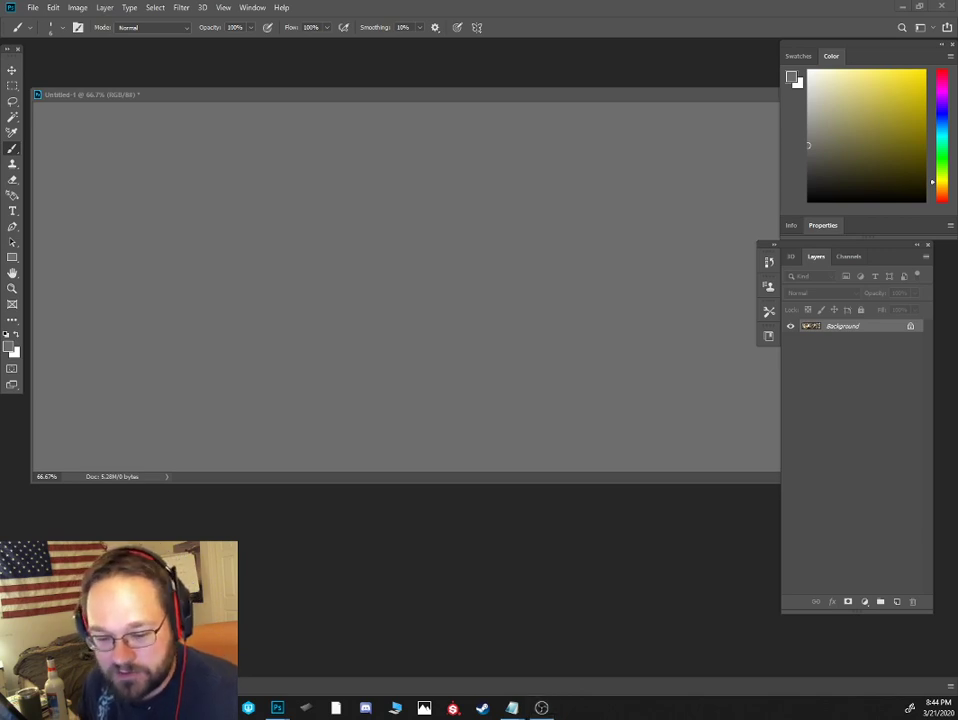
Open the poolside reference photo and float it in its own window at 25% zoom
left_click(411, 100)
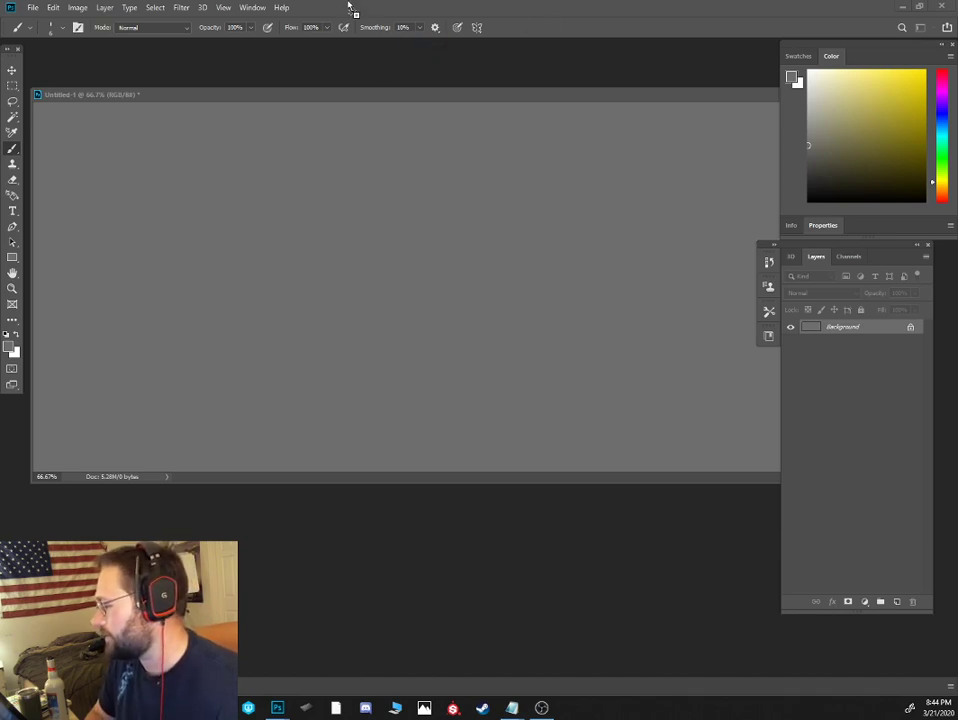
left_click_drag(349, 5, 349, 7)
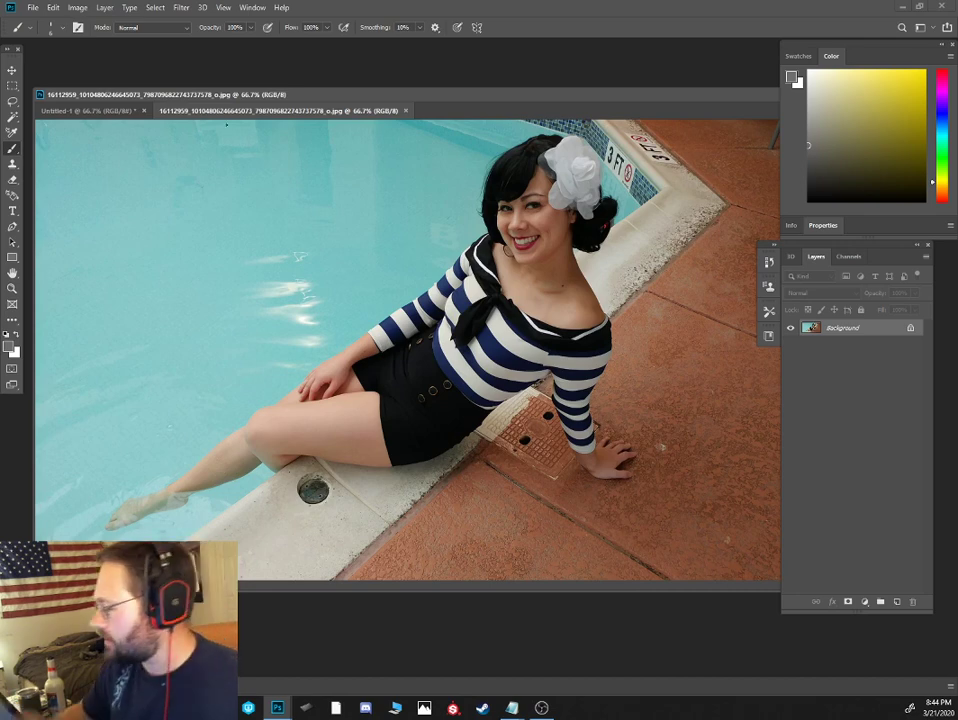
left_click_drag(331, 111, 250, 52)
key("ctrl+minus")
key("ctrl+minus")
key("ctrl+minus")
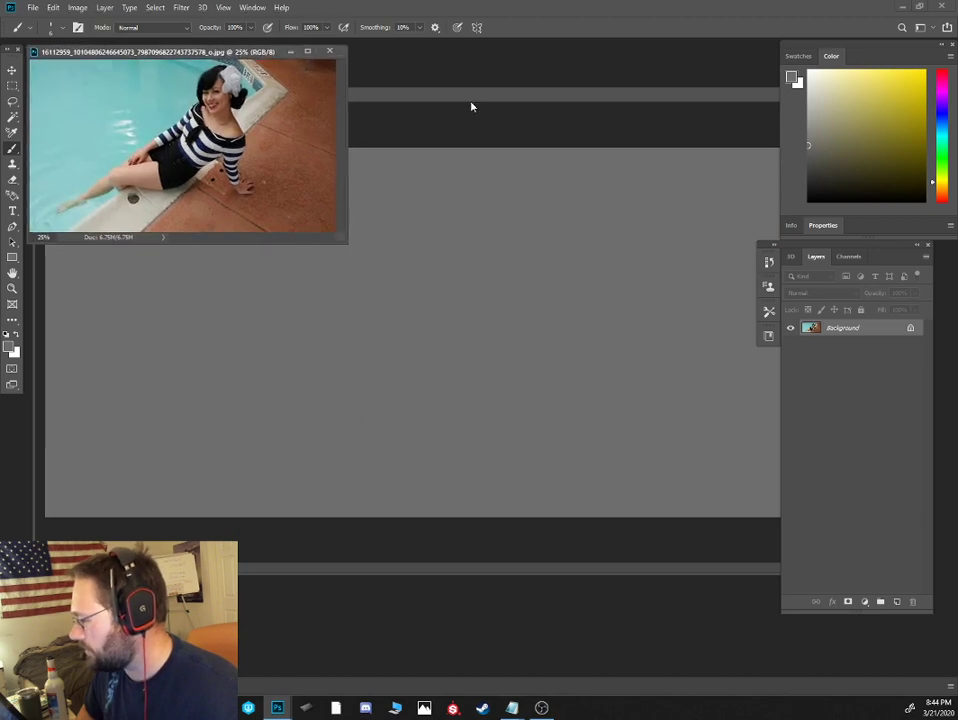
Reposition the grey Untitled-1 canvas window lower so the reference photo stays visible above it
left_click_drag(472, 97, 458, 147)
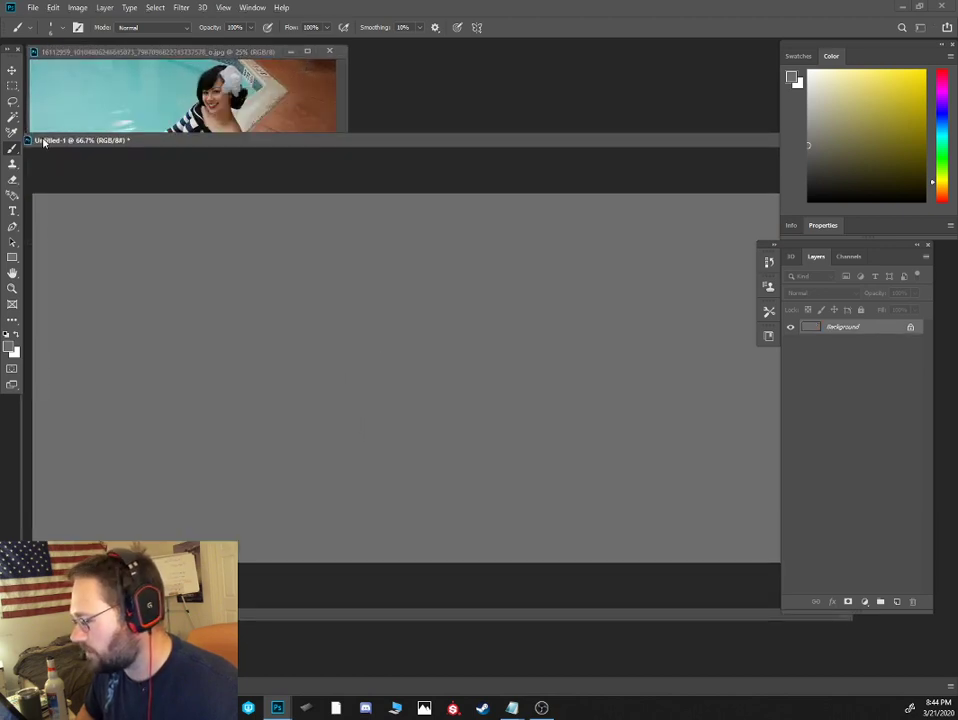
left_click_drag(43, 142, 91, 179)
left_click(57, 178)
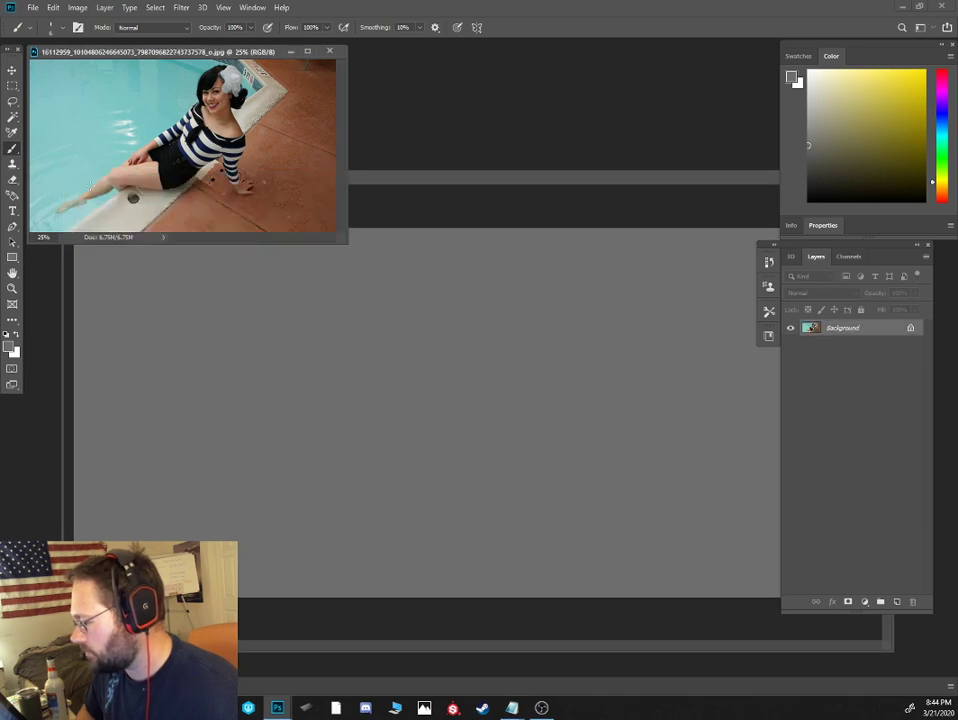
mouse_move(361, 180)
left_mouse_down()
mouse_move(355, 156)
mouse_move(355, 180)
left_mouse_up()
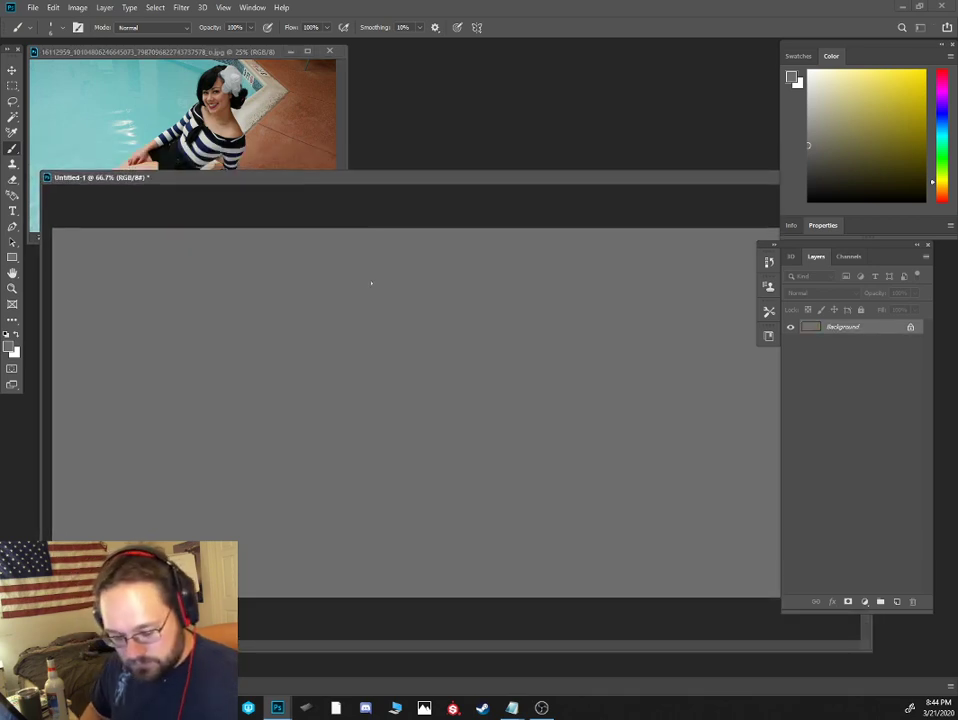
Add a new empty layer above the grey Background of Untitled-1
key("d")
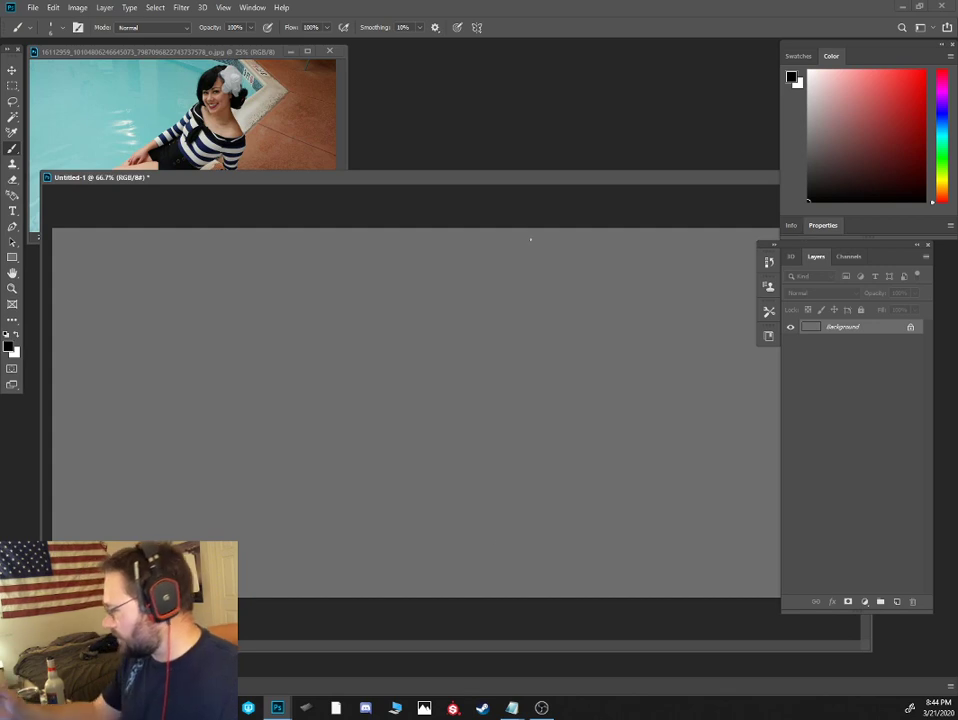
left_click(515, 493, "alt")
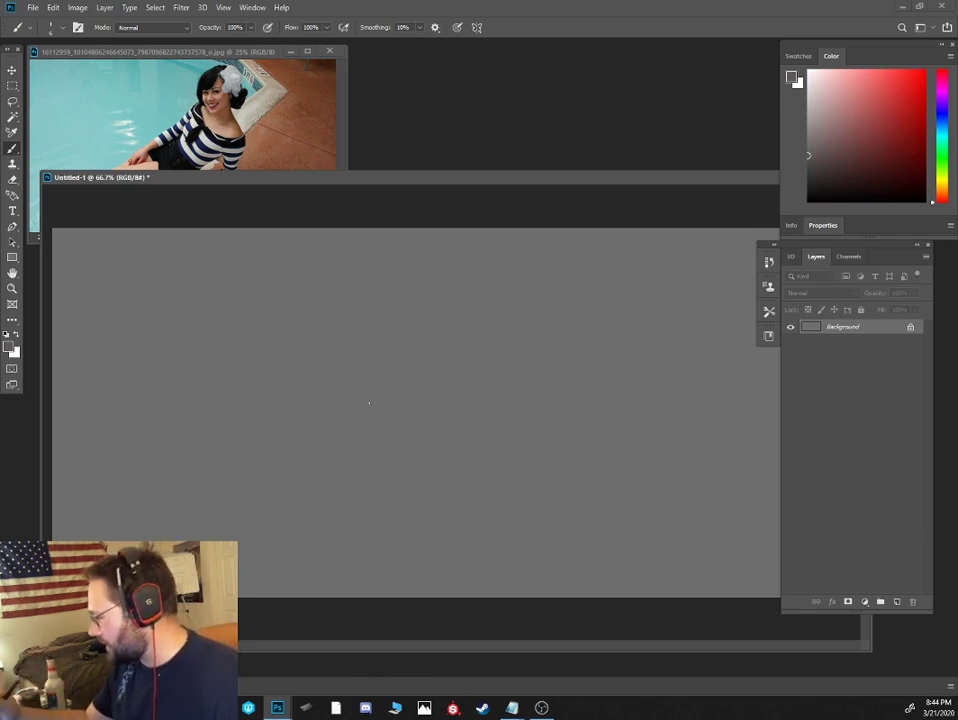
left_click(897, 601)
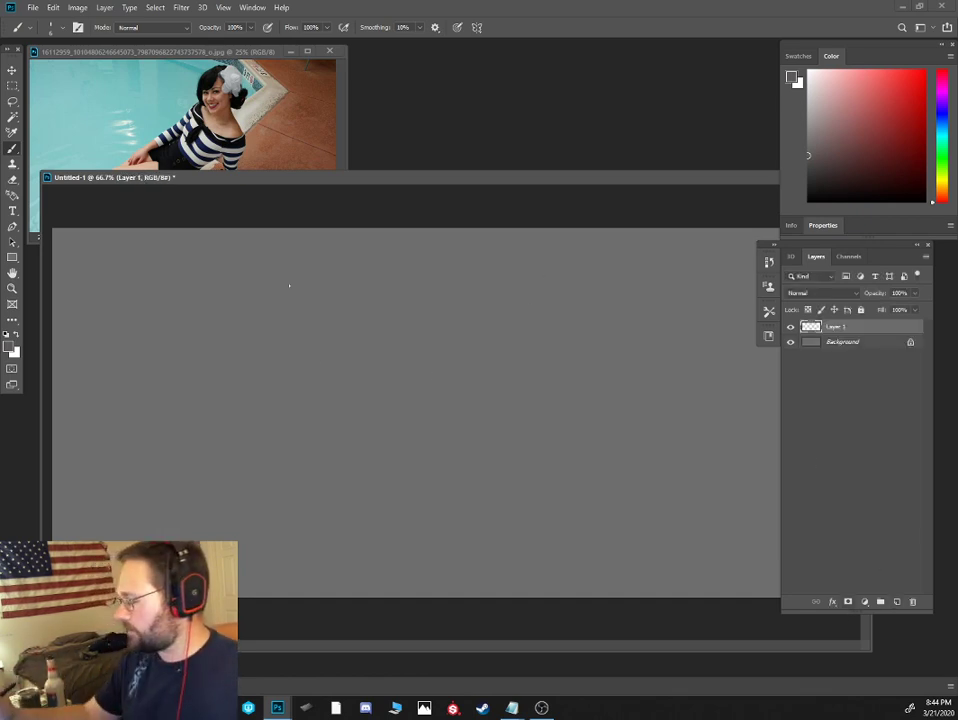
Brush a black and a light grey diagonal test stroke on the new layer
key("d")
left_click_drag(318, 384, 423, 510)
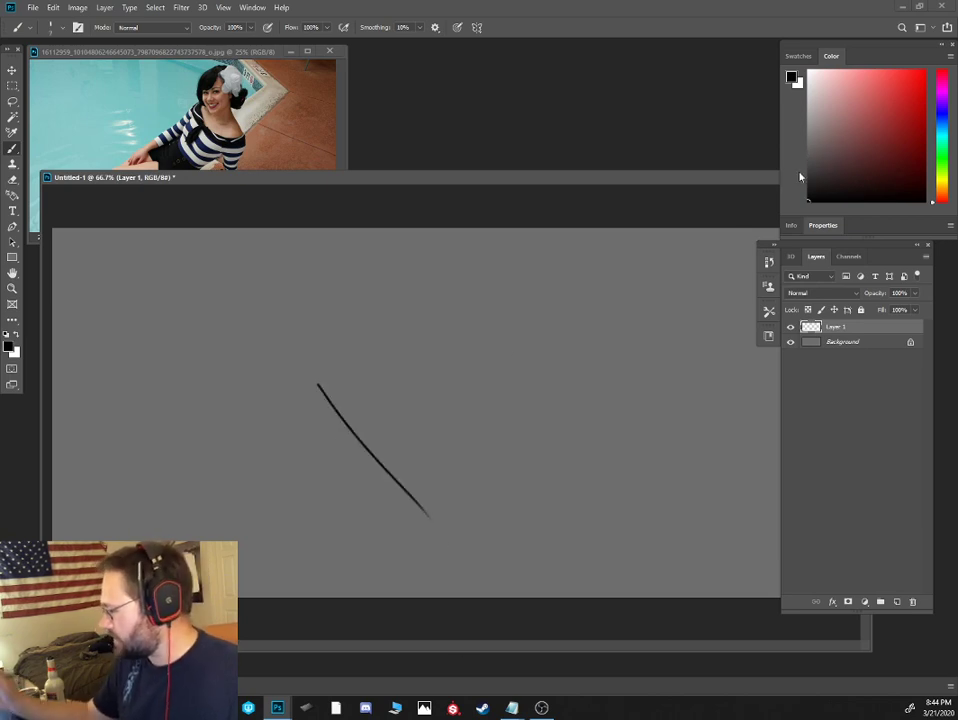
left_click(808, 125)
left_click_drag(338, 352, 463, 518)
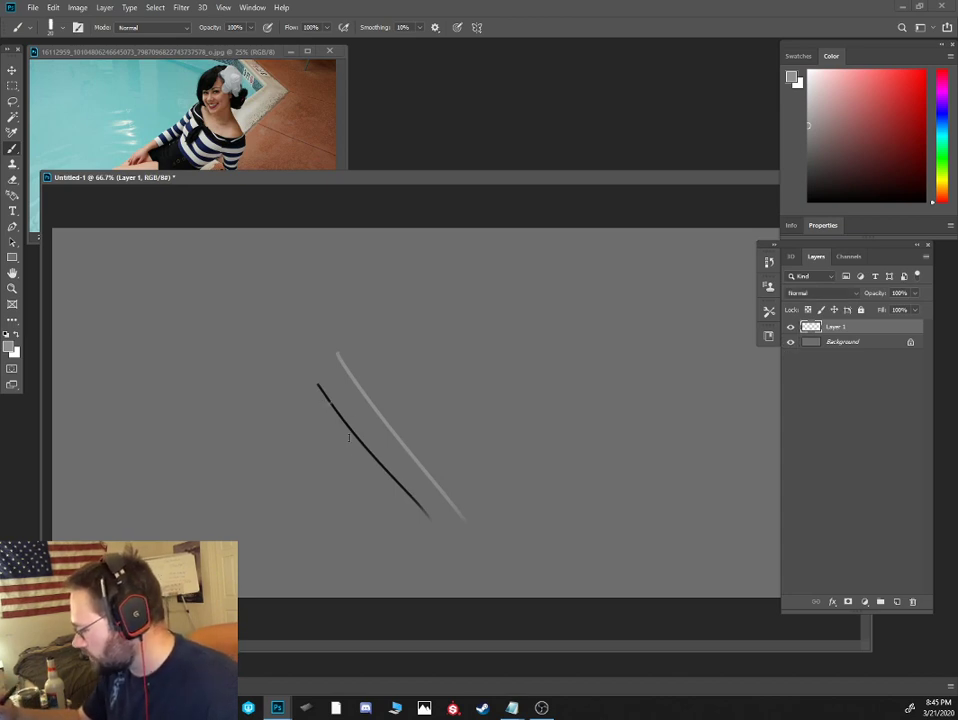
left_click(330, 405)
Lasso the test strokes, delete them and deselect
key("l")
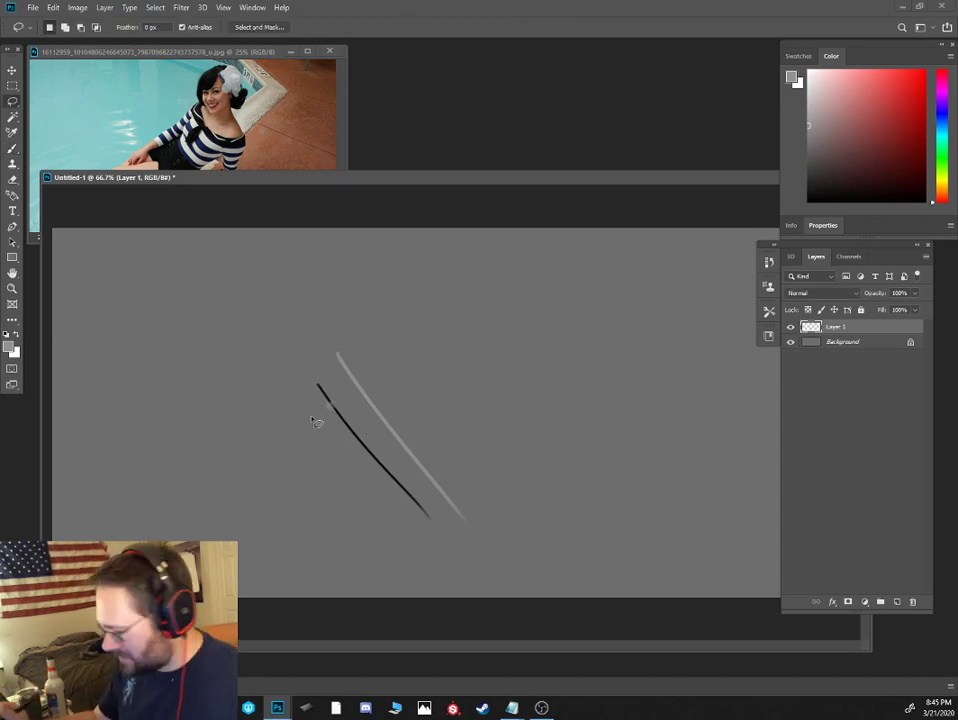
mouse_move(333, 338)
left_mouse_down()
mouse_move(316, 560)
mouse_move(305, 340)
left_mouse_up()
key("Delete")
key("ctrl+d")
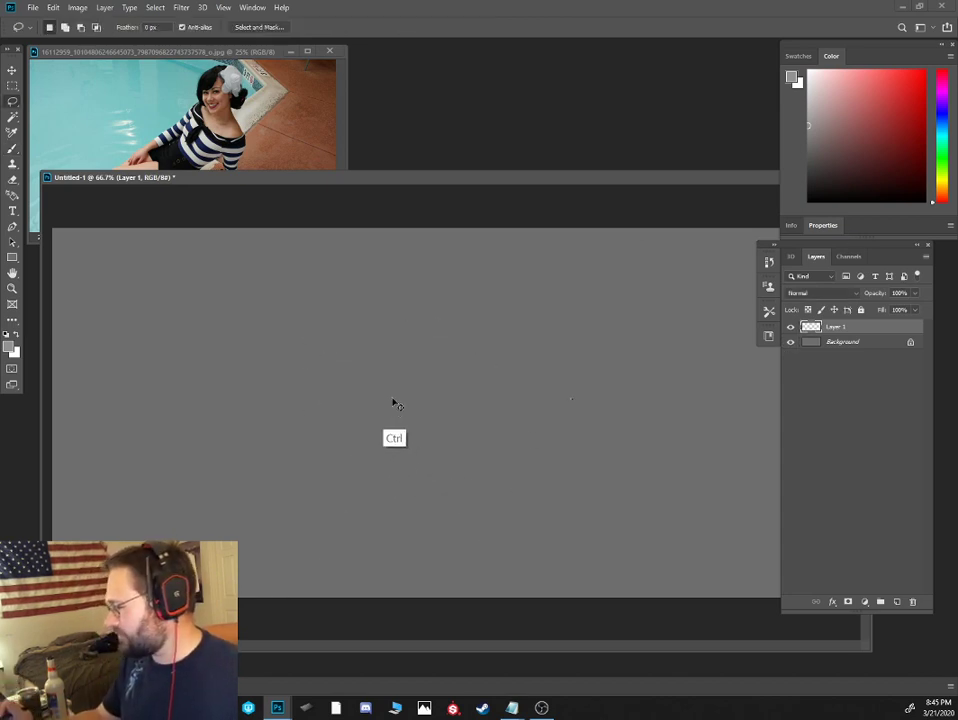
Sketch the reclining figure's long curved line of action and rough head oval with a black brush
left_click_drag(283, 170, 288, 216)
key("b")
key("d")
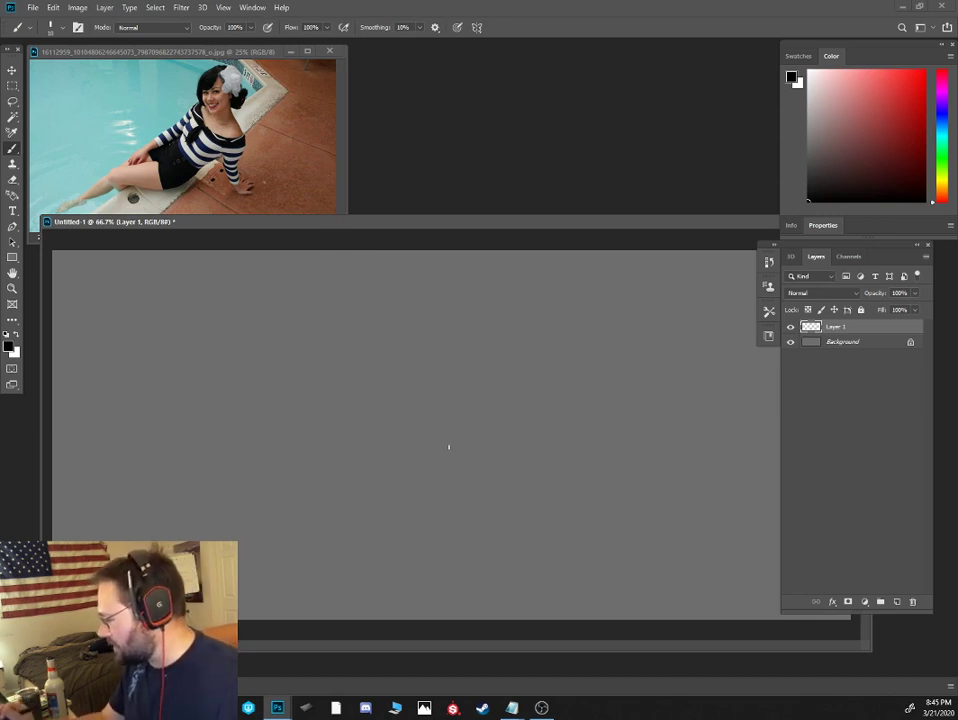
mouse_move(406, 436)
left_mouse_down()
mouse_move(424, 437)
mouse_move(358, 426)
mouse_move(420, 413)
left_mouse_up()
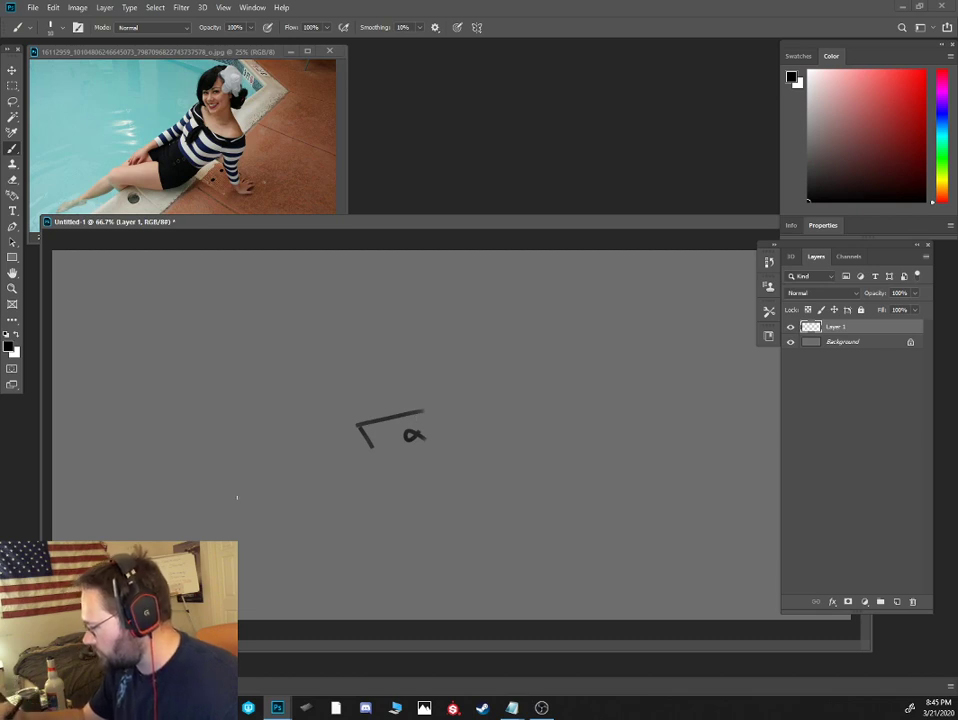
mouse_move(248, 501)
left_mouse_down()
mouse_move(418, 470)
mouse_move(597, 327)
left_mouse_up()
left_click_drag(540, 302, 587, 334)
left_click_drag(569, 285, 546, 362)
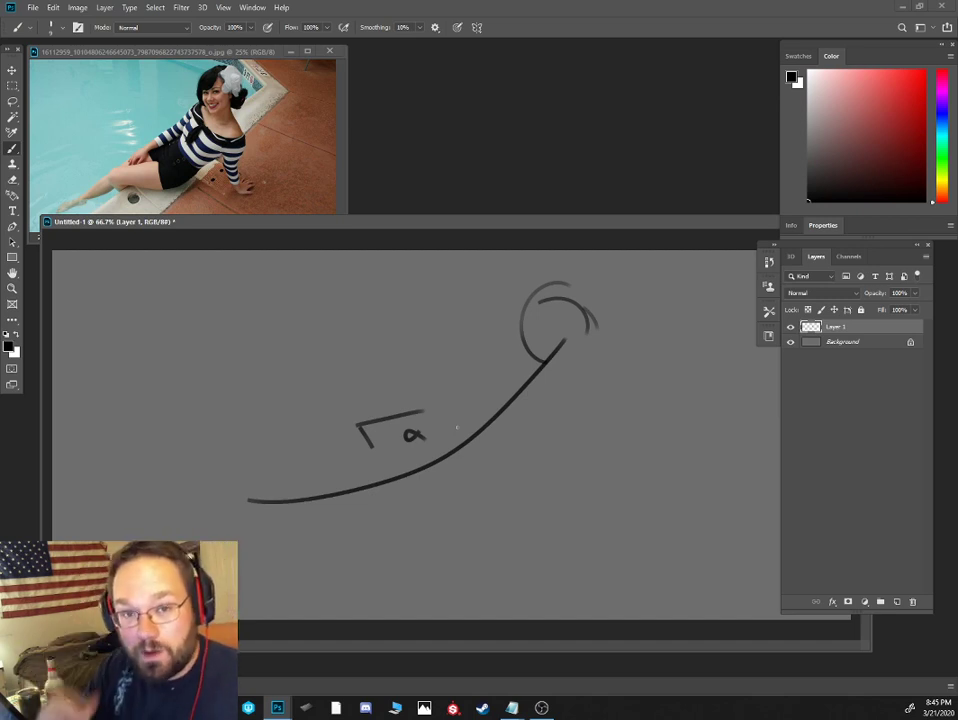
mouse_move(514, 308)
left_mouse_down()
mouse_move(531, 358)
mouse_move(556, 279)
left_mouse_up()
Block in the ribcage as a tilted box below the head, with shoulder line, sides and base
mouse_move(534, 343)
left_mouse_down()
mouse_move(510, 378)
mouse_move(544, 410)
mouse_move(566, 409)
left_mouse_up()
left_click_drag(526, 345, 570, 416)
mouse_move(529, 349)
left_mouse_down()
mouse_move(485, 357)
mouse_move(450, 420)
mouse_move(476, 467)
left_mouse_up()
left_click_drag(476, 486, 580, 409)
mouse_move(471, 474)
left_mouse_down()
mouse_move(571, 406)
mouse_move(472, 474)
left_mouse_up()
mouse_move(445, 416)
left_mouse_down()
mouse_move(477, 469)
mouse_move(540, 415)
mouse_move(567, 423)
left_mouse_up()
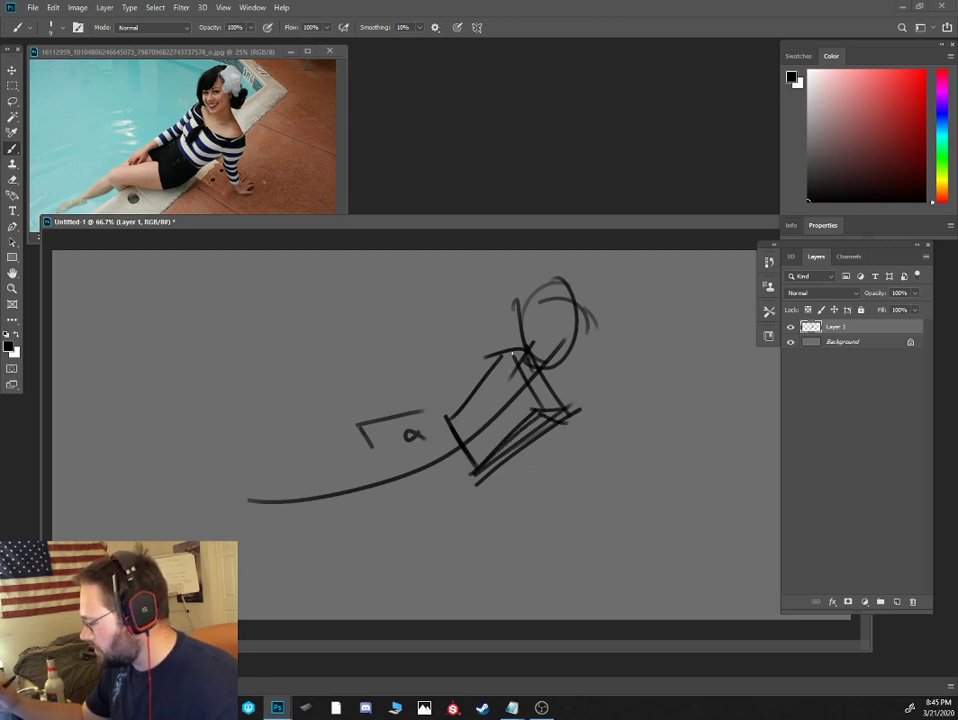
left_click_drag(513, 354, 536, 412)
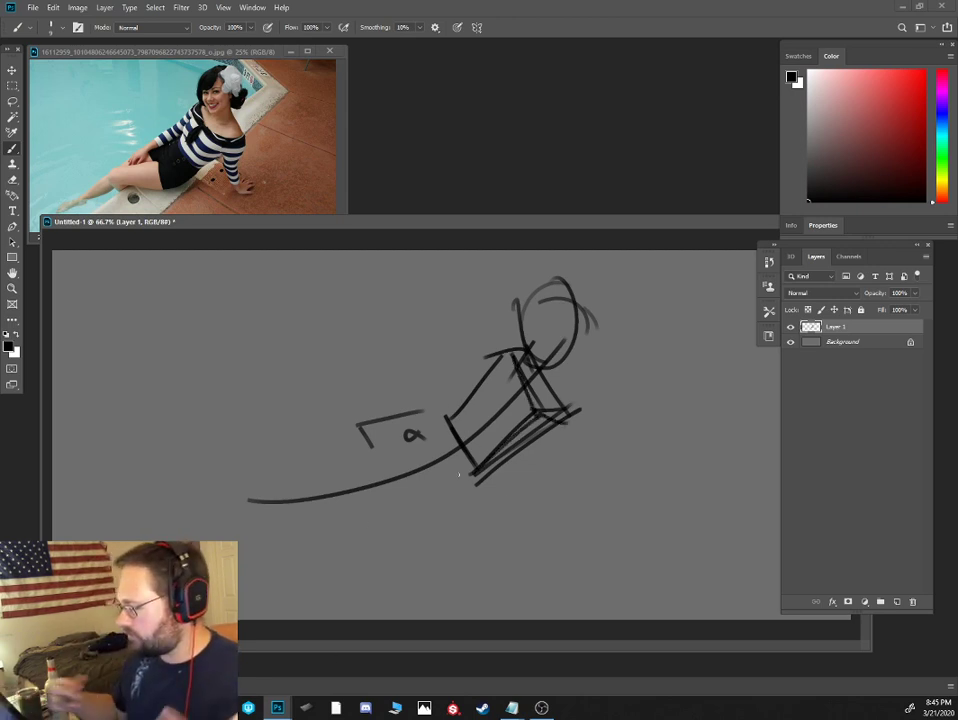
Block in the pelvis as a box joined to the lower end of the ribcage
left_click_drag(358, 424, 448, 406)
left_click_drag(356, 428, 396, 521)
mouse_move(418, 527)
left_mouse_down()
mouse_move(478, 468)
mouse_move(418, 530)
left_mouse_up()
left_click_drag(422, 535, 488, 475)
left_click_drag(477, 466, 412, 414)
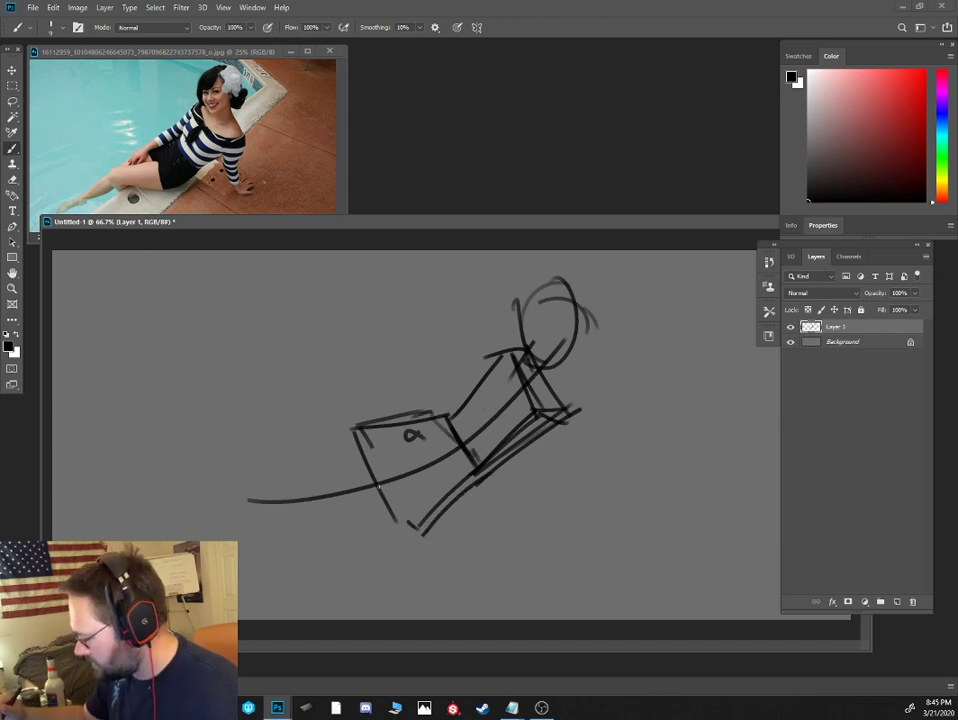
Sketch the thighs extending from the pelvis to the knee and start the underside of the lower leg
mouse_move(380, 474)
left_mouse_down()
mouse_move(266, 474)
mouse_move(252, 522)
mouse_move(378, 533)
left_mouse_up()
left_click_drag(265, 478, 385, 490)
mouse_move(355, 428)
left_mouse_down()
mouse_move(250, 476)
mouse_move(264, 525)
left_mouse_up()
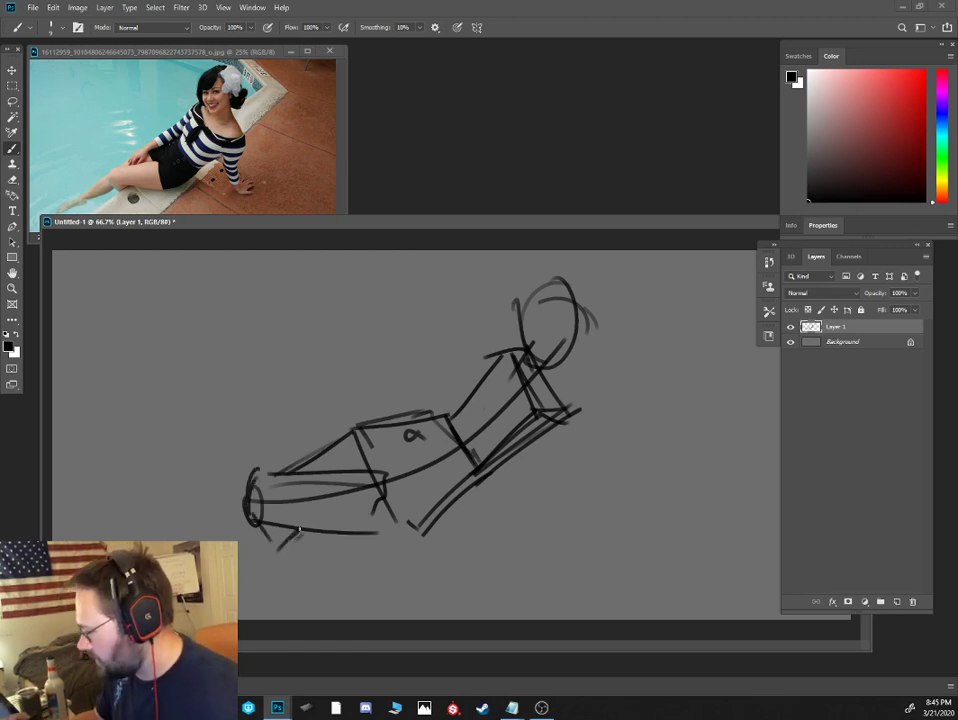
left_click_drag(300, 527, 238, 577)
Sketch the far arm from shoulder to the hand resting on the thigh, and extend the lower leg from the knee
left_click_drag(438, 408, 465, 384)
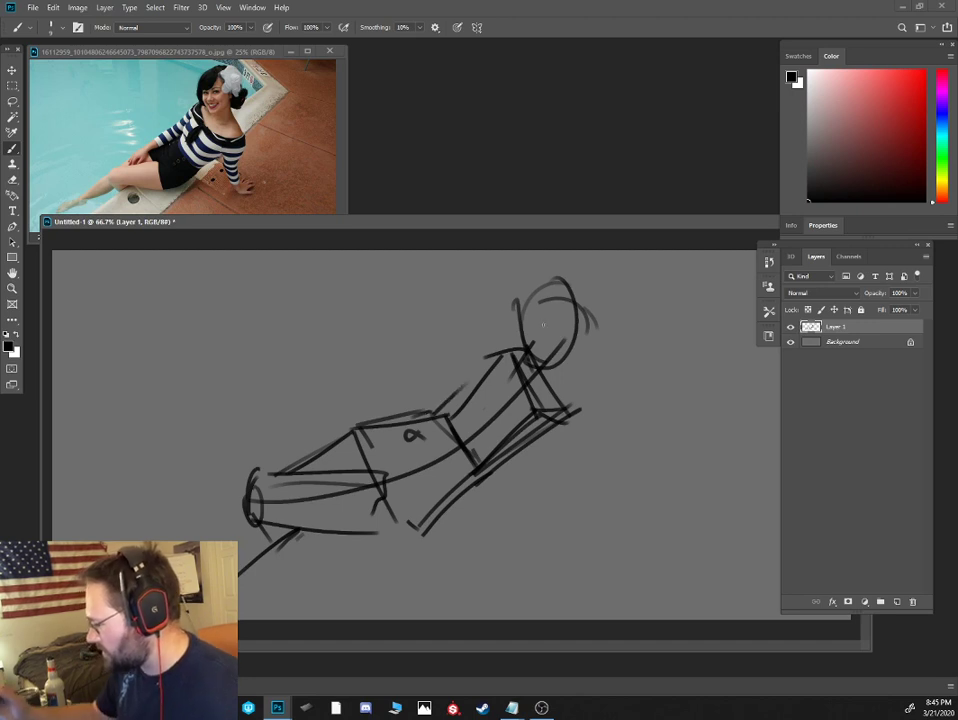
left_click_drag(605, 322, 556, 386)
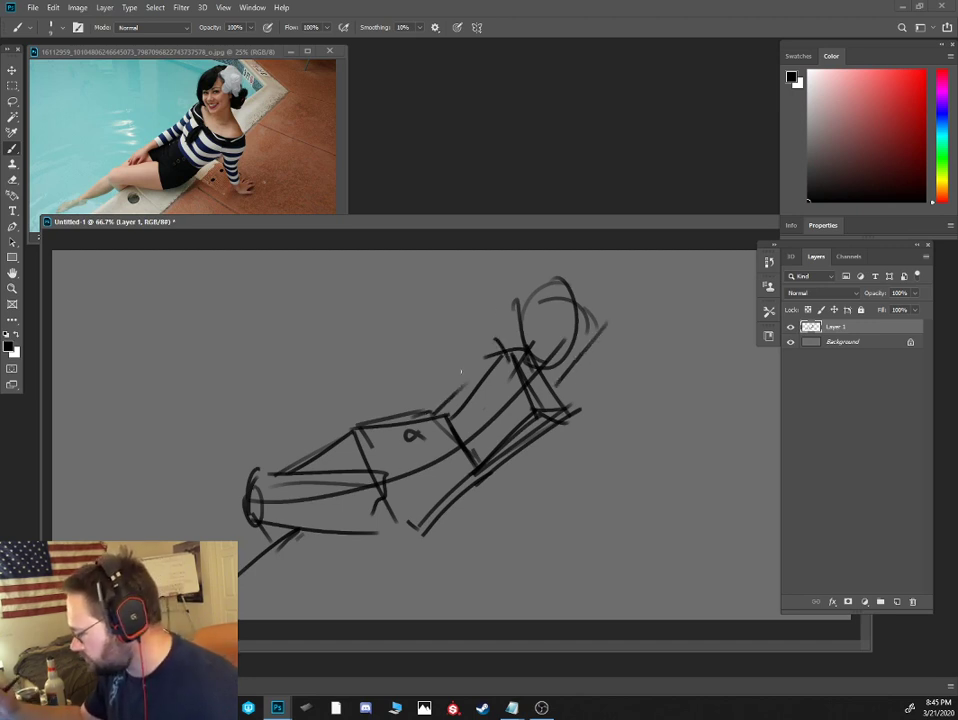
mouse_move(487, 340)
left_mouse_down()
mouse_move(450, 366)
mouse_move(462, 404)
left_mouse_up()
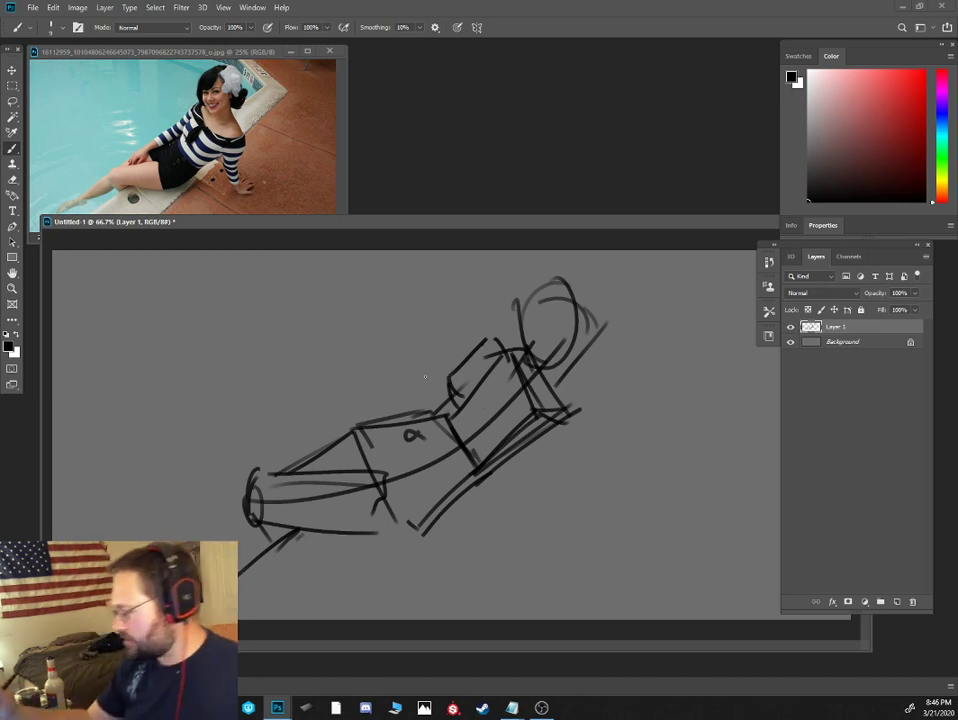
mouse_move(441, 379)
left_mouse_down()
mouse_move(420, 380)
mouse_move(332, 451)
mouse_move(326, 470)
mouse_move(354, 448)
mouse_move(342, 430)
mouse_move(320, 438)
left_mouse_up()
mouse_move(323, 436)
left_mouse_down()
mouse_move(343, 455)
mouse_move(311, 458)
left_mouse_up()
mouse_move(311, 458)
left_mouse_down()
mouse_move(326, 469)
mouse_move(357, 422)
left_mouse_up()
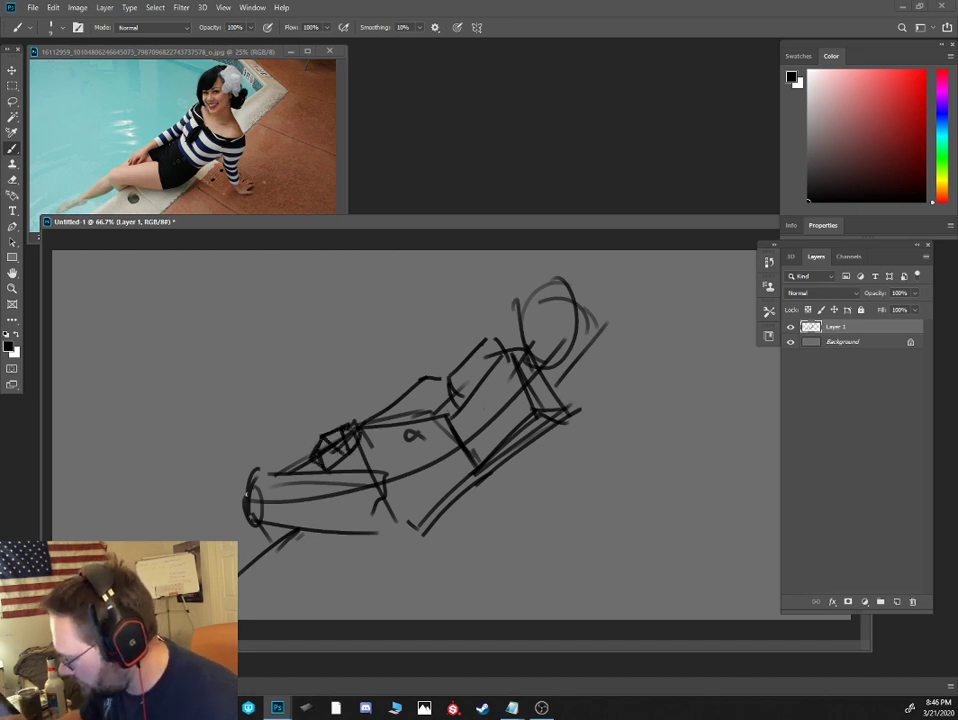
left_click_drag(248, 497, 193, 540)
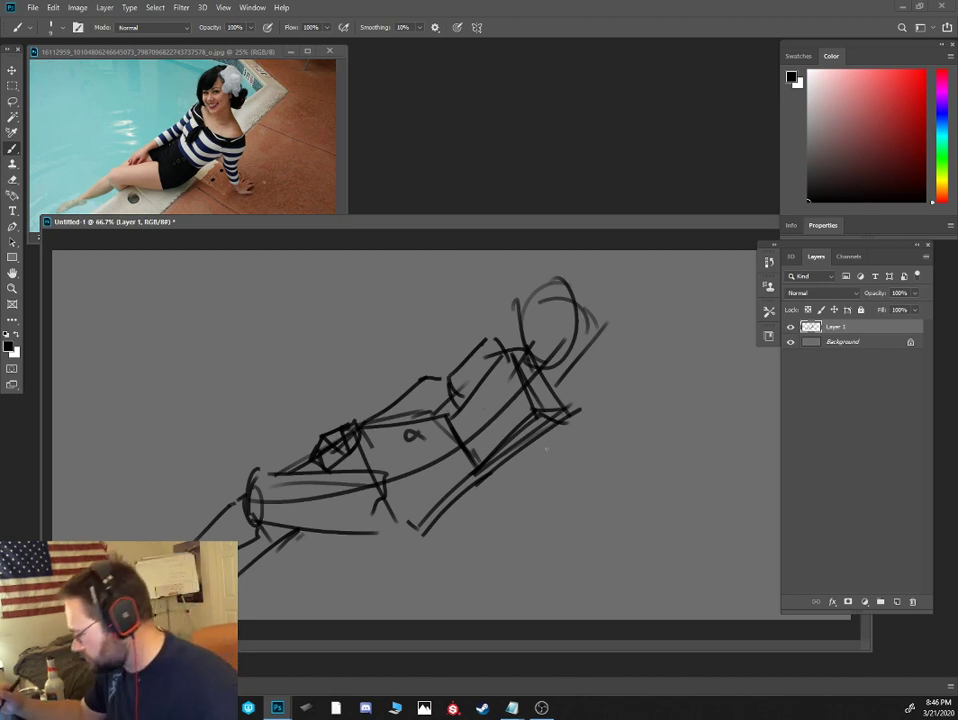
Sketch the upper part of the supporting arm from the shoulder down to the elbow
mouse_move(521, 440)
left_mouse_down()
mouse_move(552, 497)
mouse_move(568, 493)
left_mouse_up()
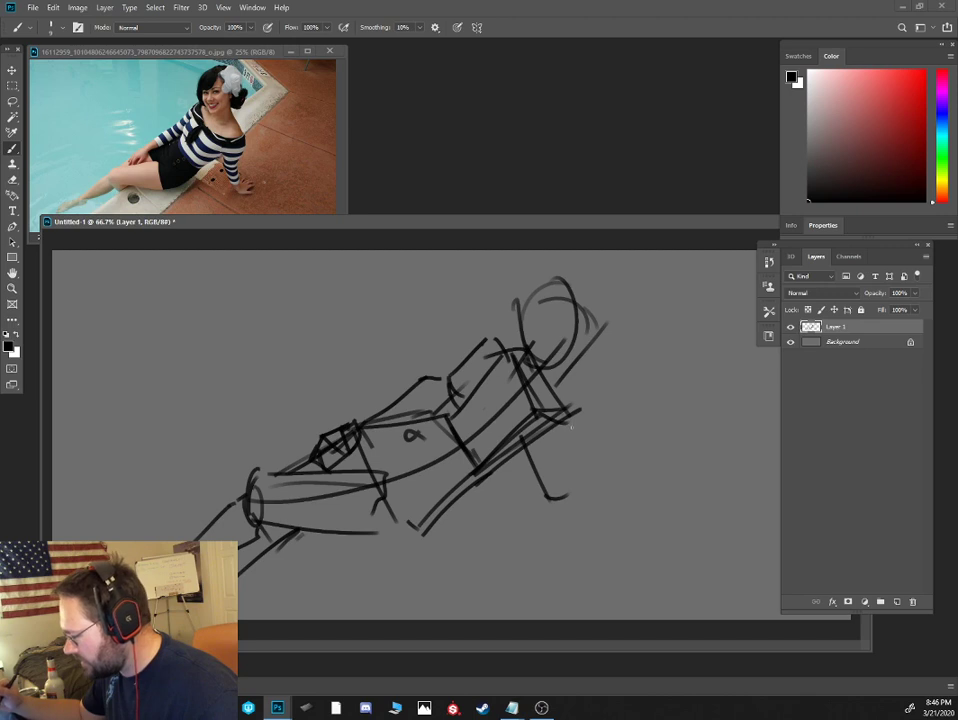
left_click_drag(569, 421, 550, 496)
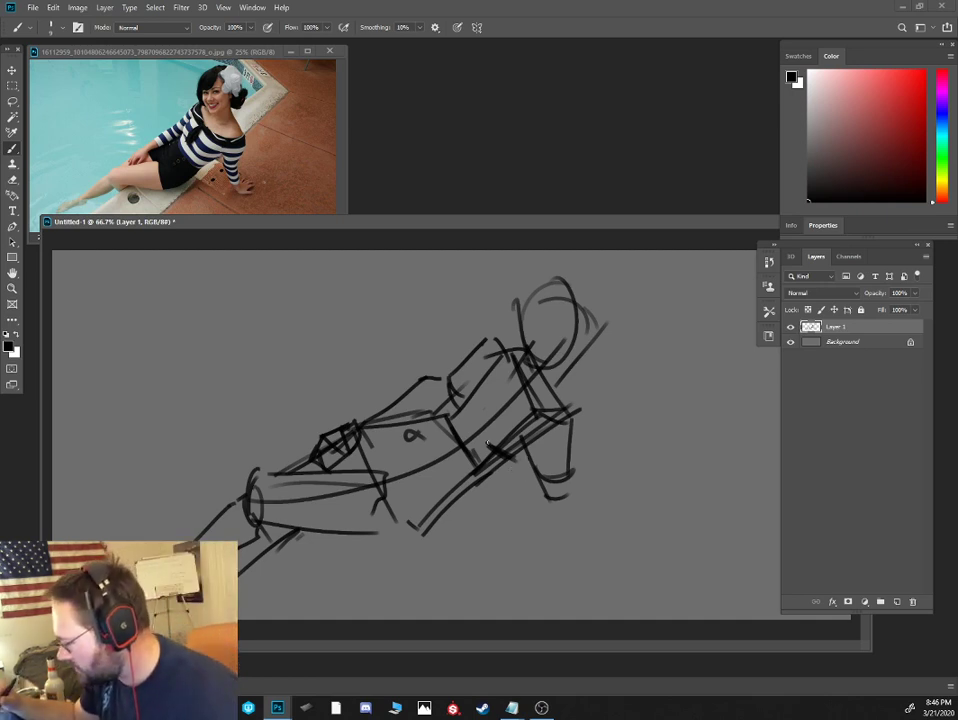
left_click_drag(505, 456, 588, 503)
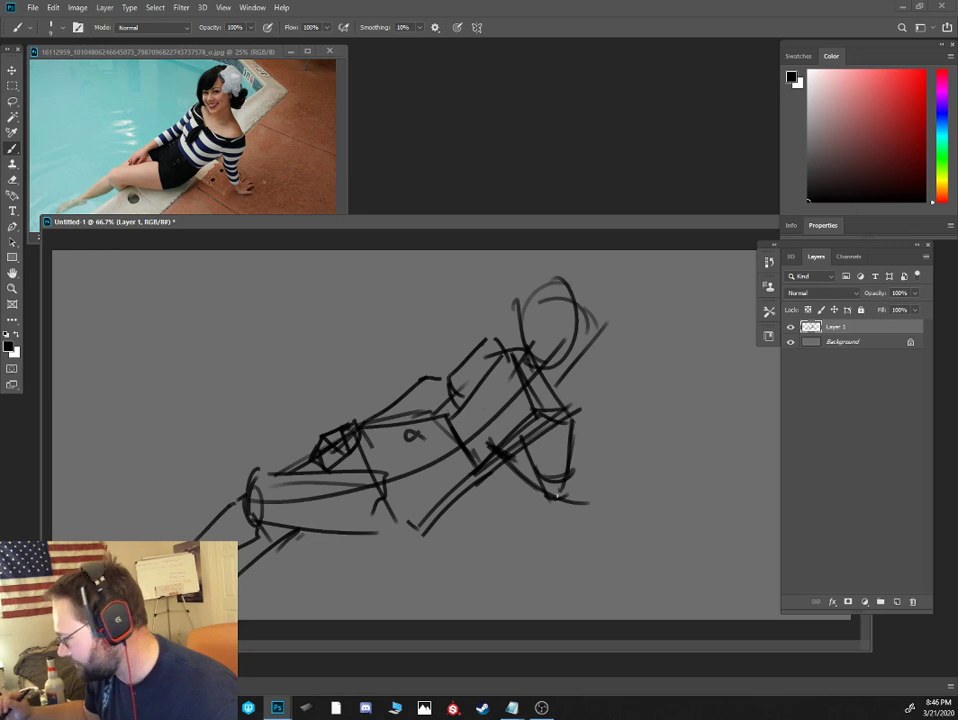
Sketch the supporting forearm and the hand planted on the ground
left_click_drag(545, 497, 575, 560)
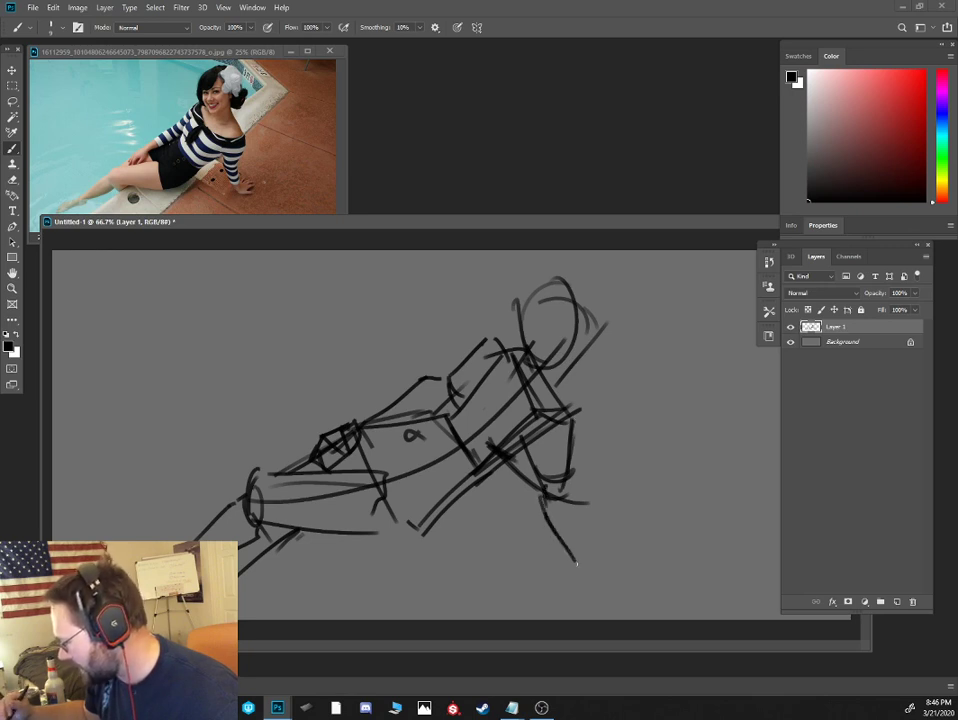
mouse_move(567, 481)
left_mouse_down()
mouse_move(590, 552)
mouse_move(582, 569)
mouse_move(595, 564)
left_mouse_up()
left_click_drag(583, 579, 609, 559)
mouse_move(594, 559)
left_mouse_down()
mouse_move(608, 554)
mouse_move(627, 573)
left_mouse_up()
left_click_drag(582, 580, 623, 590)
left_click_drag(621, 585, 627, 584)
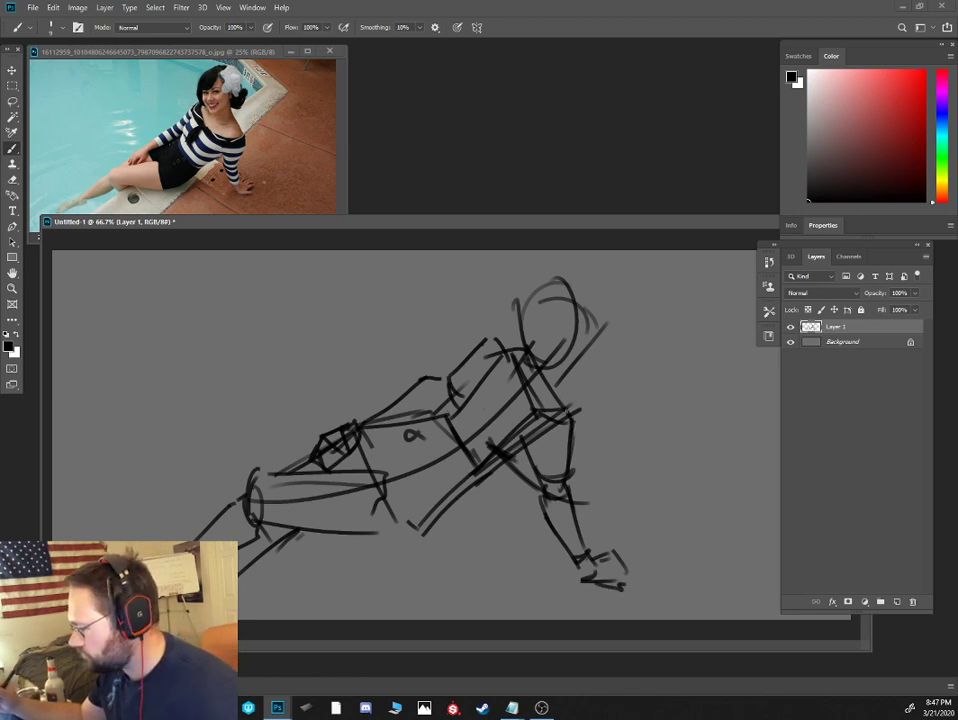
Sketch the neck, face edge and hair mass, with the flower and curls at the side of the head
left_click_drag(552, 373, 550, 353)
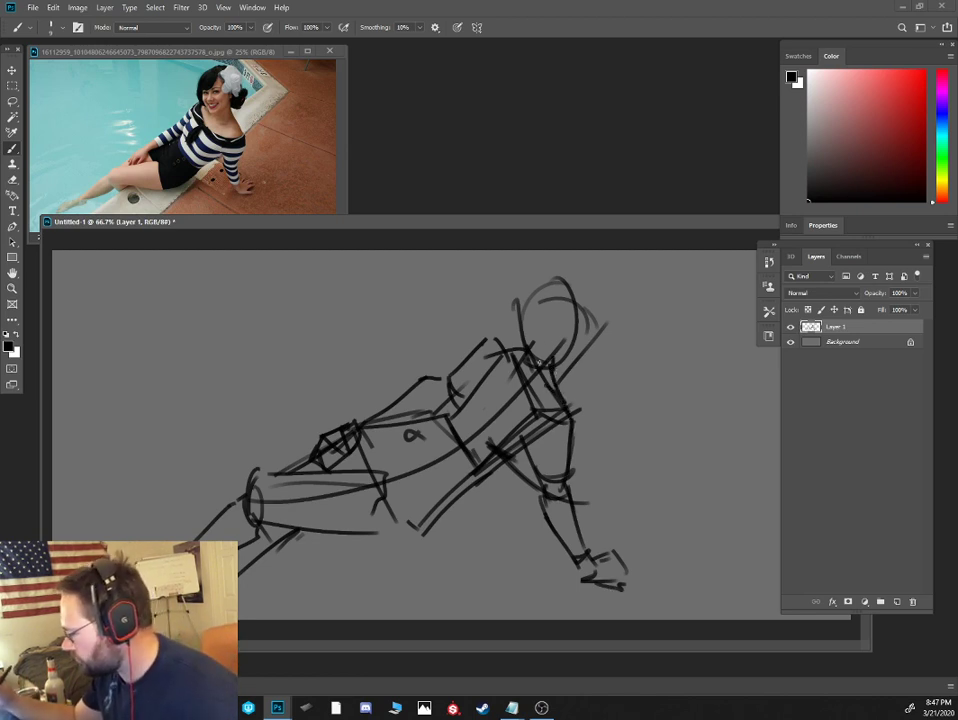
left_click_drag(510, 298, 526, 360)
mouse_move(508, 305)
left_mouse_down()
mouse_move(540, 290)
mouse_move(522, 324)
left_mouse_up()
mouse_move(521, 282)
left_mouse_down()
mouse_move(507, 302)
mouse_move(506, 346)
left_mouse_up()
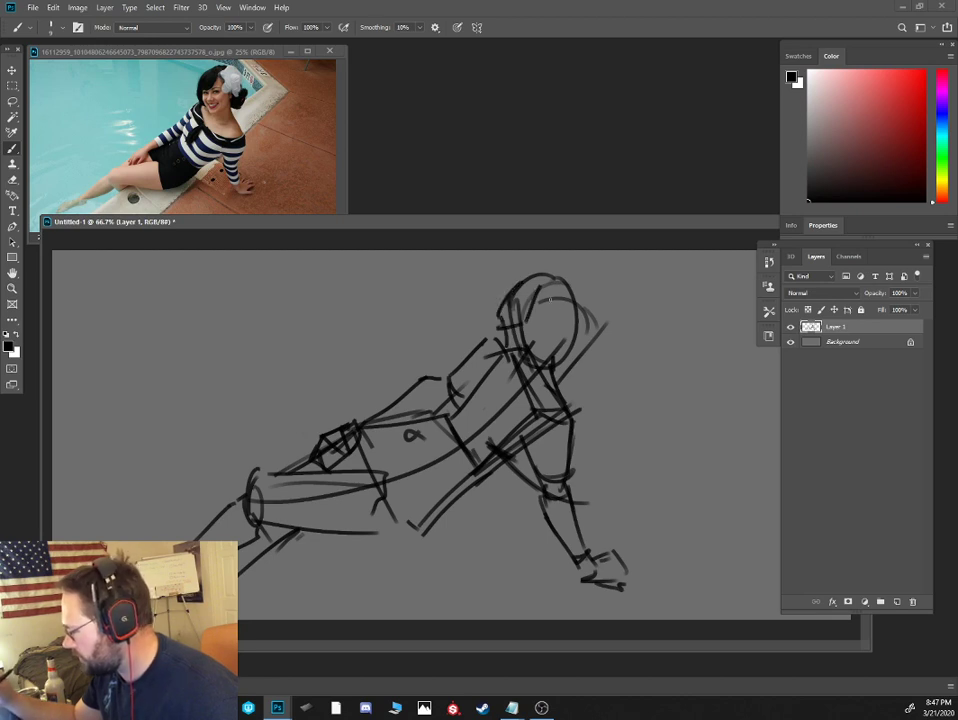
mouse_move(550, 299)
left_mouse_down()
mouse_move(588, 295)
mouse_move(575, 307)
mouse_move(553, 303)
mouse_move(595, 314)
mouse_move(585, 301)
mouse_move(577, 331)
mouse_move(559, 315)
mouse_move(560, 326)
mouse_move(595, 323)
mouse_move(582, 352)
left_mouse_up()
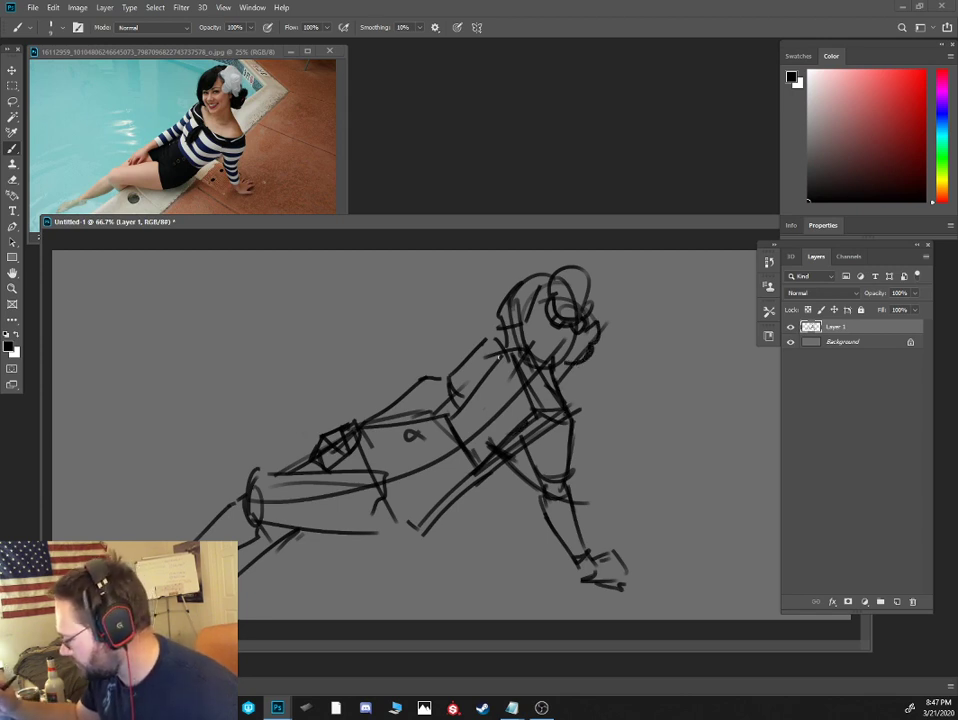
Add contour strokes for the chest, waist and seat to tie the torso and pelvis boxes together
mouse_move(471, 388)
left_mouse_down()
mouse_move(497, 422)
mouse_move(483, 459)
left_mouse_up()
mouse_move(456, 411)
left_mouse_down()
mouse_move(485, 466)
mouse_move(422, 419)
left_mouse_up()
left_click_drag(376, 545, 418, 528)
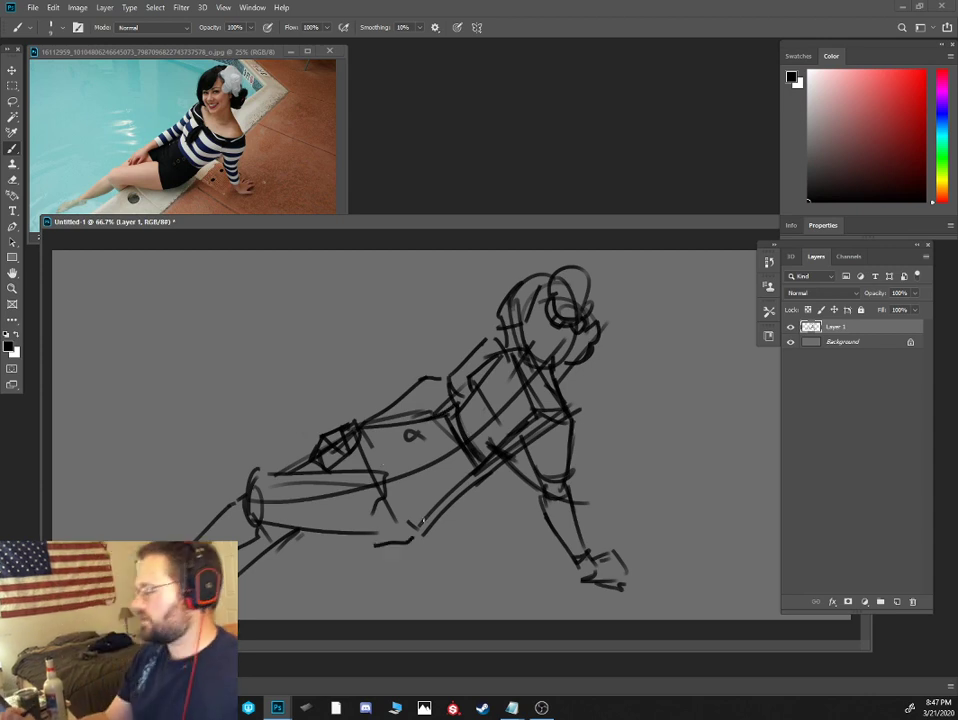
key("ctrl+minus")
key("ctrl+plus")
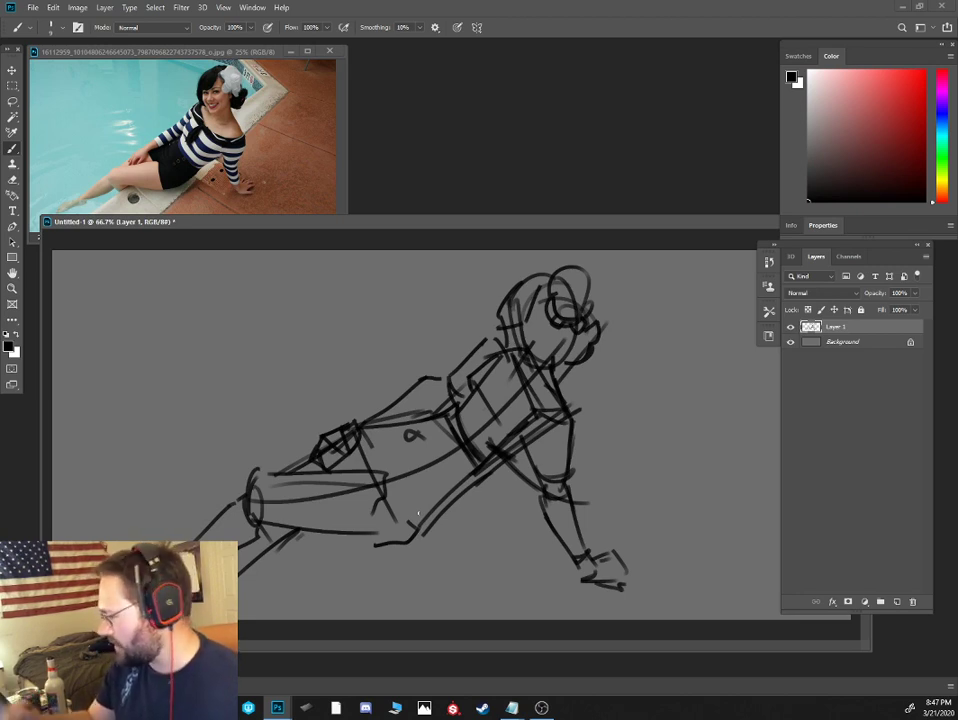
Resize the canvas to 2500 by 900 pixels, anchored at the middle of the left edge, and accept the clipping
left_click(77, 7)
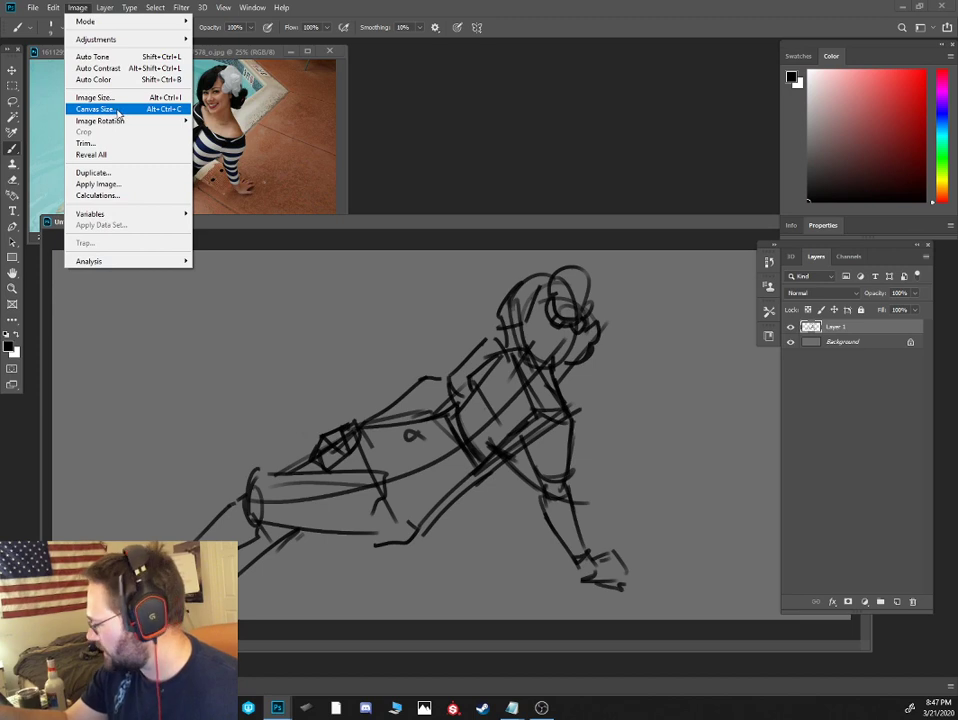
left_click(118, 110)
left_click(412, 89)
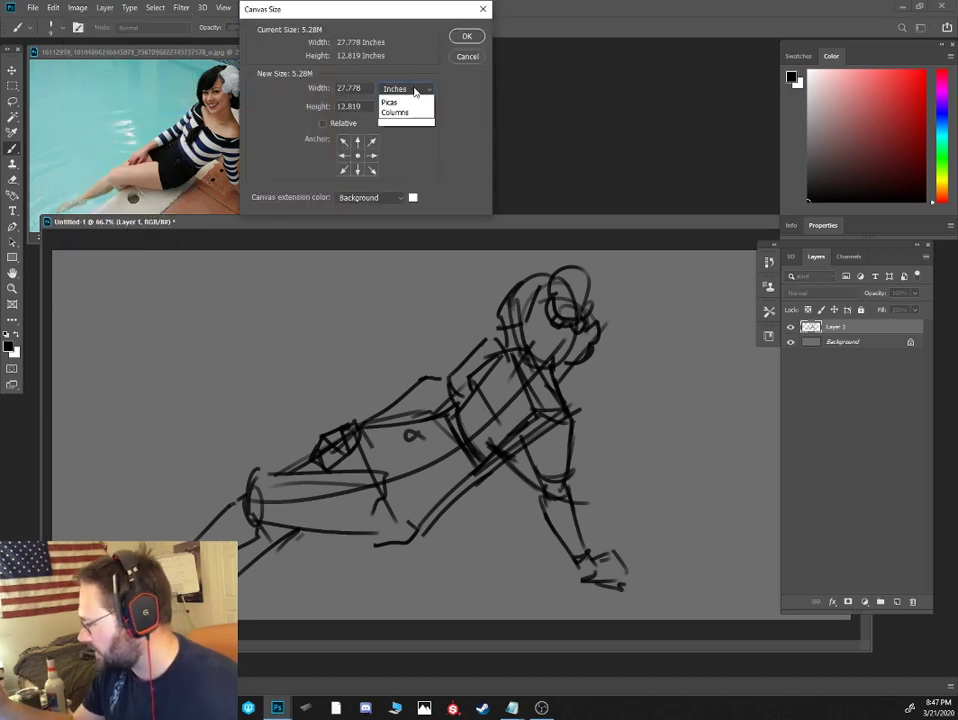
left_click(400, 108)
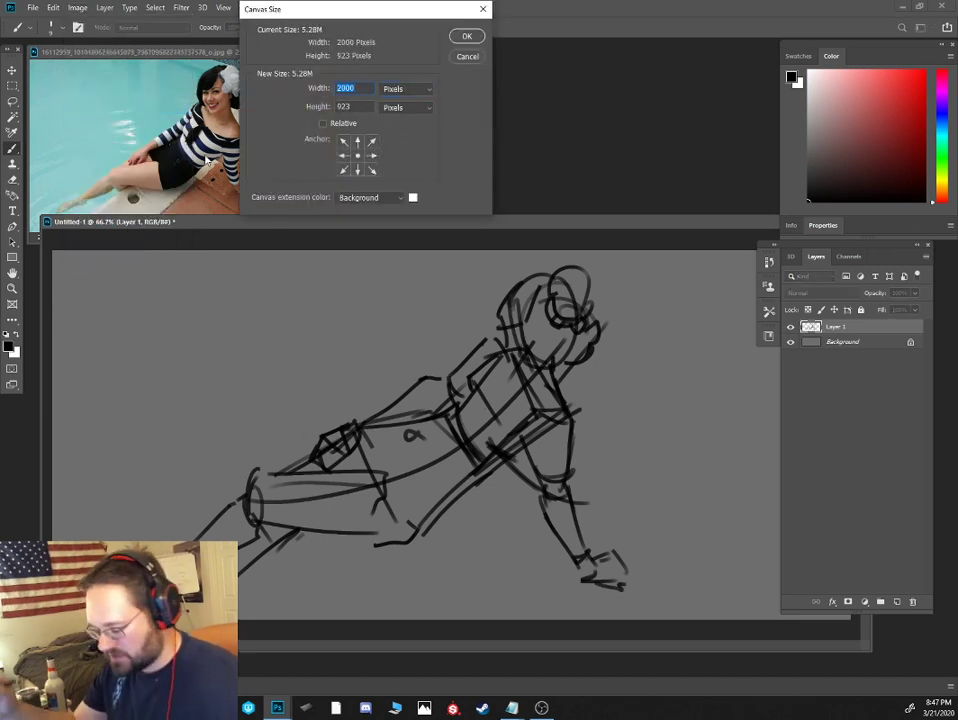
type("2500")
key("Tab")
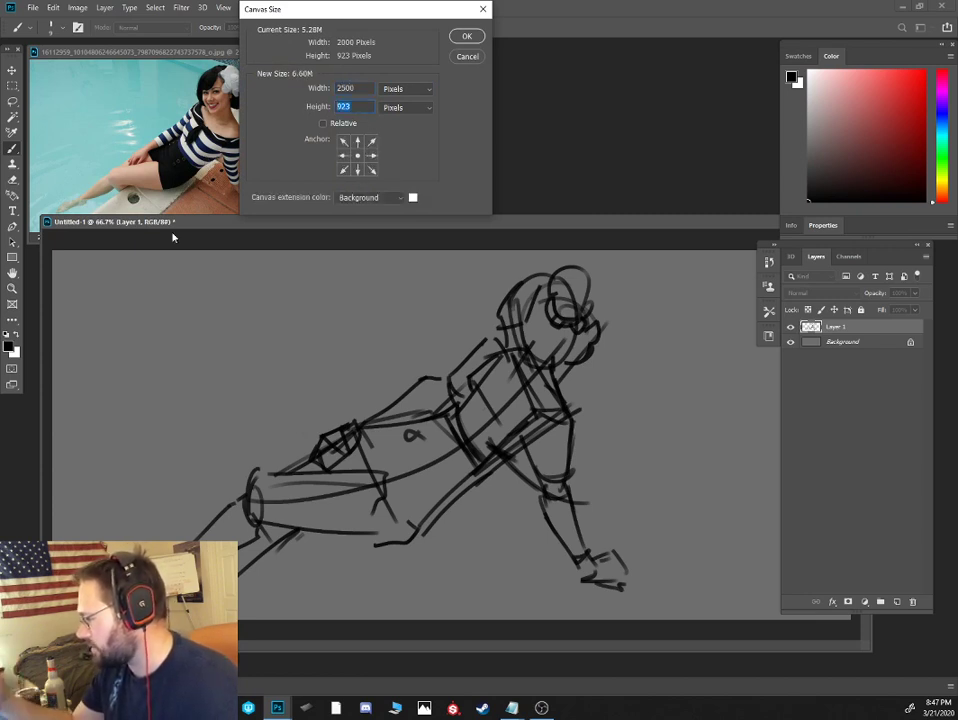
left_click(343, 154)
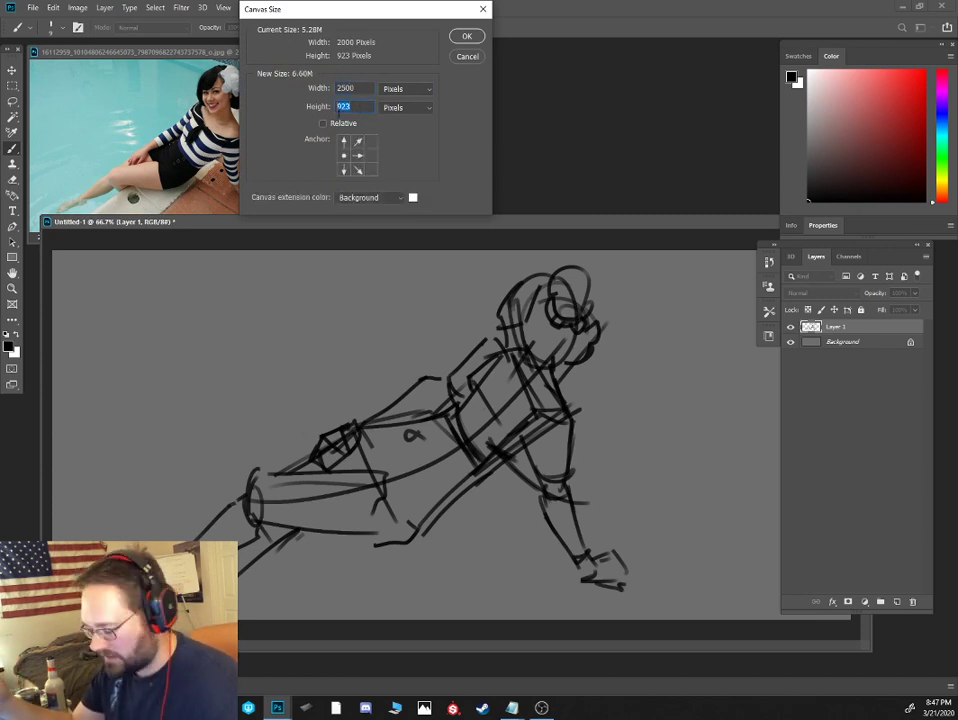
type("900")
left_click(466, 37)
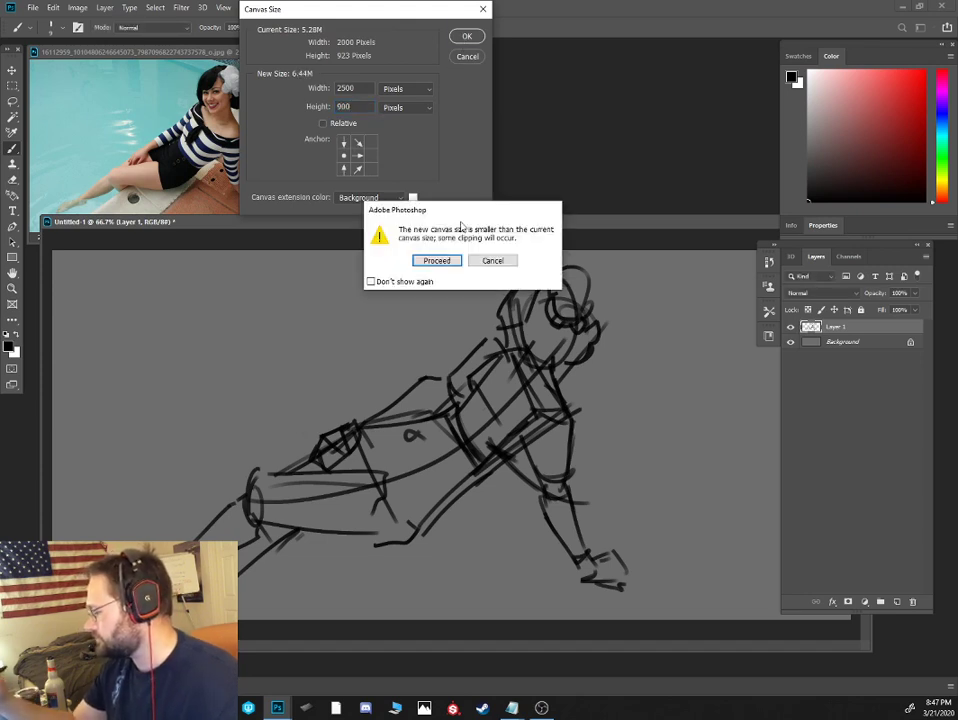
left_click(420, 259)
key("ctrl+minus")
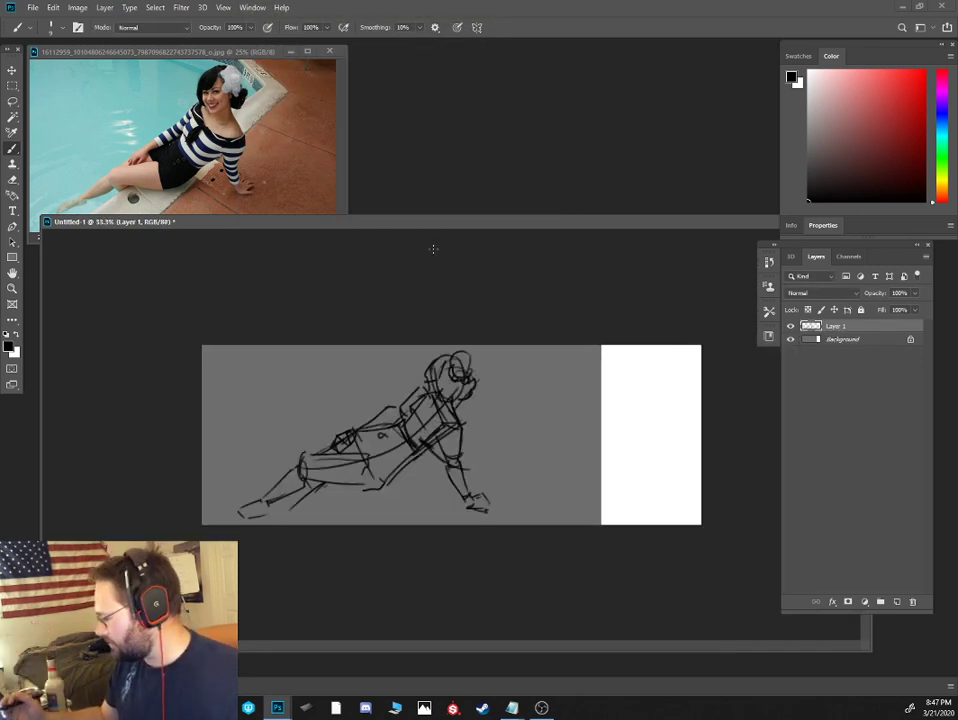
Crop off the white strip beside the drawing so that only the gray canvas area remains
key("c")
left_click_drag(699, 434, 645, 436)
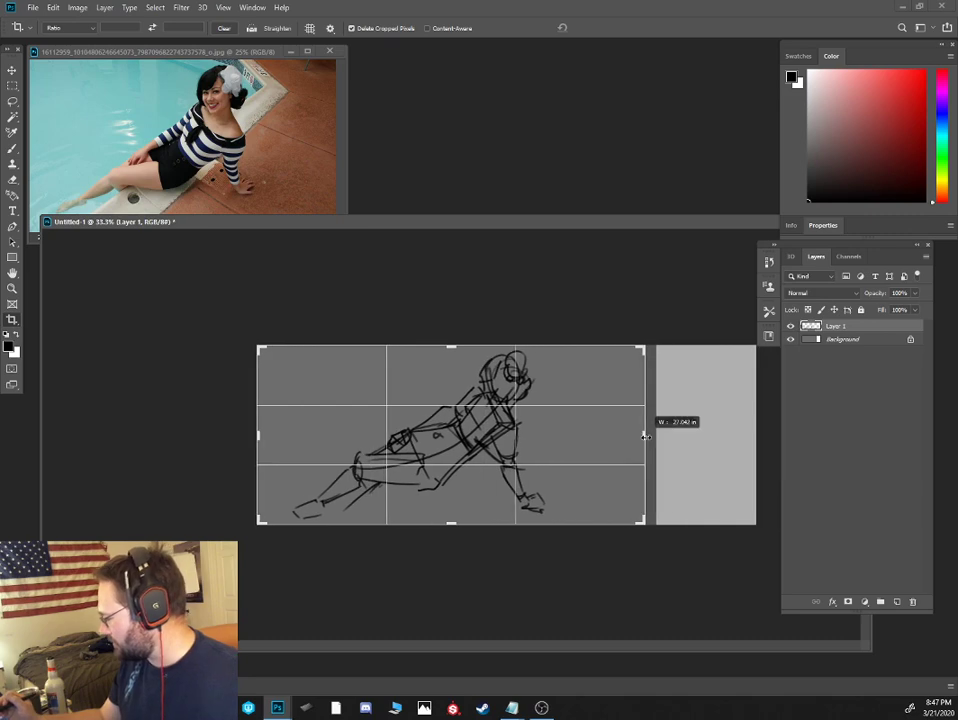
key("Return")
key("ctrl+minus")
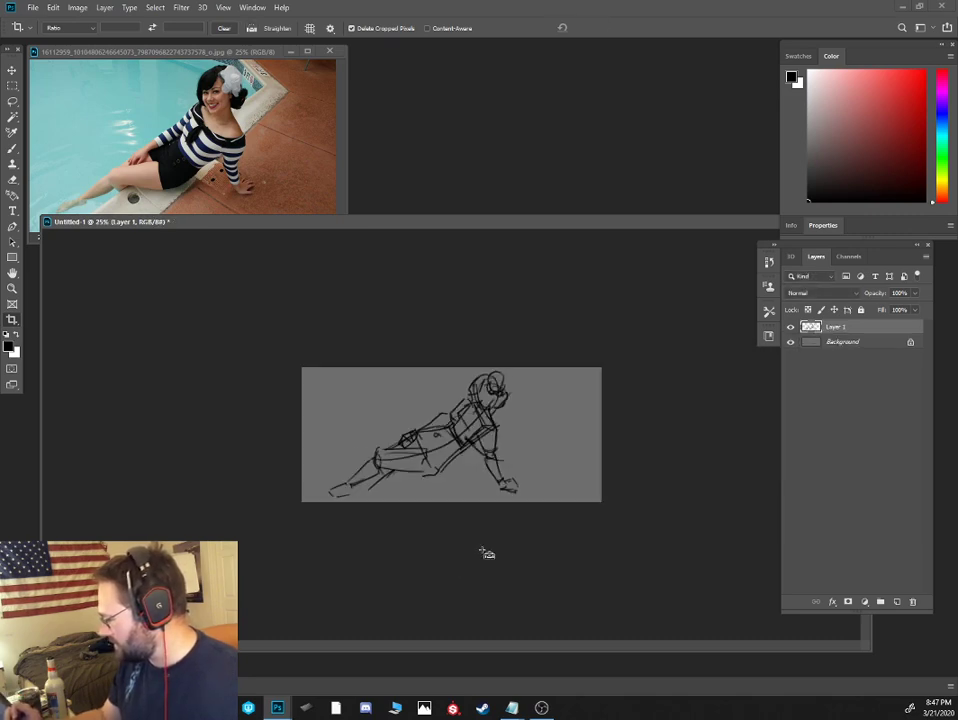
key("ctrl+plus")
Try widening the canvas to 2501 pixels with the bottom-center anchor, and undo it
left_click(72, 7)
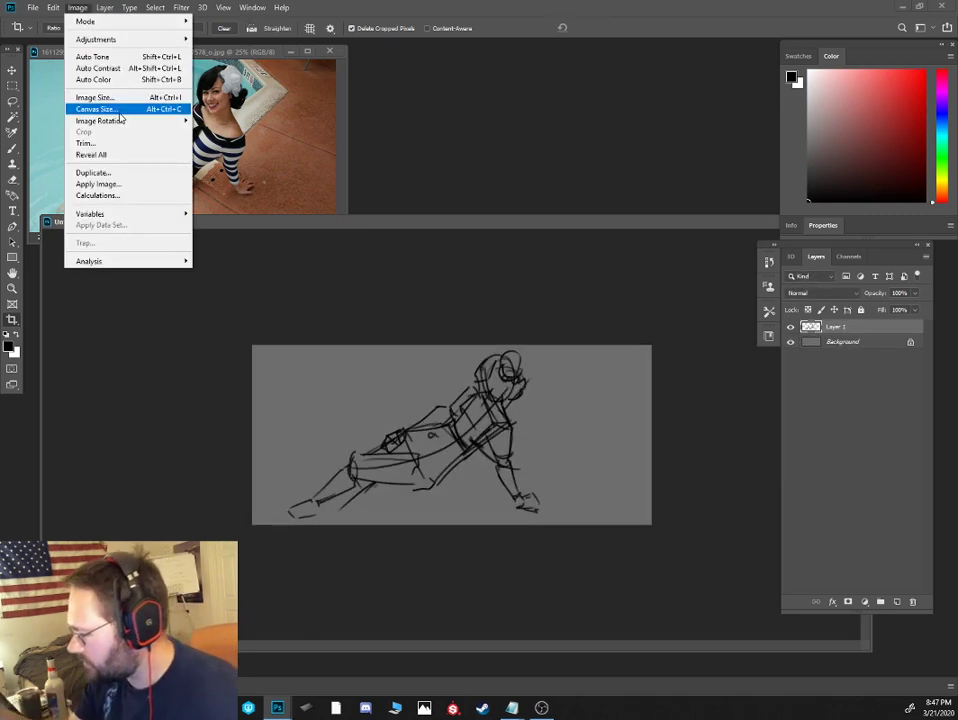
left_click(124, 107)
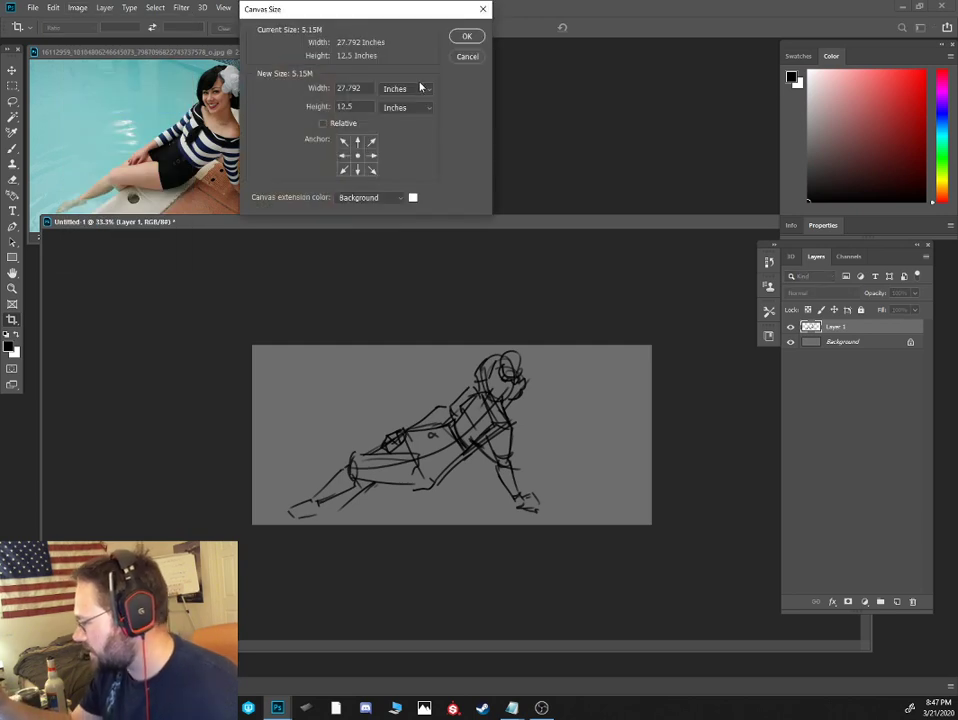
left_click(420, 87)
left_click(404, 109)
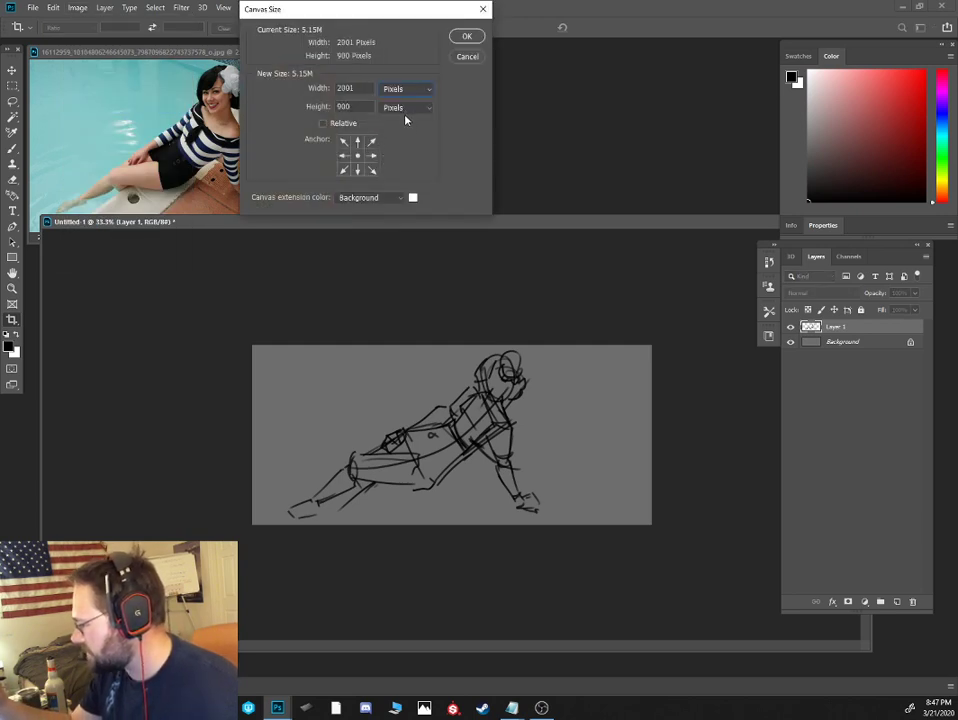
left_click_drag(369, 88, 324, 104)
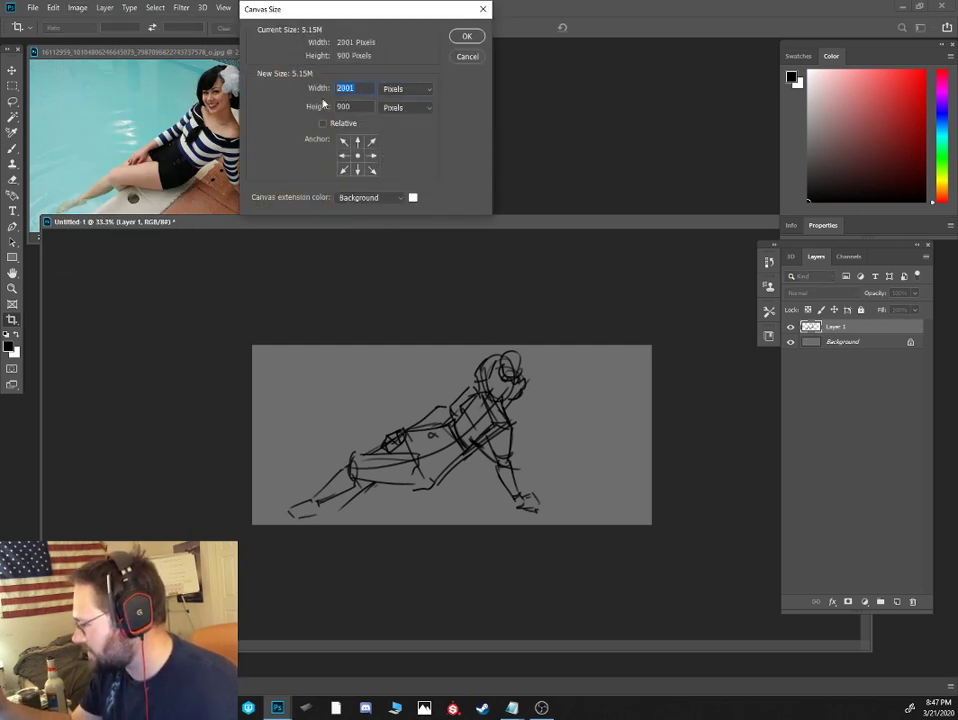
left_click(358, 170)
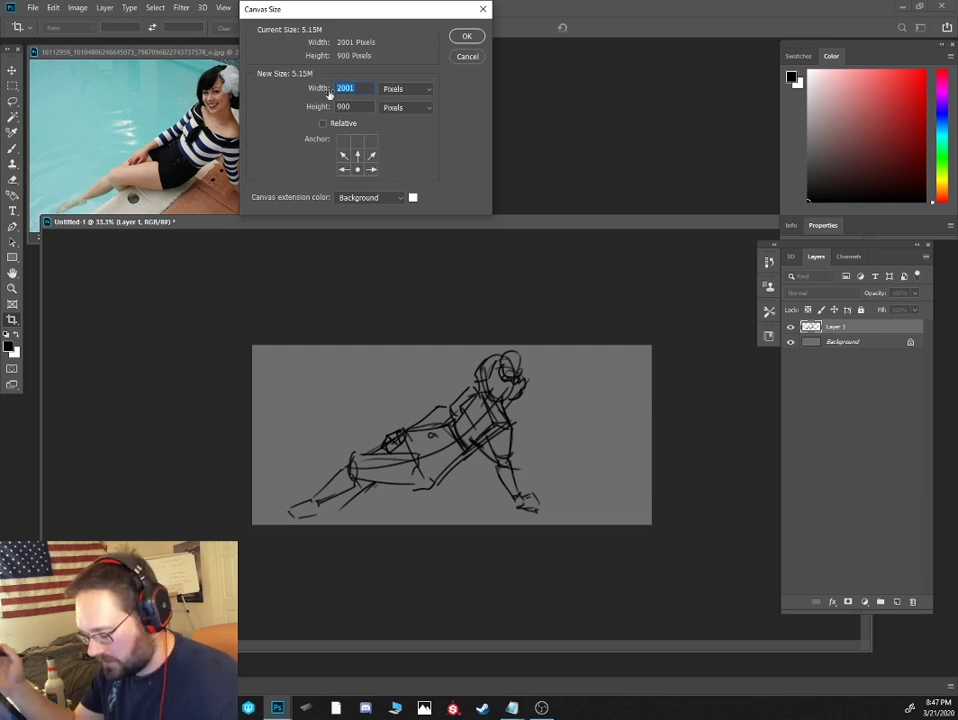
type("2501")
left_click(466, 36)
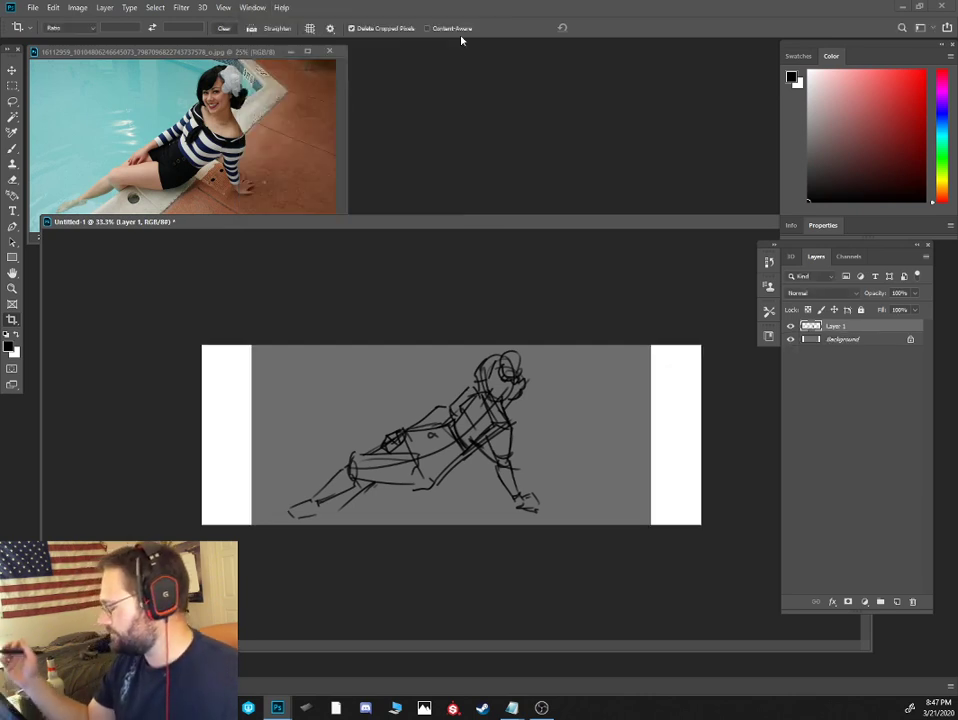
key("ctrl+z")
Increase the canvas height to 1300 pixels with the center anchor, leaving the width at 2001 pixels
left_click(77, 7)
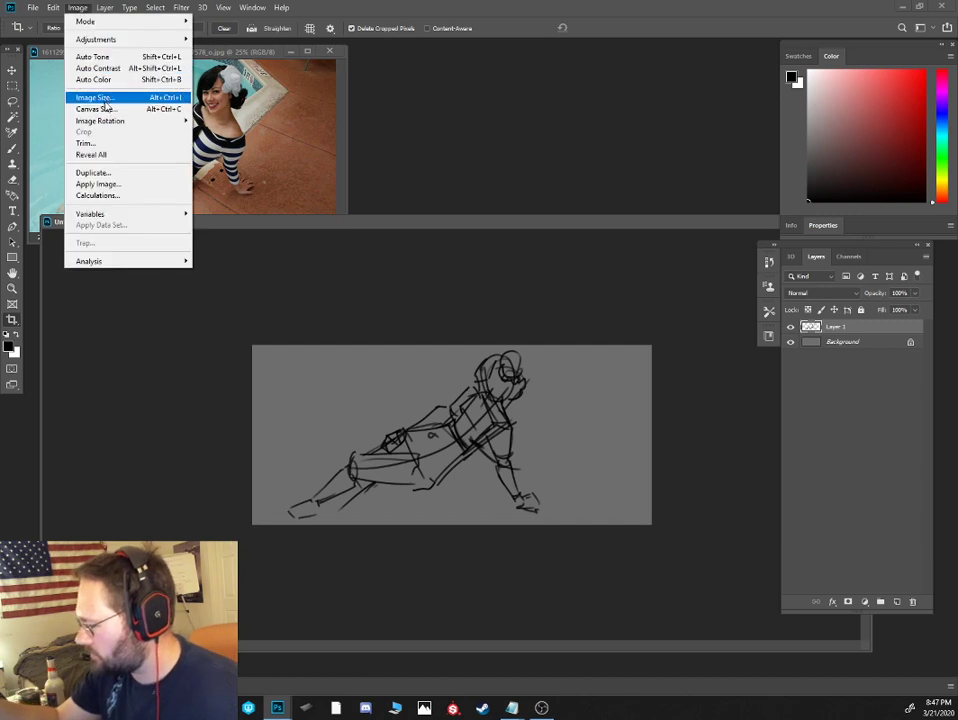
left_click(106, 107)
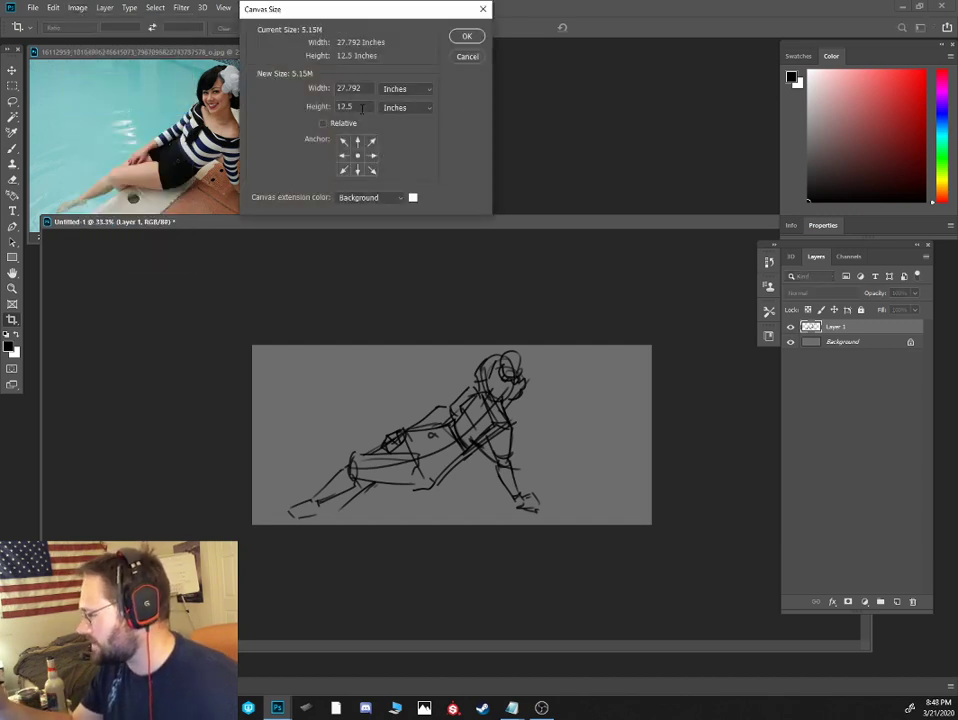
left_click(407, 107)
left_click(407, 107)
left_click(407, 107)
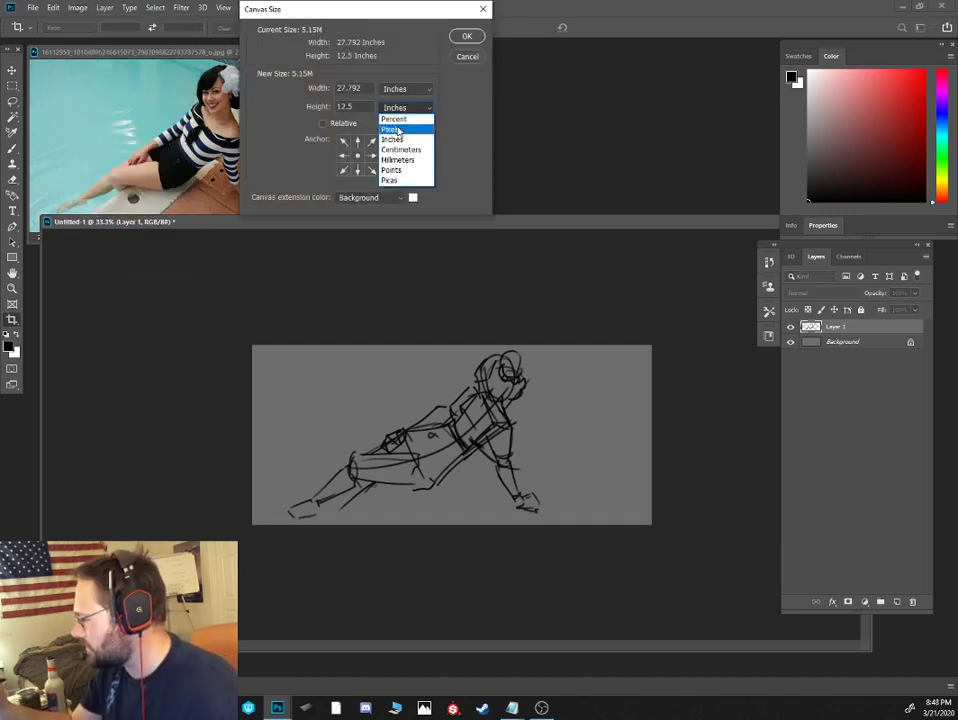
left_click(395, 127)
double_click(360, 106)
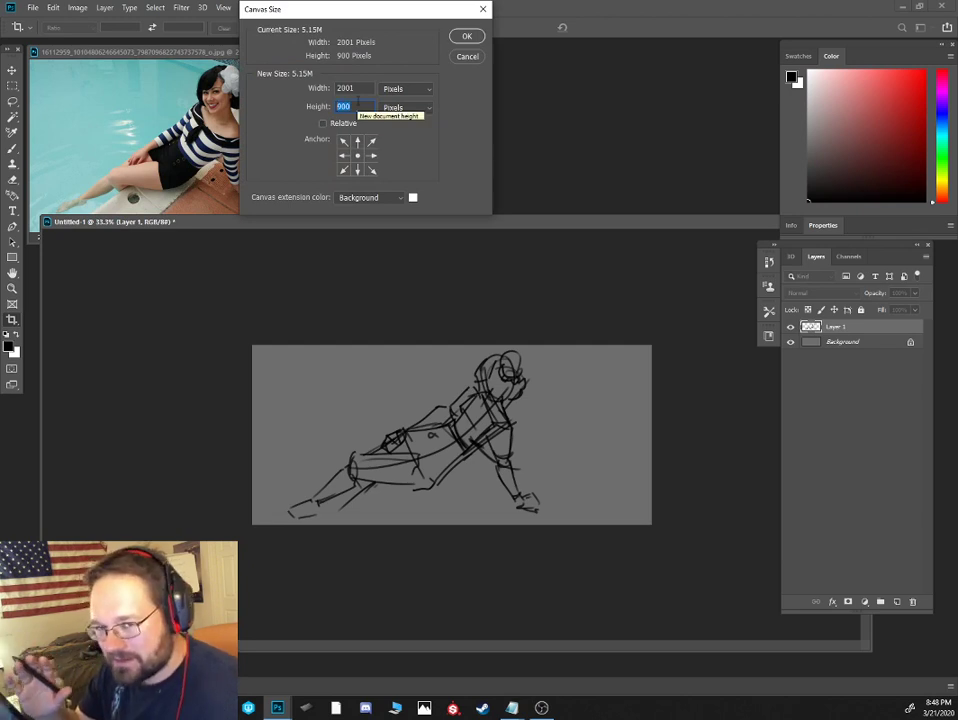
type("1")
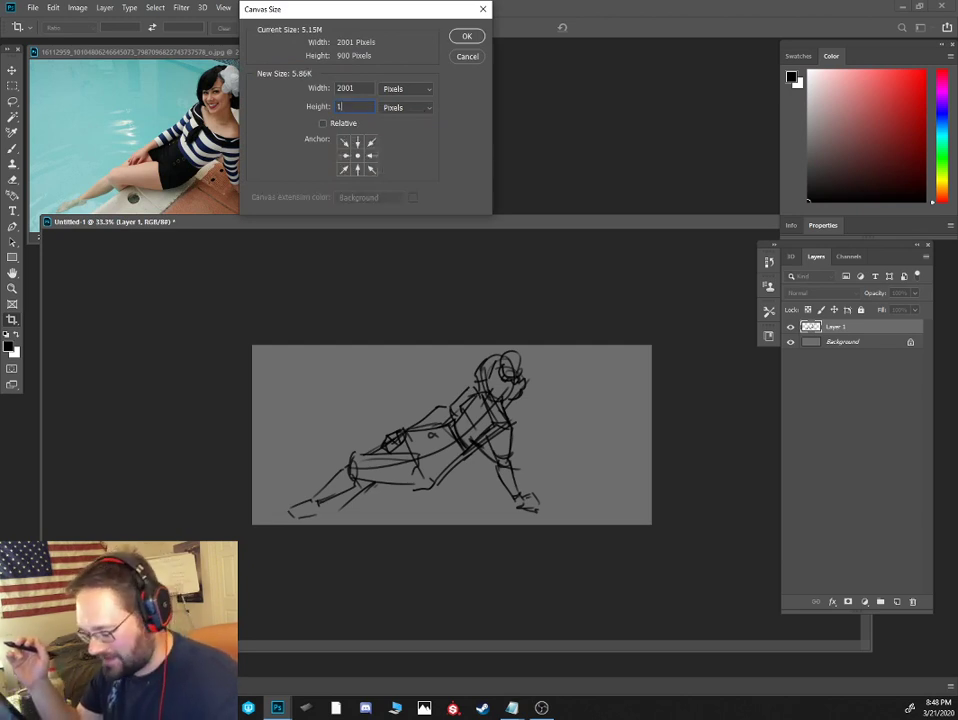
type("300")
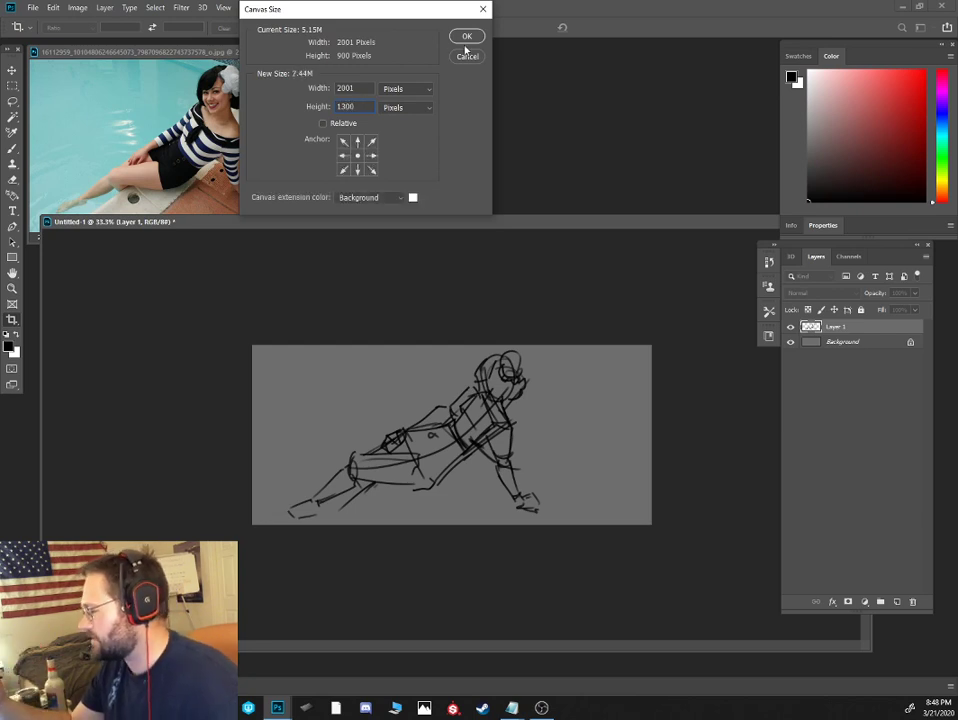
left_click(466, 36)
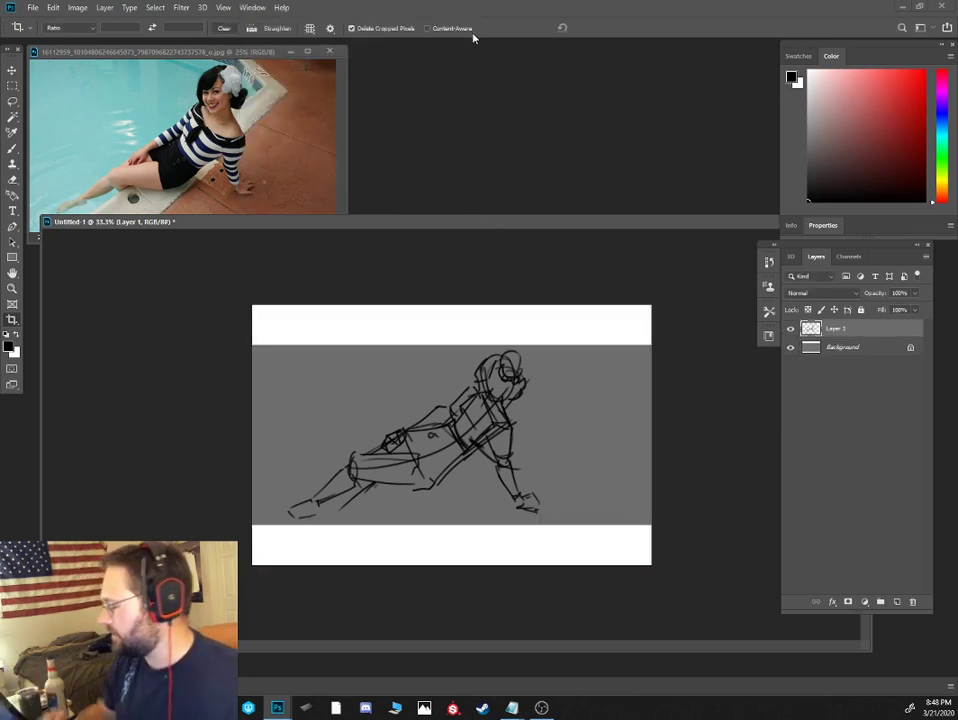
Fill the whole Background layer, including the white extensions, with a muted warm reddish gray
left_click(842, 347)
key("alt+BackSpace")
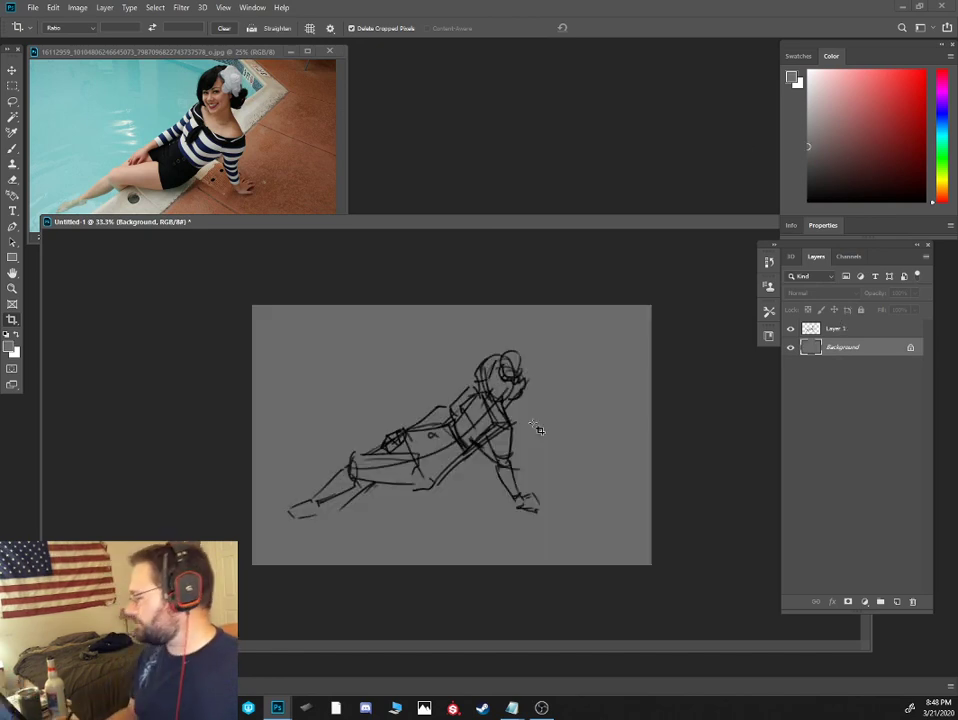
key("ctrl+plus")
left_click(814, 142)
left_click(941, 197)
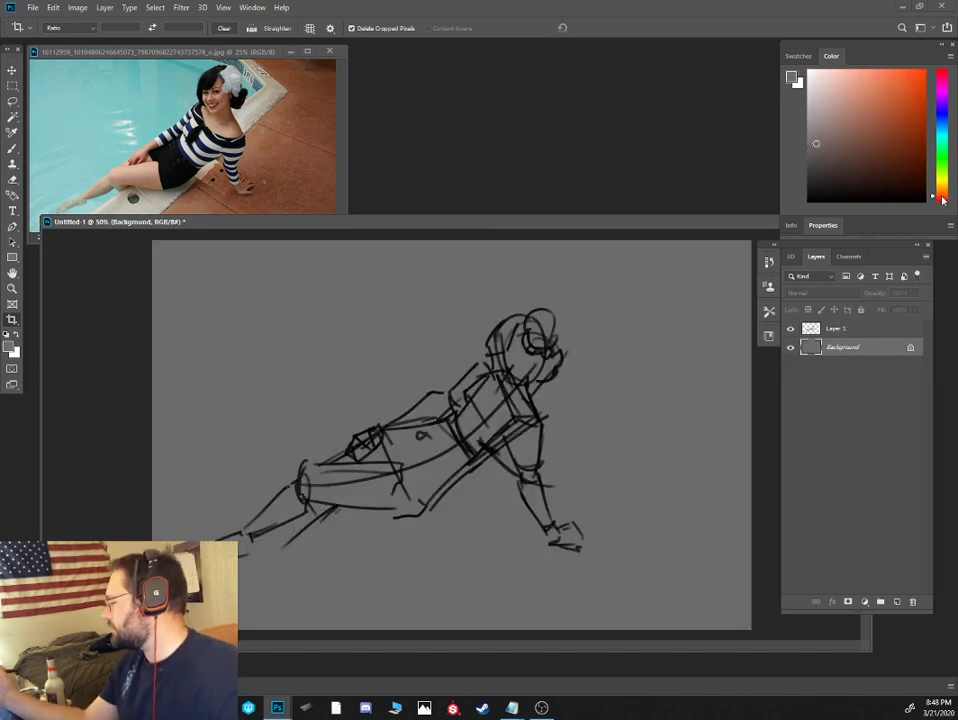
left_click(821, 139)
key("alt+BackSpace")
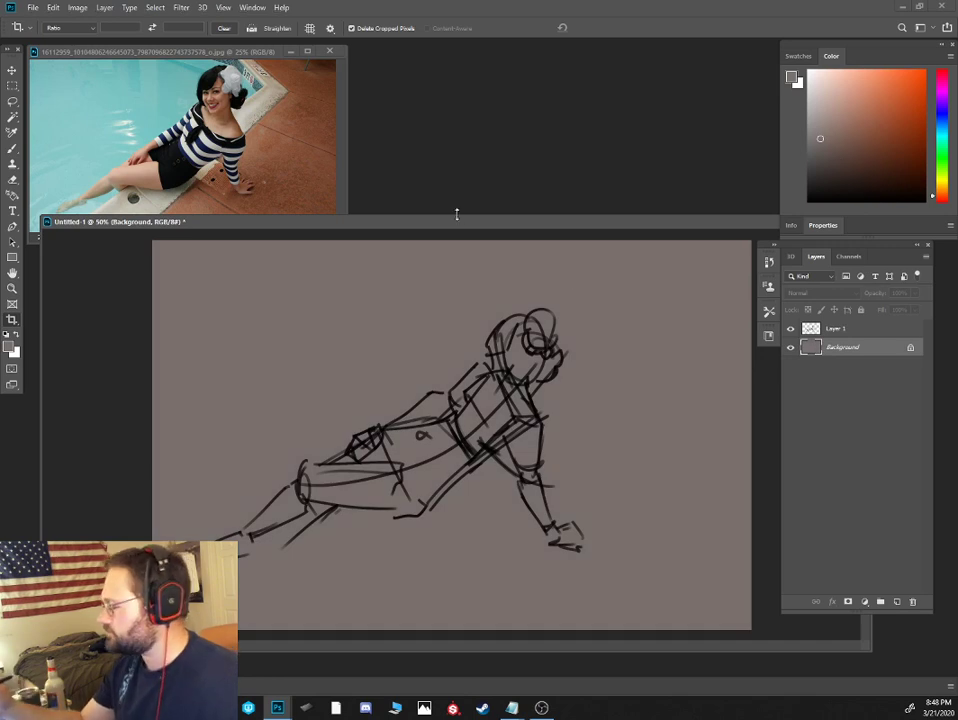
Brush the main pool-ledge outlines in black on Layer 1, running beneath the figure and curving up behind the head
left_click_drag(455, 213, 449, 176)
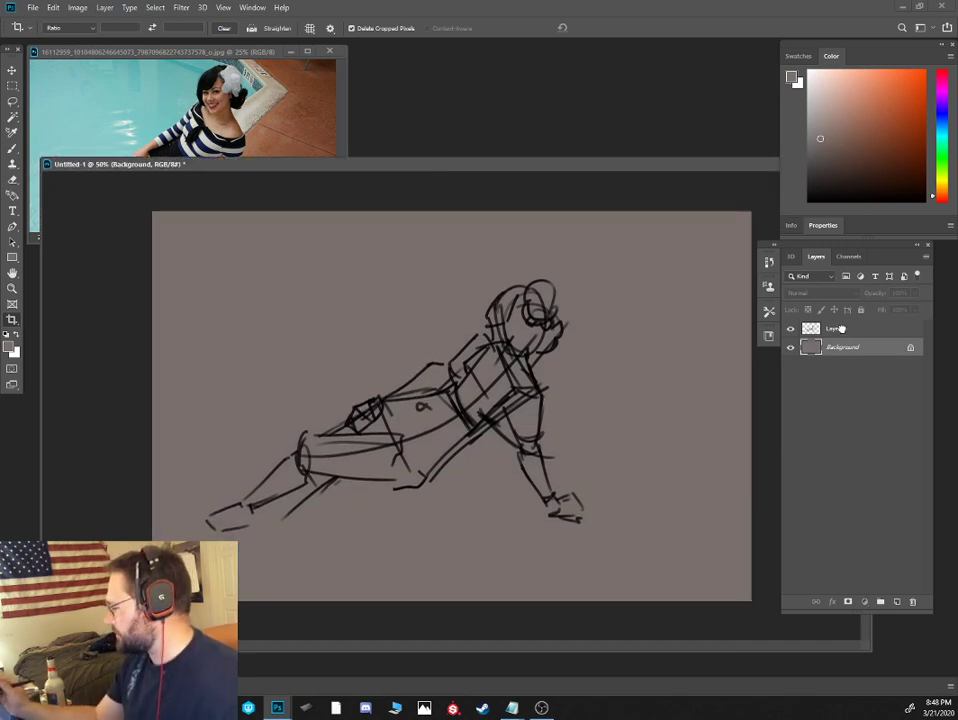
key("alt+bracketright")
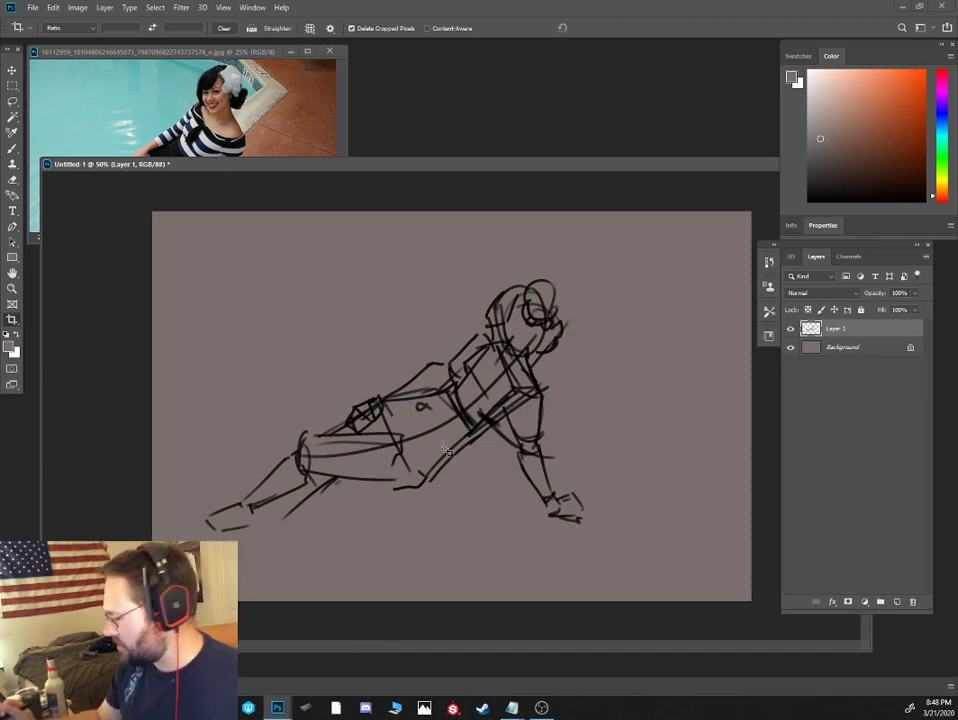
left_click(375, 502)
left_click(582, 29)
key("b")
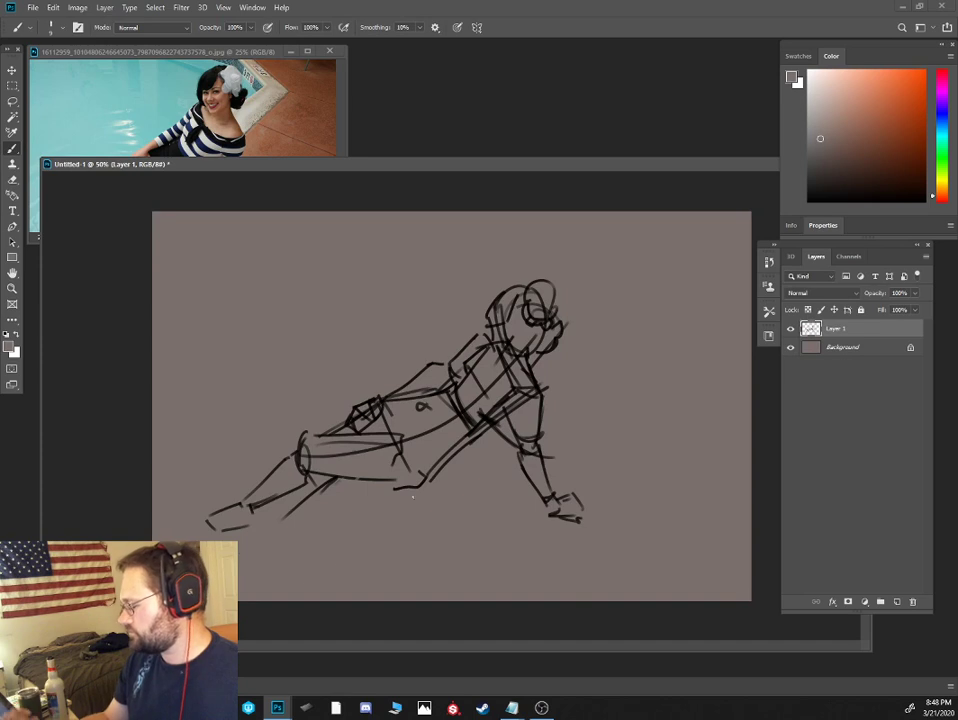
key("d")
left_click_drag(301, 571, 428, 473)
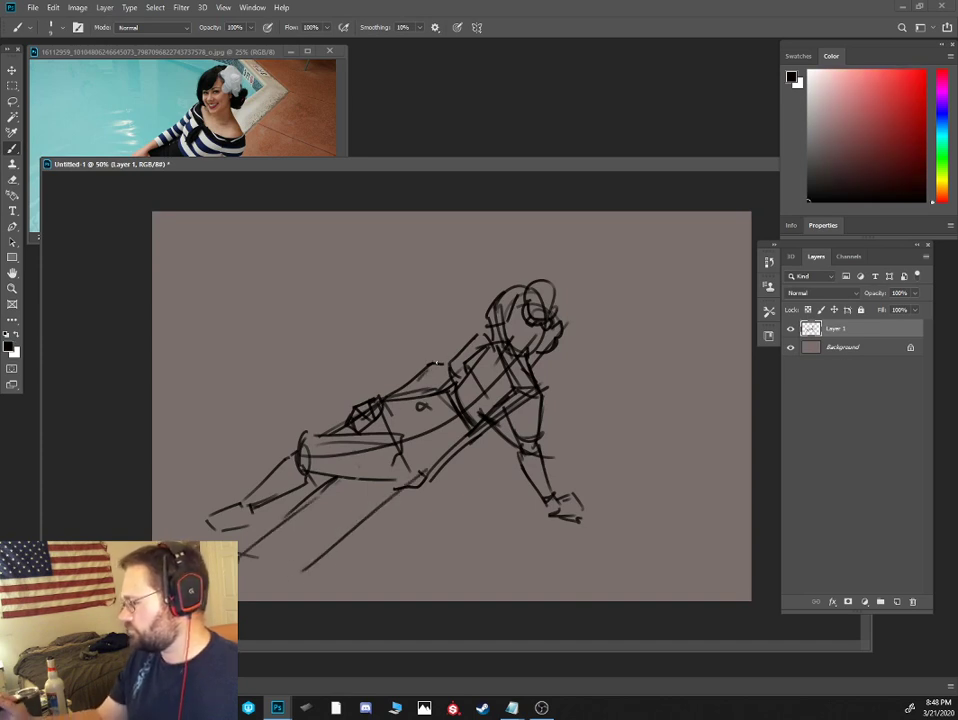
left_click_drag(544, 399, 600, 360)
mouse_move(549, 338)
left_mouse_down()
mouse_move(635, 312)
mouse_move(632, 326)
left_mouse_up()
mouse_move(599, 297)
left_mouse_down()
mouse_move(615, 289)
mouse_move(569, 243)
left_mouse_up()
mouse_move(577, 227)
left_mouse_down()
mouse_move(614, 231)
mouse_move(640, 290)
left_mouse_up()
mouse_move(594, 397)
left_mouse_down()
mouse_move(601, 408)
mouse_move(633, 373)
left_mouse_up()
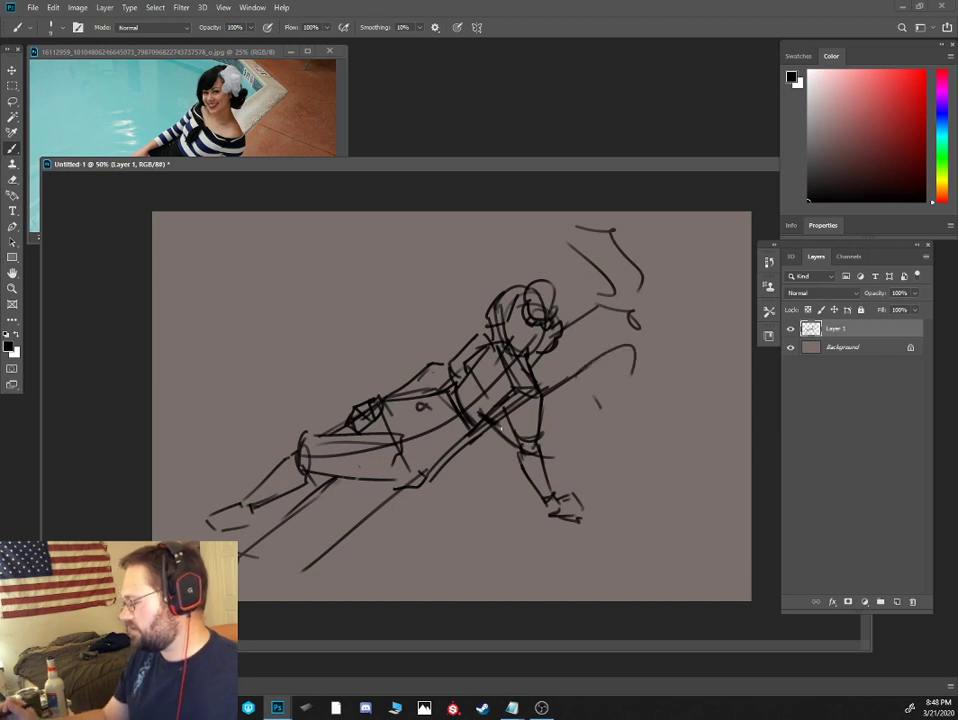
Add short strokes for the ledge's lower edge, small curved accents around the legs, and a pavement seam beyond the supporting arm
left_click_drag(345, 561, 367, 545)
left_click_drag(457, 470, 502, 430)
left_click_drag(338, 361, 320, 397)
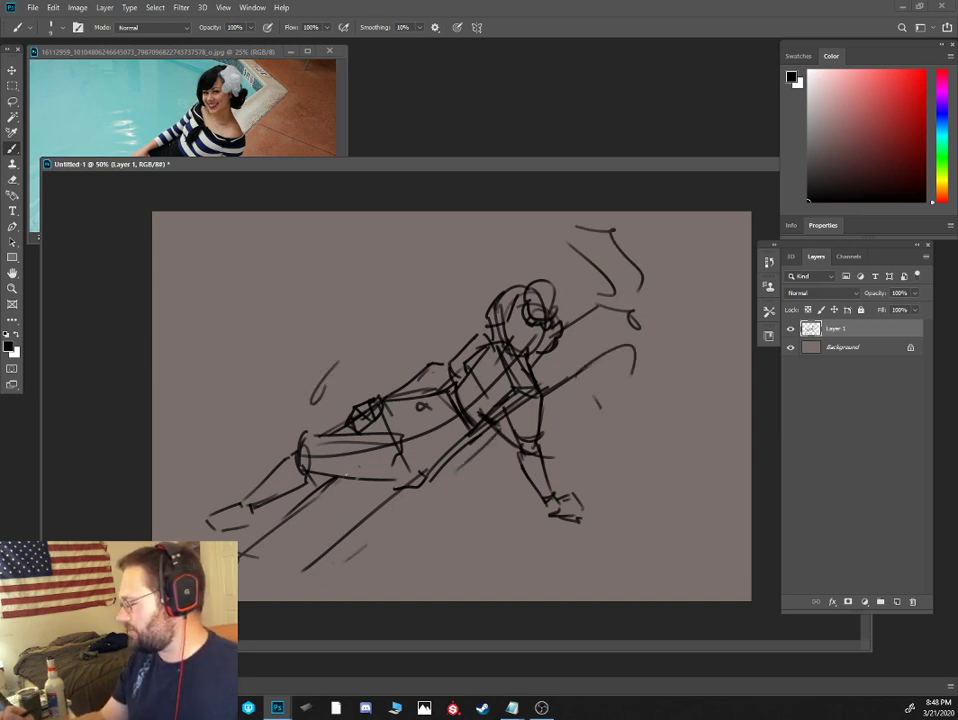
left_click_drag(373, 526, 386, 530)
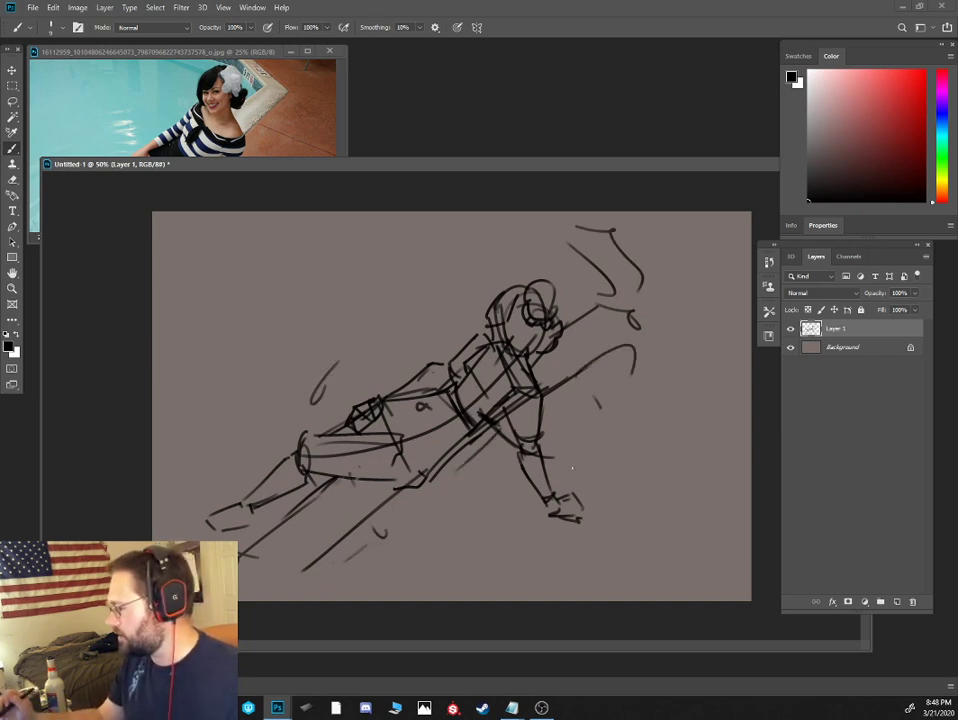
left_click_drag(598, 387, 662, 411)
left_click_drag(672, 410, 692, 420)
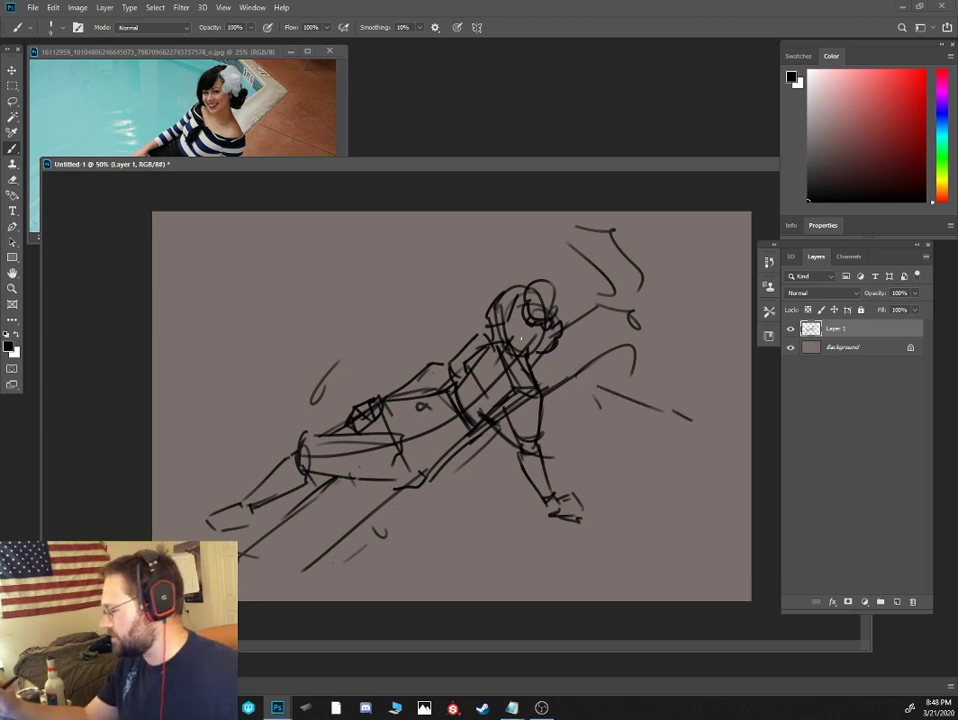
Sketch the facial guide marks on the head and the neckline and bow details on the upper chest
mouse_move(512, 304)
left_mouse_down()
mouse_move(509, 346)
mouse_move(528, 309)
mouse_move(522, 323)
left_mouse_up()
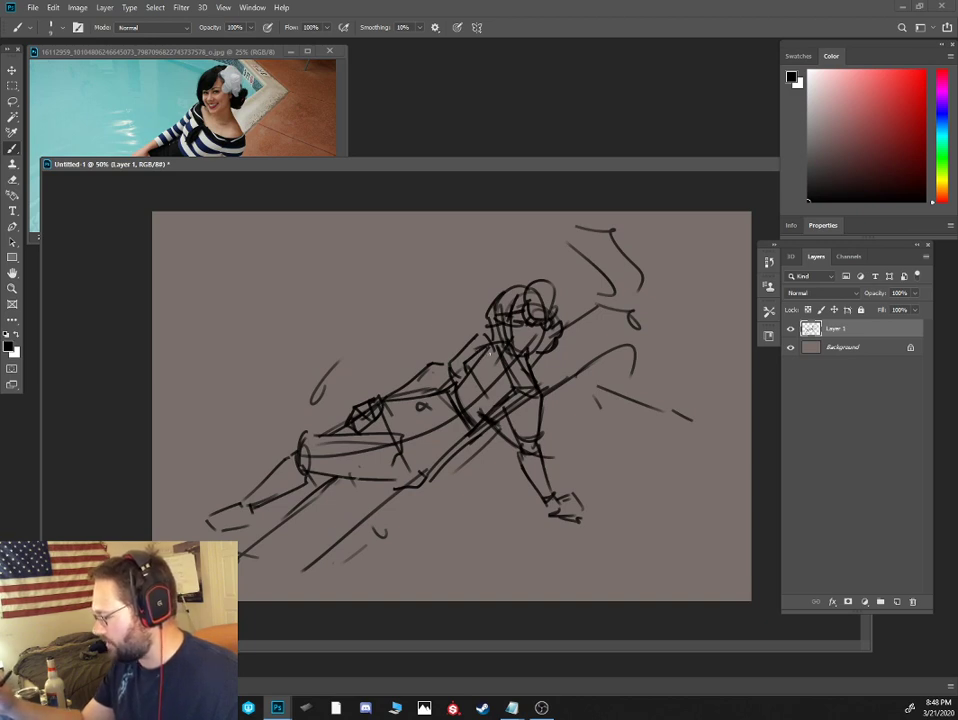
mouse_move(491, 345)
left_mouse_down()
mouse_move(494, 372)
mouse_move(473, 389)
mouse_move(502, 374)
mouse_move(496, 362)
mouse_move(526, 390)
left_mouse_up()
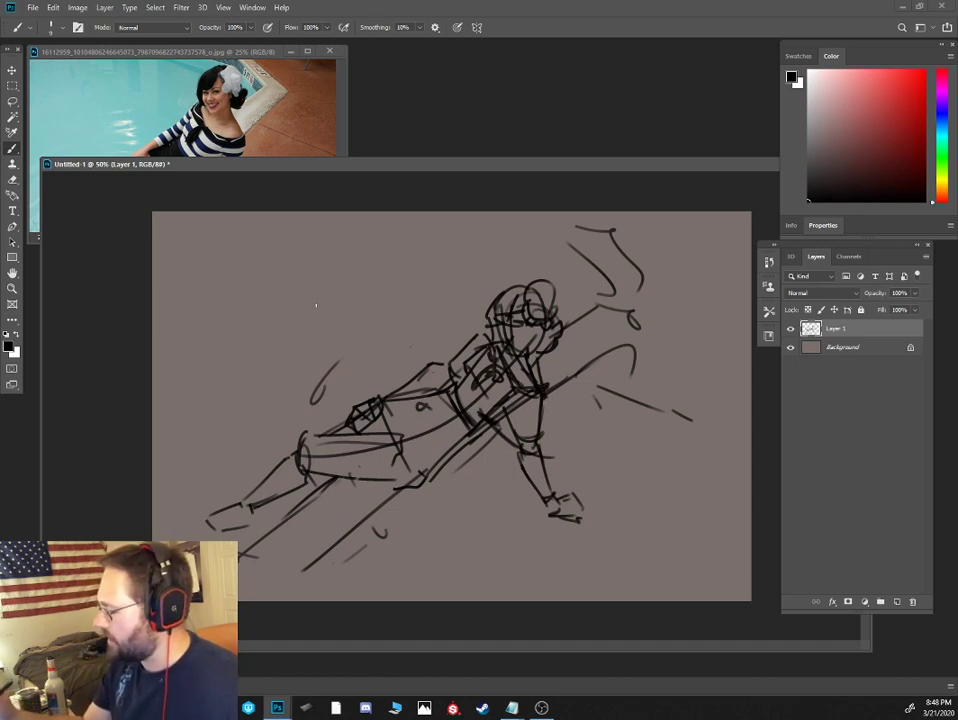
Brush large sweeping leaf-like curves in the open background behind and above the figure's legs on Layer 1
left_click_drag(382, 306, 357, 289)
mouse_move(289, 269)
left_mouse_down()
mouse_move(220, 277)
mouse_move(333, 335)
left_mouse_up()
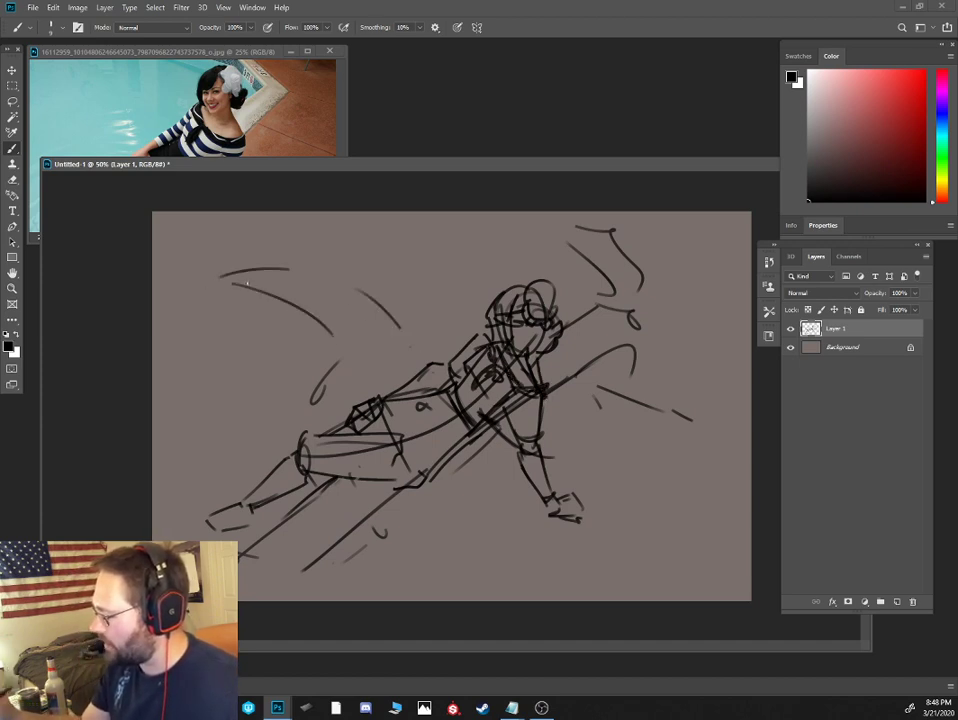
left_click_drag(222, 278, 212, 297)
mouse_move(214, 297)
left_mouse_down()
mouse_move(275, 330)
mouse_move(319, 373)
left_mouse_up()
mouse_move(290, 350)
left_mouse_down()
mouse_move(306, 355)
mouse_move(153, 383)
left_mouse_up()
left_click_drag(157, 381, 227, 371)
left_click_drag(327, 383, 418, 323)
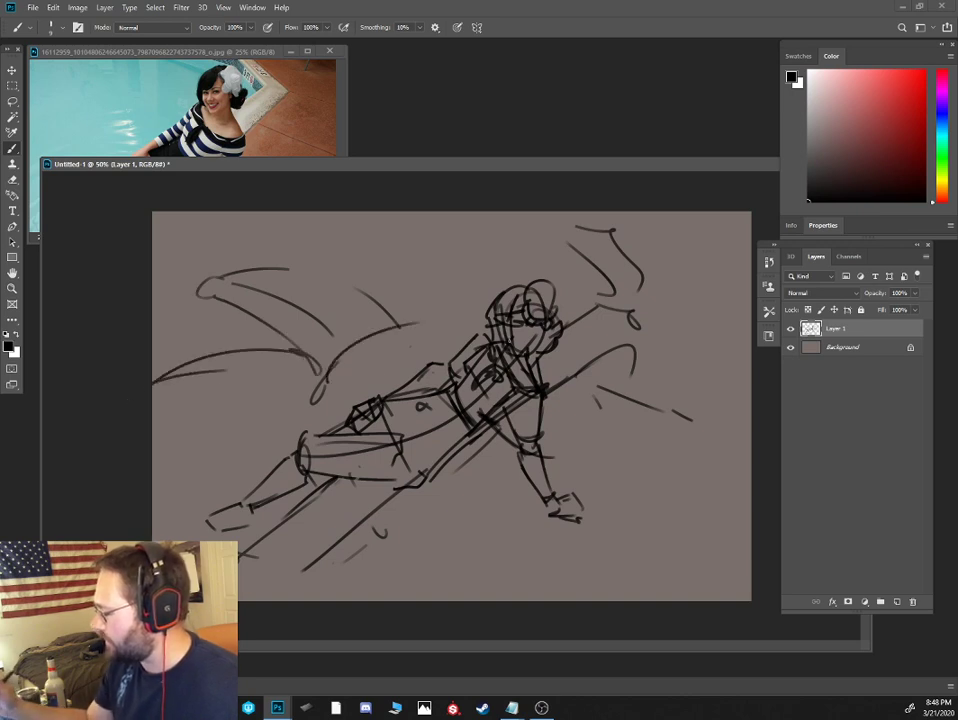
Add an arc beyond the supporting arm, a rounded curve under the hips, and sweeping curves from the legs to the canvas edge
left_click_drag(545, 372, 580, 455)
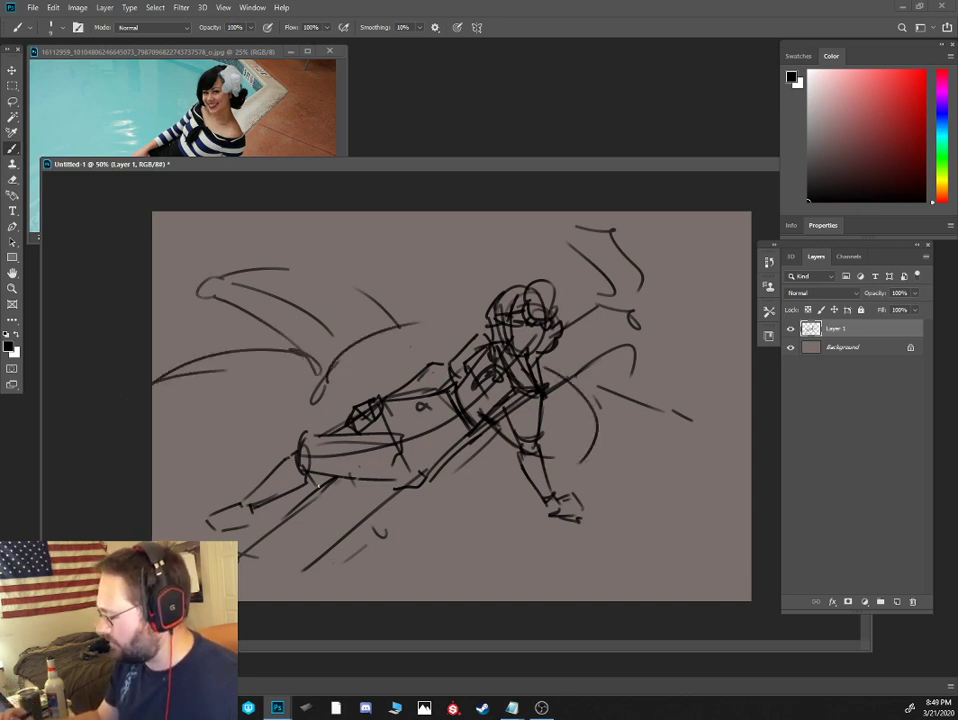
left_click_drag(325, 482, 240, 555)
mouse_move(308, 600)
left_mouse_down()
mouse_move(430, 510)
mouse_move(413, 497)
left_mouse_up()
left_click_drag(332, 471, 341, 487)
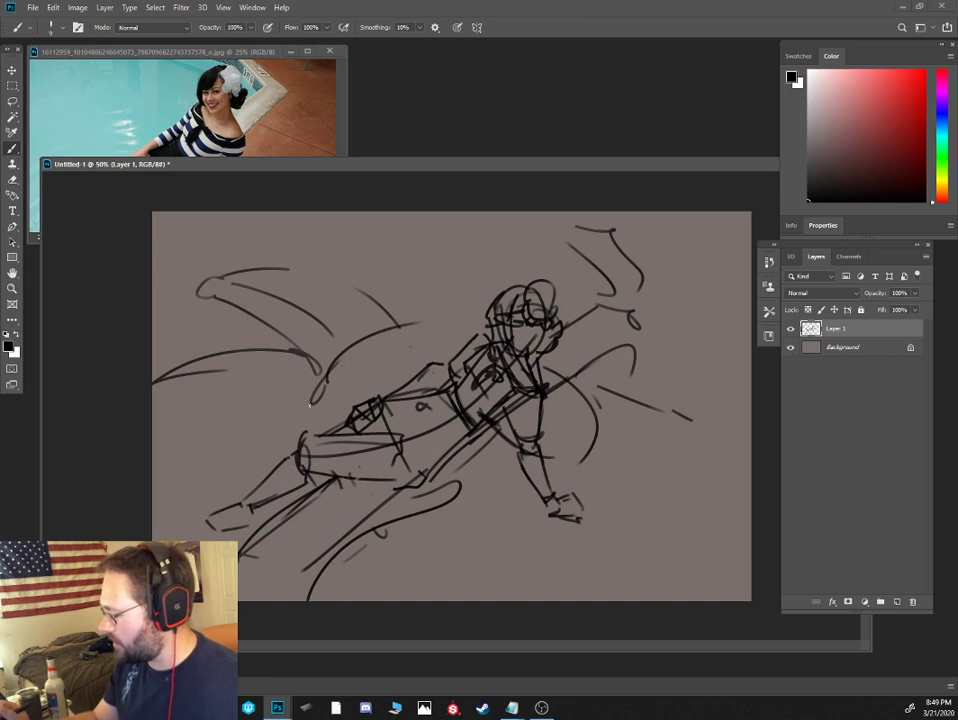
mouse_move(315, 401)
left_mouse_down()
mouse_move(152, 450)
mouse_move(292, 455)
mouse_move(261, 480)
left_mouse_up()
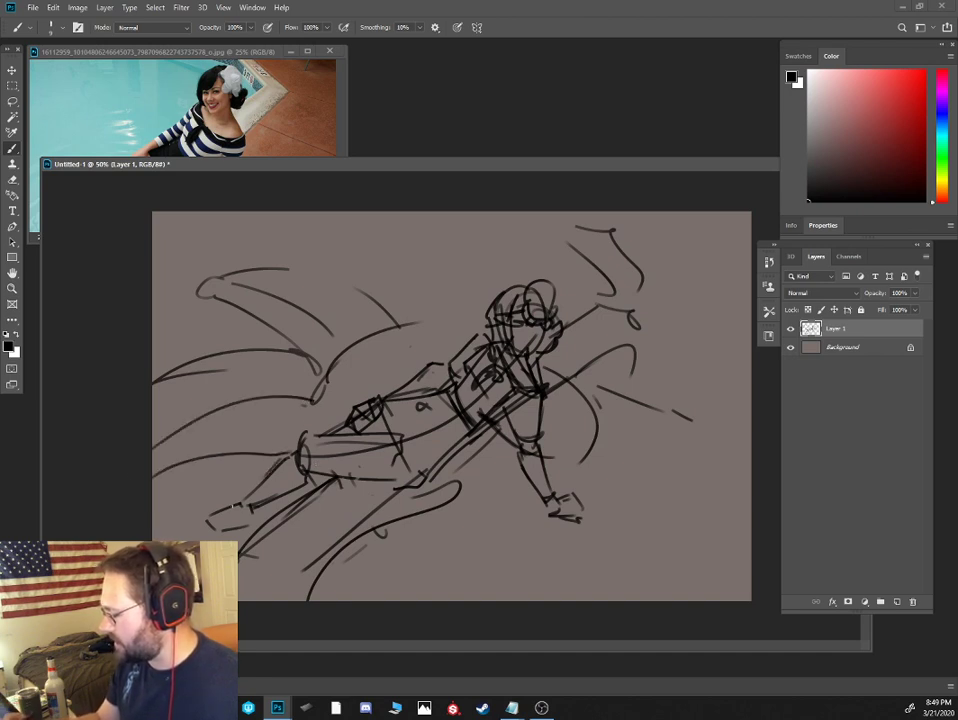
Brush broad curved leaf-like shapes above the torso and around the ledge behind the head, with small accent marks
mouse_move(340, 235)
left_mouse_down()
mouse_move(438, 279)
mouse_move(435, 309)
left_mouse_up()
mouse_move(378, 275)
left_mouse_down()
mouse_move(397, 299)
mouse_move(460, 275)
left_mouse_up()
left_click_drag(463, 276, 557, 211)
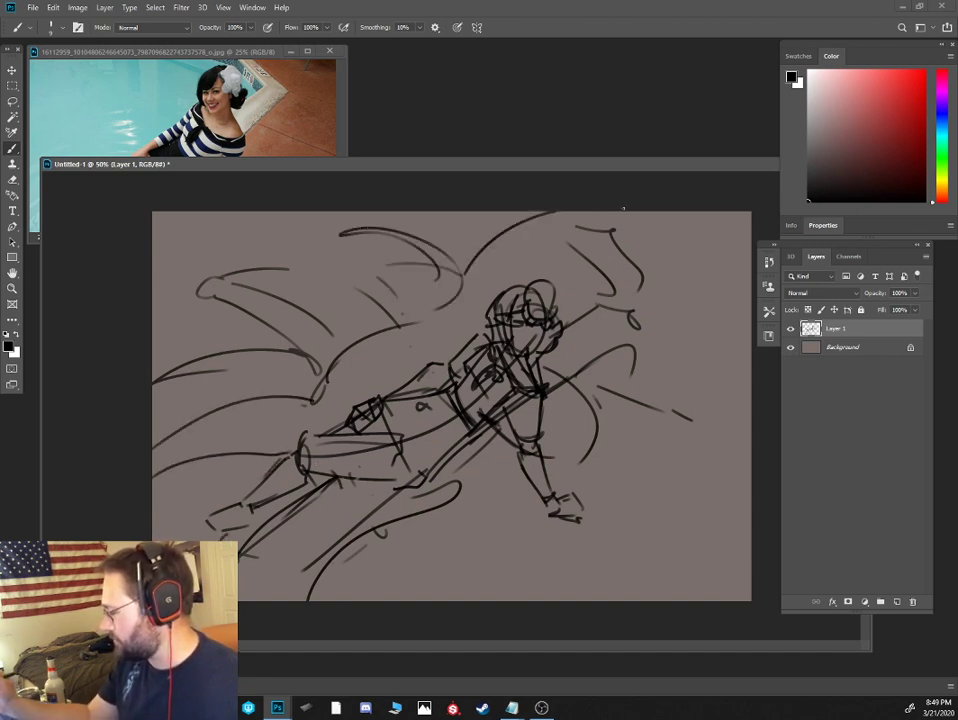
mouse_move(620, 297)
left_mouse_down()
mouse_move(600, 318)
mouse_move(645, 277)
left_mouse_up()
left_click_drag(655, 238, 680, 229)
left_click_drag(598, 311, 732, 328)
left_click_drag(614, 370, 663, 371)
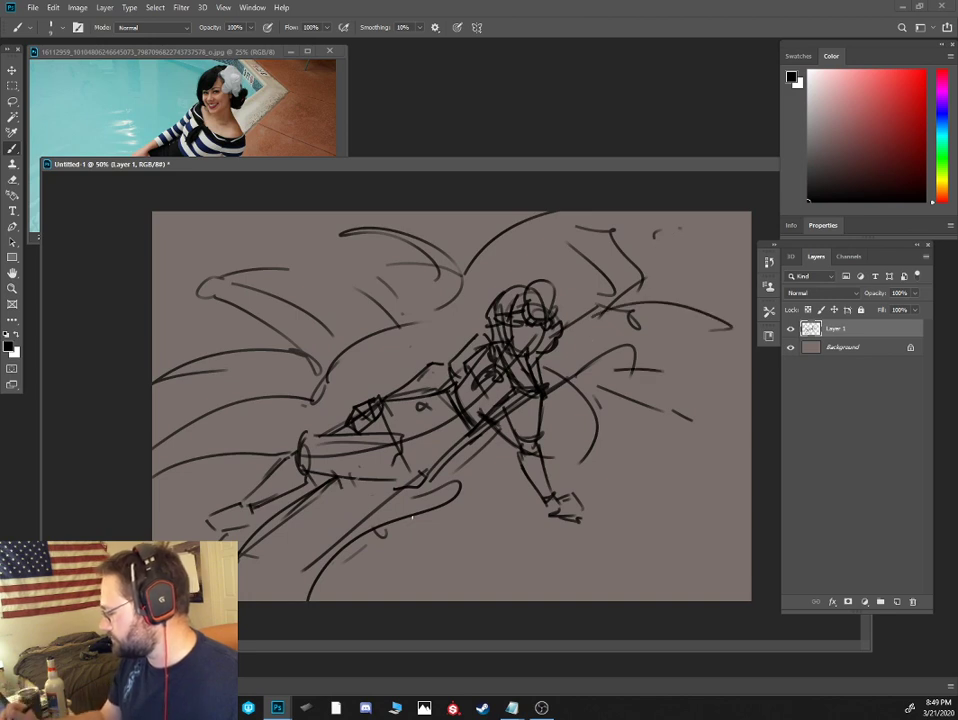
Draw a long arc beneath the supporting hand, a second arc beyond the arm, and a pointed curve extending outward from it
left_click_drag(394, 508, 615, 429)
left_click_drag(600, 385, 600, 468)
left_click_drag(358, 355, 362, 357)
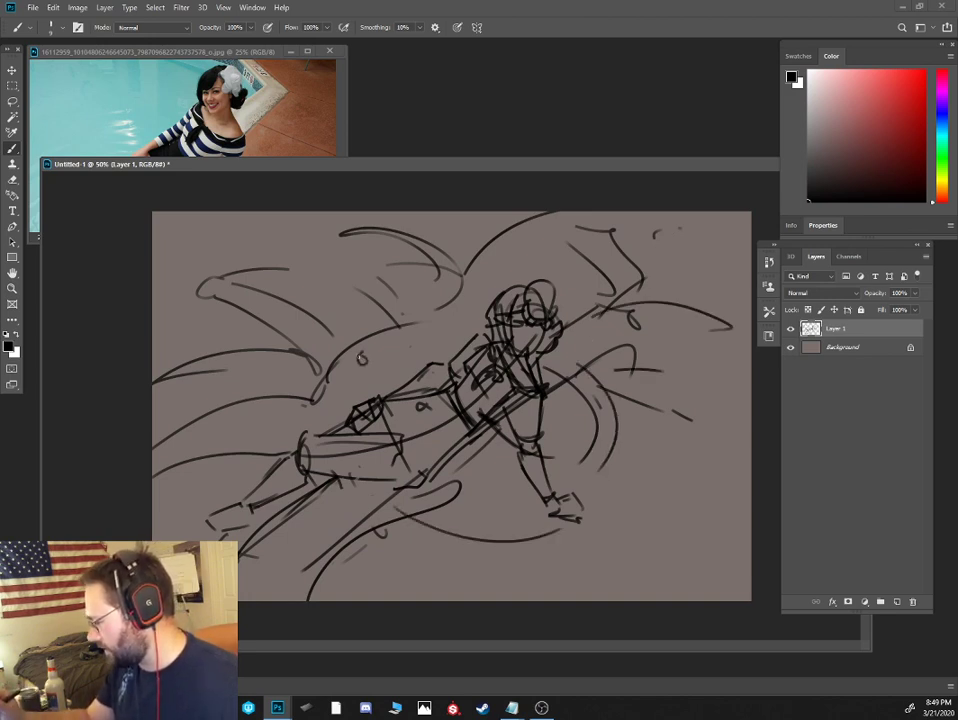
left_click_drag(613, 451, 631, 462)
left_click_drag(625, 475, 611, 481)
mouse_move(632, 462)
left_mouse_down()
mouse_move(626, 448)
mouse_move(715, 518)
left_mouse_up()
Brush radiating curves and a rounded petal shape along the canvas's lower edge, and erase the line crossing that shape
left_click_drag(584, 504, 670, 561)
left_click_drag(467, 529, 471, 537)
left_click_drag(500, 538, 517, 600)
left_click_drag(606, 531, 620, 567)
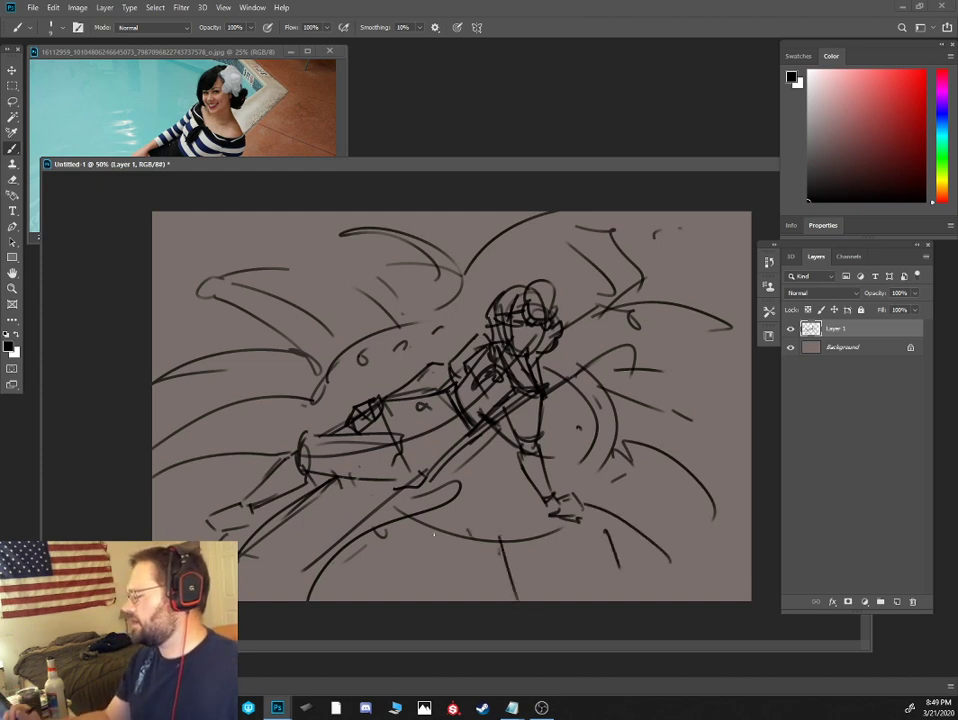
left_click_drag(418, 520, 394, 595)
left_click_drag(478, 538, 472, 595)
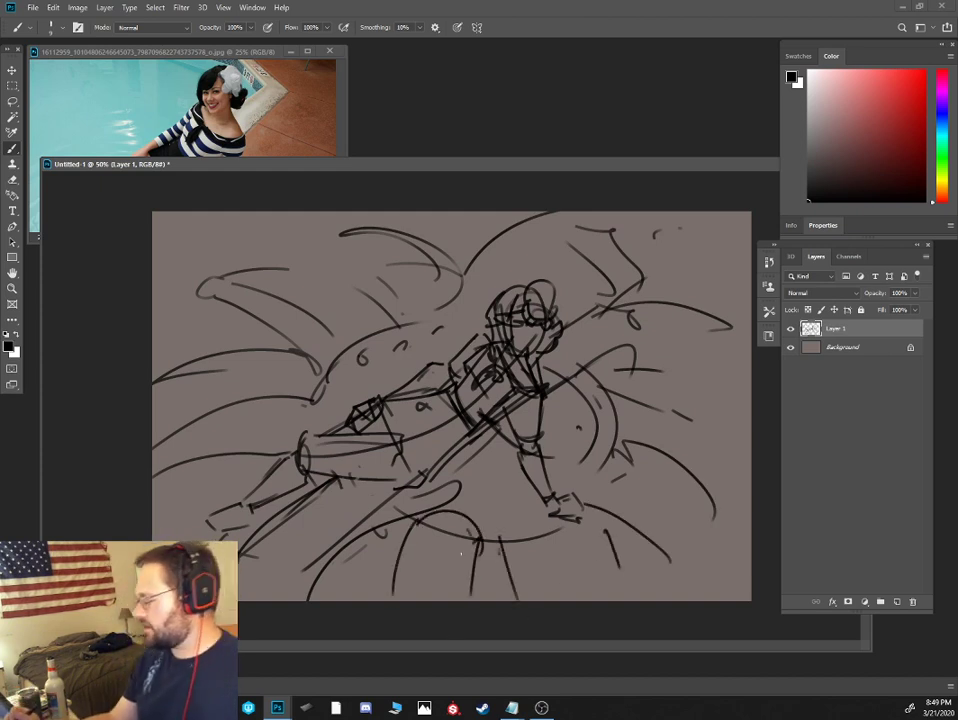
key("e")
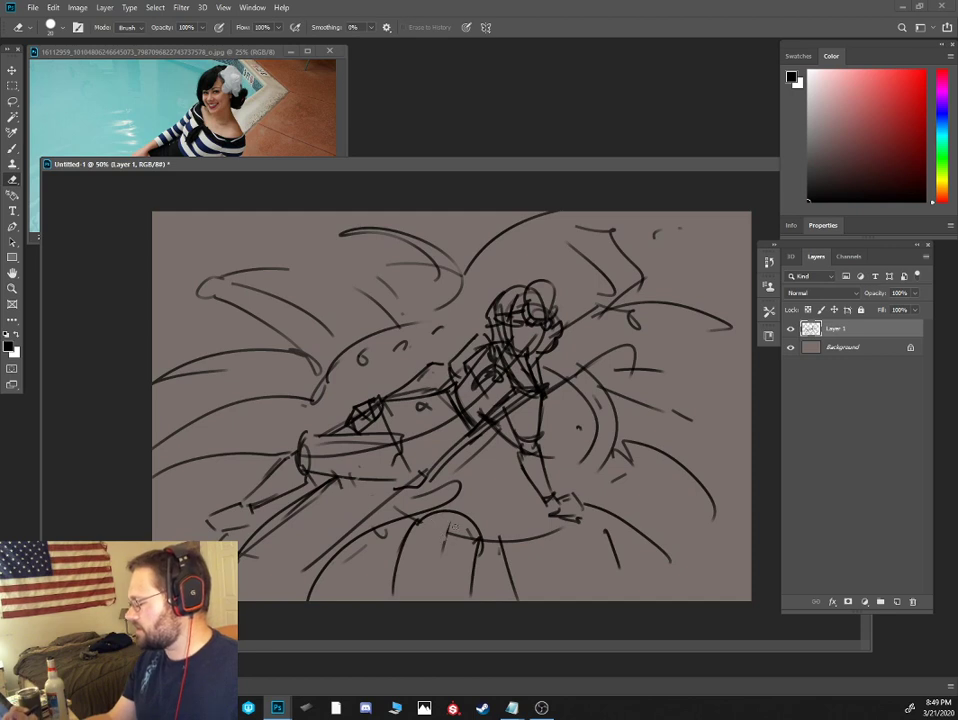
Refine the leaf-like shapes behind the legs, erasing overlapping inner lines and redrawing their edges and pointed tips
key("b")
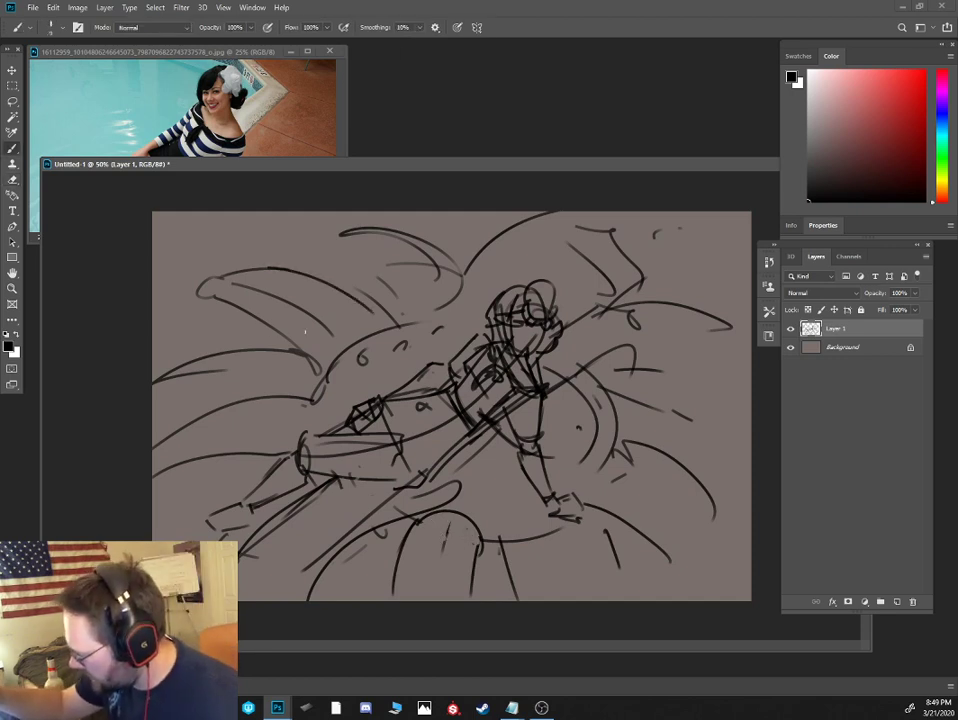
left_click_drag(207, 463, 187, 476)
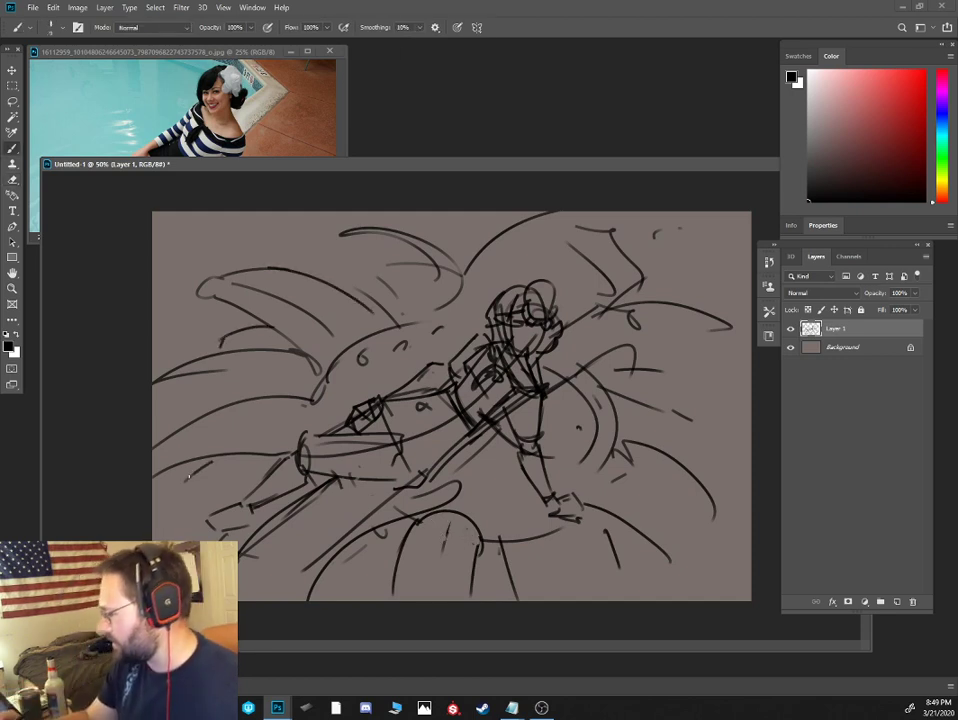
key("e")
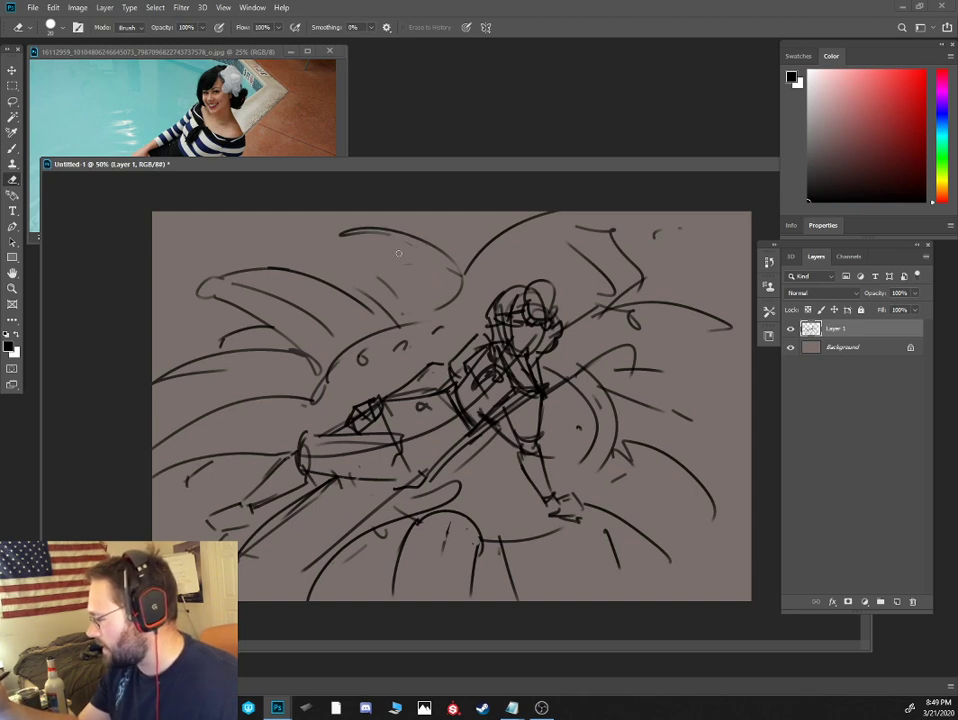
key("b")
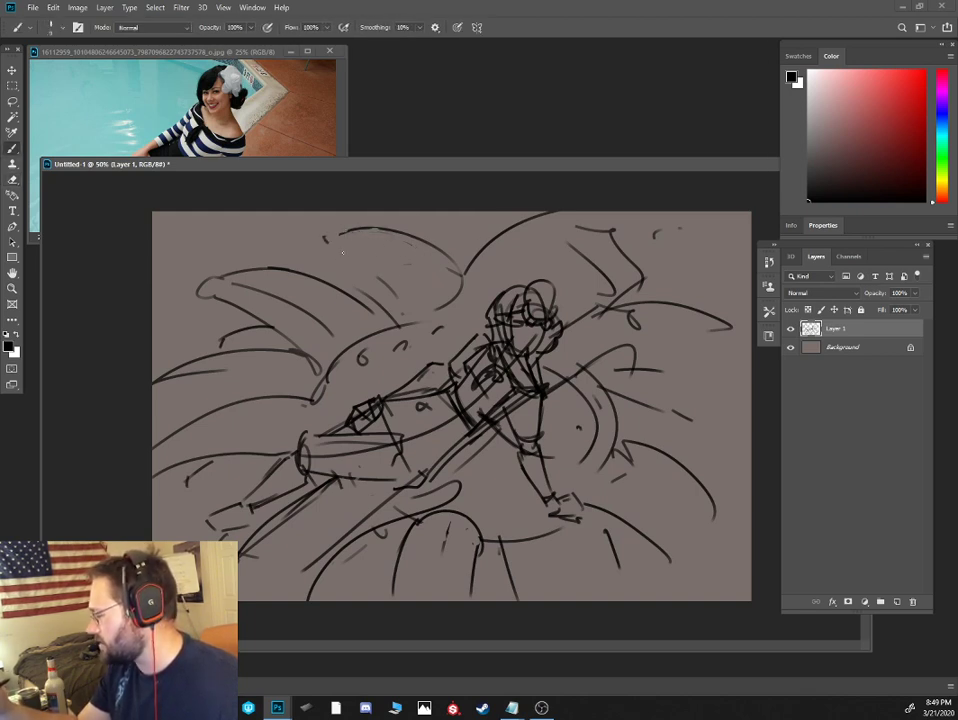
left_click_drag(376, 262, 405, 308)
key("e")
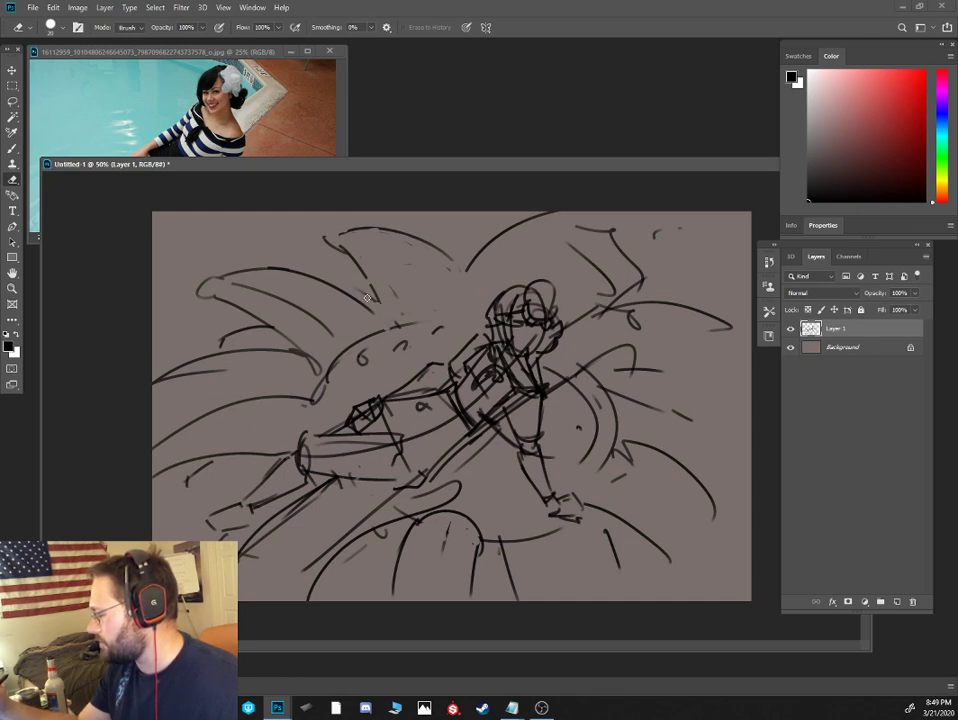
key("b")
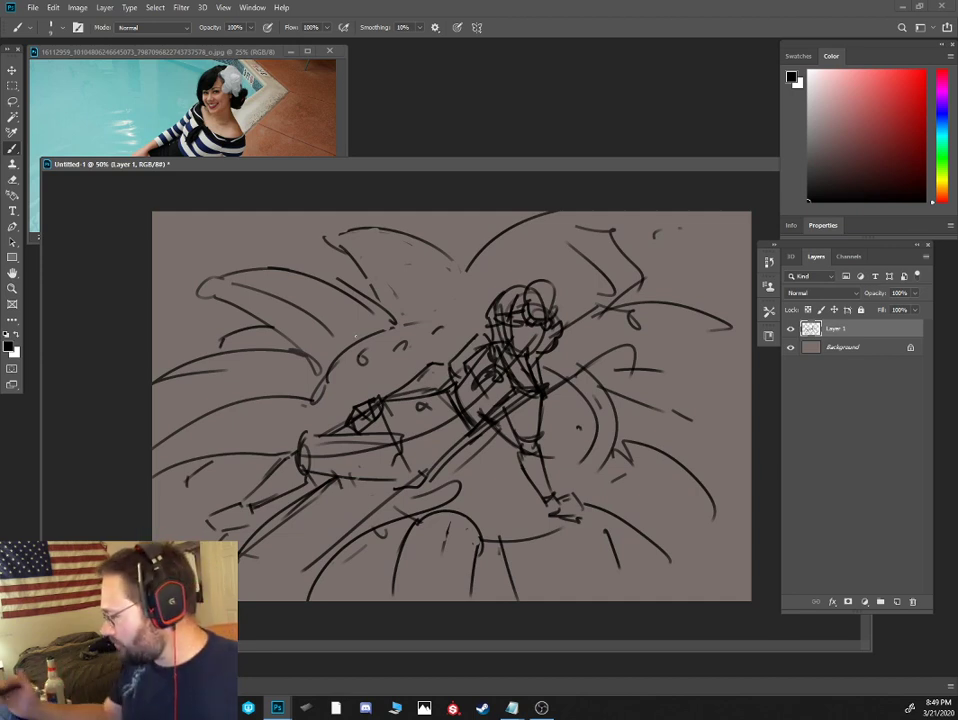
Lower Layer 1's opacity to 46% and choose the textured brush preset listed directly after Bic Pen
key("ctrl+minus")
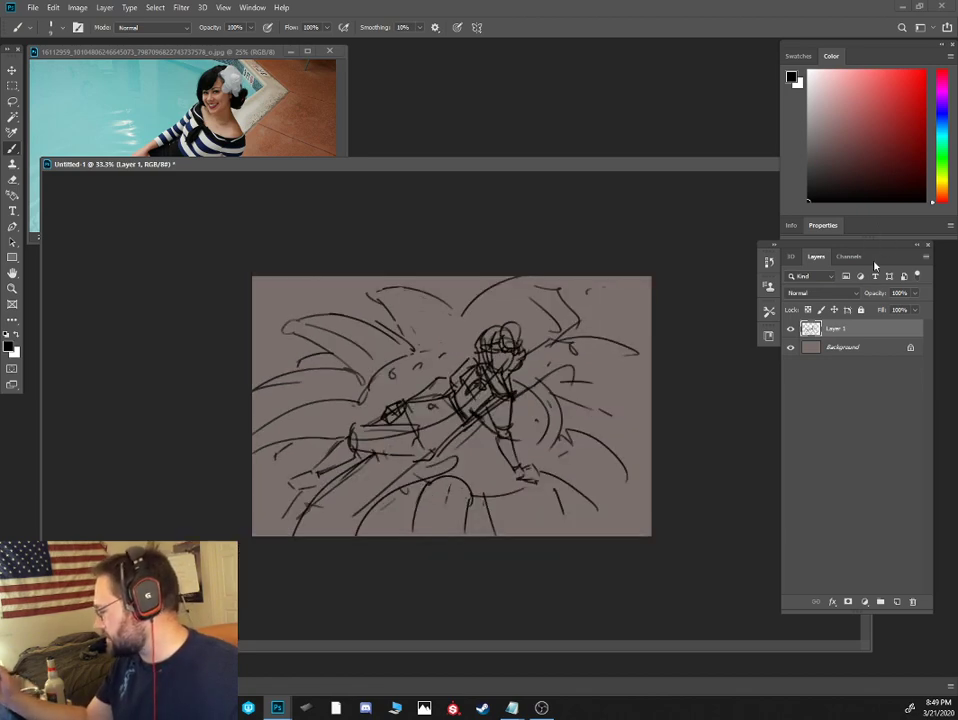
key("ctrl+plus")
key("ctrl+plus")
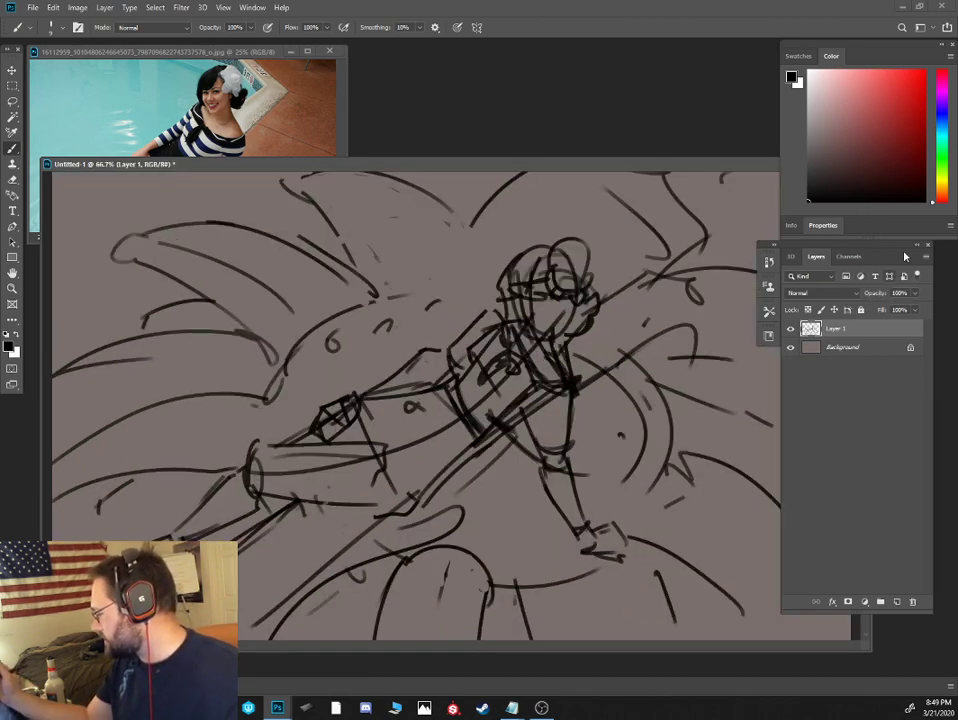
left_click_drag(914, 293, 909, 291)
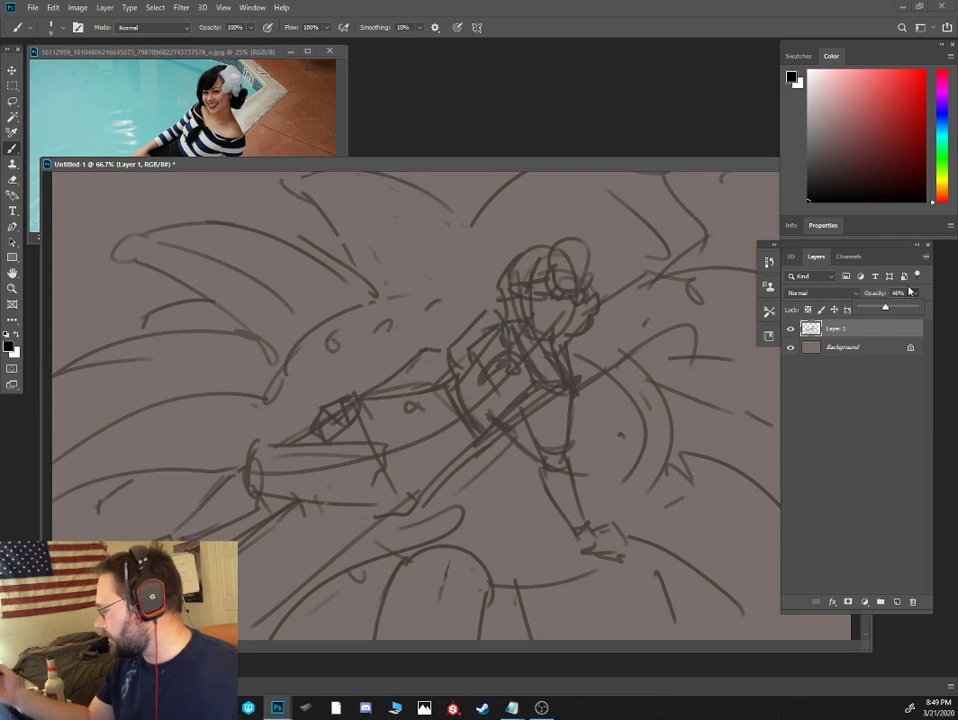
right_click(523, 310)
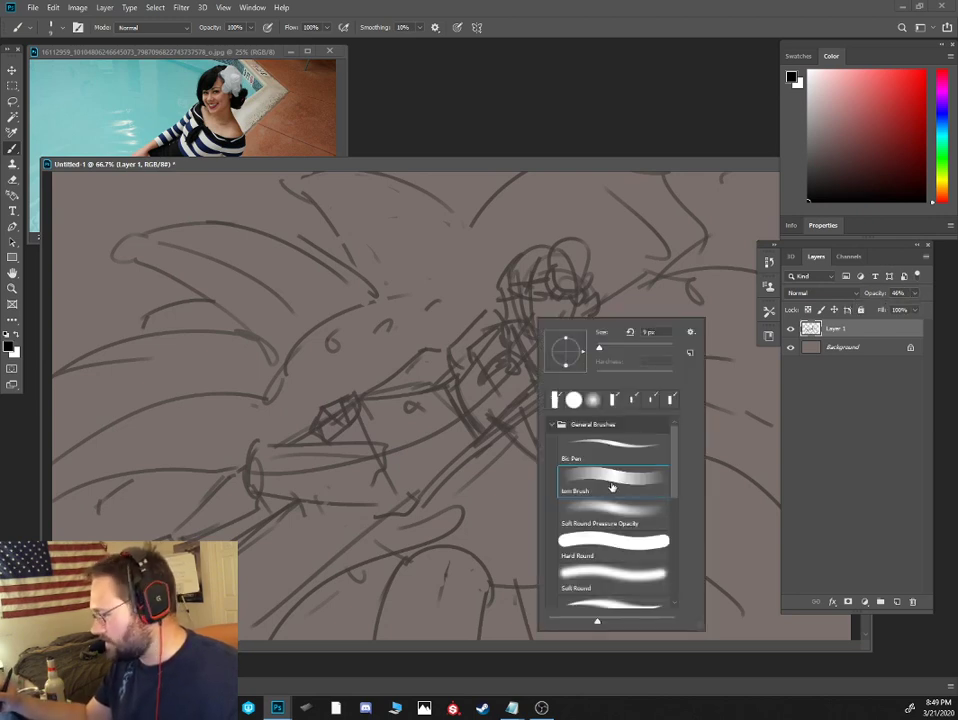
double_click(613, 485)
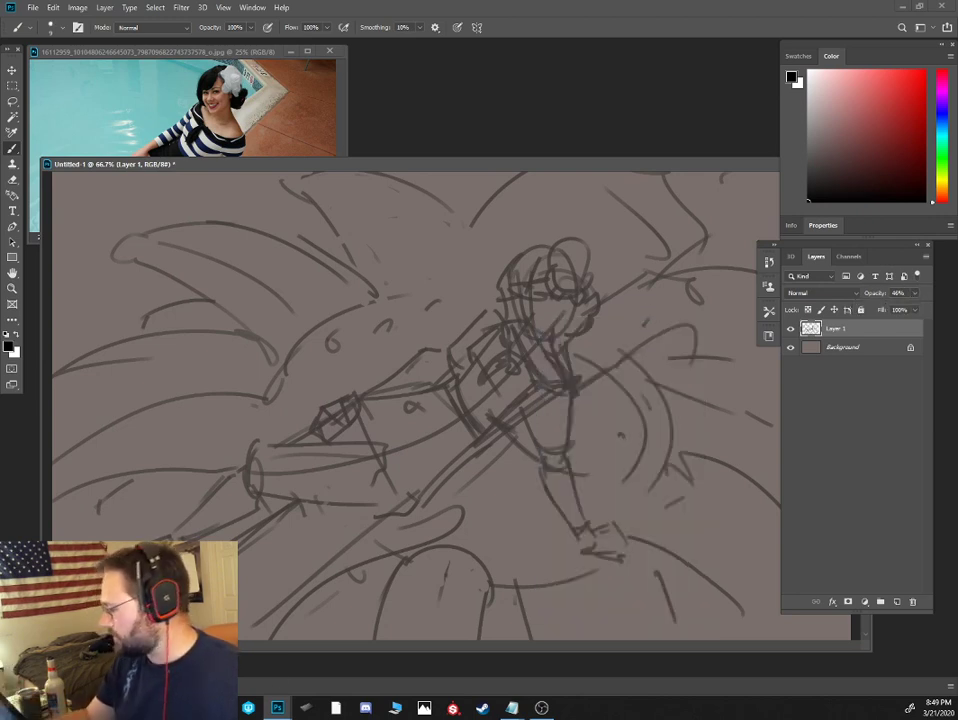
left_click(914, 293)
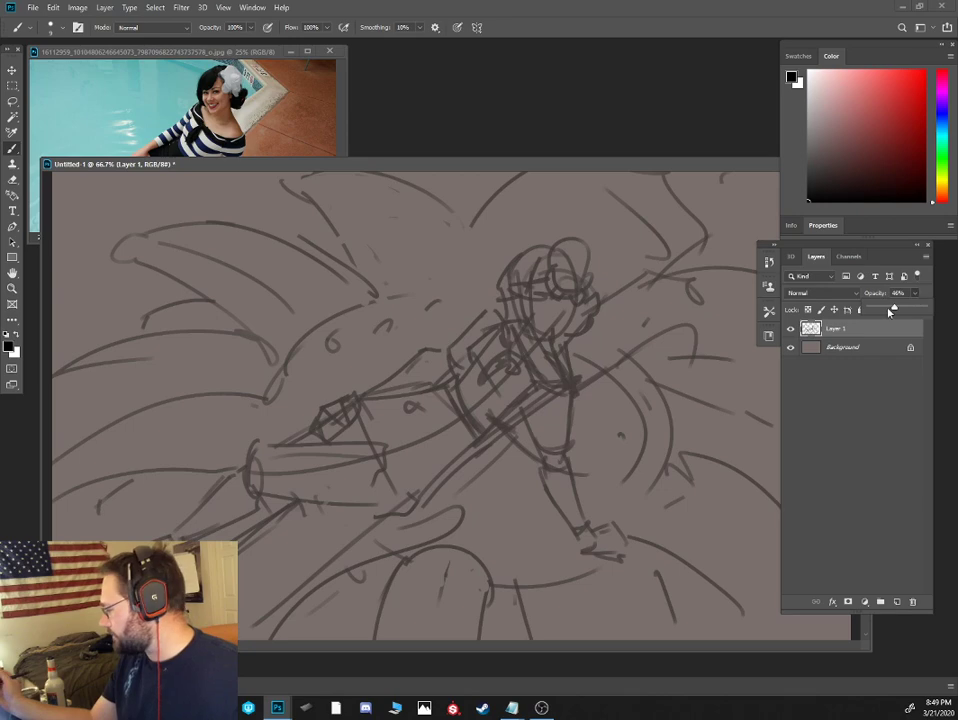
Enlarge the reference photo to 66.67% and resize its window to show the woman's head and torso
left_click(241, 54)
key("ctrl+plus")
key("ctrl+plus")
key("ctrl+plus")
left_click_drag(346, 244, 325, 377)
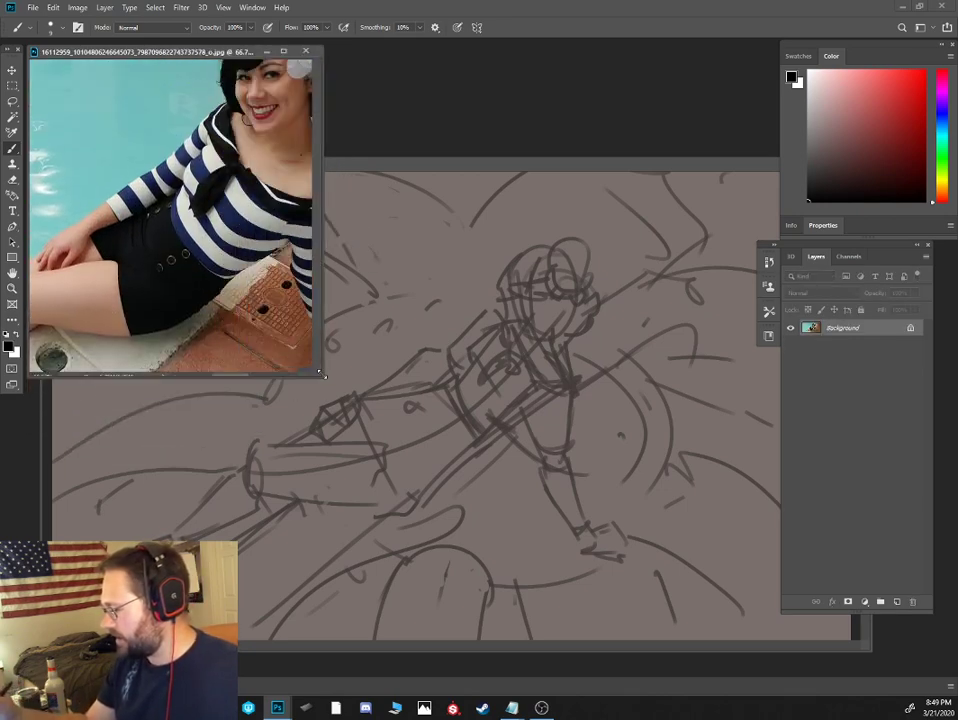
scroll(123, 349, "up", 5)
Magnify the drawing to 200% on the head, and resize and move its window beside the reference photo
left_click(561, 343)
key("ctrl+equal")
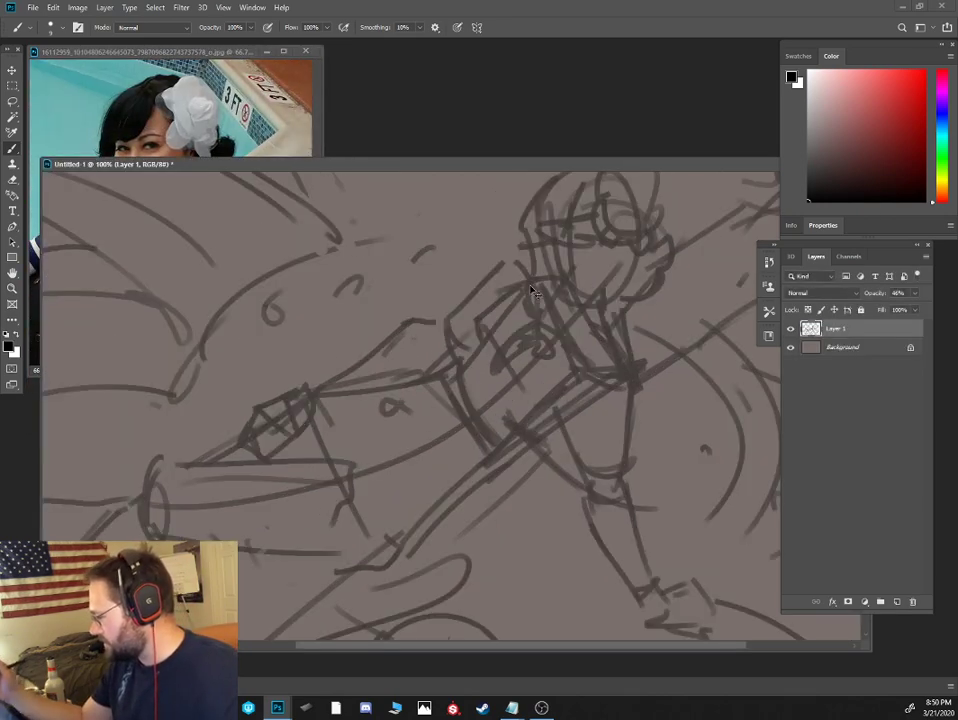
left_click_drag(553, 258, 423, 410)
key("ctrl+equal")
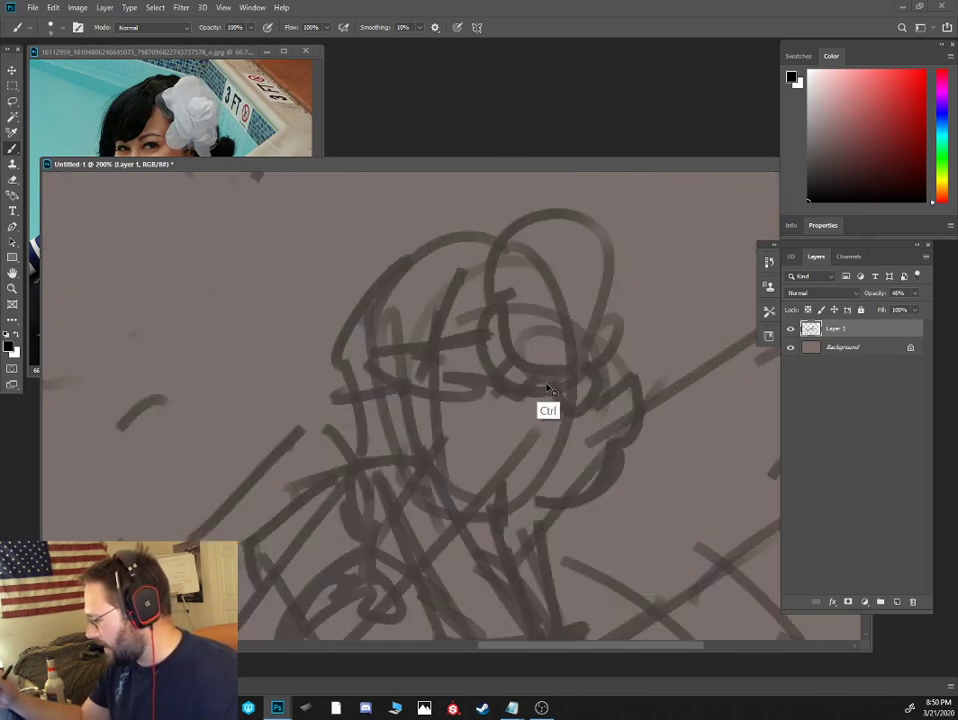
left_click_drag(485, 357, 483, 322)
left_click(255, 108)
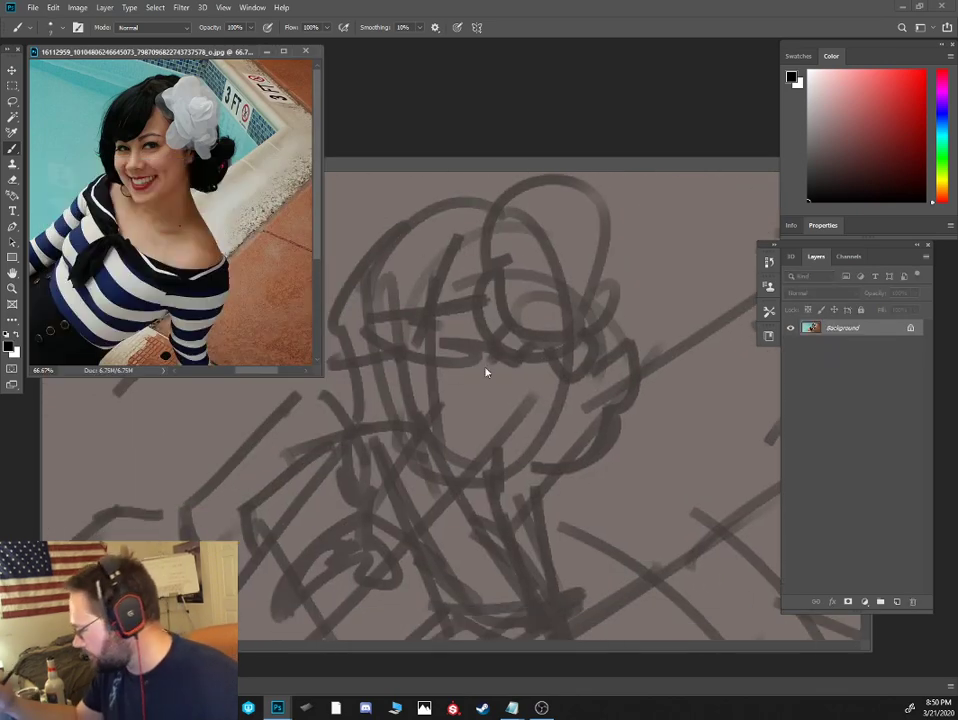
left_click(348, 170)
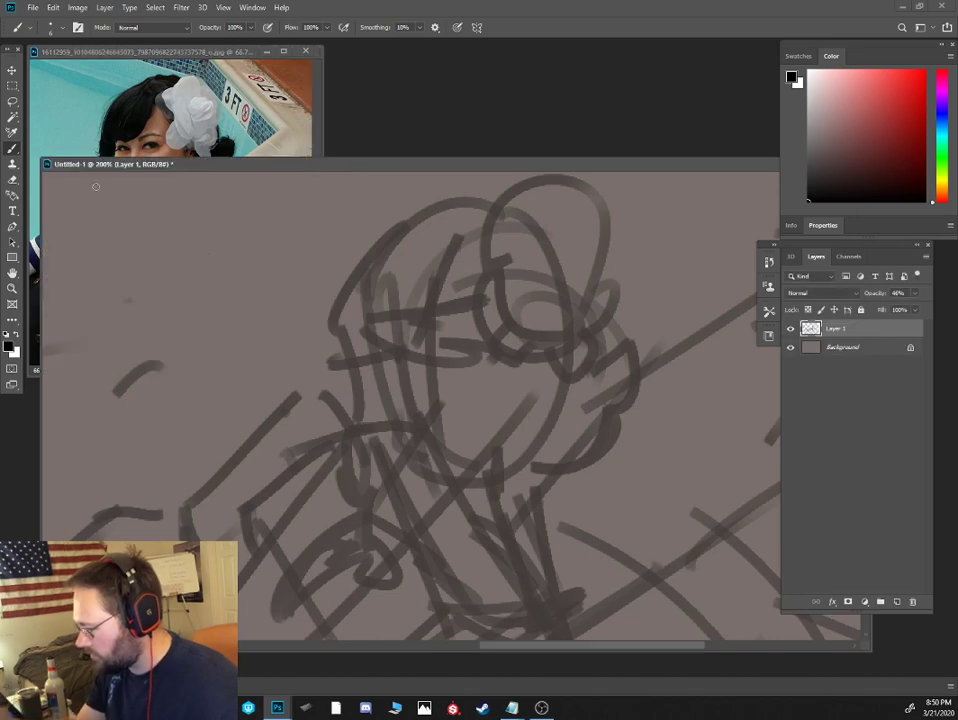
left_click_drag(39, 156, 317, 99)
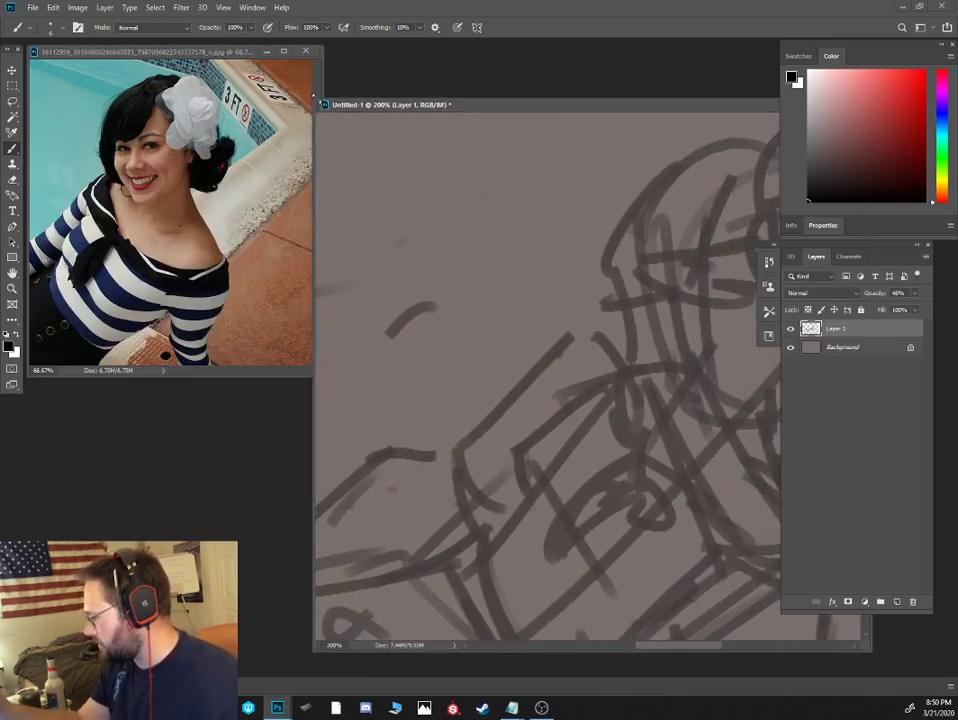
left_click_drag(601, 106, 560, 97)
left_click_drag(598, 247, 411, 244)
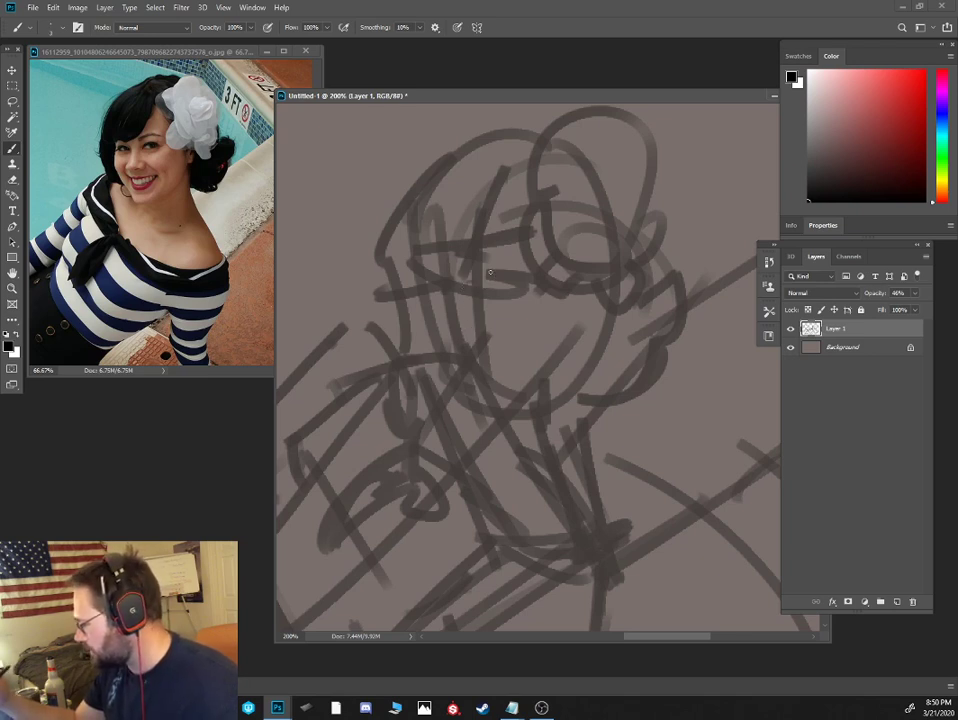
Add a new layer above Layer 1 and brush a short nose stroke on it in very dark gray
left_click(830, 187)
left_click(897, 602)
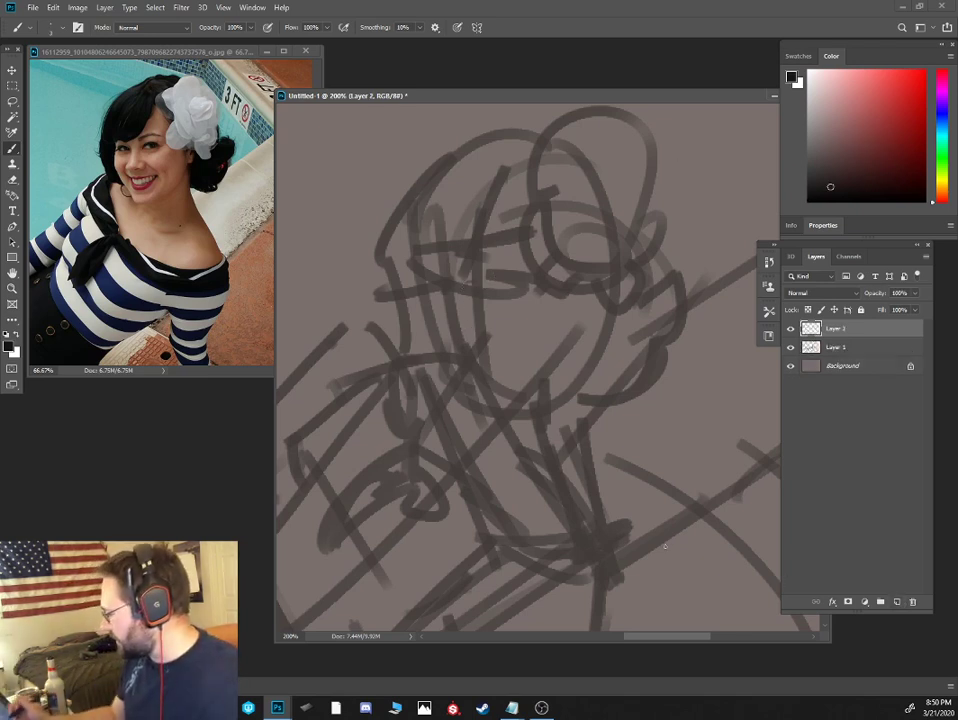
left_click_drag(458, 279, 453, 291)
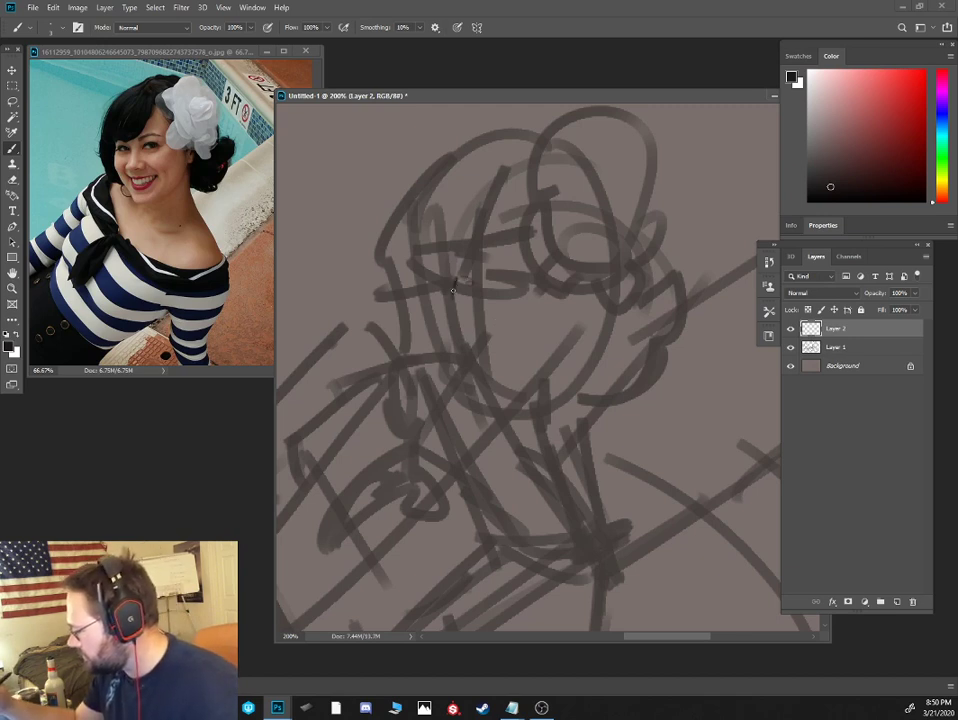
Reduce Layer 1's opacity further so the rough sketch fades into the gray background
left_click(851, 346)
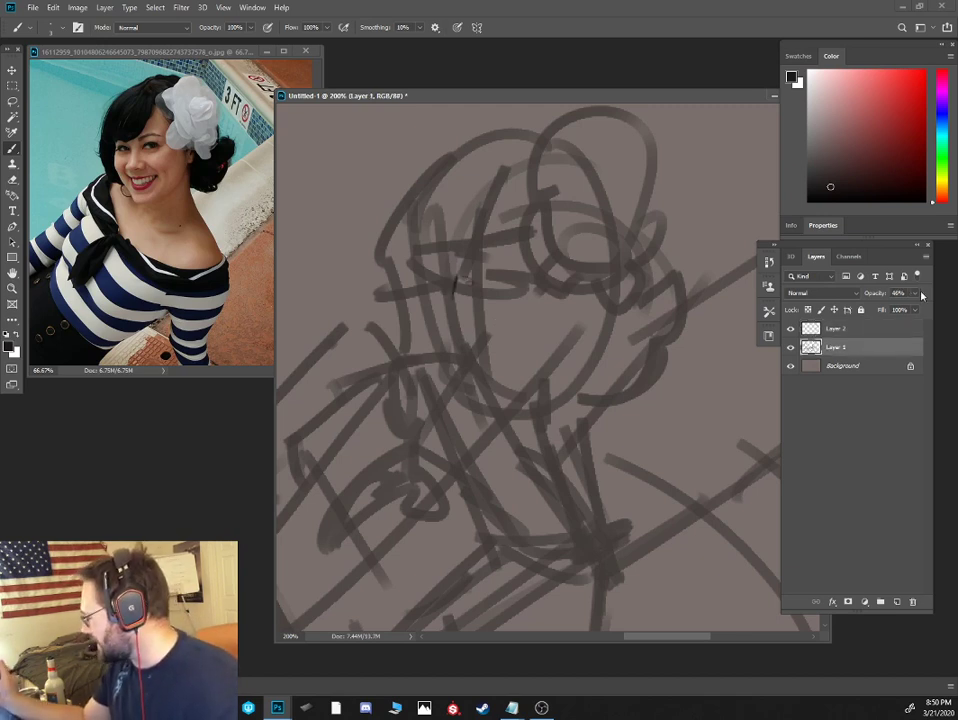
left_click(915, 293)
left_click_drag(892, 308, 883, 310)
On Layer 2, brush thin outlines of the jaw and chin, the near ear, the neck and the throat lines
left_click(838, 330)
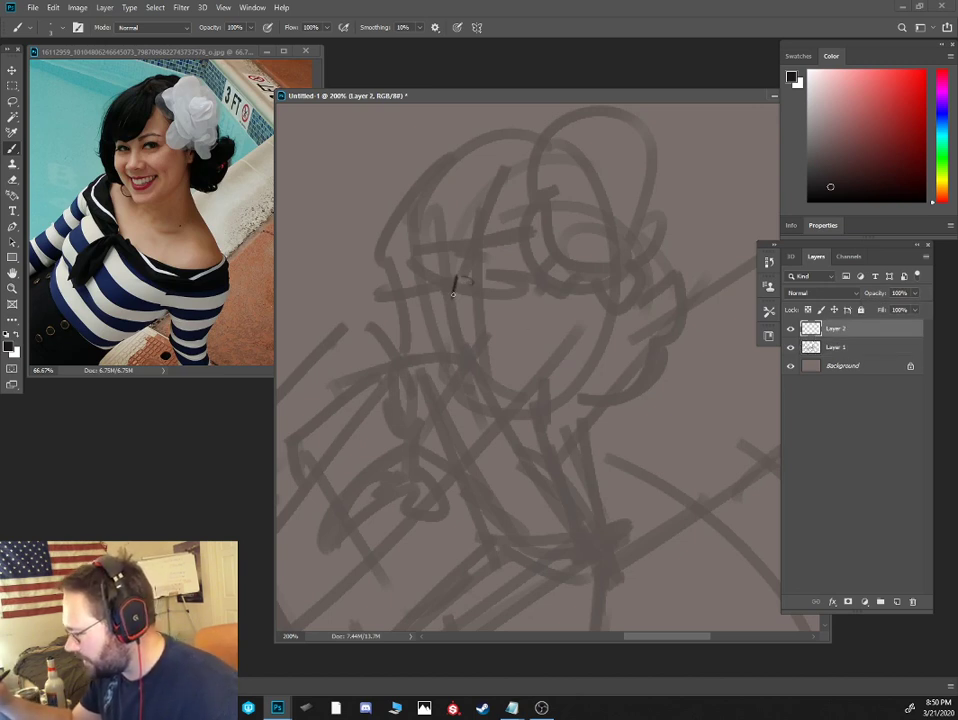
mouse_move(419, 298)
left_mouse_down()
mouse_move(469, 406)
mouse_move(509, 408)
mouse_move(490, 413)
mouse_move(554, 394)
mouse_move(514, 406)
mouse_move(607, 344)
mouse_move(599, 339)
mouse_move(605, 312)
mouse_move(618, 314)
mouse_move(622, 289)
mouse_move(603, 295)
mouse_move(557, 262)
left_mouse_up()
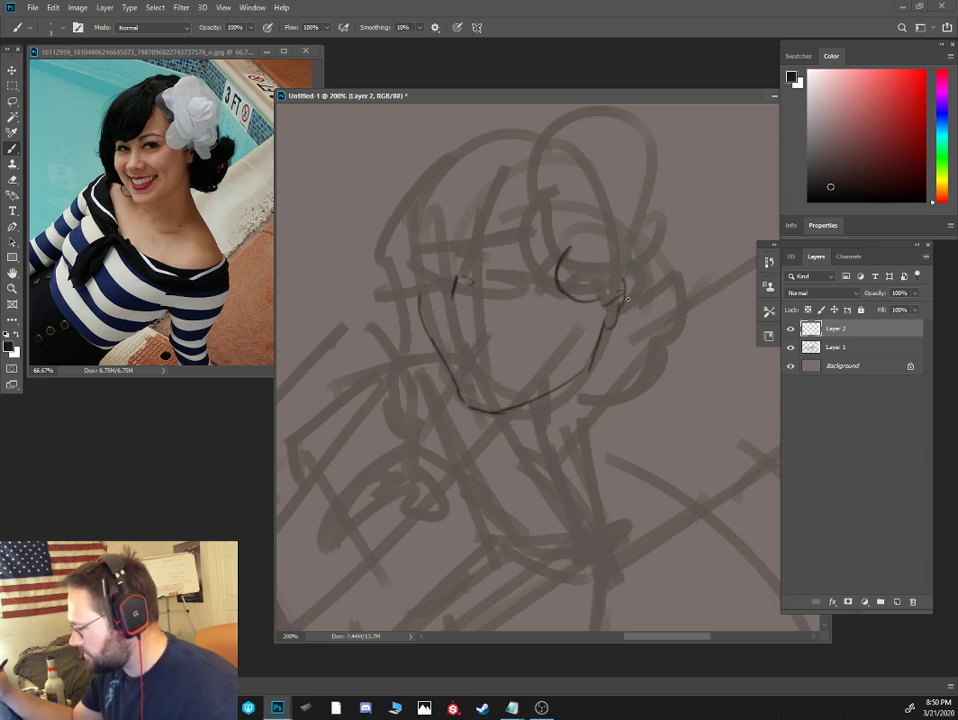
mouse_move(625, 294)
left_mouse_down()
mouse_move(641, 329)
mouse_move(651, 331)
mouse_move(660, 304)
mouse_move(665, 313)
mouse_move(656, 287)
mouse_move(657, 324)
mouse_move(598, 380)
mouse_move(598, 451)
mouse_move(631, 546)
mouse_move(562, 575)
left_mouse_up()
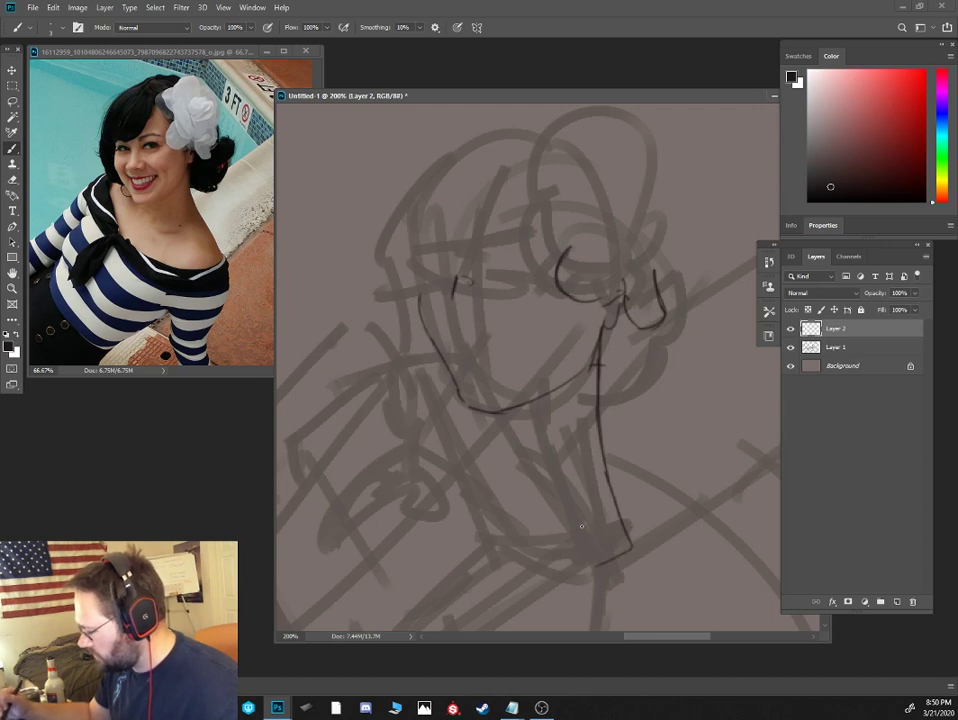
left_click_drag(494, 450, 540, 472)
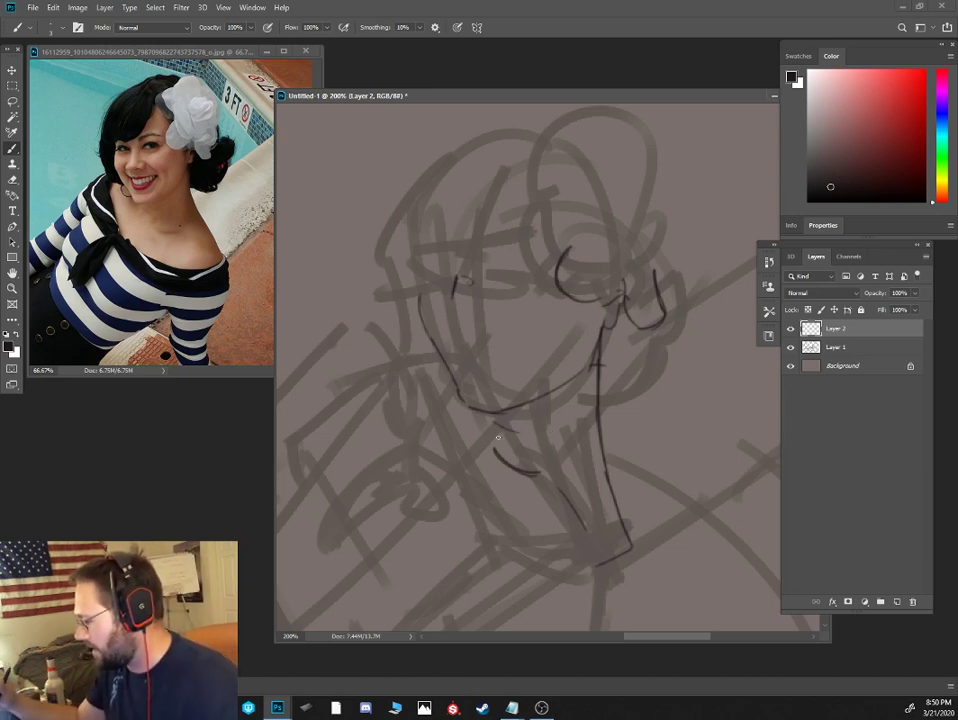
Outline the swept bangs, the hair falling on the face's far side and the rounded crown of the head
mouse_move(426, 363)
left_mouse_down()
mouse_move(454, 394)
mouse_move(390, 354)
mouse_move(380, 266)
mouse_move(425, 276)
mouse_move(505, 218)
mouse_move(513, 176)
mouse_move(442, 209)
mouse_move(430, 238)
left_mouse_up()
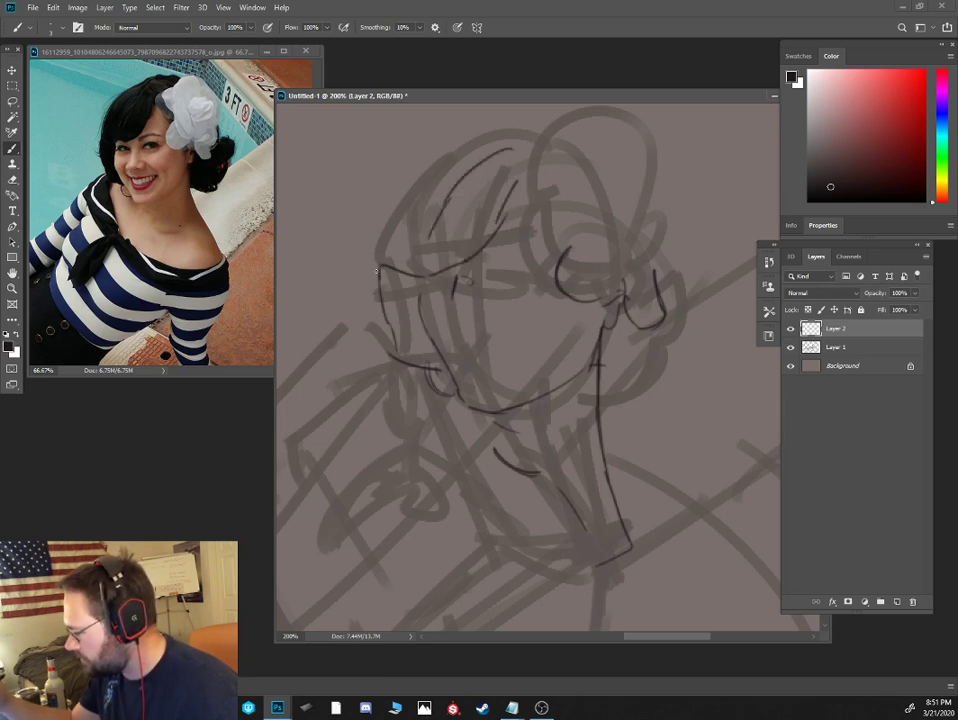
mouse_move(378, 286)
left_mouse_down()
mouse_move(380, 237)
mouse_move(455, 150)
mouse_move(530, 128)
mouse_move(575, 130)
left_mouse_up()
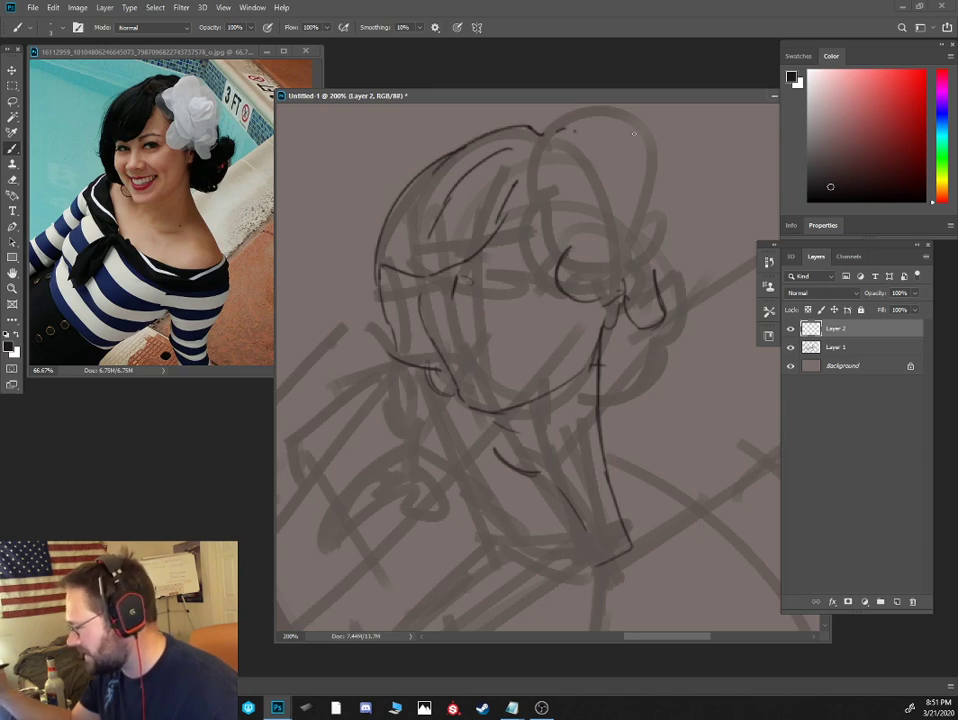
Draw the flower's overlapping petals above the ear, the hair edge beneath it and the curls behind the neck
left_click_drag(621, 169, 580, 261)
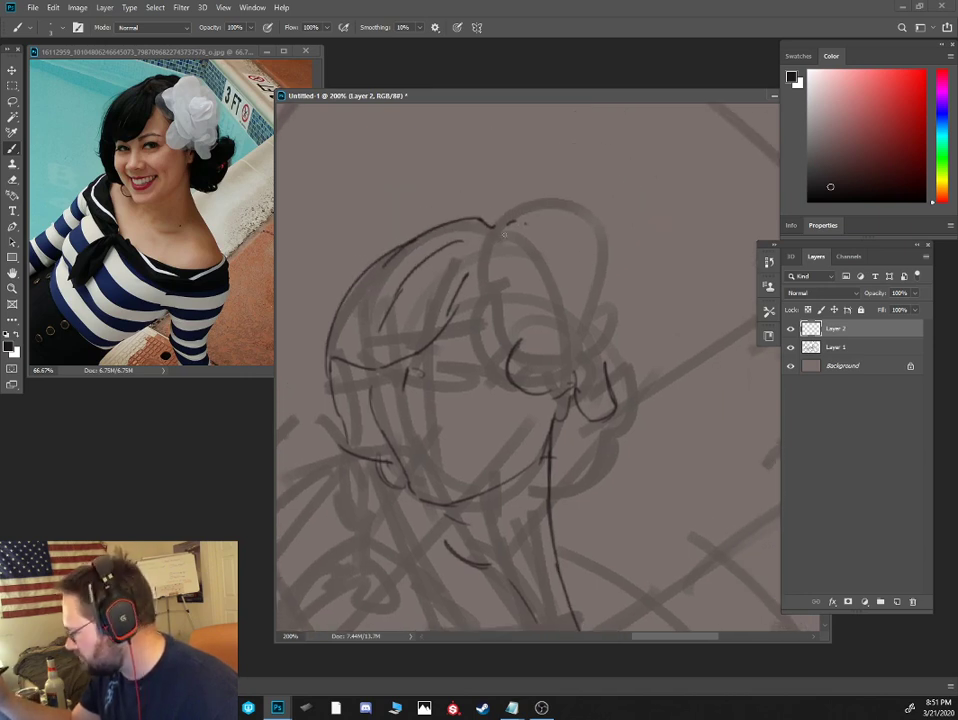
left_click_drag(511, 229, 484, 270)
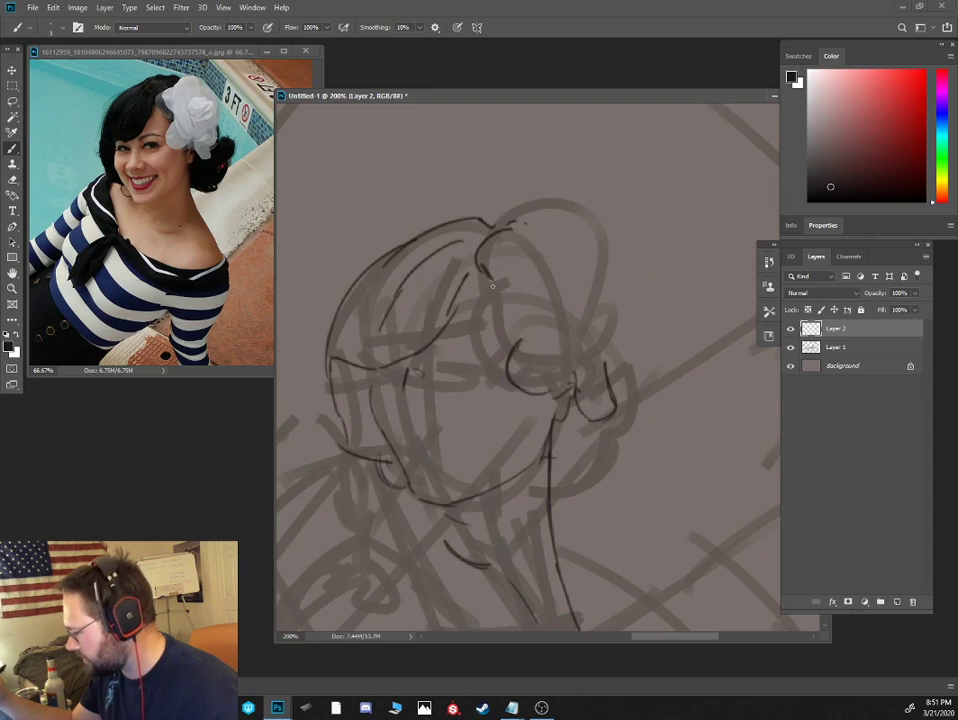
mouse_move(484, 240)
left_mouse_down()
mouse_move(463, 263)
mouse_move(469, 290)
mouse_move(519, 312)
mouse_move(496, 321)
mouse_move(504, 307)
mouse_move(515, 373)
left_mouse_up()
key("e")
key("b")
mouse_move(507, 320)
left_mouse_down()
mouse_move(495, 364)
mouse_move(516, 390)
left_mouse_up()
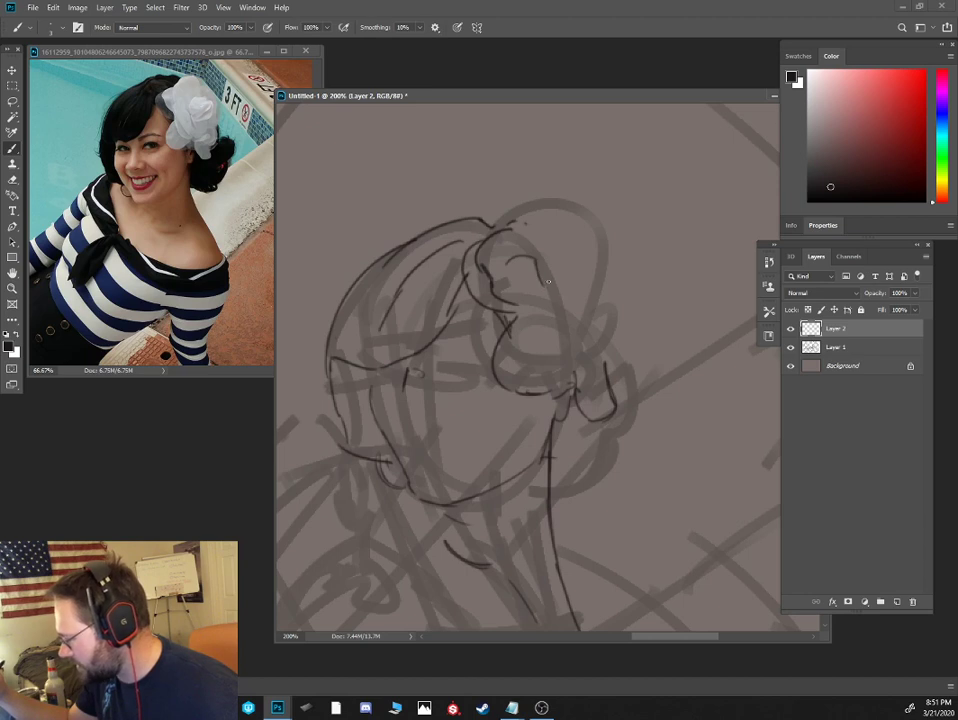
mouse_move(548, 282)
left_mouse_down()
mouse_move(573, 247)
mouse_move(593, 270)
mouse_move(569, 275)
mouse_move(597, 287)
mouse_move(552, 324)
mouse_move(547, 287)
mouse_move(560, 316)
mouse_move(590, 320)
mouse_move(605, 276)
mouse_move(588, 258)
mouse_move(612, 306)
mouse_move(607, 230)
mouse_move(581, 221)
mouse_move(570, 203)
mouse_move(534, 197)
mouse_move(513, 221)
left_mouse_up()
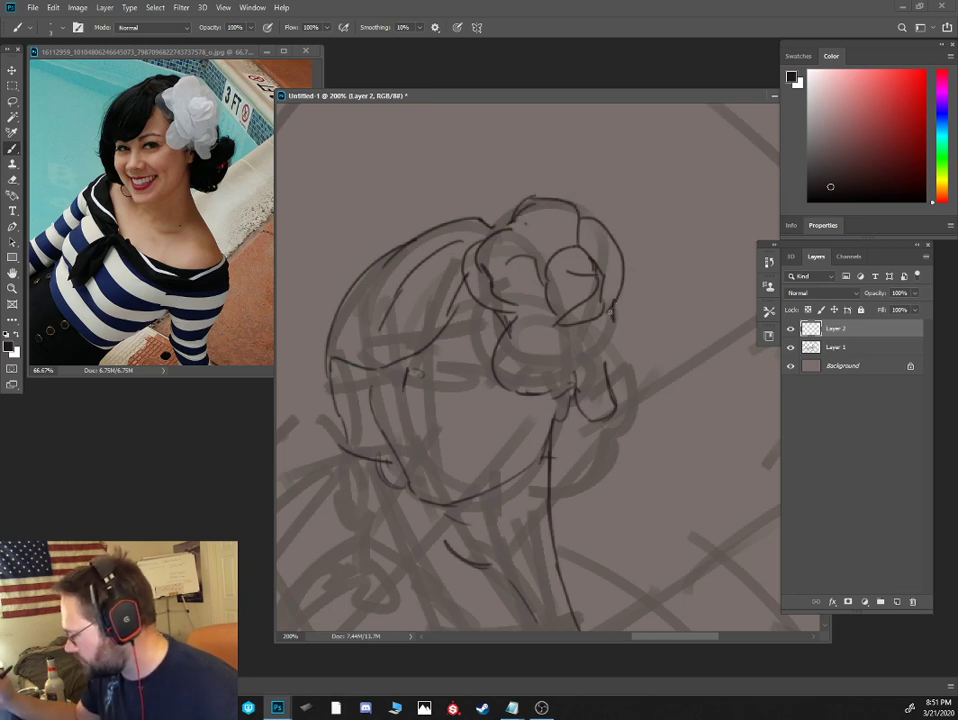
mouse_move(626, 383)
left_mouse_down()
mouse_move(602, 328)
mouse_move(633, 312)
mouse_move(609, 286)
mouse_move(631, 335)
mouse_move(572, 377)
mouse_move(606, 363)
mouse_move(614, 347)
mouse_move(624, 365)
mouse_move(553, 402)
mouse_move(606, 411)
left_mouse_up()
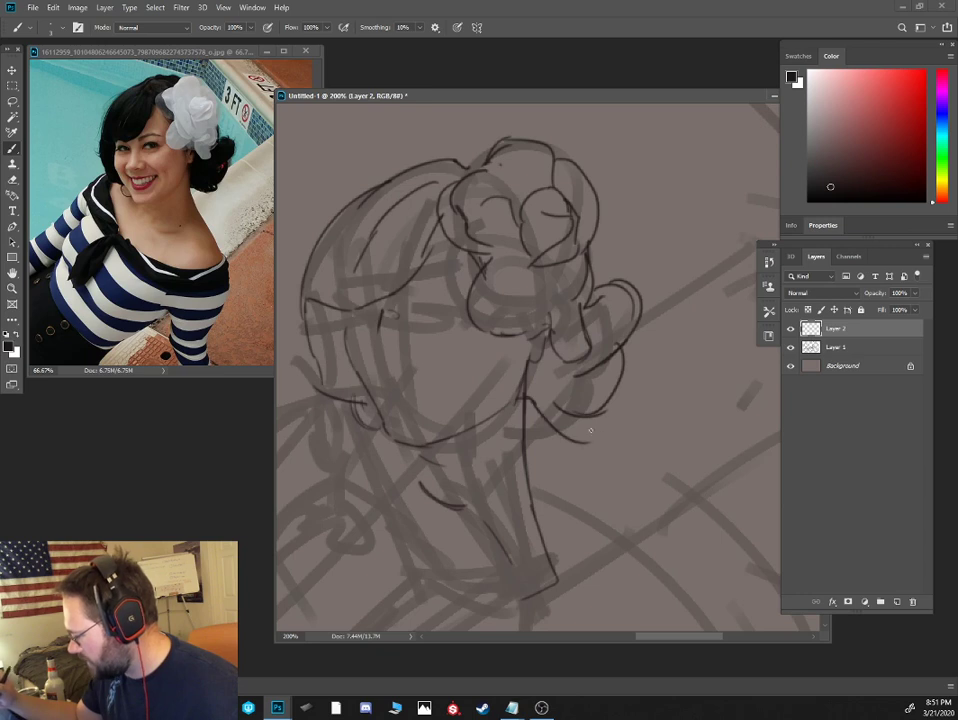
Sketch the face's vertical center line, a horizontal eye line and light circles for both eye sockets
mouse_move(410, 305)
left_mouse_down()
mouse_move(465, 305)
mouse_move(462, 431)
left_mouse_up()
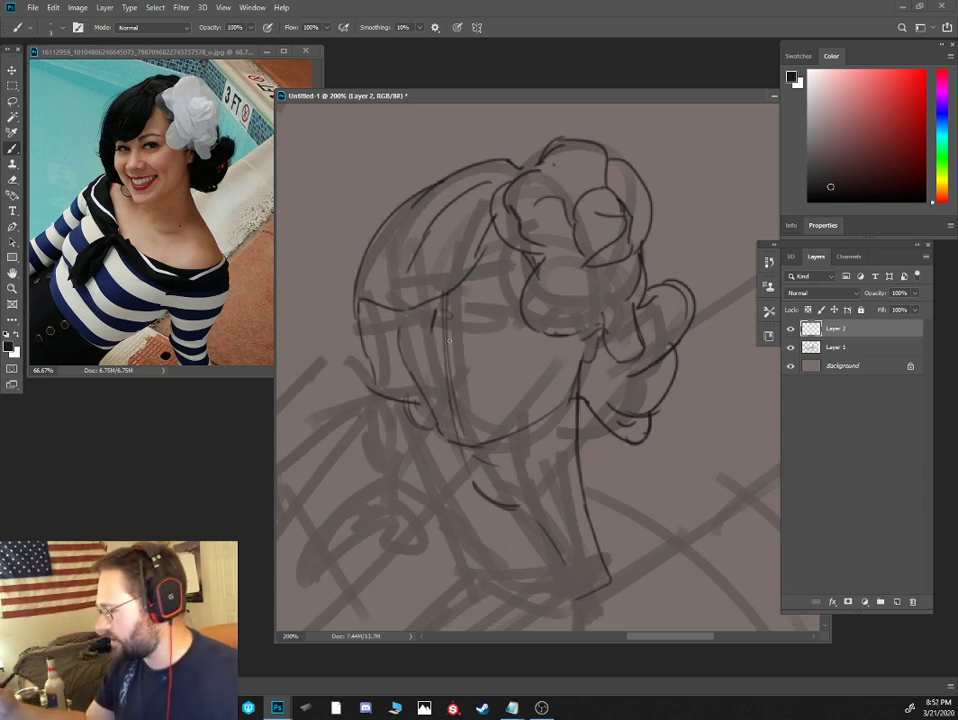
mouse_move(400, 321)
left_mouse_down()
mouse_move(546, 317)
mouse_move(479, 319)
left_mouse_up()
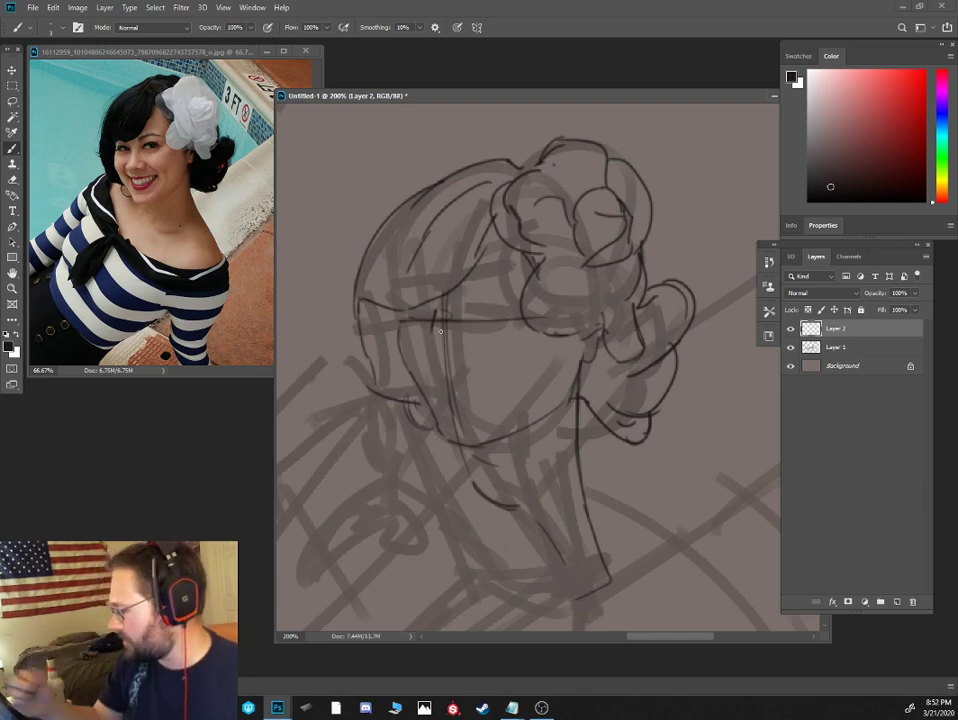
mouse_move(476, 305)
left_mouse_down()
mouse_move(491, 342)
mouse_move(512, 308)
left_mouse_up()
left_click_drag(414, 309, 438, 336)
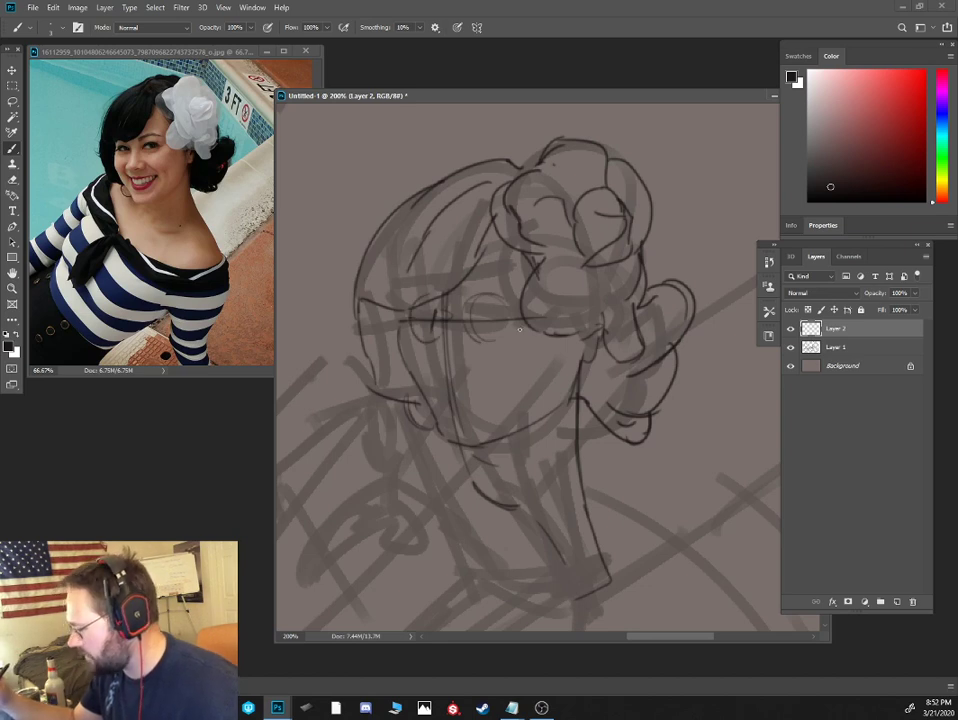
Draw the near eye with its lids and dark pupil, and the arched eyebrow above it
key("ctrl+plus")
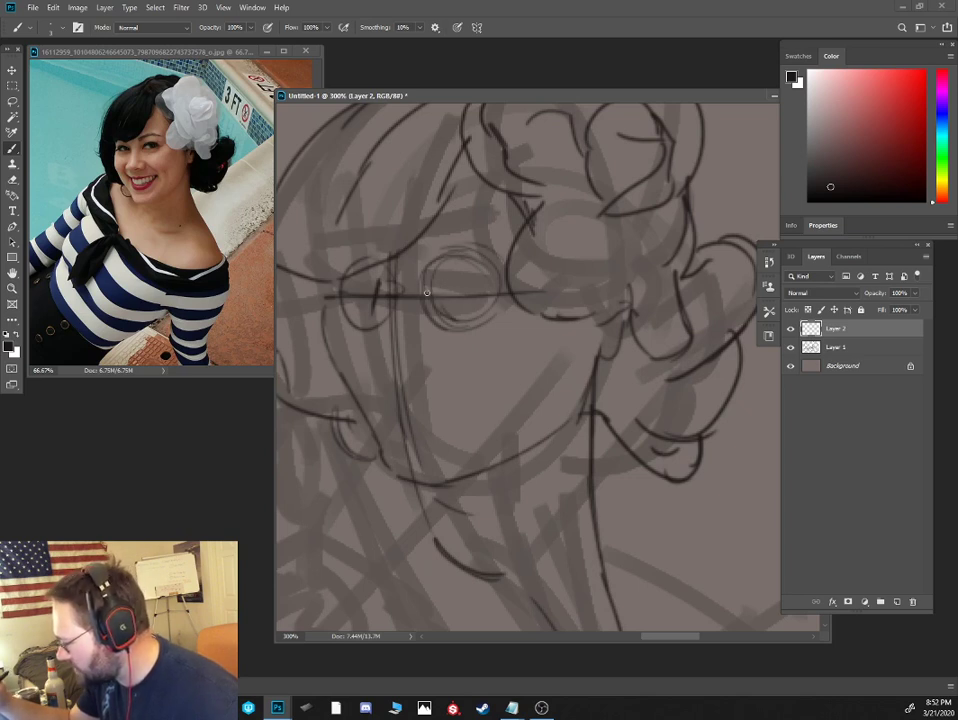
mouse_move(429, 295)
left_mouse_down()
mouse_move(459, 282)
mouse_move(479, 294)
left_mouse_up()
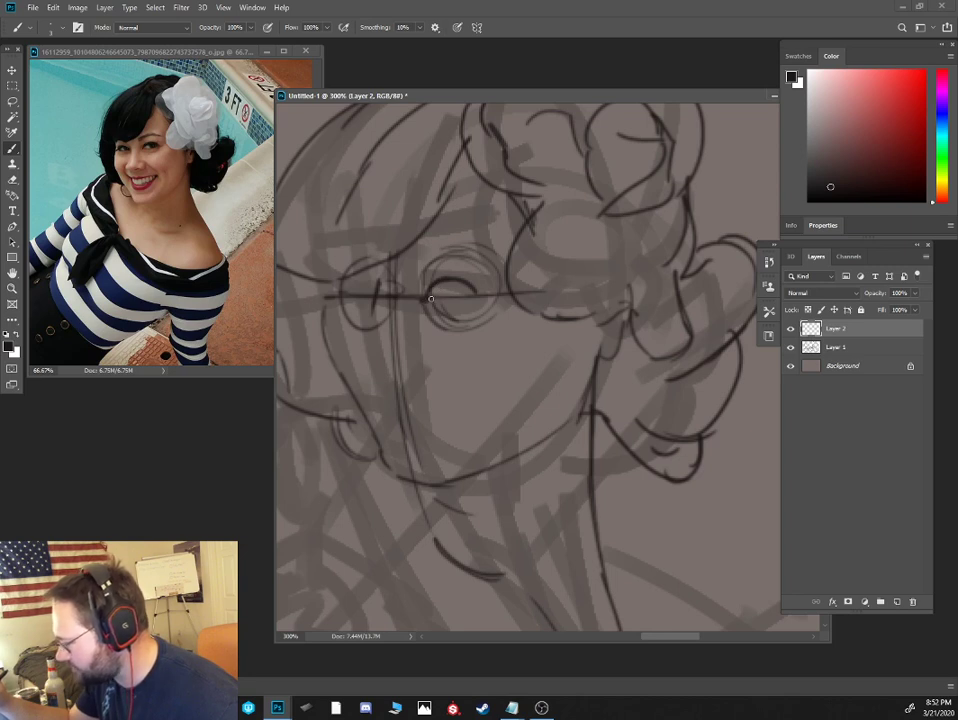
mouse_move(431, 299)
left_mouse_down()
mouse_move(470, 289)
mouse_move(444, 310)
mouse_move(472, 299)
mouse_move(459, 296)
mouse_move(475, 291)
mouse_move(453, 281)
mouse_move(461, 294)
mouse_move(468, 285)
mouse_move(450, 279)
mouse_move(459, 295)
mouse_move(459, 232)
mouse_move(415, 247)
mouse_move(463, 223)
mouse_move(455, 231)
mouse_move(487, 240)
left_mouse_up()
mouse_move(464, 226)
left_mouse_down()
mouse_move(504, 237)
mouse_move(484, 239)
left_mouse_up()
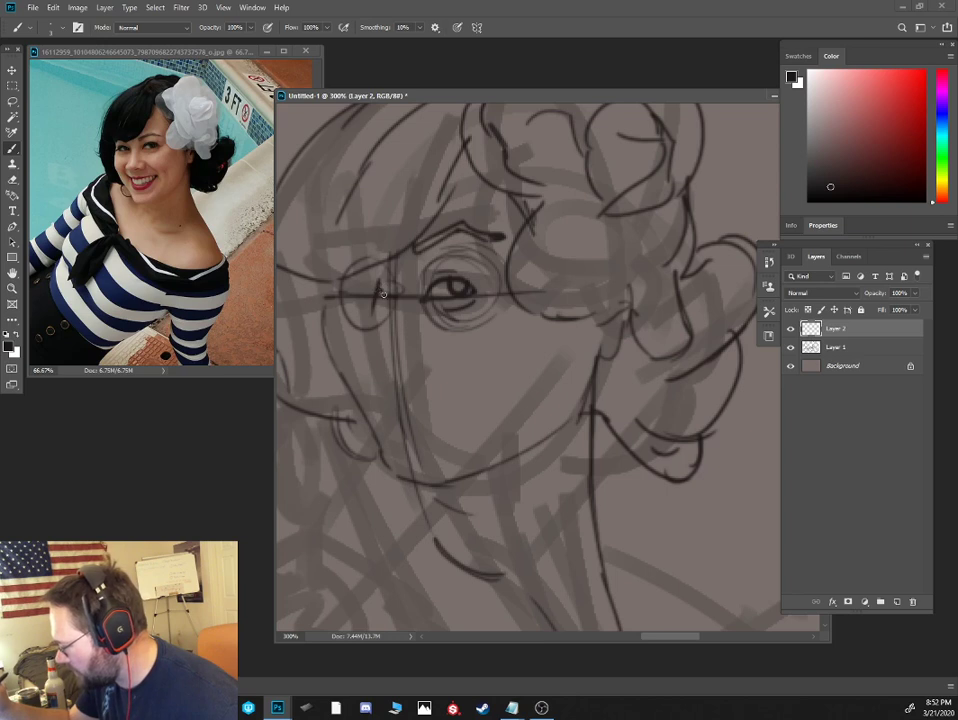
Draw the nose's profile and nostrils, the far eye with its pupil, and the smiling mouth with full lips
mouse_move(389, 291)
left_mouse_down()
mouse_move(375, 361)
mouse_move(390, 384)
mouse_move(377, 377)
mouse_move(400, 388)
mouse_move(436, 382)
left_mouse_up()
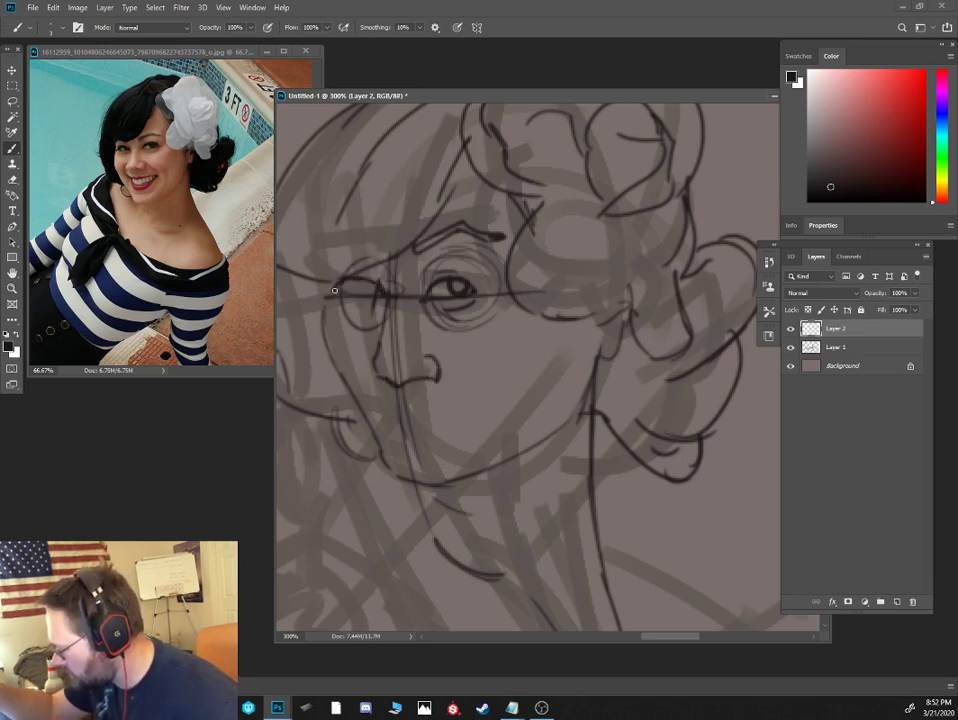
left_click_drag(335, 292, 377, 295)
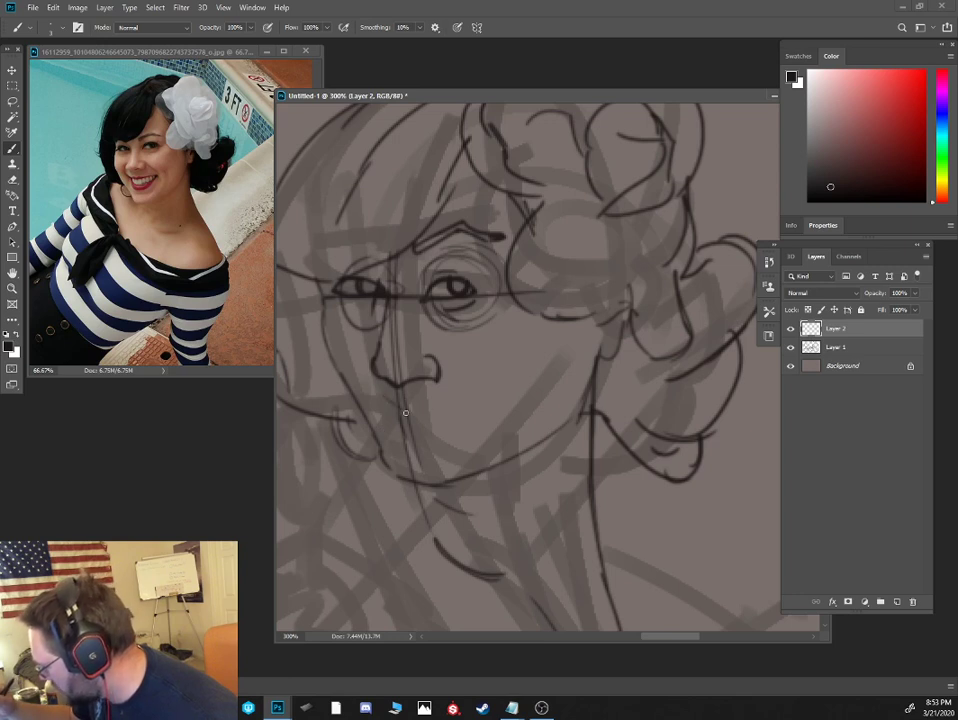
mouse_move(400, 408)
left_mouse_down()
mouse_move(474, 401)
mouse_move(444, 437)
mouse_move(452, 411)
mouse_move(489, 402)
left_mouse_up()
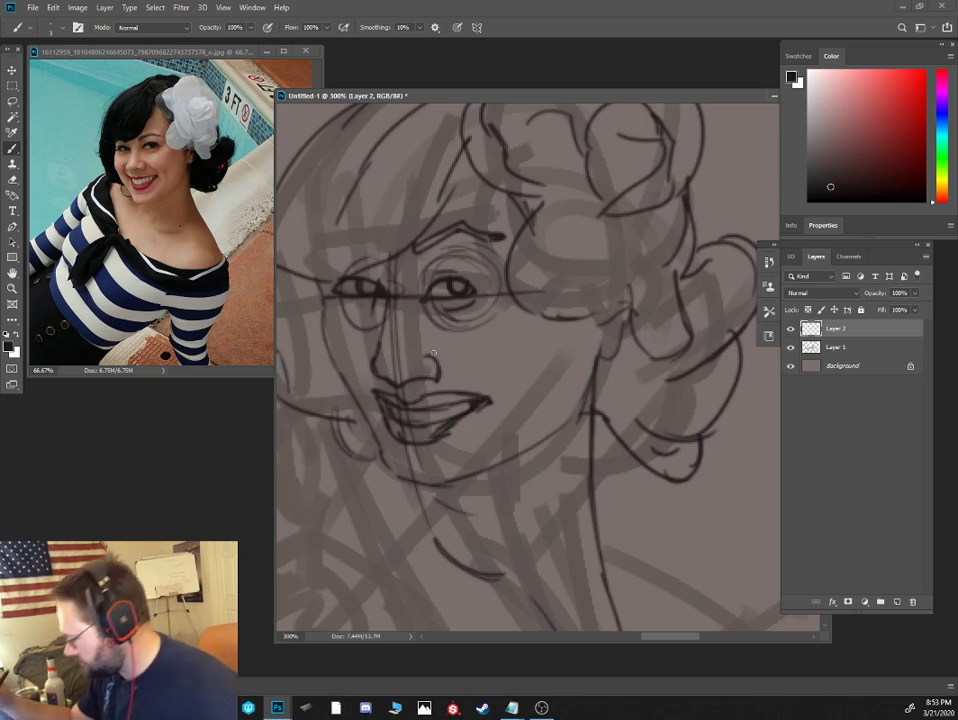
Erase the construction circles and guideline remnants around both eyes and darken the underside of the nose
key("e")
mouse_move(438, 315)
left_mouse_down()
mouse_move(447, 329)
mouse_move(487, 316)
left_mouse_up()
left_click_drag(451, 257, 475, 253)
mouse_move(346, 304)
left_mouse_down()
mouse_move(375, 302)
mouse_move(378, 346)
mouse_move(412, 294)
mouse_move(378, 344)
left_mouse_up()
key("b")
key("e")
key("b")
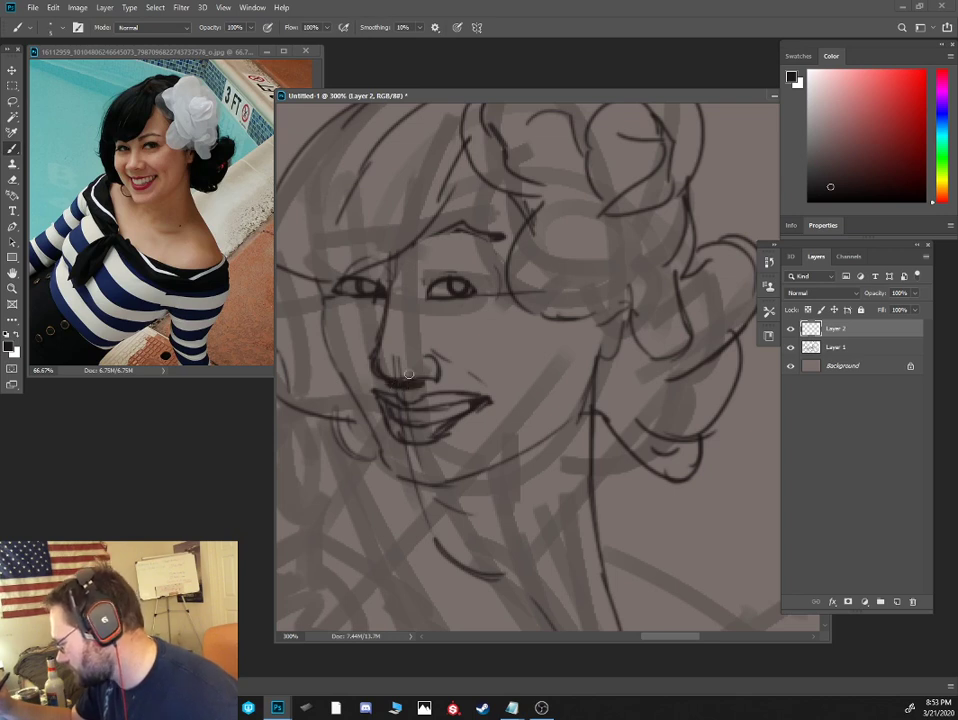
Clean up the heavy shading under the nose and restroke its base and near nostril
key("e")
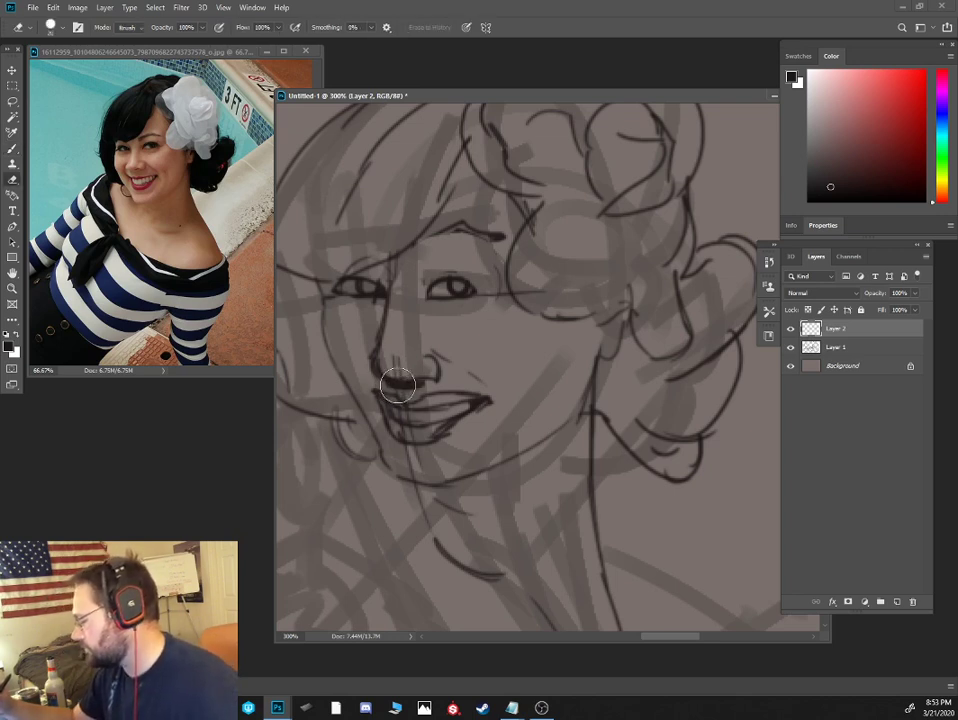
key("bracketleft")
key("bracketleft")
key("bracketleft")
key("bracketleft")
mouse_move(387, 385)
left_mouse_down()
mouse_move(404, 387)
mouse_move(393, 374)
mouse_move(404, 386)
left_mouse_up()
key("ctrl+z")
key("b")
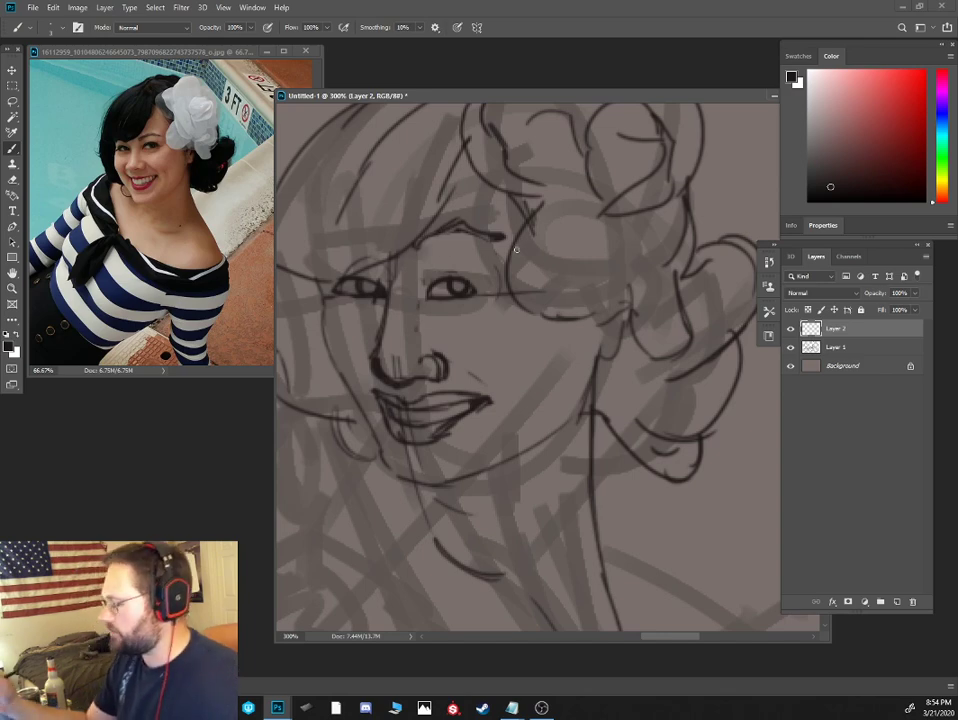
Outline the off-shoulder collar, from the far shoulder across the chest to the near shoulder, with its folded band
scroll(550, 343, "down", 2)
left_click_drag(592, 449, 574, 370)
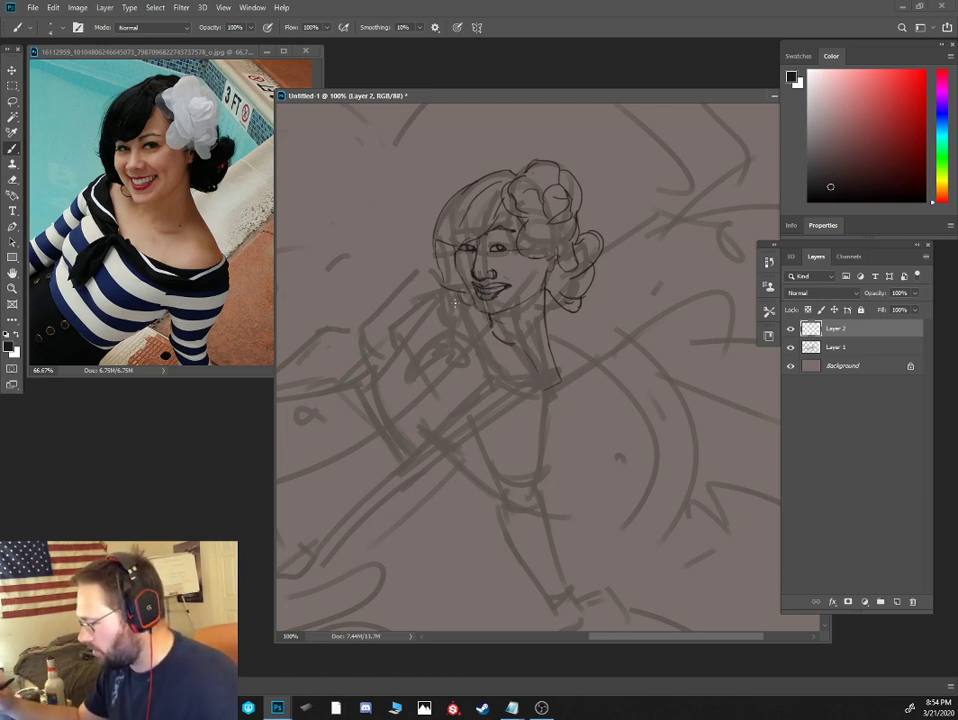
left_click_drag(452, 323, 457, 348)
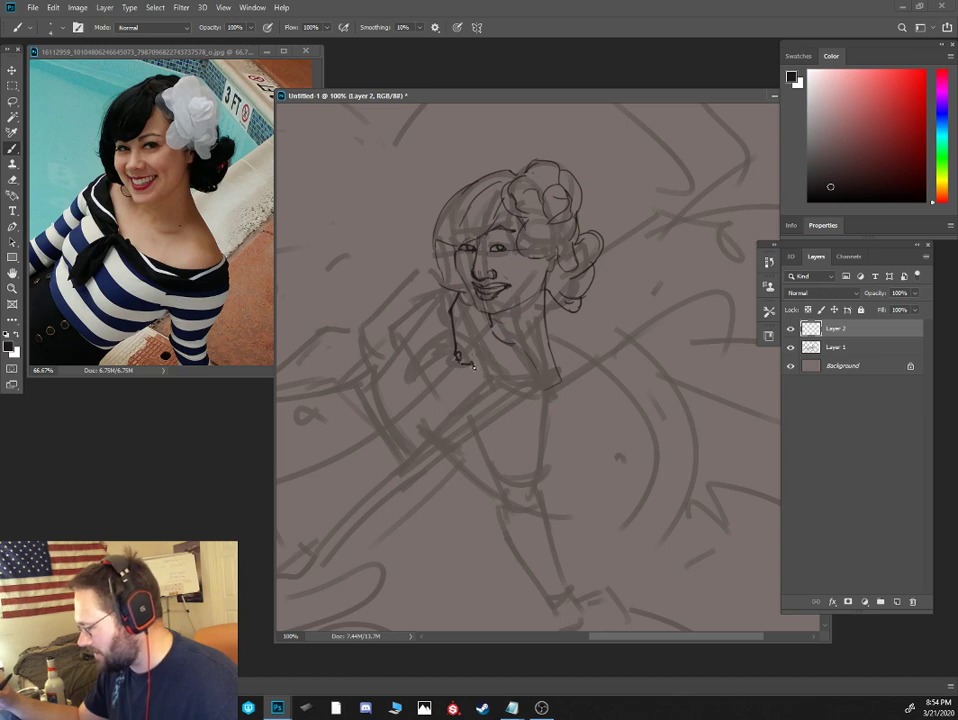
mouse_move(474, 367)
left_mouse_down()
mouse_move(530, 392)
mouse_move(566, 386)
mouse_move(557, 365)
mouse_move(565, 385)
mouse_move(539, 395)
mouse_move(570, 383)
mouse_move(574, 397)
mouse_move(523, 411)
left_mouse_up()
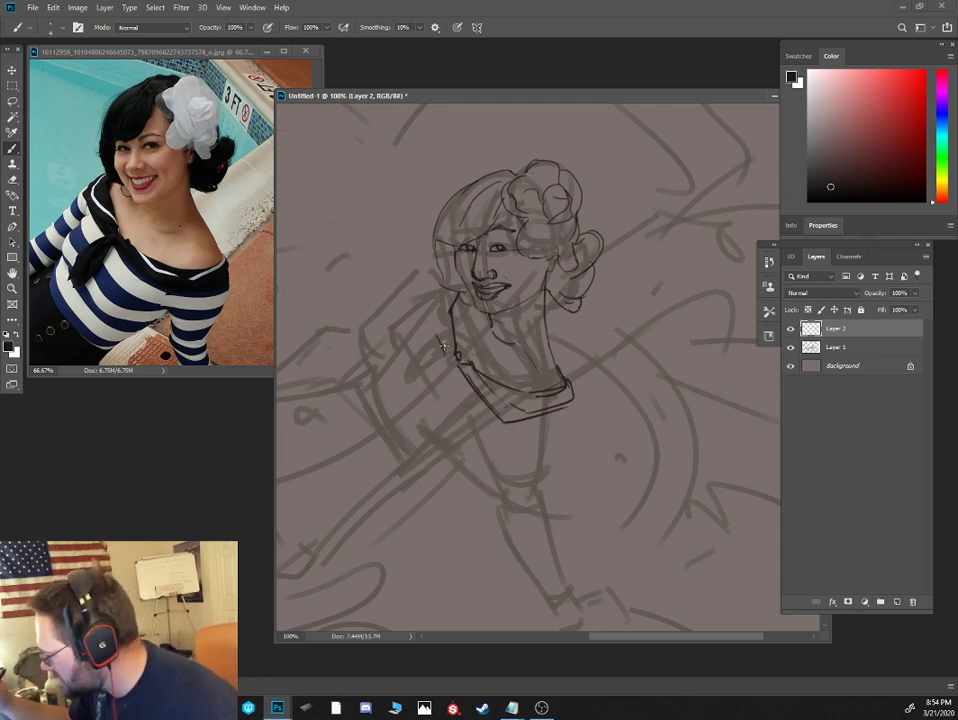
left_click_drag(440, 316, 437, 281)
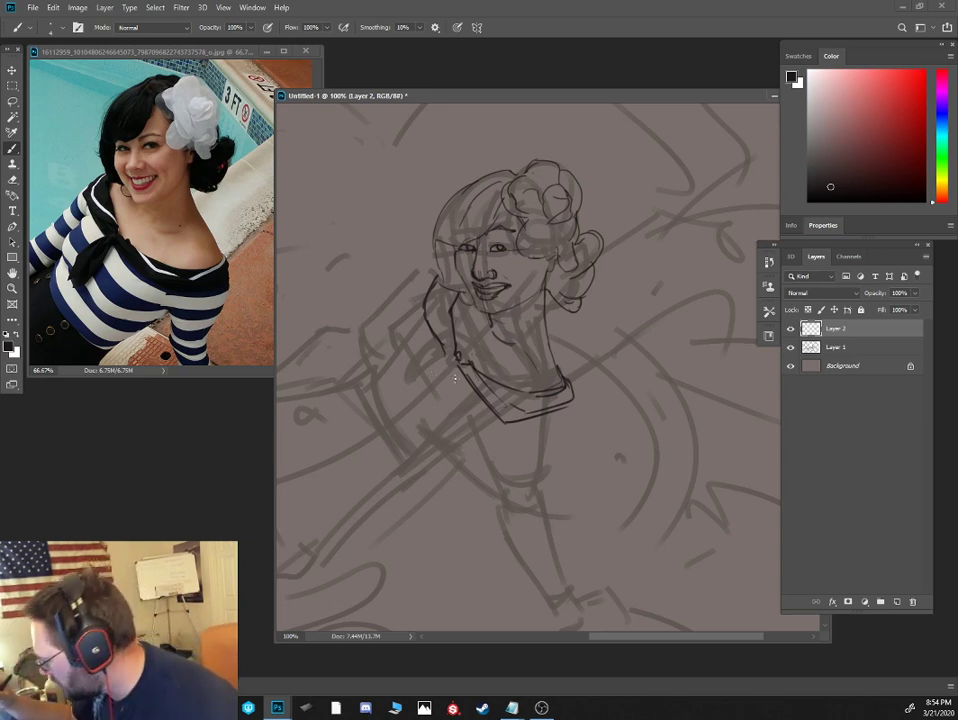
Outline the supporting arm from the collar through the bent elbow and down the forearm to the wrist
mouse_move(458, 367)
left_mouse_down()
mouse_move(490, 425)
mouse_move(494, 409)
mouse_move(470, 438)
mouse_move(492, 433)
mouse_move(473, 434)
mouse_move(535, 495)
left_mouse_up()
mouse_move(572, 399)
left_mouse_down()
mouse_move(551, 465)
mouse_move(555, 451)
mouse_move(535, 478)
left_mouse_up()
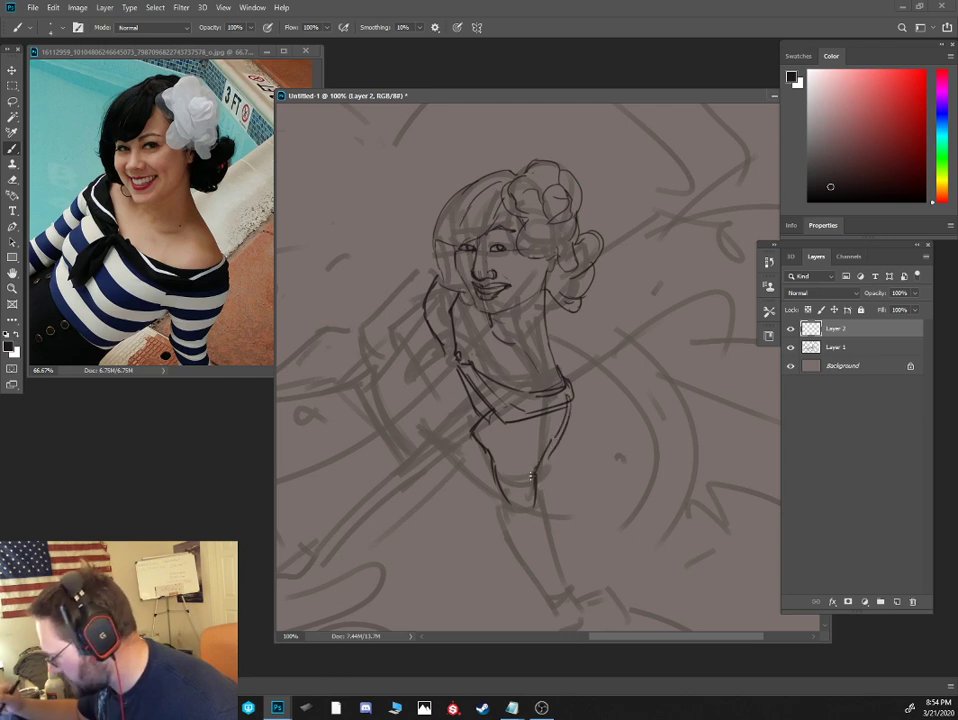
left_click_drag(561, 561, 536, 466)
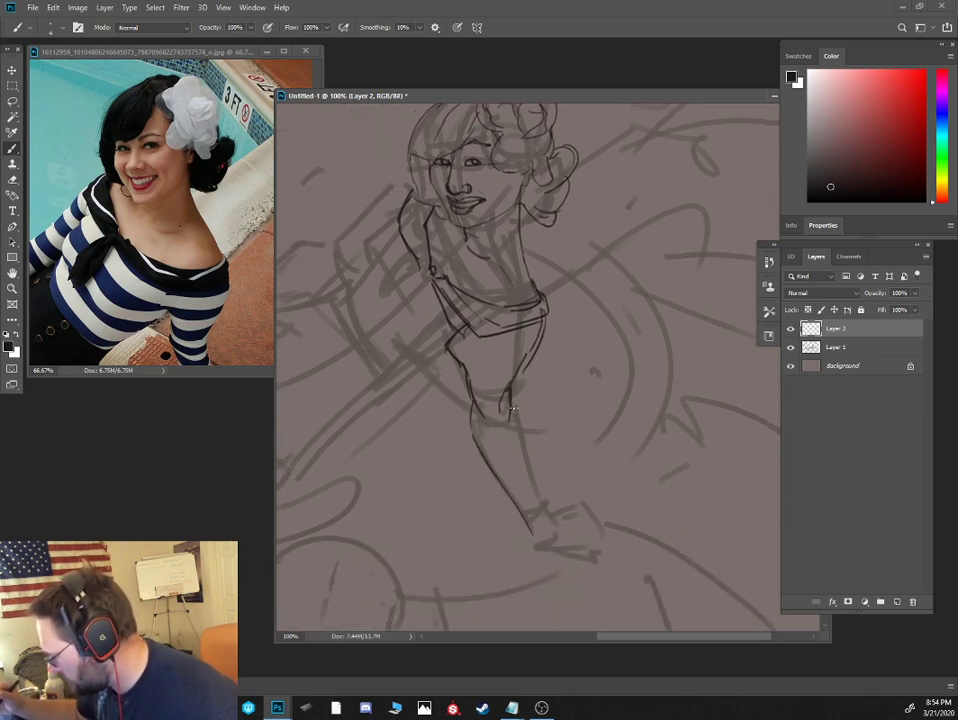
left_click_drag(516, 403, 537, 511)
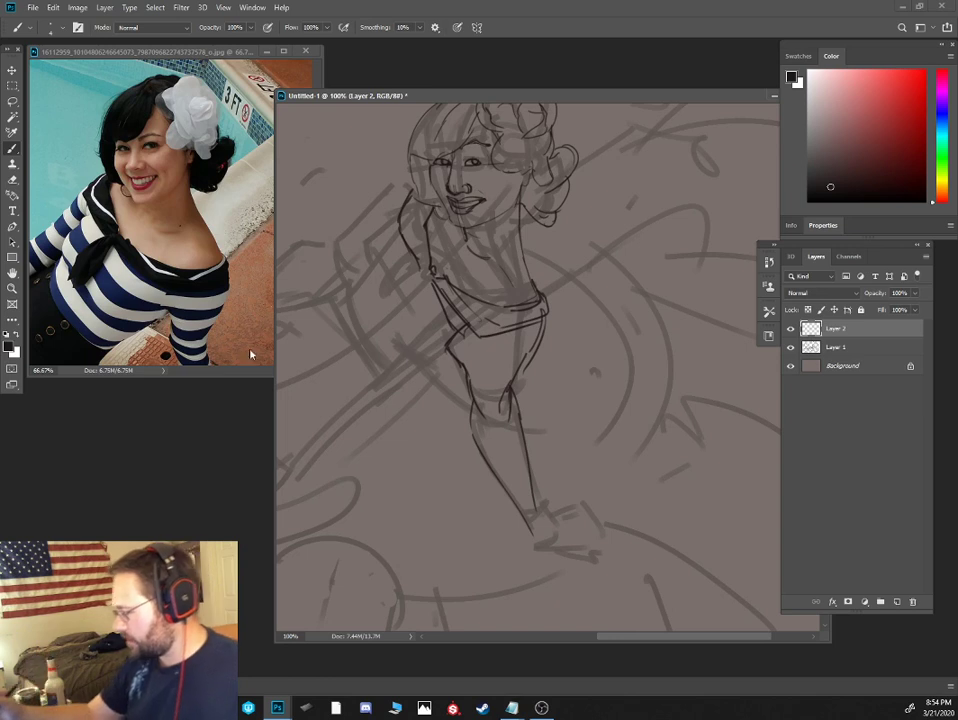
Enlarge the reference photo's window to show the supporting hand, and draw the sleeve cuff and the hand with spread fingers
left_click_drag(273, 375, 322, 525)
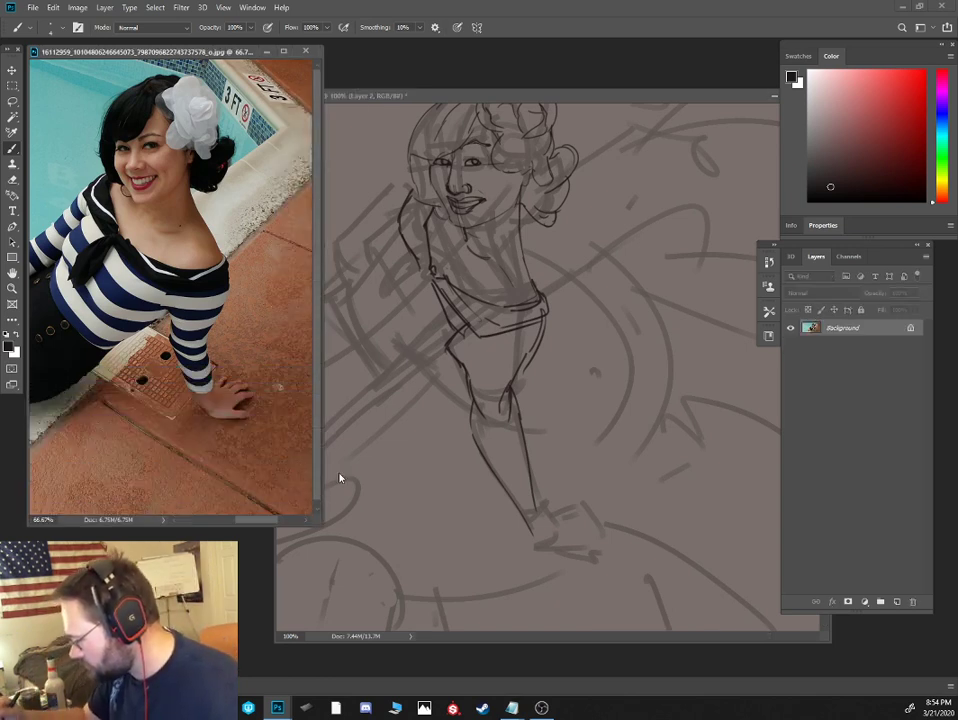
left_click(537, 498)
left_click_drag(516, 516, 557, 487)
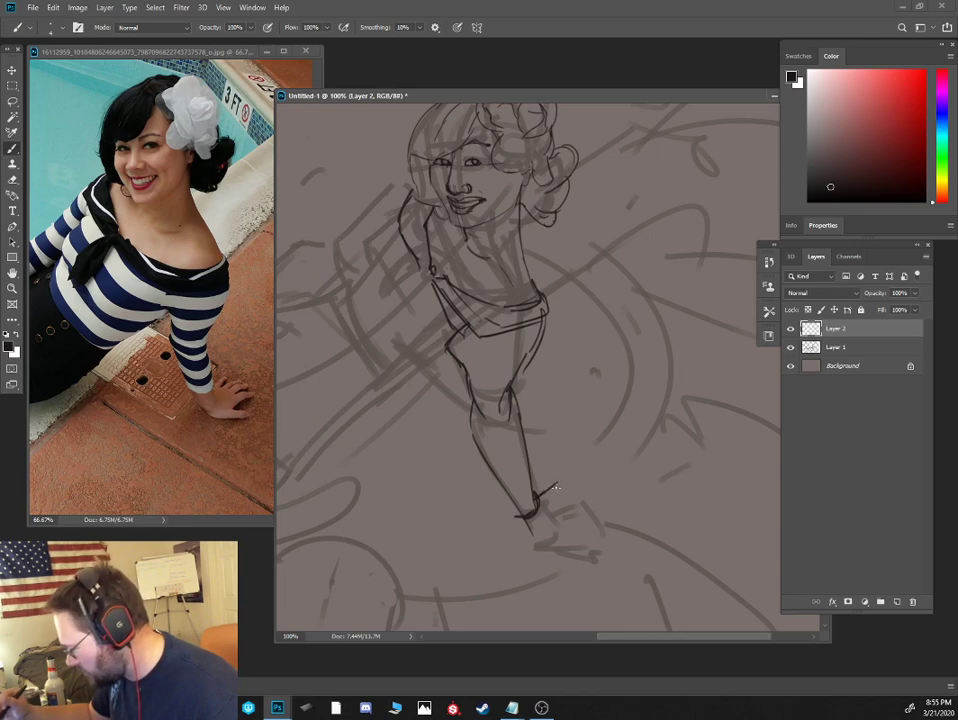
left_click_drag(528, 537, 568, 546)
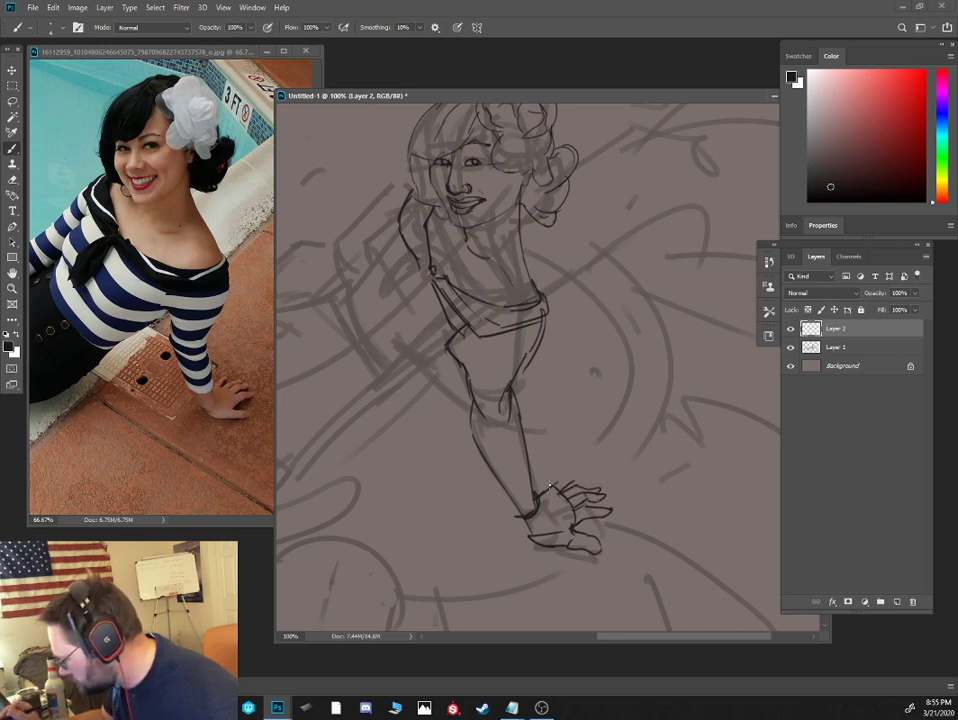
left_click_drag(550, 486, 565, 489)
Outline the torso from below the near sleeve, along the waist and up the far side toward the shoulder
left_click_drag(432, 428, 513, 454)
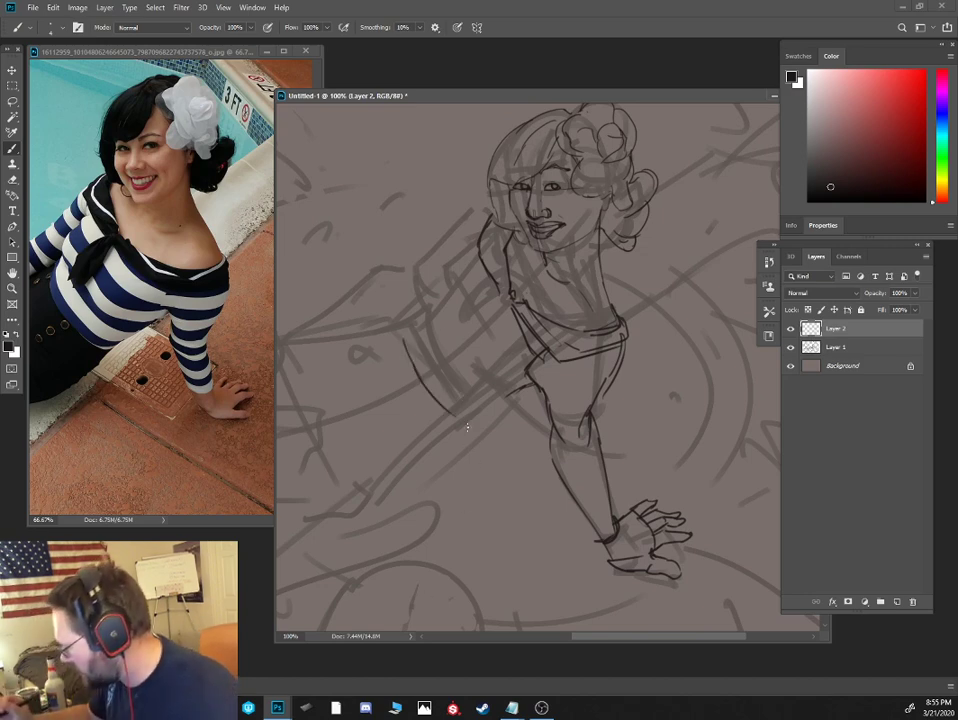
left_click_drag(403, 338, 470, 421)
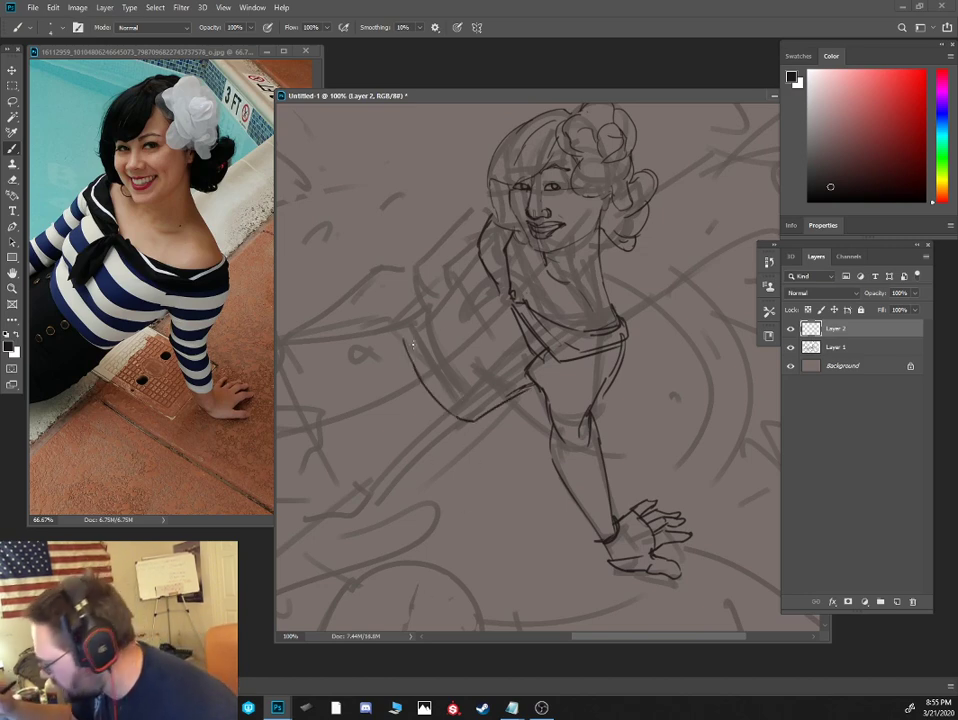
left_click_drag(403, 340, 429, 298)
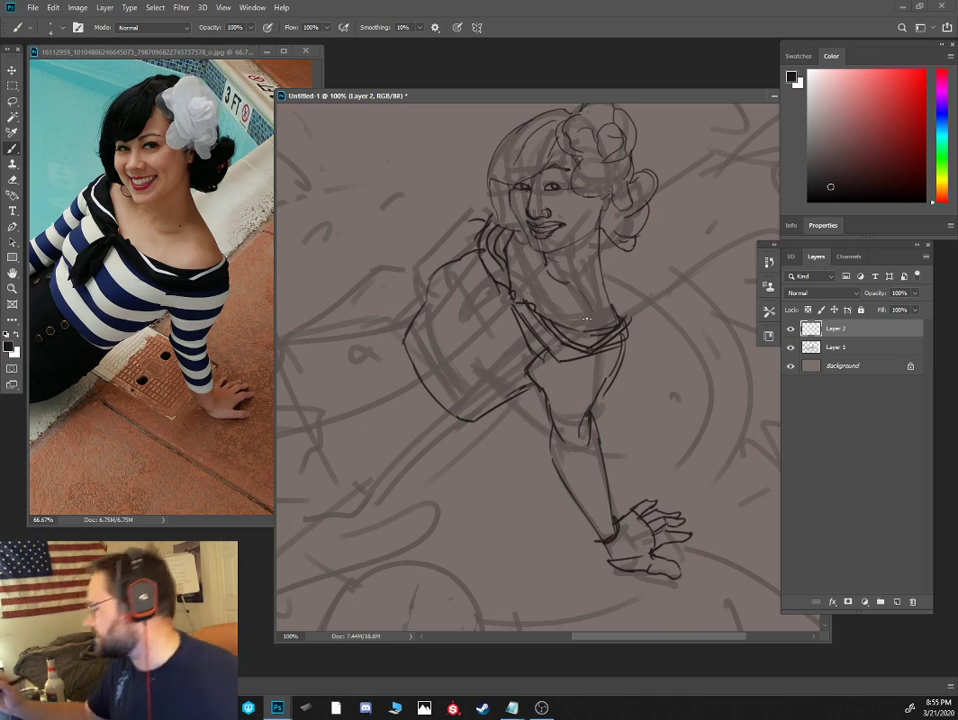
Draw the hanging tails of the collar's knotted scarf and the first outline strokes of the far upper arm
key("e")
key("b")
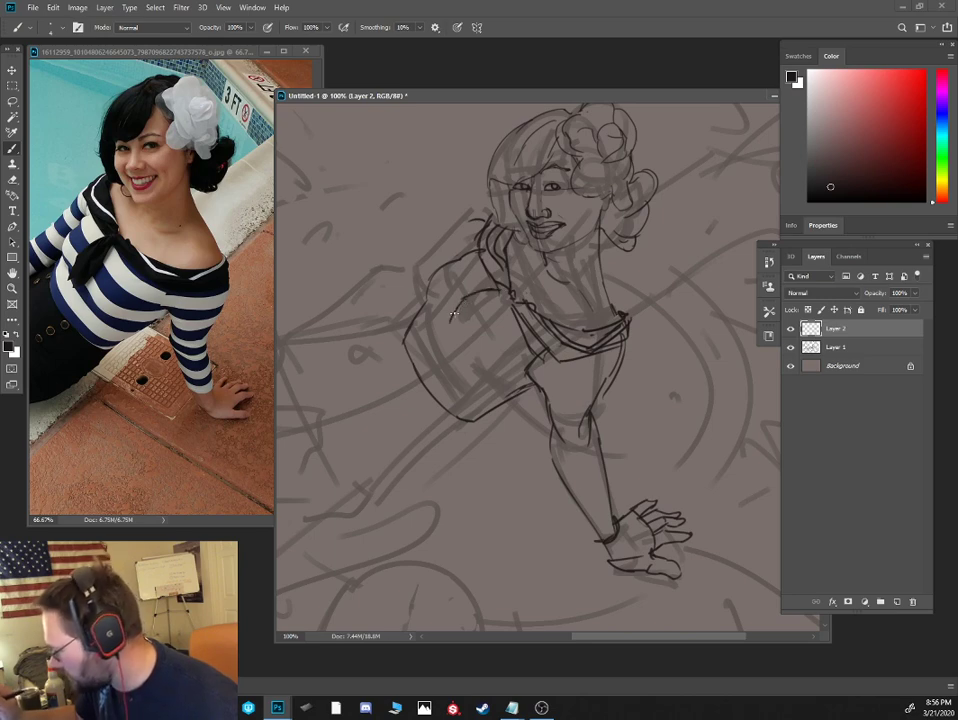
mouse_move(452, 308)
left_mouse_down()
mouse_move(445, 362)
mouse_move(474, 351)
mouse_move(514, 307)
mouse_move(508, 297)
mouse_move(477, 316)
left_mouse_up()
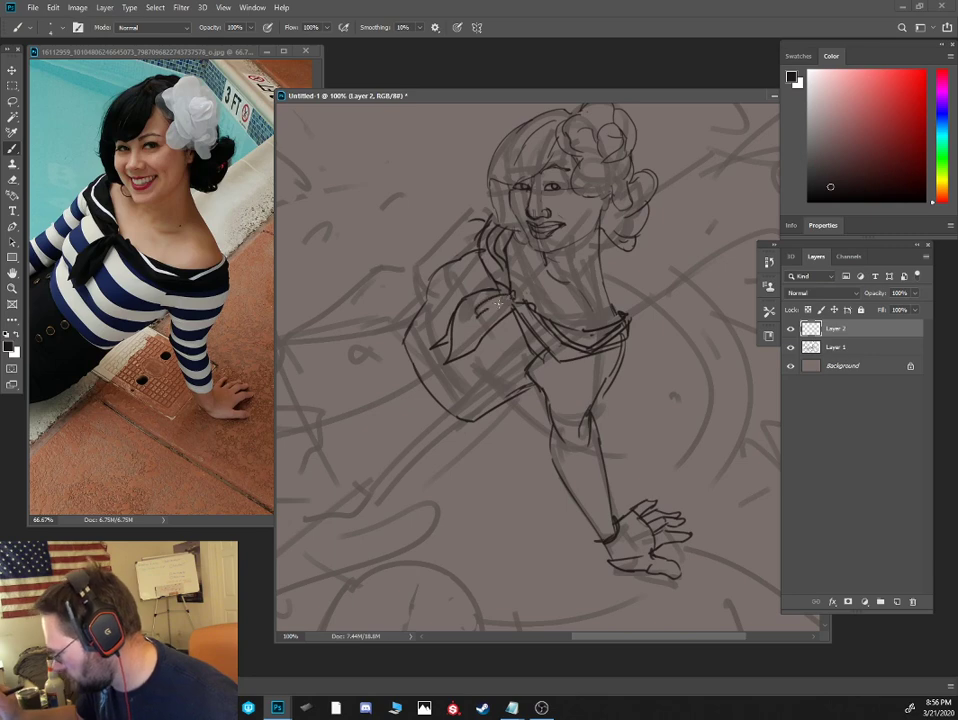
left_click_drag(467, 223, 432, 258)
left_click_drag(411, 279, 406, 287)
Lower the opacity of Layer 1, the rough sketch, to 9%
left_click_drag(366, 470, 528, 392)
key("ctrl+minus")
key("ctrl+minus")
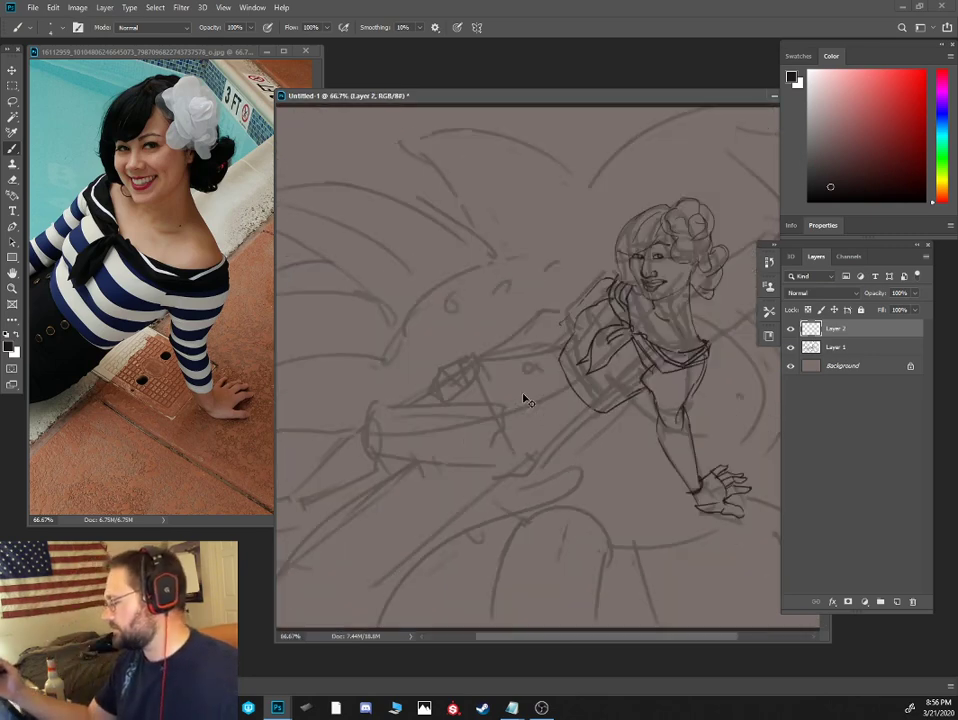
left_click(843, 347)
left_click(914, 293)
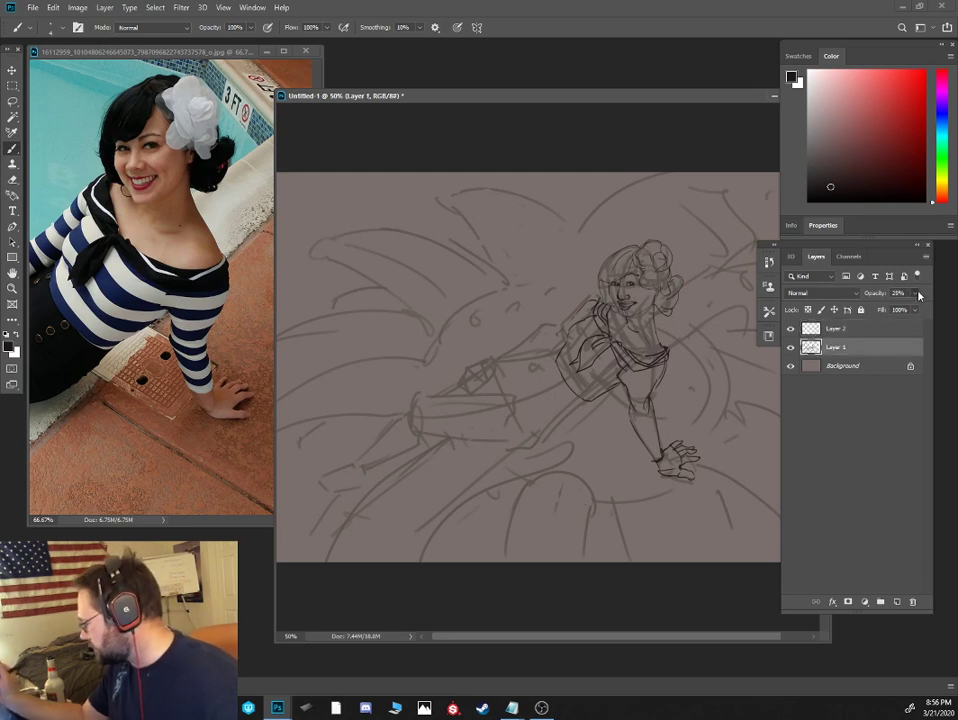
left_click_drag(926, 308, 873, 315)
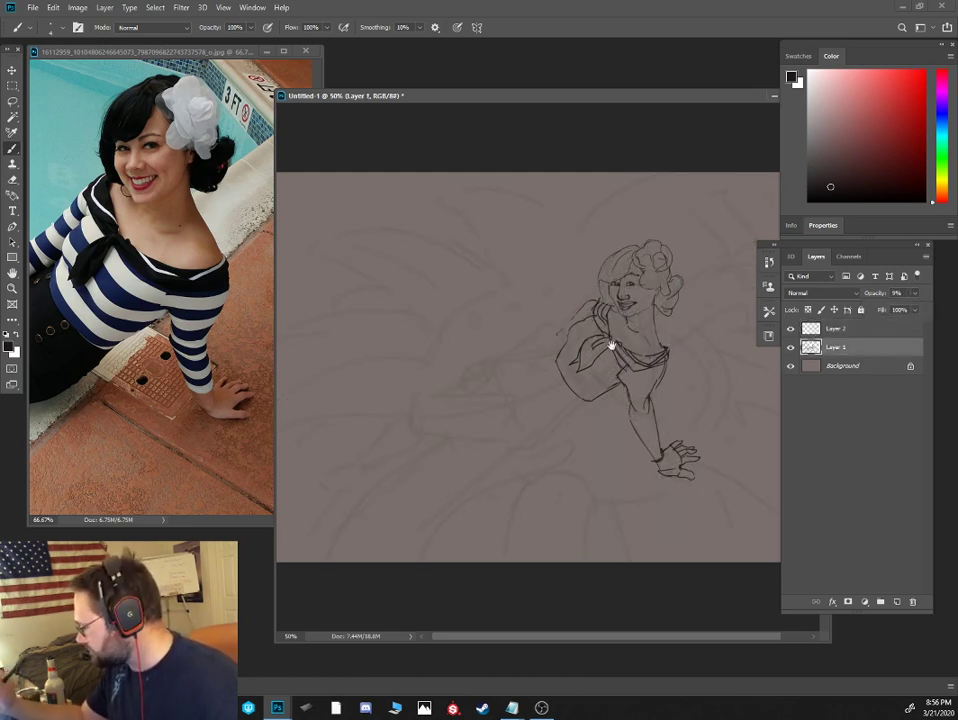
Rename Layer 1 as "planning" and Layer 2 as "line"
key("ctrl+plus")
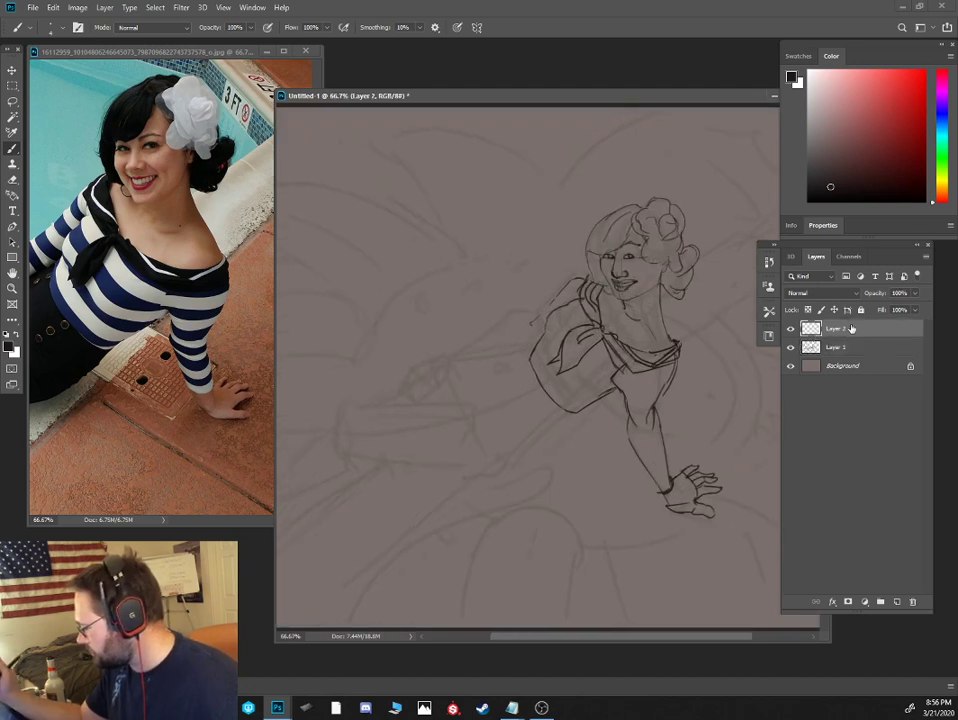
double_click(836, 347)
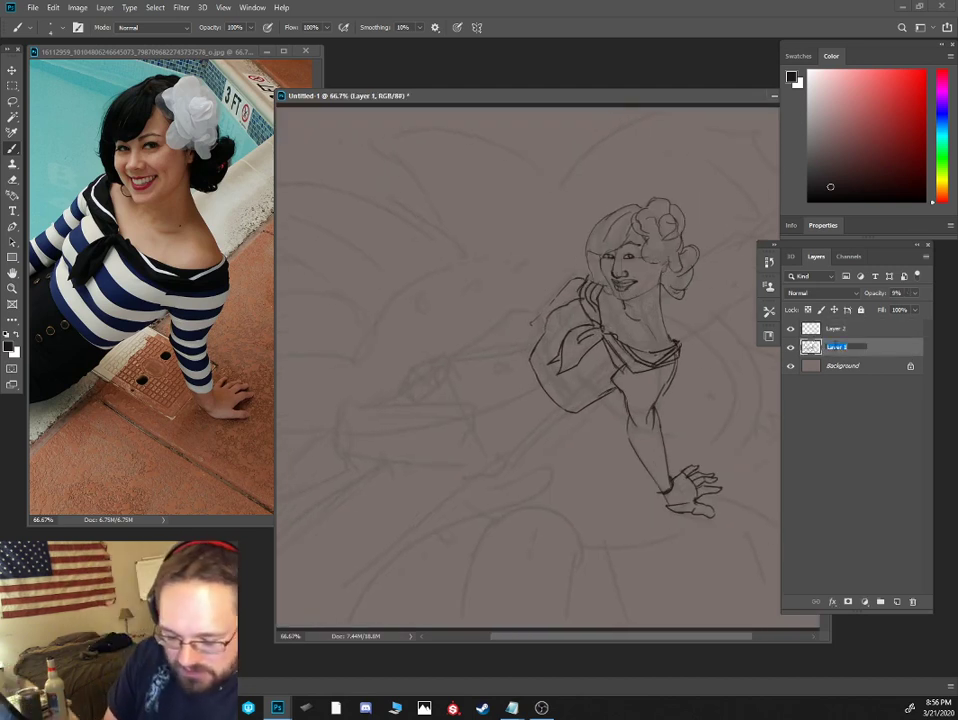
type("planning")
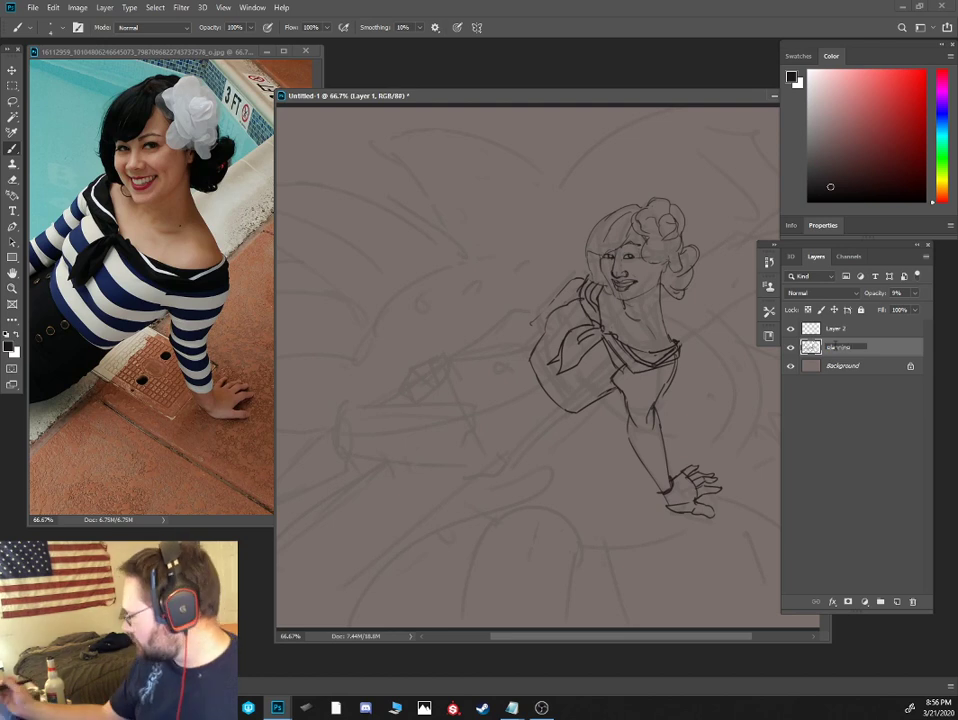
left_click(836, 329)
double_click(836, 329)
type("line")
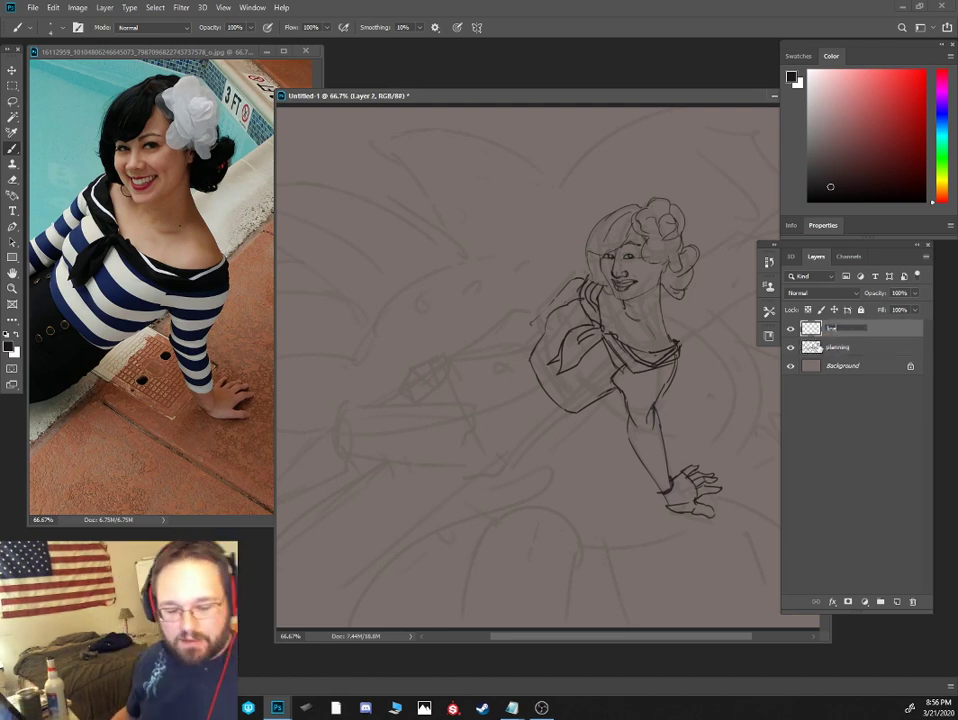
key("Return")
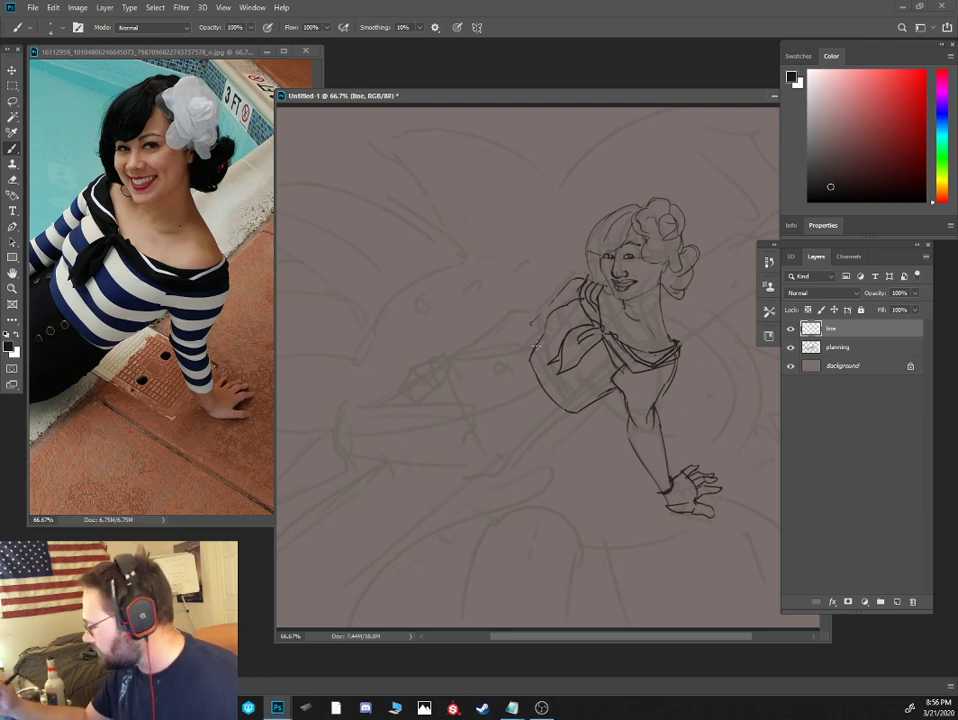
Bring the hips and legs of the reference photo into view at 50%, and outline the high-waisted shorts on the line layer
scroll(536, 345, "left", 2)
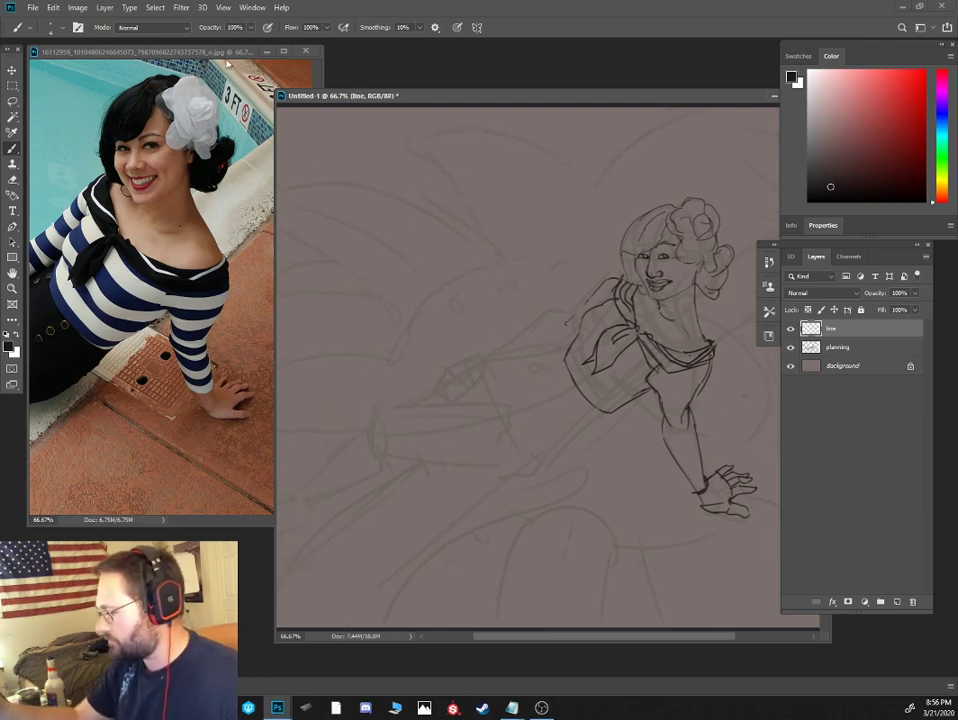
left_click_drag(274, 188, 321, 188)
key("ctrl+minus")
scroll(285, 262, "left", 3)
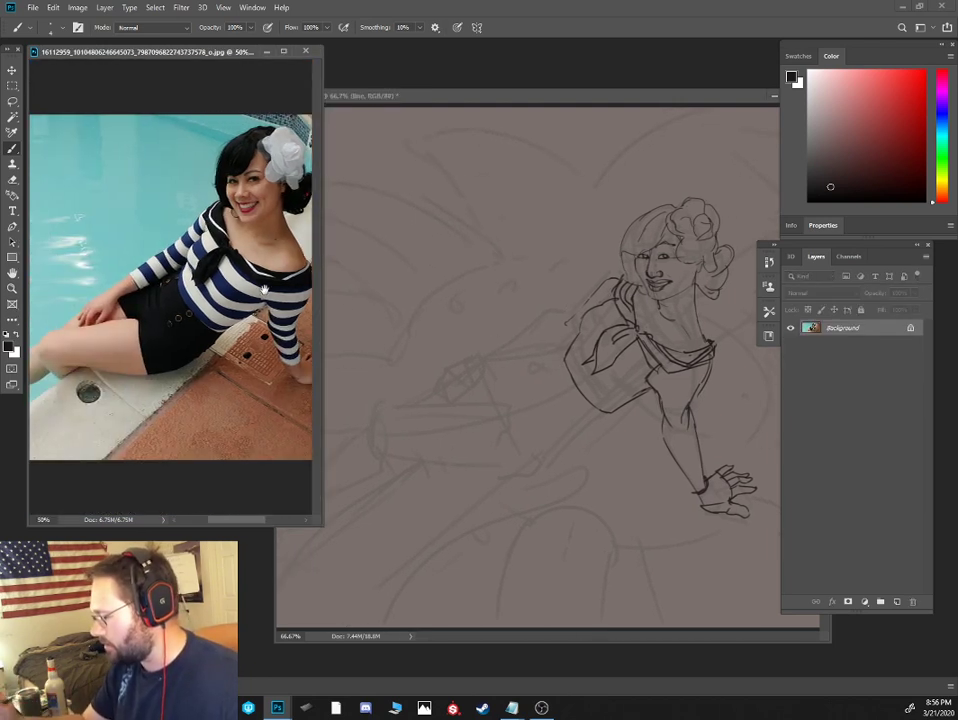
left_click(565, 363)
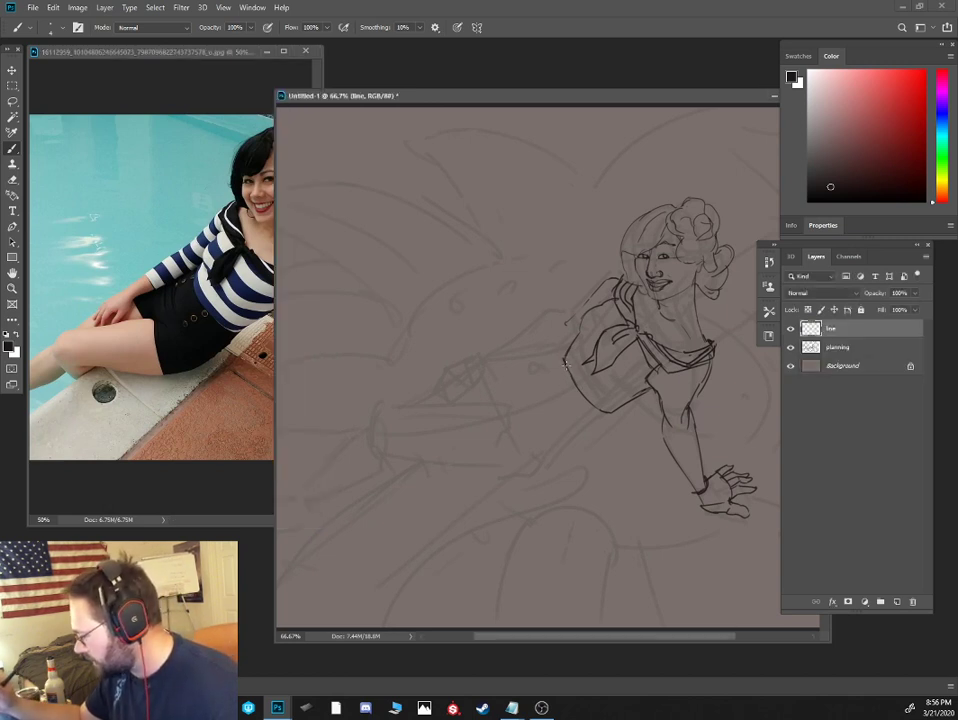
mouse_move(527, 377)
left_mouse_down()
mouse_move(546, 424)
mouse_move(573, 401)
left_mouse_up()
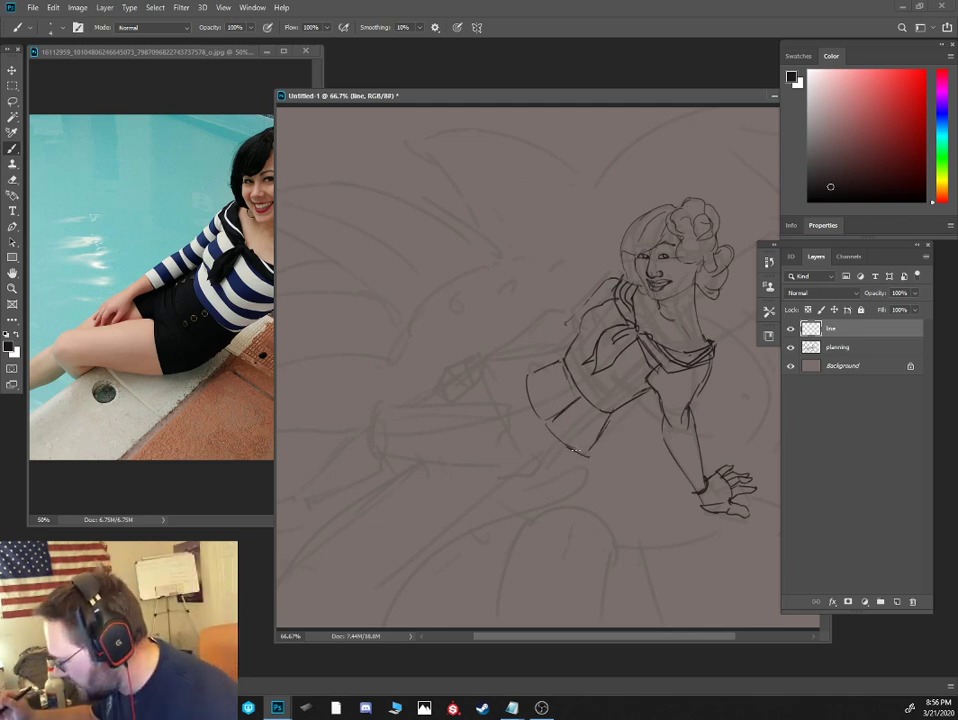
left_click_drag(537, 418, 504, 411)
left_click_drag(510, 410, 543, 417)
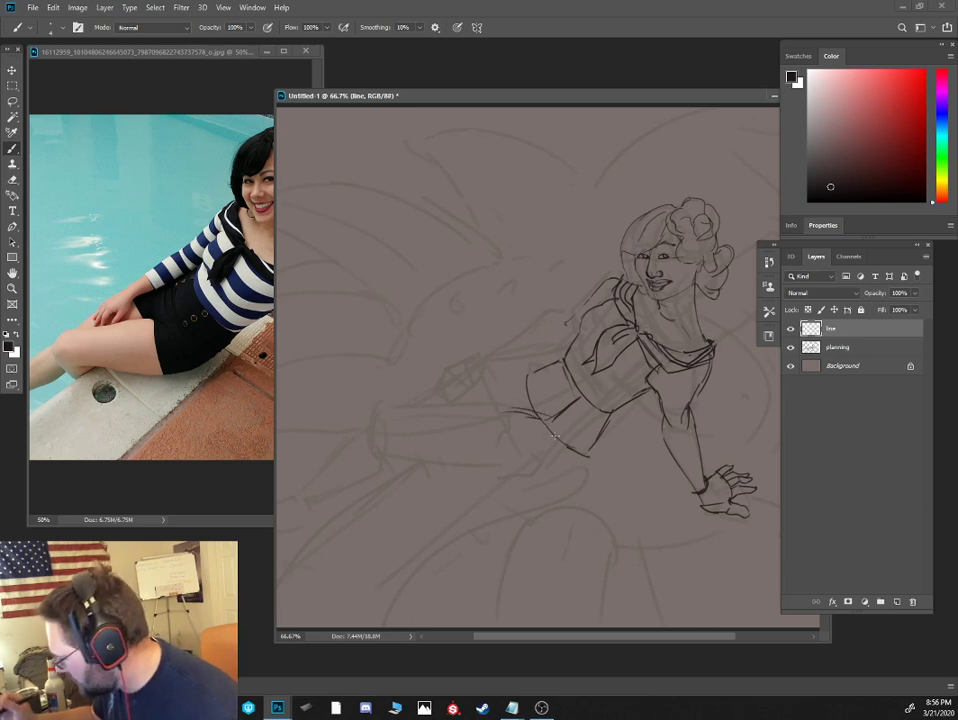
left_click_drag(538, 478, 508, 476)
left_click_drag(526, 475, 588, 457)
left_click_drag(588, 457, 510, 476)
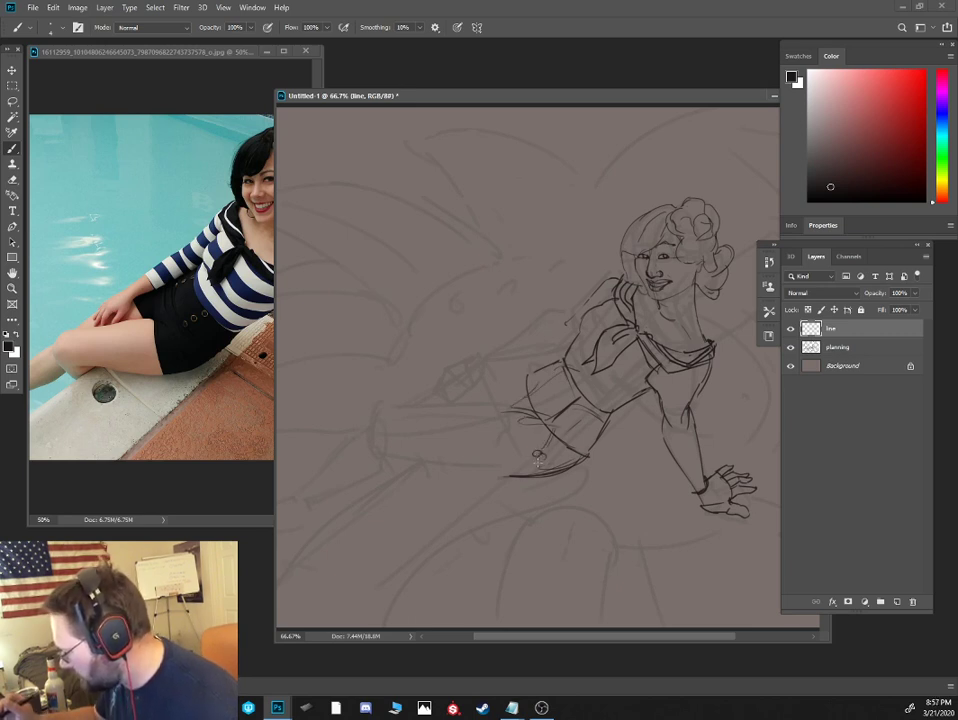
Draw the near thigh from the shorts to the bent knee, with its upper edge, inner guide line, kneecap and underside
left_click(396, 421, "shift")
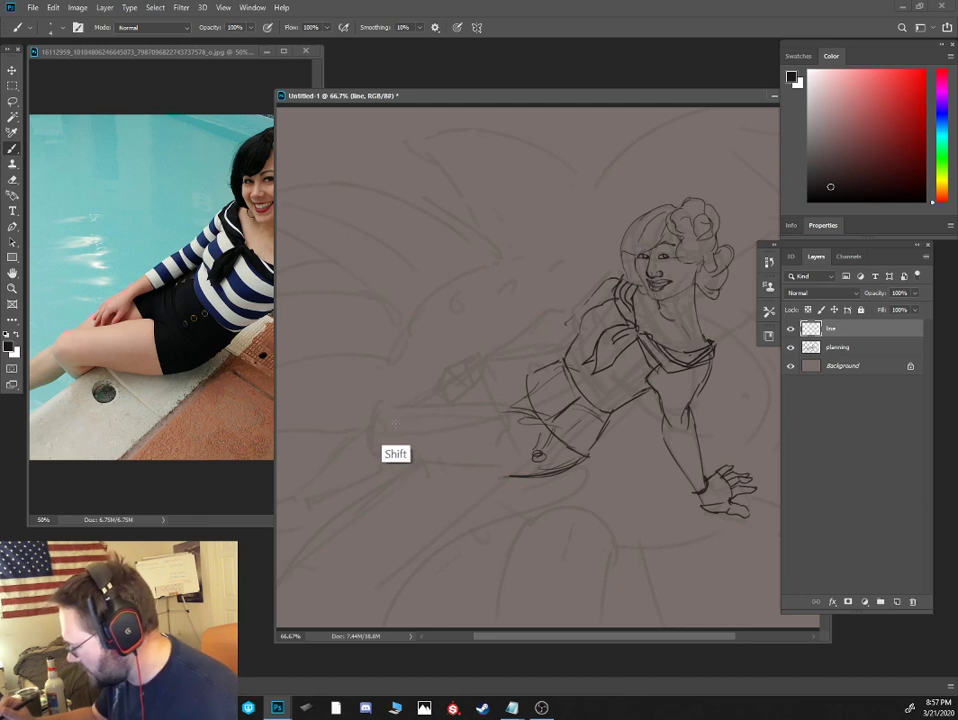
mouse_move(379, 413)
left_mouse_down()
mouse_move(474, 404)
mouse_move(441, 408)
mouse_move(529, 424)
mouse_move(545, 456)
left_mouse_up()
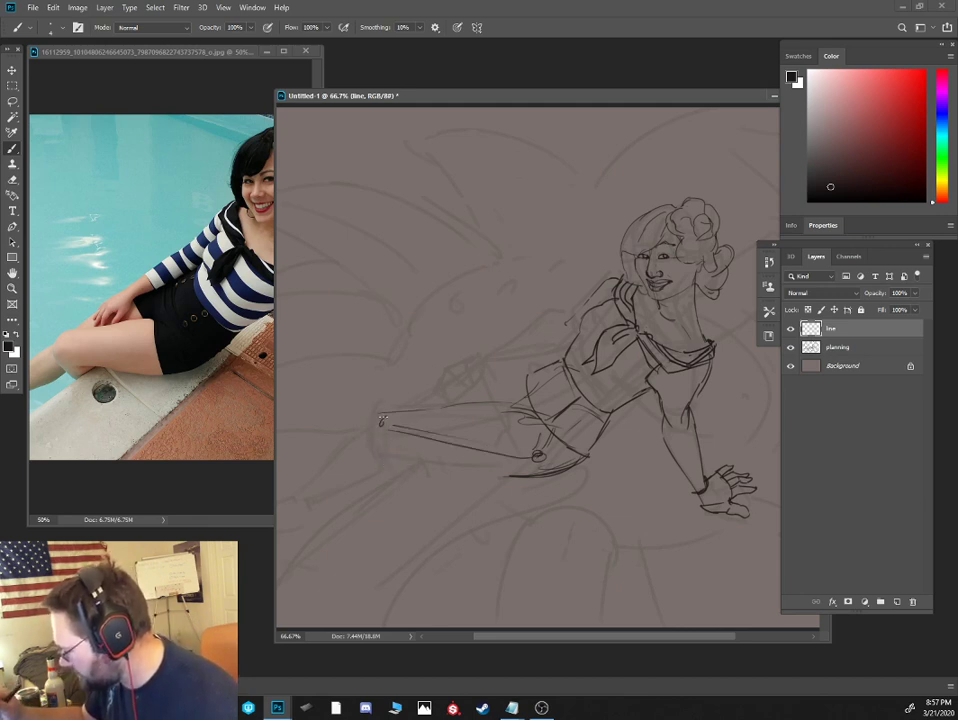
left_click_drag(383, 414, 362, 436)
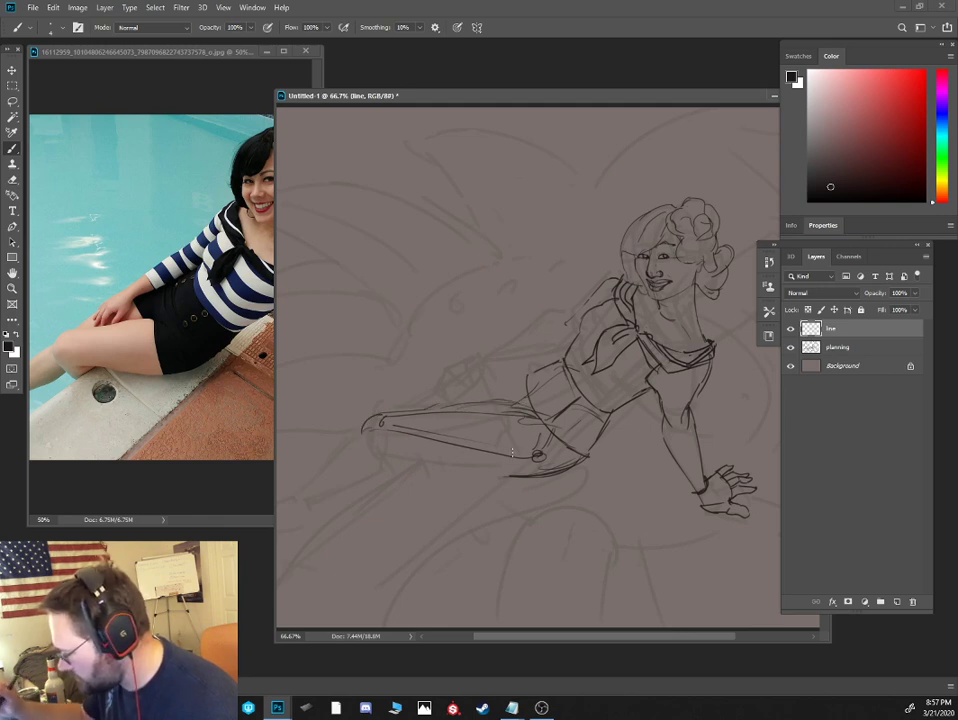
mouse_move(380, 448)
left_mouse_down()
mouse_move(436, 463)
mouse_move(512, 477)
left_mouse_up()
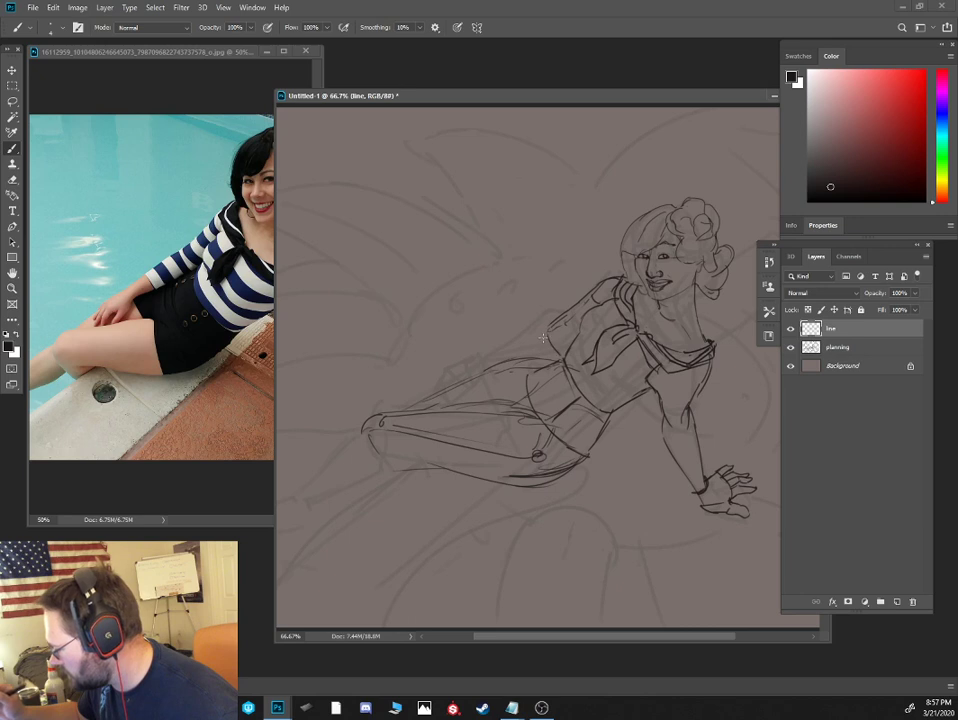
Draw the far arm reaching down to the thigh with its cuff and hand, and add round buttons to the shorts
left_click_drag(545, 330, 480, 375)
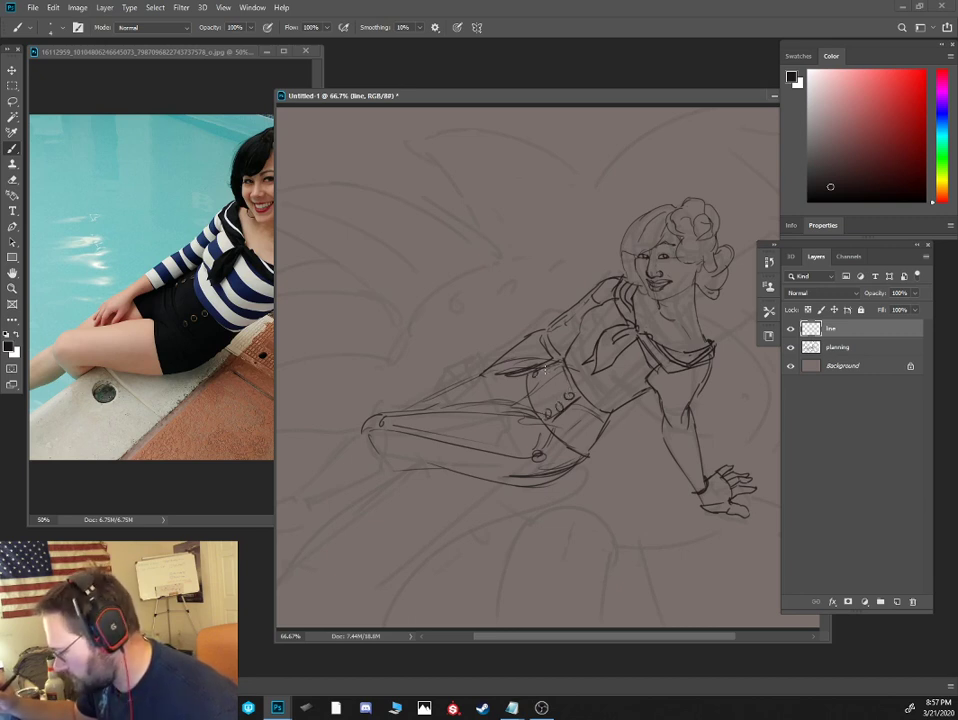
left_click_drag(546, 370, 548, 368)
left_click_drag(556, 363, 558, 367)
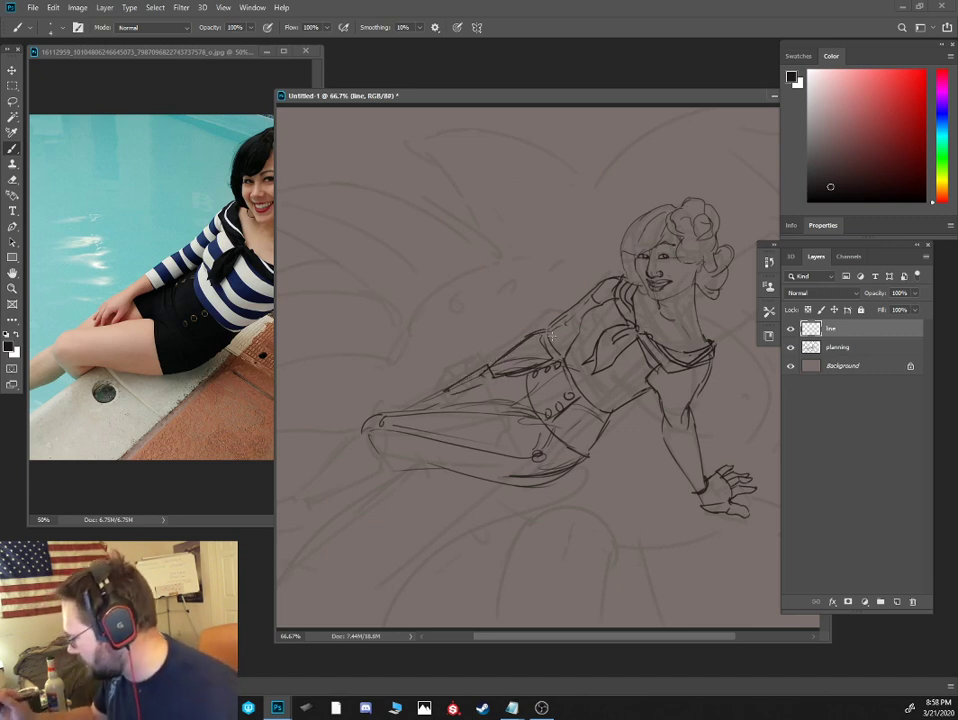
key("r")
left_click(506, 350)
key("b")
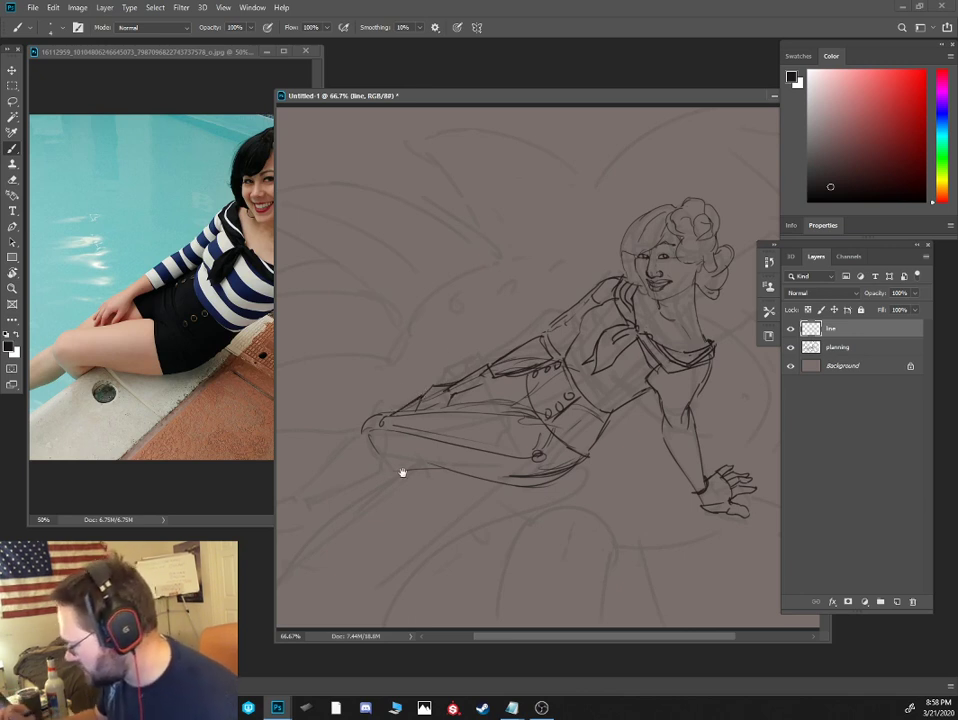
Close the underside of the bent knee and outline the lower leg and foot with toes, following the reference photo's leg
left_click_drag(402, 473, 534, 402)
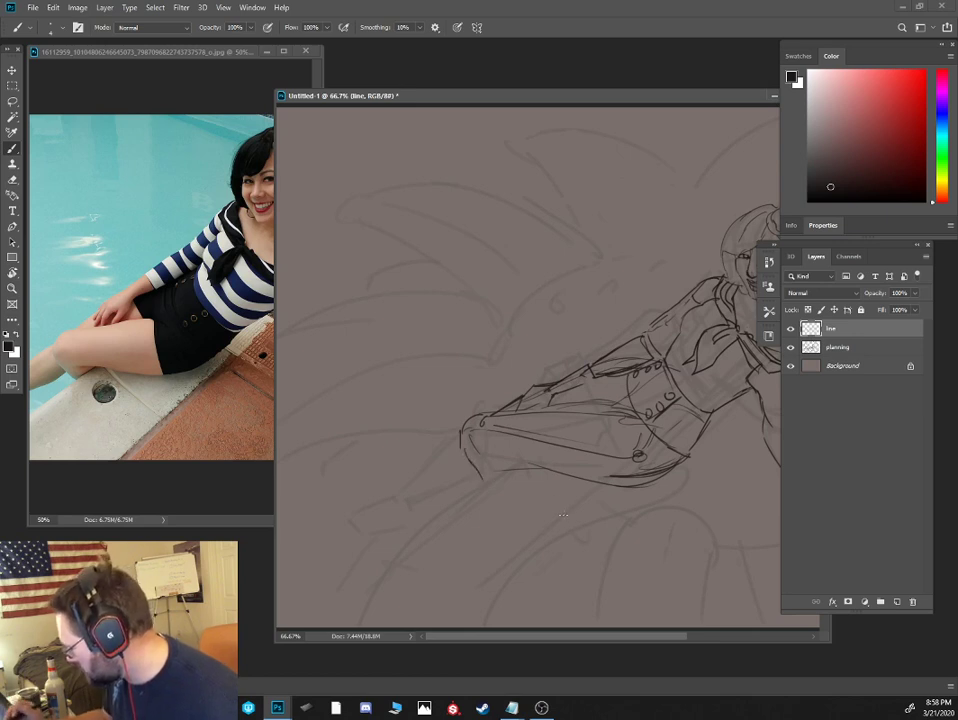
left_click_drag(517, 462, 484, 476)
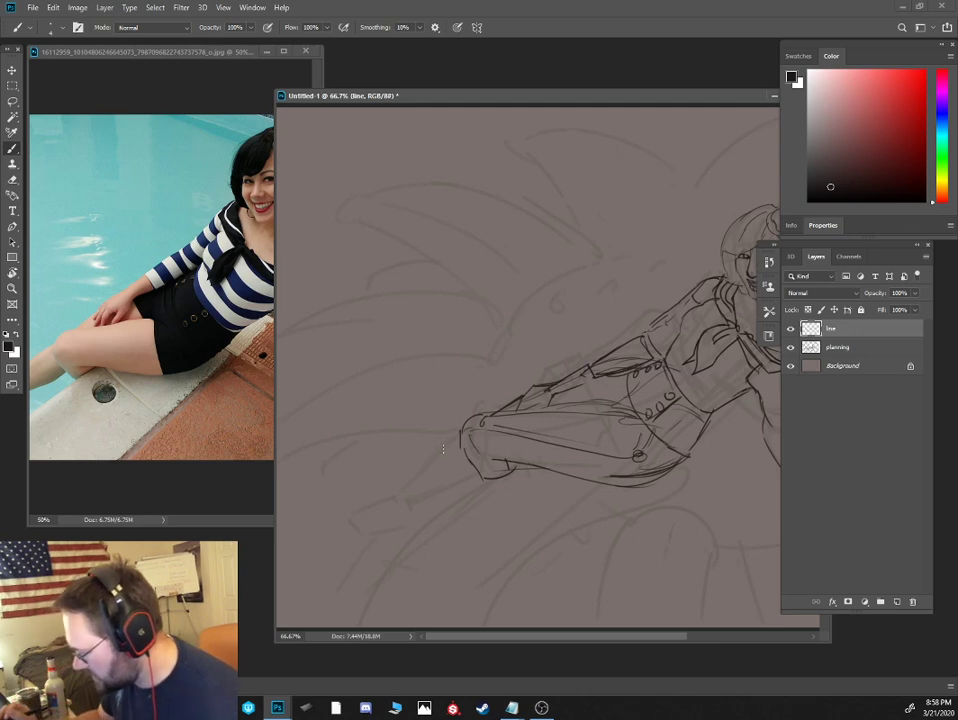
left_click(181, 383)
left_click_drag(181, 383, 295, 383)
left_click(498, 97)
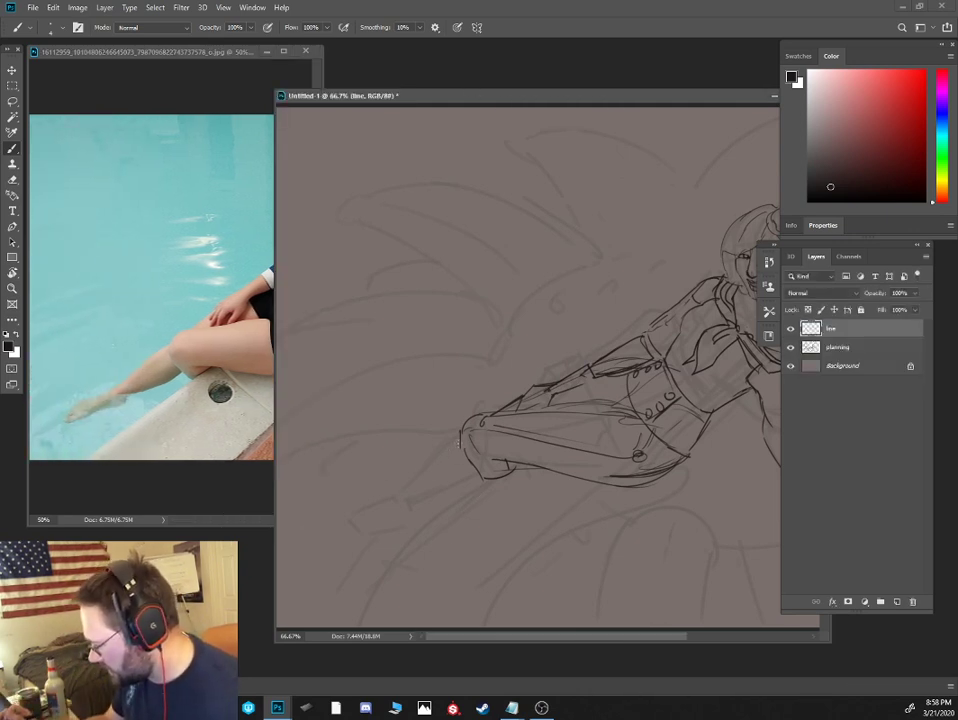
left_click_drag(460, 438, 410, 478)
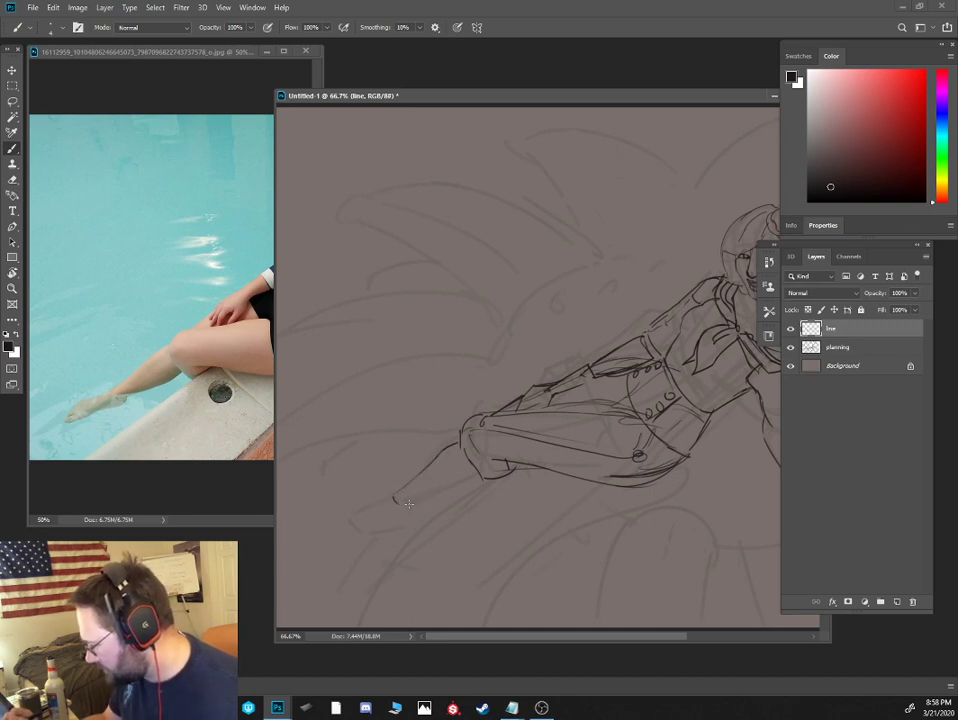
left_click_drag(434, 497, 483, 465)
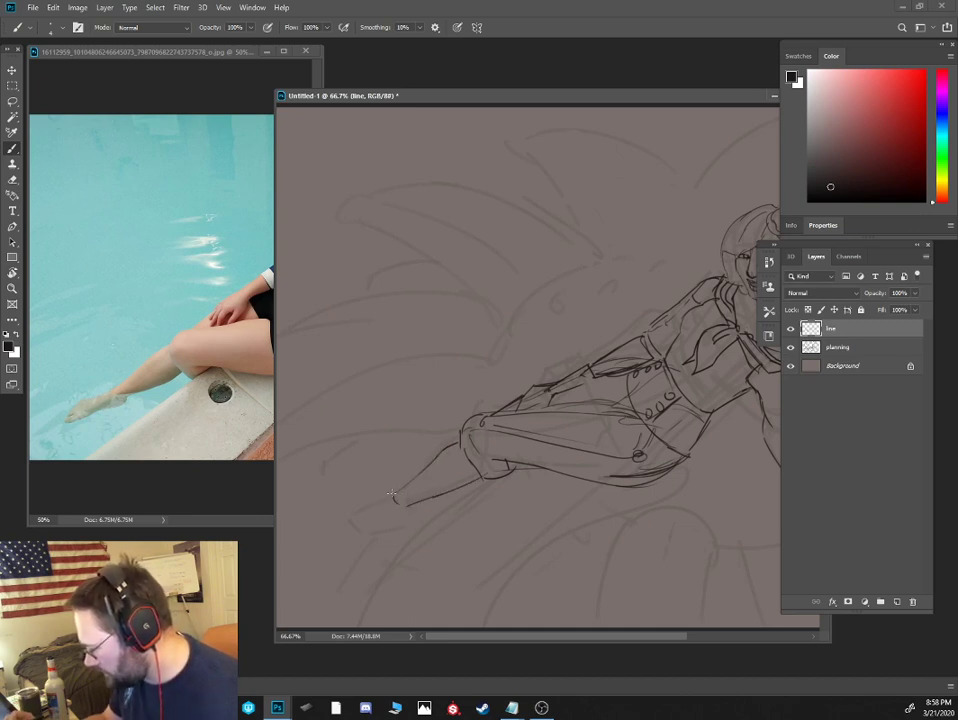
left_click_drag(391, 493, 348, 511)
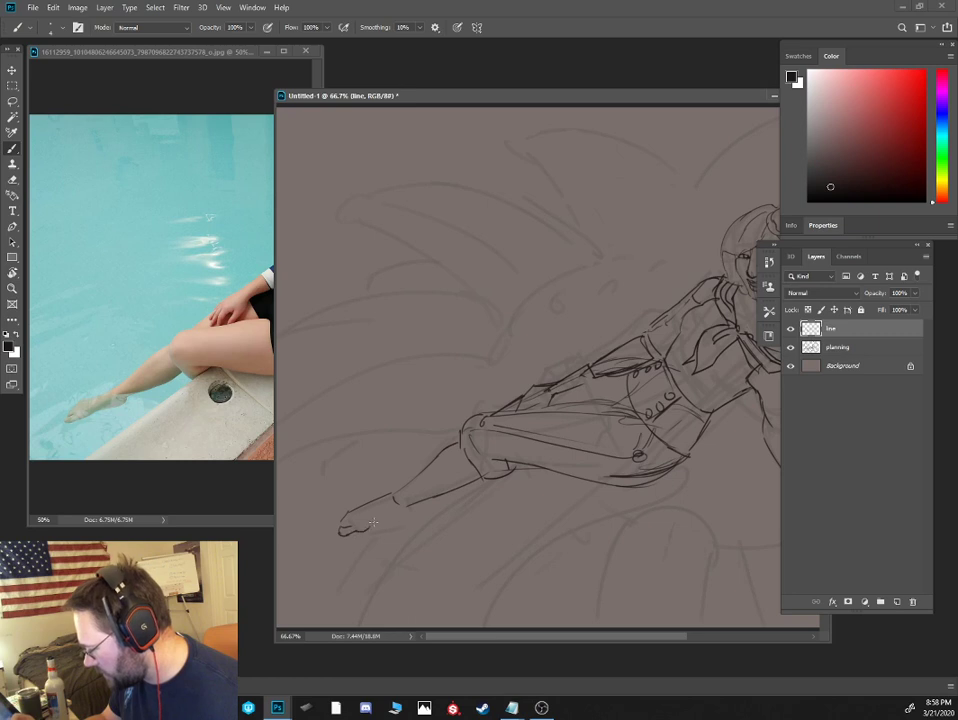
left_click_drag(350, 528, 413, 502)
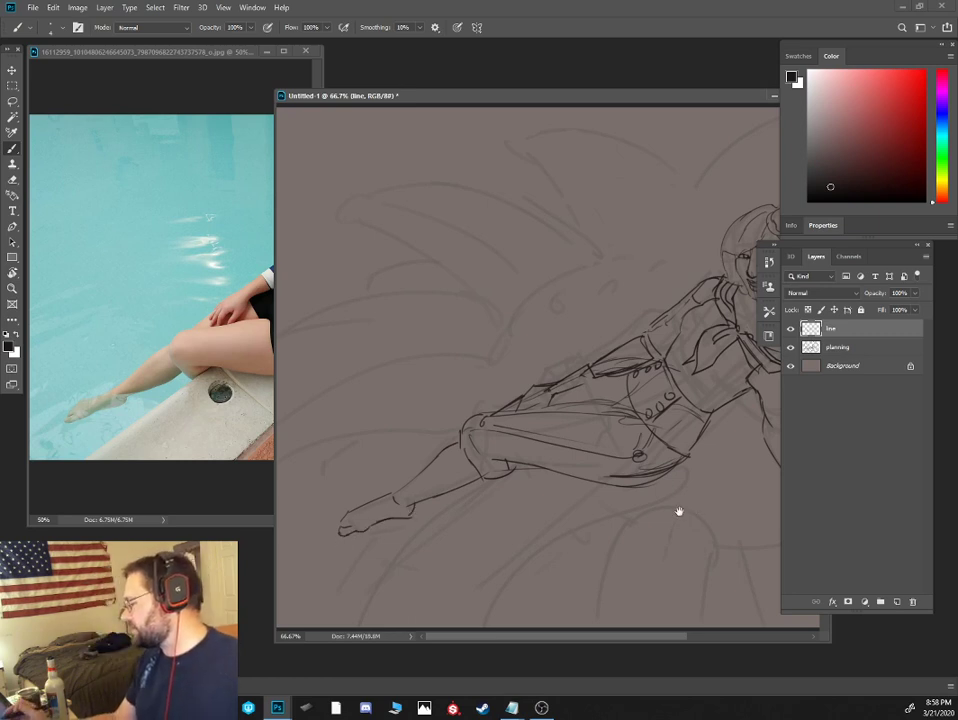
Draw long curved lines sweeping down beneath the thigh and knee on the line layer, following the faded planning sketch
left_click_drag(678, 511, 598, 542)
left_click_drag(588, 392, 673, 397)
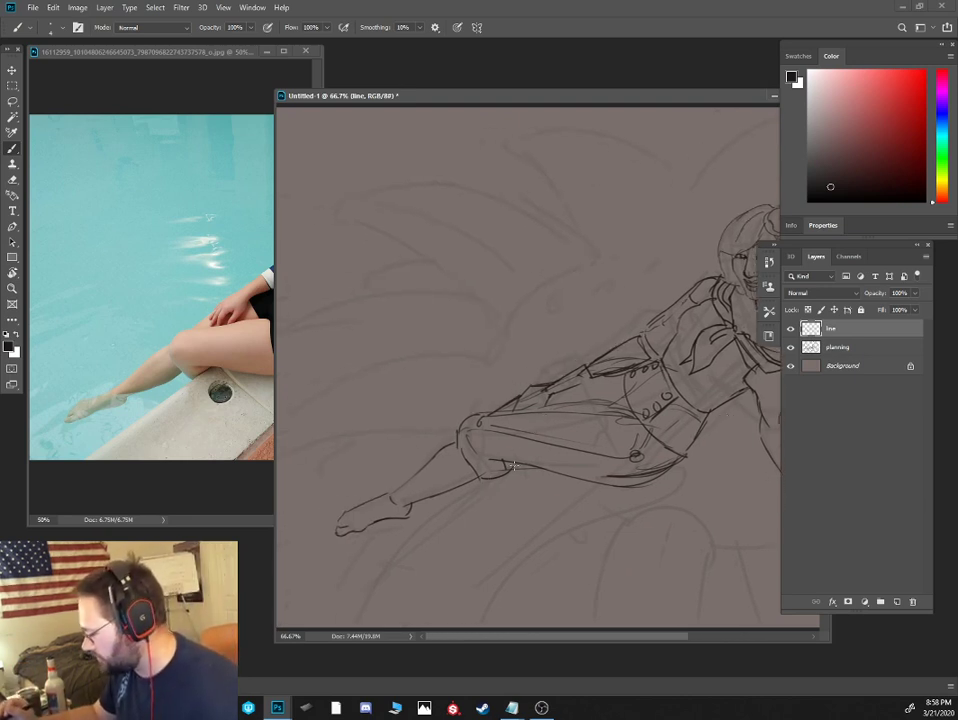
left_click_drag(488, 472, 366, 622)
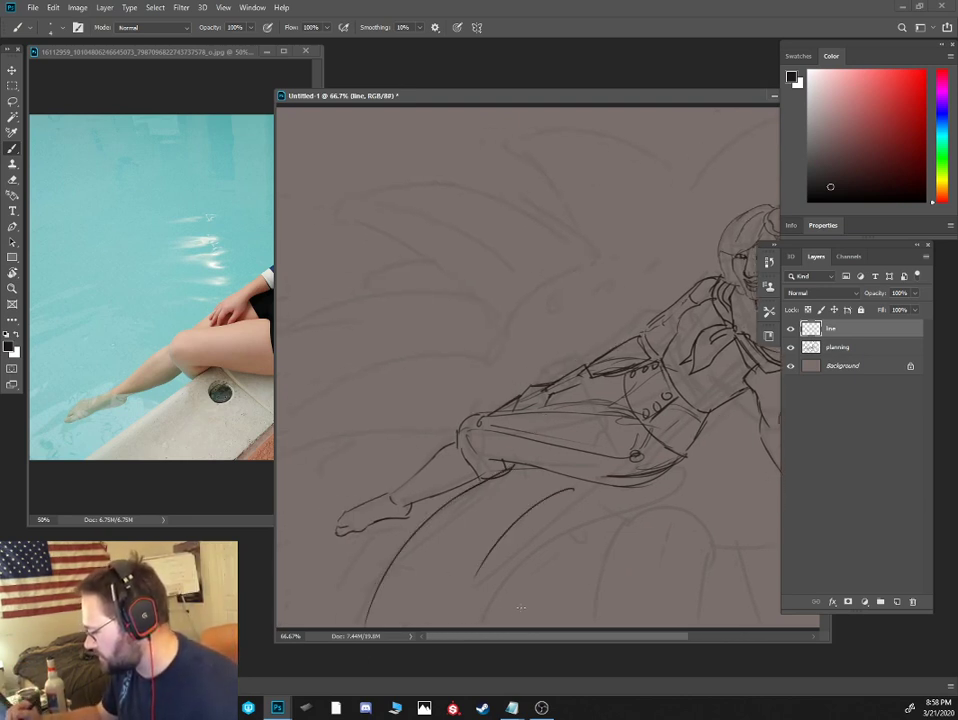
Erase the rough hand on the far arm and redraw the forearm with a narrow wrist band, working at 200%
left_click_drag(695, 266, 579, 266)
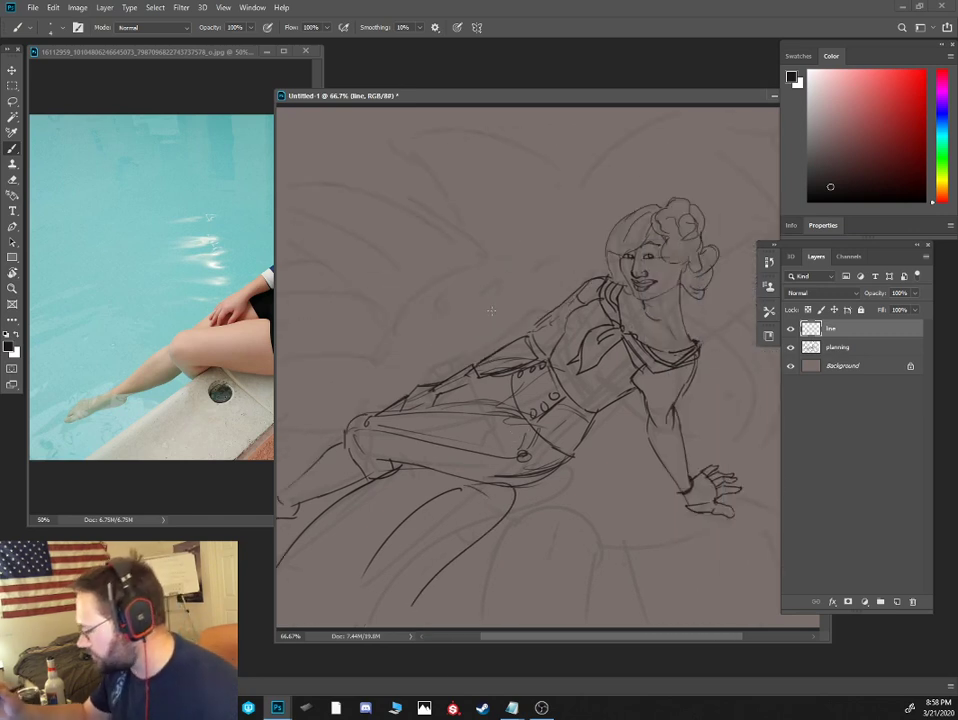
key("ctrl+plus")
left_click_drag(412, 358, 601, 325)
left_click_drag(278, 92, 340, 105)
key("ctrl+plus")
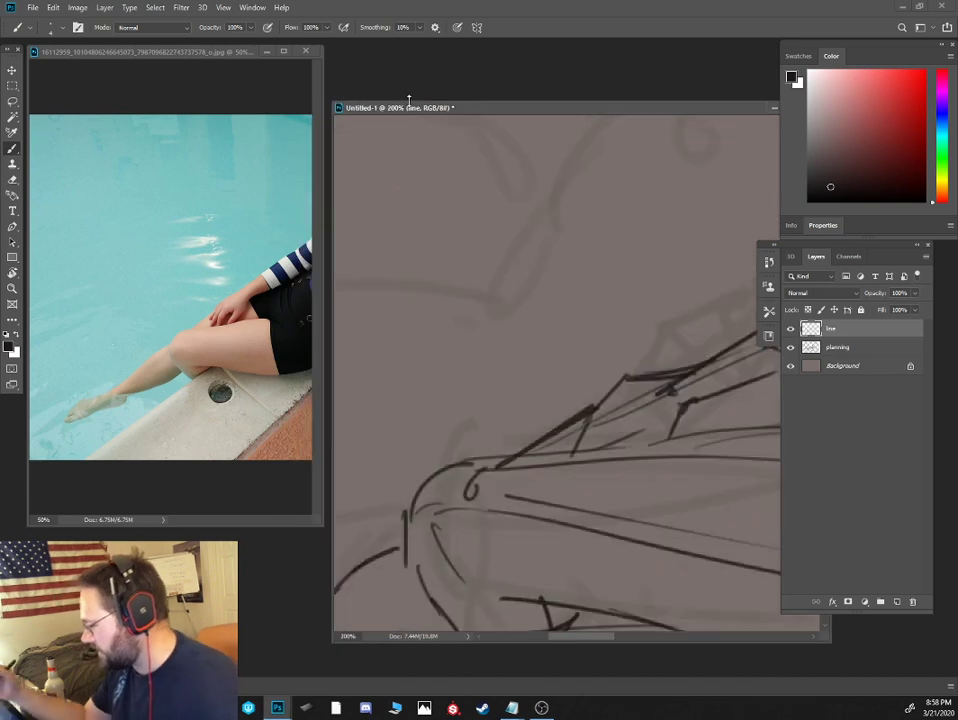
left_click_drag(597, 410, 472, 306)
key("r")
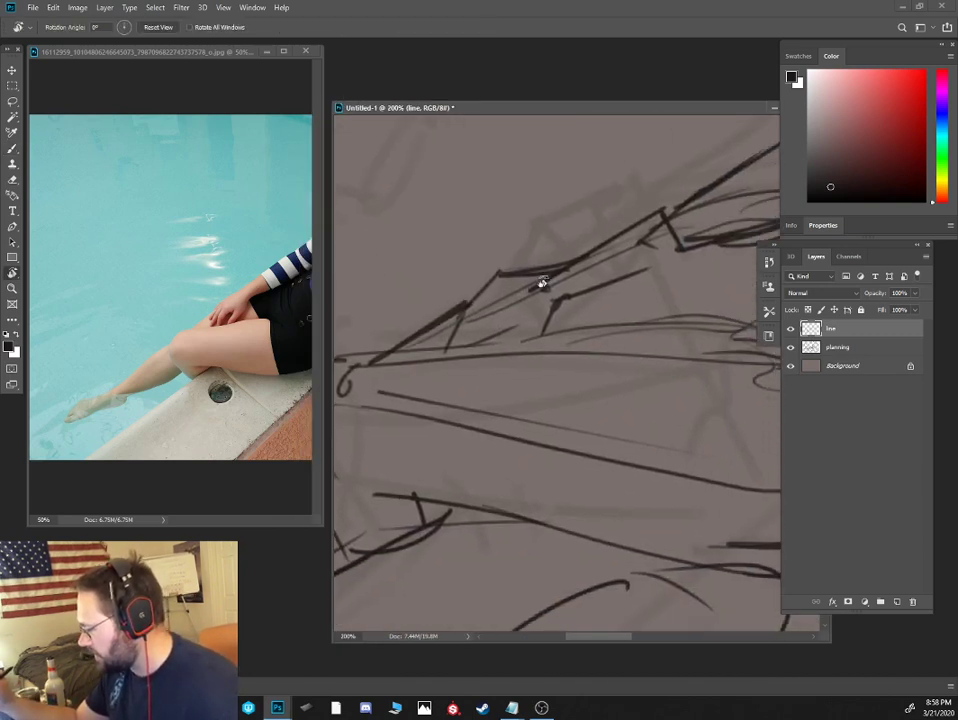
key("e")
mouse_move(541, 286)
left_mouse_down()
mouse_move(552, 282)
mouse_move(528, 271)
mouse_move(583, 290)
mouse_move(557, 296)
mouse_move(573, 254)
mouse_move(487, 283)
mouse_move(630, 284)
left_mouse_up()
key("b")
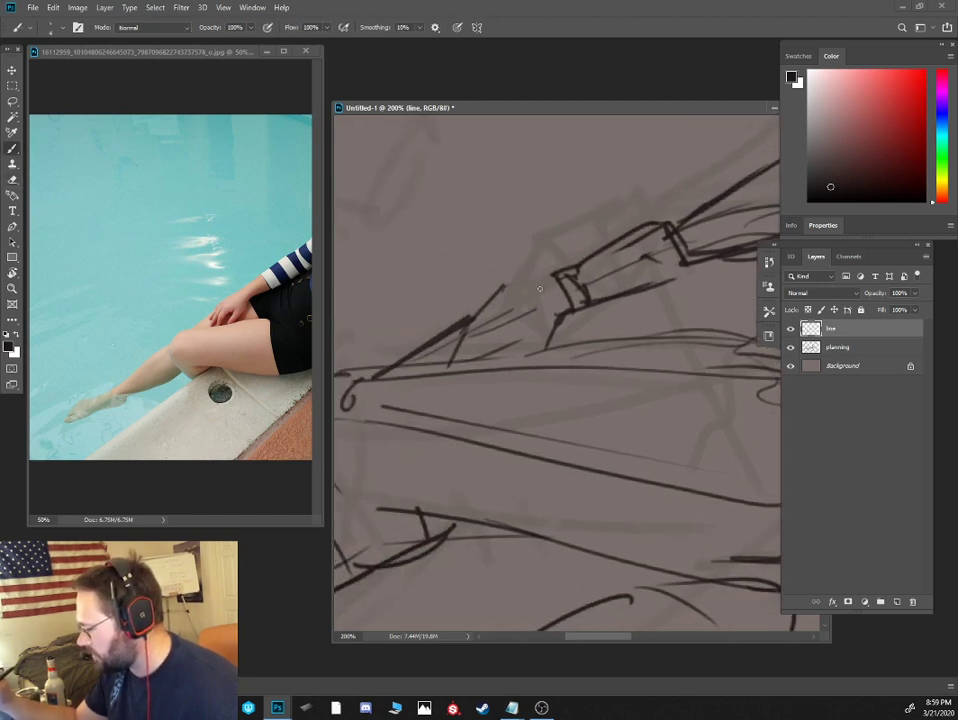
Draw the back of the far hand from the wrist band to the knuckles, erasing and reworking the knuckle edge
mouse_move(555, 273)
left_mouse_down()
mouse_move(502, 296)
mouse_move(499, 288)
mouse_move(514, 321)
mouse_move(559, 308)
mouse_move(495, 321)
mouse_move(574, 304)
left_mouse_up()
mouse_move(514, 279)
left_mouse_down()
mouse_move(479, 290)
mouse_move(498, 311)
left_mouse_up()
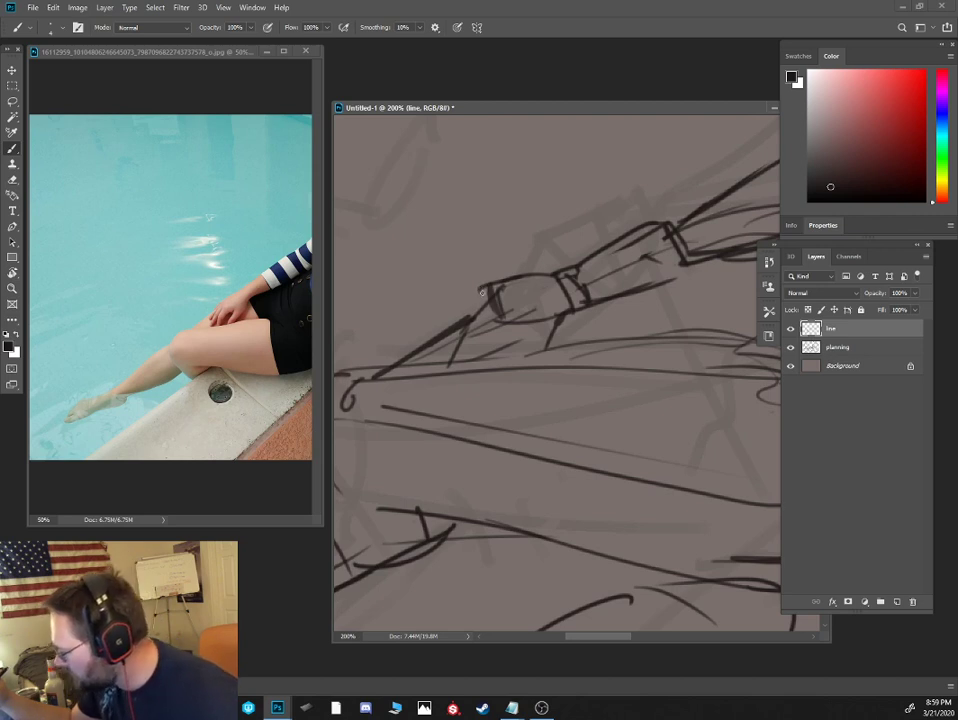
key("e")
left_click_drag(497, 285, 527, 271)
key("b")
mouse_move(491, 308)
left_mouse_down()
mouse_move(470, 334)
mouse_move(484, 344)
mouse_move(505, 320)
left_mouse_up()
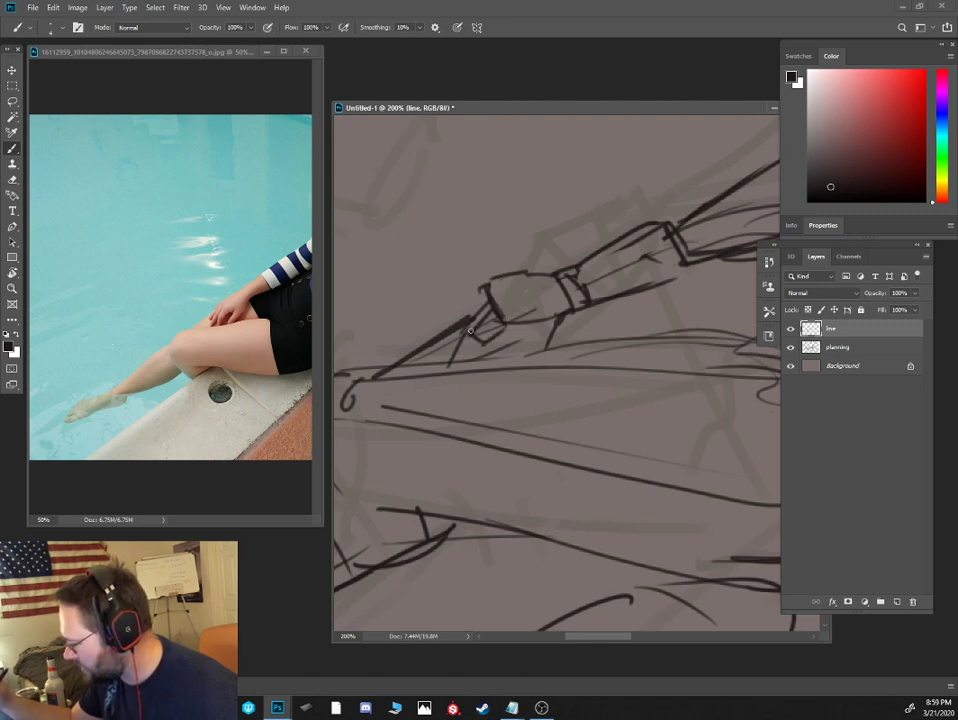
Draw bent fingers and the thumb of the far hand resting on the thigh, clearing the old lines between them
mouse_move(471, 331)
left_mouse_down()
mouse_move(462, 360)
mouse_move(475, 366)
left_mouse_up()
left_click_drag(461, 361, 475, 366)
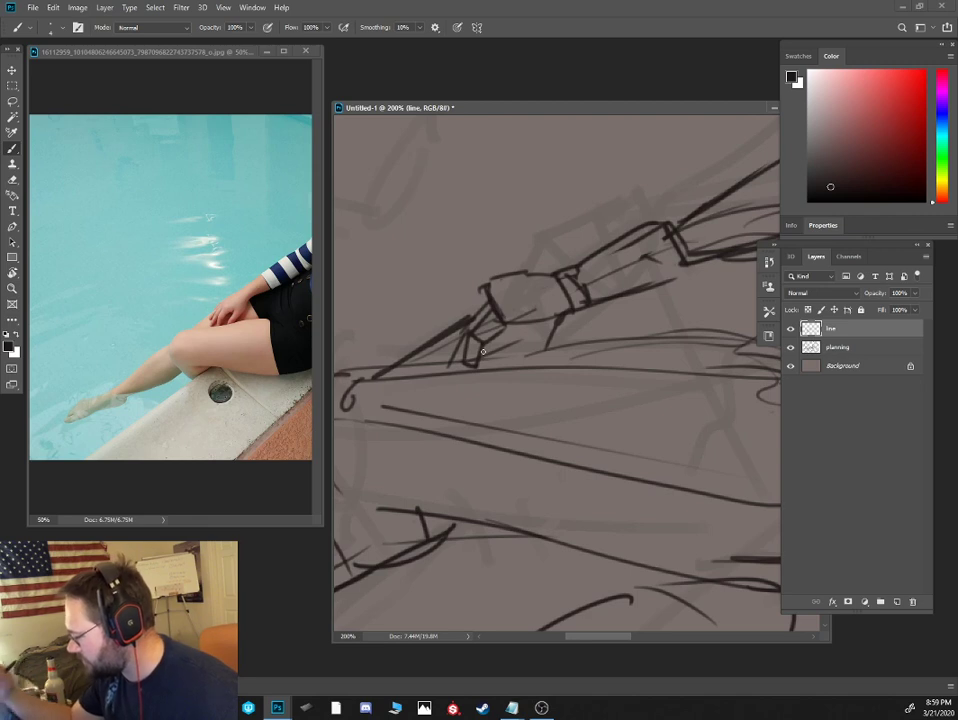
left_click_drag(509, 332, 533, 338)
mouse_move(534, 321)
left_mouse_down()
mouse_move(527, 336)
mouse_move(509, 331)
left_mouse_up()
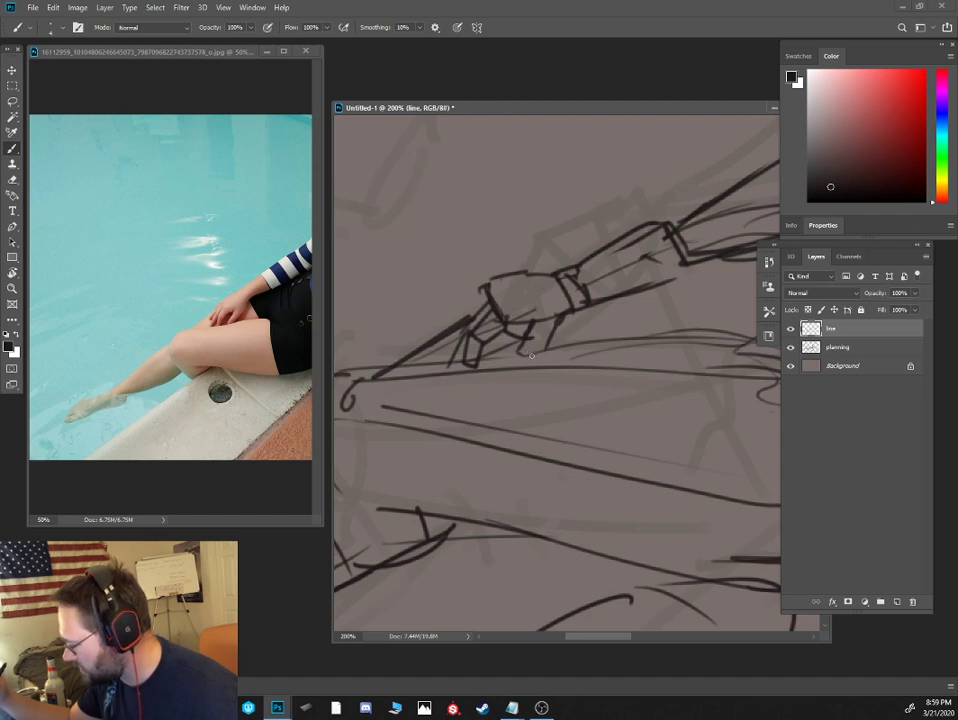
key("e")
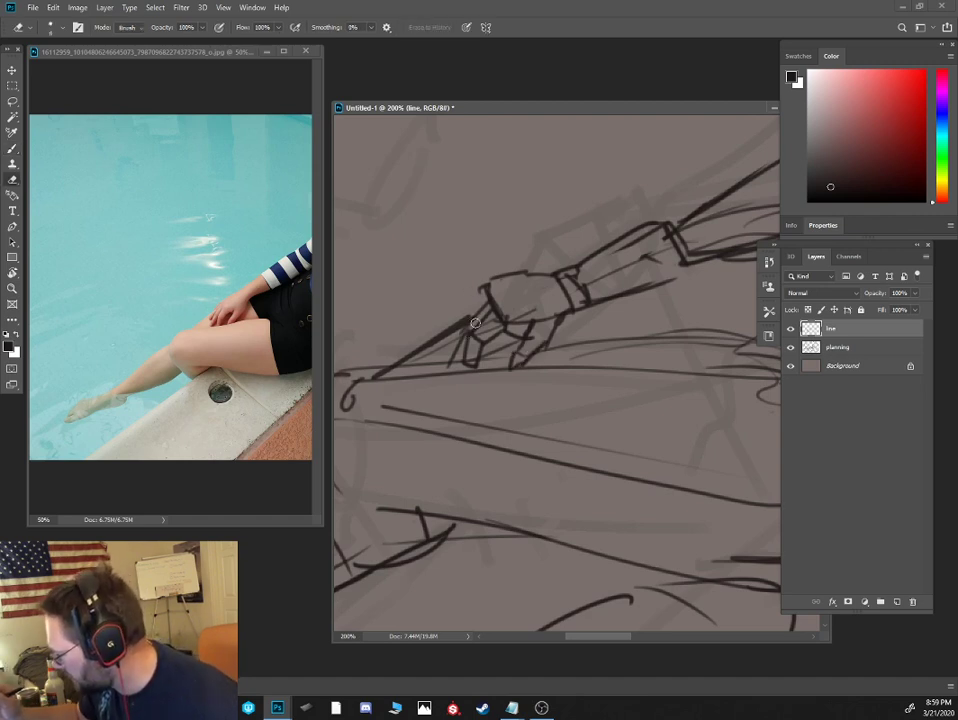
key("b")
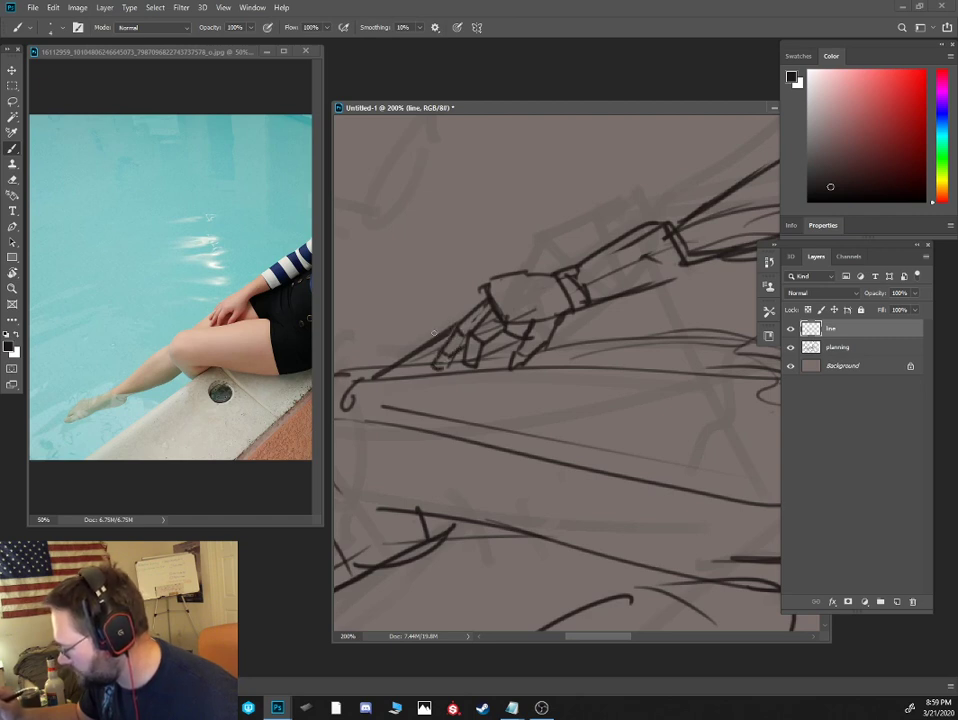
Erase and redraw the outermost fingers of the far hand until they curl over the knee with rounded tips
key("e")
key("b")
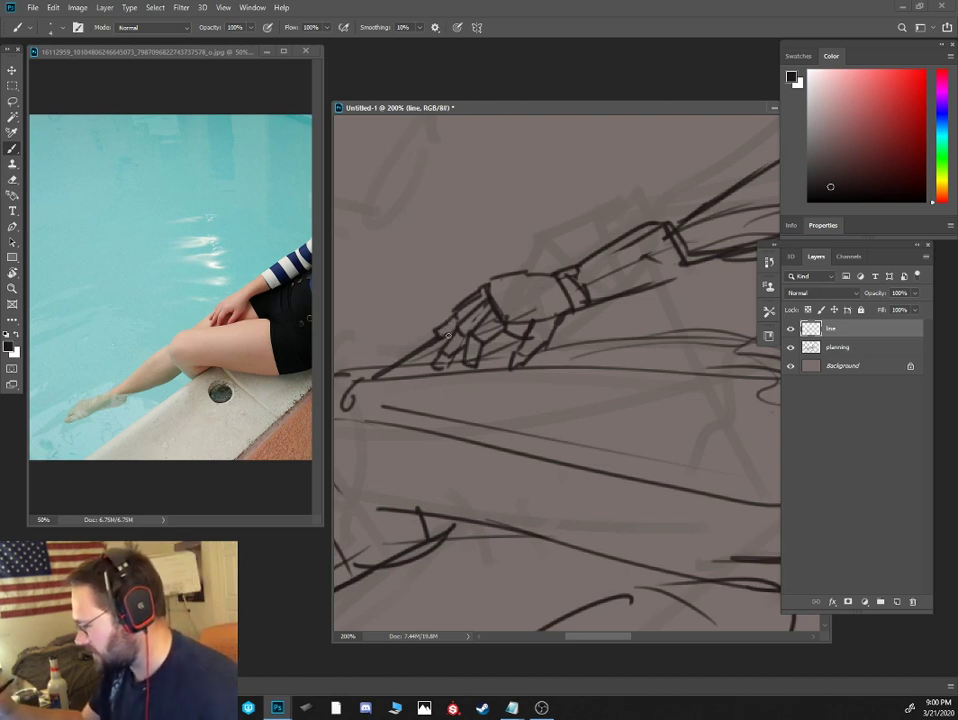
key("e")
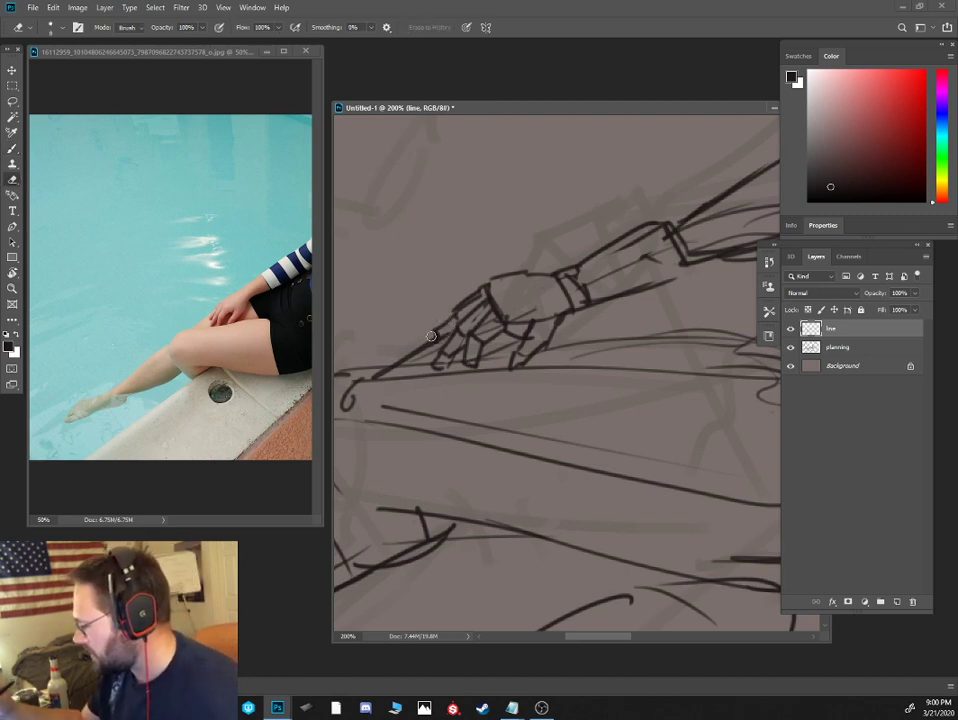
key("b")
key("e")
key("b")
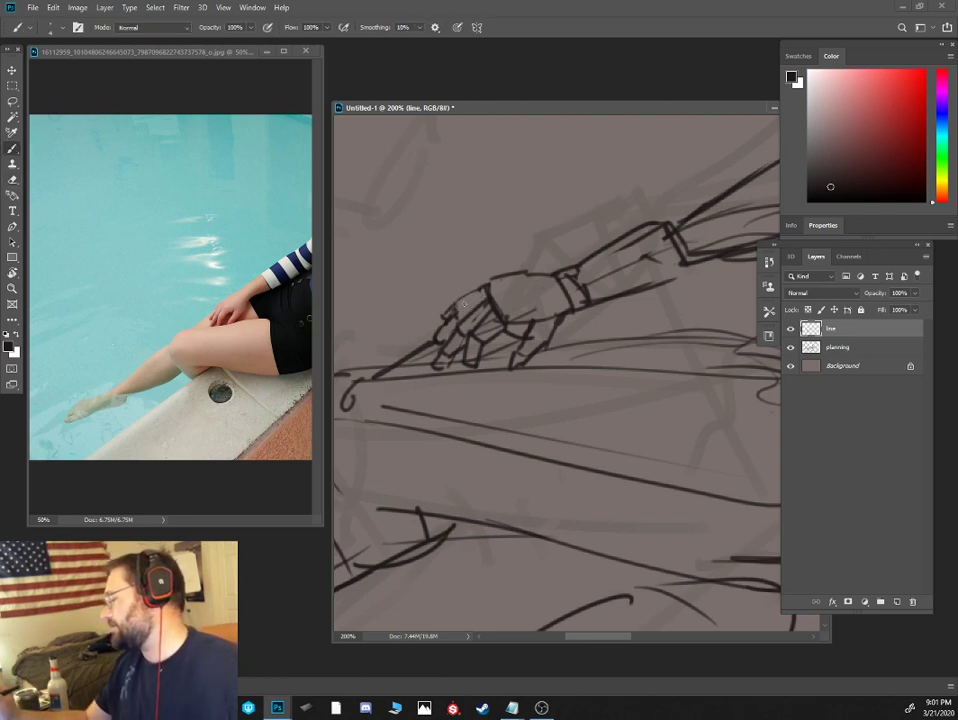
key("e")
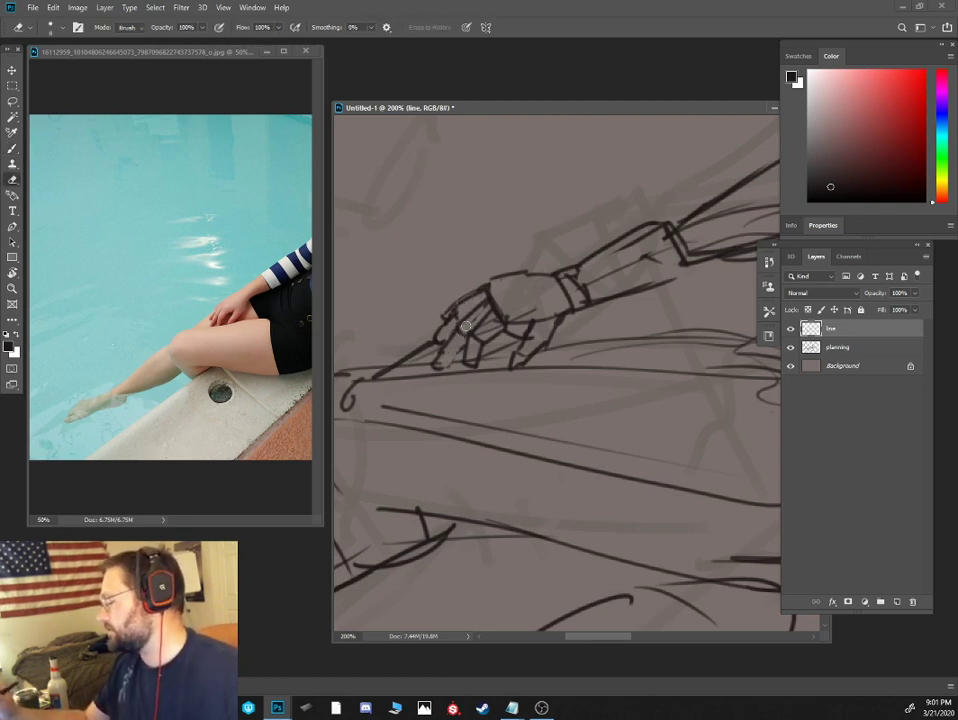
key("b")
key("e")
key("b")
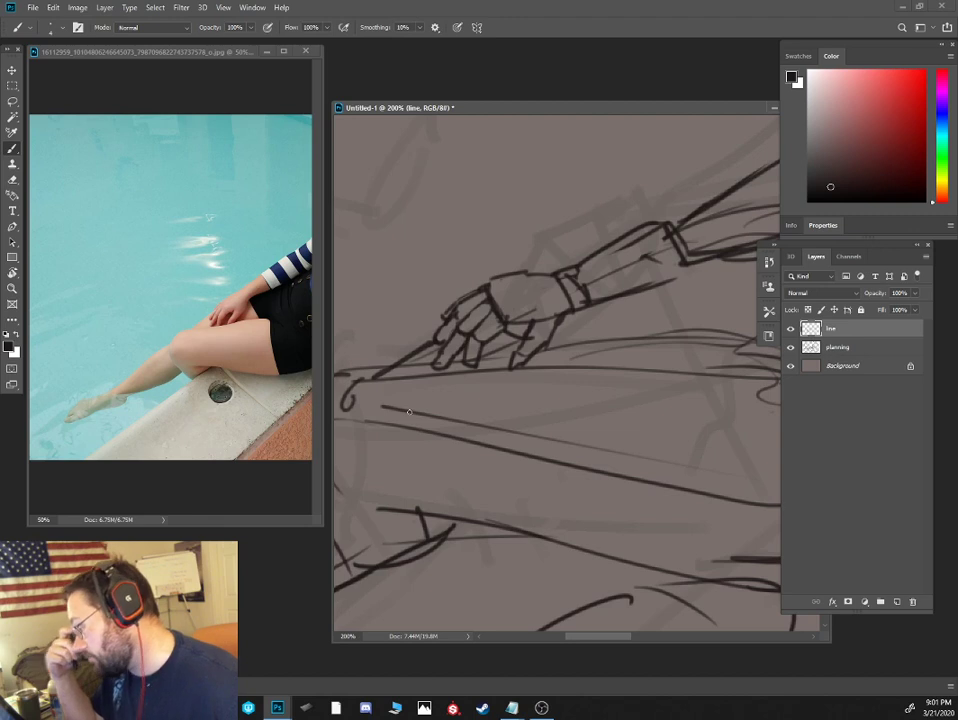
Clean up the line under the far hand's knuckles and erase the stray construction lines inside the forearm
key("e")
left_click_drag(517, 323, 528, 317)
key("b")
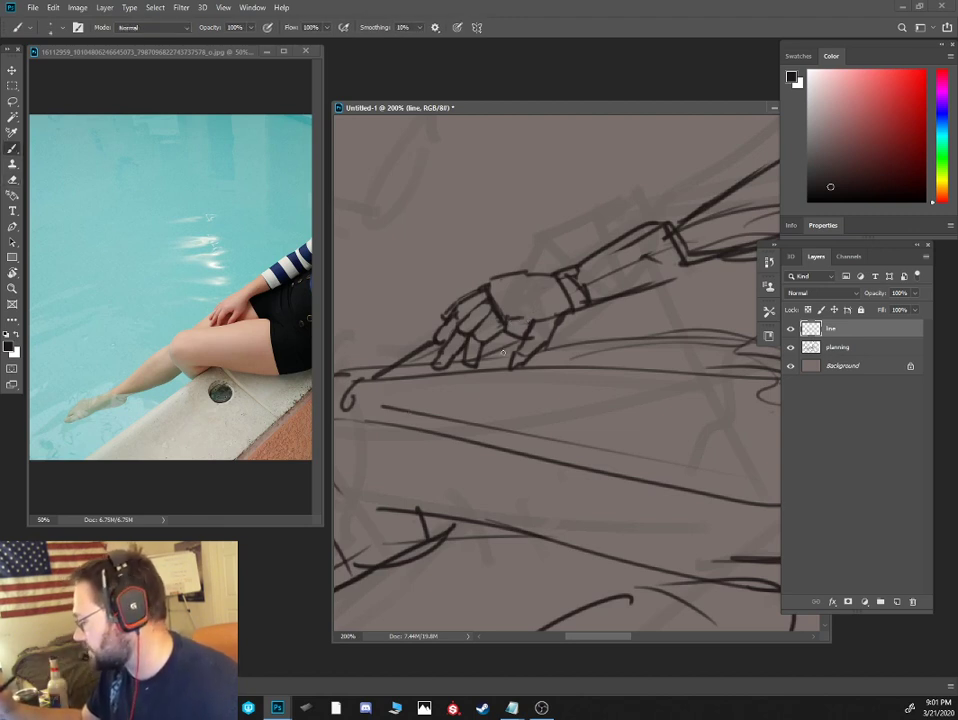
key("e")
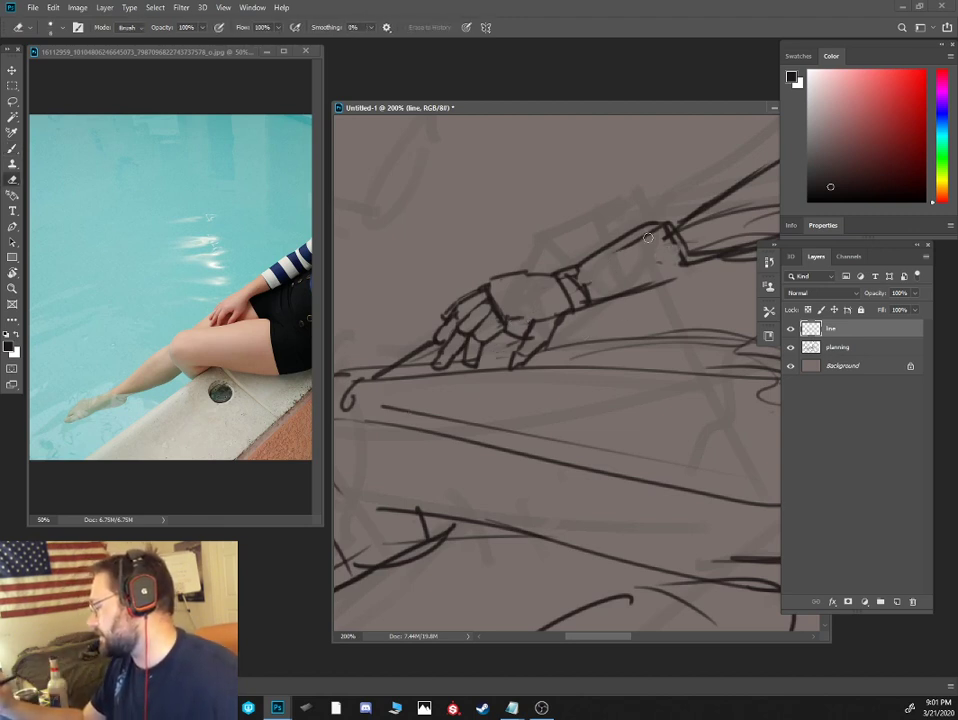
left_click_drag(648, 238, 617, 249)
left_click_drag(712, 177, 565, 254)
key("b")
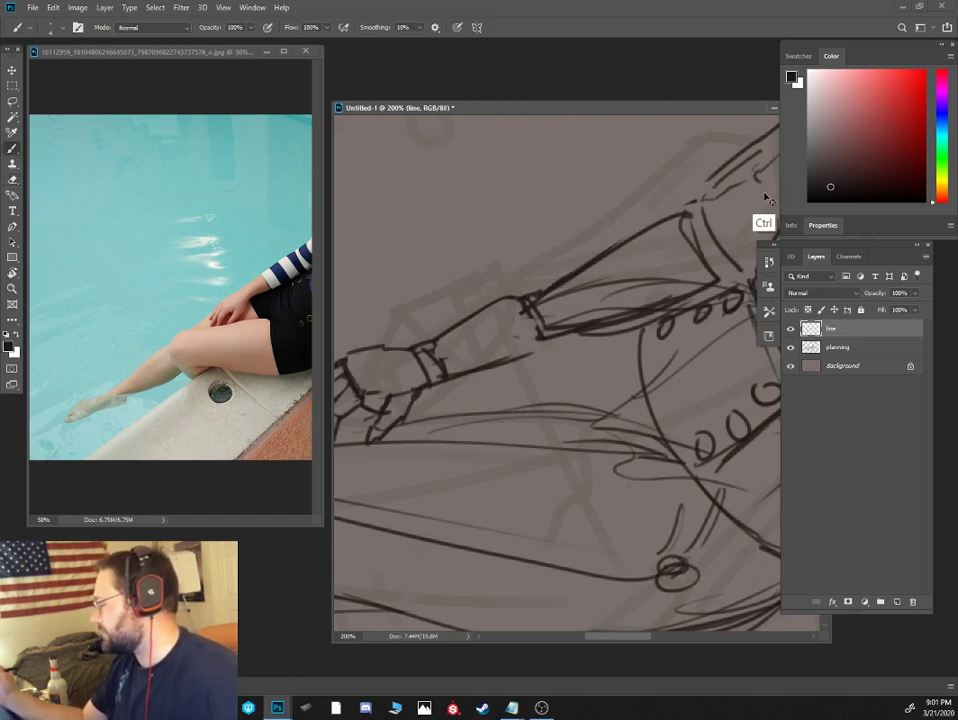
Erase the old elbow joint of the far arm and redraw it as one continuous form with a dark sleeve cuff
key("ctrl+minus")
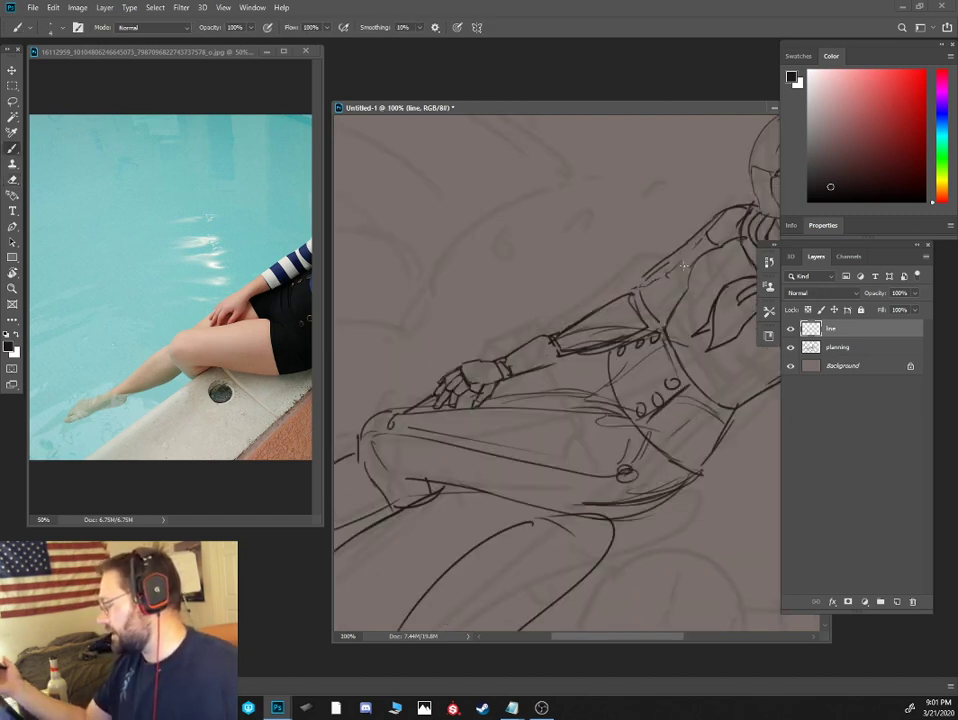
key("e")
mouse_move(680, 265)
left_mouse_down()
mouse_move(607, 321)
mouse_move(619, 405)
mouse_move(559, 448)
left_mouse_up()
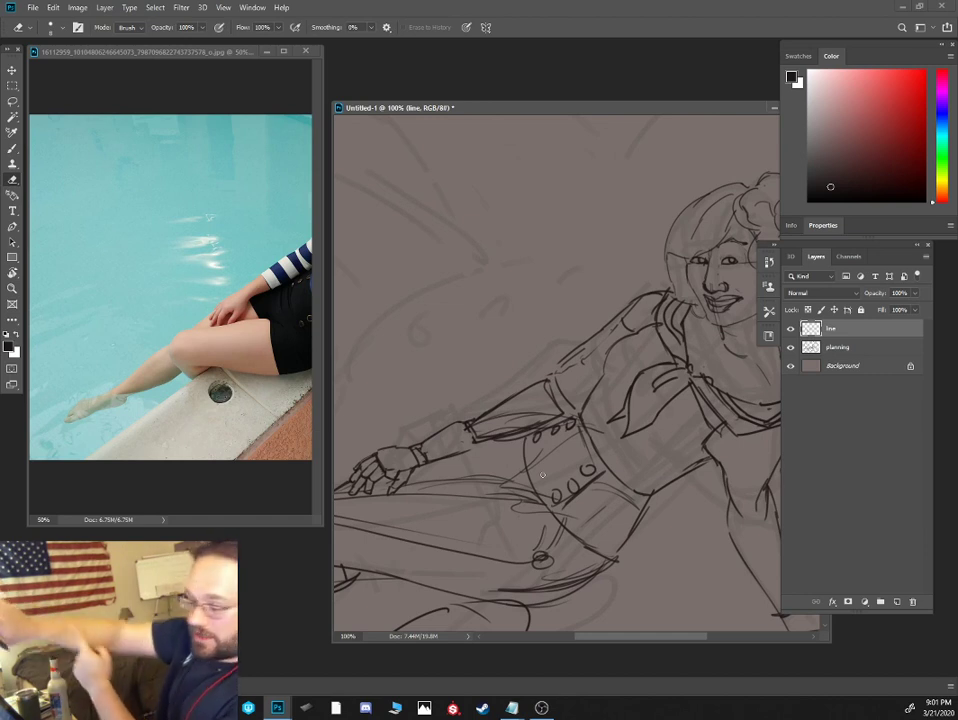
left_click_drag(481, 436, 537, 394)
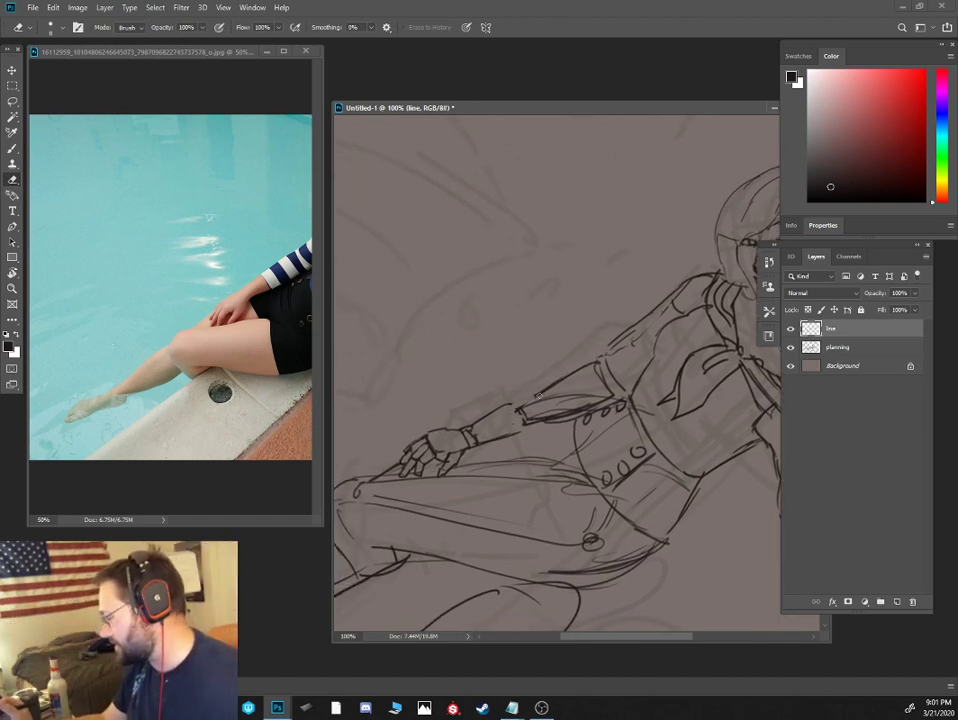
key("b")
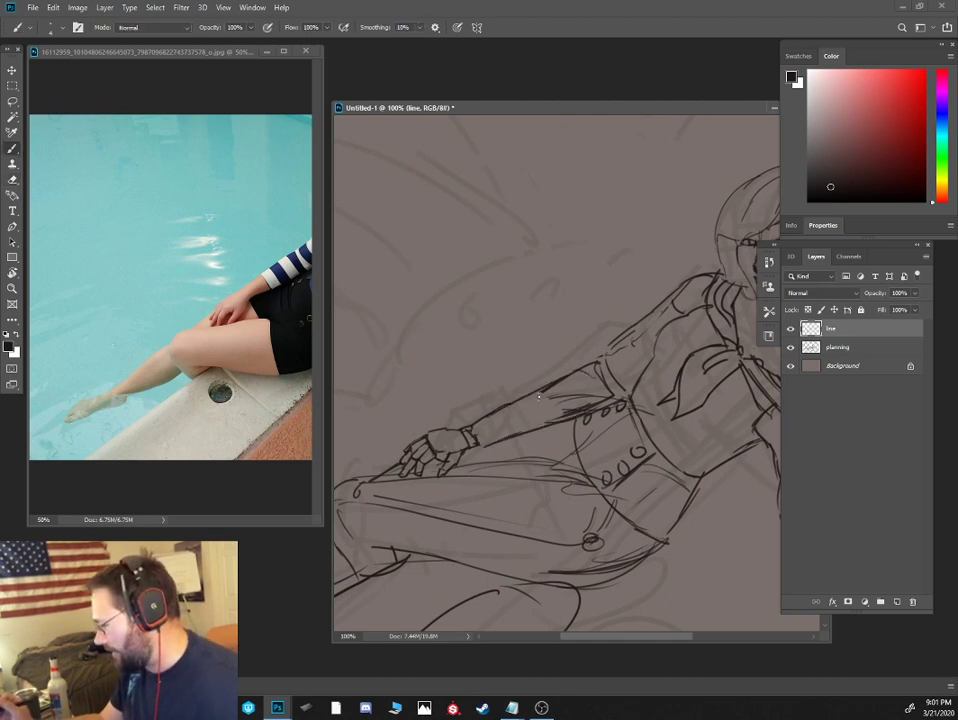
mouse_move(530, 399)
left_mouse_down()
mouse_move(545, 429)
mouse_move(551, 391)
left_mouse_up()
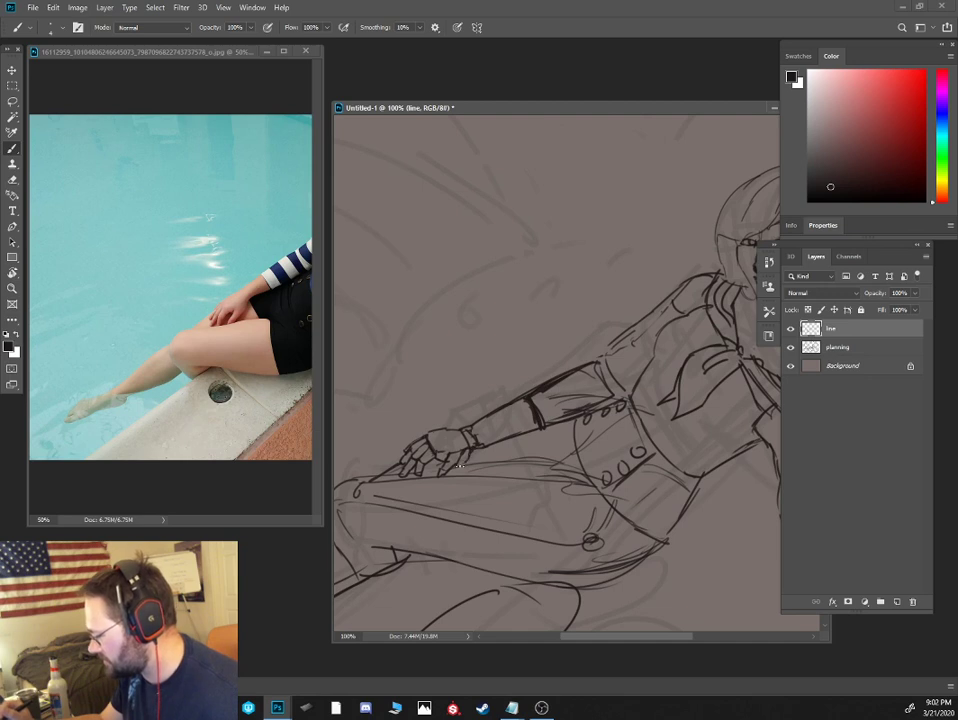
Rework the wrist and thumb area of the far hand and tidy the sleeve lines around the dark cuff
key("e")
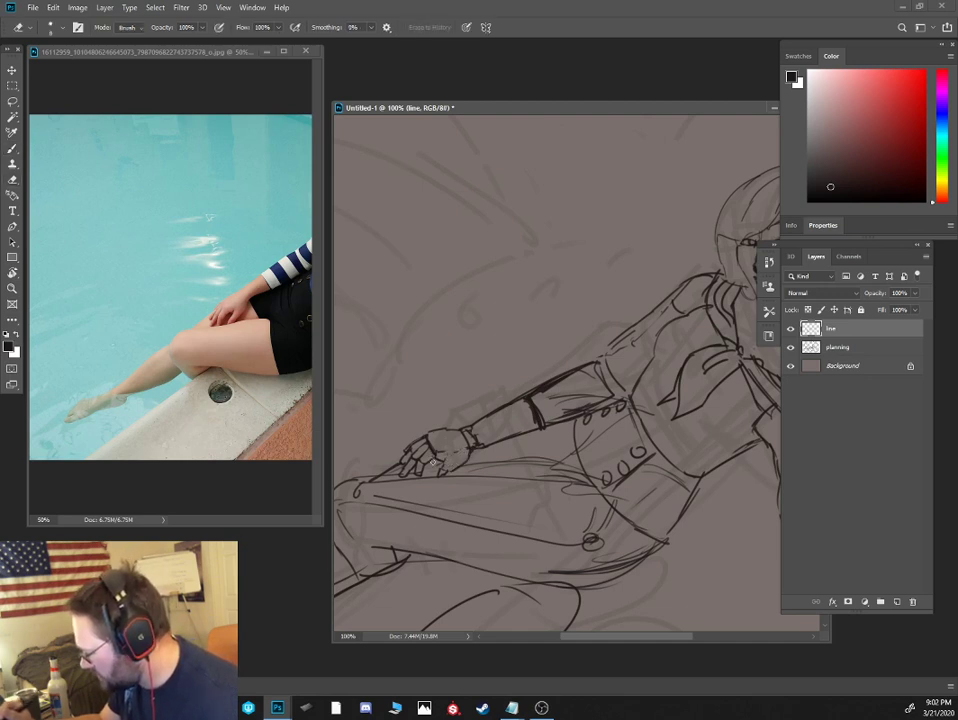
key("b")
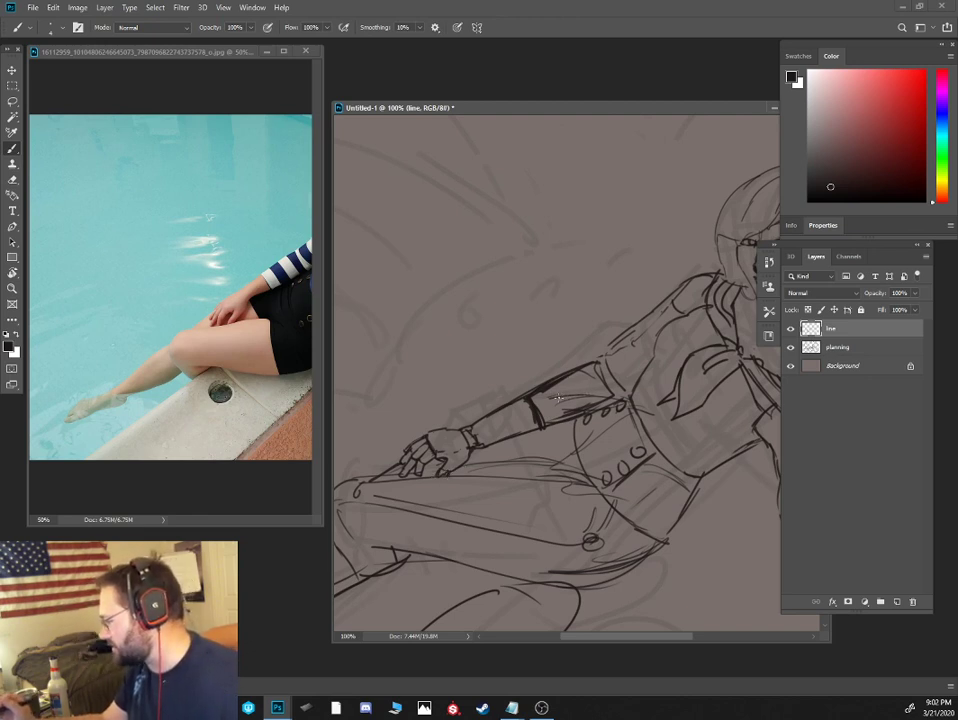
key("e")
key("b")
key("e")
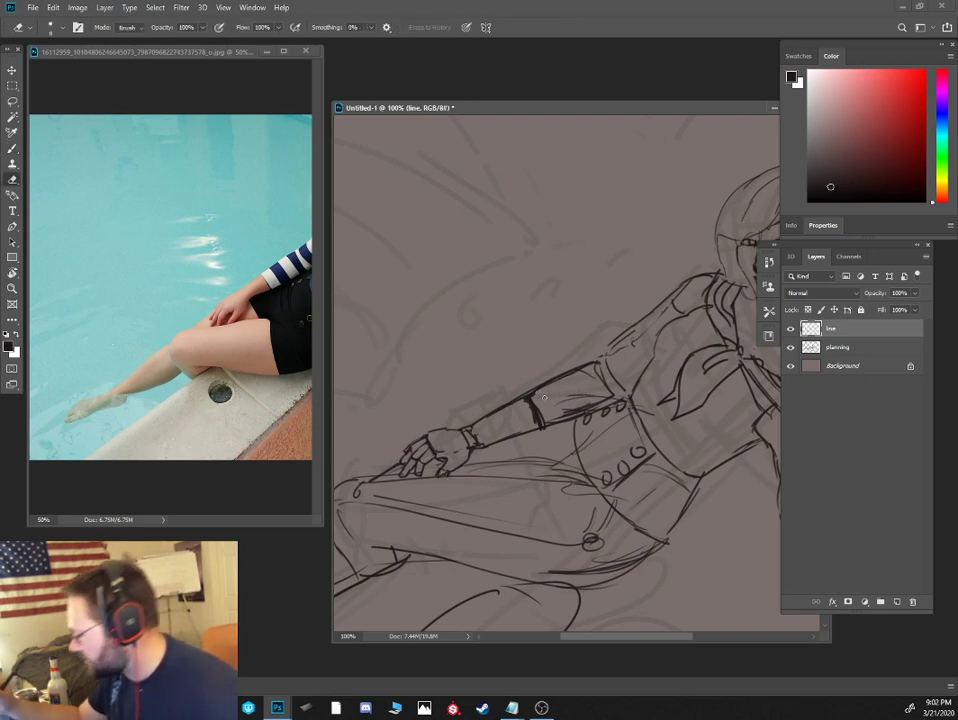
Draw the leg hems of the shorts across the far and near thighs, and clean up the upper thigh line
key("b")
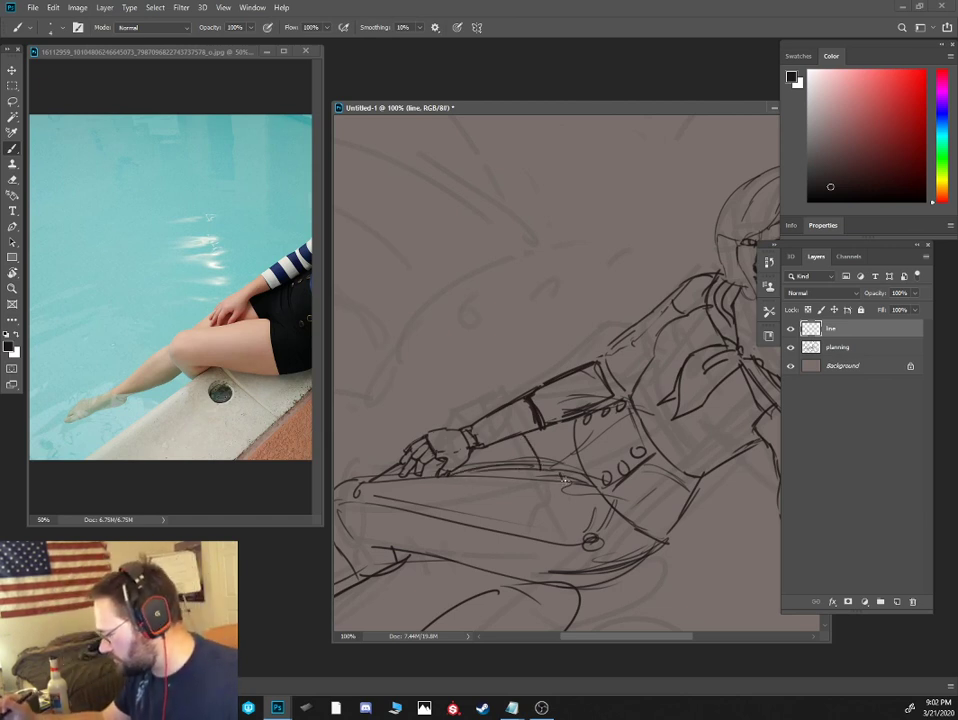
left_click_drag(565, 485, 559, 577)
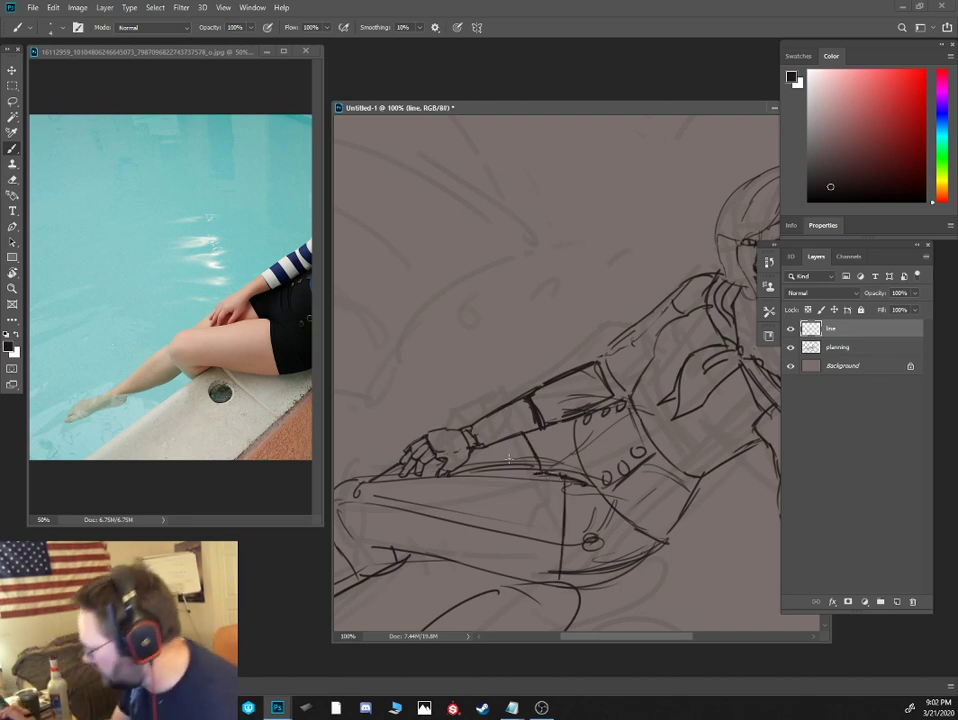
key("e")
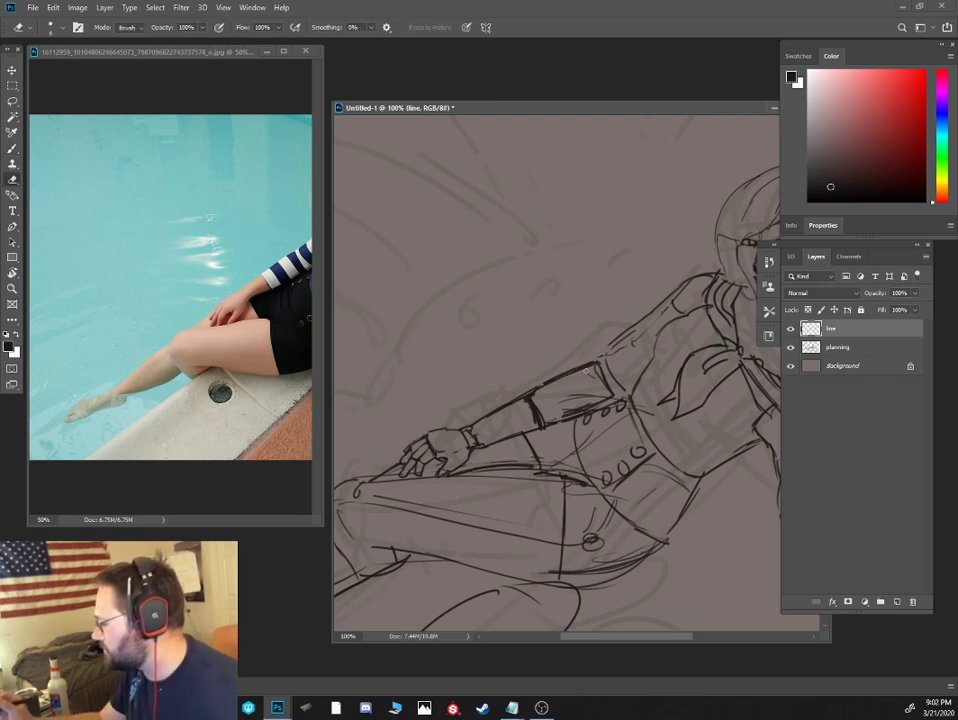
key("b")
Bring the whole woman in the reference photo into view at 33.3% beside the drawing, and return to the drawing's upper body
left_click_drag(607, 366, 498, 418)
left_click(216, 50)
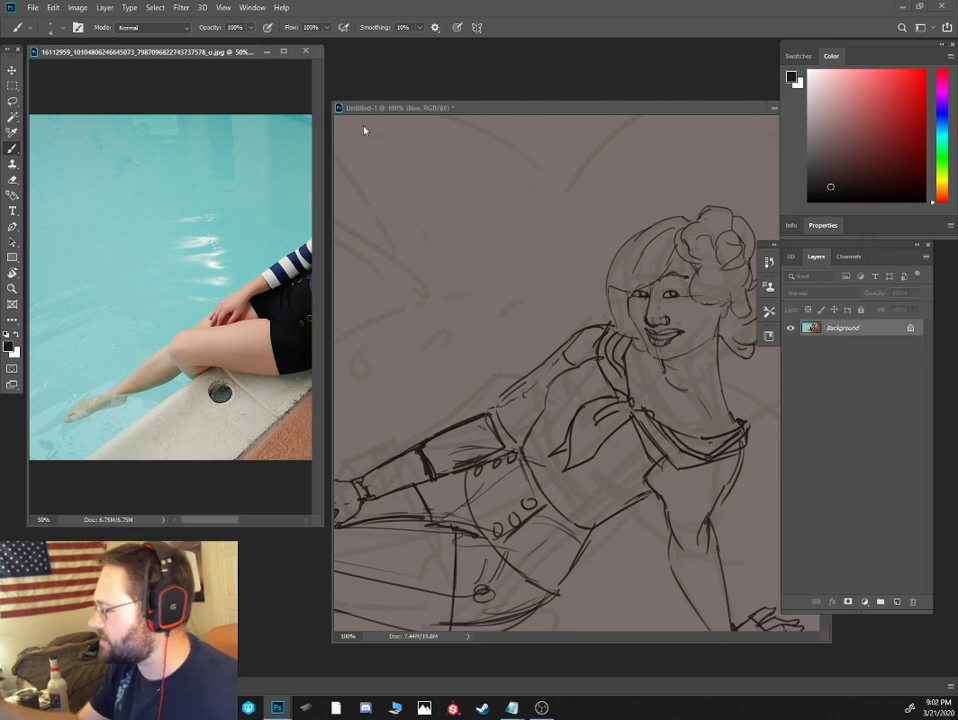
left_click_drag(322, 160, 601, 164)
key("ctrl+minus")
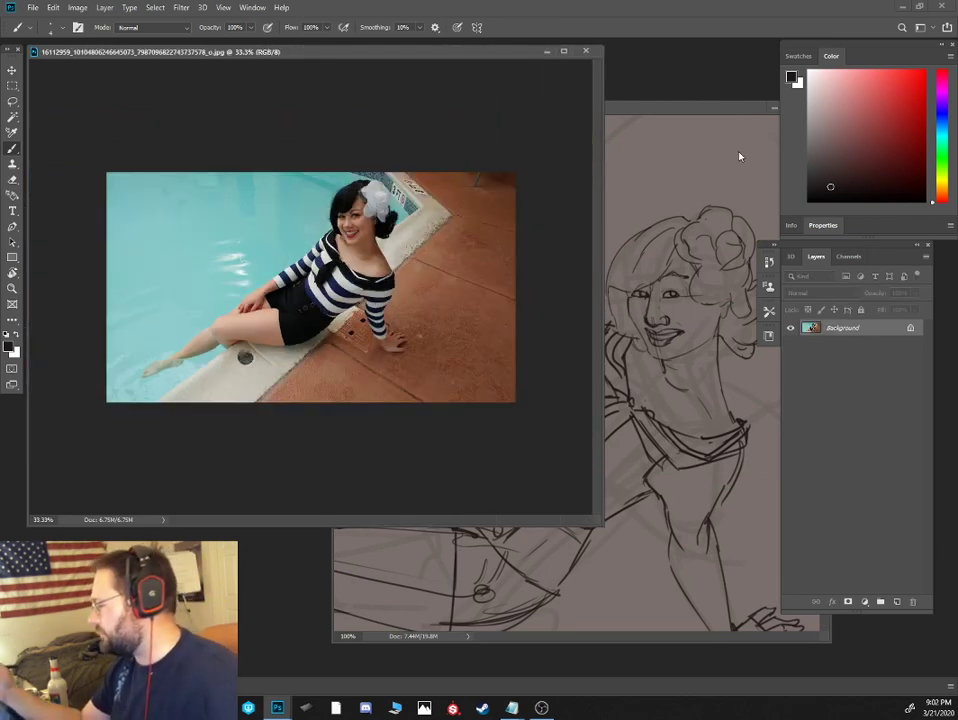
mouse_move(602, 89)
left_mouse_down()
mouse_move(372, 89)
mouse_move(380, 89)
left_mouse_up()
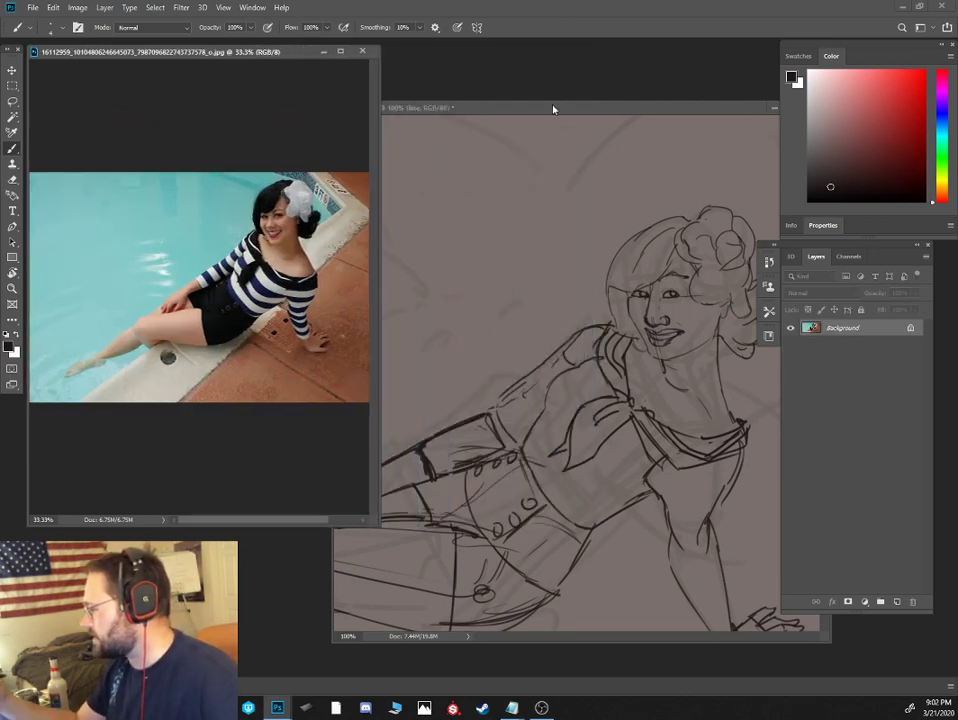
left_click(552, 107)
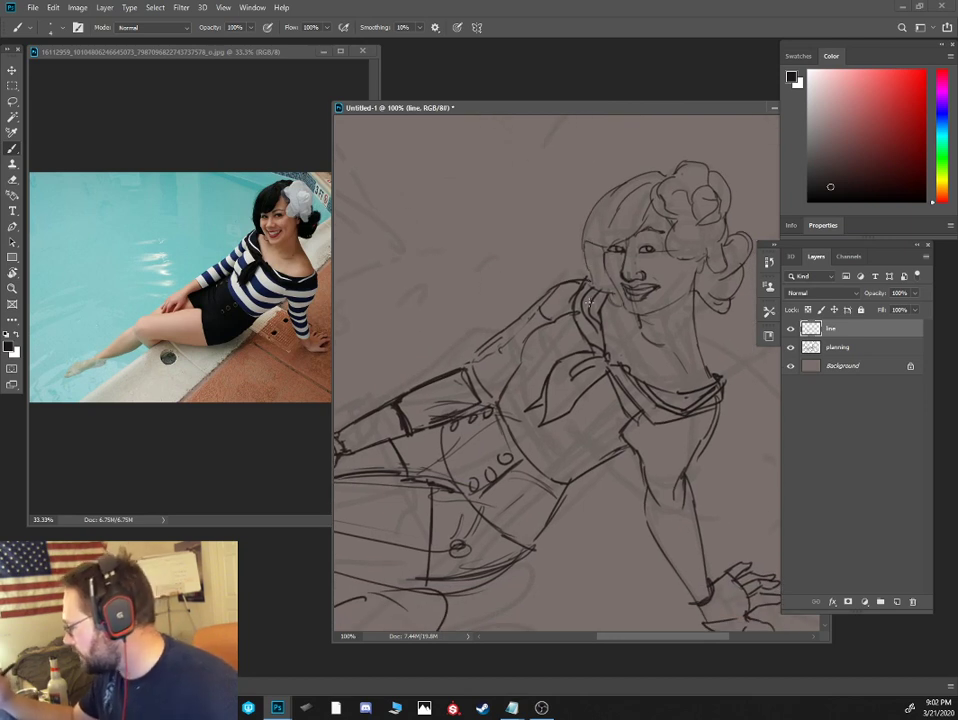
Draw curved stripes across the torso, upper sleeve and chest of the woman's top
key("e")
key("b")
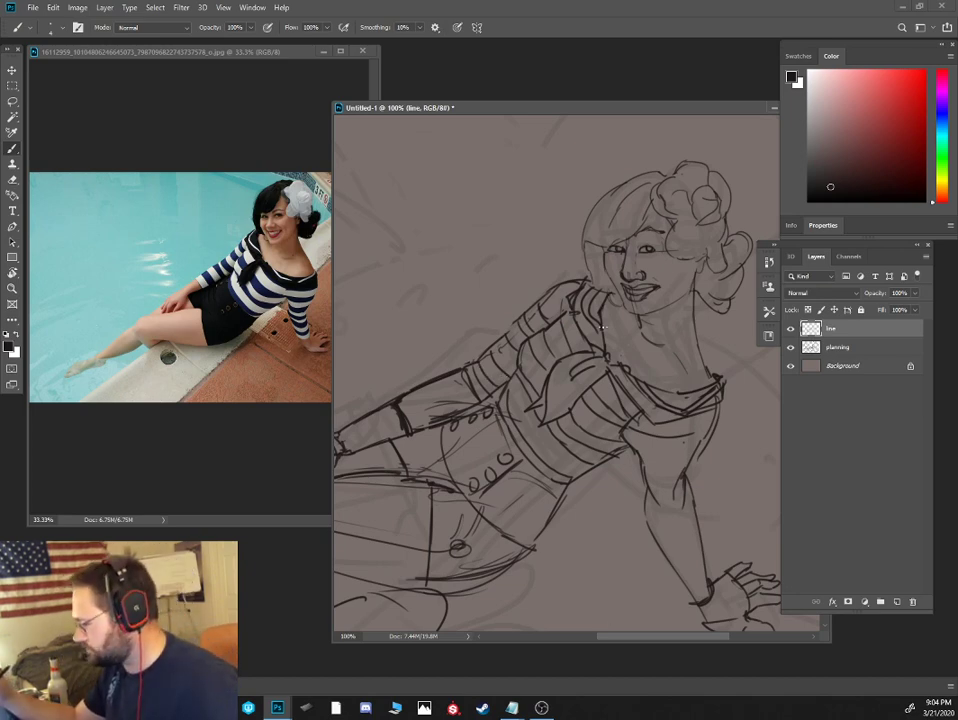
left_click_drag(673, 316, 629, 366)
key("ctrl+minus")
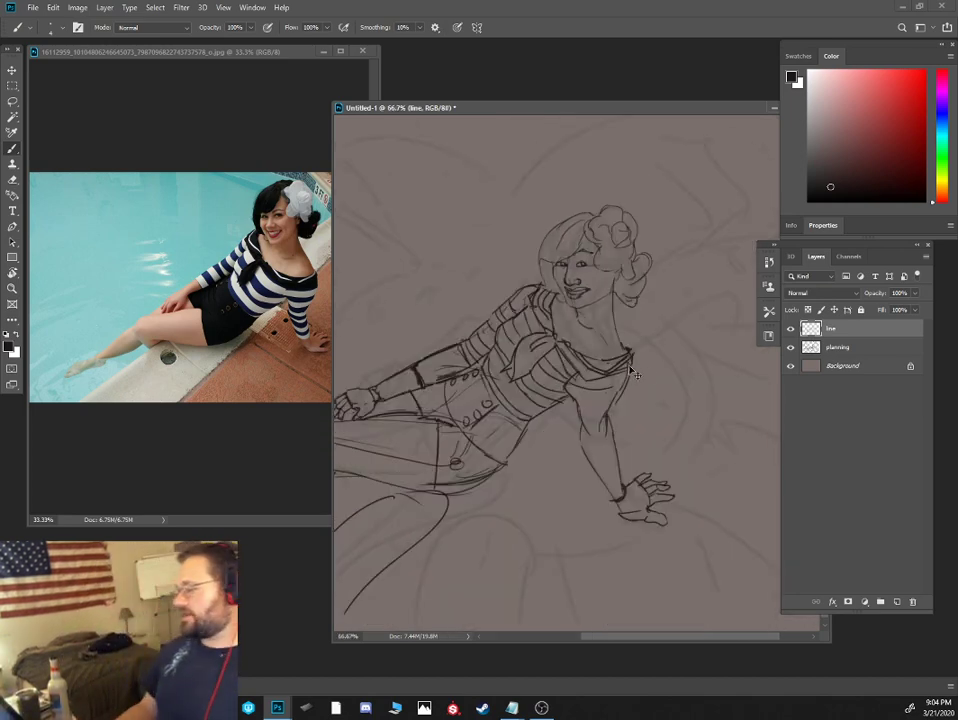
Bring the drawing's face into view at 300% beside the reference photo's face at 200%, and return to the drawing
key("ctrl+plus")
key("ctrl+plus")
key("ctrl+plus")
left_click_drag(564, 264, 556, 593)
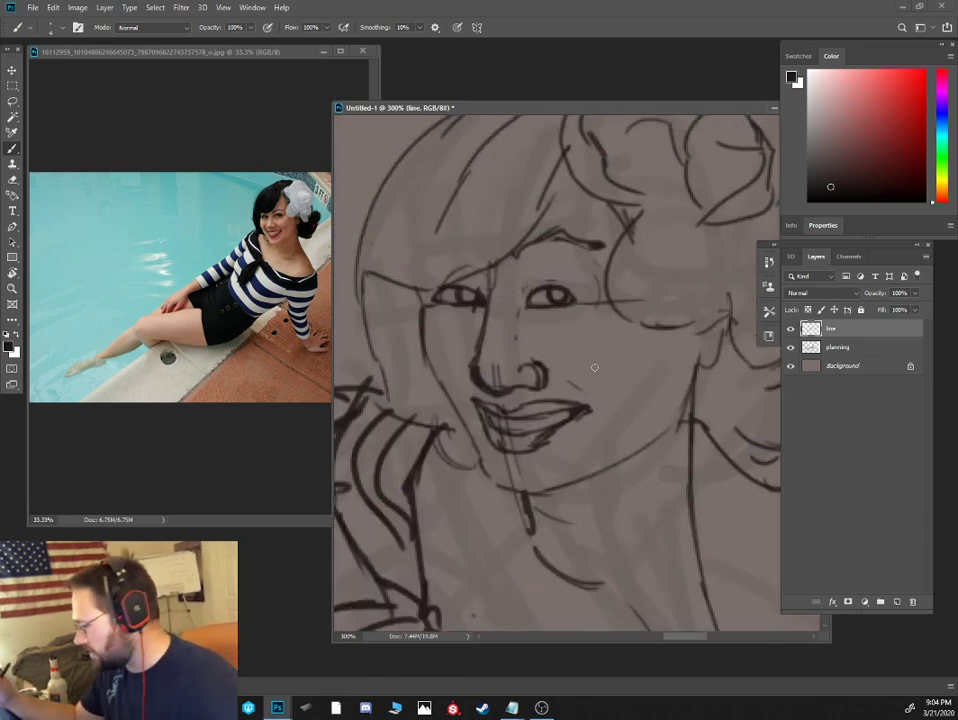
left_click(267, 81)
key("ctrl+plus")
key("ctrl+plus")
key("ctrl+plus")
left_click_drag(314, 225, 117, 363)
key("ctrl+plus")
left_click_drag(259, 226, 169, 351)
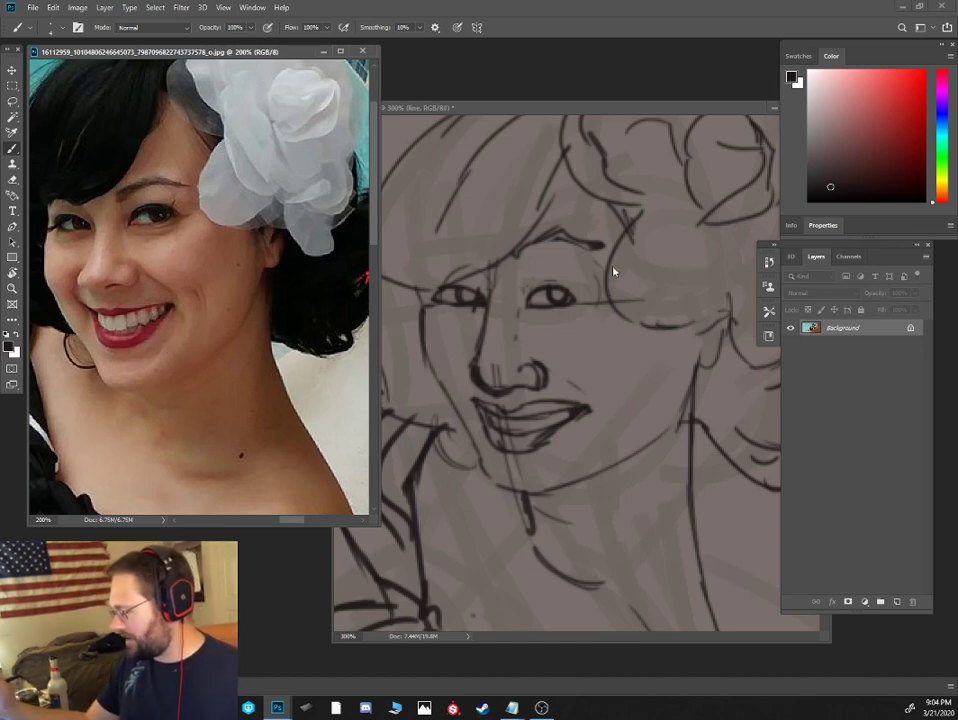
left_click(557, 290)
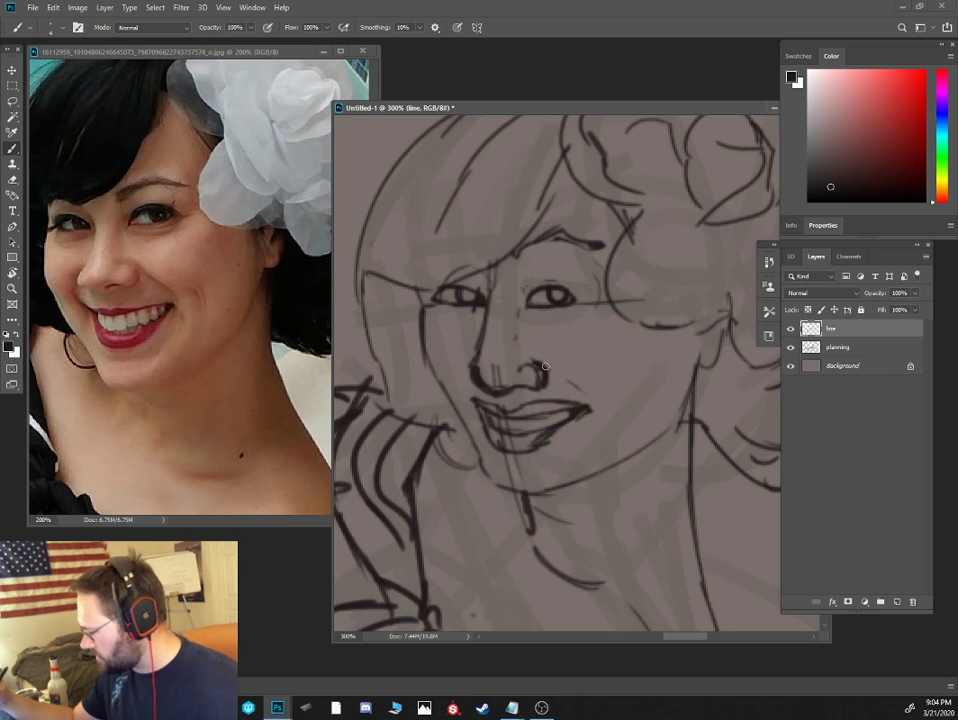
Select the eye nearest the flower and move it about 0.1 in away from the nose
key("l")
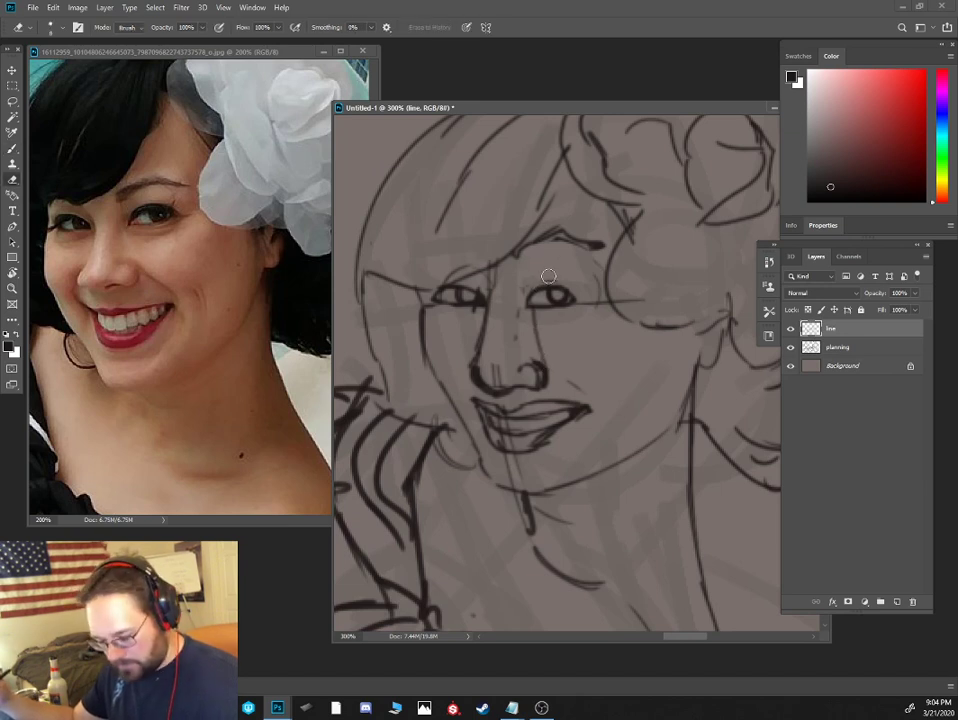
left_click_drag(545, 276, 540, 306)
key("v")
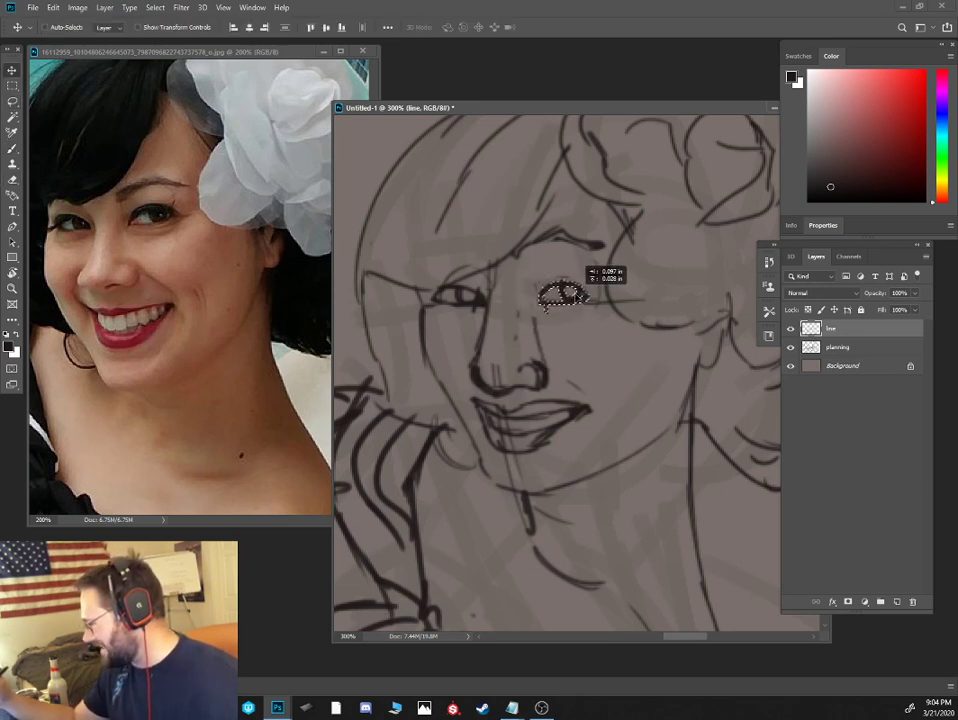
key("ctrl+d")
Darken both irises, the far eyebrow and the far face contour, and thicken the lips around the smile
key("b")
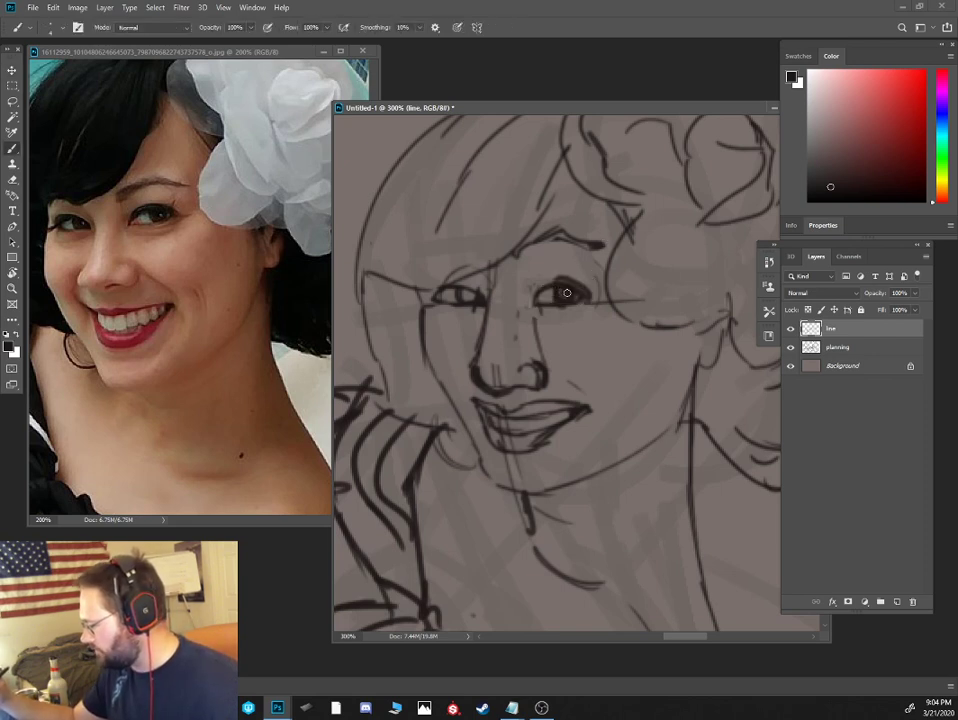
mouse_move(476, 292)
left_mouse_down()
mouse_move(453, 286)
mouse_move(473, 292)
left_mouse_up()
mouse_move(513, 240)
left_mouse_down()
mouse_move(467, 273)
mouse_move(442, 264)
mouse_move(412, 283)
mouse_move(456, 264)
mouse_move(425, 308)
mouse_move(431, 362)
mouse_move(501, 490)
left_mouse_up()
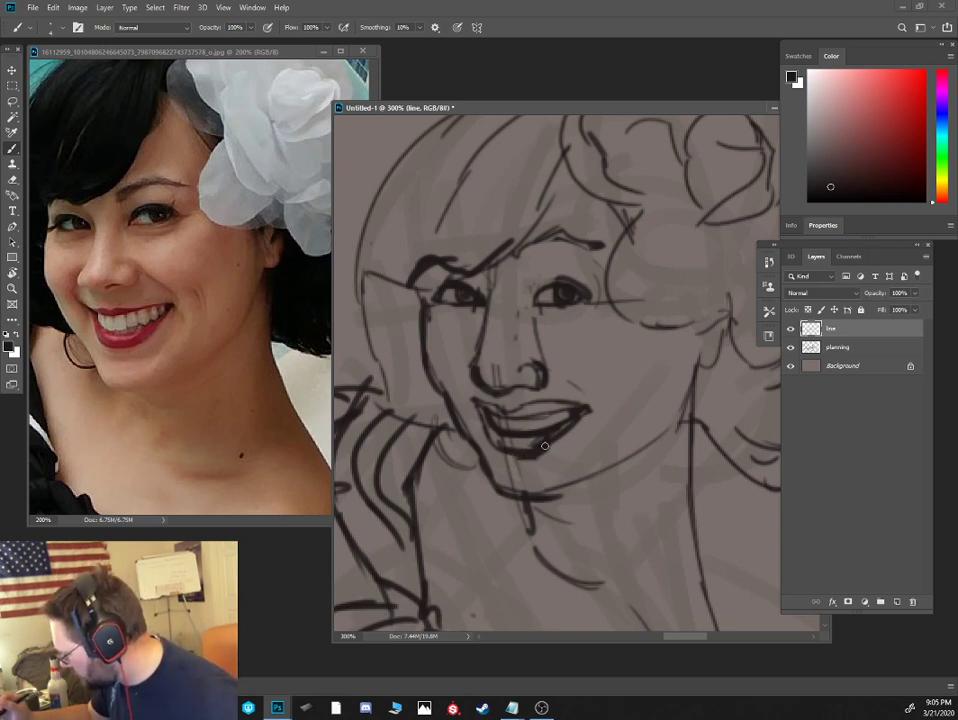
key("e")
key("b")
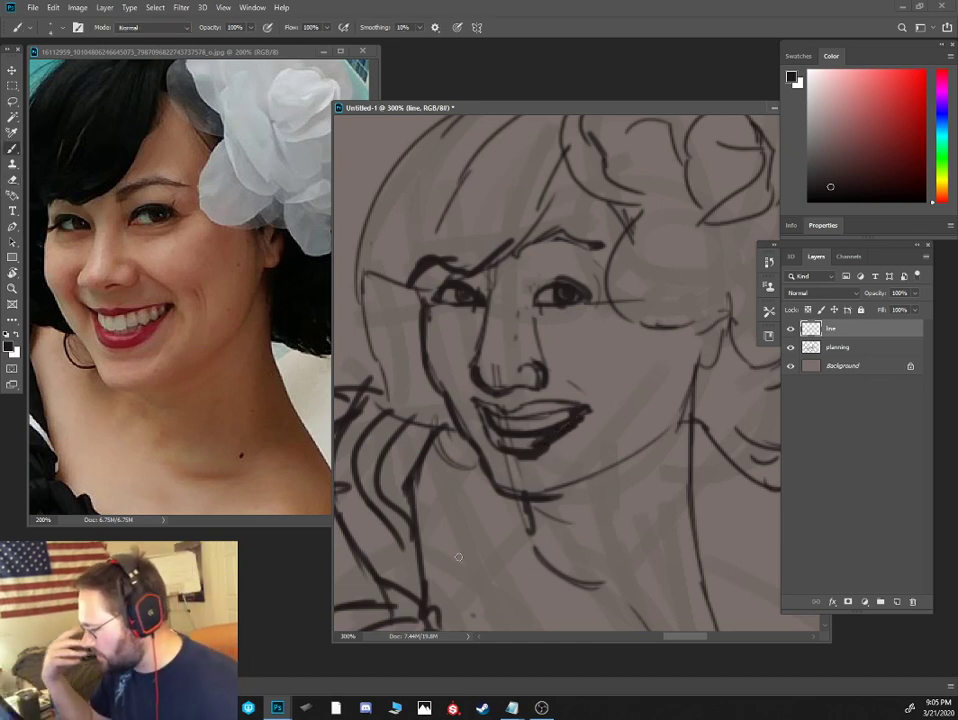
Erase the old nose lines and redraw the bridge, tip and nostril, with a crease running toward the mouth corner
key("e")
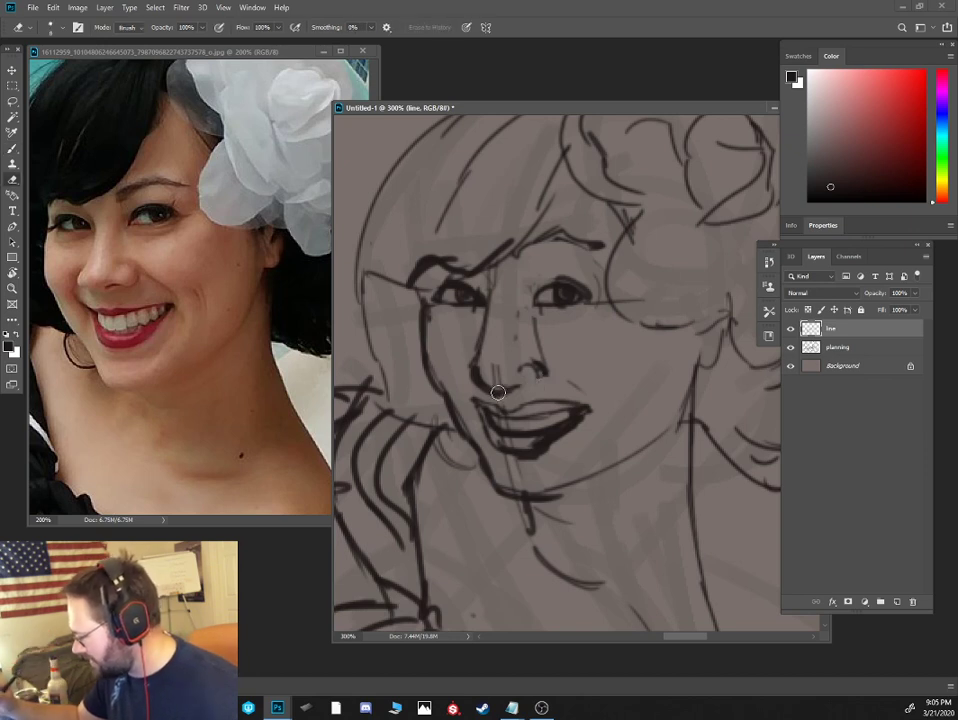
mouse_move(498, 393)
left_mouse_down()
mouse_move(475, 373)
mouse_move(483, 336)
left_mouse_up()
key("b")
key("e")
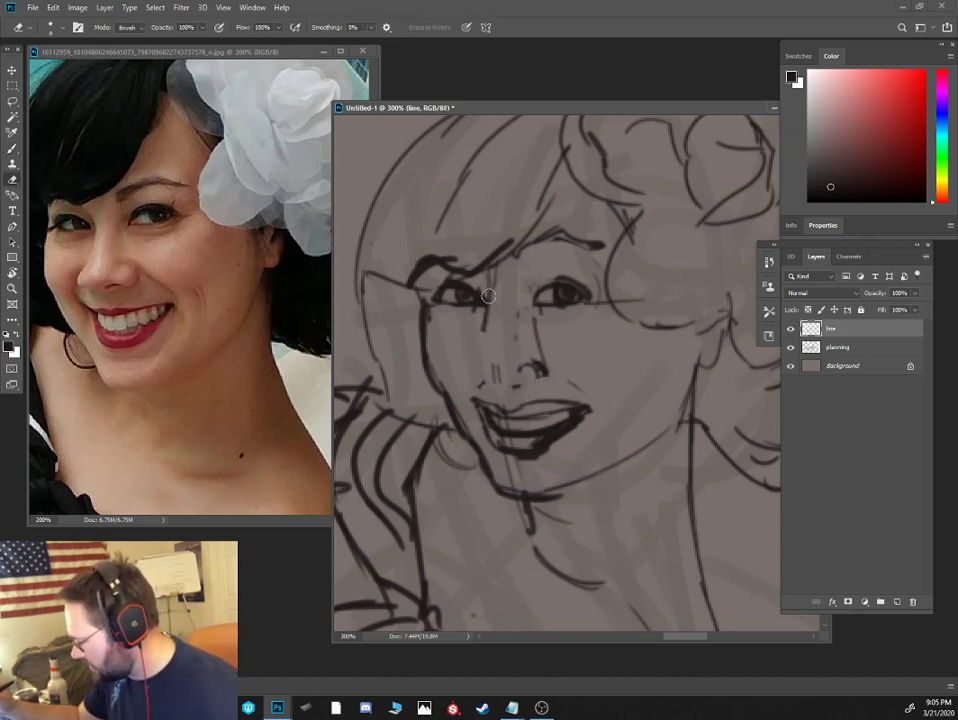
key("b")
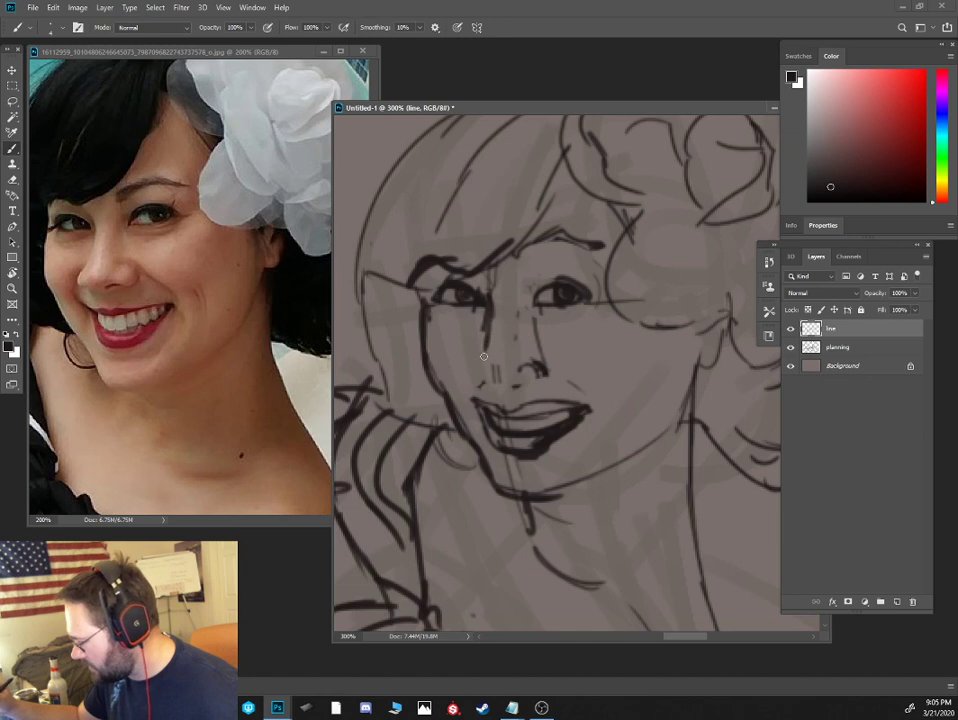
mouse_move(477, 371)
left_mouse_down()
mouse_move(505, 382)
mouse_move(547, 372)
left_mouse_up()
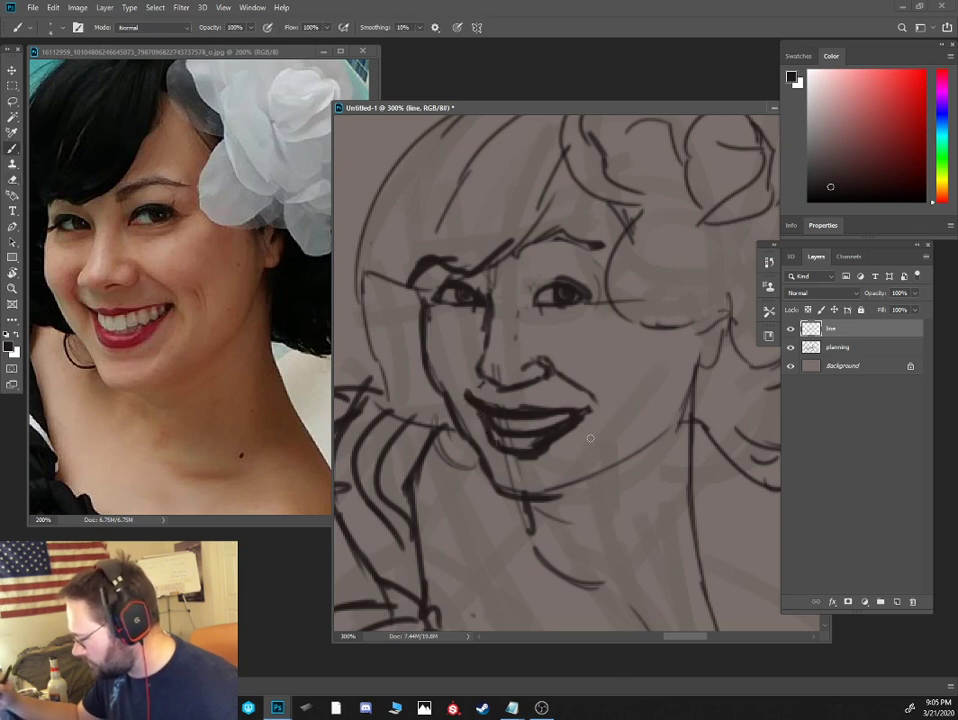
Draw the cheek mark, smile creases and a firmer jawline, and darken the flower's lower edge over the cheek
left_click_drag(660, 377, 629, 368)
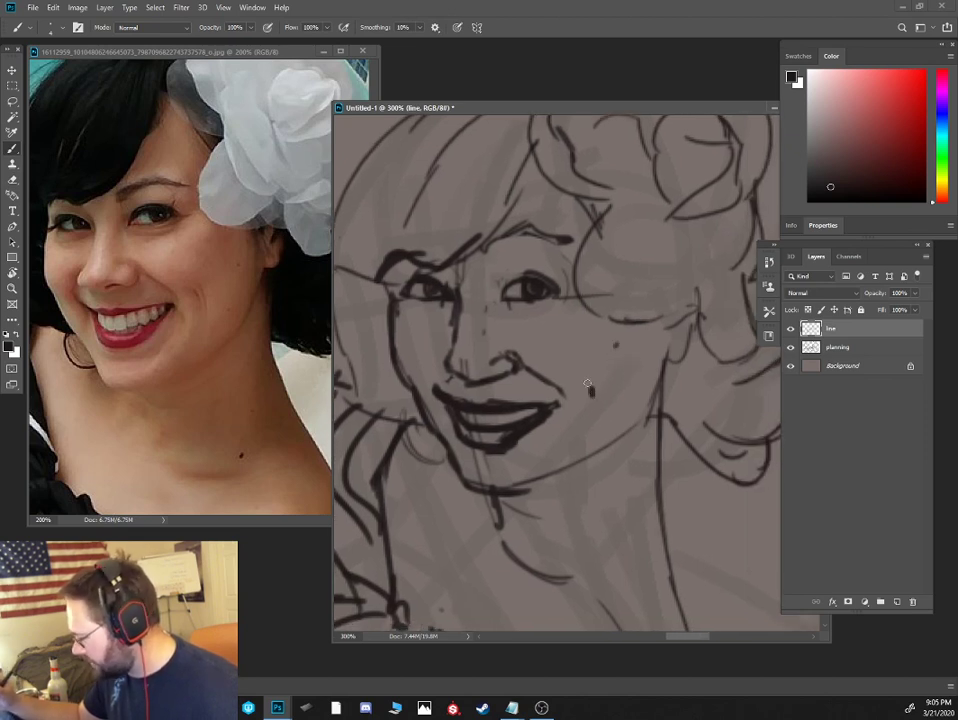
mouse_move(588, 383)
left_mouse_down()
mouse_move(592, 400)
mouse_move(598, 392)
mouse_move(570, 418)
mouse_move(559, 410)
left_mouse_up()
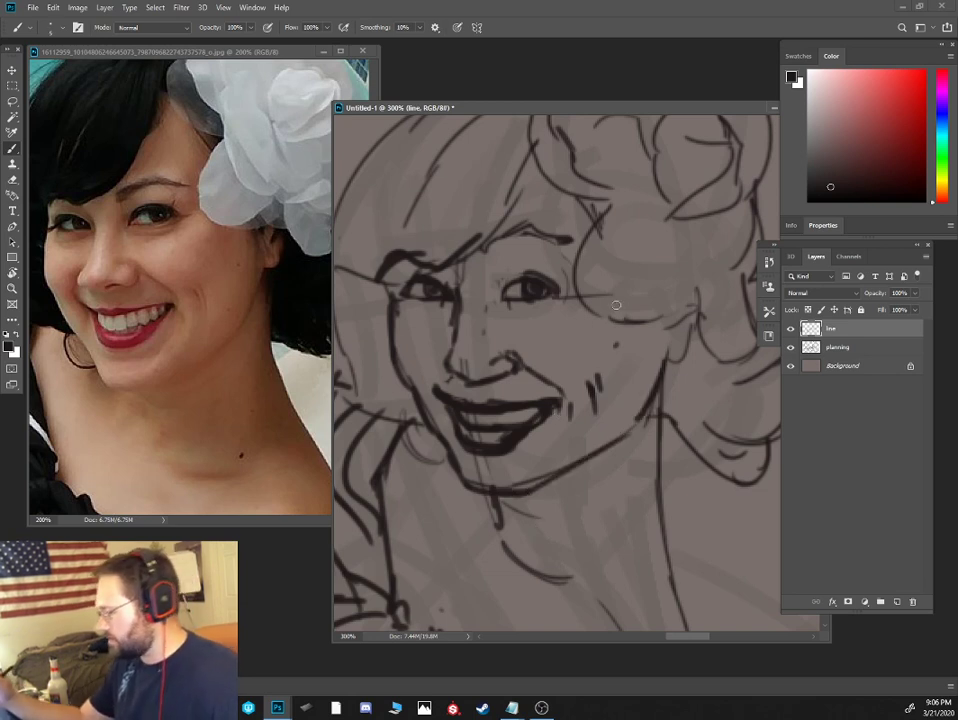
left_click_drag(586, 293, 658, 318)
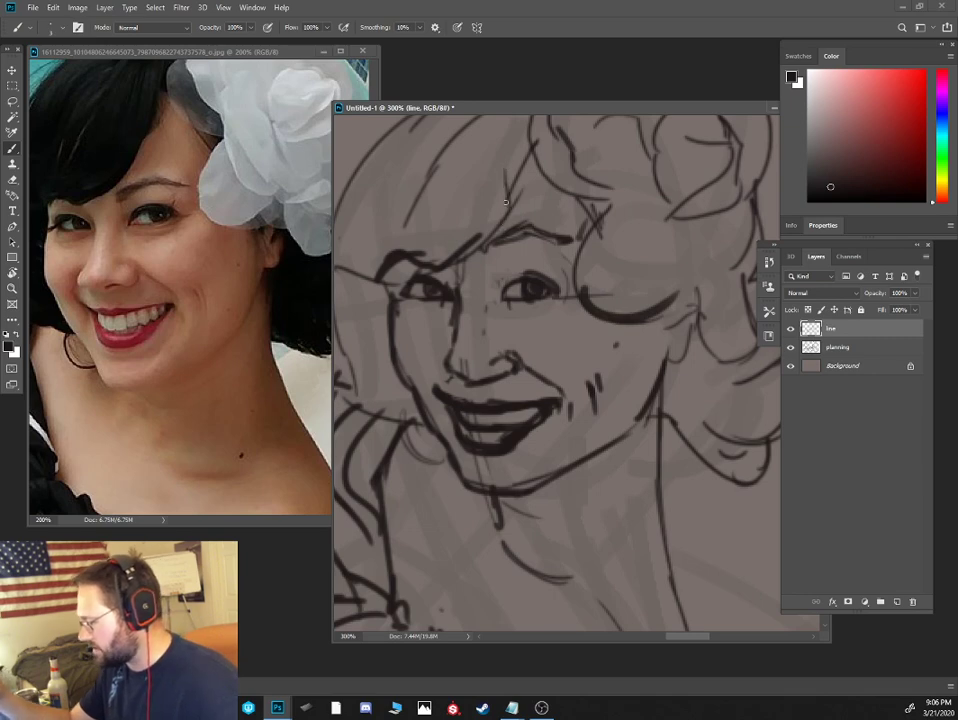
Place the drawing's window over the reference photo with the full picture in view, and flip the canvas horizontally
key("ctrl+minus")
key("ctrl+minus")
key("ctrl+minus")
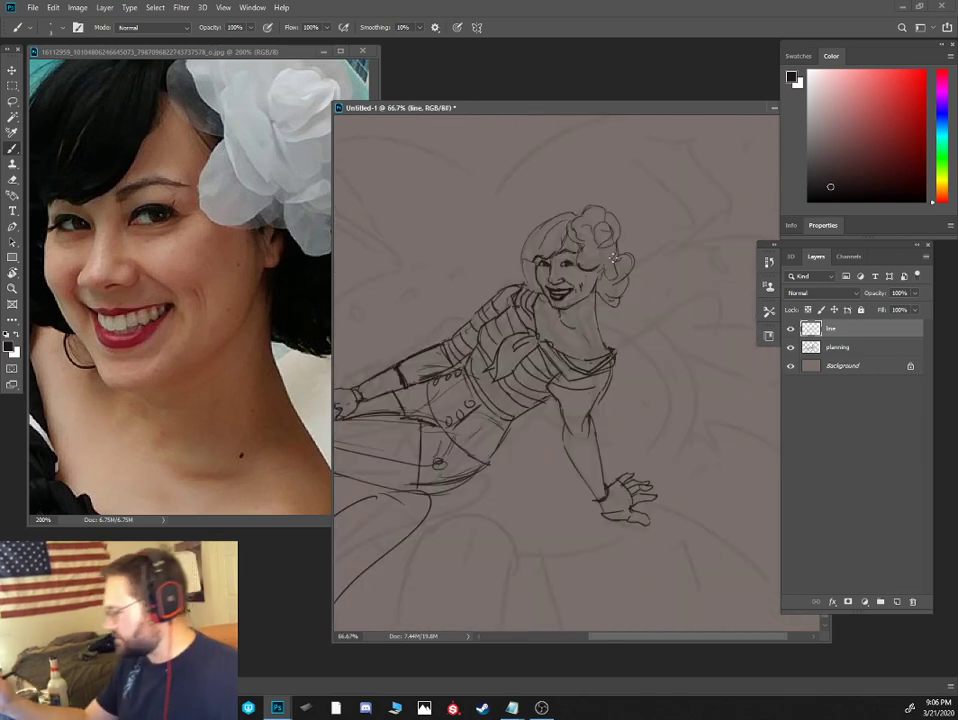
key("ctrl+minus")
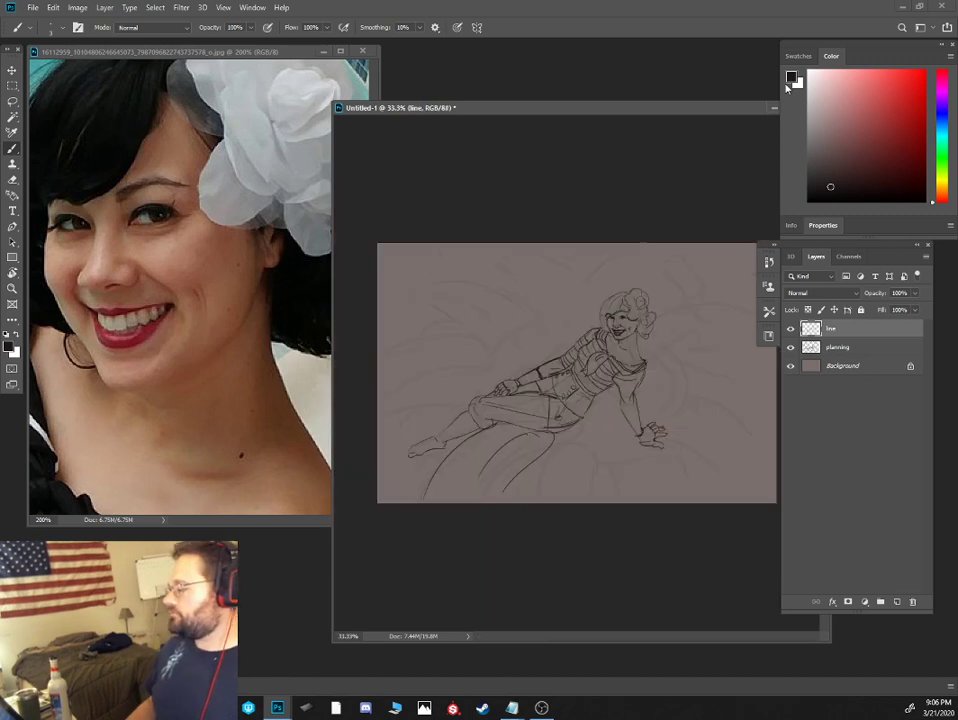
key("ctrl+plus")
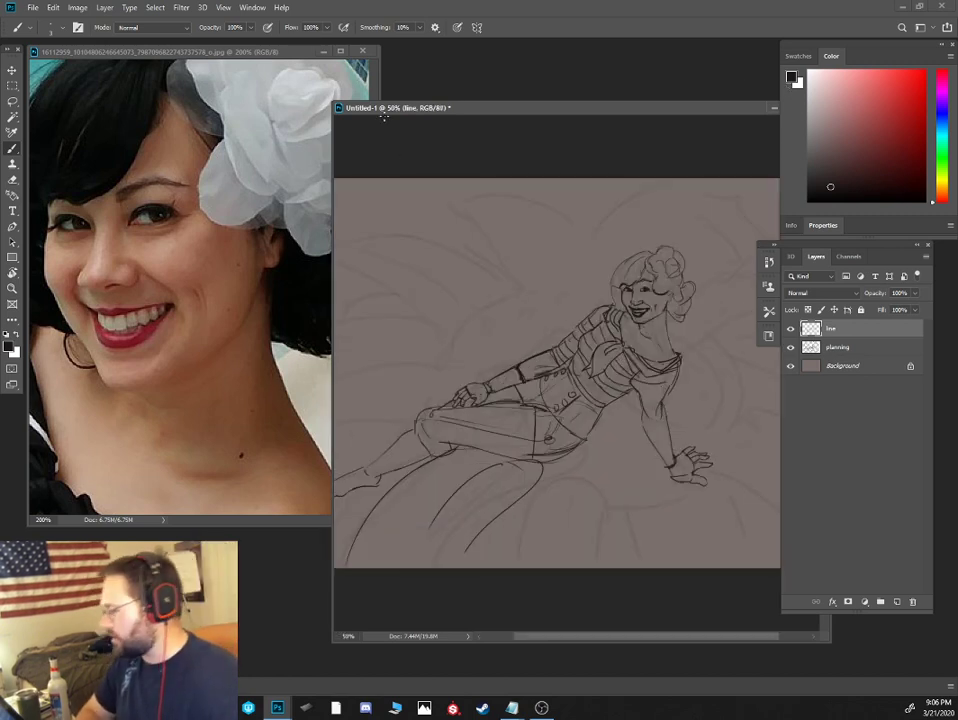
double_click(330, 101)
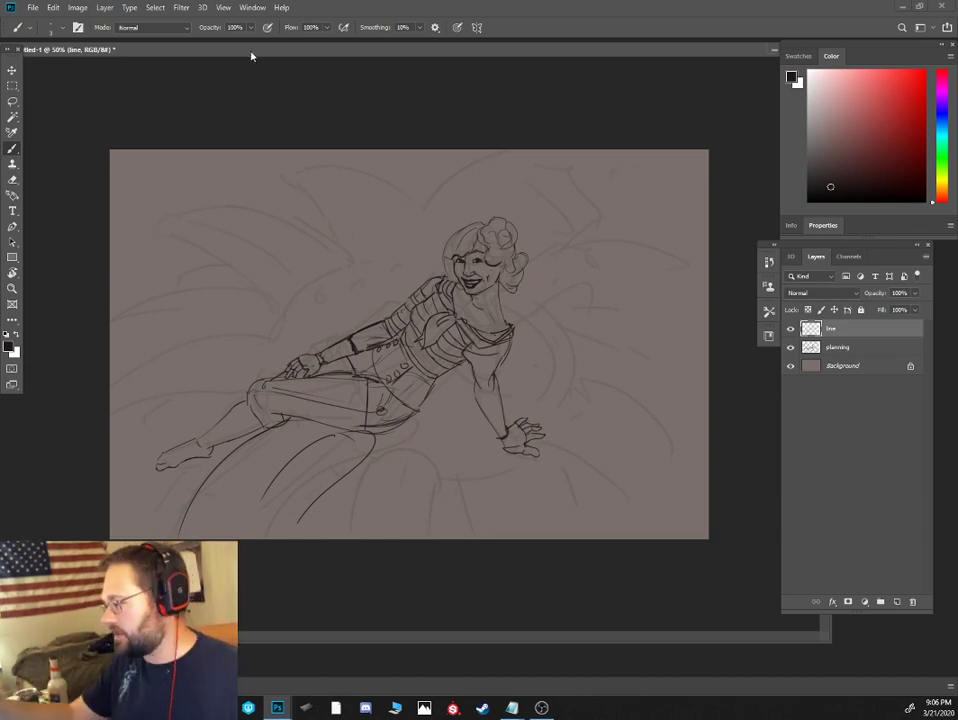
left_click(77, 8)
mouse_move(86, 40)
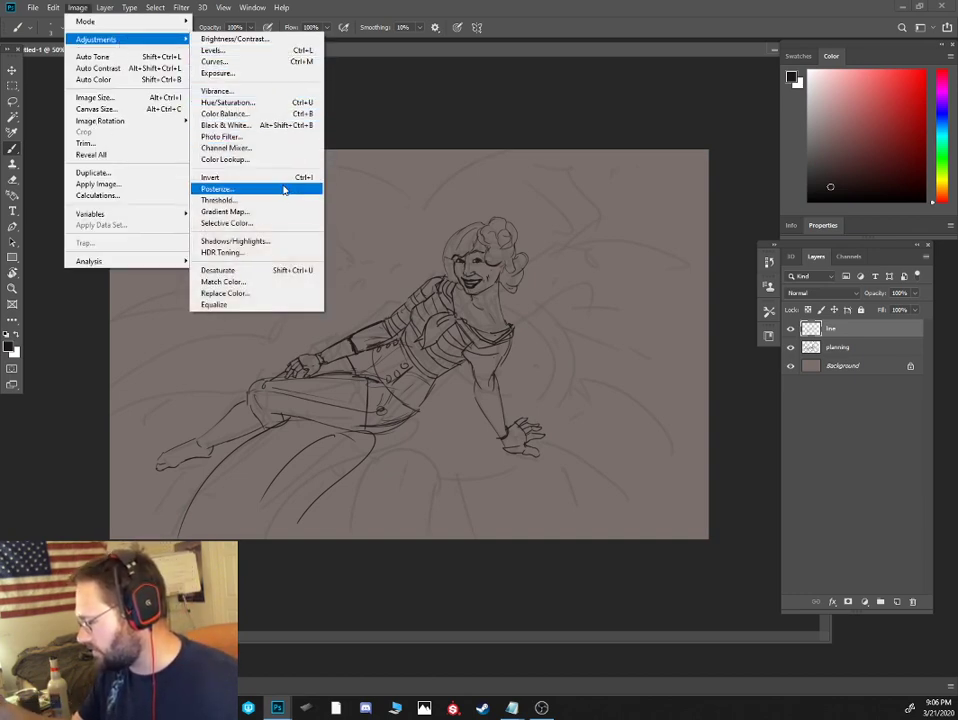
mouse_move(150, 121)
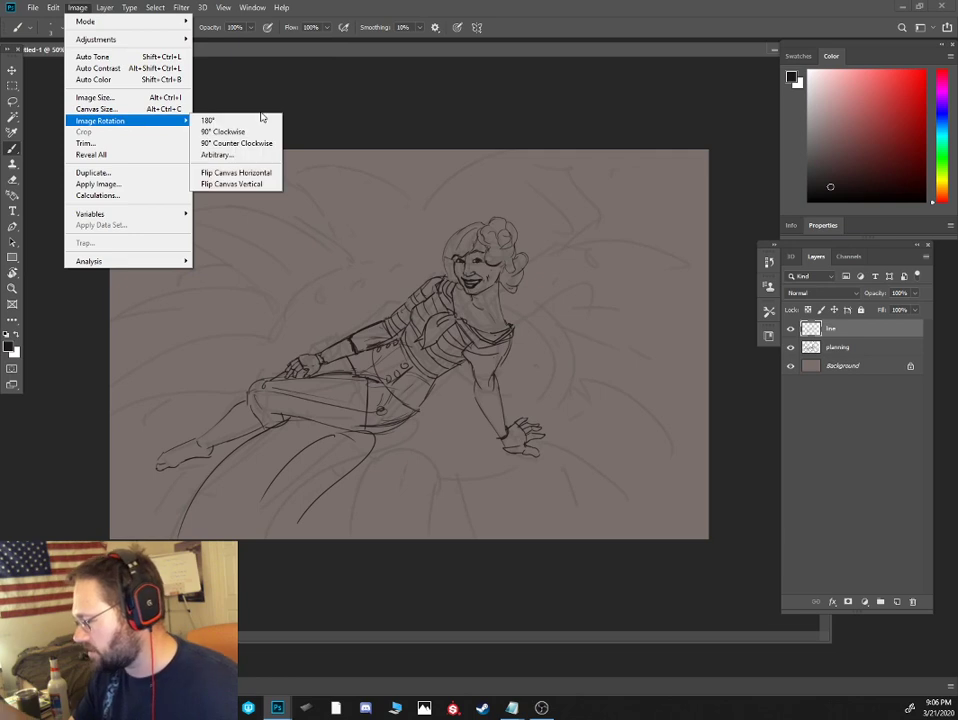
left_click(259, 174)
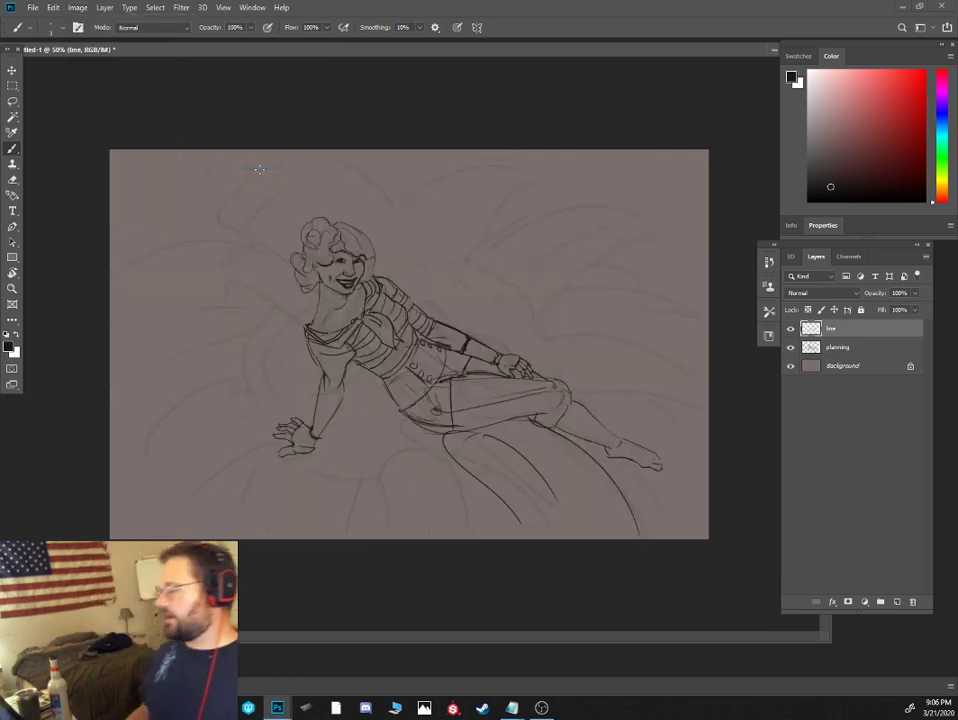
Add contour lines to the neck, collarbone and supporting arm, from the upper arm muscles down the forearm to the wrist
key("ctrl+plus")
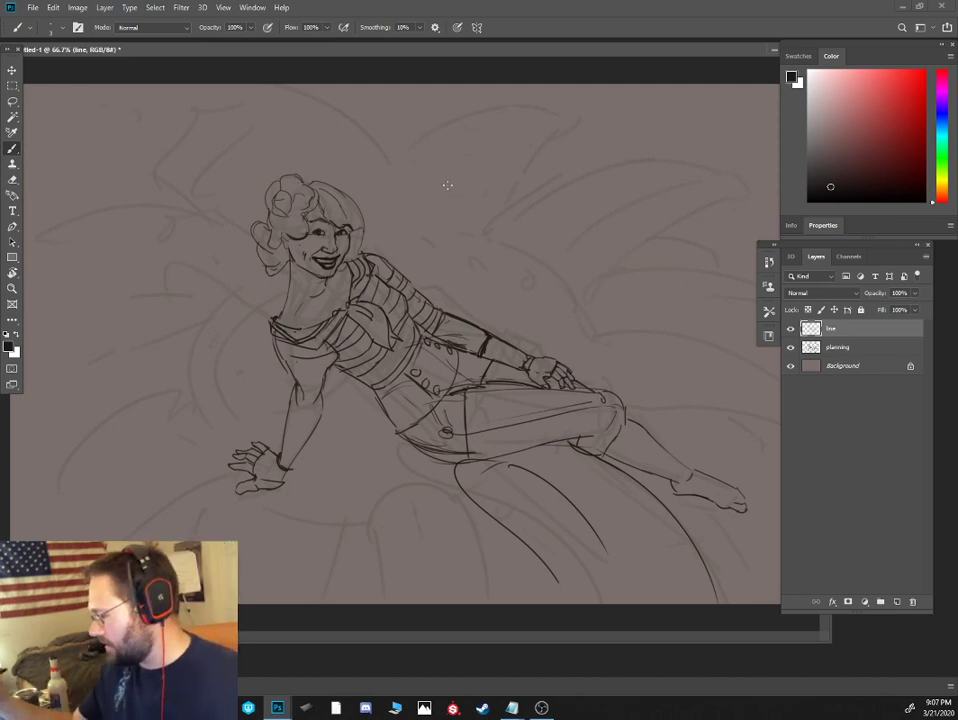
key("ctrl+plus")
left_click_drag(276, 349, 352, 320)
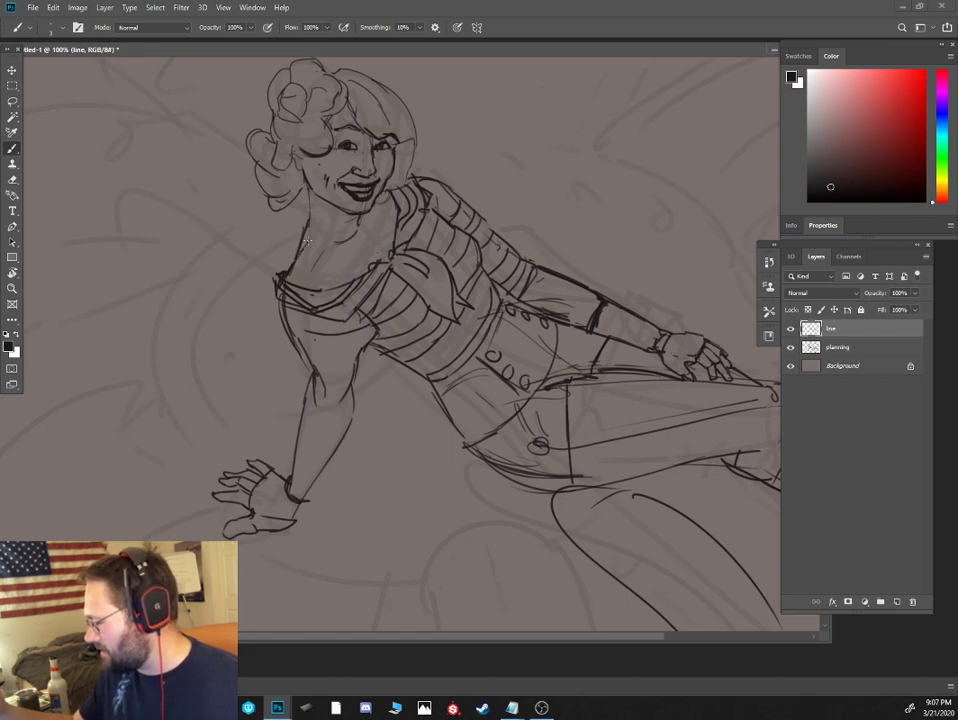
key("e")
left_click_drag(325, 175, 328, 187)
key("b")
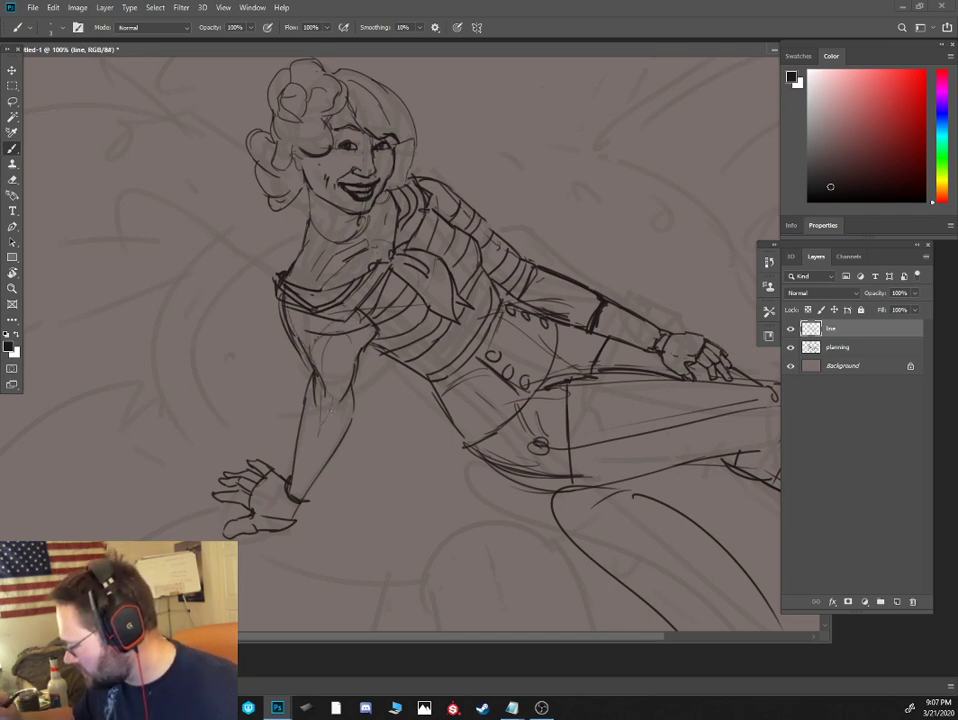
mouse_move(306, 420)
left_mouse_down()
mouse_move(297, 459)
mouse_move(304, 493)
left_mouse_up()
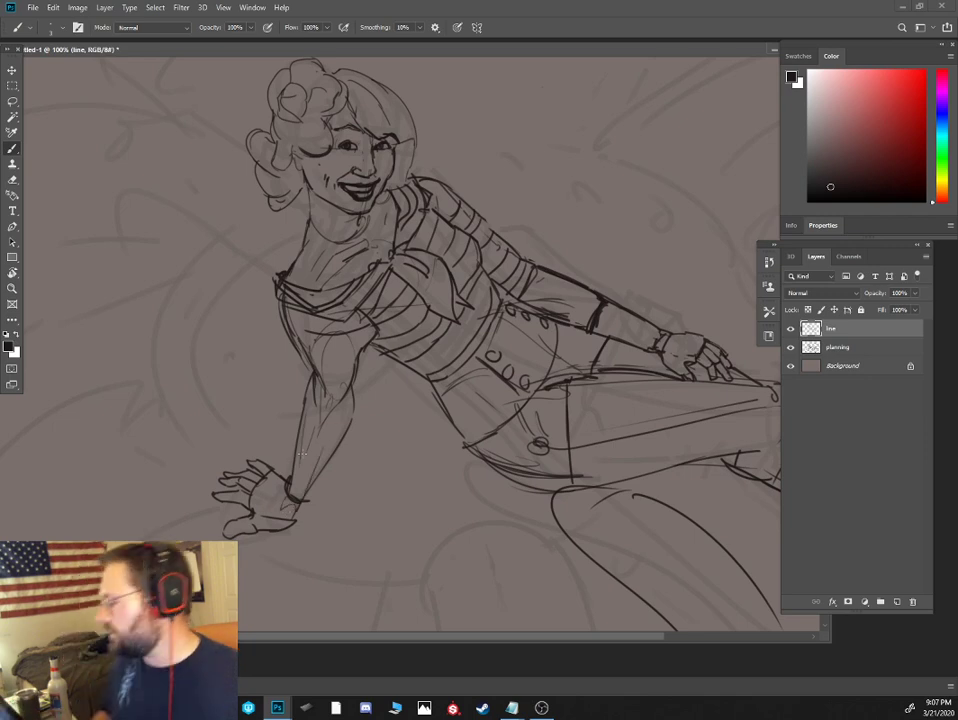
Select the supporting hand, rotate it by about -27.7° and place it at the end of the forearm
key("ctrl+minus")
key("ctrl+minus")
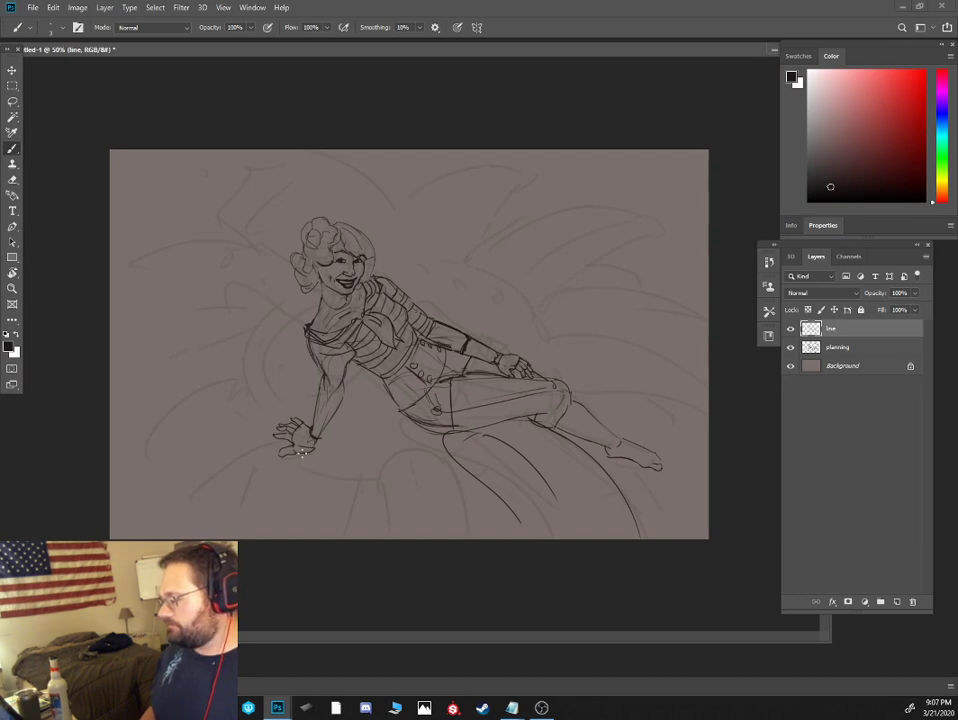
key("ctrl+plus")
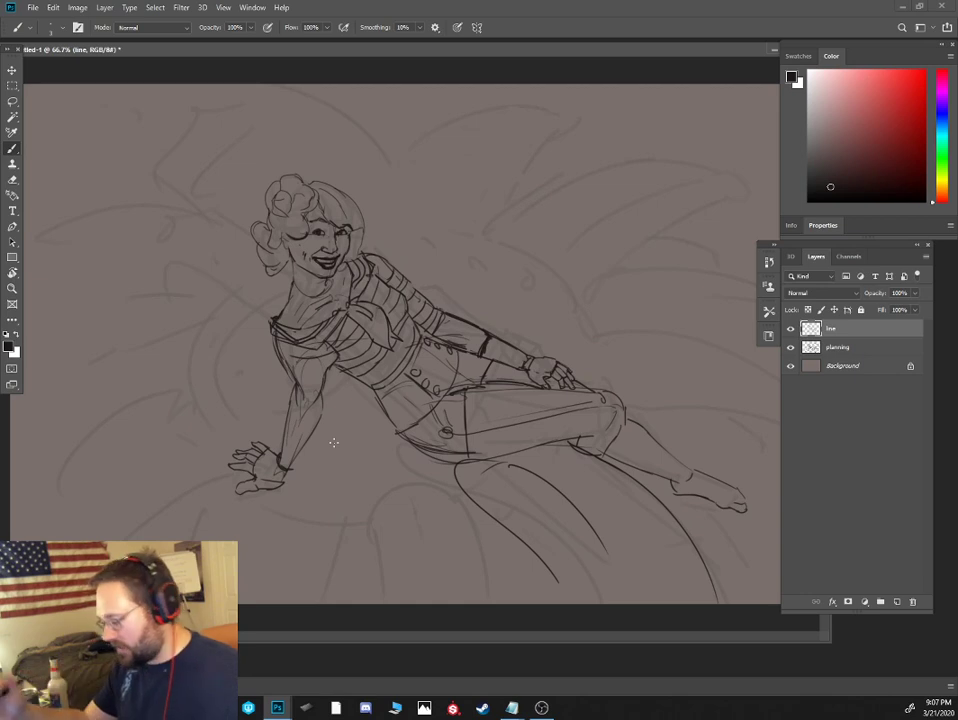
key("l")
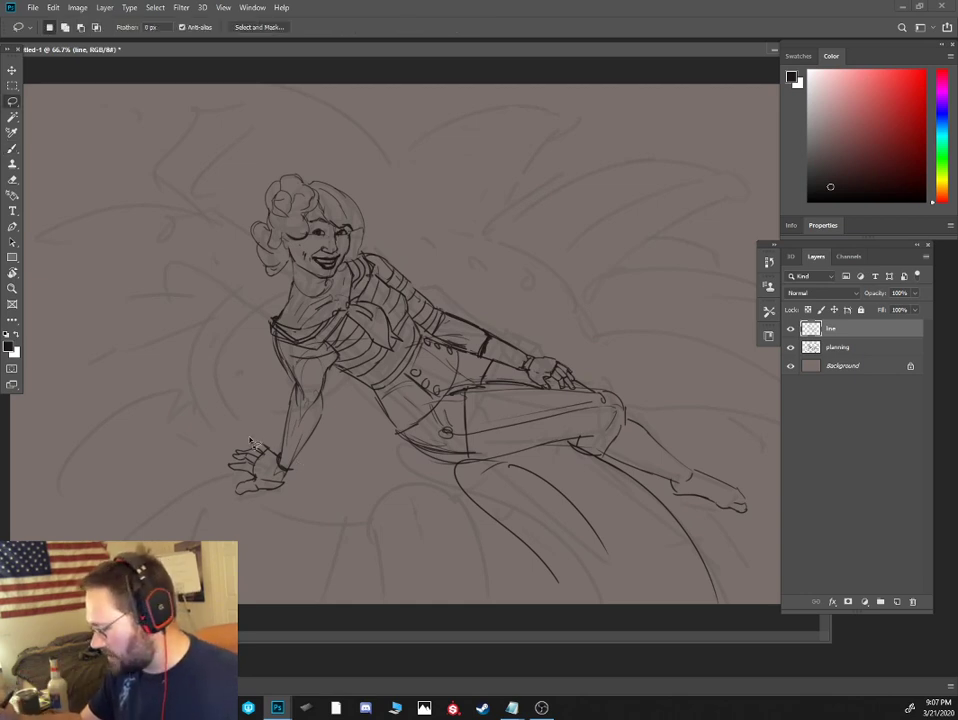
mouse_move(305, 463)
left_mouse_down()
mouse_move(205, 483)
mouse_move(298, 462)
left_mouse_up()
key("ctrl+t")
left_click_drag(193, 534, 229, 555)
left_click_drag(256, 458, 264, 475)
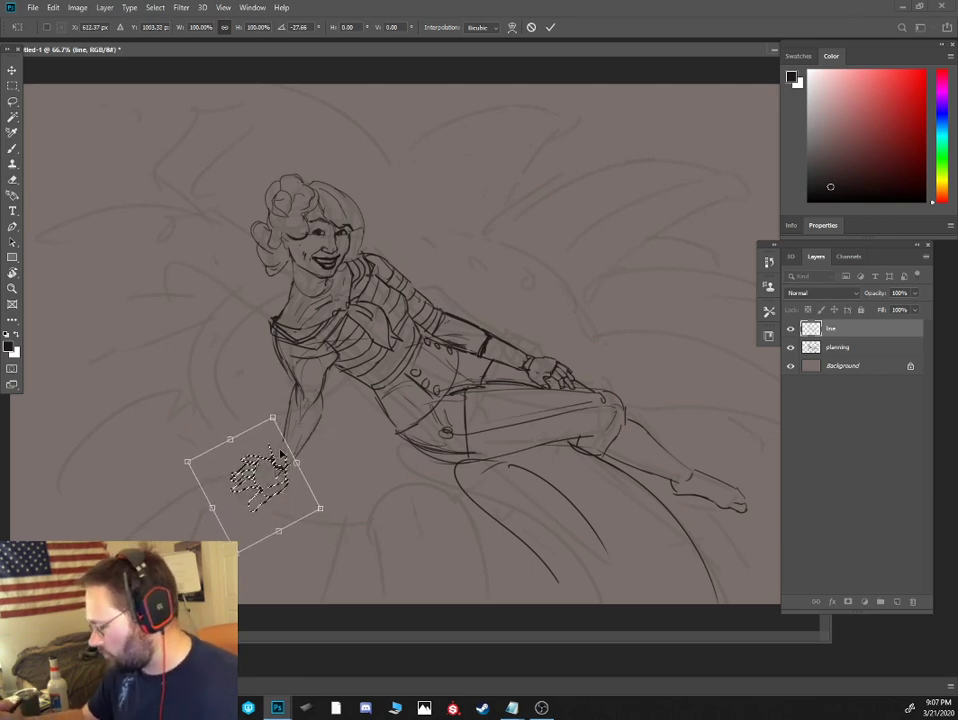
key("Return")
Deselect the rotated hand and redraw the wrist lines joining it to the forearm
key("e")
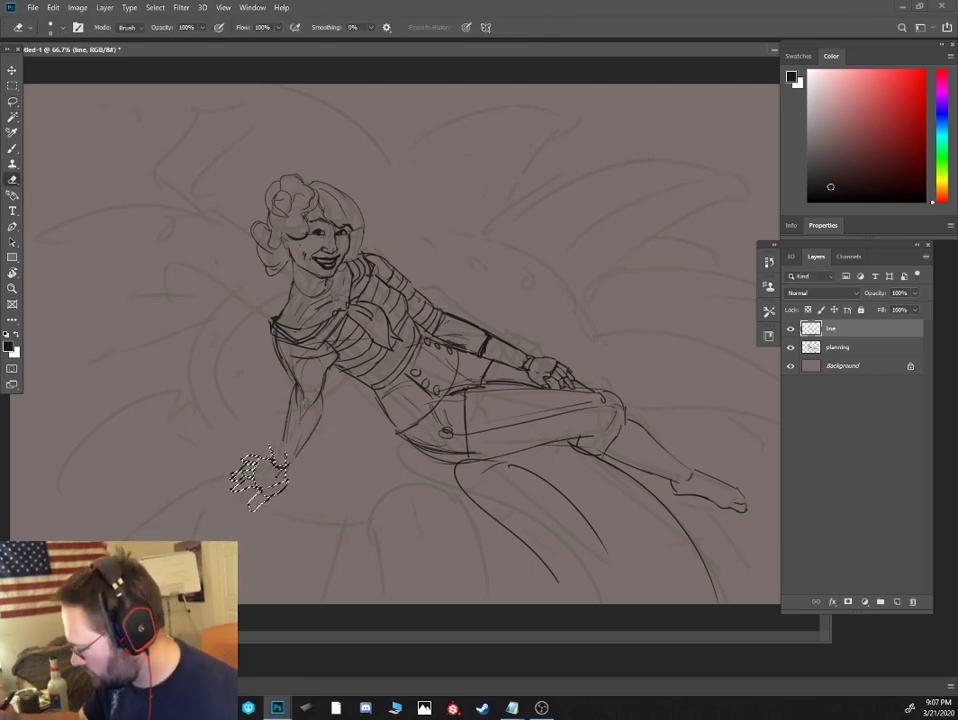
key("ctrl+d")
key("b")
mouse_move(270, 462)
left_mouse_down()
mouse_move(300, 364)
mouse_move(242, 438)
mouse_move(349, 406)
mouse_move(323, 397)
mouse_move(302, 413)
left_mouse_up()
Select the supporting arm together with its hand and move it outward and down from the shoulder
key("l")
key("c")
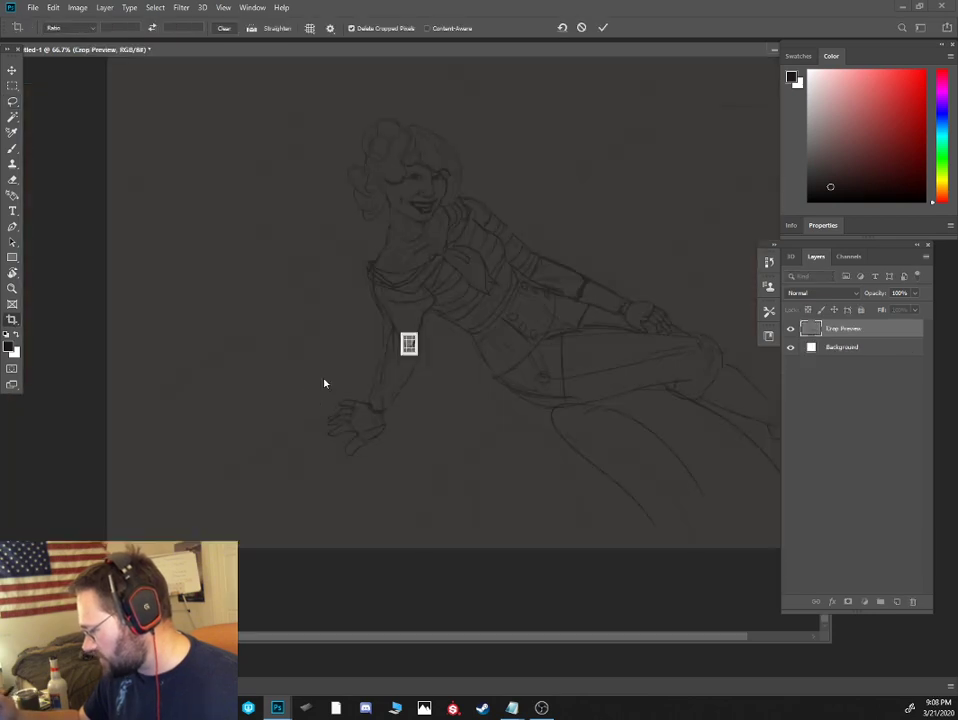
left_click(581, 27)
left_click_drag(318, 419, 303, 432)
key("ctrl+d")
key("b")
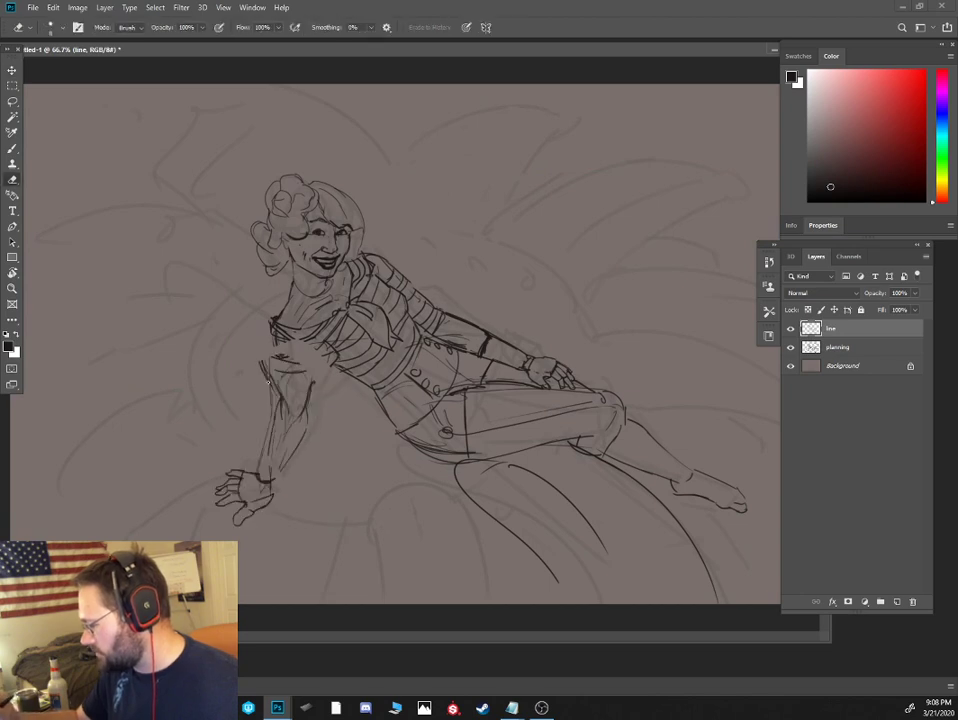
Undo the supporting arm's outward move and the retouching after it, back to the attached arm with its rotated hand and redrawn wrist
mouse_move(271, 343)
left_mouse_down()
mouse_move(273, 386)
mouse_move(321, 350)
mouse_move(308, 406)
left_mouse_up()
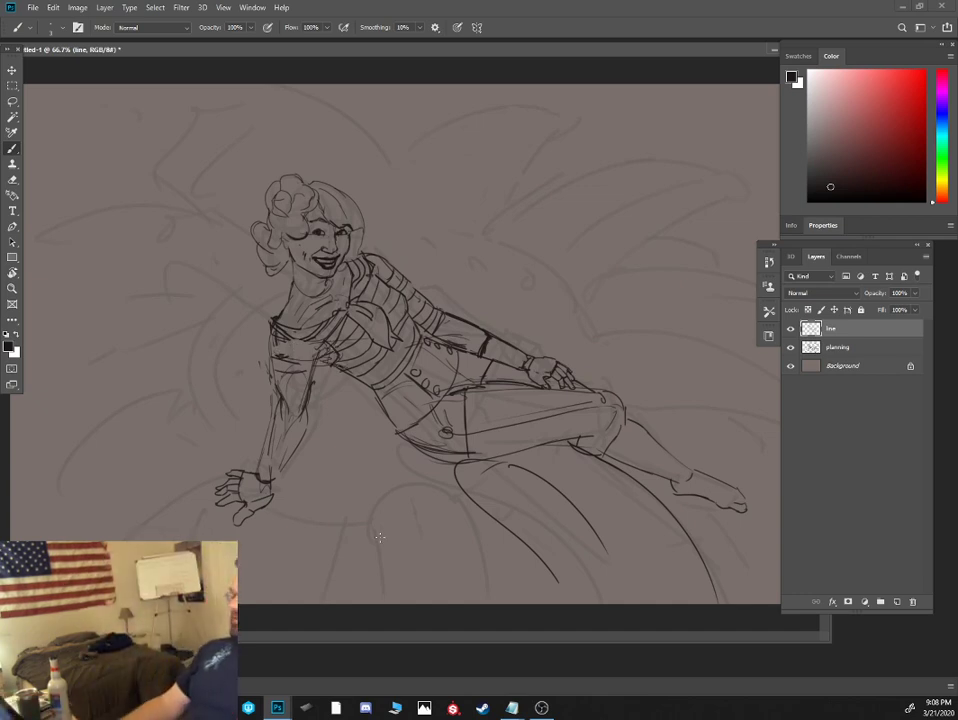
key("ctrl+z")
key("ctrl+z")
key("ctrl+z")
key("ctrl+z")
key("ctrl+z")
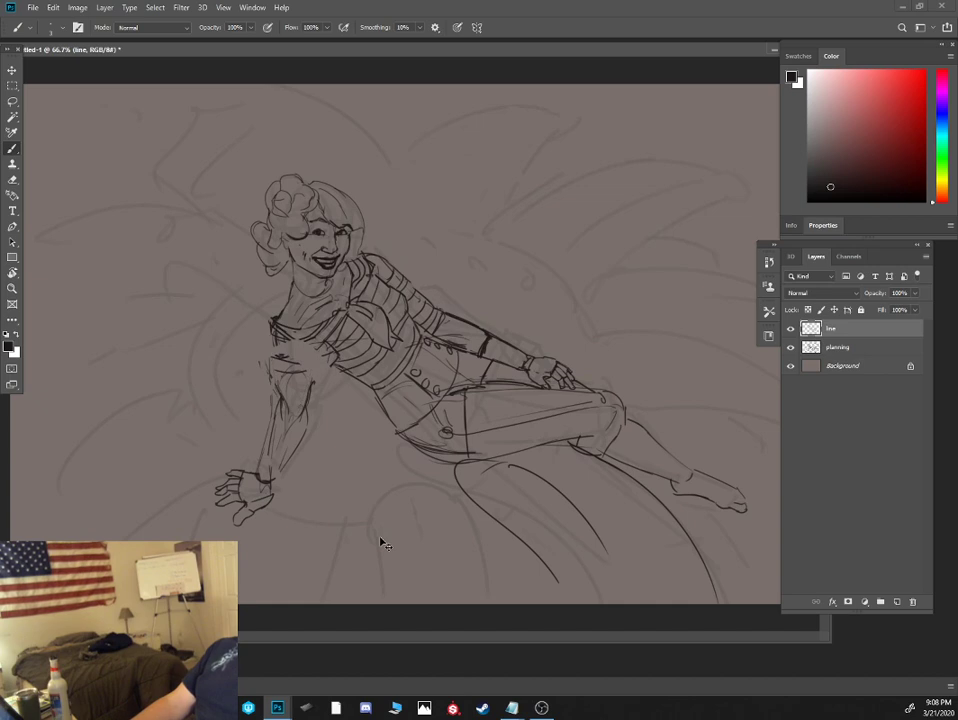
key("ctrl+z")
key("ctrl+z")
key("ctrl+z")
key("ctrl+z")
key("ctrl+z")
key("ctrl+z")
key("ctrl+z")
key("ctrl+z")
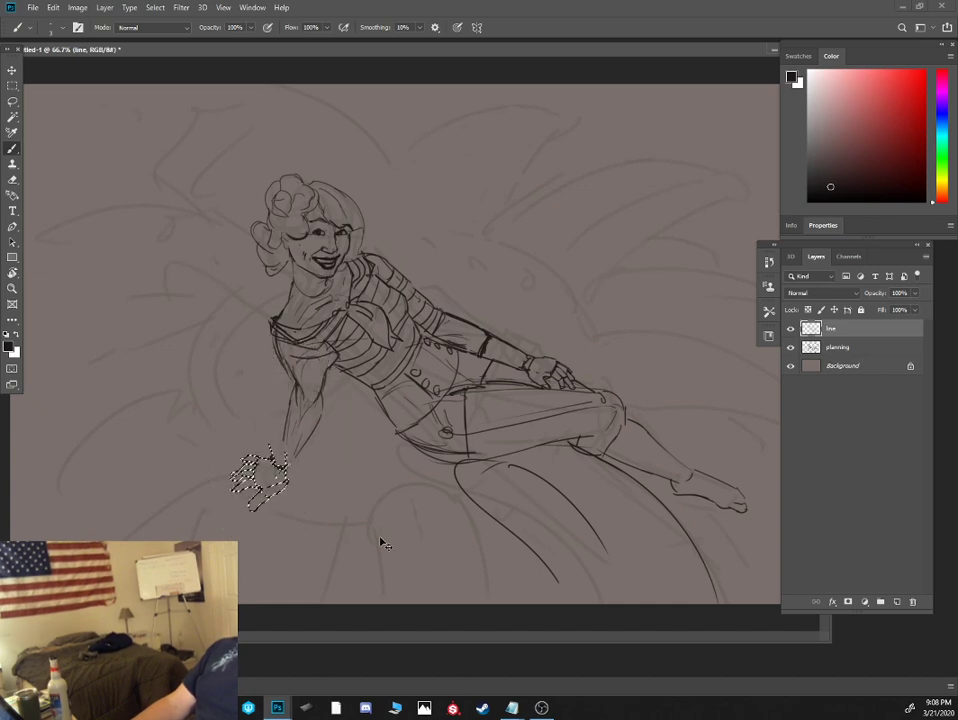
key("ctrl+shift+z")
key("ctrl+shift+z")
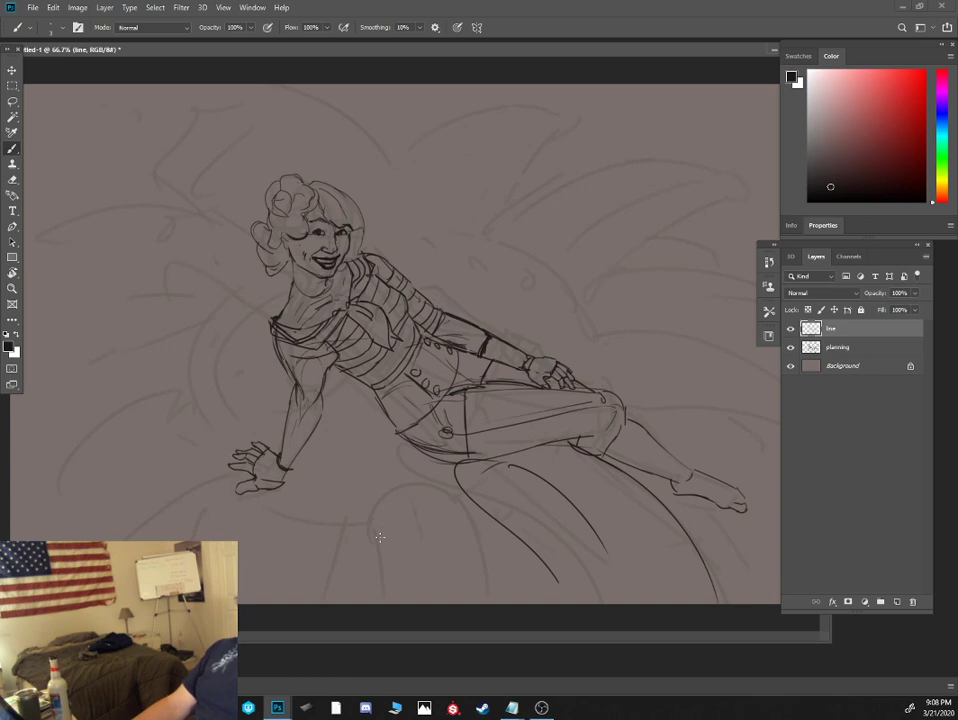
Duplicate the line layer and hide the original
left_click(790, 329)
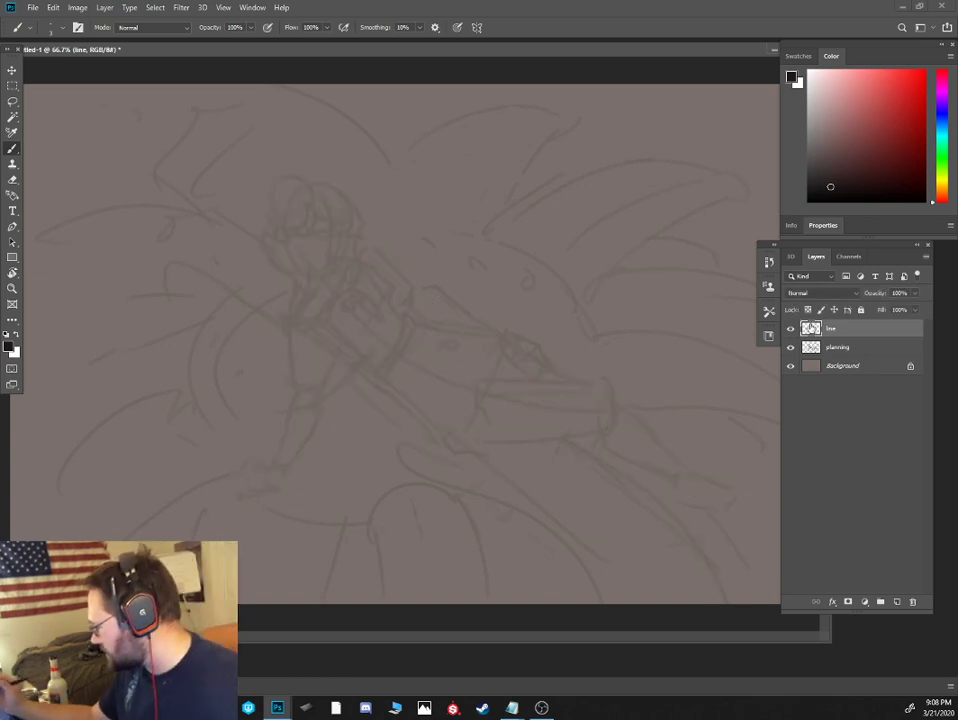
left_click_drag(813, 329, 898, 601)
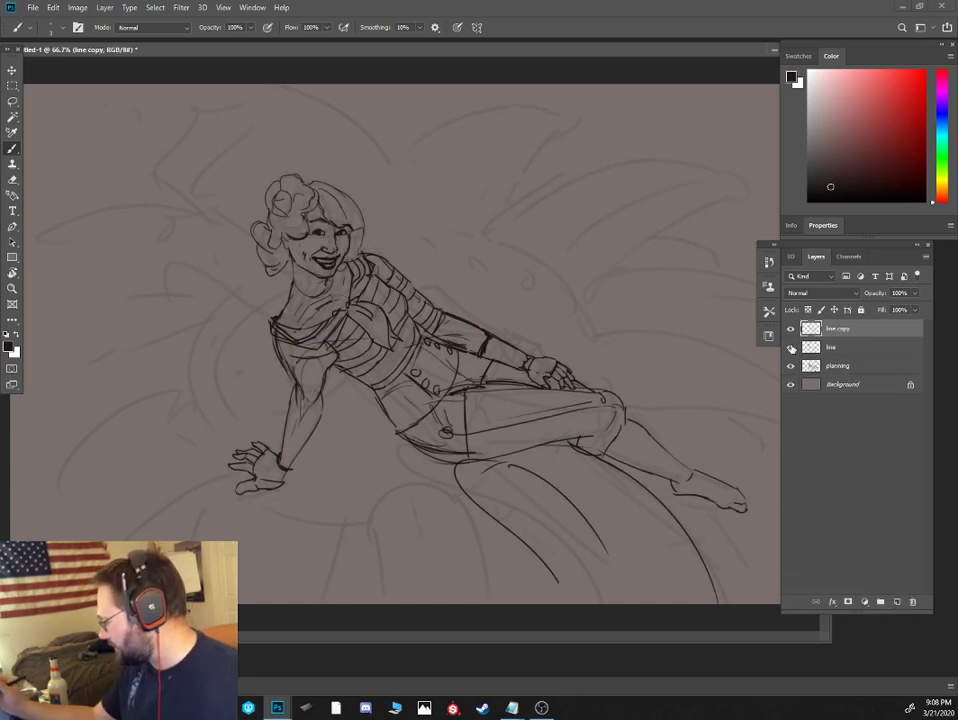
Select the head on the copied line layer, shift it slightly right and up, and reconnect the neck lines to it
key("l")
mouse_move(305, 152)
left_mouse_down()
mouse_move(226, 262)
mouse_move(230, 230)
left_mouse_up()
key("v")
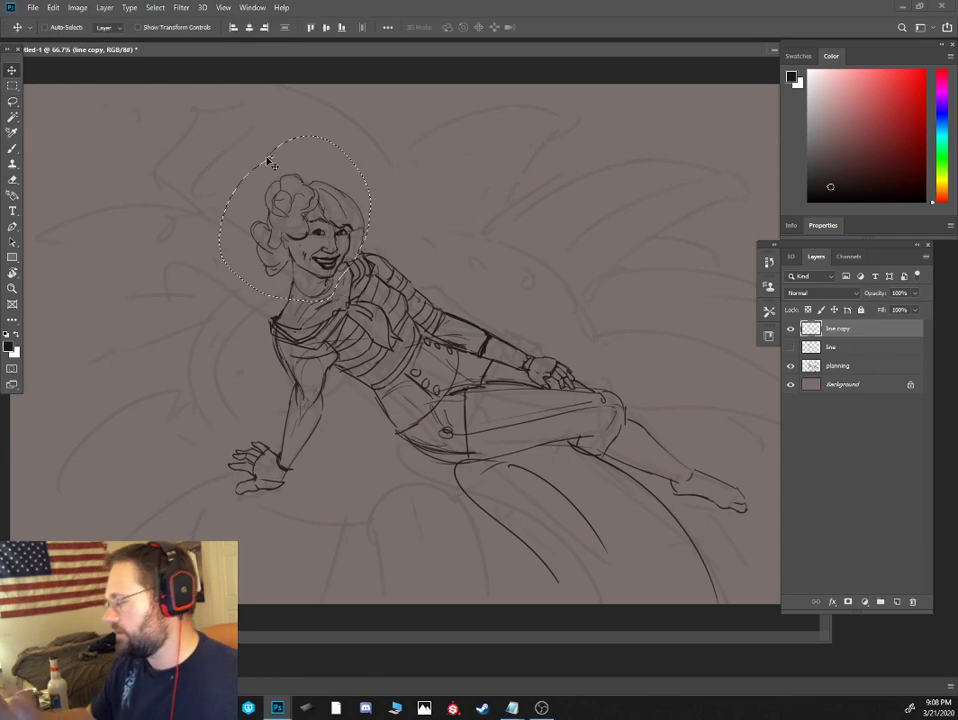
left_click_drag(263, 162, 267, 159)
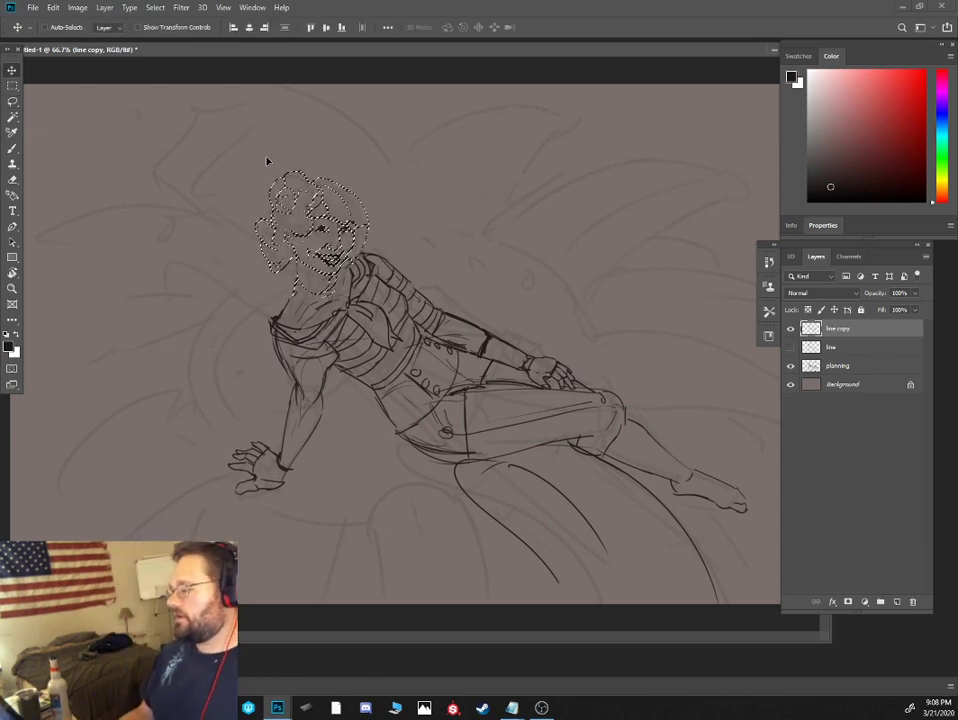
key("Right")
key("Right")
key("Right")
key("Right")
key("Right")
key("Right")
key("Right")
key("Right")
key("Up")
key("Up")
key("Up")
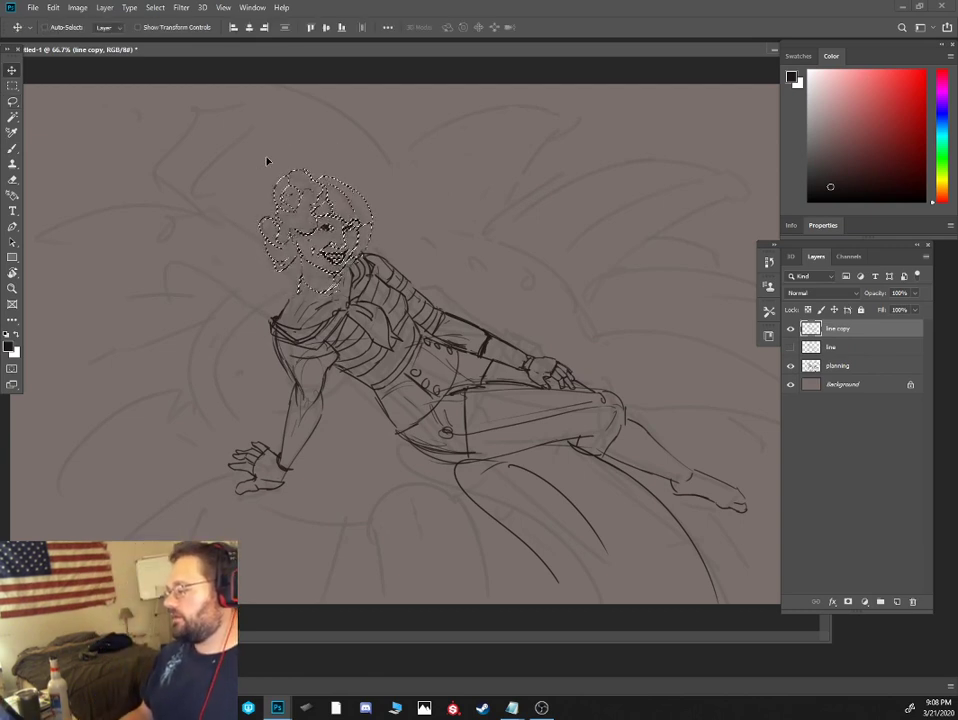
key("ctrl+d")
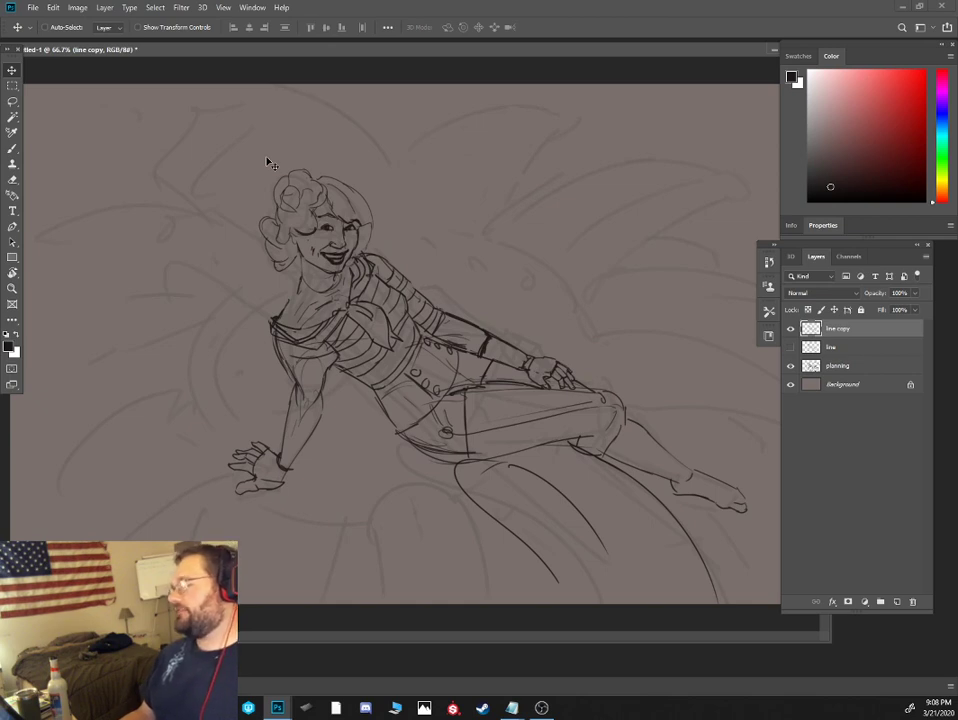
key("b")
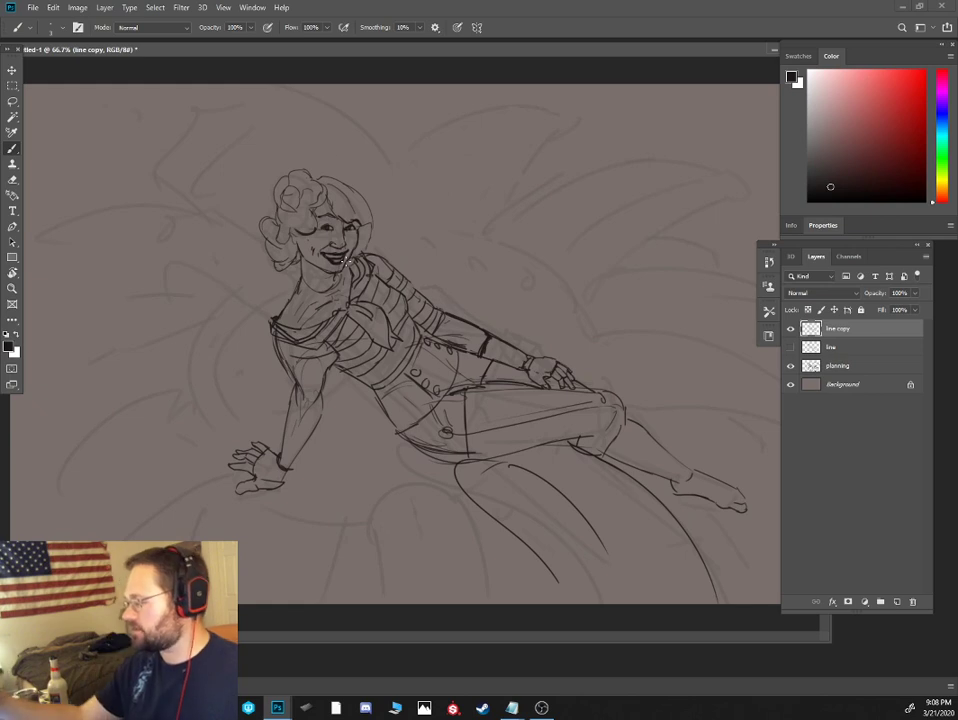
On a new layer, draw two red vertical plumb lines down from the head, with arrows toward the supporting hand and the hips
left_click(896, 601)
left_click(891, 133)
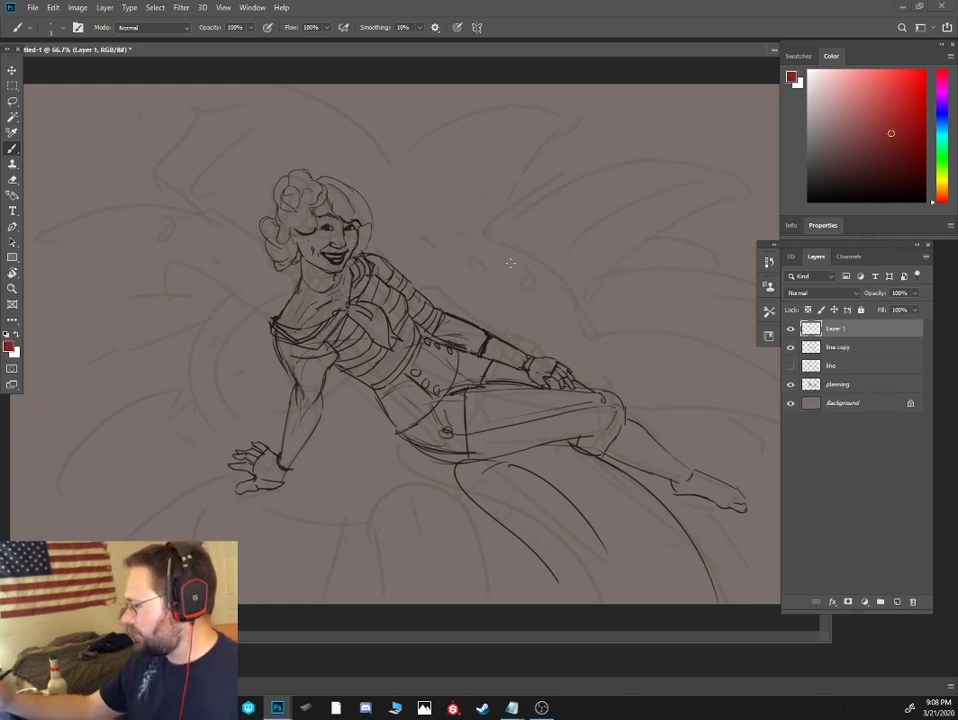
left_click_drag(313, 120, 313, 497)
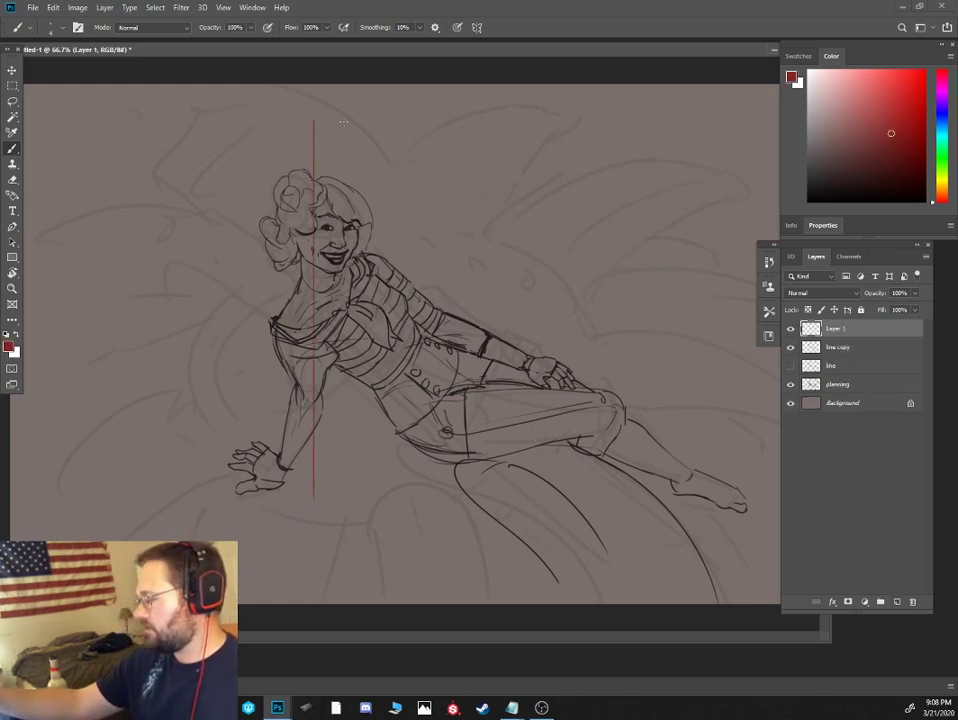
left_click_drag(345, 115, 345, 512)
left_click_drag(313, 114, 347, 109)
left_click_drag(320, 516, 337, 514)
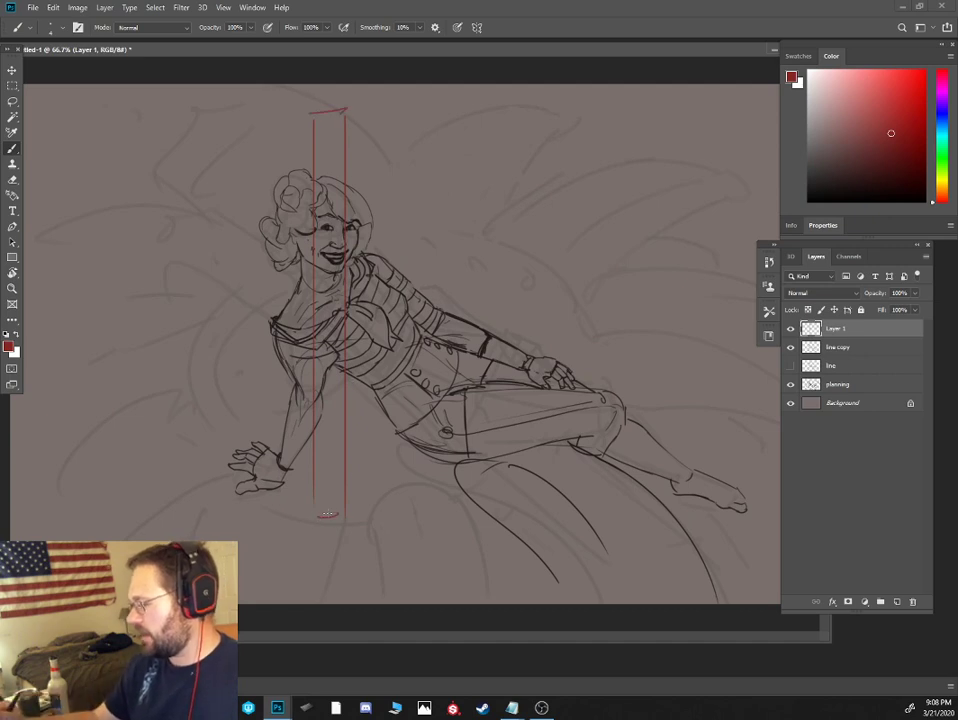
left_click_drag(305, 419, 235, 421)
mouse_move(251, 406)
left_mouse_down()
mouse_move(232, 427)
mouse_move(250, 443)
left_mouse_up()
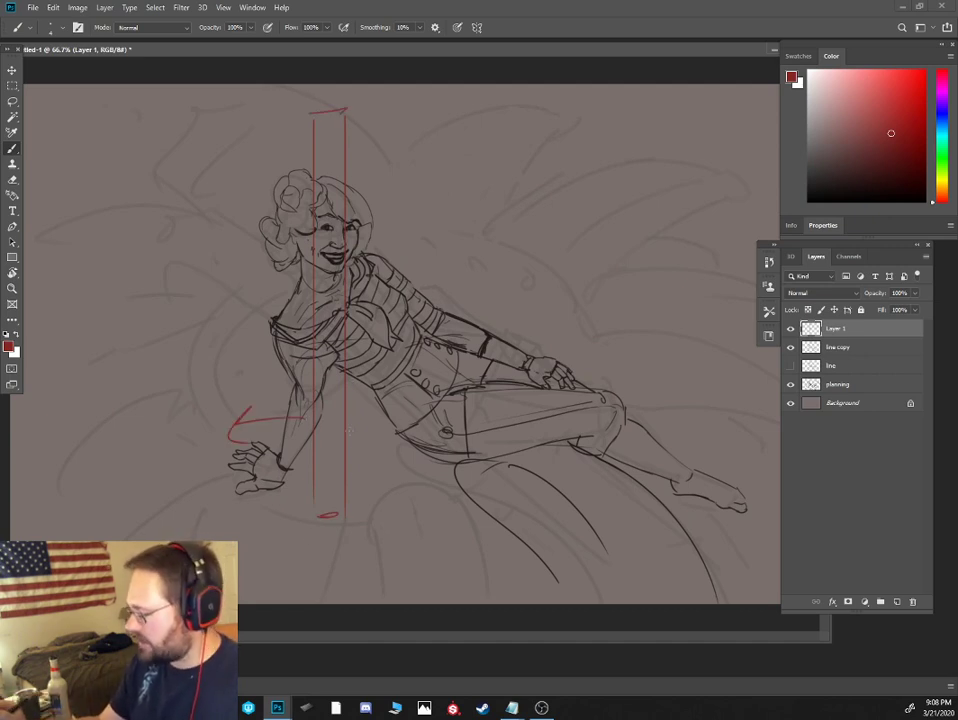
mouse_move(346, 423)
left_mouse_down()
mouse_move(445, 422)
mouse_move(405, 452)
left_mouse_up()
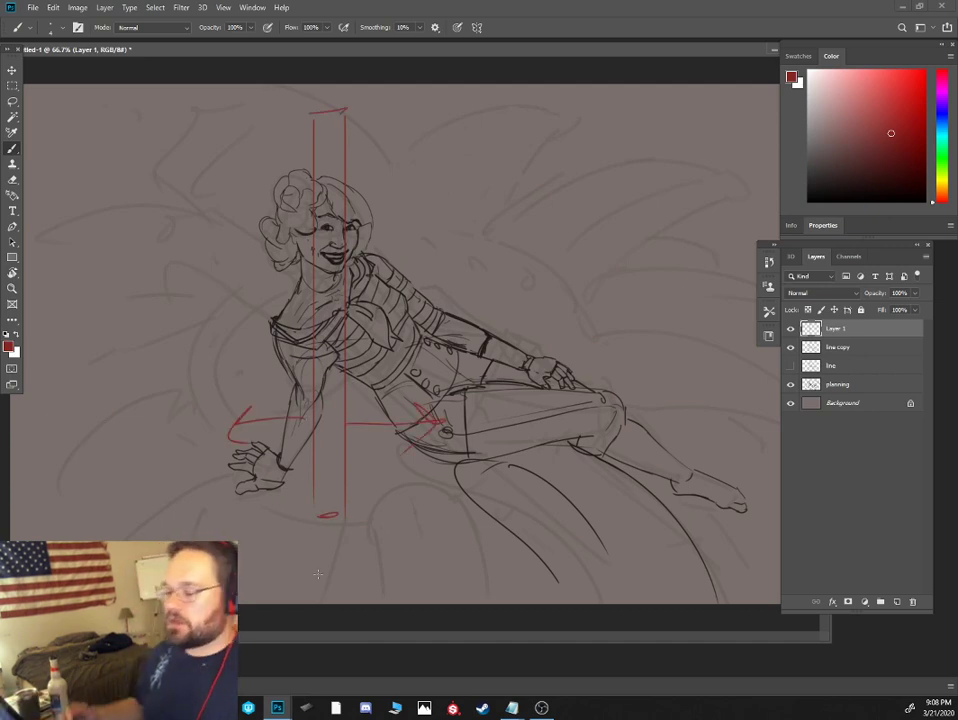
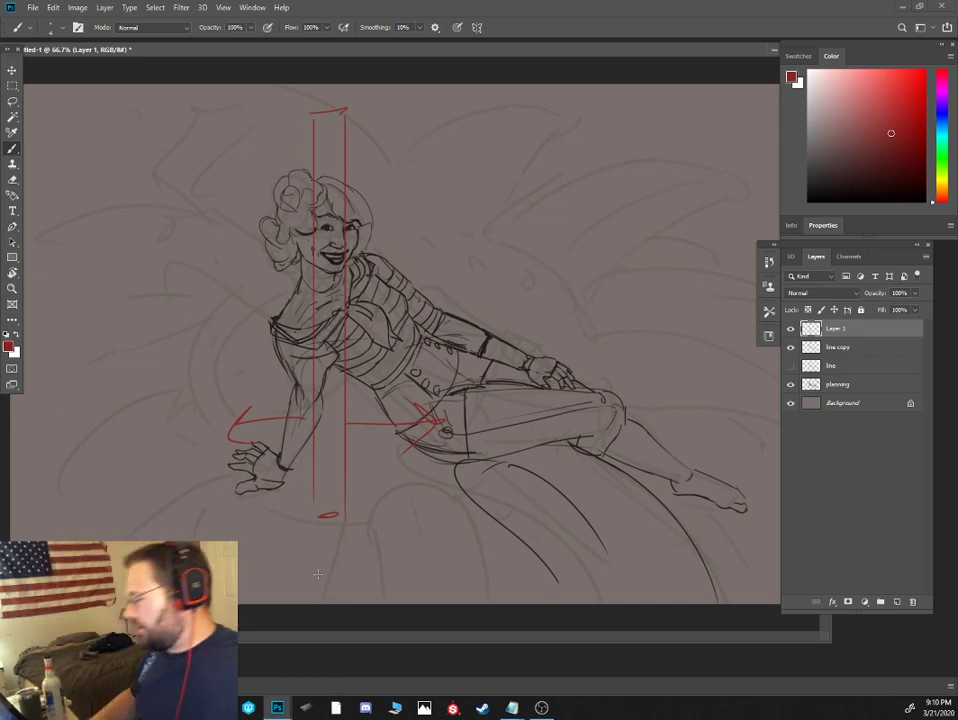
Delete the layer with the red balance marks
left_click(790, 328)
left_click_drag(836, 335, 912, 601)
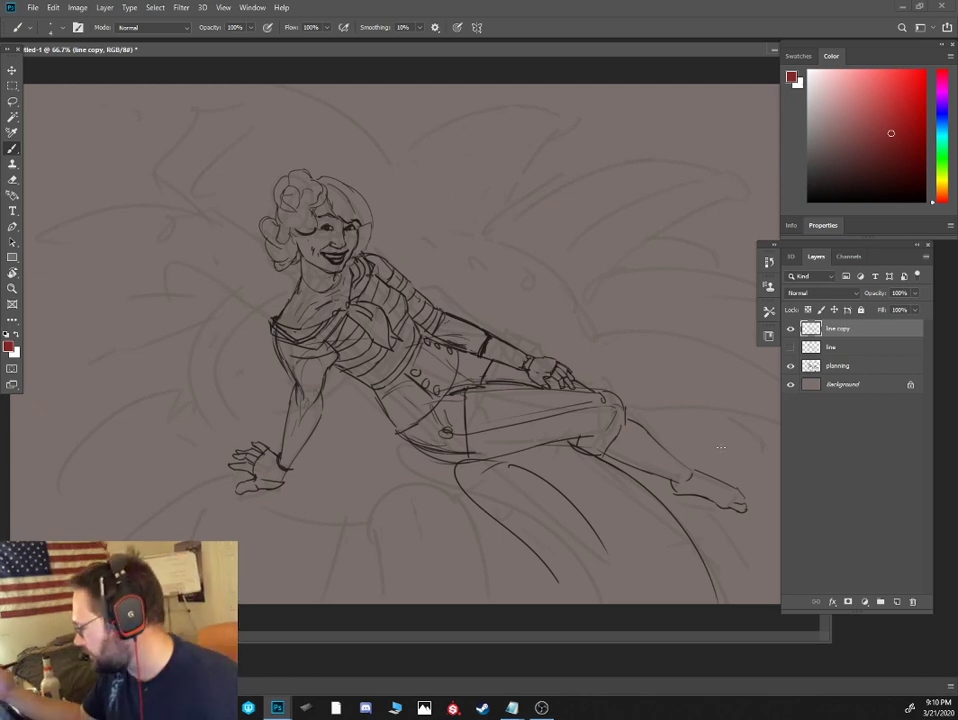
Select the empty area around the figure with the Magic Wand and examine where the selection leaks through gaps in the outline
key("ctrl+plus")
left_click_drag(441, 255, 445, 288)
key("w")
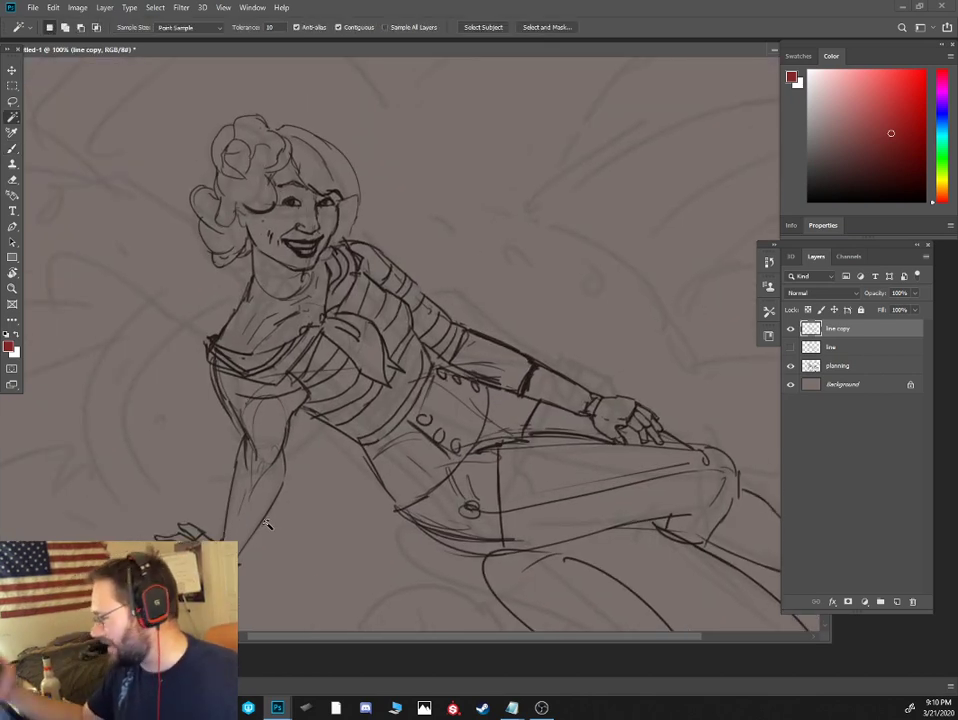
left_click(533, 265)
left_click_drag(588, 421, 492, 380)
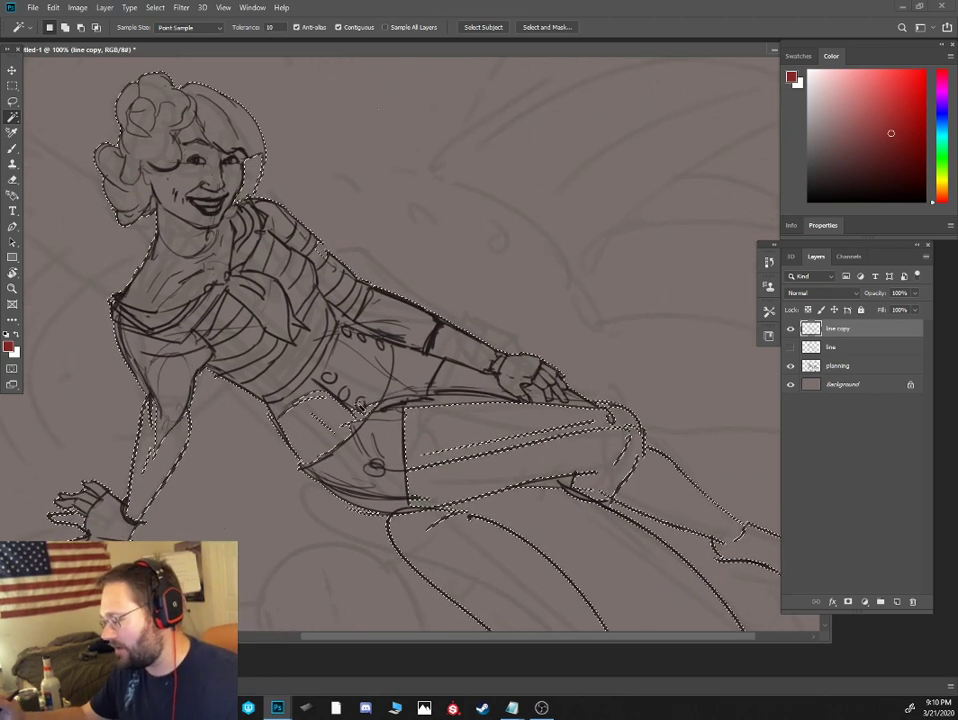
scroll(350, 437, "up", 5)
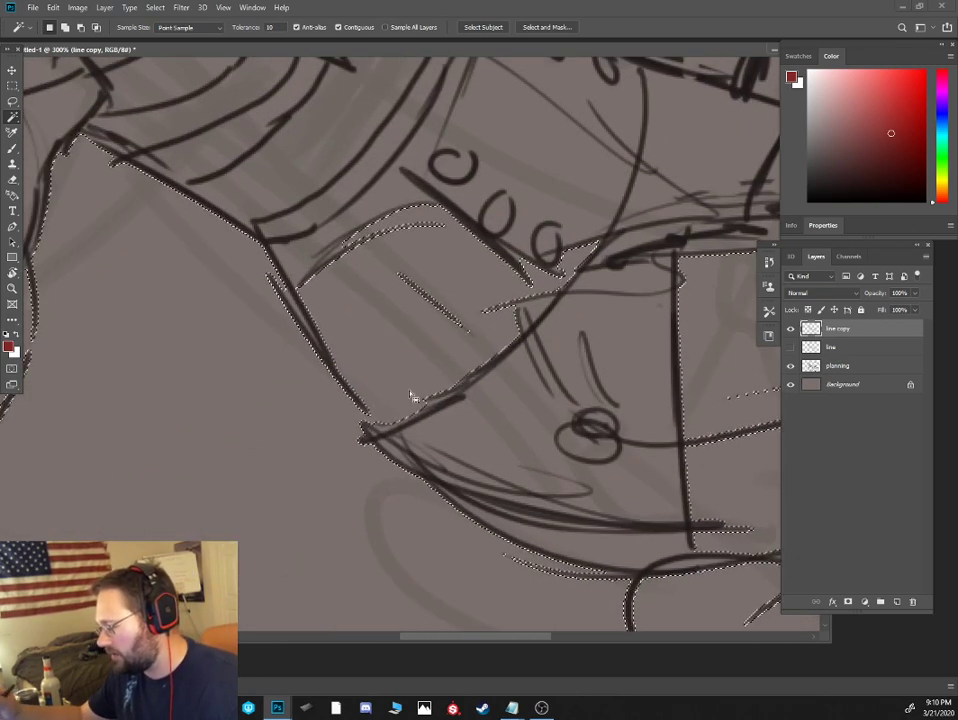
scroll(435, 333, "down", 2)
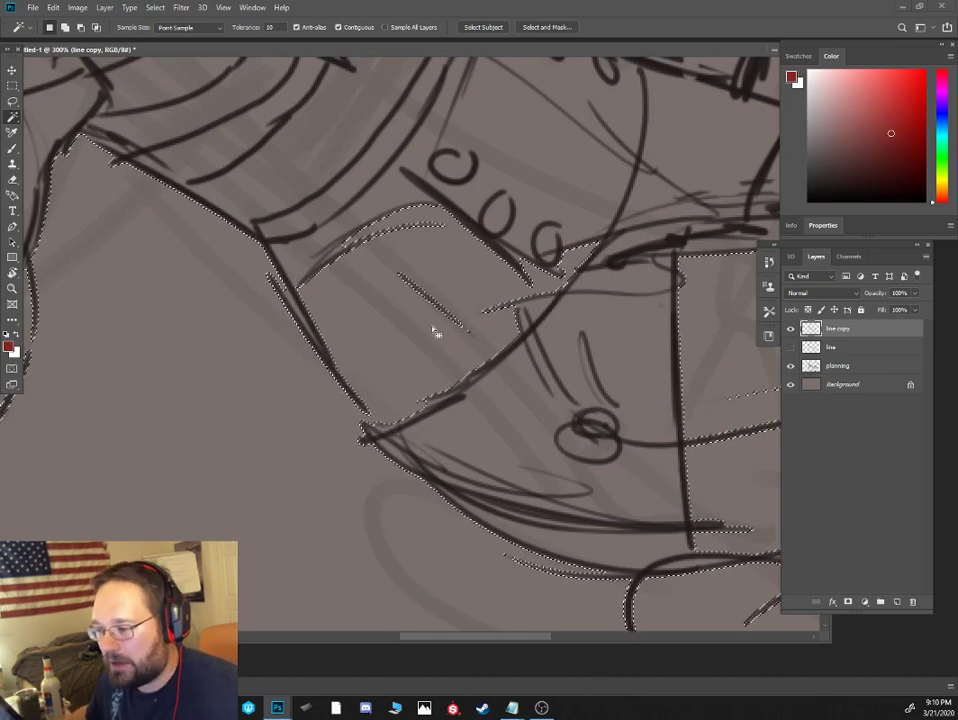
scroll(435, 333, "down", 3)
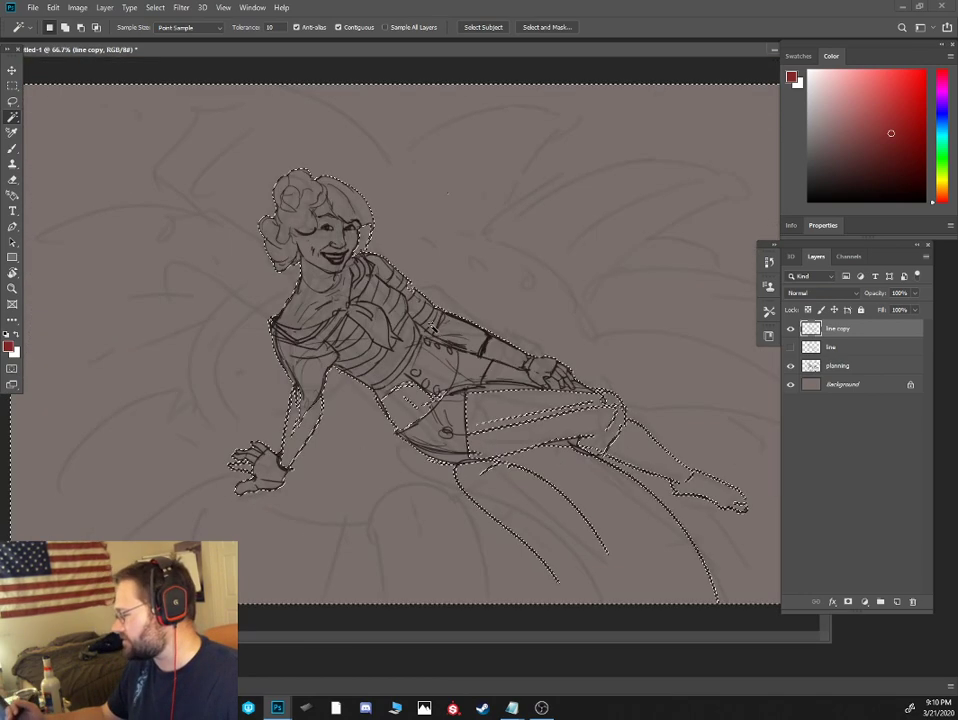
Fill the figure's silhouette with dark red on a new layer beneath the line copy and clear the selection
left_click(905, 145)
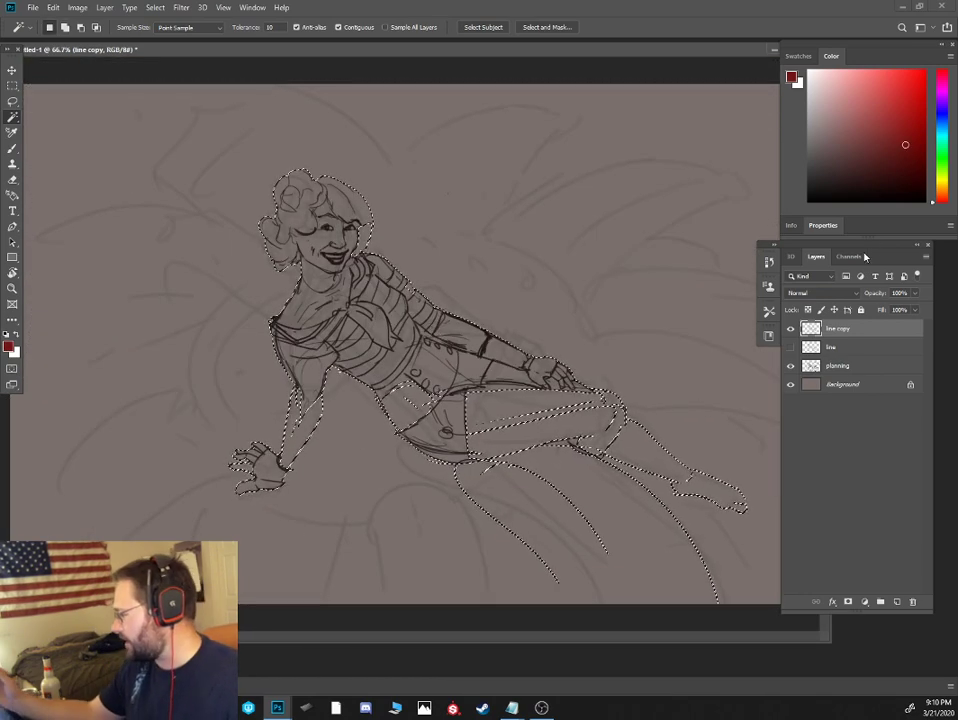
left_click(867, 348)
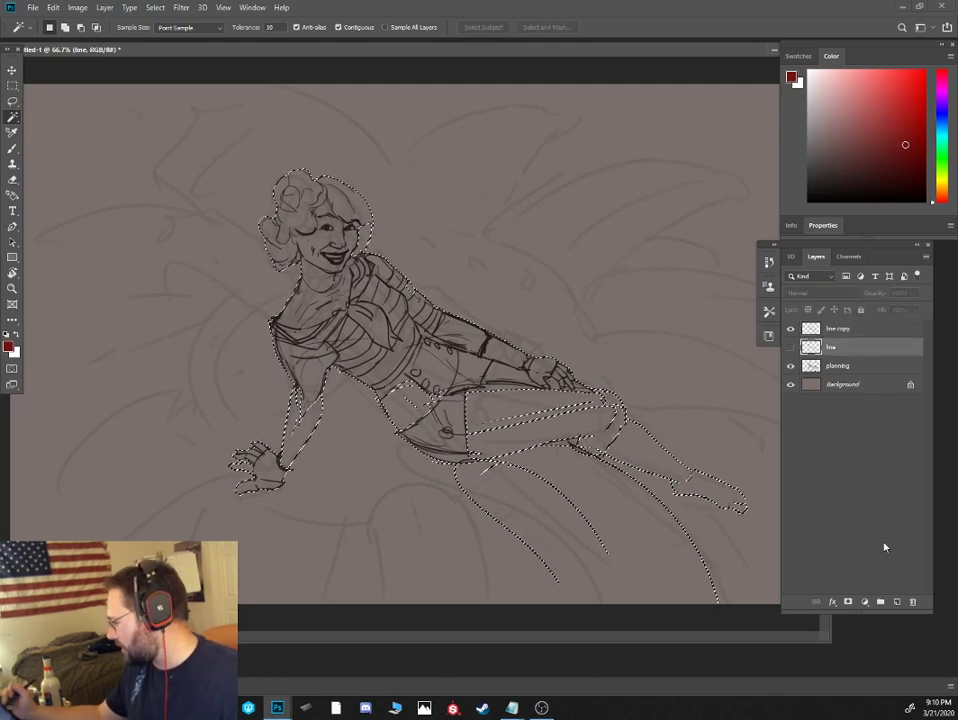
left_click(896, 601)
key("alt+BackSpace")
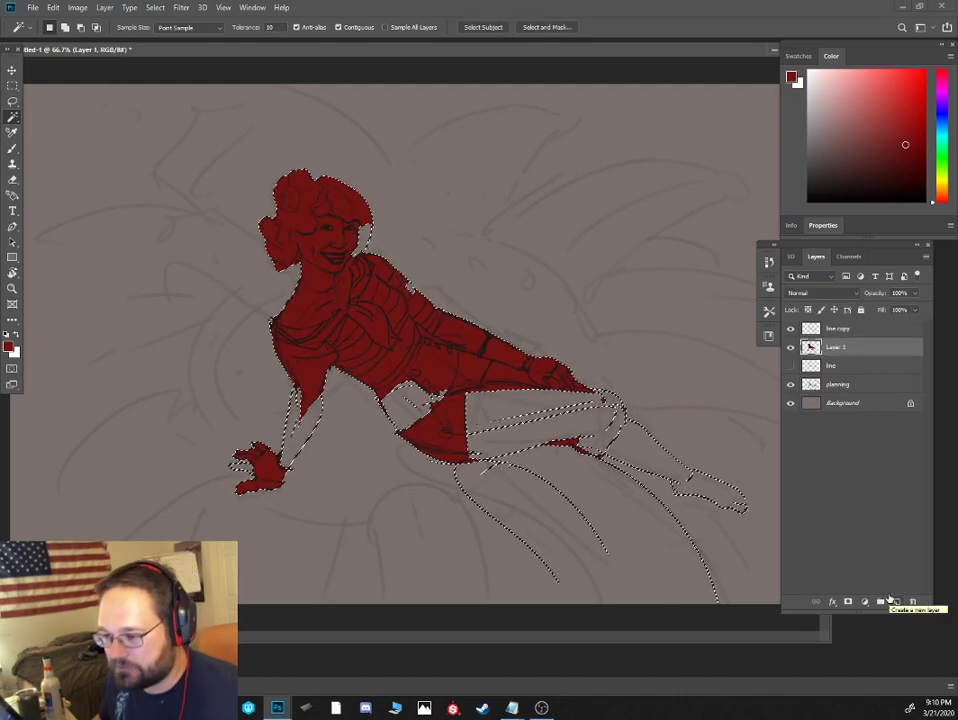
key("ctrl+d")
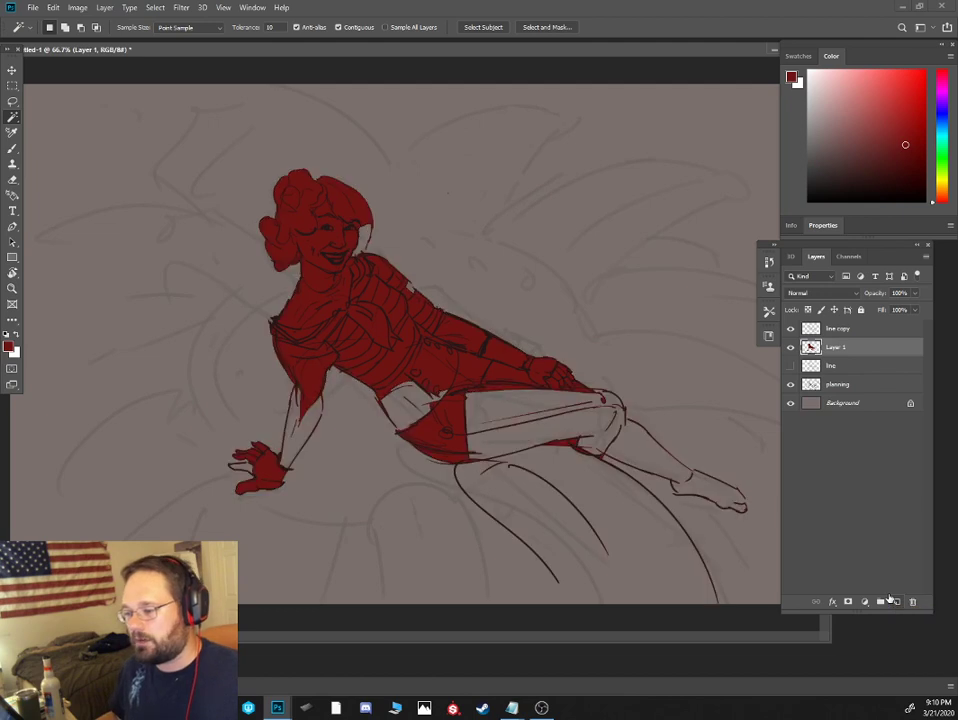
Delete the red silhouette layer, add an empty layer beneath the line copy, and reset the colours to default black and white
left_click_drag(832, 347, 912, 601)
left_click(895, 601)
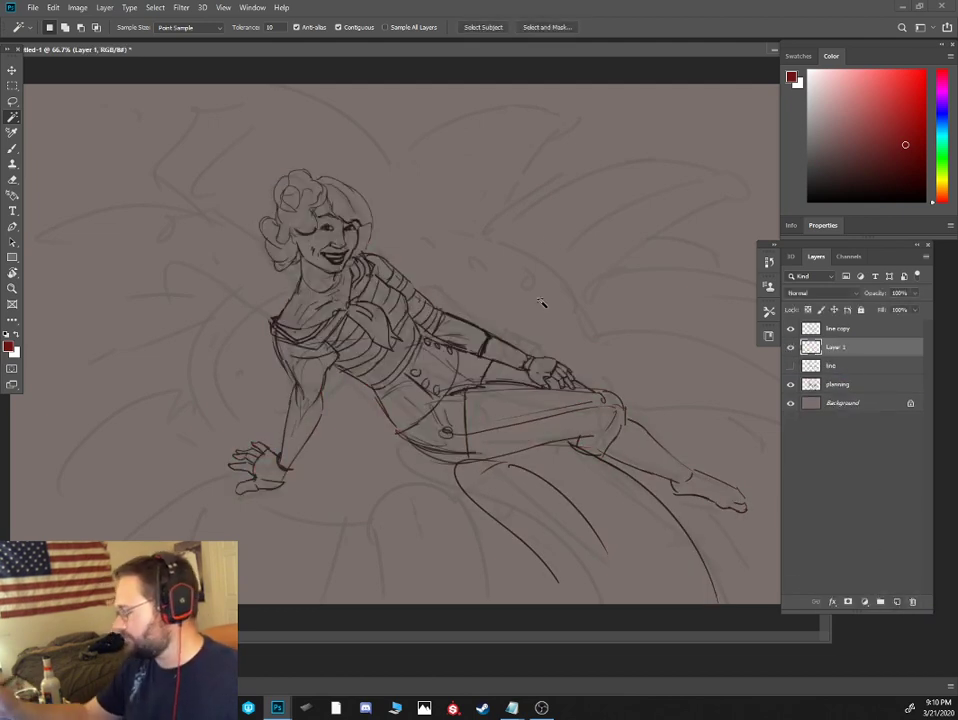
key("ctrl+plus")
key("d")
Trace a bolder black outline along the supporting forearm from the elbow to the wrist and around the hand's fingers
key("ctrl+plus")
key("m")
left_click_drag(271, 459, 439, 305)
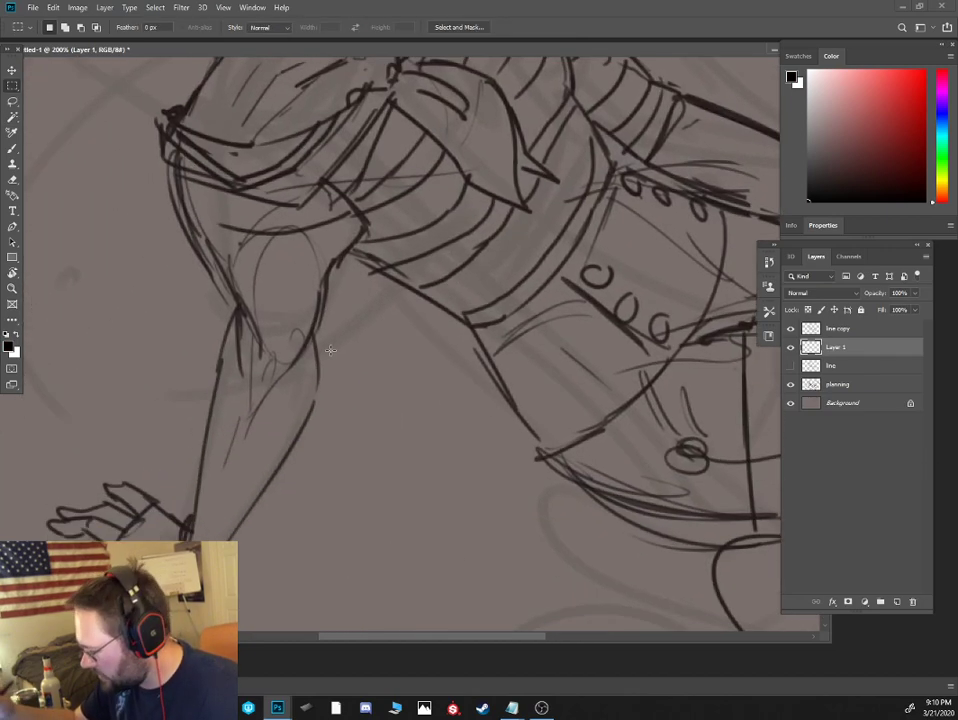
key("b")
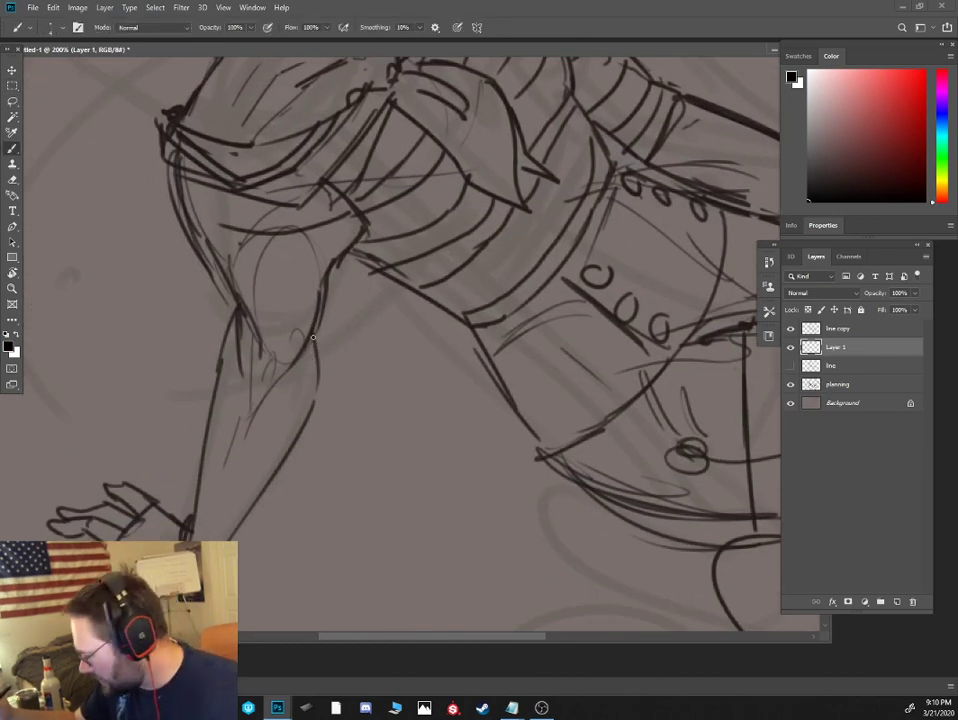
mouse_move(312, 337)
left_mouse_down()
mouse_move(318, 377)
mouse_move(306, 423)
left_mouse_up()
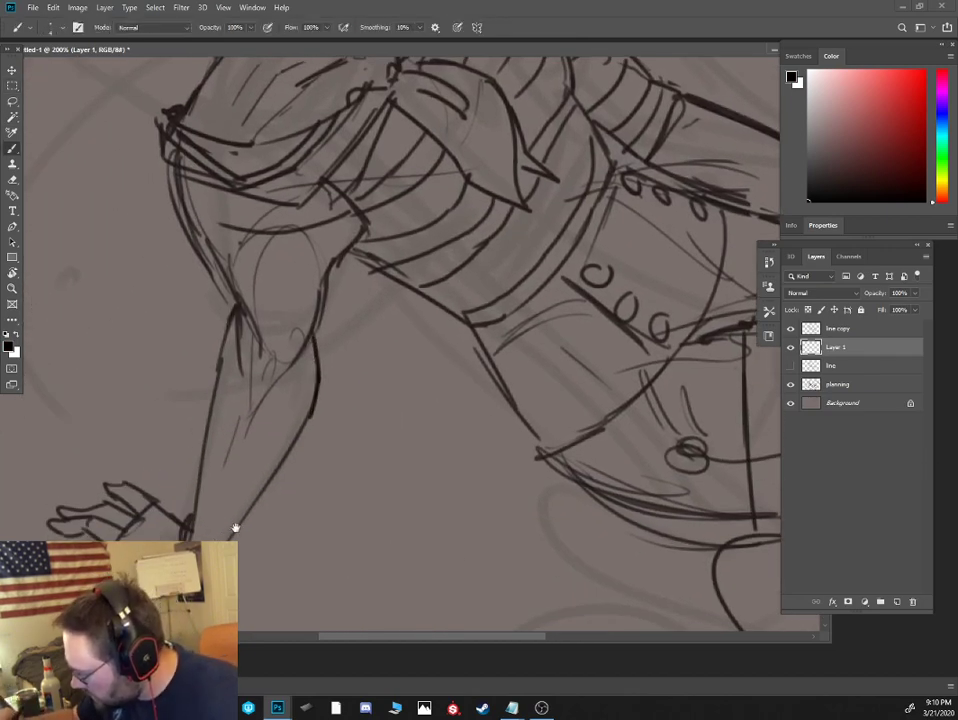
left_click_drag(235, 528, 267, 499)
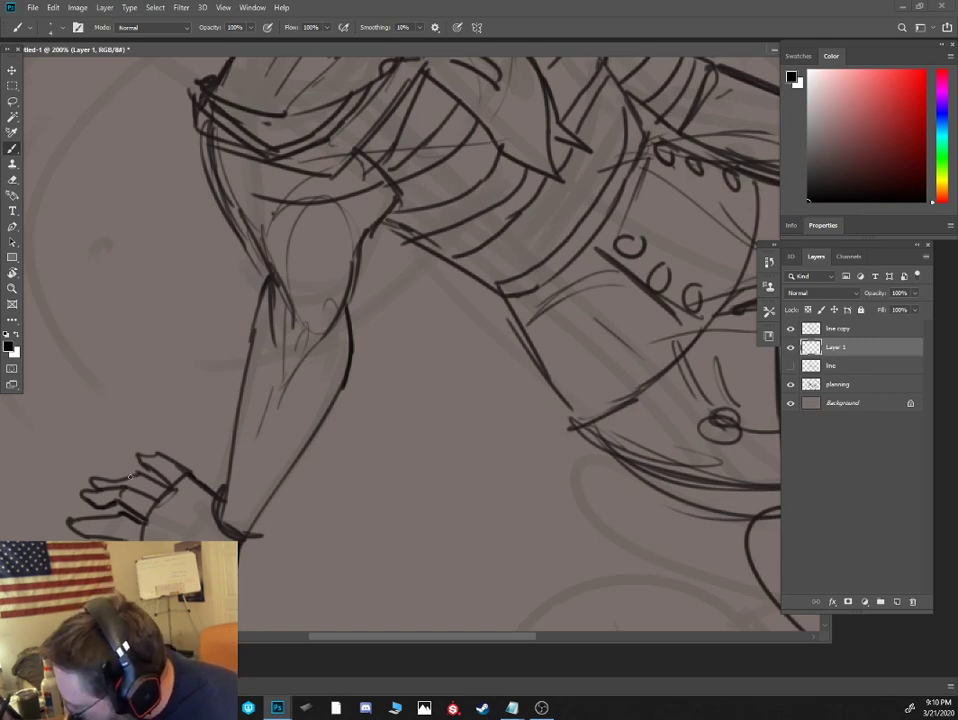
Trace a bolder black outline around the hair and down over the far shoulder along the striped sleeve
scroll(284, 359, "up", 4)
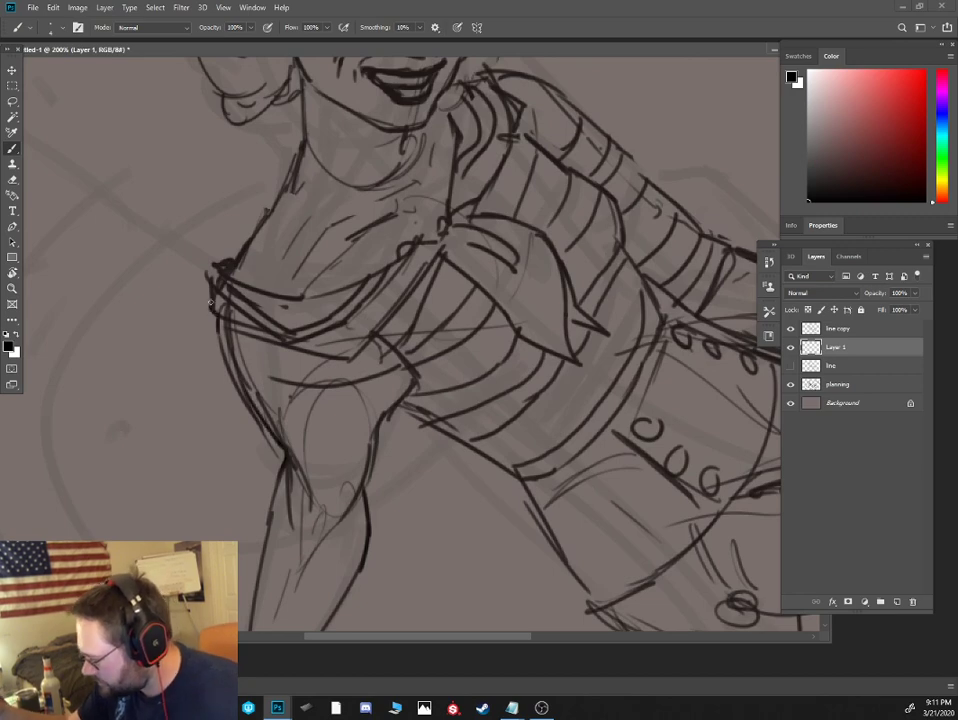
scroll(270, 270, "up", 4)
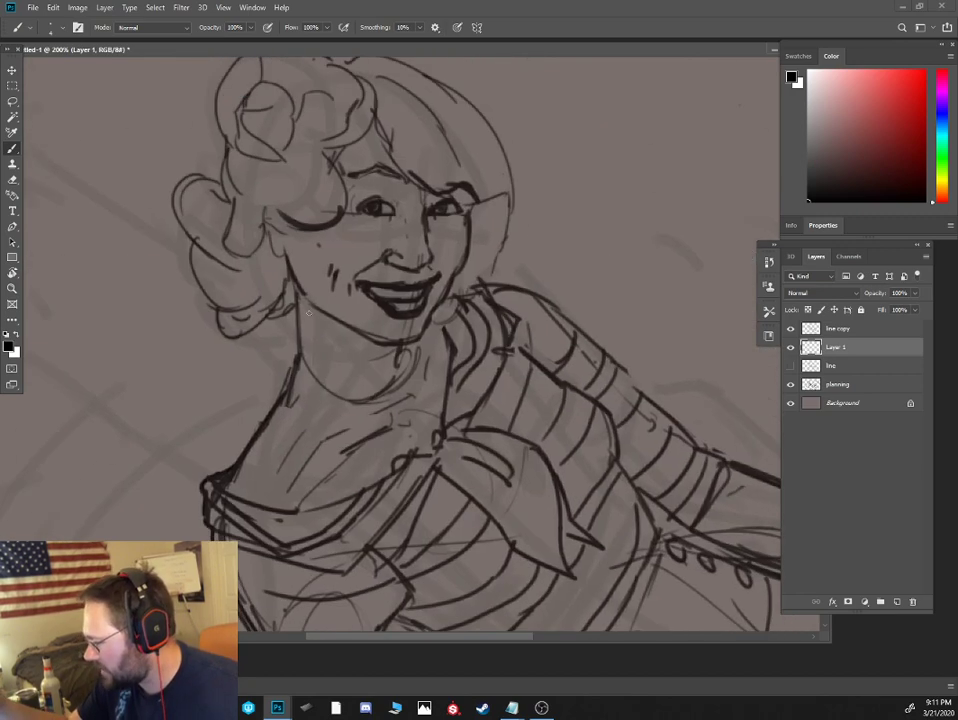
mouse_move(269, 314)
left_mouse_down()
mouse_move(219, 309)
mouse_move(209, 284)
mouse_move(215, 309)
mouse_move(189, 232)
mouse_move(216, 234)
mouse_move(248, 320)
mouse_move(229, 330)
mouse_move(212, 272)
mouse_move(260, 275)
mouse_move(268, 240)
mouse_move(258, 222)
mouse_move(264, 230)
mouse_move(273, 152)
left_mouse_up()
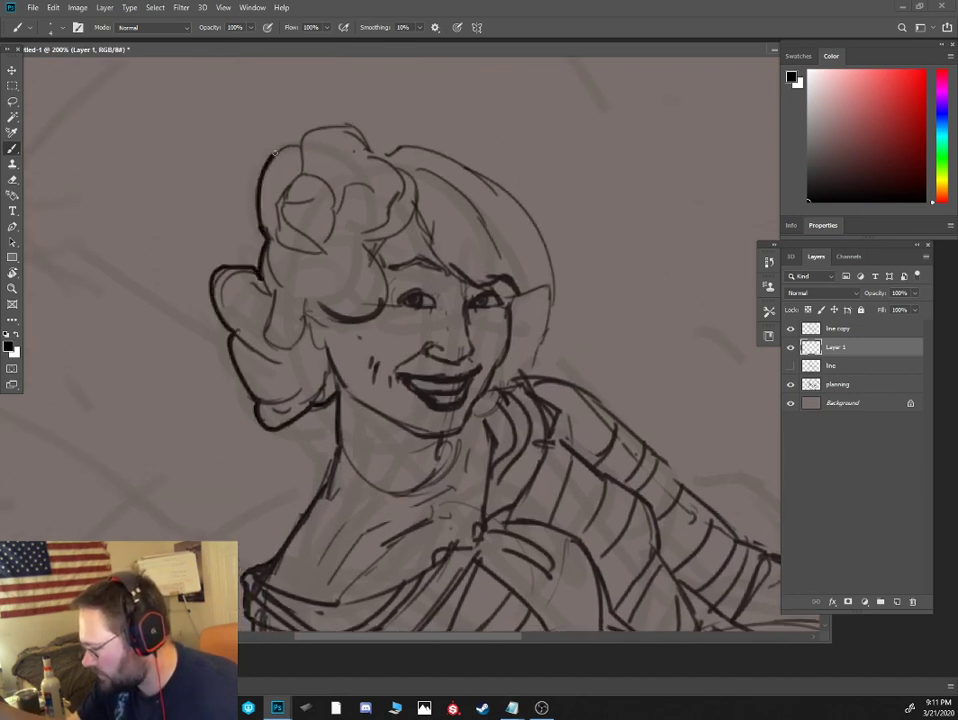
mouse_move(358, 124)
left_mouse_down()
mouse_move(378, 152)
mouse_move(450, 158)
mouse_move(500, 188)
mouse_move(553, 265)
mouse_move(545, 335)
mouse_move(516, 355)
left_mouse_up()
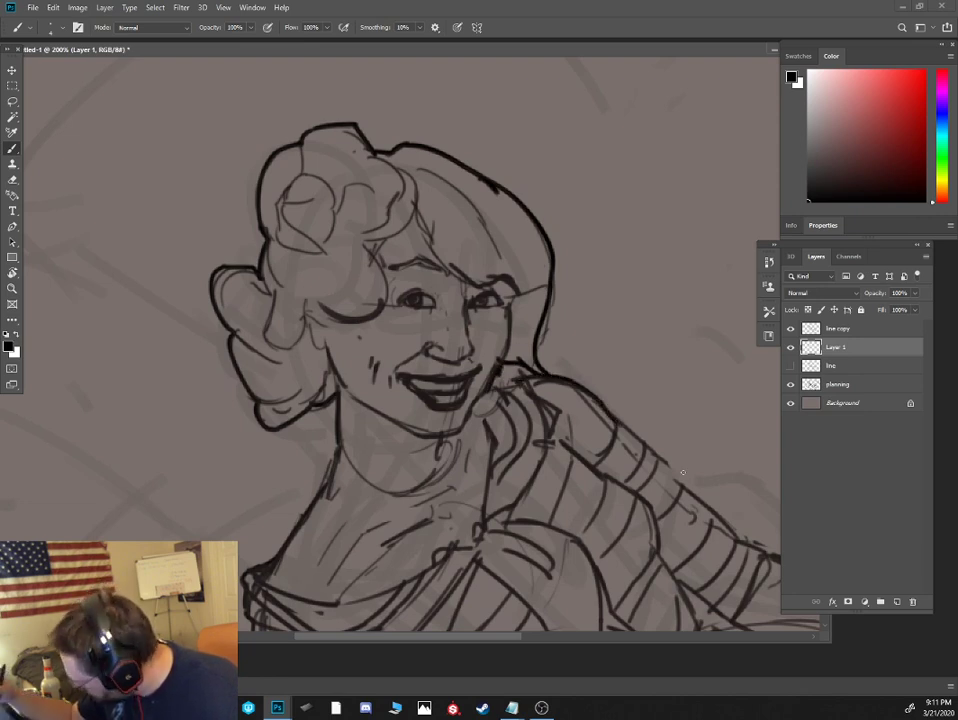
mouse_move(622, 434)
left_mouse_down()
mouse_move(445, 368)
mouse_move(558, 467)
left_mouse_up()
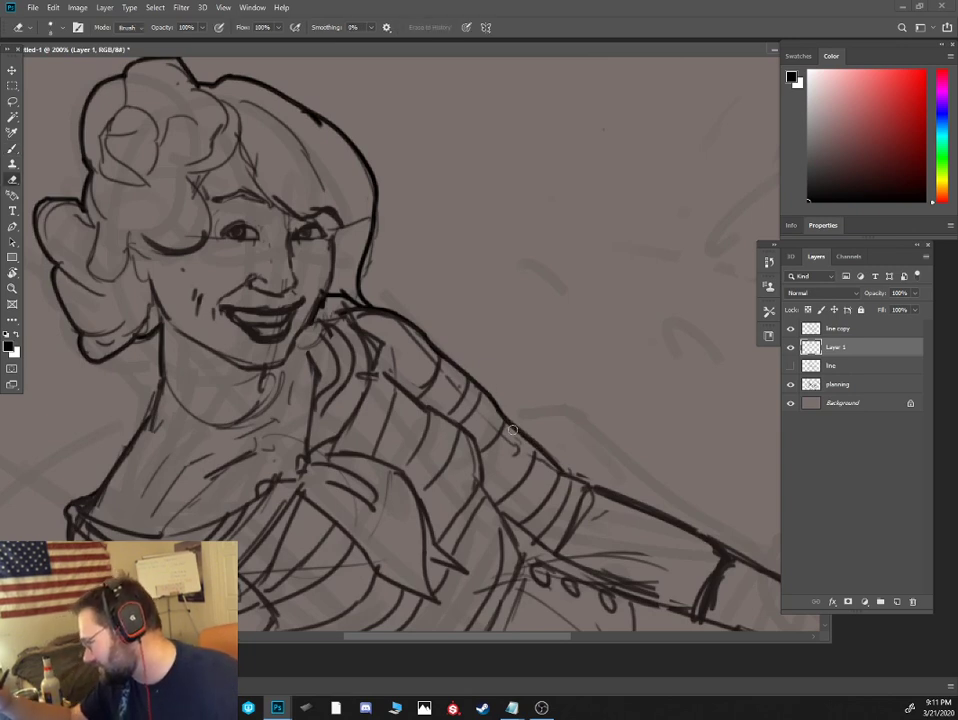
key("e")
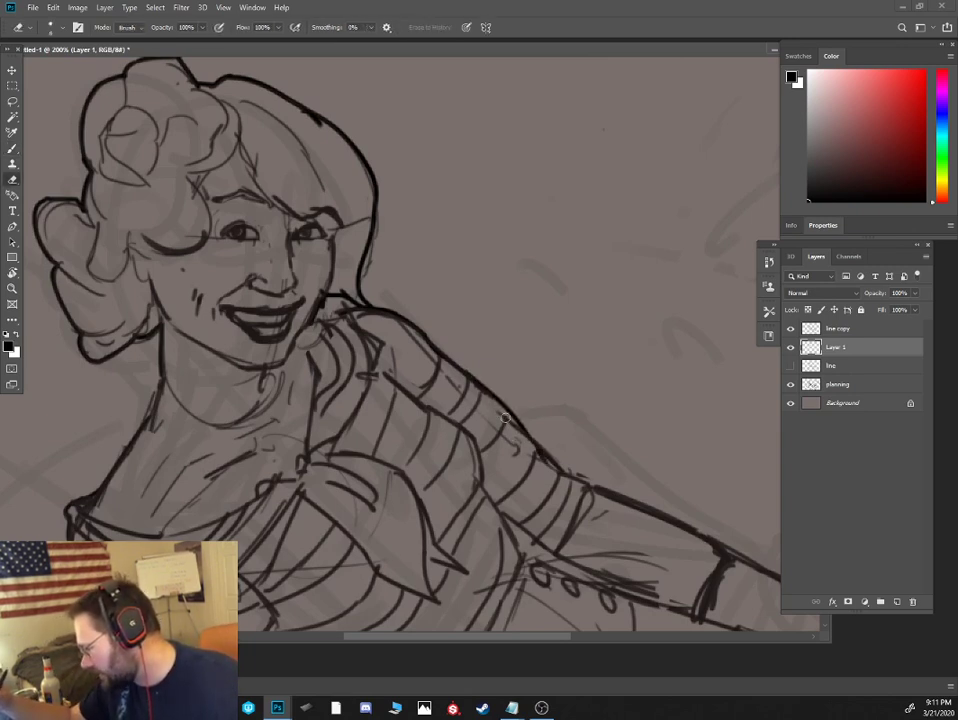
Compare Layer 1 and the line copy by toggling their visibility, and merge the two layers into one
left_click(791, 344)
left_click(791, 344)
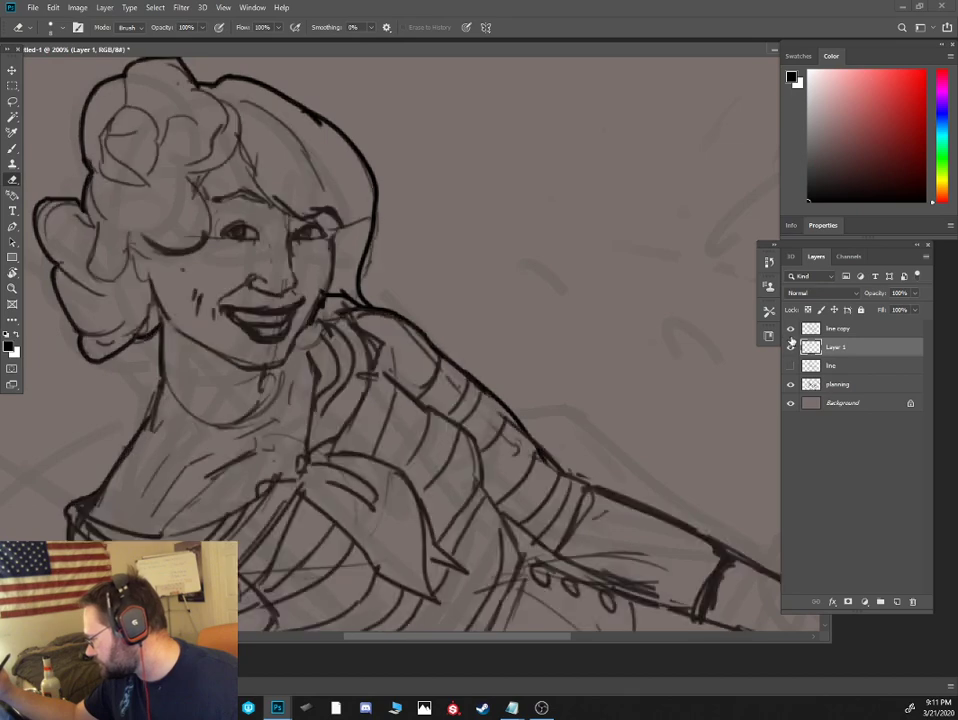
left_click(790, 346)
left_click(790, 346)
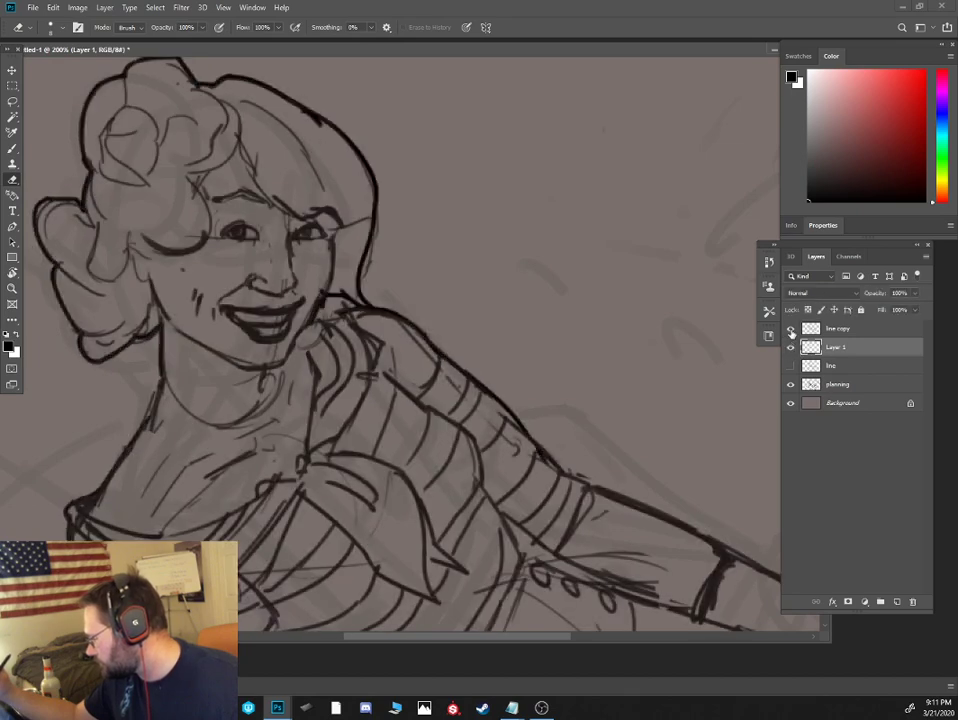
left_click(791, 332)
left_click(791, 332)
left_click(842, 334, "ctrl")
key("ctrl+e")
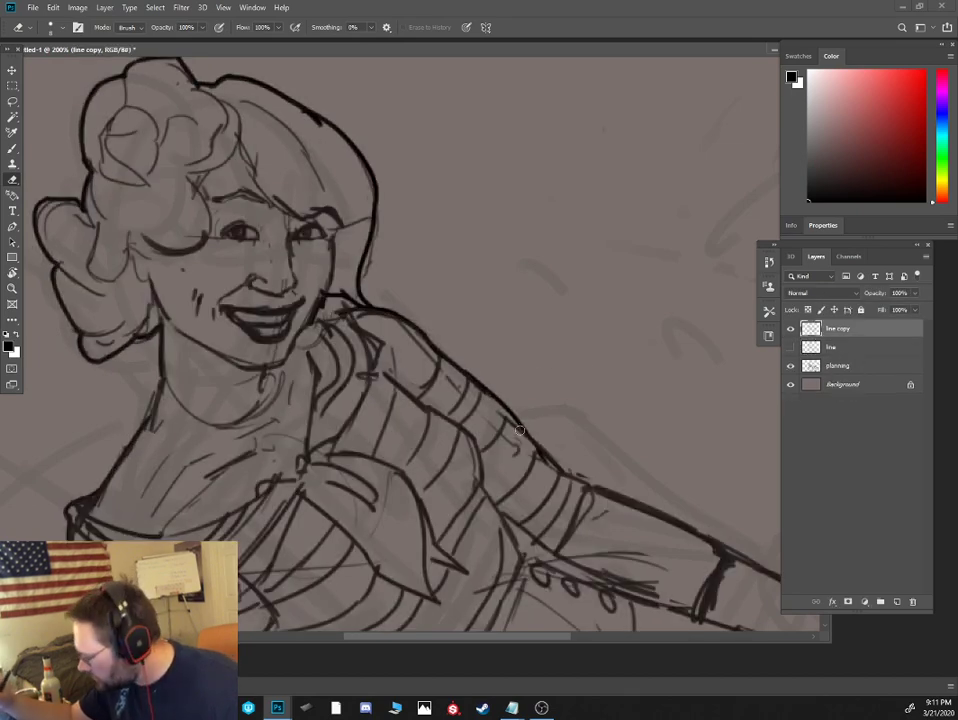
Erase the rough edge along the far arm's striped sleeve and redraw it as one clean bold outline toward the elbow
key("b")
key("e")
mouse_move(490, 406)
left_mouse_down()
mouse_move(518, 437)
mouse_move(506, 408)
mouse_move(557, 469)
left_mouse_up()
key("b")
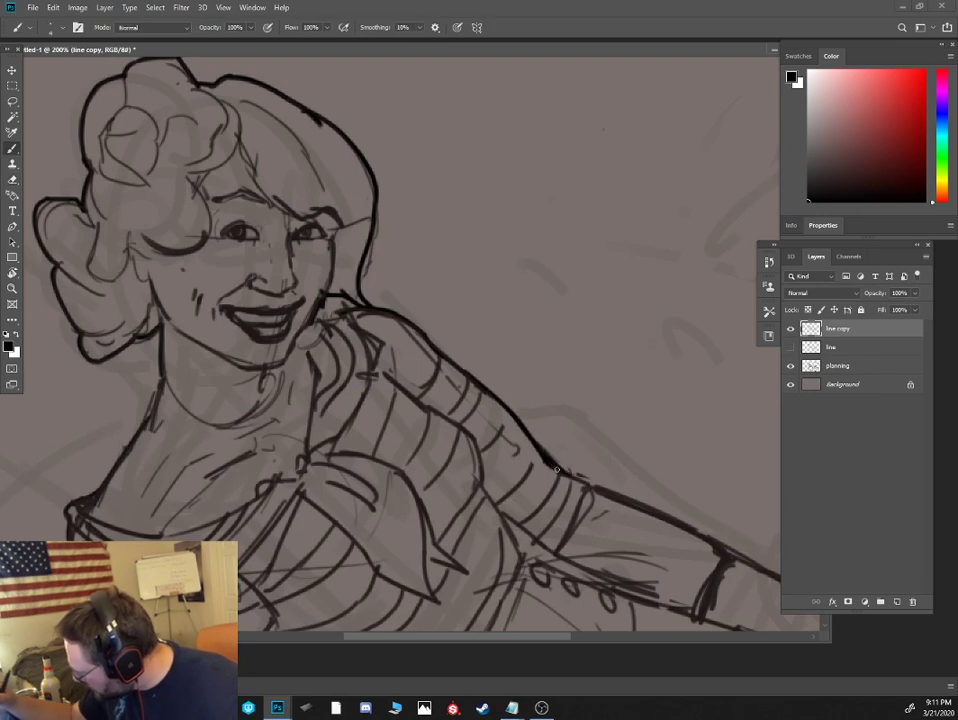
Trace a bold outline along the far forearm from the elbow to the wrist and redraw the sleeve cuff's edge
left_click_drag(614, 439, 316, 376)
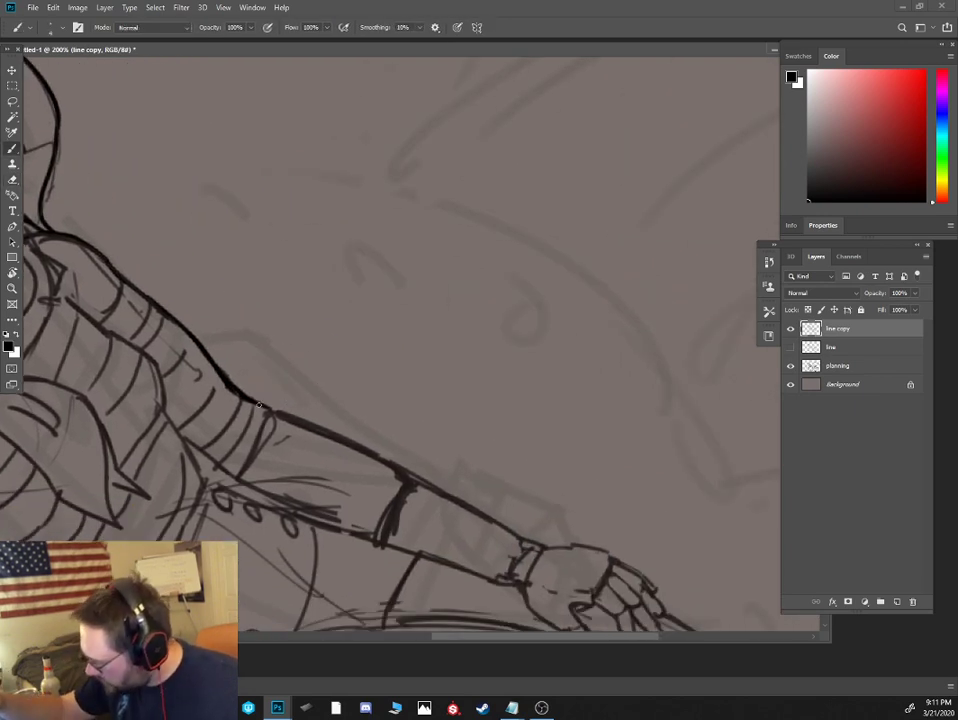
mouse_move(258, 405)
left_mouse_down()
mouse_move(410, 478)
mouse_move(392, 515)
mouse_move(398, 495)
mouse_move(492, 520)
left_mouse_up()
key("e")
key("b")
key("e")
key("b")
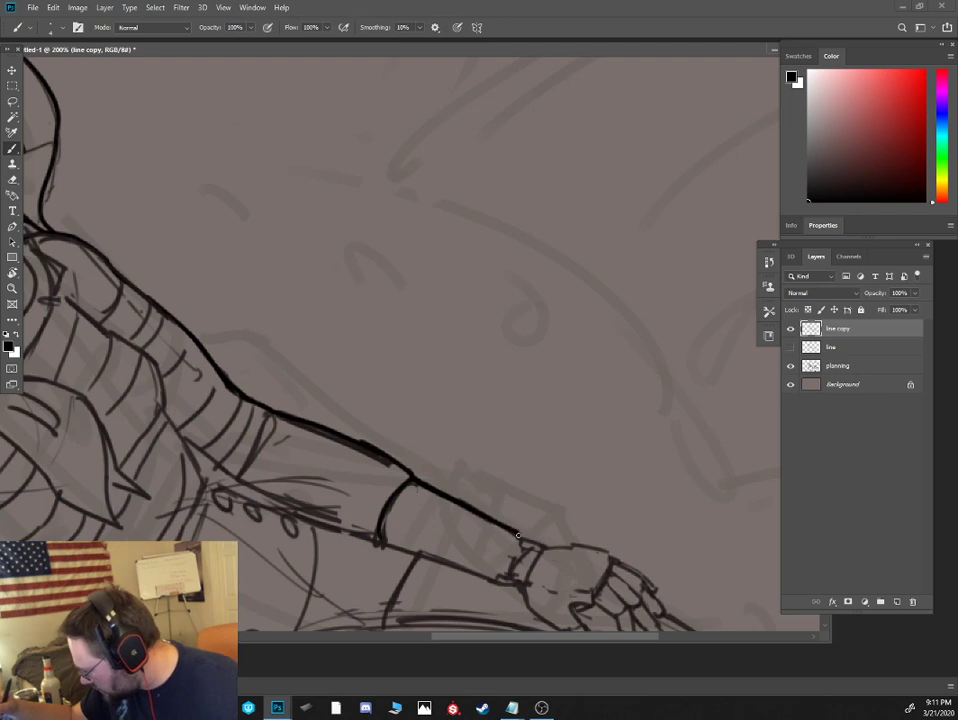
Erase the sketchy lines at the far wrist and outline the back of the hand boldly
key("e")
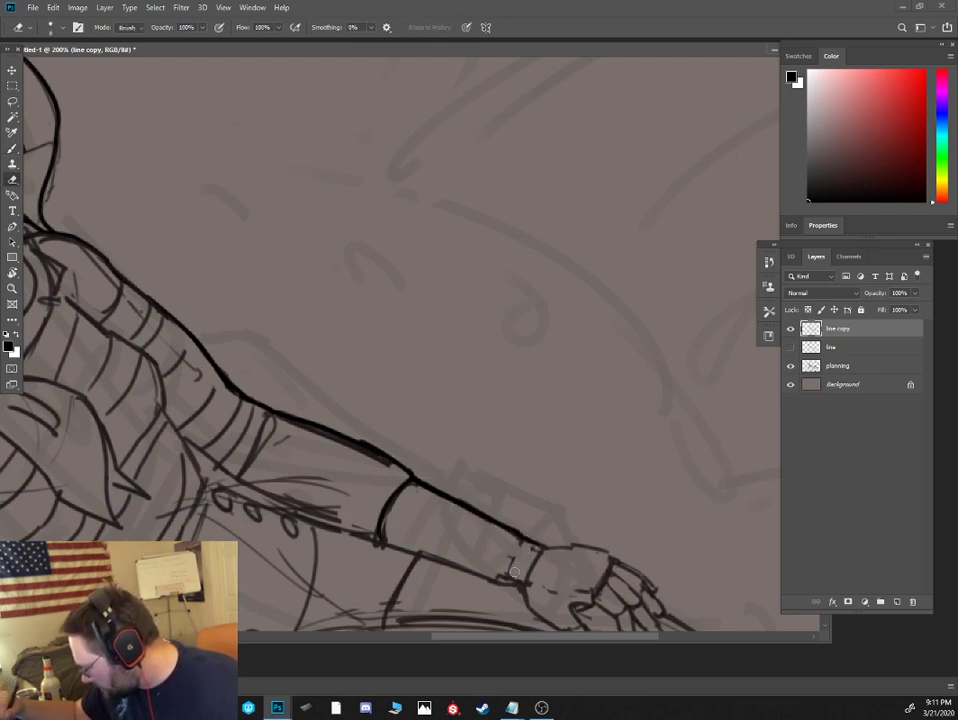
left_click_drag(570, 537, 481, 500)
key("b")
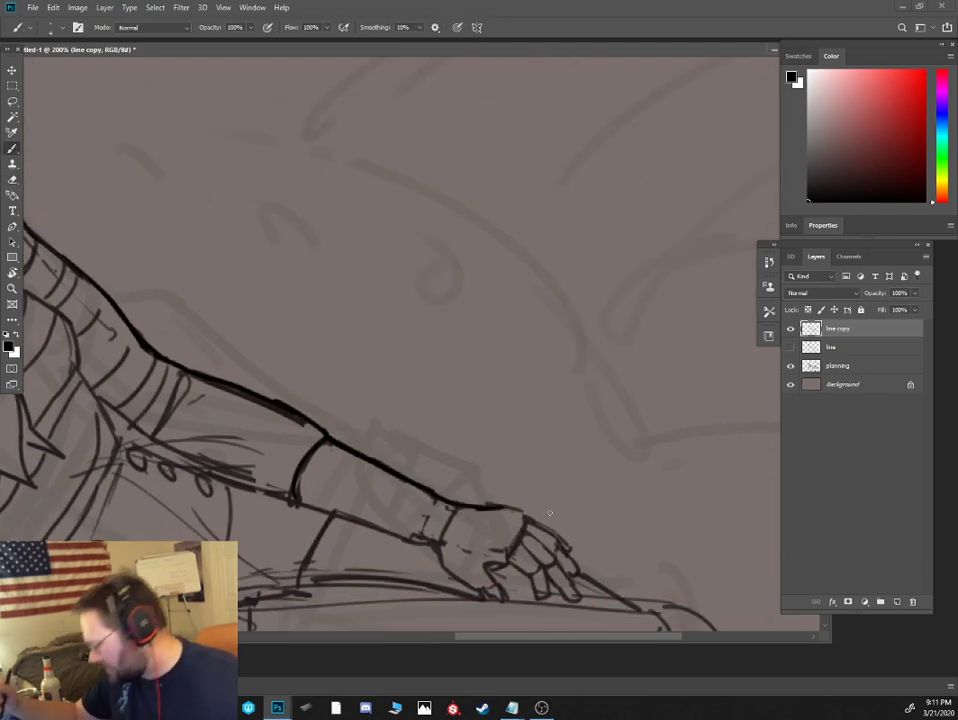
Lasso the hand resting on the thigh, enlarge it to about 115%, and clear the selection
key("ctrl+0")
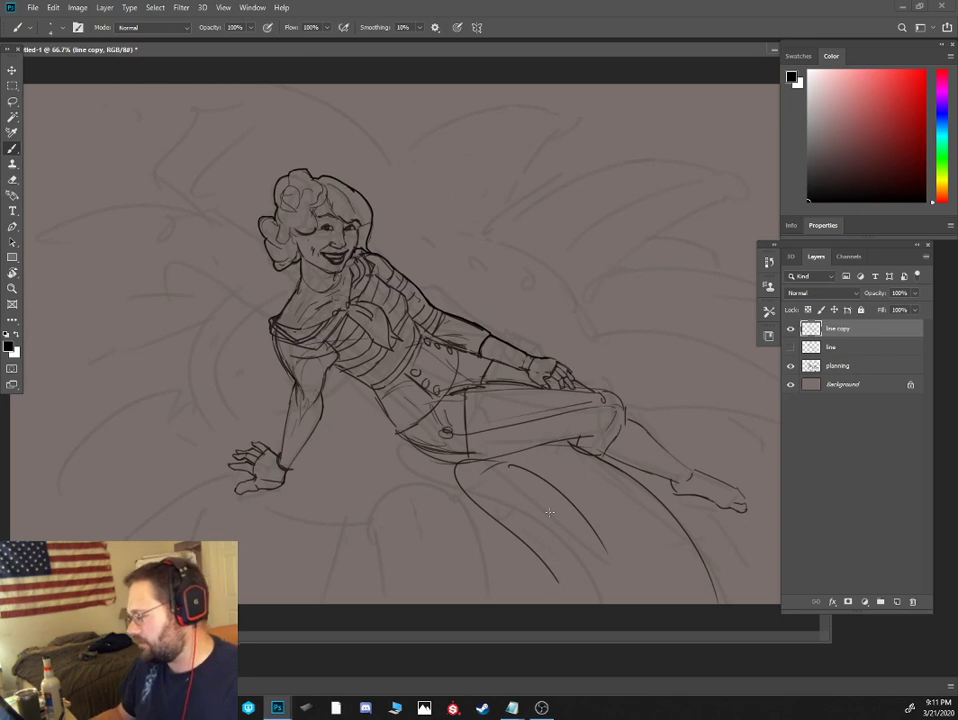
key("ctrl+plus")
key("l")
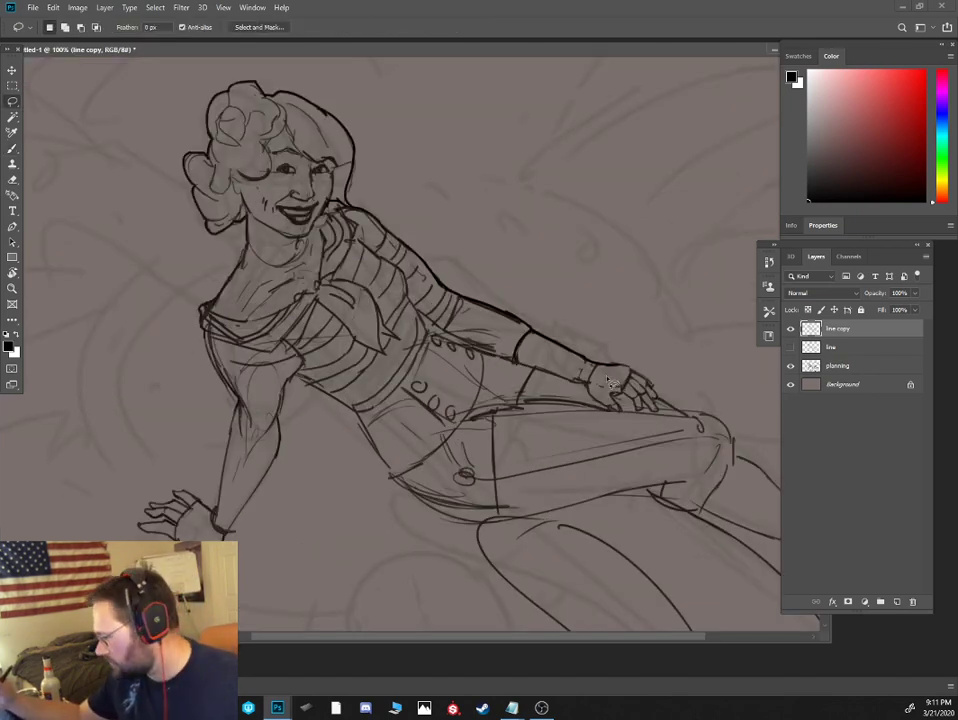
mouse_move(602, 355)
left_mouse_down()
mouse_move(576, 389)
mouse_move(592, 421)
mouse_move(663, 425)
mouse_move(655, 381)
mouse_move(557, 339)
left_mouse_up()
key("ctrl+t")
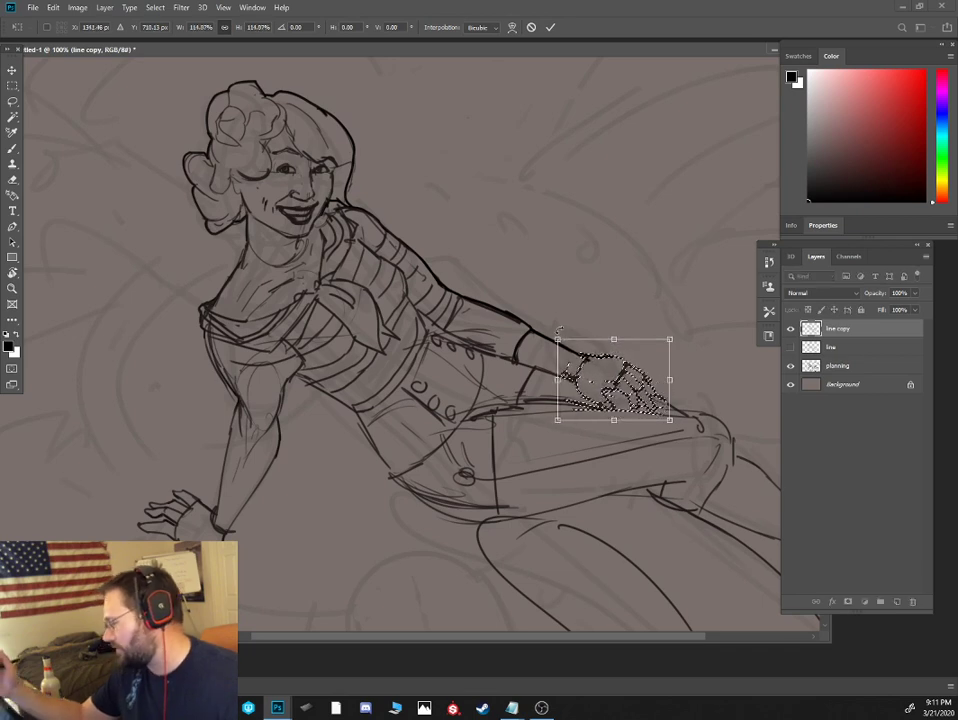
key("Return")
key("ctrl+d")
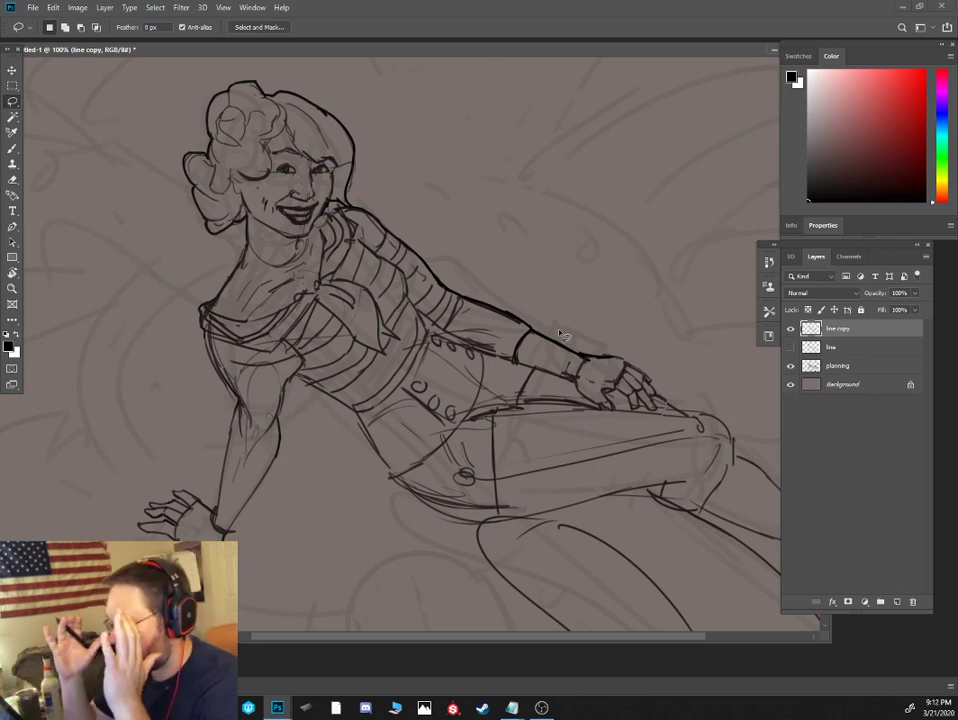
Blend the enlarged hand into the forearm by erasing and redrawing the outline at the wrist and back of the hand
key("e")
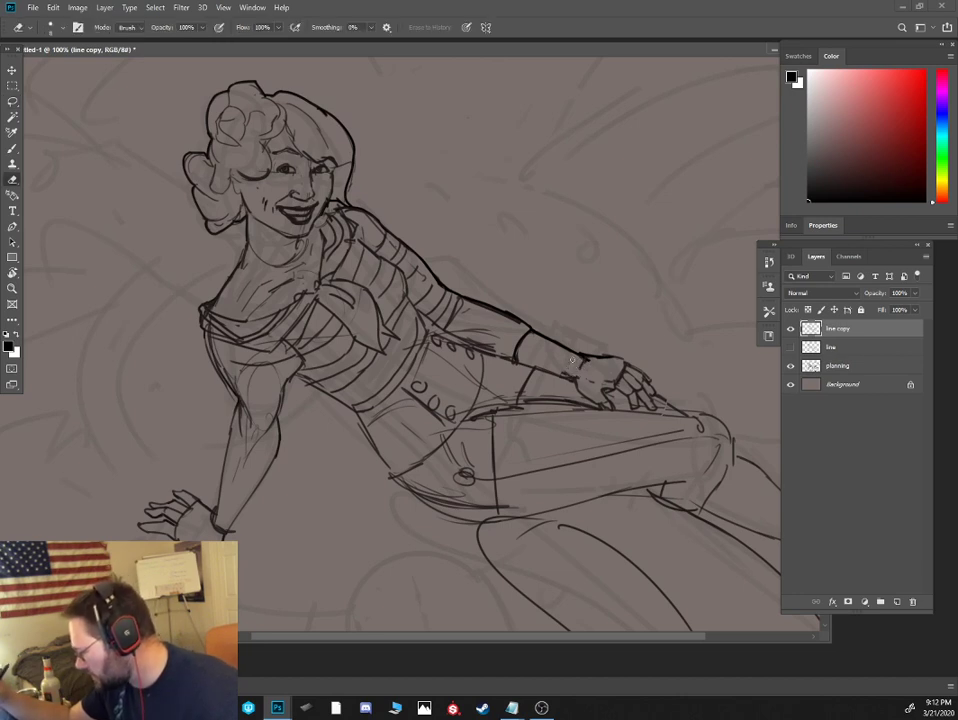
key("b")
left_click_drag(573, 356, 588, 362)
key("e")
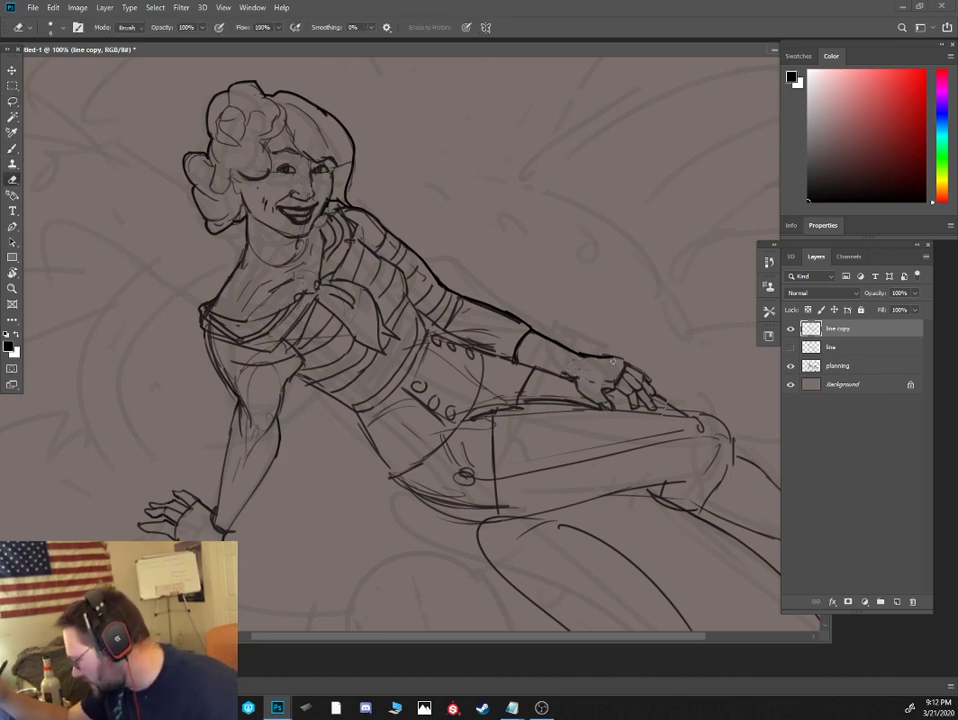
key("b")
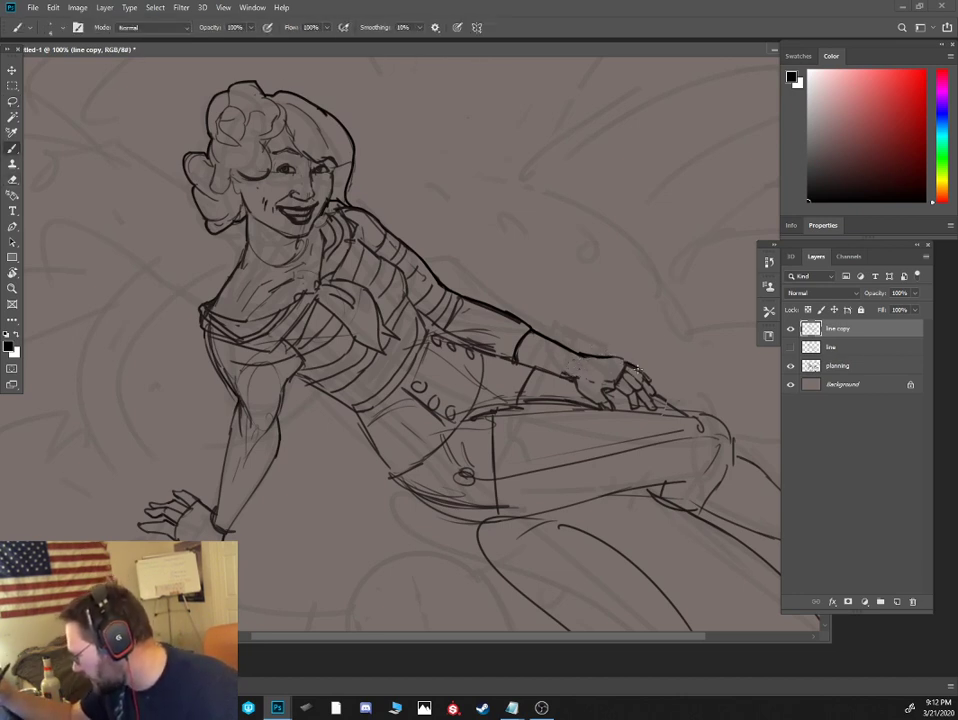
Outline the resting hand's fingers and thumb, clean stray marks around them, and darken the line from the fingertips to the knee
left_click_drag(644, 373, 656, 384)
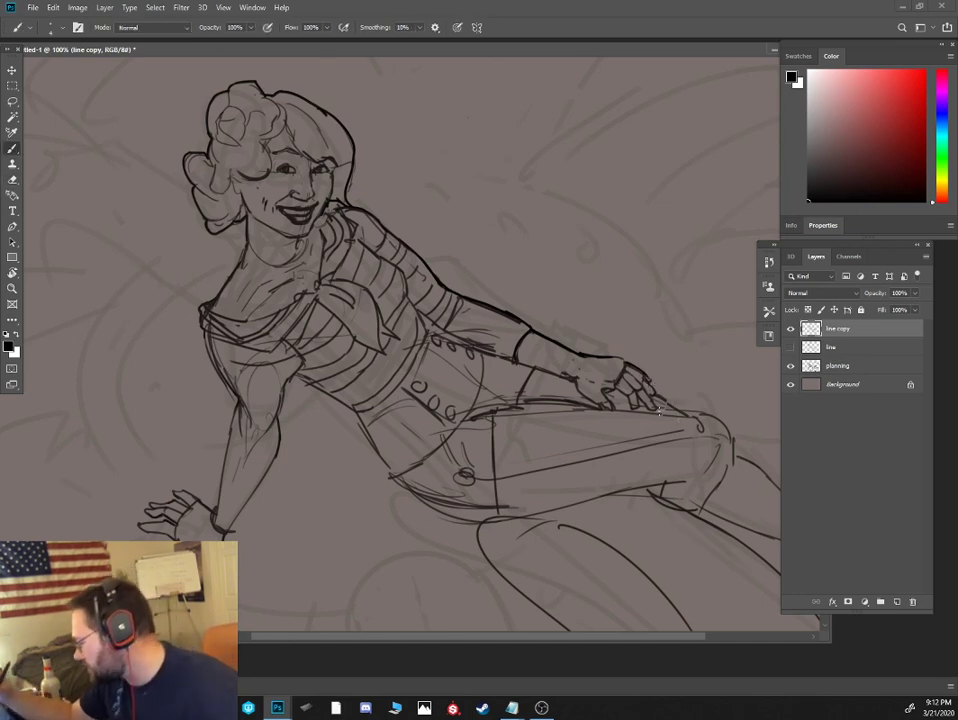
key("e")
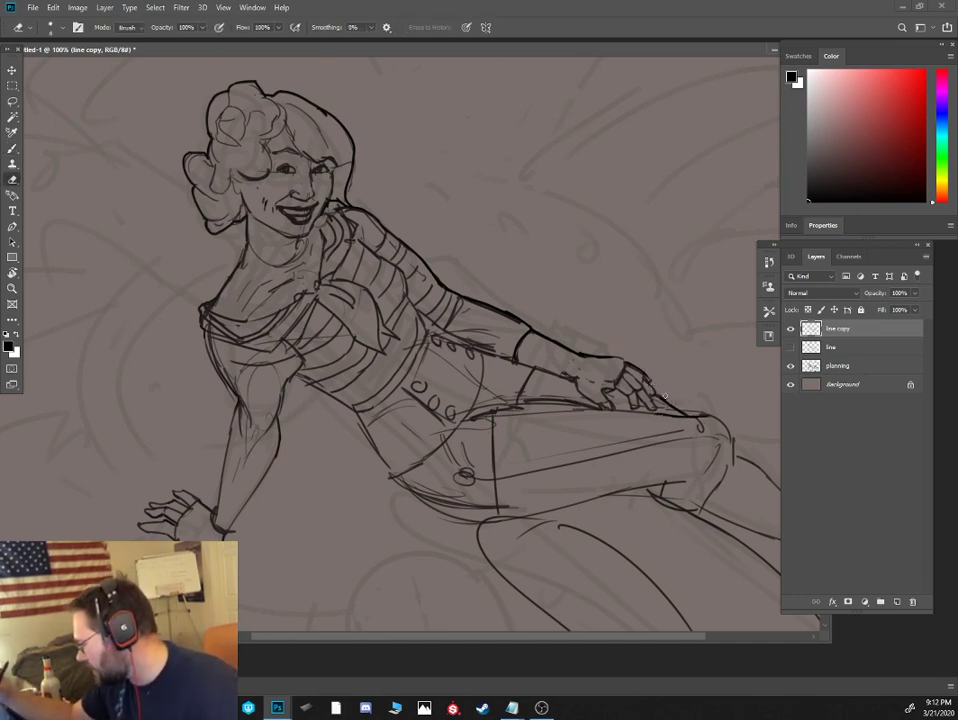
key("b")
key("e")
key("b")
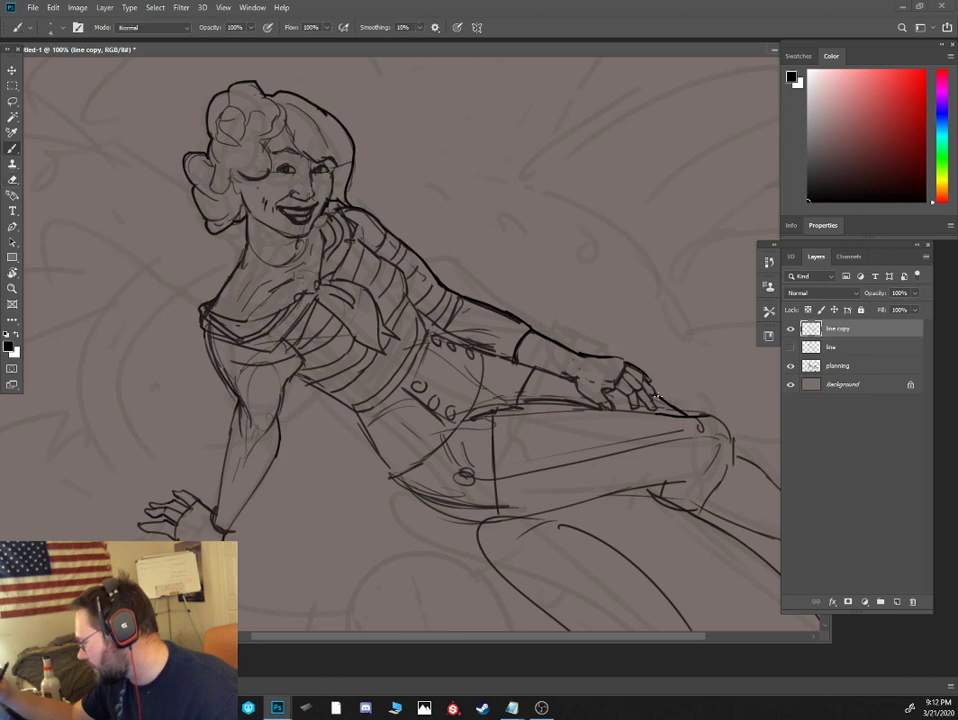
key("e")
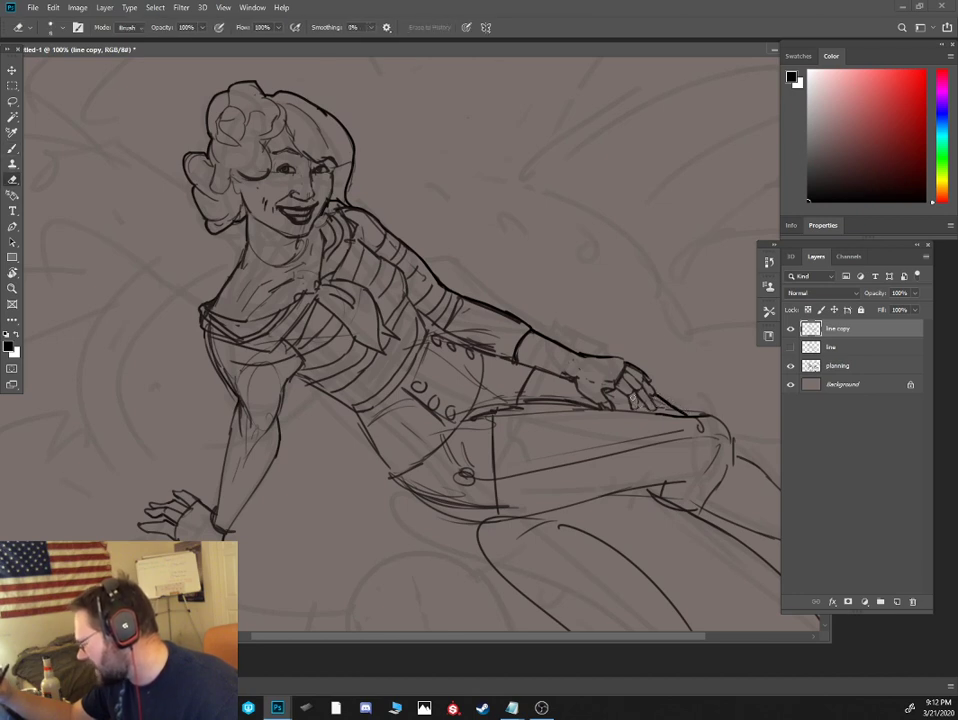
key("b")
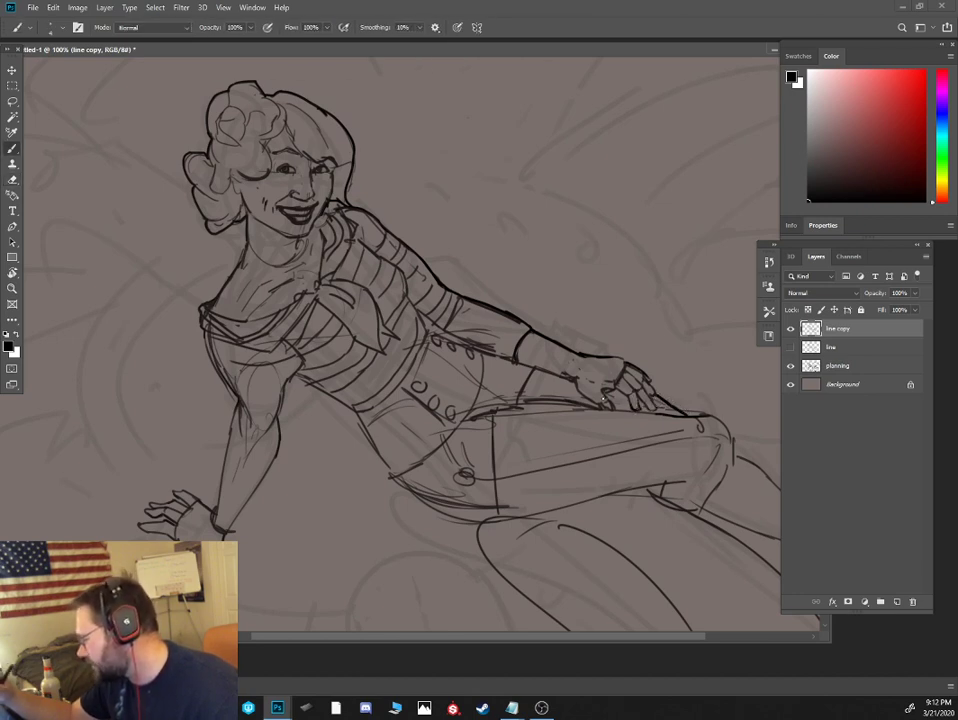
key("e")
key("b")
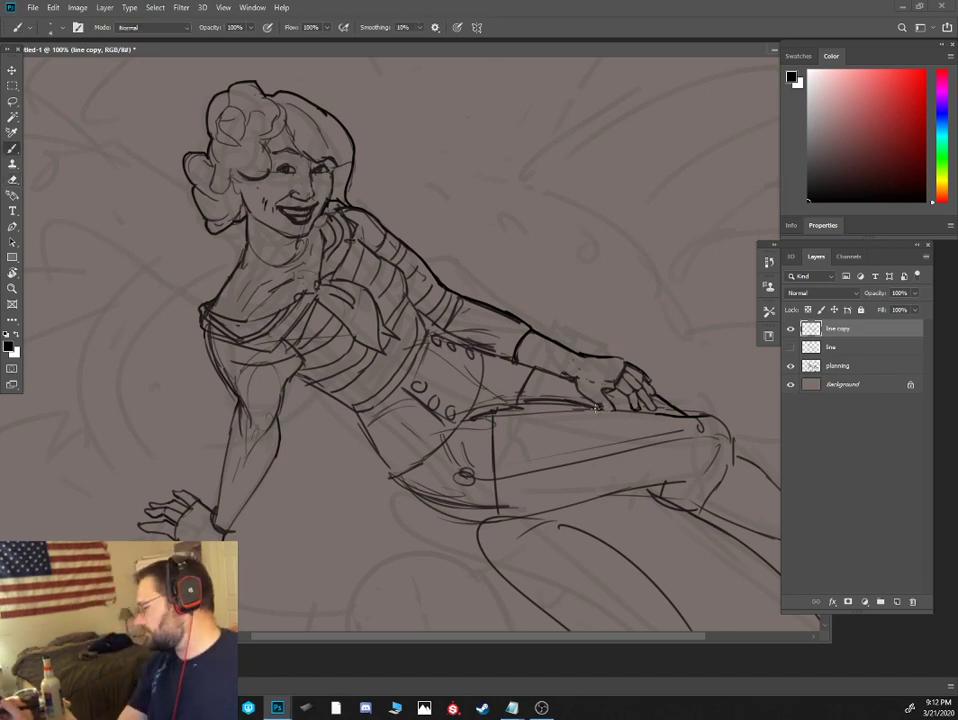
Redraw the upper edge of the near thigh and the shorts' leg hem as bold lines, erasing the stray strokes at the hip
left_click(678, 418, "shift")
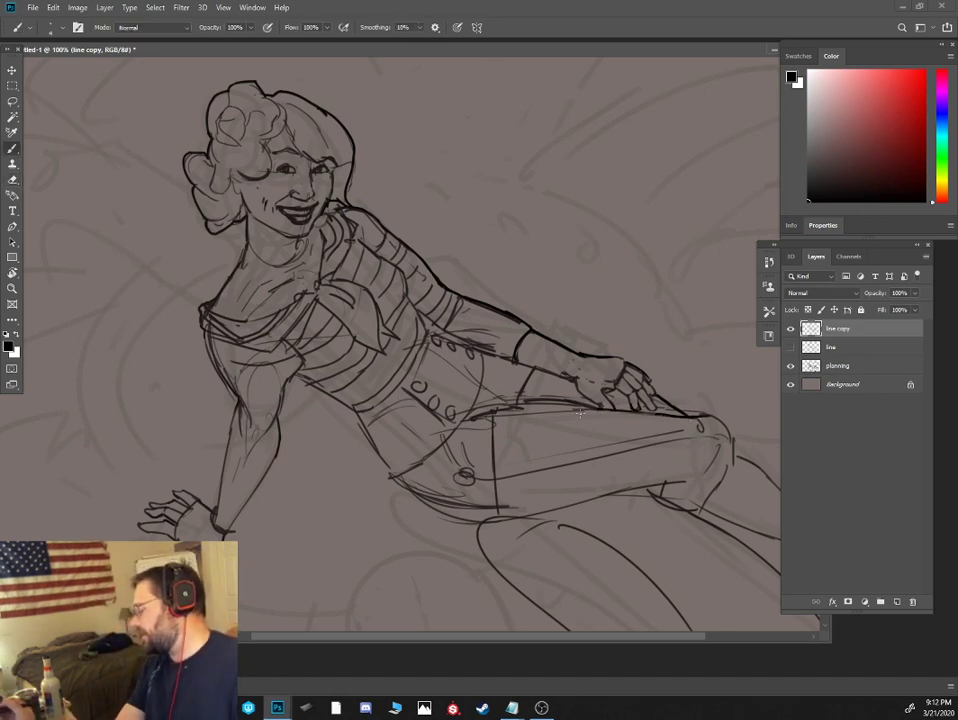
key("e")
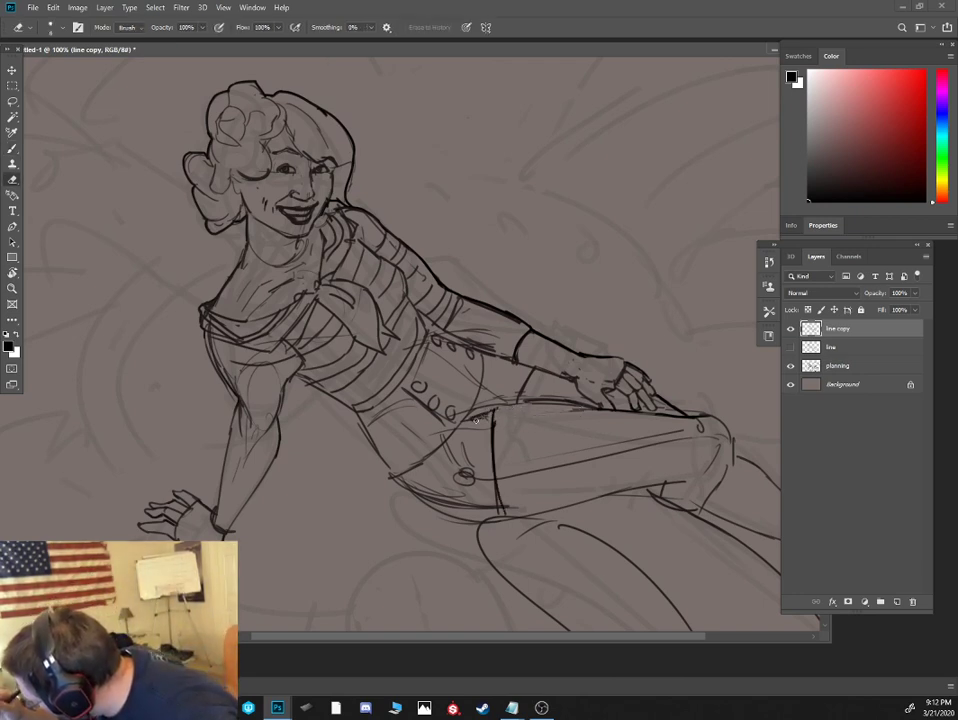
key("b")
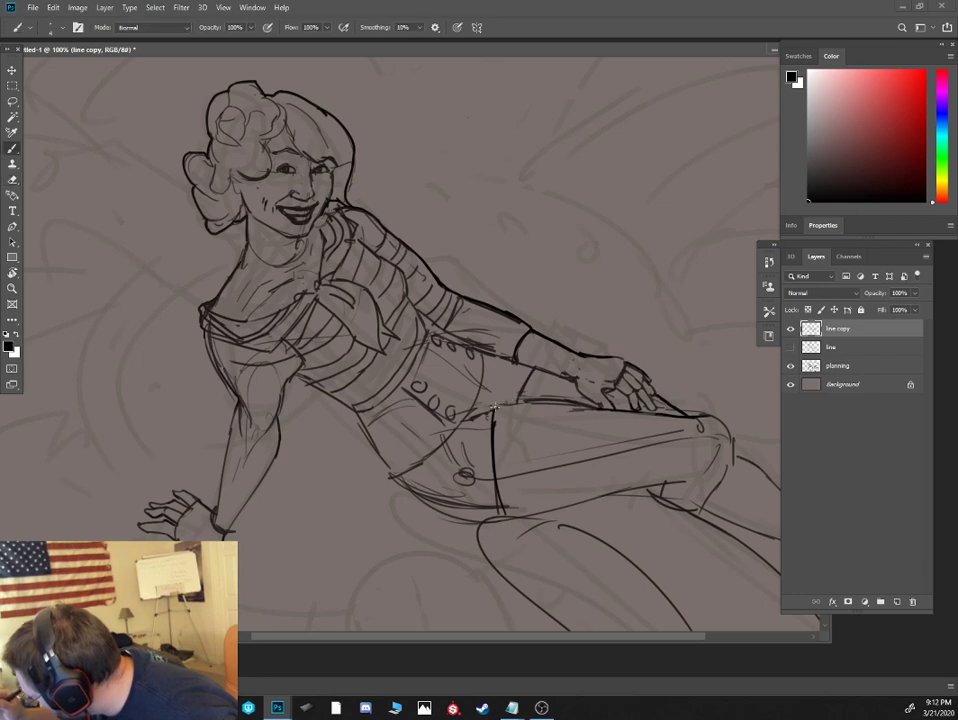
key("e")
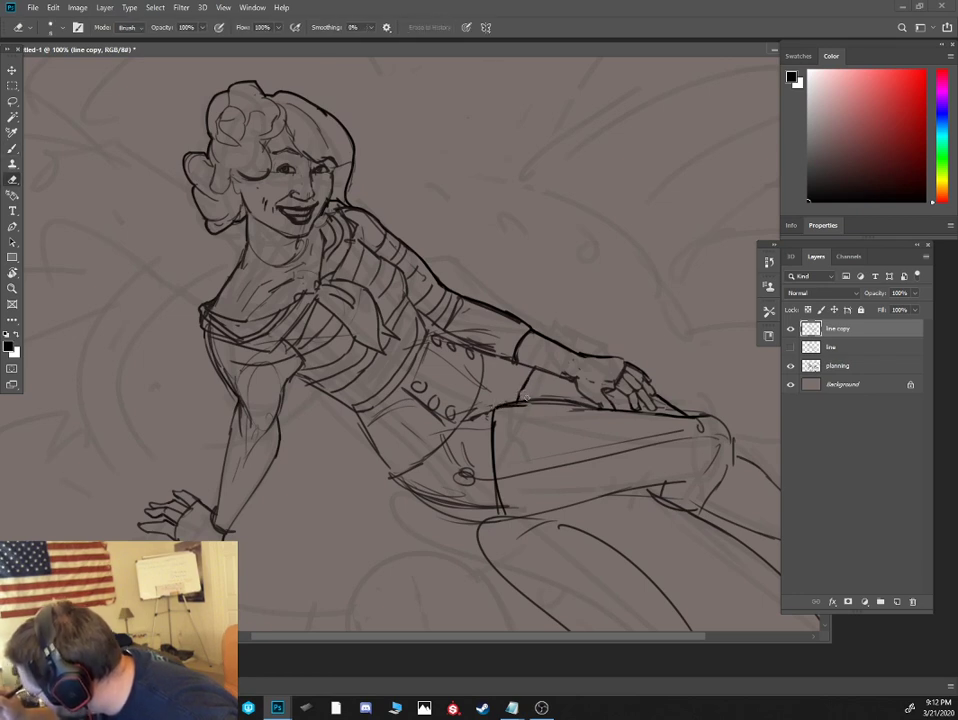
key("b")
key("e")
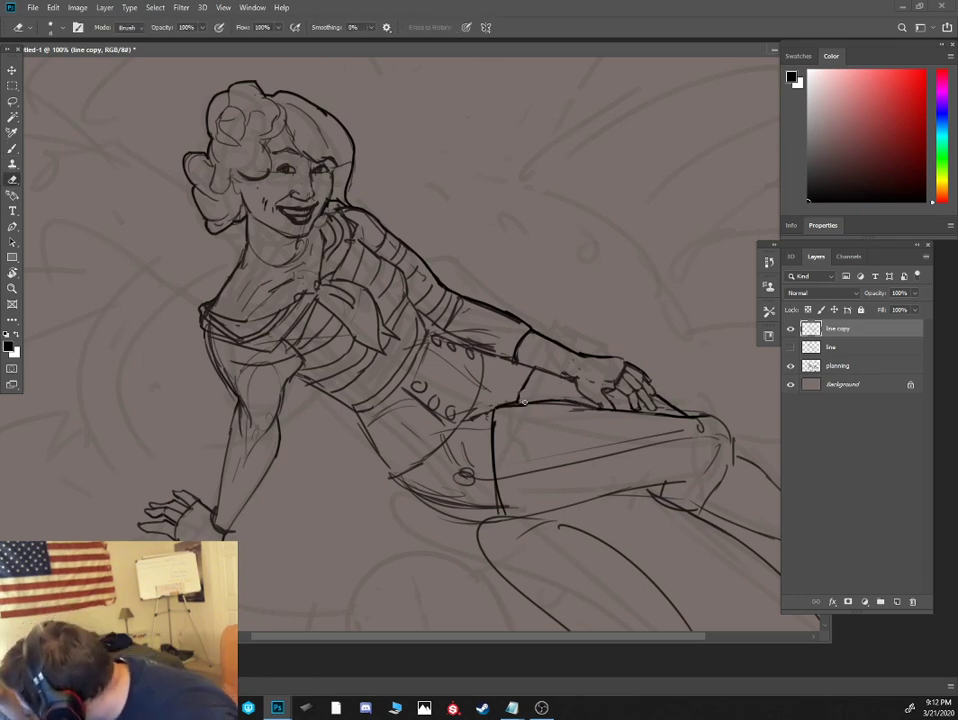
key("b")
left_click_drag(510, 405, 582, 405)
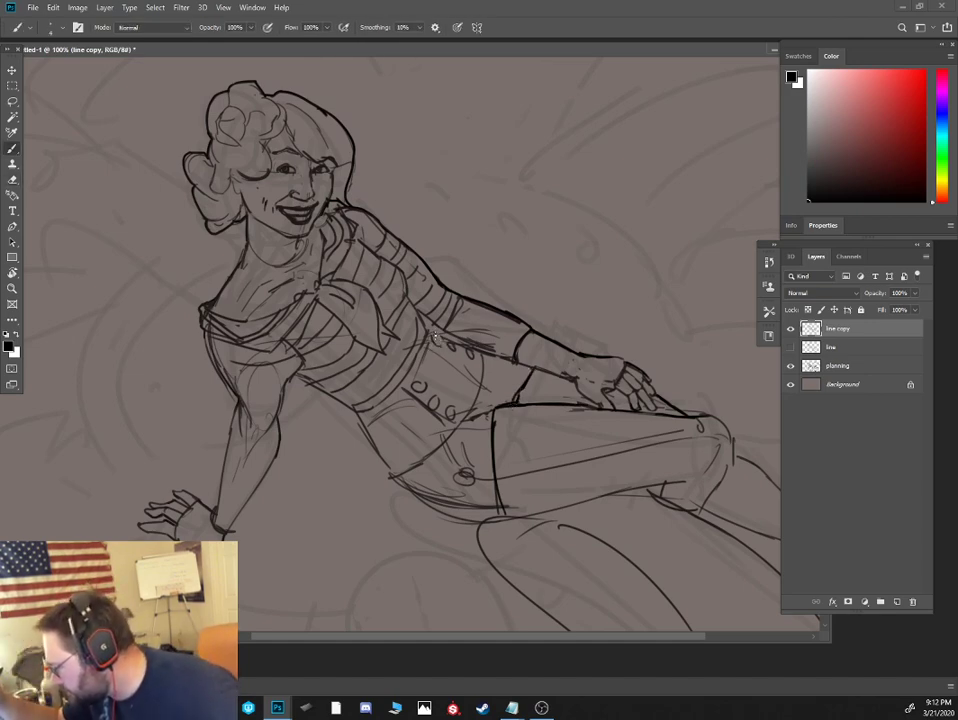
Trace a bold outline around the bent knee from the top of the thigh to the underside of the leg
left_click_drag(528, 382, 340, 357)
key("ctrl+plus")
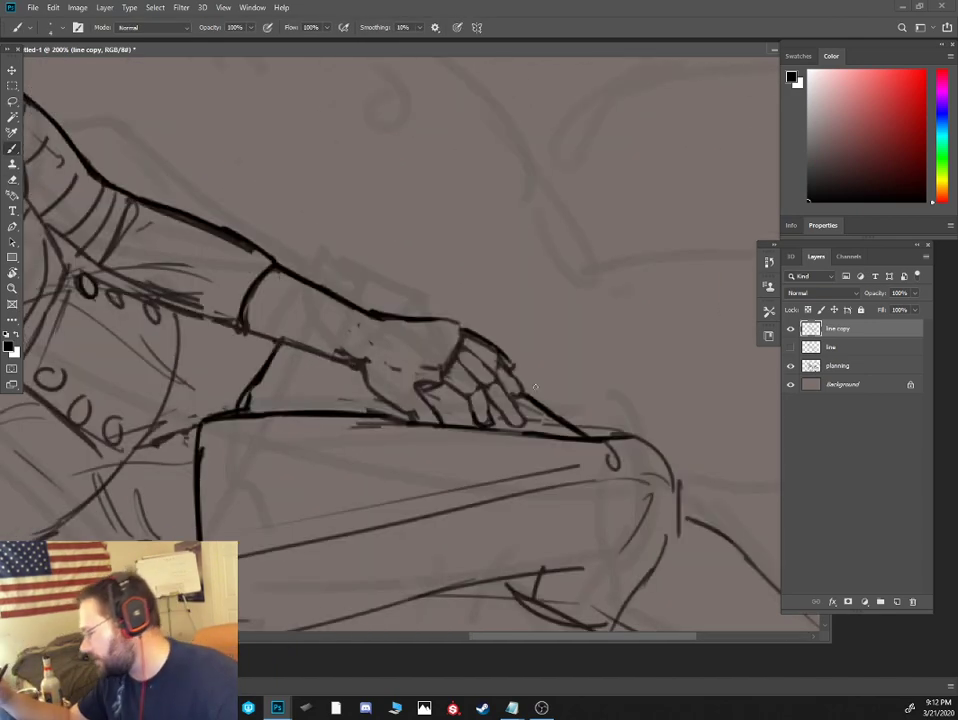
mouse_move(635, 456)
left_mouse_down()
mouse_move(505, 396)
mouse_move(544, 448)
mouse_move(507, 353)
mouse_move(478, 375)
mouse_move(425, 455)
left_mouse_up()
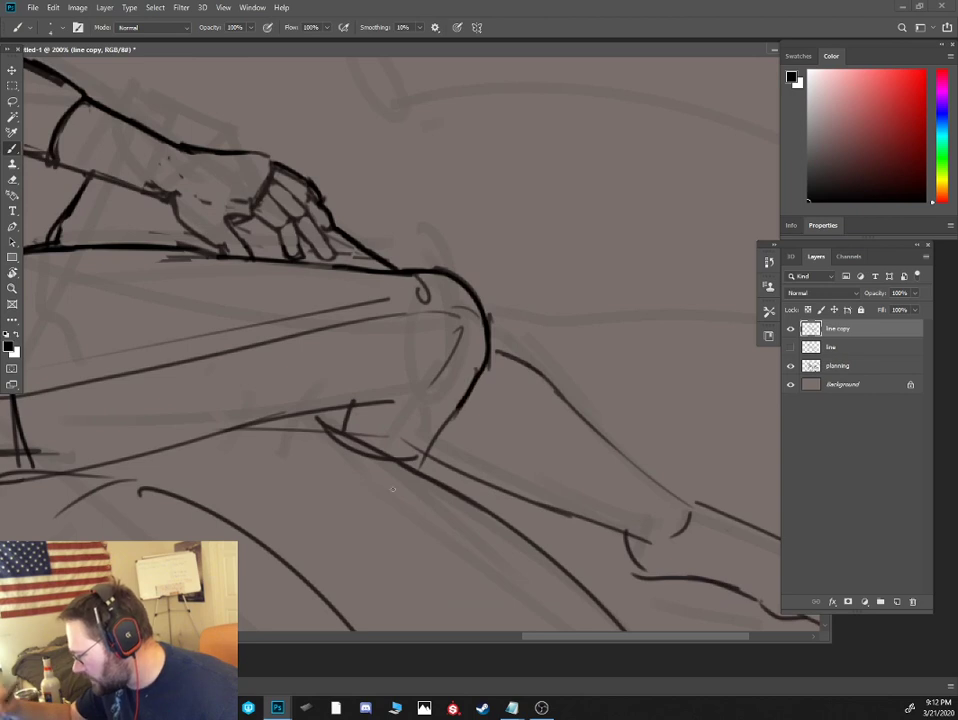
Outline the lower leg and foot in bold line, from the knee down the shin, around the toes and back along the calf
mouse_move(492, 350)
left_mouse_down()
mouse_move(544, 379)
mouse_move(583, 427)
mouse_move(696, 514)
mouse_move(521, 482)
mouse_move(615, 532)
mouse_move(608, 526)
mouse_move(633, 565)
mouse_move(623, 594)
mouse_move(457, 537)
left_mouse_up()
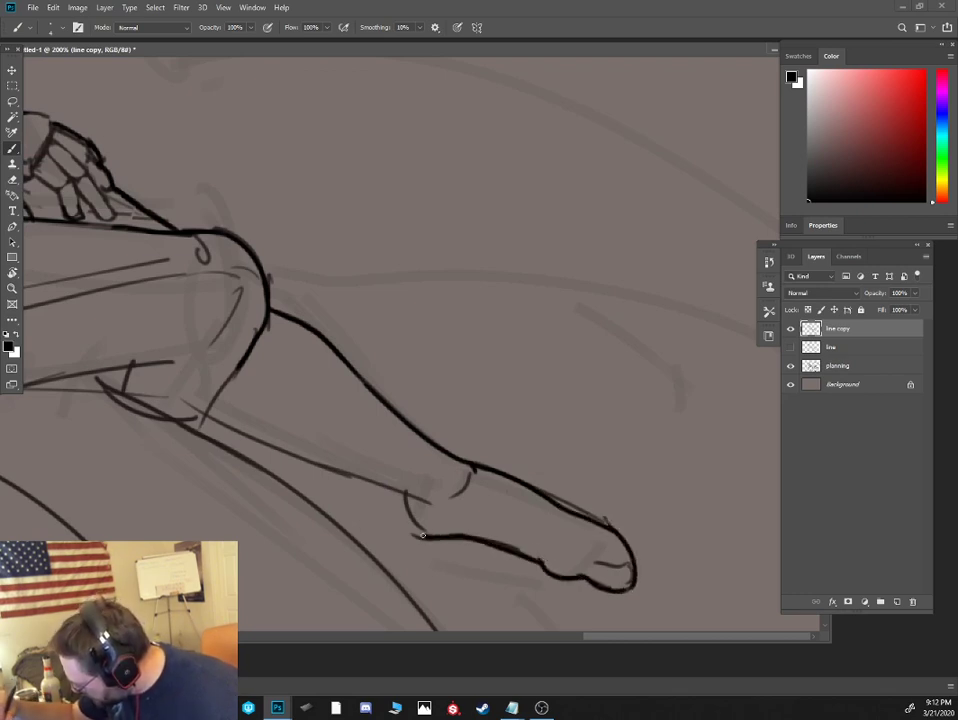
mouse_move(423, 495)
left_mouse_down()
mouse_move(452, 504)
mouse_move(389, 486)
left_mouse_up()
key("e")
key("b")
mouse_move(203, 413)
left_mouse_down()
mouse_move(284, 460)
mouse_move(420, 505)
mouse_move(580, 382)
left_mouse_up()
Trace a bold contour from the waist around the hip and along the underside of the near thigh to the knee
key("ctrl+minus")
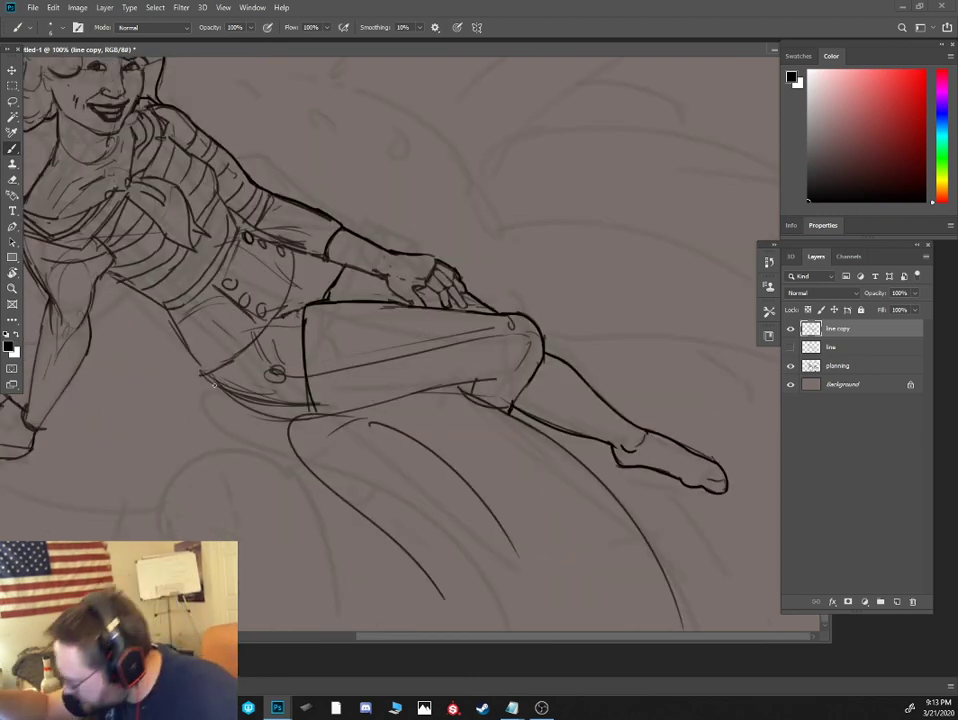
mouse_move(200, 371)
left_mouse_down()
mouse_move(227, 398)
mouse_move(269, 414)
mouse_move(312, 410)
left_mouse_up()
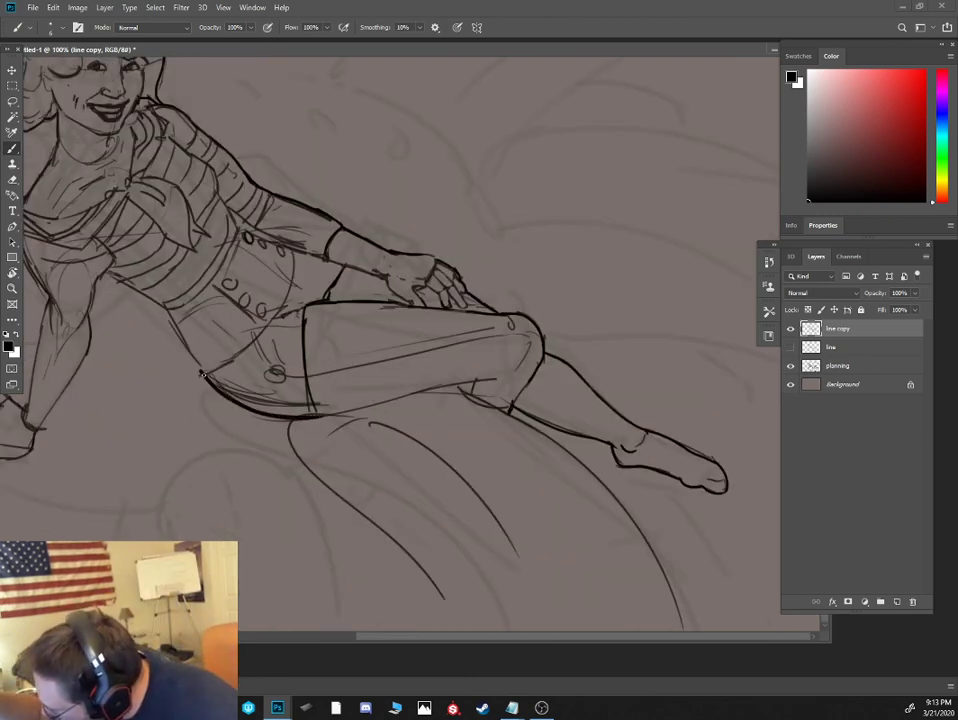
mouse_move(129, 279)
left_mouse_down()
mouse_move(160, 300)
mouse_move(107, 272)
left_mouse_up()
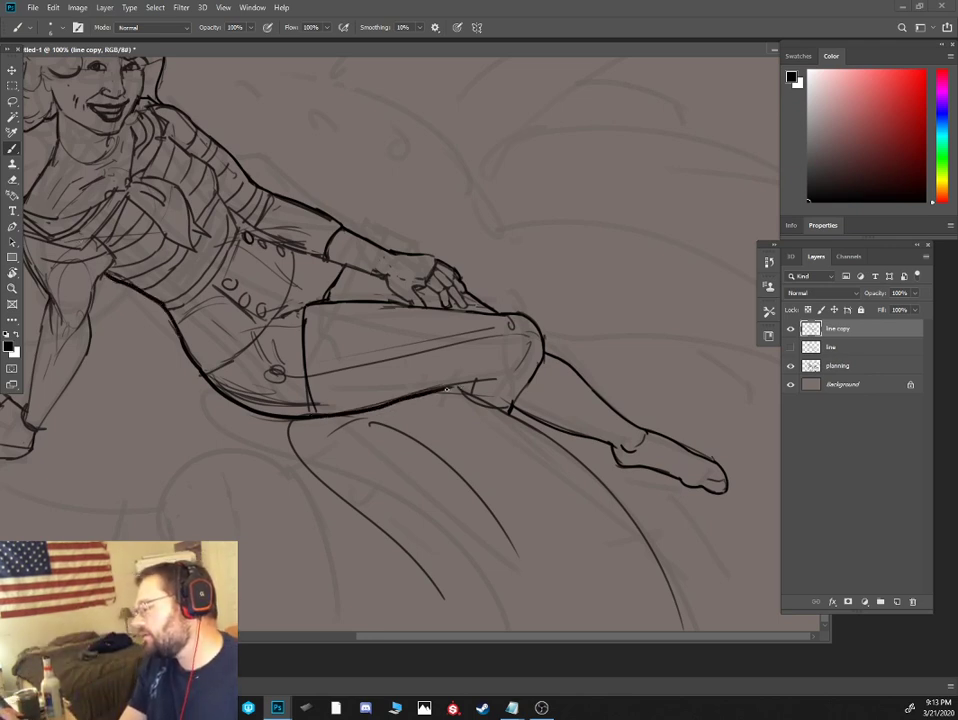
left_click_drag(447, 389, 493, 382)
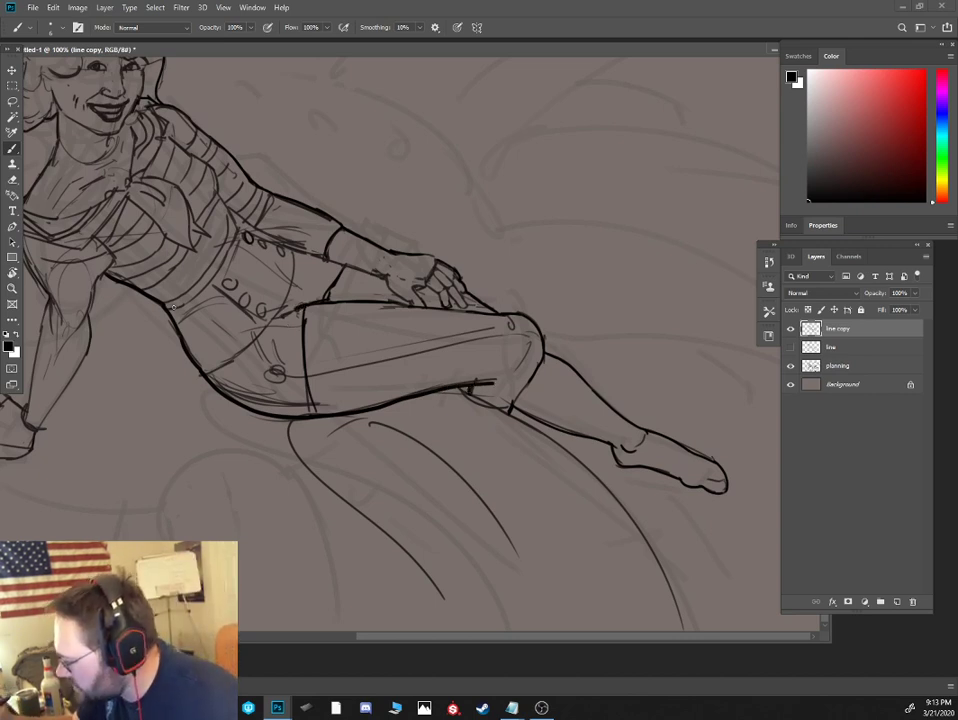
key("ctrl+minus")
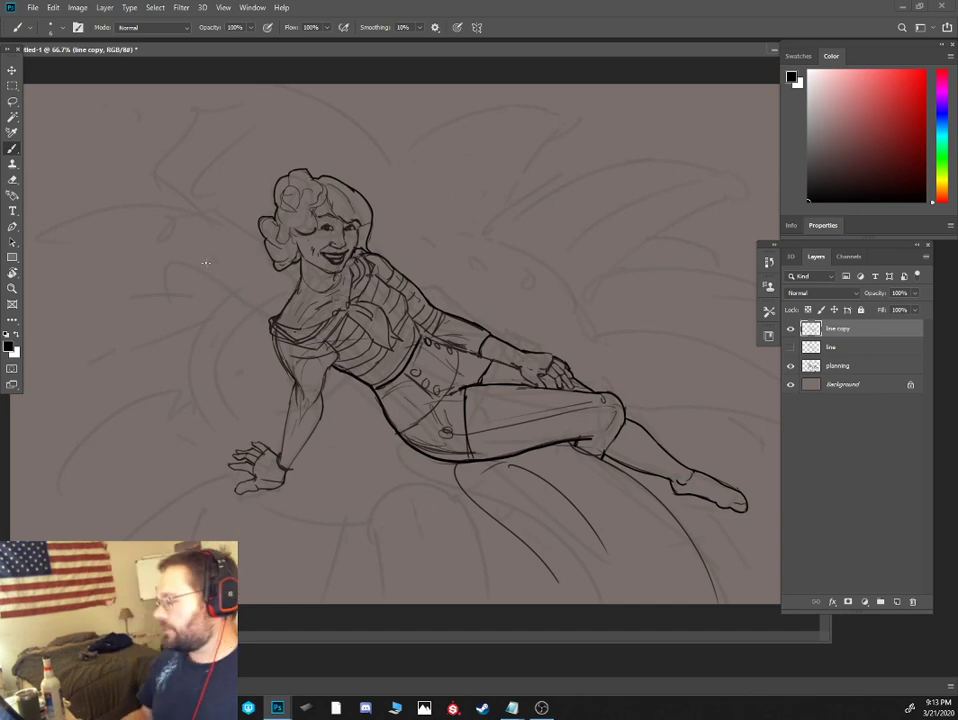
key("w")
left_click(519, 285)
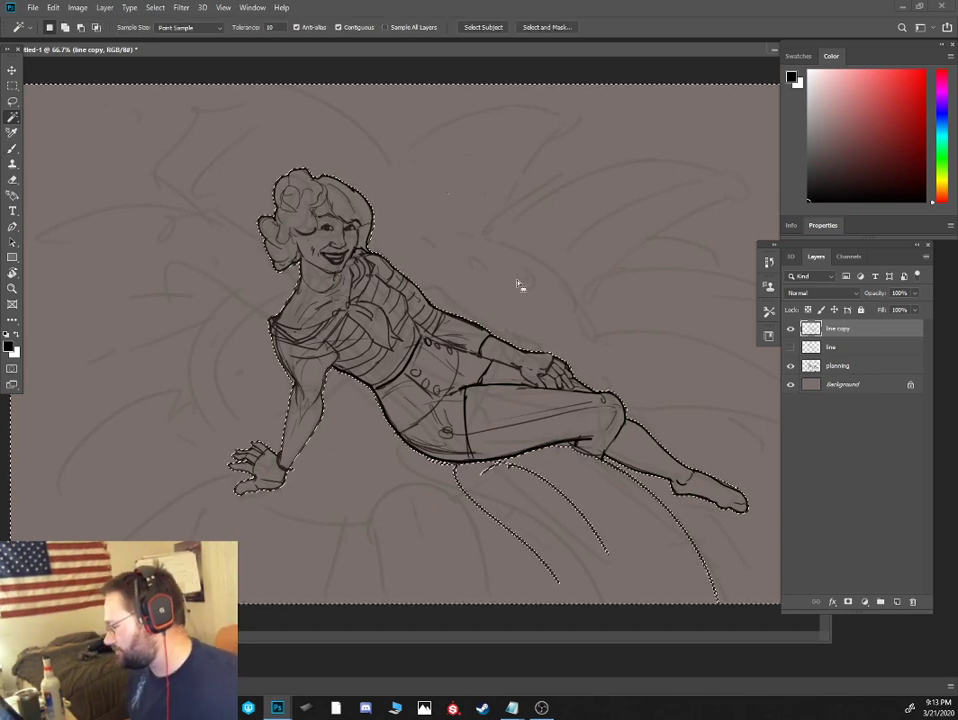
key("ctrl+d")
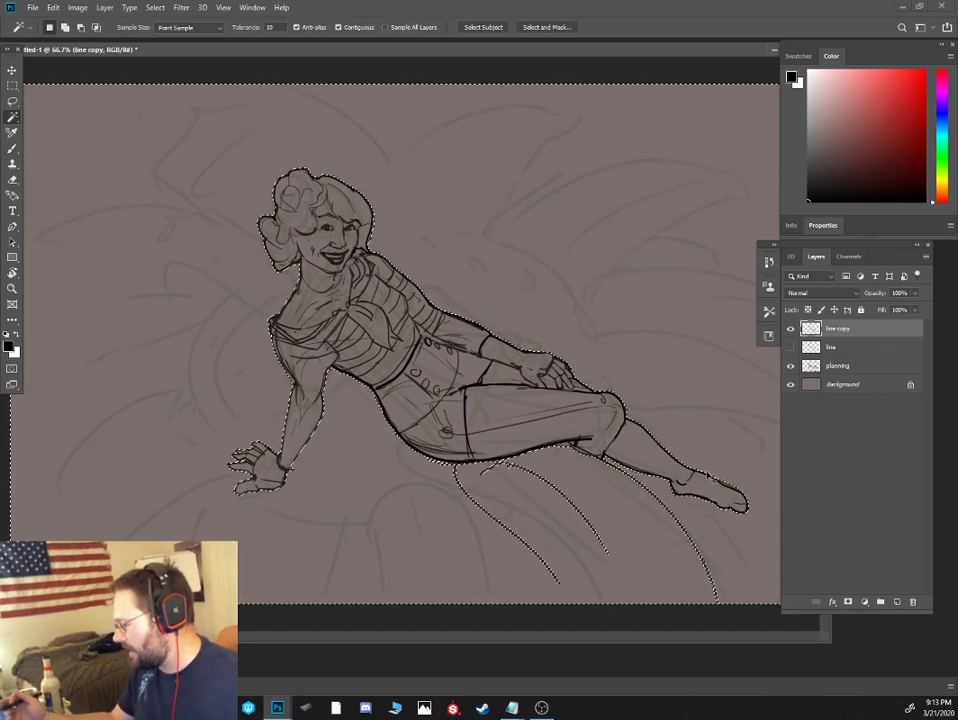
Lasso the loose plant curves beneath the hip and legs and cut them from the line copy layer
key("l")
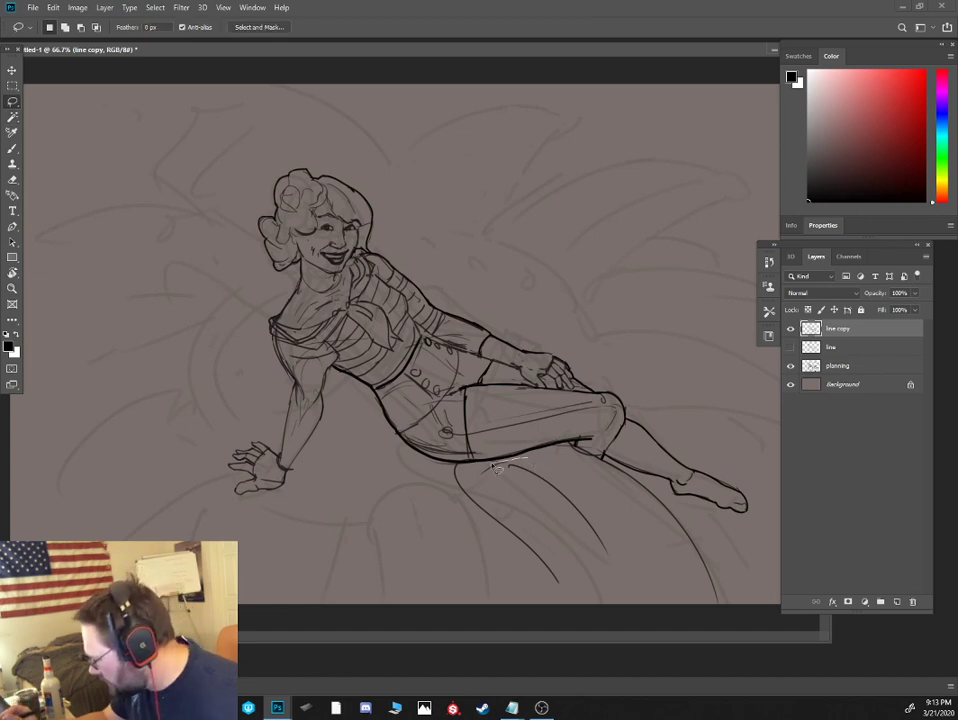
mouse_move(497, 468)
left_mouse_down()
mouse_move(451, 470)
mouse_move(436, 512)
mouse_move(625, 623)
mouse_move(749, 583)
mouse_move(679, 508)
mouse_move(600, 457)
left_mouse_up()
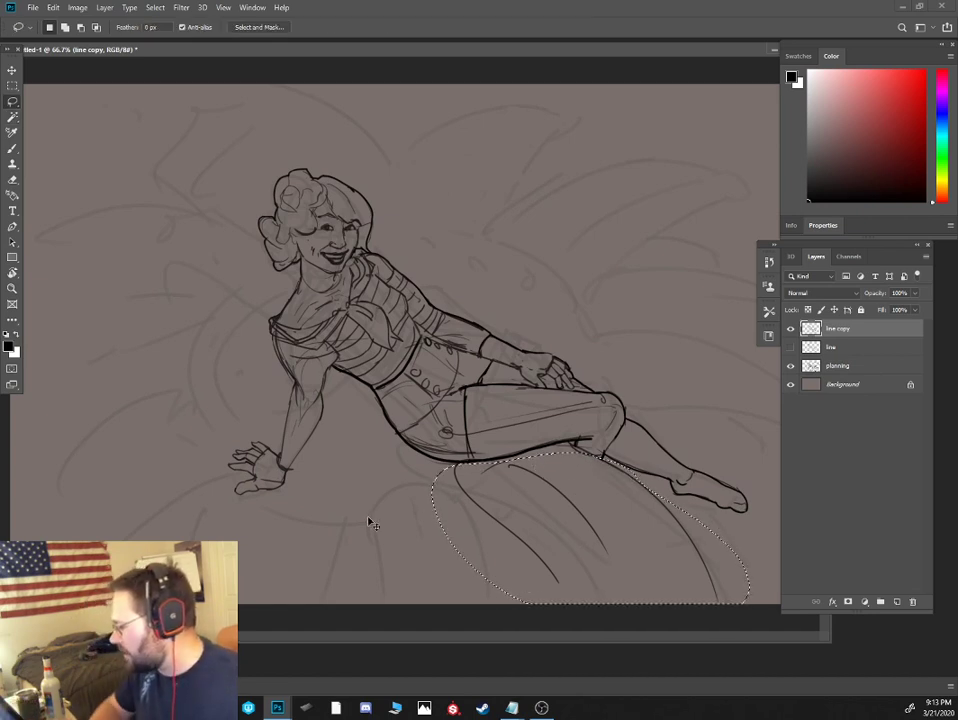
key("Delete")
key("ctrl+d")
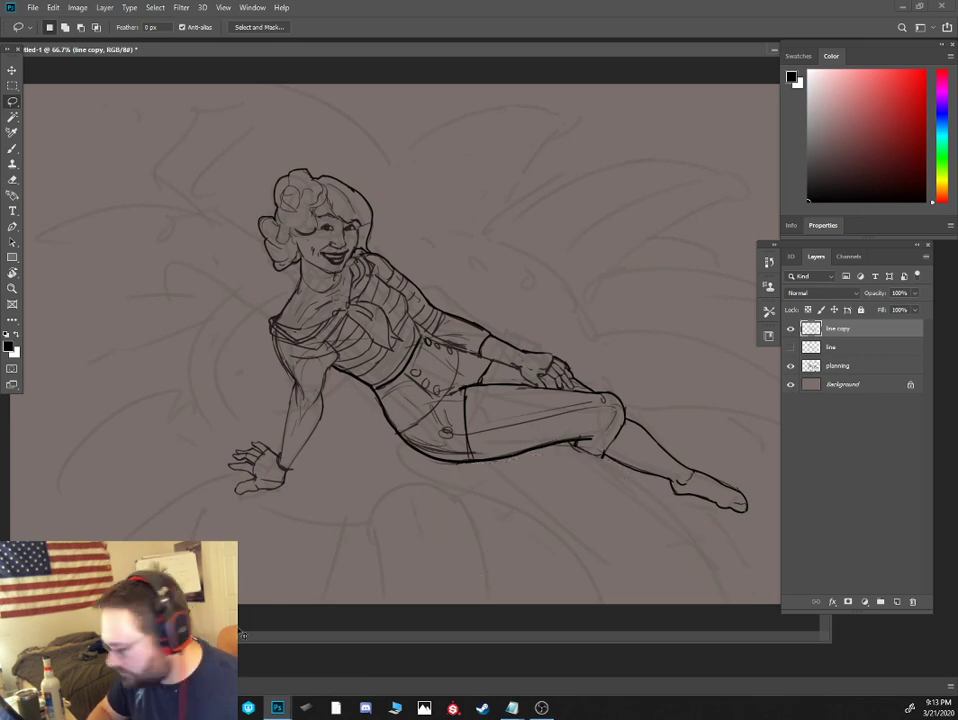
Paste the cut curves onto a new layer above planning, place them beneath the legs, and name the layer plant
left_click(853, 369)
key("ctrl+v")
key("v")
left_click_drag(468, 290, 650, 470)
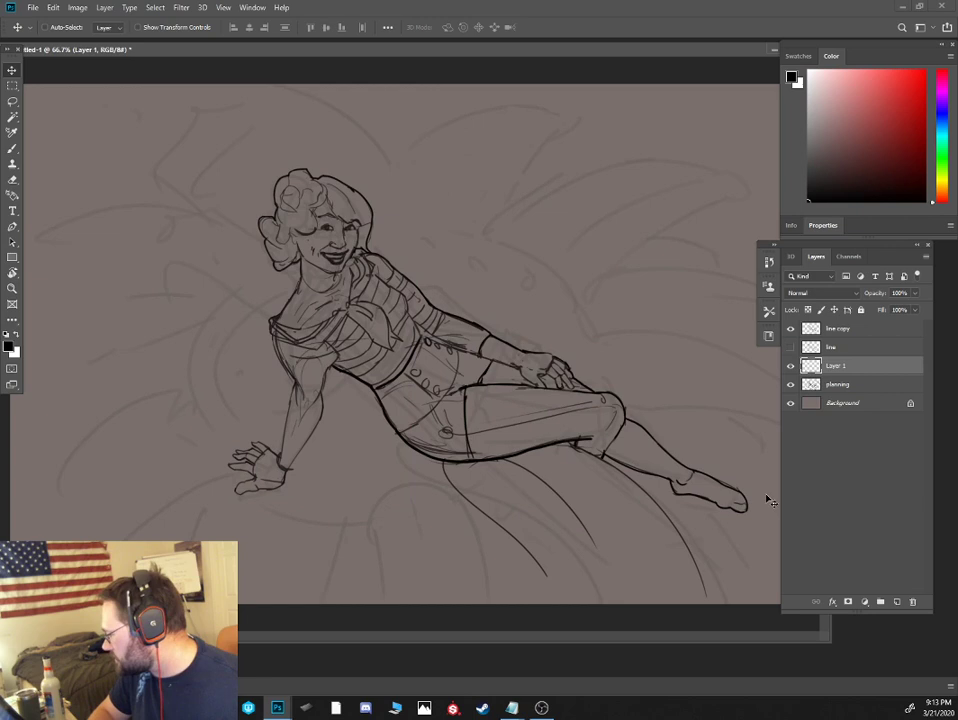
double_click(834, 370)
type("plant")
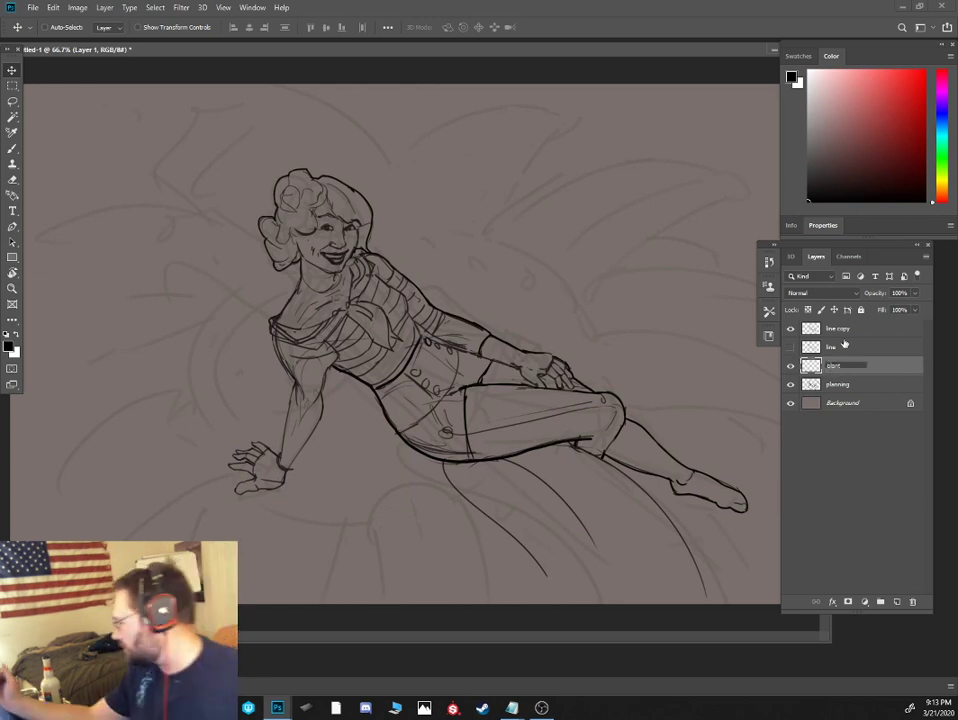
Select the woman's whole silhouette from the line copy layer using the Magic Wand on the empty surroundings and an inverted selection
left_click(810, 346)
left_click(790, 329)
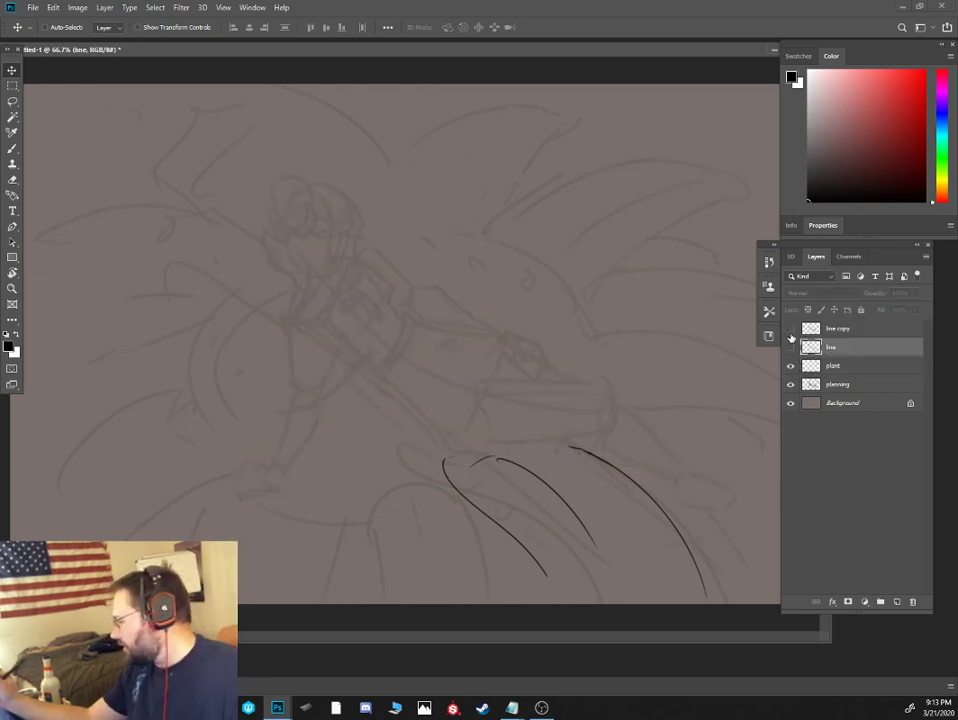
left_click(790, 329)
left_click(900, 329)
key("w")
left_click(637, 280)
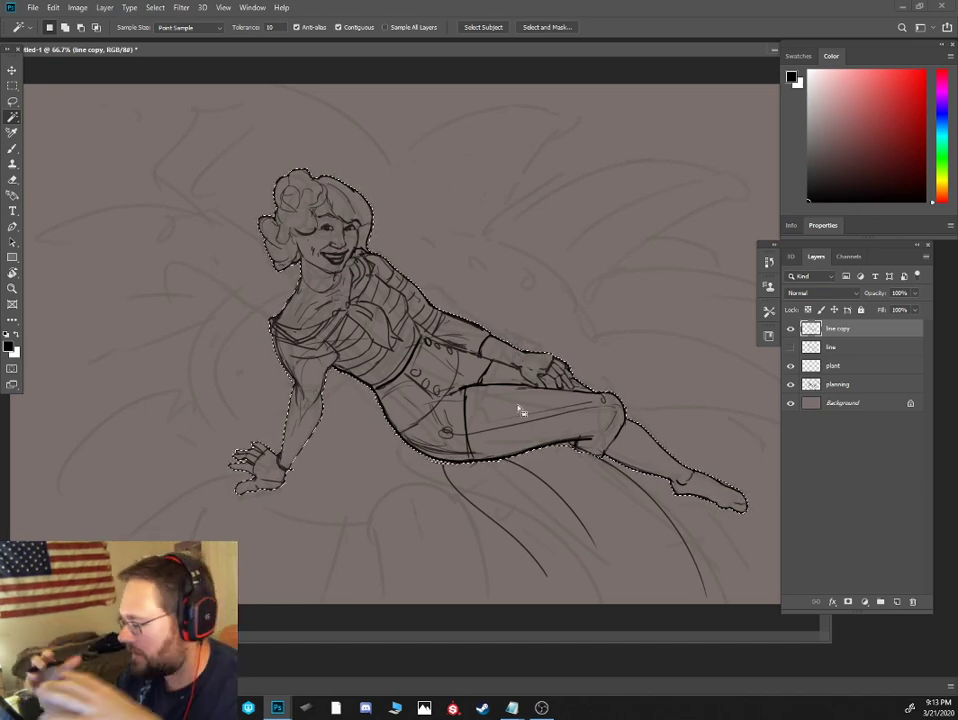
Contract the silhouette selection slightly so its edge sits inside the bold outline
left_click(155, 7)
mouse_move(200, 180)
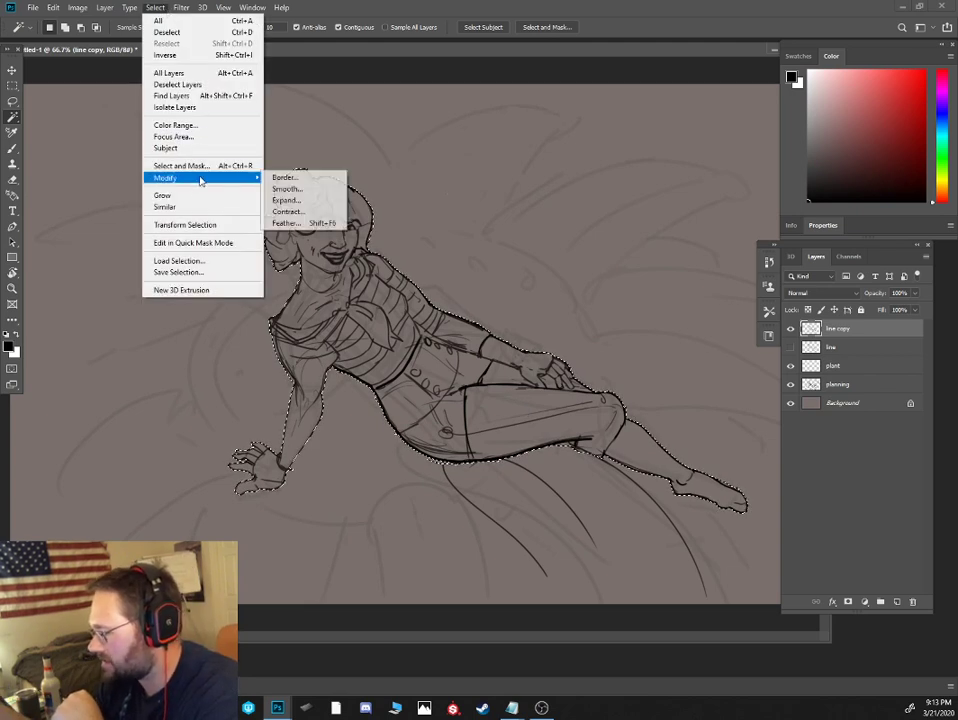
left_click(299, 221)
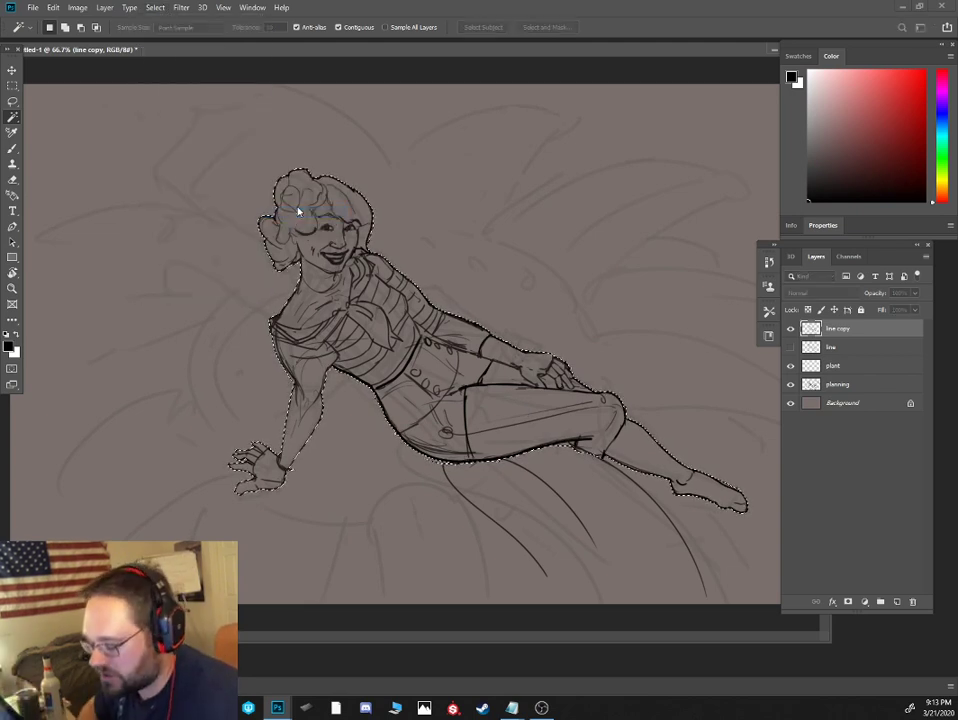
key("Return")
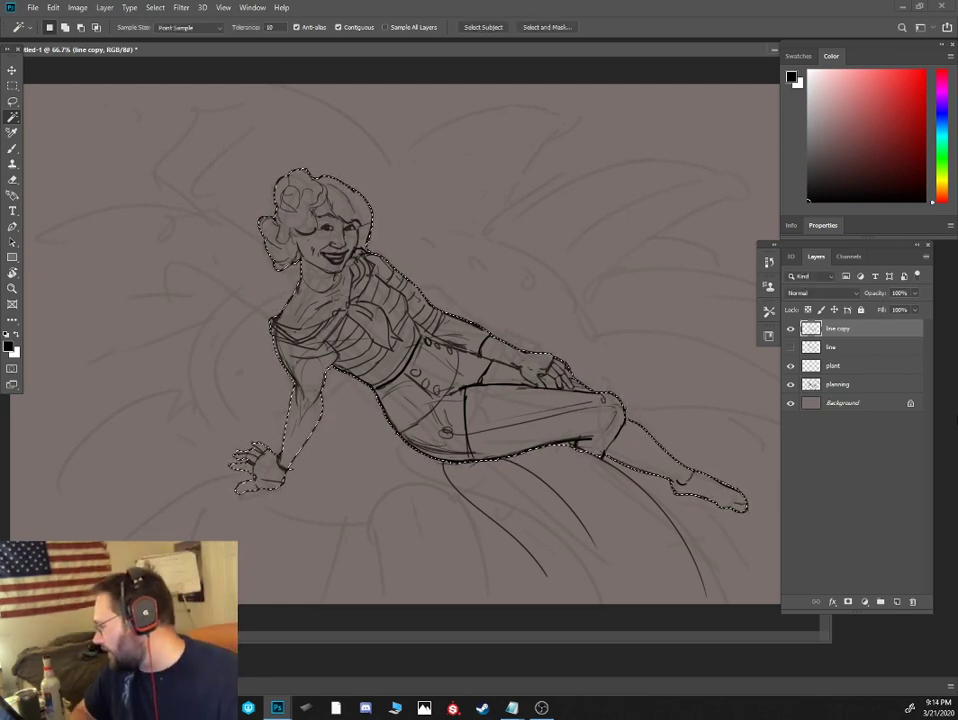
Add a new layer beneath line copy and fill the silhouette selection with a dark desaturated blue
left_click(896, 601)
left_click_drag(840, 330, 840, 352)
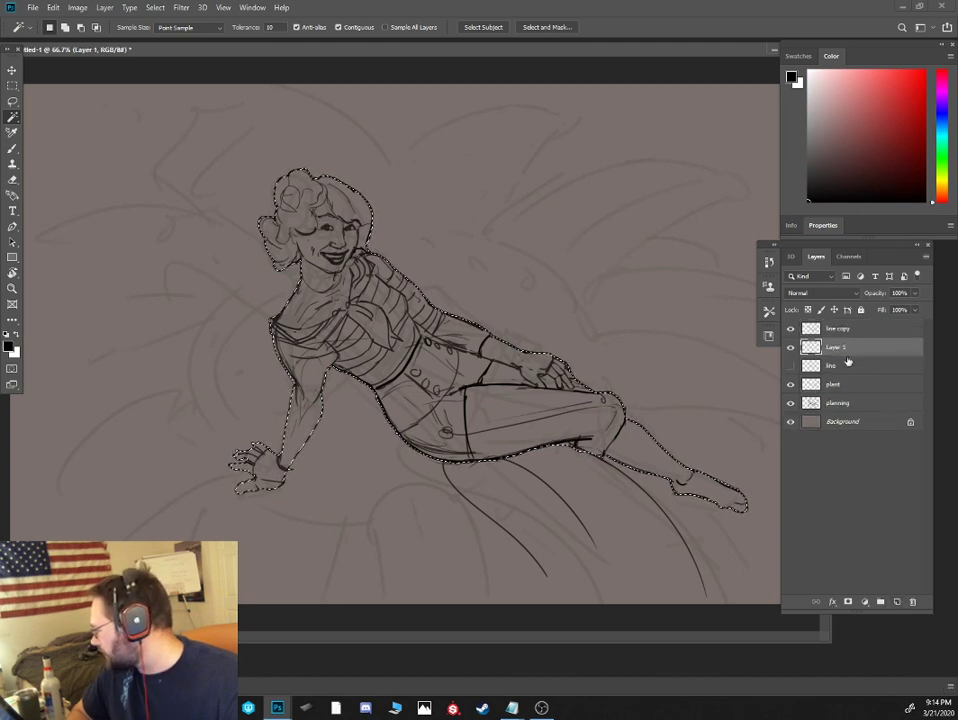
left_click(942, 115)
left_click(846, 164)
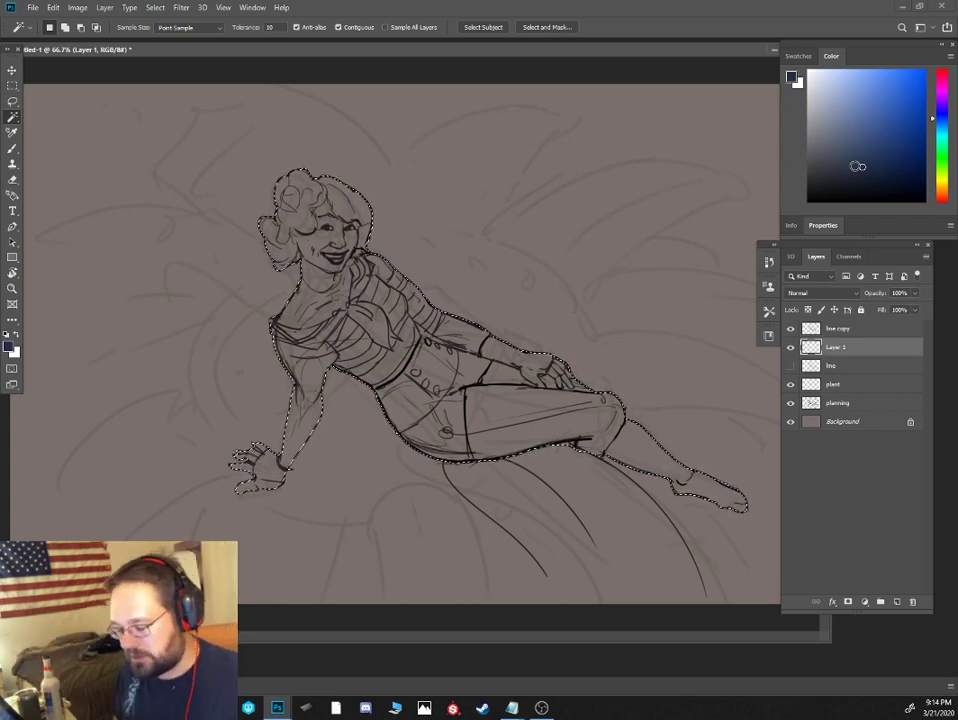
key("alt+BackSpace")
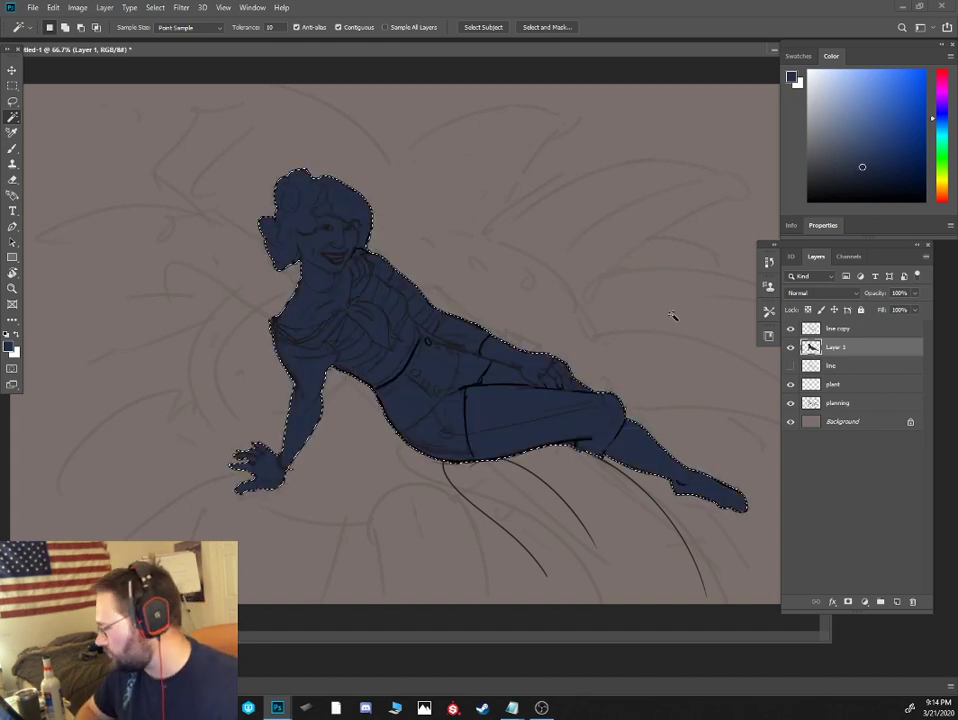
key("ctrl+plus")
scroll(468, 306, "up", 1)
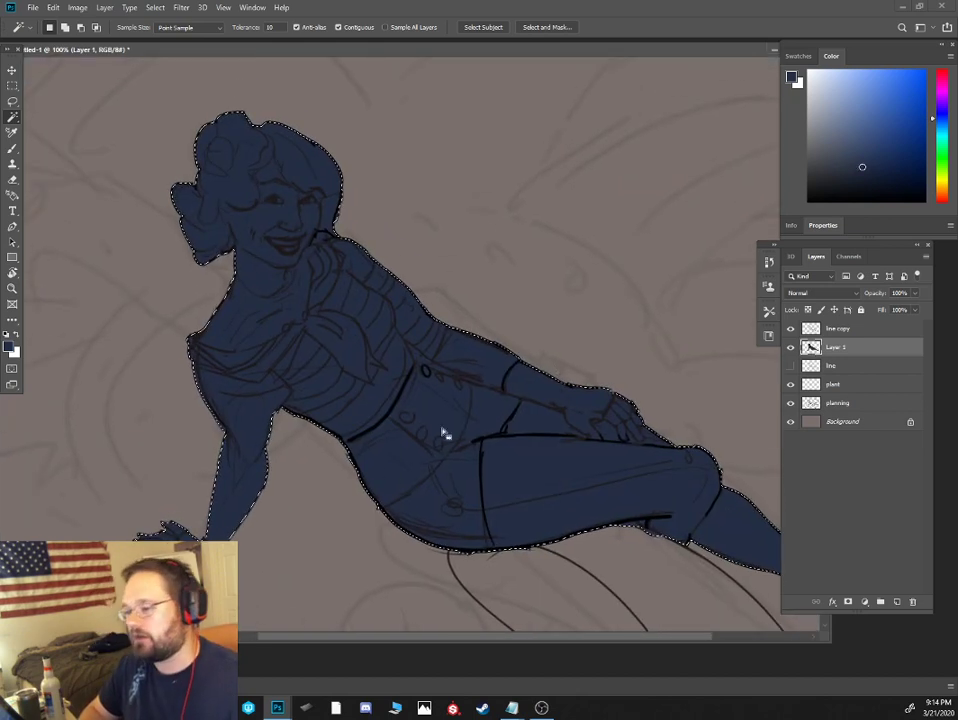
key("ctrl+minus")
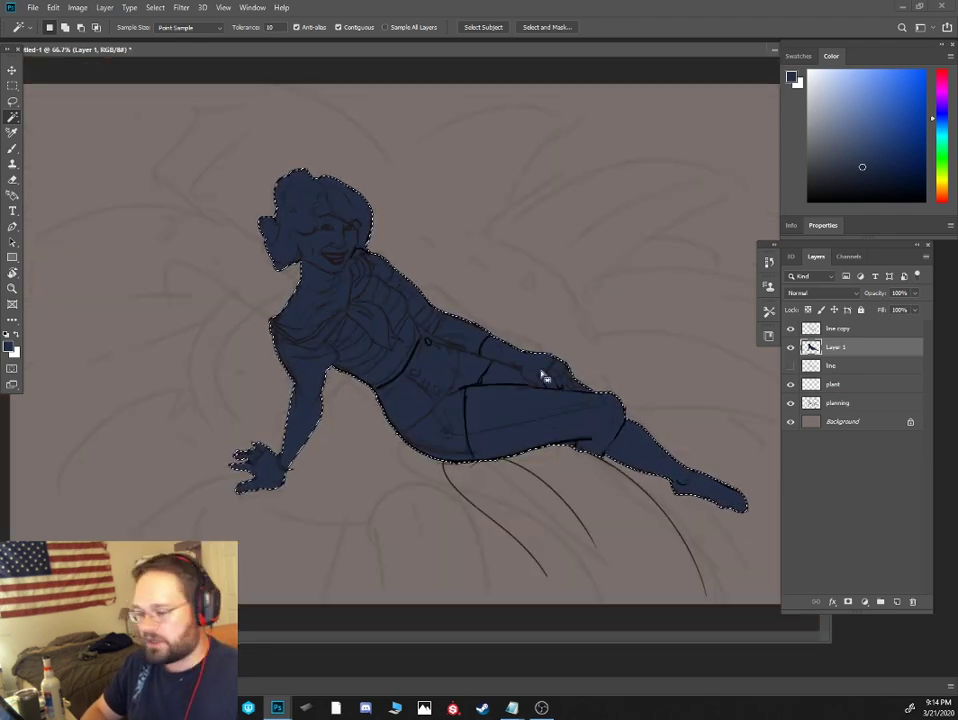
Bring the poolside reference photo forward, zoom it out to 50%, and resize its window to frame the whole figure
left_click_drag(73, 47, 222, 170)
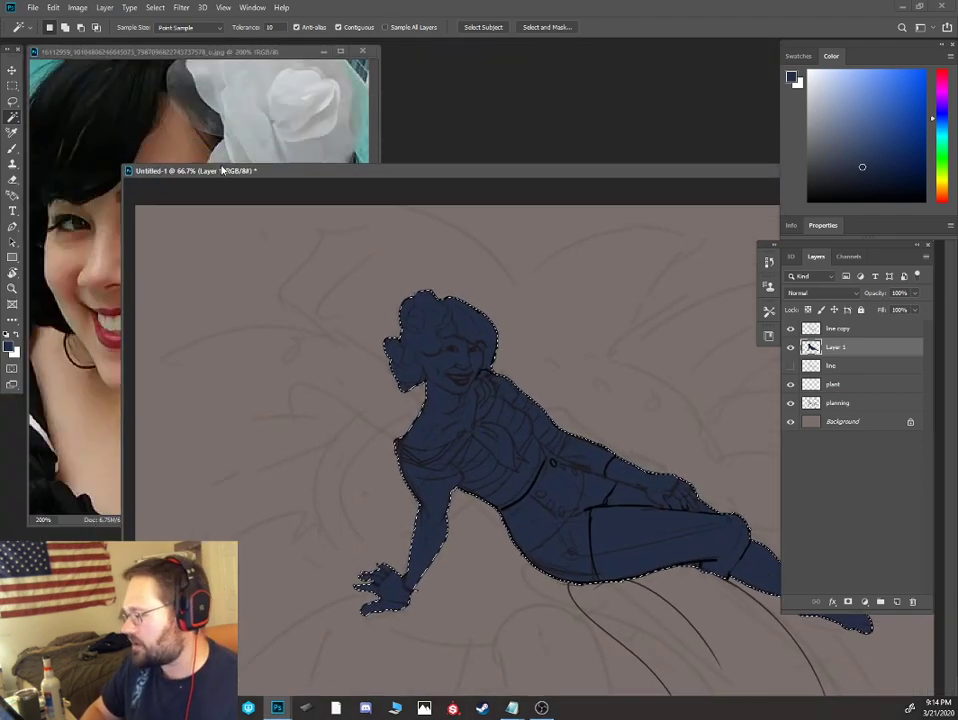
left_click(220, 110)
key("ctrl+minus")
key("ctrl+minus")
key("ctrl+minus")
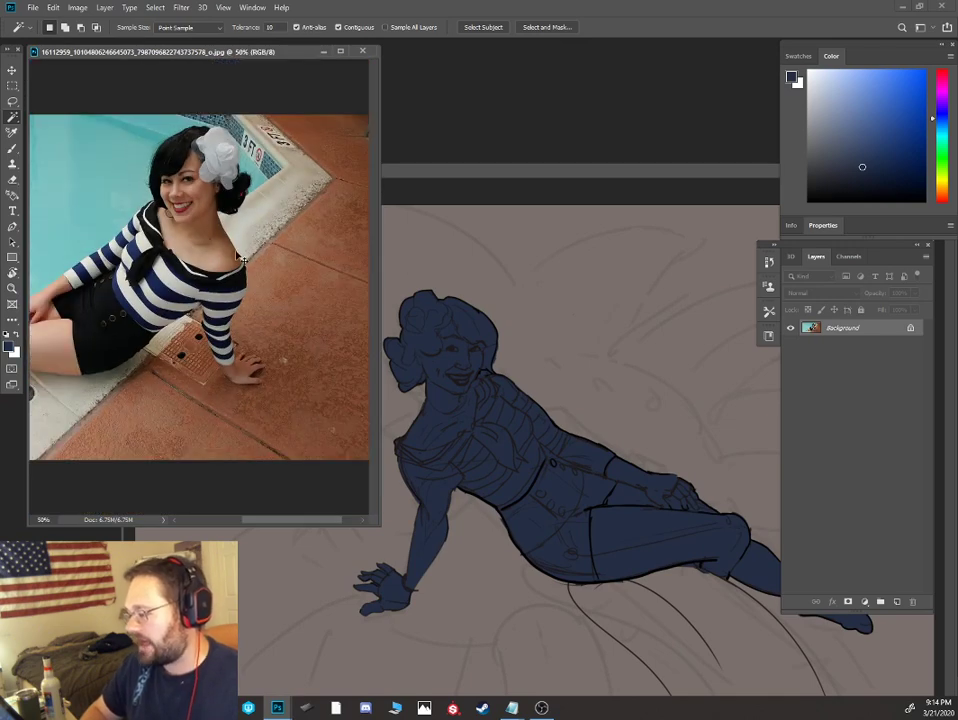
left_click_drag(177, 275, 276, 298)
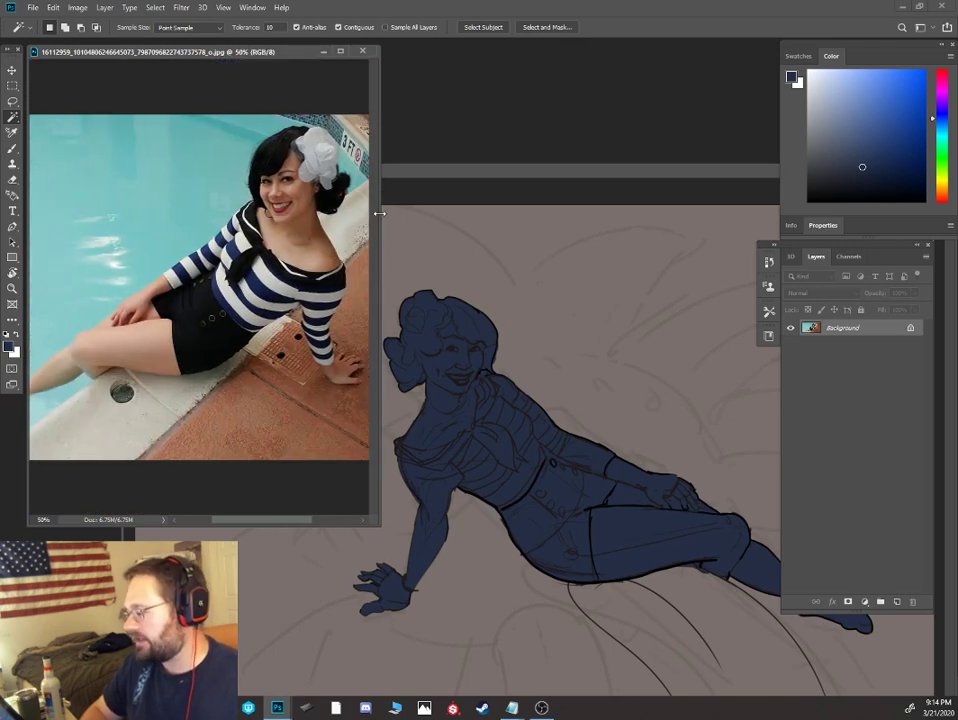
left_click_drag(379, 213, 605, 214)
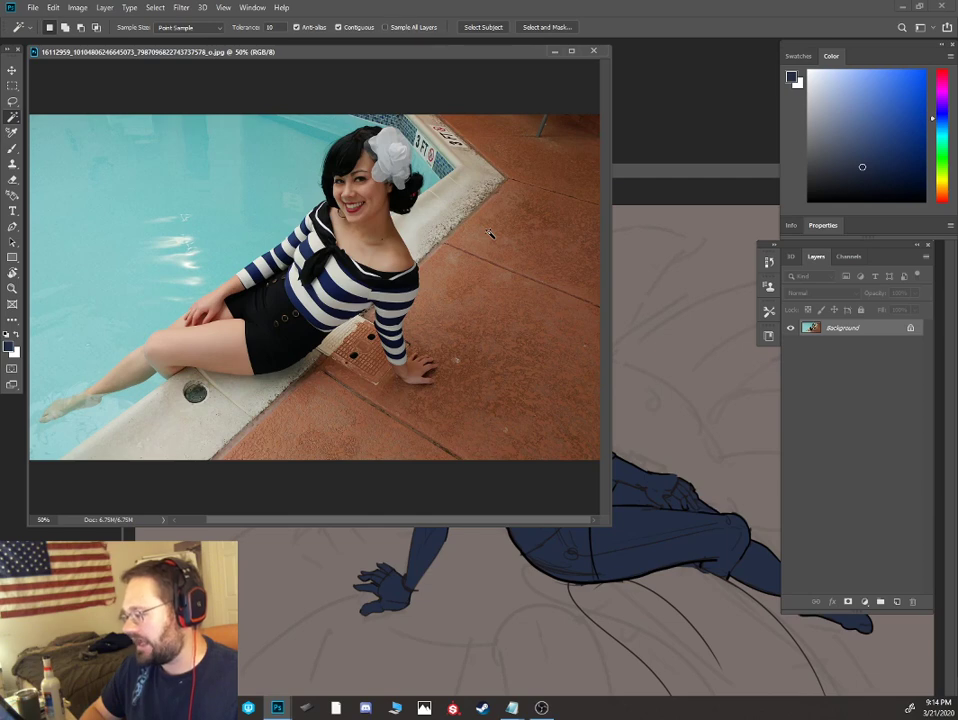
left_click_drag(610, 526, 584, 512)
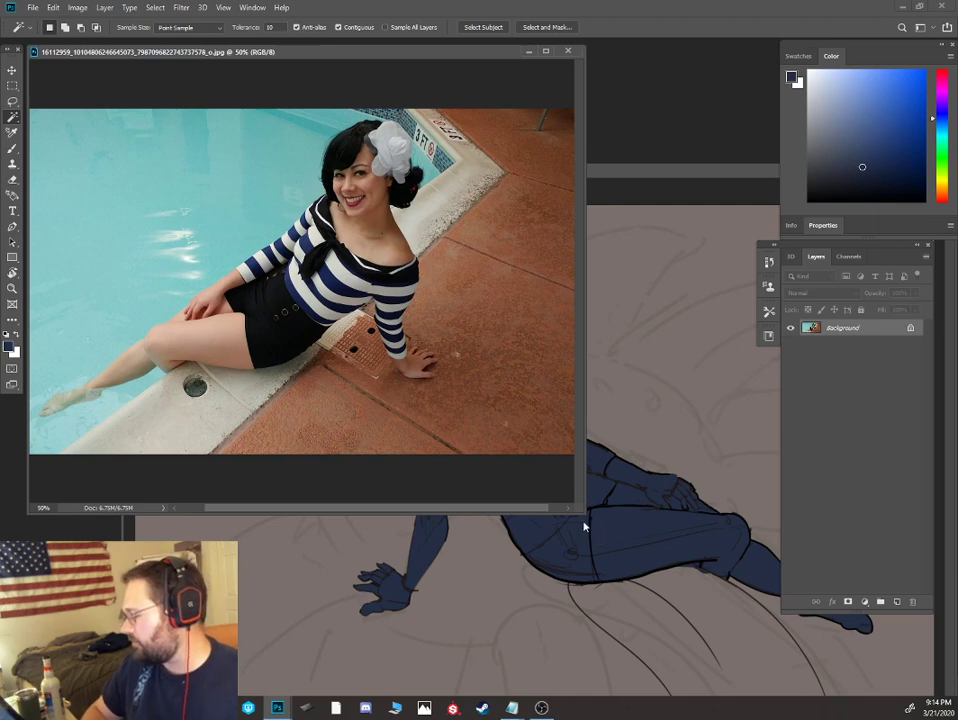
left_click_drag(584, 519, 488, 445)
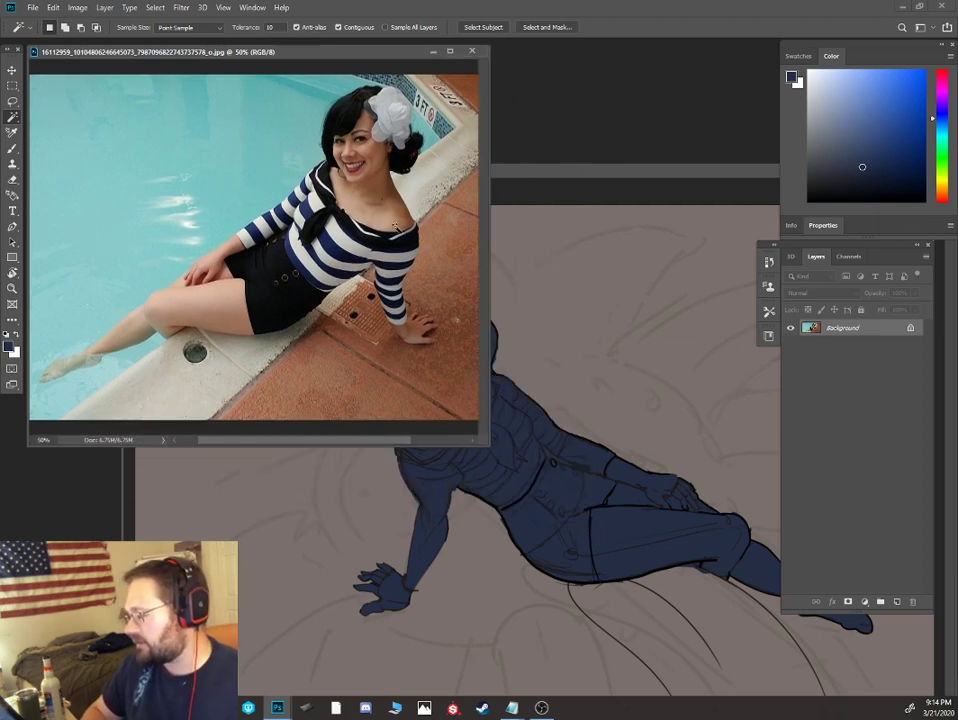
Bring the drawing back to the front over the reference photo at 50% zoom with the Brush tool active
left_click_drag(557, 172, 457, 89)
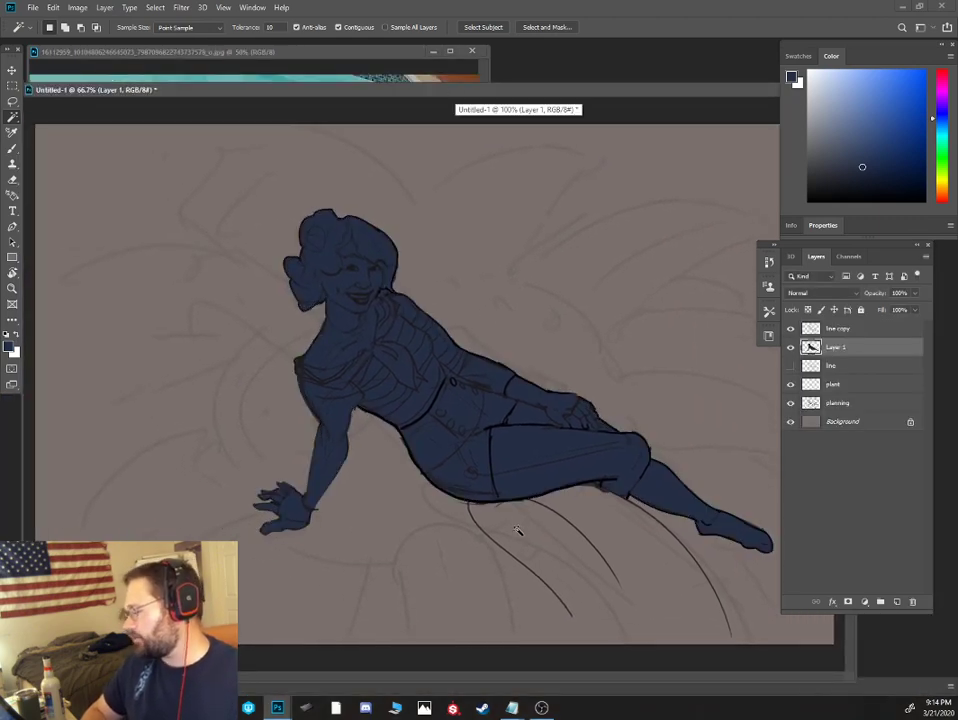
key("b")
key("ctrl+minus")
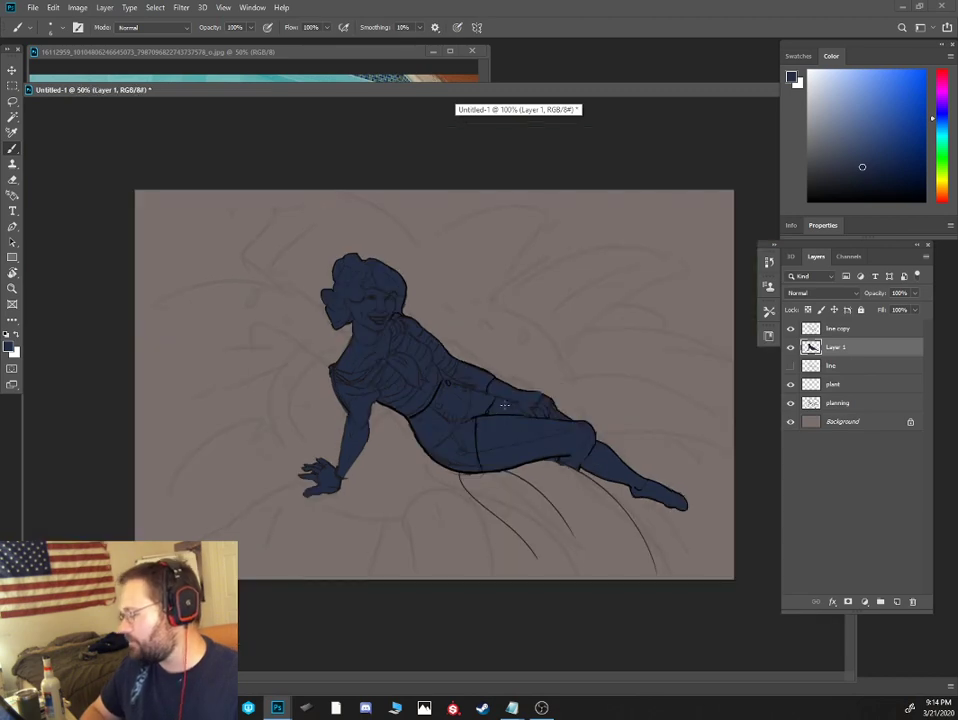
Lock the transparent pixels of Layer 1 and select the Soft Round Pressure Opacity brush
key("ctrl+plus")
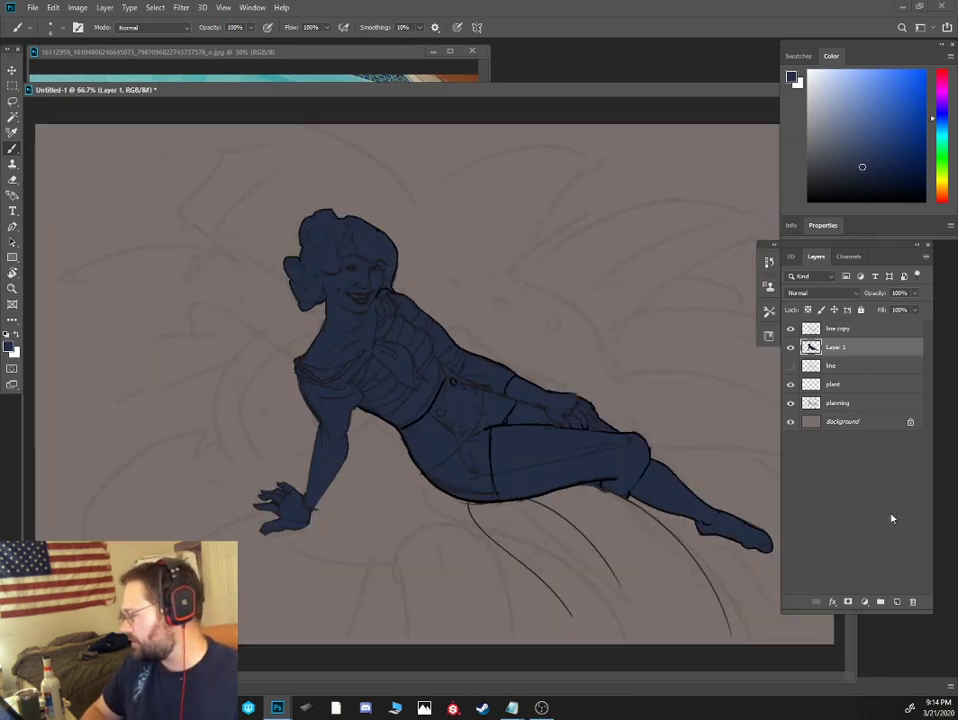
key("ctrl+plus")
left_click_drag(667, 357, 579, 375)
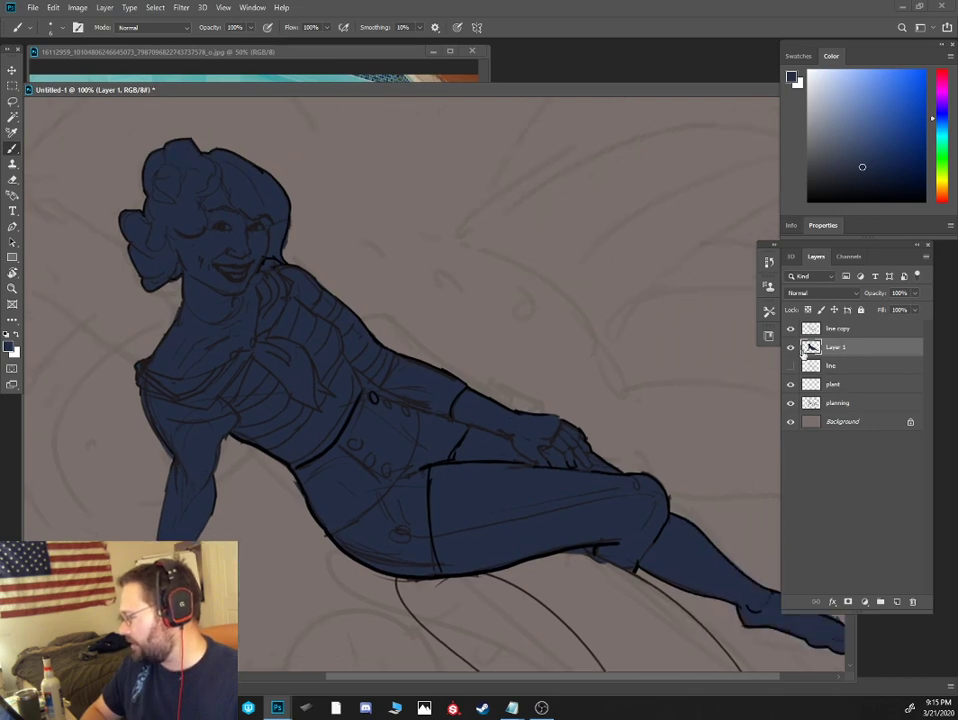
left_click(791, 346)
left_click(791, 346)
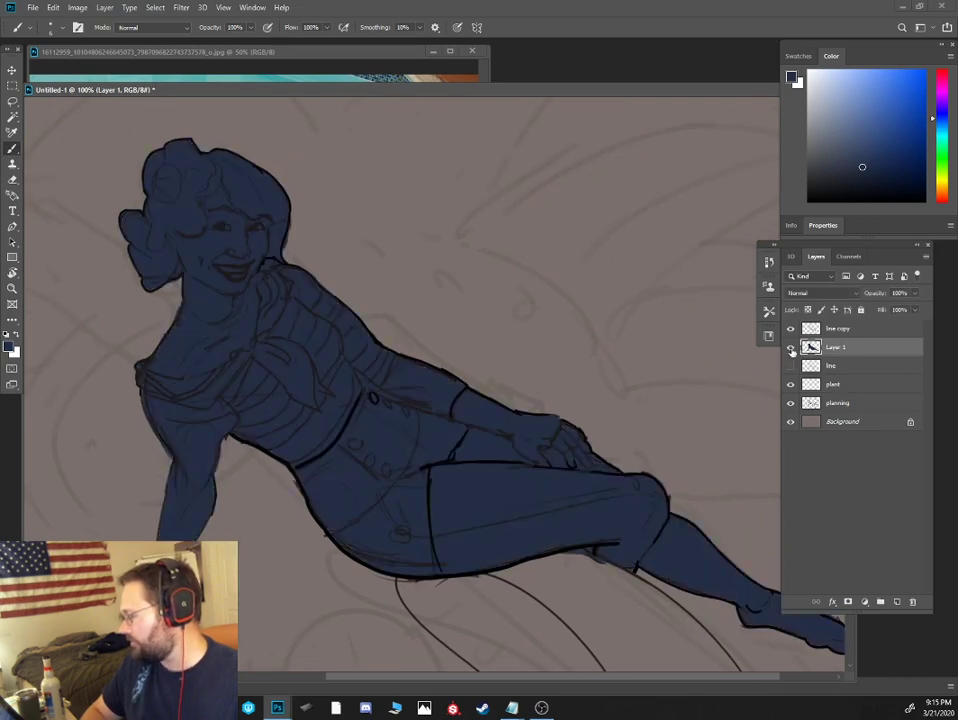
left_click(809, 310)
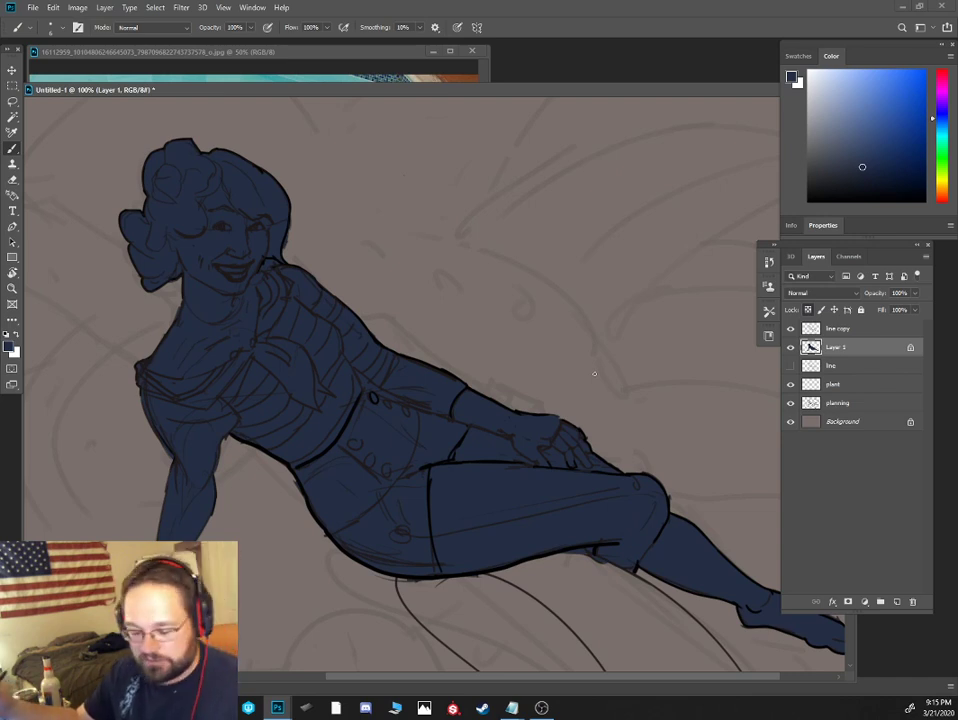
right_click(416, 345)
double_click(511, 541)
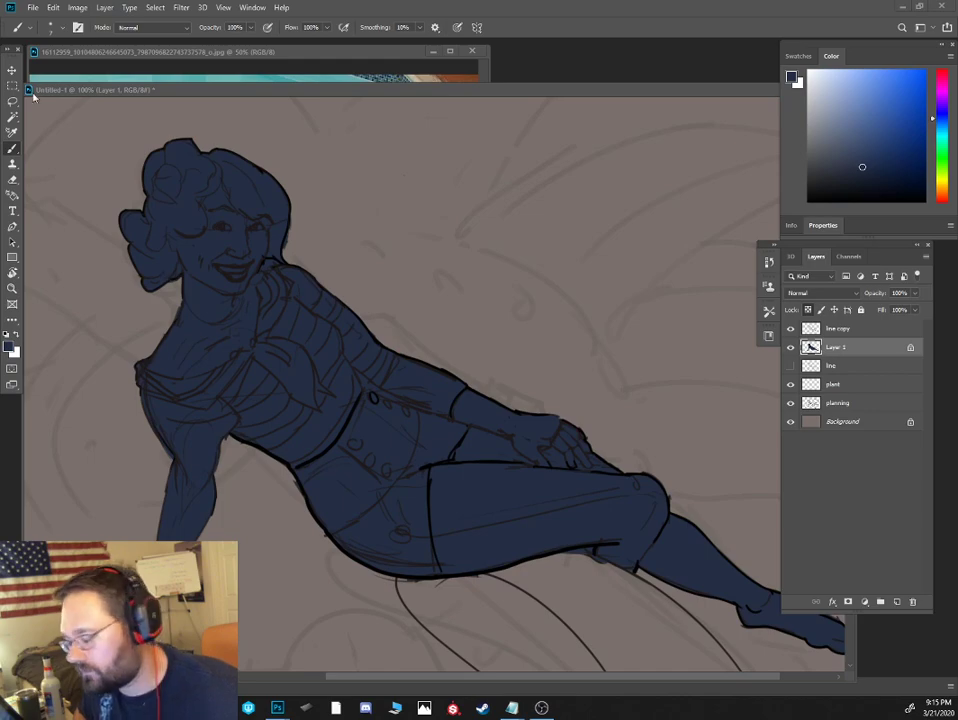
Switch to the browser and examine the android bust, winged creature sketch and golden creature in the Neville Page art image results
key("alt+Tab")
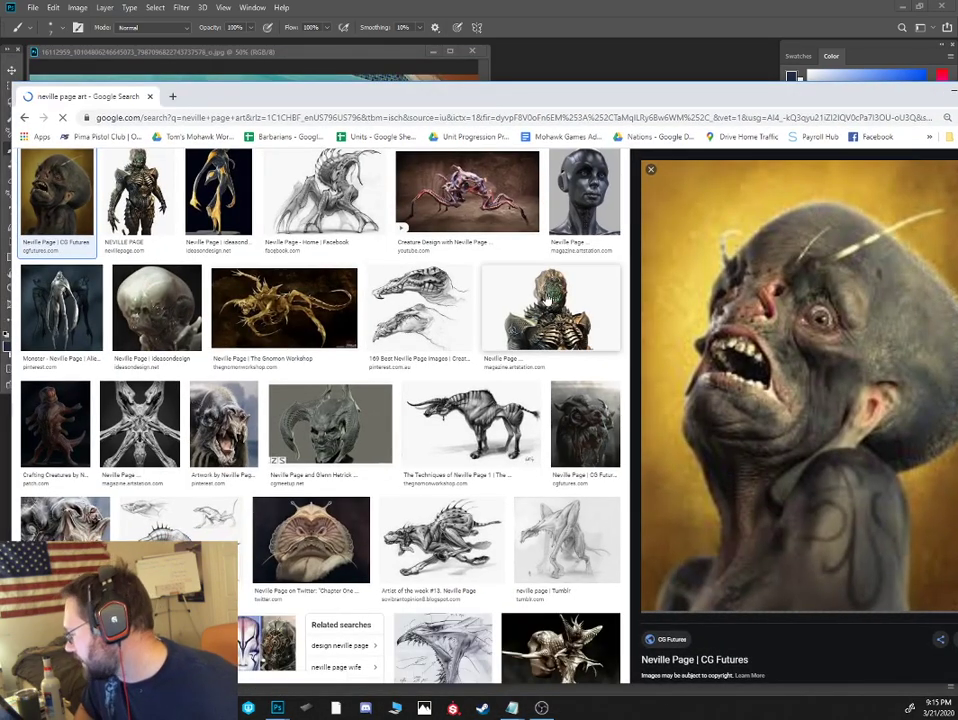
left_click(584, 195)
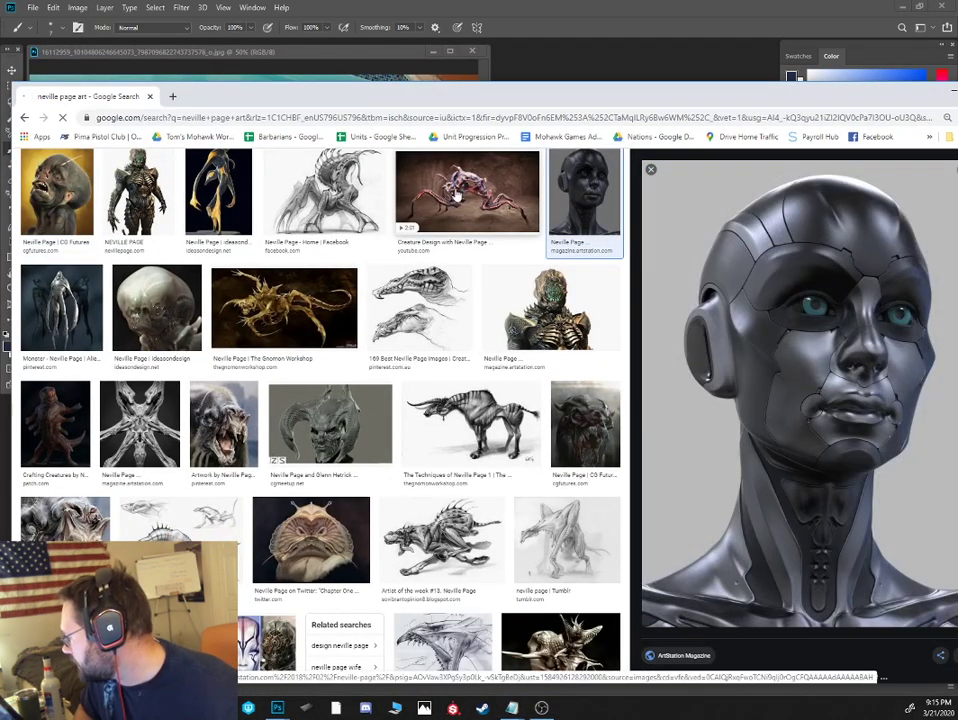
left_click(458, 197)
left_click(320, 200)
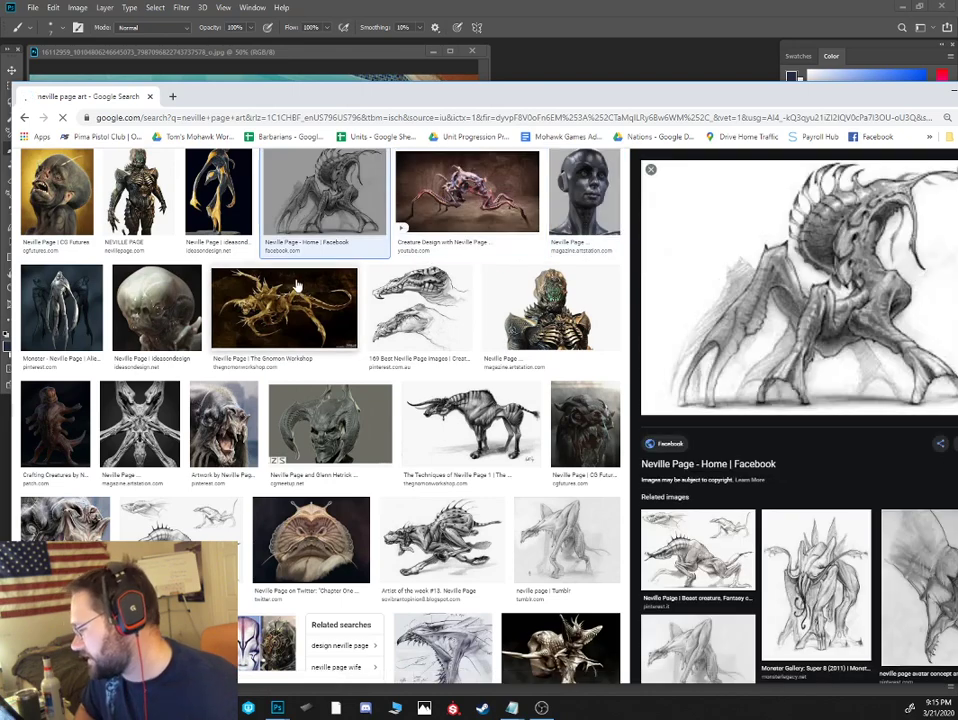
left_click(283, 309)
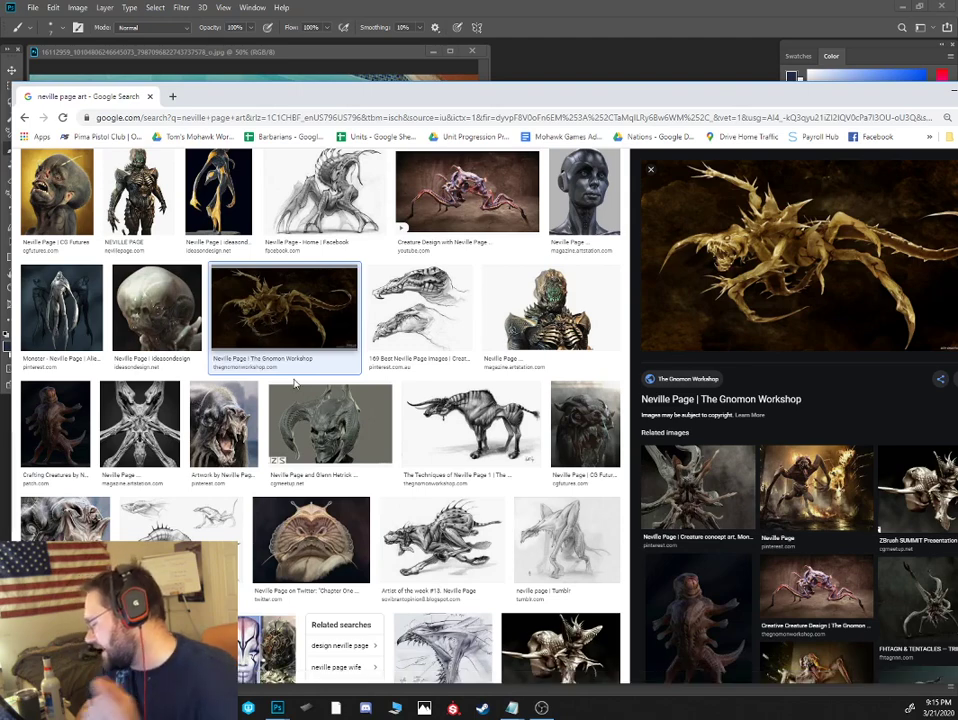
left_click(730, 595)
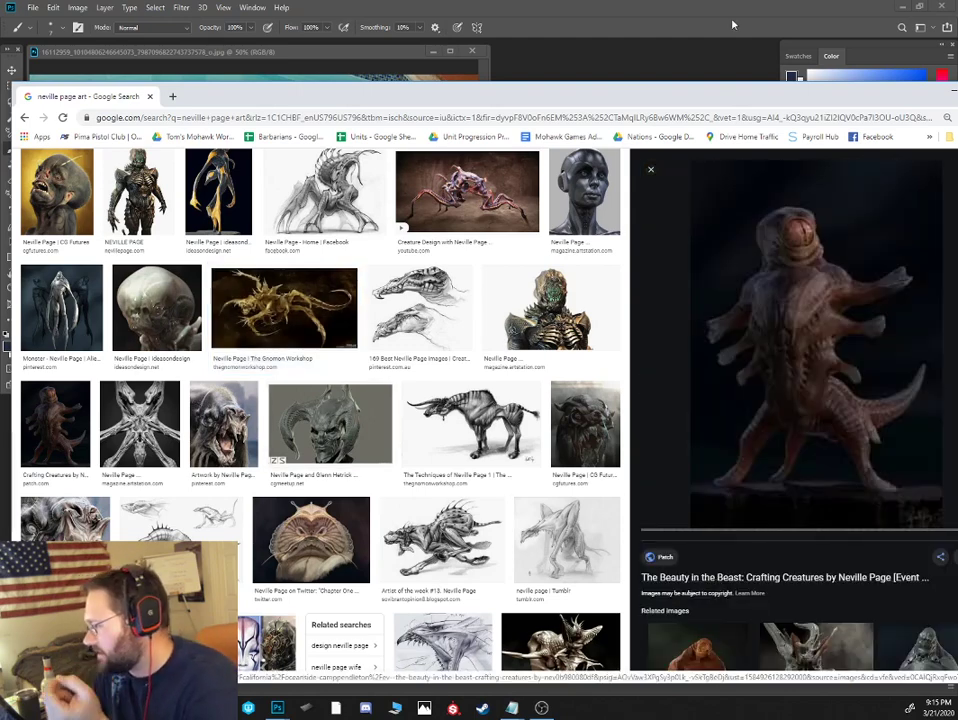
View further Neville Page images, including the horned beast, the black alien and the glowing-disc fighter, and return to Photoshop
left_click_drag(685, 94, 336, 90)
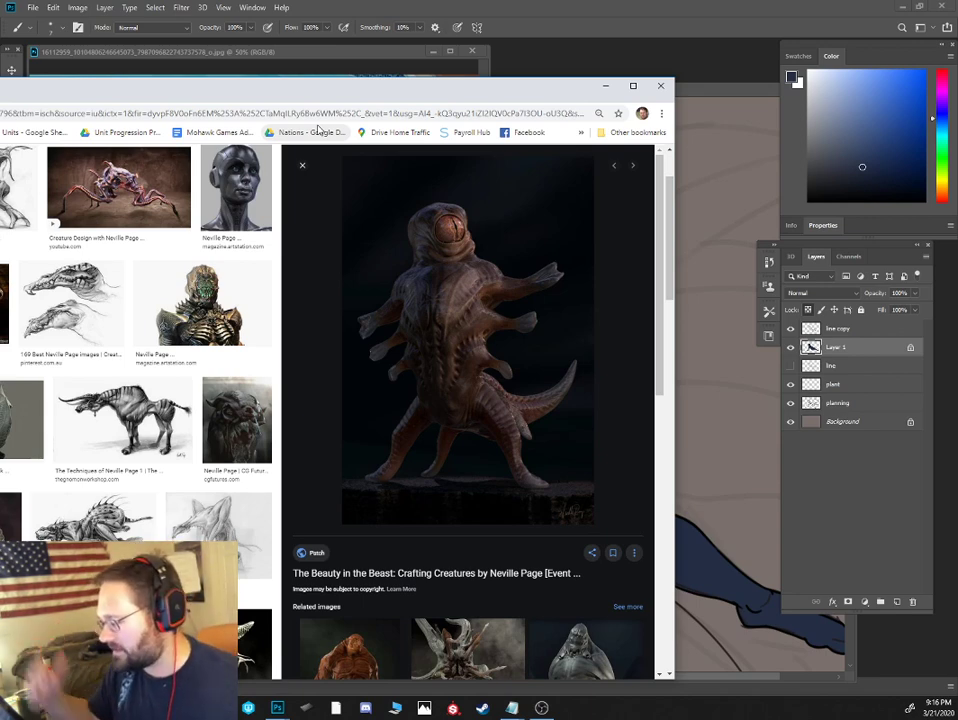
left_click(120, 420)
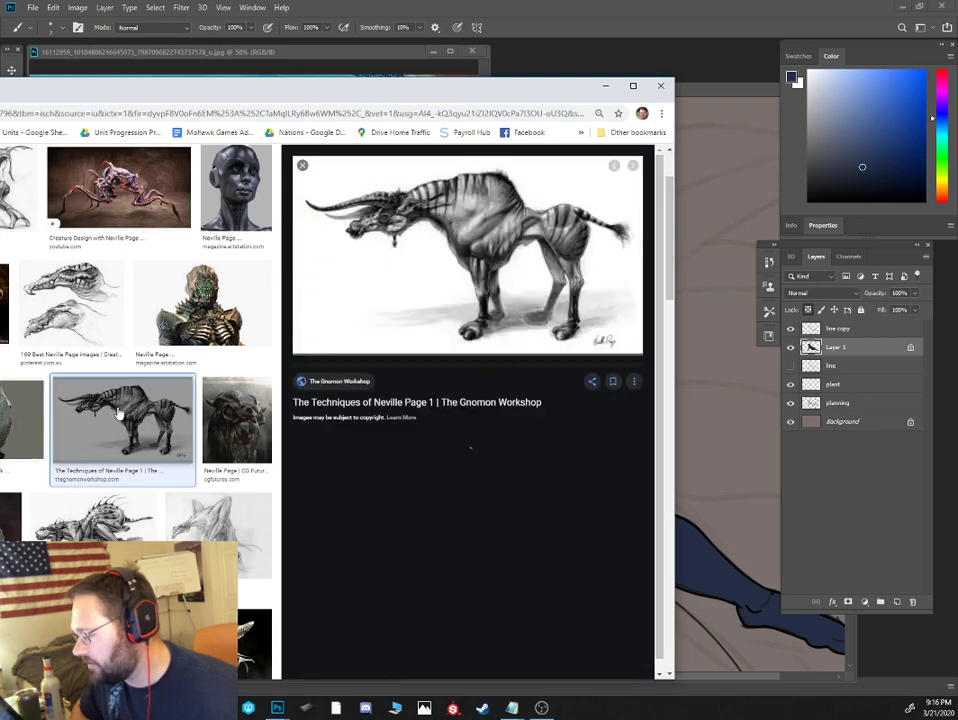
scroll(460, 400, "down", 10)
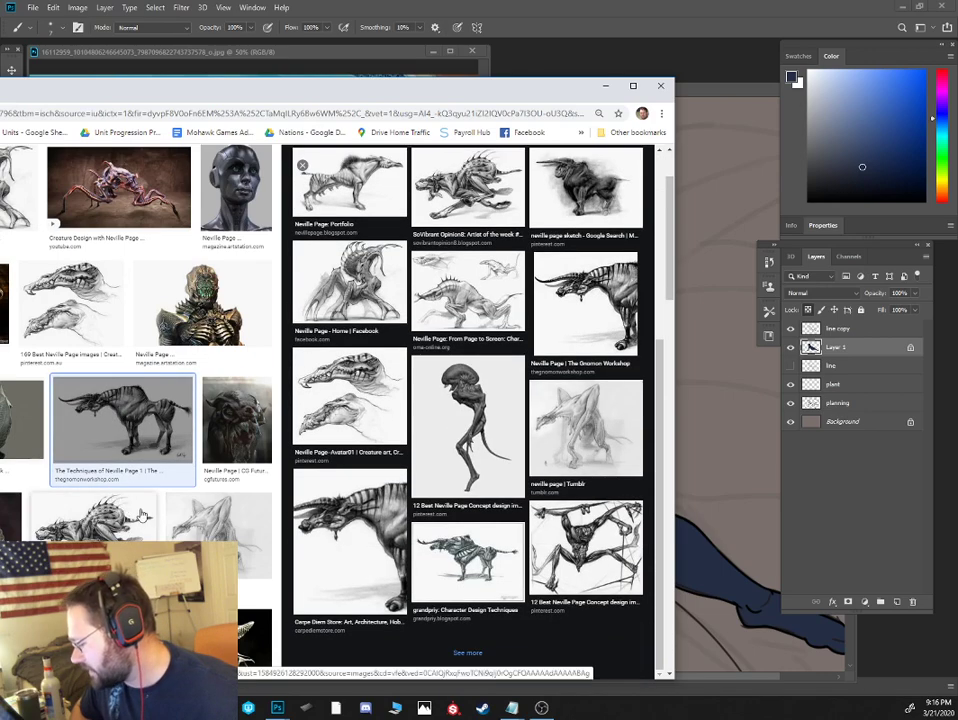
left_click_drag(221, 95, 420, 76)
left_click(80, 325)
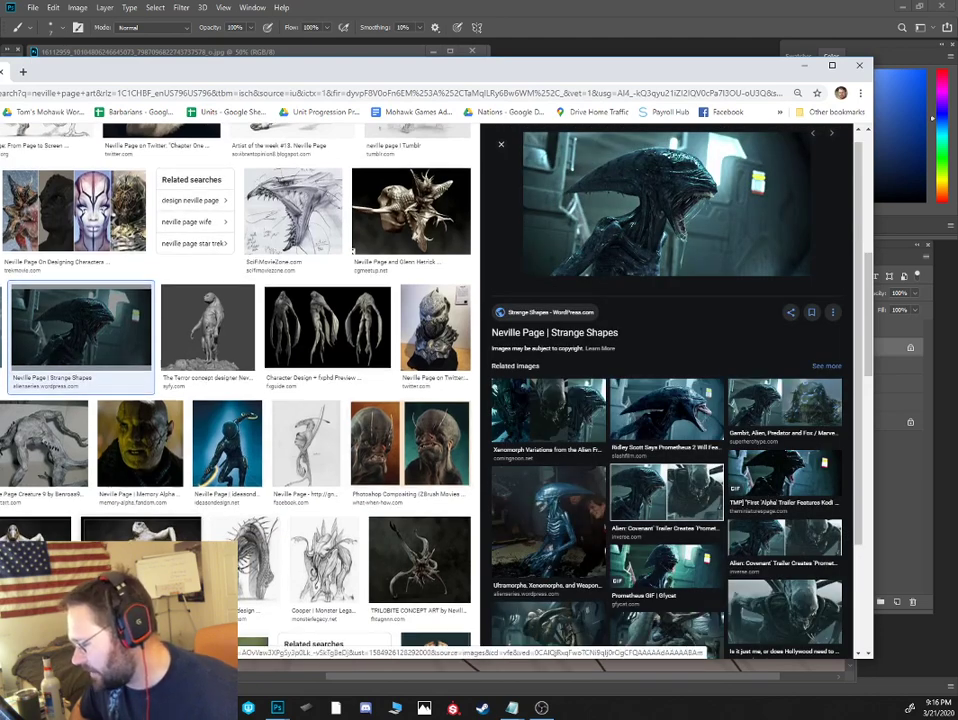
scroll(225, 440, "down", 1)
left_click(238, 410)
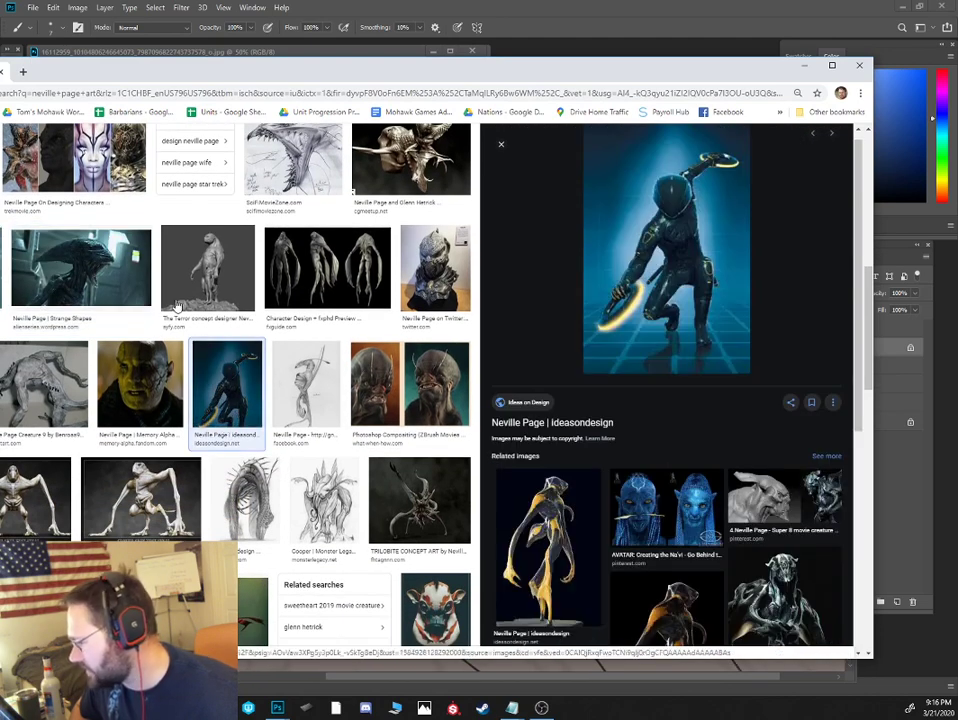
left_click_drag(129, 59, 160, 52)
scroll(288, 513, "down", 3)
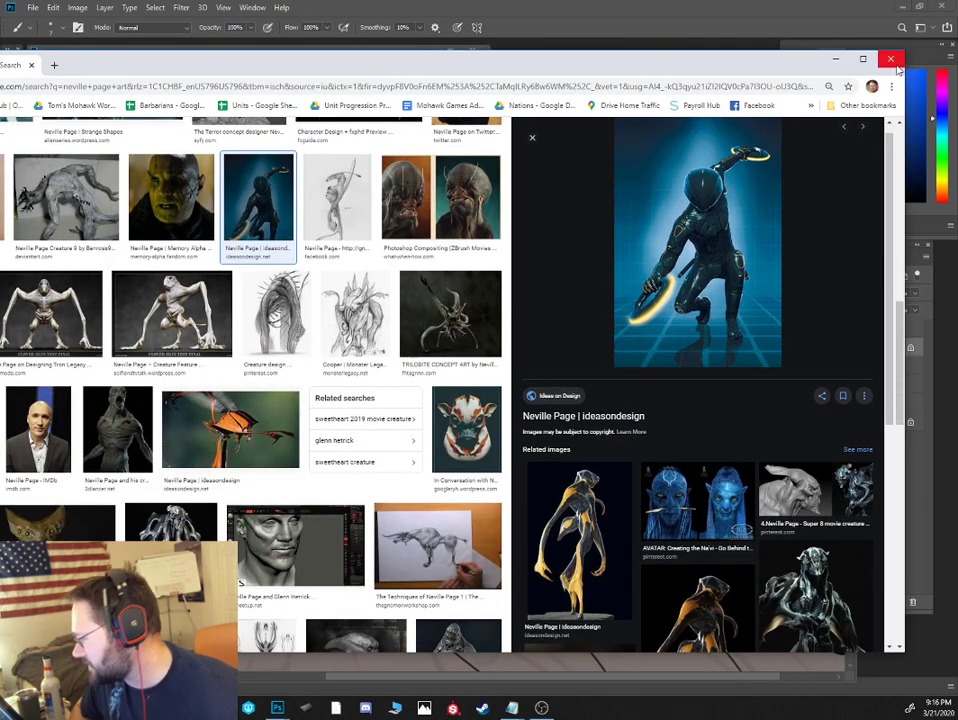
left_click(835, 59)
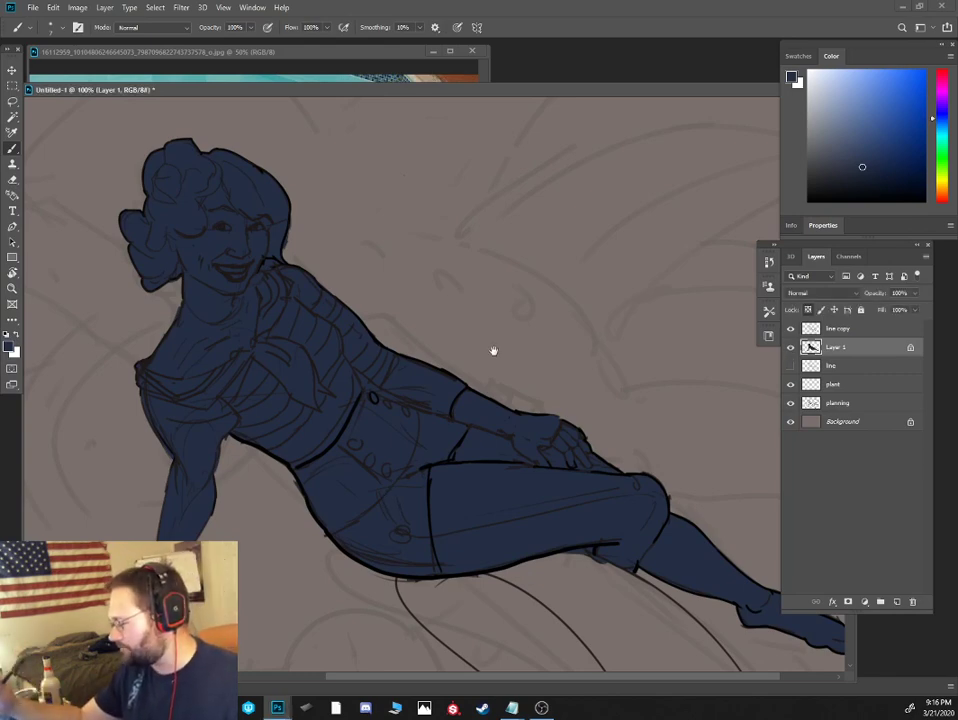
Choose the Soft Round Pressure Opacity brush, enlarge it and add a new layer directly above Layer 1
left_click_drag(507, 337, 577, 323)
left_click_drag(530, 273, 503, 358)
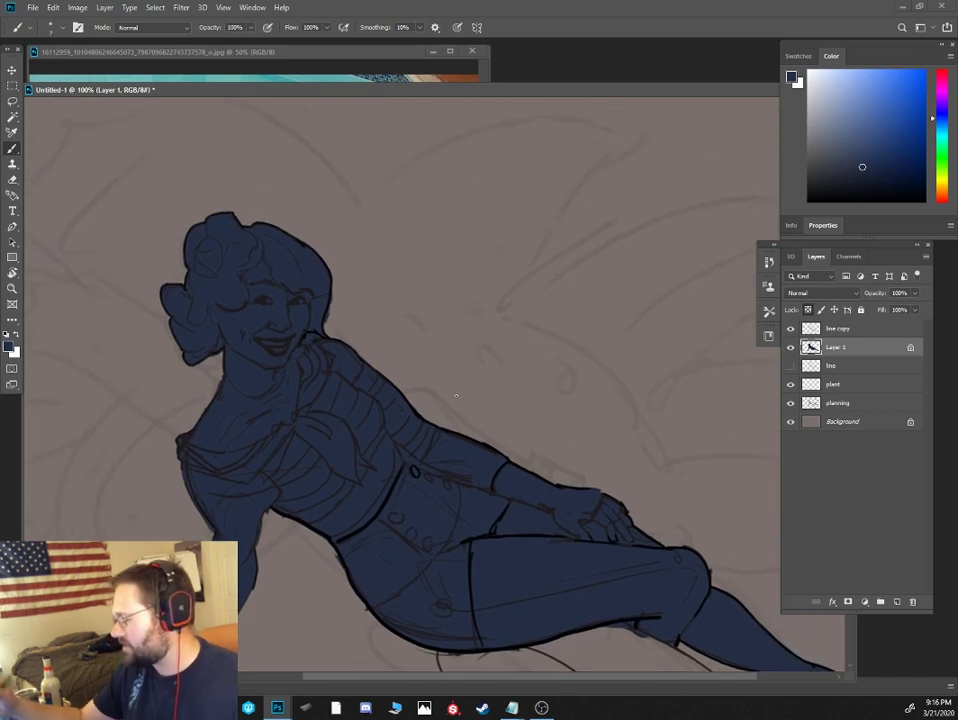
right_click(523, 371)
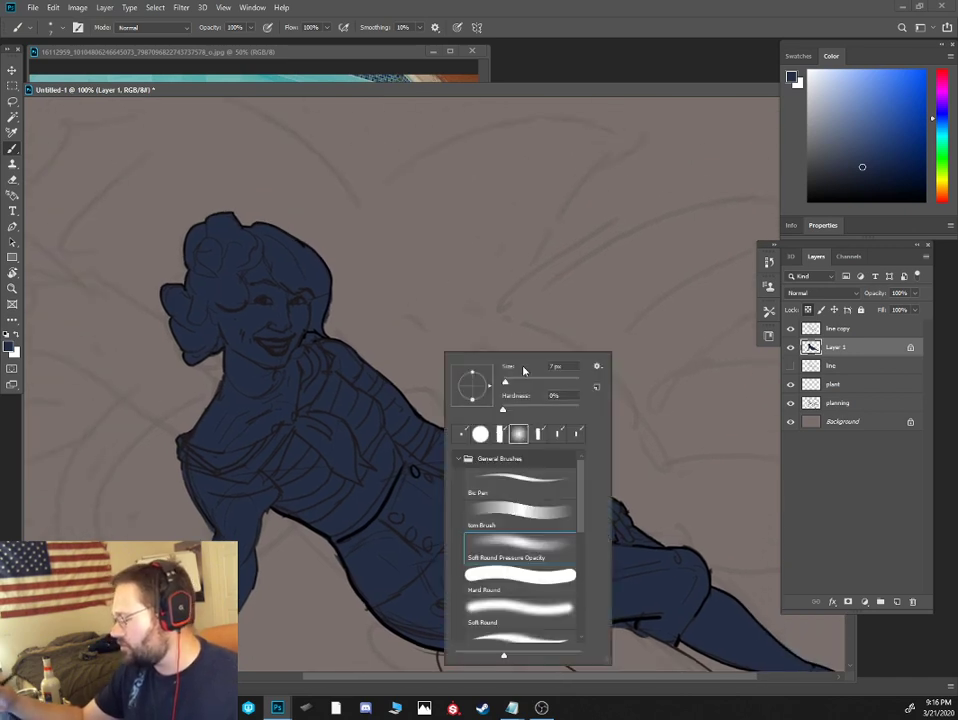
double_click(524, 558)
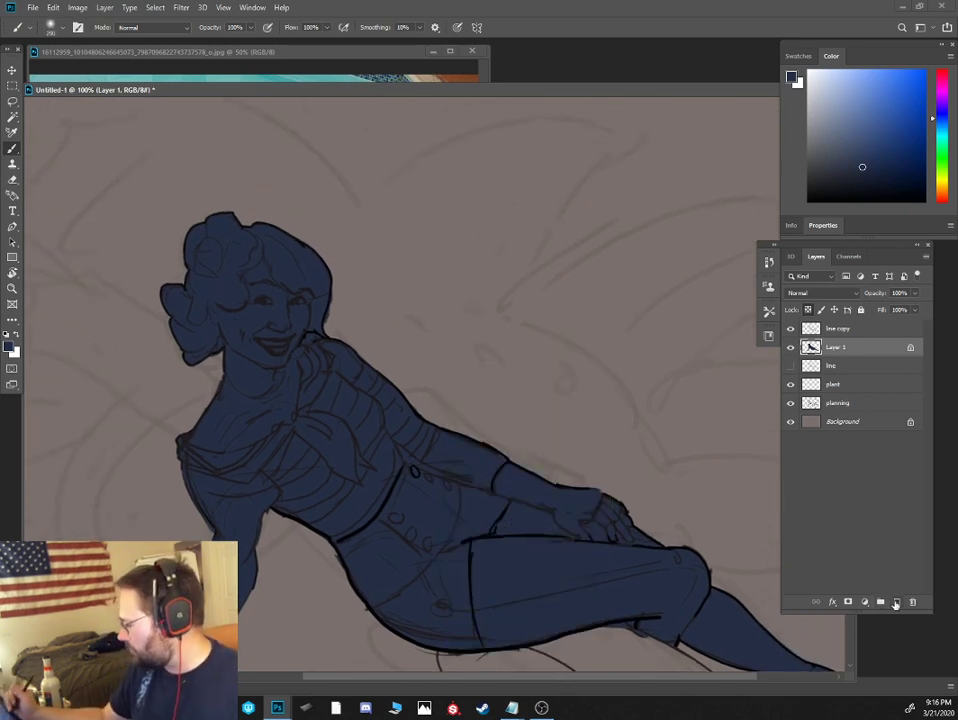
left_click(896, 601)
Try a large soft hot-pink glow over the background beside the figure, undo it and reduce the brush to 300 px
mouse_move(876, 153)
left_mouse_down()
mouse_move(907, 130)
mouse_move(941, 78)
left_mouse_up()
left_click(900, 82)
left_click_drag(562, 231, 564, 214)
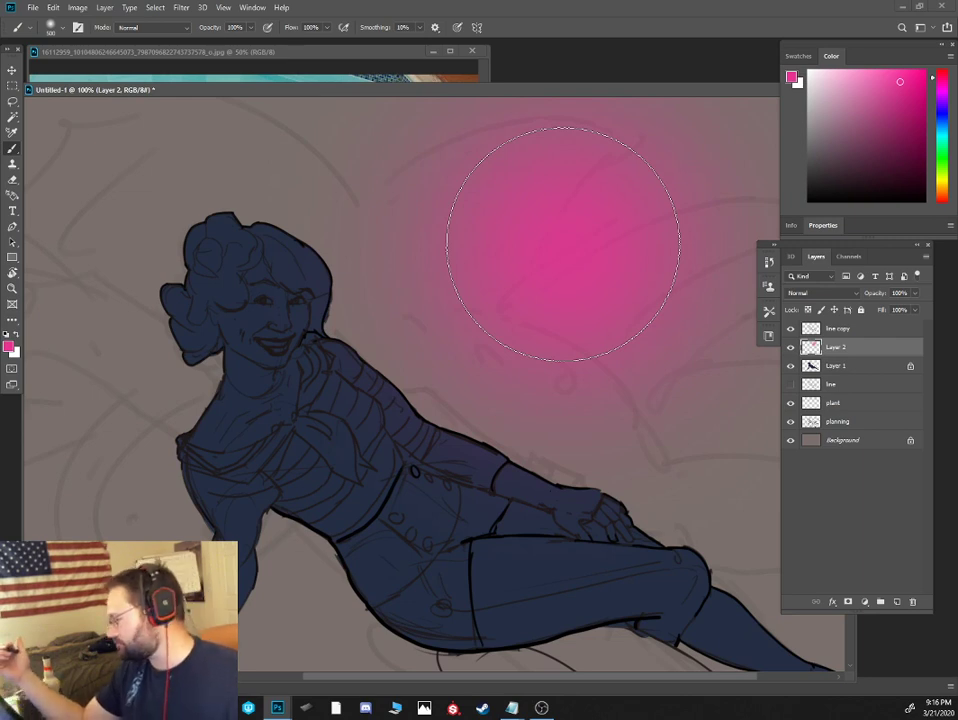
key("ctrl+z")
key("bracketleft")
key("bracketleft")
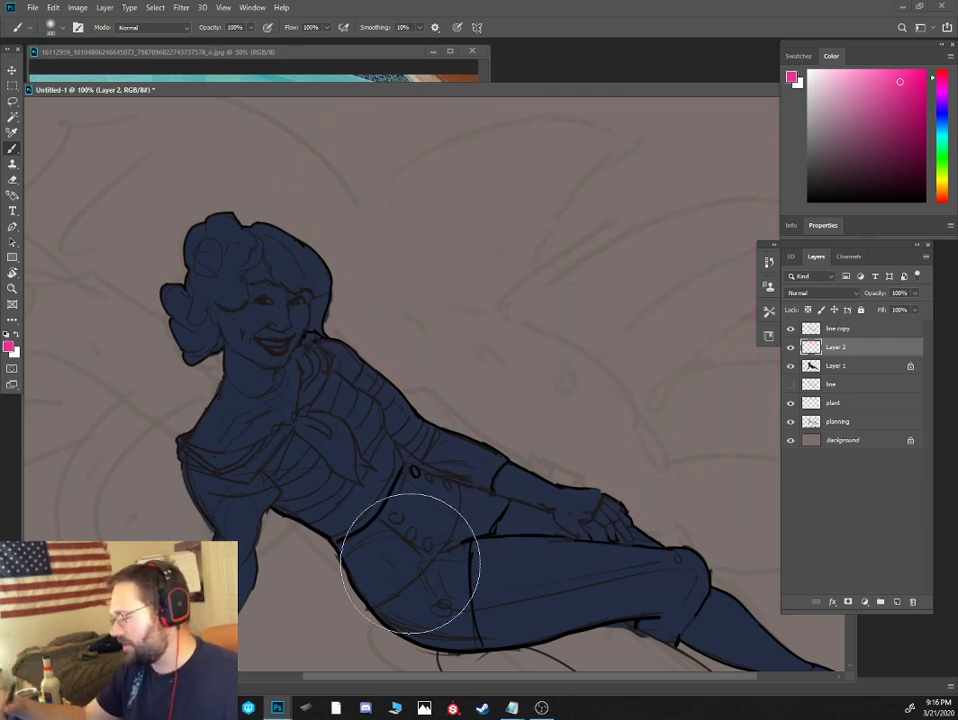
Select Layer 1, set the brush blending mode to Screen and choose a brownish-orange foreground colour
left_click(826, 365)
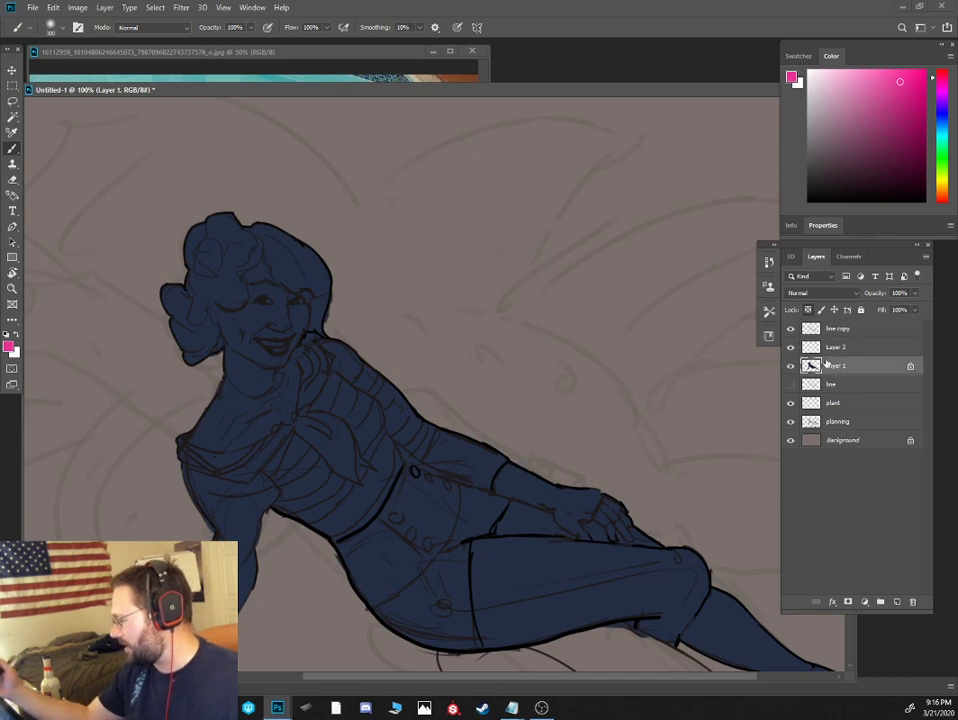
left_click(366, 404, "alt")
left_click(150, 27)
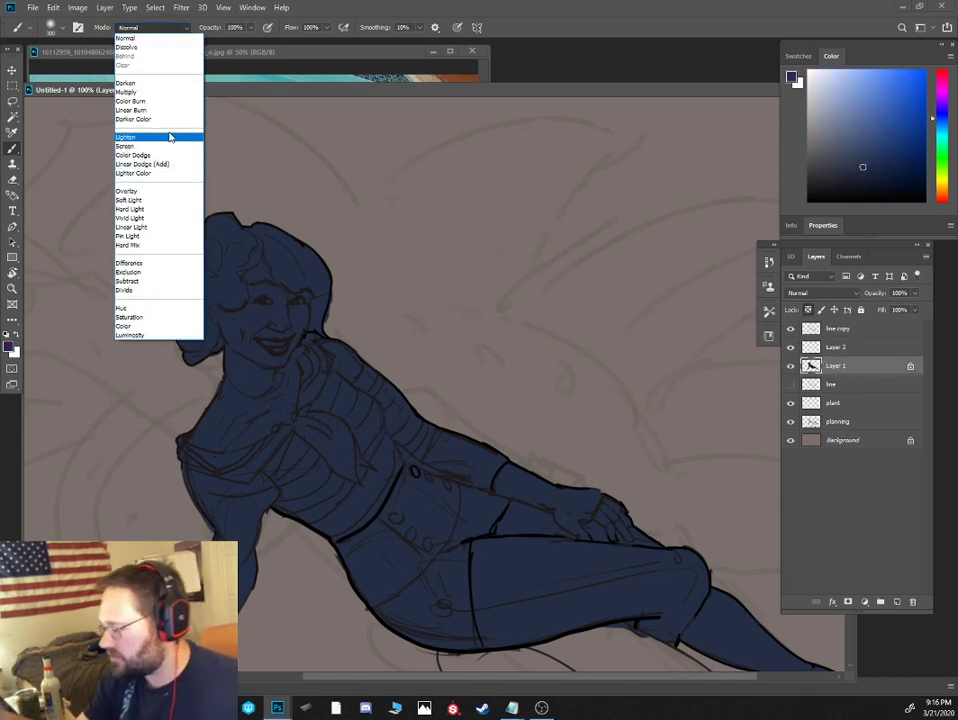
left_click(171, 137)
left_click_drag(946, 181, 943, 188)
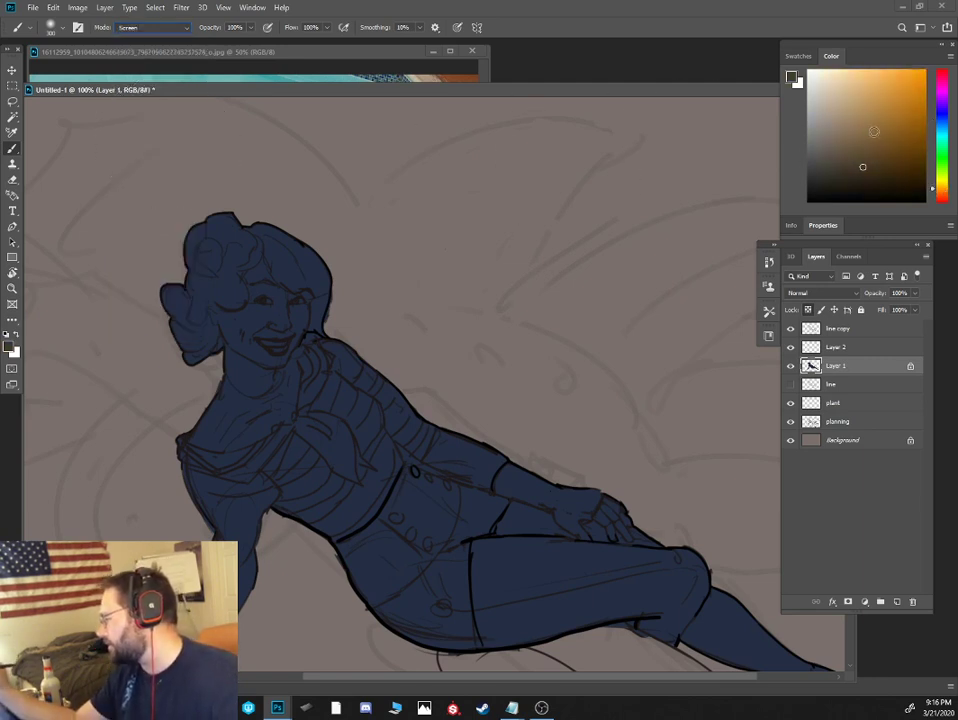
left_click_drag(873, 132, 889, 104)
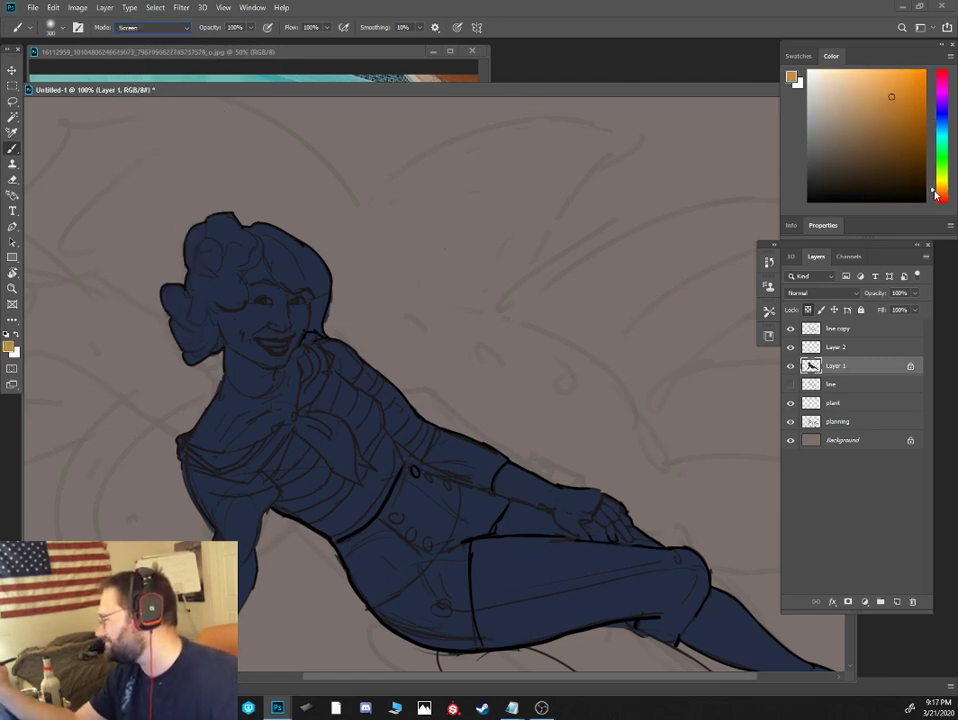
left_click(892, 116)
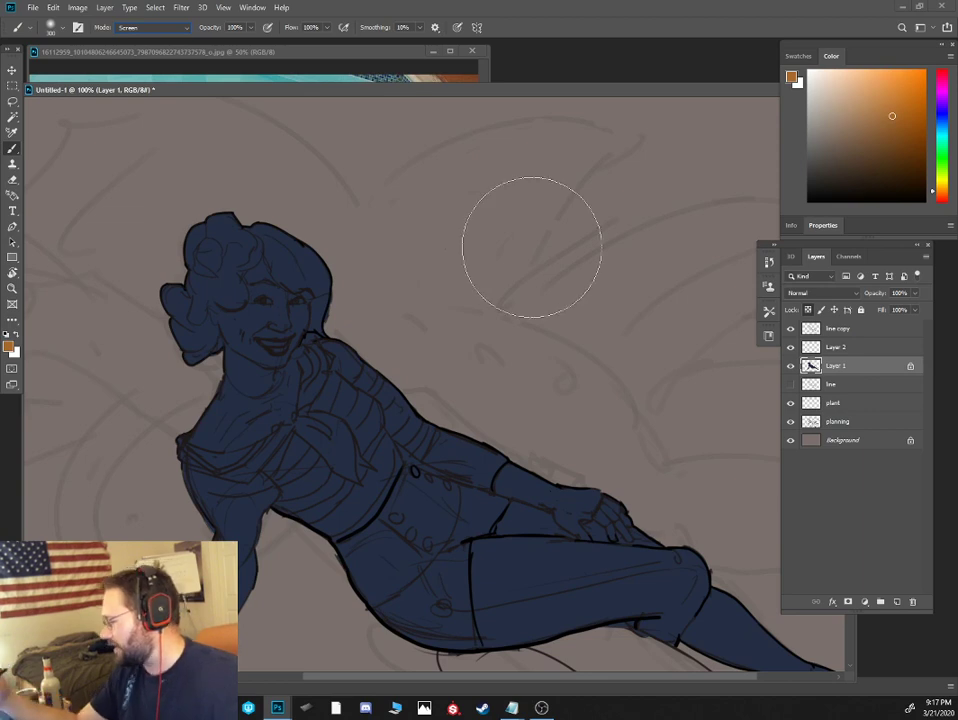
Place Layer 1 in a new group, duplicate that group and hide the original group
key("ctrl+minus")
key("ctrl+minus")
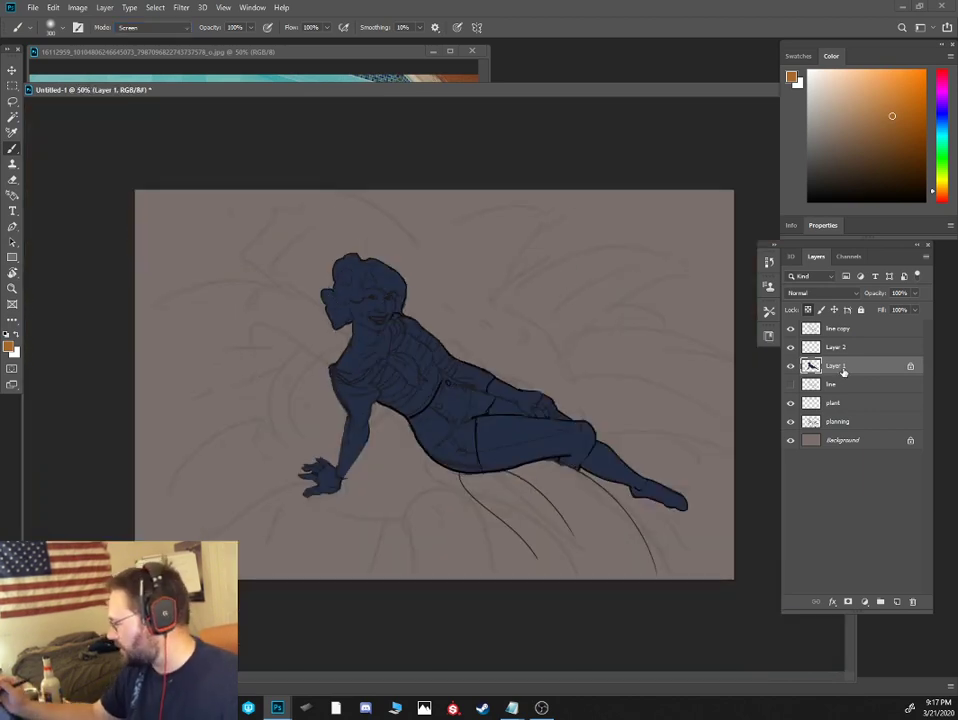
left_click_drag(843, 369, 881, 602)
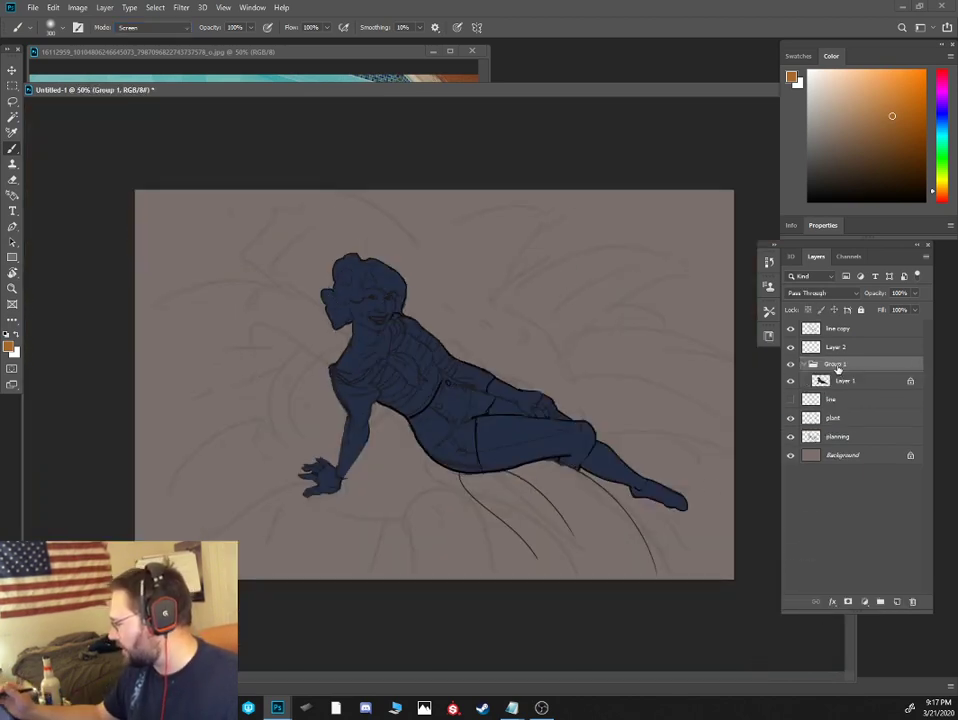
left_click_drag(840, 369, 897, 602)
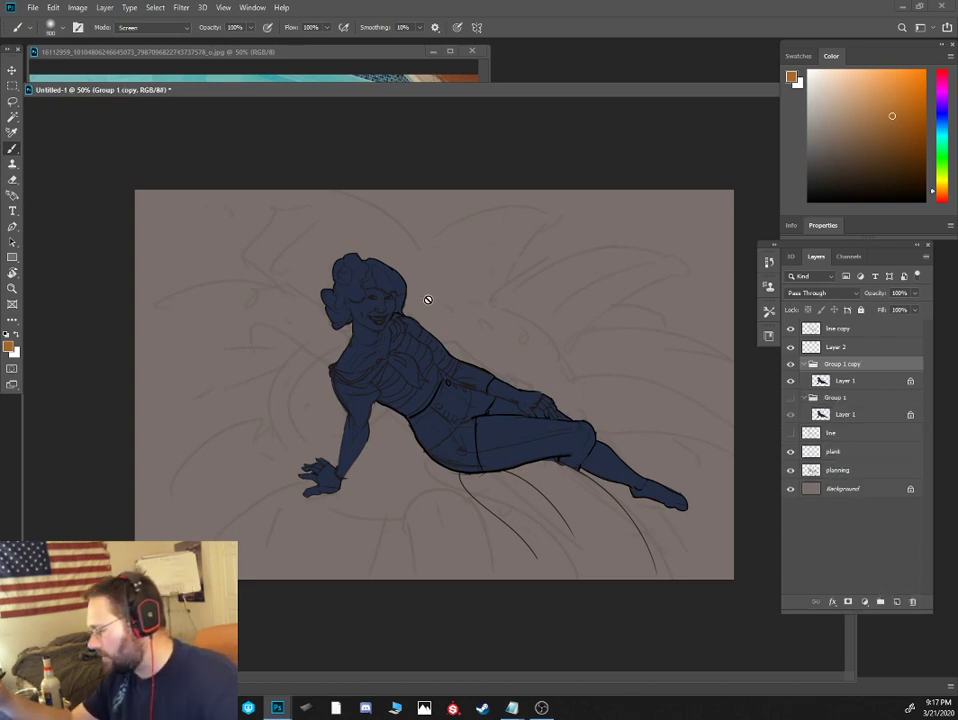
Brush a broad soft orange glow over the figure's arm, hands and upper leg on Layer 1 of the duplicated group
left_click(845, 381)
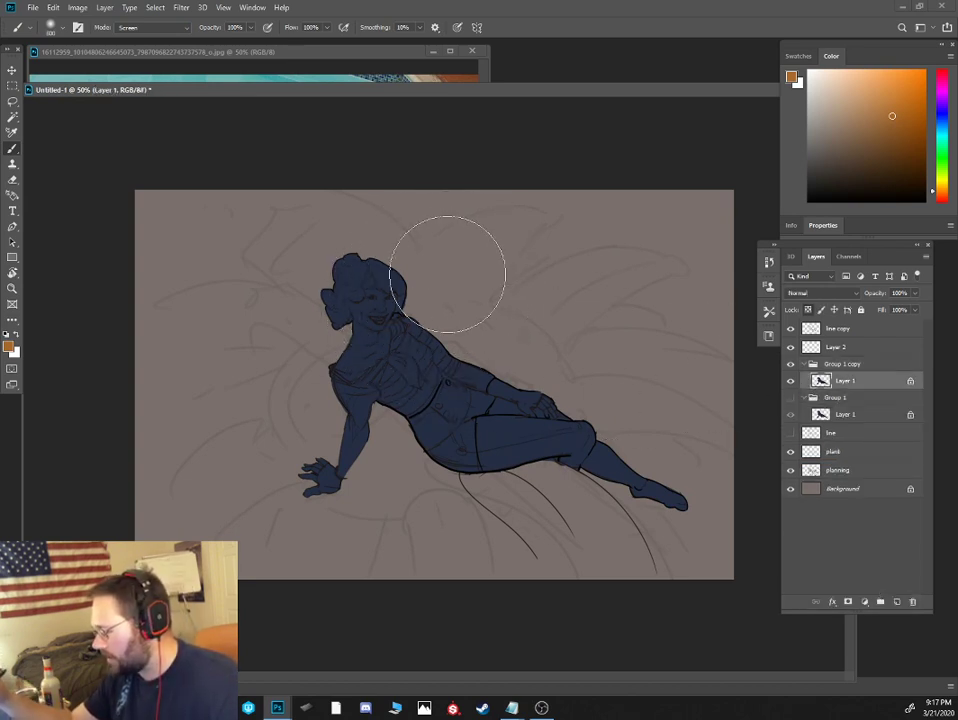
mouse_move(445, 307)
left_mouse_down()
mouse_move(495, 371)
mouse_move(588, 393)
left_mouse_up()
key("bracketleft")
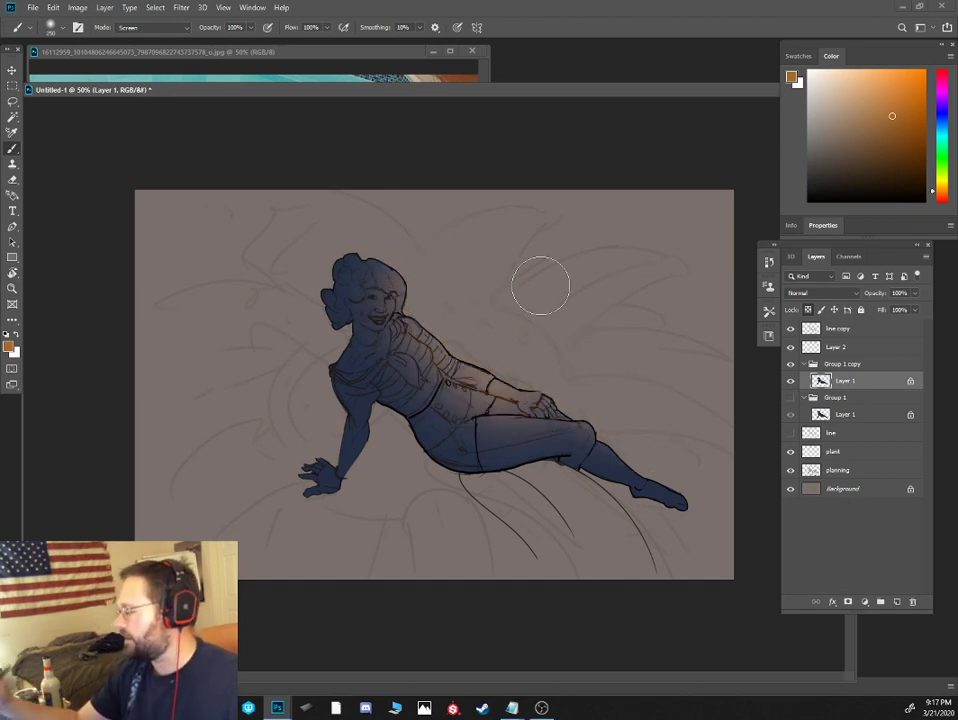
Build up warm orange highlights on the figure's shoulder, sleeve, forearm and chest with a smaller brush
key("bracketleft")
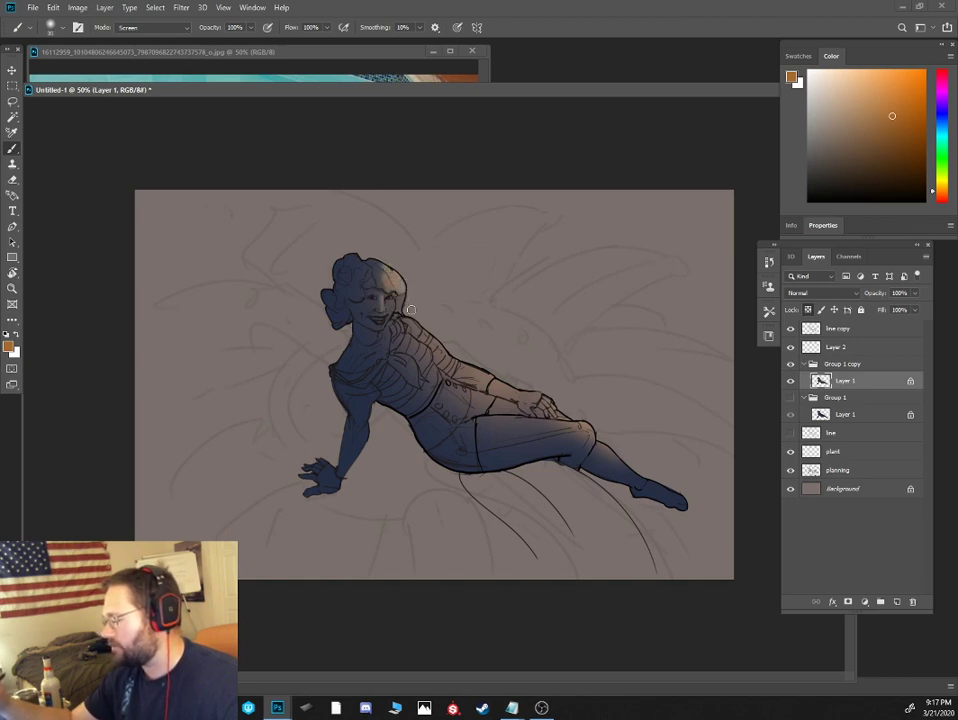
left_click_drag(409, 339, 442, 390)
mouse_move(420, 325)
left_mouse_down()
mouse_move(453, 366)
mouse_move(450, 357)
mouse_move(535, 398)
left_mouse_up()
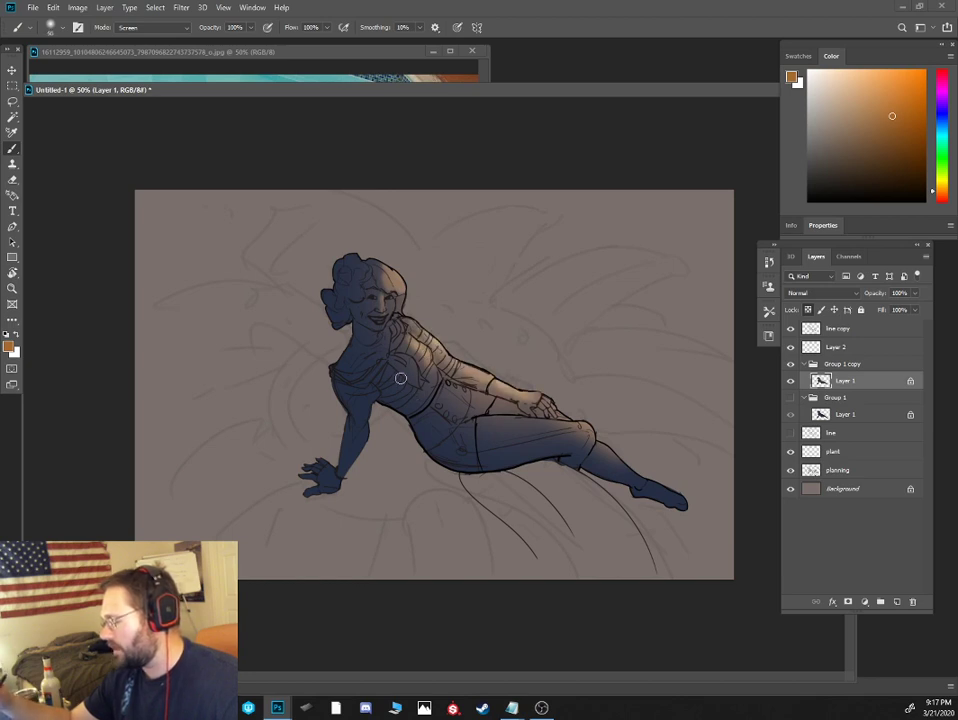
left_click_drag(401, 374, 410, 349)
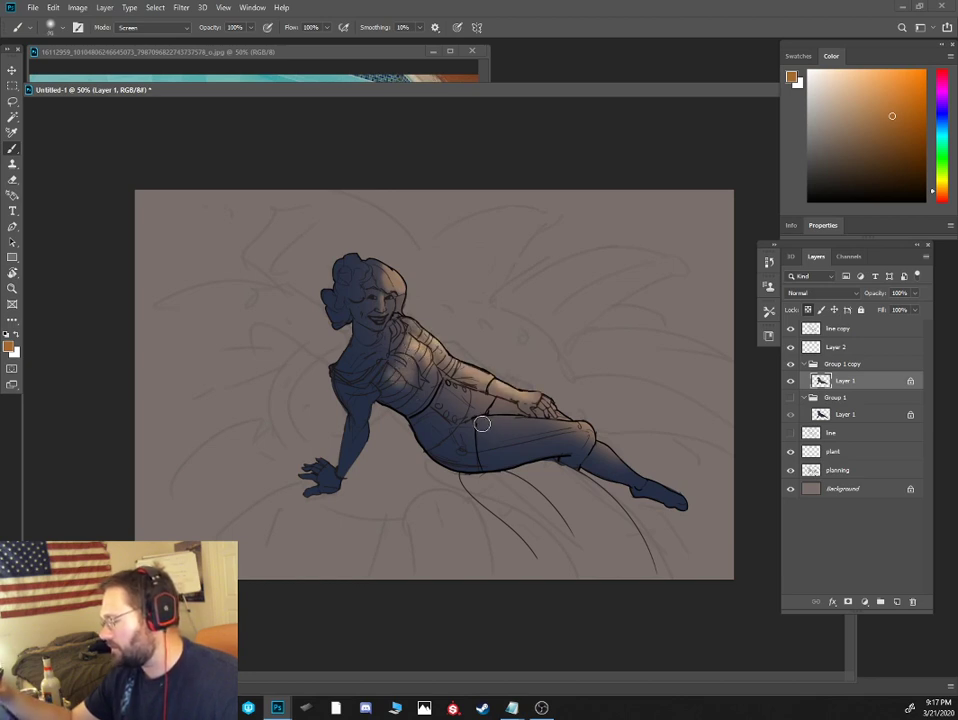
Brush a warm orange Screen highlight along the top of the figure's upper leg on Layer 1
left_click_drag(482, 424, 582, 434)
key("bracketright")
key("bracketright")
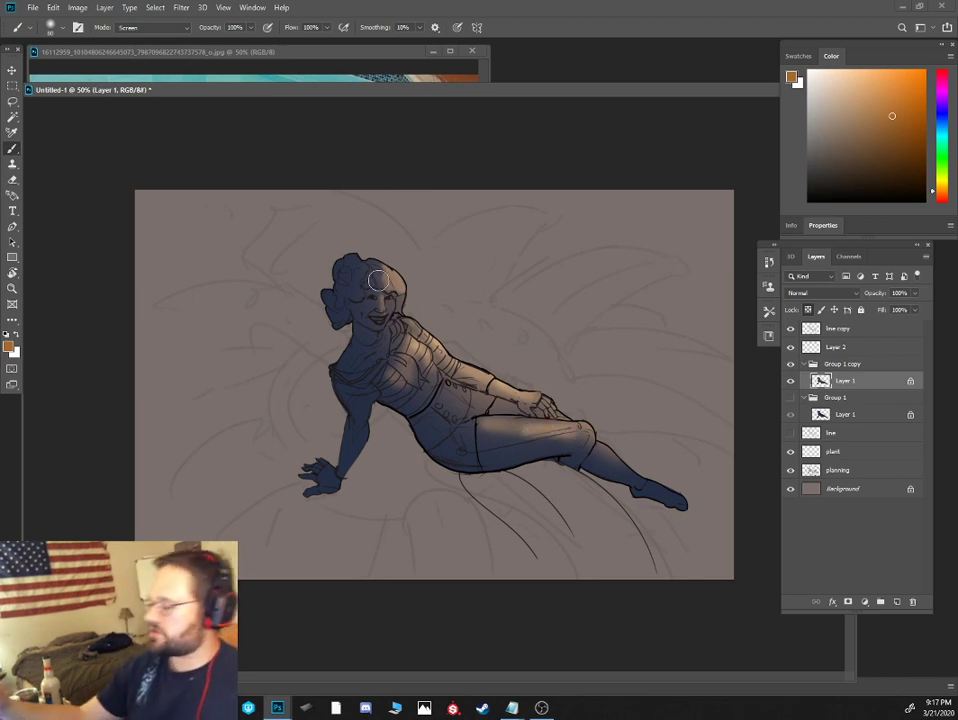
Choose a muted light blue and brush cool rim light on the figure's back hair, shoulder, supporting arm and hip
left_click_drag(944, 131, 944, 124)
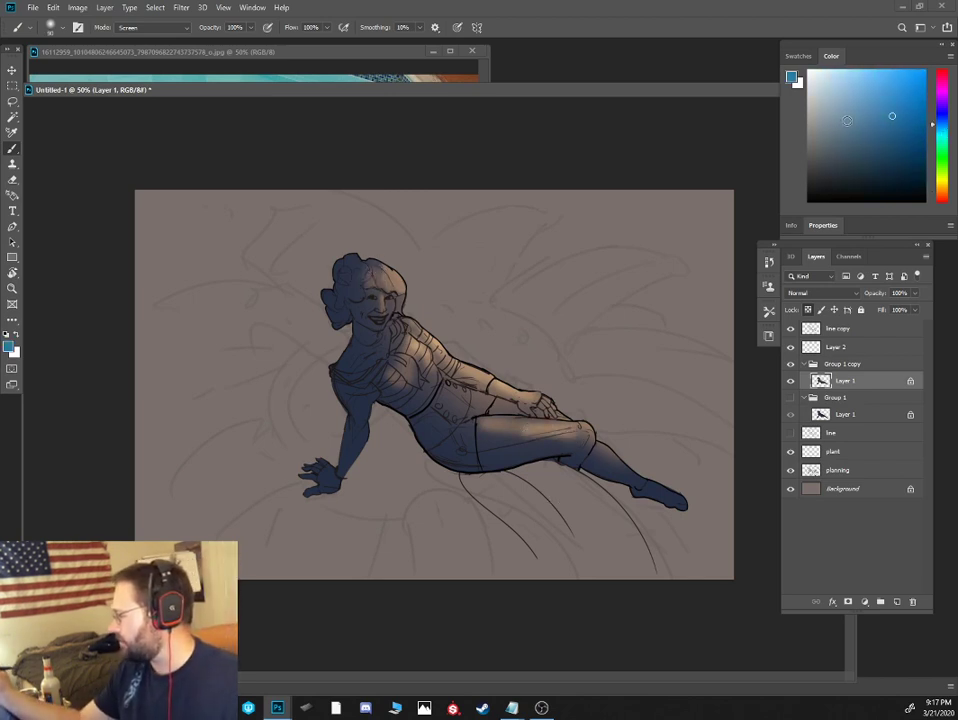
mouse_move(334, 278)
left_mouse_down()
mouse_move(344, 268)
mouse_move(323, 302)
mouse_move(334, 316)
left_mouse_up()
mouse_move(338, 377)
left_mouse_down()
mouse_move(353, 335)
mouse_move(335, 368)
mouse_move(347, 437)
mouse_move(333, 382)
mouse_move(340, 446)
mouse_move(338, 429)
mouse_move(316, 469)
left_mouse_up()
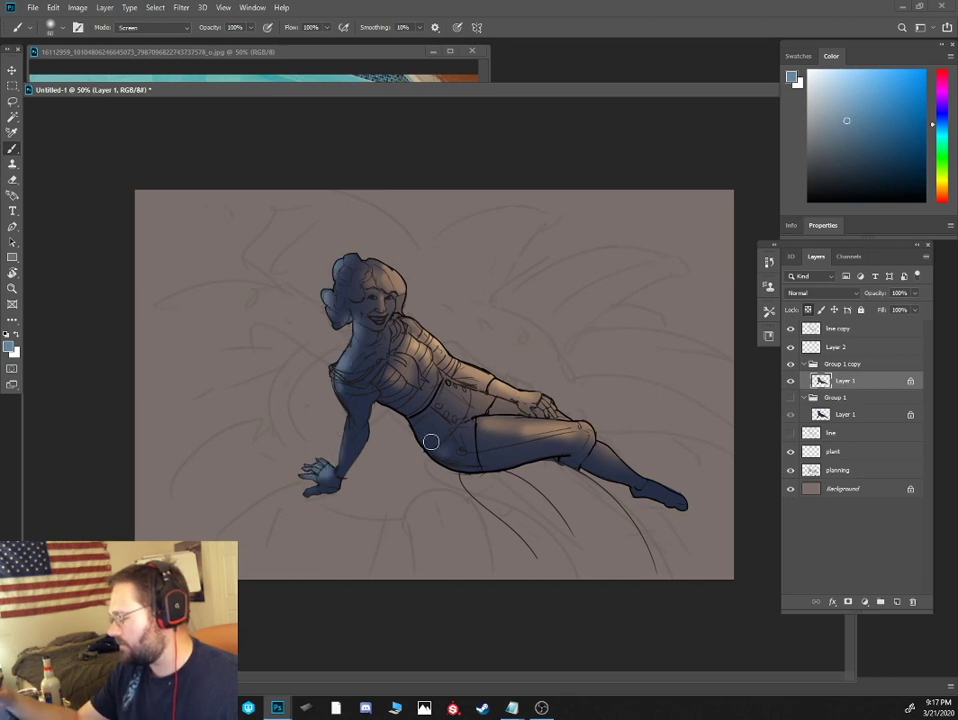
scroll(430, 441, "up", 1)
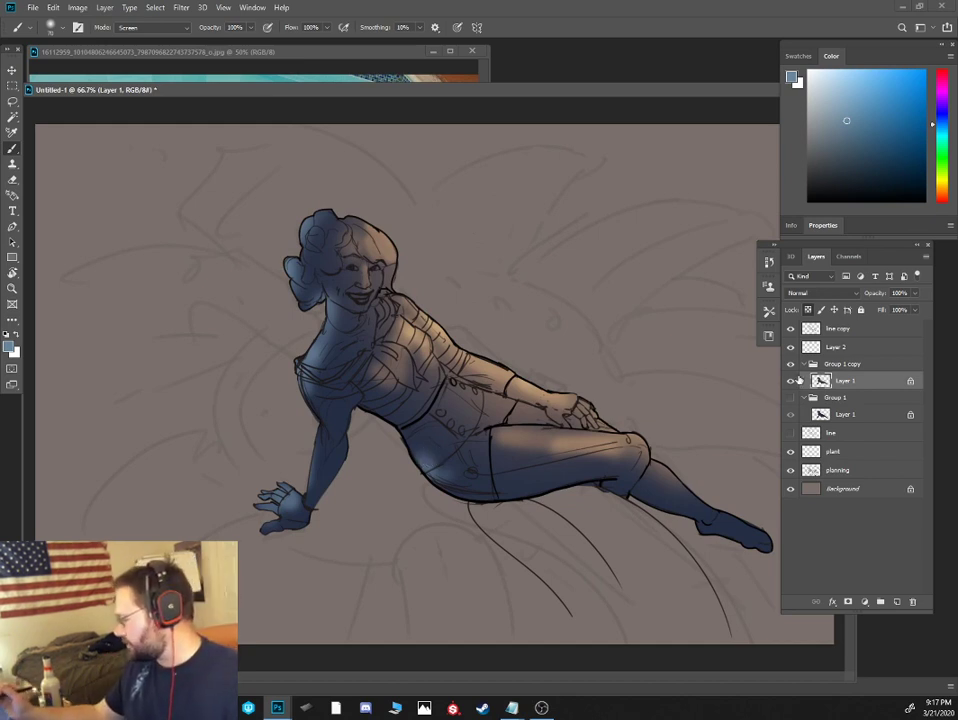
Duplicate the painted Layer 1 inside Group 1 copy and toggle the duplicate's visibility to check it
left_click_drag(833, 393, 896, 601)
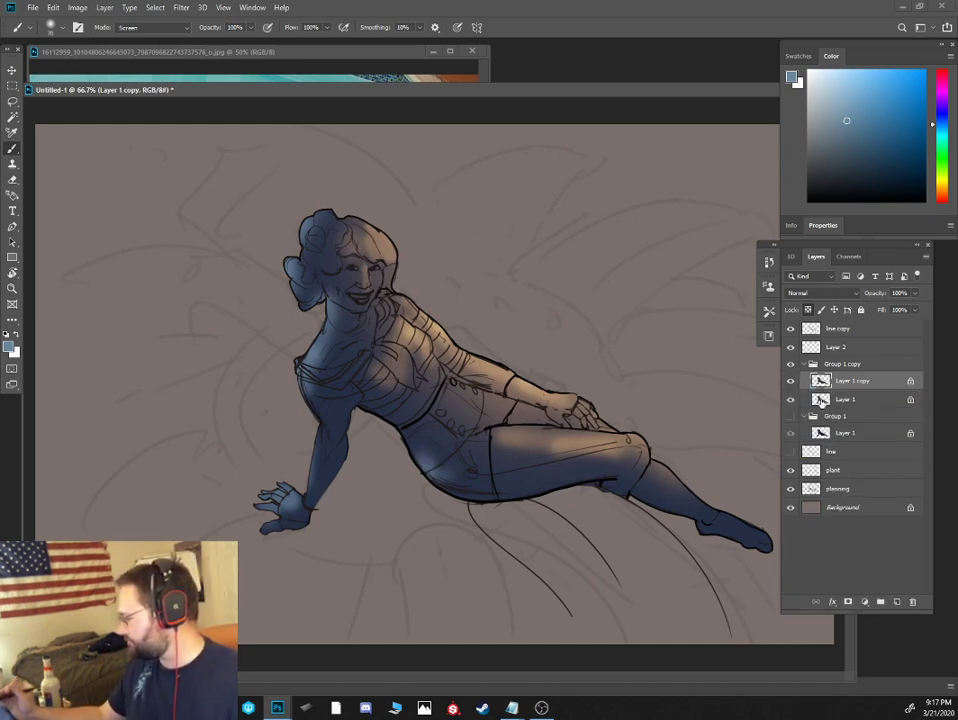
left_click(791, 381)
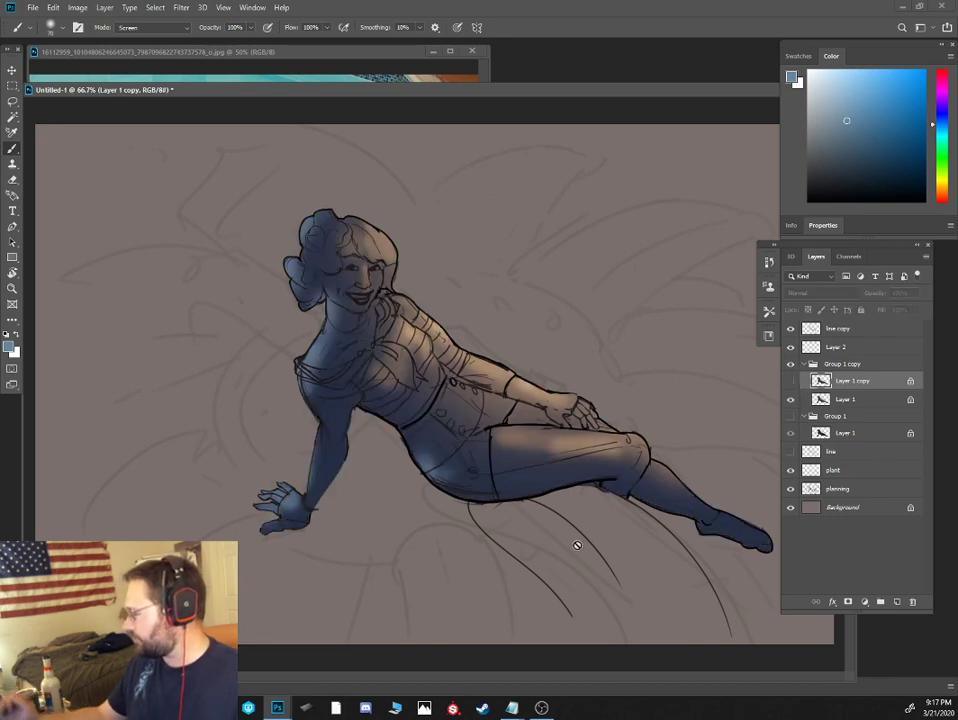
left_click(791, 381)
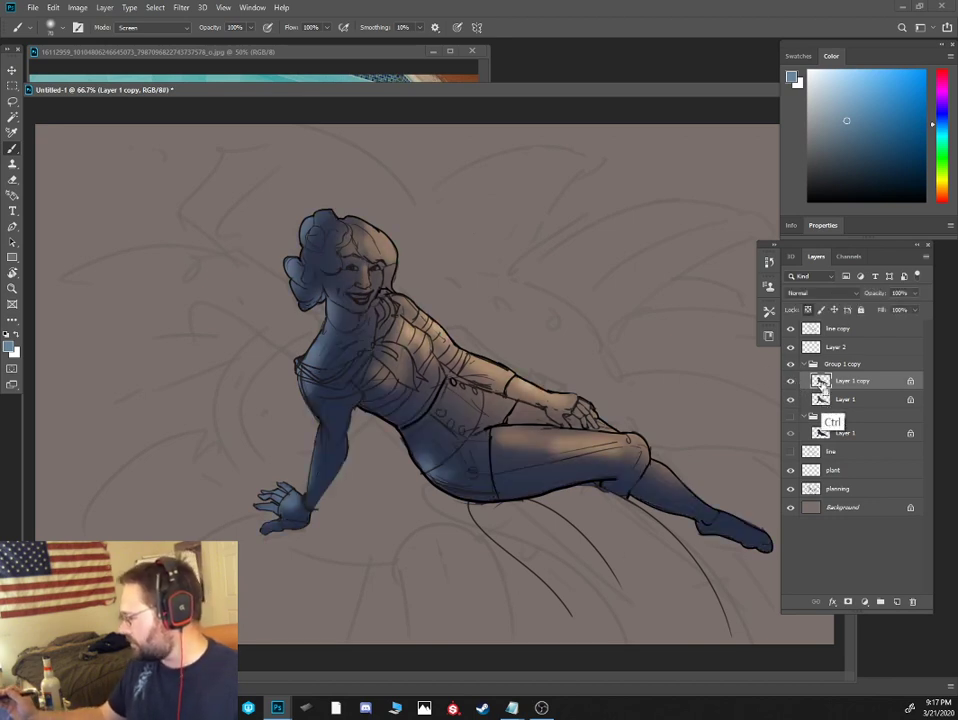
Load the figure's silhouette as a selection and fill Layer 1 copy with a very dark desaturated blue
left_click(820, 381, "ctrl")
left_click(837, 186)
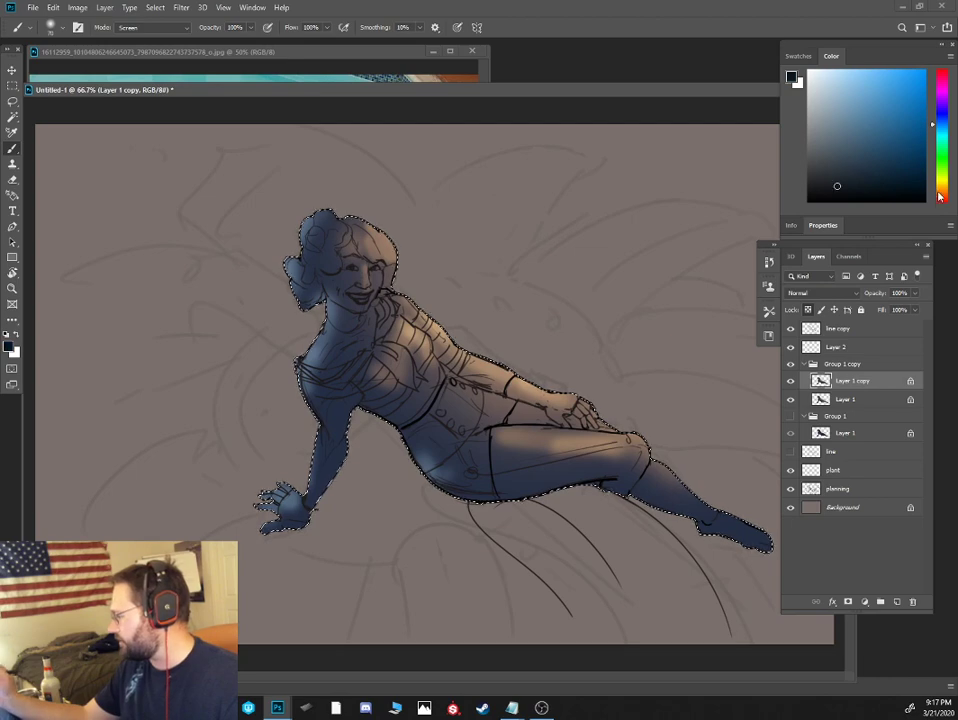
left_click(940, 195)
left_click(941, 116)
left_click(847, 173)
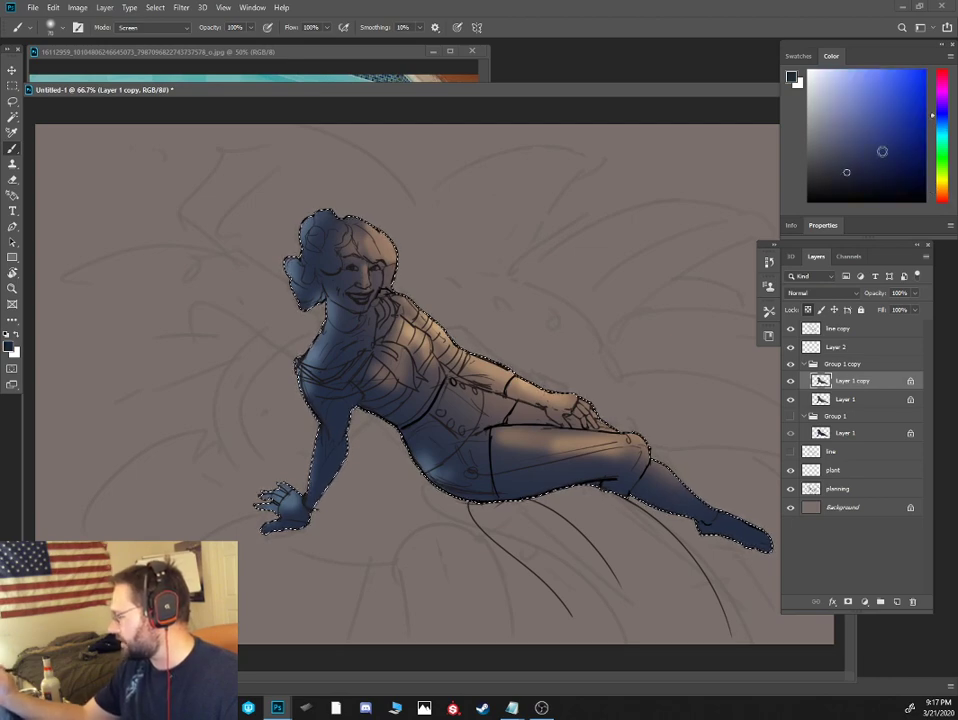
key("alt+BackSpace")
Hide the painted Layer 1 beneath Layer 1 copy and deselect the silhouette
left_click(790, 382)
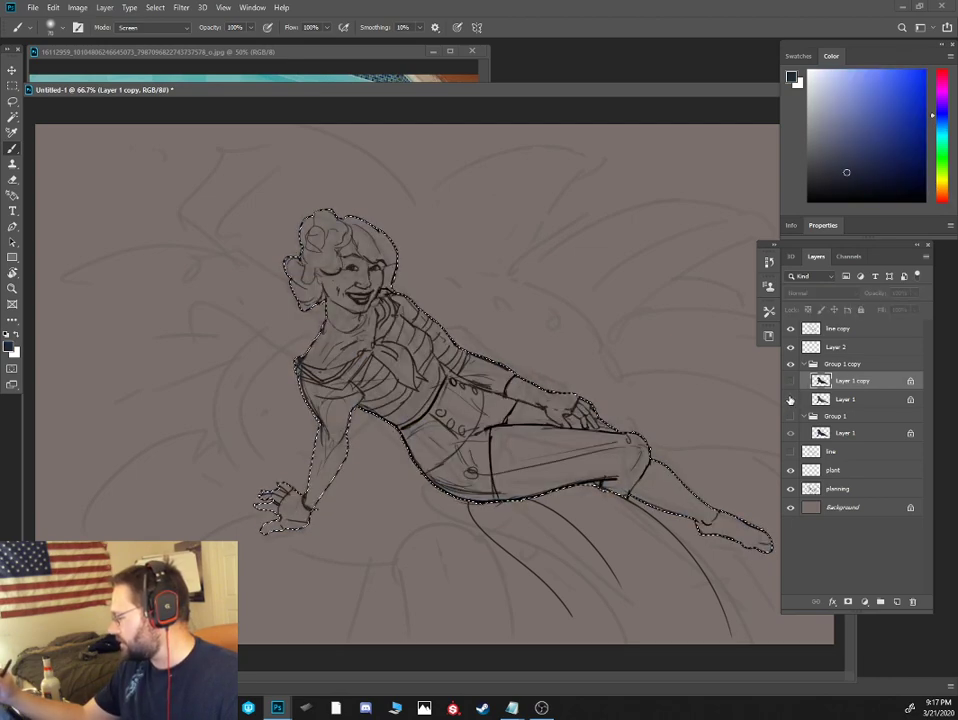
left_click(790, 382)
left_click(790, 383)
left_click(790, 383)
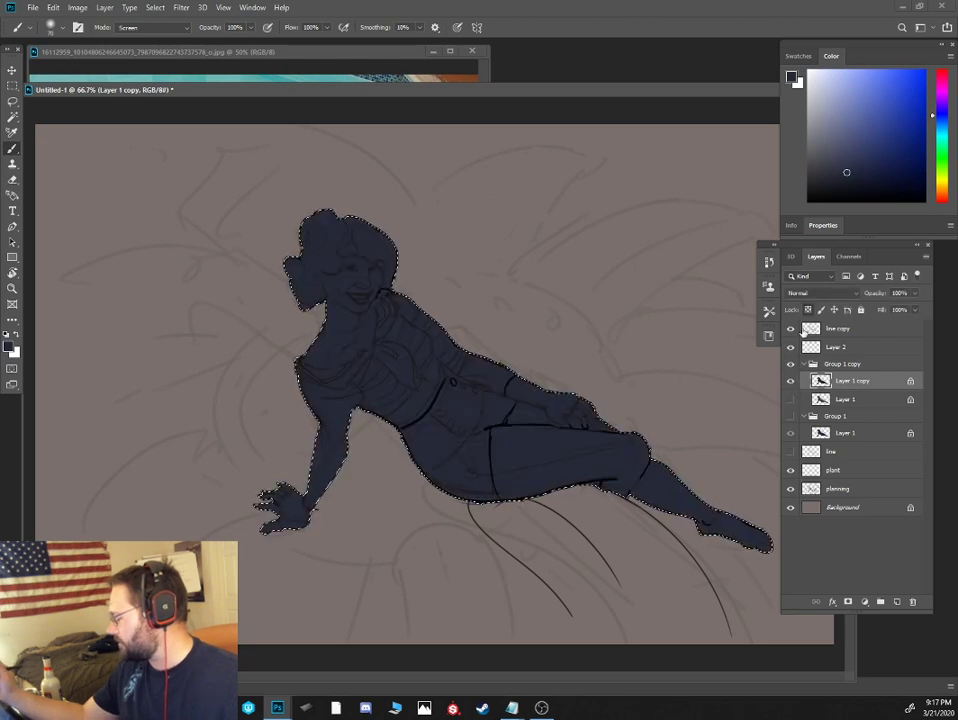
key("ctrl+d")
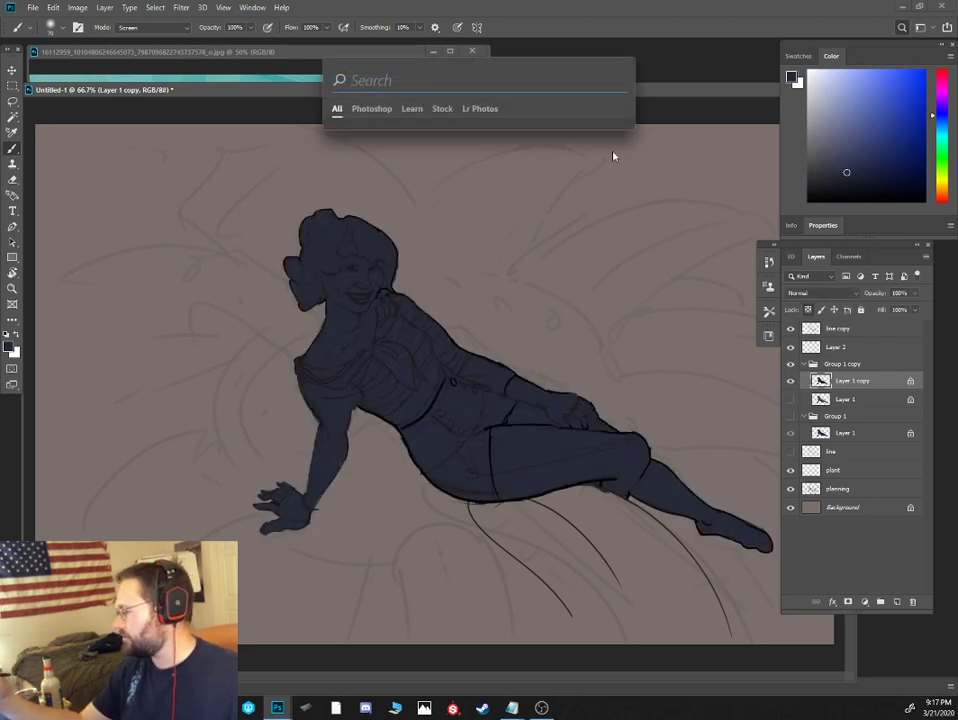
left_click(675, 72)
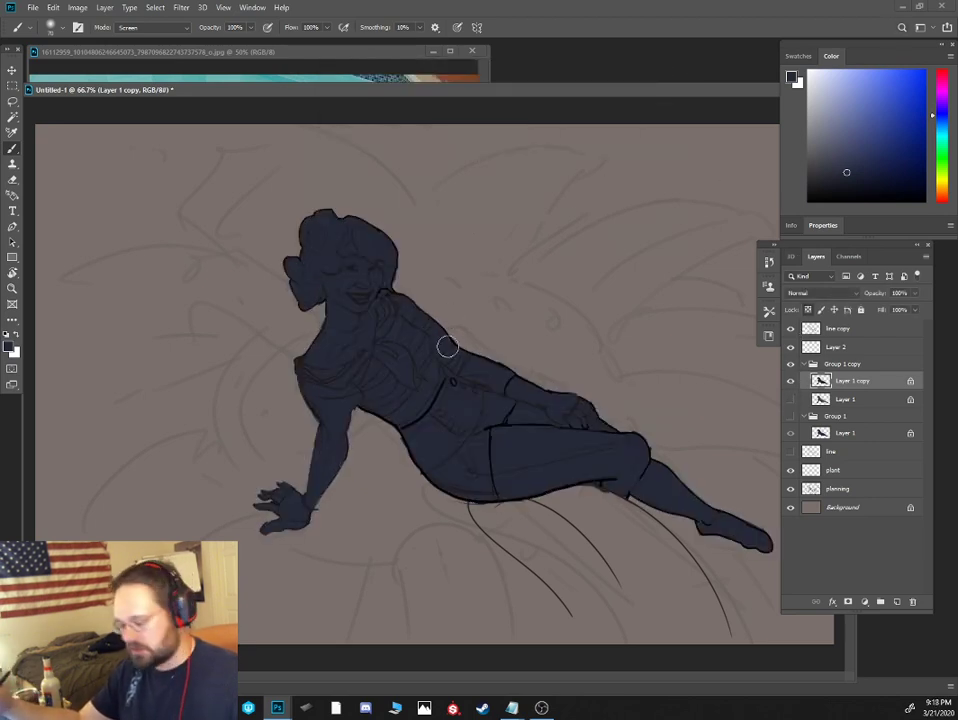
Choose a brownish orange and brush warm light over the hair curls, cheek, shoulder, supporting arm, hip and thigh on Layer 1 copy
left_click(942, 195)
left_click(880, 102)
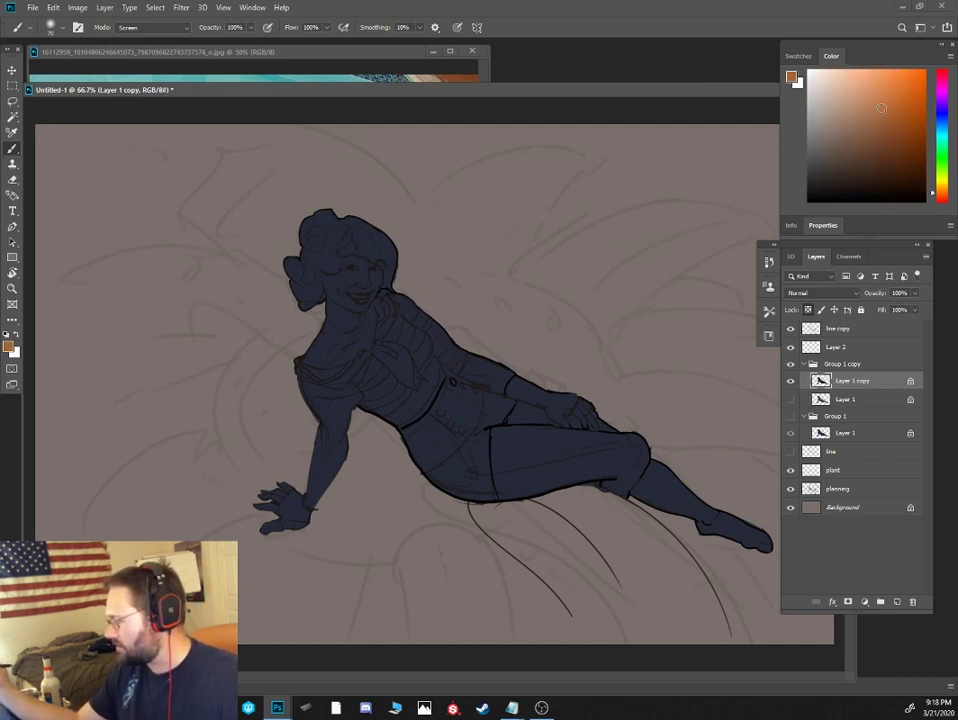
mouse_move(293, 197)
left_mouse_down()
mouse_move(288, 299)
mouse_move(312, 229)
mouse_move(325, 281)
left_mouse_up()
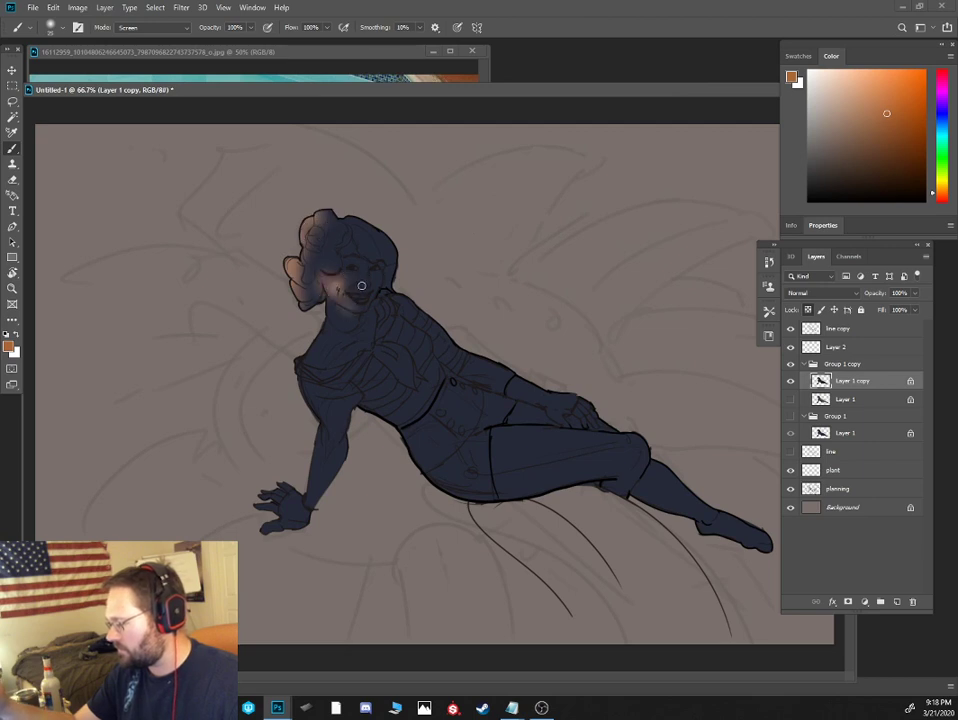
key("bracketright")
key("bracketright")
key("bracketright")
mouse_move(330, 229)
left_mouse_down()
mouse_move(329, 263)
mouse_move(340, 218)
mouse_move(390, 210)
mouse_move(345, 232)
mouse_move(360, 267)
left_mouse_up()
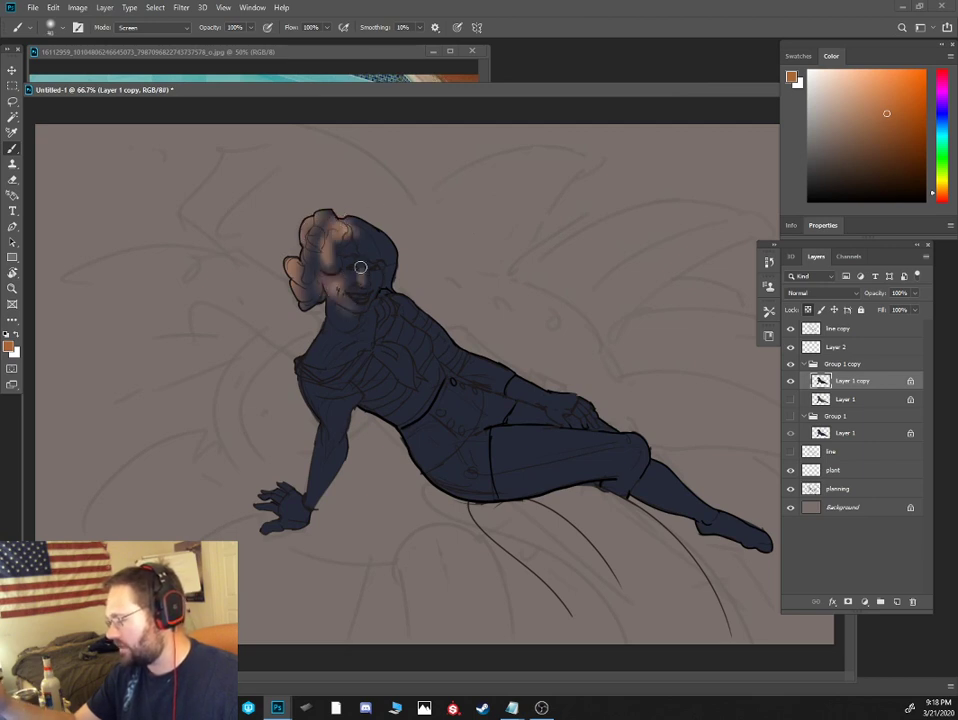
mouse_move(300, 255)
left_mouse_down()
mouse_move(336, 391)
mouse_move(304, 400)
mouse_move(298, 483)
mouse_move(325, 420)
mouse_move(280, 500)
left_mouse_up()
mouse_move(386, 432)
left_mouse_down()
mouse_move(416, 458)
mouse_move(407, 466)
mouse_move(438, 500)
mouse_move(544, 487)
mouse_move(503, 466)
mouse_move(538, 455)
mouse_move(592, 455)
left_mouse_up()
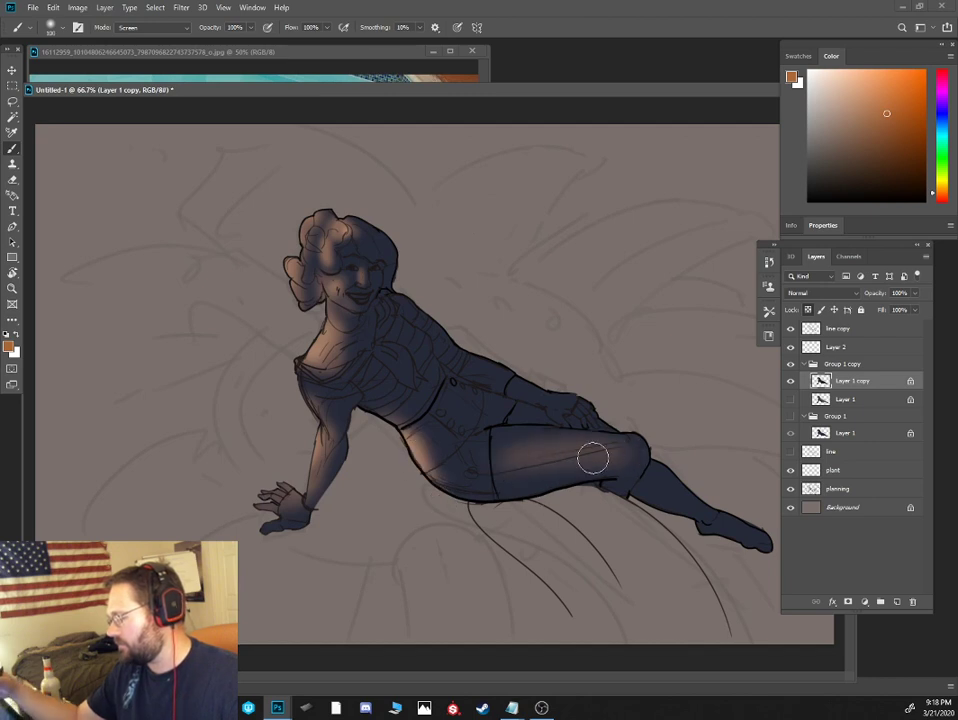
Choose a medium blue and brush cool rim light along the front hair, face edge, resting arm and lower leg
left_click(942, 124)
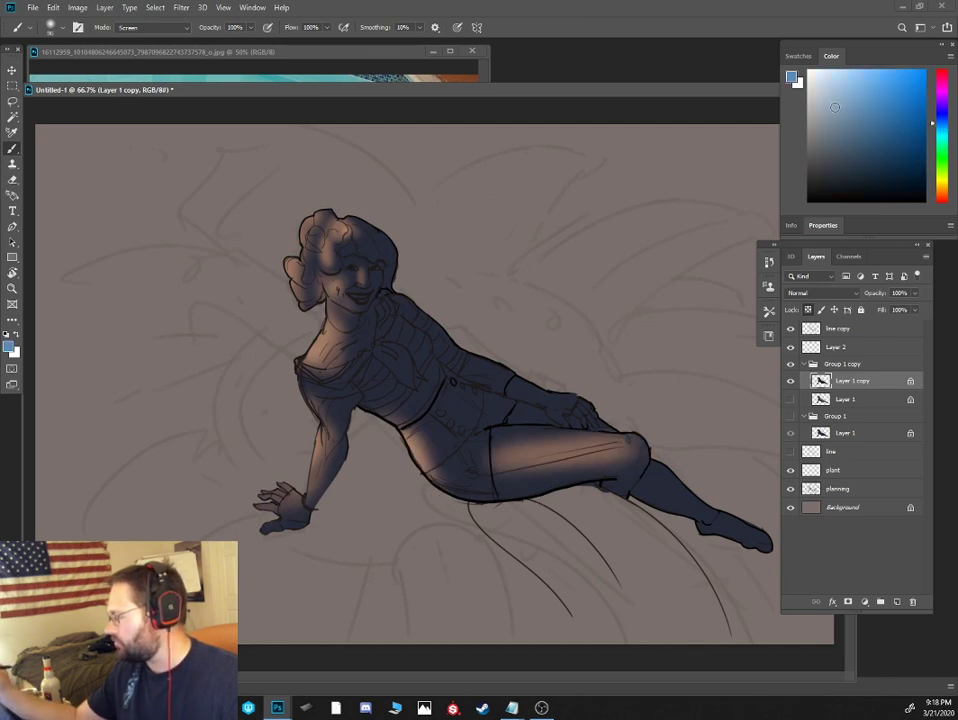
left_click(868, 107)
key("bracketleft")
left_click_drag(361, 210, 404, 292)
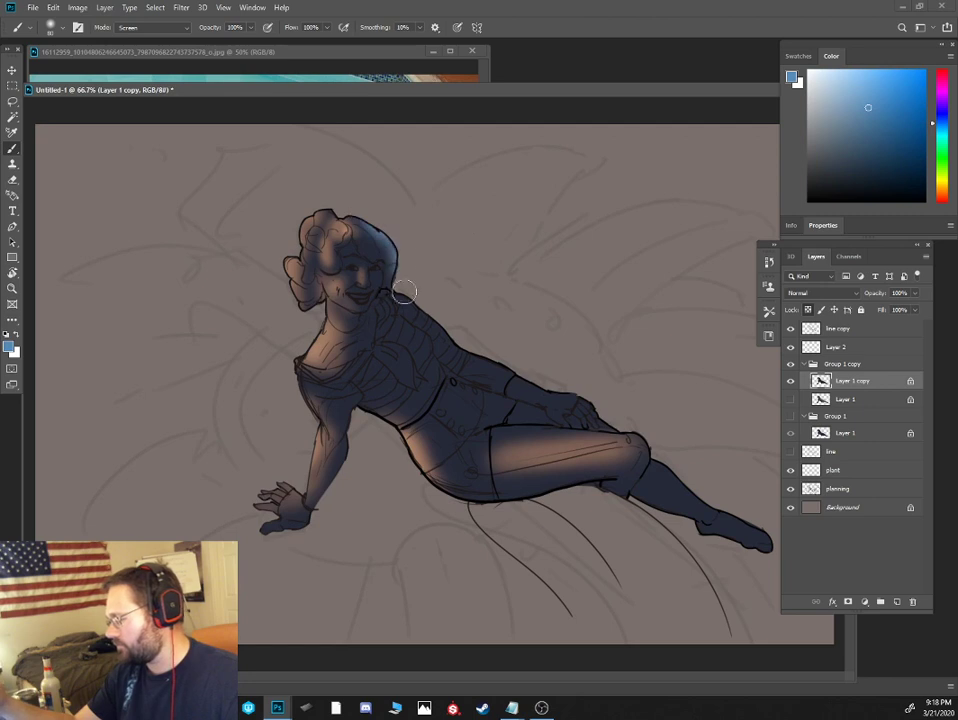
mouse_move(475, 353)
left_mouse_down()
mouse_move(607, 413)
mouse_move(603, 428)
mouse_move(646, 432)
mouse_move(664, 471)
mouse_move(737, 517)
left_mouse_up()
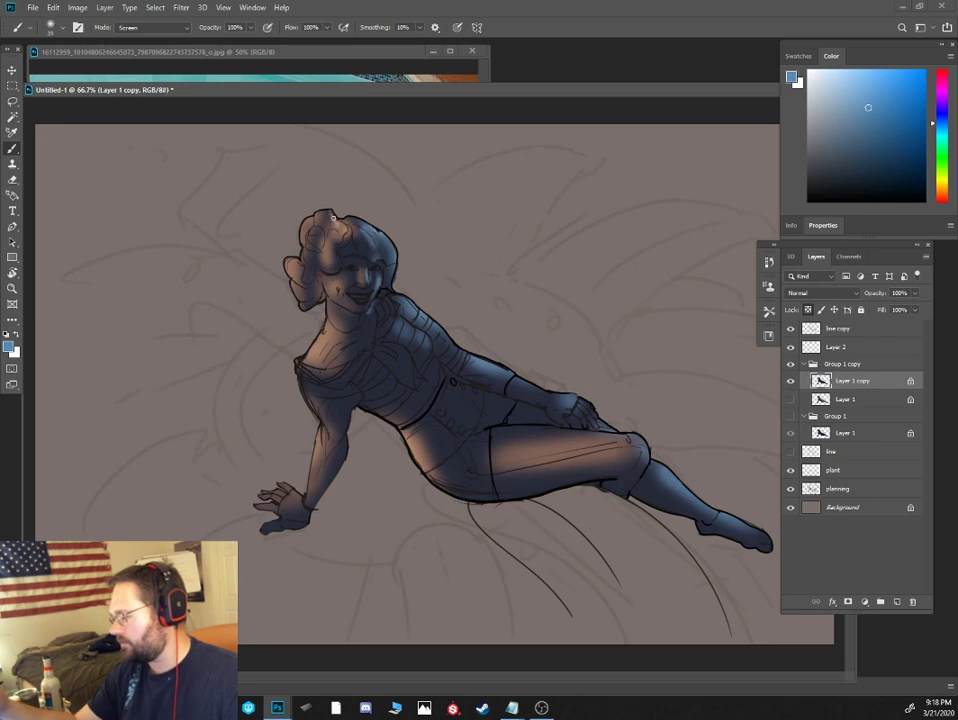
Set the brush opacity to 40% and softly brush blue light over the buttoned front of the shorts
key("ctrl+minus")
key("ctrl+plus")
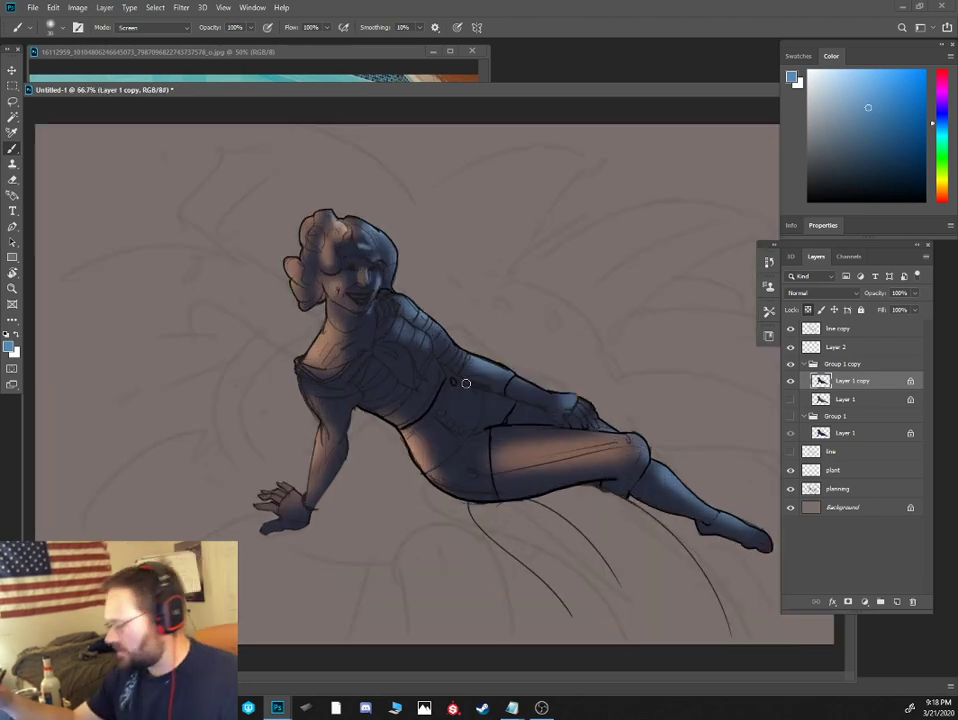
key("4")
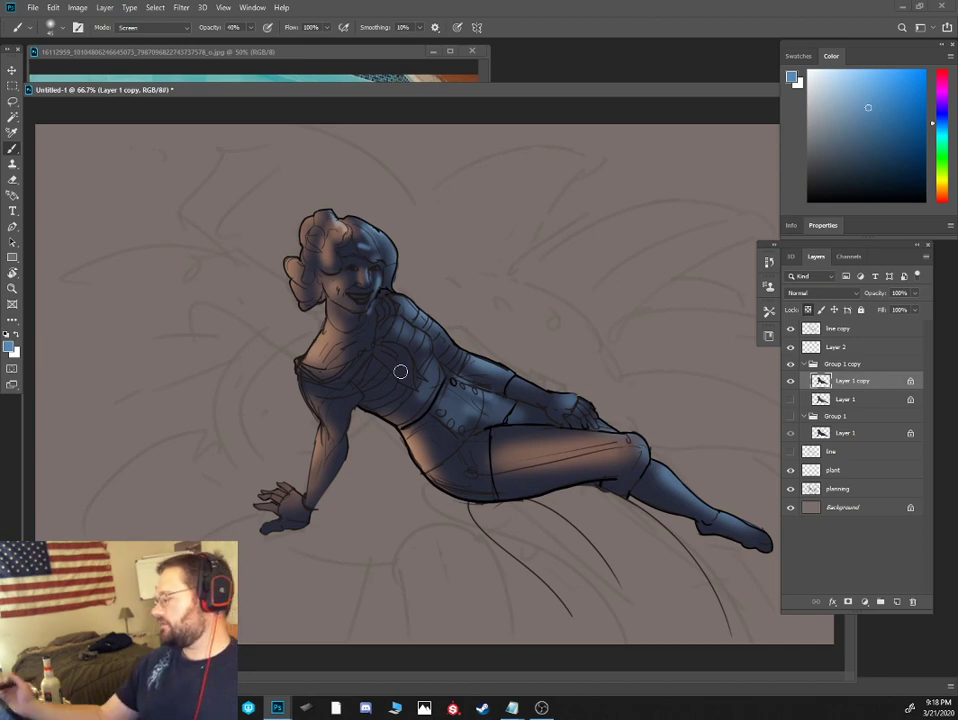
Compare the lighting of Layer 1 copy with that of Layer 1 by switching their visibility
left_click(790, 380)
left_click(790, 398)
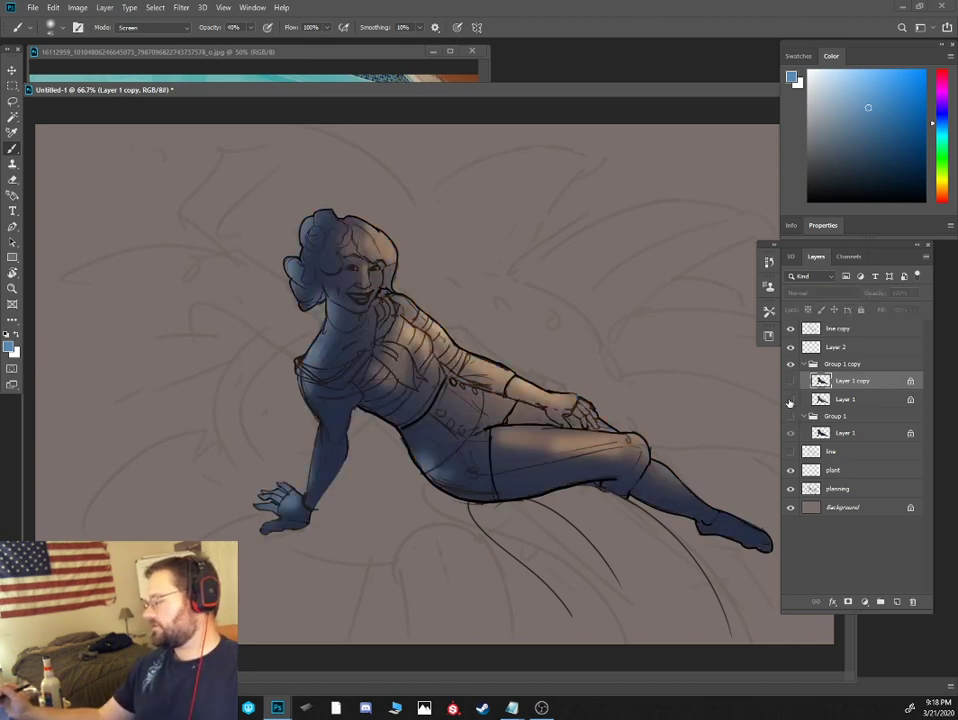
left_click(790, 380)
left_click(790, 398)
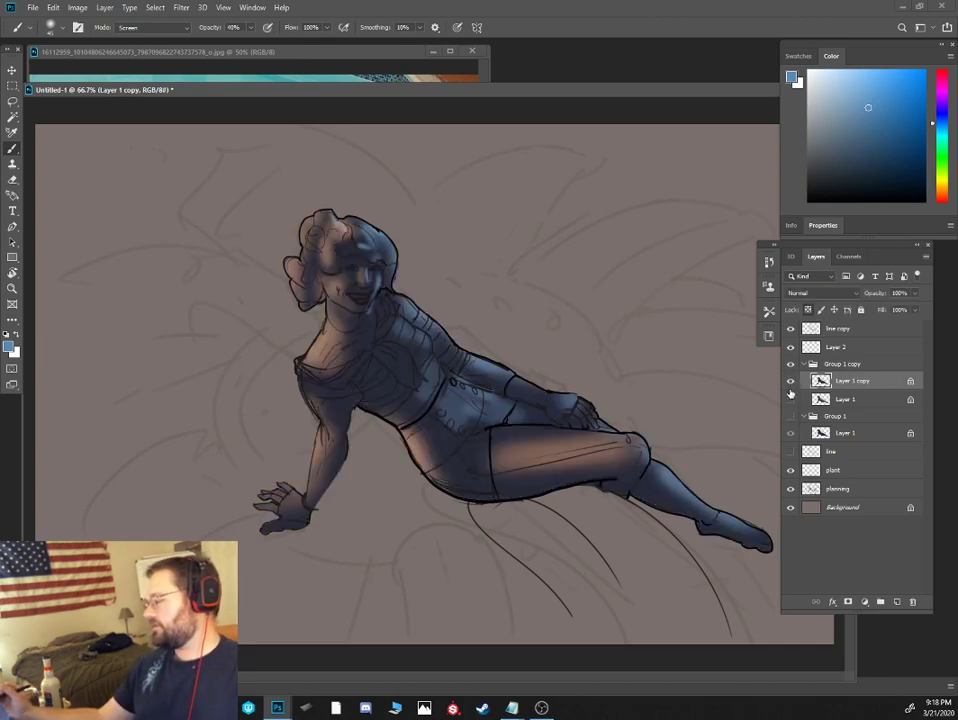
Hide Layer 1 copy and place a duplicate of Group 1's unlit base layer at the top of Group 1 copy
left_click(790, 380)
mouse_move(850, 380)
left_mouse_down()
mouse_move(860, 574)
mouse_move(897, 601)
left_mouse_up()
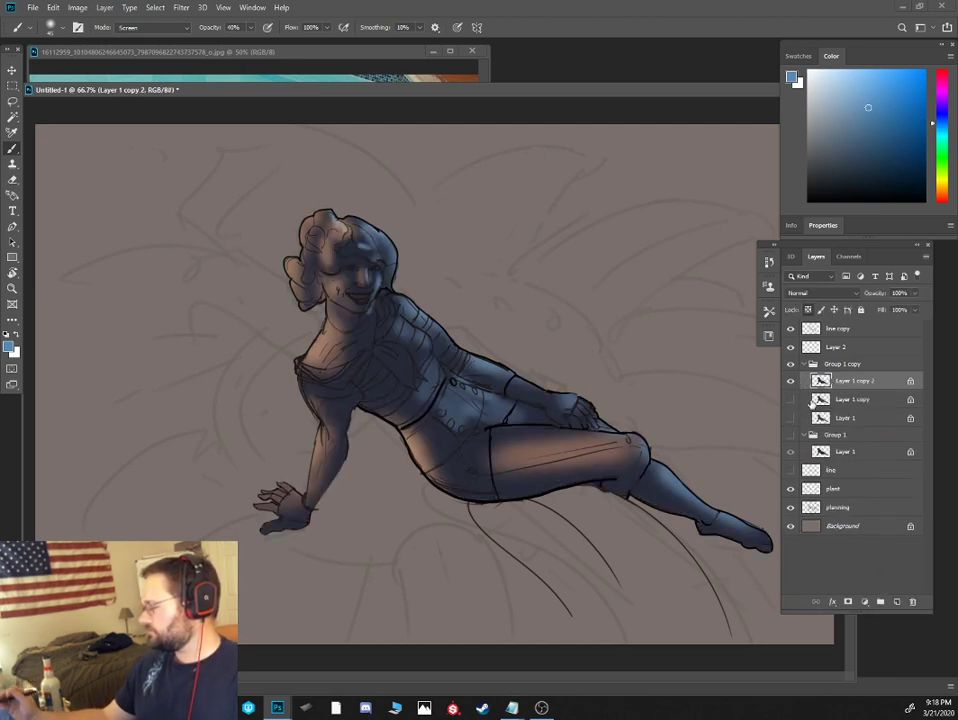
left_click(790, 381)
mouse_move(842, 382)
left_mouse_down()
mouse_move(875, 586)
mouse_move(912, 601)
left_mouse_up()
left_click_drag(843, 434, 846, 381)
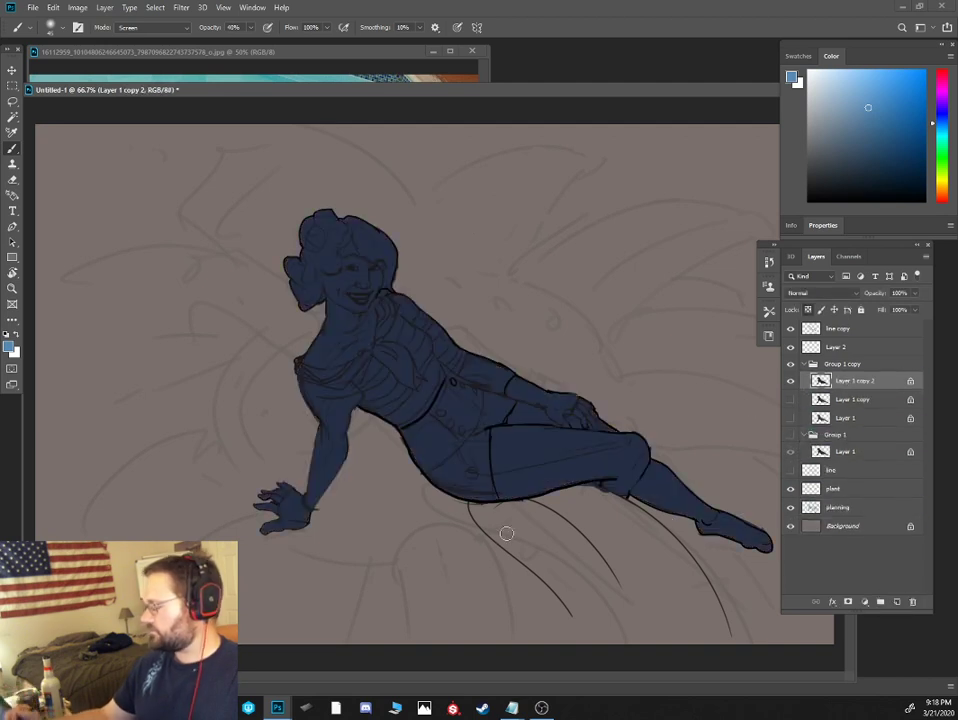
Choose a muted ochre and brush soft light over the face, chest, waist and thigh on Layer 1 copy 2
left_click(940, 188)
left_click(940, 189)
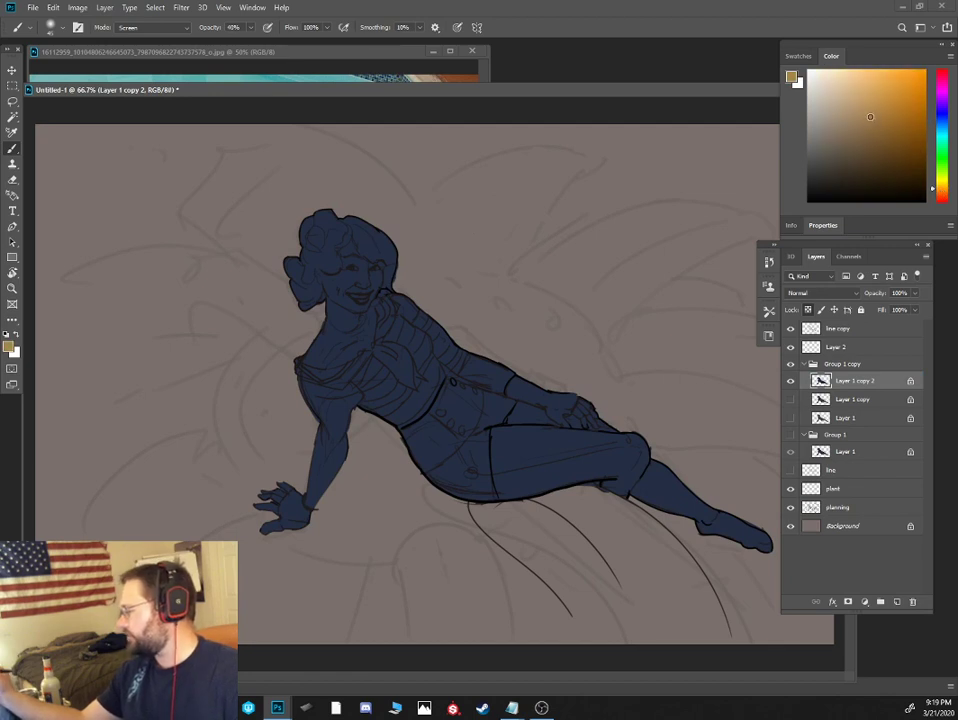
mouse_move(357, 280)
left_mouse_down()
mouse_move(368, 247)
mouse_move(400, 338)
mouse_move(386, 339)
mouse_move(453, 402)
mouse_move(435, 377)
mouse_move(497, 431)
mouse_move(578, 443)
mouse_move(543, 450)
mouse_move(535, 444)
mouse_move(588, 443)
left_mouse_up()
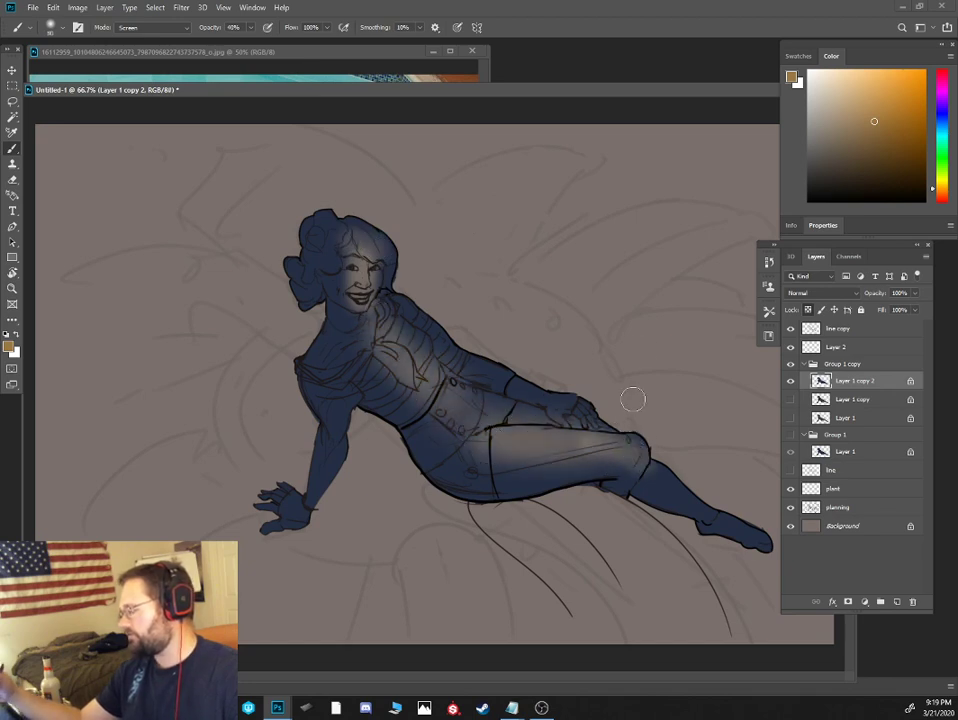
Choose a dark reddish brown and glaze a warmer tone over the thigh, knee and lower leg with a larger brush
left_click(909, 160)
left_click(940, 194)
left_click(895, 147)
key("bracketright")
key("bracketright")
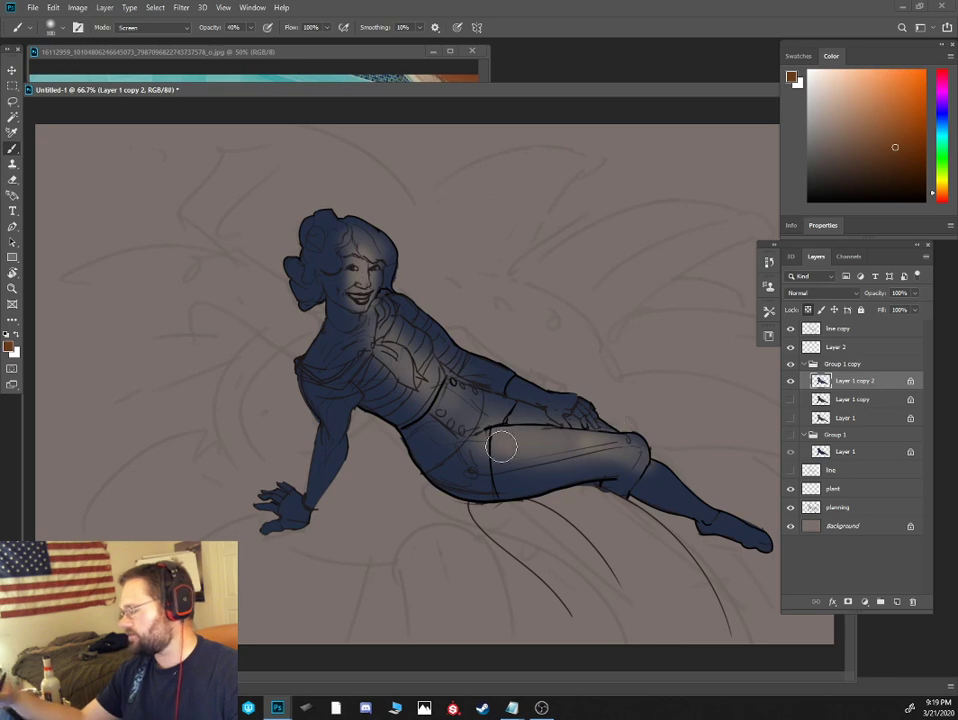
mouse_move(501, 446)
left_mouse_down()
mouse_move(627, 446)
mouse_move(620, 450)
mouse_move(657, 482)
mouse_move(718, 522)
left_mouse_up()
key("bracketleft")
key("bracketleft")
key("bracketleft")
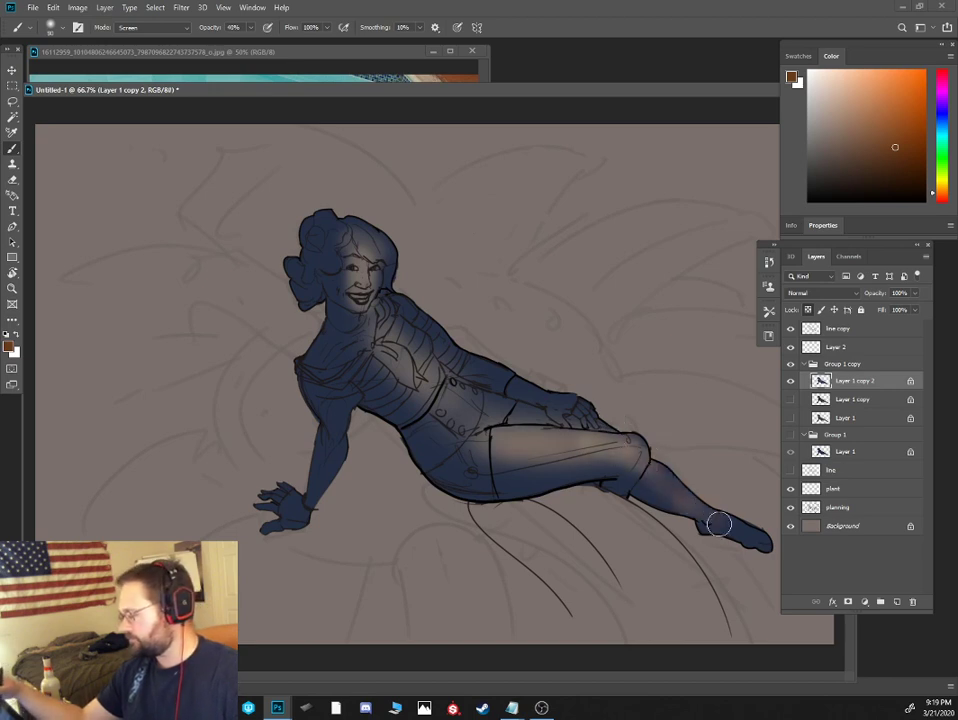
left_click_drag(610, 453, 580, 454)
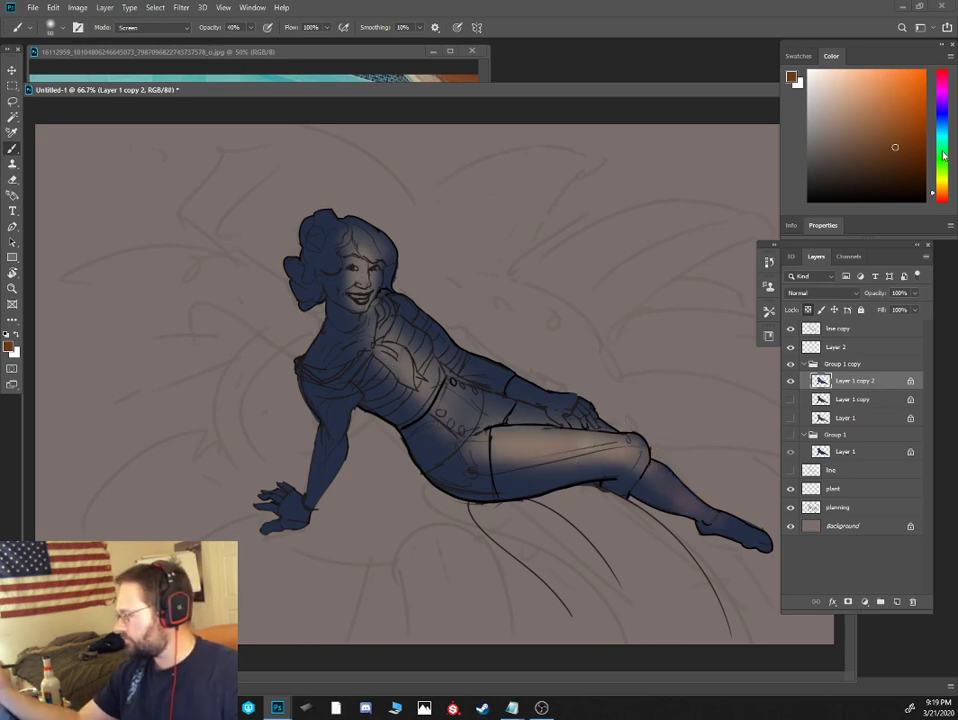
Choose a greyish blue and brush cool light around the hair, shoulders and supporting arm
left_click_drag(943, 155, 935, 135)
left_click(943, 125)
left_click(850, 131)
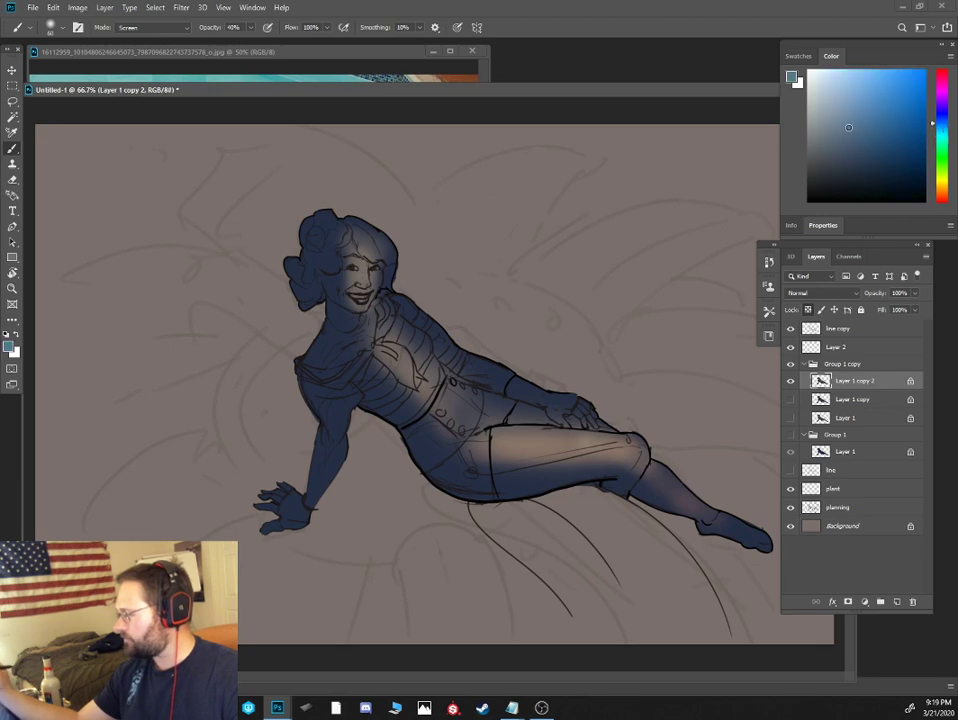
mouse_move(345, 202)
left_mouse_down()
mouse_move(274, 268)
mouse_move(336, 215)
mouse_move(301, 243)
left_mouse_up()
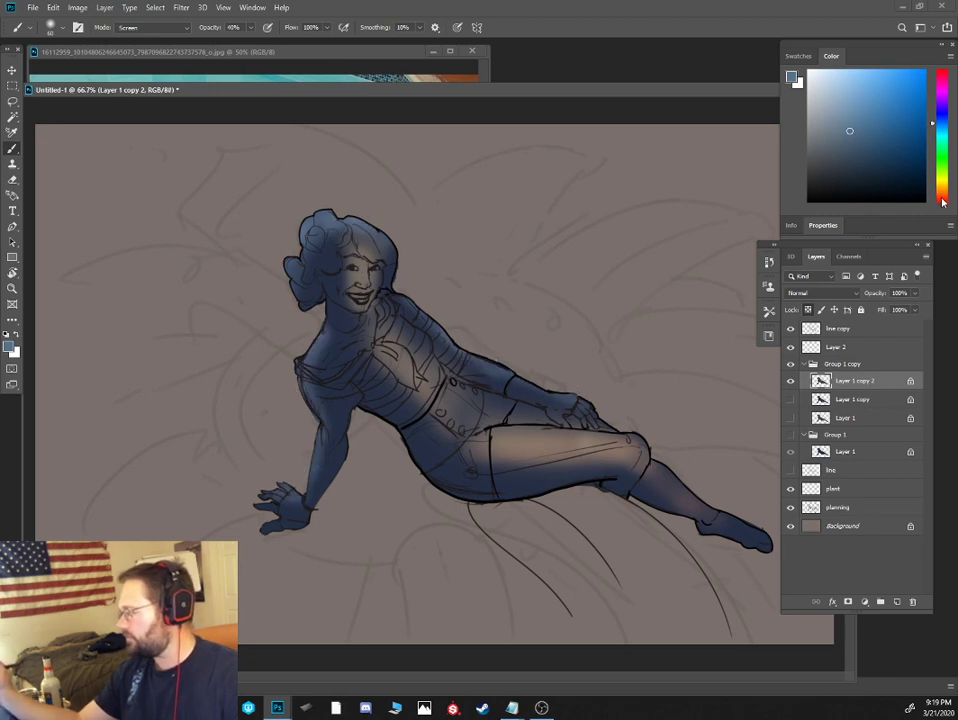
Choose a light orange-tan and brighten the figure's face from the nose to the mouth
left_click_drag(942, 202, 942, 189)
left_click(859, 99)
mouse_move(358, 276)
left_mouse_down()
mouse_move(373, 272)
mouse_move(365, 303)
left_mouse_up()
Choose a deeper orange-brown and build up warm highlights on the chest, shorts and thigh with a larger brush
left_click(884, 117)
key("bracketright")
key("bracketright")
left_click_drag(407, 355, 405, 377)
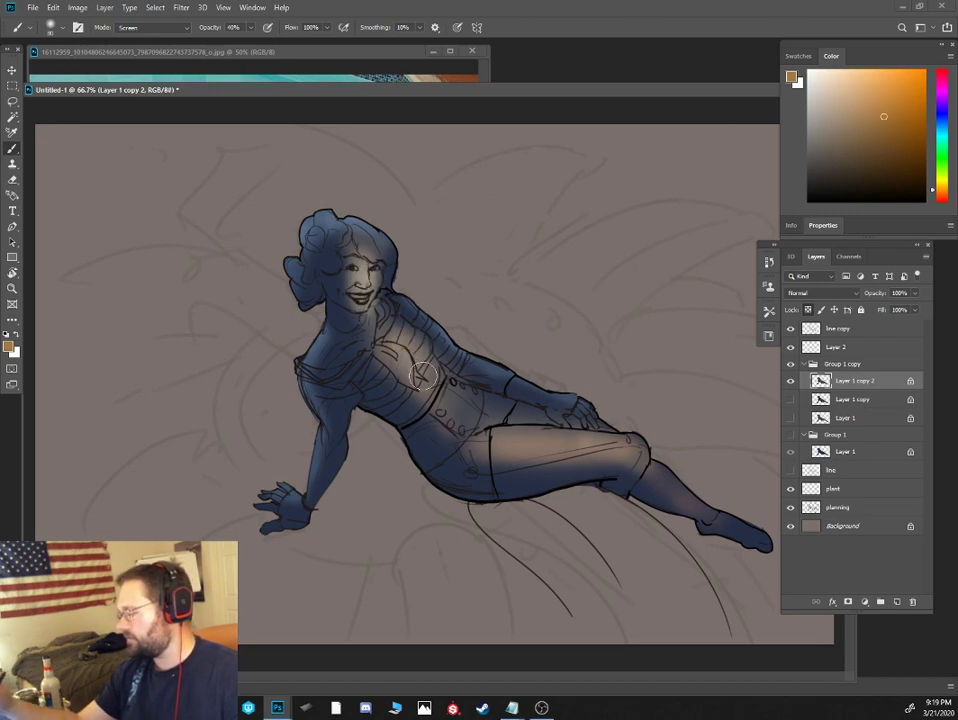
mouse_move(447, 417)
left_mouse_down()
mouse_move(466, 449)
mouse_move(487, 456)
left_mouse_up()
mouse_move(468, 402)
left_mouse_down()
mouse_move(507, 416)
mouse_move(526, 439)
mouse_move(592, 449)
left_mouse_up()
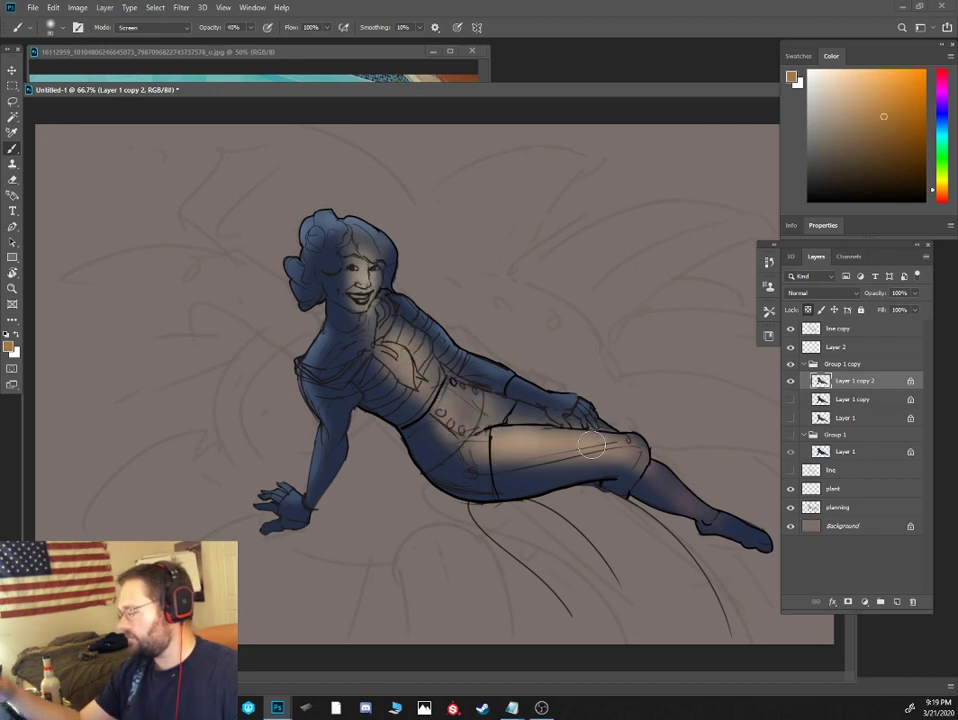
Extend the warm orange-brown highlights across the chest and up onto the neck with a smaller brush
mouse_move(396, 388)
left_mouse_down()
mouse_move(349, 353)
mouse_move(325, 366)
mouse_move(339, 310)
left_mouse_up()
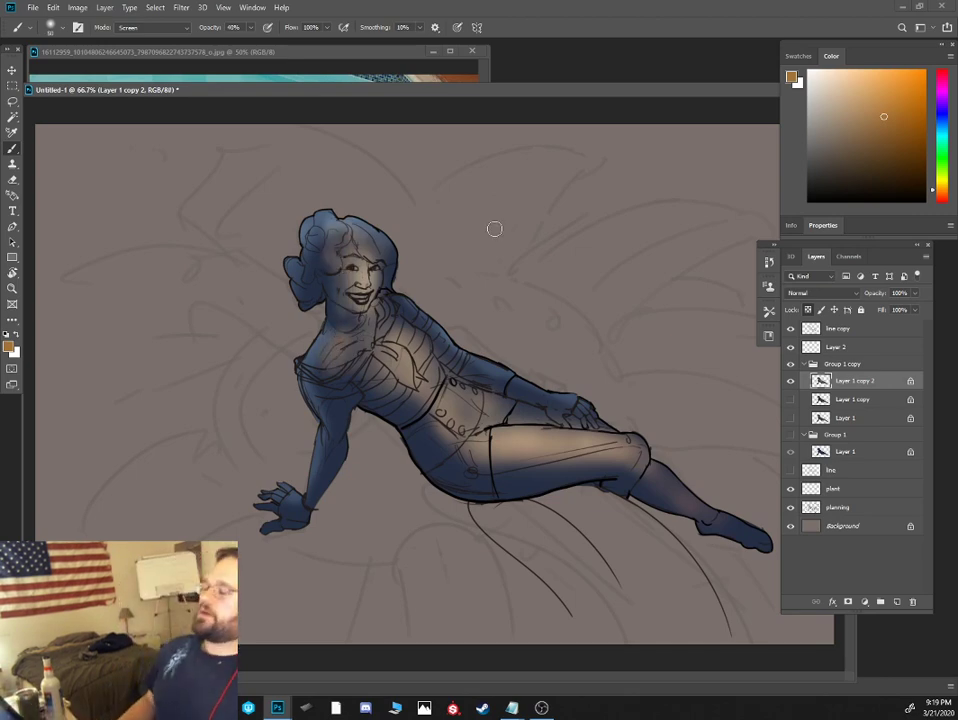
key("ctrl+minus")
key("ctrl+minus")
key("ctrl+plus")
key("ctrl+plus")
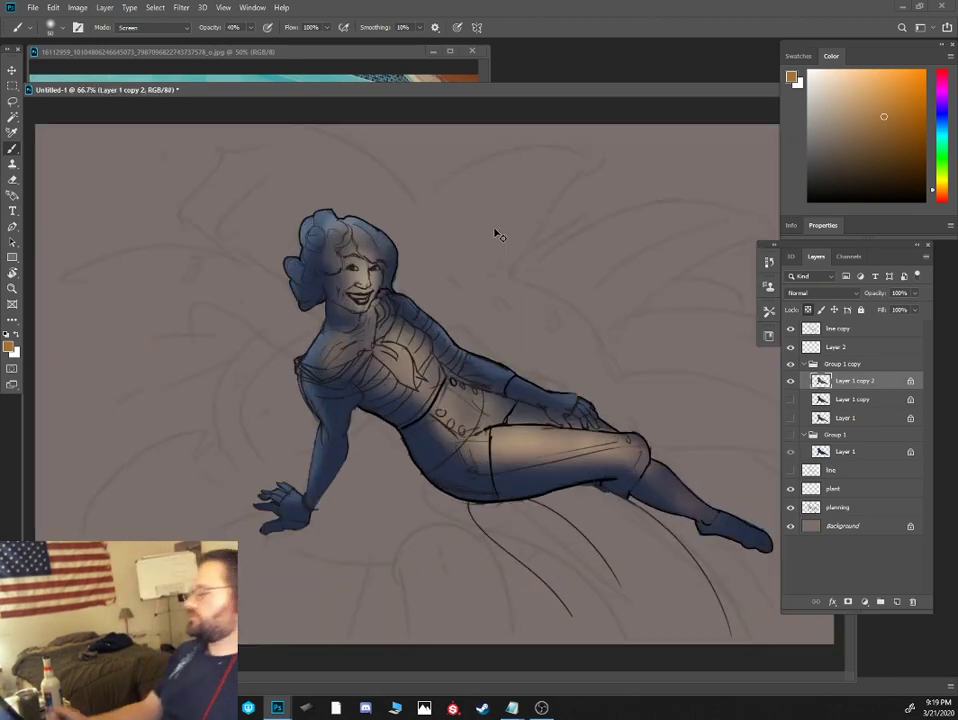
Compare the lighting variants, leave Layer 1 of Group 1 copy visible, and delete Layer 1 copy and Layer 1 copy 2
left_click(790, 381)
left_click(790, 399)
left_click(790, 399)
left_click(790, 418)
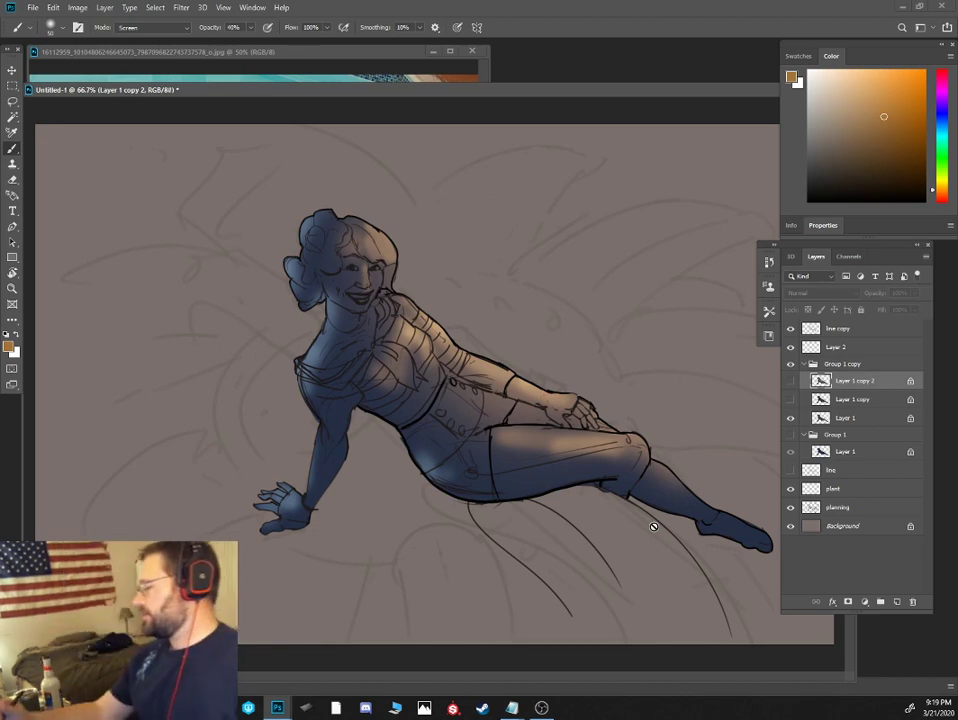
key("ctrl+minus")
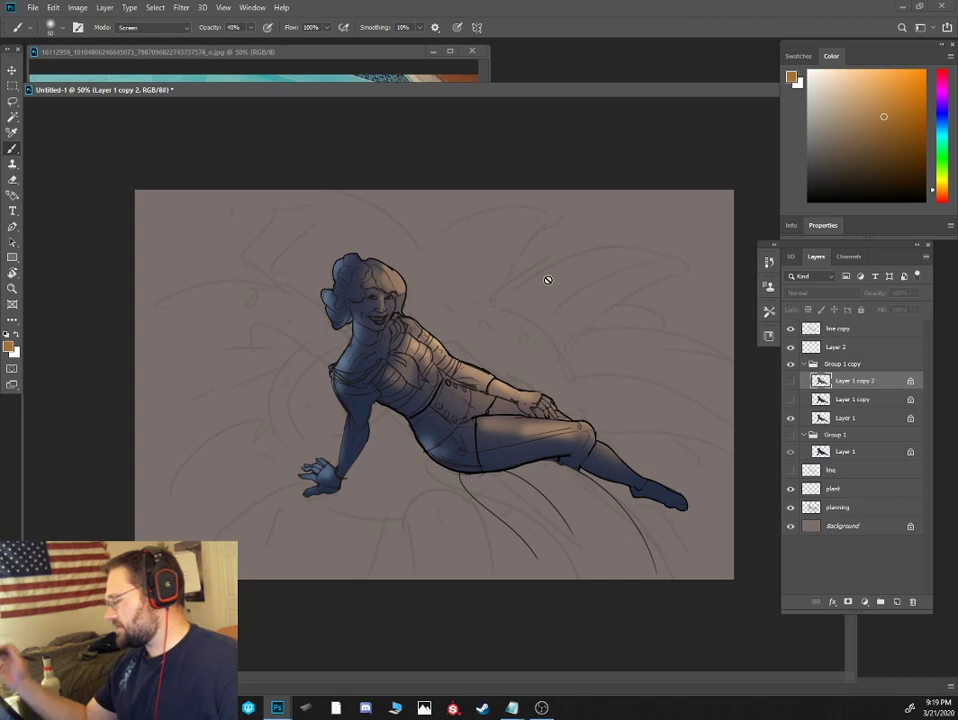
left_click(852, 399)
left_click(855, 381, "shift")
left_click_drag(855, 381, 912, 601)
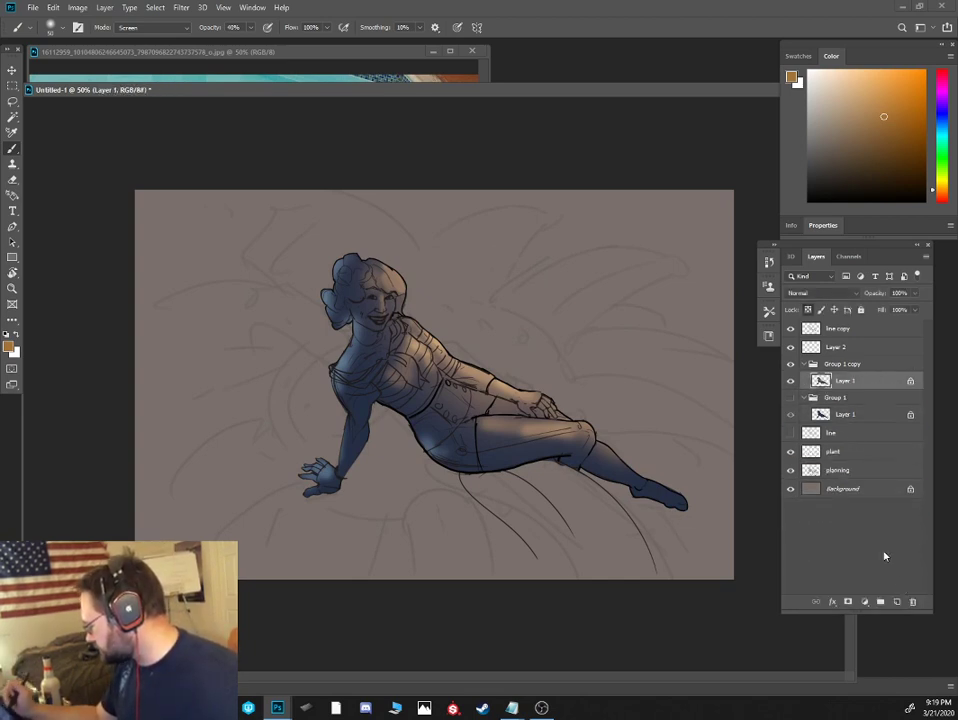
Make Layer 1 in Group 1 copy the active layer and check what it contains by toggling its visibility
left_click(822, 414)
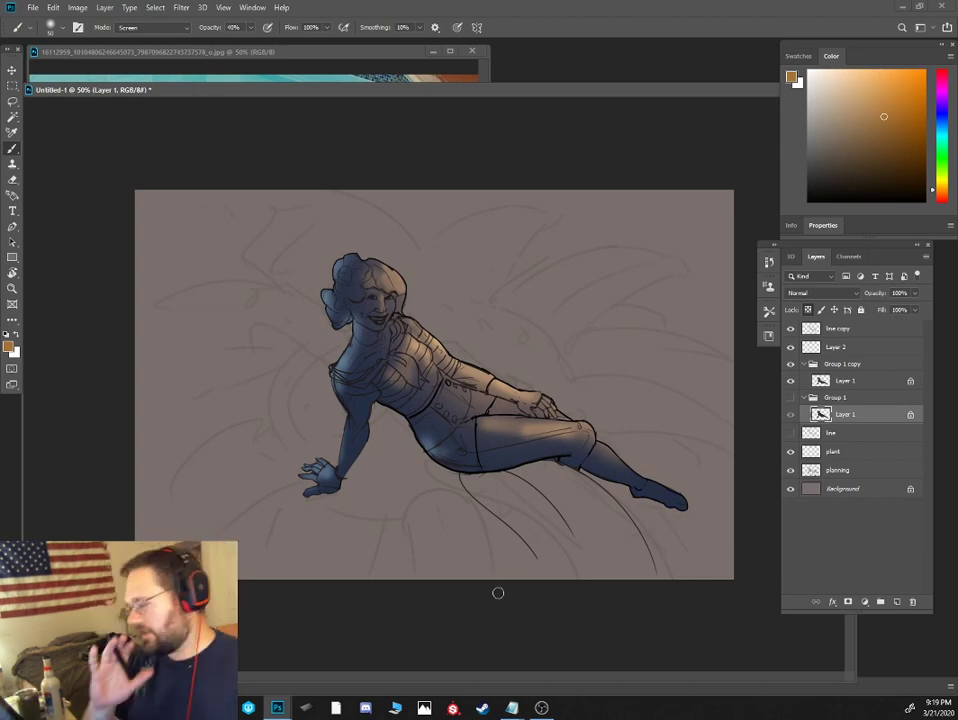
key("ctrl+plus")
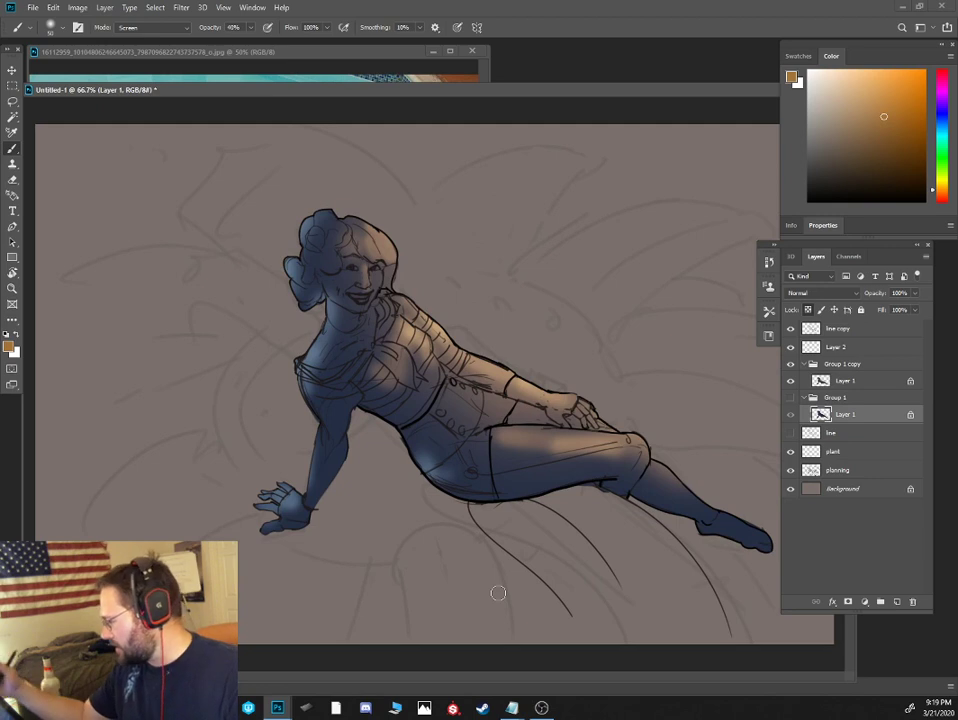
left_click(824, 381)
left_click(788, 381)
left_click(788, 380)
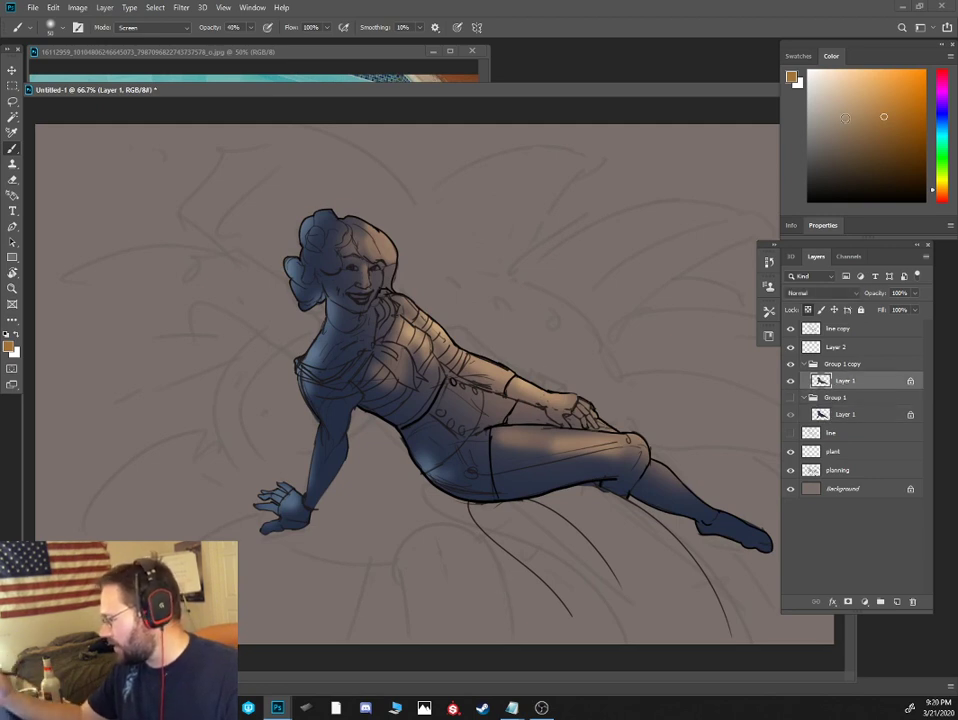
Choose a reddish brown and set the brush to Overlay mode at 34% opacity for tinting the skin
left_click(936, 194)
left_click(873, 136)
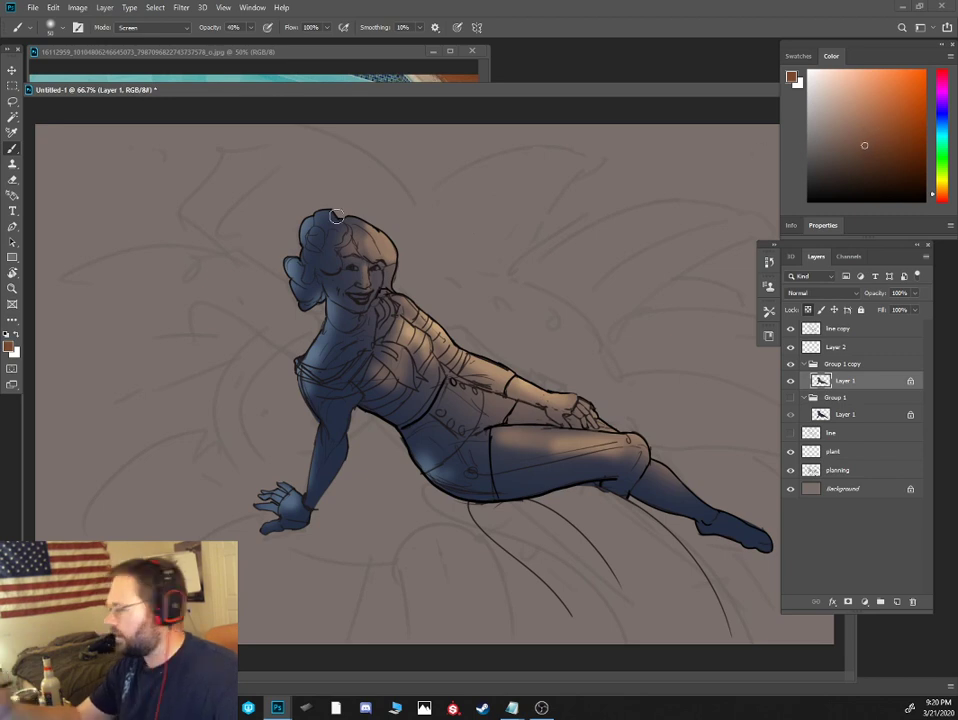
left_click(150, 27)
left_click(136, 192)
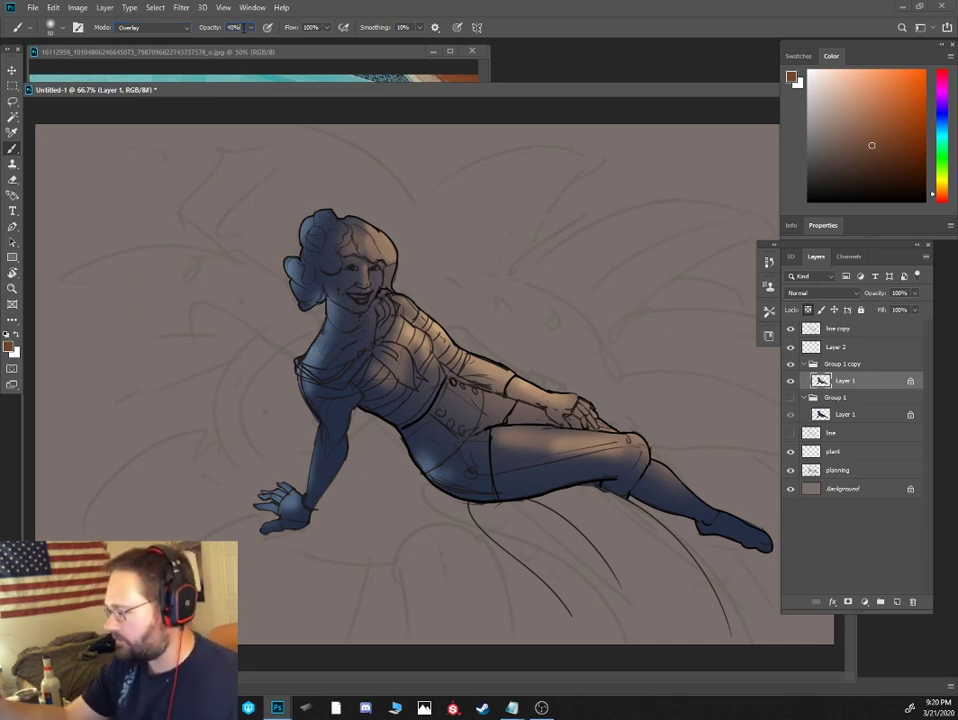
left_click(249, 29)
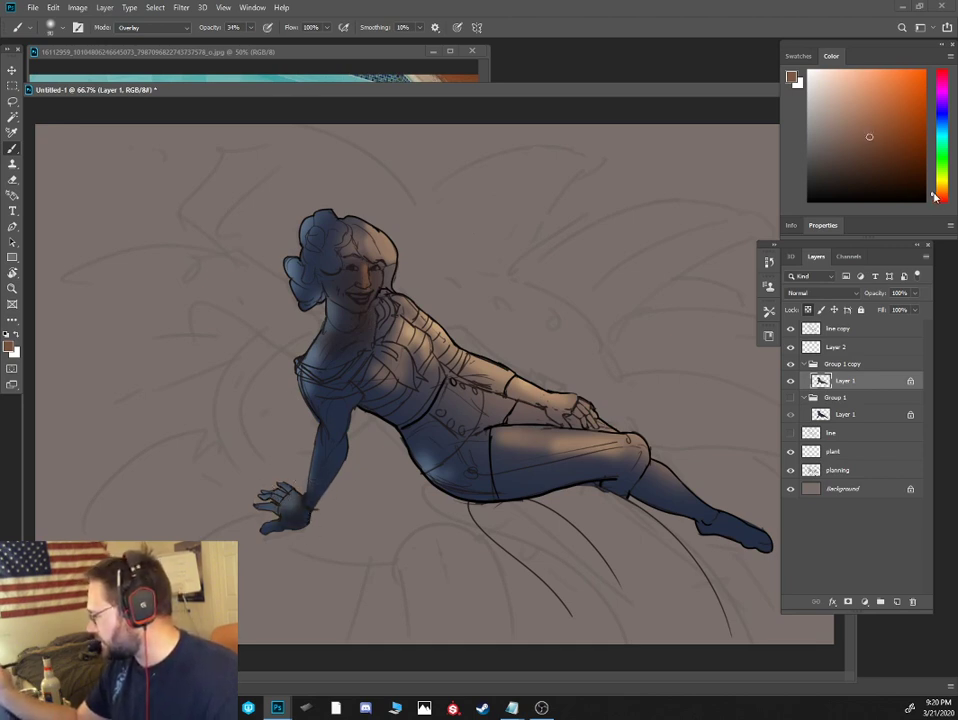
Choose a slightly darker orange-brown and tint the hands, bare forearm and thigh with warm skin tone
left_click(870, 146)
mouse_move(305, 497)
left_mouse_down()
mouse_move(280, 512)
mouse_move(296, 509)
left_mouse_up()
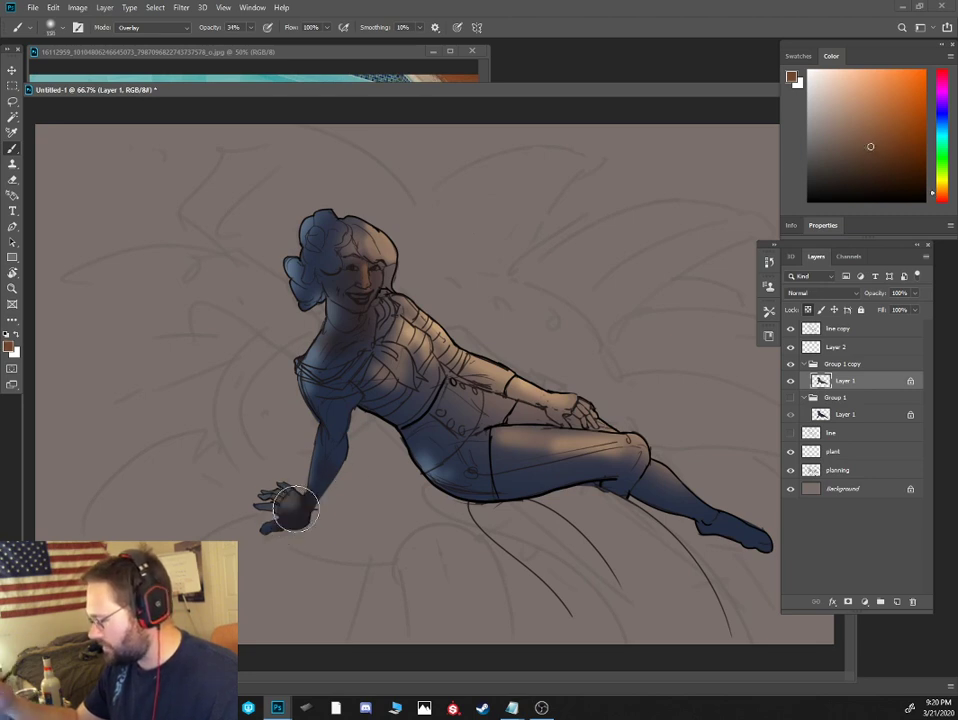
key("bracketleft")
key("bracketleft")
key("bracketleft")
mouse_move(526, 390)
left_mouse_down()
mouse_move(592, 400)
mouse_move(565, 396)
mouse_move(588, 410)
left_mouse_up()
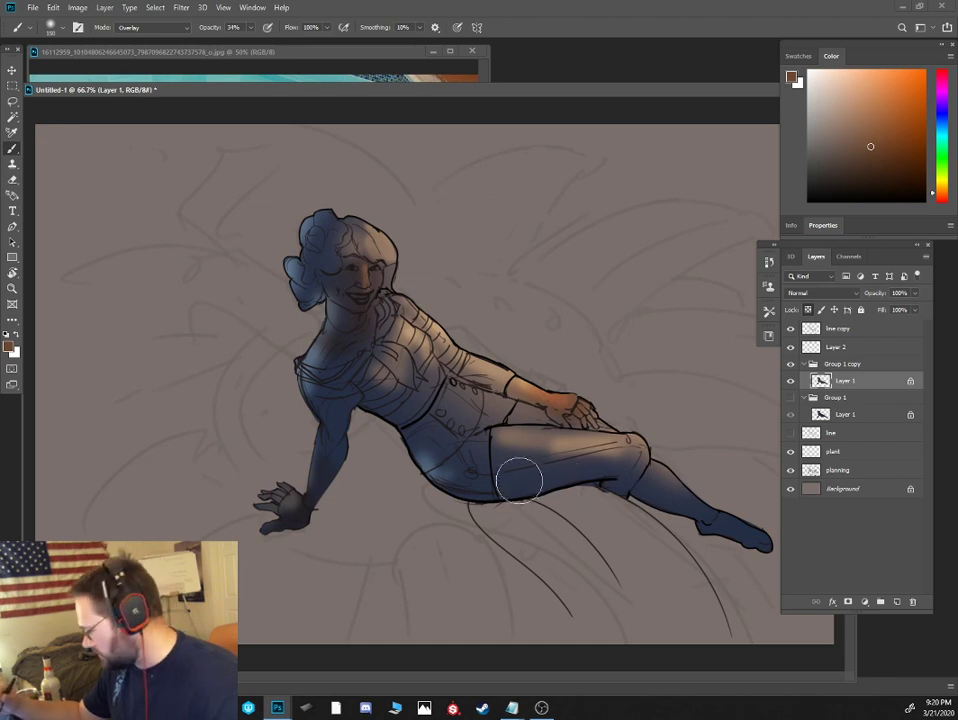
mouse_move(519, 452)
left_mouse_down()
mouse_move(546, 433)
mouse_move(582, 463)
mouse_move(617, 459)
mouse_move(561, 470)
mouse_move(656, 491)
mouse_move(766, 547)
mouse_move(560, 437)
mouse_move(508, 494)
mouse_move(546, 463)
mouse_move(533, 506)
left_mouse_up()
key("bracketright")
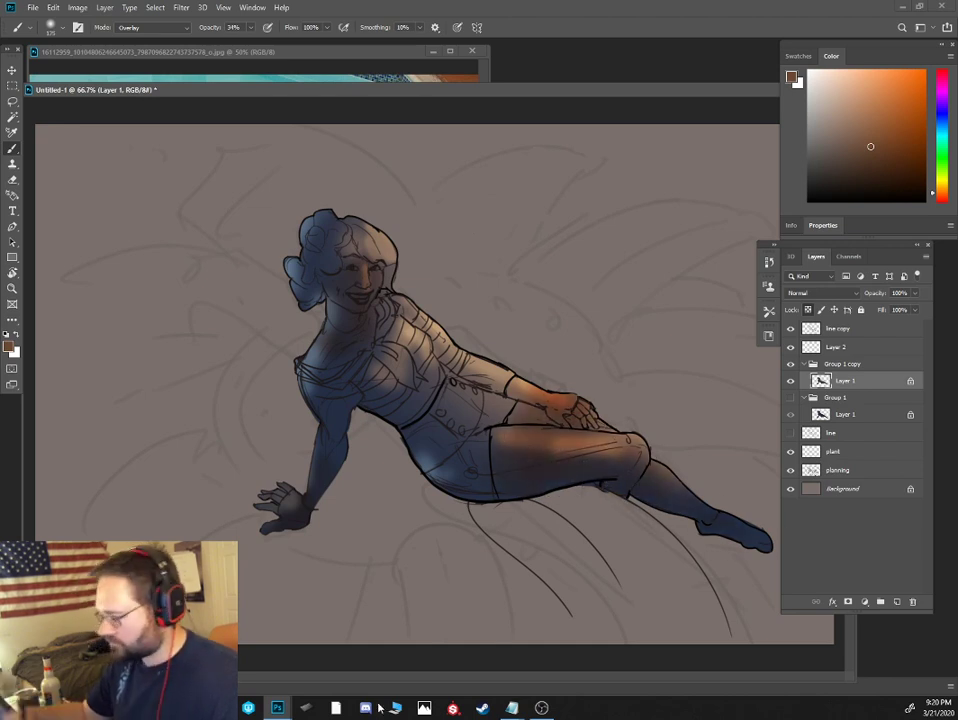
Choose a dark navy blue, switch to the tom Brush preset, and paint the local colour of the shorts
left_click(936, 116)
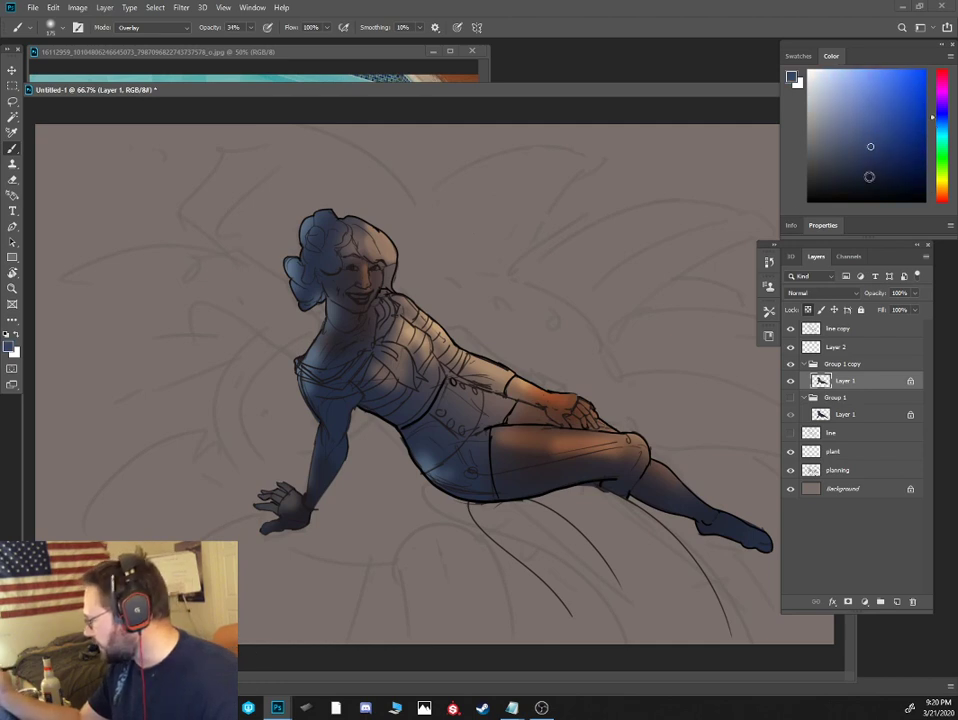
left_click(868, 173)
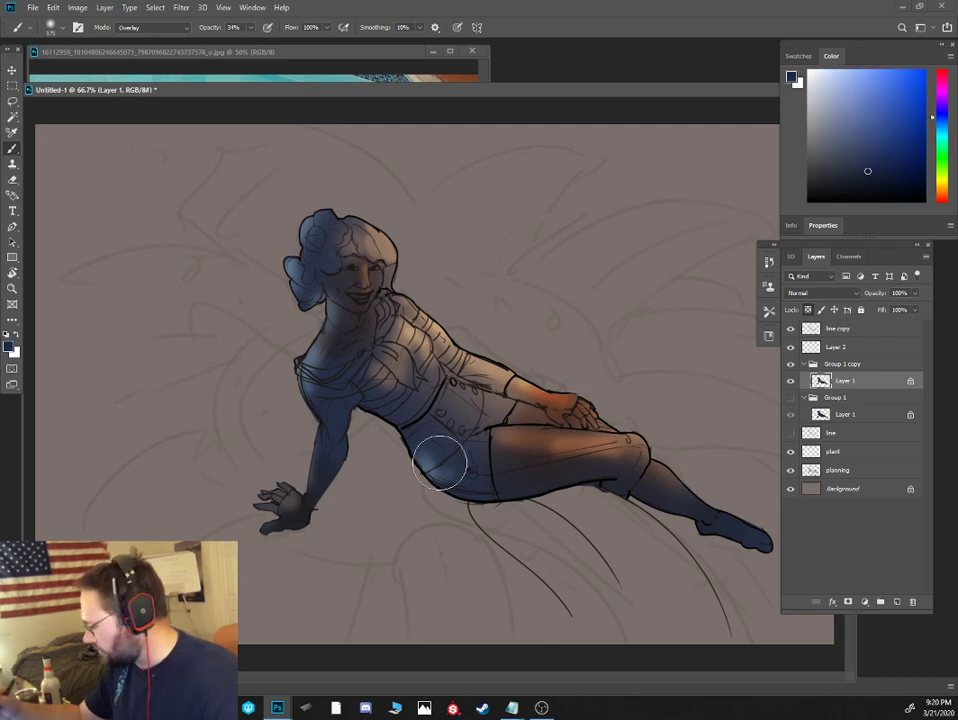
right_click(485, 388)
left_click(548, 543)
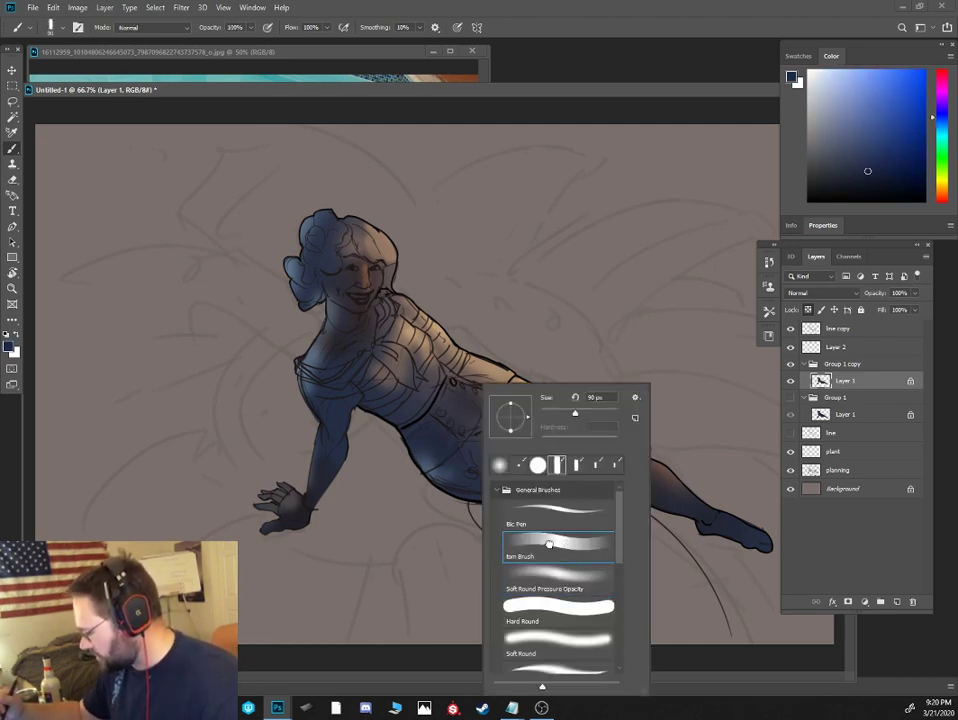
left_click(549, 543)
key("]")
mouse_move(428, 441)
left_mouse_down()
mouse_move(455, 399)
mouse_move(448, 483)
left_mouse_up()
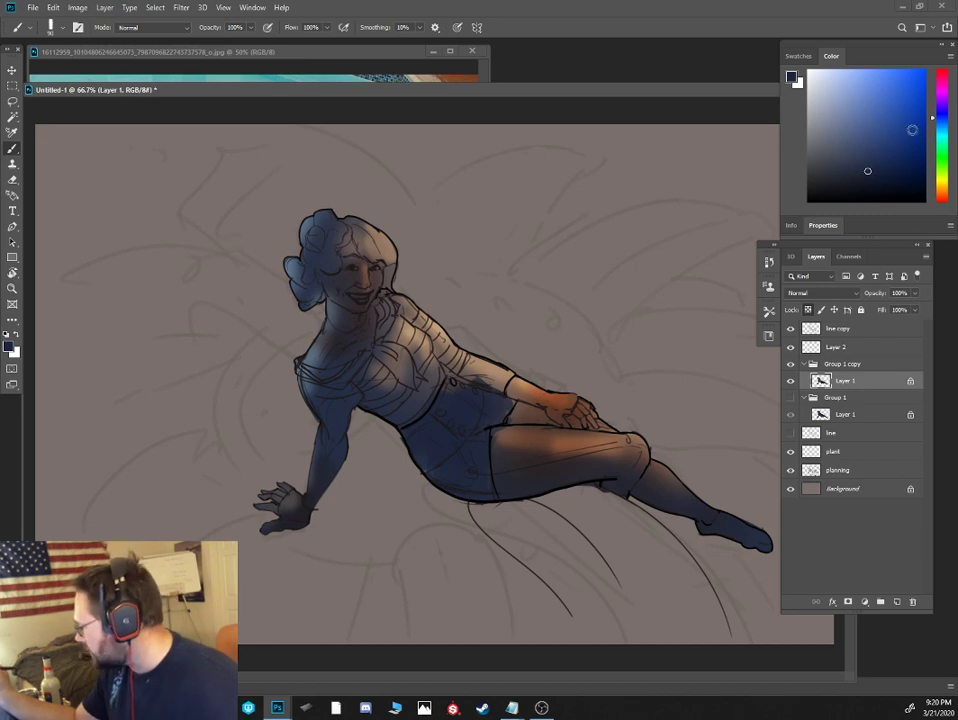
Choose a light warm grey and paint the shirt's base colour over the torso and both sleeves
left_click(877, 138)
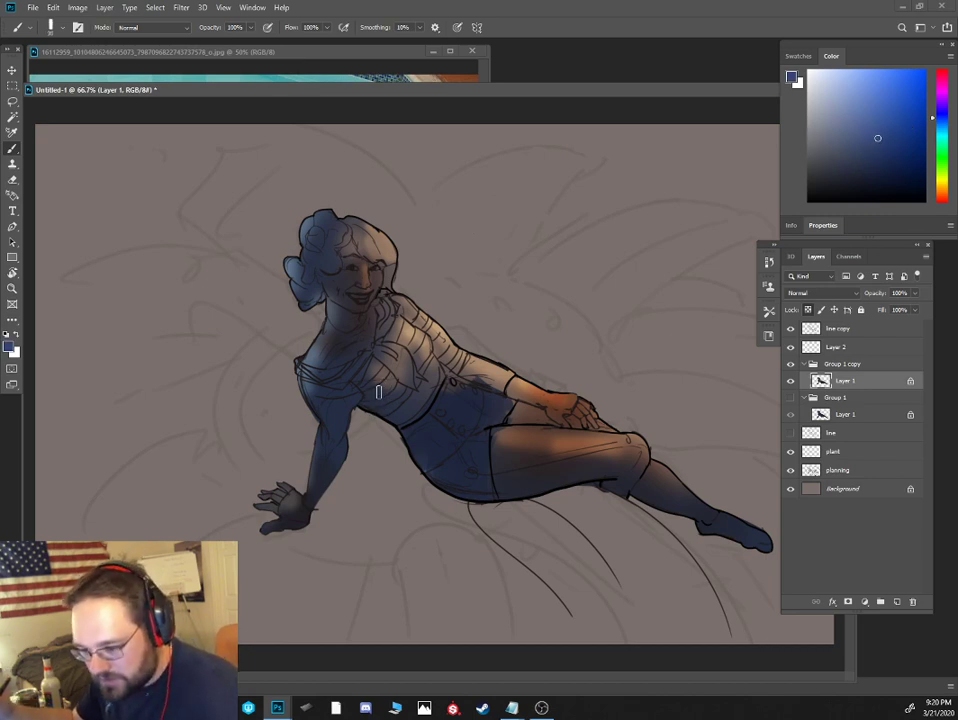
left_click(837, 122)
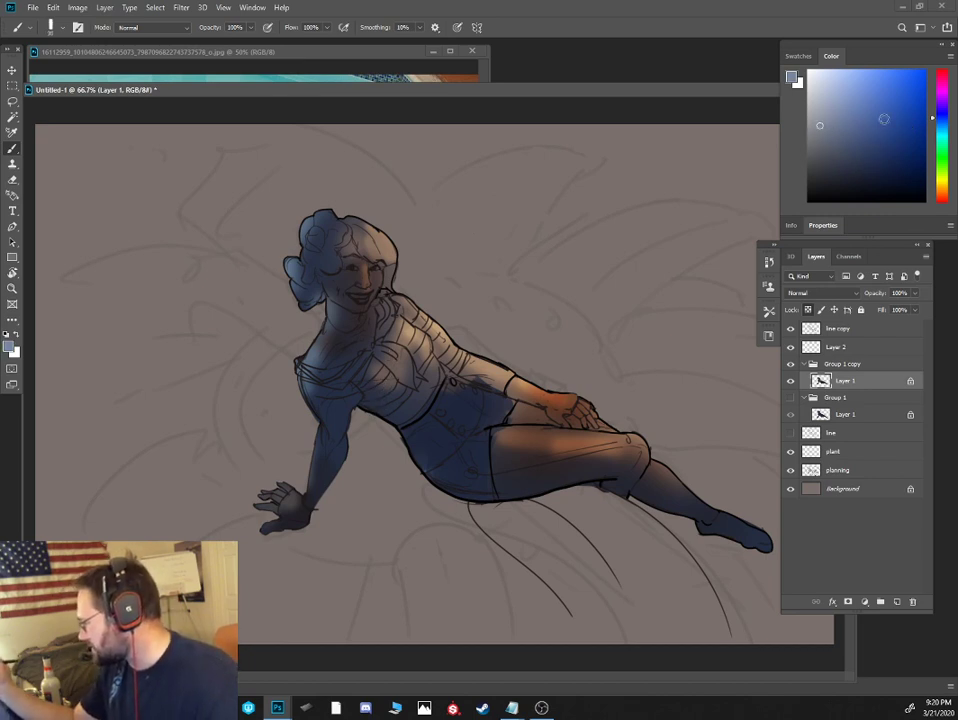
left_click(943, 189)
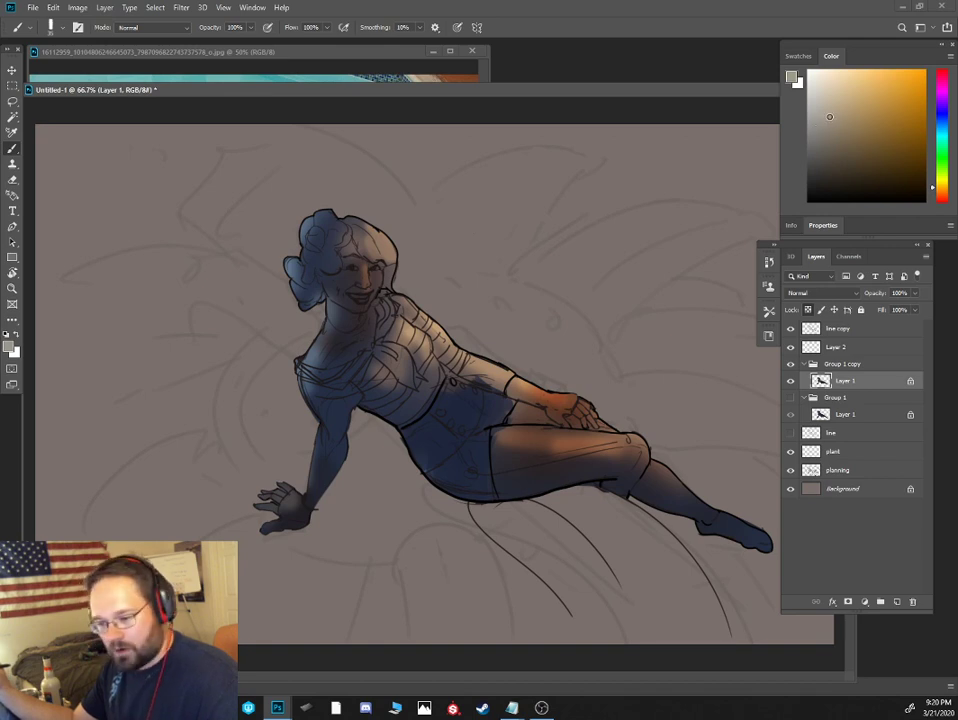
mouse_move(311, 384)
left_mouse_down()
mouse_move(379, 362)
mouse_move(314, 389)
mouse_move(346, 405)
mouse_move(373, 397)
mouse_move(332, 421)
mouse_move(323, 415)
mouse_move(343, 427)
mouse_move(337, 441)
mouse_move(323, 433)
mouse_move(341, 459)
mouse_move(321, 451)
mouse_move(354, 474)
mouse_move(379, 418)
mouse_move(374, 381)
mouse_move(337, 459)
mouse_move(320, 471)
mouse_move(339, 469)
mouse_move(346, 440)
mouse_move(332, 392)
mouse_move(376, 384)
mouse_move(351, 392)
mouse_move(398, 410)
mouse_move(430, 372)
mouse_move(392, 365)
mouse_move(391, 304)
mouse_move(414, 312)
mouse_move(463, 364)
left_mouse_up()
key("bracketright")
key("bracketright")
Choose a muted medium blue and paint horizontal stripes across the shirt's body and both sleeves
left_click(831, 147)
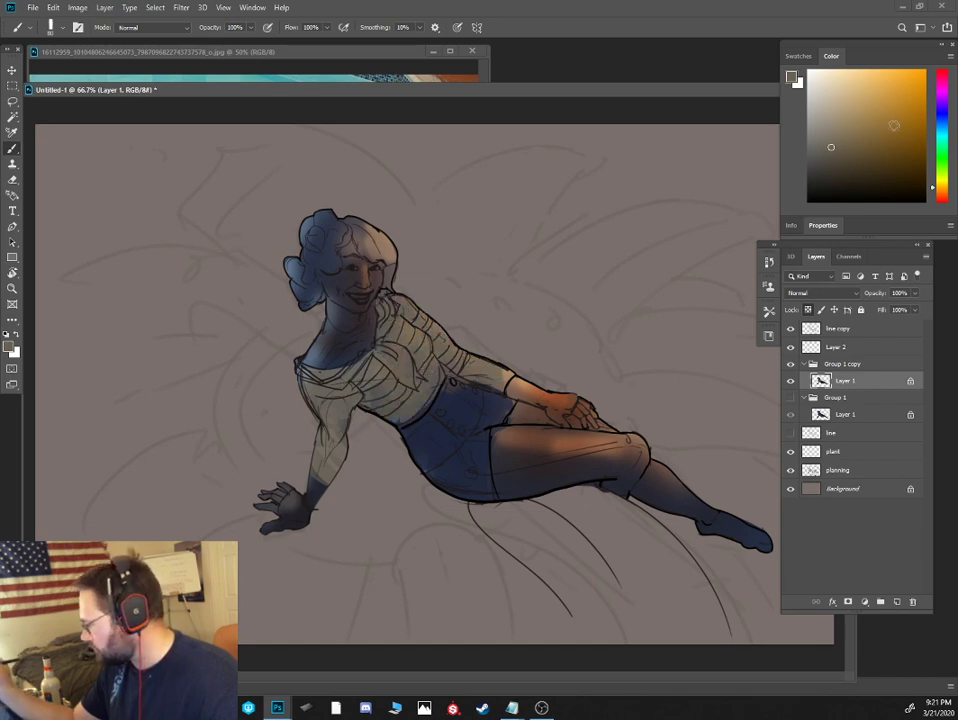
left_click(941, 116)
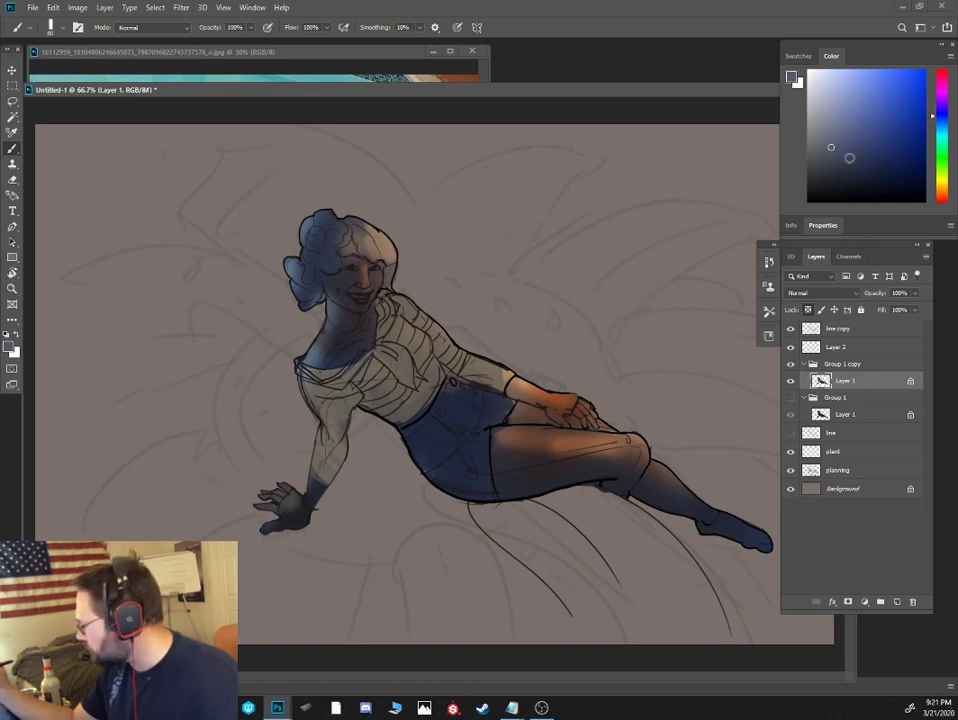
left_click(863, 145)
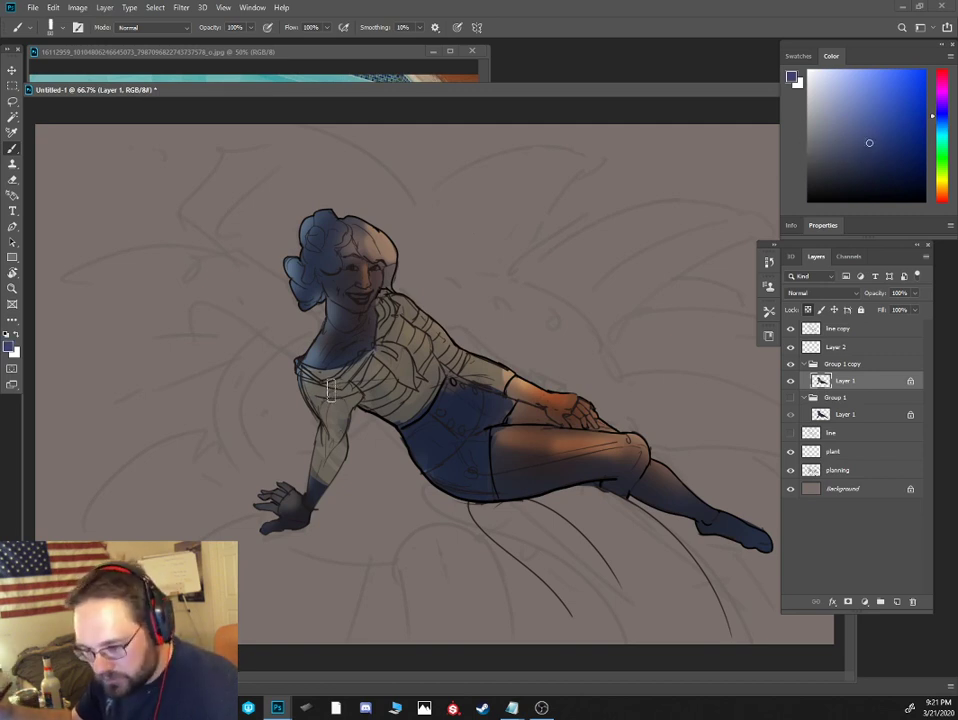
mouse_move(310, 390)
left_mouse_down()
mouse_move(366, 389)
mouse_move(406, 333)
mouse_move(379, 409)
mouse_move(367, 406)
mouse_move(400, 387)
left_mouse_up()
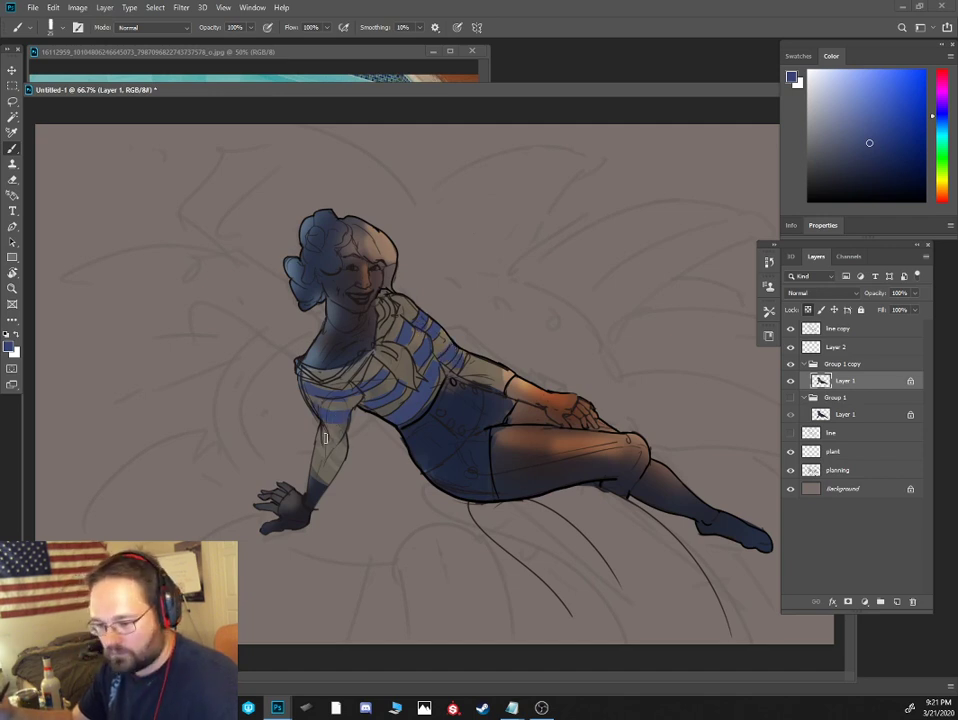
mouse_move(320, 434)
left_mouse_down()
mouse_move(350, 447)
mouse_move(334, 476)
mouse_move(338, 464)
left_mouse_up()
key("bracketright")
key("bracketright")
key("bracketright")
key("bracketright")
left_click_drag(480, 378, 488, 369)
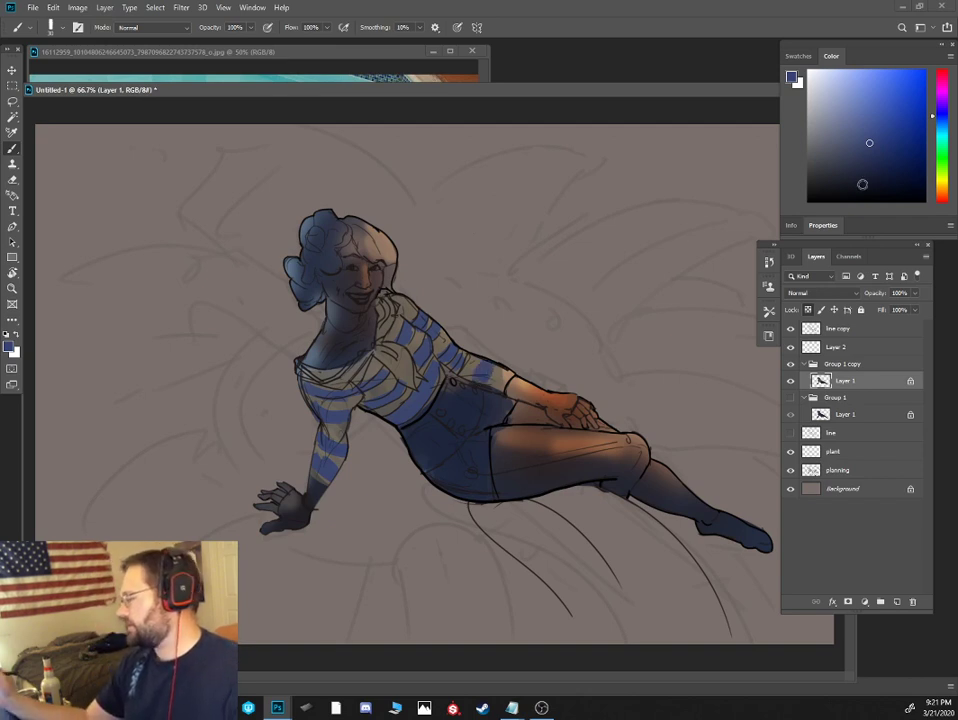
Darken the hip area of the shorts with deep navy and work a dark olive-brown into their front panel
left_click(883, 177)
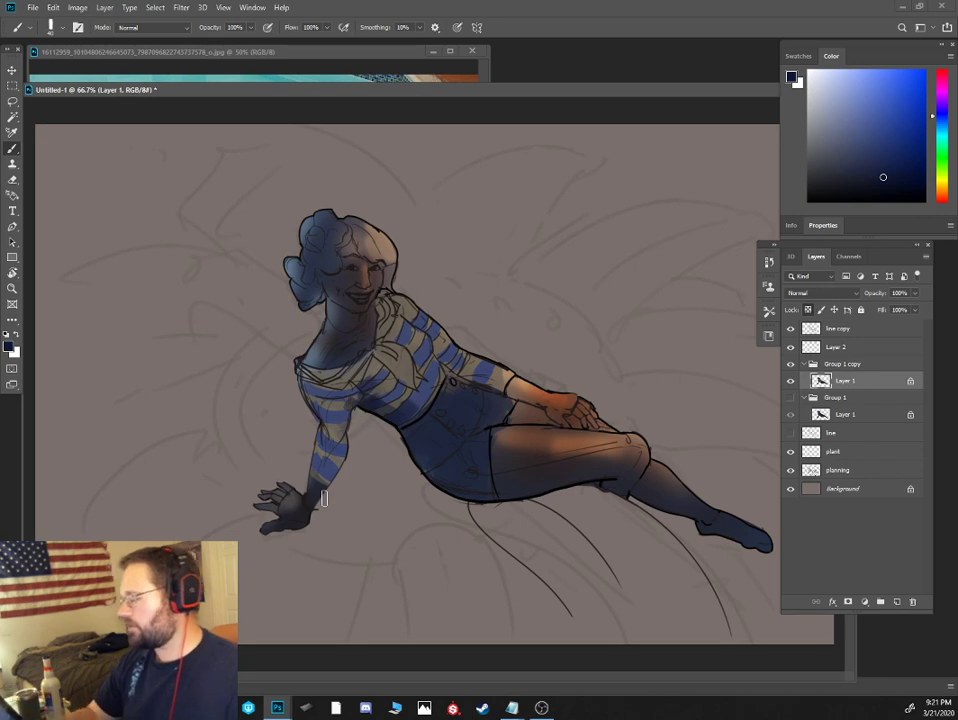
left_click_drag(426, 441, 473, 491)
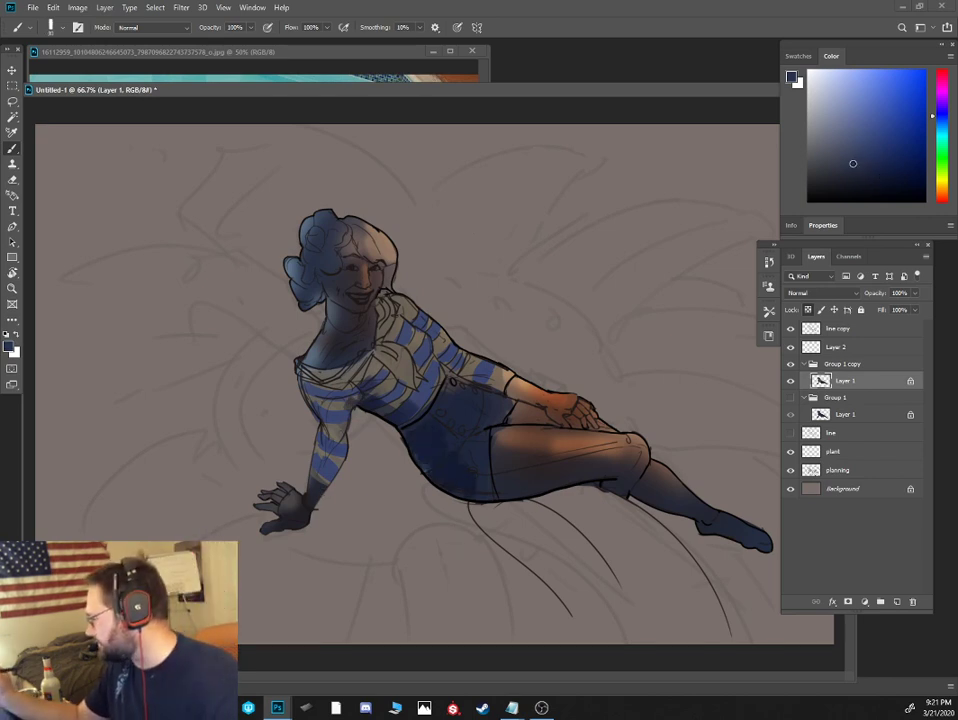
left_click(653, 100, "alt")
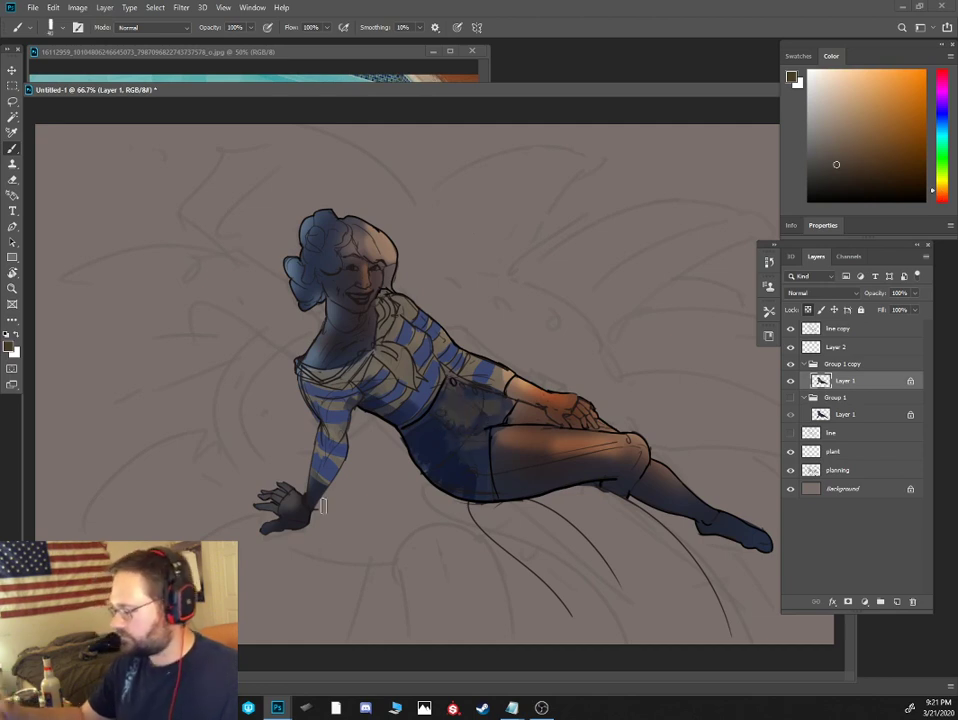
Sample the face's skin tone, shift it to a brighter terracotta, and paint the face around the eyes, nose and mouth
left_click(367, 284, "alt")
key("ctrl+plus")
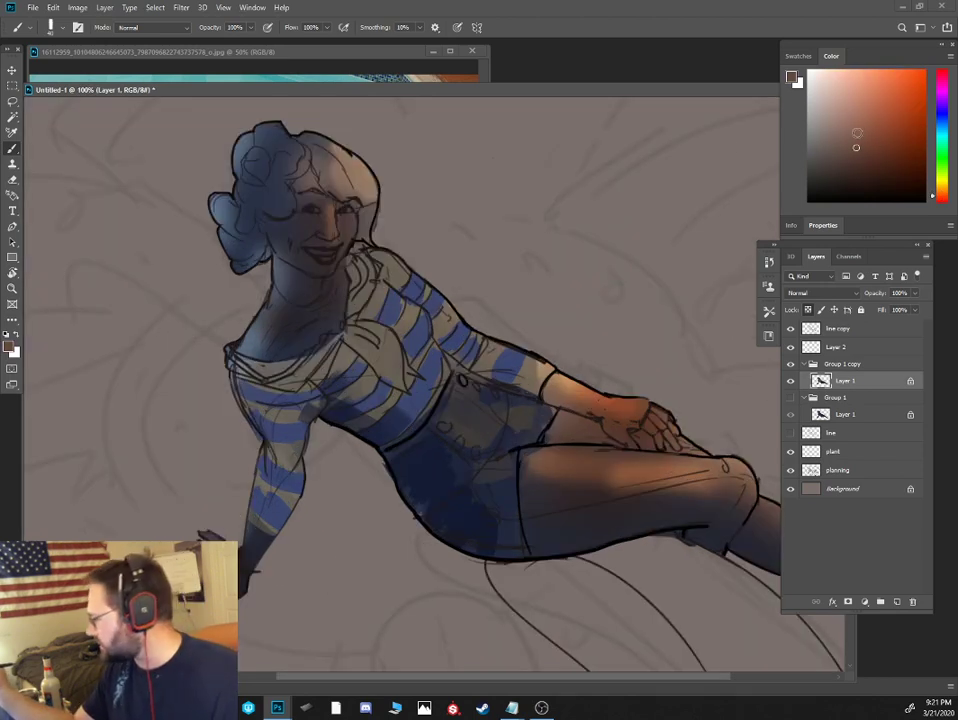
left_click(871, 119)
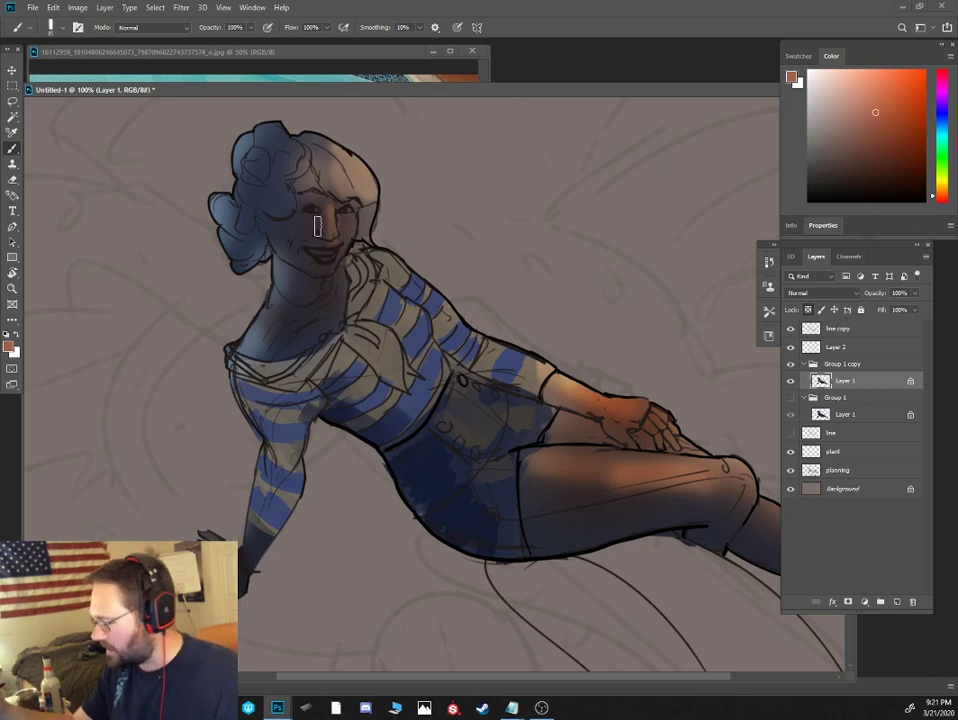
mouse_move(297, 240)
left_mouse_down()
mouse_move(337, 217)
mouse_move(324, 224)
mouse_move(333, 222)
mouse_move(304, 215)
mouse_move(318, 236)
mouse_move(333, 235)
mouse_move(304, 237)
mouse_move(330, 265)
mouse_move(346, 222)
left_mouse_up()
key("bracketleft")
key("bracketleft")
key("bracketleft")
key("bracketright")
Switch to the Soft Round Pressure Opacity brush and blend the face's cheek, jaw and hairline using sampled skin and shadow tones
right_click(406, 177)
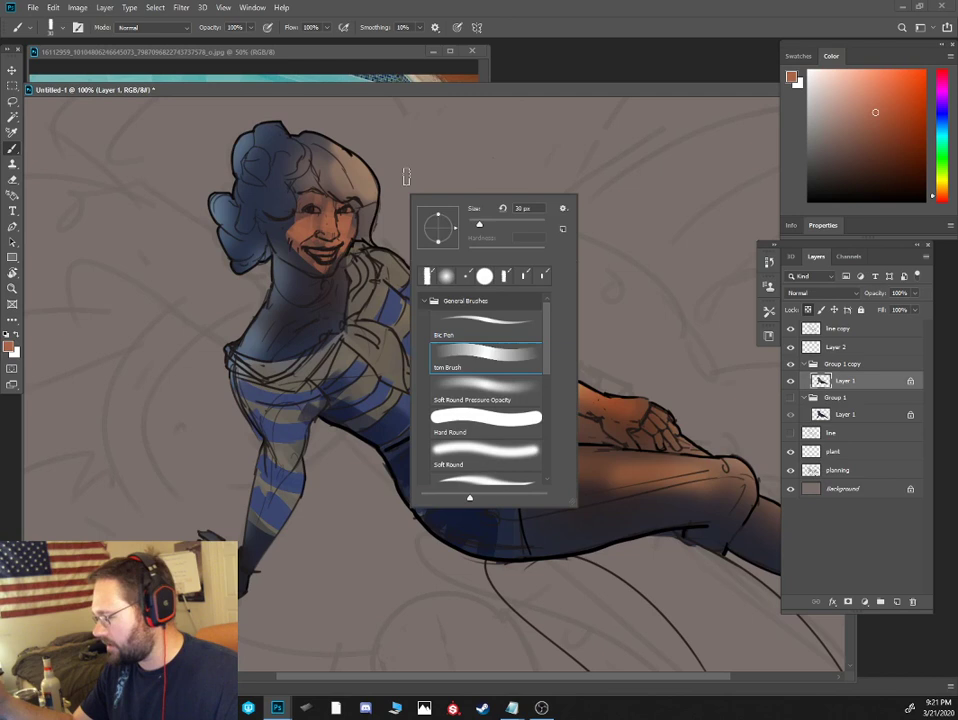
left_click(485, 385)
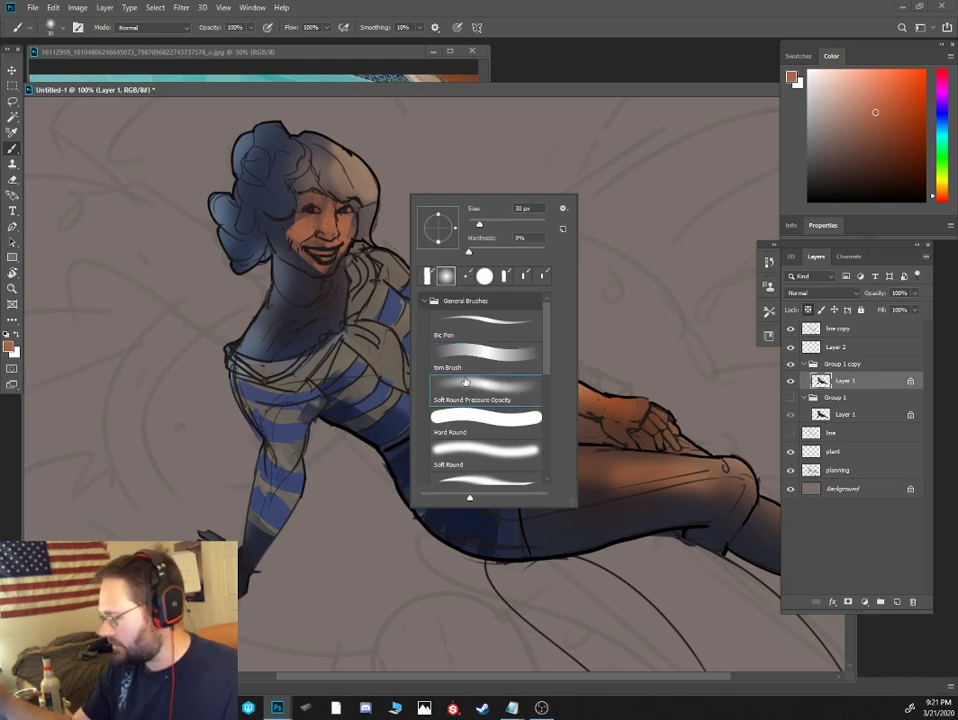
double_click(473, 388)
left_click(284, 283, "alt")
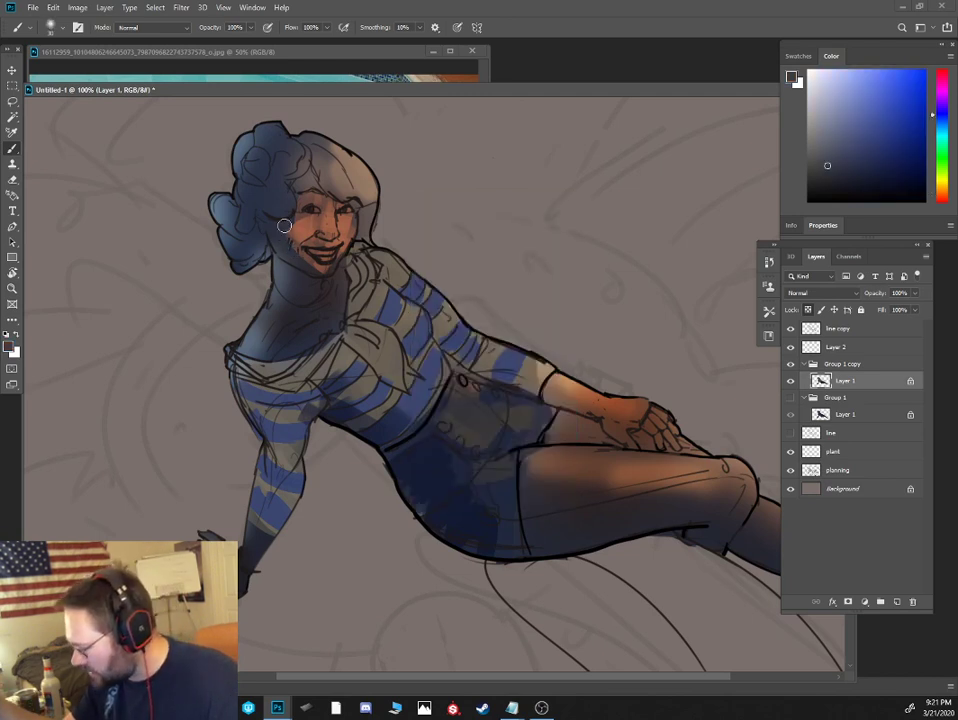
left_click(340, 258, "alt")
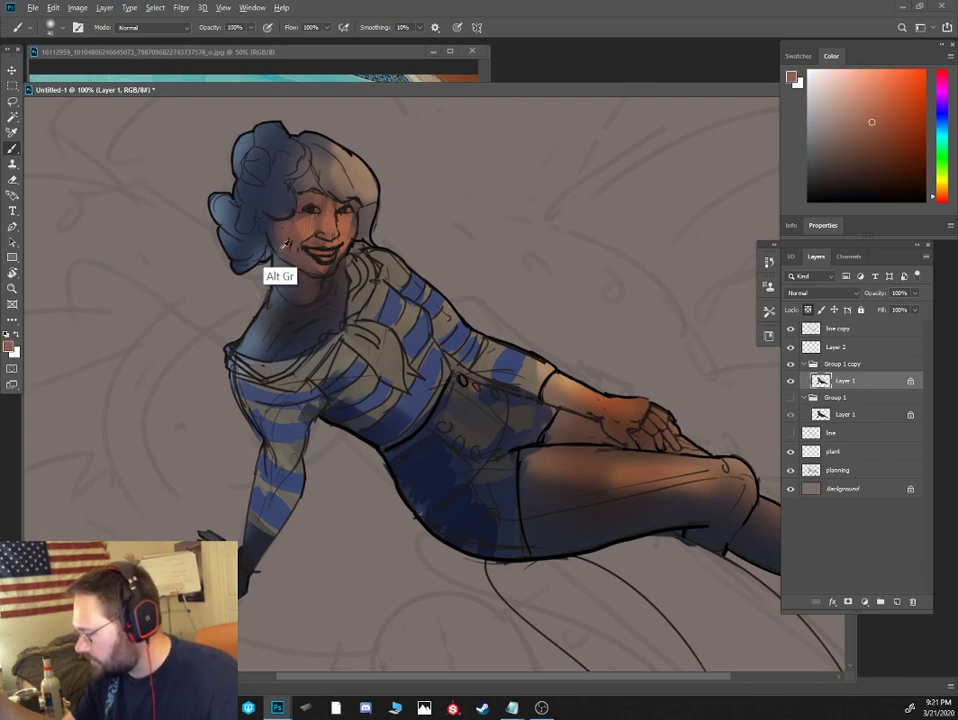
left_click(289, 294, "alt")
left_click(271, 226, "alt")
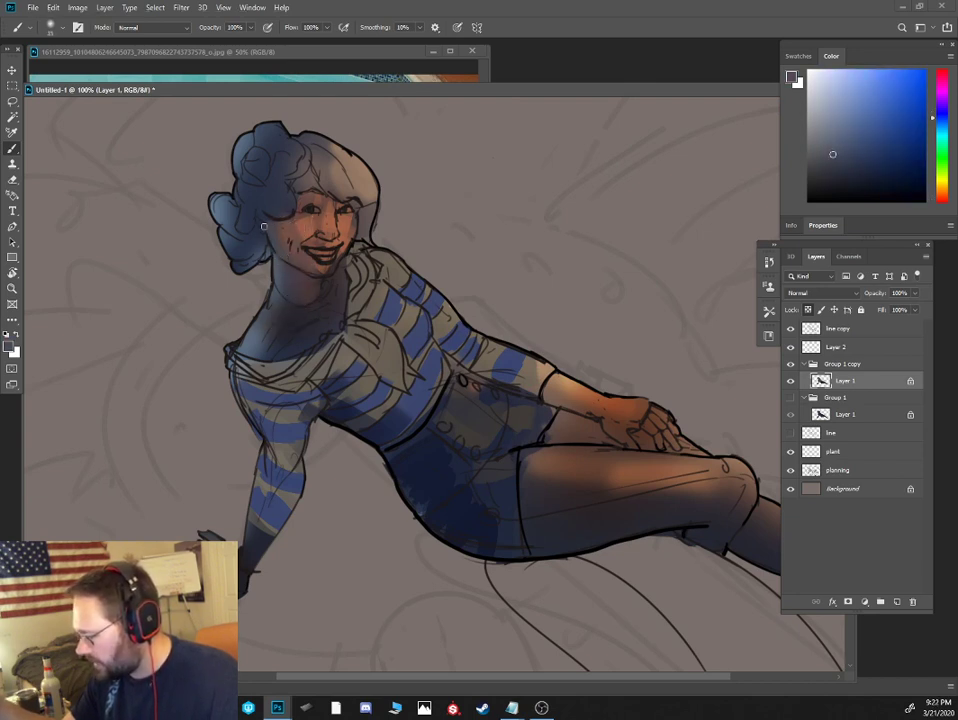
left_click(322, 195, "alt")
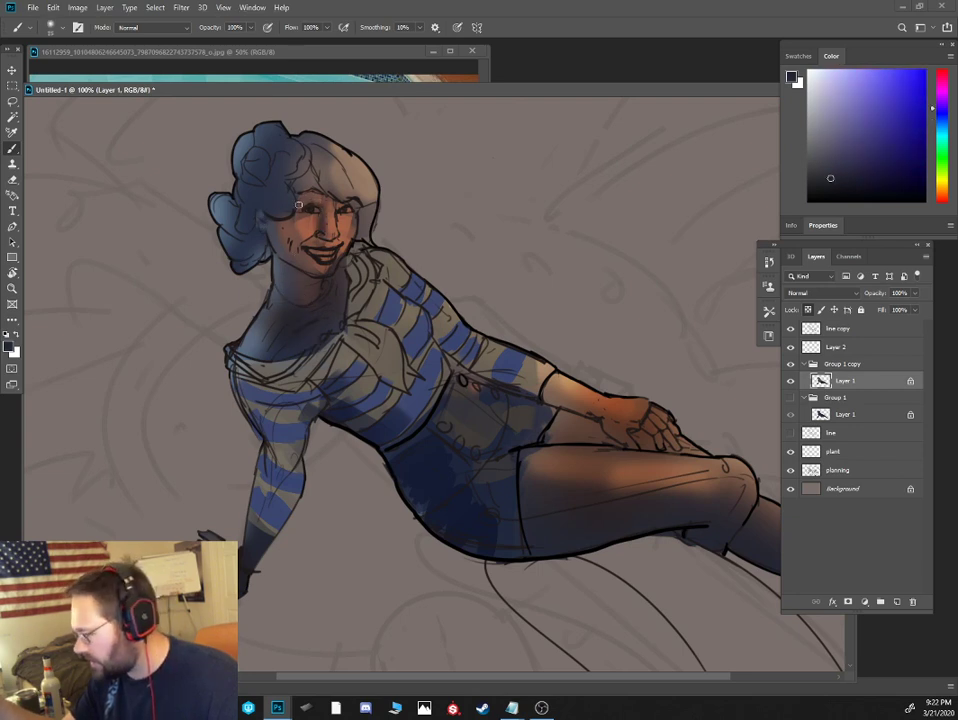
left_click(341, 219, "alt")
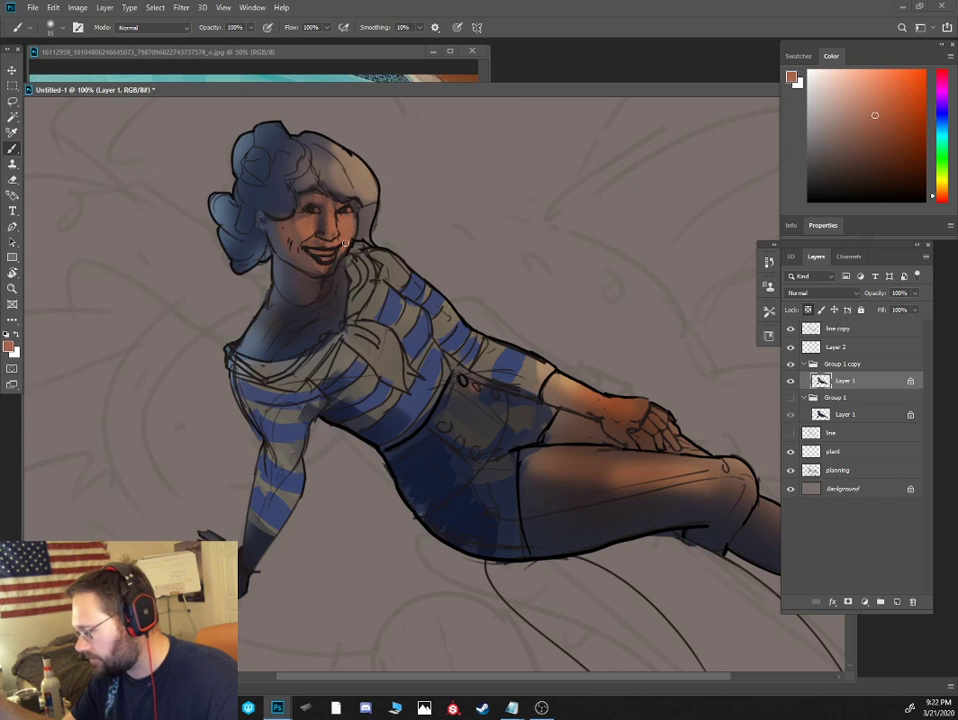
Lighten the teeth with a pale pink and tint the lips and both cheeks with a deep red
left_click(836, 111)
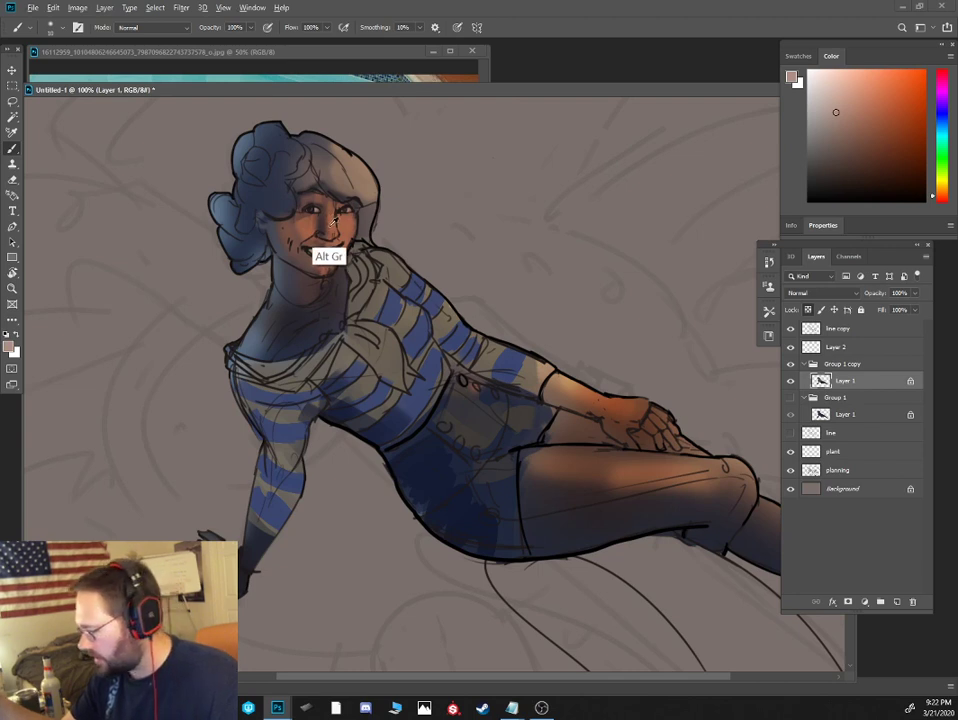
left_click(247, 172, "alt")
left_click(904, 161)
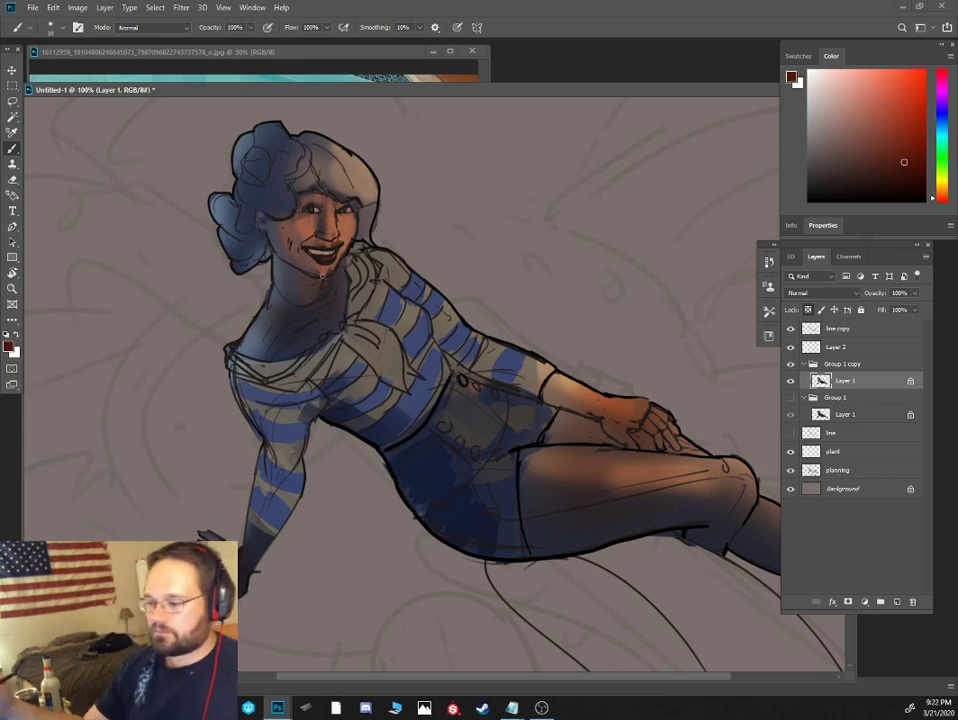
left_click_drag(282, 232, 294, 246)
left_click_drag(351, 236, 338, 240)
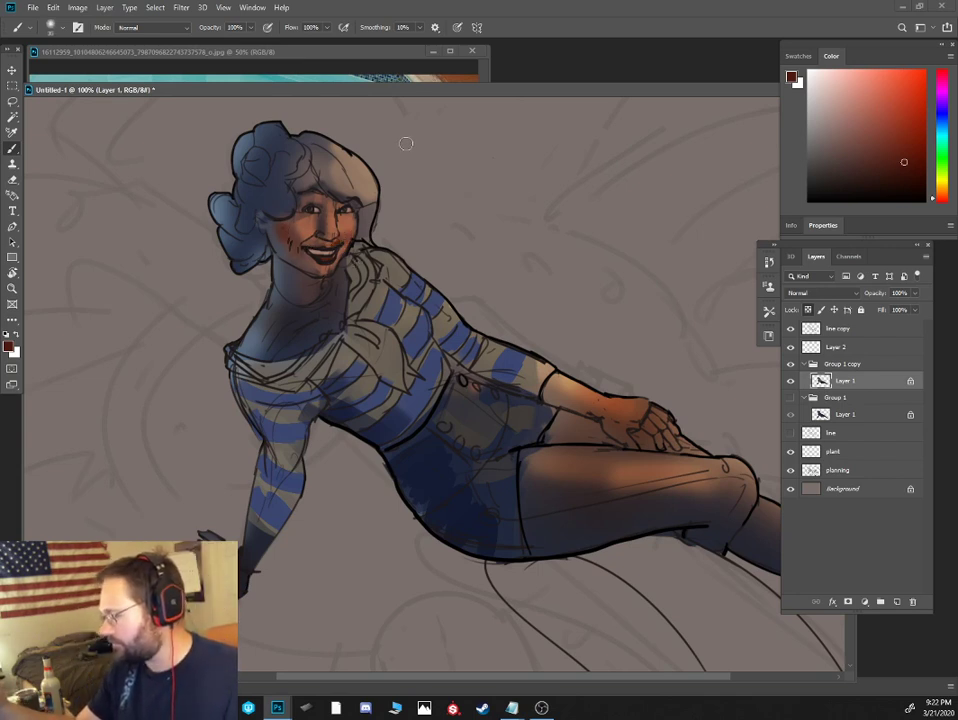
Sample the face's skin tone, shift it towards orange, and paint the chest and neck with a larger soft brush
left_click(302, 262, "alt")
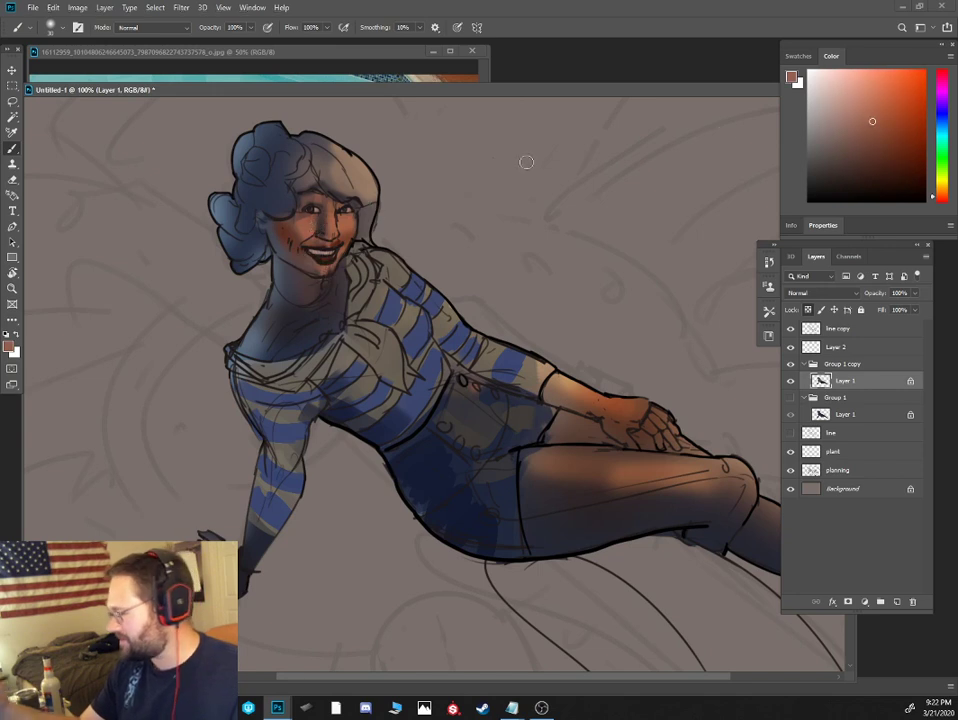
left_click(935, 195)
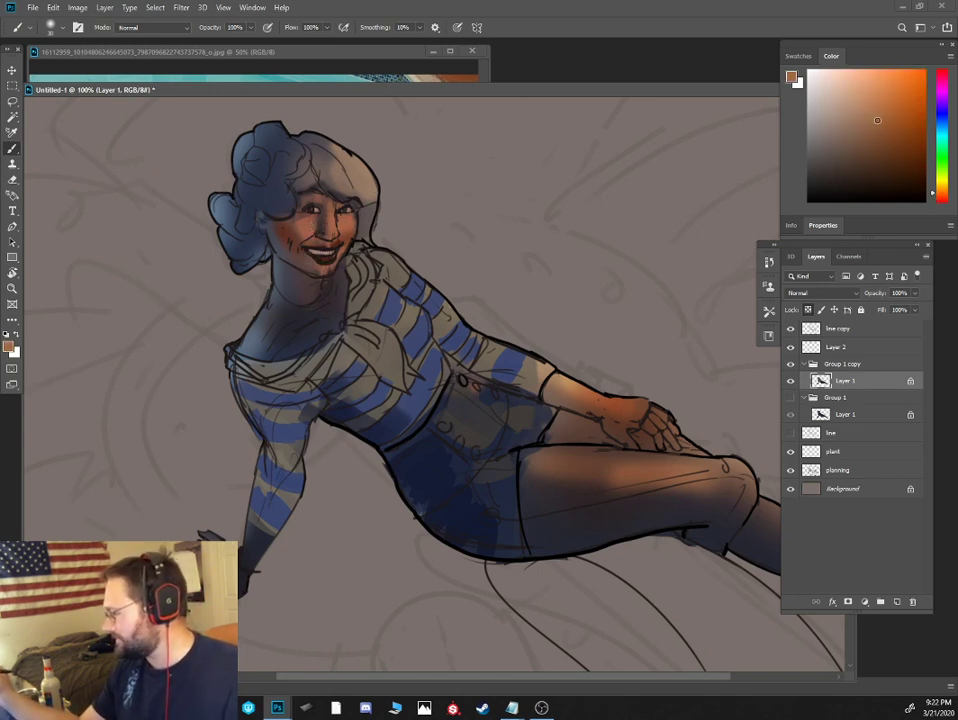
key("bracketright")
key("bracketright")
mouse_move(301, 346)
left_mouse_down()
mouse_move(325, 334)
mouse_move(276, 359)
mouse_move(345, 291)
left_mouse_up()
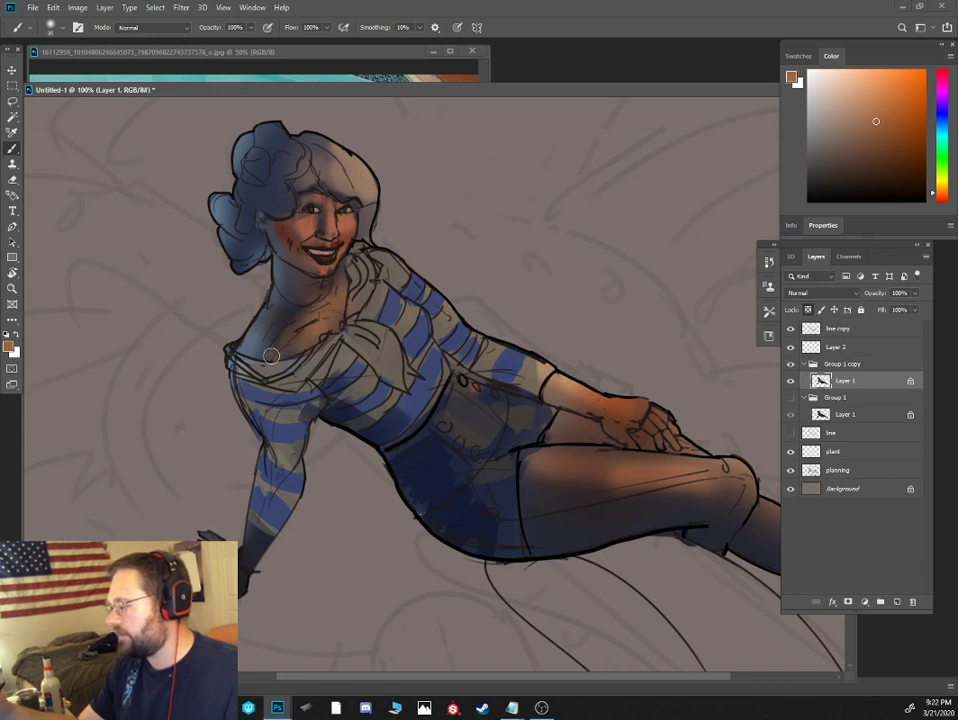
Choose a very dark blue-grey and softly darken the hair bun and the fringe above the face
left_click(233, 227, "alt")
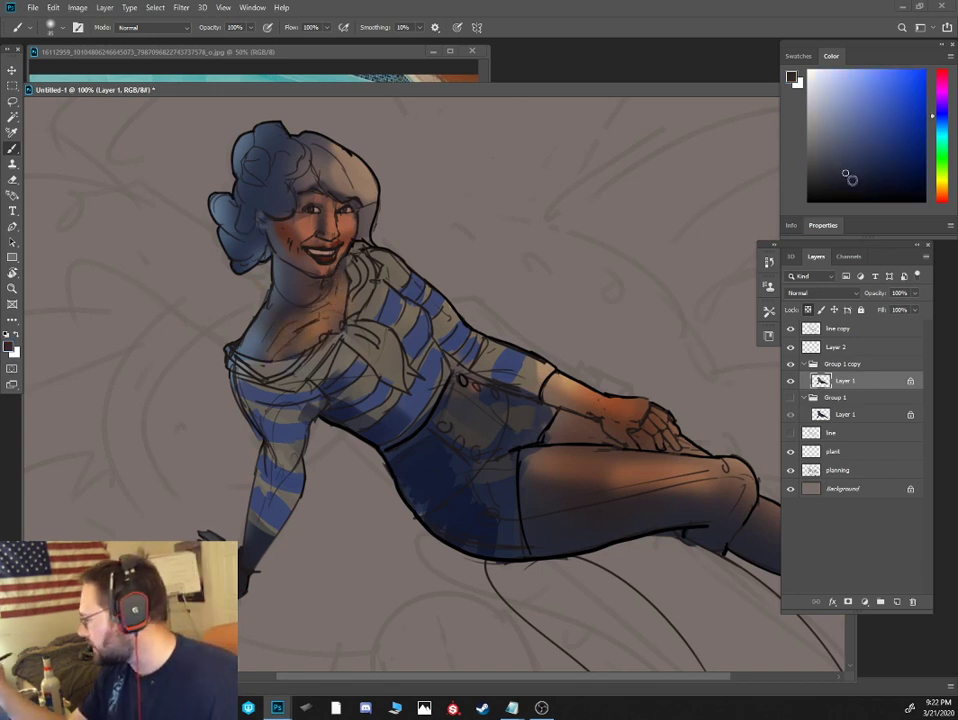
mouse_move(219, 232)
left_mouse_down()
mouse_move(245, 252)
mouse_move(234, 224)
mouse_move(250, 229)
mouse_move(221, 209)
left_mouse_up()
mouse_move(225, 128)
left_mouse_down()
mouse_move(262, 142)
mouse_move(273, 170)
left_mouse_up()
Switch to the tom Brush and fill the fringe, crown and side hair with near-black, working around the flower
right_click(366, 213)
left_click(466, 375)
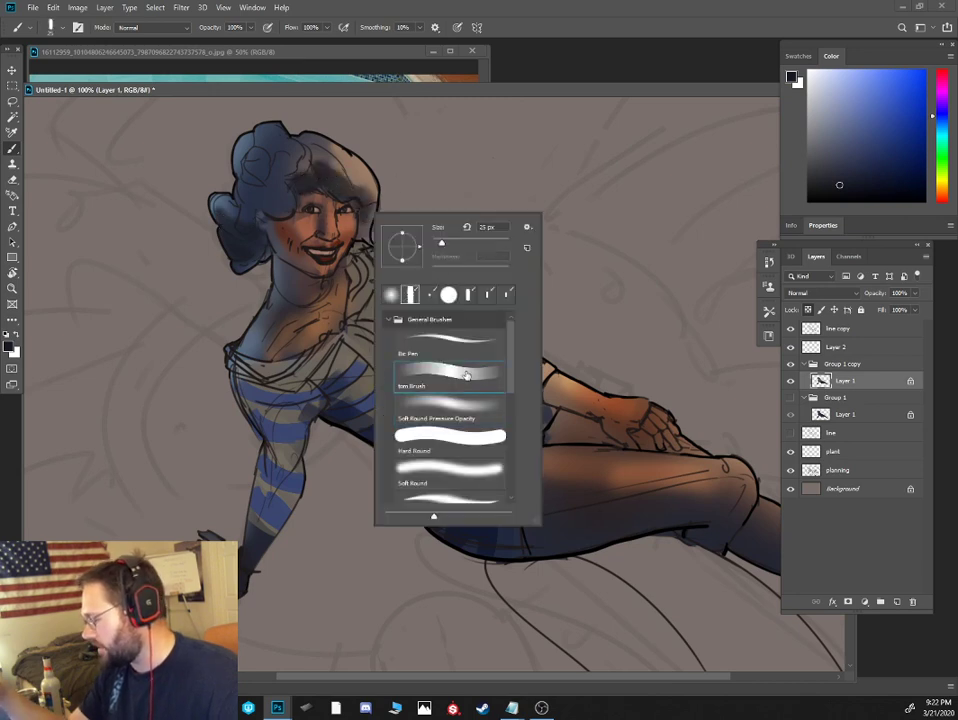
key("bracketleft")
mouse_move(356, 225)
left_mouse_down()
mouse_move(368, 242)
mouse_move(359, 197)
left_mouse_up()
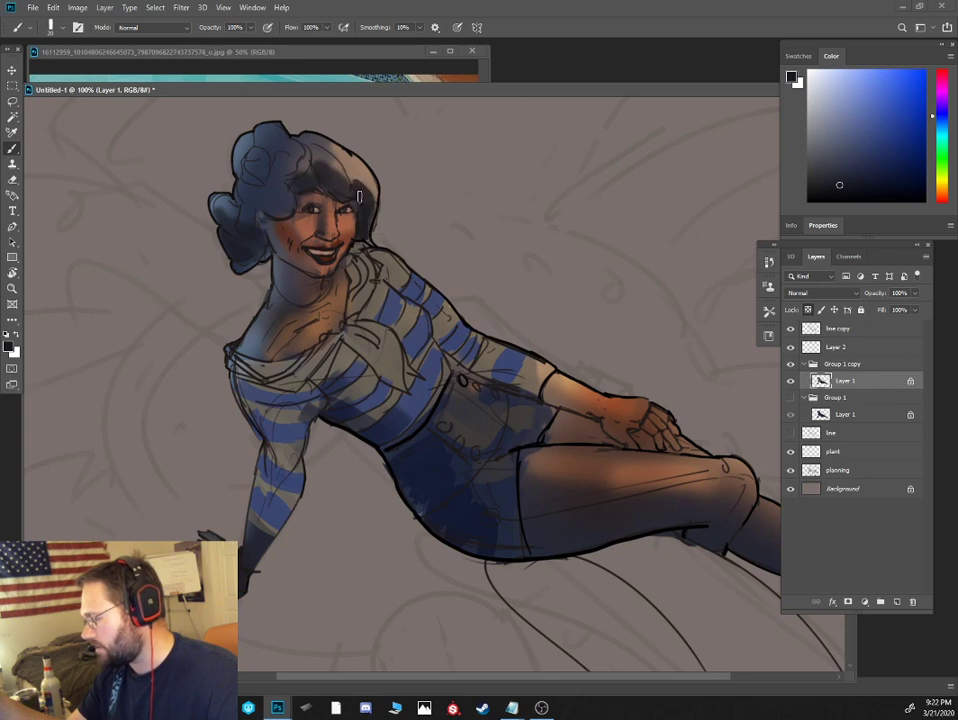
key("bracketright")
mouse_move(306, 168)
left_mouse_down()
mouse_move(340, 172)
mouse_move(314, 145)
mouse_move(361, 174)
mouse_move(373, 207)
left_mouse_up()
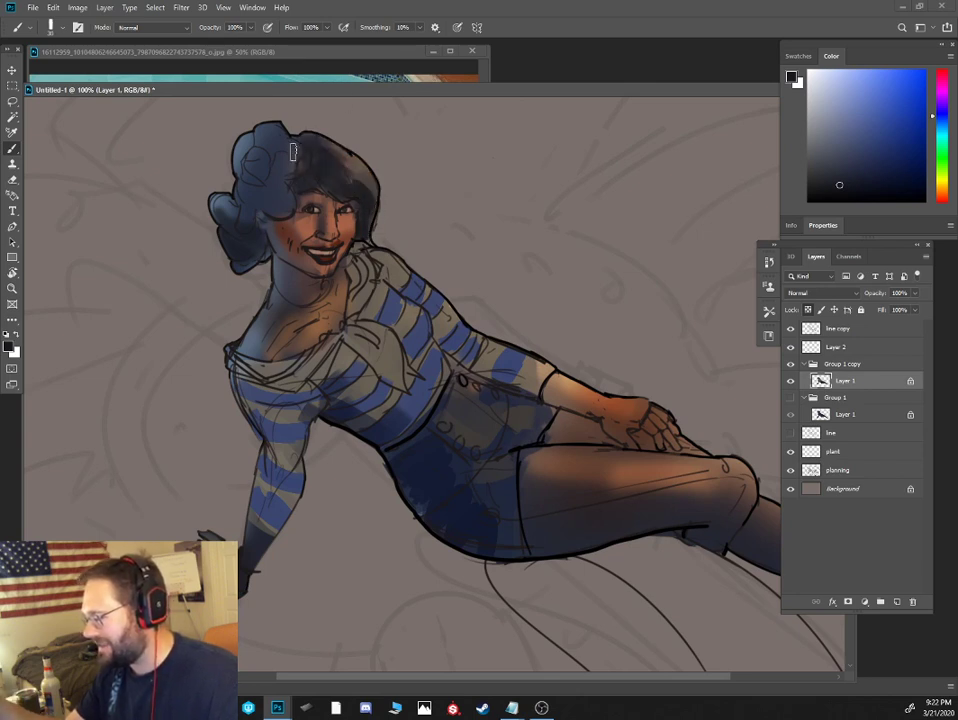
mouse_move(292, 151)
left_mouse_down()
mouse_move(285, 196)
mouse_move(242, 227)
mouse_move(234, 198)
mouse_move(222, 211)
mouse_move(252, 145)
left_mouse_up()
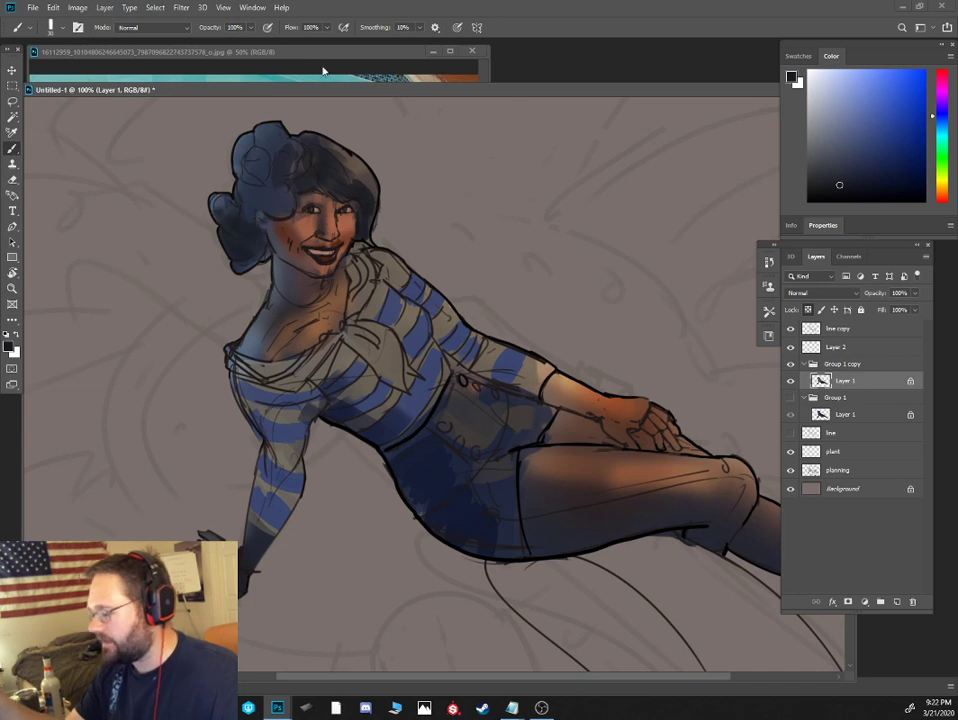
key("bracketleft")
left_click_drag(316, 188, 348, 185)
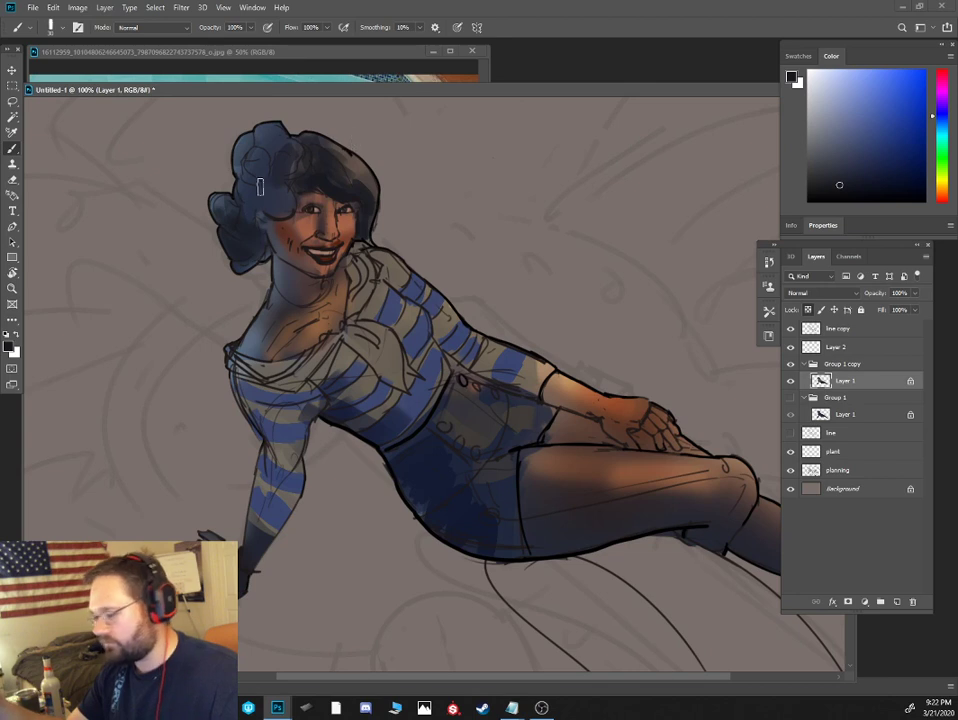
Paint the hair flower in a neutral grey and add light grey highlights to its petals
left_click(816, 145)
mouse_move(278, 188)
left_mouse_down()
mouse_move(242, 153)
mouse_move(256, 148)
mouse_move(274, 161)
mouse_move(287, 137)
mouse_move(275, 165)
mouse_move(293, 149)
mouse_move(268, 176)
mouse_move(281, 190)
mouse_move(250, 196)
left_mouse_up()
left_click(816, 106)
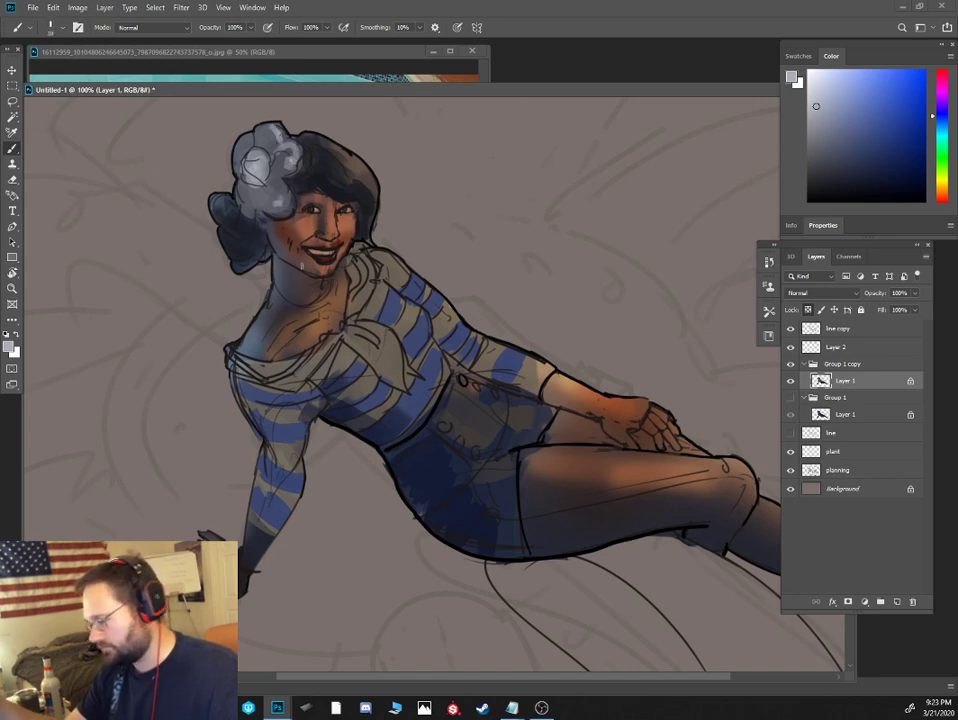
Sample reddish-brown skin tones and work them into the neck shadow and the supporting hand
left_click(297, 270, "alt")
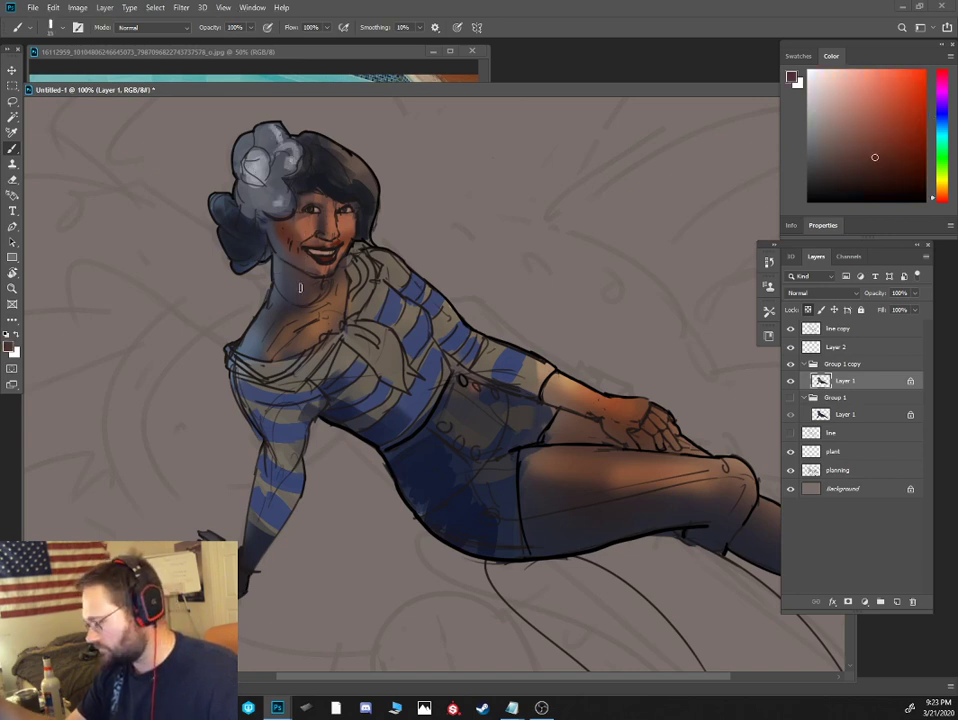
left_click(297, 274, "alt")
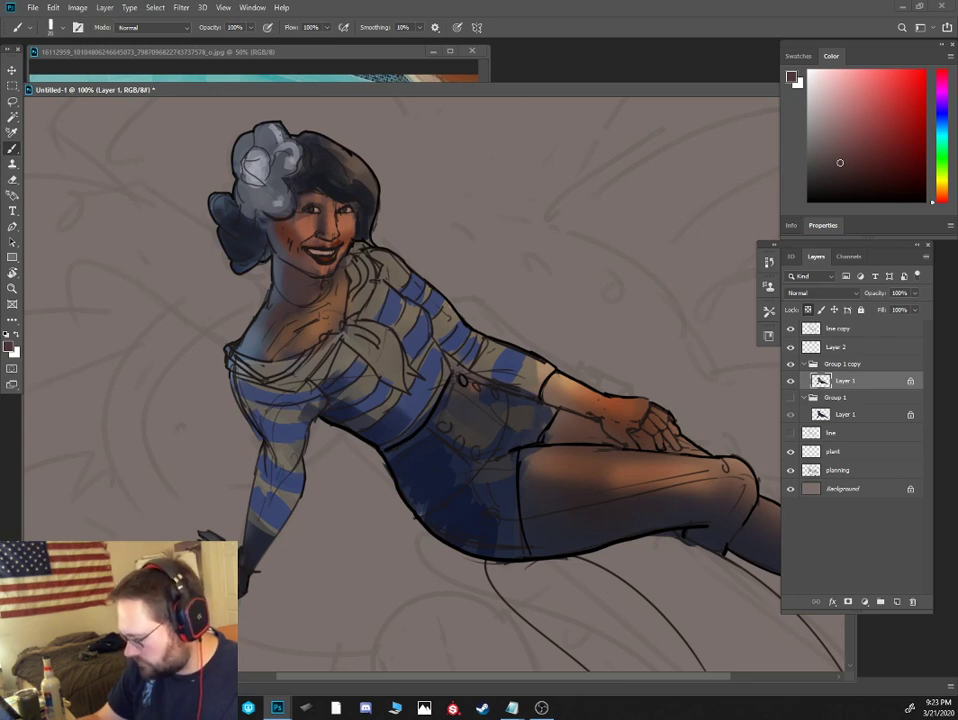
left_click(563, 394, "alt")
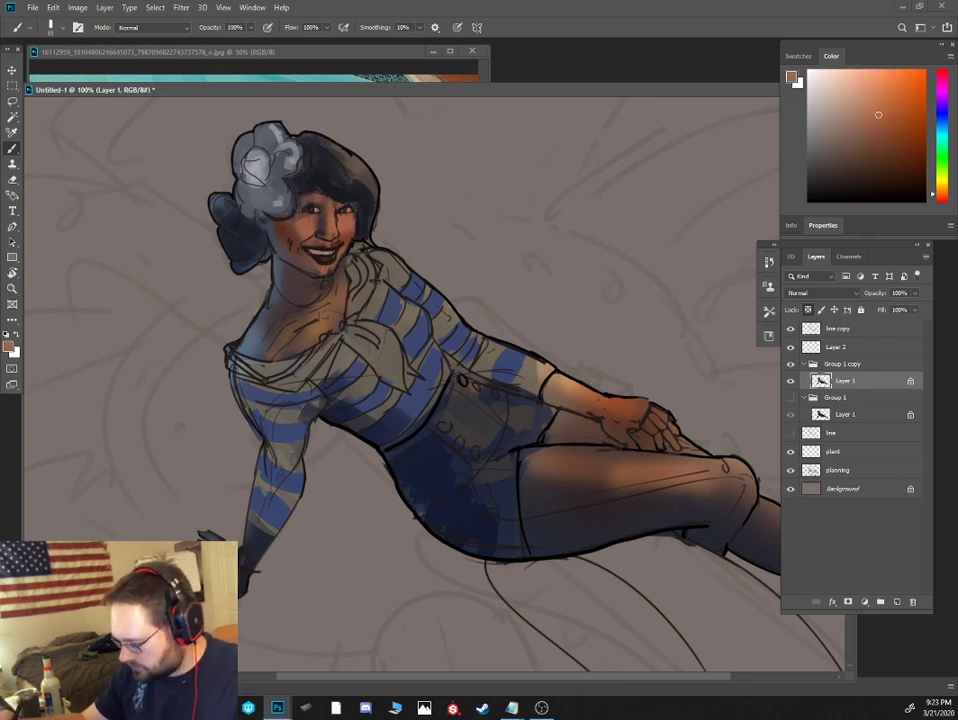
left_click(578, 418, "alt")
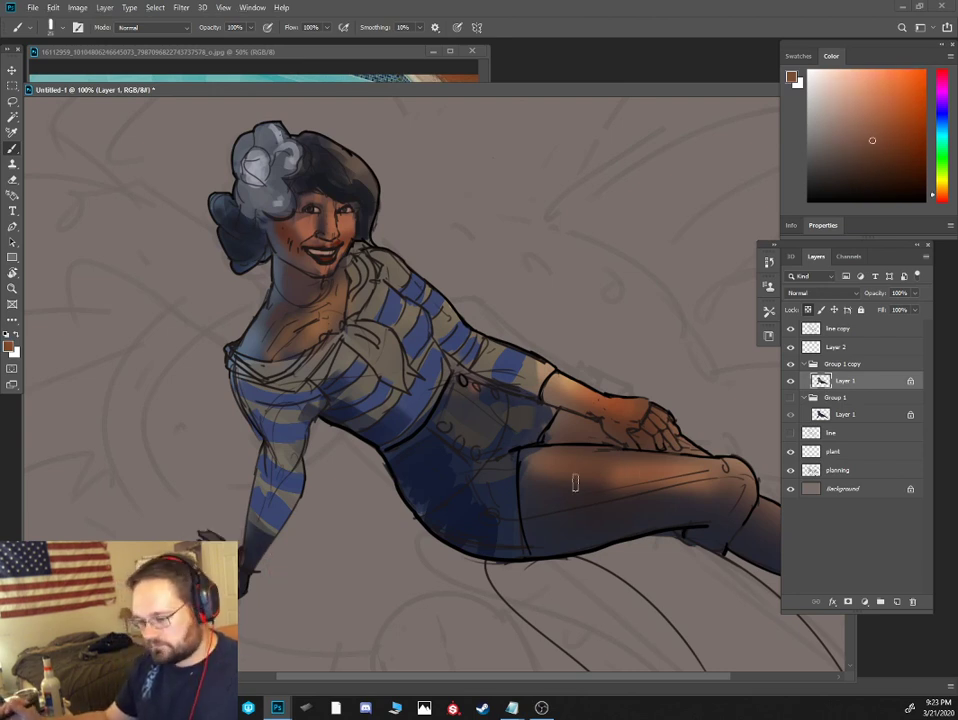
Paint the thigh up to the knee with sampled warm and darker browns, using an enlarged brush
left_click(619, 474, "alt")
left_click(600, 476, "alt")
key("]")
key("]")
key("]")
key("]")
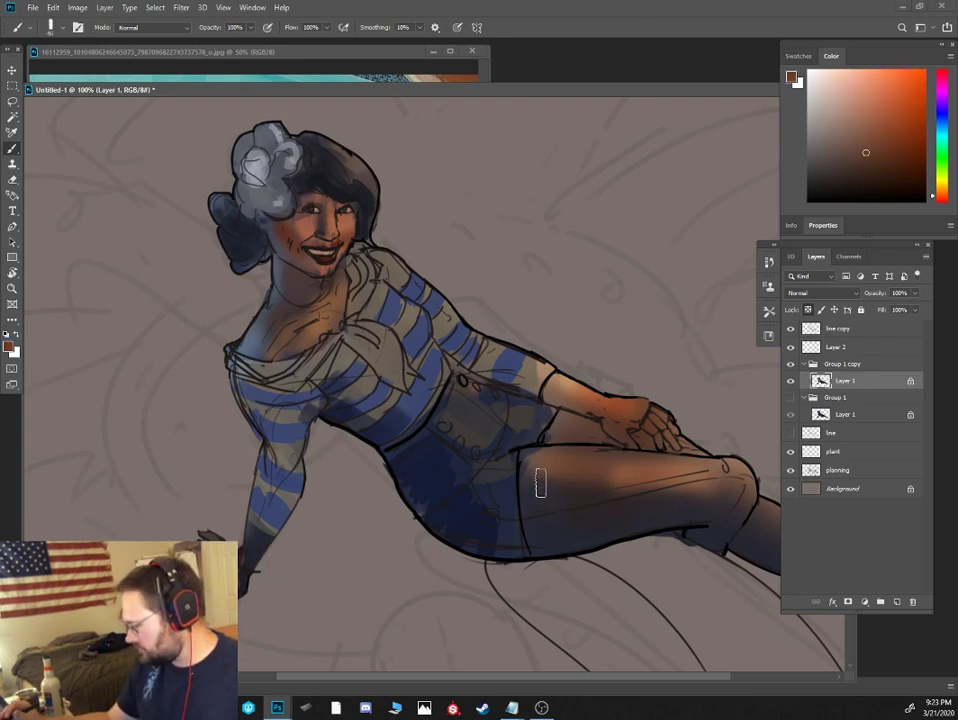
mouse_move(539, 483)
left_mouse_down()
mouse_move(560, 545)
mouse_move(558, 537)
left_mouse_up()
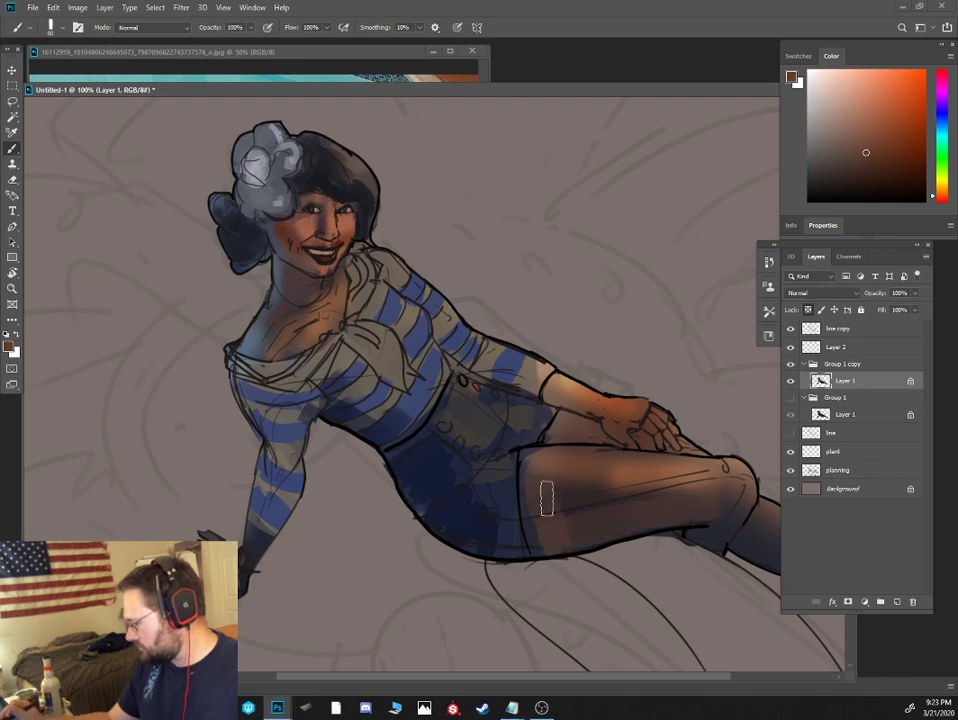
left_click(552, 495, "alt")
left_click(552, 495, "alt")
left_click_drag(606, 486, 678, 476)
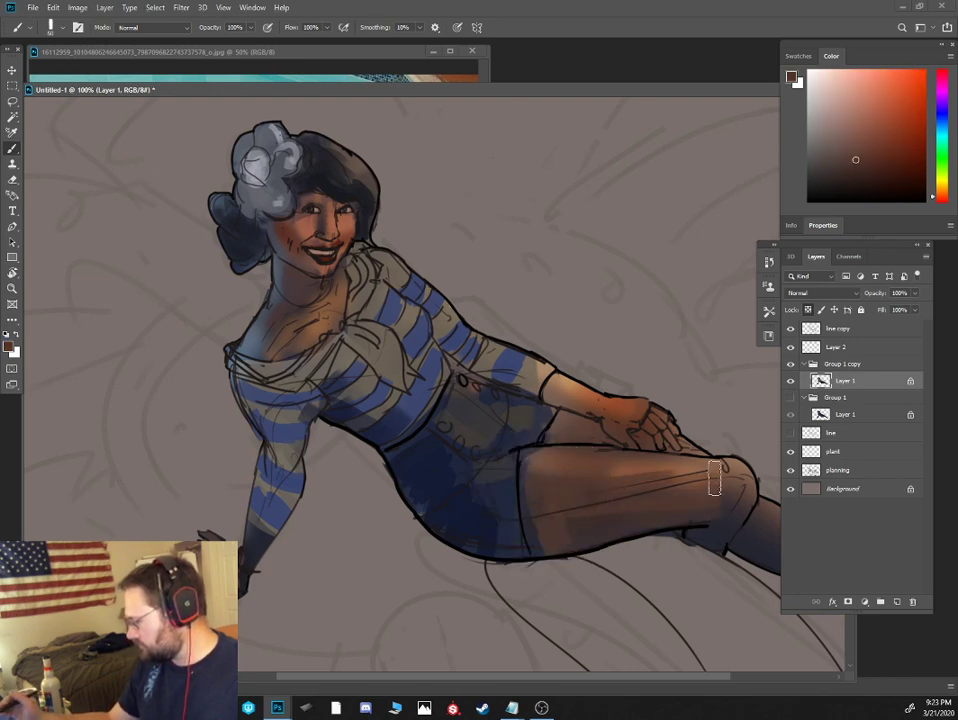
Paint the hand resting on the thigh with its sampled reddish brown and the face's lighter terracotta
left_click(620, 402, "alt")
key("bracketleft")
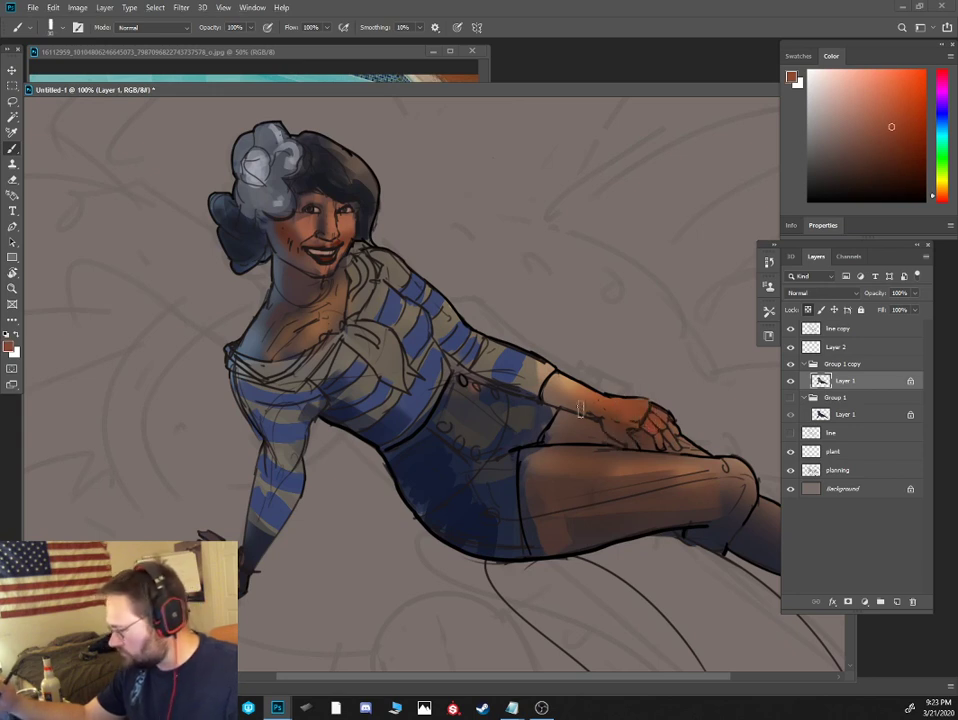
left_click(327, 226, "alt")
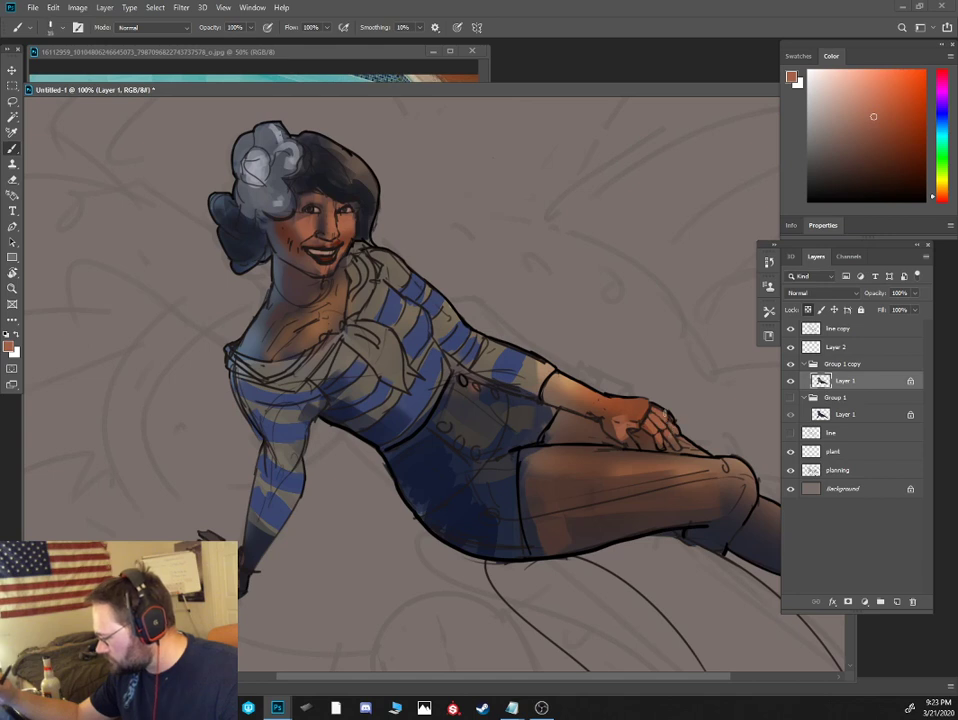
Cover the lower leg and foot with sampled dark brown and add a warmer reddish brown on top
key("ctrl+minus")
key("ctrl+minus")
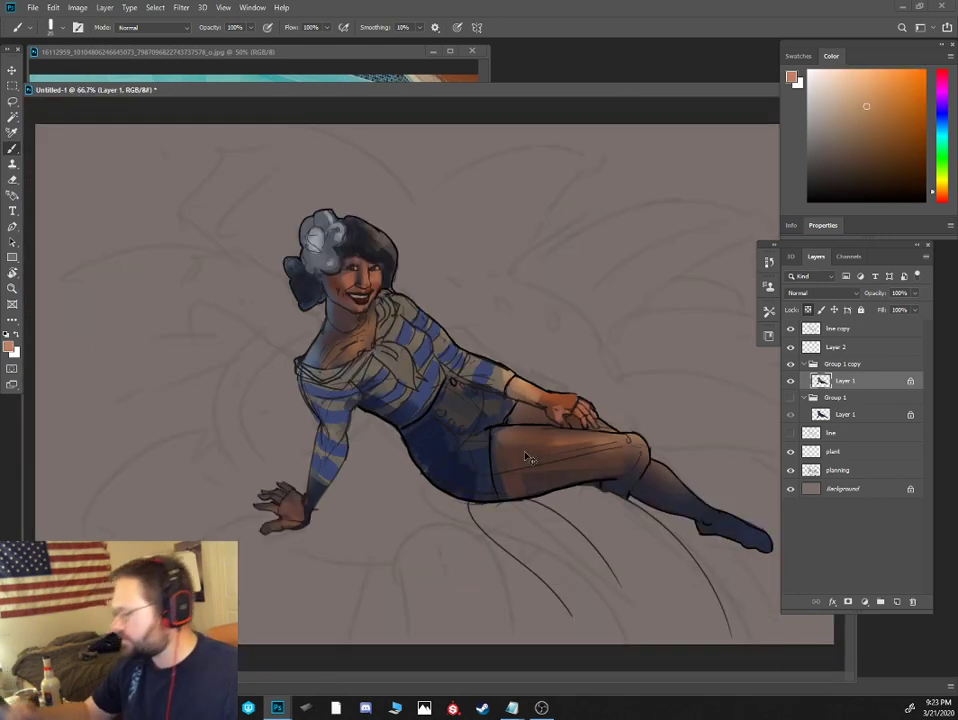
left_click(574, 453, "alt")
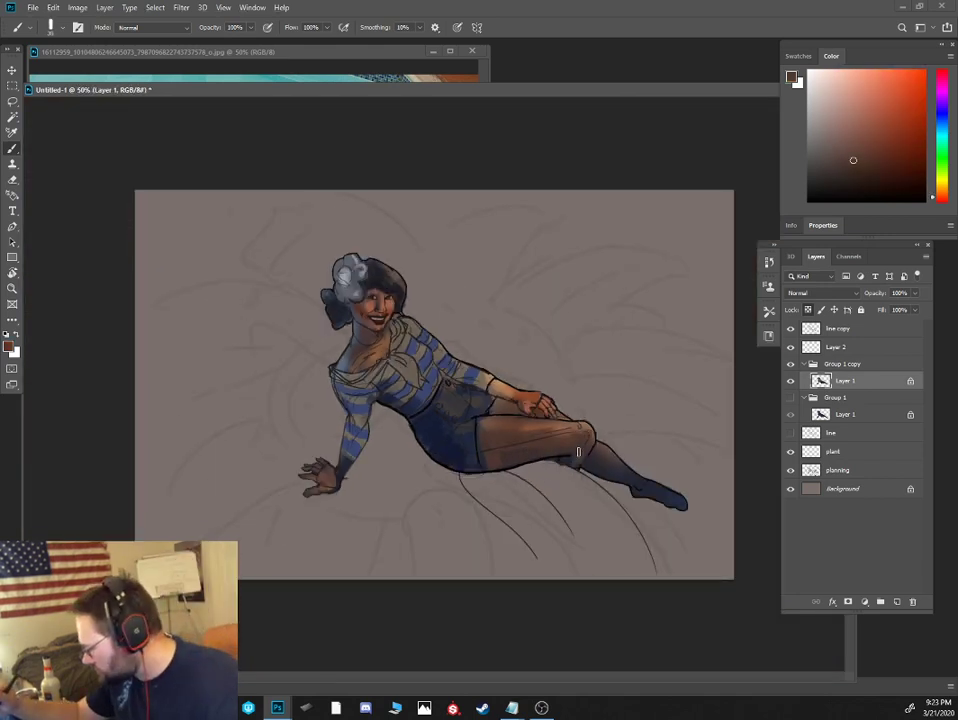
left_click_drag(619, 464, 682, 503)
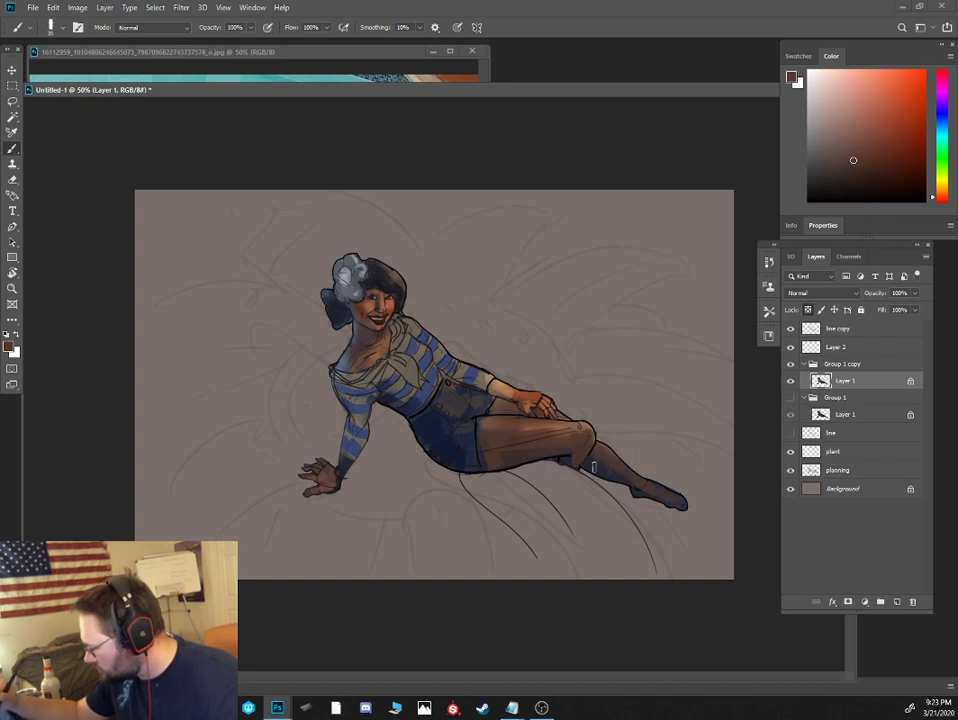
left_click(524, 423, "alt")
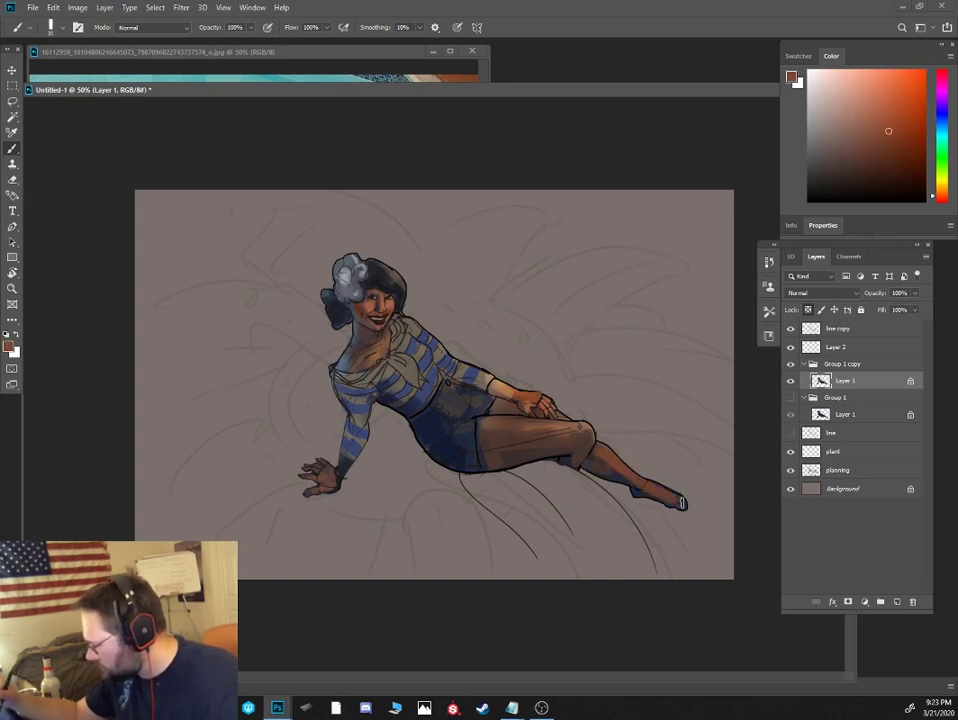
Paint the shirt's sailor collar and knotted neckerchief in near-black, adjusting the brush size to fit
key("ctrl+plus")
key("ctrl+plus")
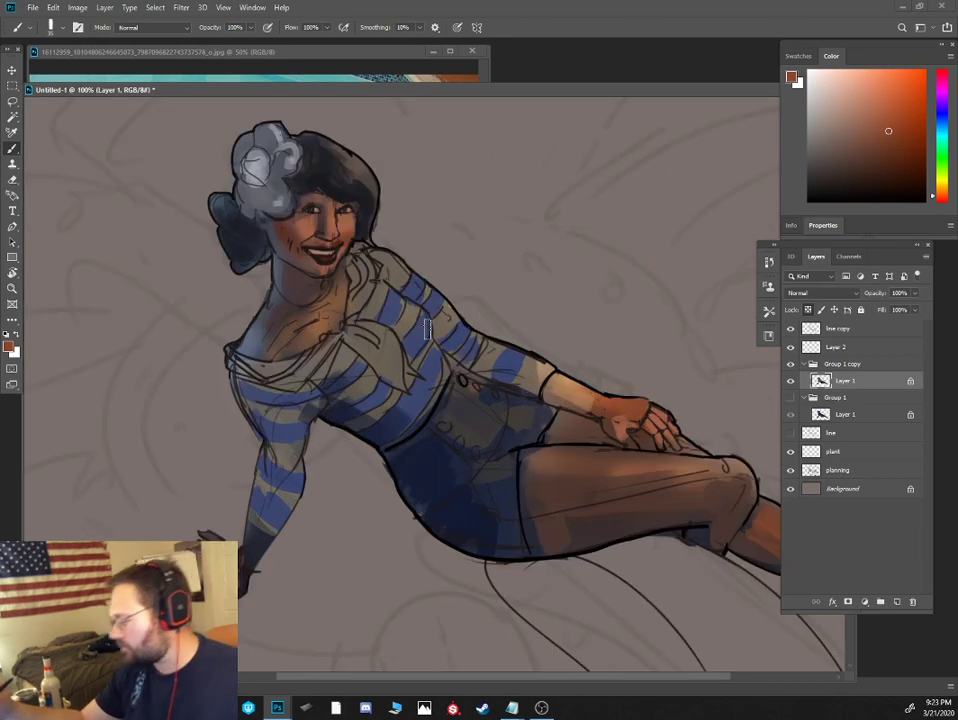
left_click(423, 318, "alt")
left_click(395, 368, "alt")
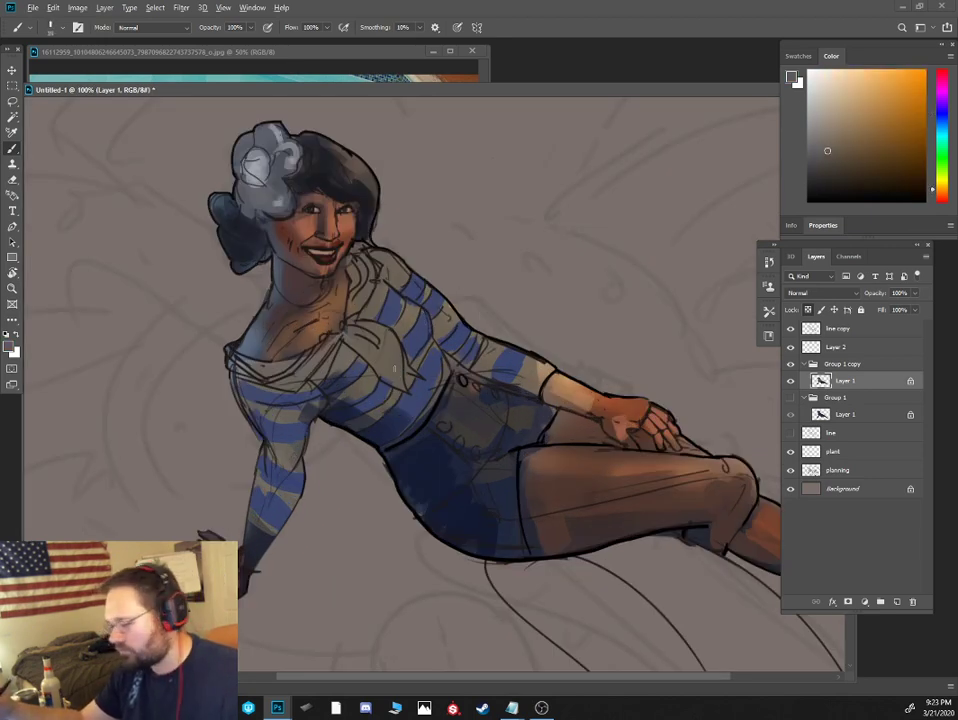
left_click(817, 189)
key("bracketright")
key("bracketright")
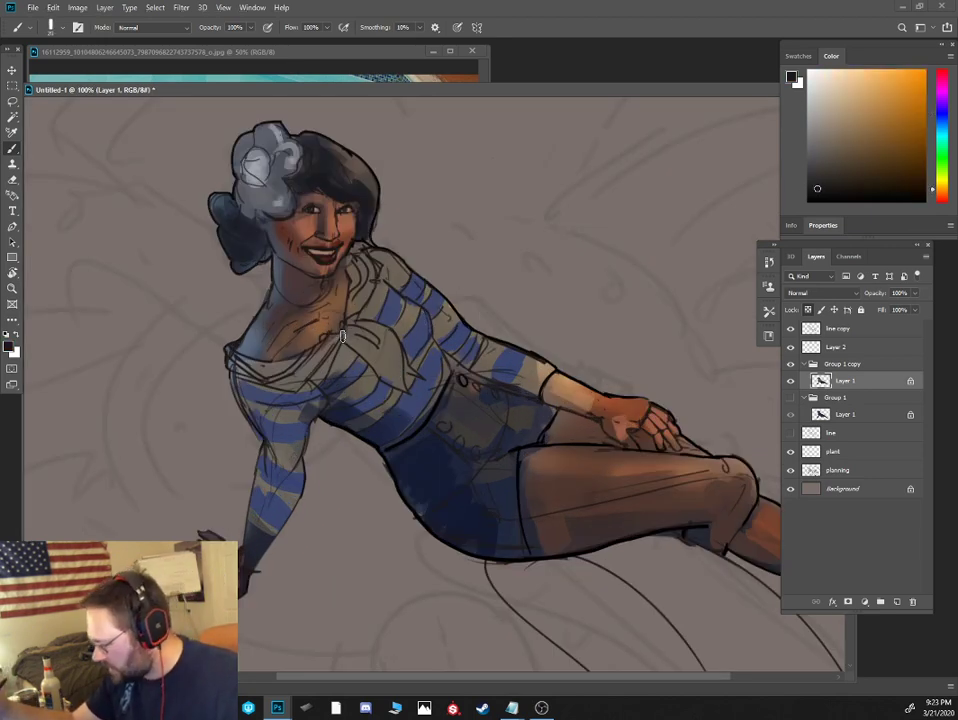
mouse_move(342, 335)
left_mouse_down()
mouse_move(399, 384)
mouse_move(365, 327)
mouse_move(342, 336)
mouse_move(371, 327)
mouse_move(388, 377)
mouse_move(397, 369)
mouse_move(407, 388)
mouse_move(399, 356)
mouse_move(413, 377)
mouse_move(337, 347)
mouse_move(299, 364)
mouse_move(331, 338)
mouse_move(288, 371)
mouse_move(251, 359)
mouse_move(286, 375)
mouse_move(266, 382)
mouse_move(298, 387)
mouse_move(291, 374)
mouse_move(237, 362)
left_mouse_up()
key("bracketleft")
key("bracketleft")
key("bracketright")
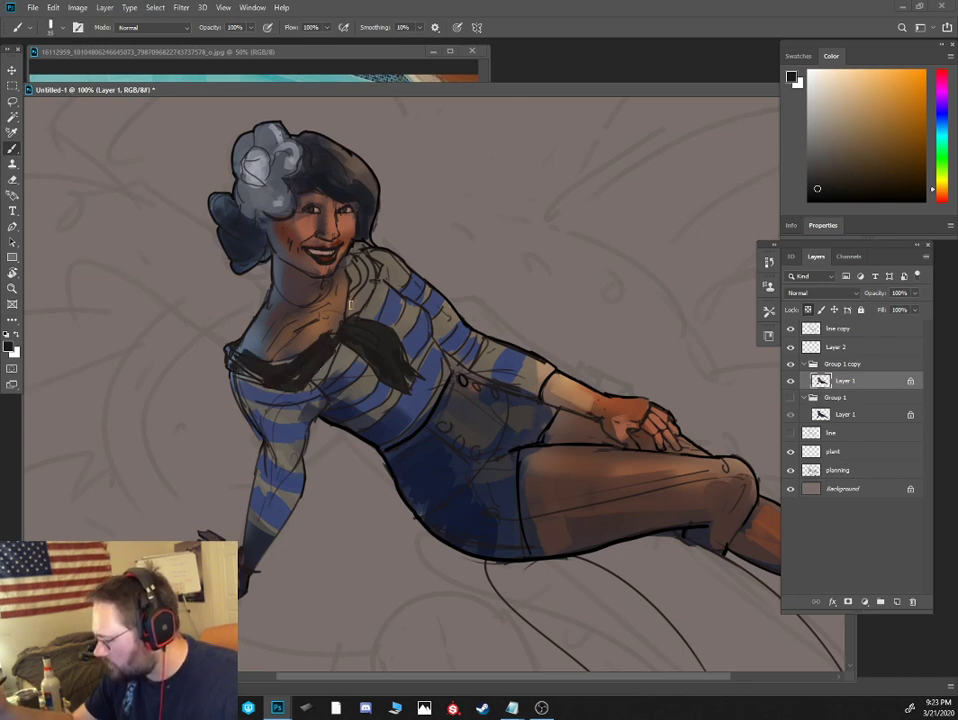
mouse_move(350, 316)
left_mouse_down()
mouse_move(351, 266)
mouse_move(356, 280)
mouse_move(370, 255)
left_mouse_up()
Add thin light-grey trim stripes along both sides of the dark collar with a much smaller brush
left_click(808, 109)
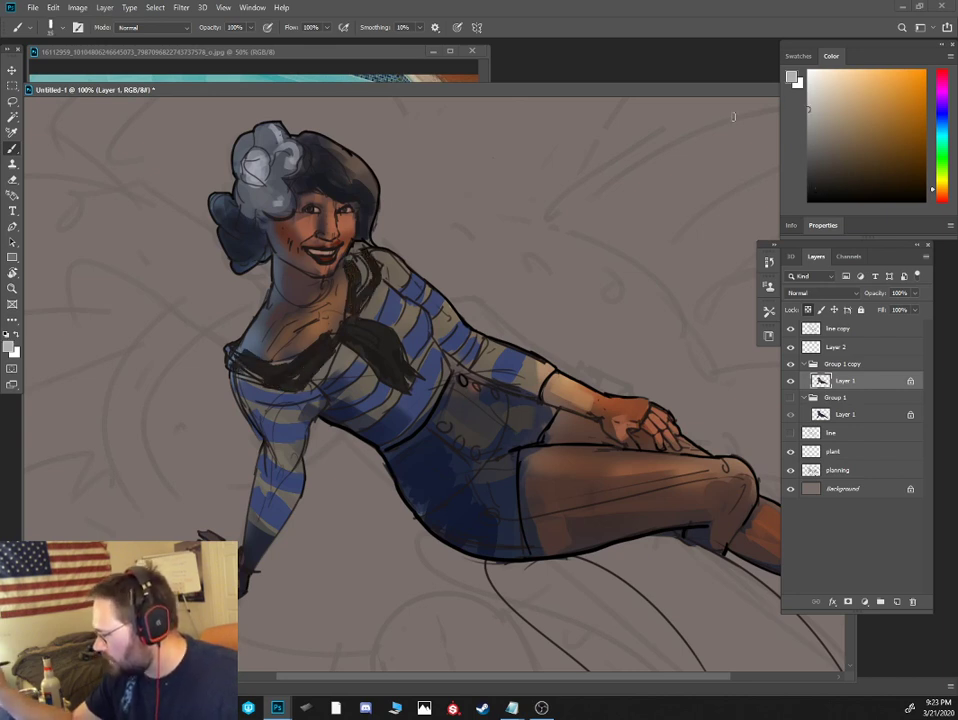
key("bracketleft")
key("bracketleft")
key("bracketleft")
key("bracketleft")
key("bracketleft")
left_click_drag(351, 303, 367, 260)
left_click_drag(328, 344, 303, 363)
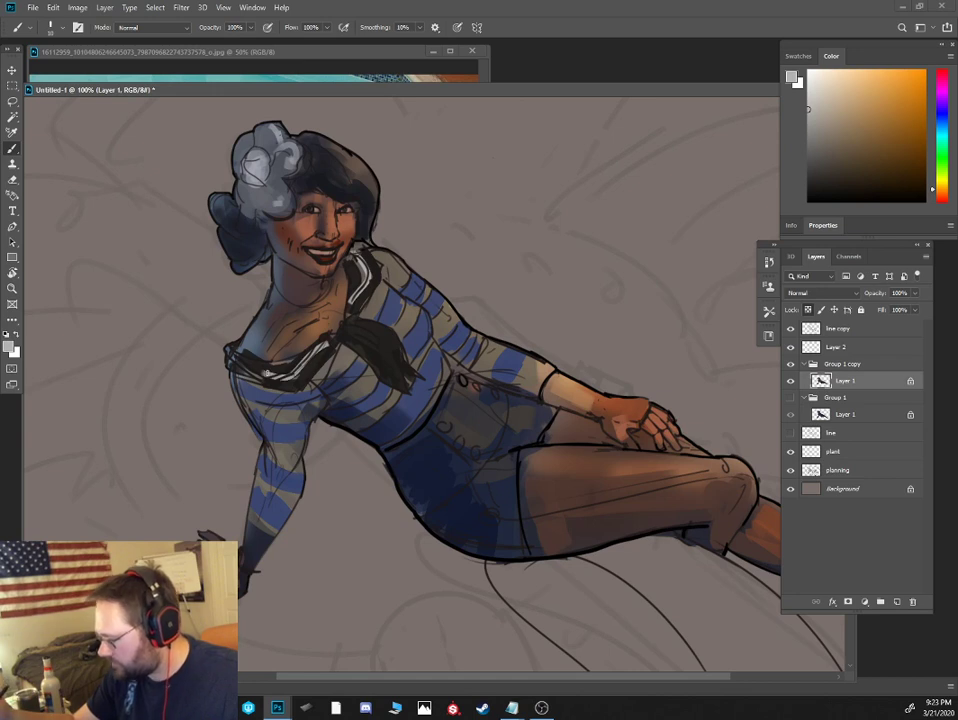
key("ctrl+minus")
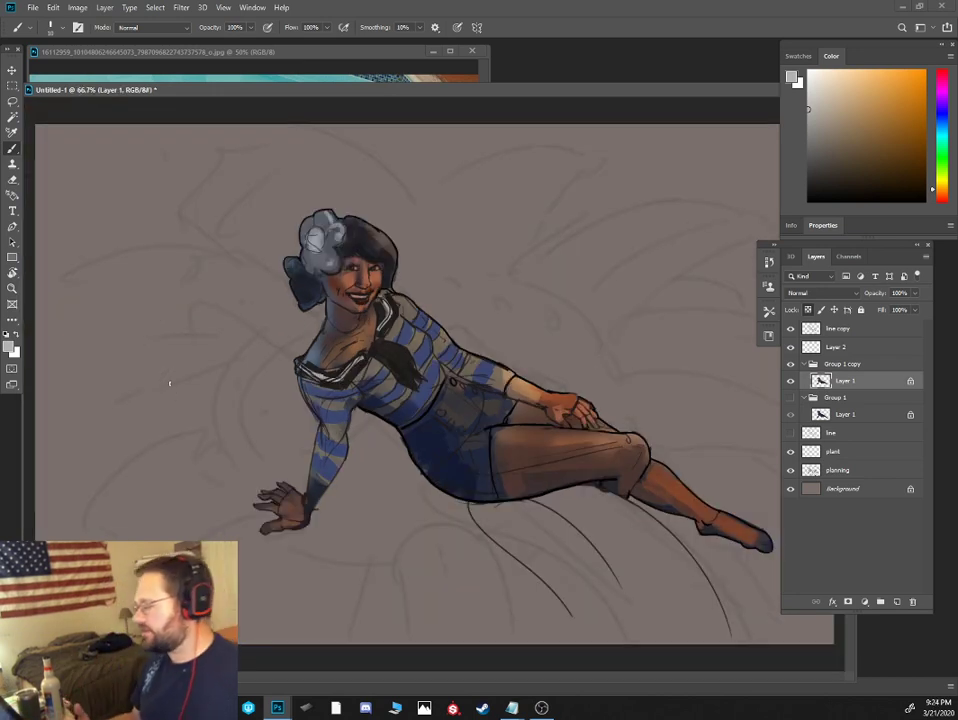
Sample the thigh's reddish brown and work it over the thigh and knee
left_click(543, 437, "alt")
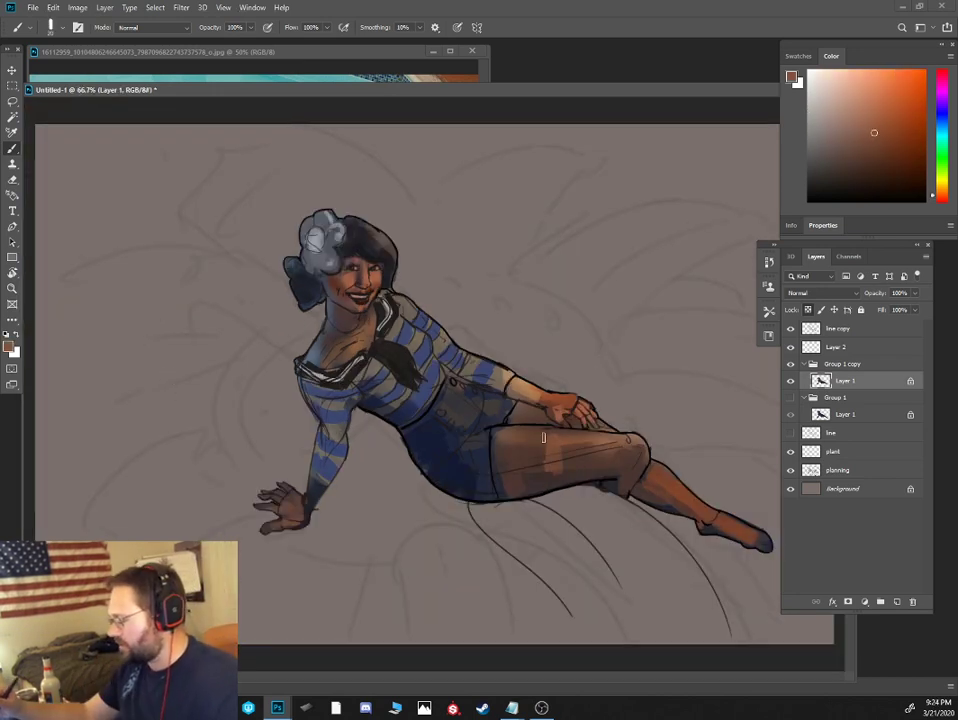
key("ctrl+minus")
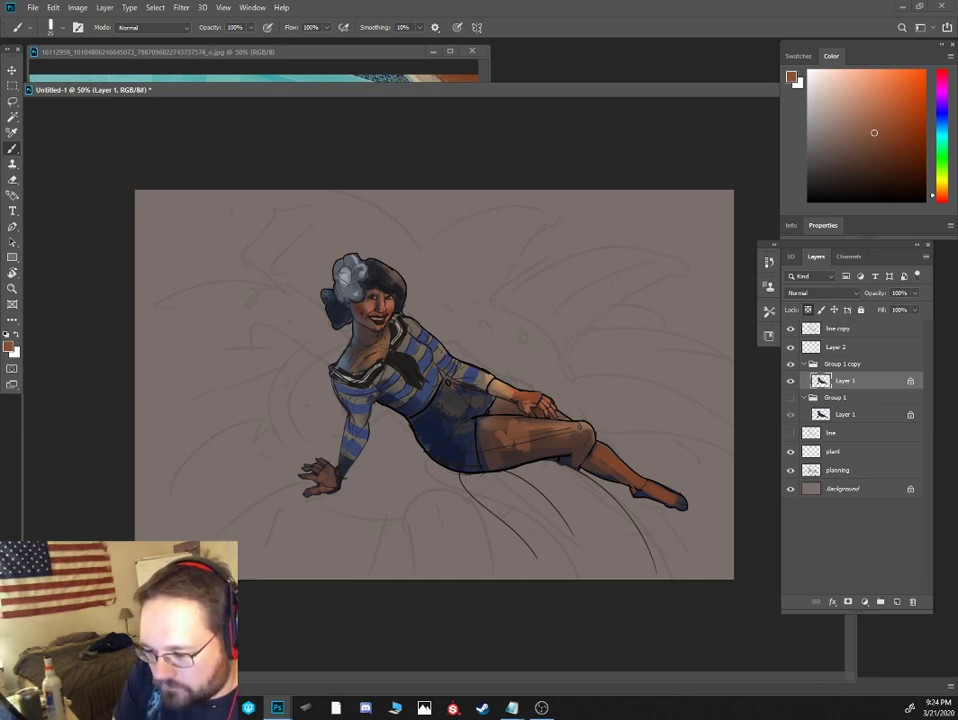
left_click(579, 426)
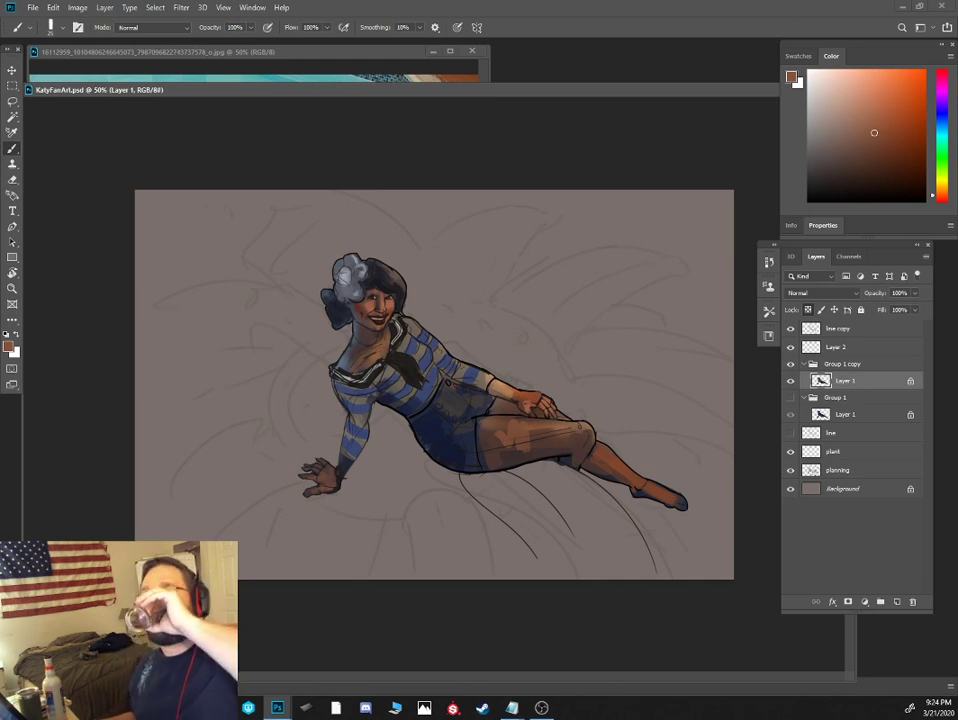
Add a new layer beneath the figure's colour layer and name it bg line
left_click(896, 603)
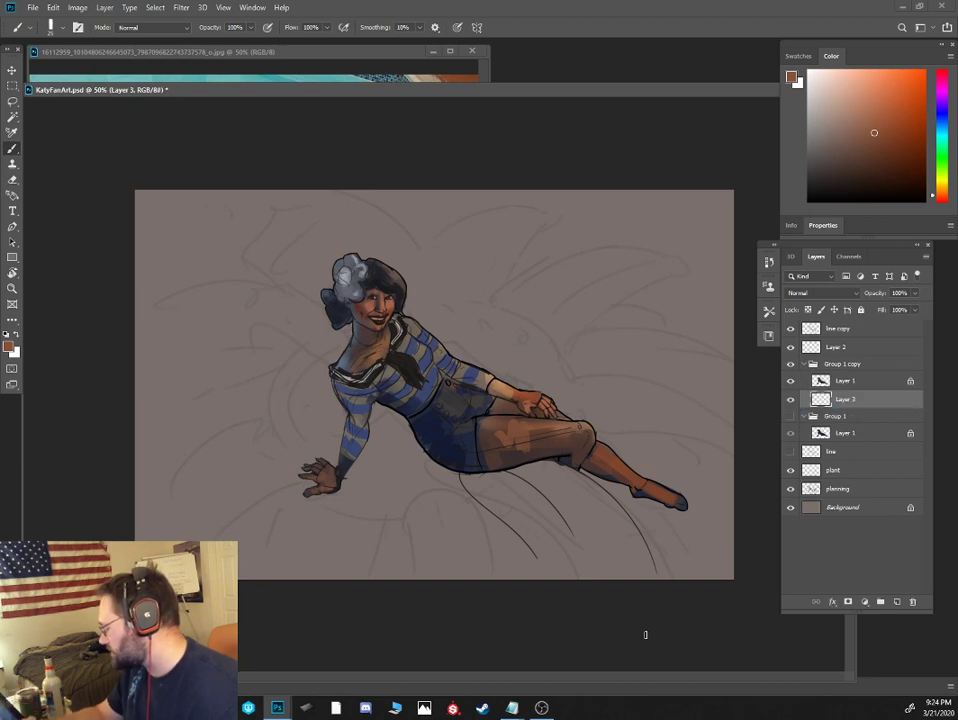
key("ctrl+plus")
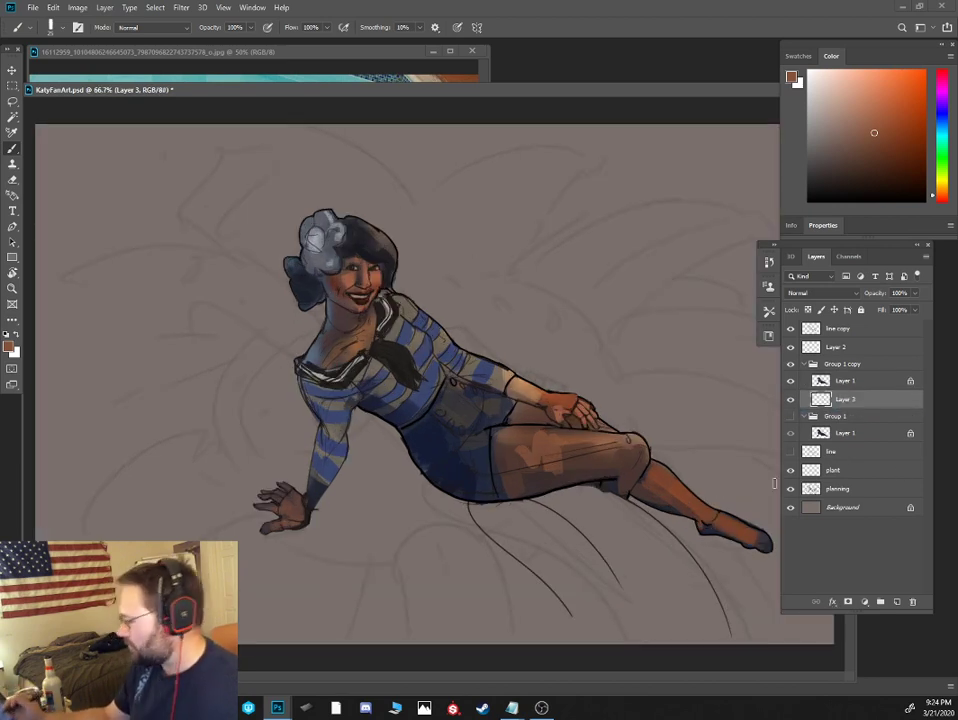
double_click(843, 399)
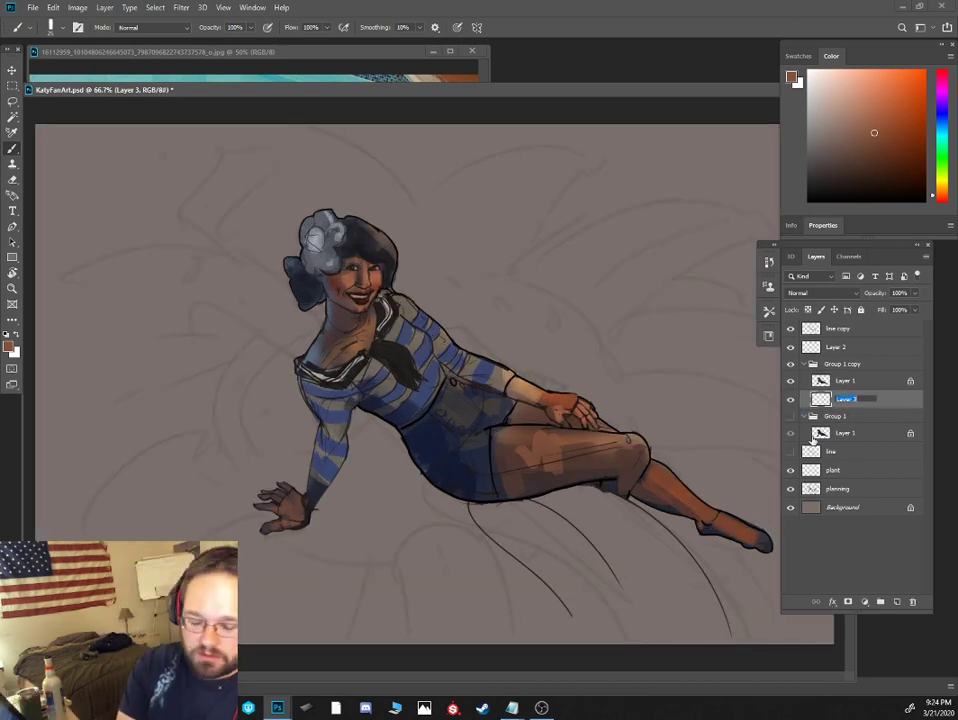
type("lne line")
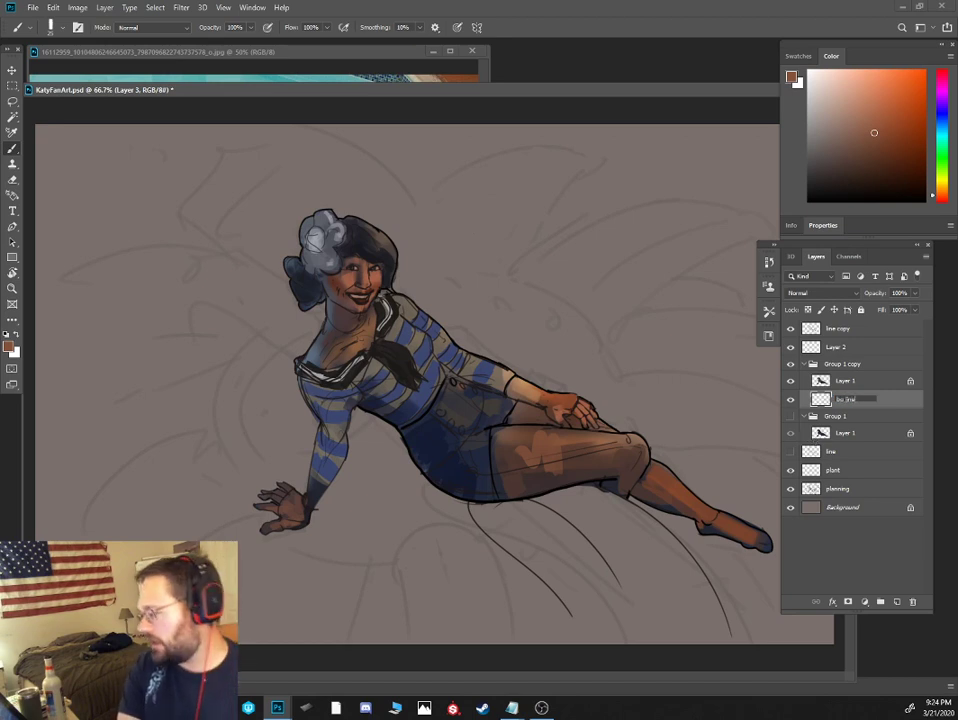
left_click(875, 401)
Ink the curve behind the supporting arm and the petal edges below the hand and hips in near-black
left_click(816, 201)
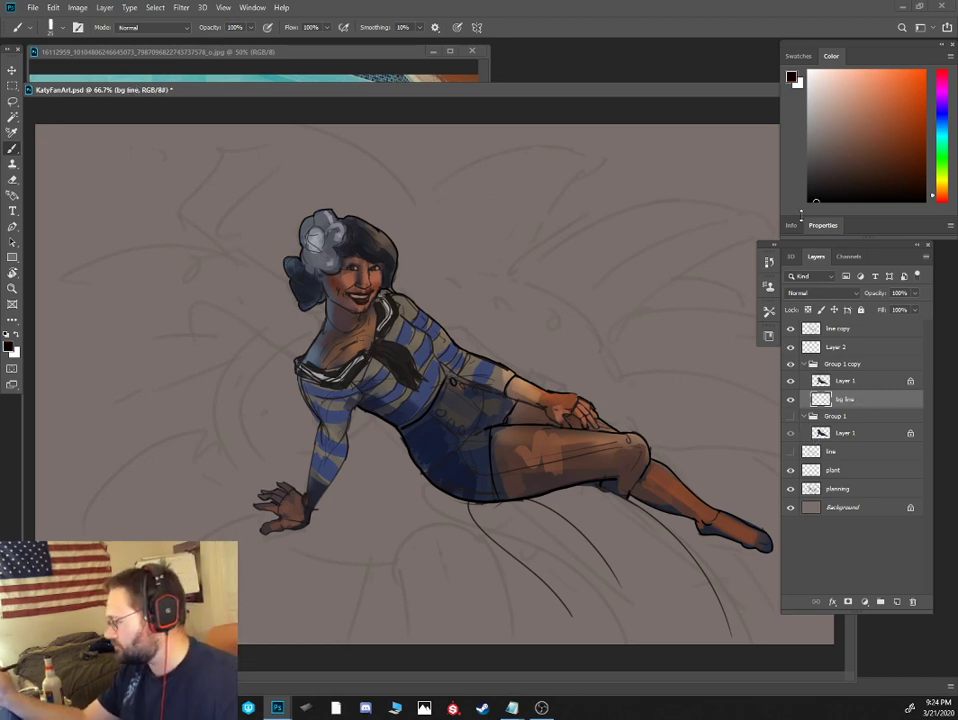
left_click_drag(310, 325, 230, 495)
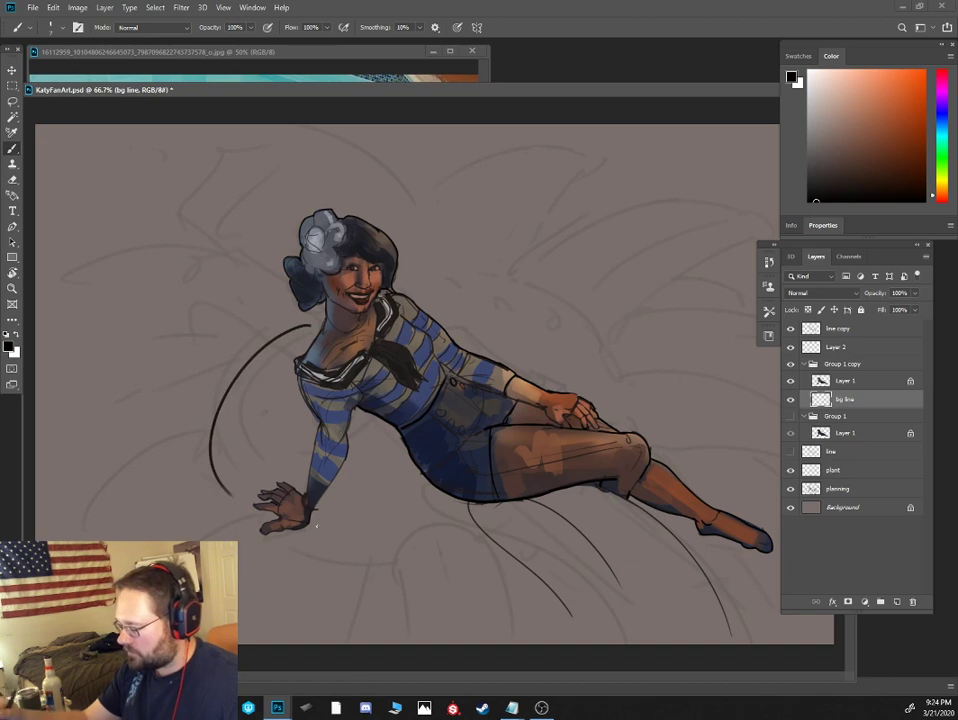
left_click_drag(296, 542, 374, 553)
left_click_drag(445, 507, 480, 502)
left_click_drag(357, 553, 382, 552)
left_click_drag(278, 548, 376, 573)
left_click_drag(376, 574, 360, 624)
left_click_drag(286, 549, 238, 548)
left_click_drag(203, 463, 247, 541)
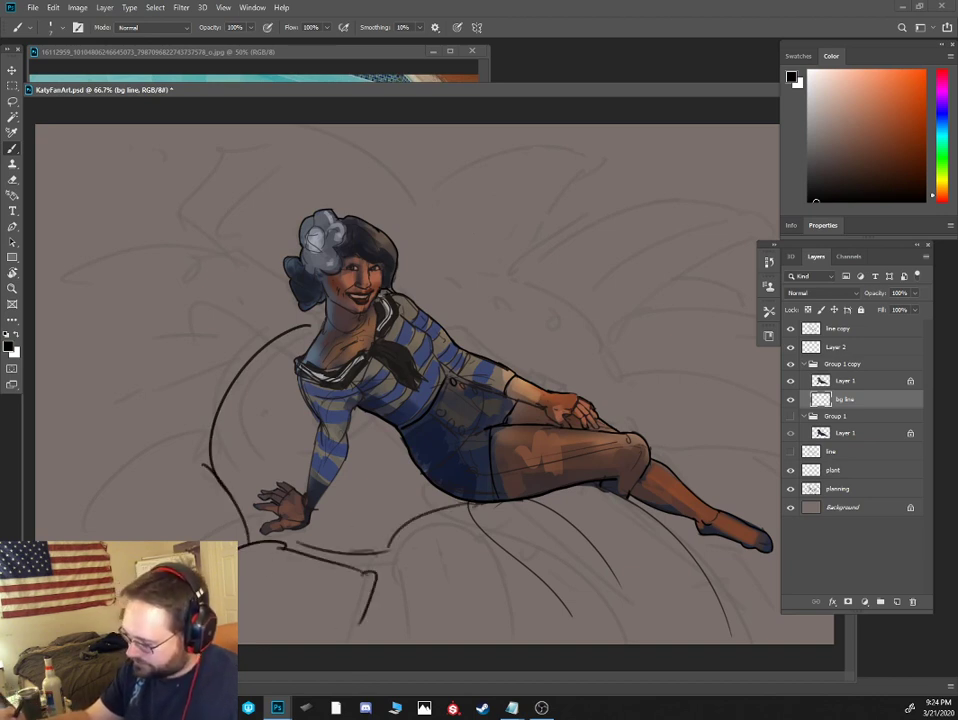
Ink the large petals and their fold lines across the canvas area beside the supporting arm, following the sketch
left_click_drag(203, 456, 45, 497)
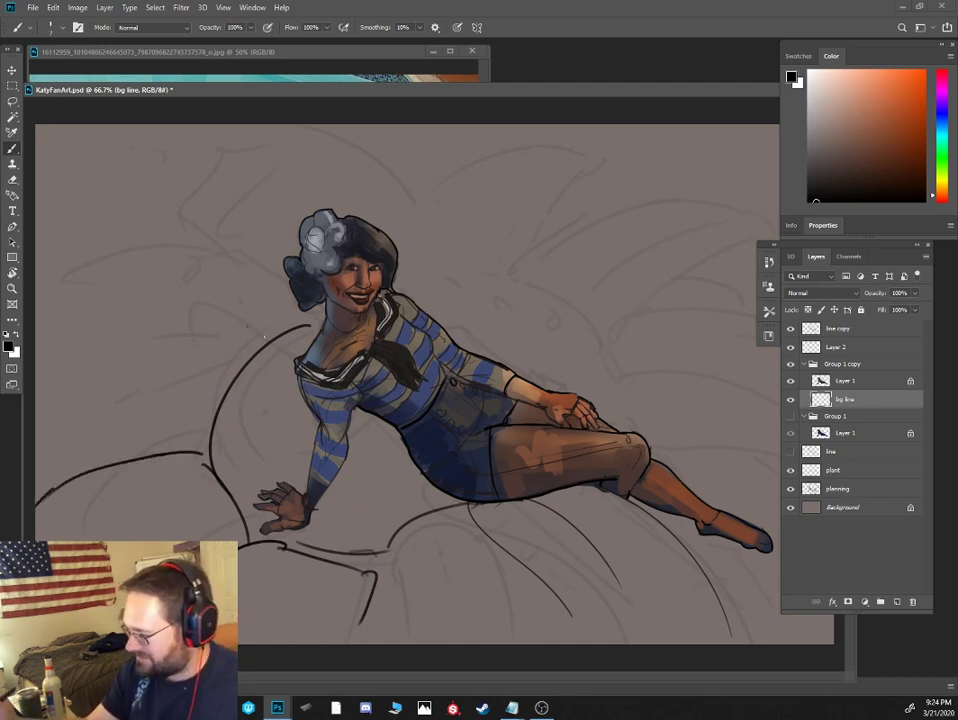
mouse_move(201, 378)
left_mouse_down()
mouse_move(236, 384)
mouse_move(37, 268)
left_mouse_up()
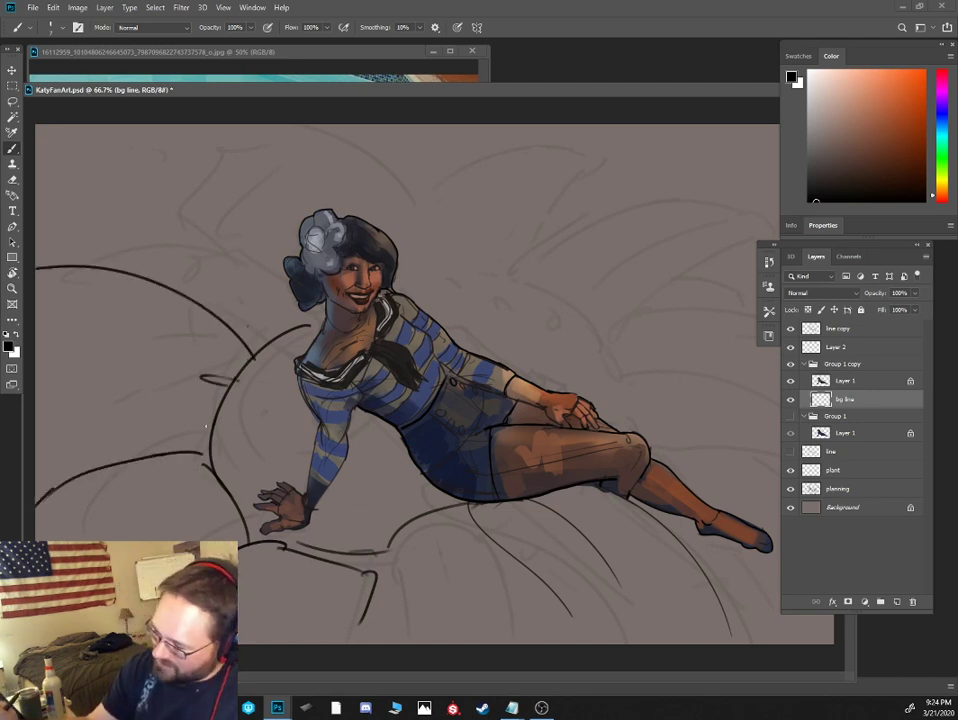
left_click_drag(206, 427, 72, 360)
left_click_drag(155, 392, 37, 393)
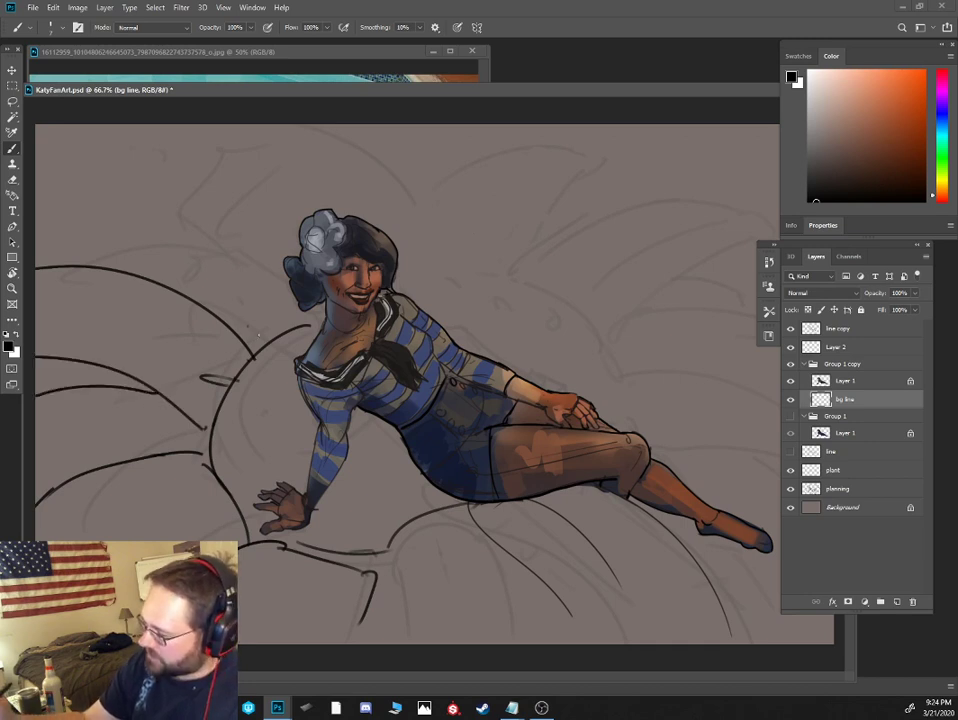
left_click_drag(232, 368, 187, 342)
left_click_drag(148, 425, 63, 433)
left_click_drag(205, 490, 137, 497)
left_click_drag(88, 260, 245, 277)
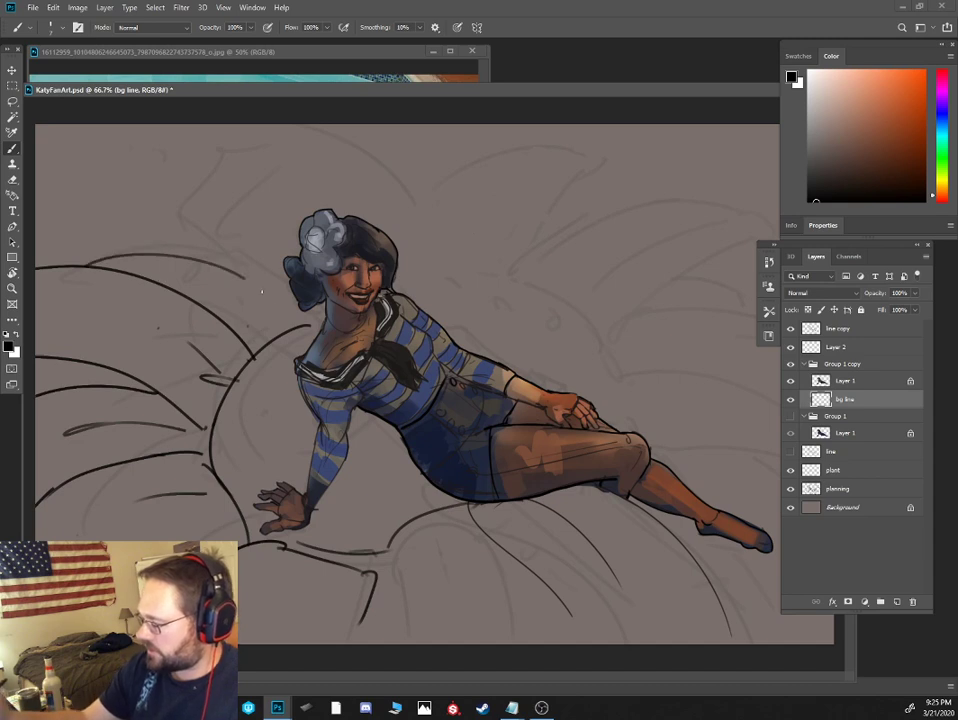
Ink the edges of the upper petals rising around and behind the figure's head
mouse_move(287, 326)
left_mouse_down()
mouse_move(165, 197)
mouse_move(250, 142)
left_mouse_up()
mouse_move(311, 141)
left_mouse_down()
mouse_move(395, 221)
mouse_move(410, 292)
left_mouse_up()
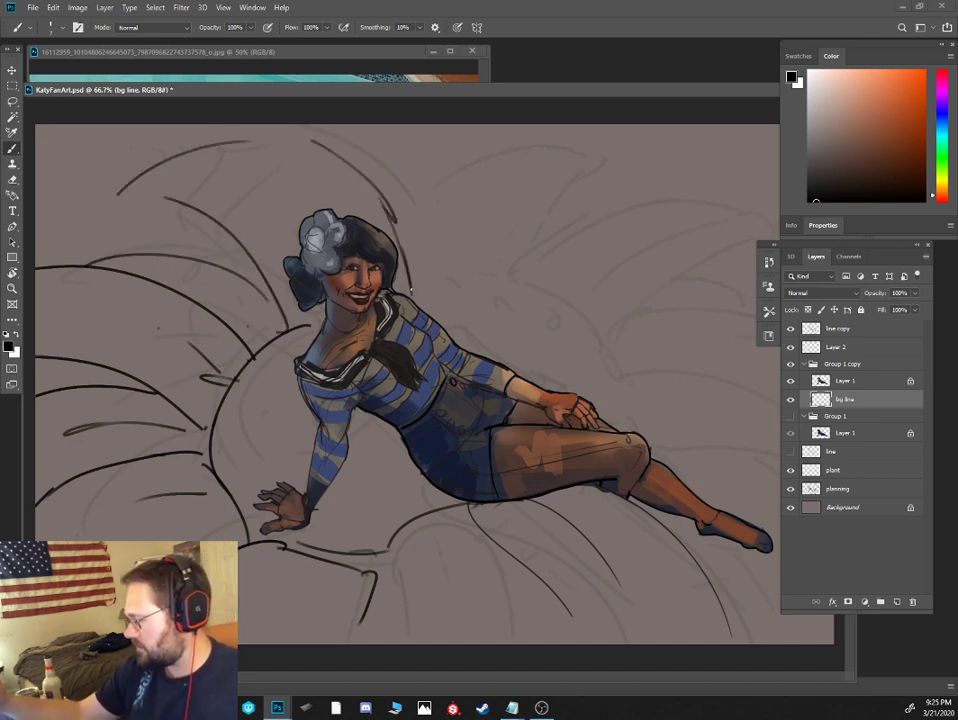
left_click_drag(386, 226, 433, 149)
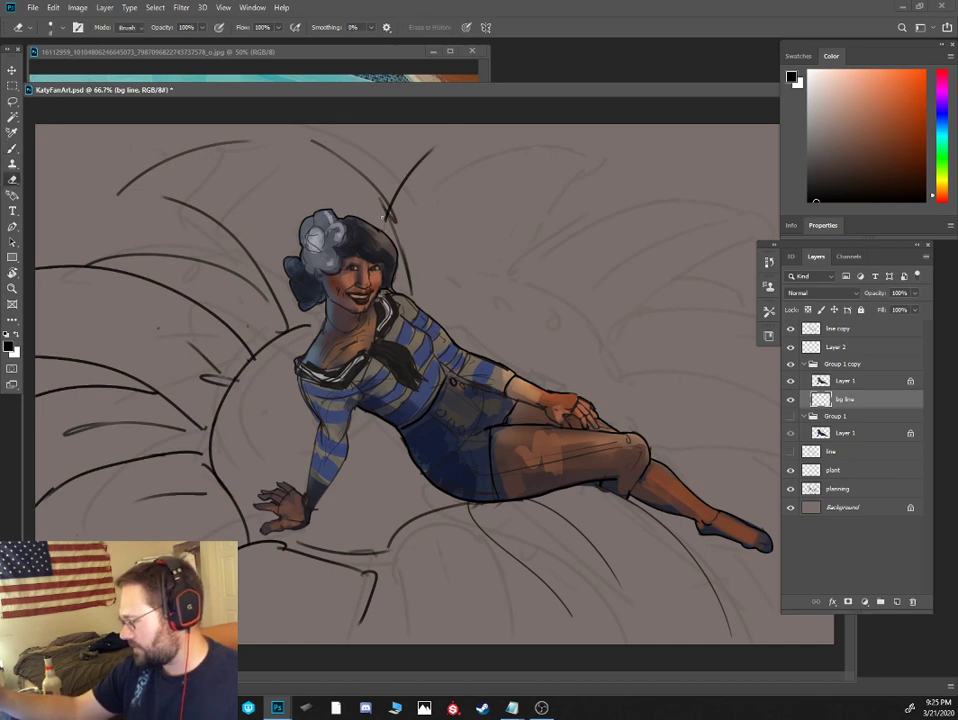
Ink the petal edge and fold lines above the resting arm, trying the Eraser on the stray vertical stroke
left_click_drag(496, 195, 494, 270)
left_click_drag(436, 305, 600, 170)
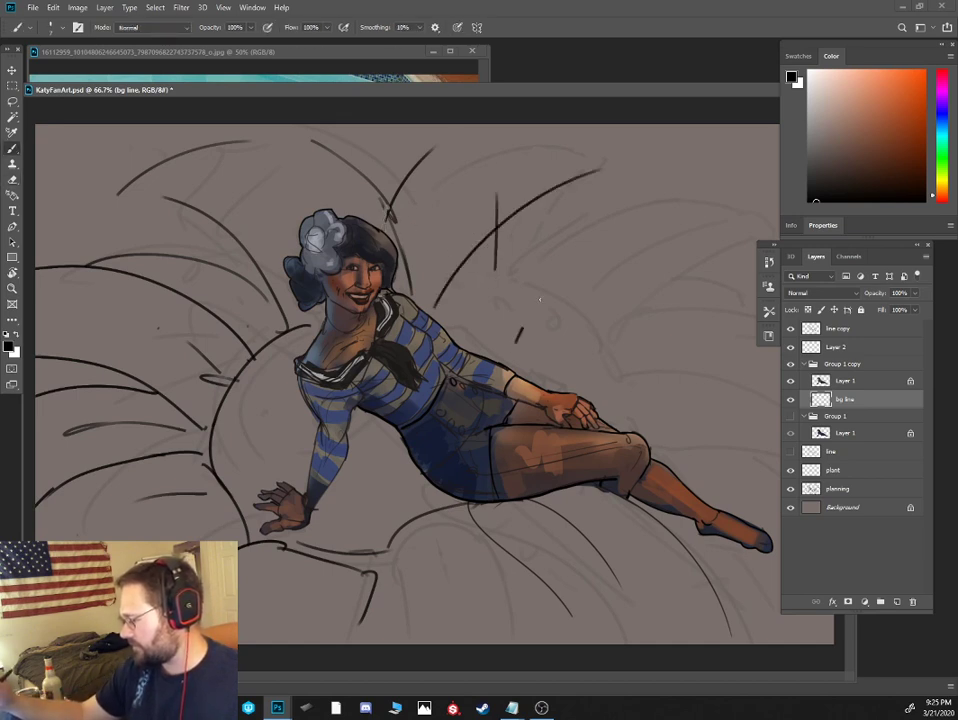
left_click_drag(540, 300, 586, 256)
key("e")
left_click_drag(496, 234, 494, 272)
key("b")
left_click_drag(474, 316, 553, 238)
left_click_drag(437, 316, 525, 354)
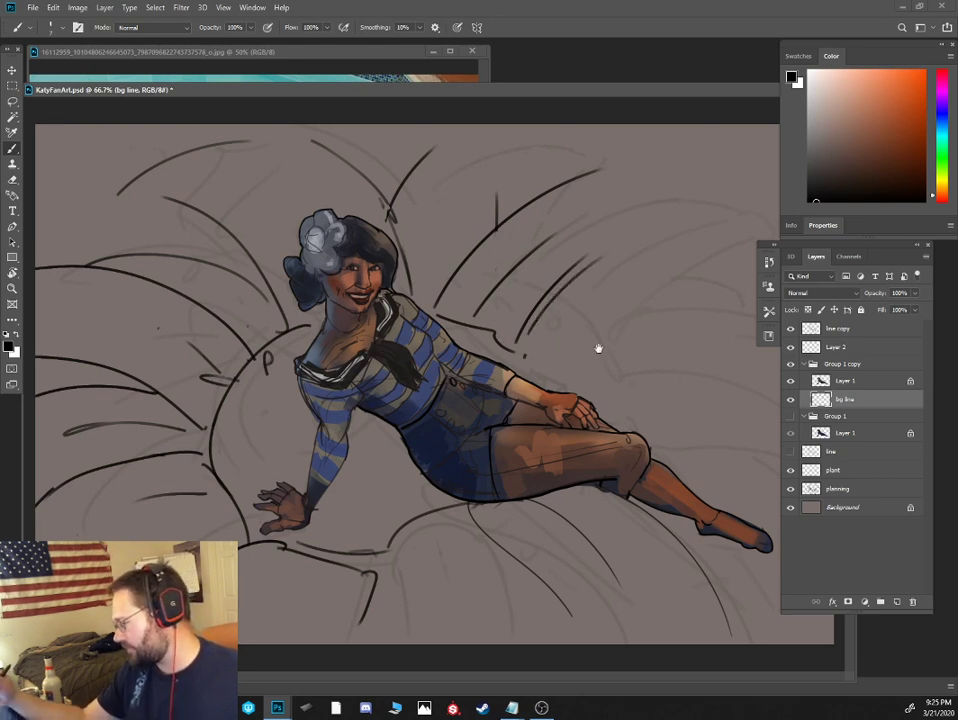
Ink the outlines and folds of the petals spreading above the knee and lower leg
left_click_drag(531, 335, 671, 303)
mouse_move(543, 197)
left_mouse_down()
mouse_move(672, 219)
mouse_move(640, 291)
left_mouse_up()
mouse_move(517, 350)
left_mouse_down()
mouse_move(573, 316)
mouse_move(729, 314)
left_mouse_up()
left_click_drag(546, 356, 756, 369)
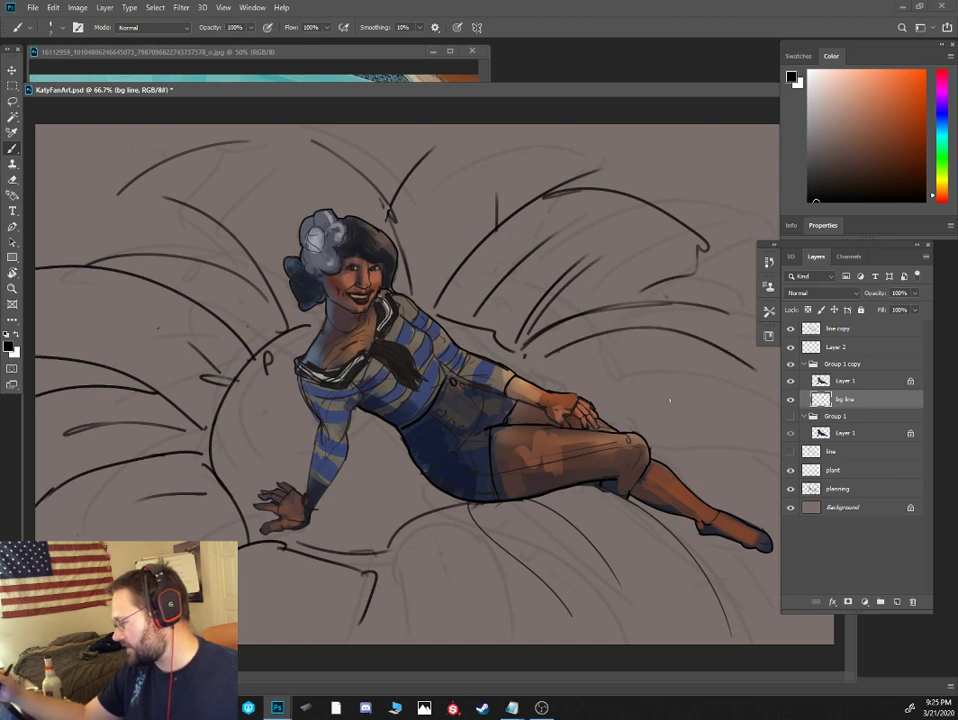
left_click_drag(704, 436, 733, 433)
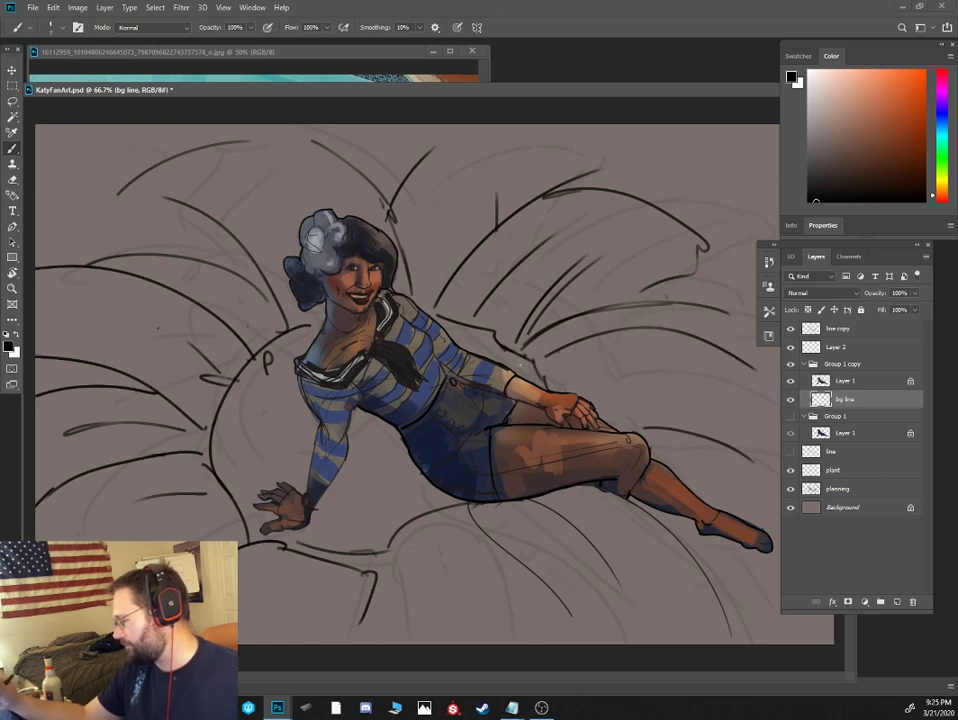
On a new layer above the background lines, outline pointed fairy wings extending from behind the figure's back
left_click(858, 384)
left_click(857, 403)
left_click(897, 603)
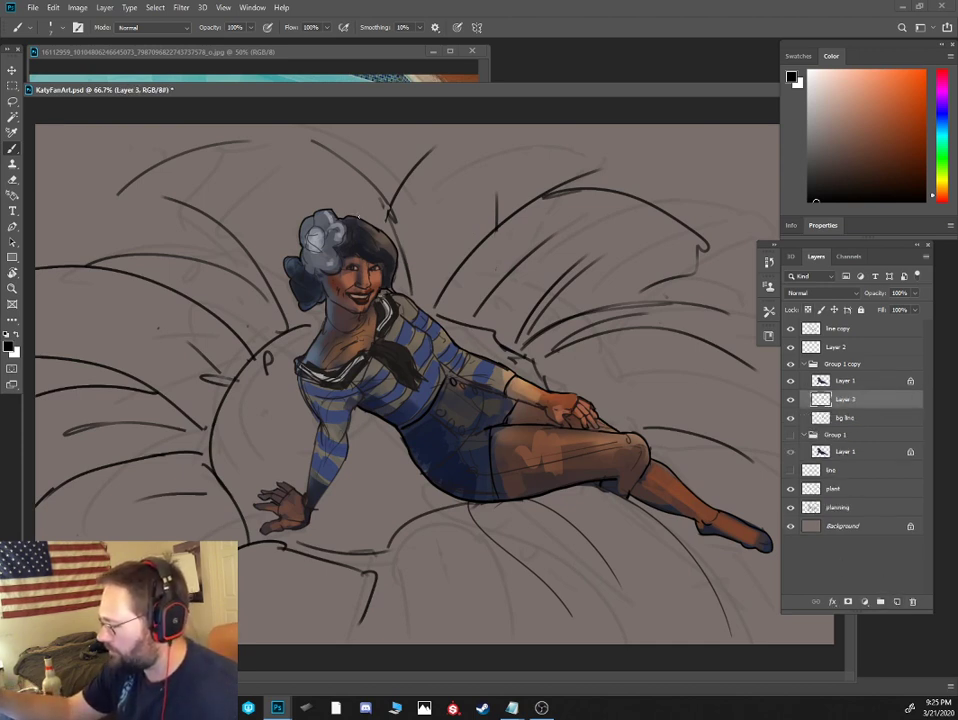
mouse_move(362, 204)
left_mouse_down()
mouse_move(433, 128)
mouse_move(410, 294)
left_mouse_up()
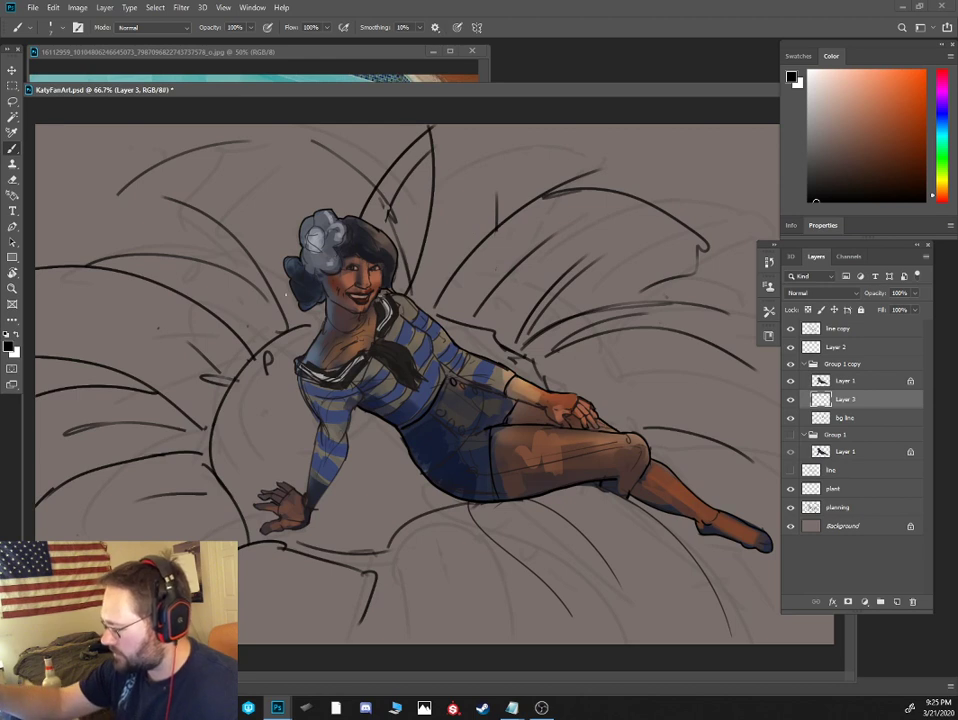
mouse_move(288, 290)
left_mouse_down()
mouse_move(148, 247)
mouse_move(283, 355)
left_mouse_up()
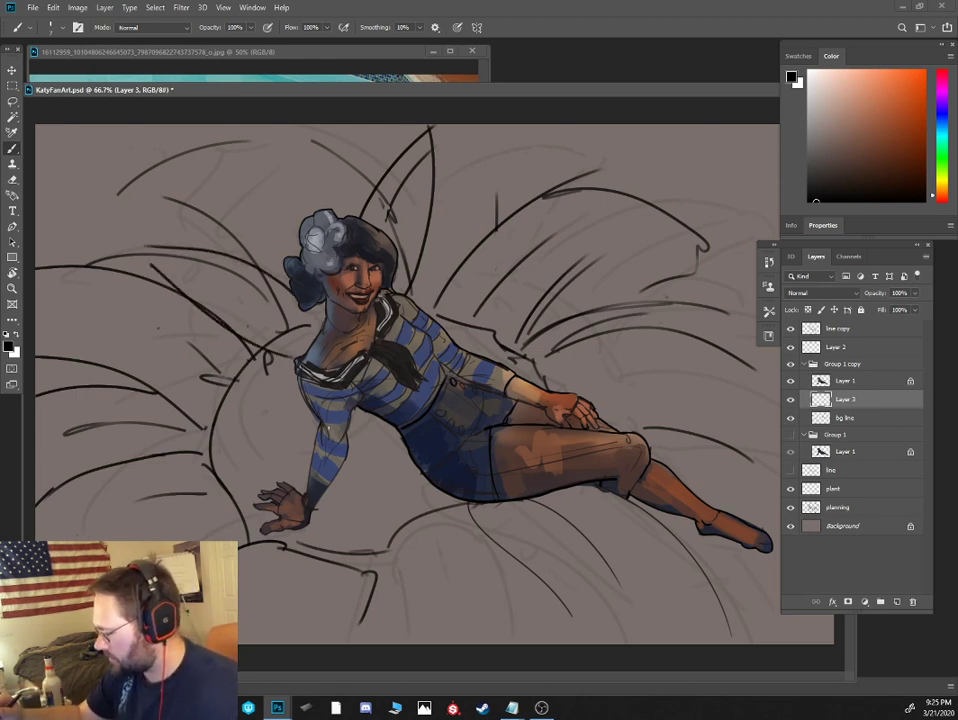
left_click_drag(309, 409, 286, 482)
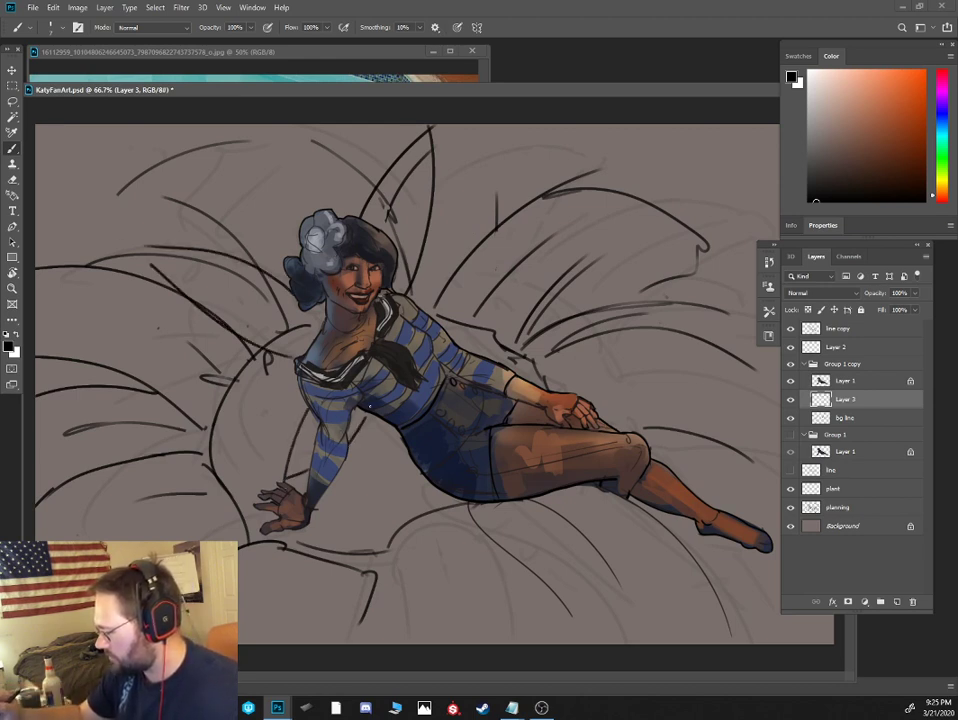
mouse_move(437, 323)
left_mouse_down()
mouse_move(489, 332)
mouse_move(464, 349)
left_mouse_up()
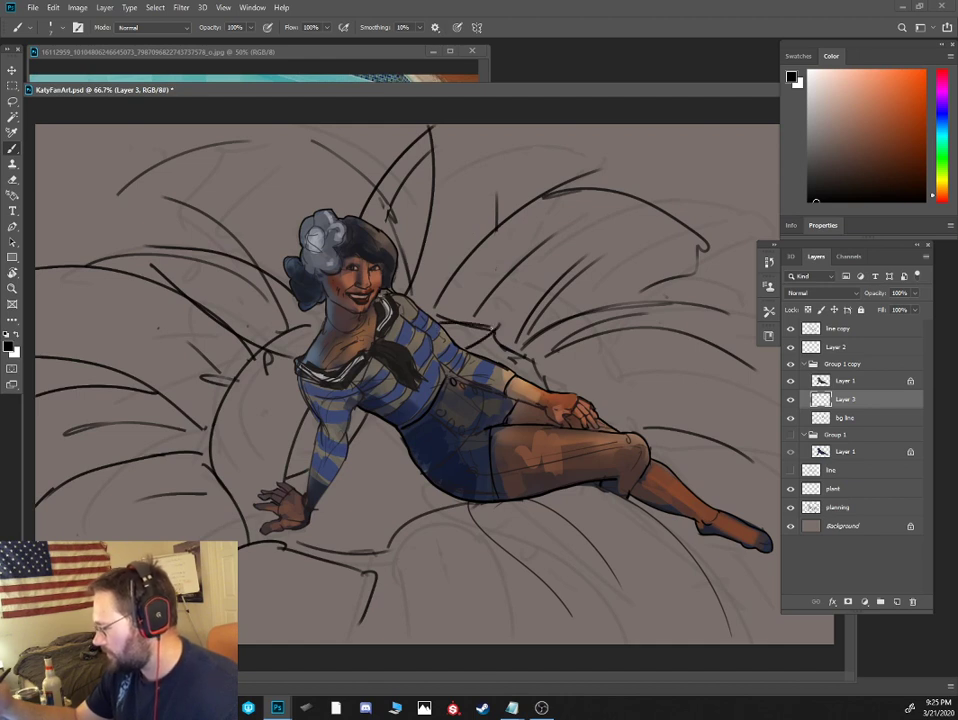
With a light warm grey chosen, add a layer beneath the wing outlines and rename the wing layer fairywings
left_click(822, 122)
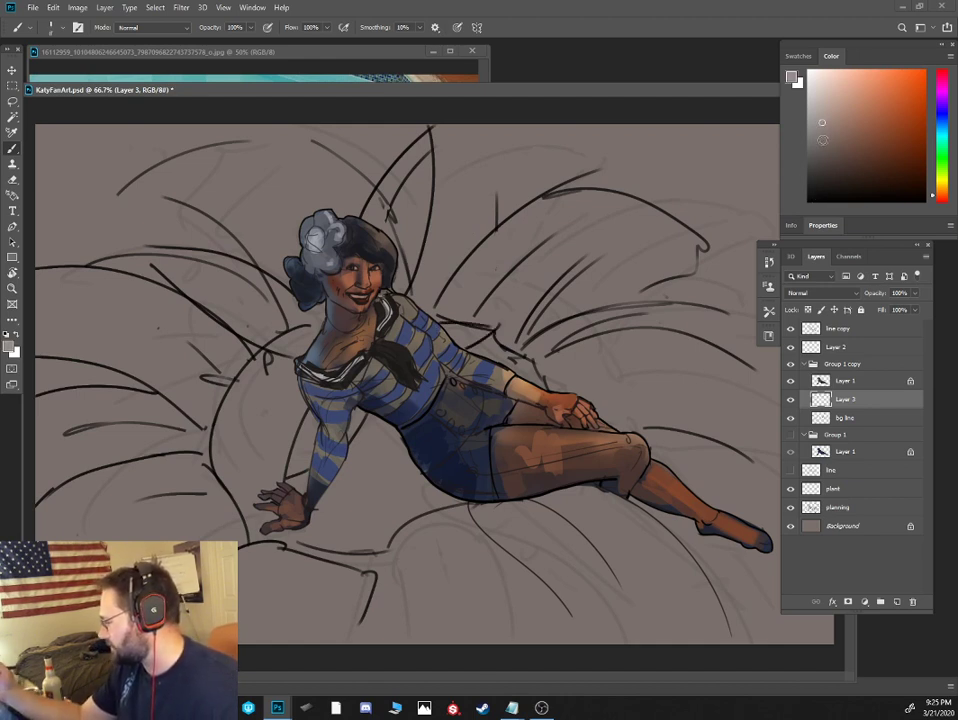
left_click(897, 602)
left_click_drag(849, 401, 844, 424)
double_click(845, 399)
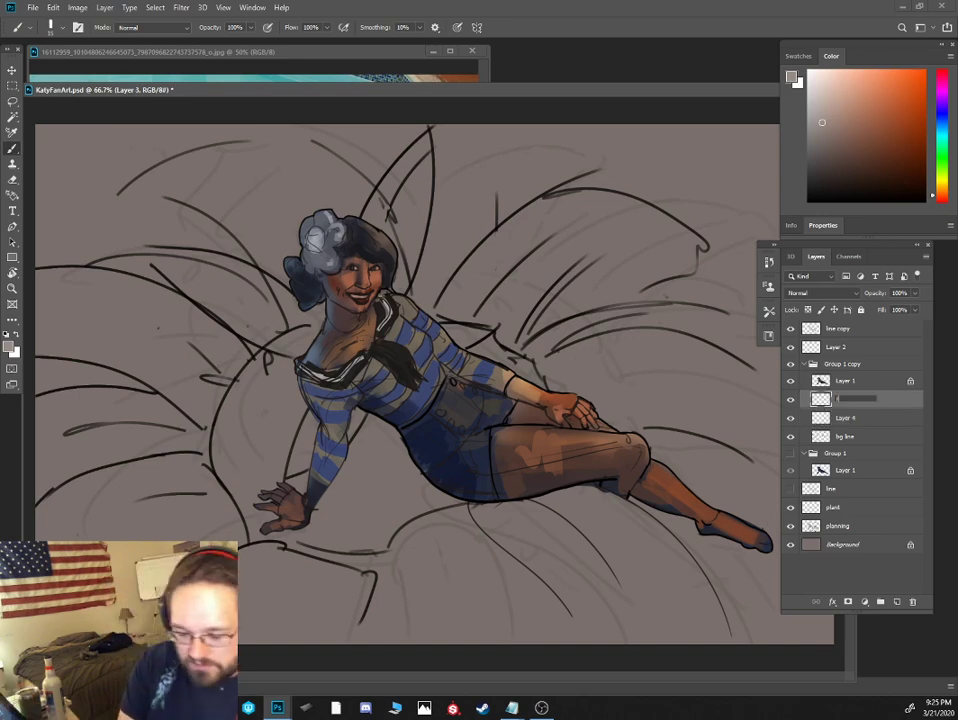
type("fairywings")
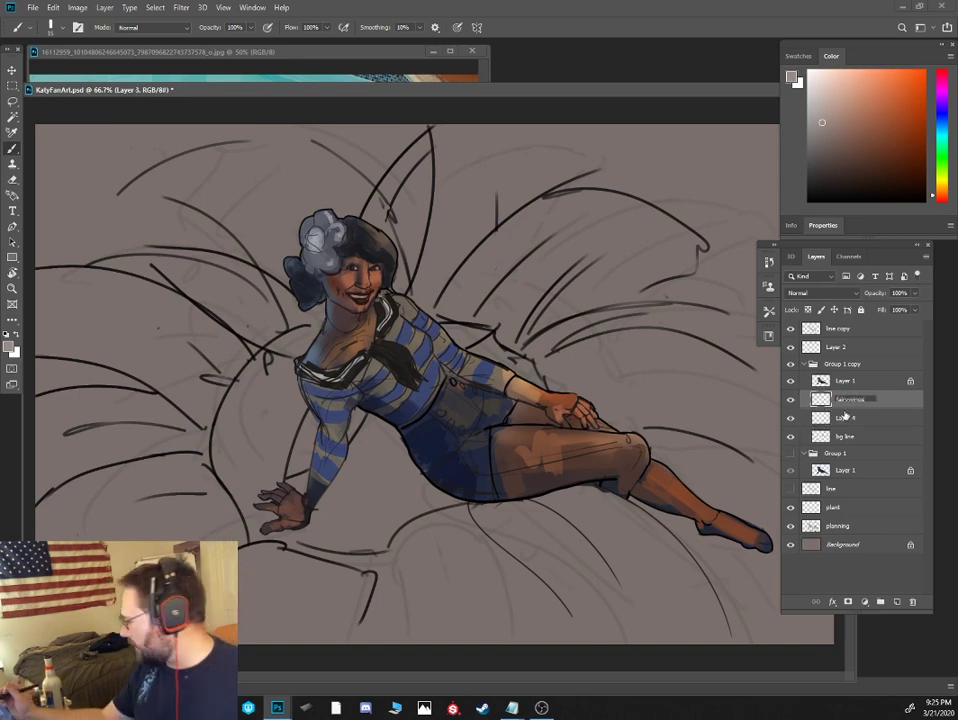
Confirm the wing outline layer's name and rename the empty layer beneath it fairywinfill
key("Return")
double_click(845, 416)
key("Escape")
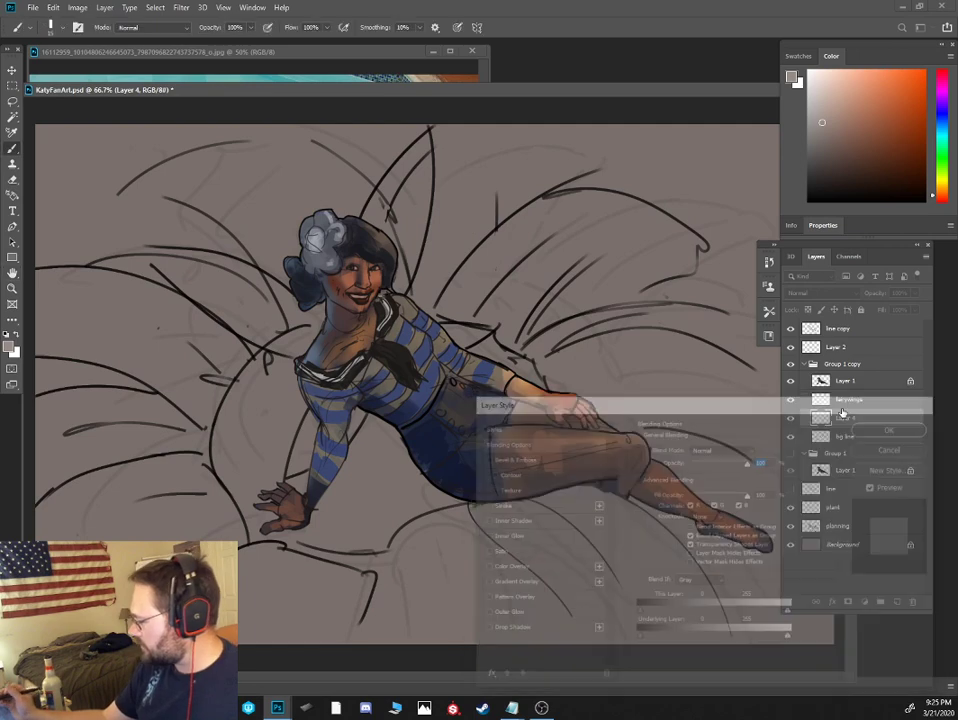
double_click(843, 418)
type("fairywingfill")
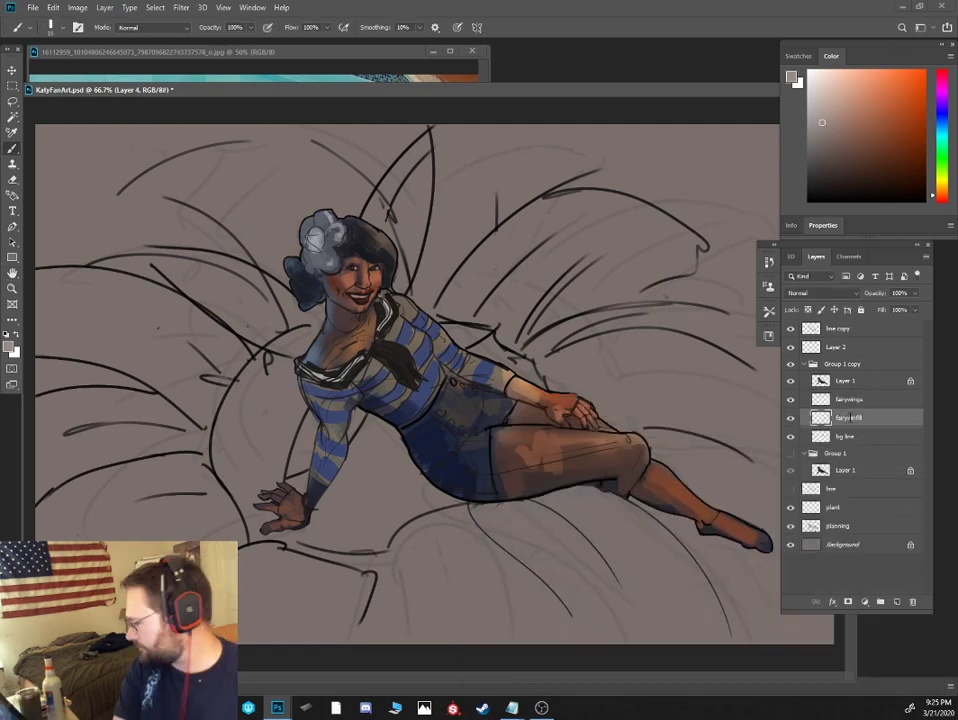
key("Return")
With an enlarged brush, fill the fairy wings behind the figure with the light warm grey on the fairywinfill layer
key("]")
key("]")
key("]")
key("]")
key("]")
key("]")
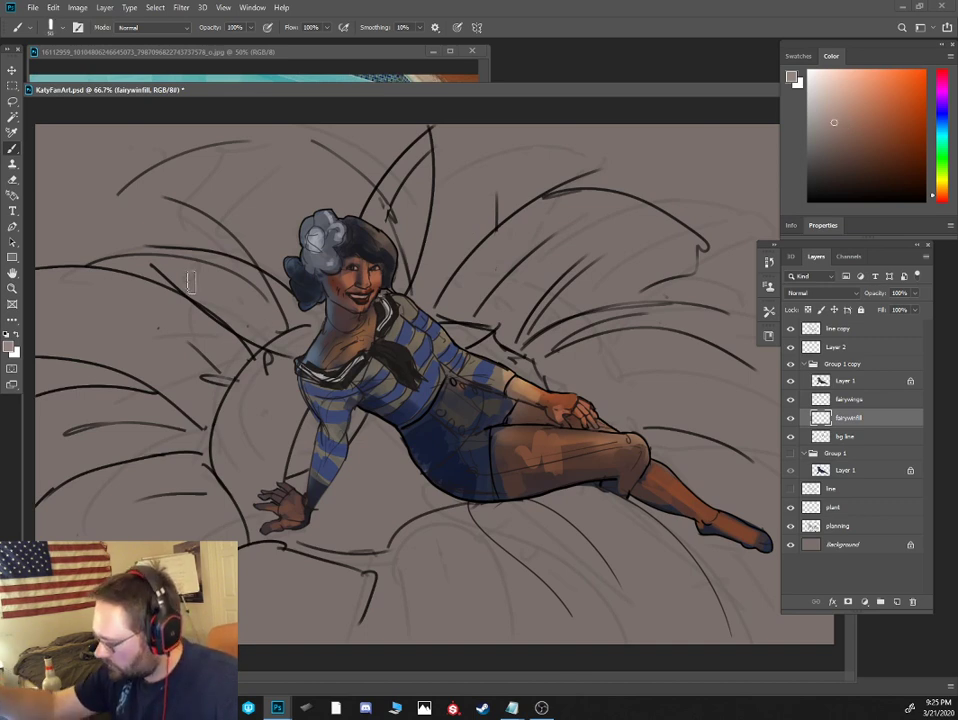
mouse_move(175, 265)
left_mouse_down()
mouse_move(279, 330)
mouse_move(307, 327)
mouse_move(260, 272)
left_mouse_up()
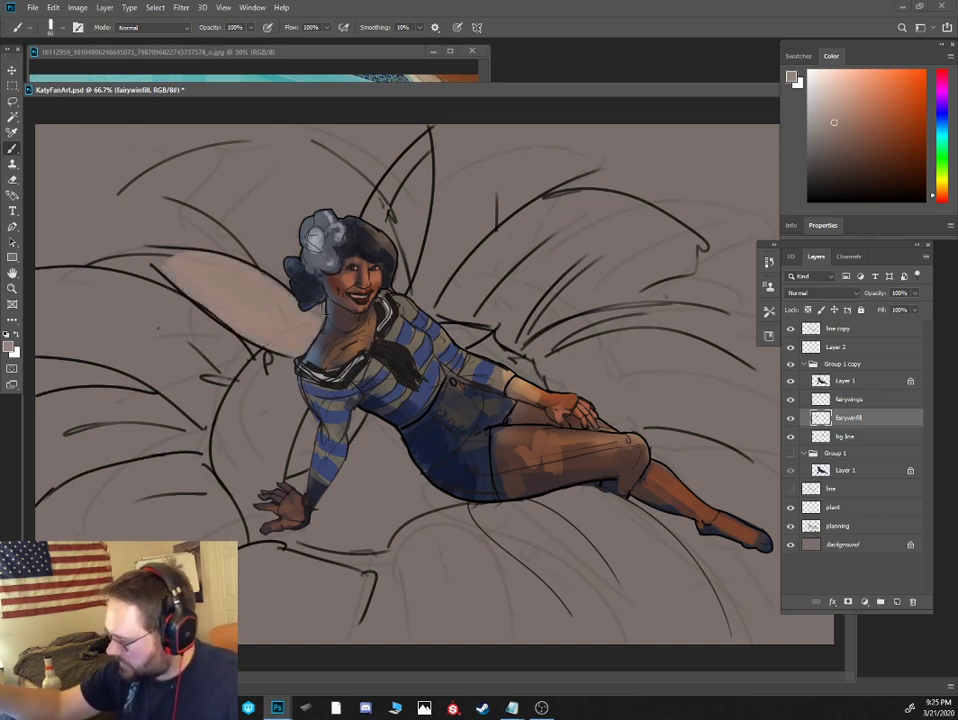
mouse_move(368, 222)
left_mouse_down()
mouse_move(406, 169)
mouse_move(403, 228)
left_mouse_up()
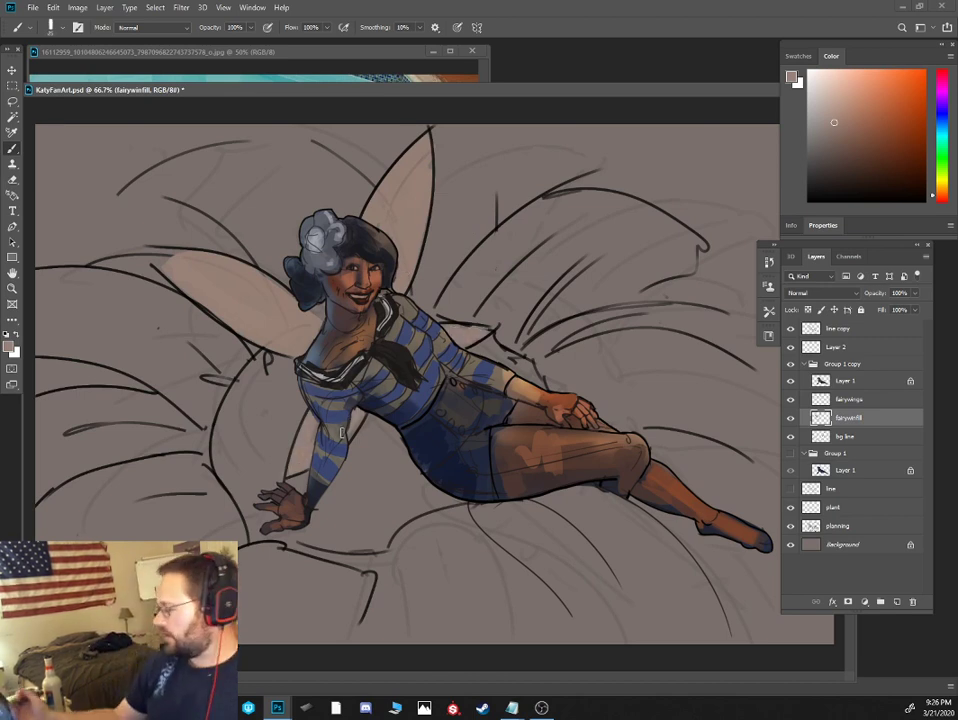
Add a layer directly beneath the bg line layer and rename it bgfgill
left_click(848, 435)
left_click(897, 603)
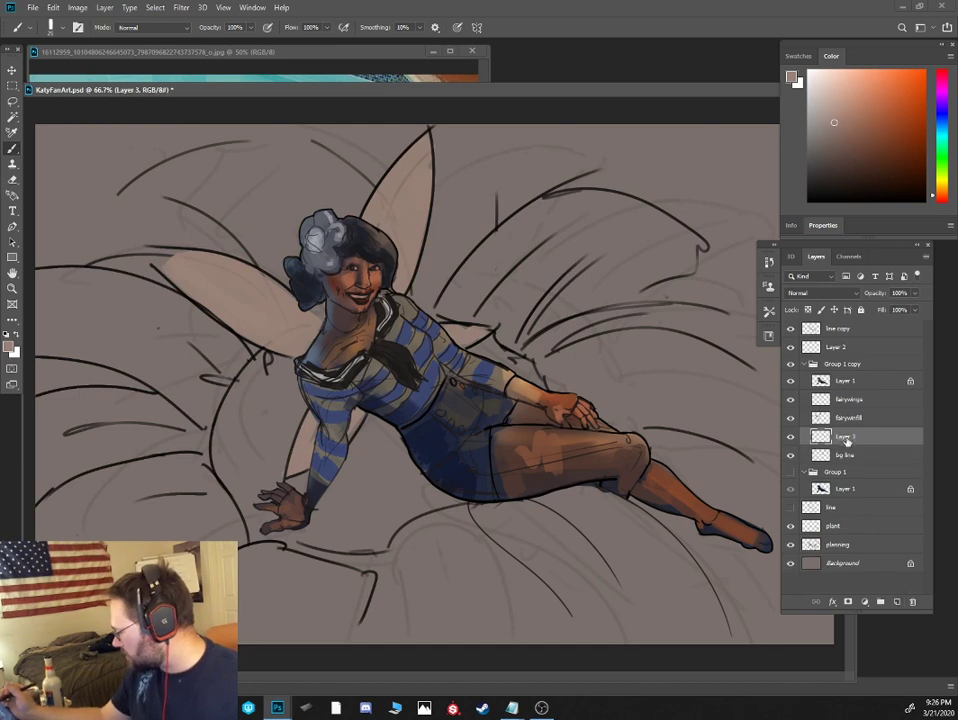
left_click_drag(847, 440, 843, 462)
double_click(843, 455)
type("big")
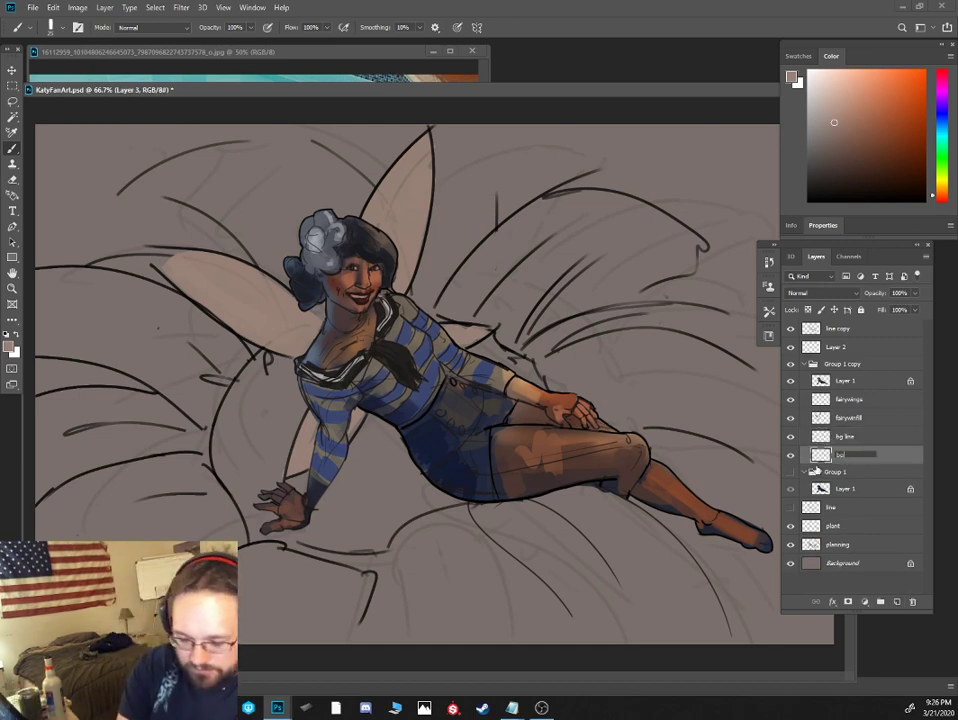
type("fill")
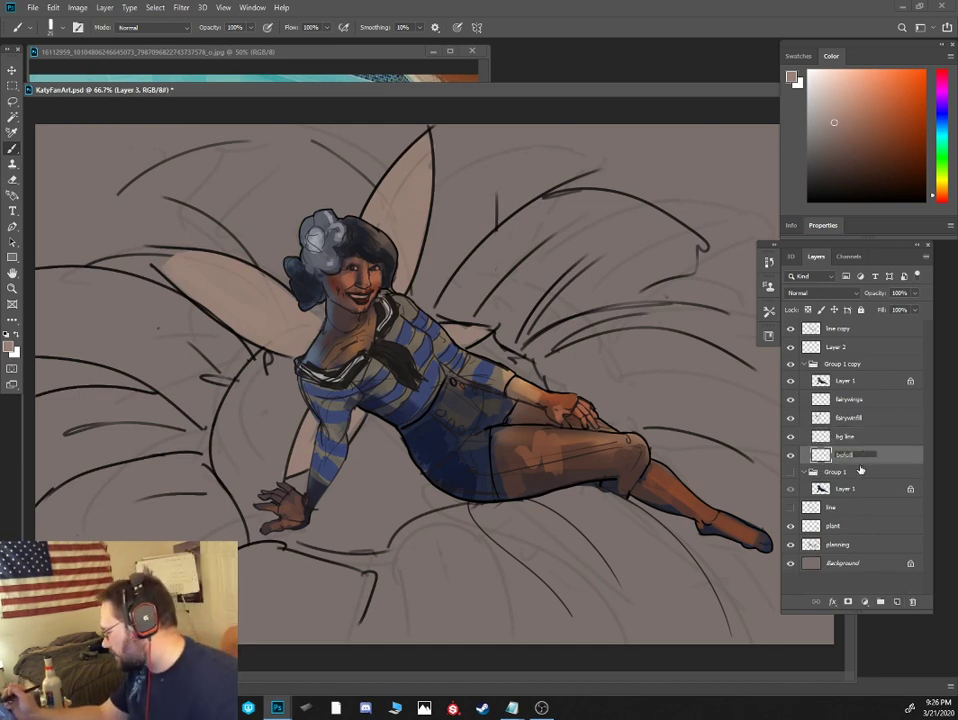
key("Return")
Choose a medium olive green, enlarge the brush to about 1300 pixels and cover the whole background on the bgfgill layer
key("ctrl+minus")
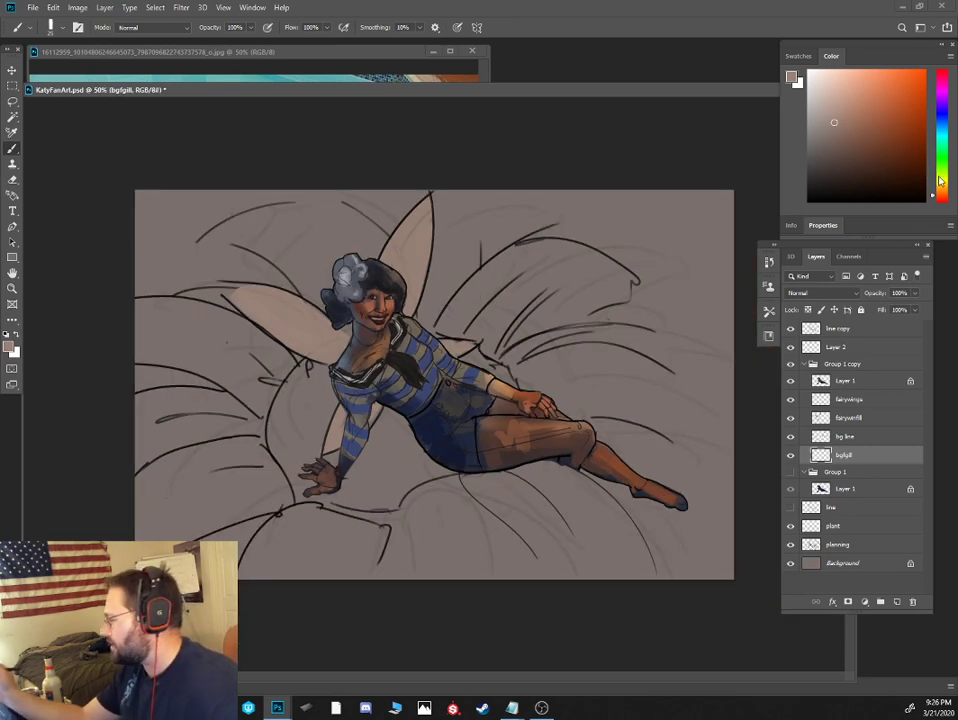
left_click_drag(940, 181, 938, 174)
left_click(903, 178)
left_click(870, 147)
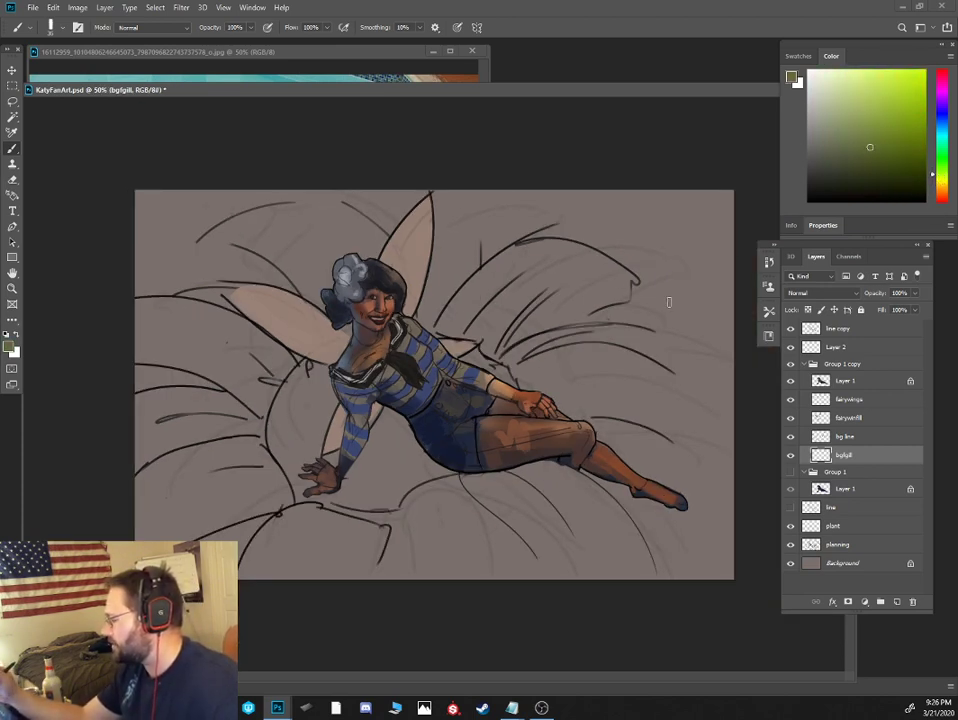
key("]")
key("]")
key("]")
key("]")
key("]")
key("]")
key("]")
key("]")
key("]")
key("]")
key("]")
key("]")
key("]")
key("]")
key("]")
key("]")
key("]")
key("]")
key("]")
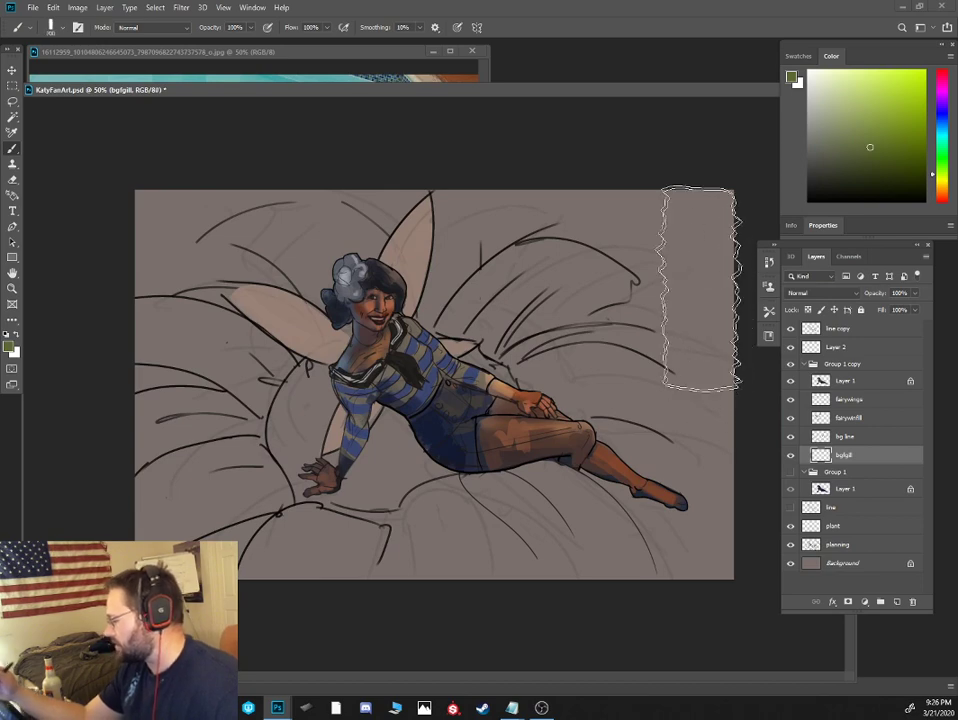
key("]")
key("]")
left_click_drag(712, 345, 124, 395)
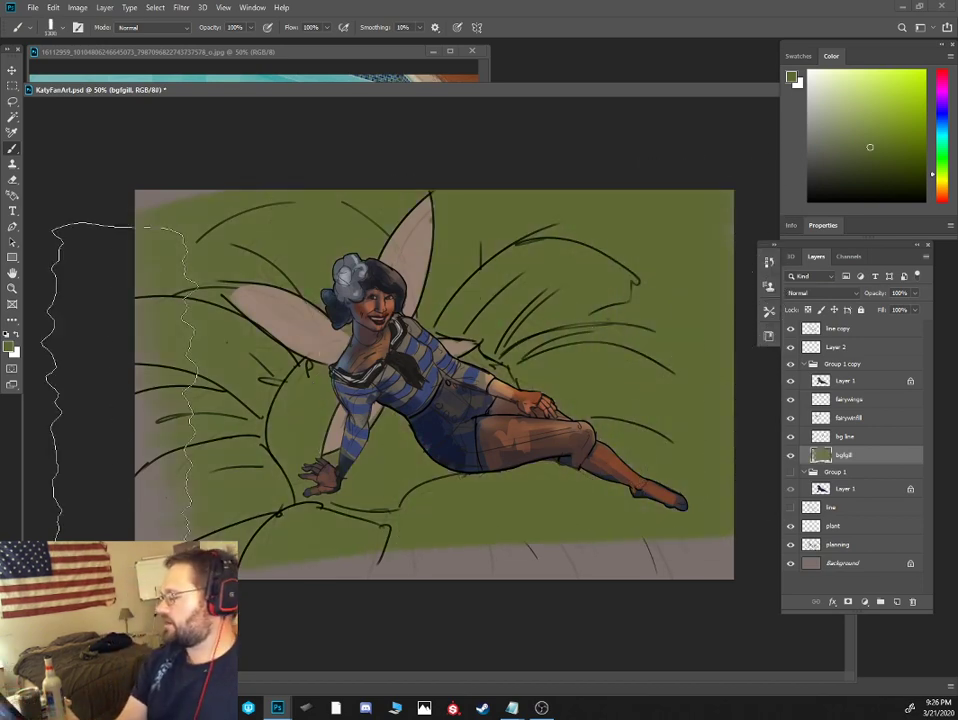
mouse_move(327, 460)
left_mouse_down()
mouse_move(581, 481)
mouse_move(94, 392)
mouse_move(104, 306)
left_mouse_up()
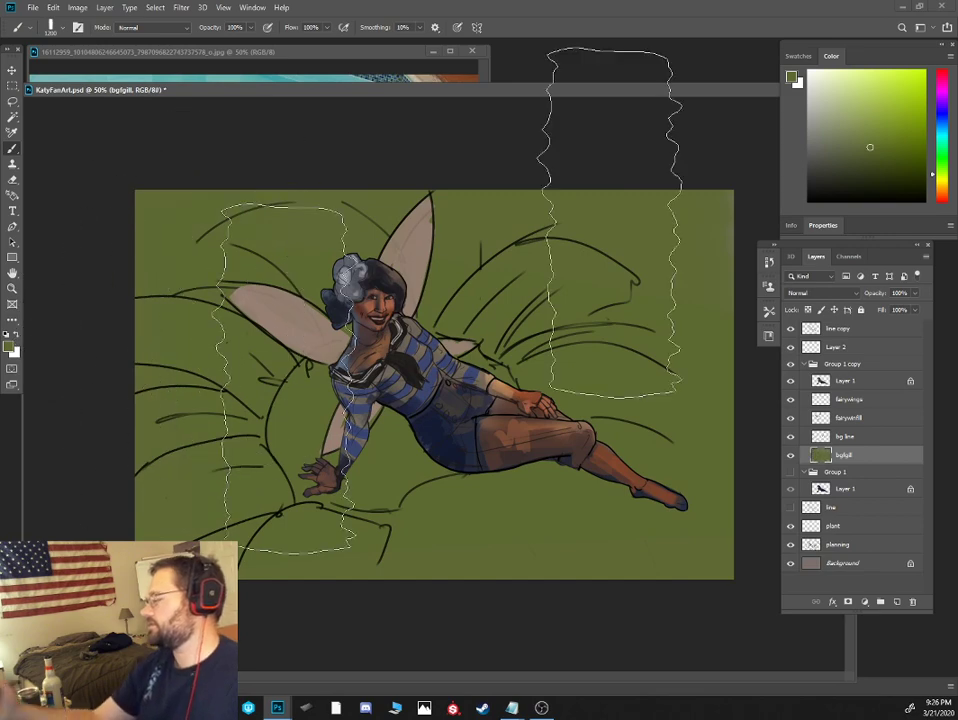
Choose a darker, yellower olive and brush it over the green background with a 1300-pixel brush
left_click(869, 162)
left_click(942, 182)
left_click(861, 167)
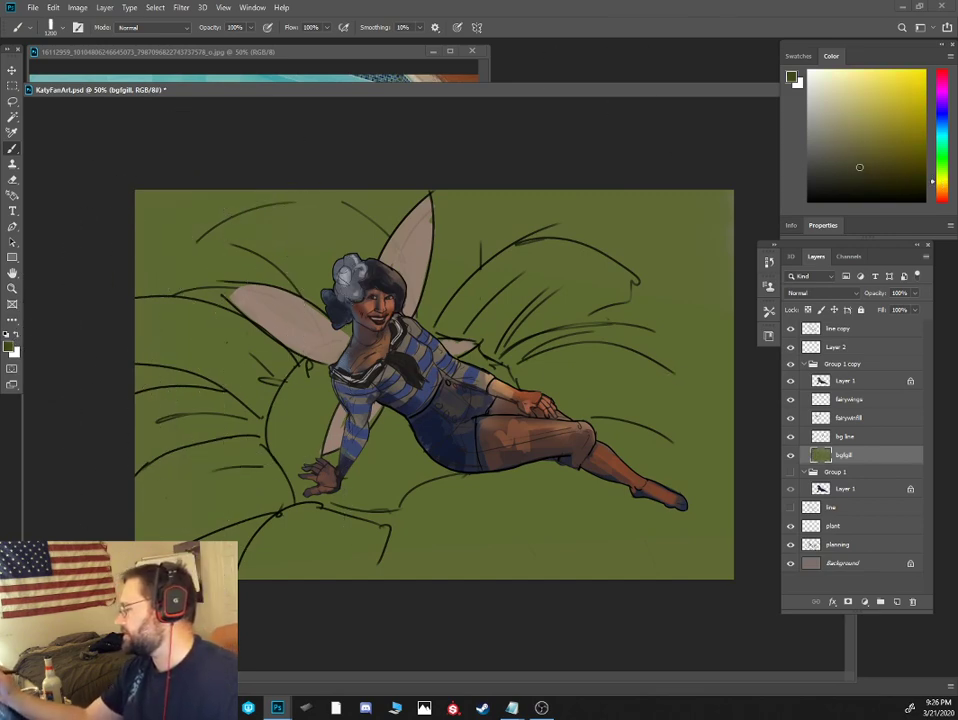
key("]")
mouse_move(200, 316)
left_mouse_down()
mouse_move(172, 356)
mouse_move(193, 303)
mouse_move(495, 213)
mouse_move(697, 288)
mouse_move(702, 456)
mouse_move(375, 430)
mouse_move(50, 470)
left_mouse_up()
key("ctrl+plus")
key("ctrl+minus")
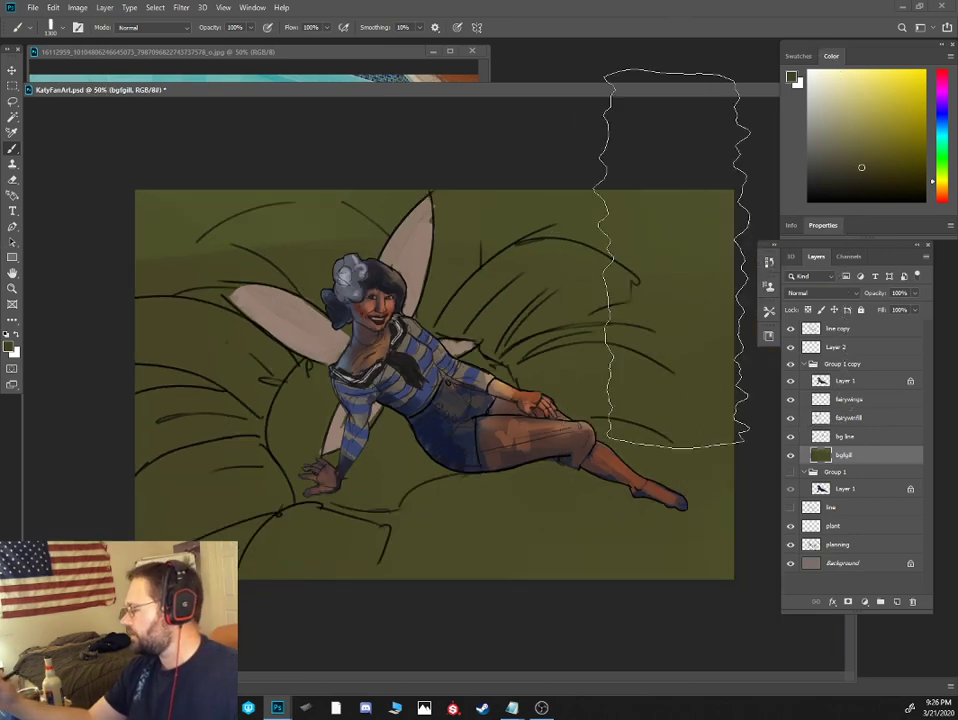
Choose an orange-brown paint colour and reduce the brush size to 125 pixels
key("[")
key("[")
key("[")
left_click(907, 143)
left_click(942, 190)
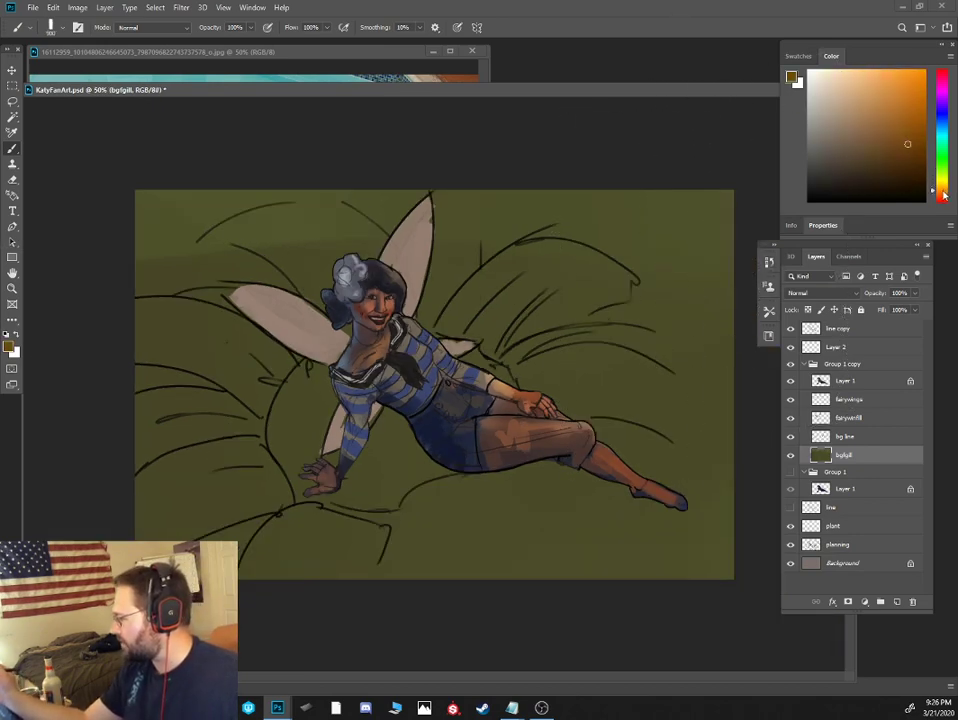
left_click(894, 134)
key("[")
key("[")
key("[")
key("[")
key("[")
key("[")
key("[")
key("[")
key("[")
key("[")
key("[")
key("[")
key("[")
key("[")
key("[")
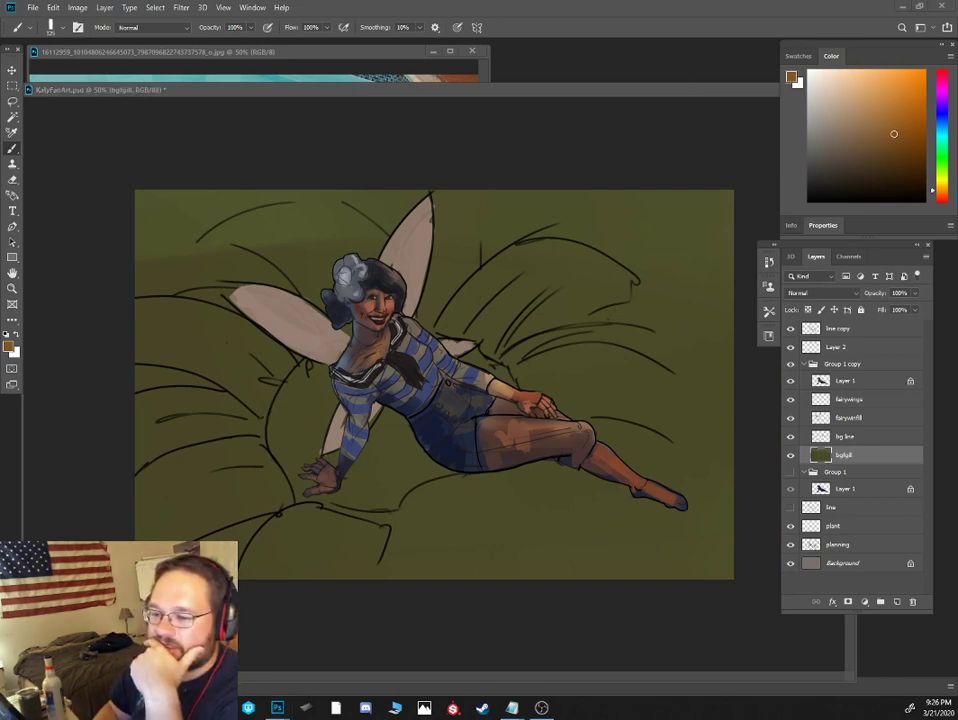
Bring up the web browser and search Google Images for sunflower reference pictures
left_click_drag(956, 126, 320, 73)
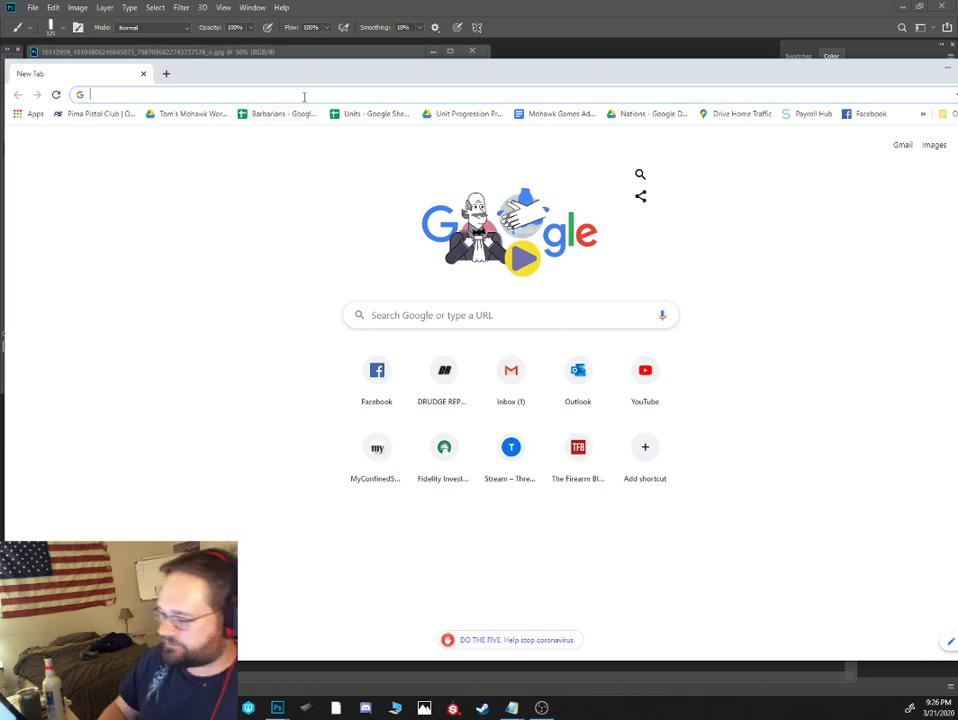
type("sundl")
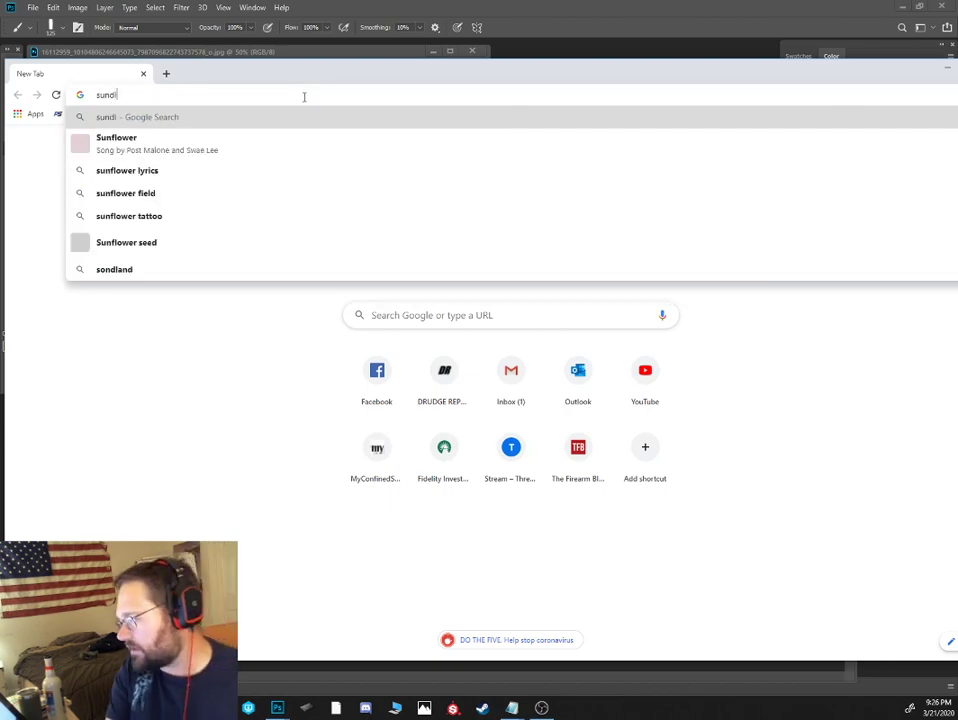
key("BackSpace")
key("BackSpace")
type("flower")
key("Return")
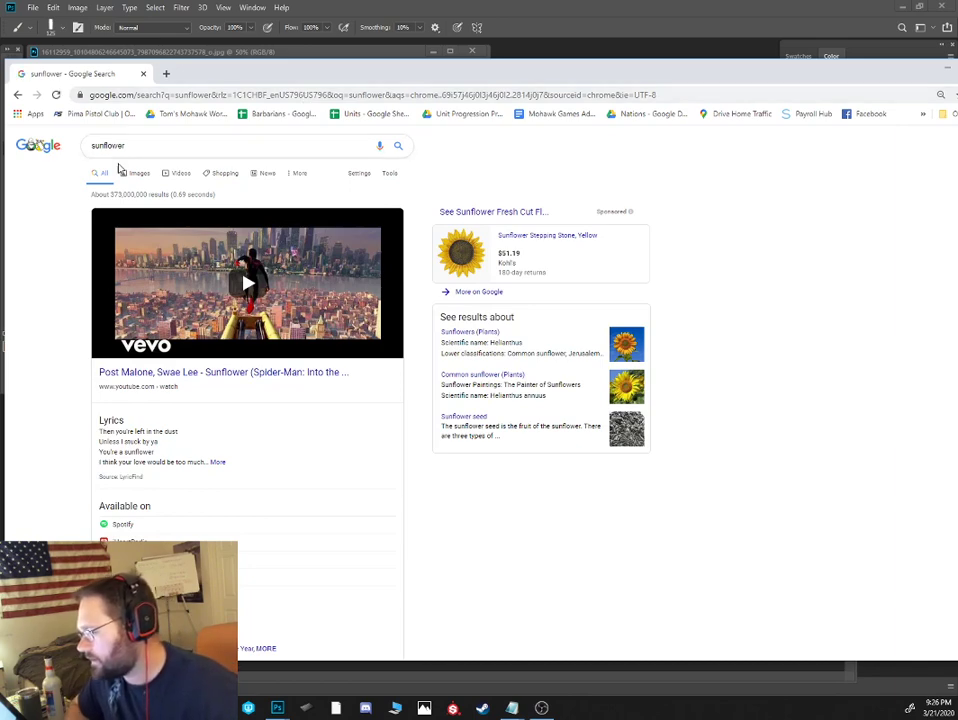
left_click(148, 170)
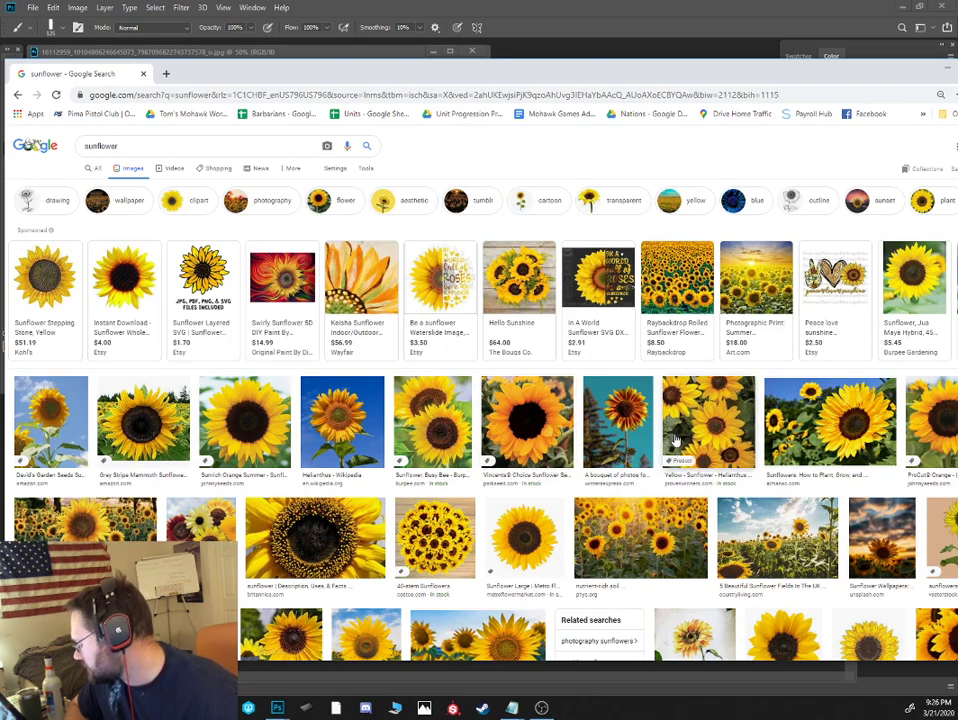
Replace the image search with daisy to look for other flower references
double_click(234, 147)
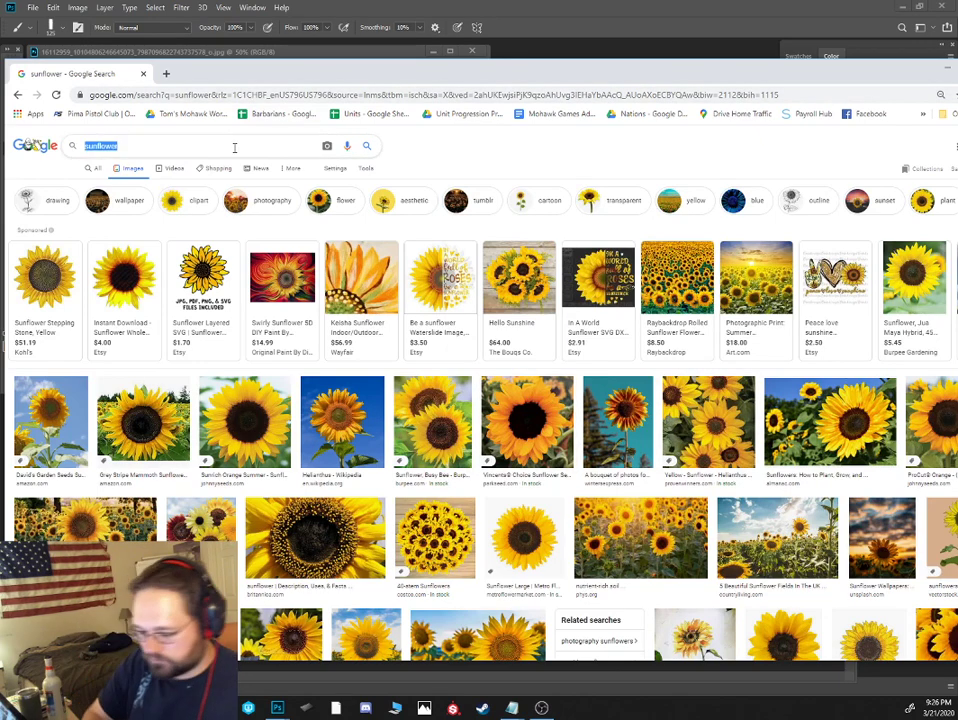
type("faisad")
key("BackSpace")
key("BackSpace")
key("BackSpace")
key("BackSpace")
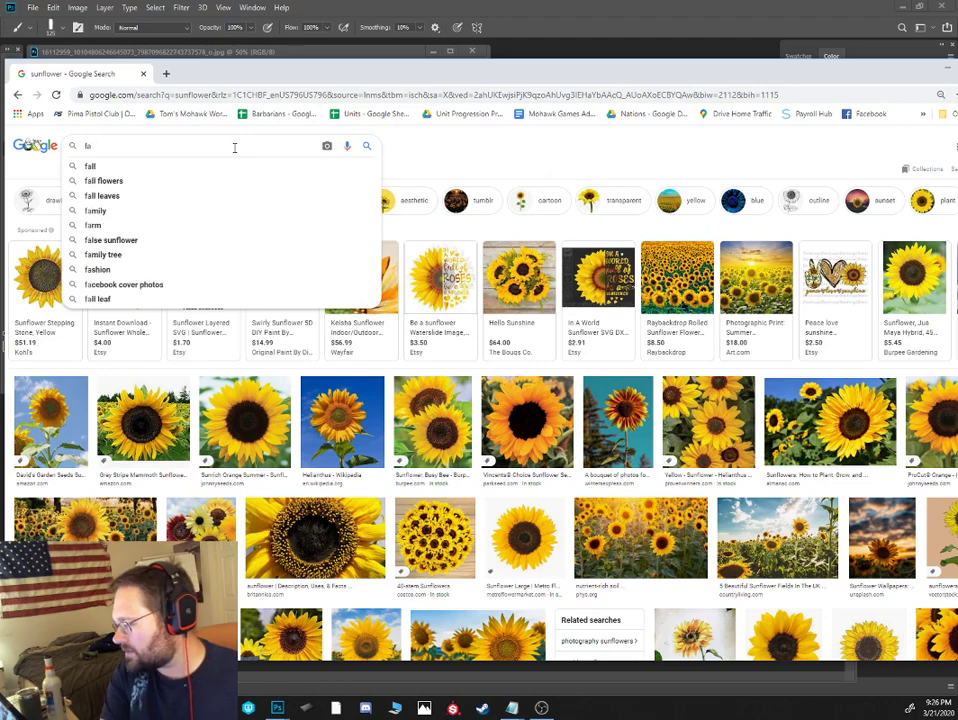
key("BackSpace")
key("BackSpace")
type("daise")
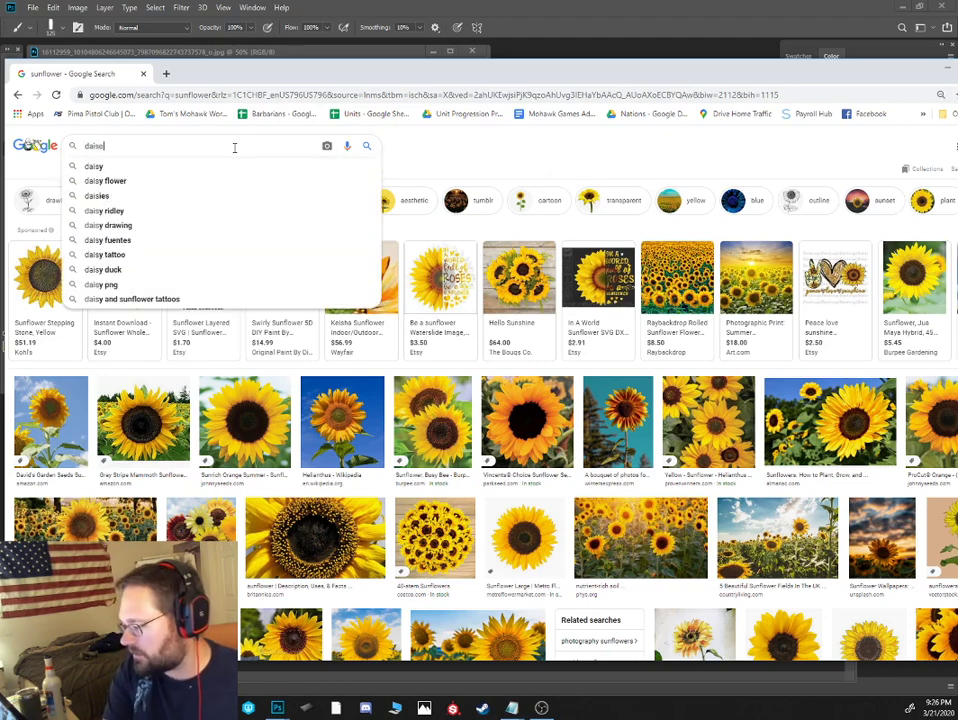
key("BackSpace")
key("BackSpace")
type("sy")
key("Return")
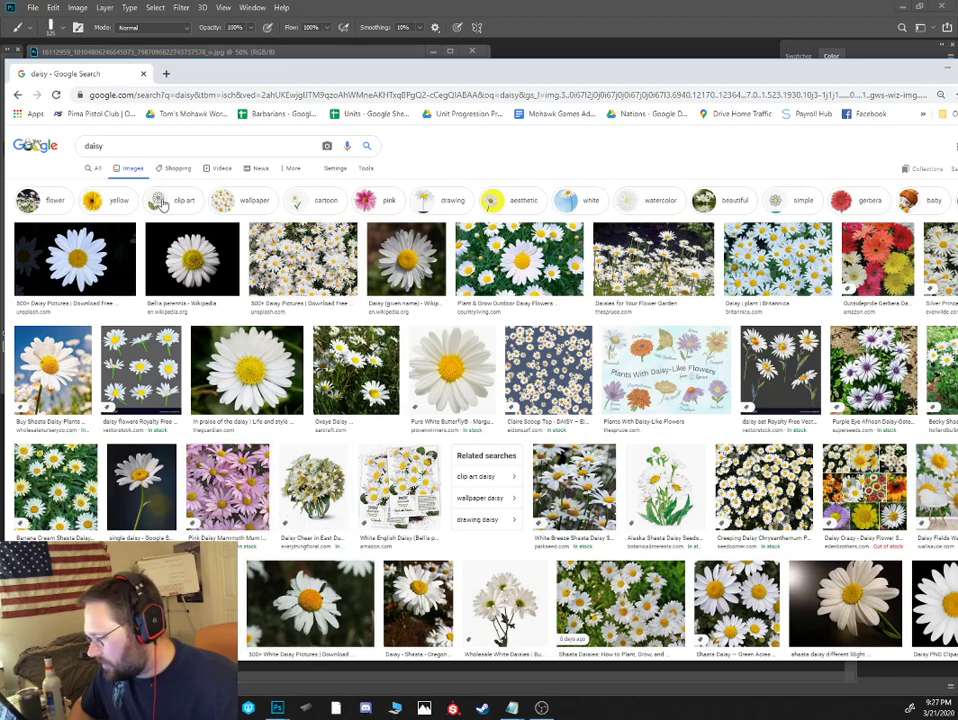
Narrow the daisy images to pink, open the Hot Pink Daisy photo, and shrink the browser window and move it off the canvas
left_click(385, 203)
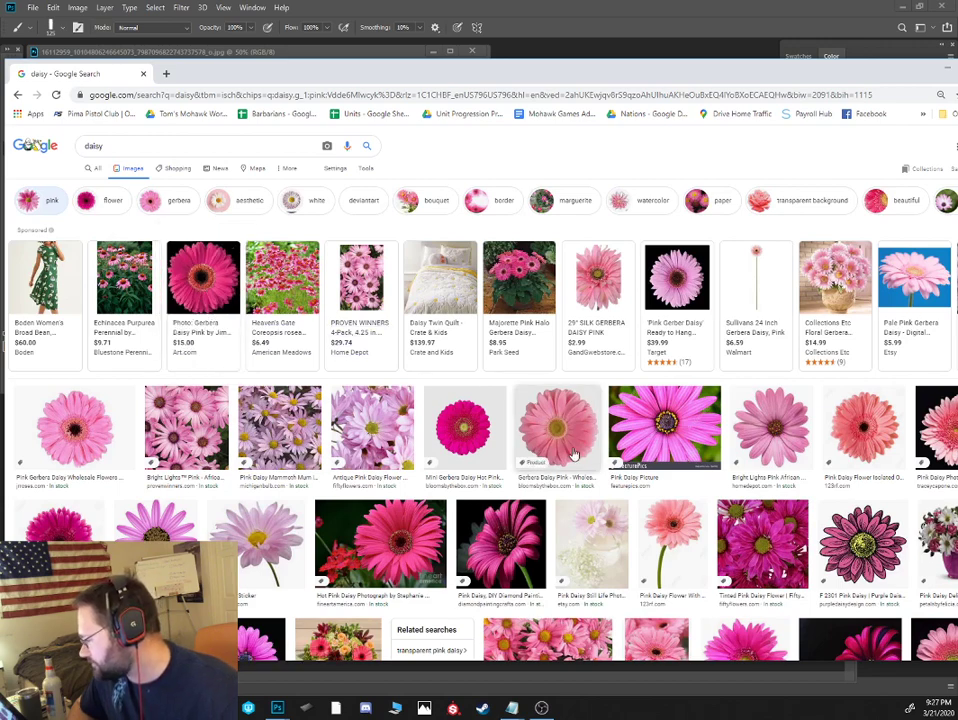
left_click(403, 553)
left_click_drag(797, 81, 370, 138)
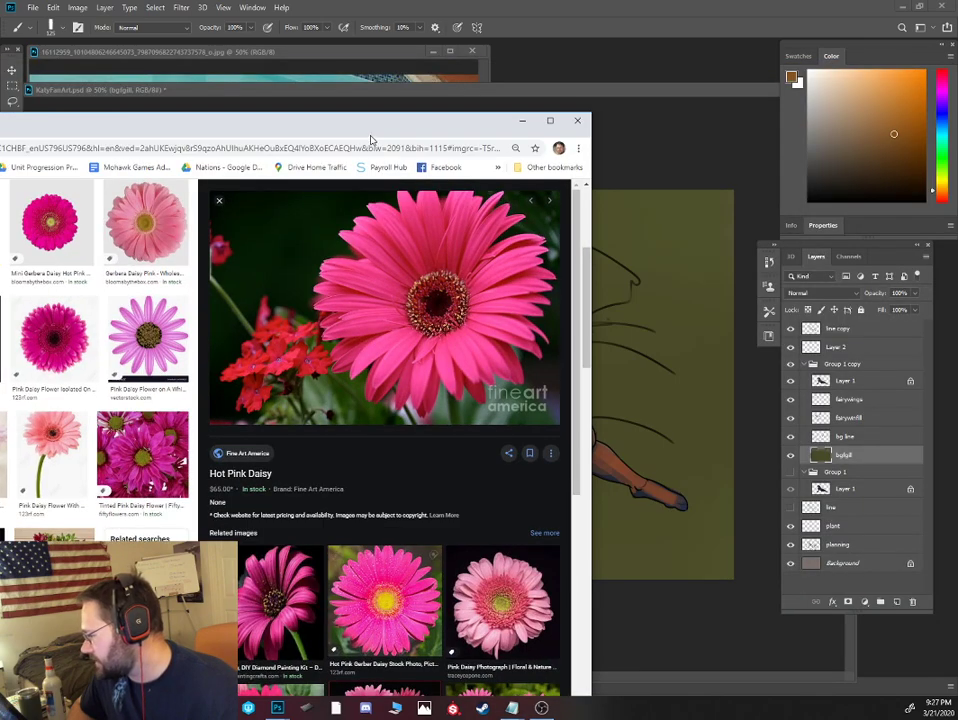
left_click_drag(594, 112, 463, 268)
left_click_drag(348, 282, 462, 203)
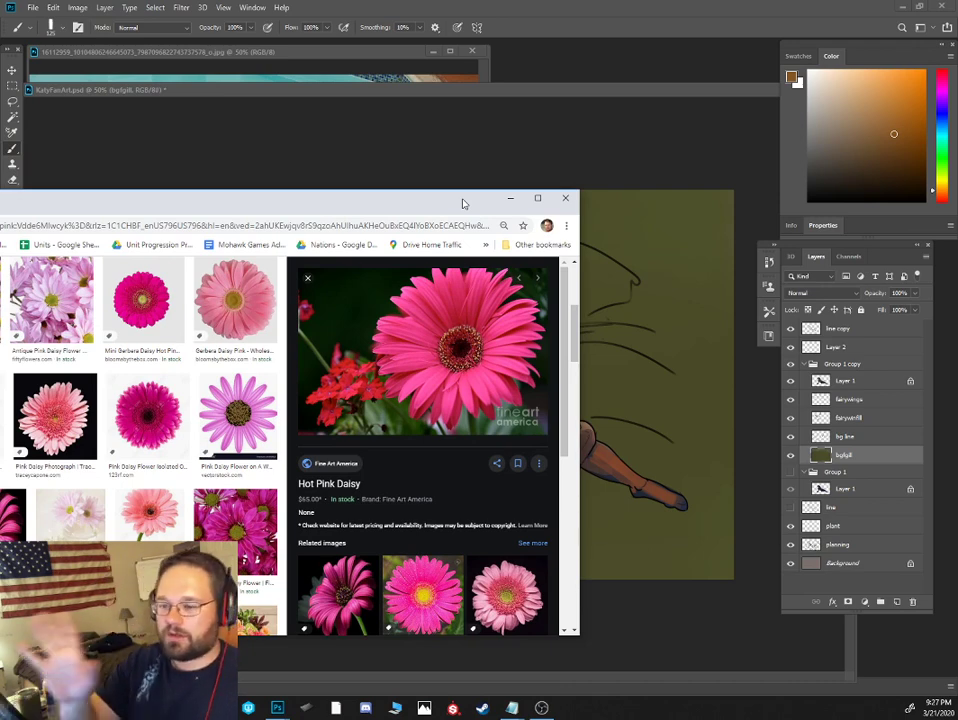
left_click_drag(406, 203, 0, 168)
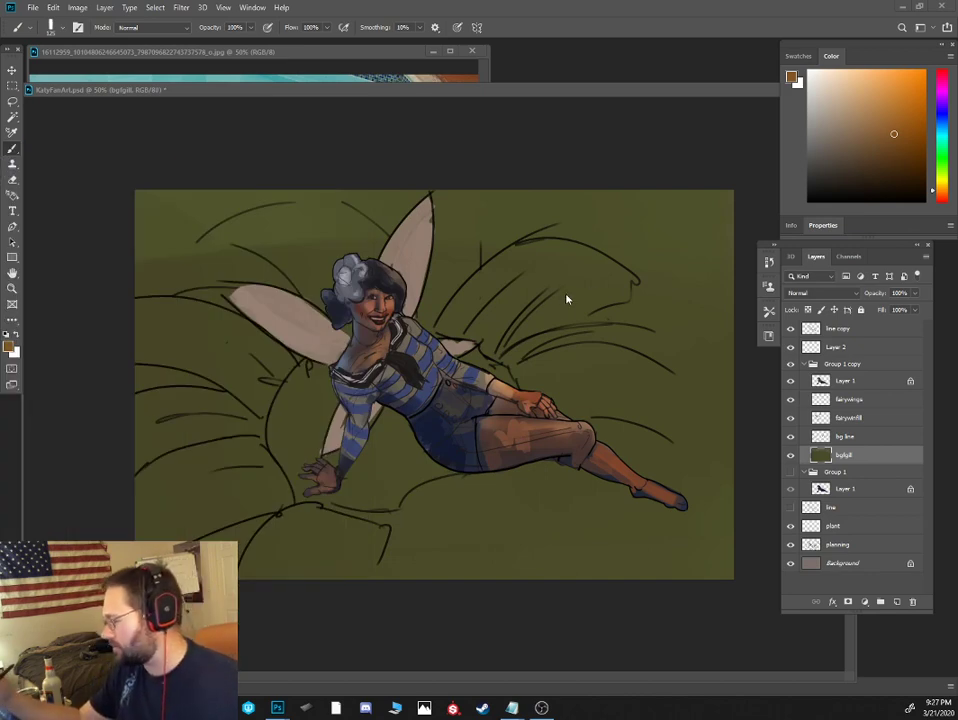
Try a short orange-brown stroke on the petal above the resting arm and reduce the brush size
mouse_move(556, 295)
left_mouse_down()
mouse_move(593, 294)
mouse_move(564, 316)
left_mouse_up()
key("bracketleft")
key("bracketleft")
key("bracketleft")
Choose a dark red and paint the fill of the petals above the resting arm and behind the outstretched legs
left_click(939, 197)
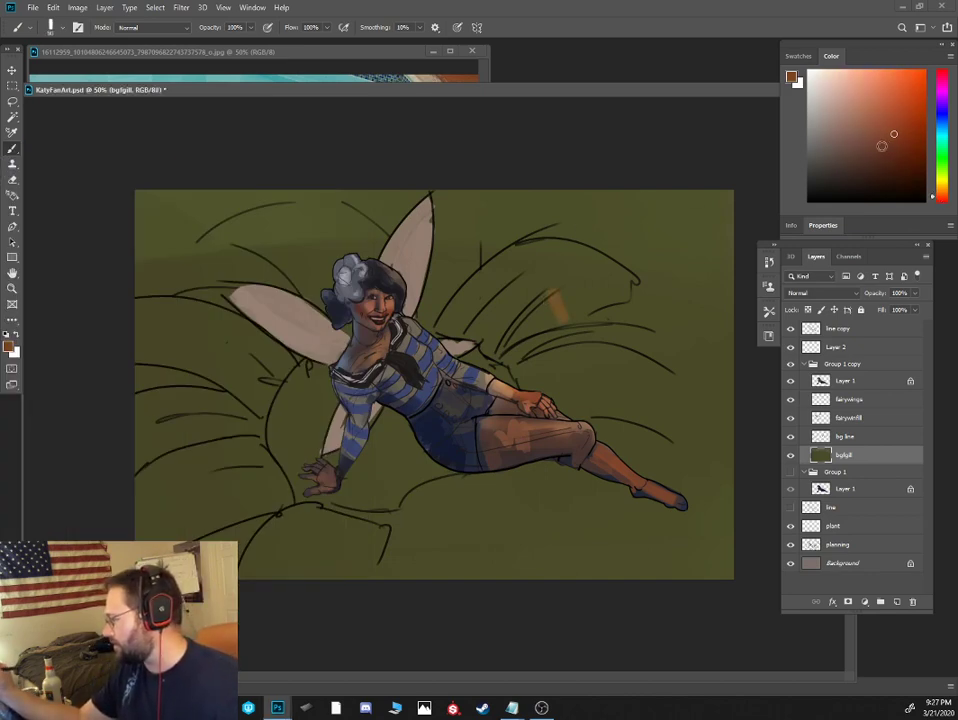
left_click(886, 158)
left_click(939, 201)
left_click(881, 167)
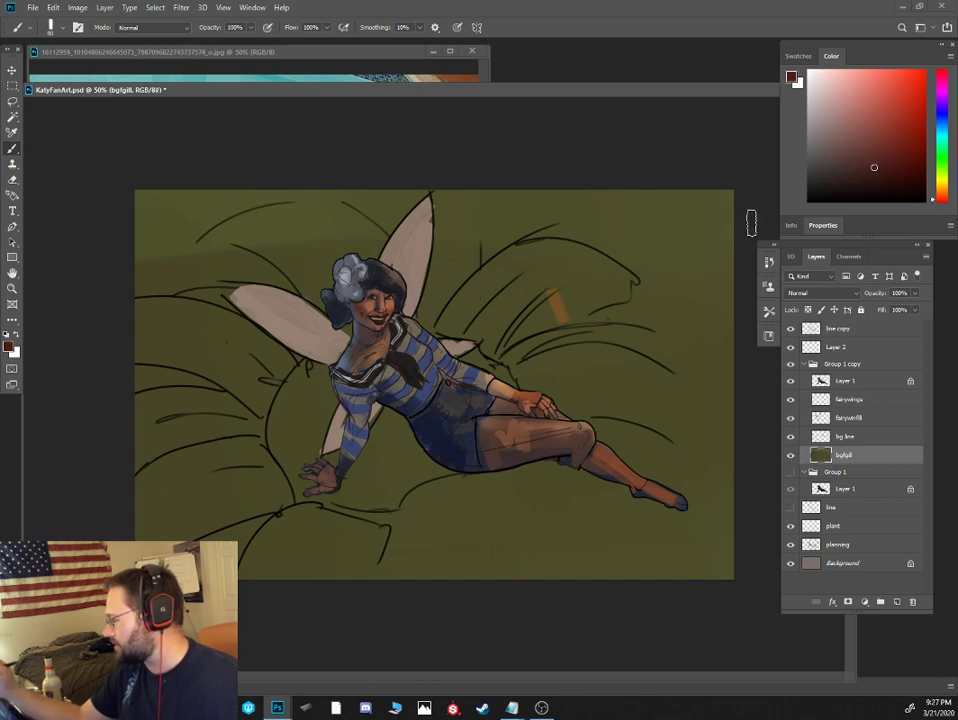
mouse_move(528, 336)
left_mouse_down()
mouse_move(554, 311)
mouse_move(550, 296)
mouse_move(484, 329)
mouse_move(577, 264)
left_mouse_up()
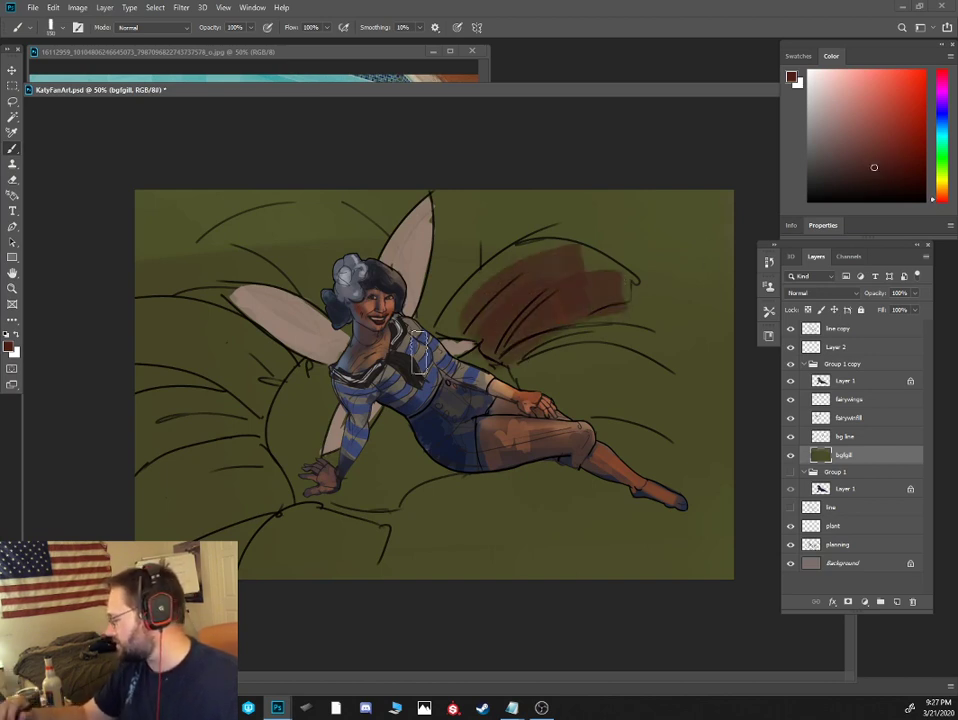
mouse_move(562, 363)
left_mouse_down()
mouse_move(633, 382)
mouse_move(558, 393)
mouse_move(695, 444)
mouse_move(682, 424)
mouse_move(519, 363)
mouse_move(626, 293)
mouse_move(551, 281)
mouse_move(499, 298)
mouse_move(470, 322)
left_mouse_up()
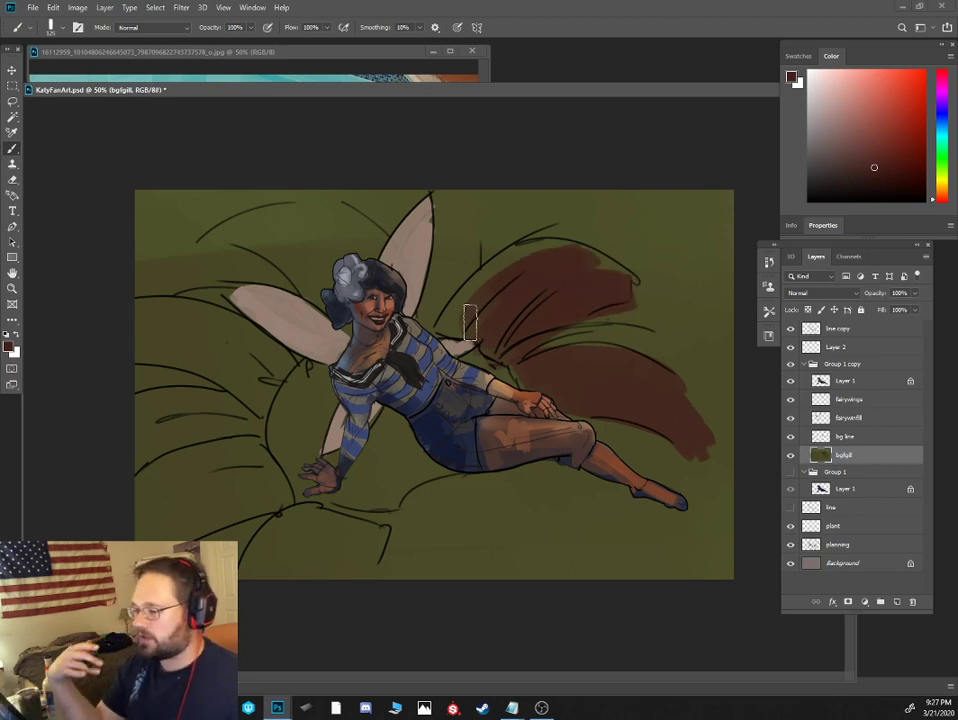
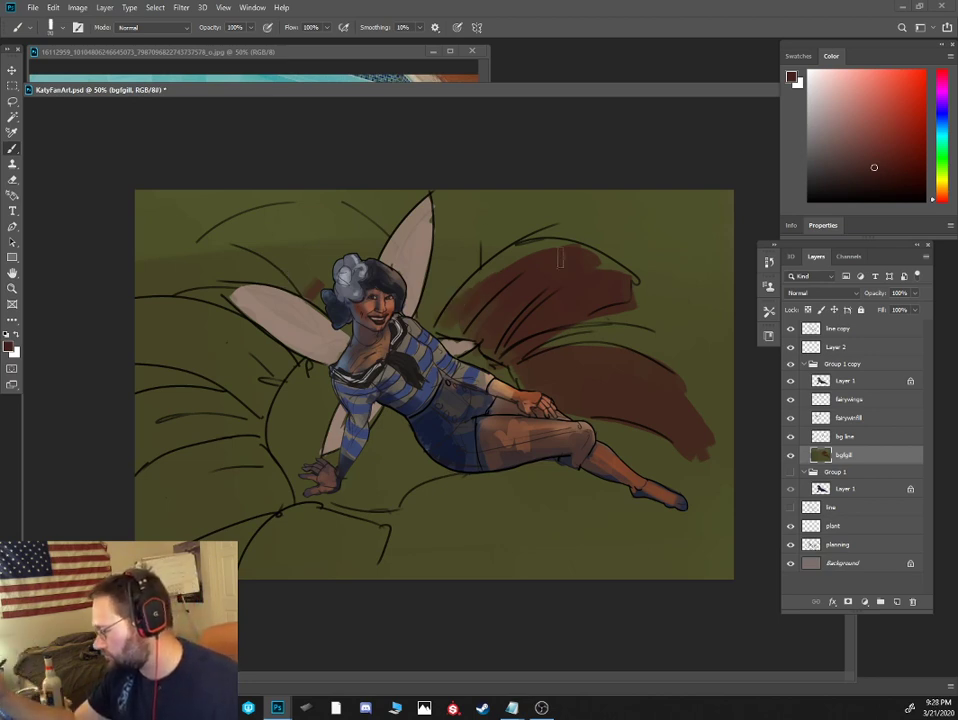
Fill the petals behind the head and wings, along the left side and below the supporting hand with the same dark red
mouse_move(462, 288)
left_mouse_down()
mouse_move(445, 289)
mouse_move(419, 318)
left_mouse_up()
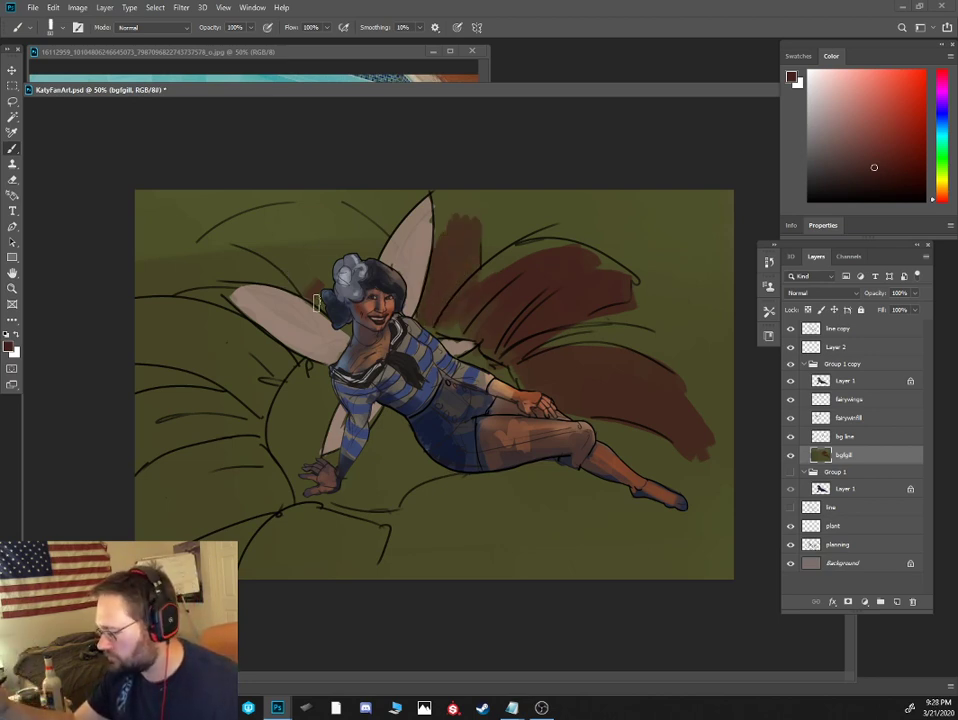
mouse_move(316, 303)
left_mouse_down()
mouse_move(326, 275)
mouse_move(359, 247)
left_mouse_up()
mouse_move(391, 287)
left_mouse_down()
mouse_move(261, 214)
mouse_move(285, 219)
mouse_move(206, 235)
mouse_move(299, 249)
mouse_move(240, 232)
mouse_move(300, 287)
mouse_move(341, 291)
mouse_move(343, 246)
mouse_move(285, 283)
left_mouse_up()
mouse_move(313, 343)
left_mouse_down()
mouse_move(211, 295)
mouse_move(274, 300)
left_mouse_up()
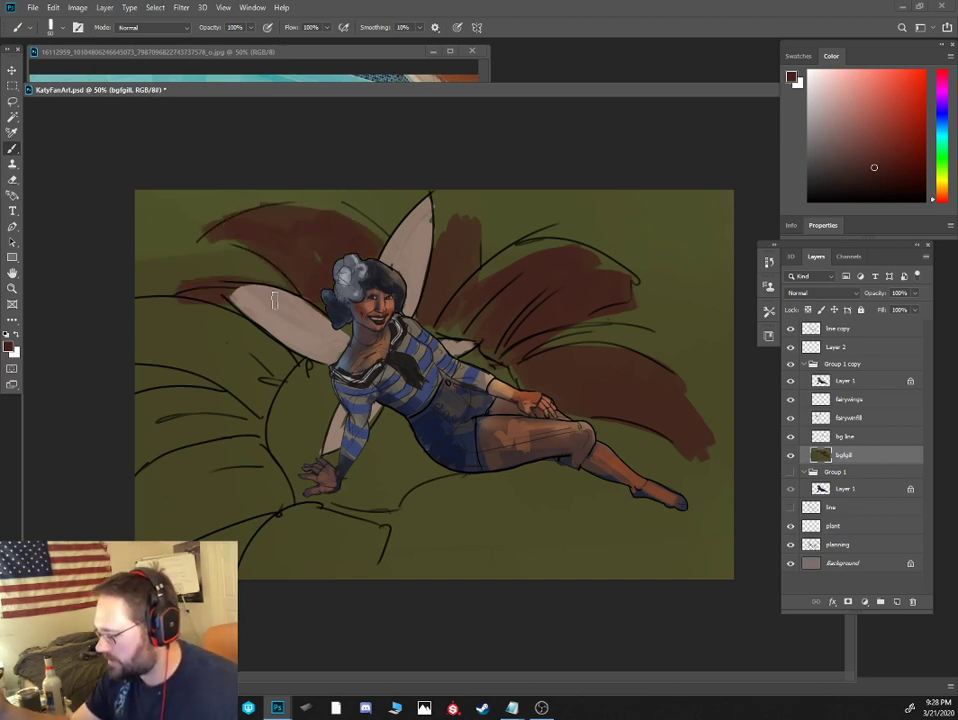
mouse_move(195, 315)
left_mouse_down()
mouse_move(282, 380)
mouse_move(252, 394)
mouse_move(275, 505)
mouse_move(246, 525)
mouse_move(132, 456)
mouse_move(143, 405)
mouse_move(172, 424)
mouse_move(148, 415)
mouse_move(238, 422)
mouse_move(227, 367)
mouse_move(165, 343)
mouse_move(236, 352)
mouse_move(231, 327)
mouse_move(269, 370)
left_mouse_up()
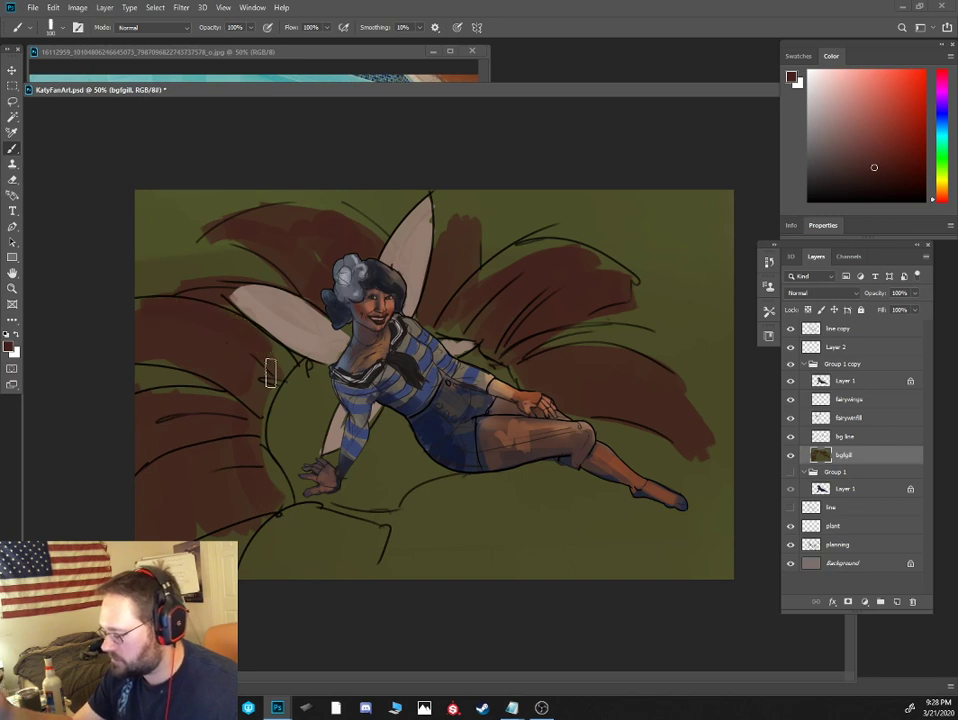
mouse_move(289, 495)
left_mouse_down()
mouse_move(265, 551)
mouse_move(315, 547)
mouse_move(325, 594)
left_mouse_up()
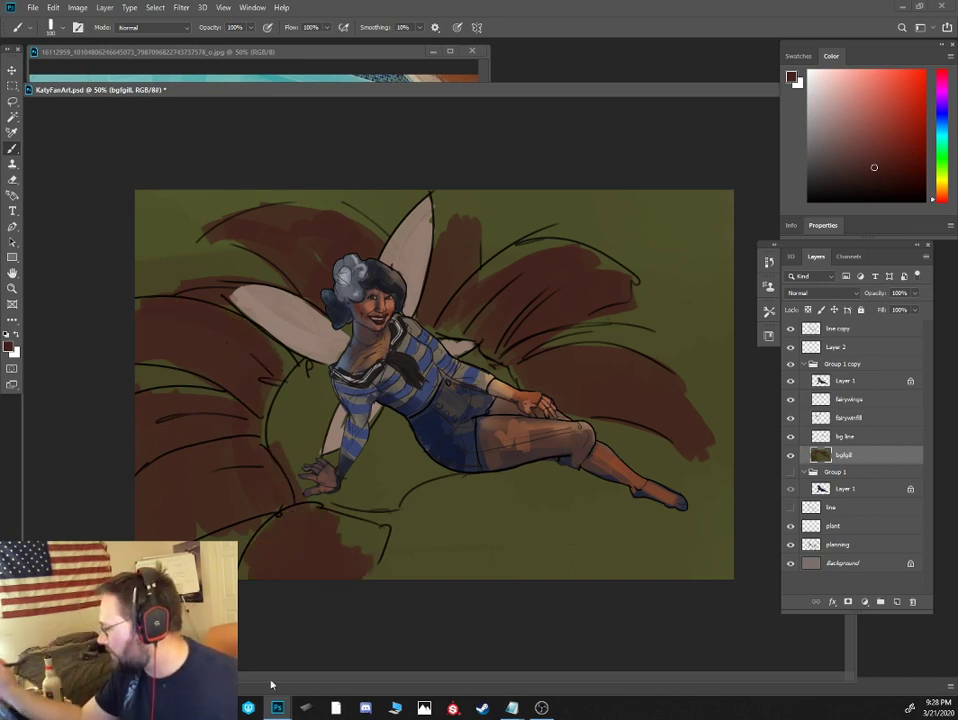
Choose a muted olive yellow and paint the flower's round centre behind and beneath the figure
left_click(944, 186)
left_click(875, 144)
mouse_move(316, 385)
left_mouse_down()
mouse_move(300, 469)
mouse_move(320, 437)
left_mouse_up()
mouse_move(311, 487)
left_mouse_down()
mouse_move(374, 477)
mouse_move(384, 410)
mouse_move(428, 455)
left_mouse_up()
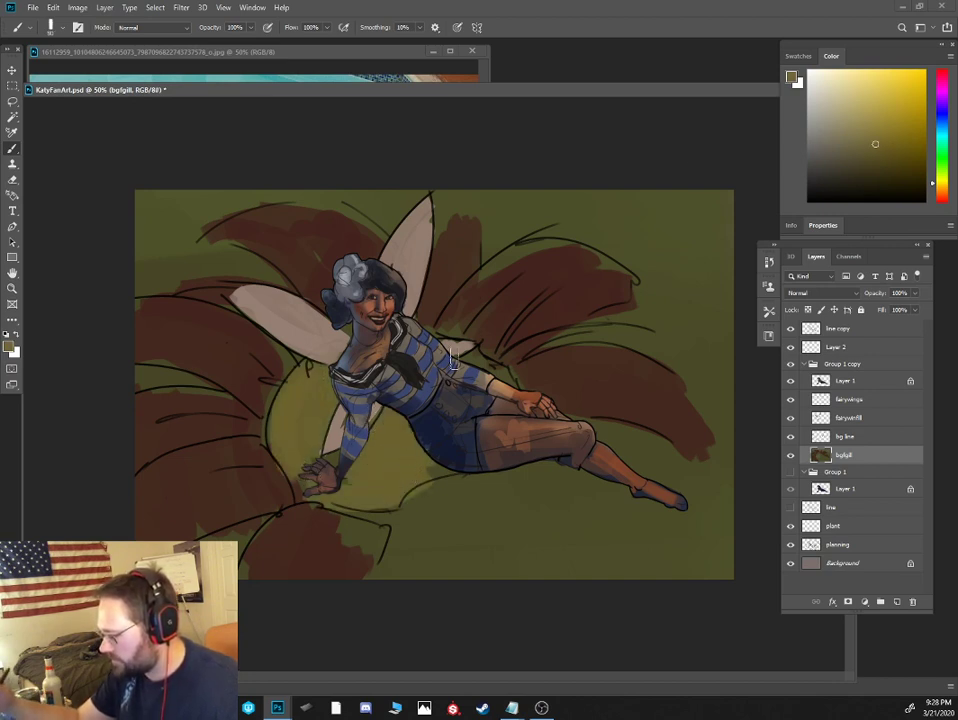
Block in the petals below the figure in the sampled dark red and shade the gaps between petals in a darker brown
left_click(316, 524, "alt")
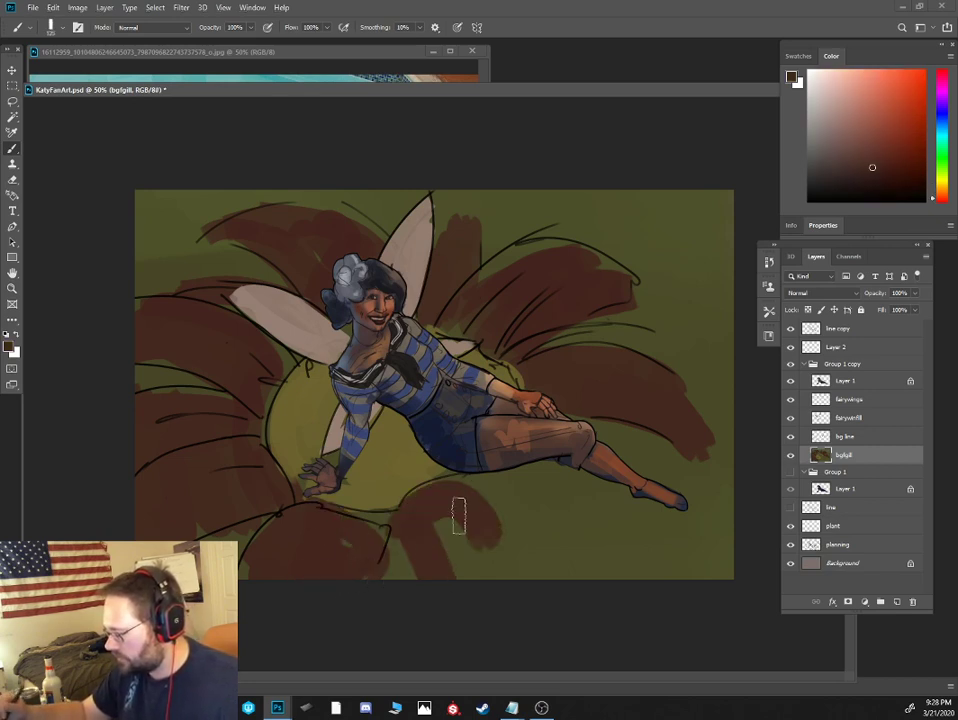
mouse_move(458, 515)
left_mouse_down()
mouse_move(529, 513)
mouse_move(476, 487)
mouse_move(602, 602)
mouse_move(543, 492)
mouse_move(488, 492)
mouse_move(517, 470)
left_mouse_up()
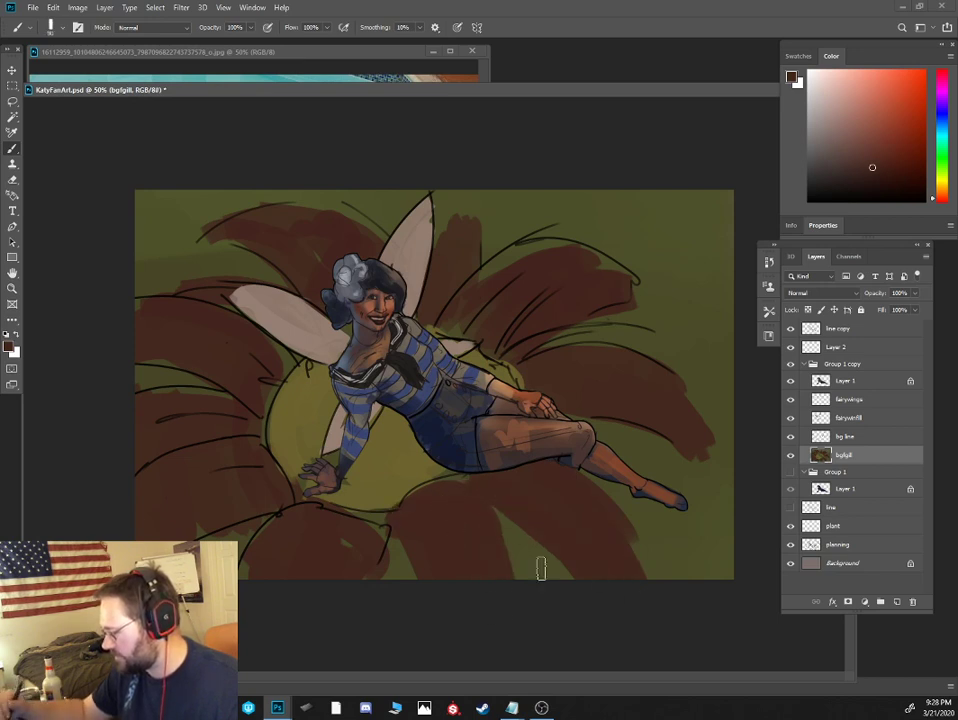
left_click(889, 181)
mouse_move(496, 512)
left_mouse_down()
mouse_move(528, 544)
mouse_move(545, 592)
mouse_move(505, 525)
mouse_move(531, 556)
left_mouse_up()
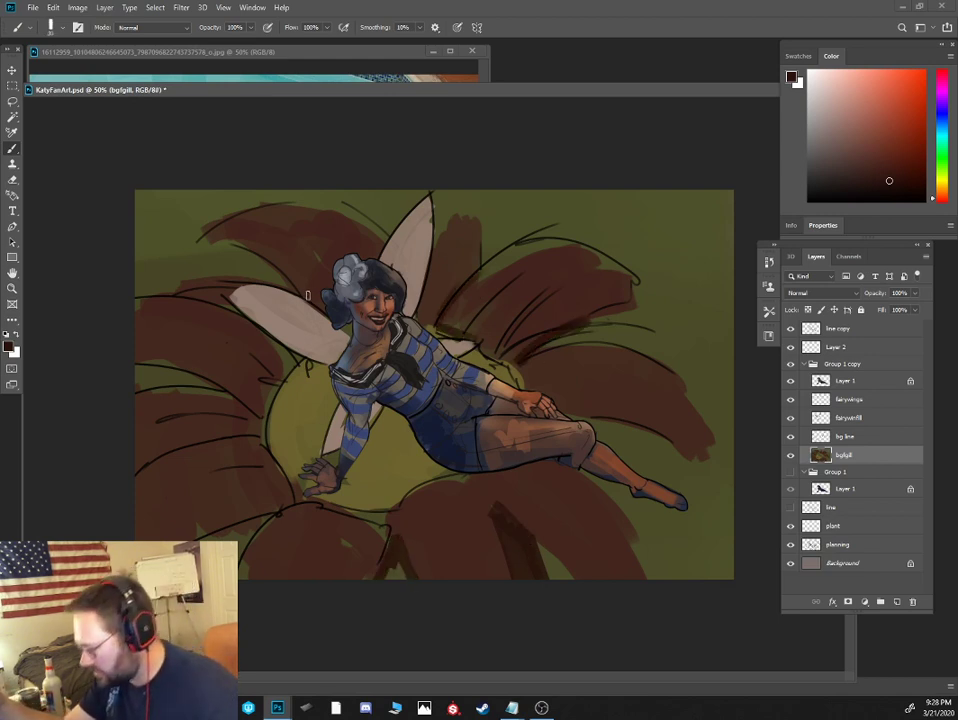
mouse_move(232, 238)
left_mouse_down()
mouse_move(190, 245)
mouse_move(227, 252)
left_mouse_up()
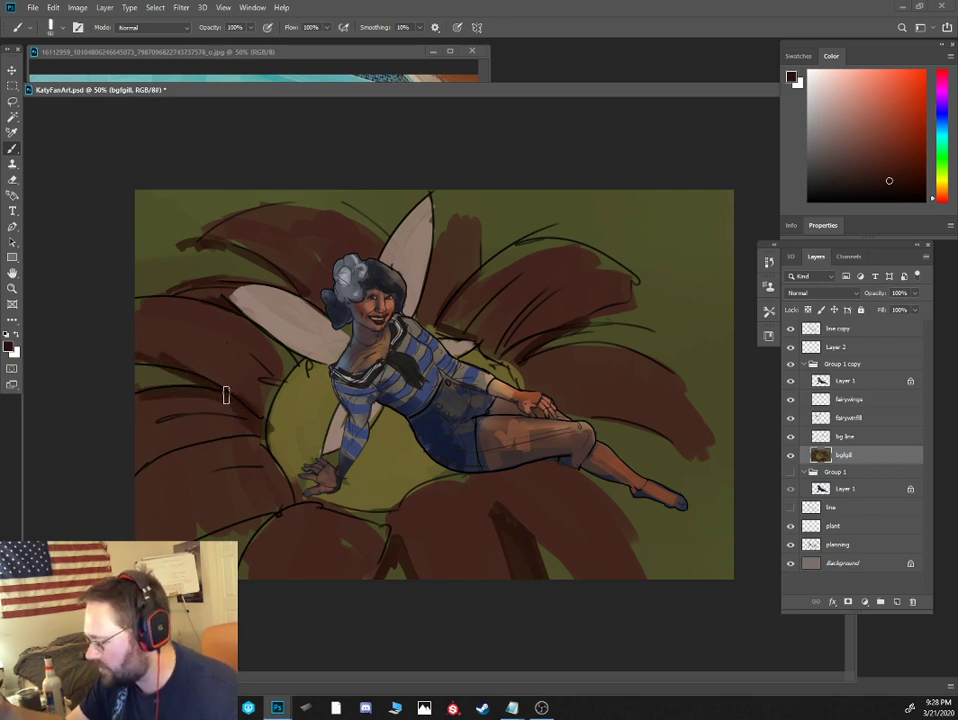
left_click(253, 487, "alt")
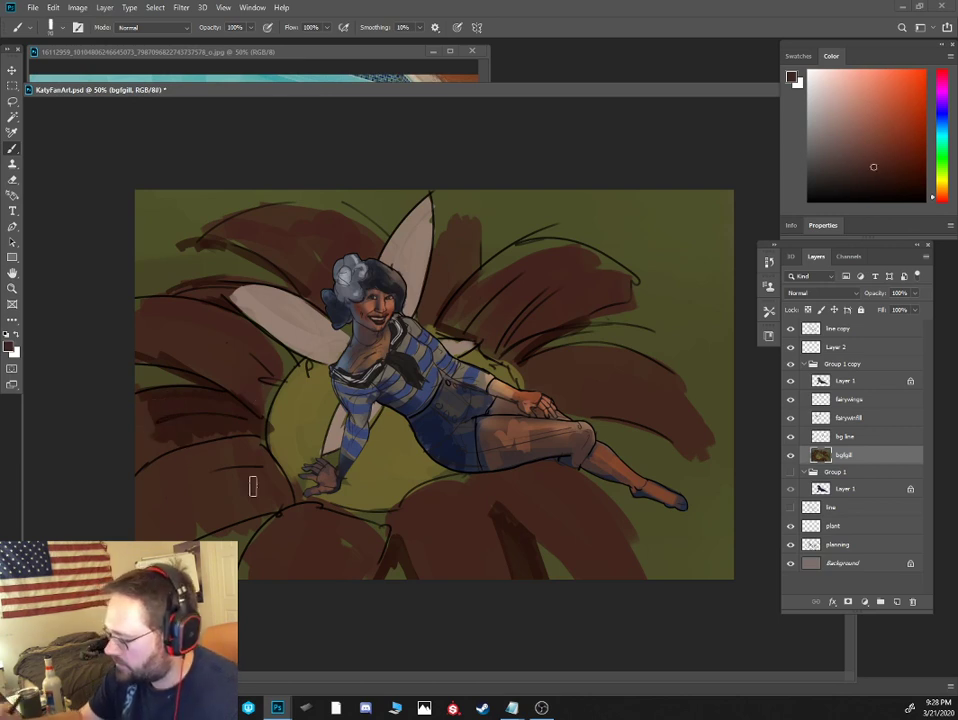
Paint darker olive shadows on the flower centre between the supporting arm and the hips, using shades adjusted from the sampled yellow
left_click(310, 394, "alt")
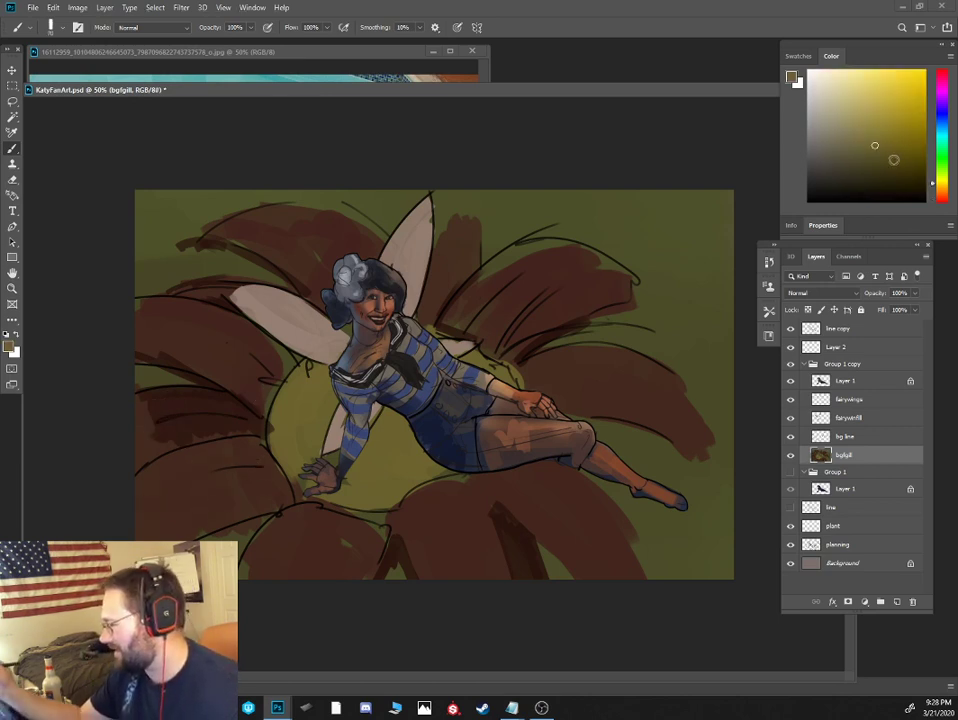
left_click(891, 164)
left_click(940, 188)
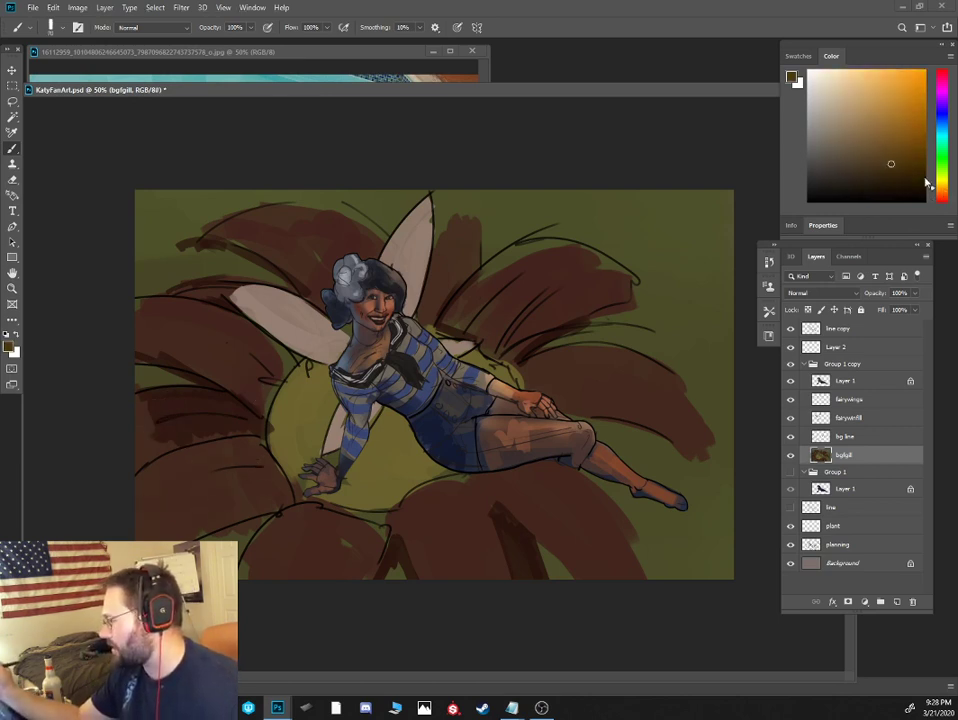
left_click(380, 480, "alt")
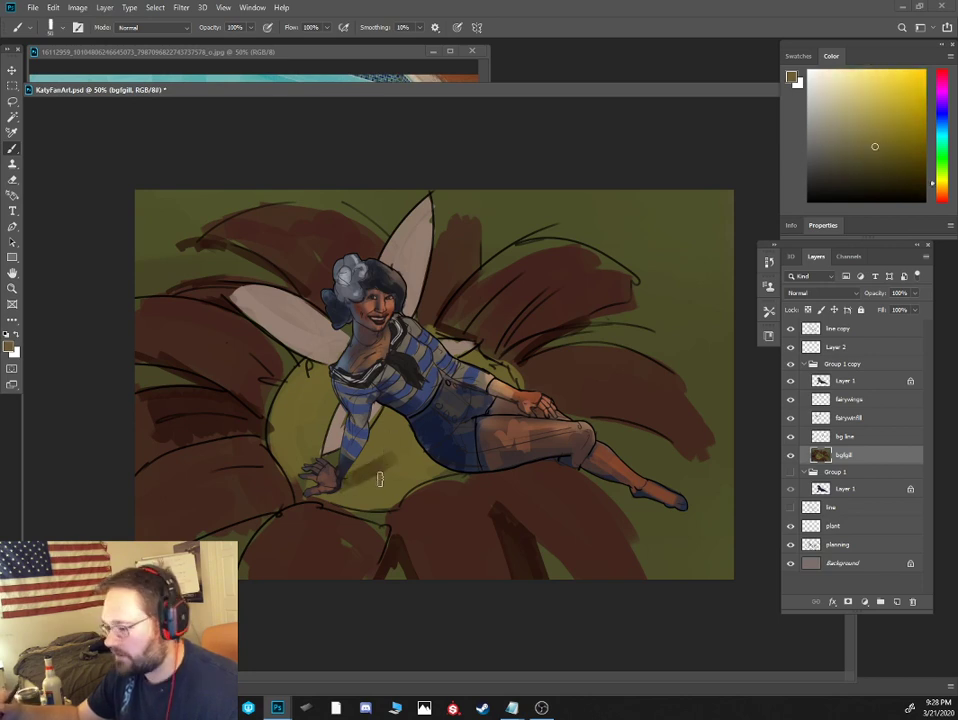
left_click(881, 162)
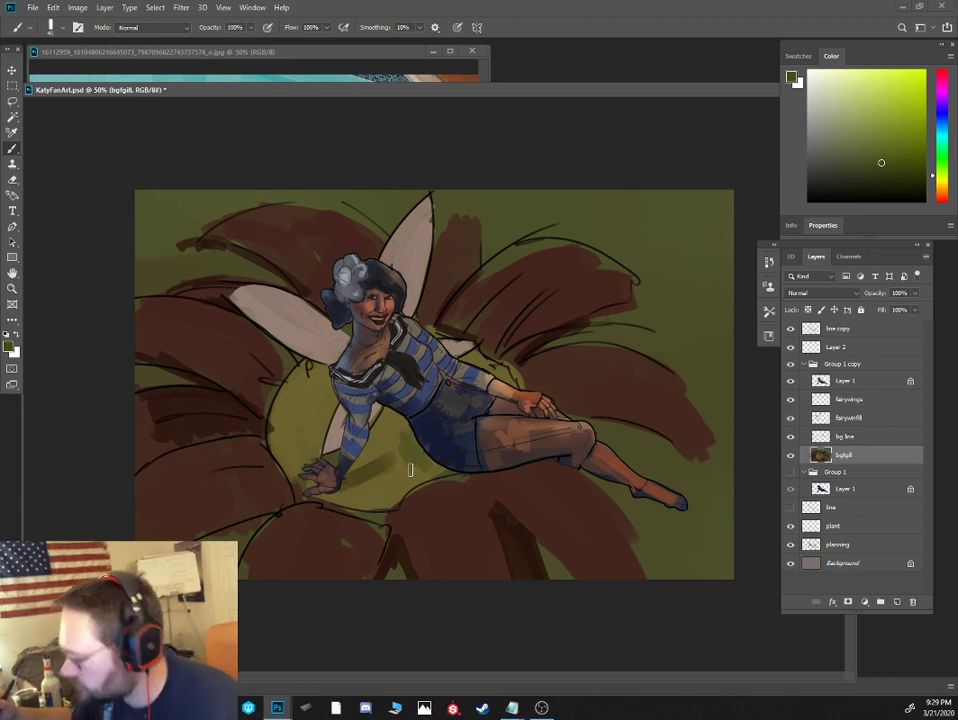
left_click(399, 472, "alt")
left_click(875, 181)
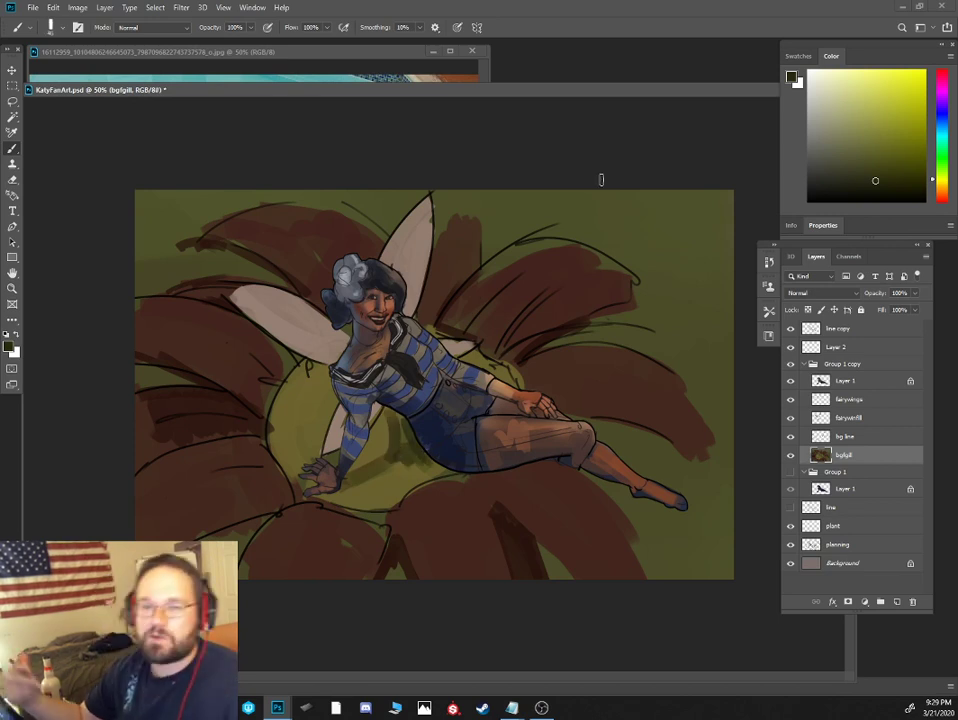
Sample the petals' dark brown and, with a smaller brush, shade the edges and folds of the petals above the resting arm
key("ctrl+plus")
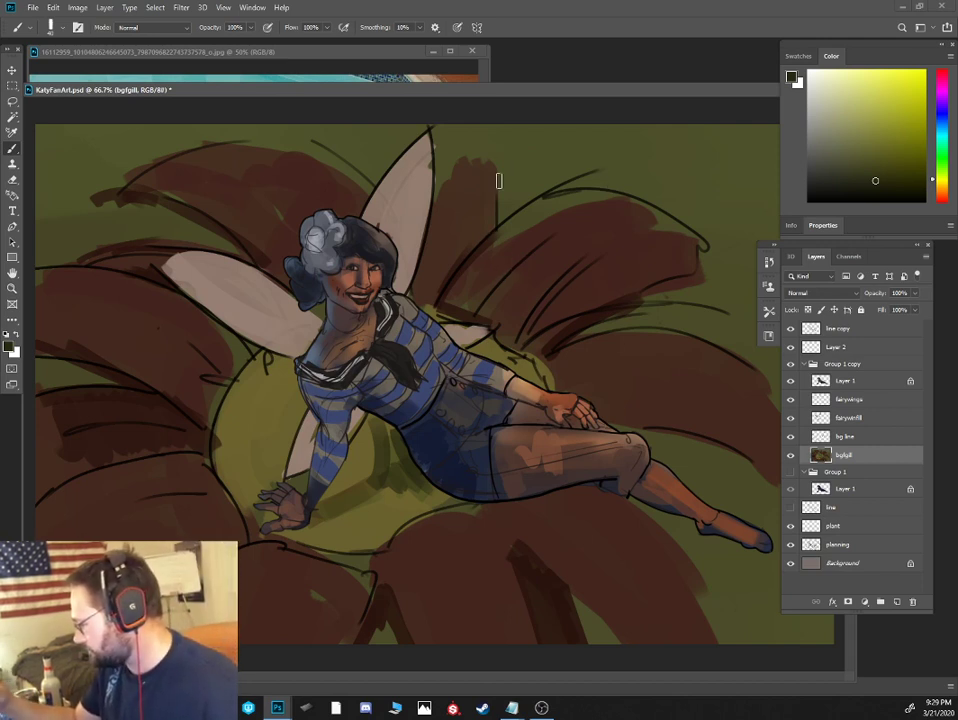
left_click(499, 285, "alt")
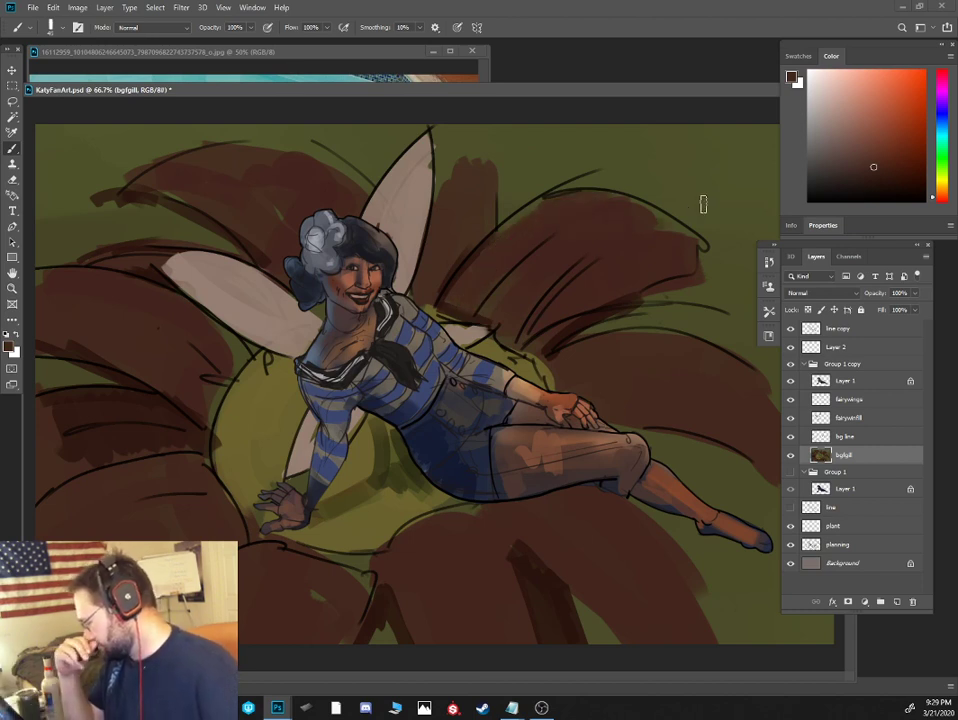
left_click(579, 325, "alt")
key("bracketleft")
key("bracketleft")
mouse_move(610, 302)
left_mouse_down()
mouse_move(697, 279)
mouse_move(665, 223)
left_mouse_up()
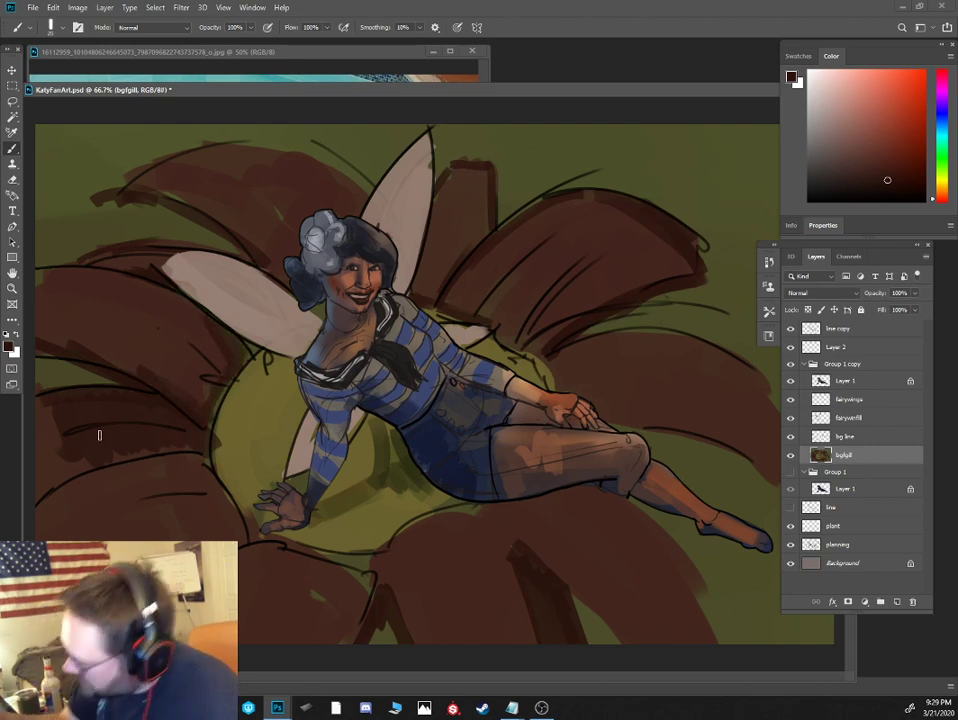
Sample the left petals' browns and, with a larger brush, deepen the shadow on the petal beside the flower centre
left_click(53, 427, "alt")
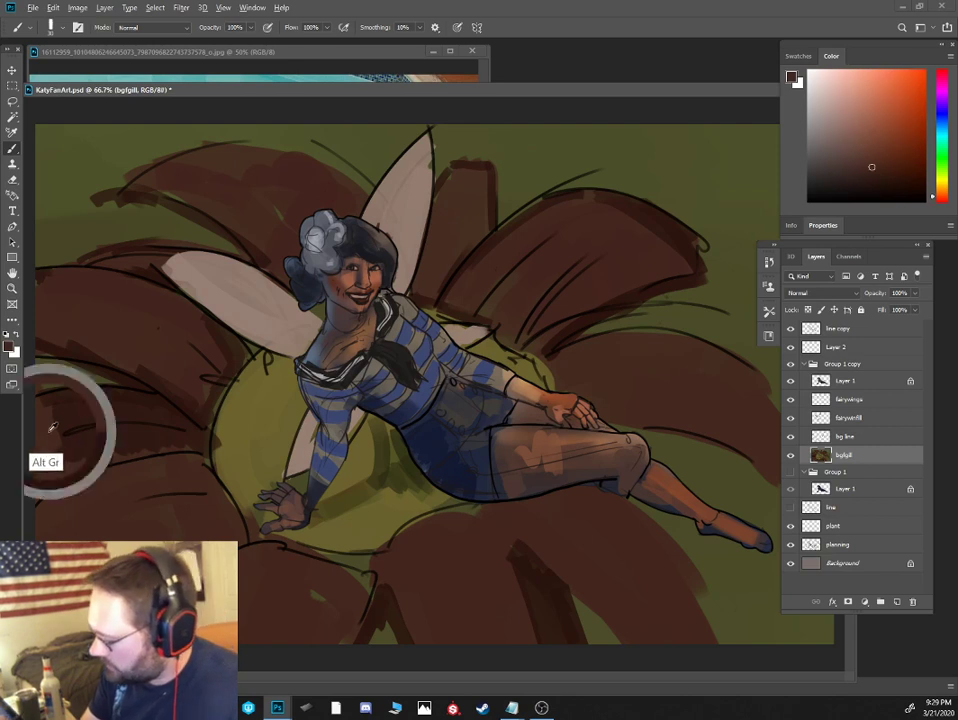
left_click(111, 402, "alt")
key("bracketright")
key("bracketright")
mouse_move(56, 400)
left_mouse_down()
mouse_move(42, 456)
mouse_move(90, 456)
left_mouse_up()
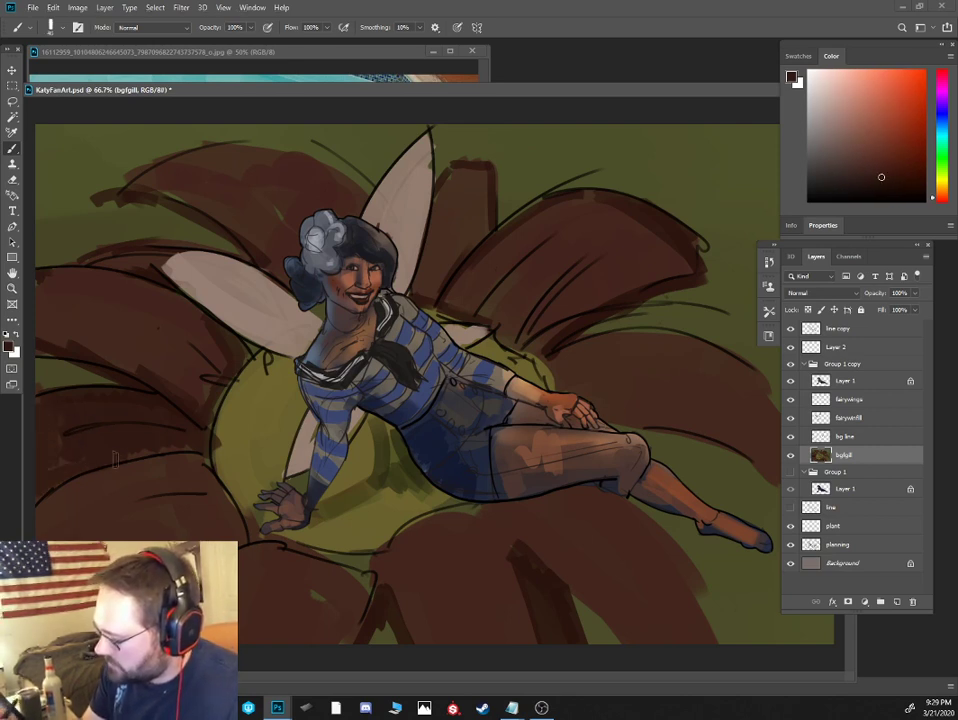
Choose a lighter reddish orange and paint highlight strokes along the left, lower, right and upper petals
left_click(172, 364, "alt")
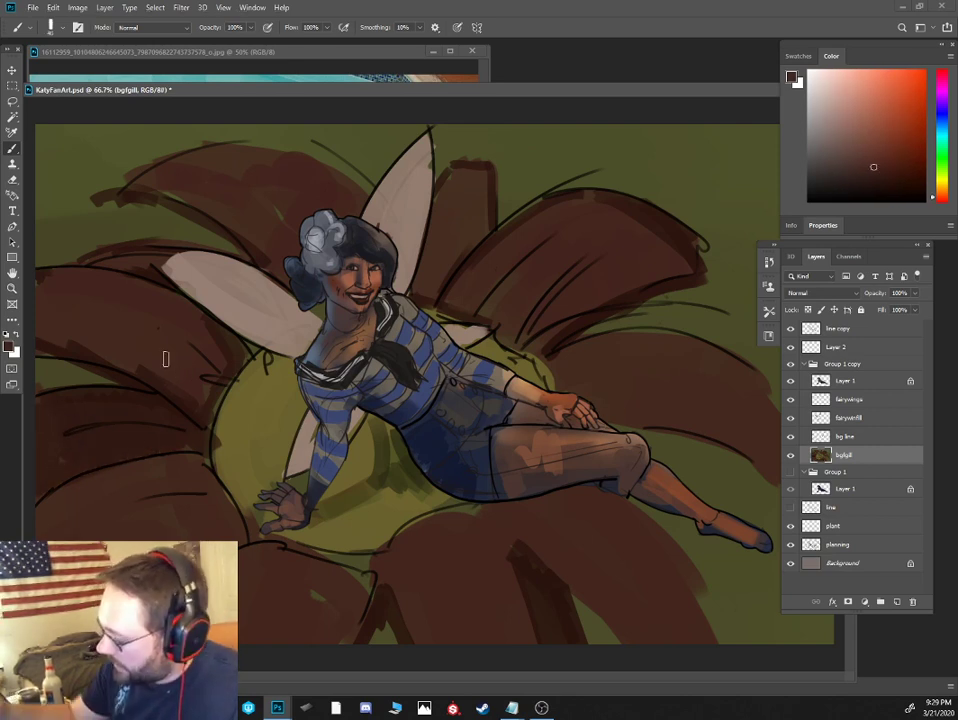
left_click(886, 135)
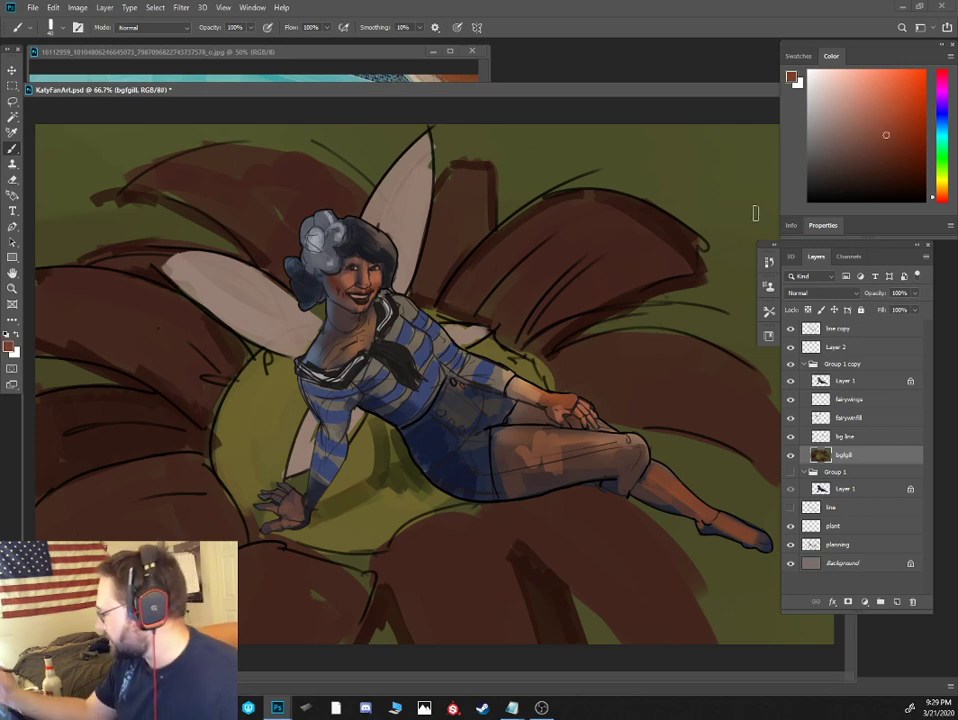
left_click_drag(198, 477, 55, 520)
left_click_drag(138, 520, 200, 520)
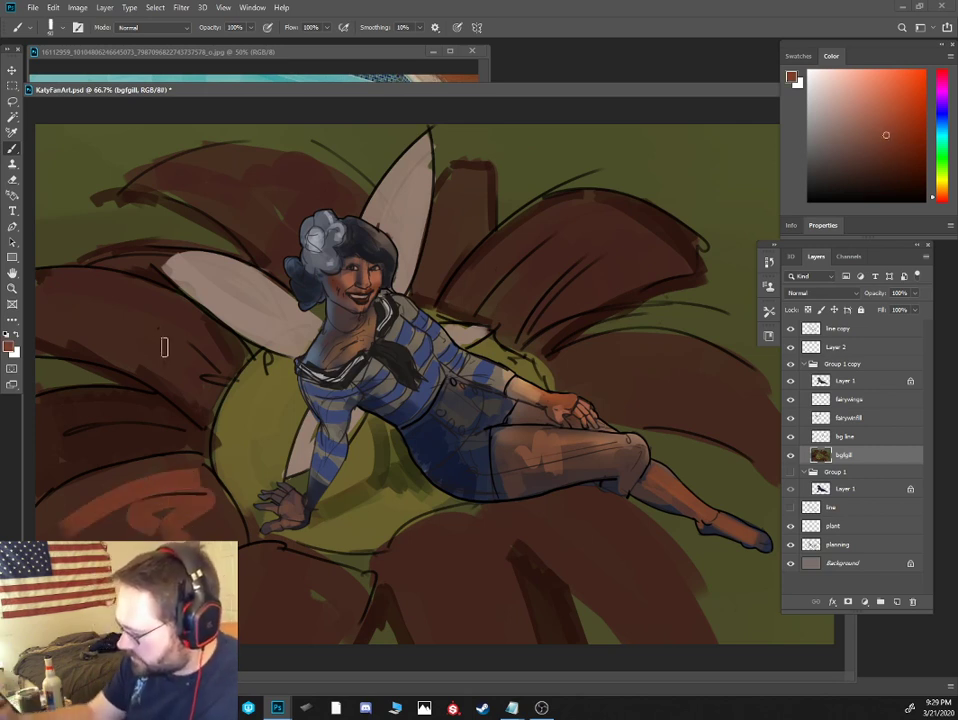
left_click_drag(82, 325, 170, 372)
left_click_drag(135, 309, 174, 334)
mouse_move(284, 558)
left_mouse_down()
mouse_move(278, 601)
mouse_move(322, 612)
left_mouse_up()
mouse_move(395, 591)
left_mouse_down()
mouse_move(431, 576)
mouse_move(446, 642)
mouse_move(430, 587)
mouse_move(465, 577)
left_mouse_up()
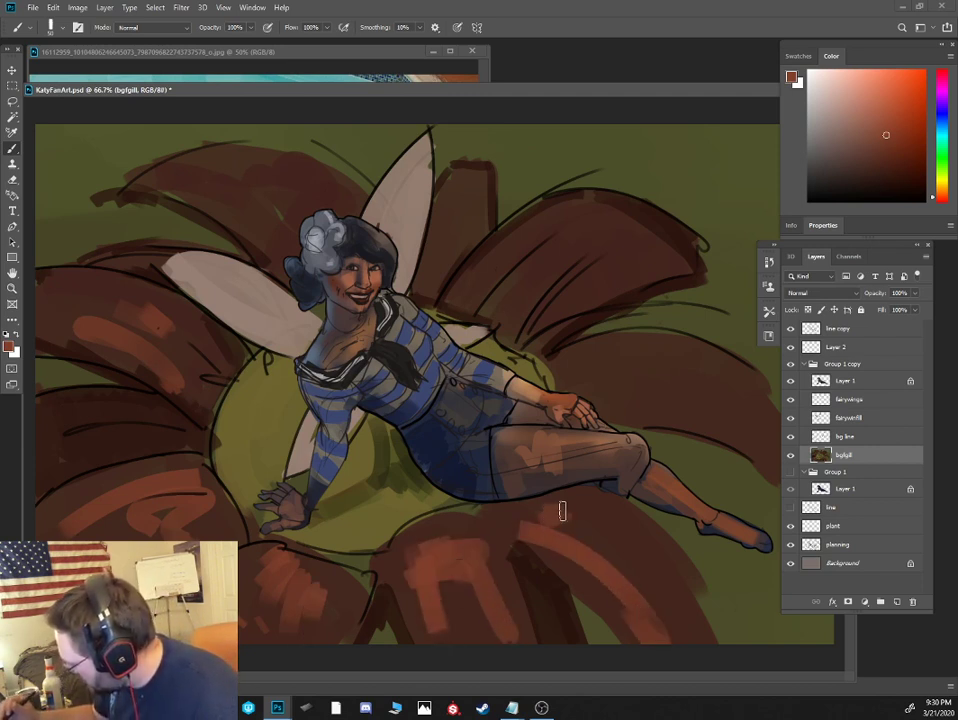
mouse_move(613, 405)
left_mouse_down()
mouse_move(730, 426)
mouse_move(688, 388)
mouse_move(560, 363)
mouse_move(612, 355)
left_mouse_up()
mouse_move(574, 276)
left_mouse_down()
mouse_move(636, 254)
mouse_move(534, 286)
mouse_move(653, 221)
mouse_move(494, 270)
mouse_move(606, 220)
mouse_move(464, 252)
left_mouse_up()
left_click_drag(466, 184, 449, 240)
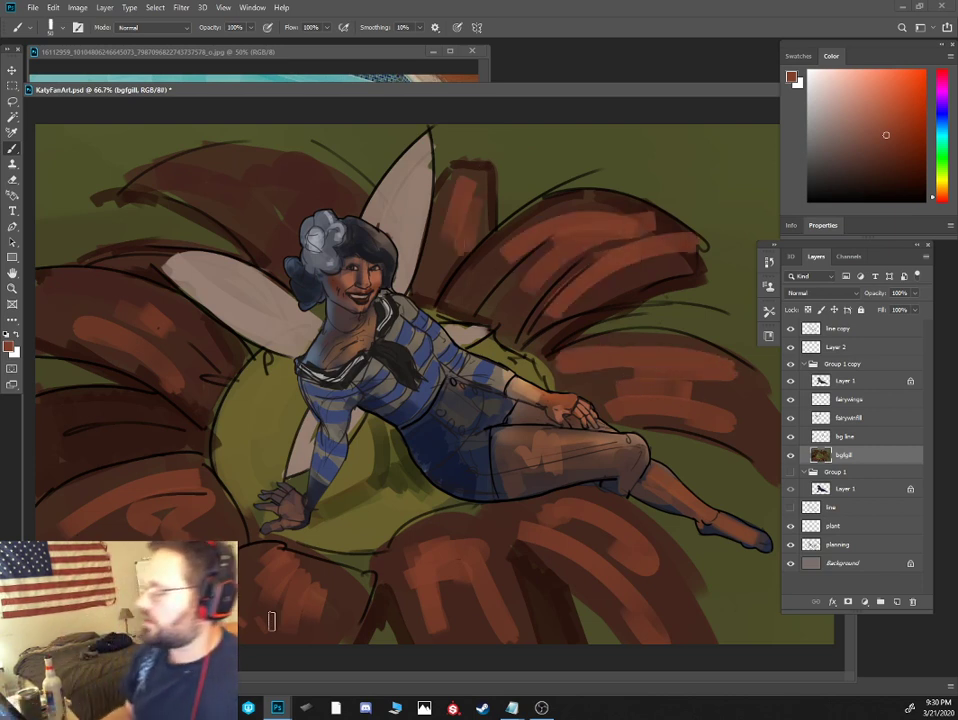
Sample a near-black and paint the cast shadow on the flower around the knee and beneath the lower legs
key("]")
key("]")
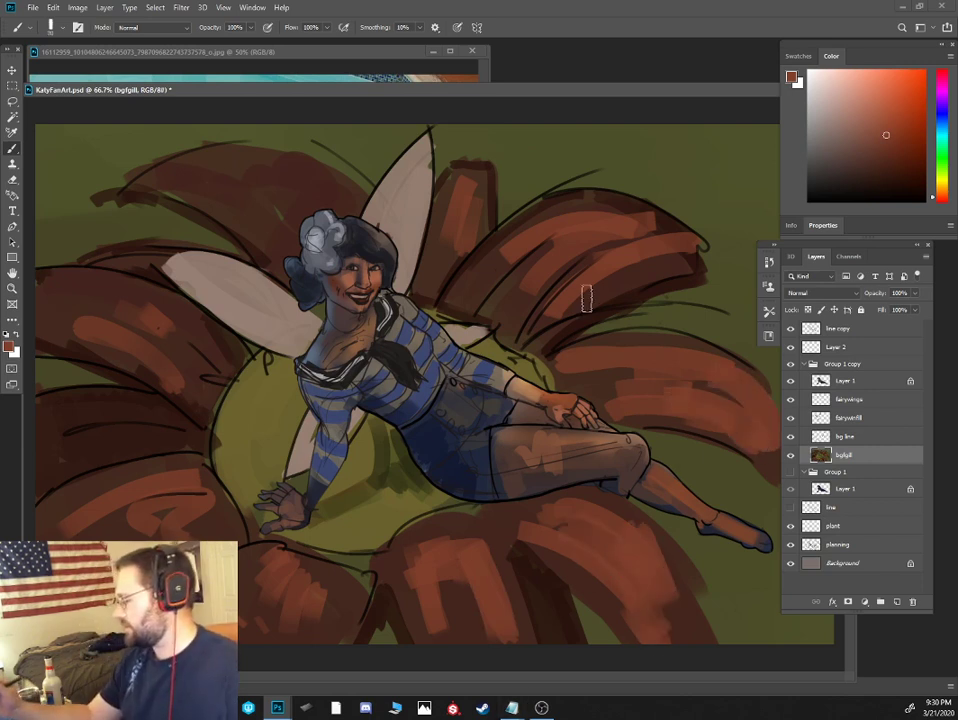
left_click(640, 430, "alt")
key("bracketleft")
left_click_drag(654, 429, 711, 496)
mouse_move(633, 500)
left_mouse_down()
mouse_move(690, 539)
mouse_move(653, 514)
mouse_move(693, 524)
mouse_move(704, 565)
mouse_move(665, 523)
left_mouse_up()
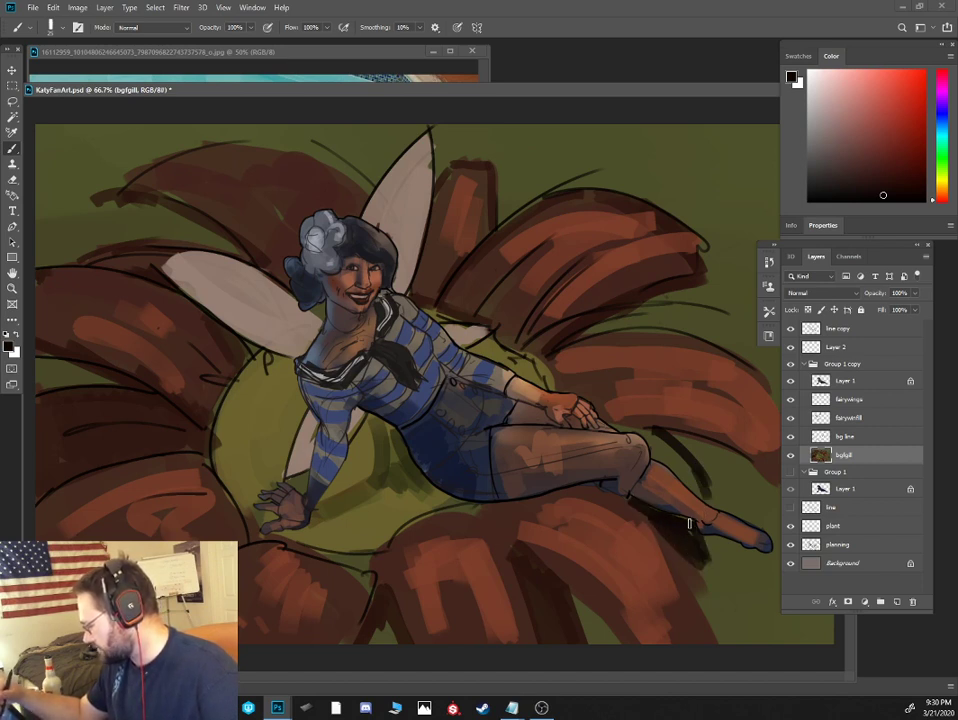
left_click_drag(703, 487, 640, 430)
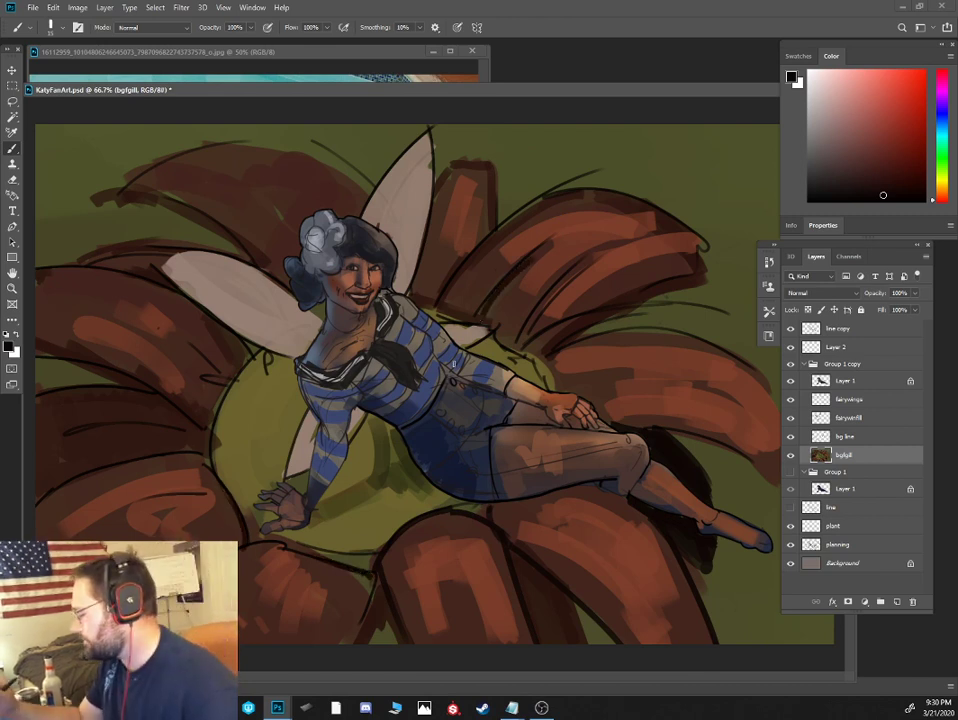
left_click(545, 265, "alt")
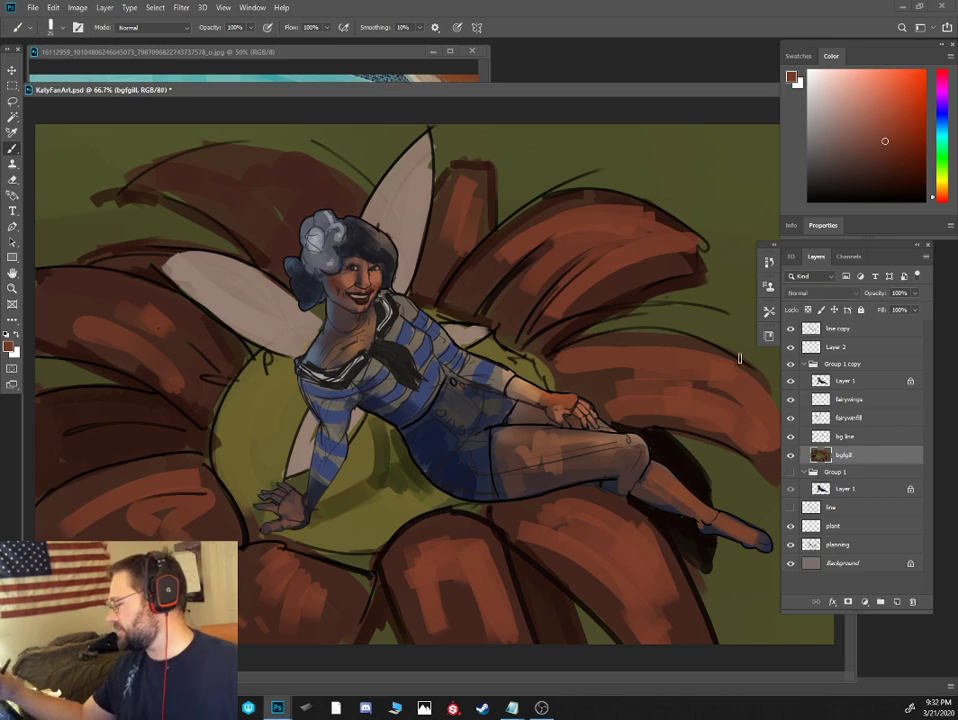
key("e")
double_click(797, 458)
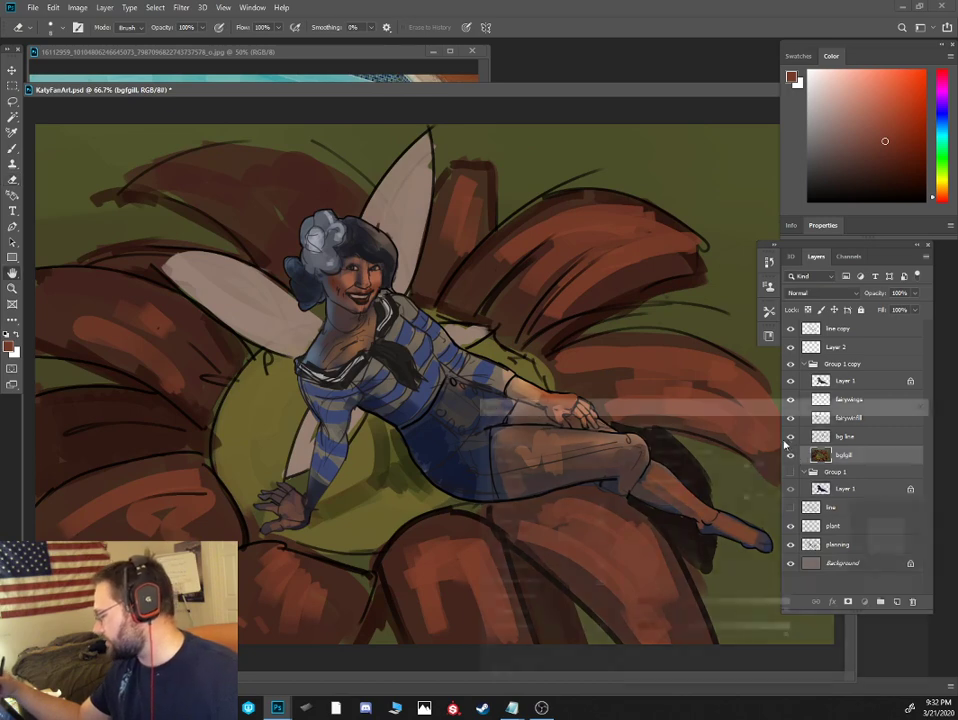
key("Escape")
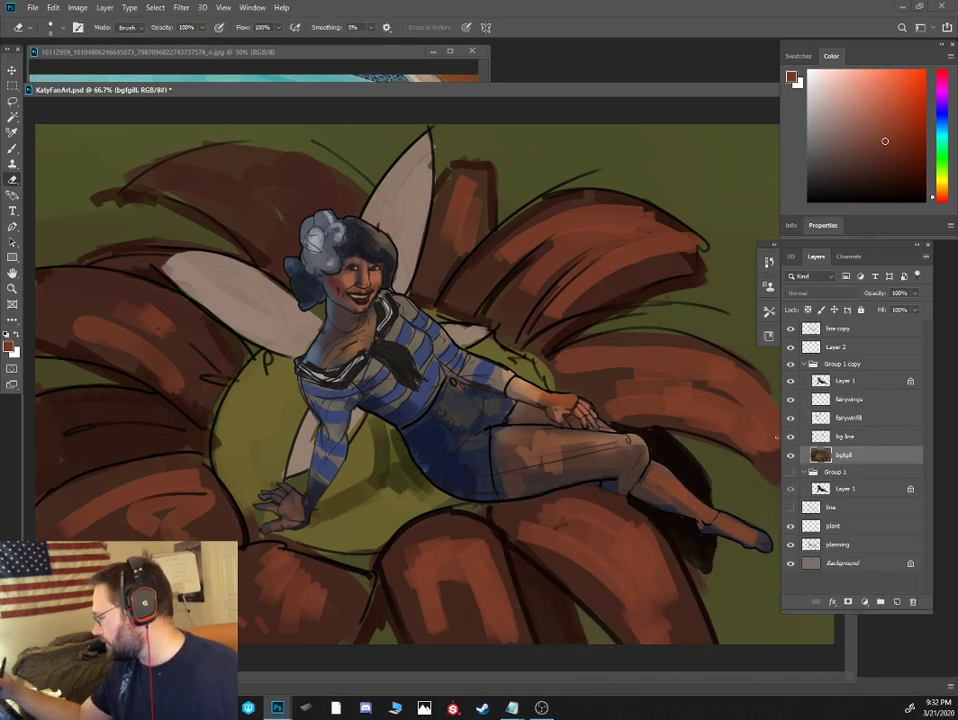
key("b")
key("d")
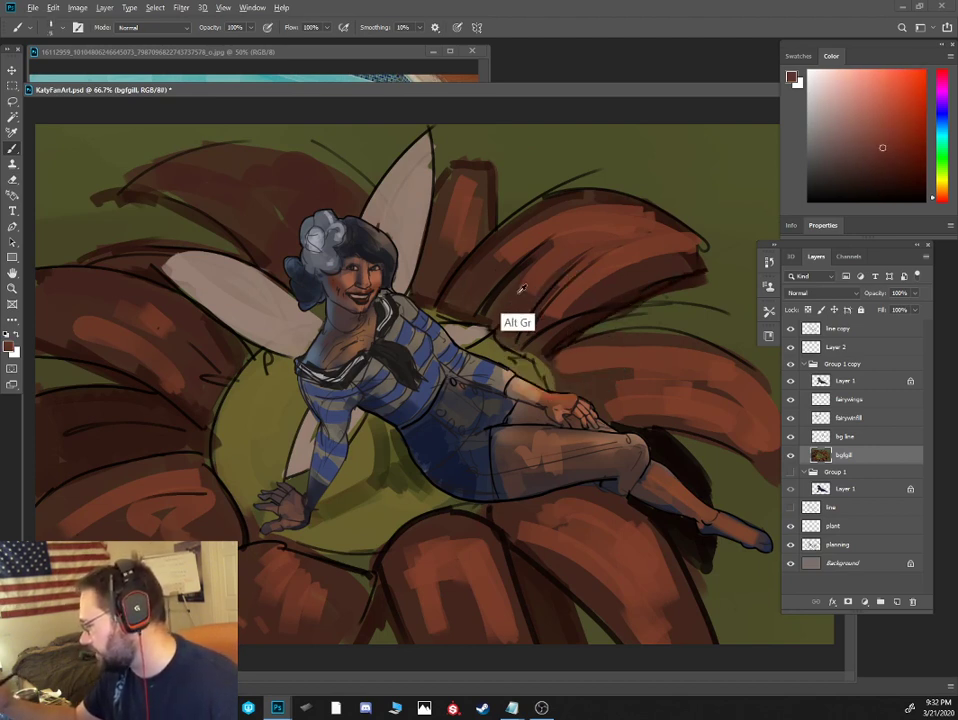
Try to erase the stray sketch line above the large upper-right petal
left_click(520, 245, "alt")
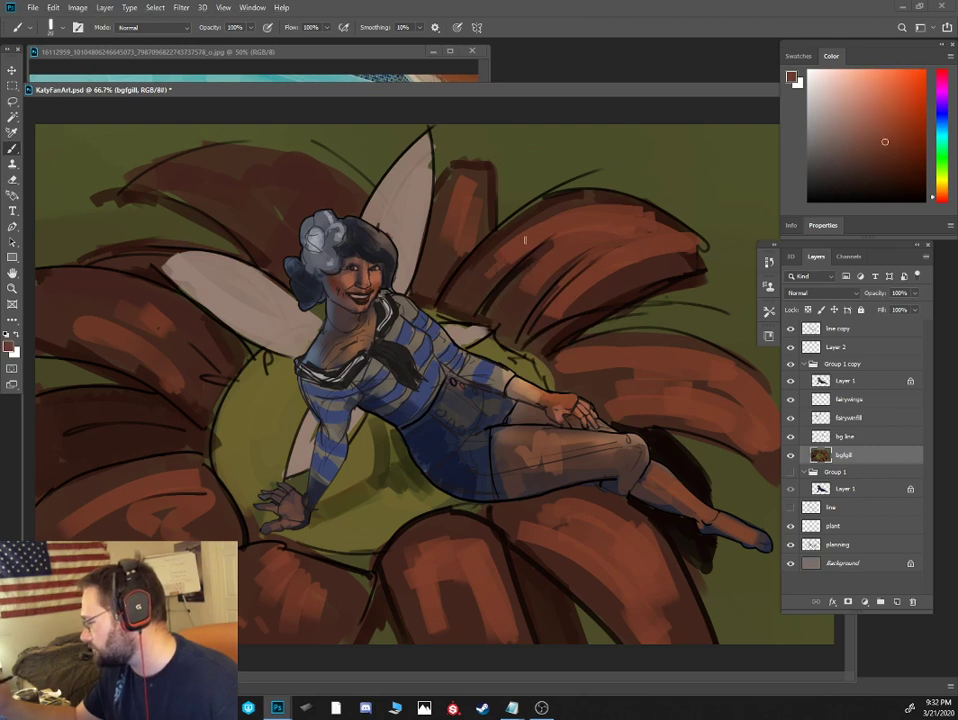
key("e")
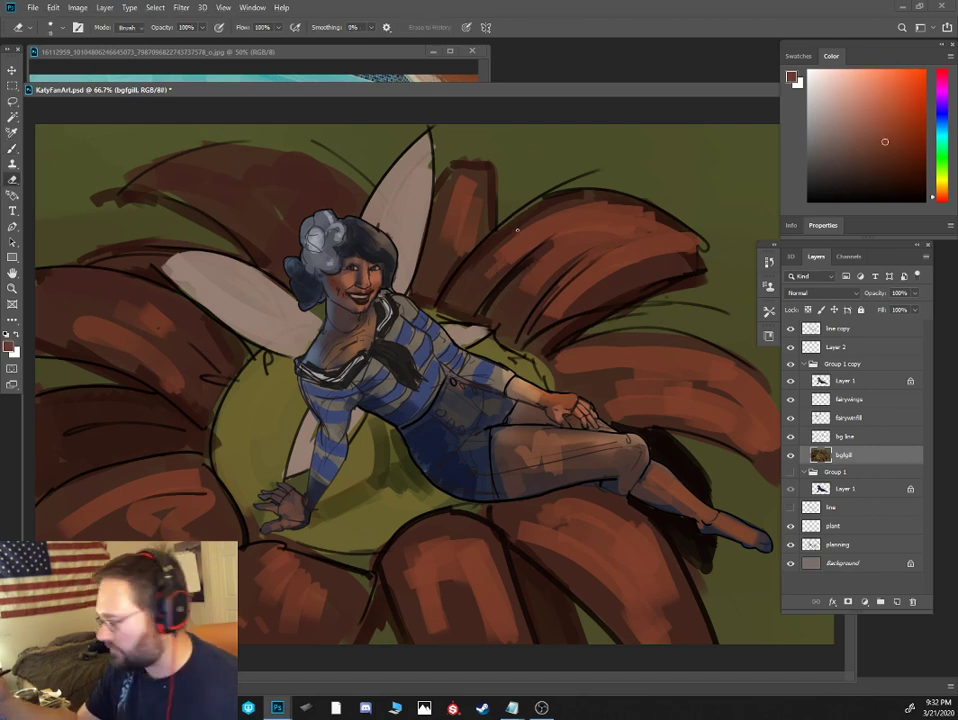
left_click_drag(615, 165, 522, 194)
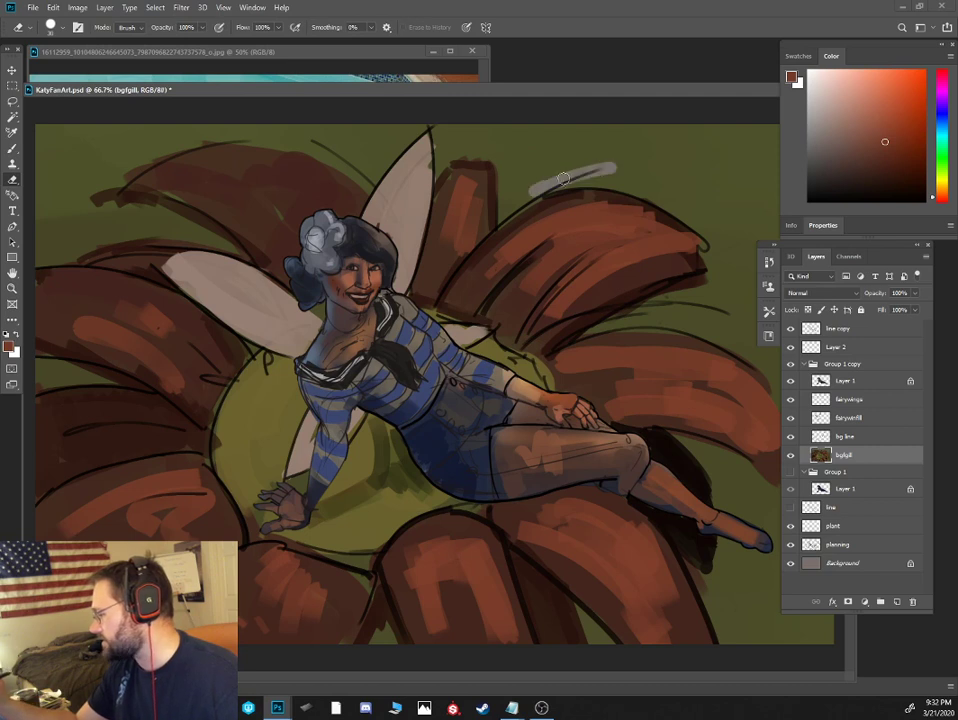
key("ctrl+z")
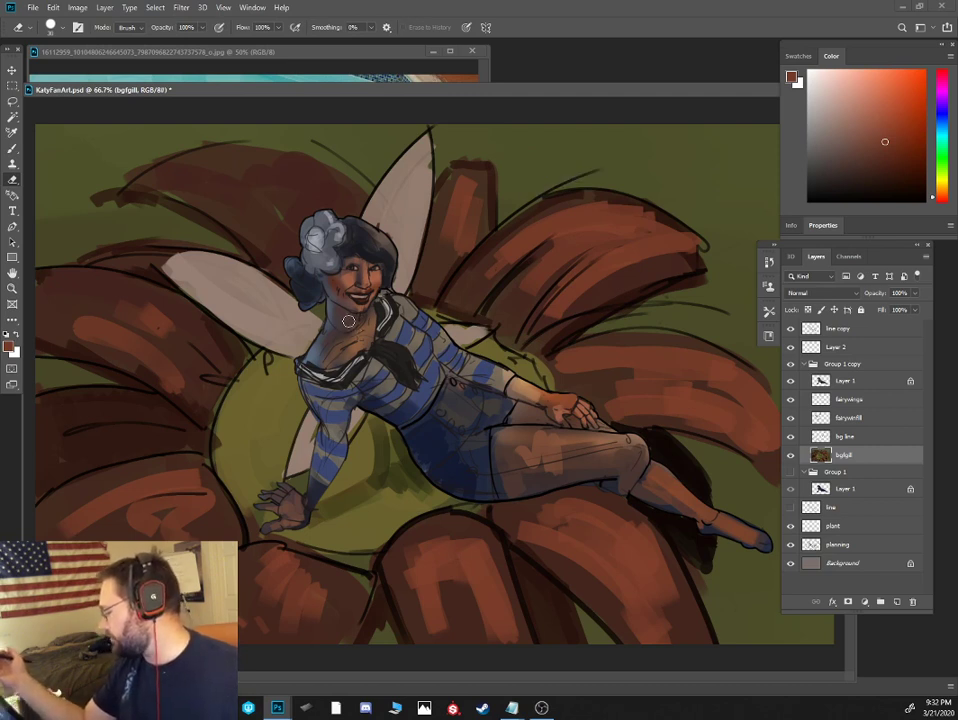
Sample the petal's browns and paint a flared tip with a reddish highlight on the narrow petal beside the upright wing
key("b")
left_click(455, 135, "alt")
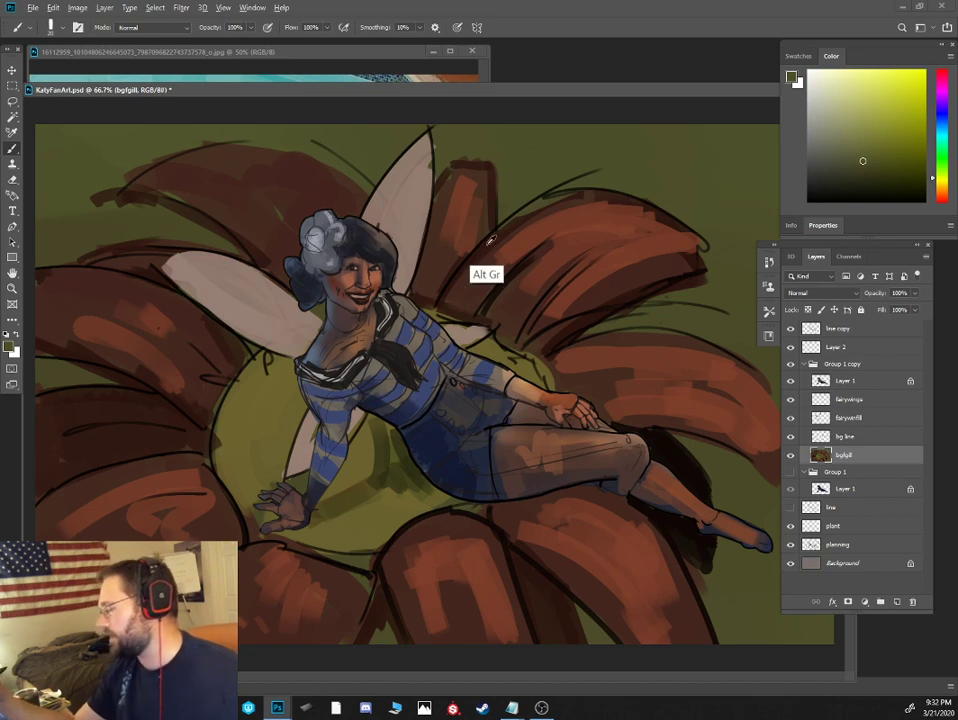
left_click(470, 173, "alt")
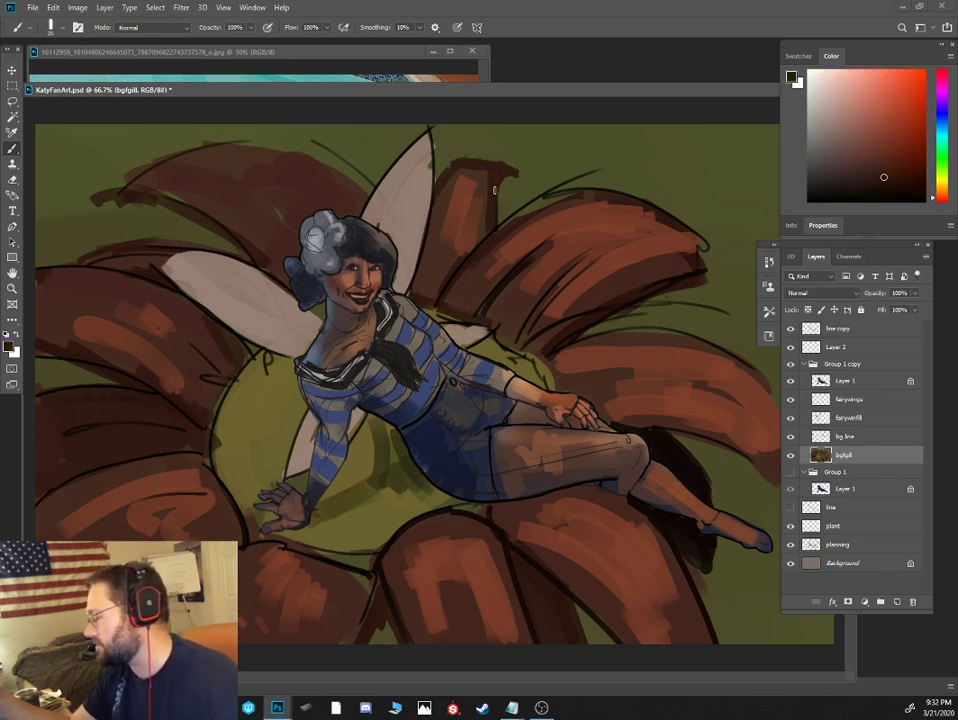
left_click(470, 206, "alt")
left_click(467, 198, "alt")
left_click_drag(479, 180, 489, 170)
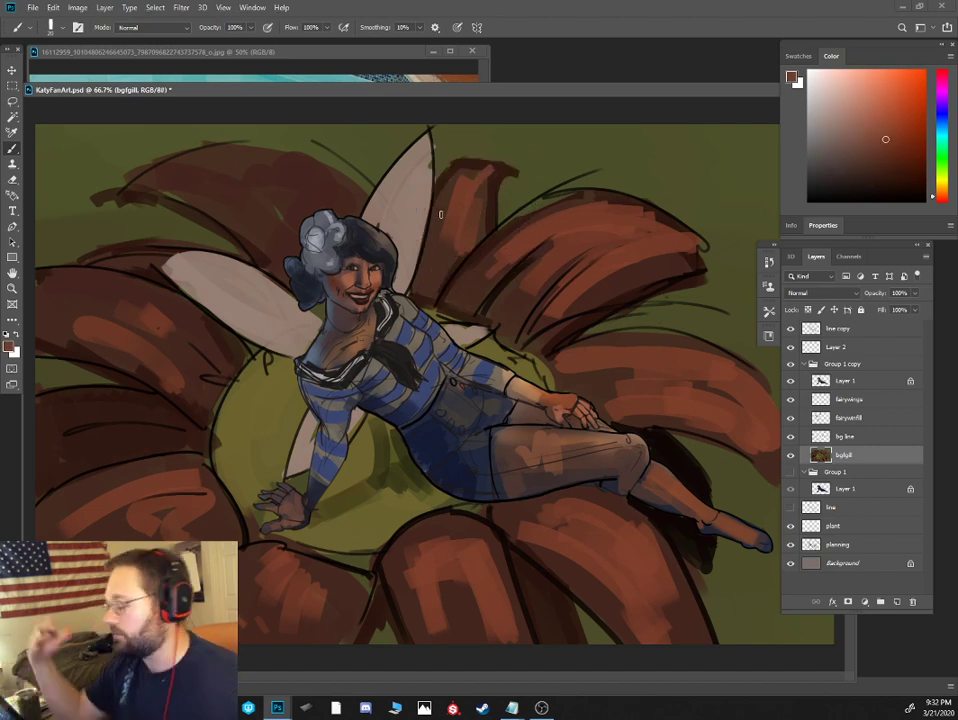
Choose a pale pinkish beige and extend the left wing's tip to a sharper point
left_click(835, 125)
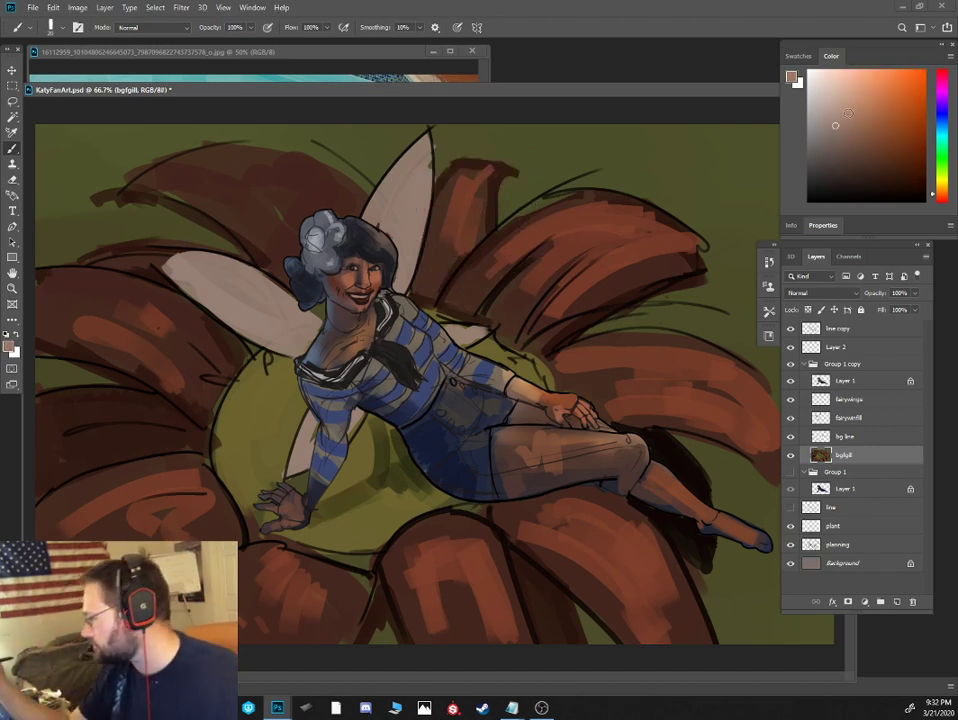
left_click(836, 105)
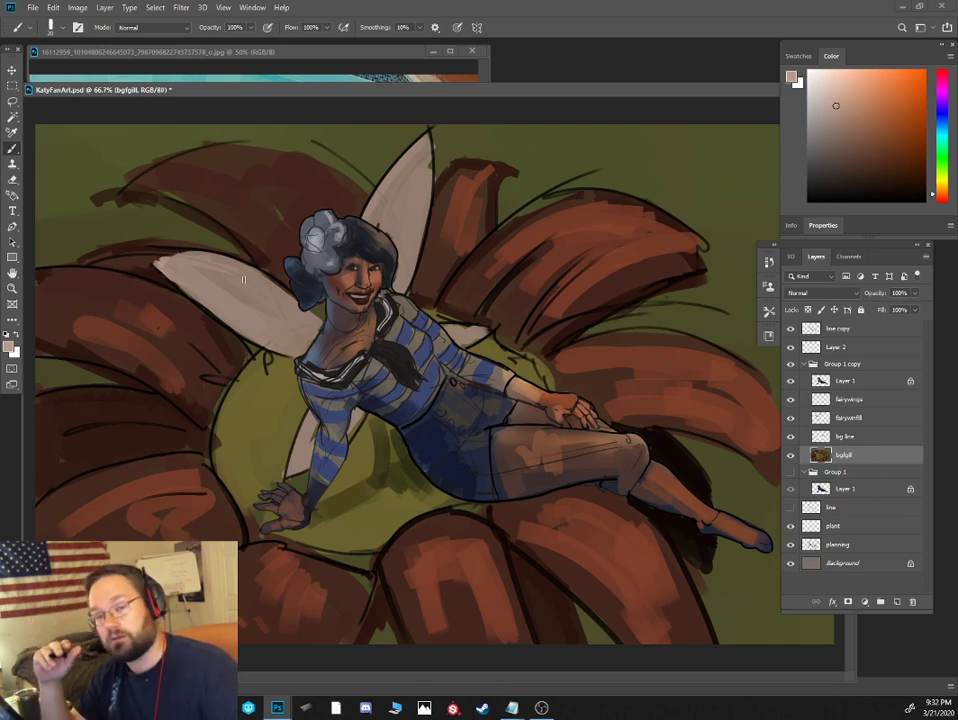
Choose a yellow and paint short speckled strokes over the left side of the flower centre
left_click_drag(943, 192, 943, 183)
left_click(889, 112)
key("[")
mouse_move(231, 424)
left_mouse_down()
mouse_move(240, 430)
mouse_move(262, 360)
mouse_move(264, 399)
mouse_move(286, 374)
mouse_move(267, 422)
mouse_move(242, 402)
mouse_move(224, 428)
mouse_move(236, 444)
mouse_move(226, 455)
mouse_move(250, 430)
mouse_move(274, 460)
mouse_move(255, 400)
left_mouse_up()
On the figure's Layer 1, paint an orange accent and lighter reddish skin tones on the hand resting on the flower centre
left_click(940, 190)
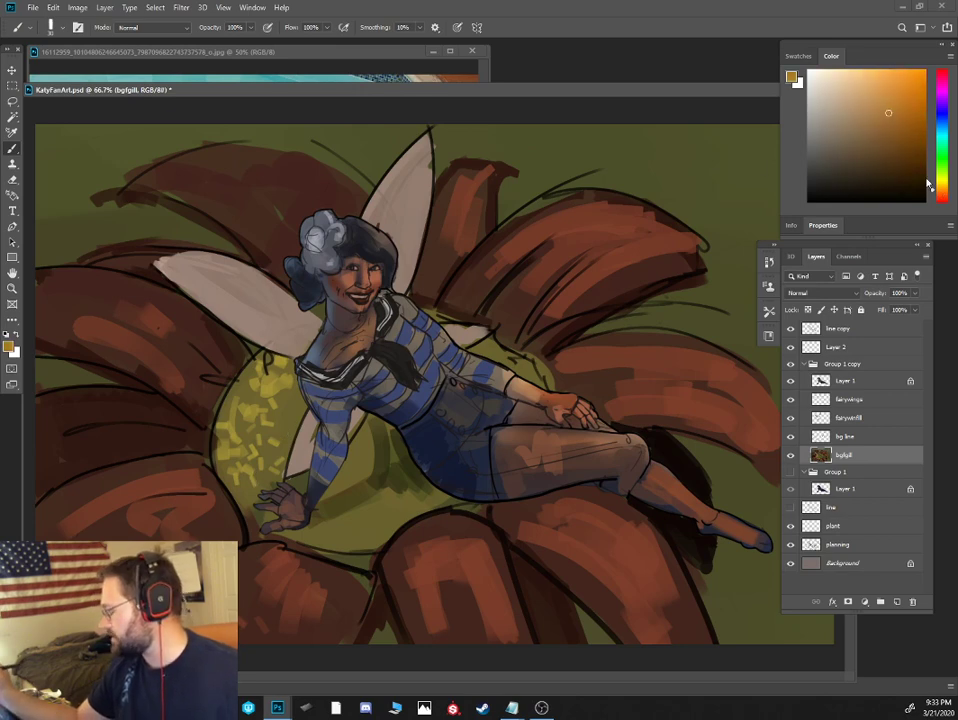
left_click(905, 107)
key("ctrl+plus")
left_click_drag(415, 462, 525, 364)
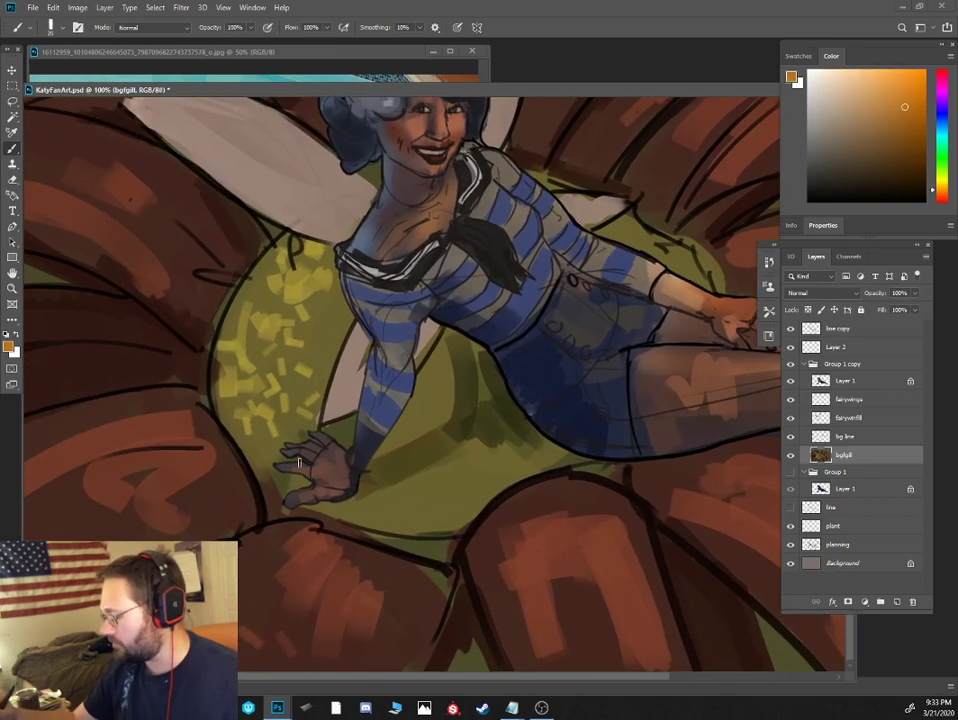
left_click(846, 384)
left_click(790, 382)
left_click(790, 382)
left_click_drag(299, 469, 308, 470)
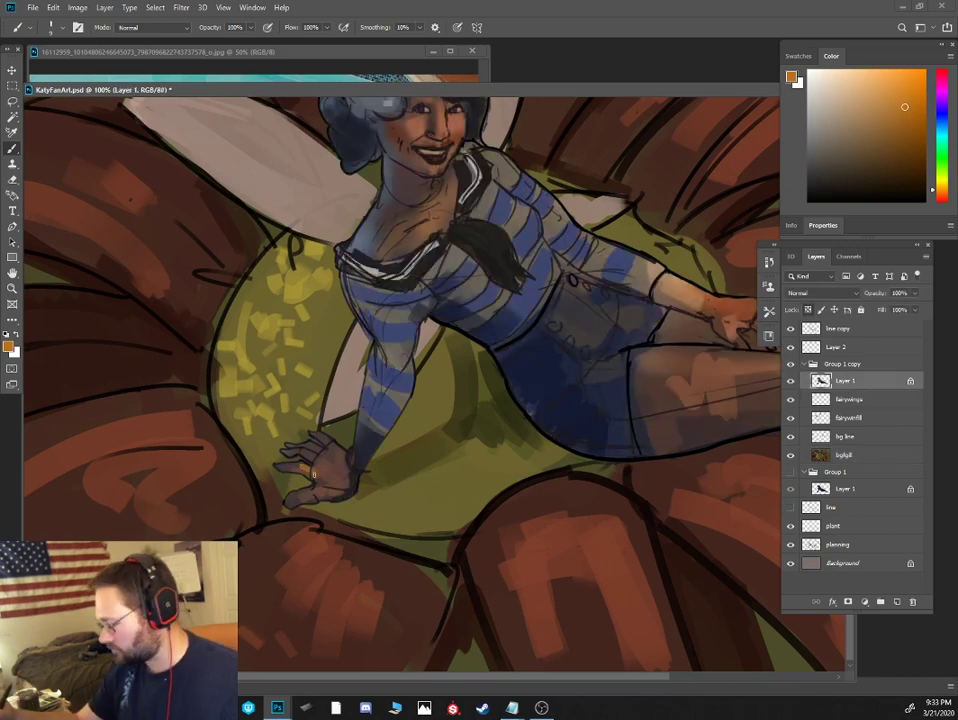
left_click(333, 460, "alt")
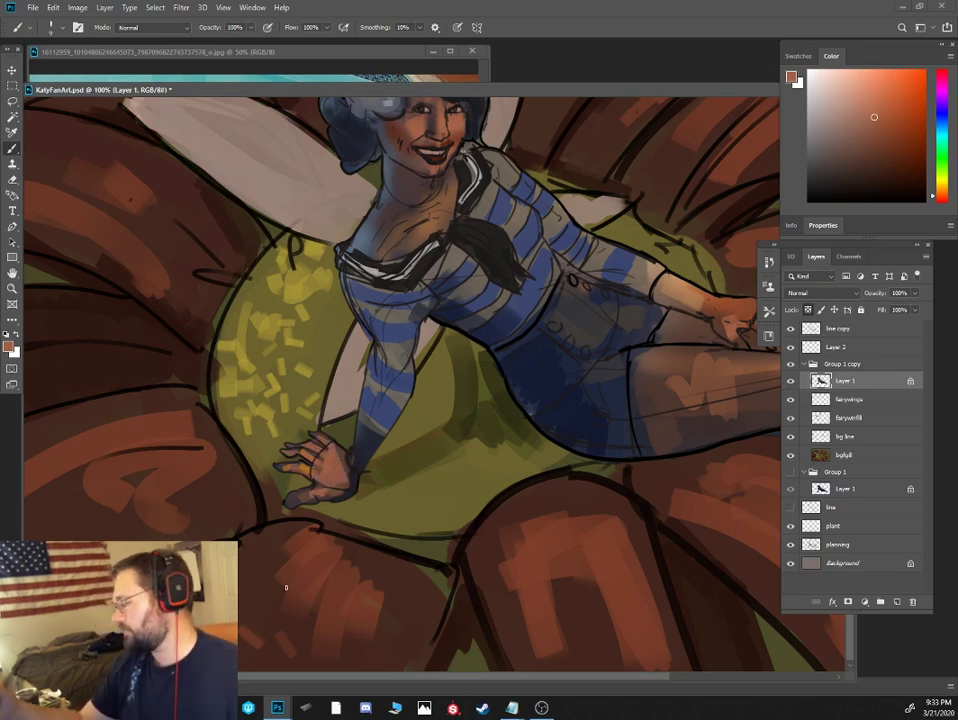
Sample the shirt's colours and brighten the light stripes across the shoulder, chest and sleeves with a warm beige
left_click(405, 300, "alt")
left_click(354, 296, "alt")
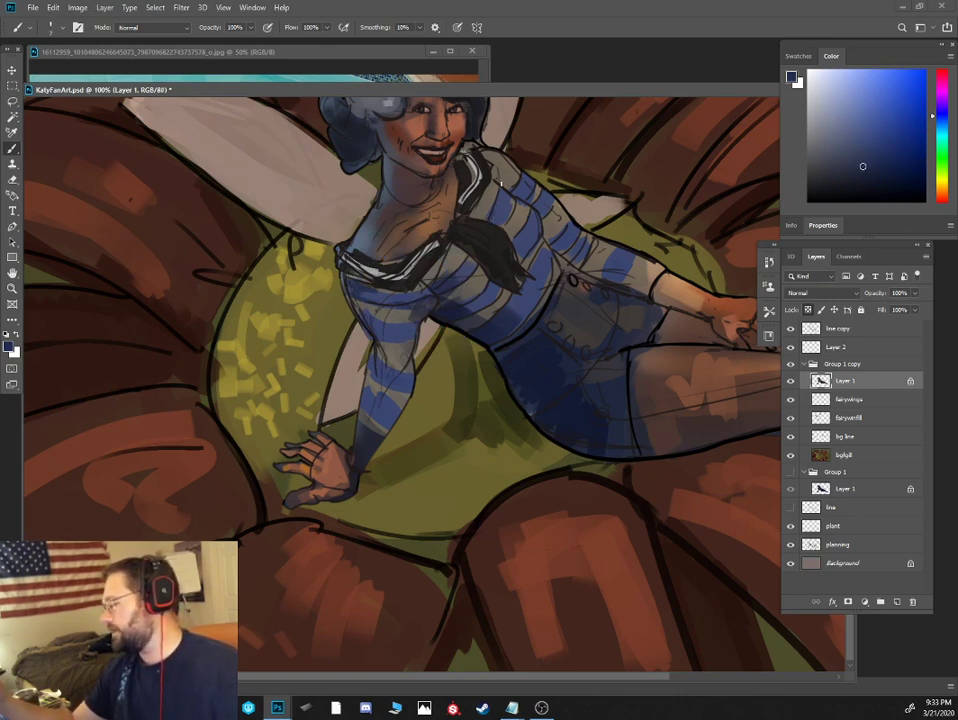
left_click(490, 190, "alt")
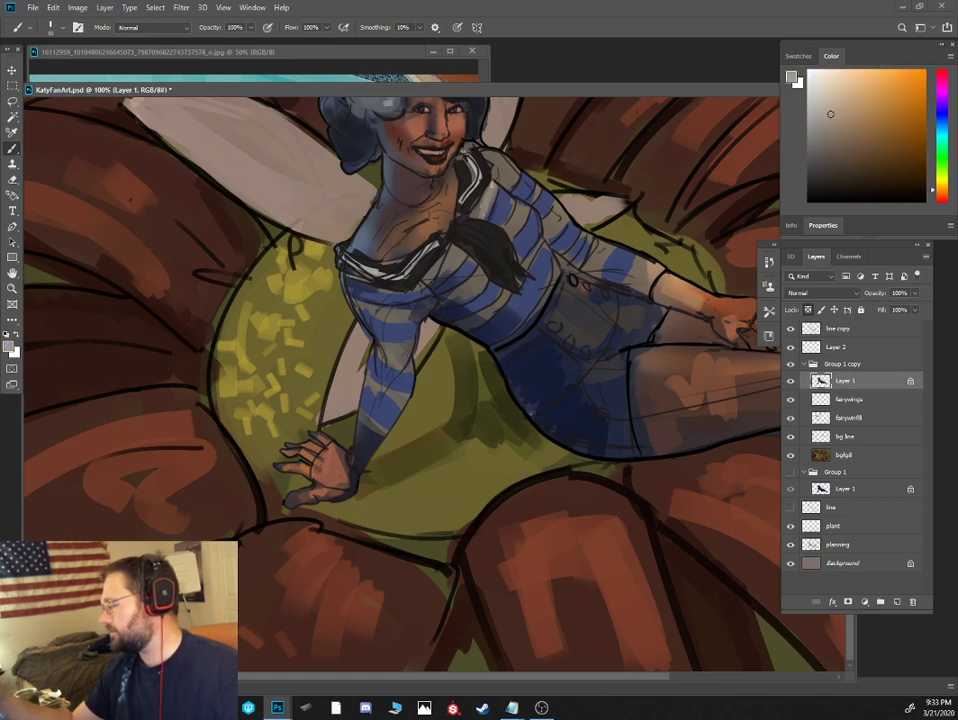
mouse_move(488, 188)
left_mouse_down()
mouse_move(518, 175)
mouse_move(511, 229)
left_mouse_up()
left_click_drag(511, 171, 495, 168)
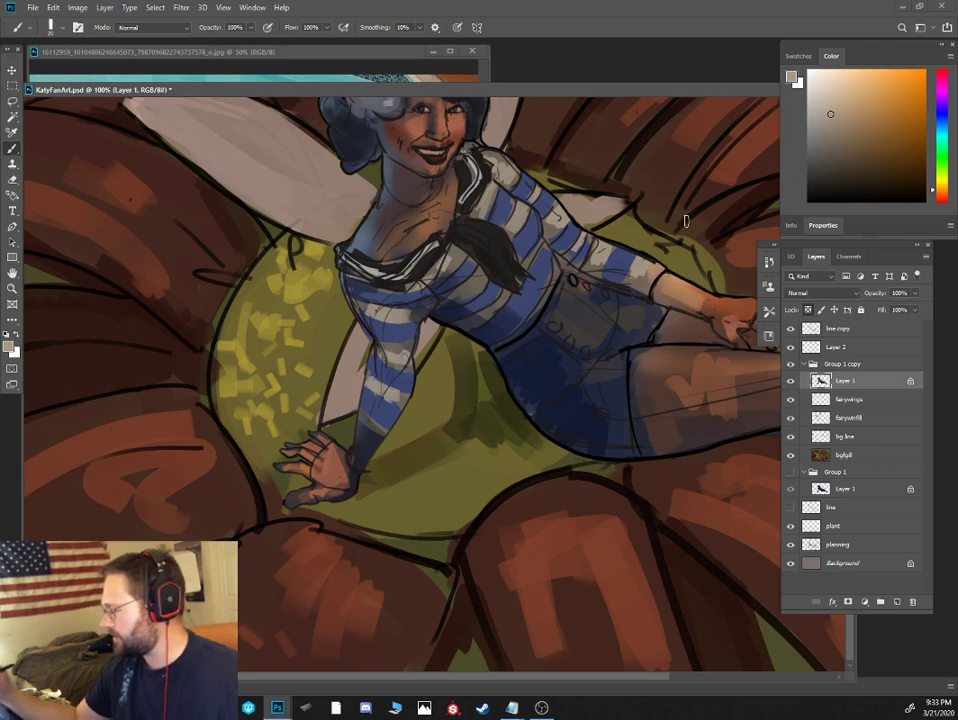
Cover the reddish marks on the shorts' waist with dark navy and paint the buttons golden brown using a much smaller brush
left_click(592, 294, "alt")
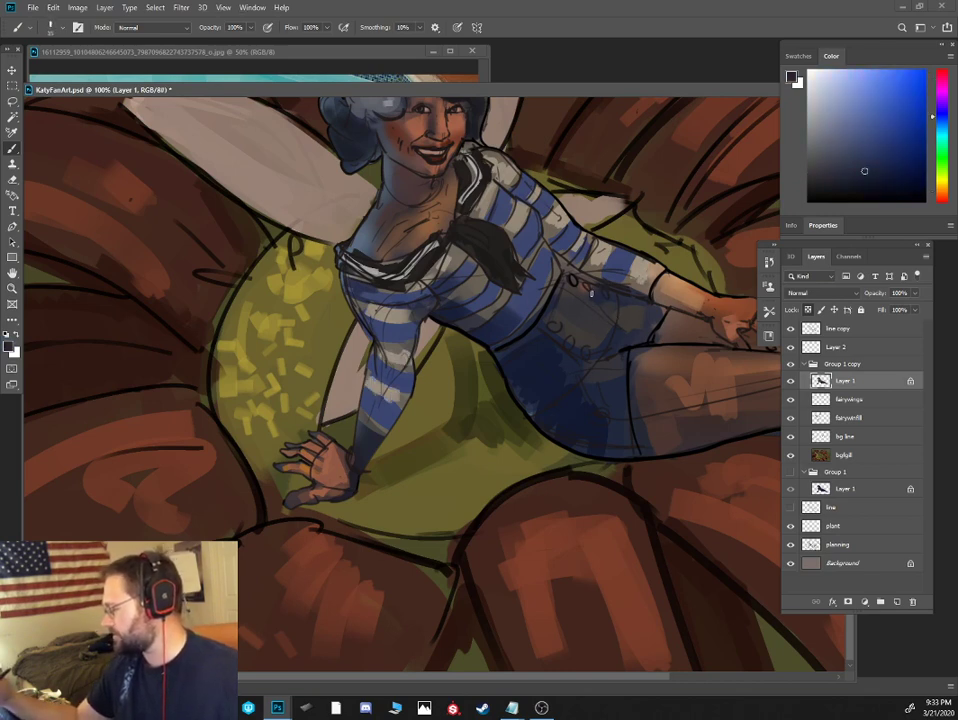
left_click_drag(590, 291, 585, 286)
left_click(942, 188)
left_click(897, 142)
left_click_drag(897, 142, 899, 138)
key("[")
key("[")
key("[")
key("[")
key("[")
key("[")
key("[")
key("[")
key("[")
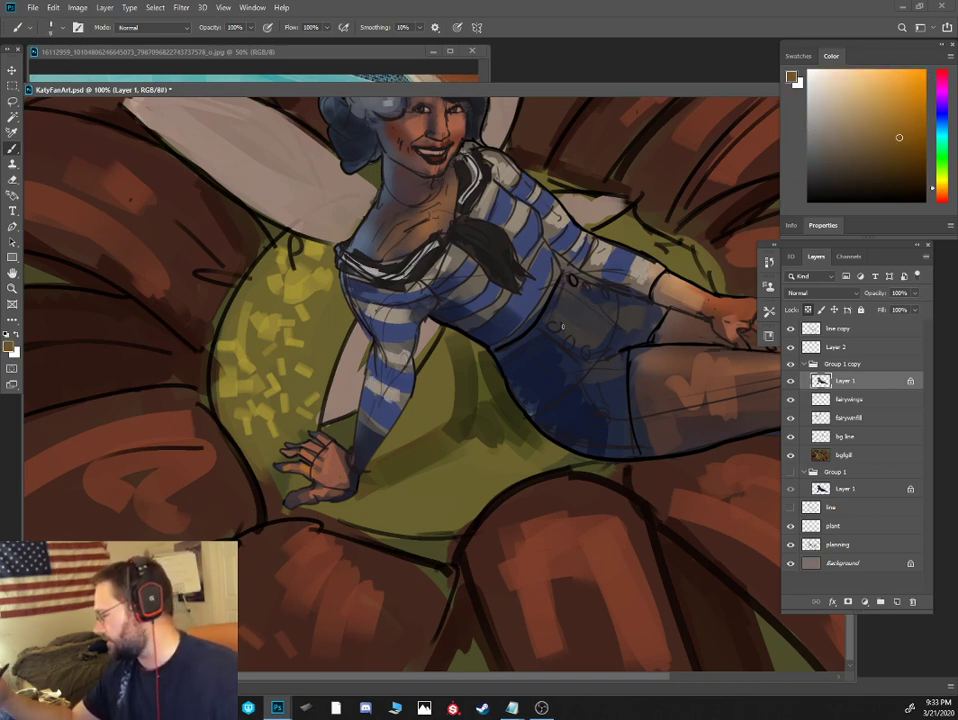
left_click_drag(549, 321, 589, 354)
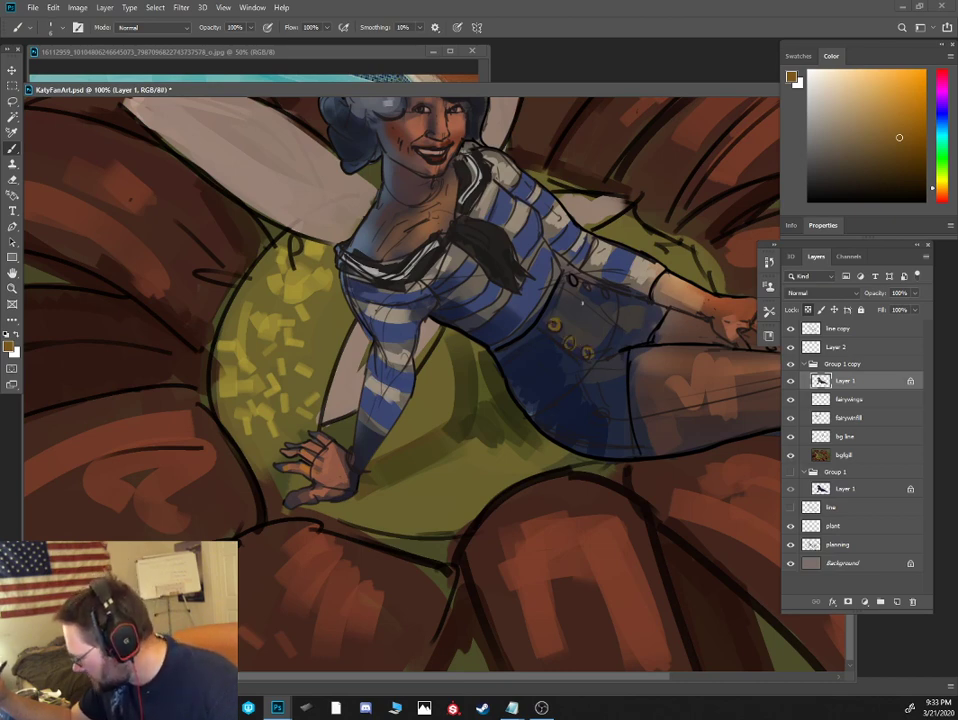
left_click_drag(571, 277, 608, 295)
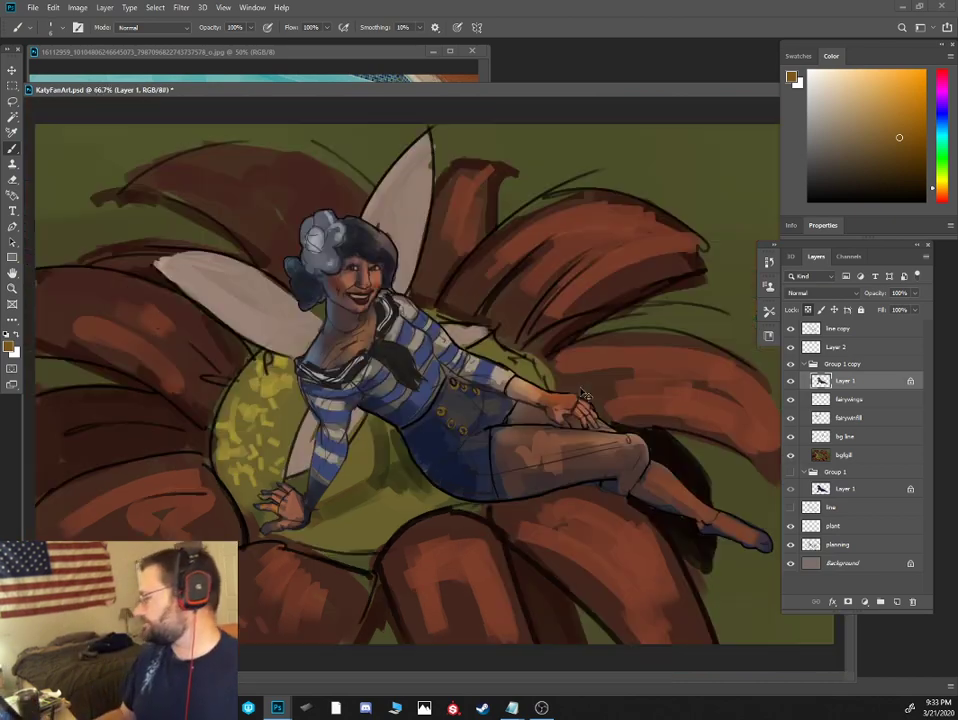
Flip the whole canvas horizontally to check the composition in mirror view
key("ctrl+minus")
left_click(580, 388, "alt")
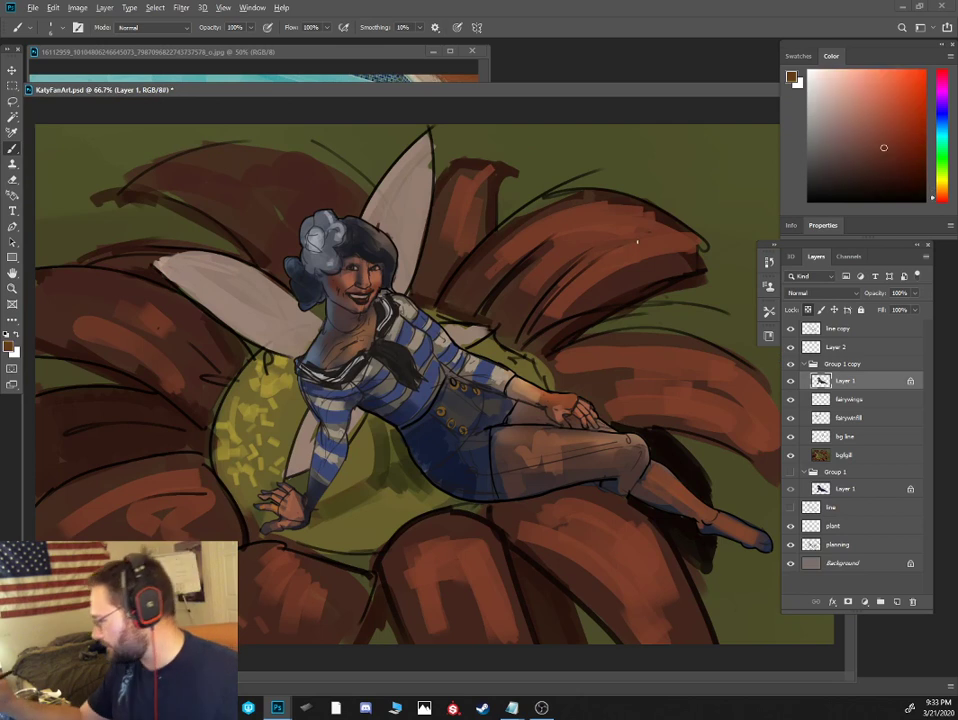
key("ctrl+minus")
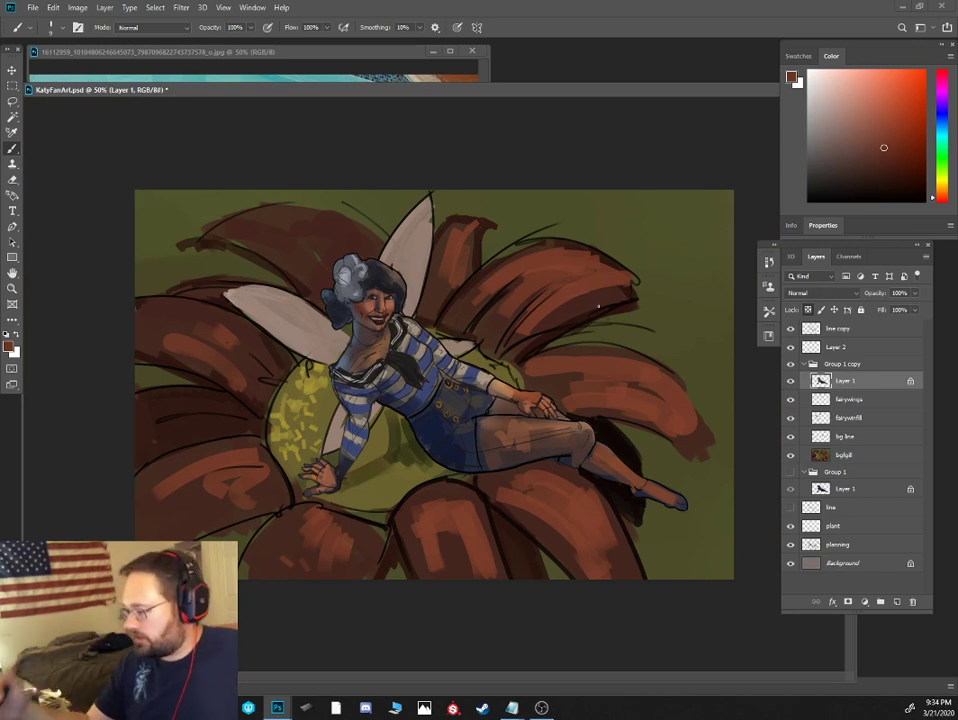
left_click(33, 7)
left_click(72, 8)
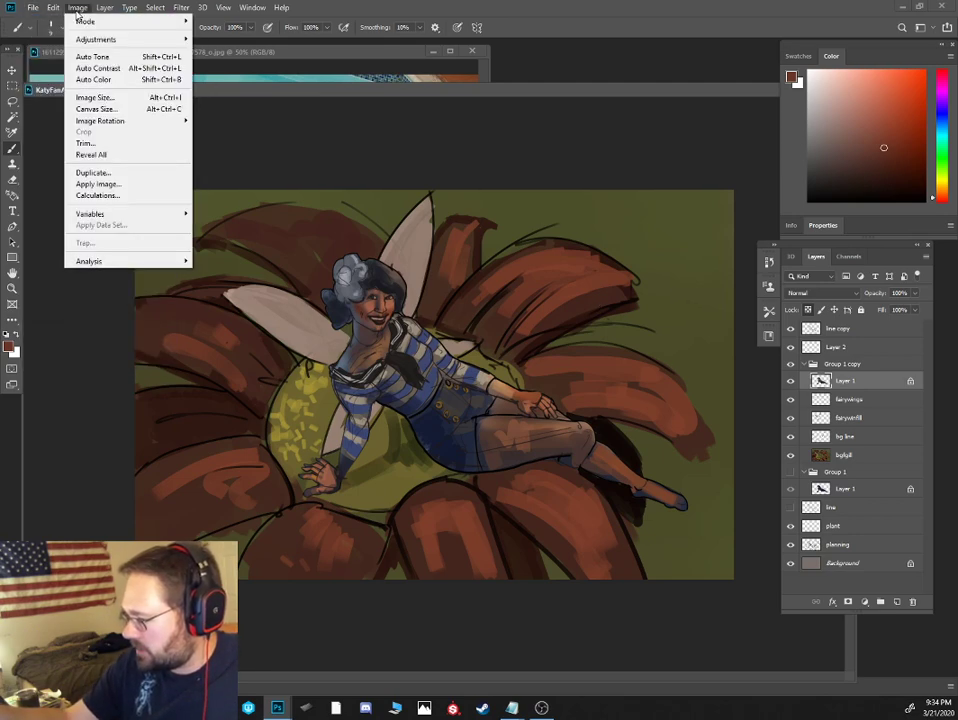
mouse_move(118, 121)
left_click(257, 174)
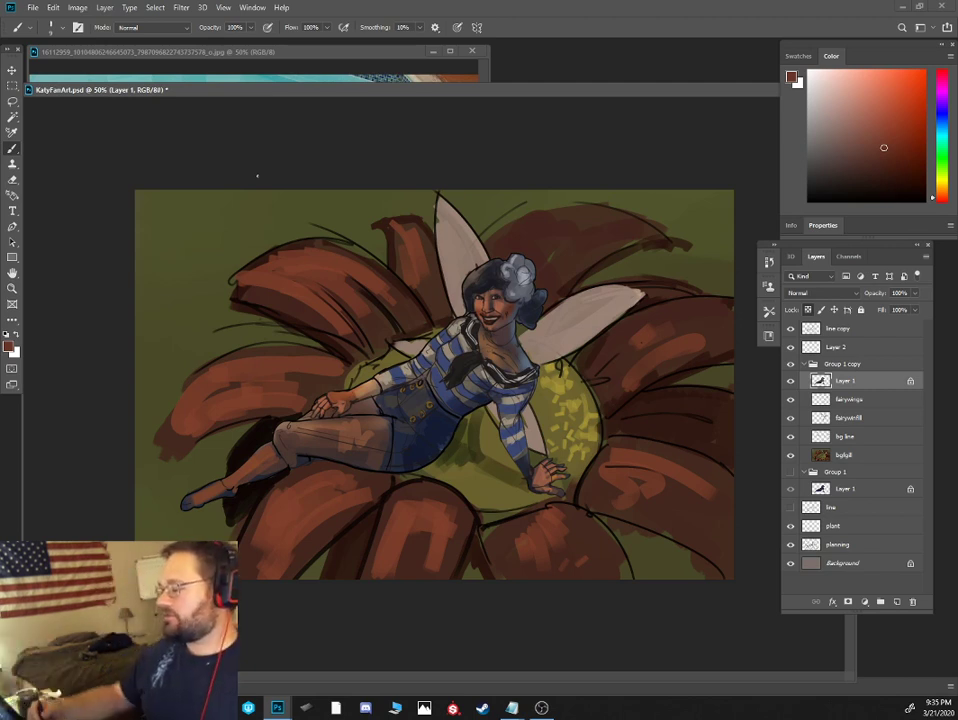
key("ctrl+minus")
key("ctrl+plus")
key("ctrl+plus")
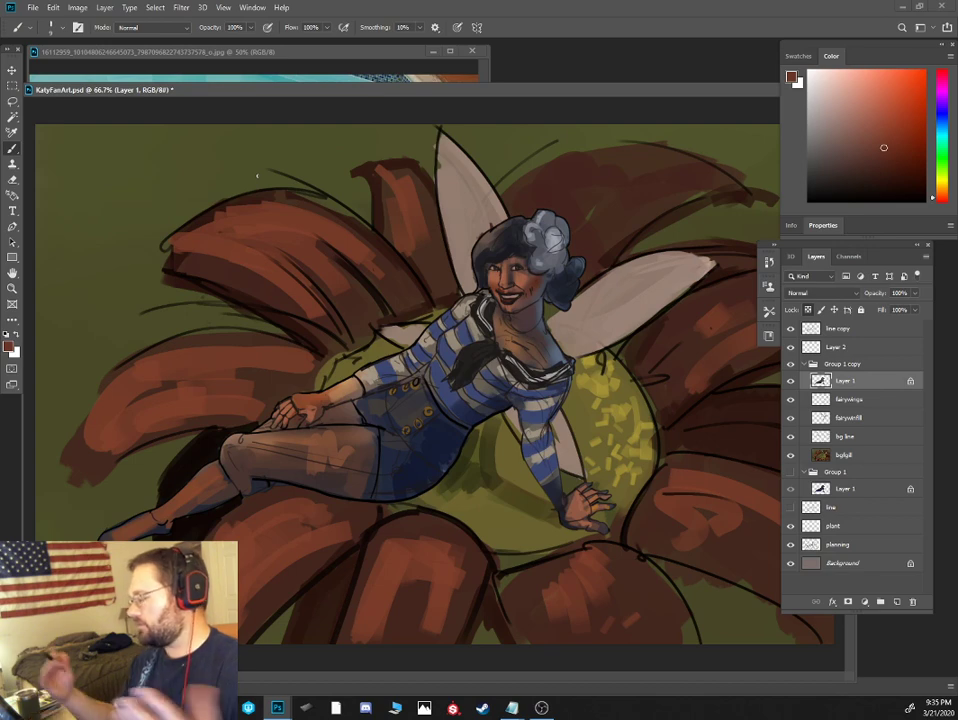
key("ctrl+minus")
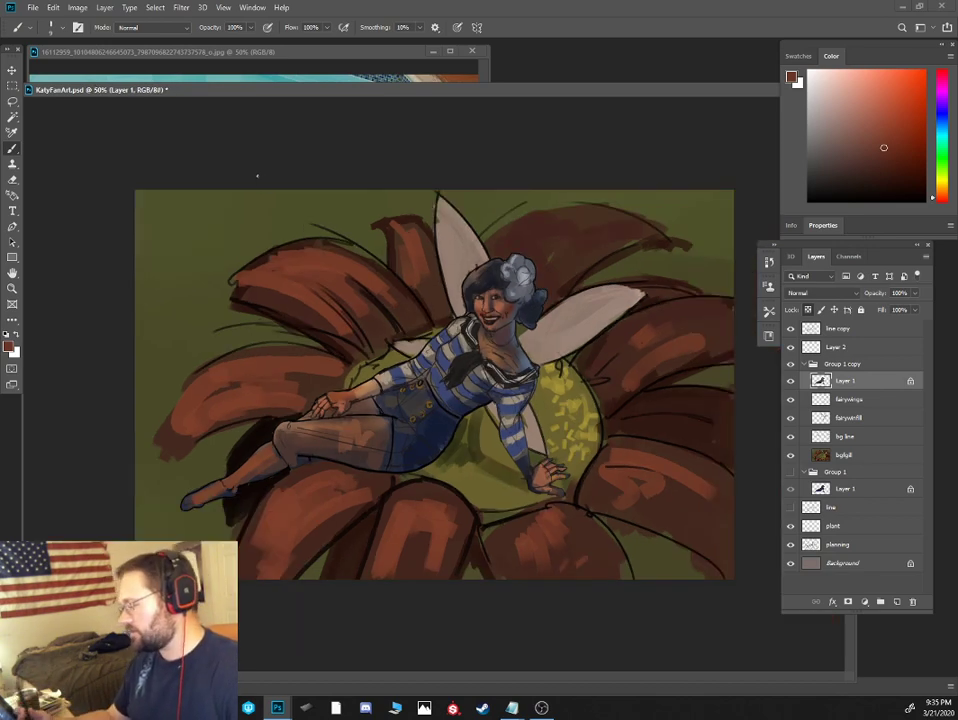
On a new layer above the figure, draw two straight horizontal bright yellow lines across the canvas, through the face and the thighs
left_click(897, 602)
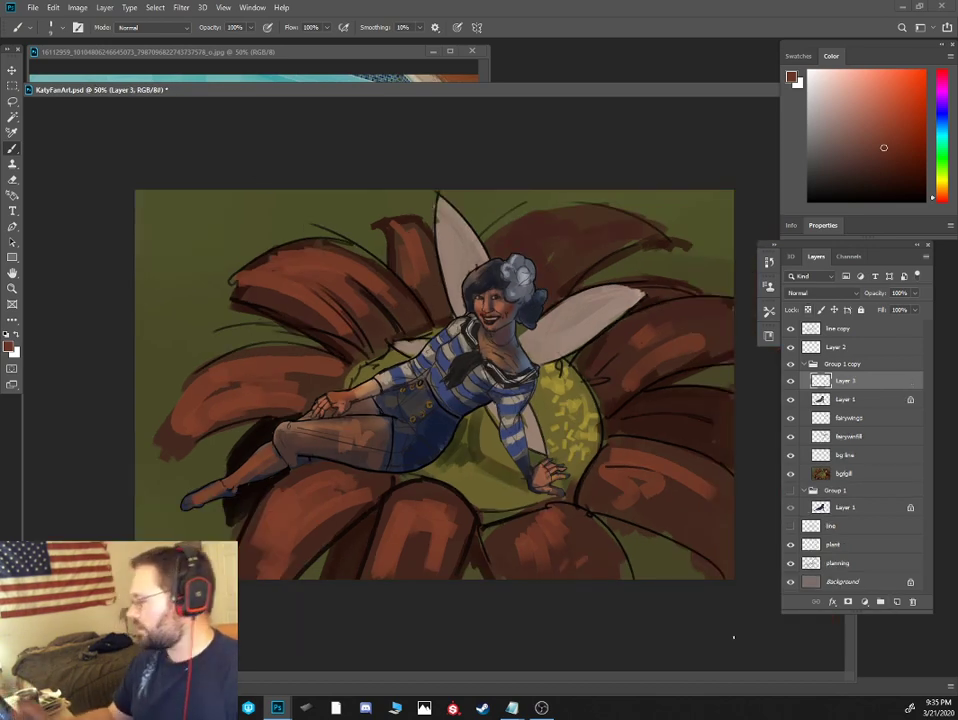
left_click(908, 132)
key("]")
key("]")
key("]")
key("]")
key("]")
key("]")
key("]")
key("]")
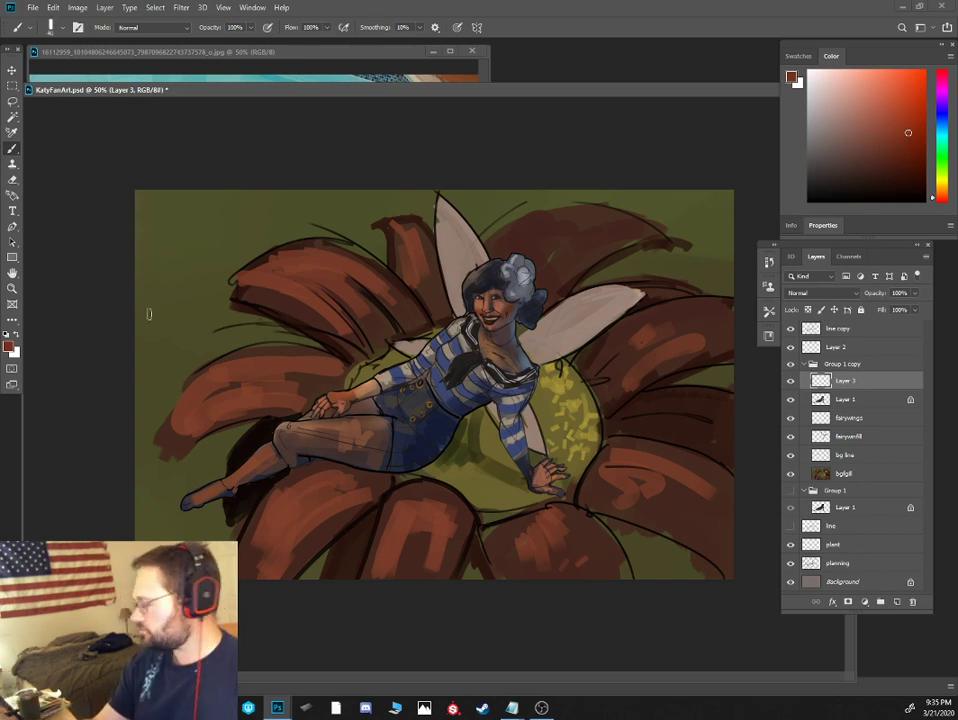
left_click(941, 184)
left_click(924, 74)
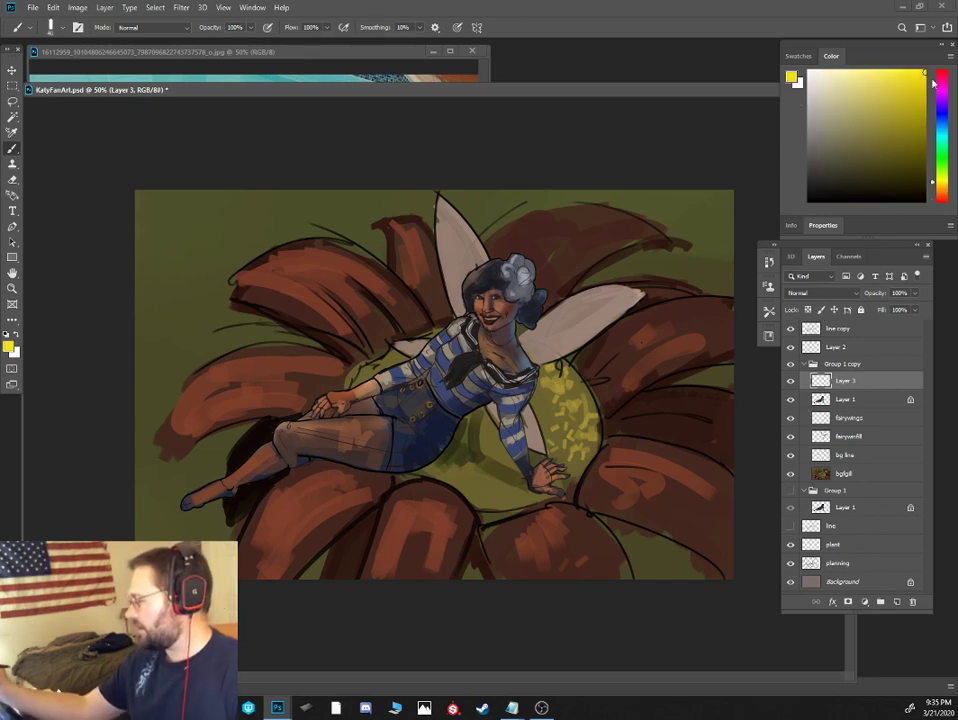
left_click(120, 307)
left_click(740, 306, "shift")
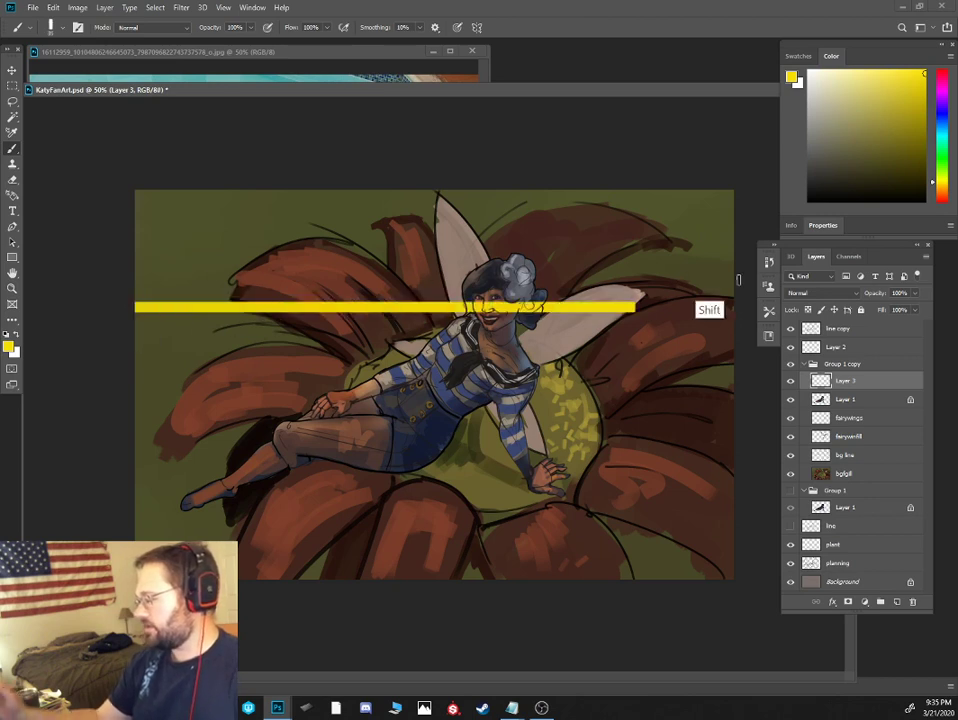
left_click(115, 443)
left_click(792, 443, "shift")
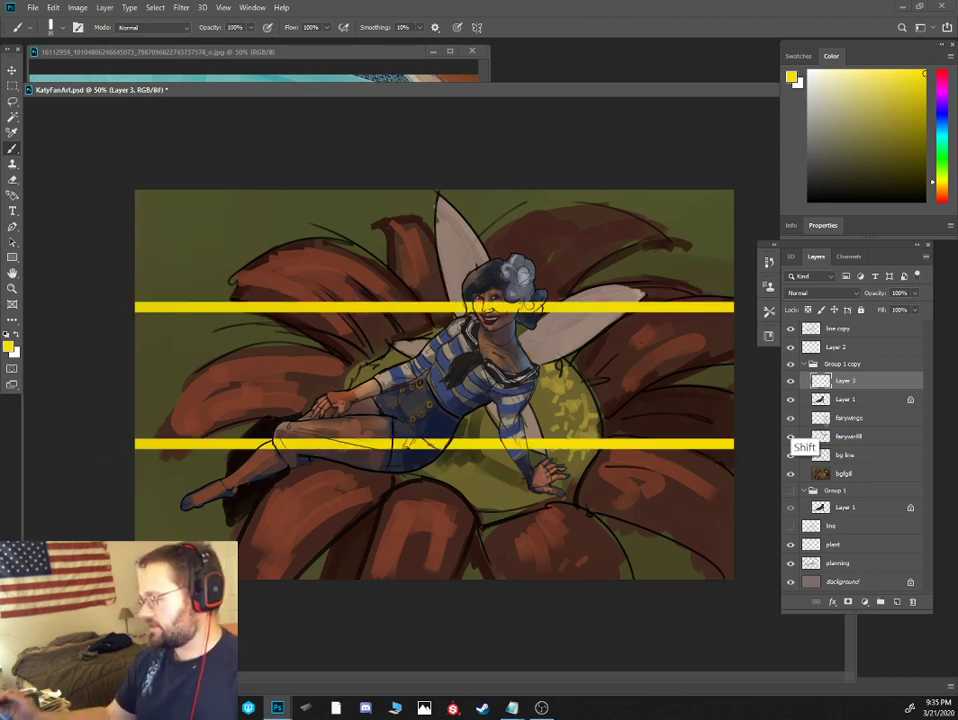
Add two straight vertical yellow lines across the full canvas height, completing a rule-of-thirds grid with the horizontal lines
left_click(551, 190)
left_click(550, 291, "shift")
left_click(550, 578, "shift")
left_click(308, 190)
left_click(307, 578, "shift")
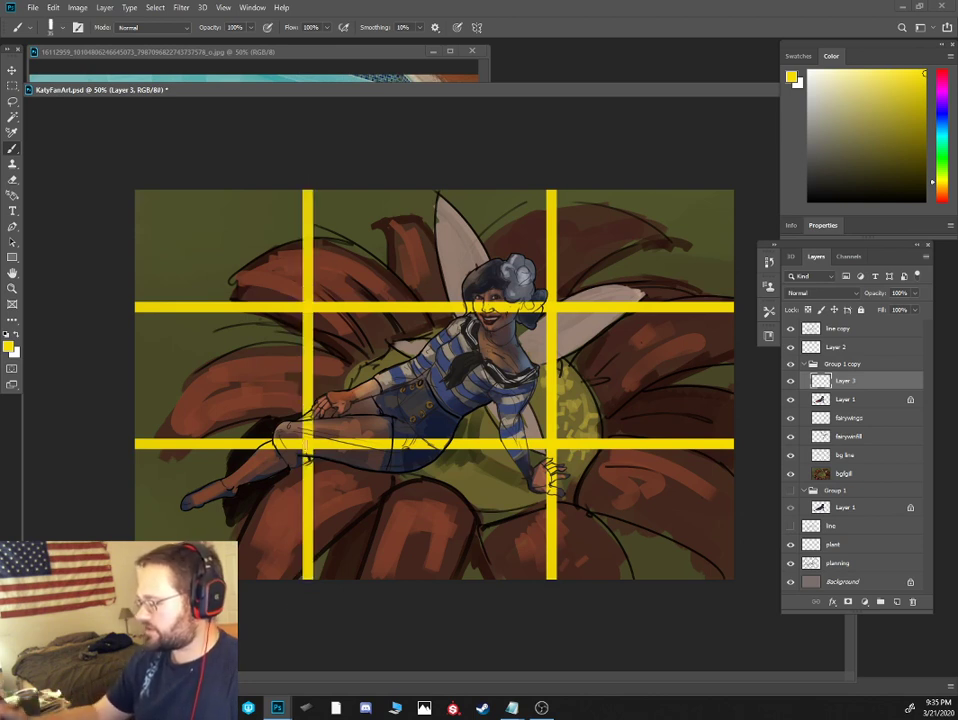
Circle the four intersections of the thirds grid with freehand yellow rings
mouse_move(307, 289)
left_mouse_down()
mouse_move(300, 333)
mouse_move(304, 292)
left_mouse_up()
left_click_drag(534, 288, 533, 318)
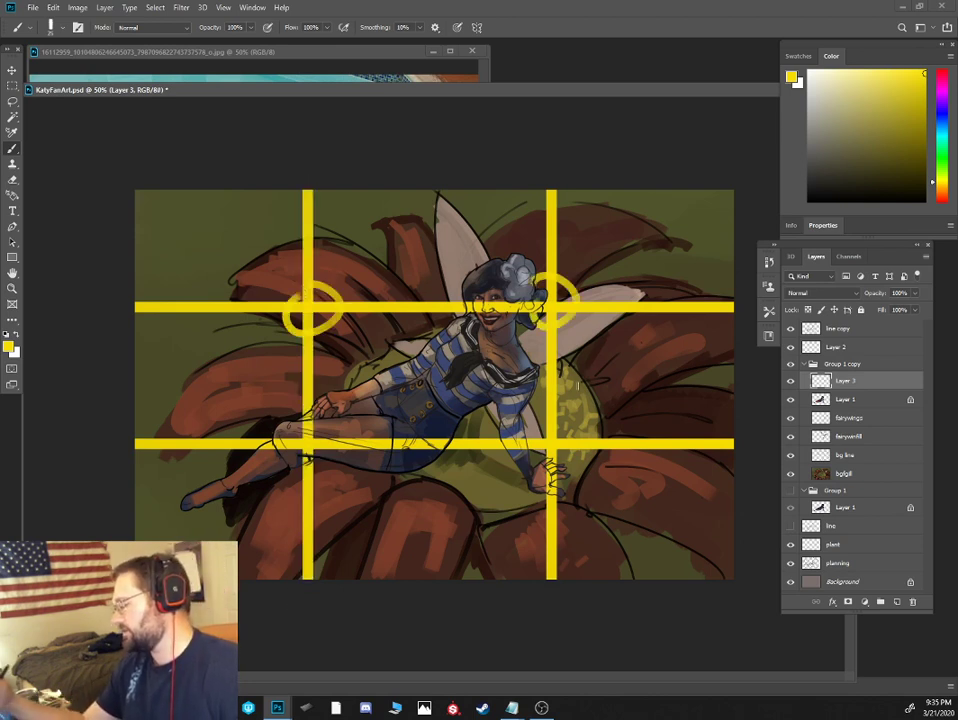
left_click_drag(525, 436, 576, 456)
left_click_drag(310, 422, 306, 424)
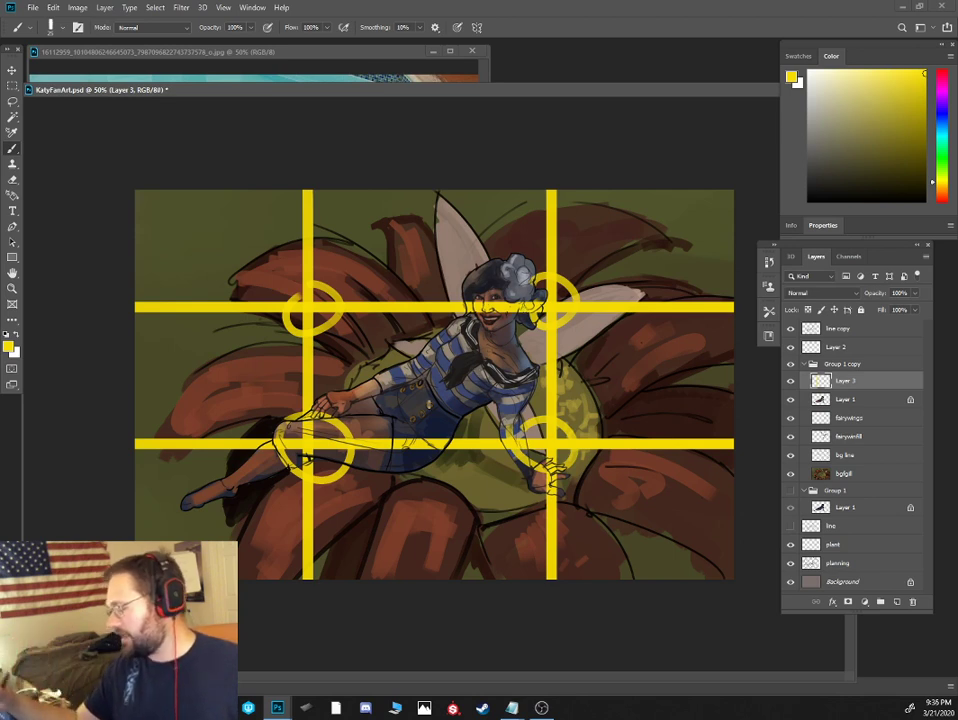
Toggle the visibility of Layer 1, fairywings and fairywinfill to check which parts of the figure each layer holds
left_click(805, 399)
left_click(788, 400)
left_click(788, 400)
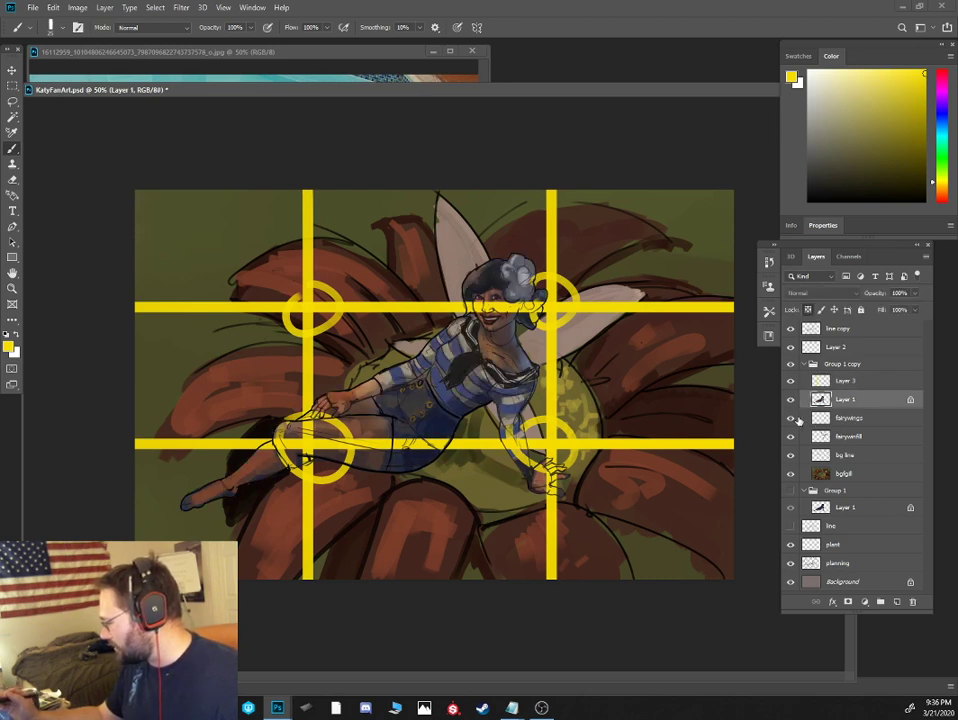
left_click(790, 418)
left_click(790, 418)
left_click(789, 437)
left_click(790, 436)
left_click(790, 417)
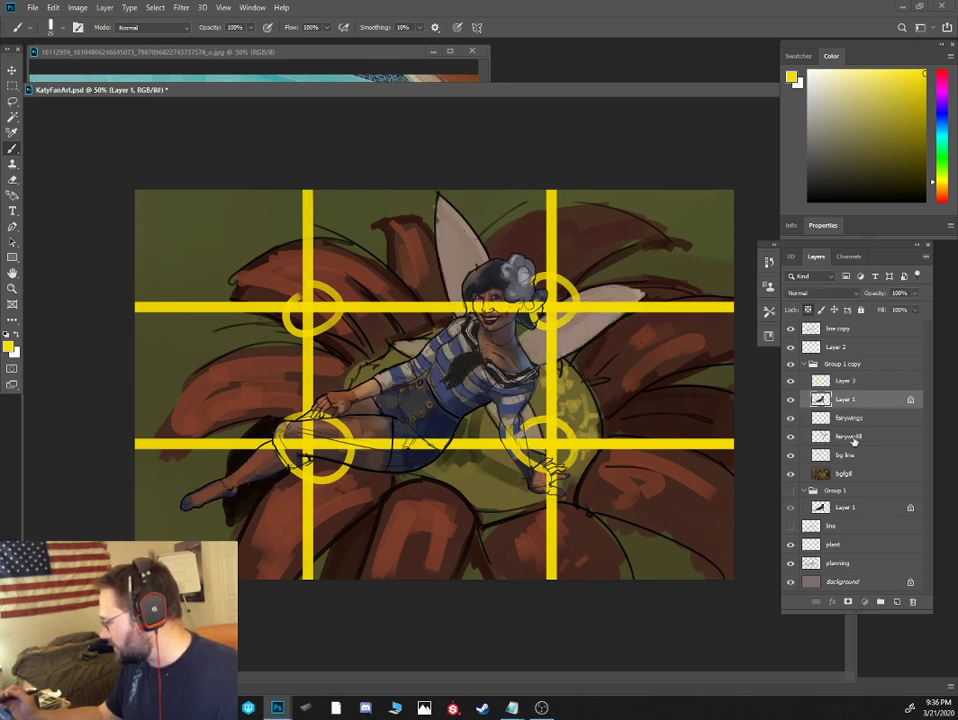
left_click(848, 436)
left_click(848, 417, "ctrl")
left_click(845, 399, "ctrl")
left_click(846, 382, "ctrl")
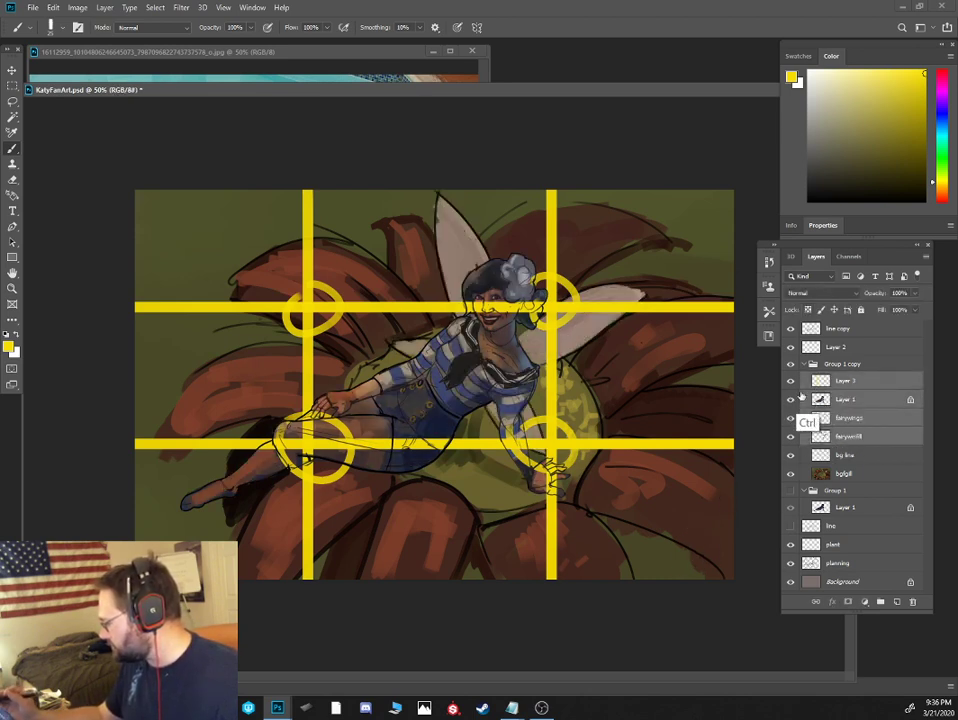
left_click(790, 381)
left_click(790, 381)
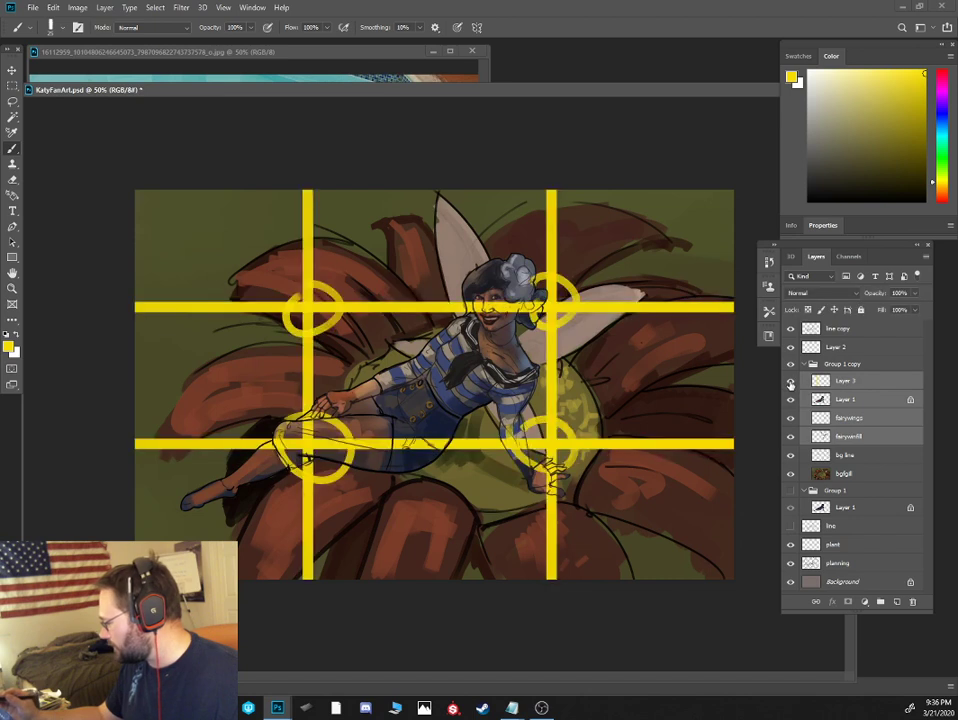
Identify the line copy layer by toggling it, and move it into Group 1 copy directly beneath the yellow guide layer
left_click(790, 329)
left_click(790, 329)
left_click_drag(854, 332, 848, 391)
Rename the yellow guide layer, Layer 3, as powerpointsd
double_click(843, 363)
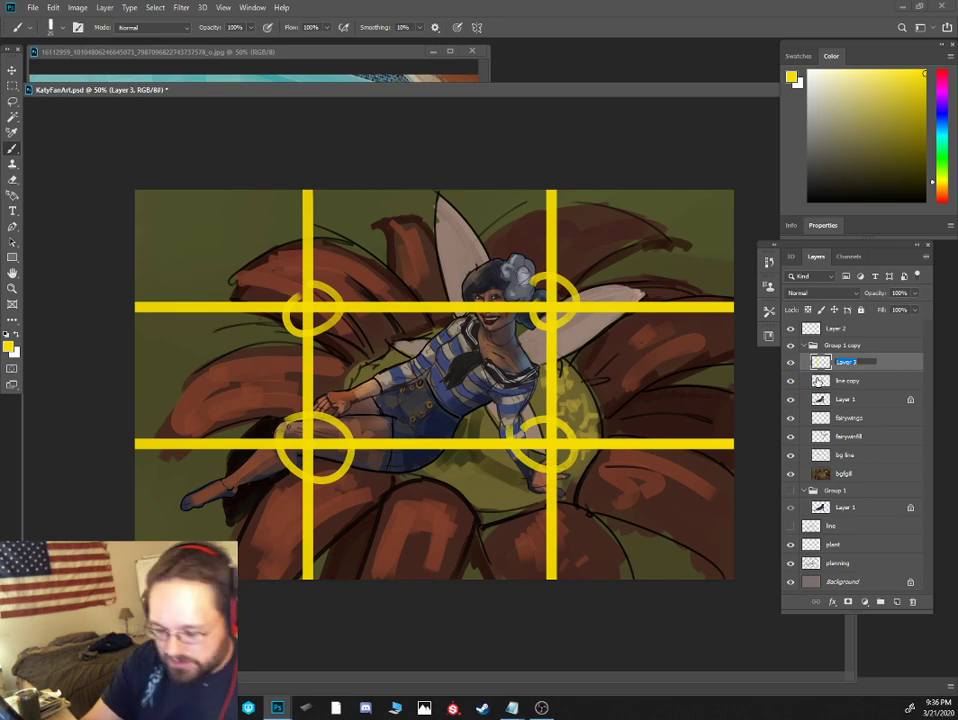
type("powerpol")
type("ntsd")
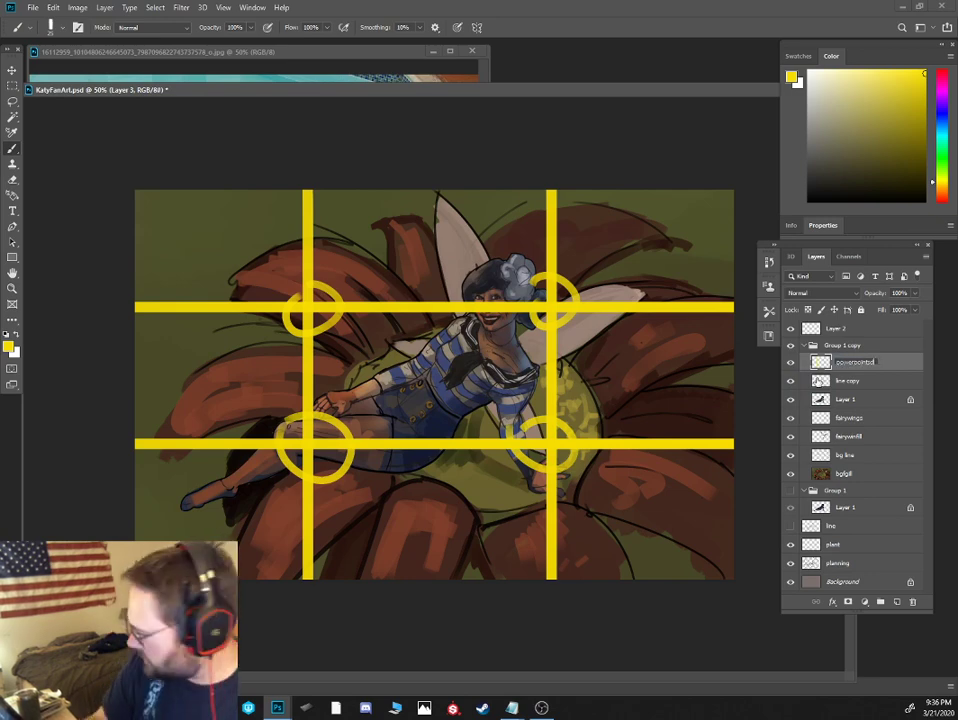
left_click(854, 397)
left_click(855, 384)
double_click(855, 385)
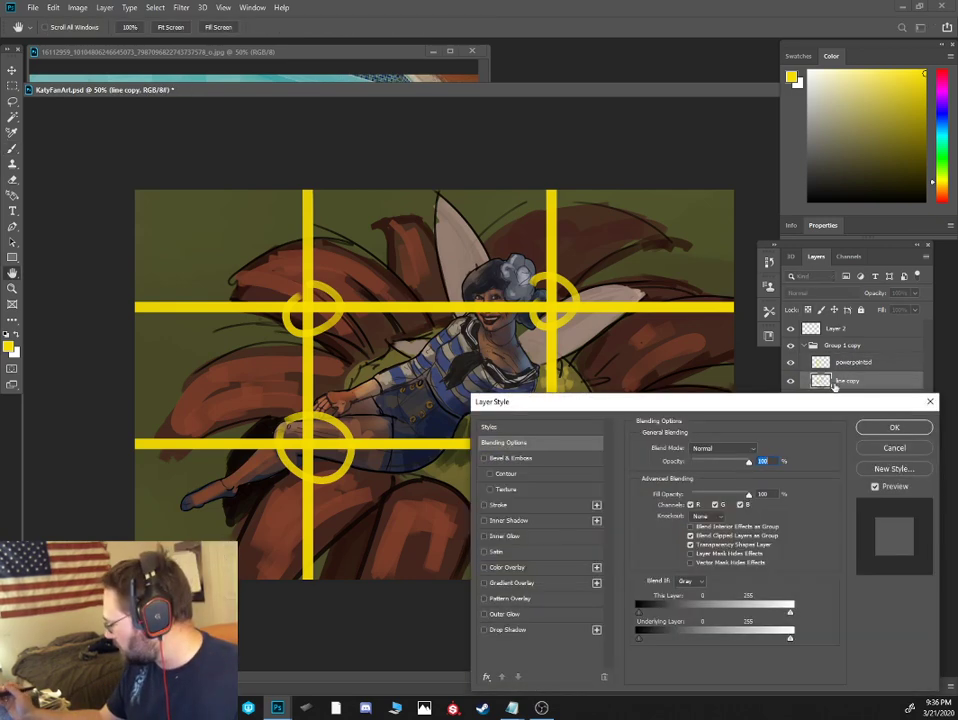
left_click(895, 450)
Select the line copy, Layer 1, fairywings and fairywinfill layers together and nudge the figure right towards the grid's right-hand intersections
left_click(793, 382)
left_click(791, 381)
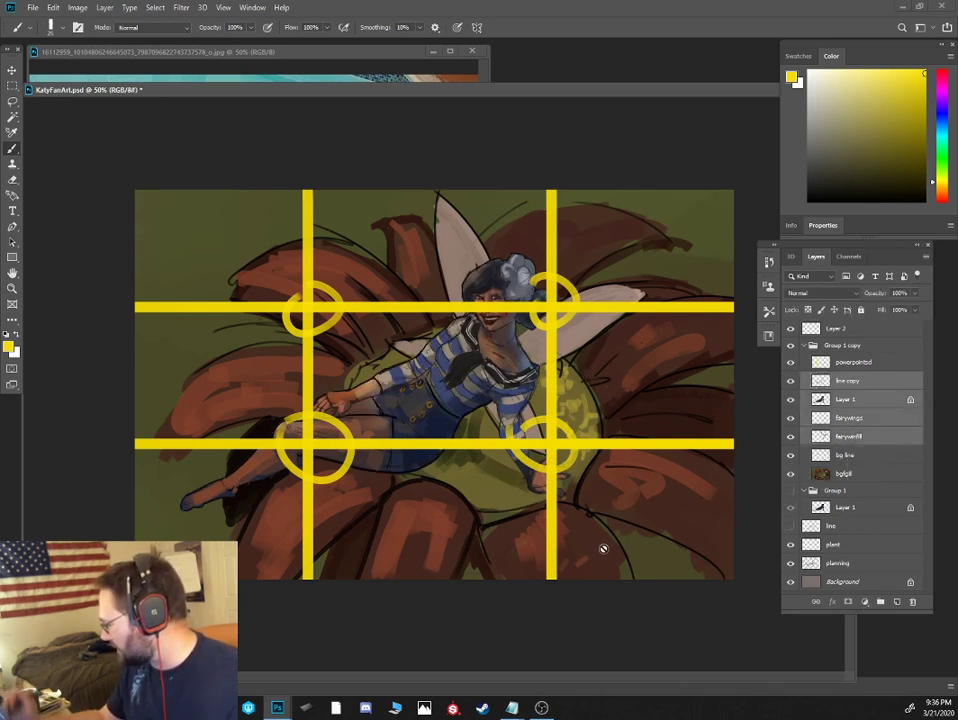
key("v")
key("Right")
key("Right")
key("Right")
key("Right")
key("Right")
key("Right")
key("Right")
key("Right")
key("Right")
key("Right")
key("Right")
key("Right")
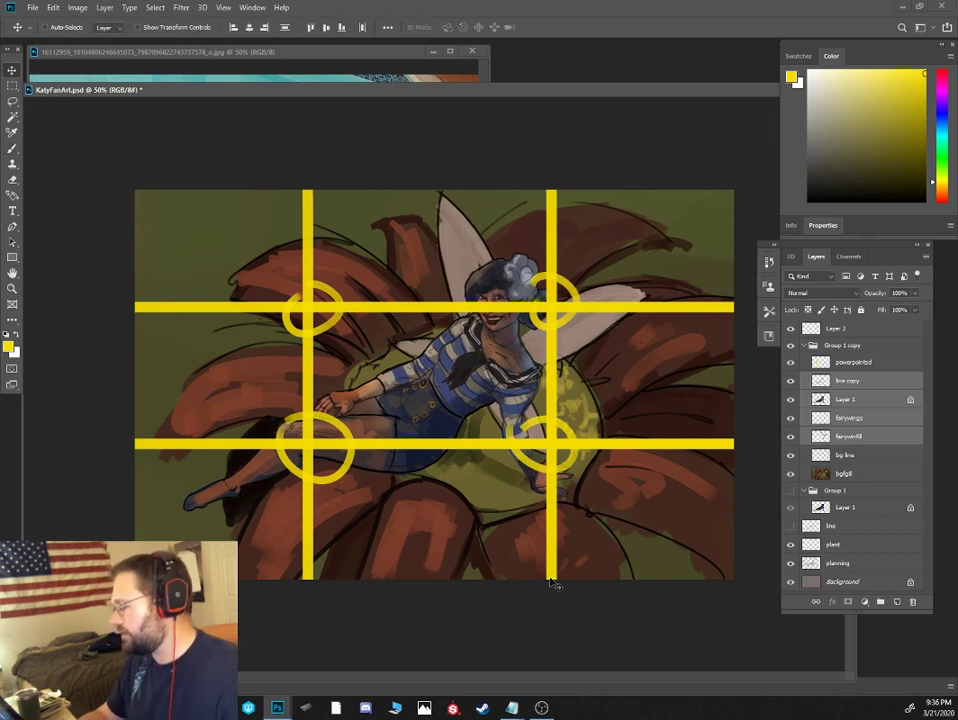
key("Right")
key("Right")
key("Right")
key("Right")
key("Right")
key("Right")
key("Right")
key("Right")
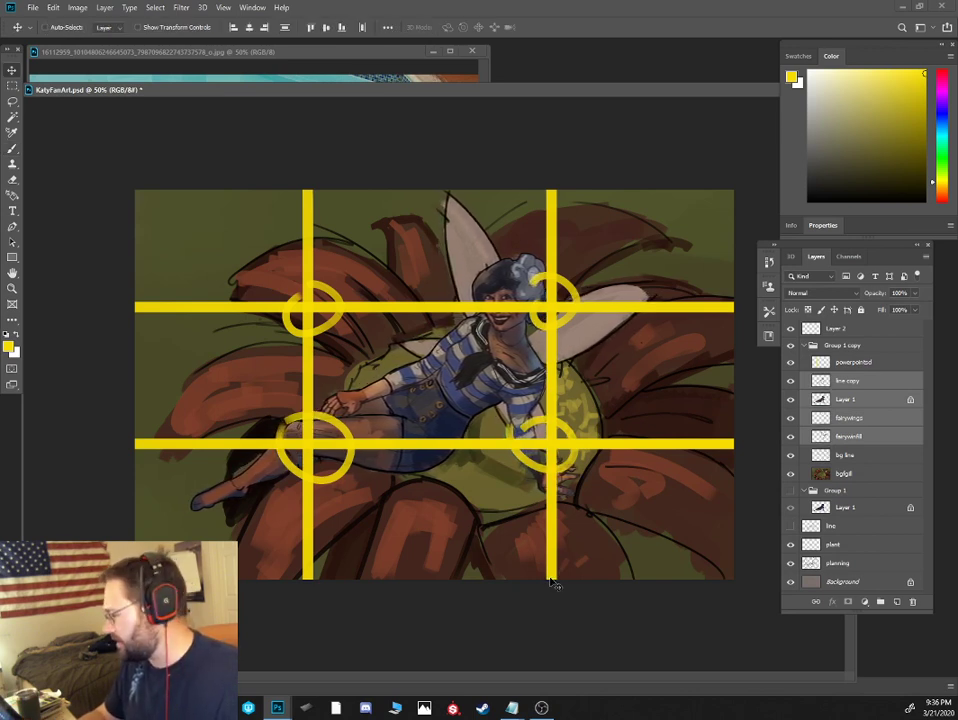
key("Right")
key("Right")
key("Right")
key("Right")
key("Right")
key("Right")
key("Right")
key("Right")
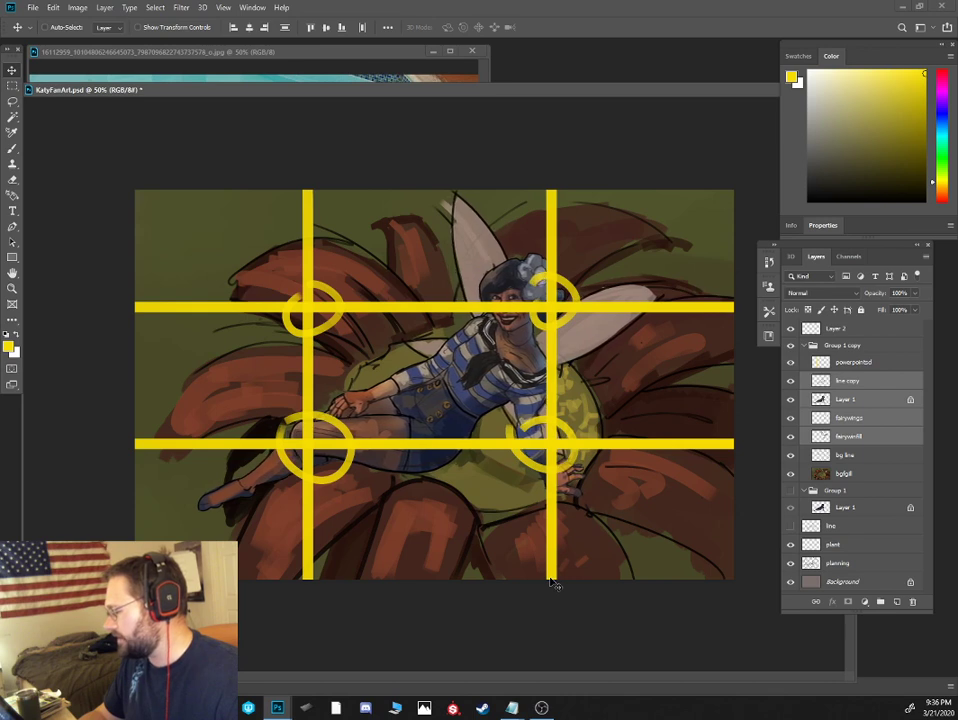
key("Right")
key("Right")
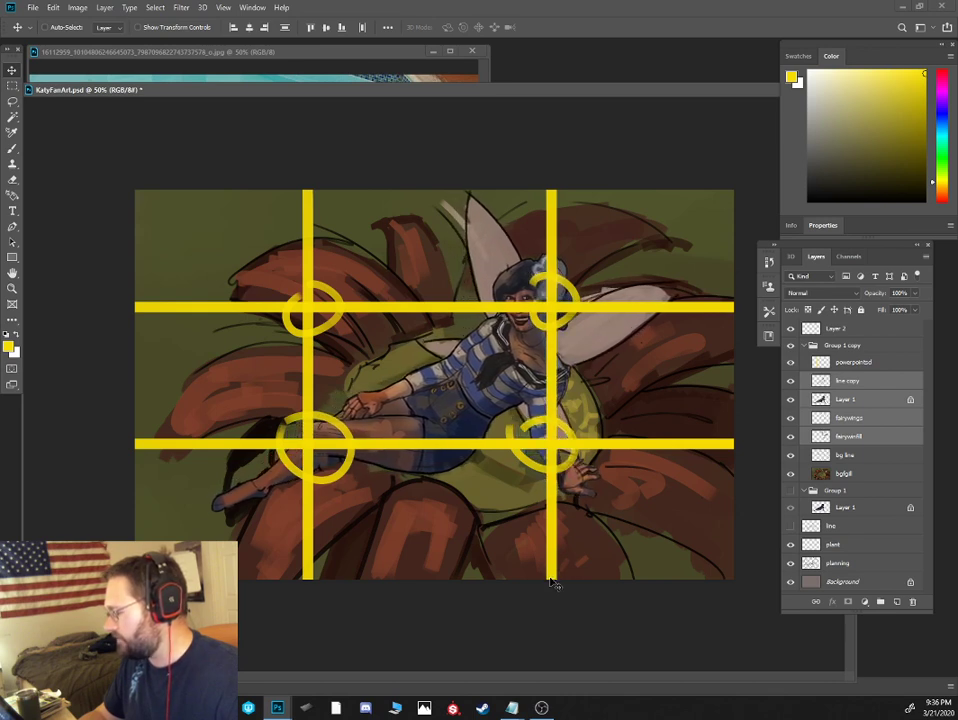
Nudge the selected figure and wing layers slightly down and a little further right to fit the grid intersections
key("Down")
key("Down")
key("Down")
key("Down")
key("Down")
key("Down")
key("Down")
key("Down")
key("Down")
key("Down")
key("Down")
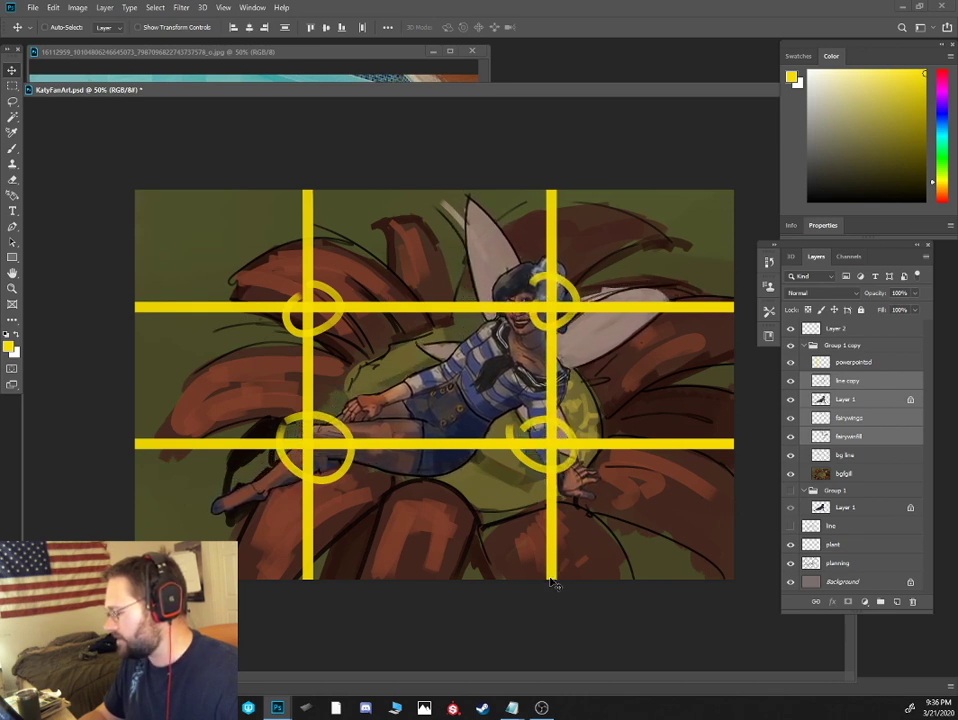
key("Right")
key("Right")
key("Right")
key("Right")
key("Right")
key("Right")
key("Right")
key("Right")
key("Right")
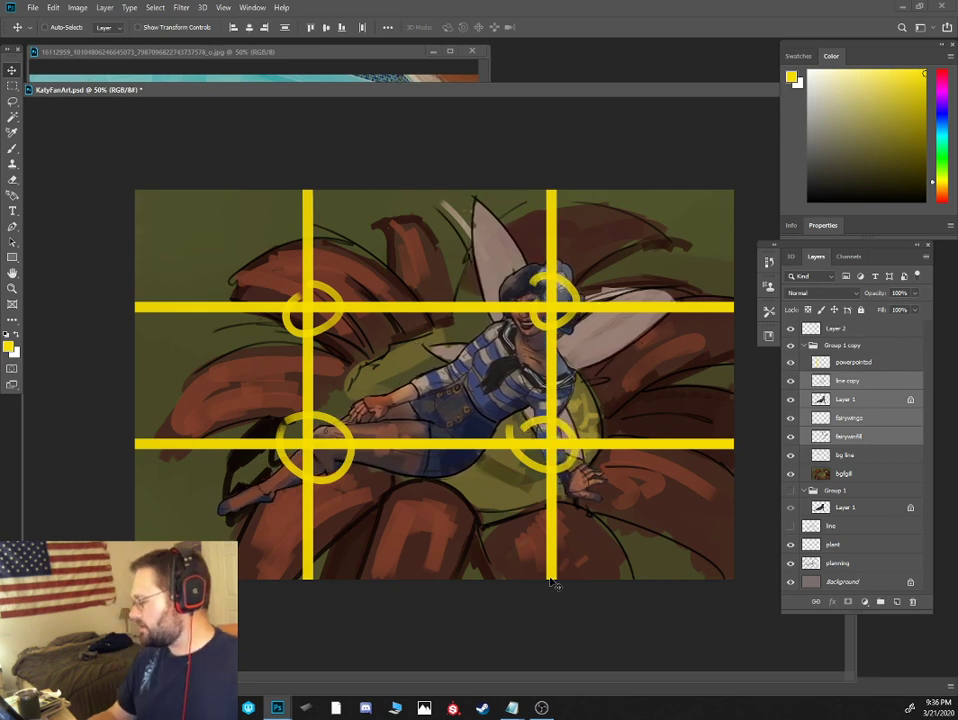
Compare the composition with and without the powerpointsd guides, and reduce that layer's opacity to 45%
left_click(791, 363)
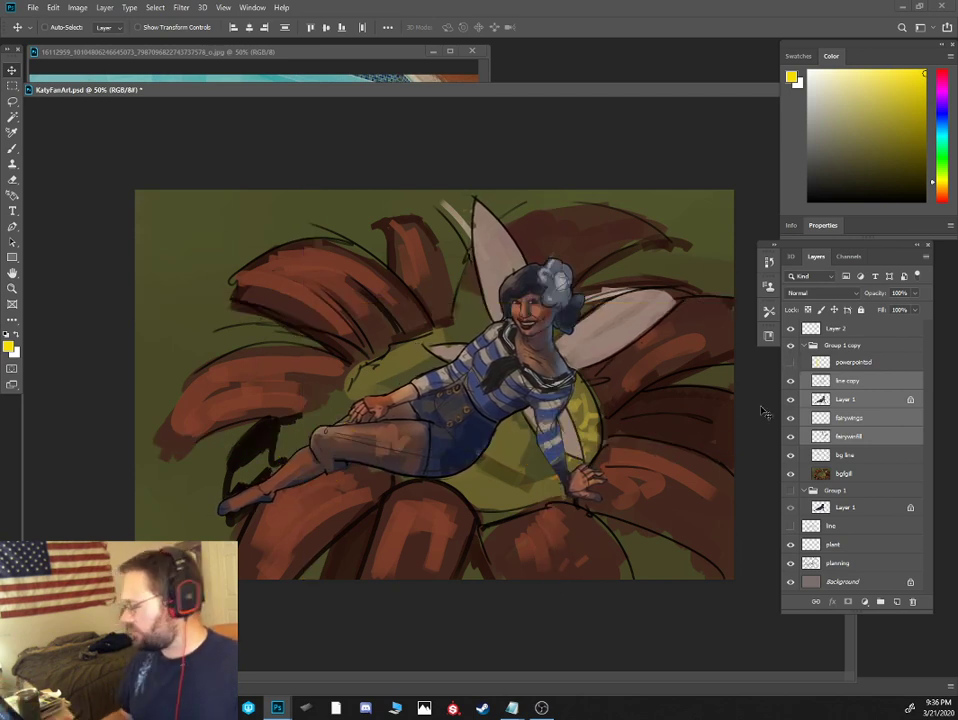
left_click(791, 362)
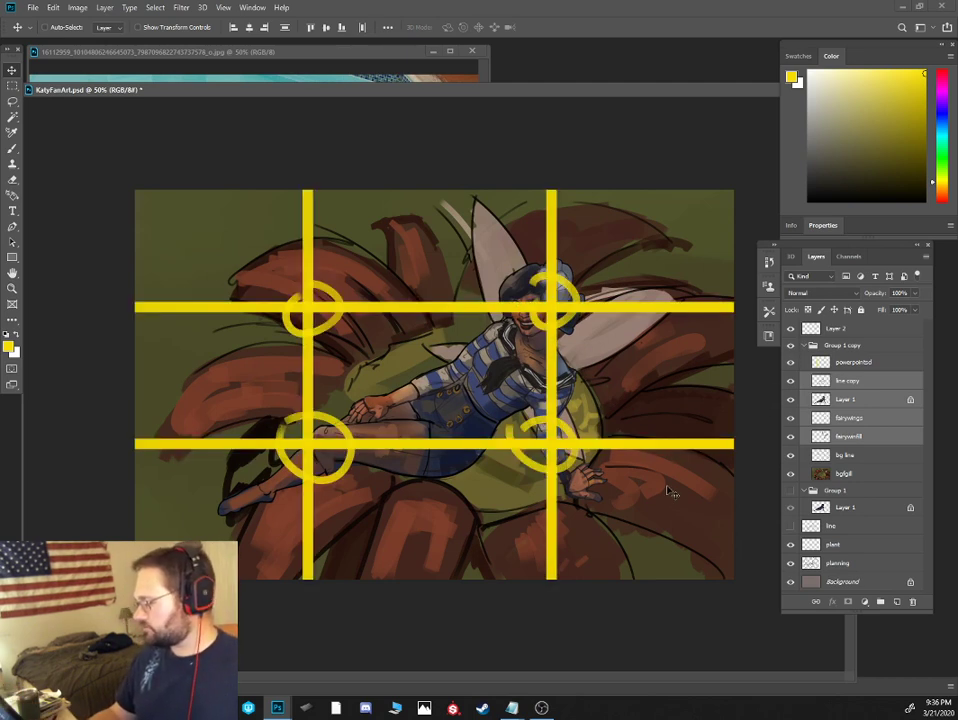
left_click(853, 362)
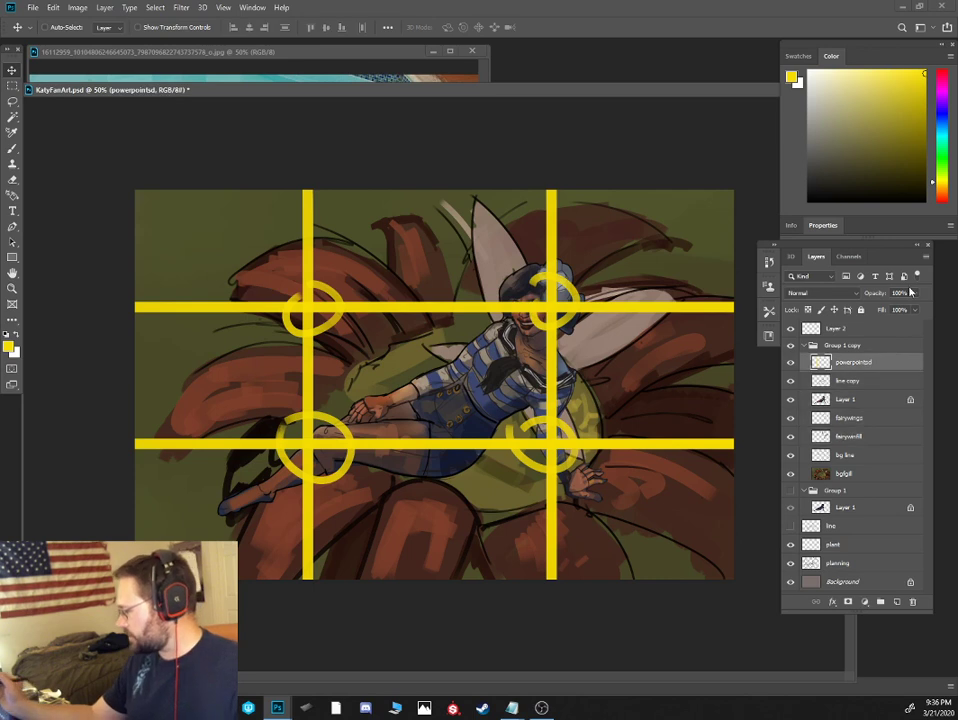
left_click(914, 293)
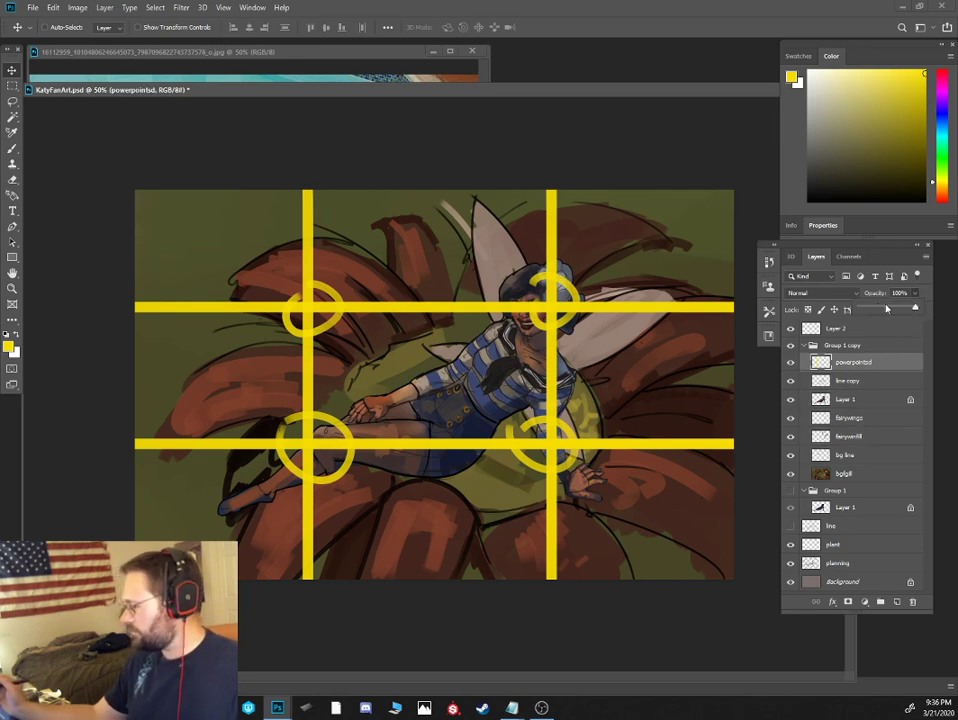
left_click(884, 307)
left_click_drag(578, 97, 548, 67)
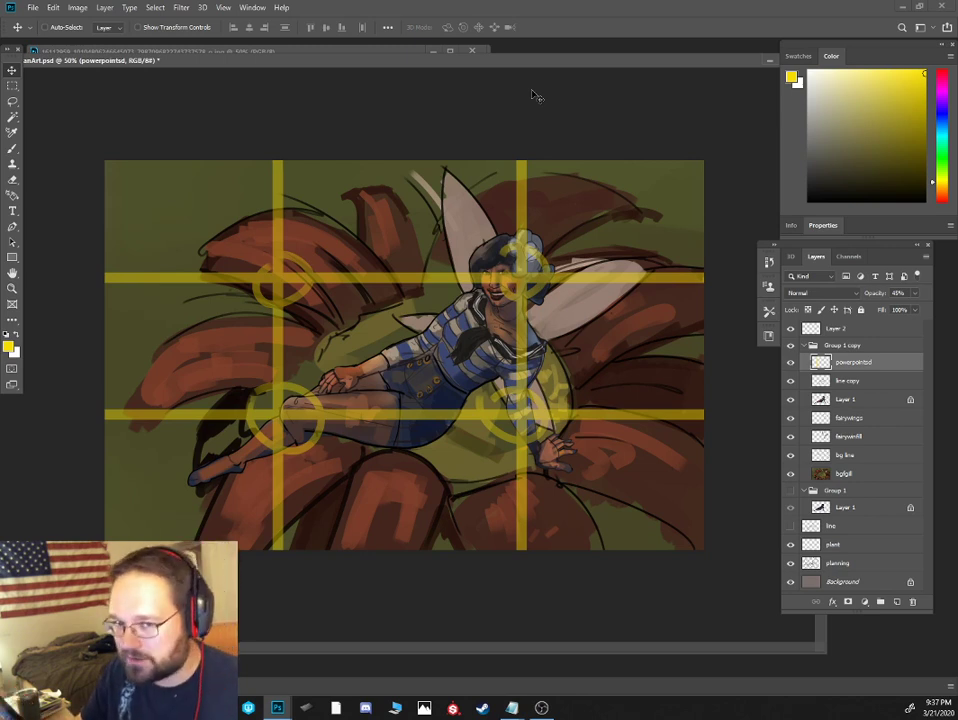
Hide the powerpointsd guide layer and make the bgfgill layer active, toggling its visibility to check its content
left_click(843, 473)
left_click(790, 473)
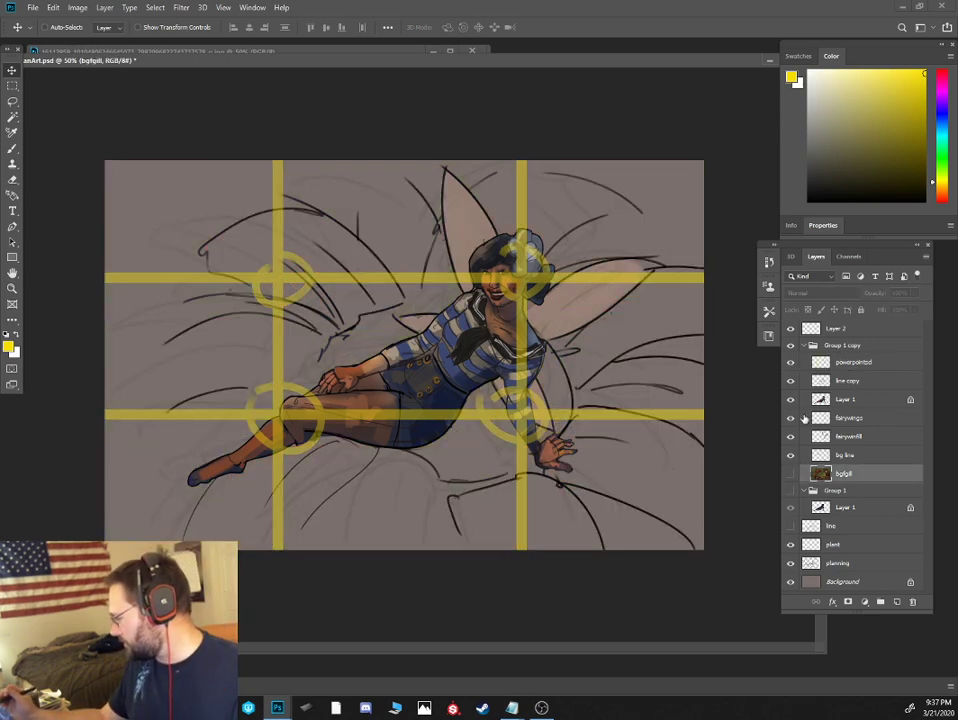
left_click(790, 362)
left_click(790, 473)
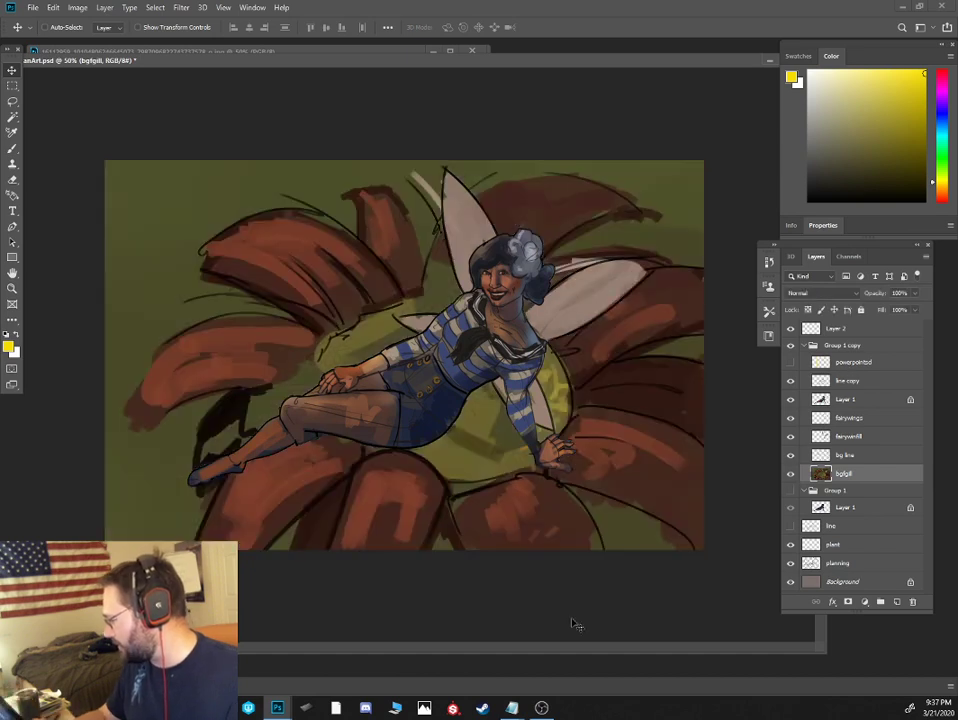
Set up the Soft Round Pressure Opacity brush at a much larger size with a dark muted blue as the painting colour
key("b")
right_click(203, 311)
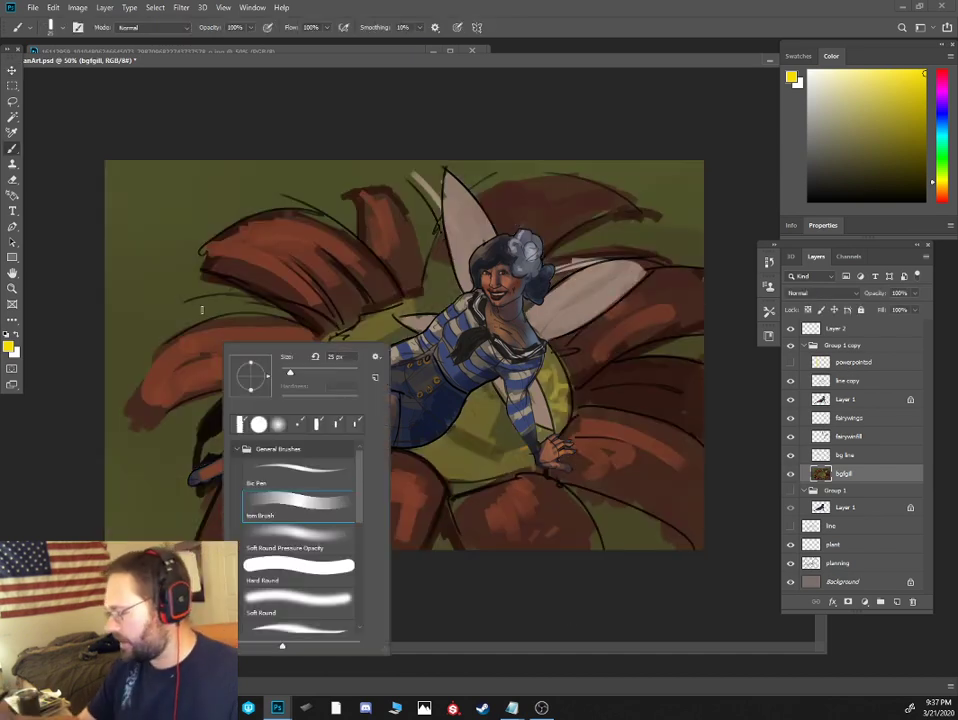
double_click(303, 535)
key("bracketright")
key("bracketright")
key("bracketright")
key("bracketright")
key("bracketright")
key("bracketright")
key("bracketright")
key("bracketright")
key("bracketright")
key("bracketright")
key("bracketright")
key("bracketright")
key("bracketright")
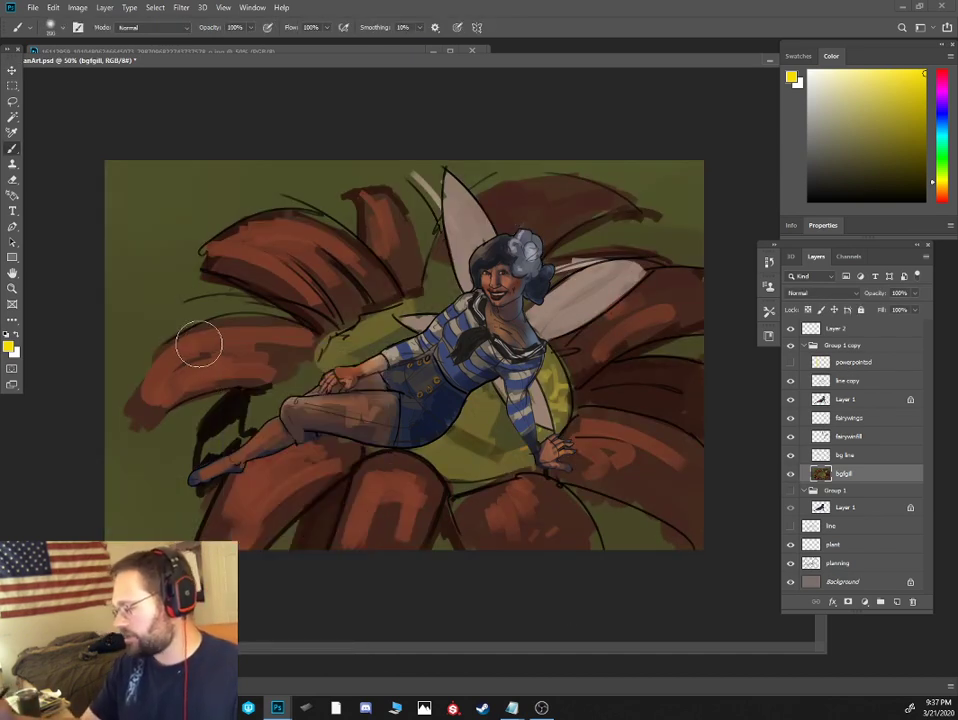
left_click(199, 262, "alt")
left_click(942, 119)
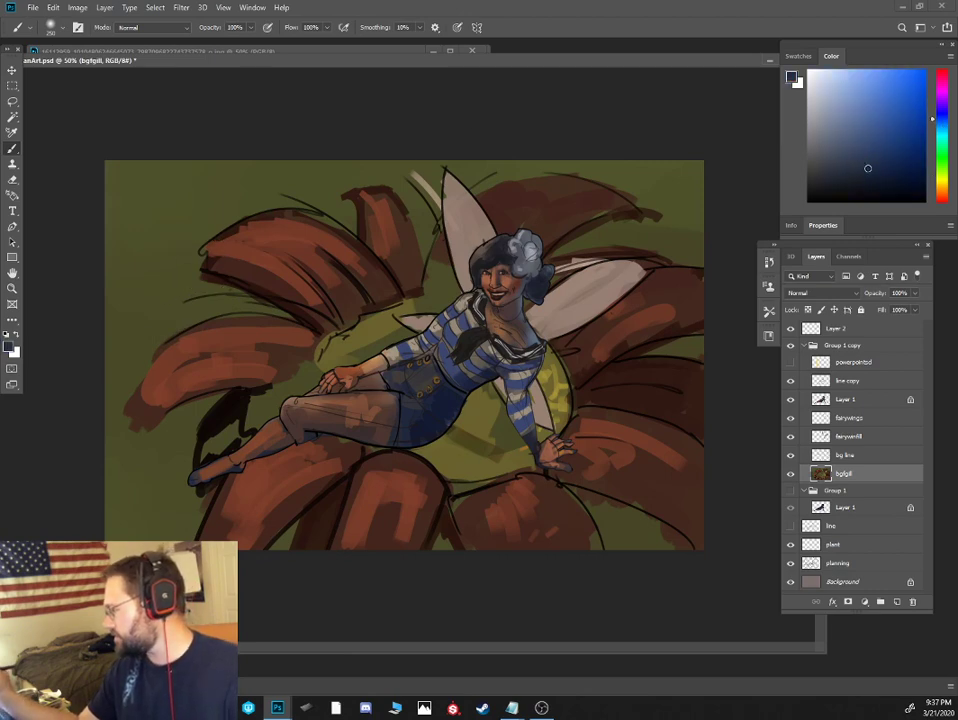
left_click(858, 169)
Try a soft dark blue haze along the left background with a 500 px brush, and undo those strokes
key("bracketright")
key("bracketright")
key("bracketright")
key("bracketright")
key("bracketright")
mouse_move(118, 301)
left_mouse_down()
mouse_move(93, 405)
mouse_move(88, 368)
mouse_move(134, 515)
mouse_move(115, 350)
mouse_move(184, 278)
mouse_move(208, 272)
mouse_move(146, 317)
mouse_move(210, 308)
mouse_move(221, 291)
mouse_move(184, 206)
mouse_move(179, 230)
mouse_move(118, 233)
left_mouse_up()
key("bracketleft")
key("bracketleft")
key("bracketleft")
key("bracketleft")
key("bracketleft")
key("bracketleft")
key("bracketleft")
key("bracketleft")
key("bracketleft")
key("bracketright")
key("bracketright")
key("bracketright")
key("bracketright")
key("bracketright")
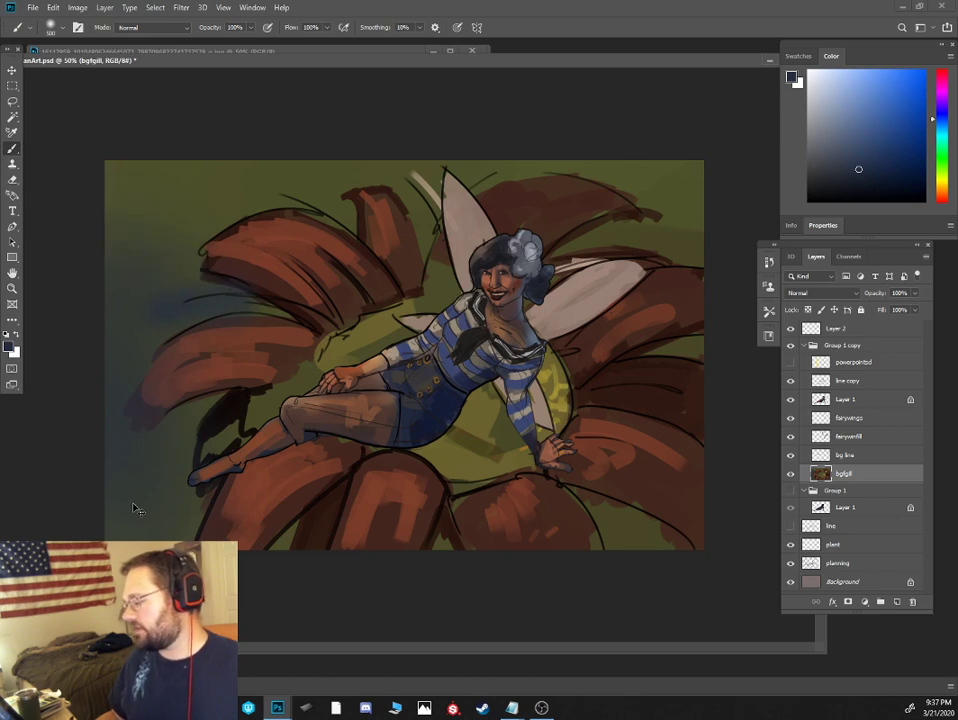
key("ctrl+z")
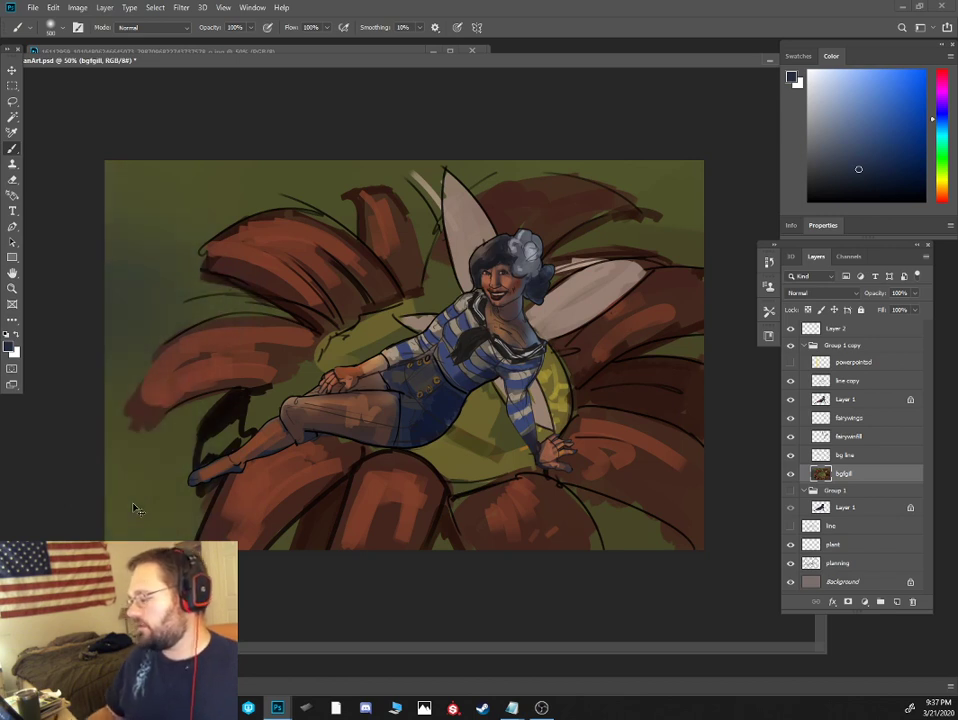
key("ctrl+z")
key("ctrl+z")
Select the green background around the petals on the bgfgill layer with the Magic Wand
left_click(790, 363)
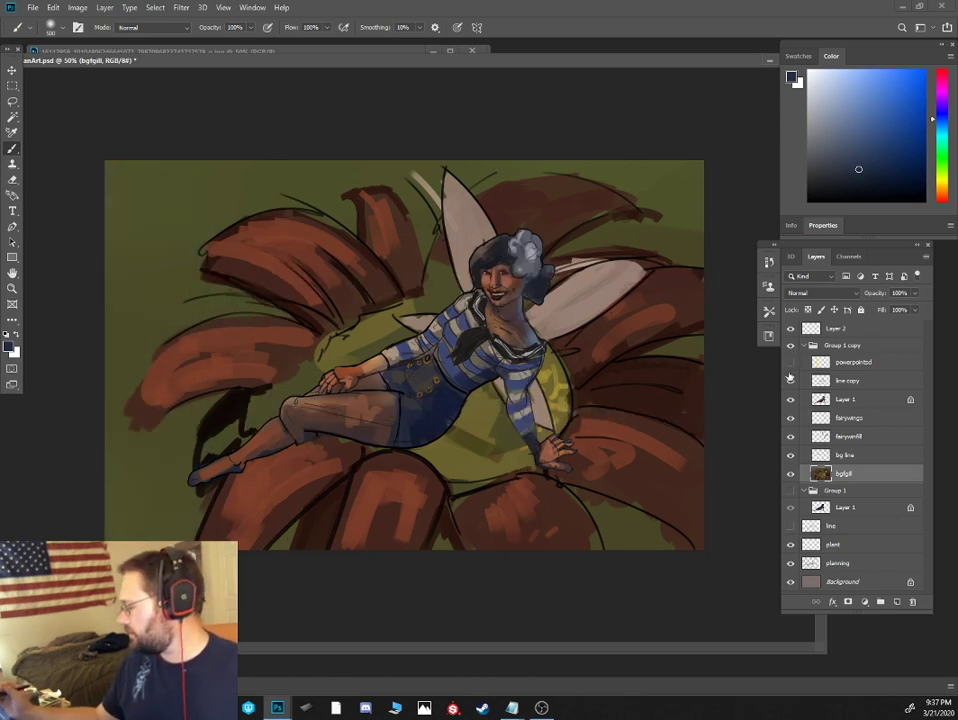
key("w")
left_click(156, 331)
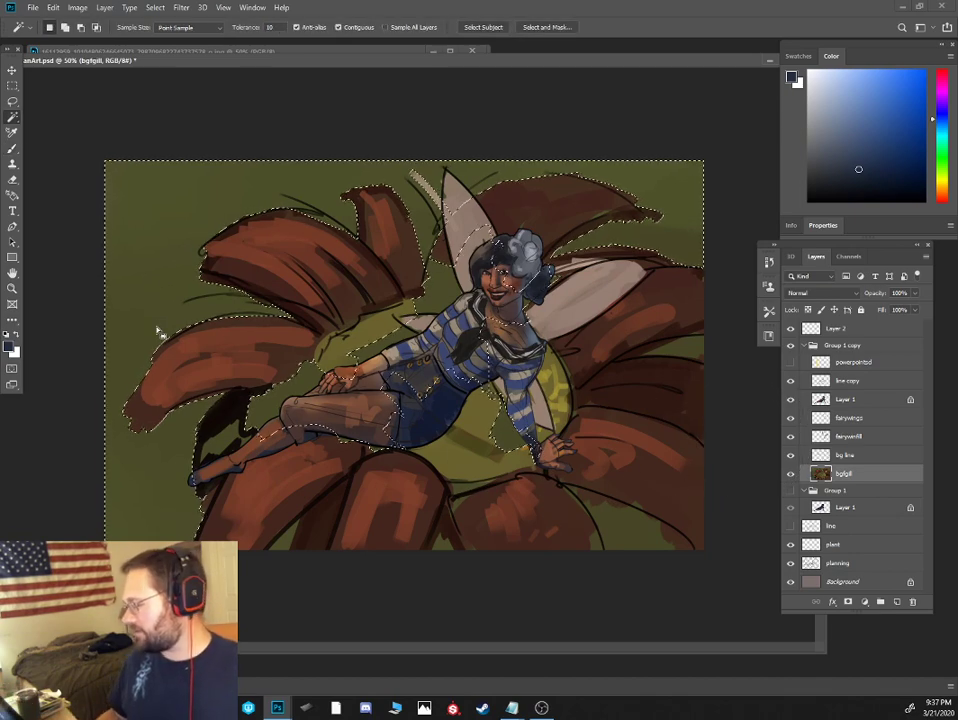
Darken the left side of the selected background with a very large soft dark blue brush in Multiply mode, and deselect
key("b")
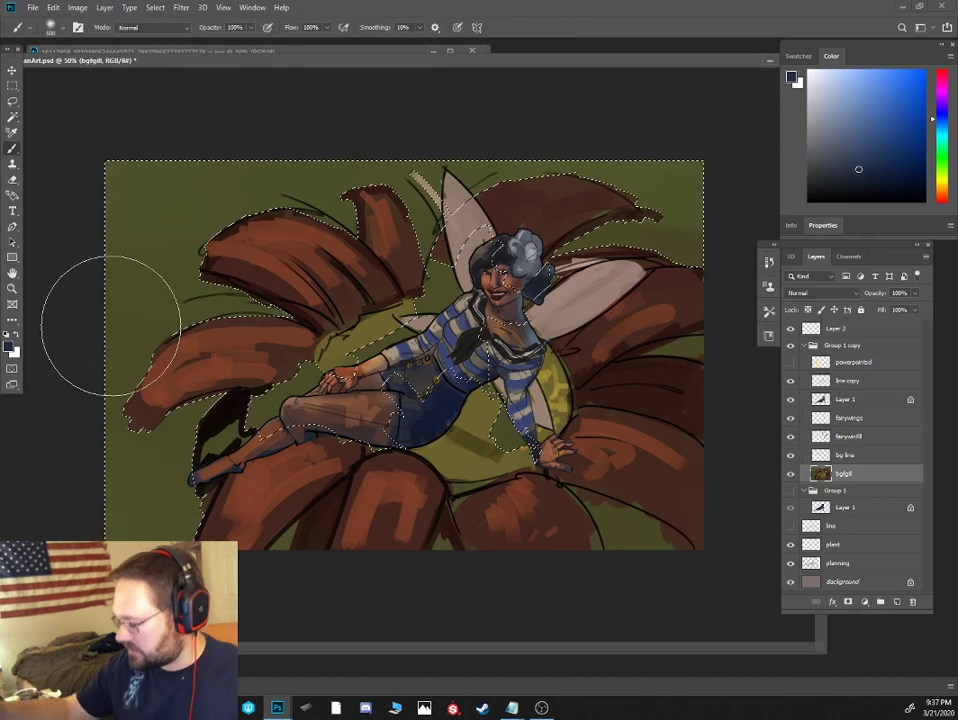
left_click(150, 27)
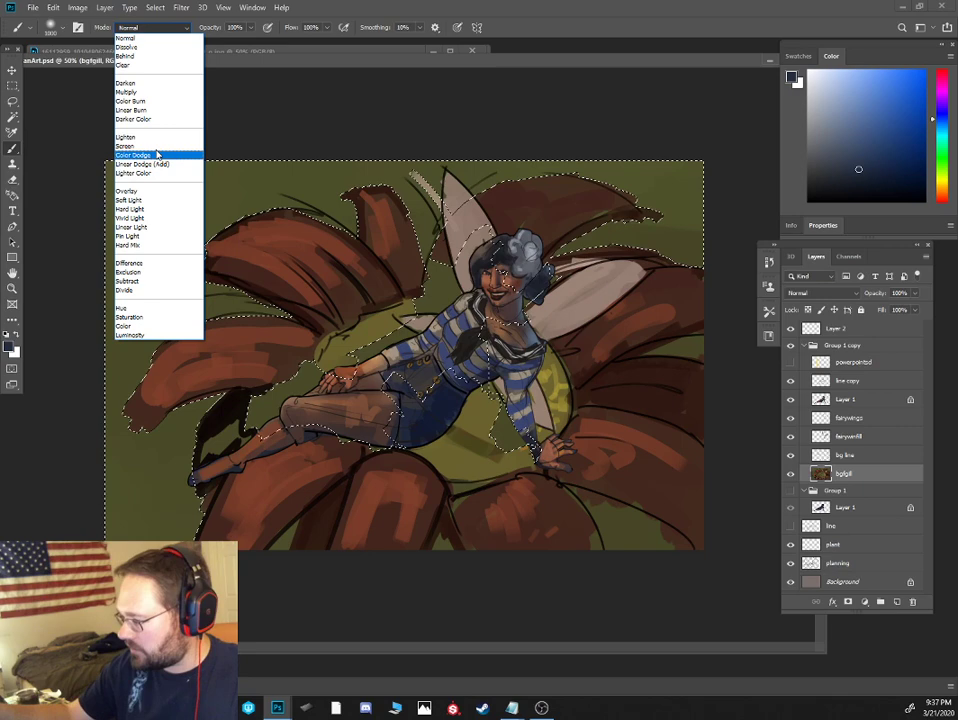
left_click(156, 95)
left_click_drag(125, 275, 248, 588)
key("]")
left_click_drag(155, 295, 330, 510)
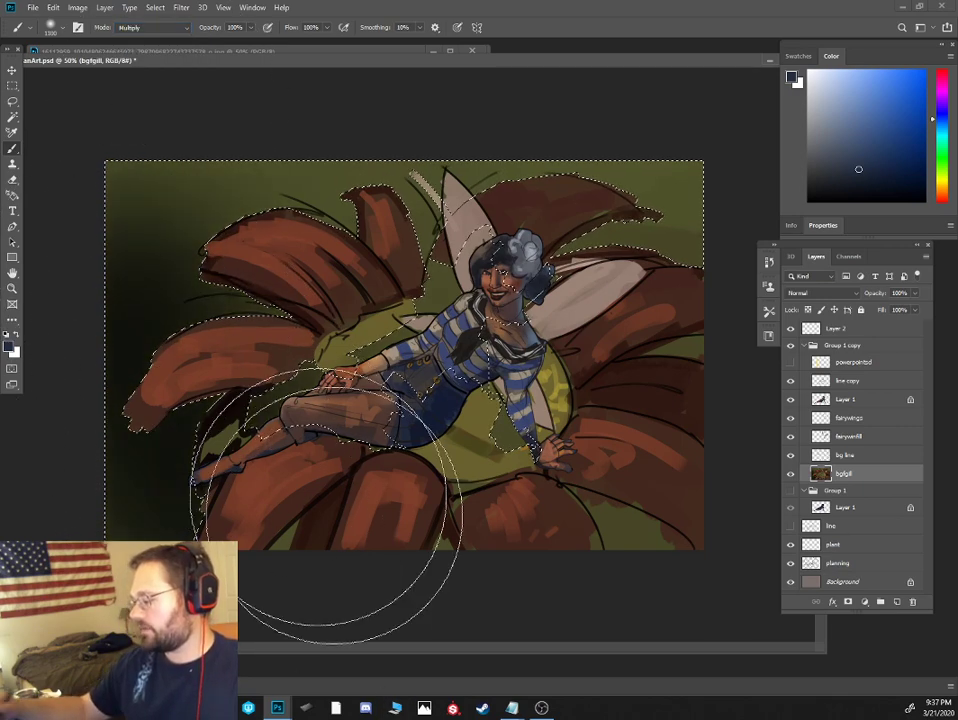
key("ctrl+d")
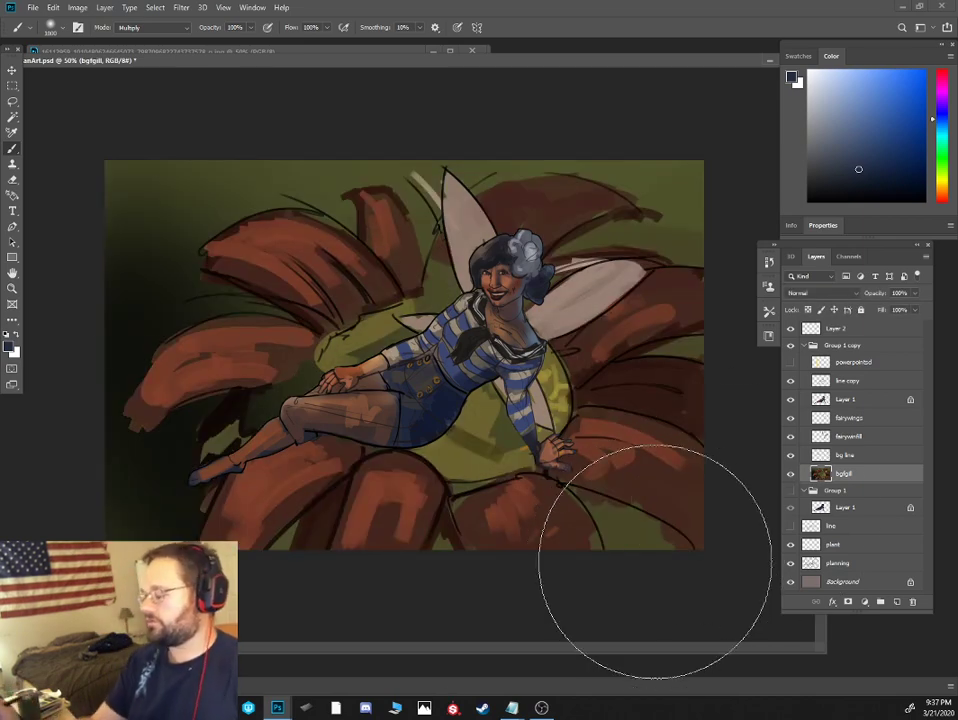
Set up a much smaller brush in Normal mode with a muted medium blue as the painting colour
key("bracketleft")
key("bracketleft")
key("bracketleft")
key("bracketleft")
key("bracketleft")
key("bracketleft")
key("bracketleft")
key("bracketleft")
key("bracketleft")
key("bracketleft")
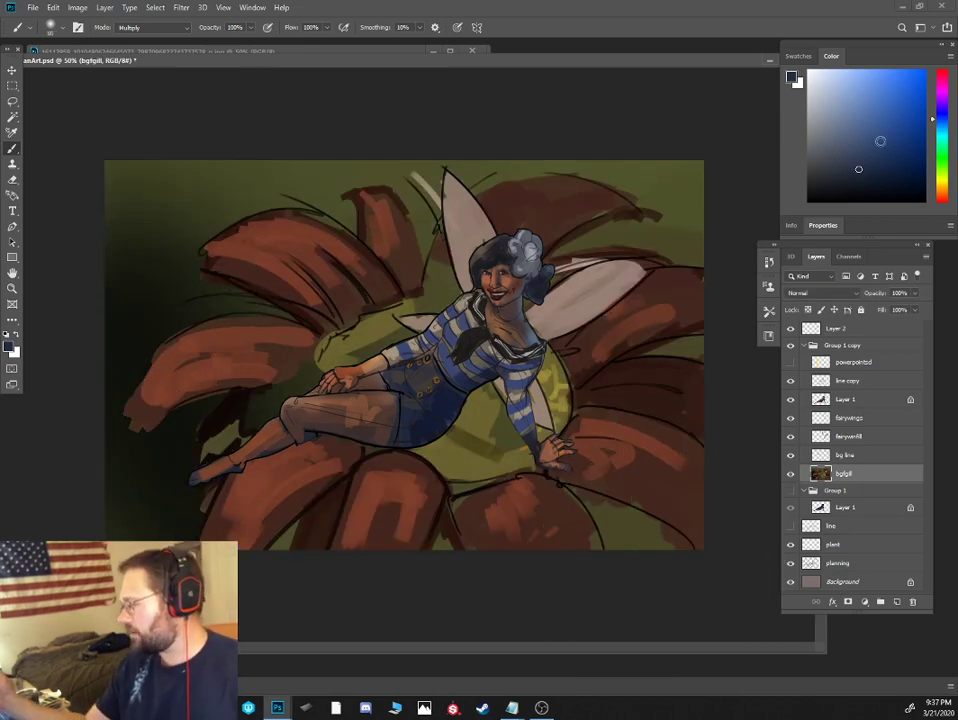
left_click(871, 144)
key("bracketleft")
key("bracketleft")
key("bracketleft")
key("bracketleft")
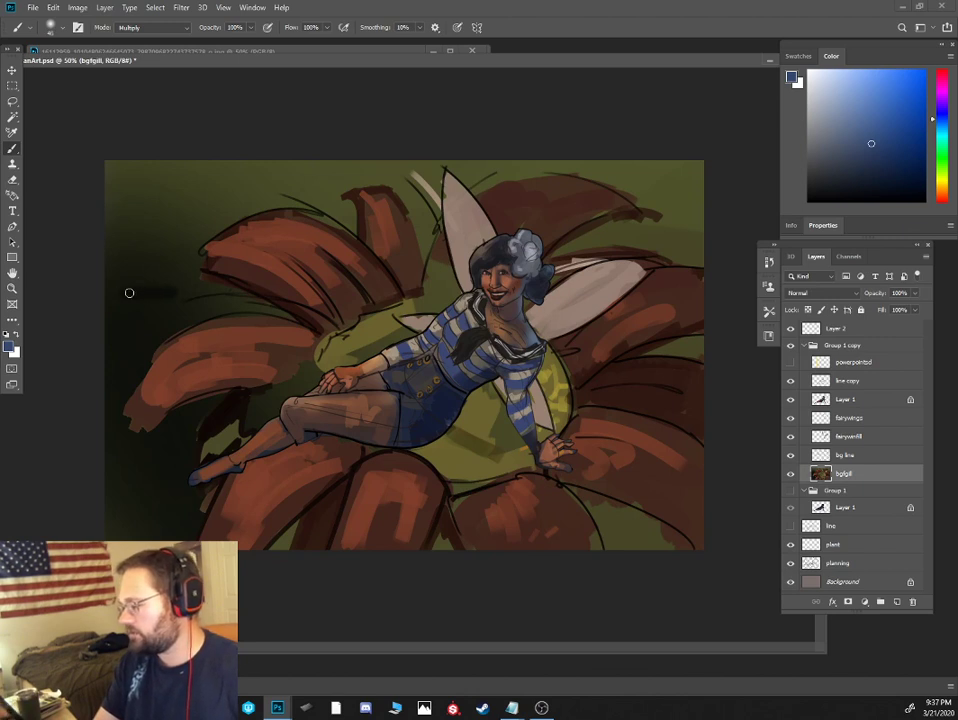
left_click(150, 27)
left_click(110, 33)
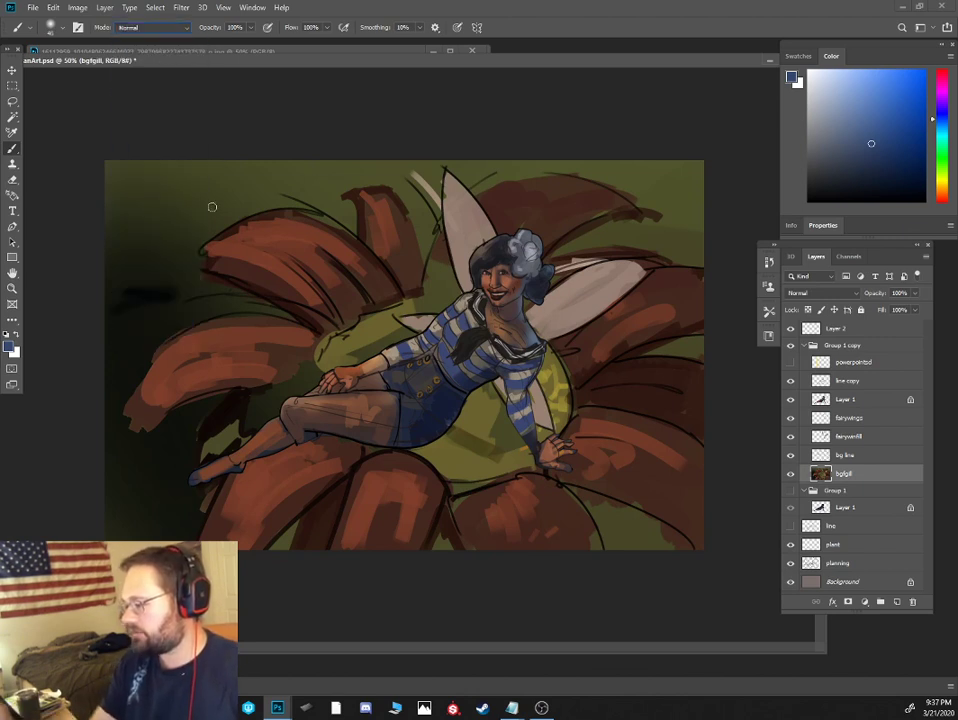
Paint blue pond water around an olive patch in the dark background left of the upper petals
left_click_drag(201, 291, 124, 298)
mouse_move(185, 278)
left_mouse_down()
mouse_move(120, 292)
mouse_move(203, 299)
mouse_move(183, 308)
mouse_move(243, 301)
mouse_move(187, 284)
left_mouse_up()
mouse_move(244, 305)
left_mouse_down()
mouse_move(134, 318)
mouse_move(67, 311)
mouse_move(198, 265)
mouse_move(164, 248)
mouse_move(424, 294)
mouse_move(156, 286)
mouse_move(155, 265)
mouse_move(124, 257)
mouse_move(135, 254)
mouse_move(131, 267)
mouse_move(100, 279)
mouse_move(156, 254)
left_mouse_up()
left_click(388, 320, "alt")
left_click(185, 267, "alt")
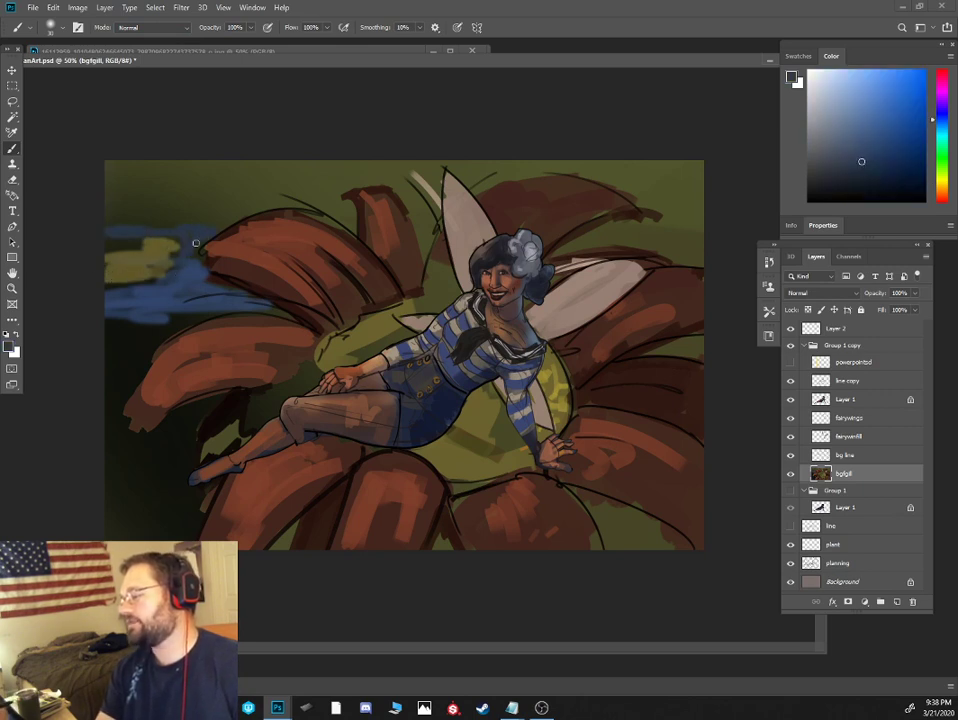
Paint two small pale grey-green wings over the dark green in the background's upper-left corner
left_click(145, 184, "alt")
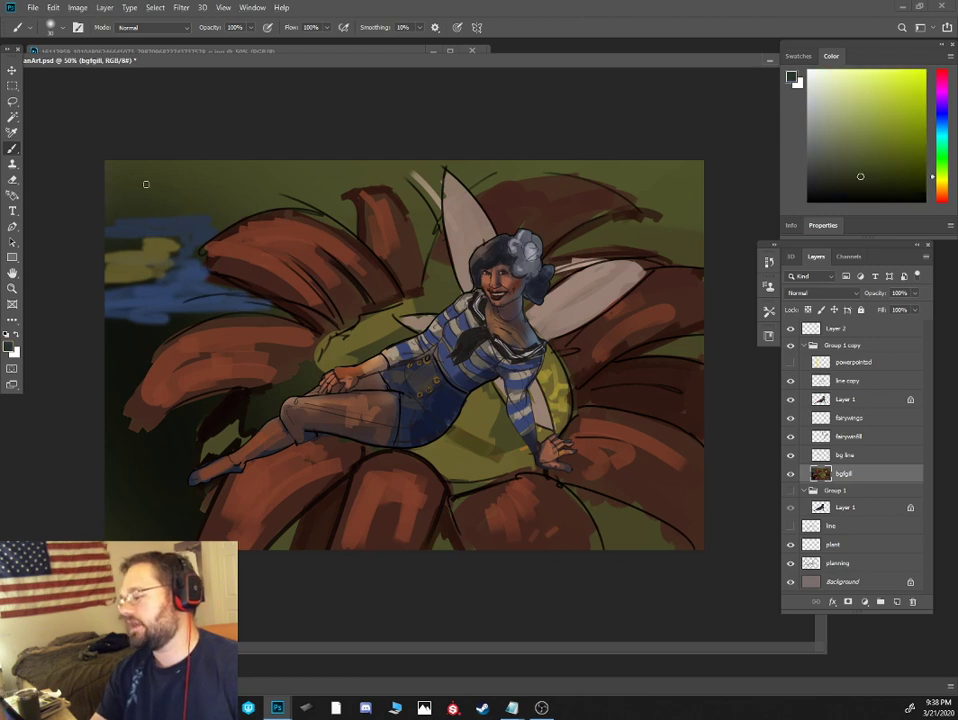
left_click(154, 188, "alt")
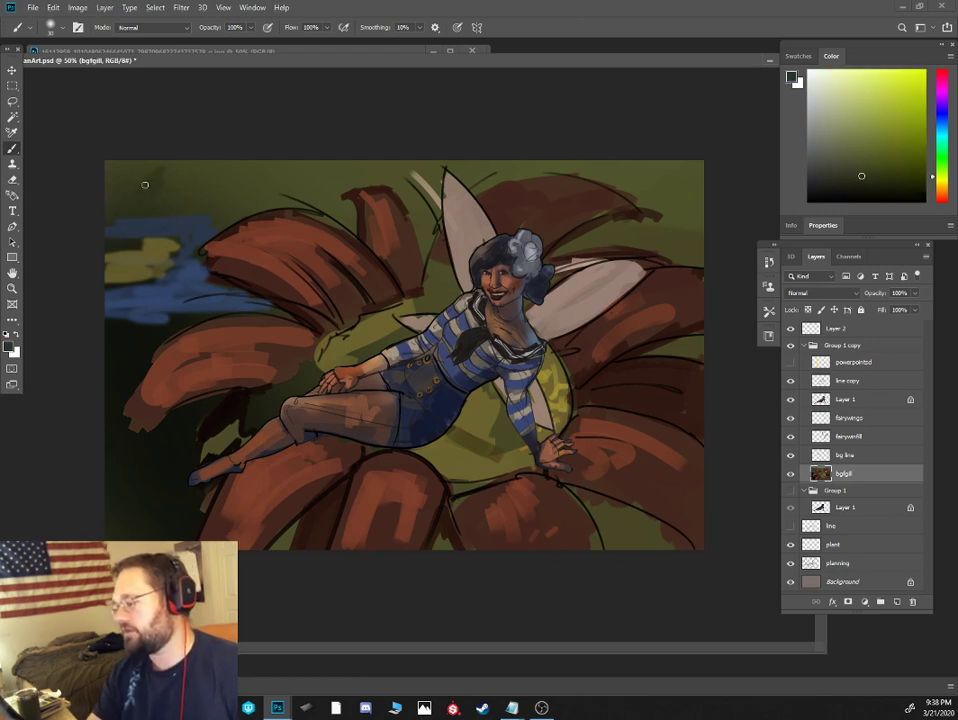
left_click(155, 186, "alt")
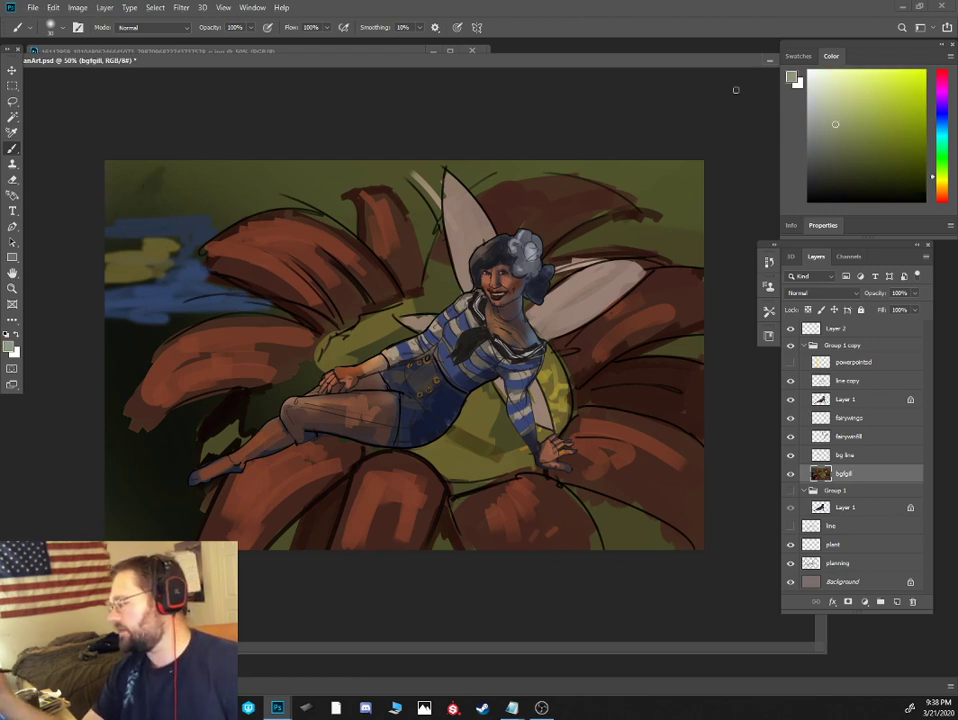
left_click(148, 184, "alt")
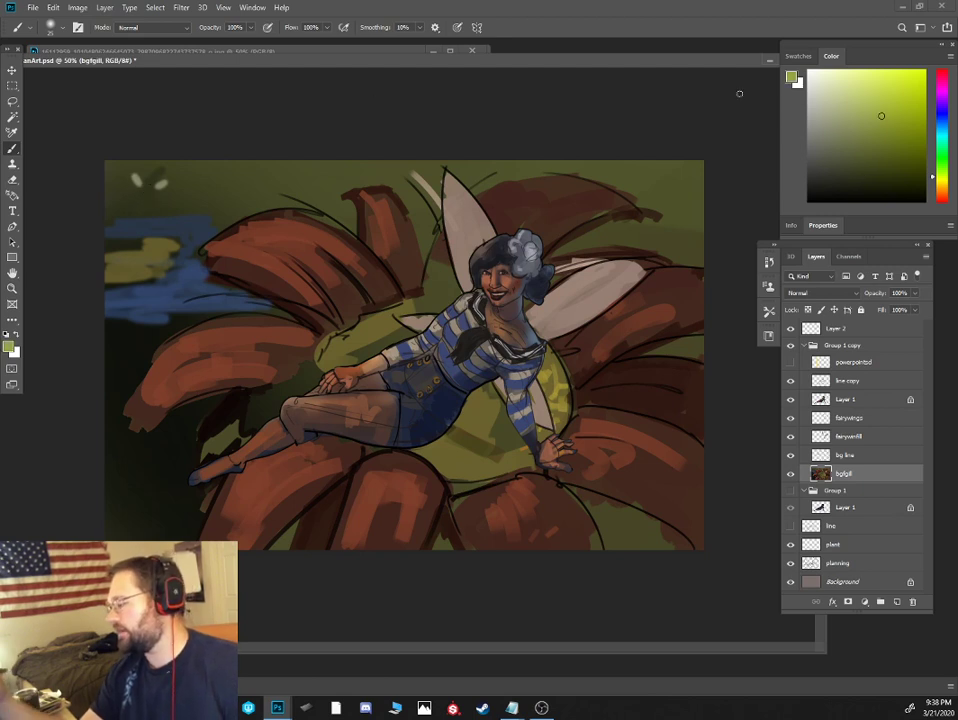
Paint a bright green body with a dark face between the small pale wings
left_click(881, 116)
left_click(942, 160)
left_click(891, 115)
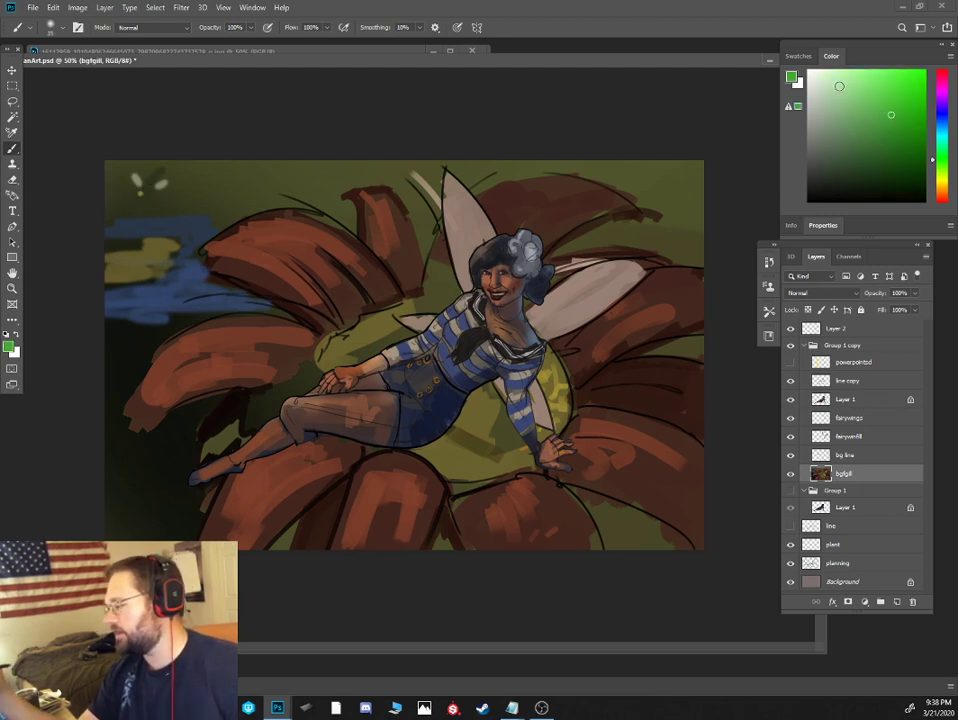
left_click_drag(149, 174, 148, 191)
left_click(112, 163, "alt")
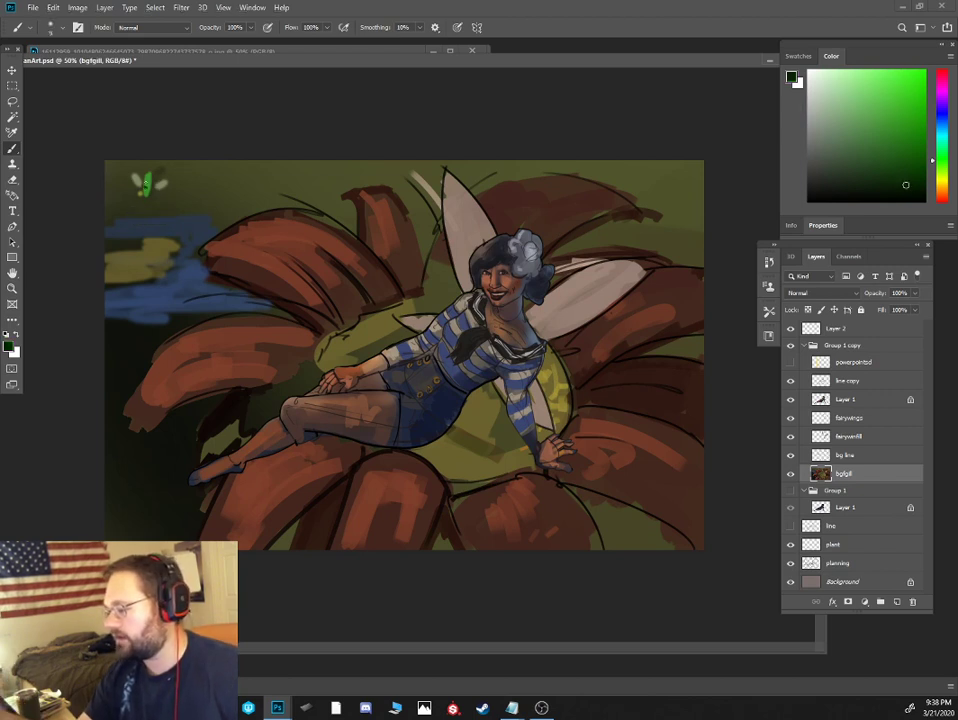
left_click(142, 195, "alt")
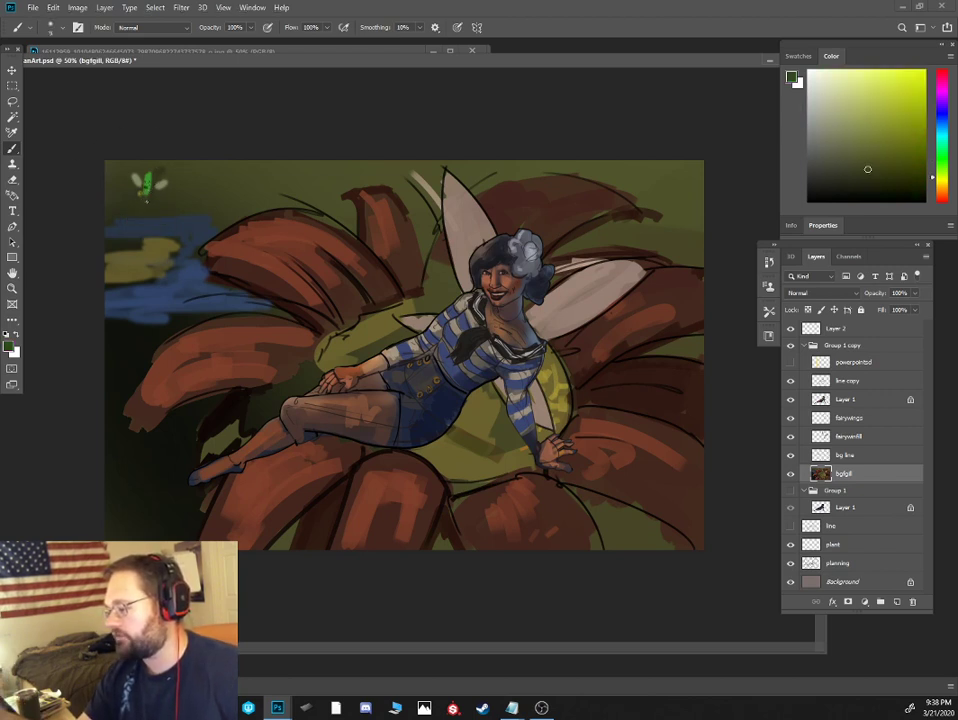
Refine the olive patch in the pond and extend the blue water down the left background with a larger brush
left_click(152, 240, "alt")
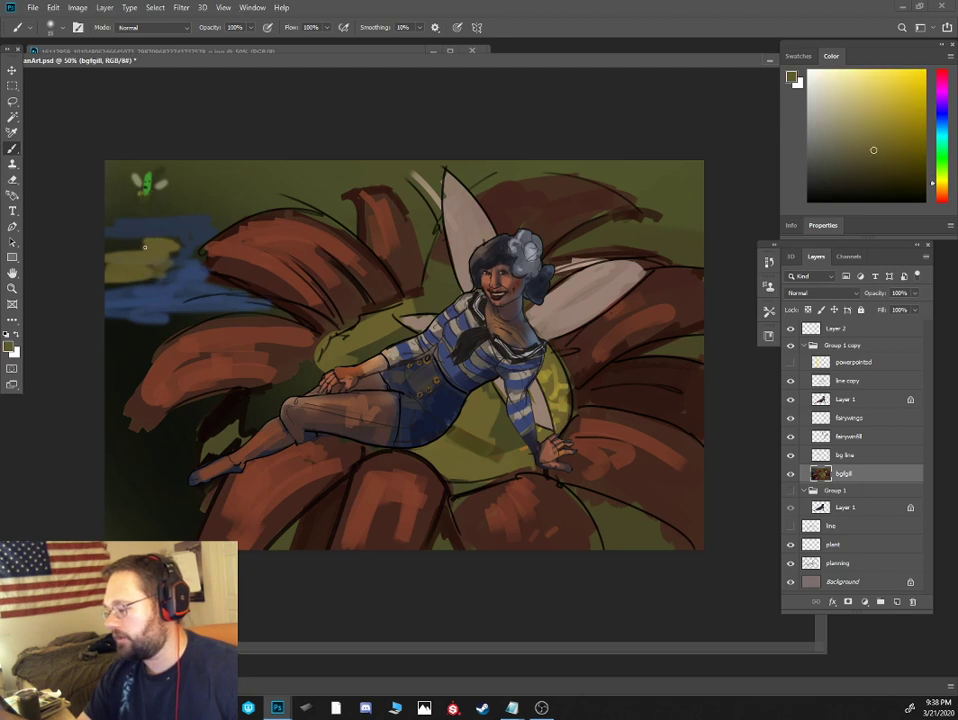
left_click(113, 224, "alt")
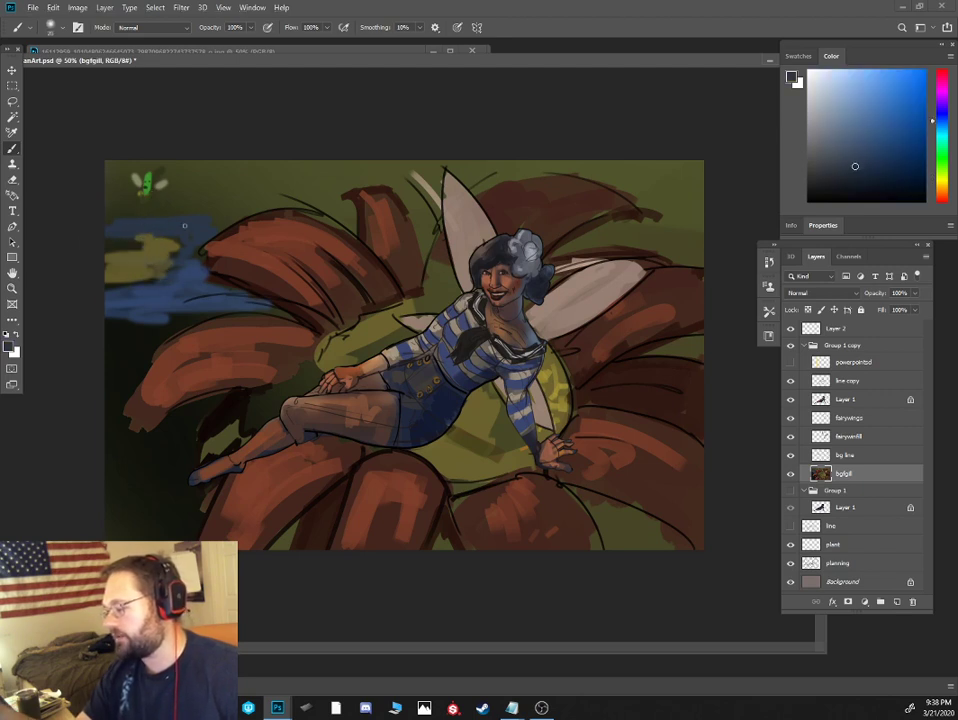
left_click(162, 305, "alt")
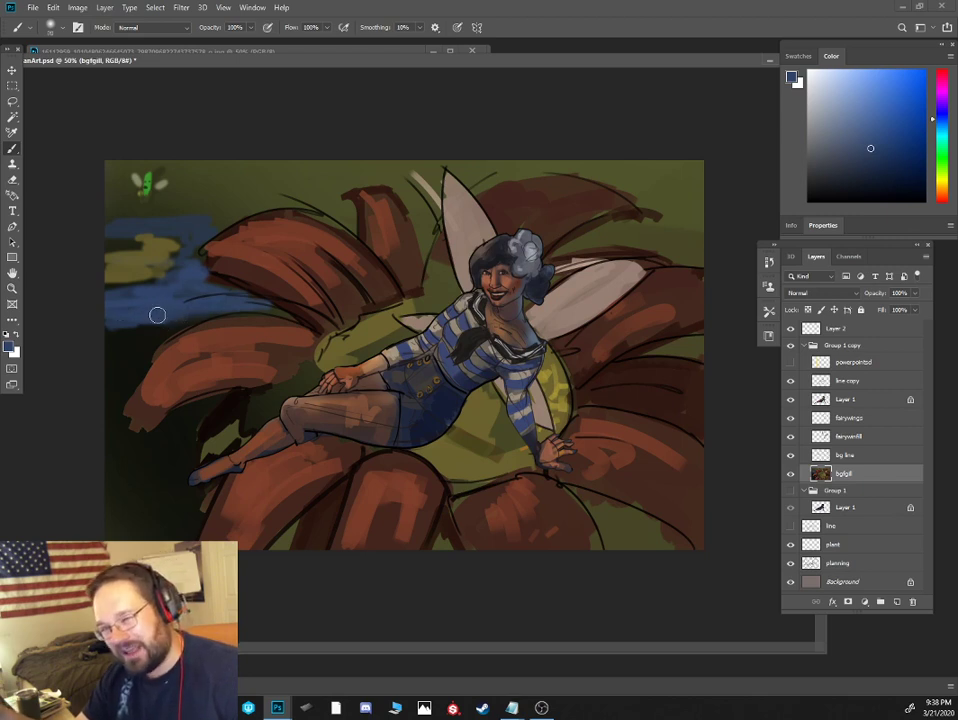
key("bracketright")
key("bracketright")
key("bracketright")
key("bracketright")
mouse_move(126, 346)
left_mouse_down()
mouse_move(170, 321)
mouse_move(119, 344)
mouse_move(121, 395)
mouse_move(116, 350)
mouse_move(173, 451)
left_mouse_up()
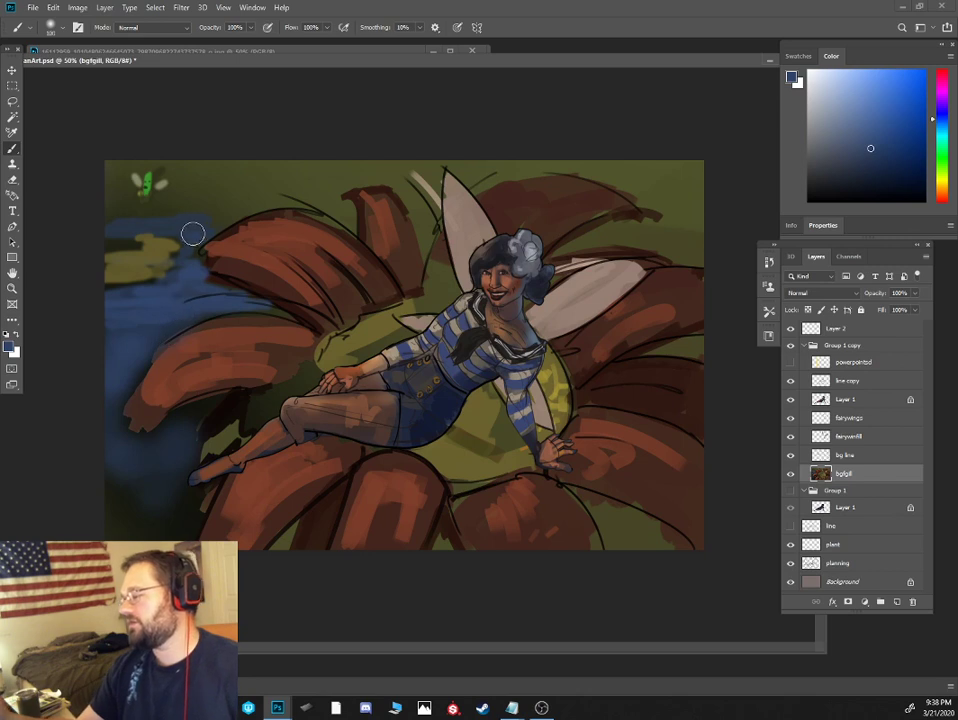
Paint a lighter blue band of water above the olive patch, reaching behind the upper-left petals
left_click_drag(869, 131, 859, 111)
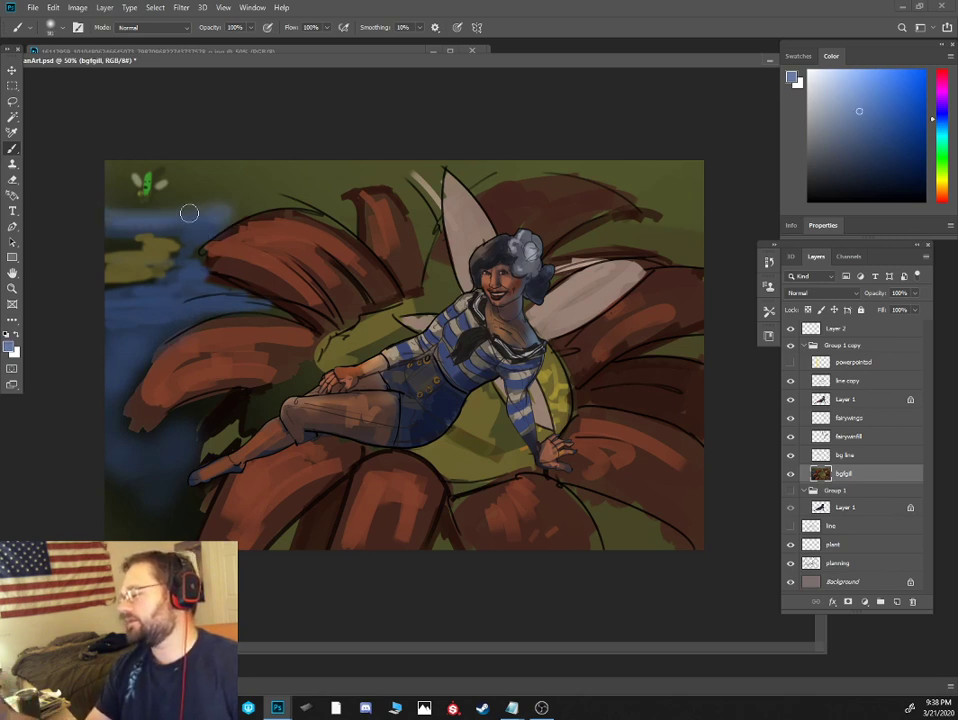
mouse_move(120, 214)
left_mouse_down()
mouse_move(182, 217)
mouse_move(188, 203)
mouse_move(150, 211)
mouse_move(212, 204)
mouse_move(302, 172)
mouse_move(358, 199)
mouse_move(284, 198)
mouse_move(318, 208)
left_mouse_up()
key("bracketleft")
key("bracketleft")
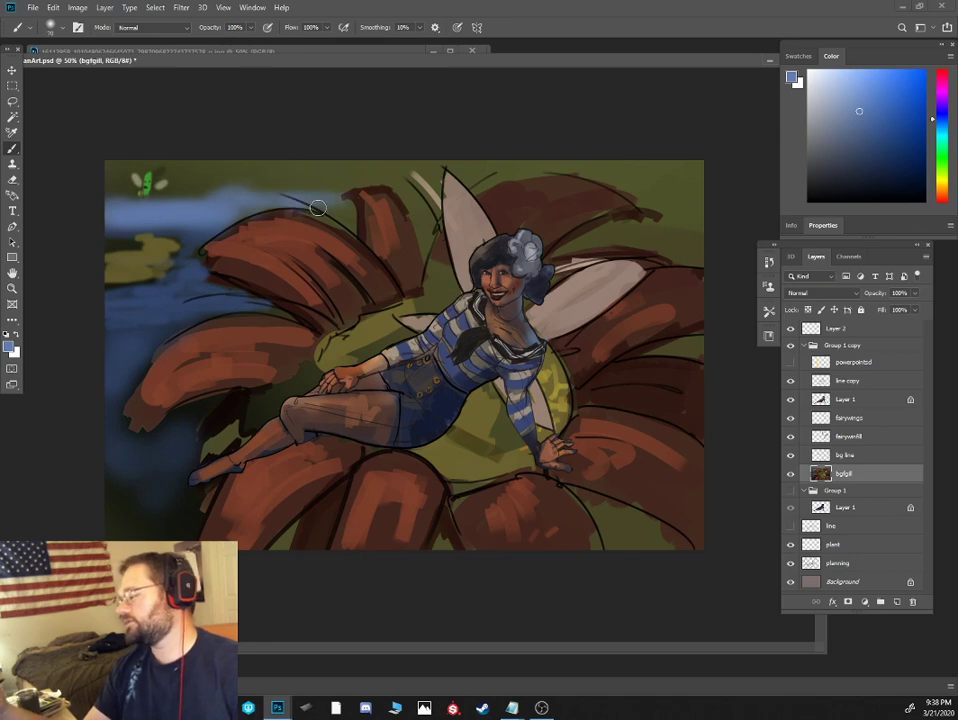
Paint dark brown into the gap beside the upper fairy wing and brush pale pink strokes over the wing
left_click(437, 246, "alt")
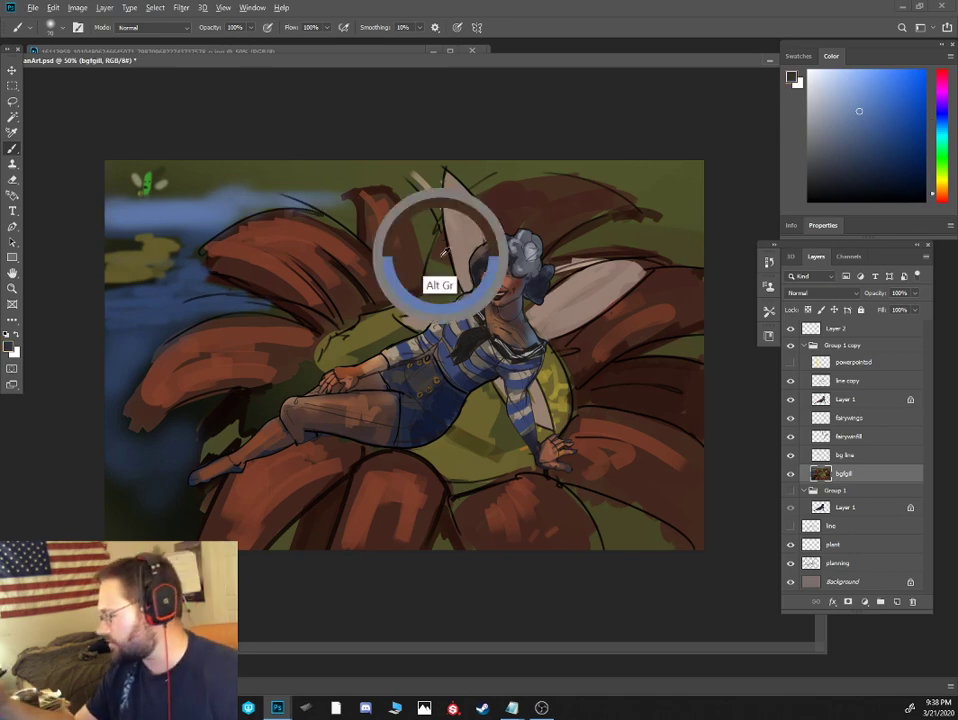
left_click(790, 474)
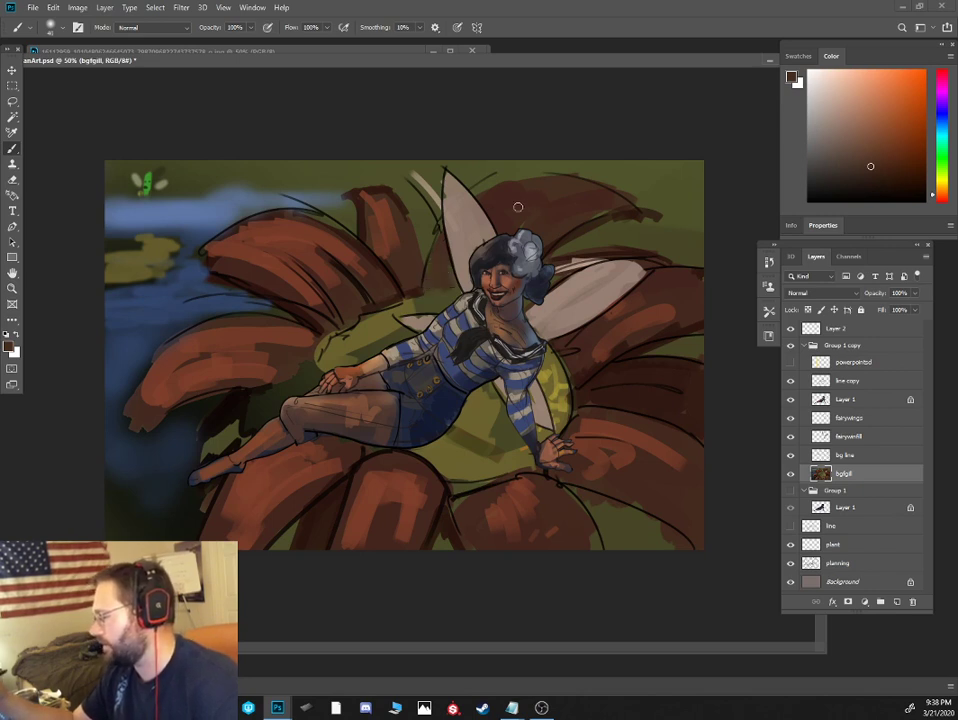
left_click(469, 263, "alt")
left_click(826, 102)
key("bracketleft")
key("bracketleft")
left_click_drag(457, 184, 480, 226)
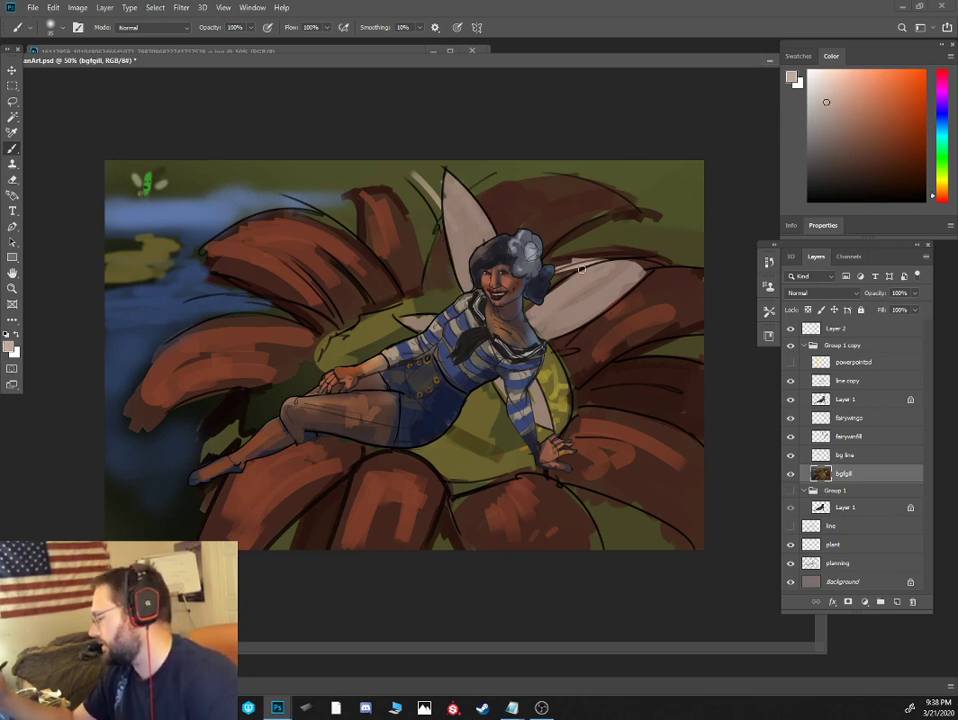
Deepen the shadows around the flower's centre and darken the petal edges and gaps with near-black and dark brown strokes
left_click(326, 350, "alt")
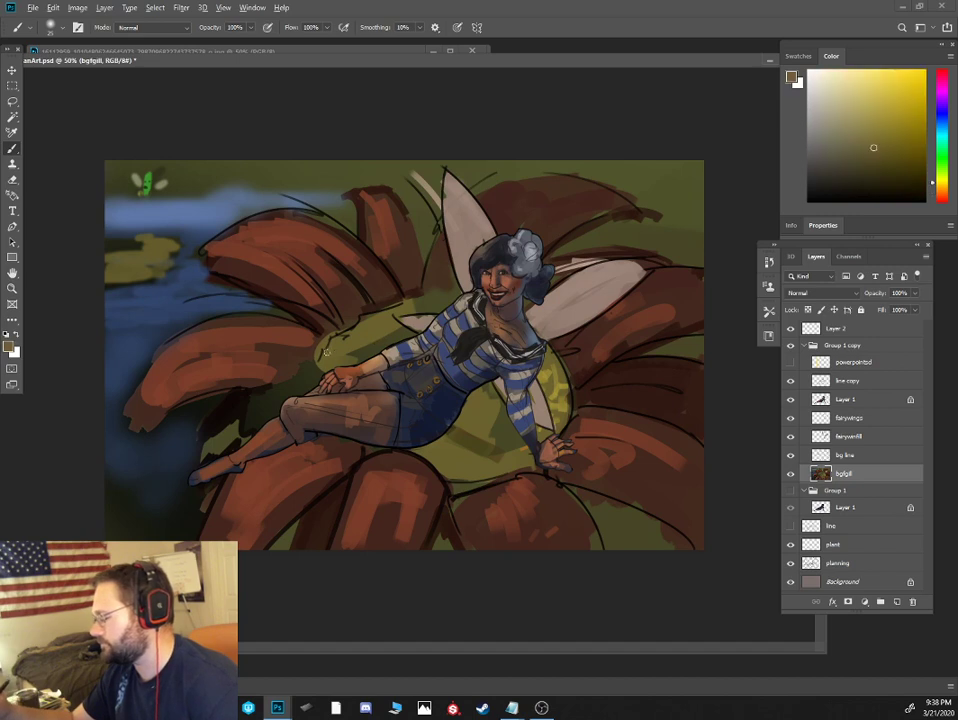
left_click(247, 411, "alt")
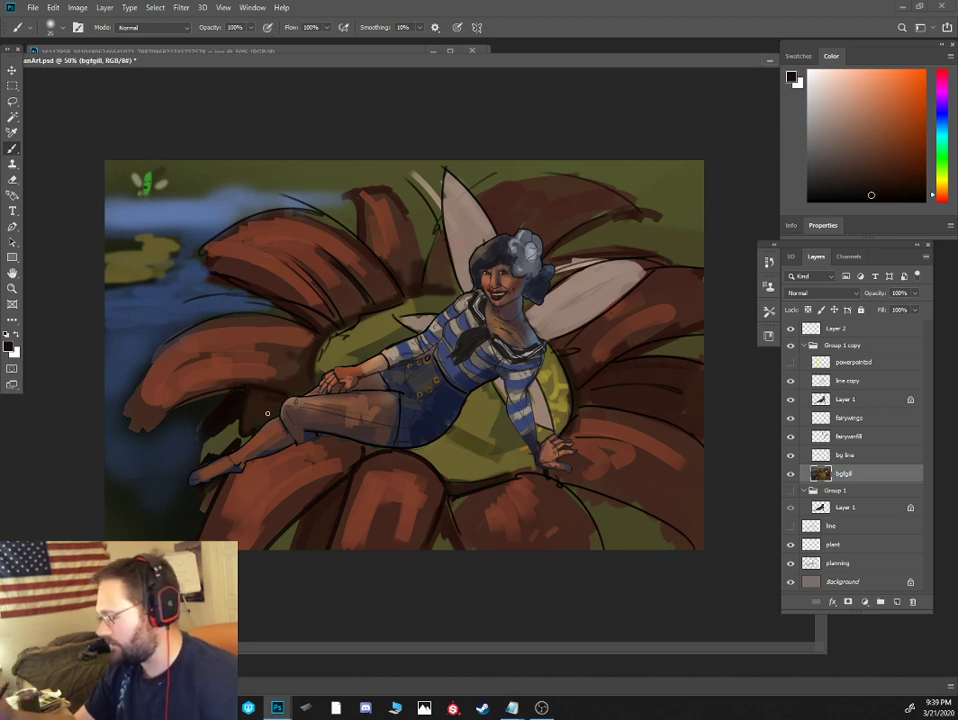
mouse_move(165, 413)
left_mouse_down()
mouse_move(129, 413)
mouse_move(129, 440)
mouse_move(139, 395)
left_mouse_up()
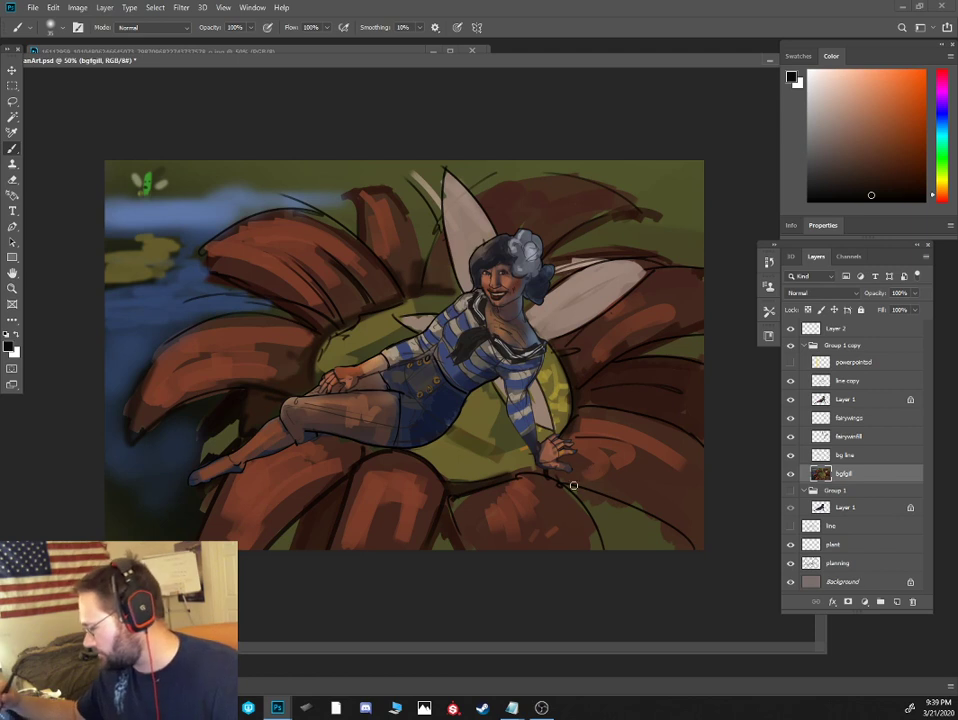
left_click(883, 175)
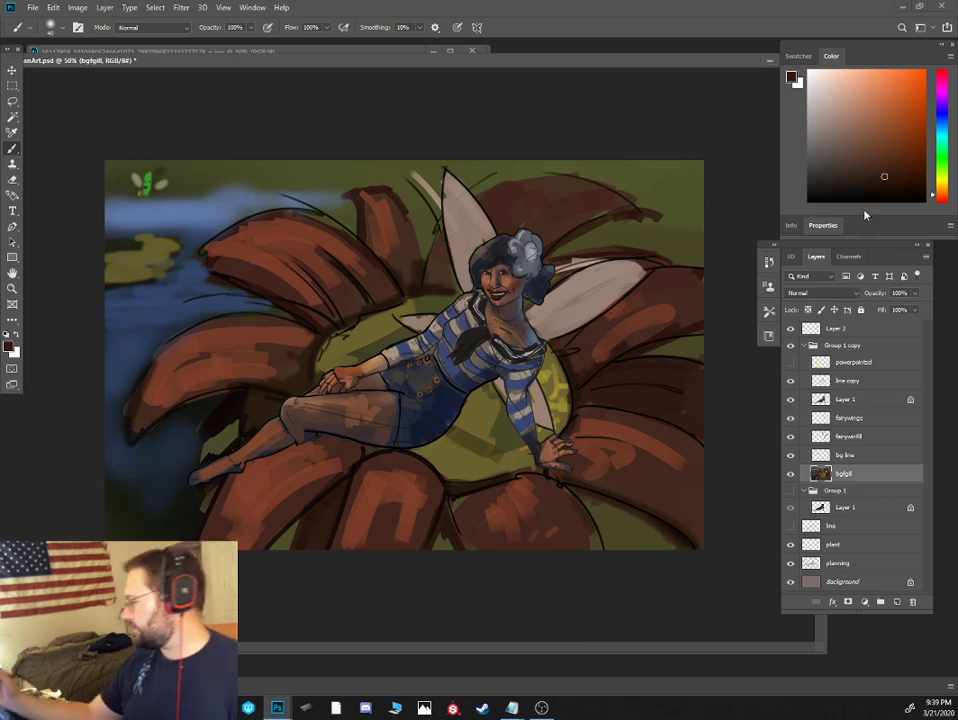
Paint dark green foliage strokes in the background behind the petals and extend the olive bank over the light blue water
left_click(946, 168)
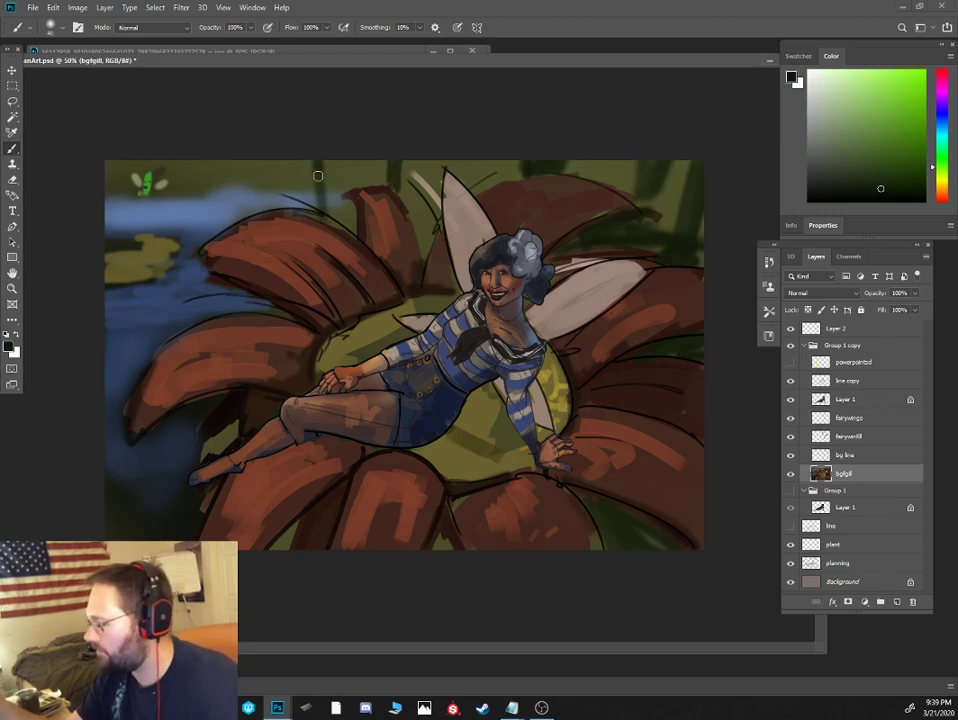
left_click(345, 209, "alt")
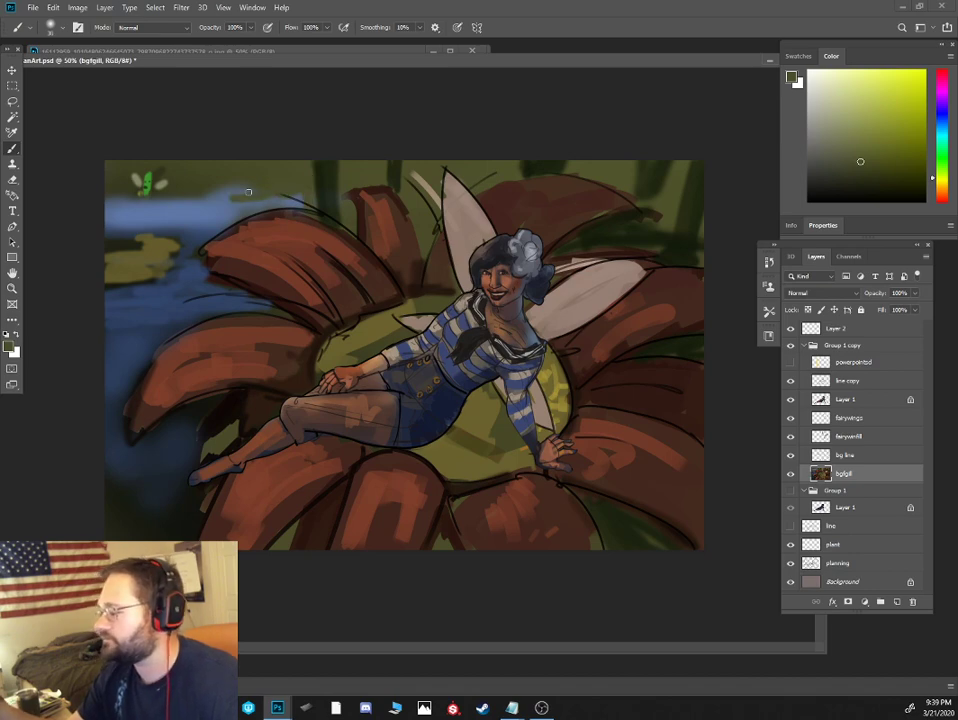
Paint a dark olive lower body with two legs under the small green winged creature
scroll(169, 207, "up", 4)
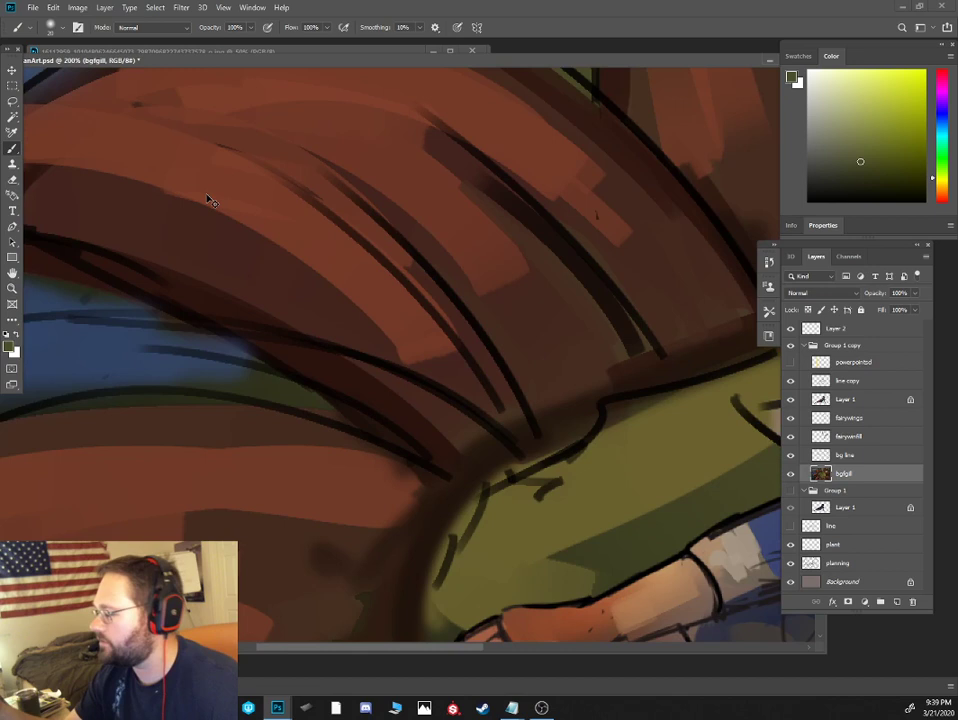
left_click_drag(135, 172, 466, 426)
left_click_drag(154, 237, 235, 269)
left_click(187, 172, "alt")
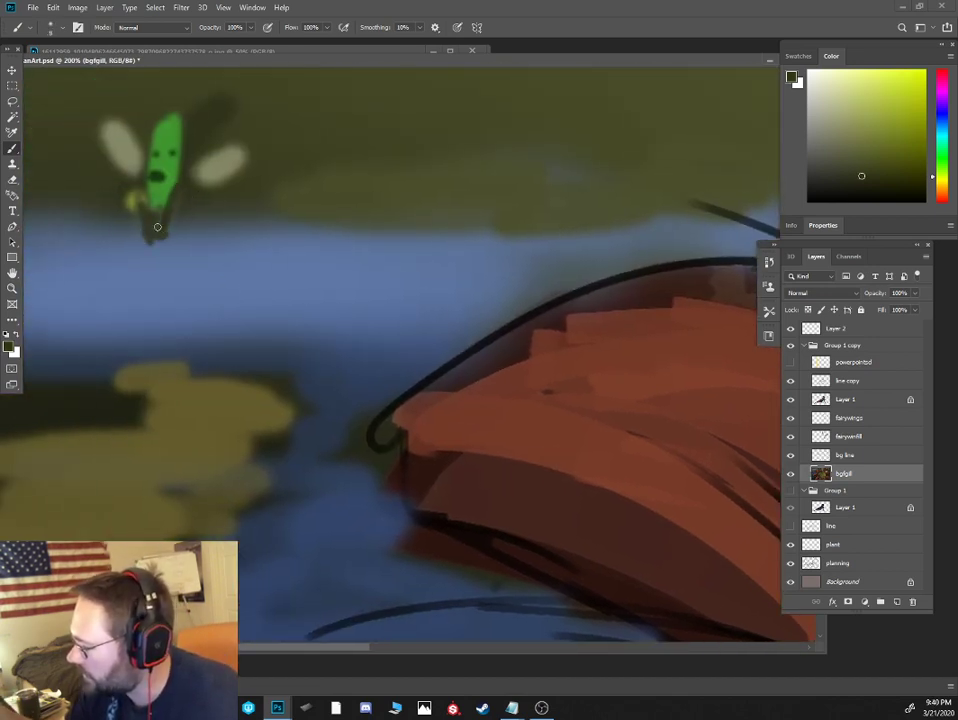
left_click_drag(156, 218, 142, 238)
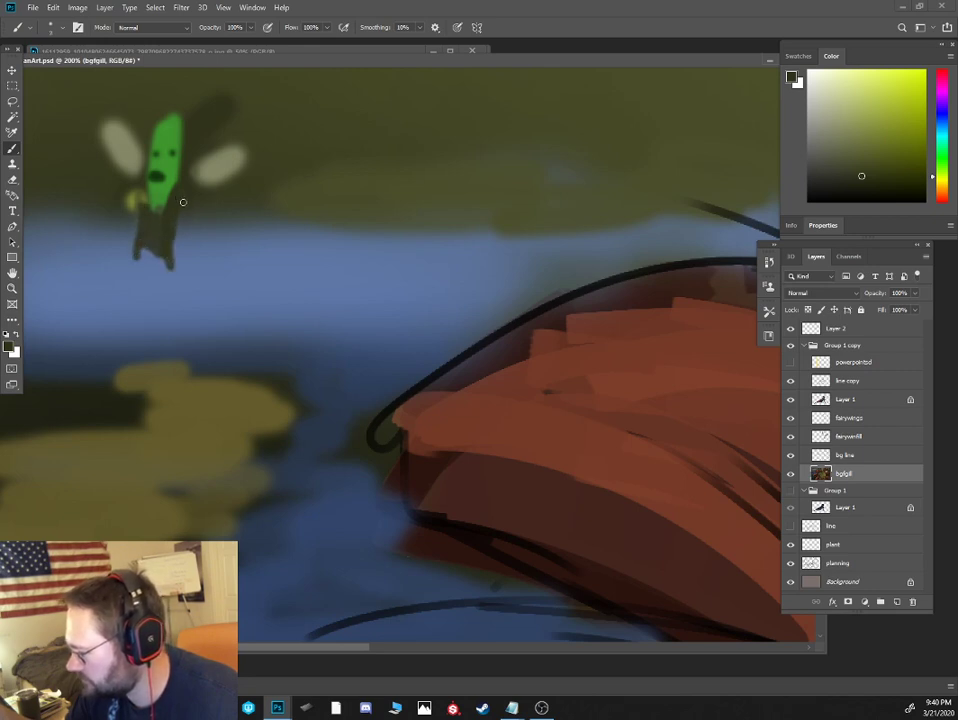
Draw thin brown arm-like lines on both sides of the small winged creature with a very small brush
left_click(942, 193)
left_click(863, 152)
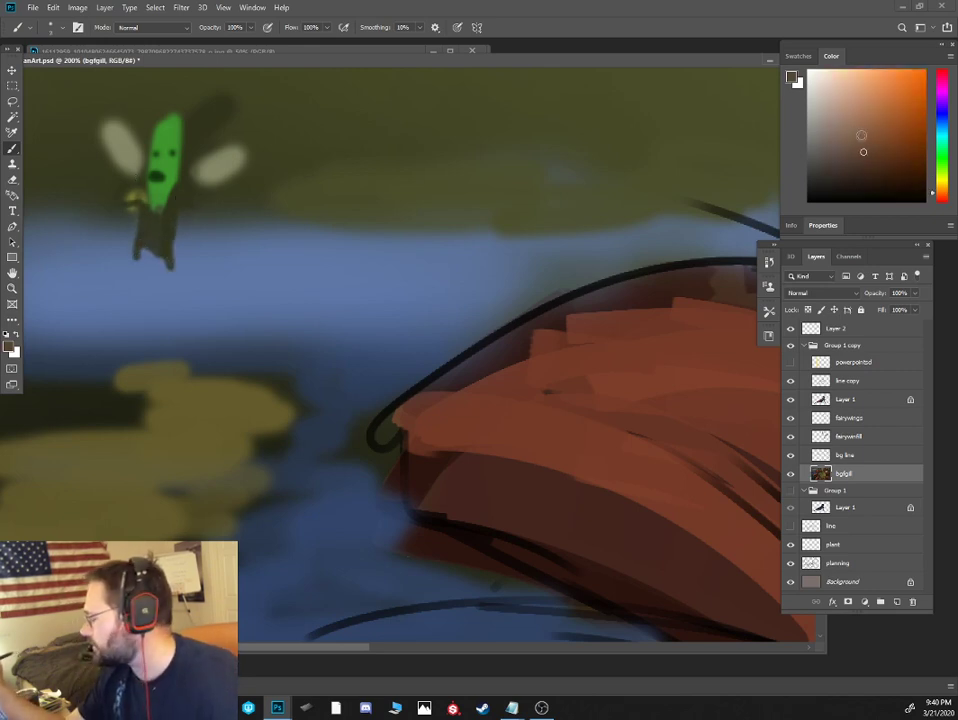
key("[")
key("[")
key("[")
left_click_drag(128, 207, 102, 230)
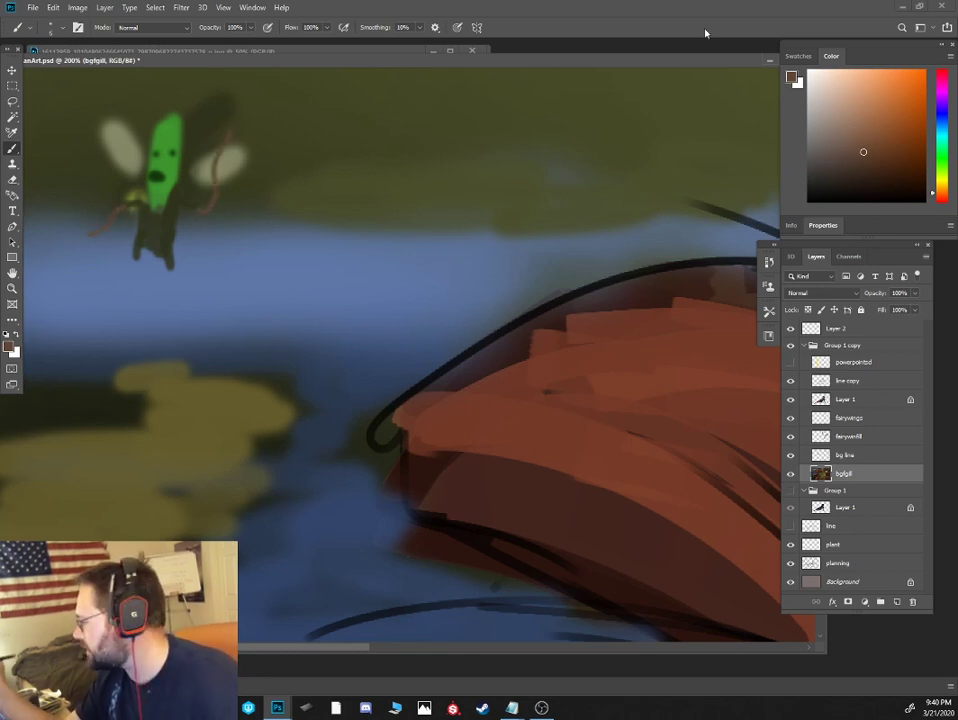
Add bright orange-red accents along the thin brown lines beside the small creature
left_click(941, 198)
left_click(895, 114)
key("]")
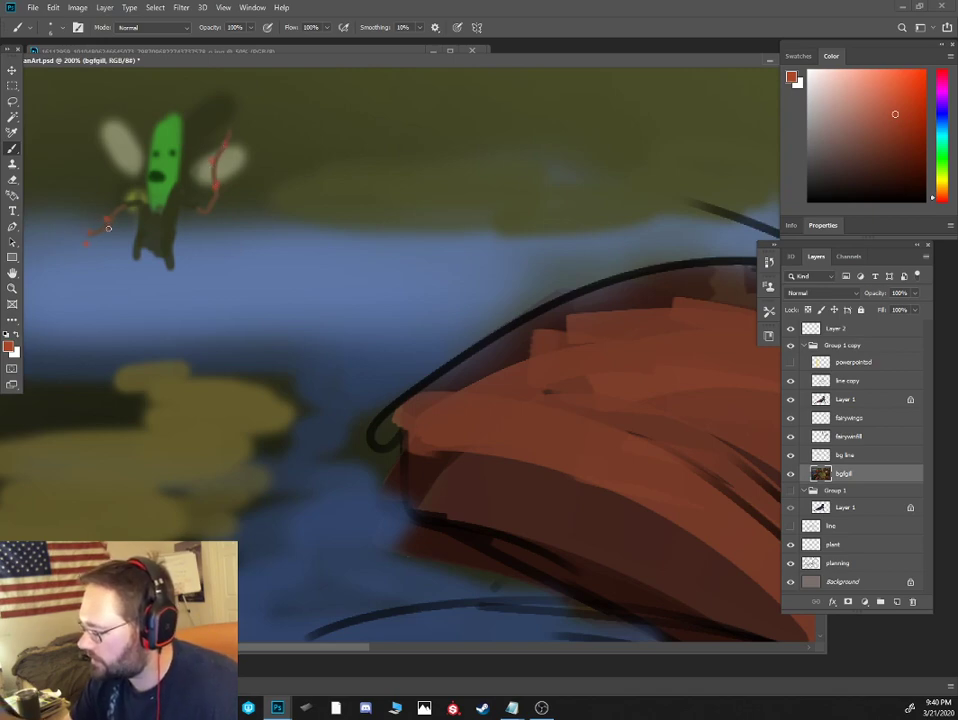
key("ctrl+minus")
key("ctrl+minus")
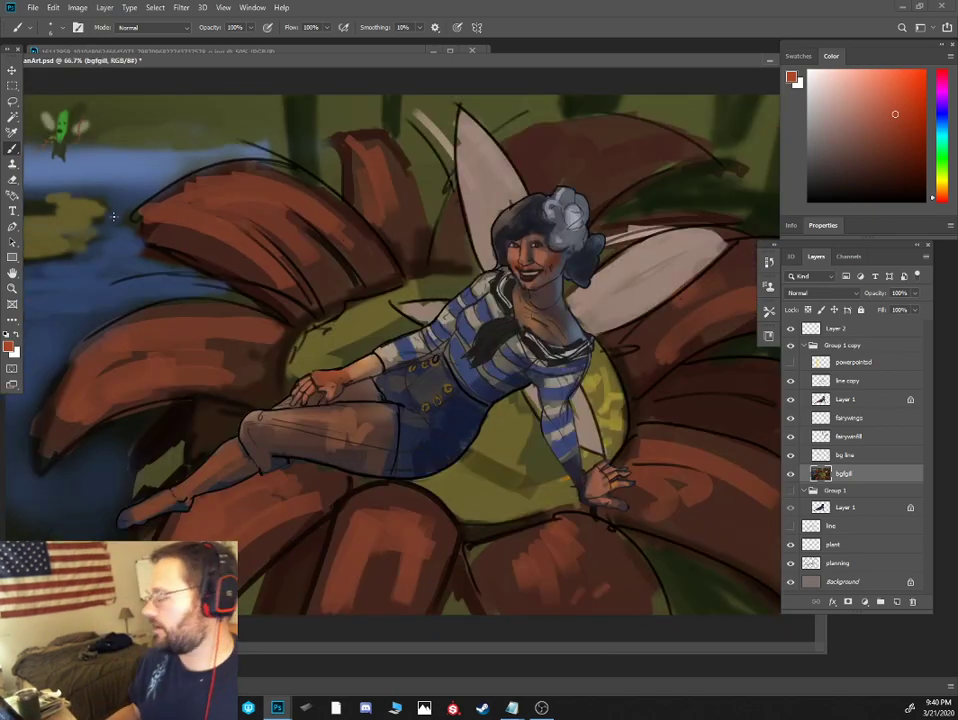
key("ctrl+minus")
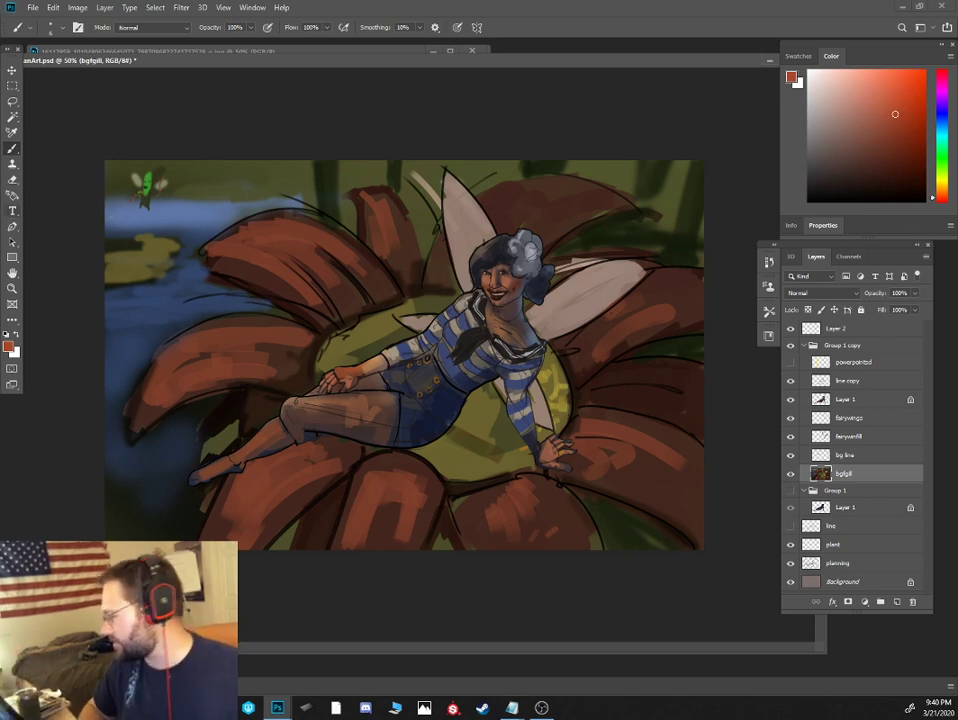
Duplicate all layers and groups from Layer 2 down to planning, leaving out the Background
left_click(808, 328)
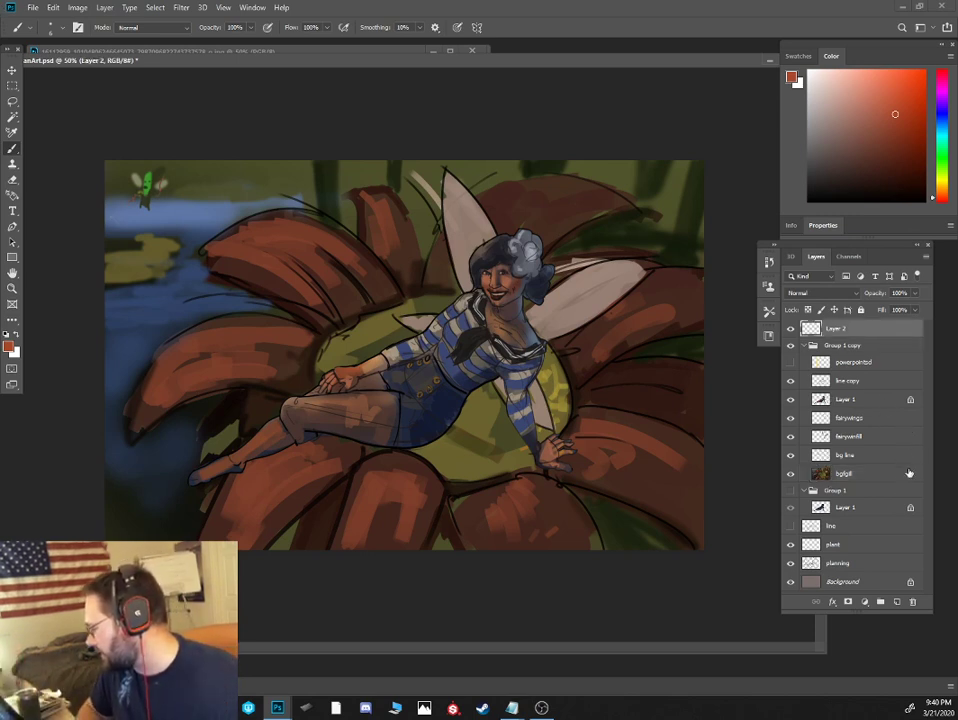
left_click(863, 575, "shift")
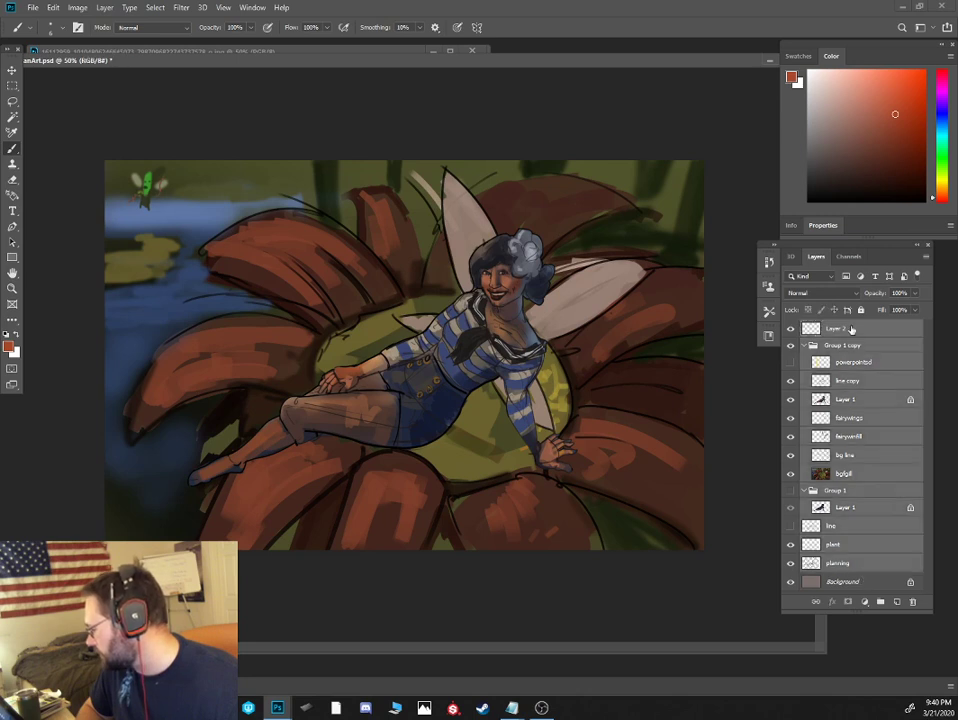
left_click_drag(851, 330, 896, 601)
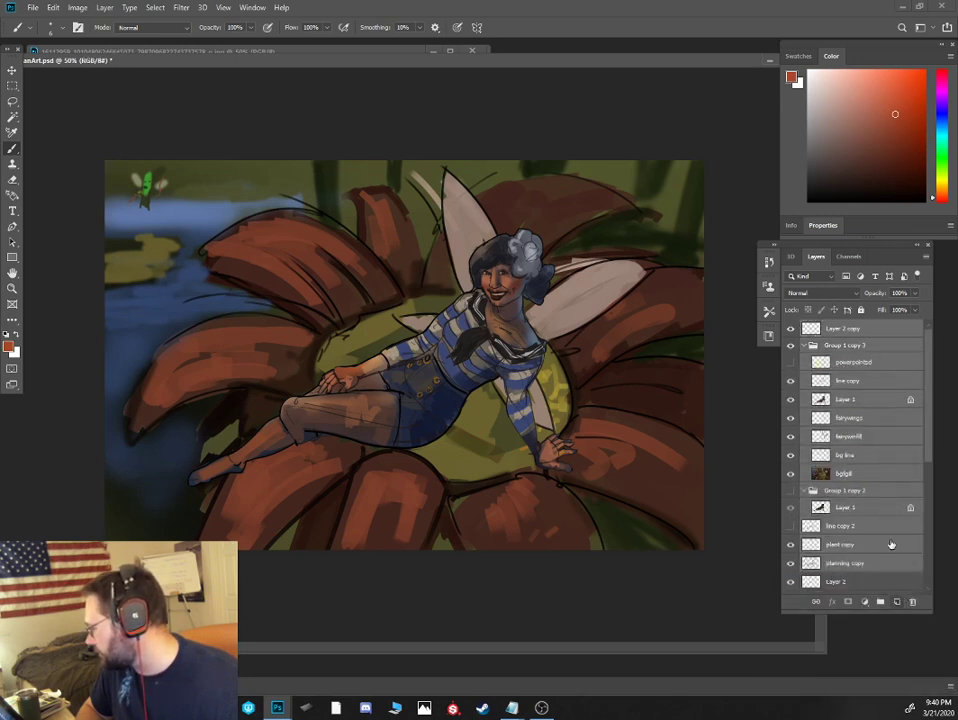
Merge the selected copied layers into one, and merge a new dark-filled layer beneath it into that flattened copy
key("ctrl+e")
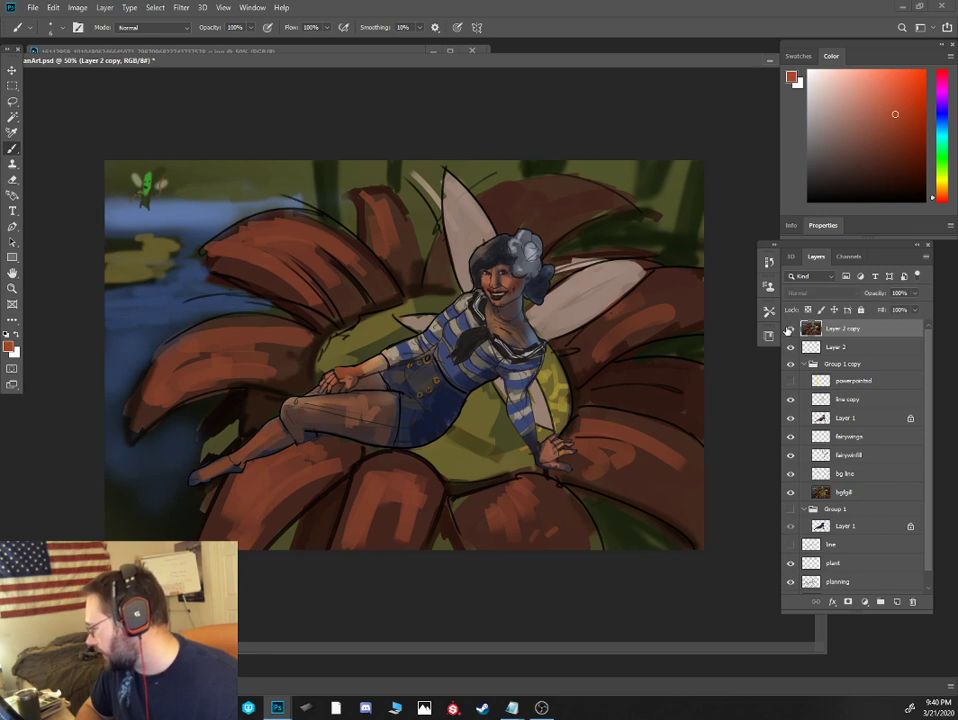
left_click(864, 350)
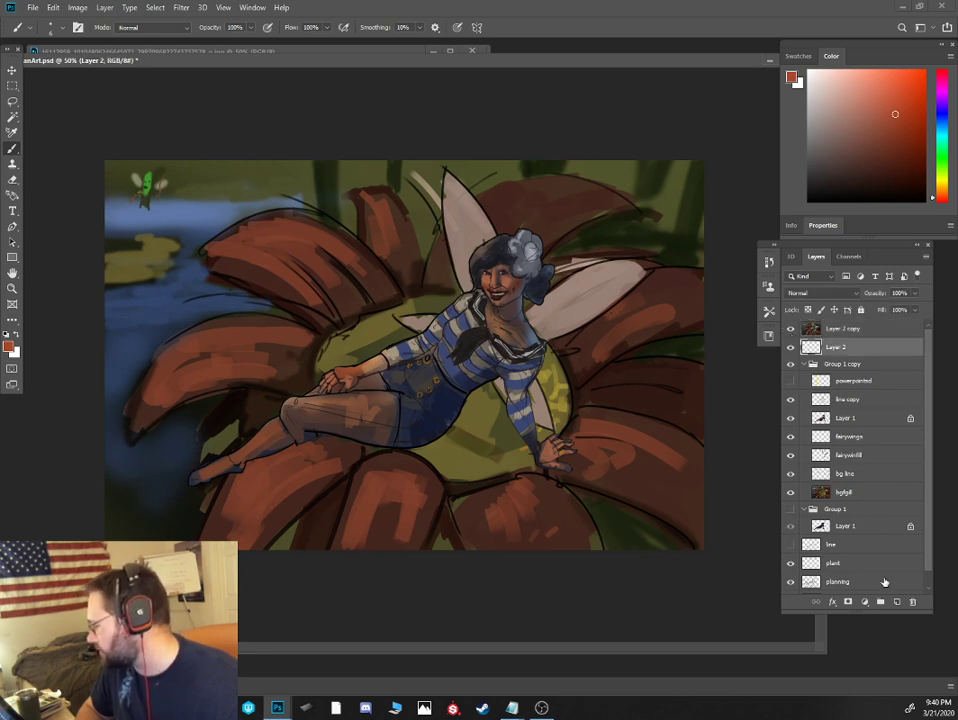
left_click(898, 602)
left_click_drag(891, 169, 758, 181)
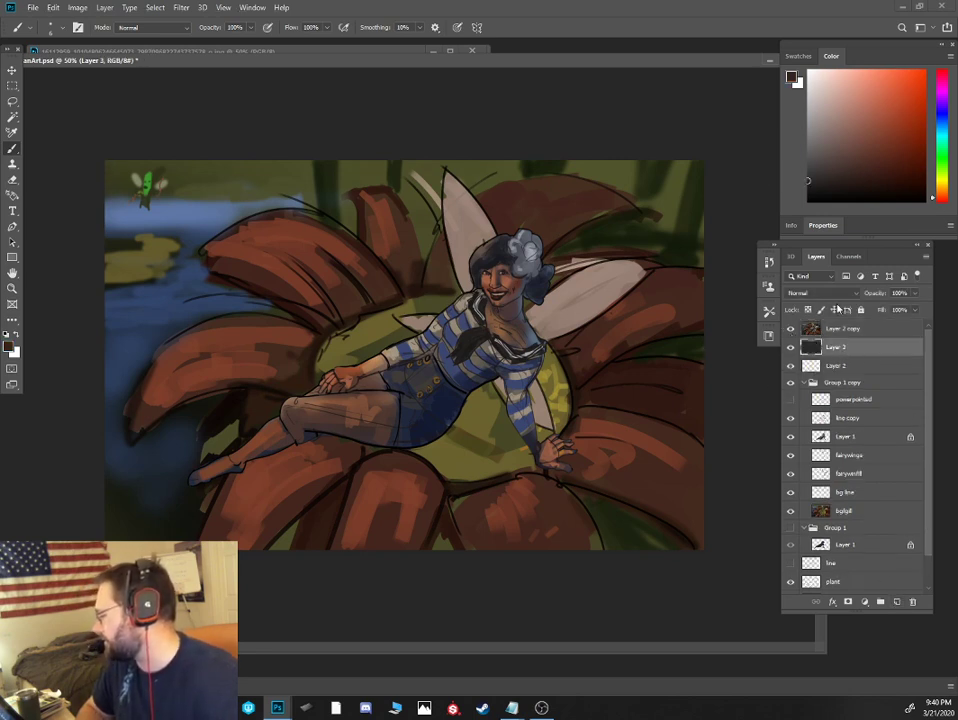
left_click(841, 329, "shift")
key("ctrl+e")
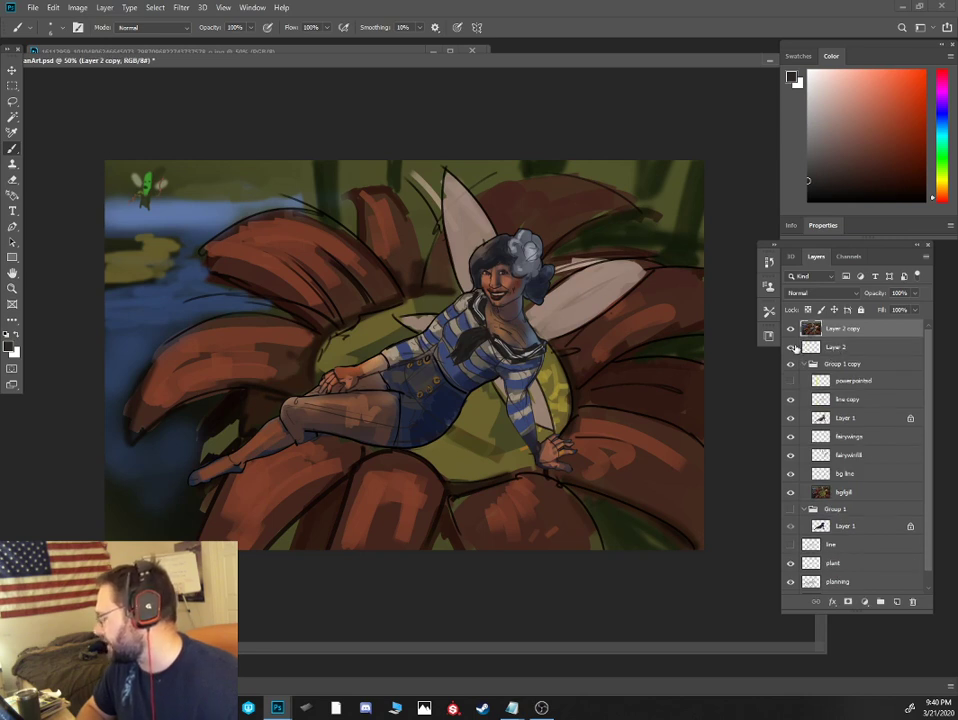
Hide the original Layer 2 and Group 1 copy, and collapse Group 1 copy
left_click_drag(793, 348, 794, 383)
left_click(804, 365)
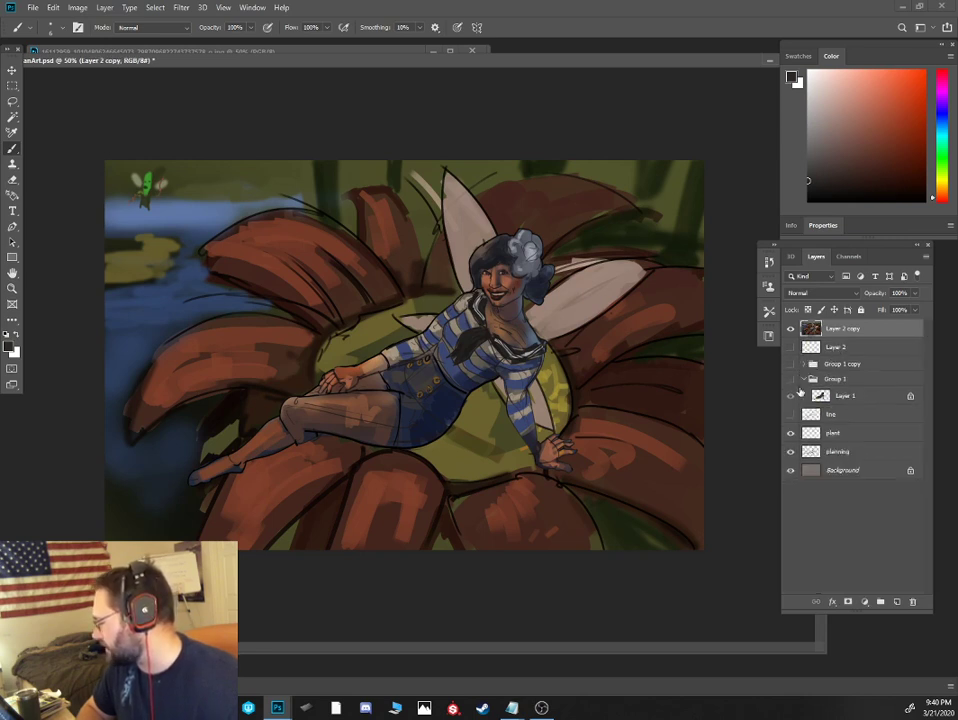
left_click(790, 380)
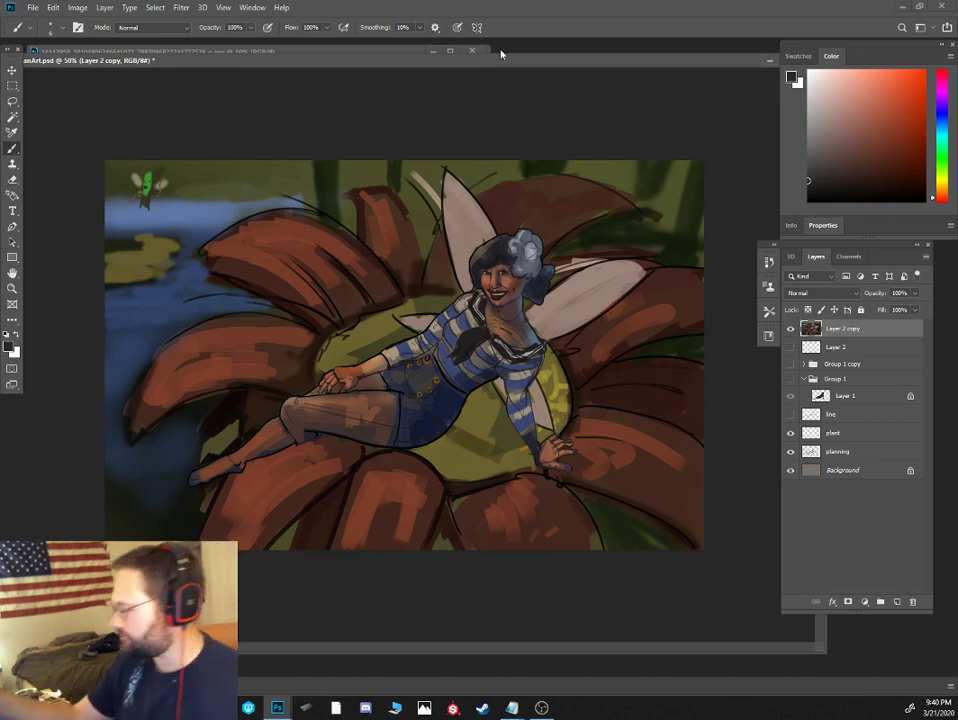
Choose a flat rectangular brush preset for painting on the merged layer
key("ctrl+plus")
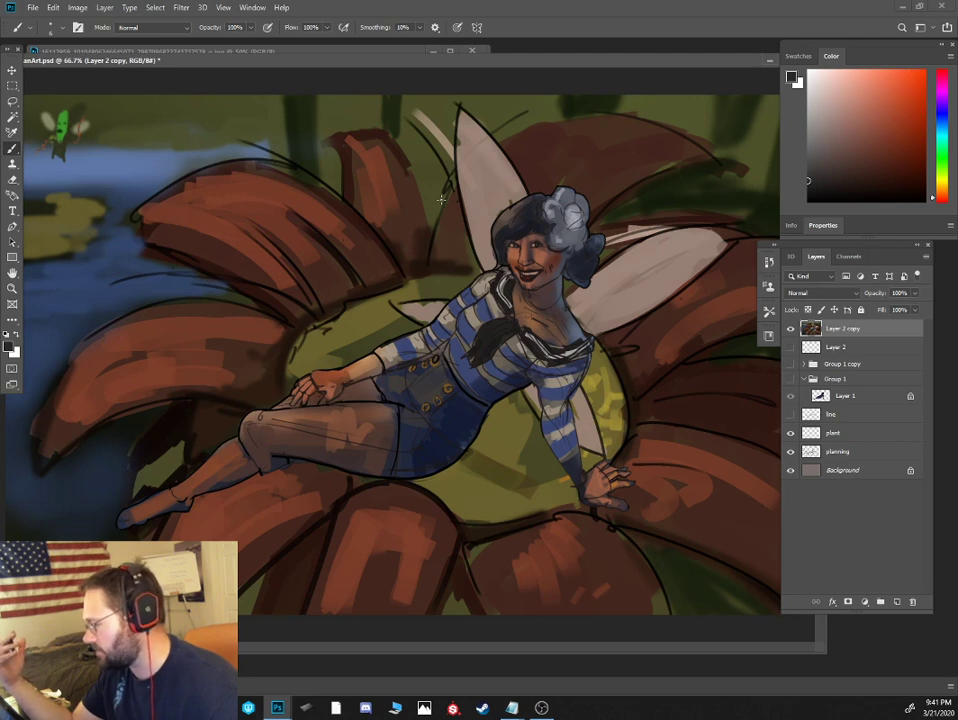
right_click(539, 222)
double_click(624, 381)
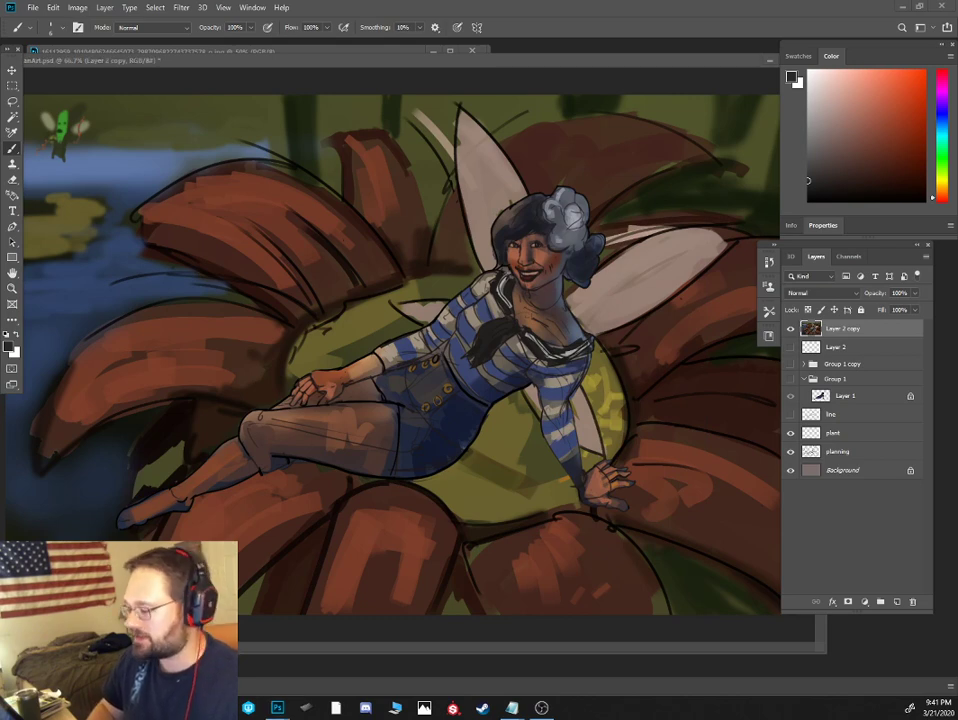
left_click_drag(0, 26, 0, 60)
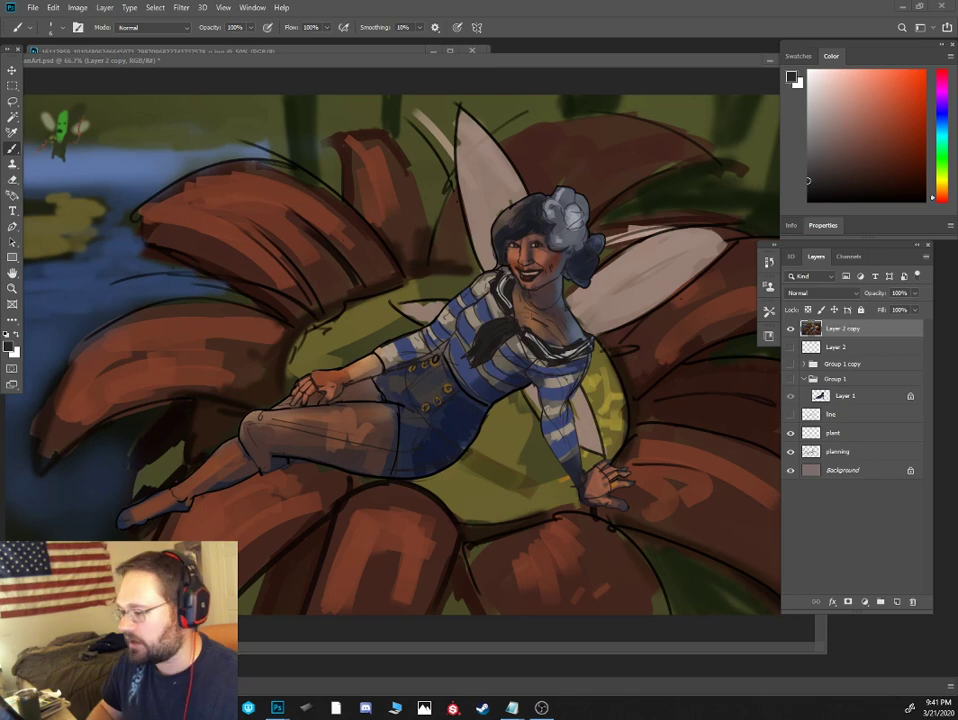
Bring the reference photo forward, enlarge it to 200% on the woman's face, and narrow its window
left_click(82, 50)
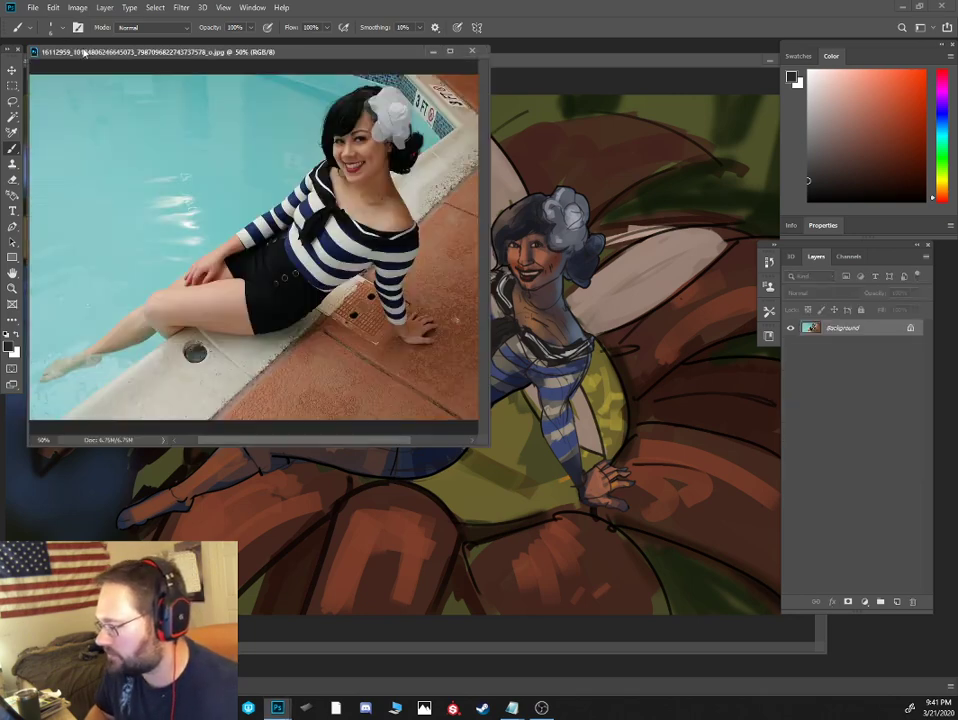
key("ctrl+plus")
key("ctrl+plus")
left_click_drag(375, 170, 30, 328)
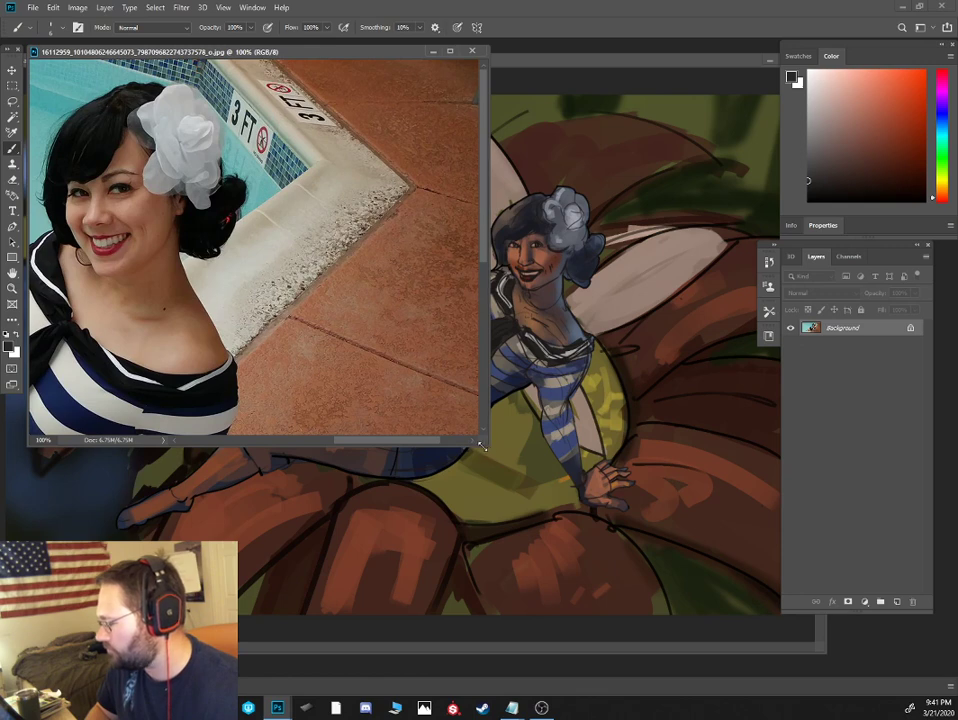
left_click_drag(487, 446, 233, 424)
key("ctrl+plus")
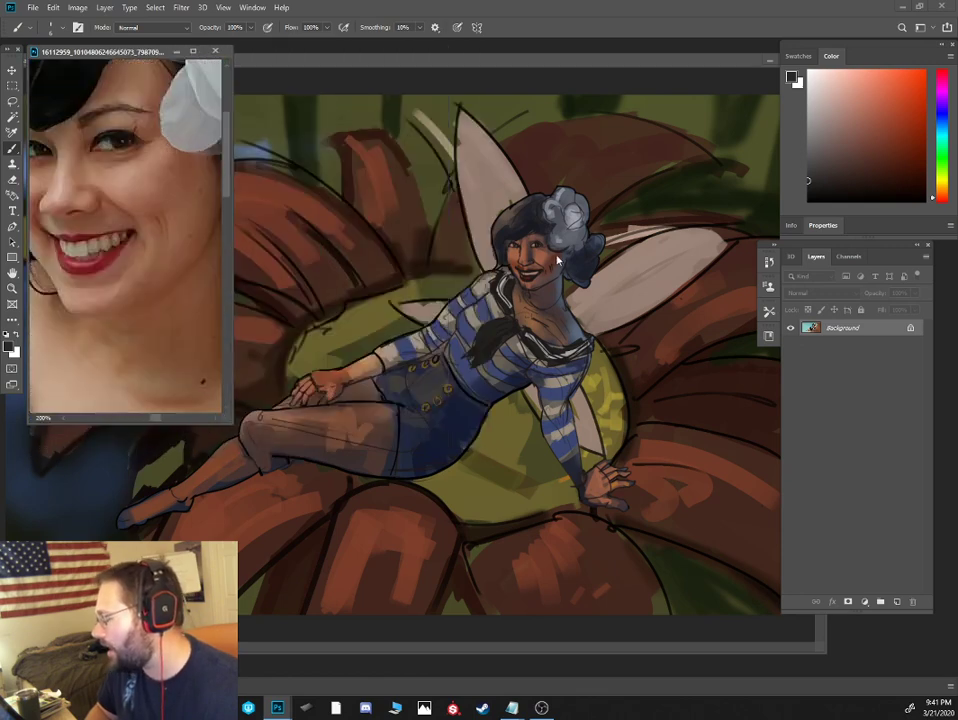
Place the KatyFanArt.psd window directly beside the reference photo
left_click(510, 382)
left_click_drag(95, 62, 116, 65)
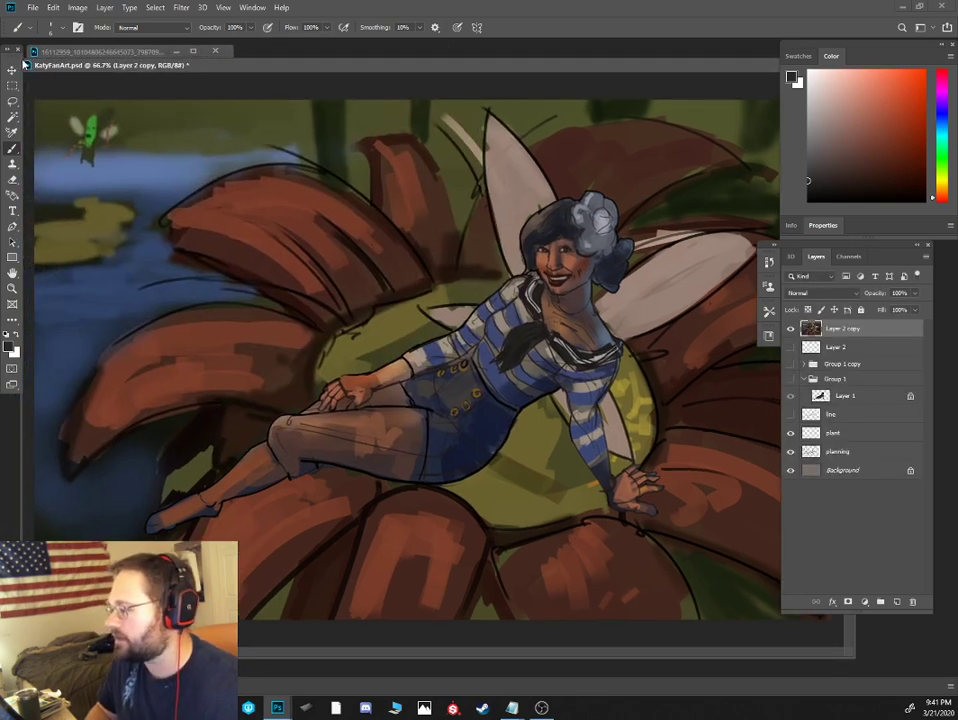
mouse_move(24, 63)
left_mouse_down()
mouse_move(390, 95)
mouse_move(553, 94)
mouse_move(300, 54)
left_mouse_up()
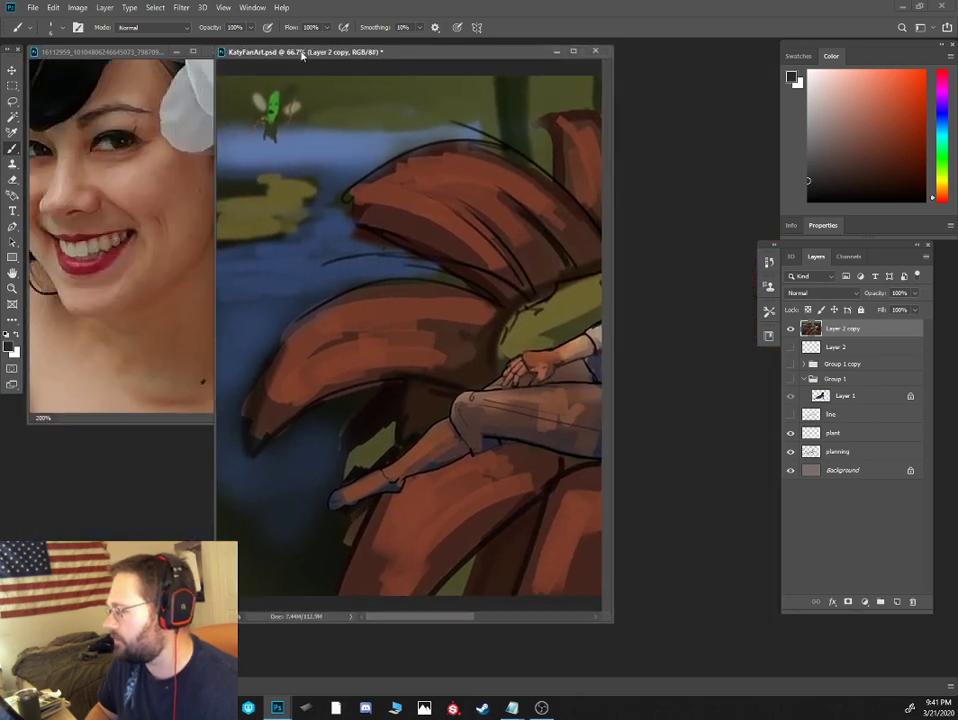
Enlarge the painting's window and frame the fairy's face in it at 300%
left_click_drag(583, 261, 181, 151)
left_click_drag(373, 222, 510, 228)
key("ctrl+plus")
key("ctrl+plus")
key("ctrl+plus")
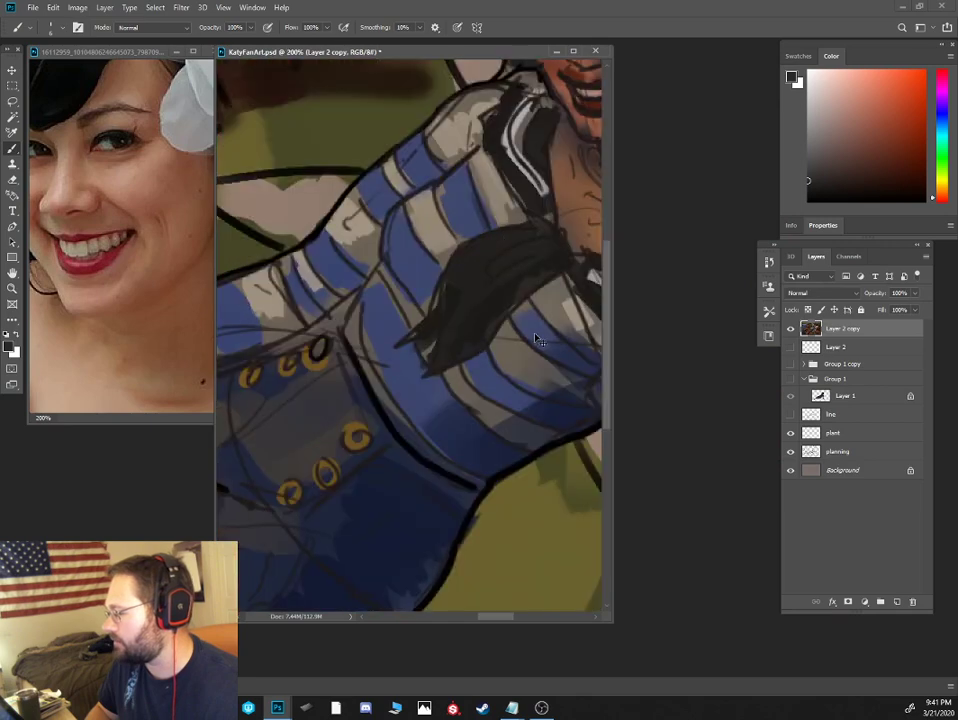
mouse_move(608, 622)
left_mouse_down()
mouse_move(893, 704)
mouse_move(861, 685)
left_mouse_up()
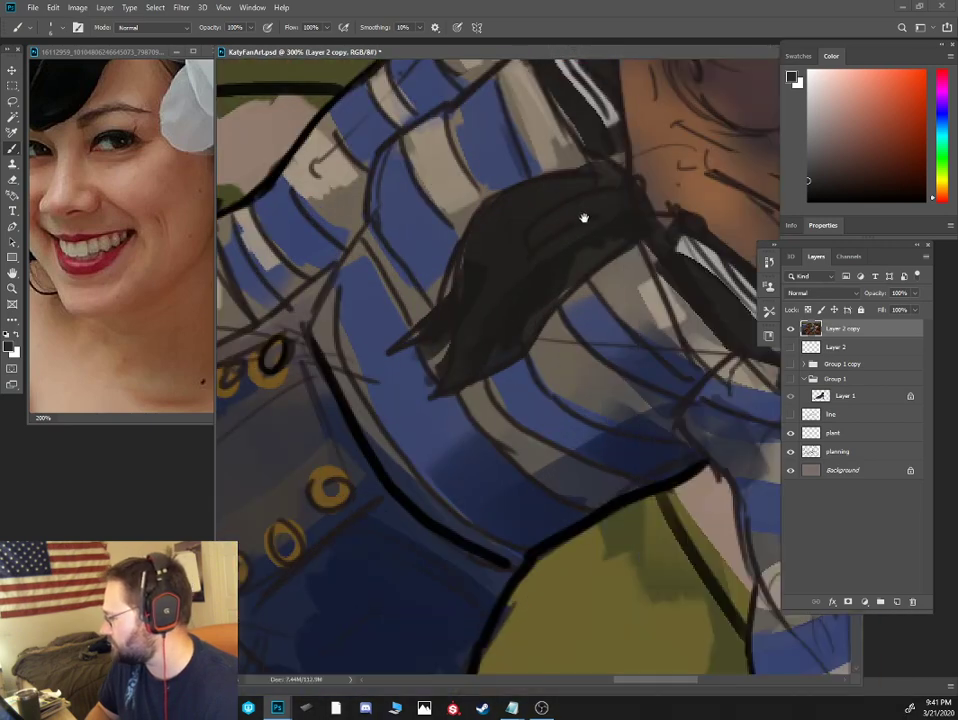
left_click_drag(584, 218, 220, 580)
left_click_drag(327, 241, 425, 313)
left_click_drag(354, 51, 391, 51)
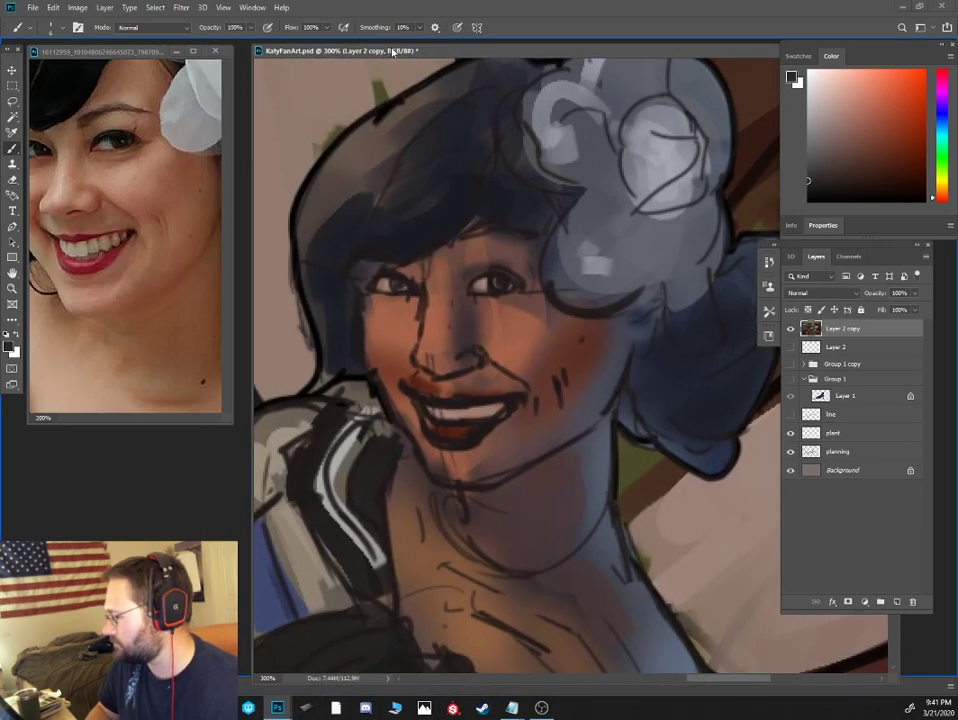
Widen the reference photo's window to show the whole face, and align it with the painting's window
left_click_drag(121, 52, 133, 71)
left_click_drag(185, 233, 278, 316)
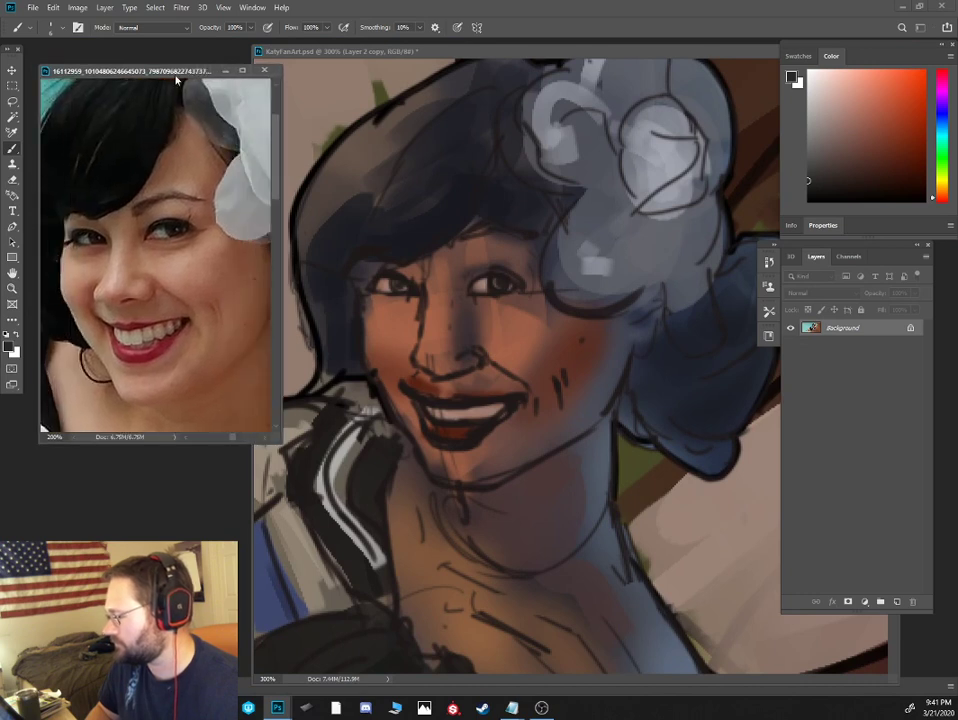
left_click_drag(177, 76, 160, 70)
left_click_drag(469, 57, 471, 64)
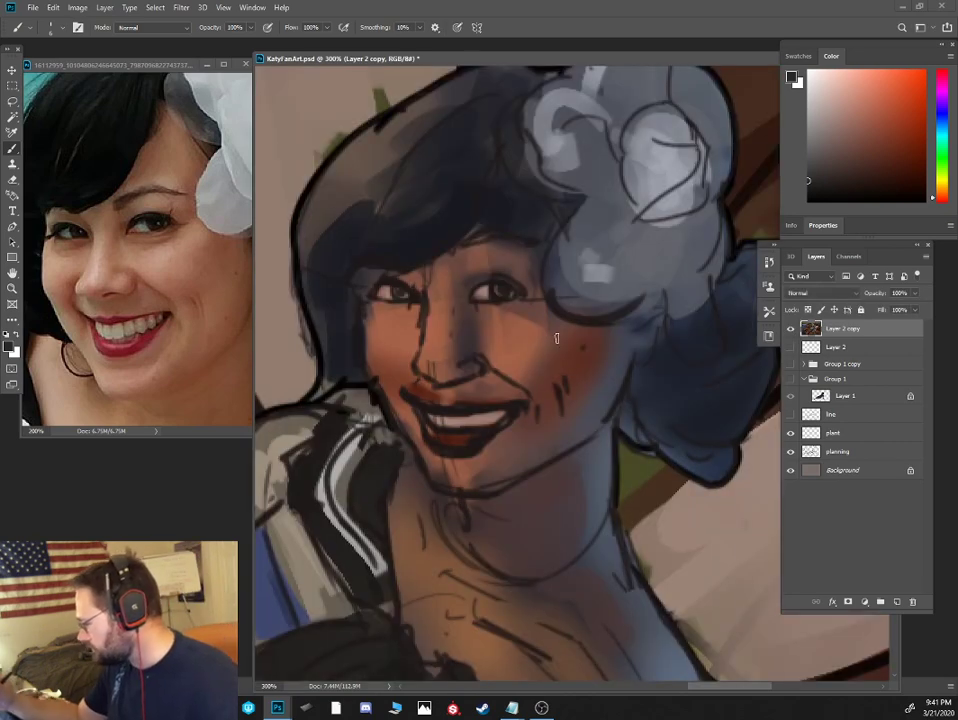
Select a brush preset and paint sampled skin and shadow tones beside the fairy's nose and around her eyes
right_click(558, 338)
double_click(642, 502)
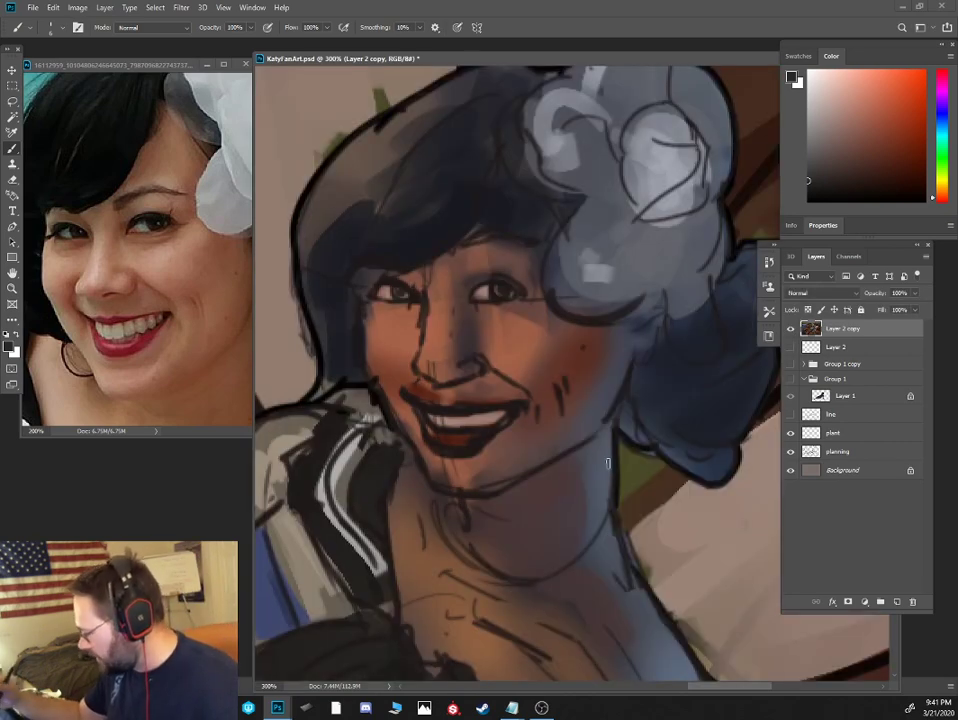
left_click(511, 347, "alt")
mouse_move(488, 323)
left_mouse_down()
mouse_move(475, 325)
mouse_move(480, 356)
left_mouse_up()
left_click(483, 344, "alt")
left_click(531, 354, "alt")
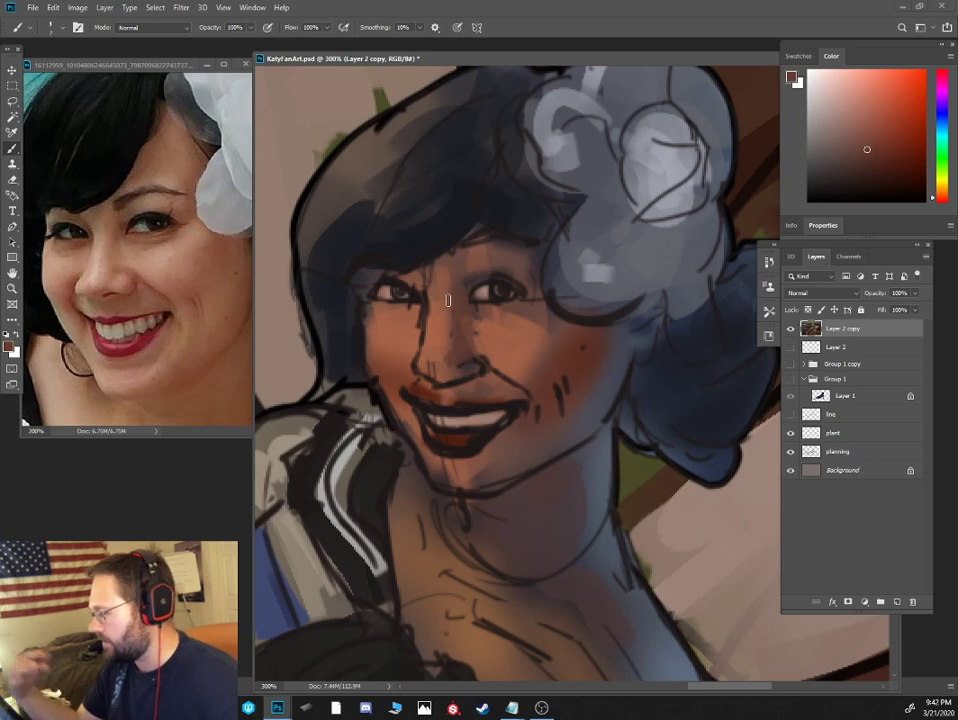
left_click(401, 309, "alt")
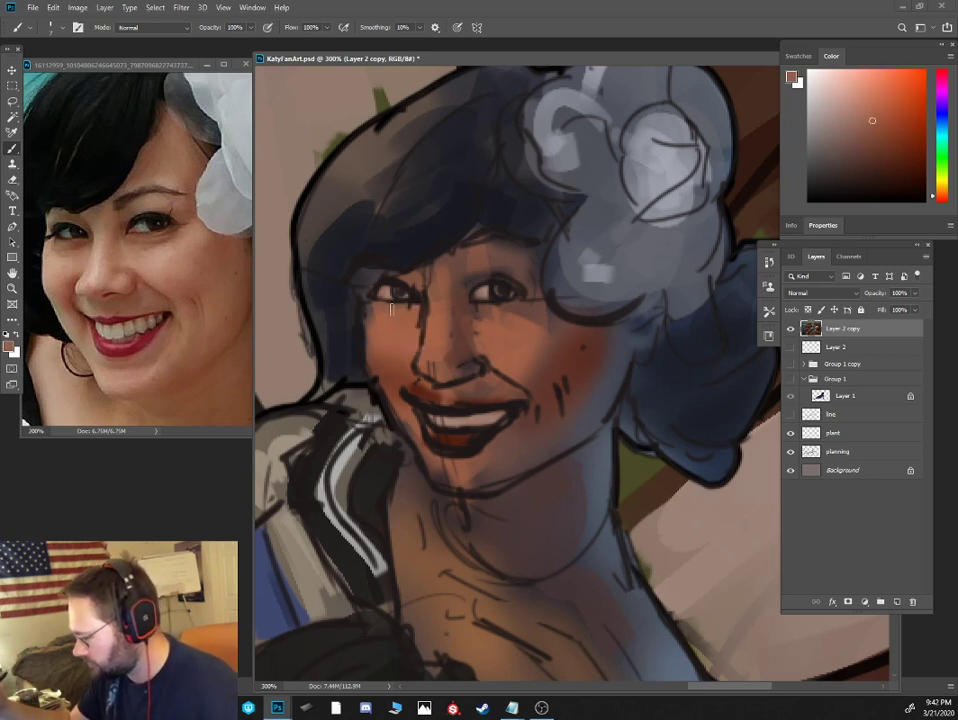
left_click(858, 160)
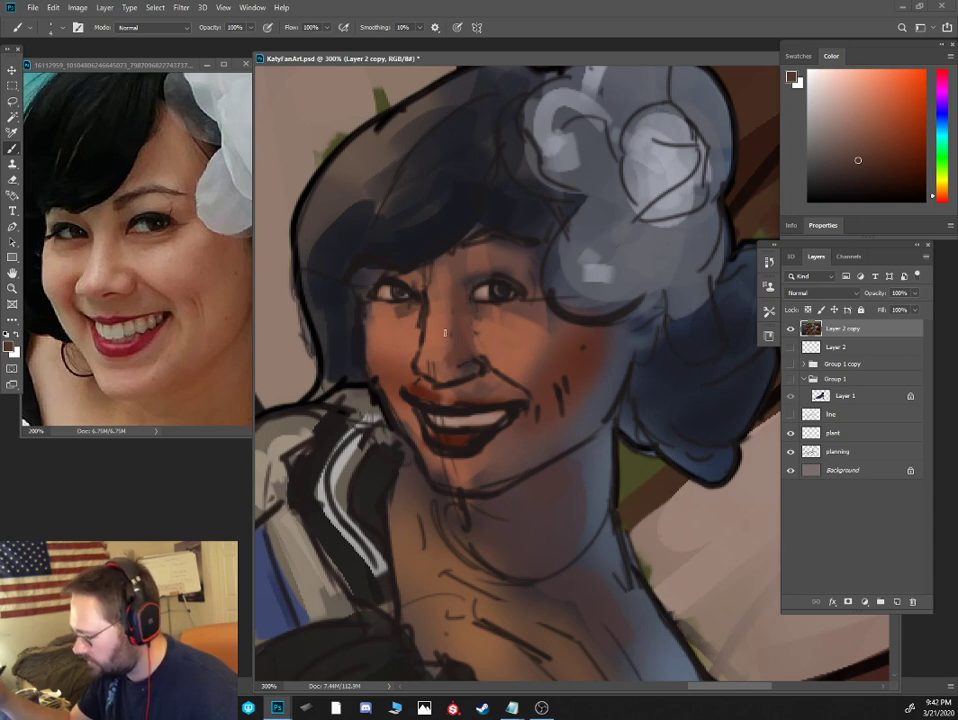
Mix a dark brown from the eye colours and paint the eyebrow above the flower-side eye
left_click(452, 289, "alt")
left_click(500, 291, "alt")
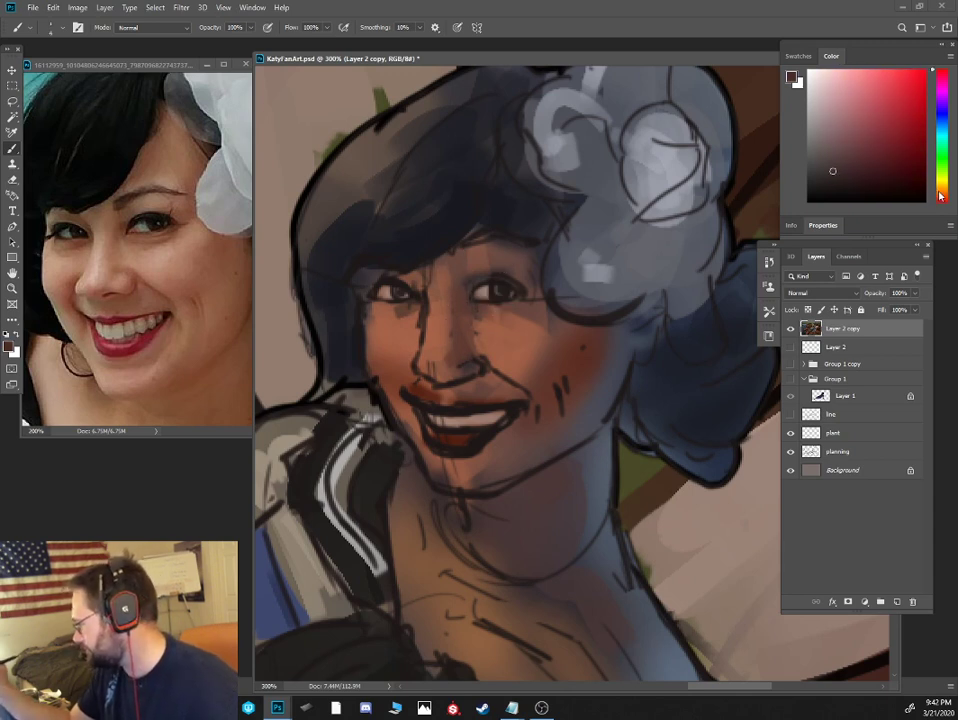
left_click(941, 194)
left_click(861, 178)
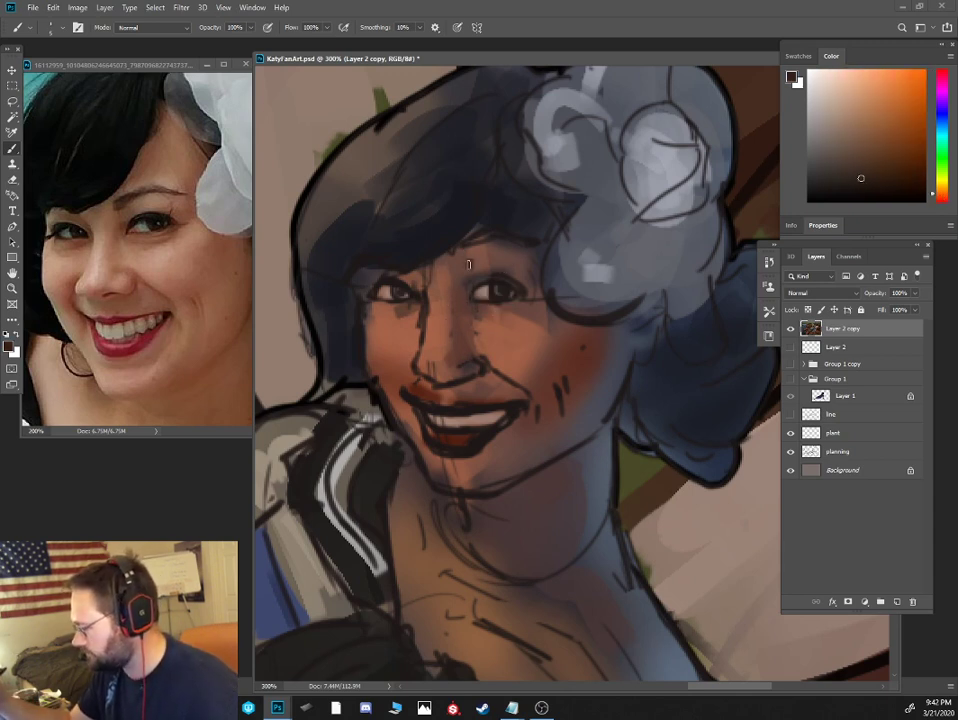
Lighten the sampled skin tone and paint a highlight along the bridge of the nose
left_click(430, 352, "alt")
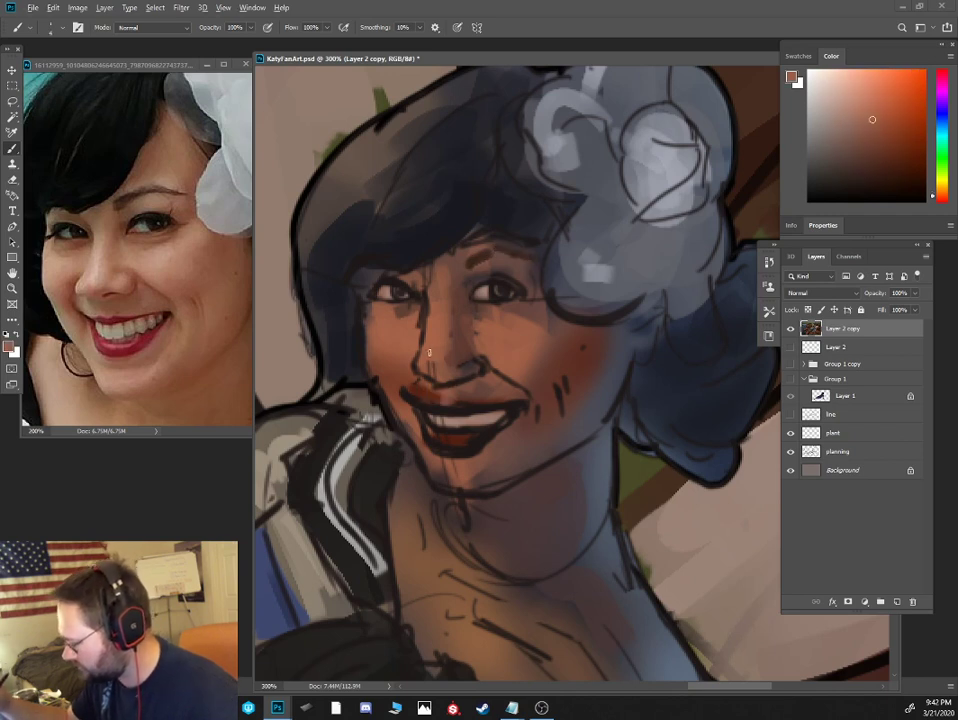
left_click_drag(857, 117, 847, 104)
left_click_drag(424, 361, 432, 290)
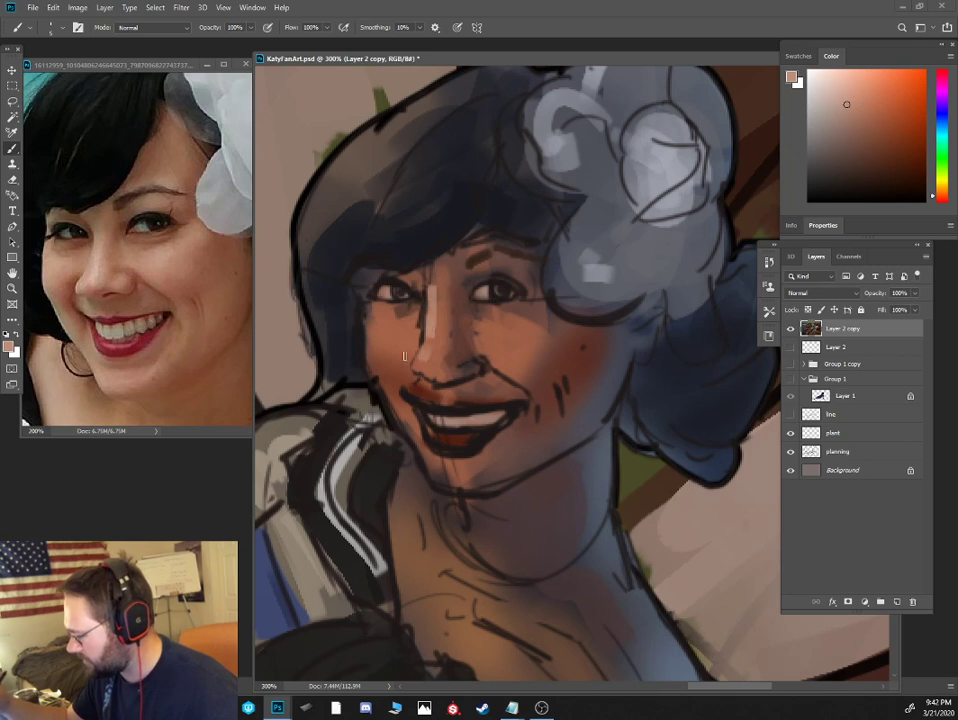
Paint lighter orange-peach skin tones on both cheeks and under the flower-side eye
left_click(388, 367, "alt")
left_click(873, 90)
left_click(383, 333, "alt")
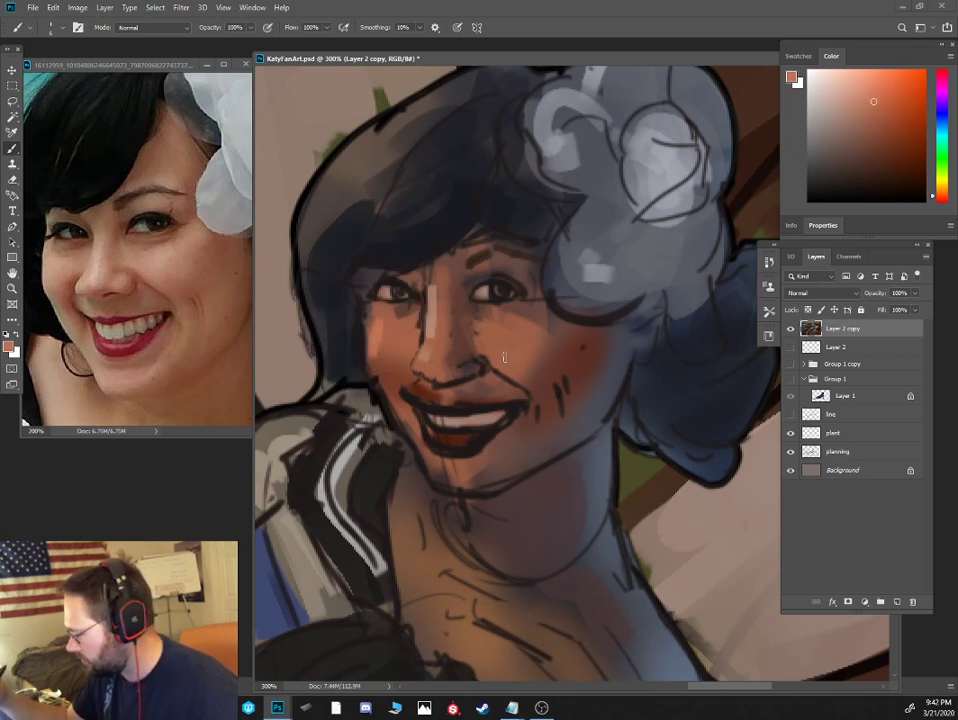
left_click_drag(482, 333, 479, 323)
mouse_move(502, 338)
left_mouse_down()
mouse_move(515, 362)
mouse_move(509, 331)
left_mouse_up()
left_click_drag(477, 334, 459, 310)
Darken the outline and outer lashes of the flower-side eye with near-black tones
left_click(517, 300, "alt")
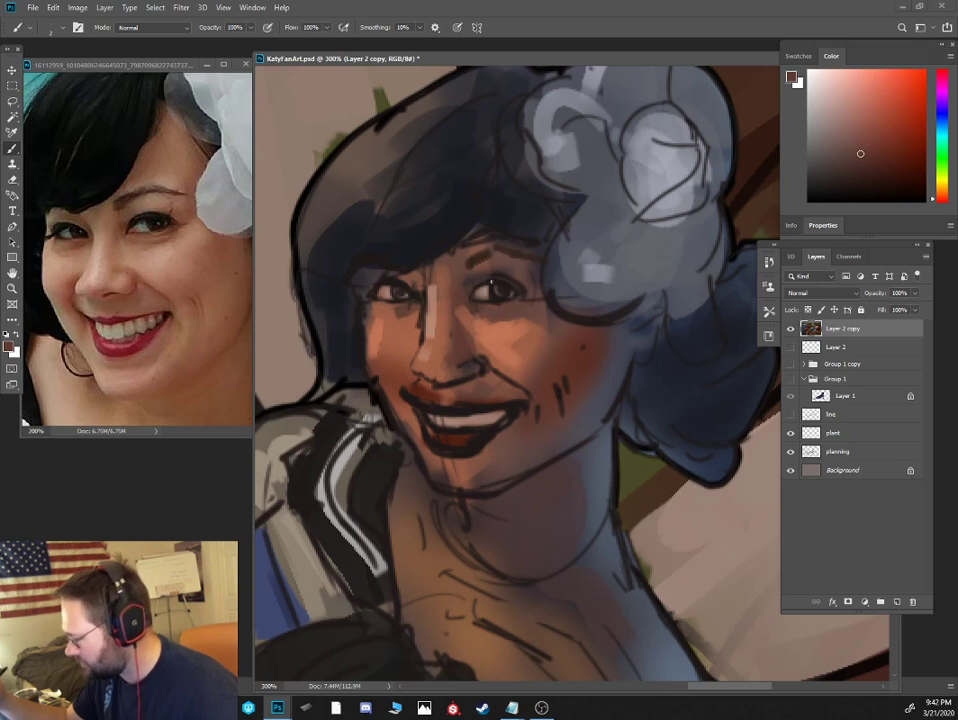
left_click(490, 289, "alt")
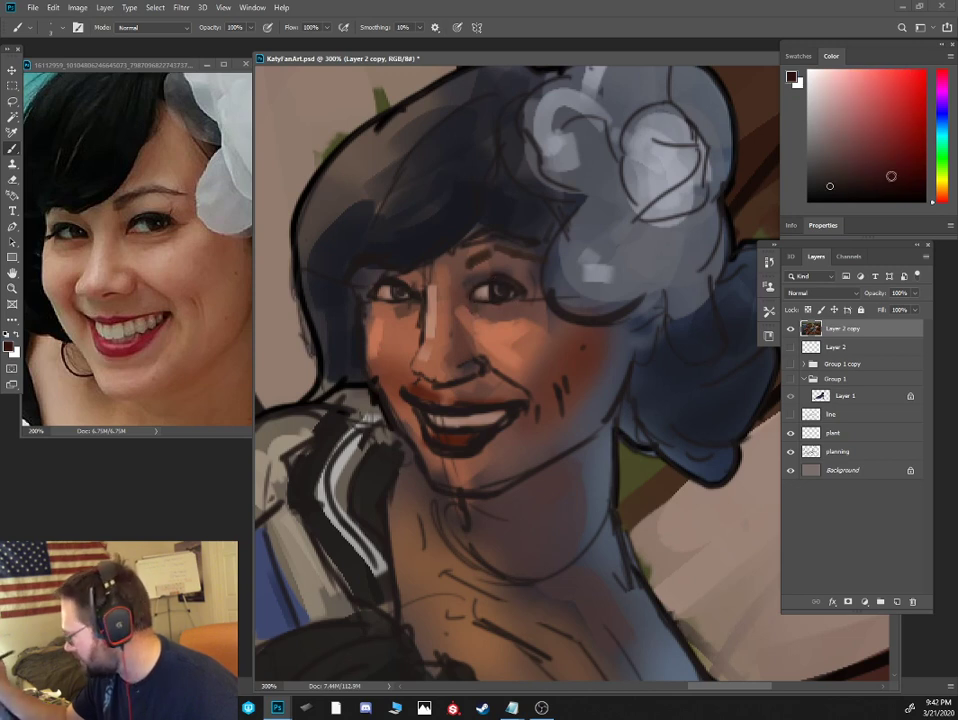
left_click(845, 190)
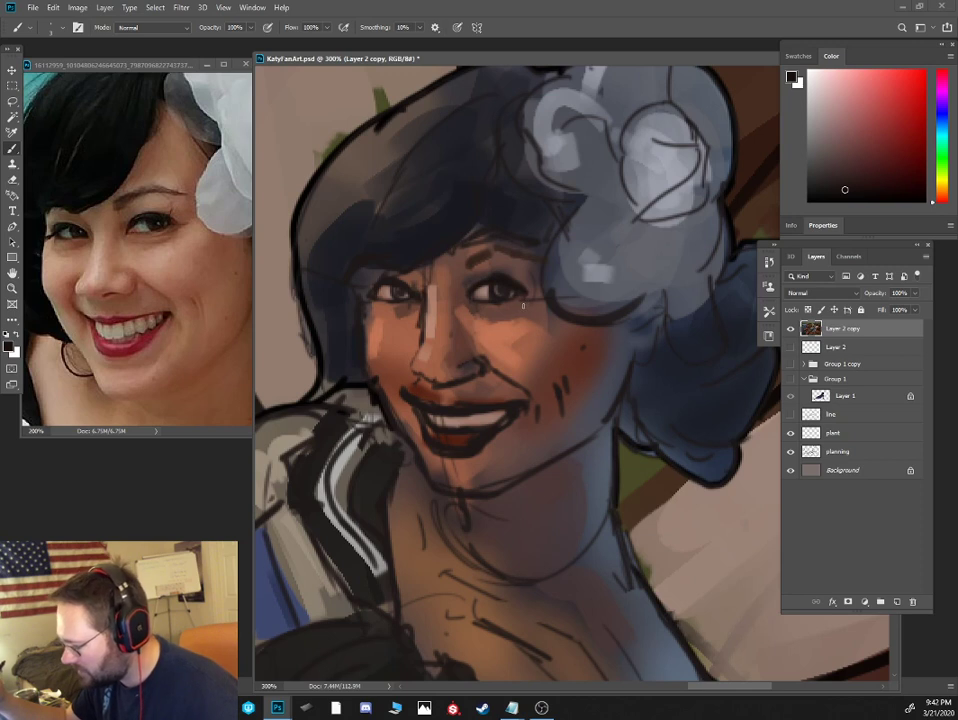
left_click(868, 186)
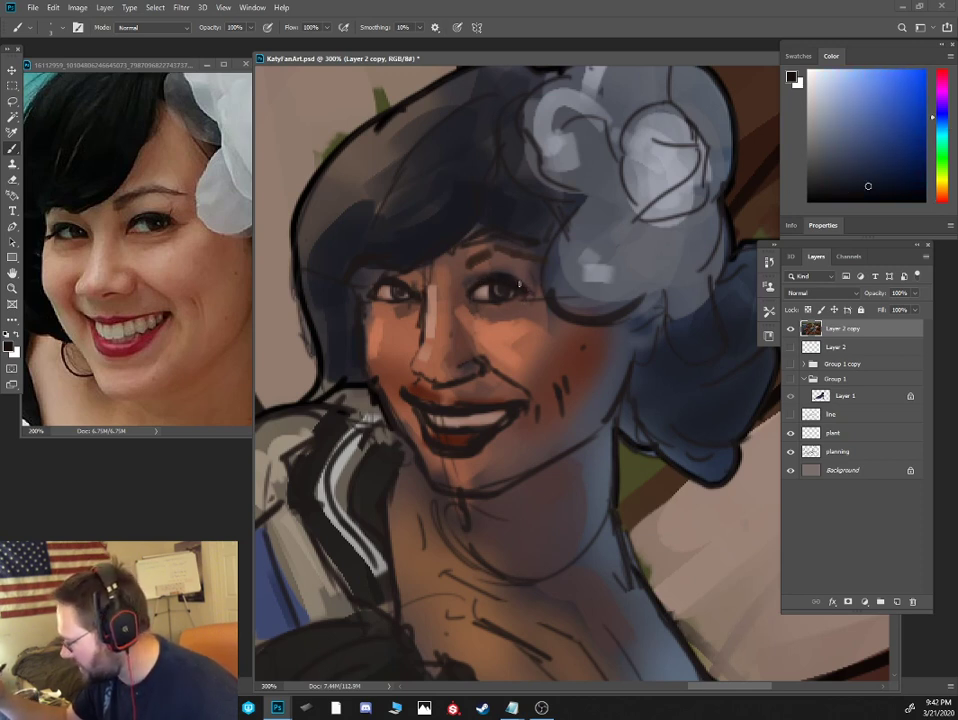
Mix olive and orange-brown tones and paint the iris of the flower-side eye
left_click(508, 281, "alt")
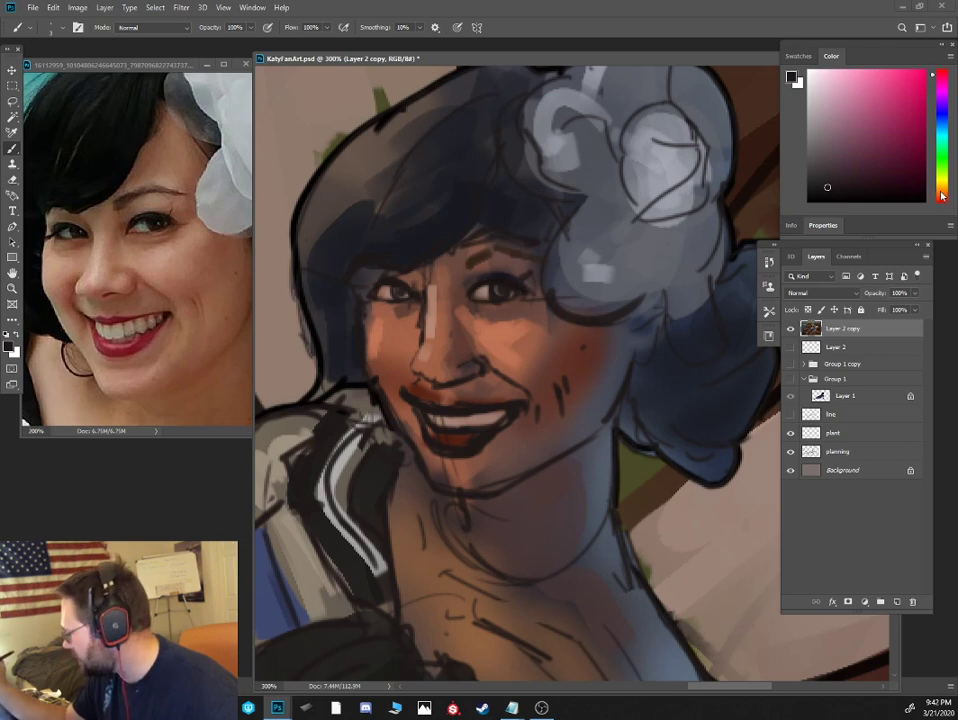
left_click_drag(943, 195, 943, 186)
left_click(877, 166)
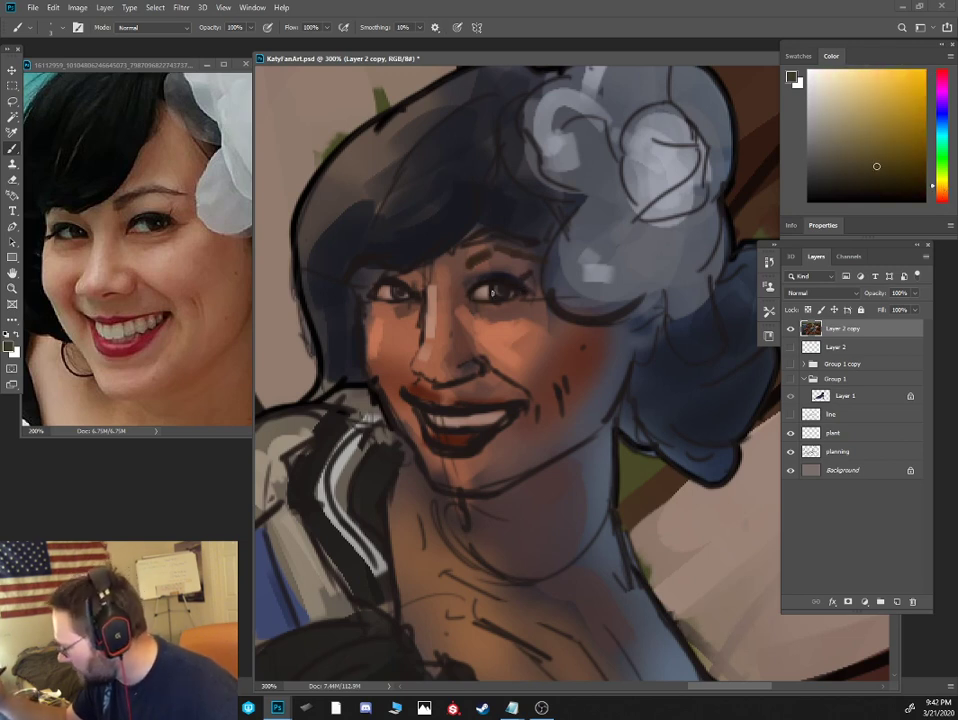
left_click_drag(938, 195, 940, 192)
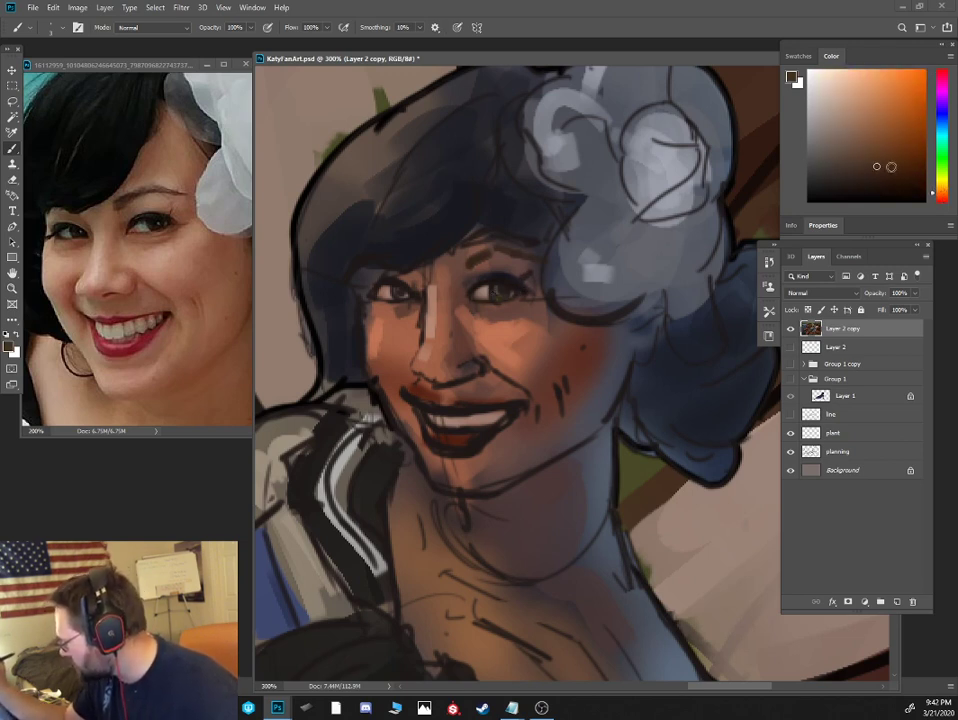
left_click(889, 126)
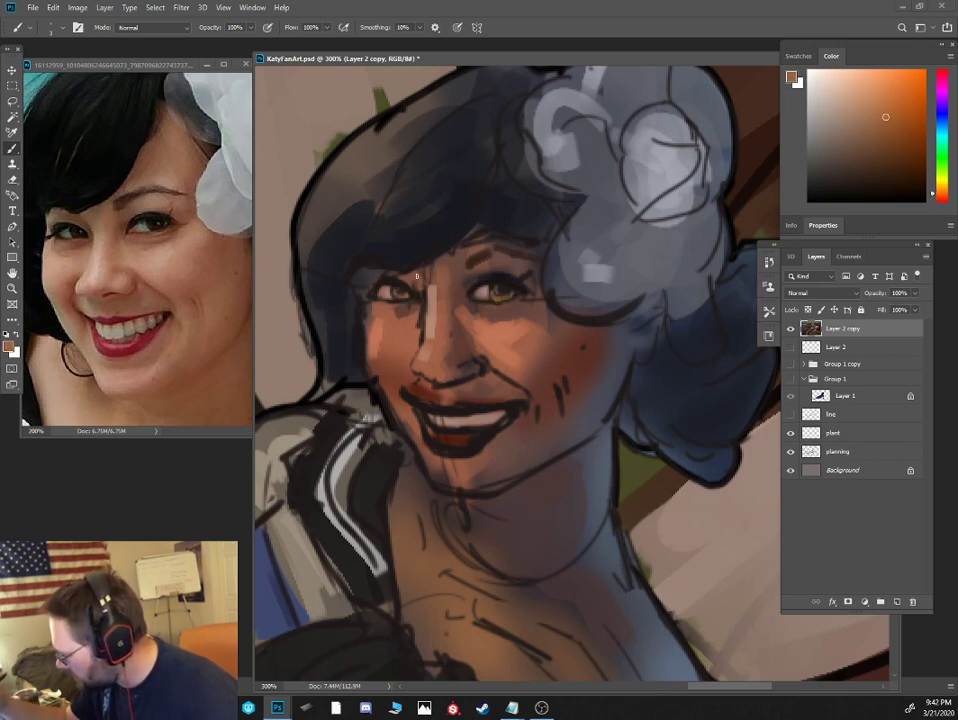
Paint golden-brown and dark olive tones into the irises of both eyes
left_click(939, 187)
mouse_move(905, 154)
left_mouse_down()
mouse_move(896, 143)
mouse_move(873, 156)
mouse_move(901, 163)
left_mouse_up()
left_click_drag(402, 291, 401, 297)
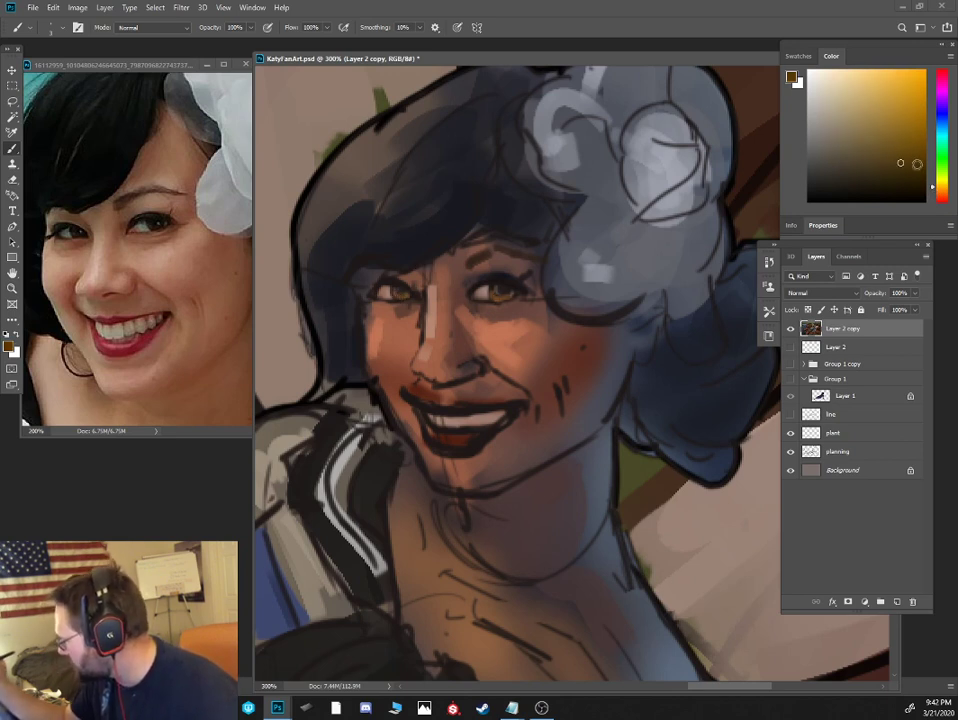
left_click(917, 172)
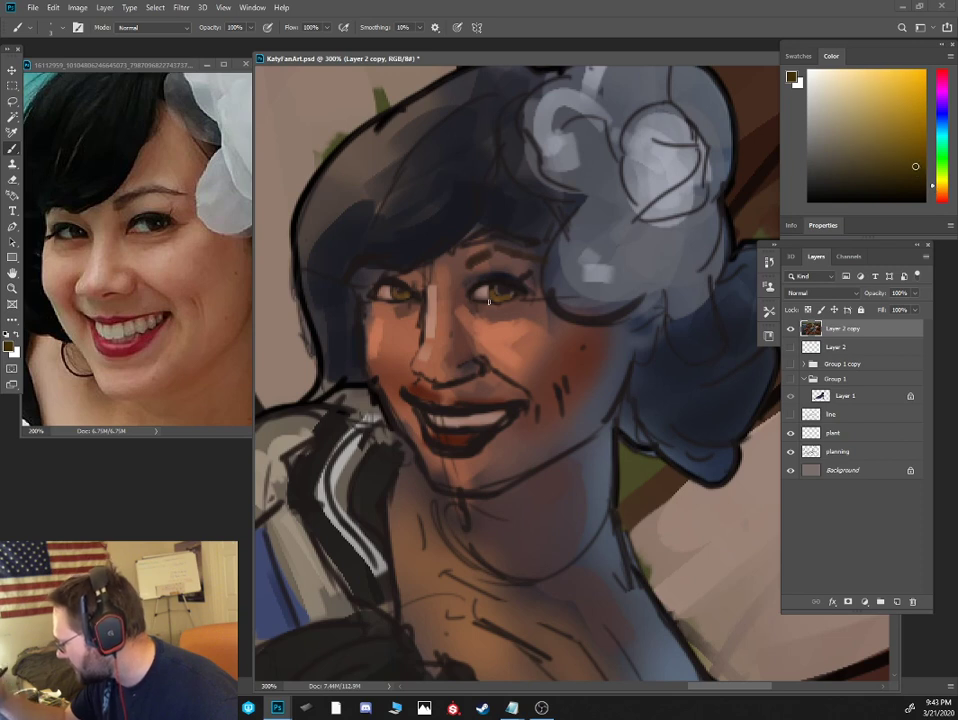
left_click(906, 156)
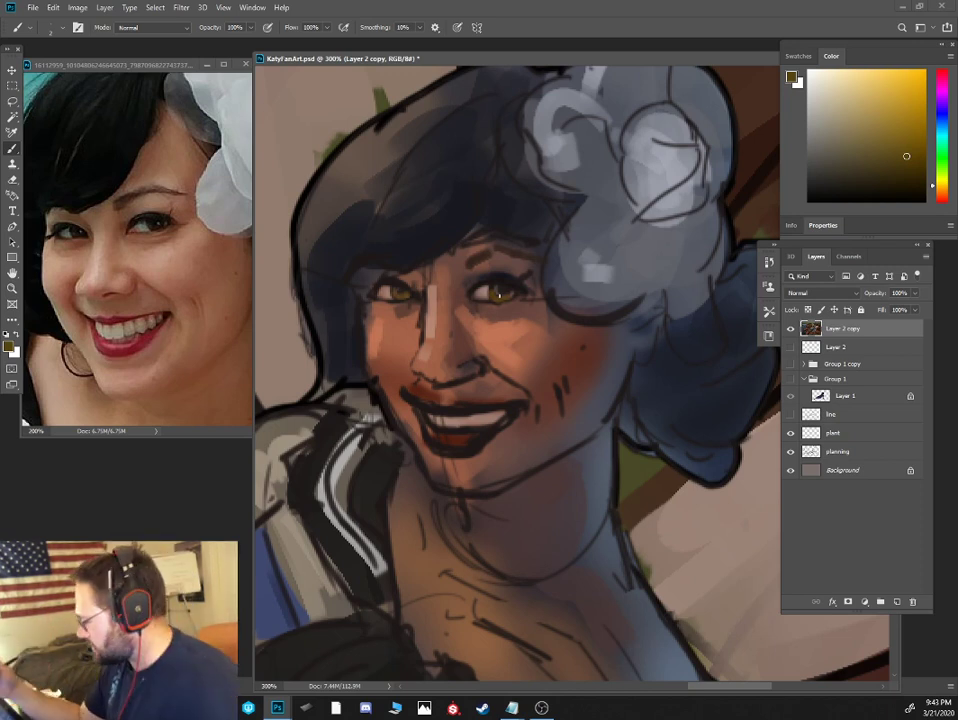
Mix a pale cream colour and add small light accents to both eyes
left_click(505, 291, "alt")
left_click(836, 93)
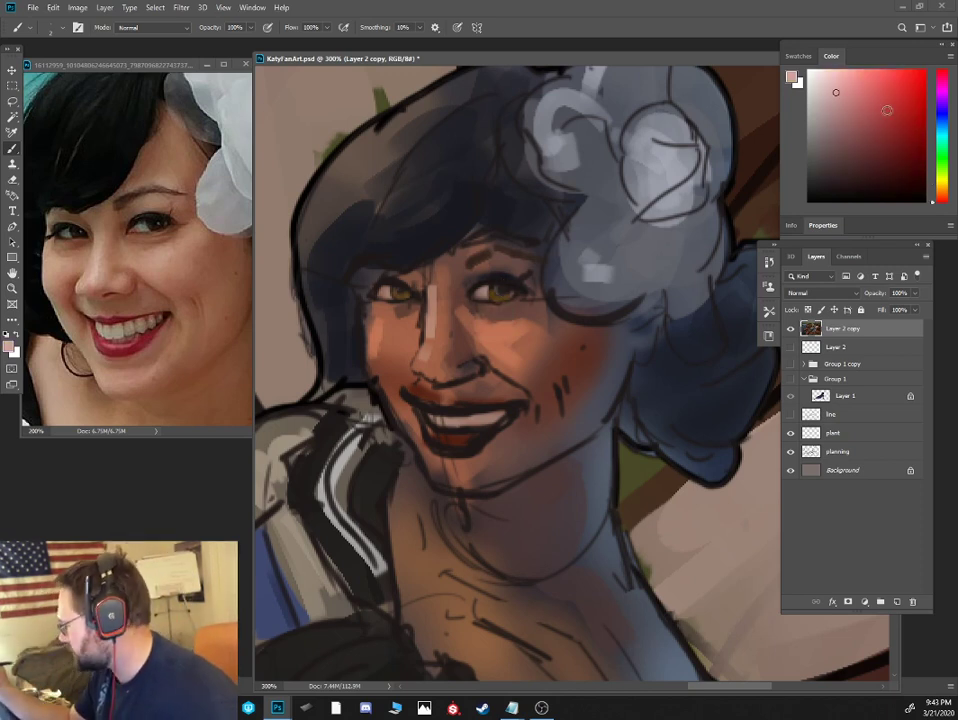
left_click(934, 187)
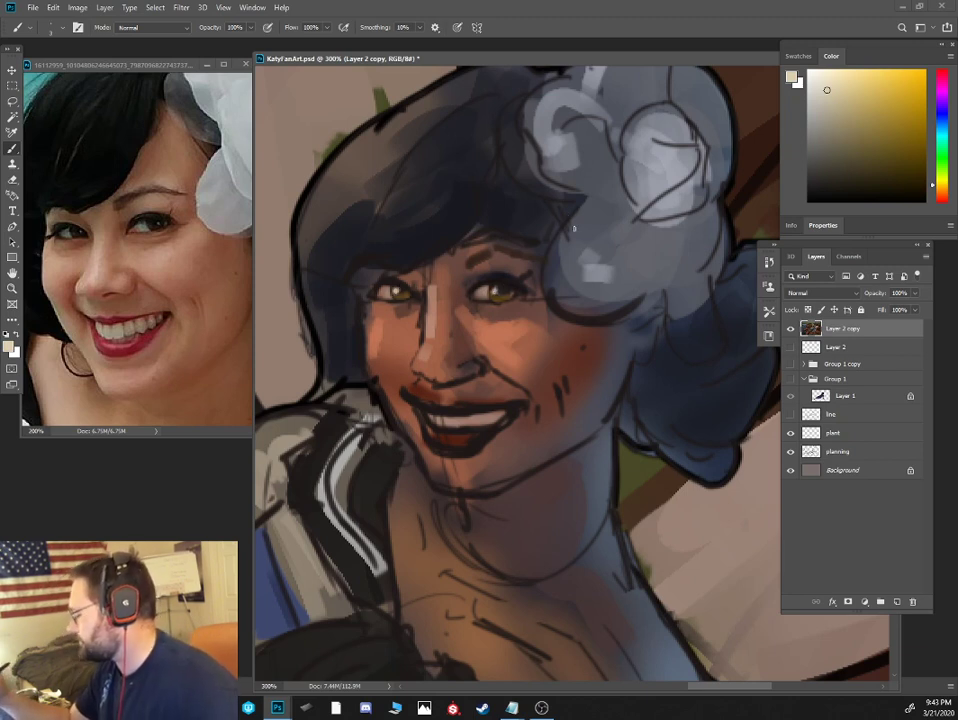
Enlarge the brush and paint muted reddish-brown forehead skin above the flower-side eyebrow, up into the hair parting
left_click(485, 258, "alt")
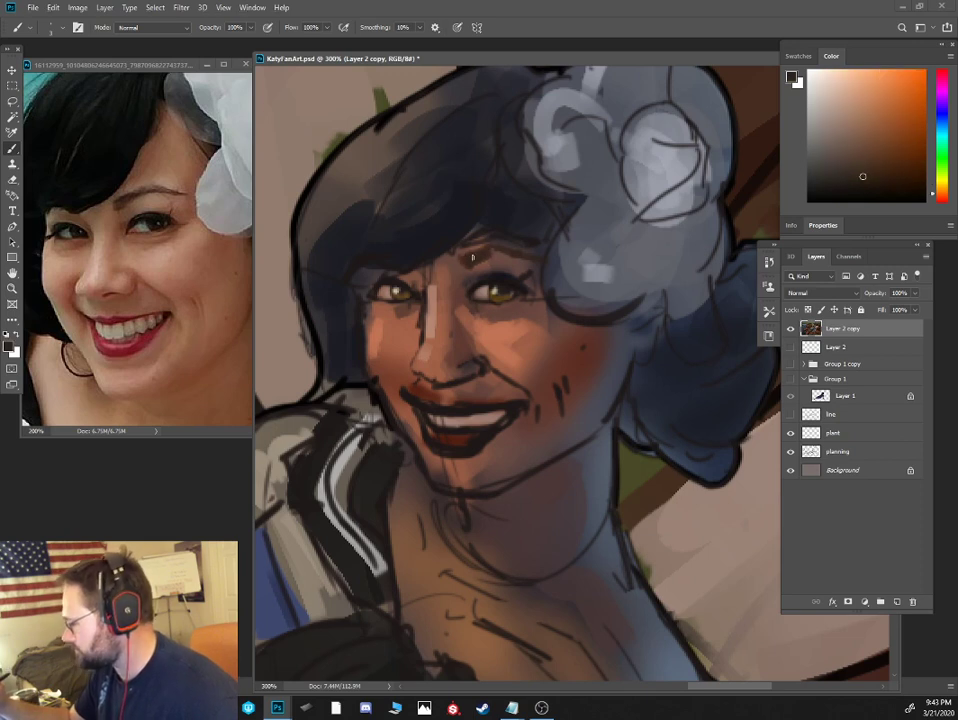
key("]")
key("]")
key("]")
mouse_move(459, 247)
left_mouse_down()
mouse_move(487, 223)
mouse_move(497, 197)
left_mouse_up()
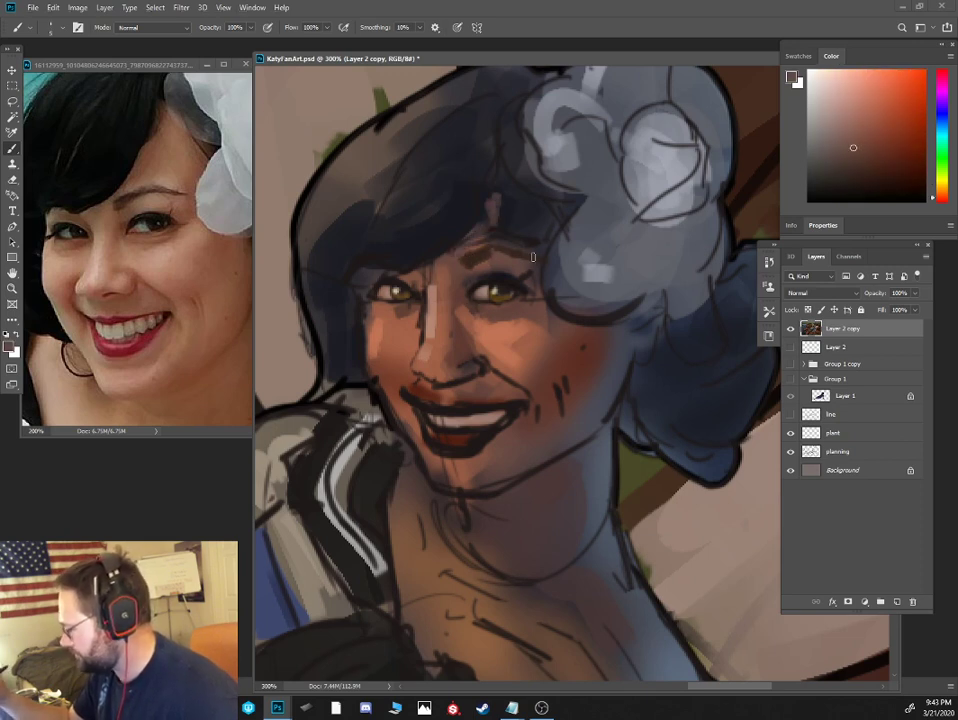
left_click(516, 259, "alt")
mouse_move(462, 235)
left_mouse_down()
mouse_move(502, 204)
mouse_move(501, 178)
mouse_move(493, 221)
mouse_move(513, 215)
mouse_move(508, 188)
mouse_move(547, 226)
left_mouse_up()
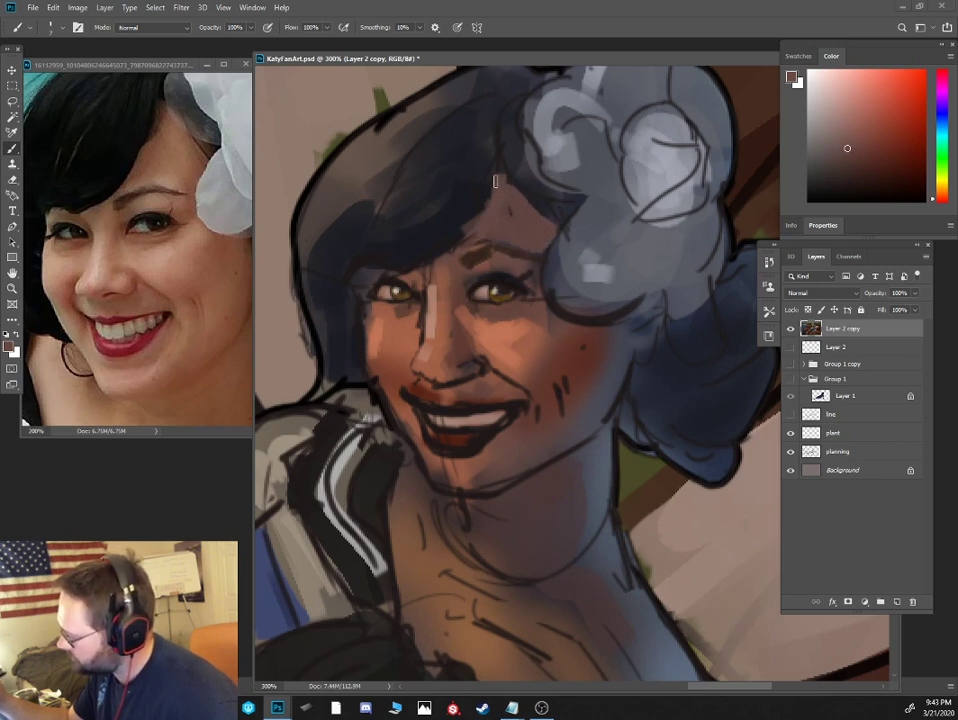
Repaint the dark edge of the fringe along the forehead with a colour sampled from the hair
left_click(438, 250, "alt")
left_click_drag(462, 233, 483, 207)
left_click_drag(490, 136, 484, 160)
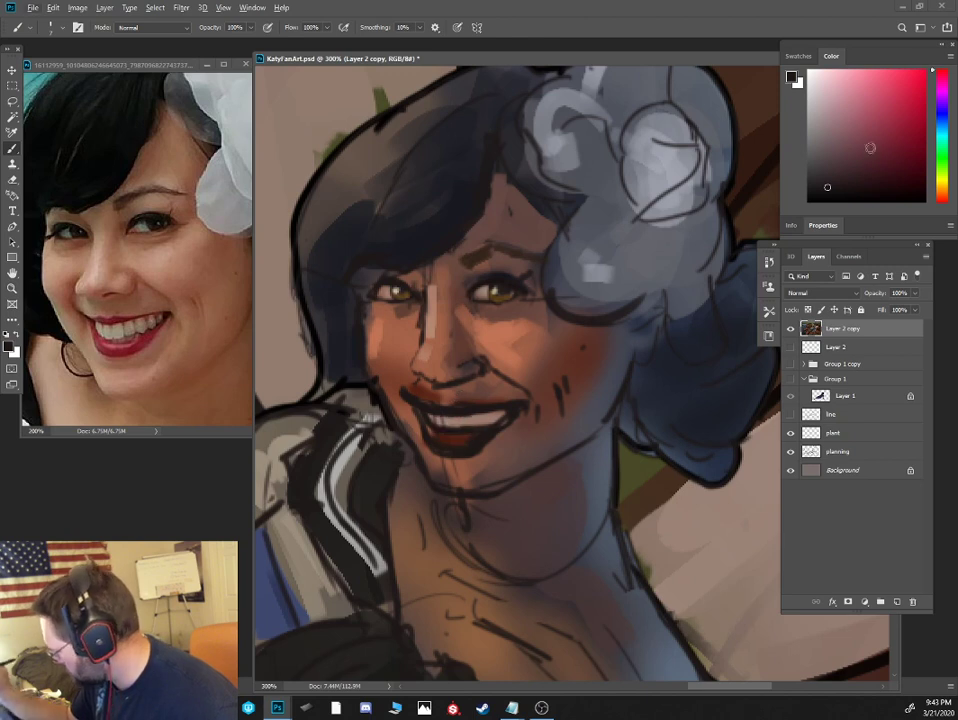
Mix a near-black for the mouth line and cover the stray dark red above the upper lip with reddish-brown skin tones
left_click(914, 190)
left_click(944, 198)
left_click(910, 184)
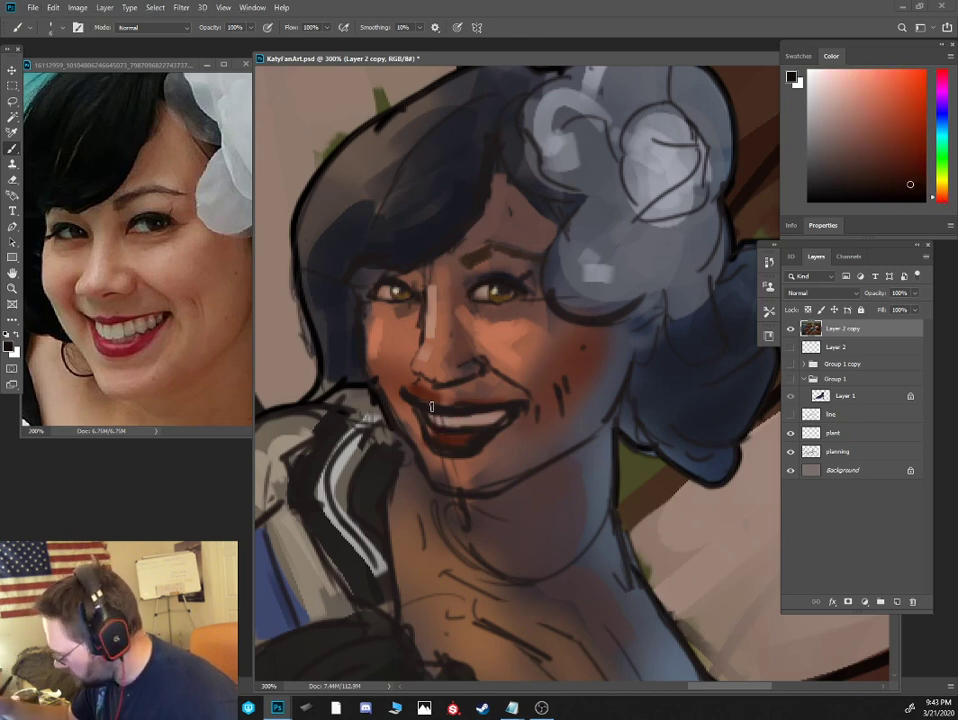
left_click(396, 385, "alt")
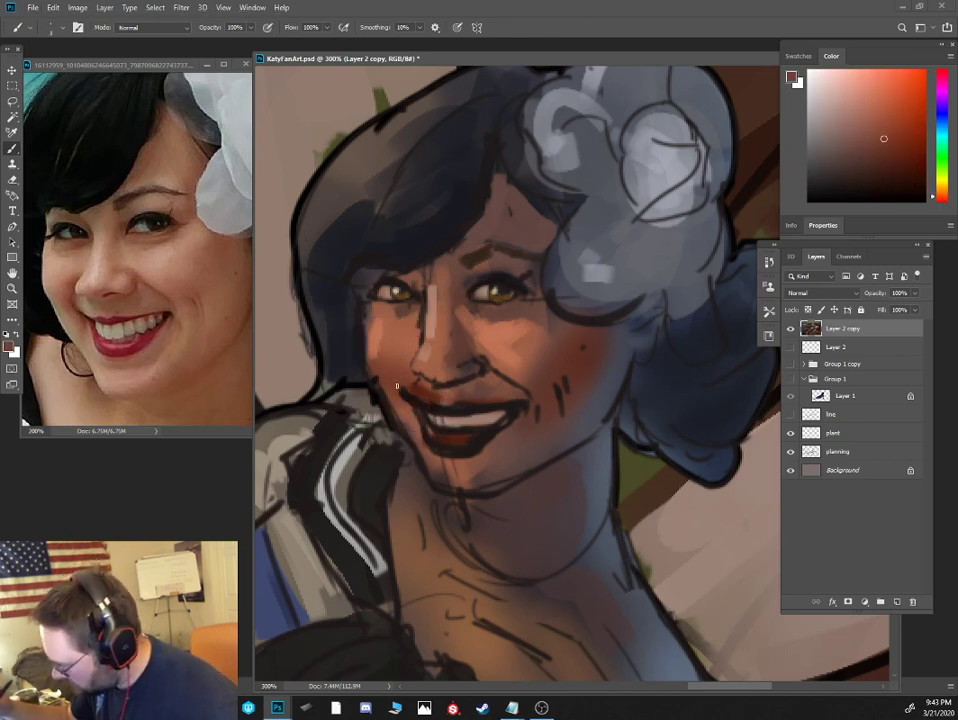
key("bracketright")
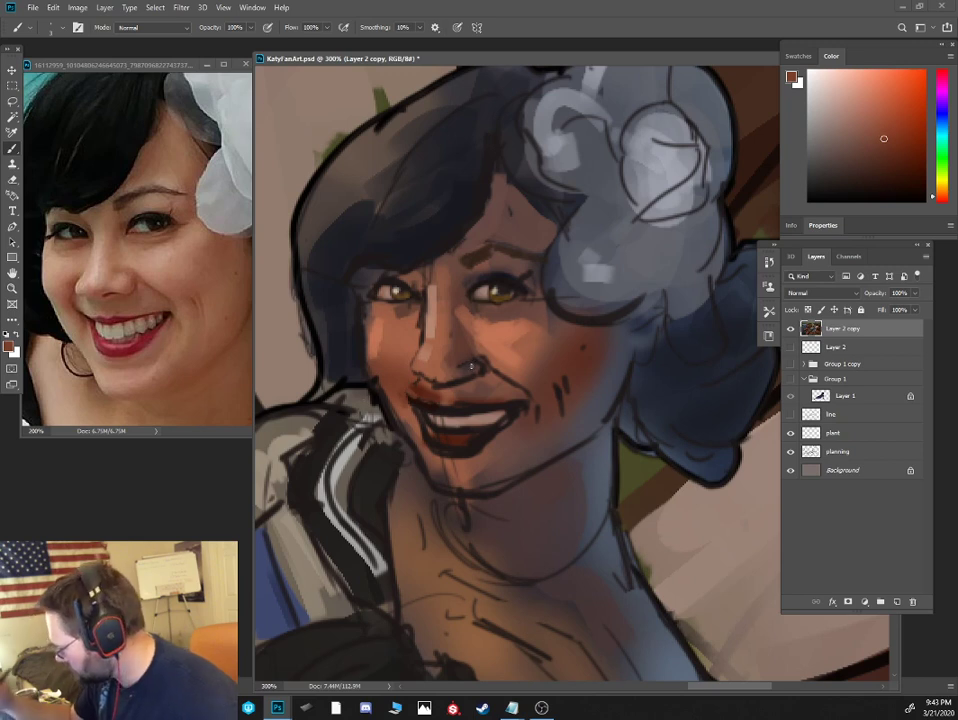
left_click(439, 398, "alt")
left_click_drag(448, 404, 419, 390)
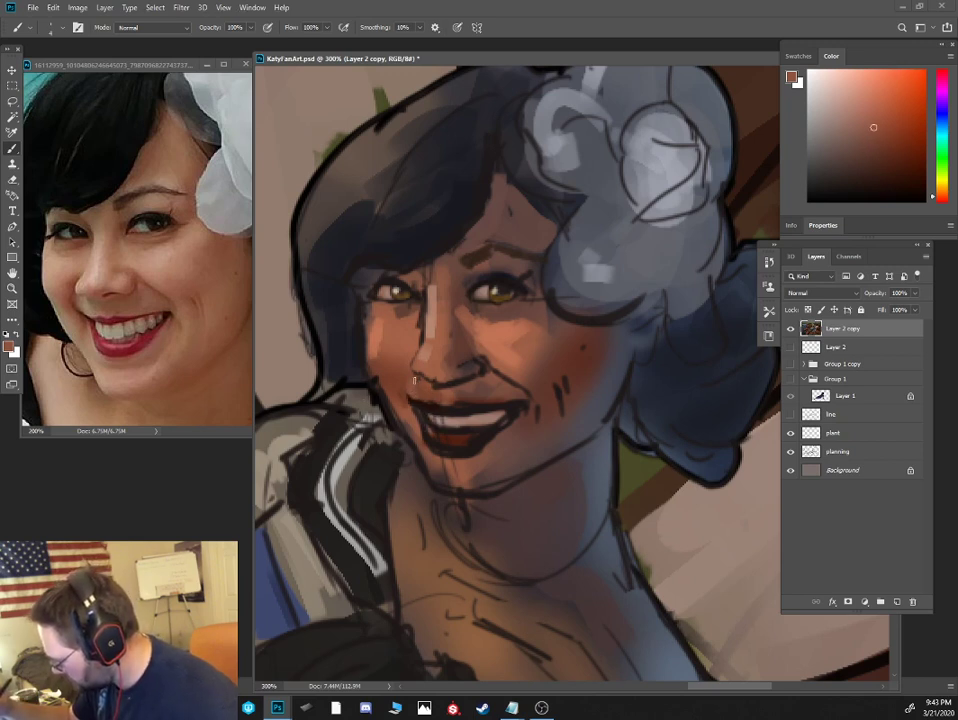
Paint lighter orange skin tones on the hair-side cheek and shade the side of the nose with sampled reddish browns
left_click(878, 119)
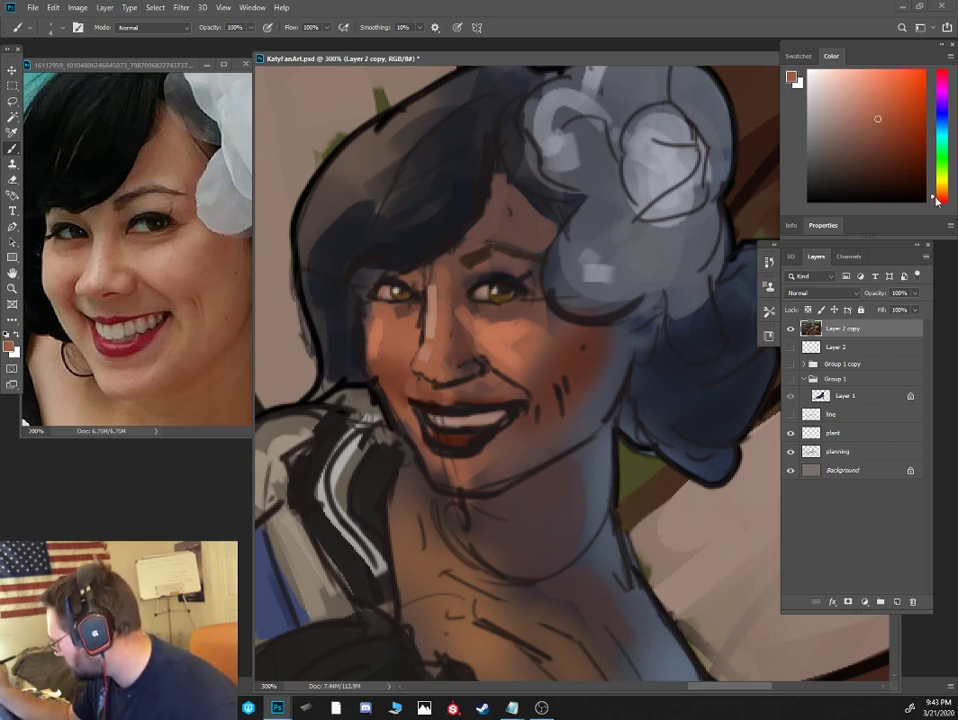
left_click(875, 106)
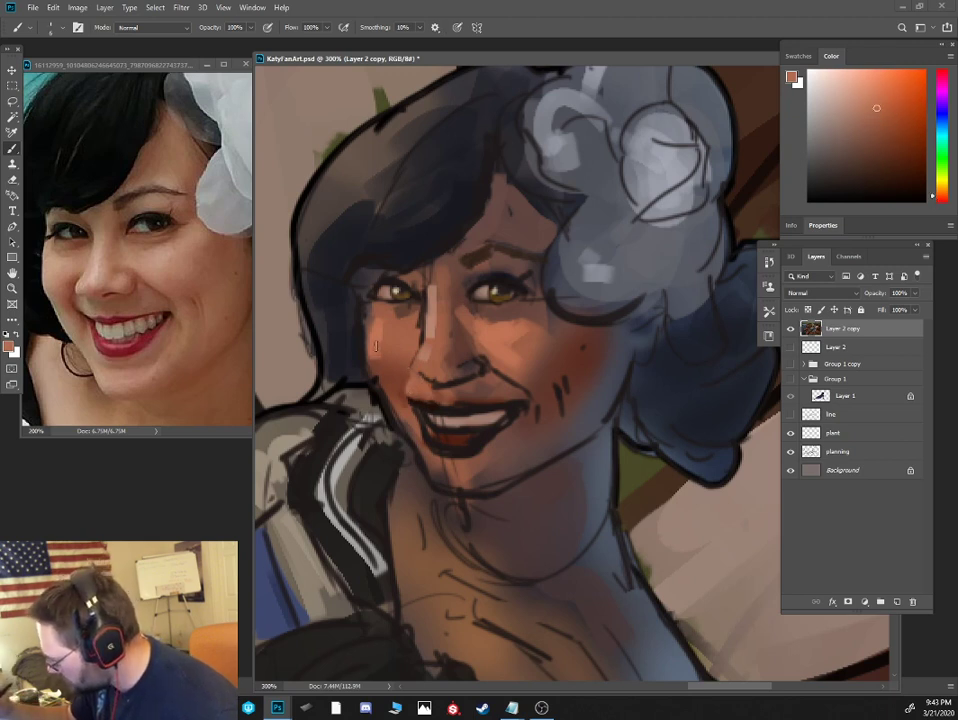
left_click(468, 333, "alt")
mouse_move(484, 358)
left_mouse_down()
mouse_move(459, 315)
mouse_move(460, 331)
mouse_move(456, 290)
left_mouse_up()
left_click(463, 325, "alt")
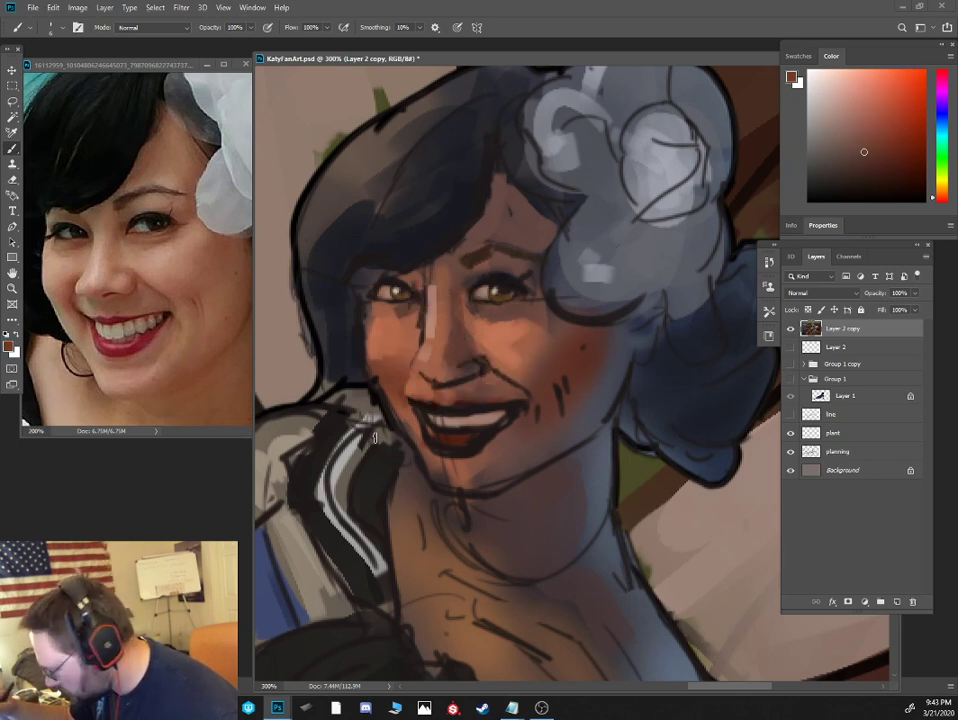
Paint light peach-pink highlights on the tip and bridge of the nose, undoing one unwanted stroke
left_click(423, 354, "alt")
left_click_drag(424, 359, 414, 377)
left_click(858, 97)
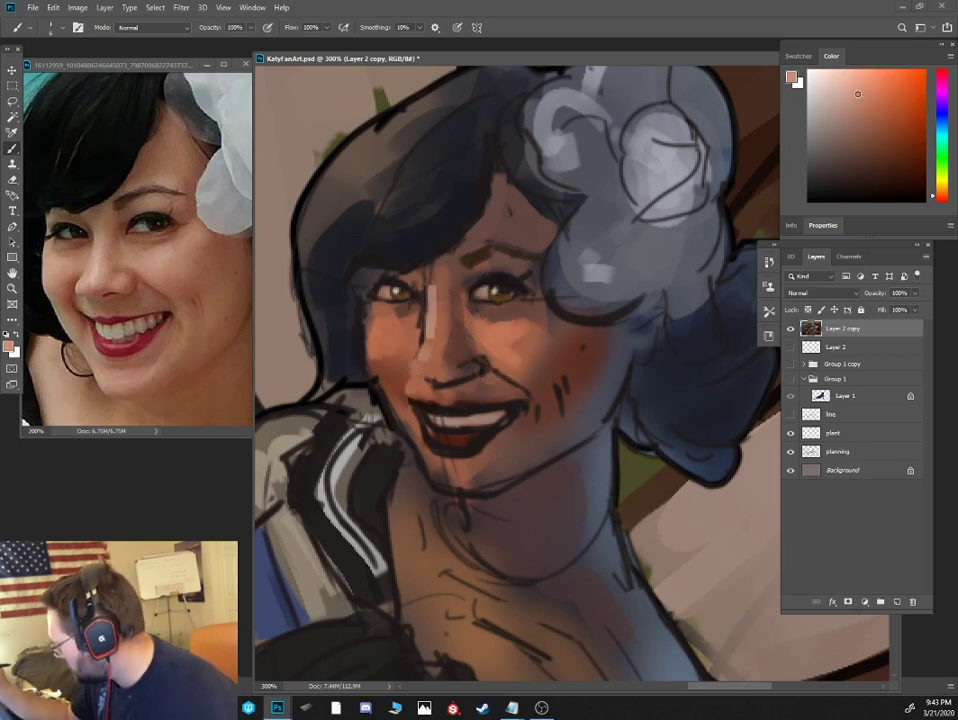
left_click(859, 86)
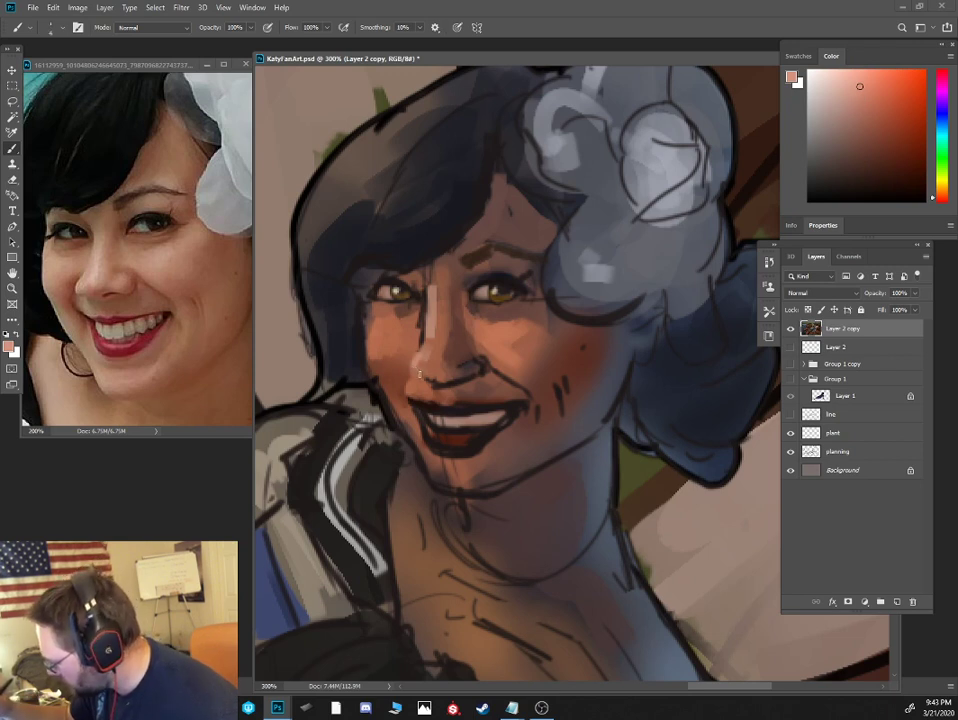
key("ctrl+z")
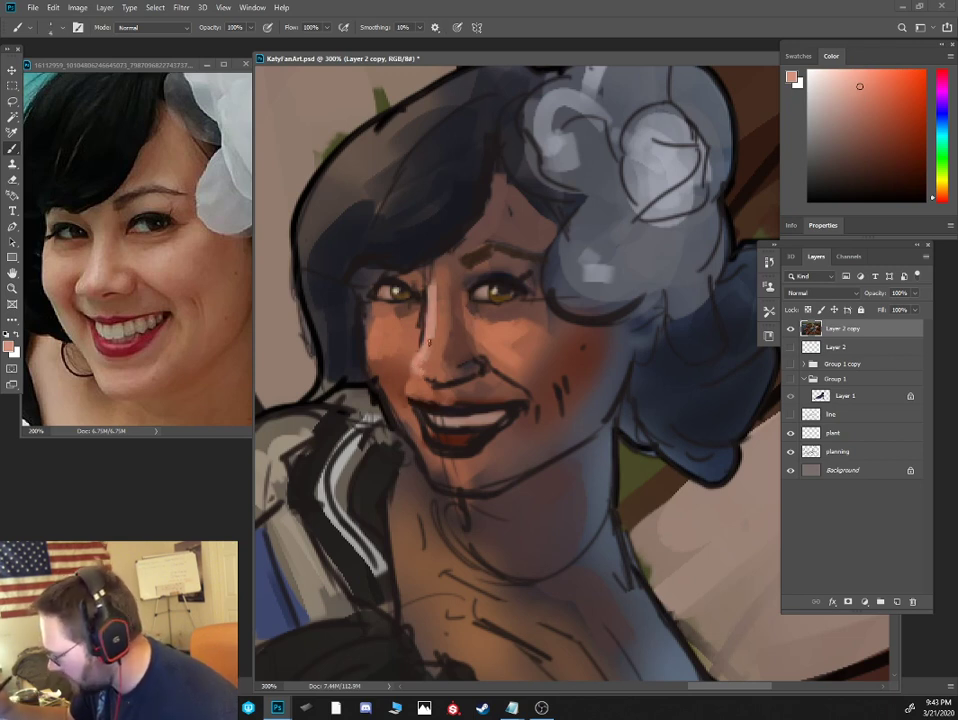
Blend sampled skin tones over both cheeks and under the hair-side eye, and soften the flower-side smile line
left_click(403, 338, "alt")
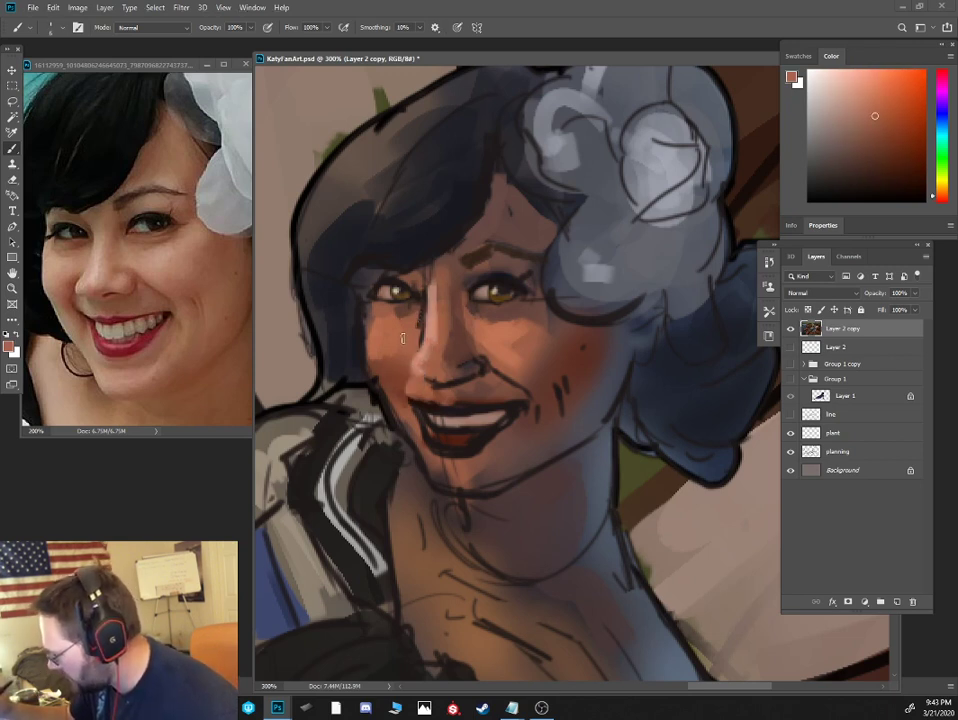
left_click(396, 352, "alt")
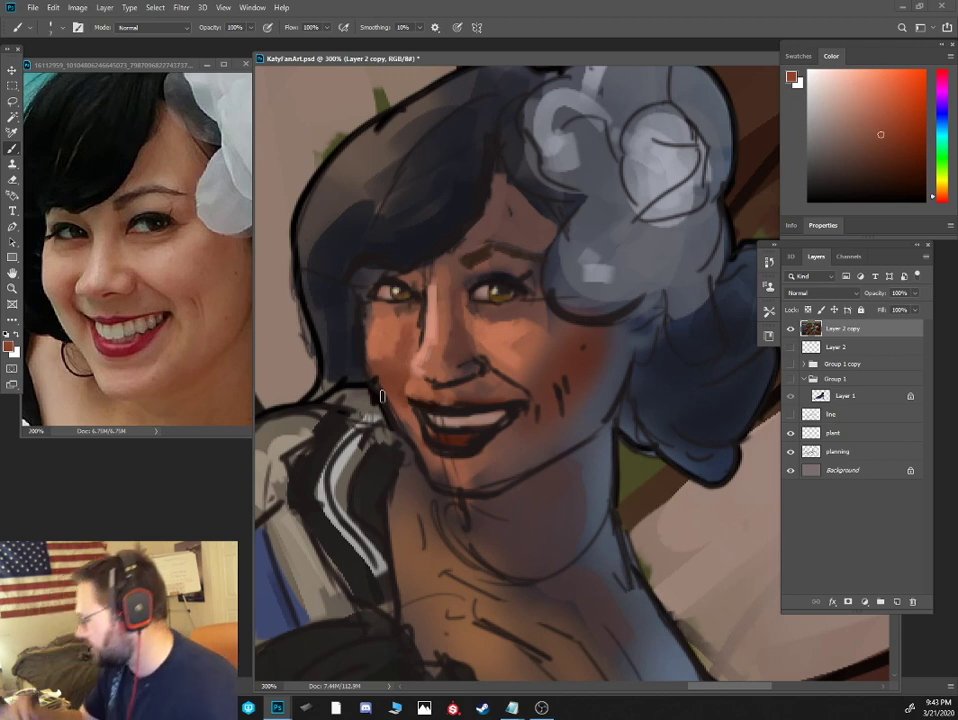
left_click(412, 335, "alt")
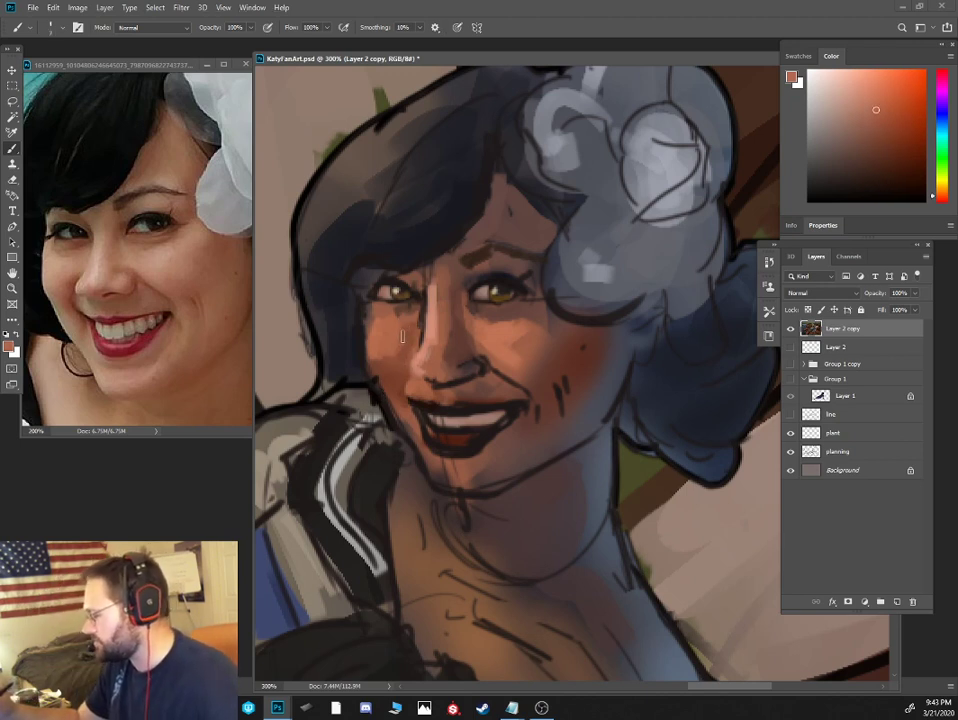
left_click(401, 311, "alt")
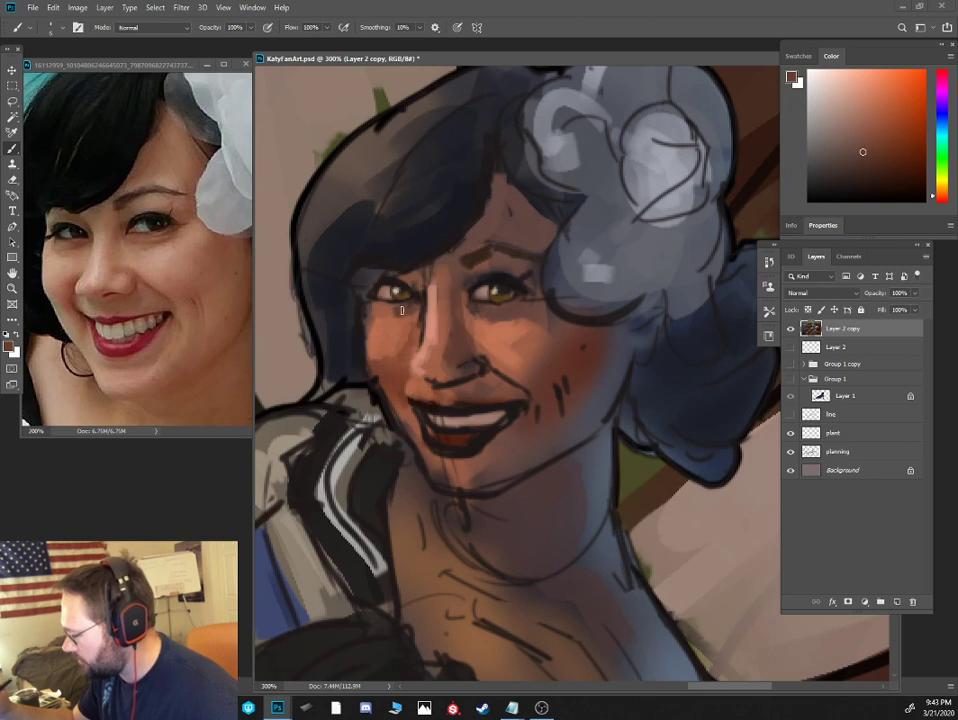
left_click(387, 312, "alt")
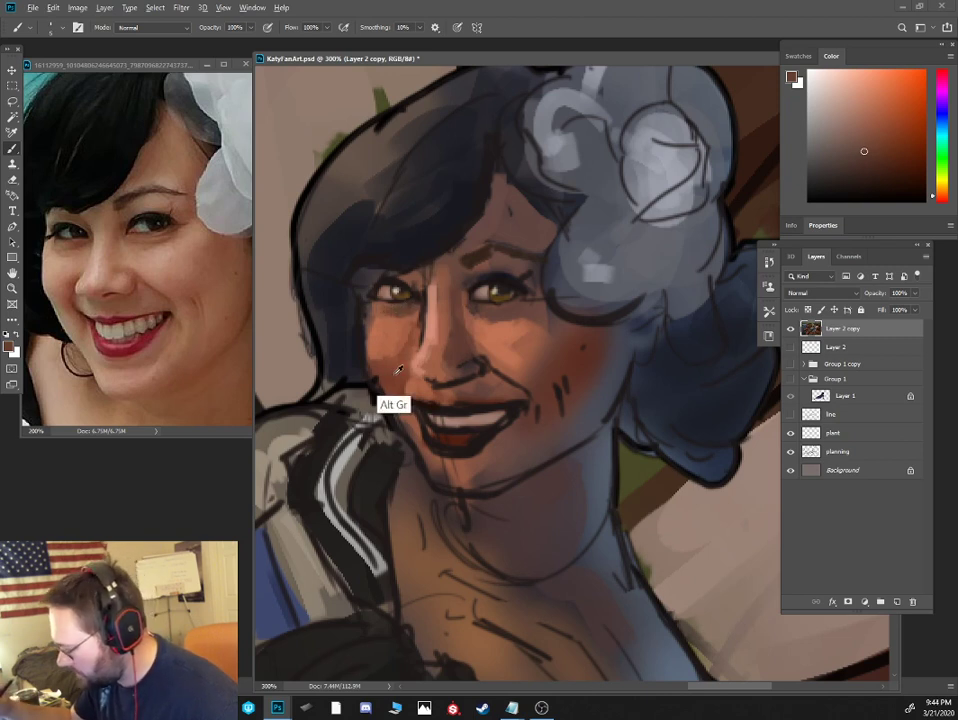
left_click(524, 334, "alt")
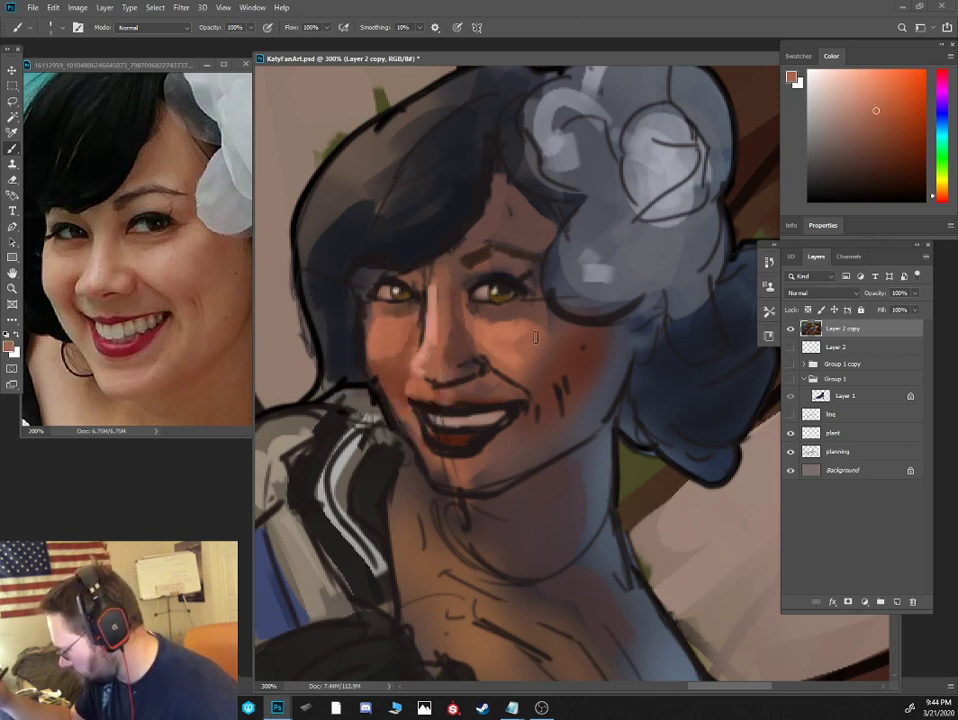
left_click(502, 365, "alt")
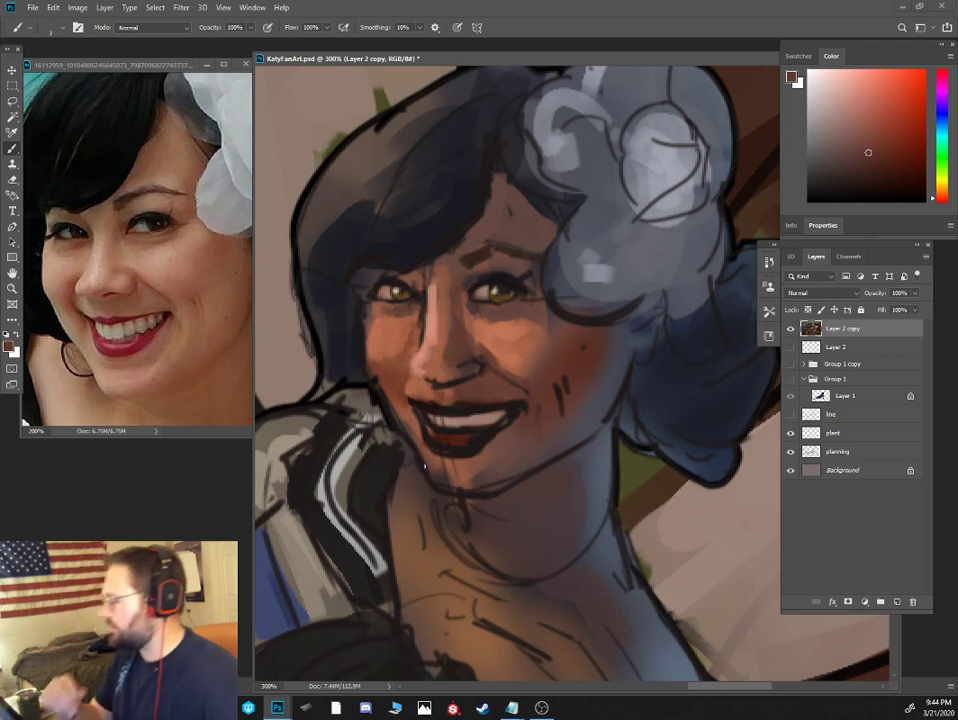
Trim the dark outline around the hair-side corner of the mouth with sampled reddish-brown skin tones and the lip's dark red
left_click(455, 455, "alt")
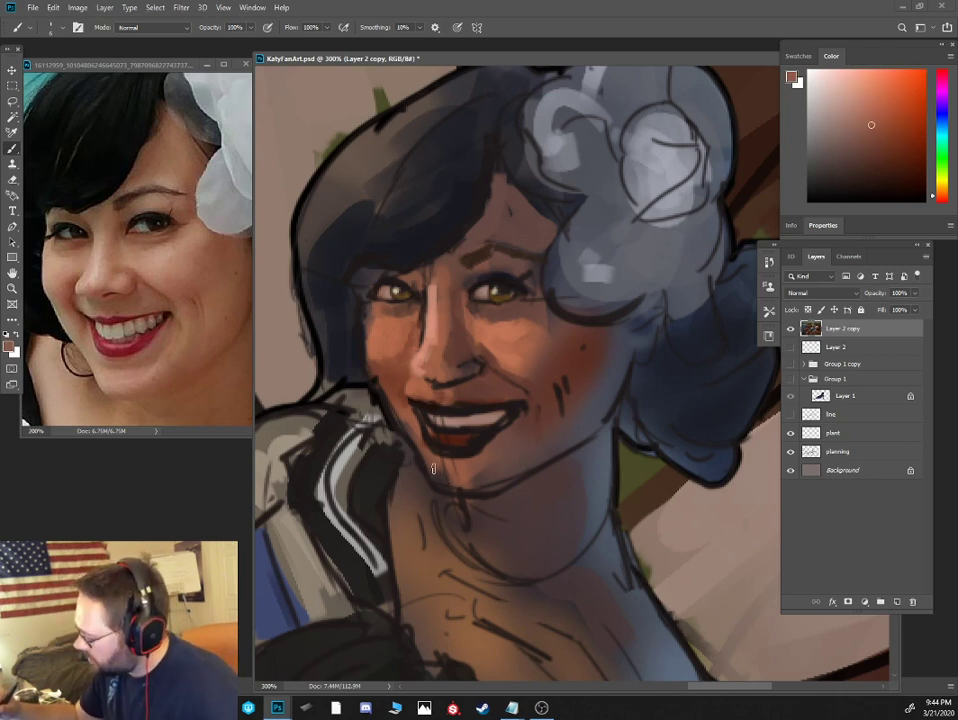
left_click(418, 386, "alt")
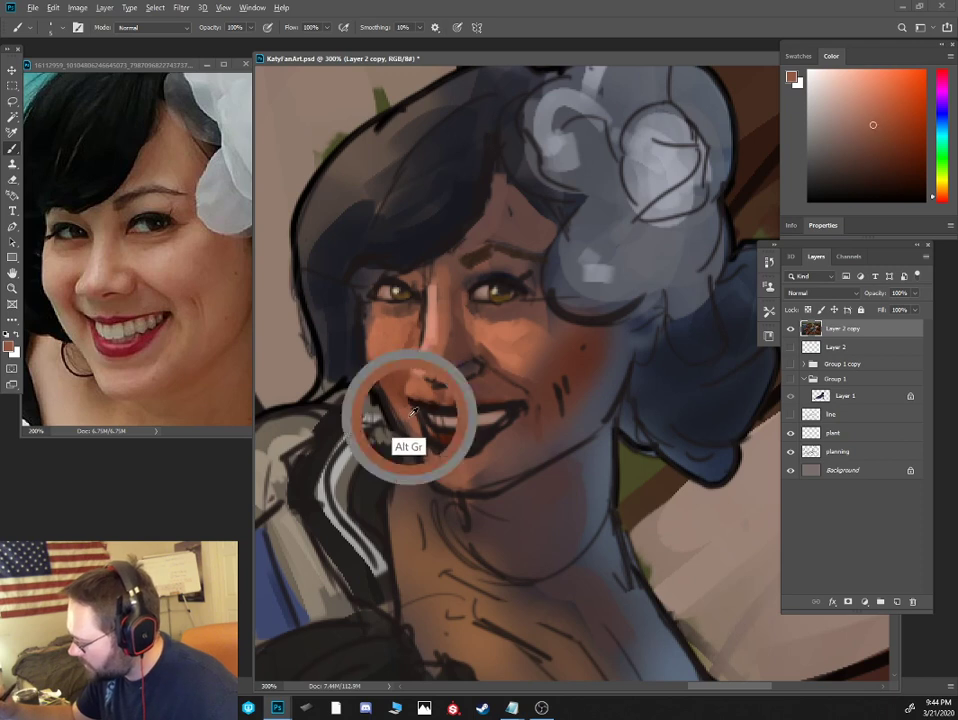
left_click(438, 447, "alt")
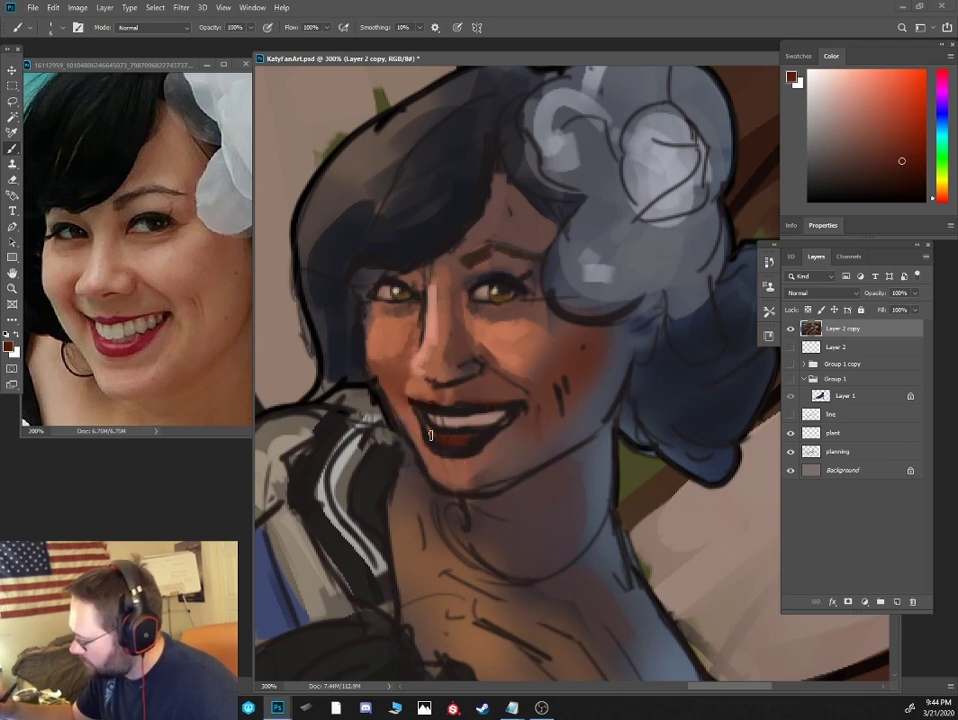
left_click(416, 426, "alt")
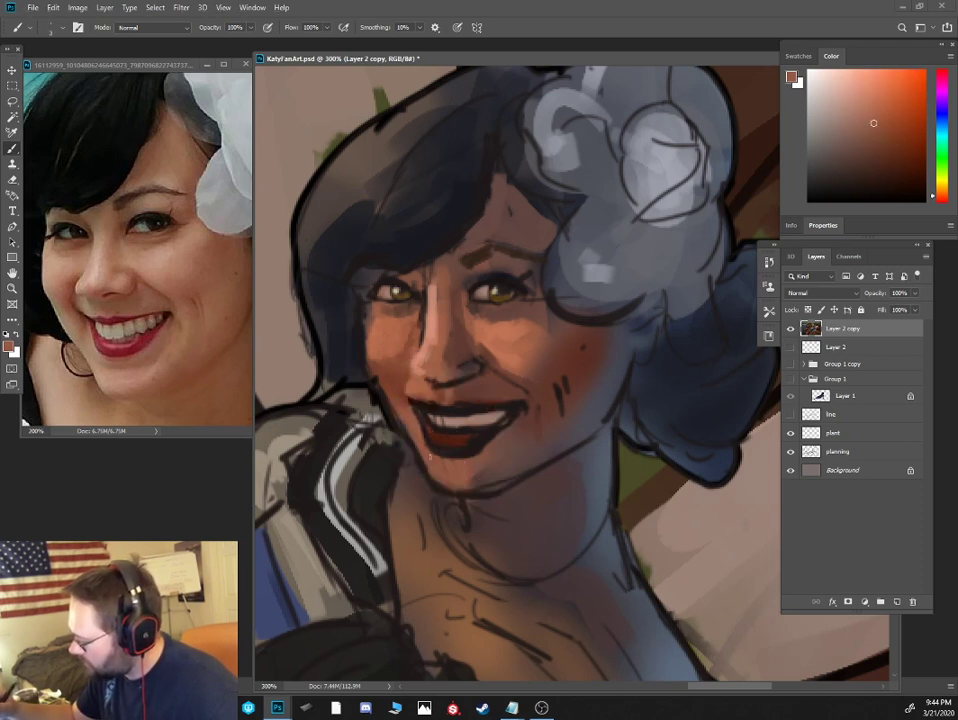
Mix brighter orange-reds and reds and paint them over both lips, sampling the upper lip's dark red for shading
left_click(901, 118)
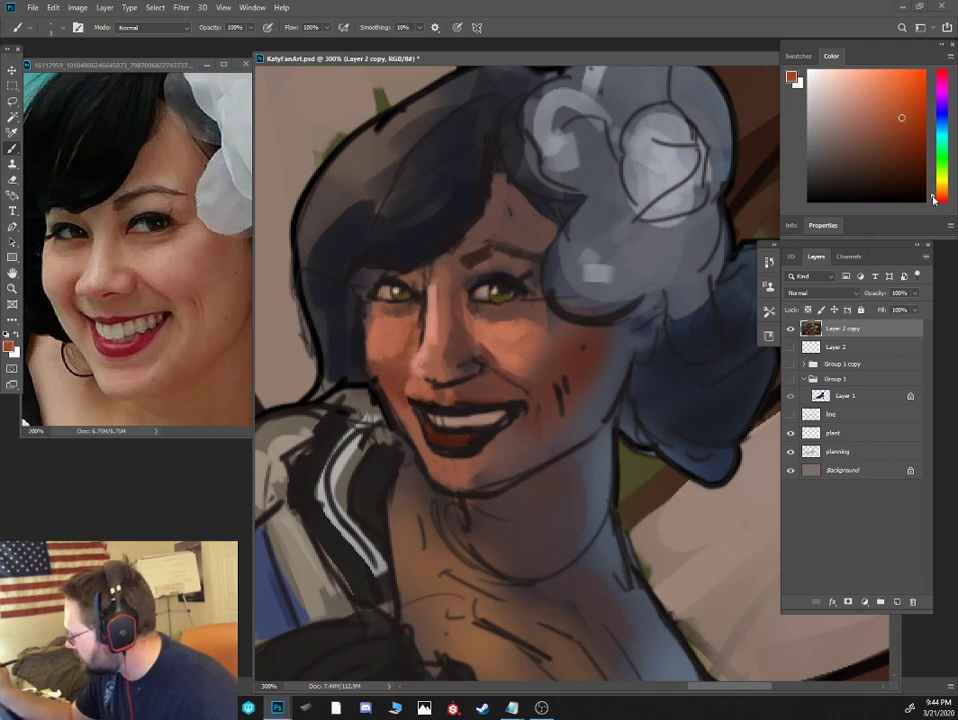
left_click(893, 124)
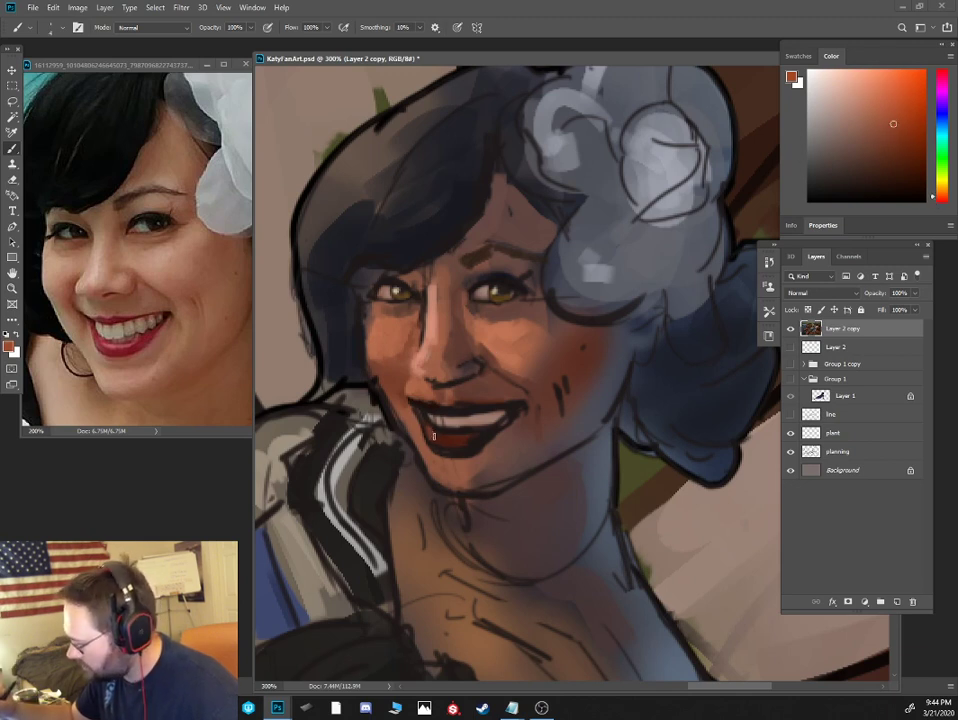
left_click_drag(437, 434, 448, 441)
left_click(942, 200)
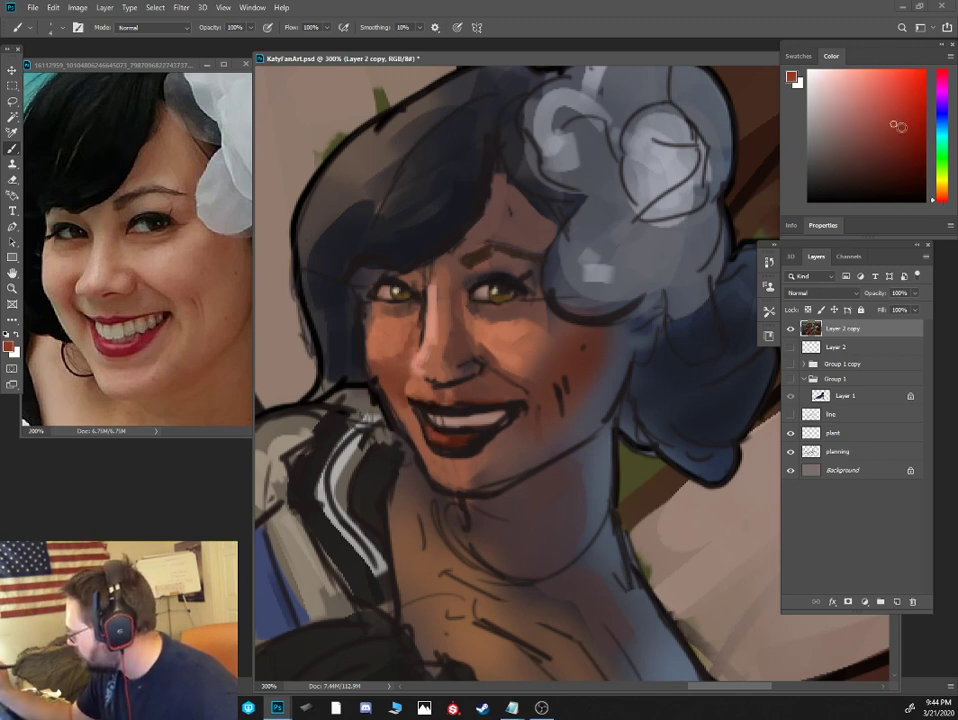
left_click(891, 117)
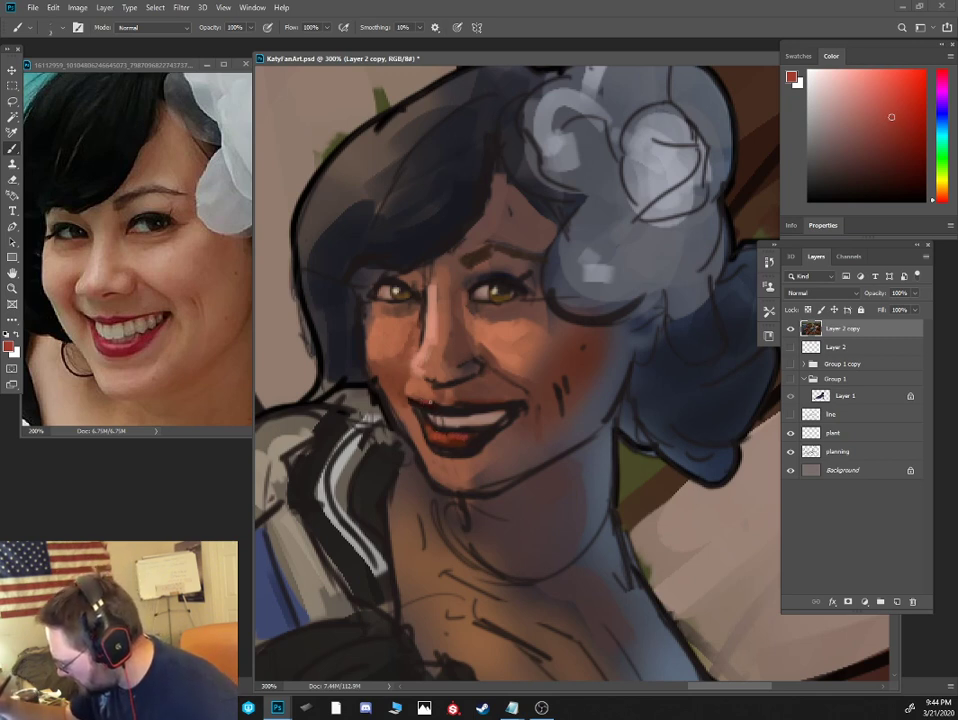
left_click(458, 402, "alt")
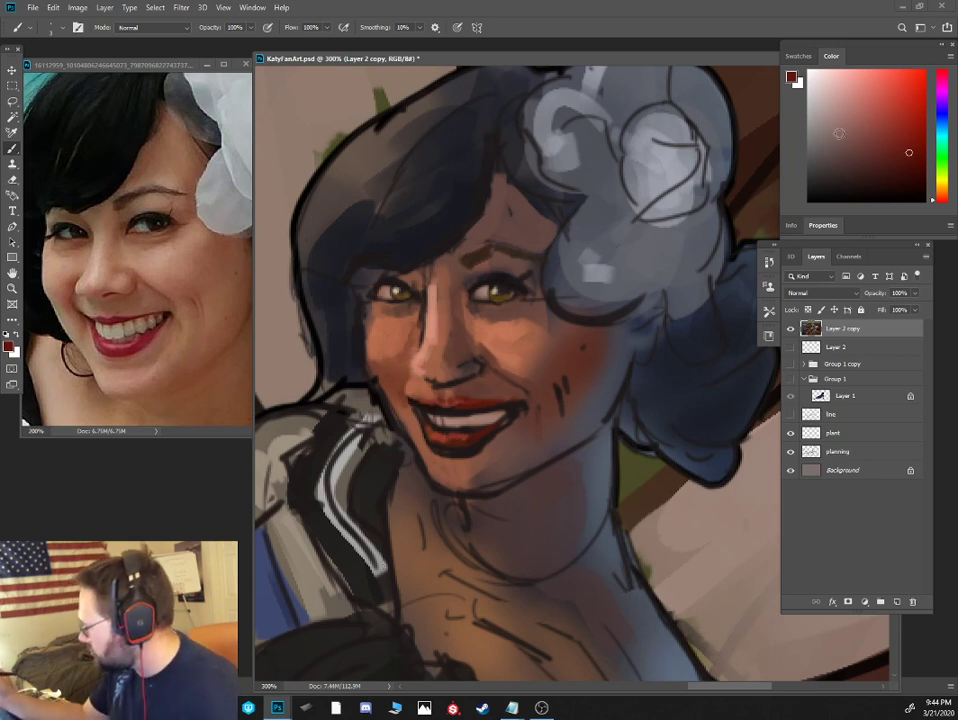
Refine the teeth with sampled greys and a fine near-black brush, and mix a light warm cream for their highlights
left_click(493, 428, "alt")
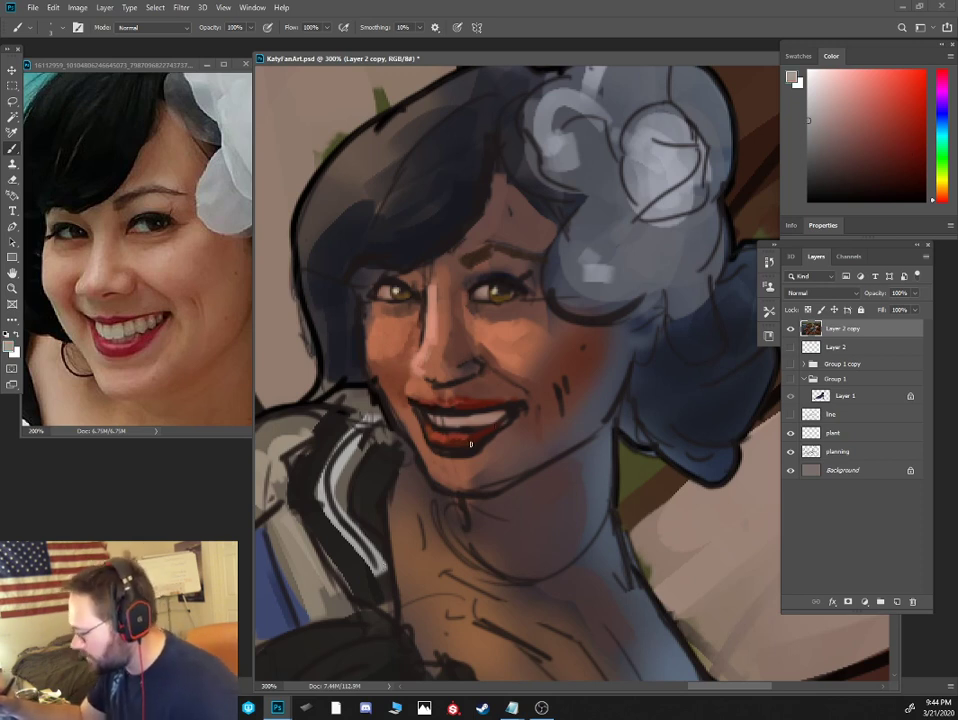
left_click(452, 412, "alt")
key("bracketleft")
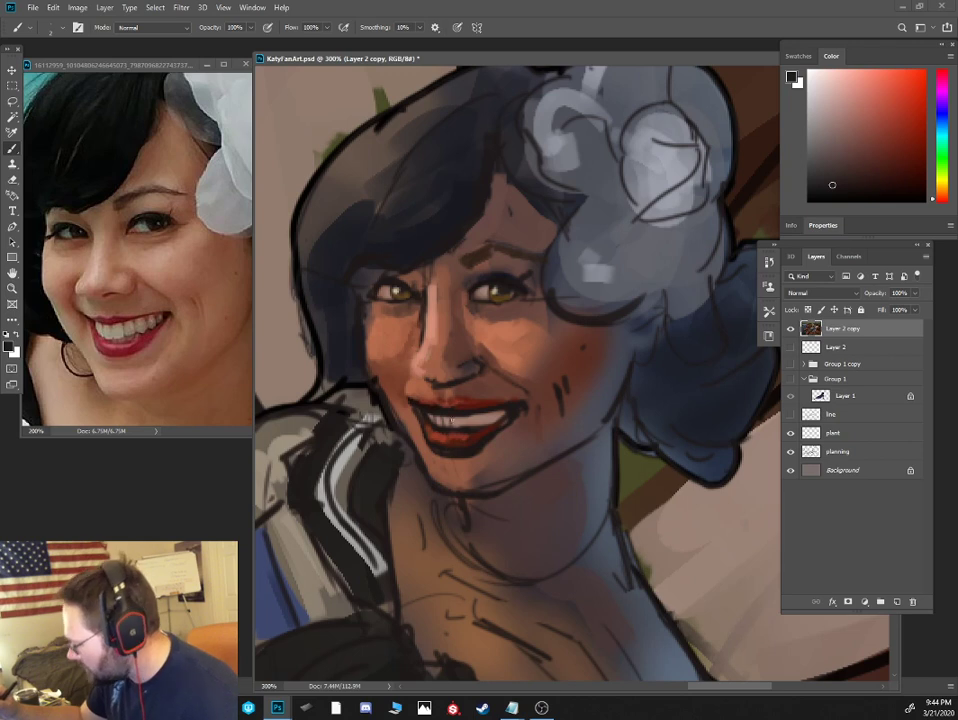
left_click(653, 98, "alt")
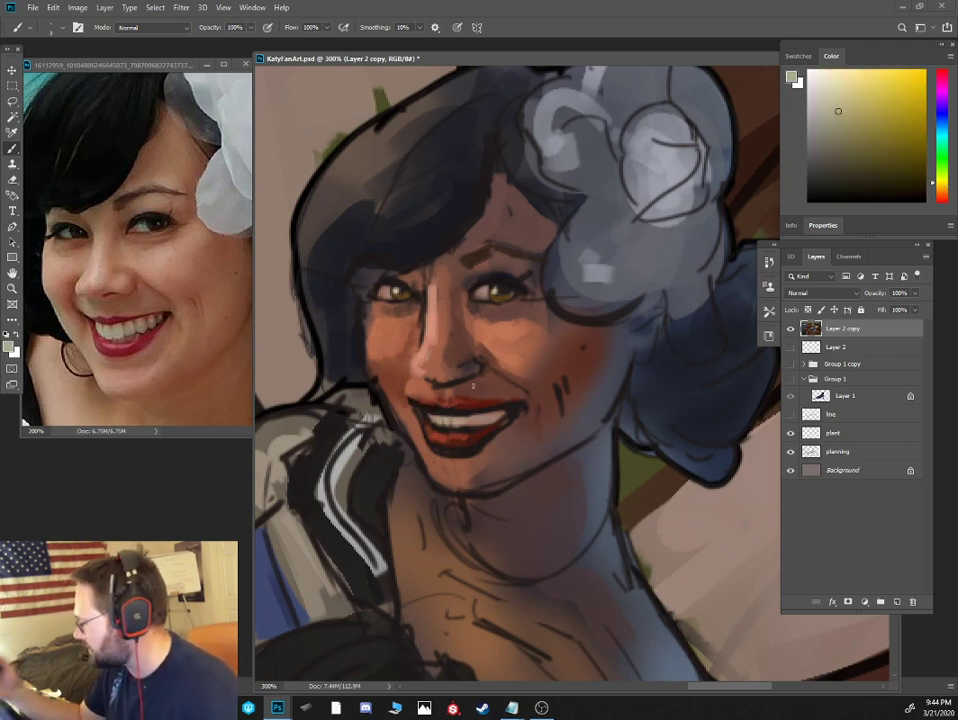
left_click(847, 103)
left_click(940, 190)
left_click(856, 88)
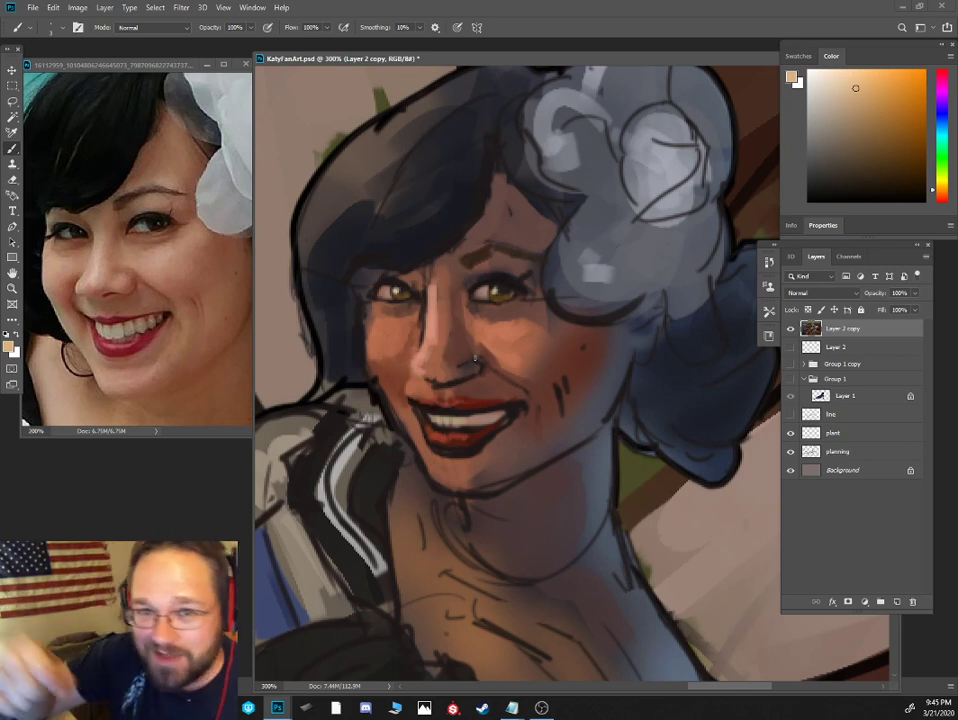
Blend sampled brown and peach skin tones across the flower-side cheek beside the nose and smile line
left_click(539, 379, "alt")
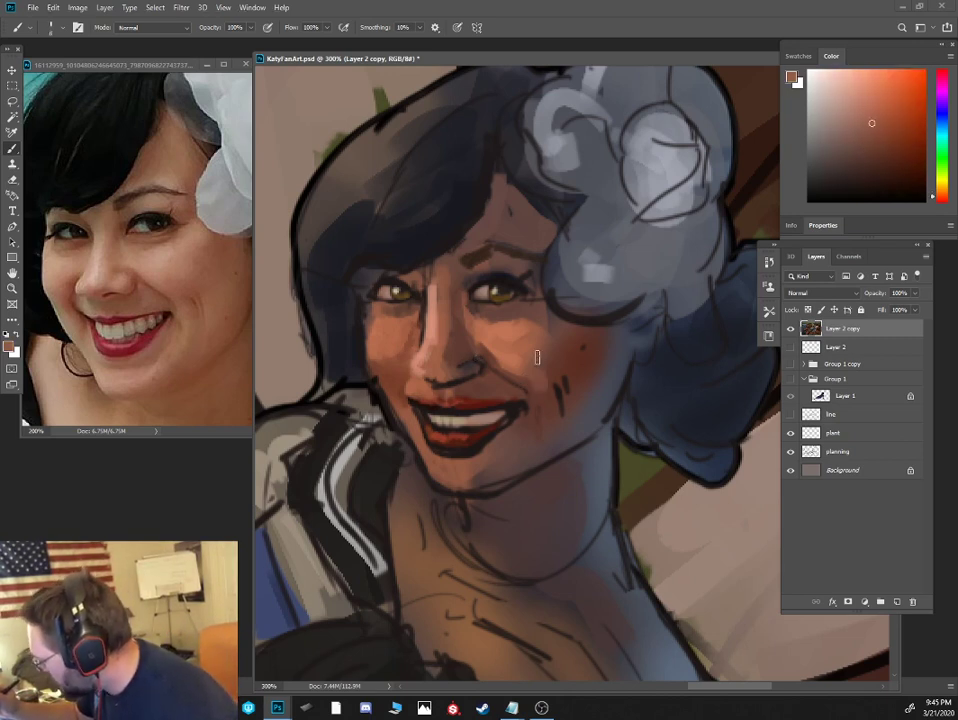
left_click(541, 336, "alt")
left_click(507, 357, "alt")
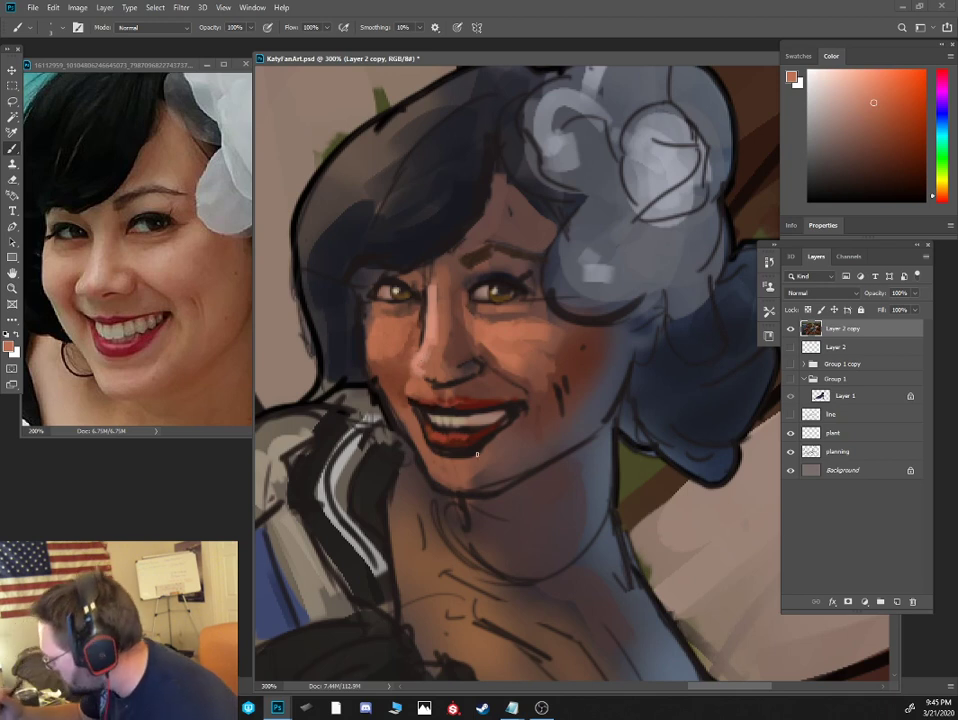
Paint sampled skin tones over the chin and hair-side jaw with a larger brush, covering the heavy black outline
left_click(479, 473, "alt")
left_click(453, 468, "alt")
key("bracketright")
key("bracketright")
mouse_move(425, 462)
left_mouse_down()
mouse_move(477, 494)
mouse_move(485, 487)
mouse_move(416, 452)
left_mouse_up()
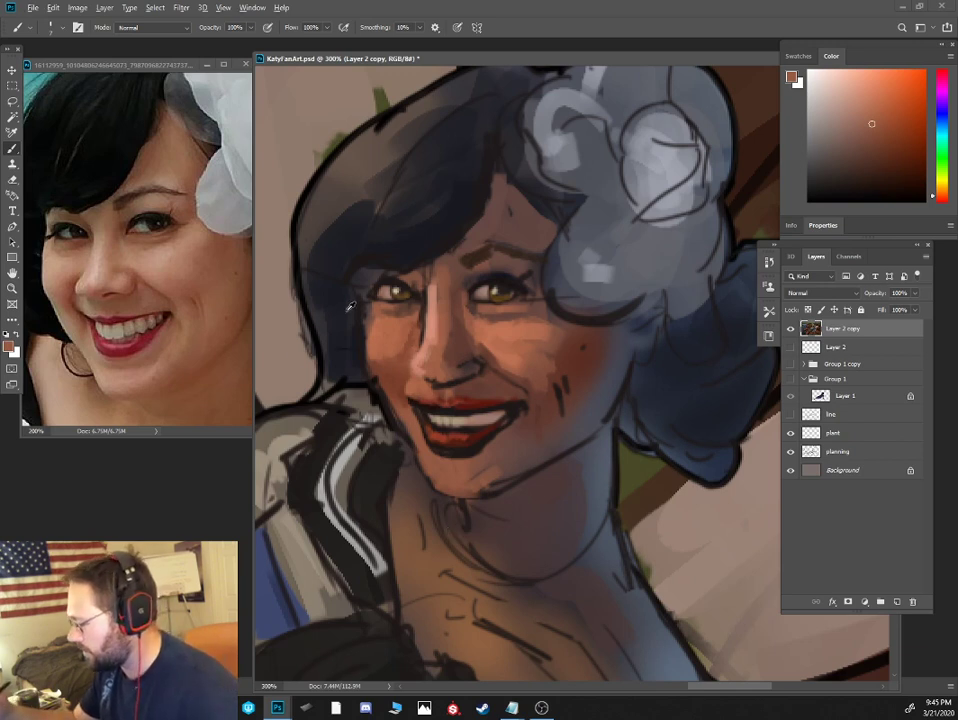
Darken the hair beside the face and add near-black strokes through the fringe, using colors sampled from the hair and collar
left_click(345, 302, "alt")
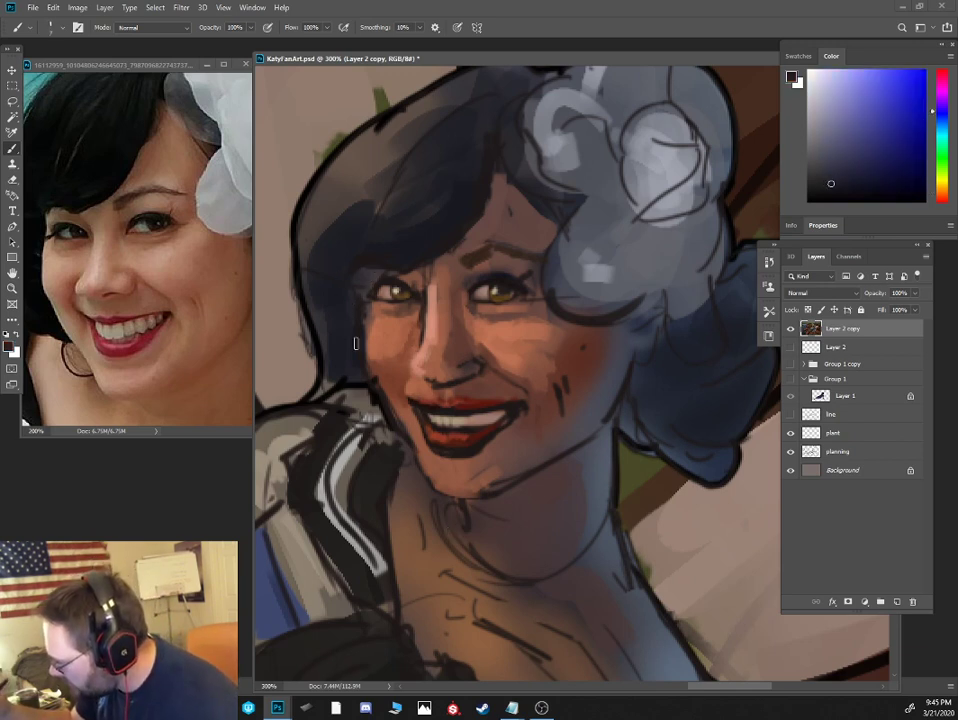
left_click(336, 420, "alt")
mouse_move(328, 388)
left_mouse_down()
mouse_move(355, 380)
mouse_move(353, 330)
left_mouse_up()
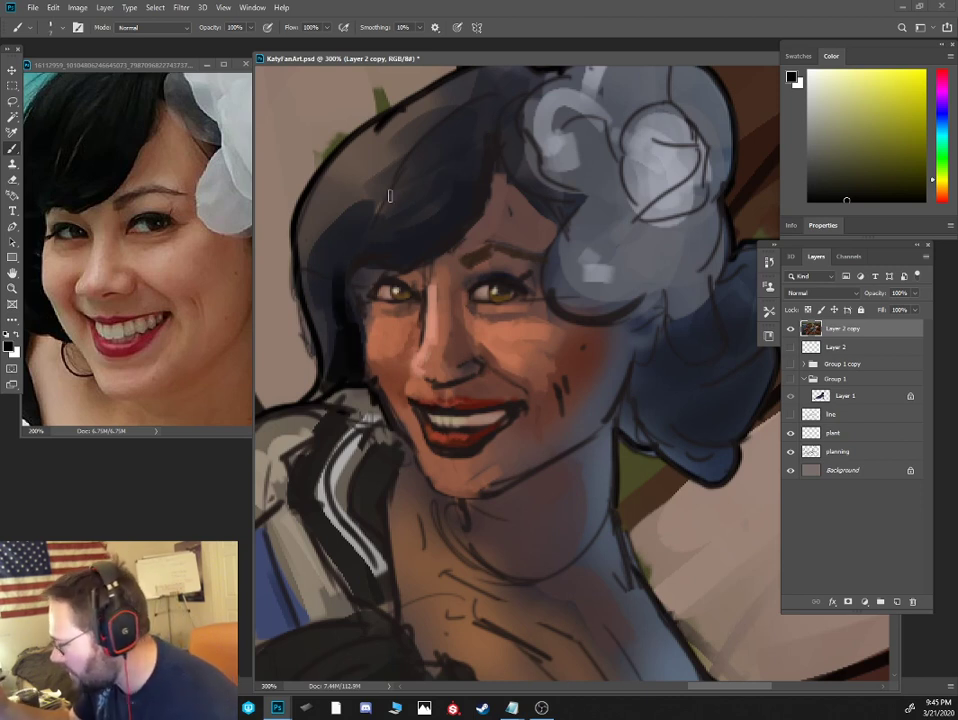
left_click_drag(415, 194, 378, 260)
left_click_drag(429, 210, 391, 263)
Paint thin grey-brown highlight strands through the fringe and sketch loose dark strands outside the crown's outline
left_click(370, 169, "alt")
key("bracketleft")
key("bracketleft")
key("bracketleft")
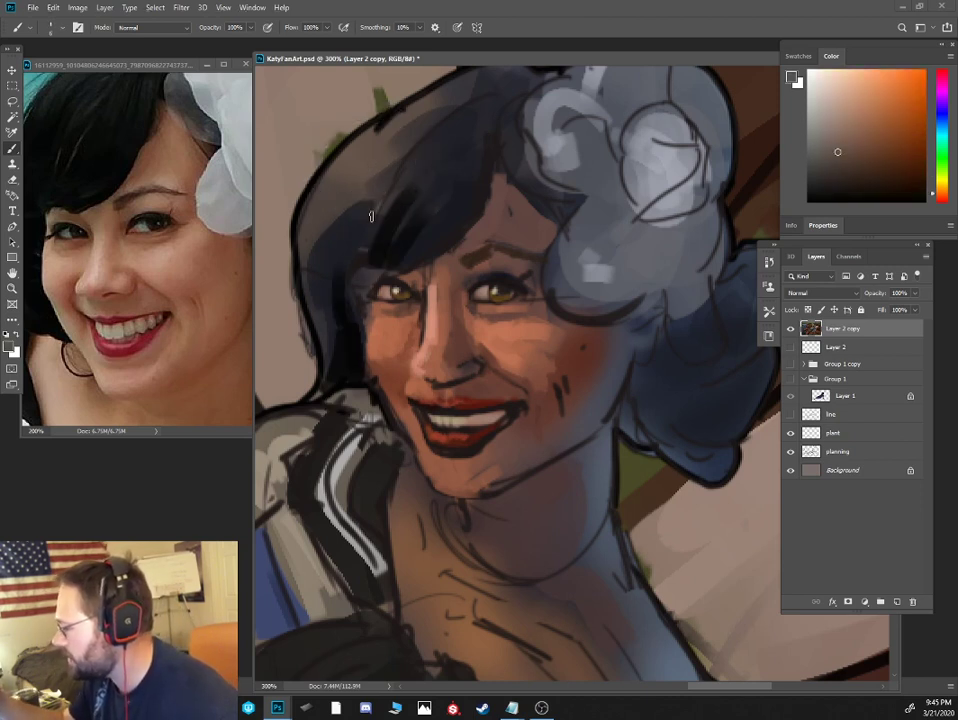
left_click_drag(386, 184, 364, 245)
left_click_drag(400, 226, 388, 250)
left_click_drag(406, 165, 426, 231)
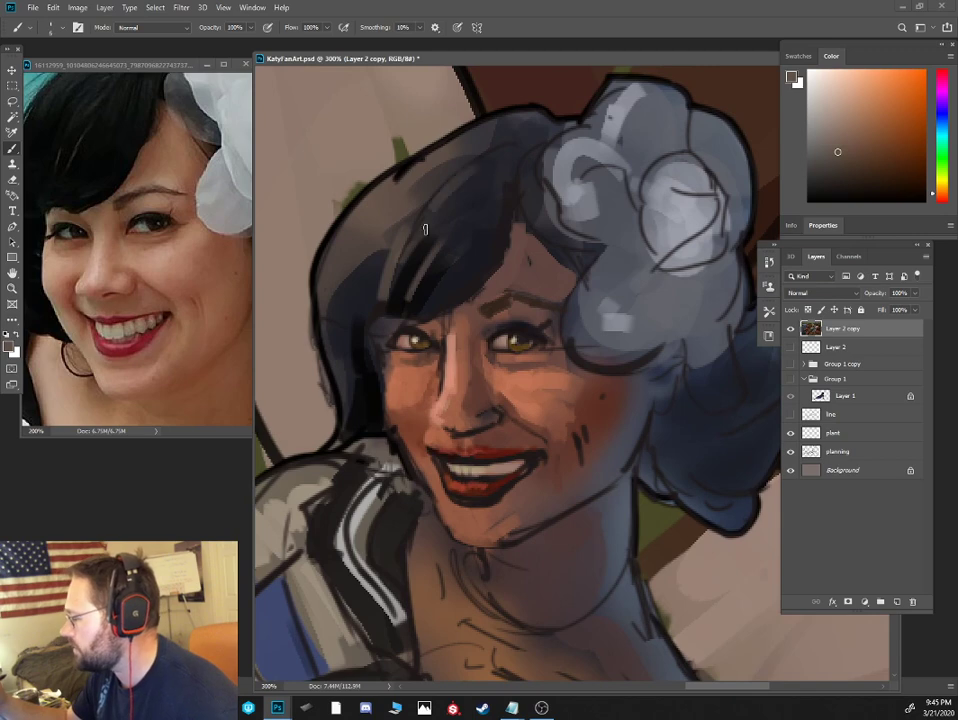
key("ctrl+minus")
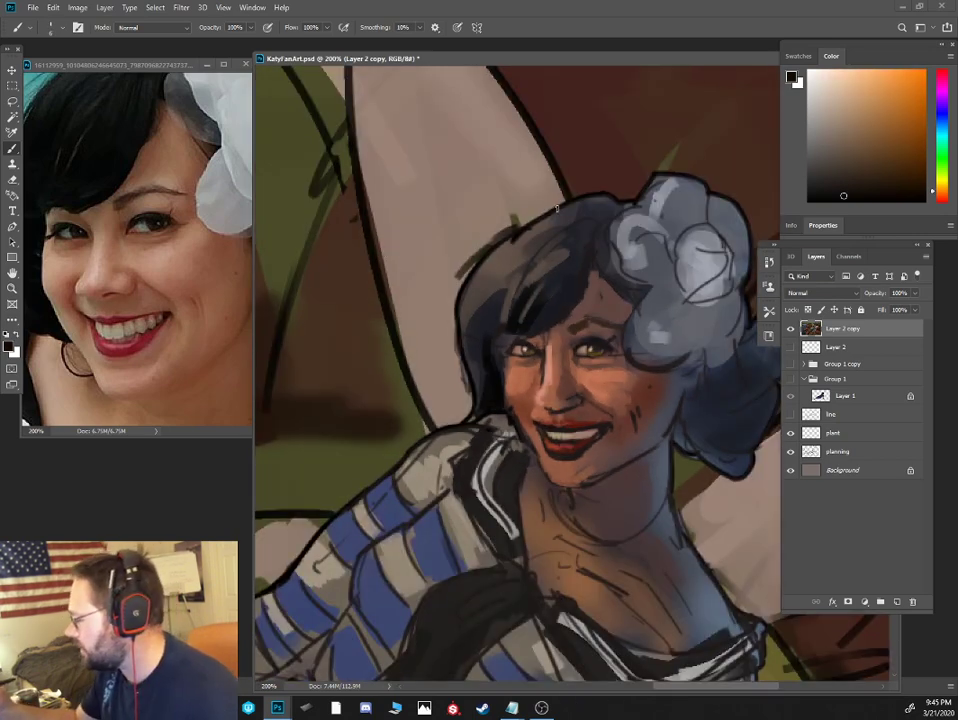
left_click_drag(557, 208, 448, 275)
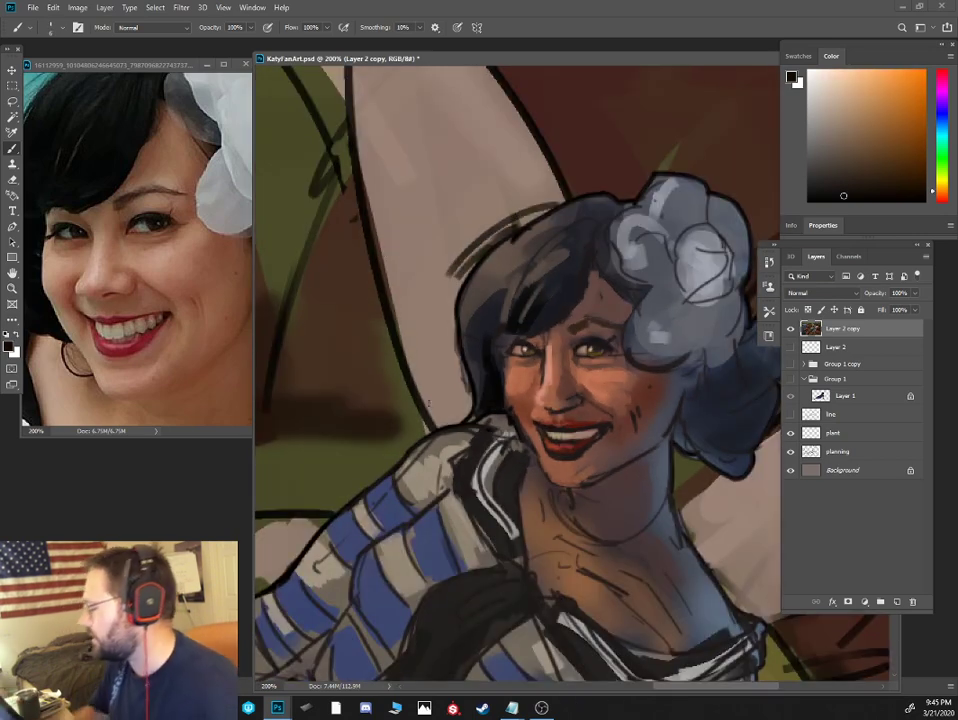
Mix a light warm grey from the flower's color and paint highlights along the edges of its petals
left_click_drag(626, 326, 642, 358)
left_click(660, 320, "alt")
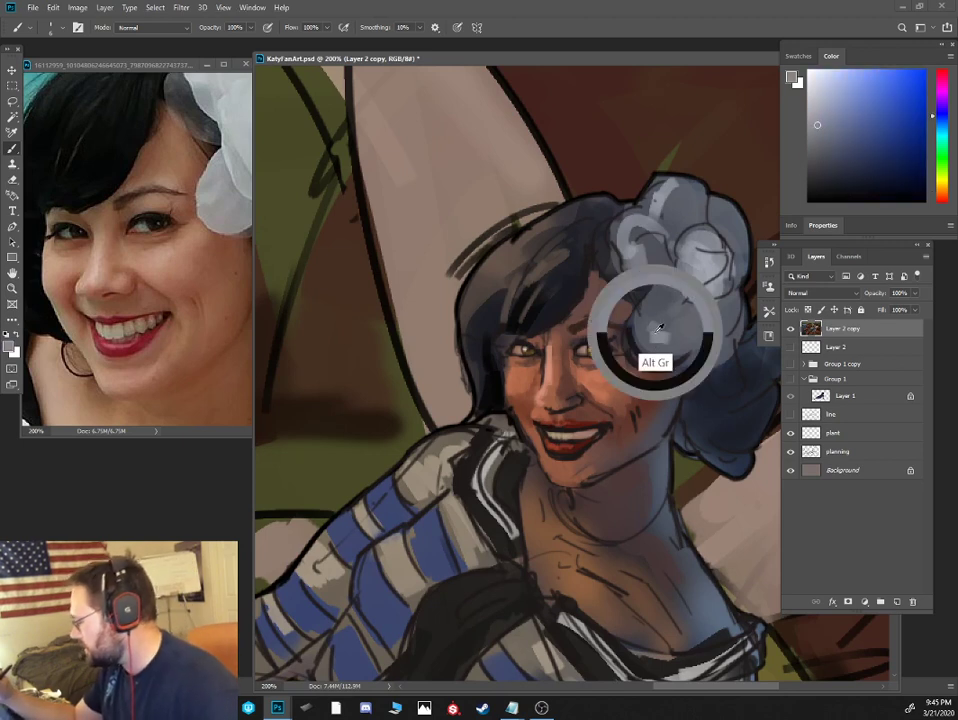
left_click(940, 187)
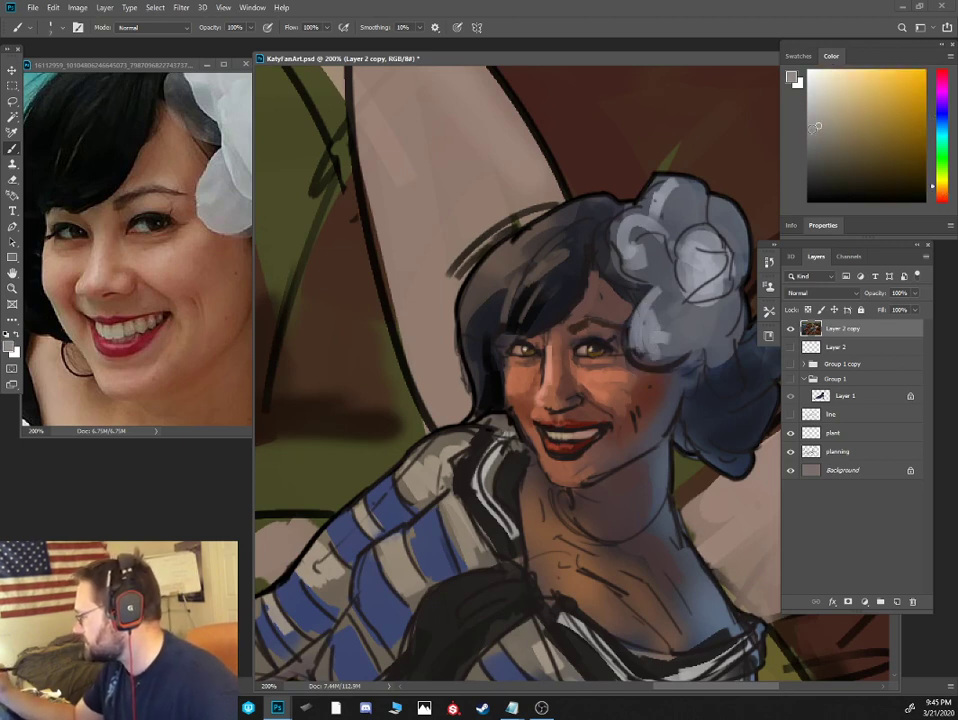
left_click(828, 115)
mouse_move(636, 216)
left_mouse_down()
mouse_move(639, 281)
mouse_move(645, 275)
mouse_move(632, 342)
left_mouse_up()
left_click_drag(690, 312, 612, 342)
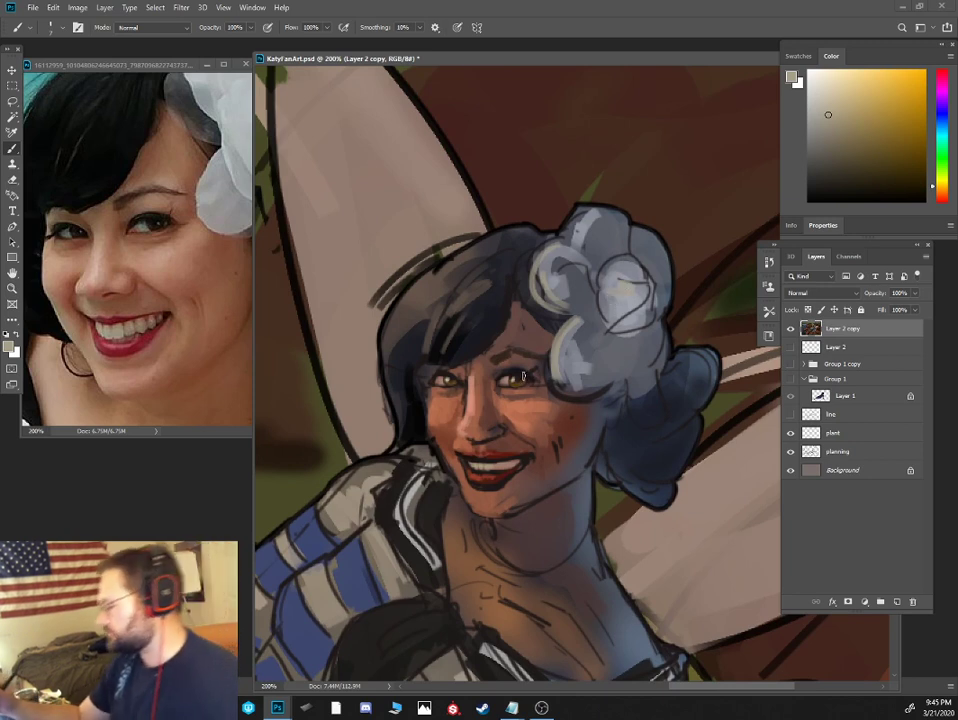
Touch up the flower-side eye and the skin around it with sampled colors
left_click(514, 383, "alt")
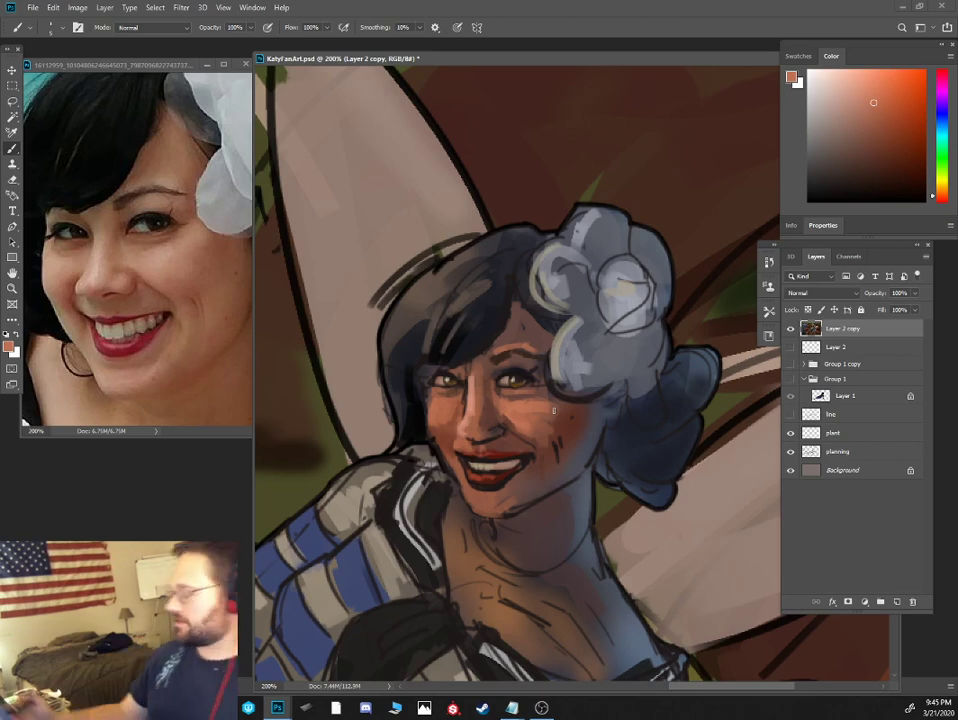
scroll(554, 410, "down", 2)
left_click_drag(555, 421, 616, 337)
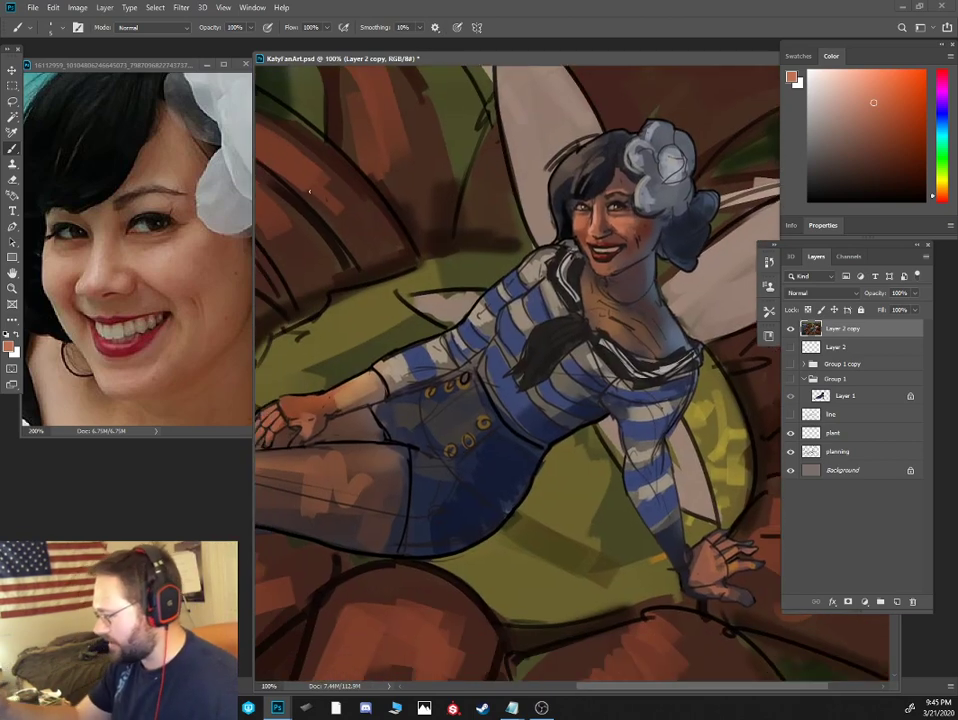
Minimize the reference photo and shrink the painting's window around the whole canvas at 50% zoom
left_click(207, 64)
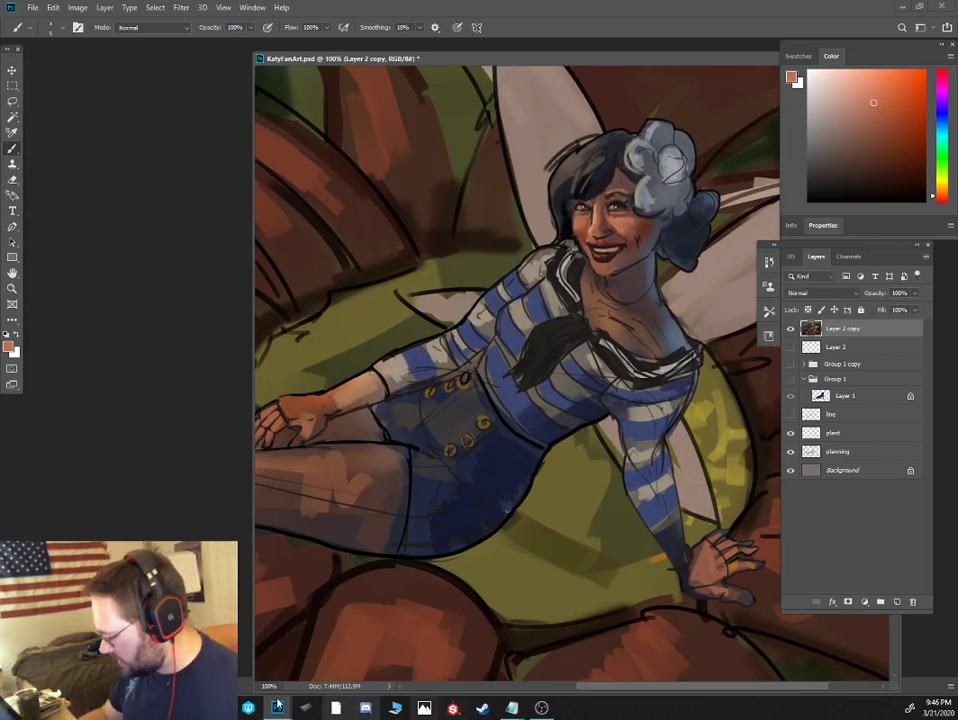
mouse_move(523, 712)
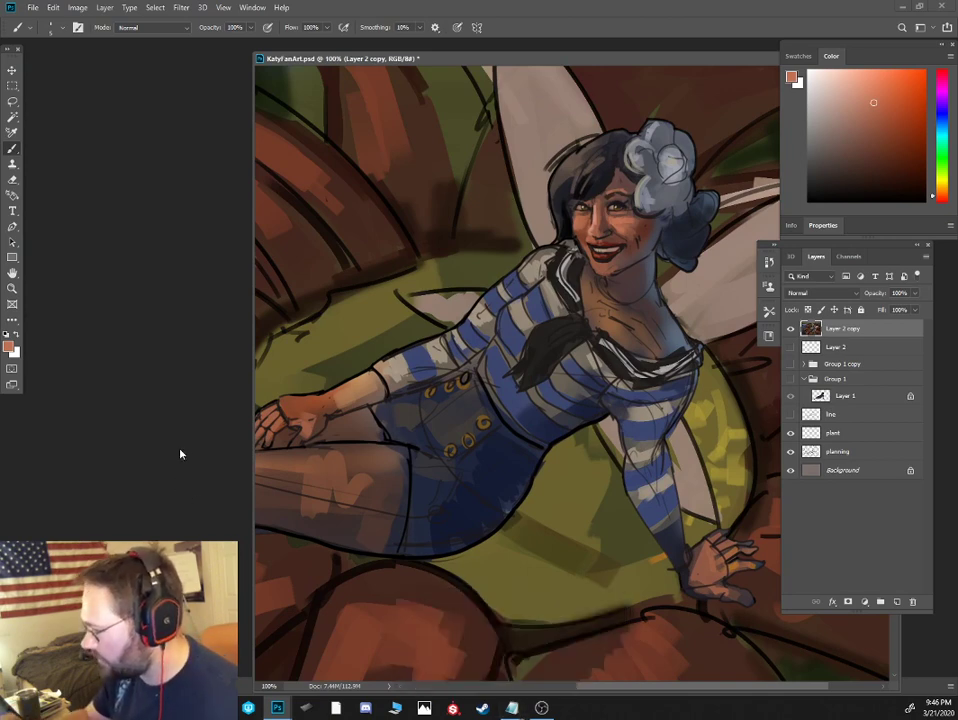
key("ctrl+minus")
key("ctrl+minus")
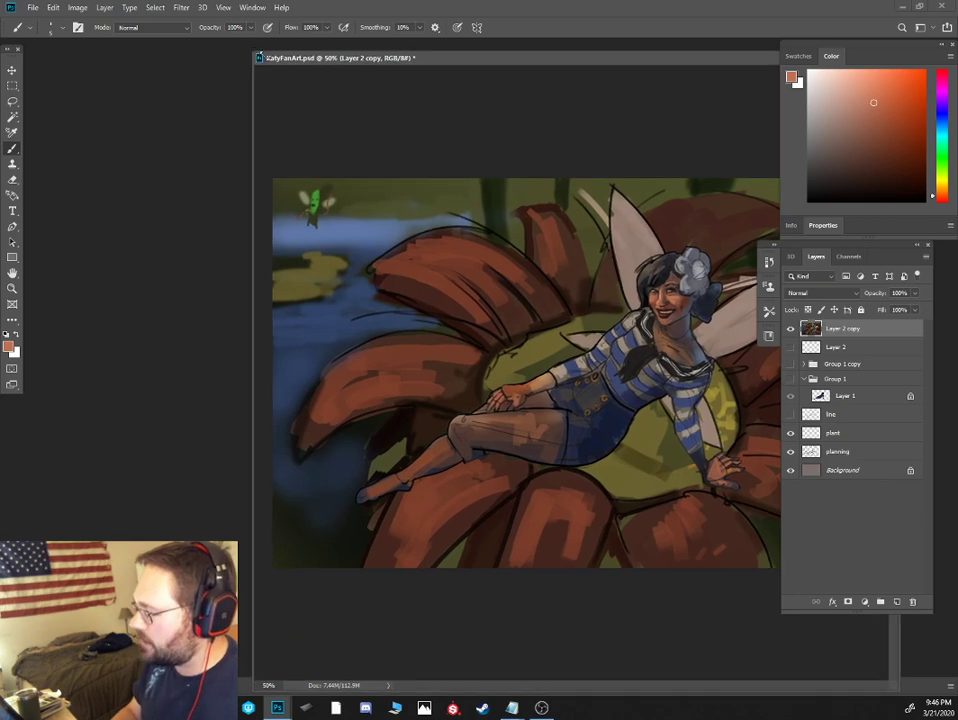
left_click_drag(255, 54, 366, 138)
left_click_drag(475, 138, 321, 175)
mouse_move(497, 172)
left_mouse_down()
mouse_move(140, 68)
mouse_move(372, 127)
left_mouse_up()
Bring back the reference photo at 25% zoom to show the full pose, and enlarge the painting to 100% beside it
left_click(33, 8)
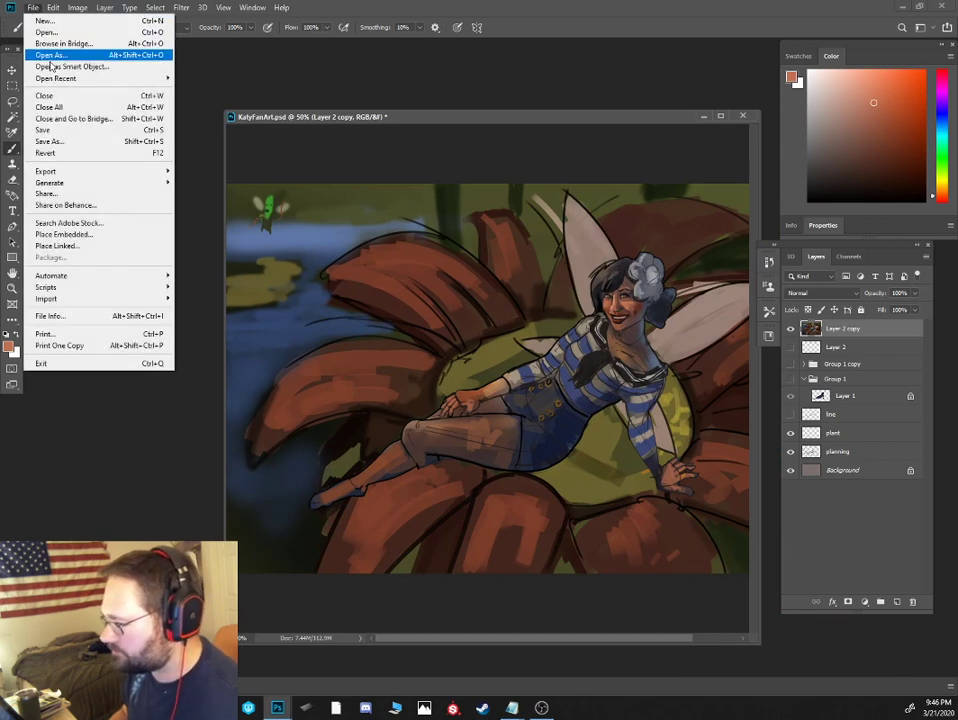
mouse_move(100, 78)
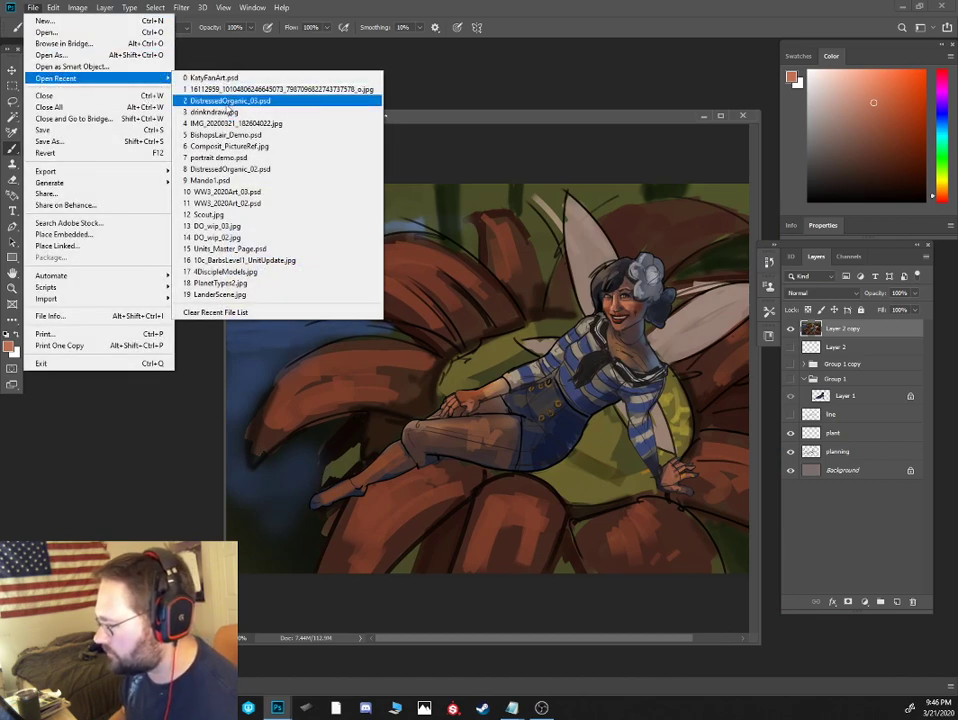
left_click(230, 90)
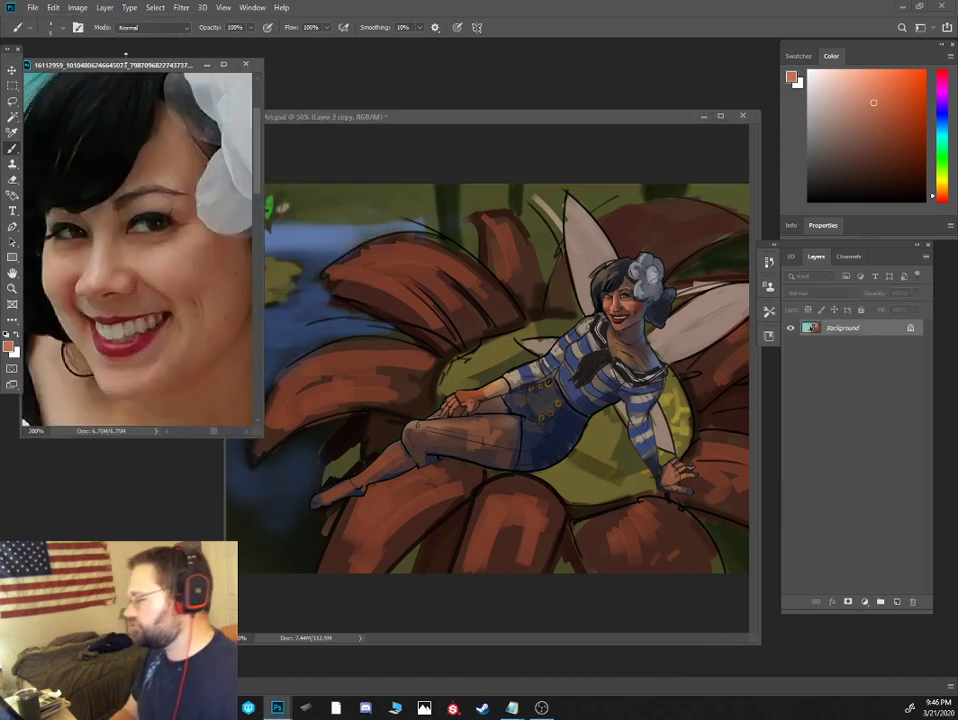
key("ctrl+minus")
key("ctrl+minus")
key("ctrl+minus")
key("ctrl+minus")
key("ctrl+minus")
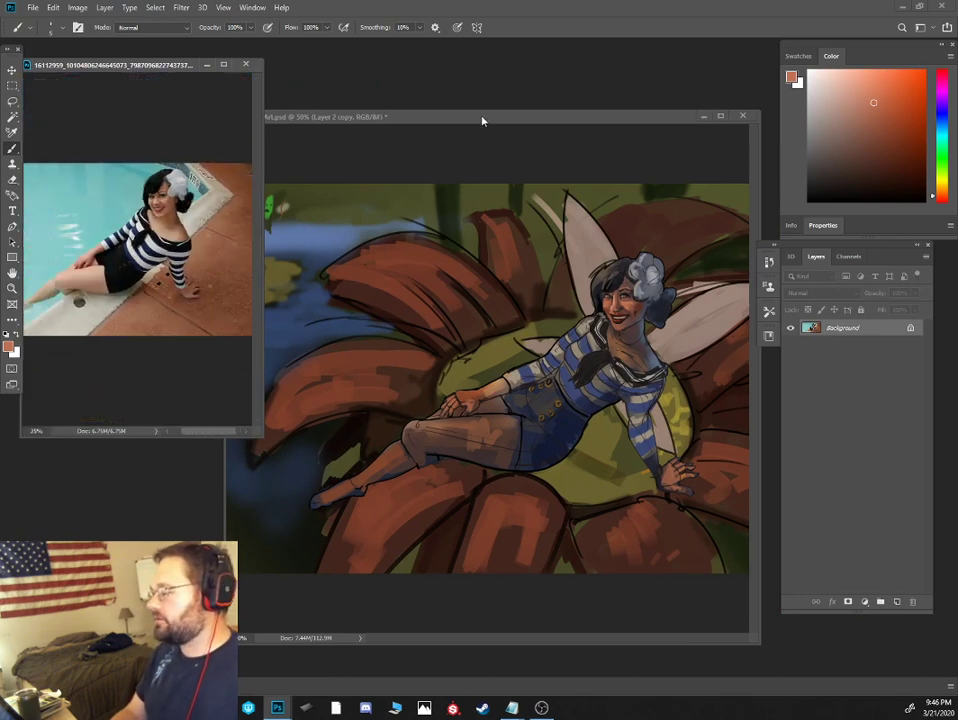
left_click(482, 120)
key("ctrl+plus")
key("ctrl+plus")
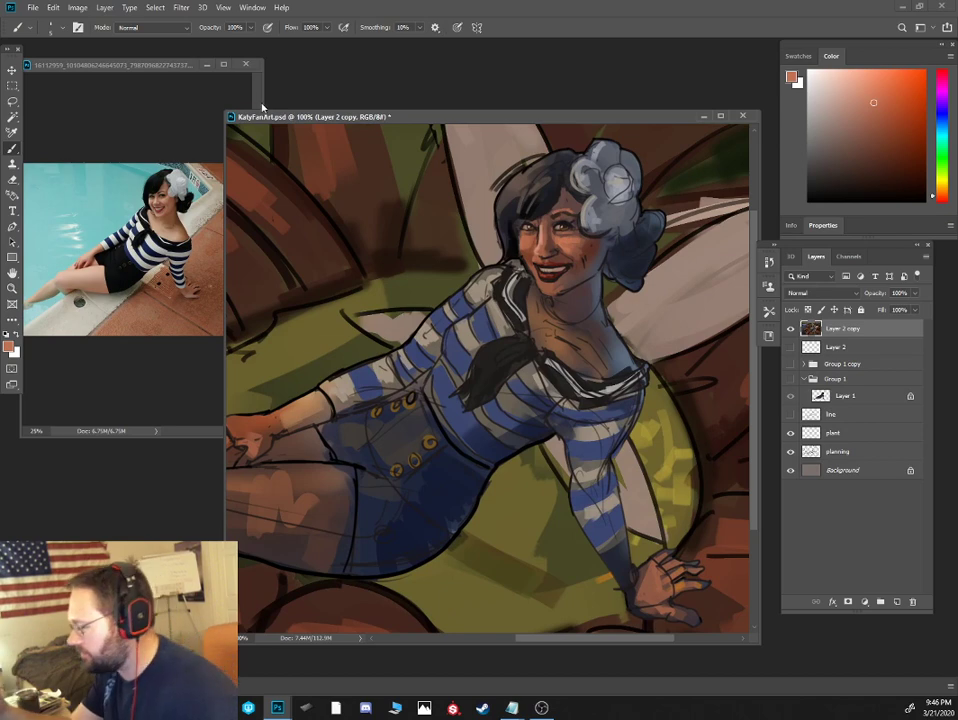
Paint off-white highlights on the light stripes of the striped shirt with colors sampled from the reference photo
left_click_drag(292, 116, 364, 90)
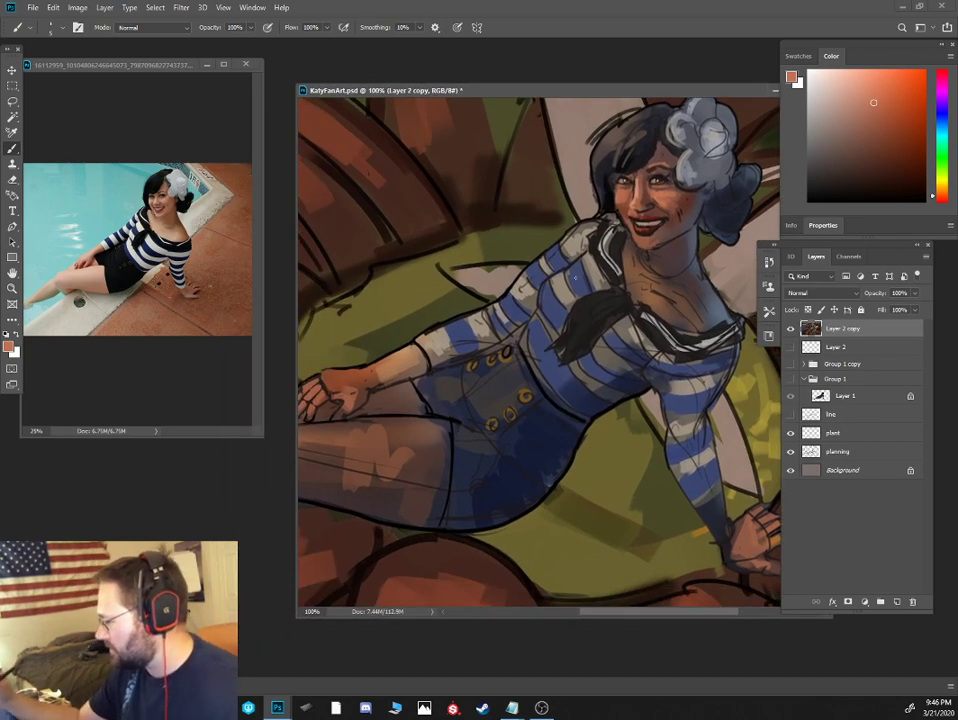
left_click(560, 290, "alt")
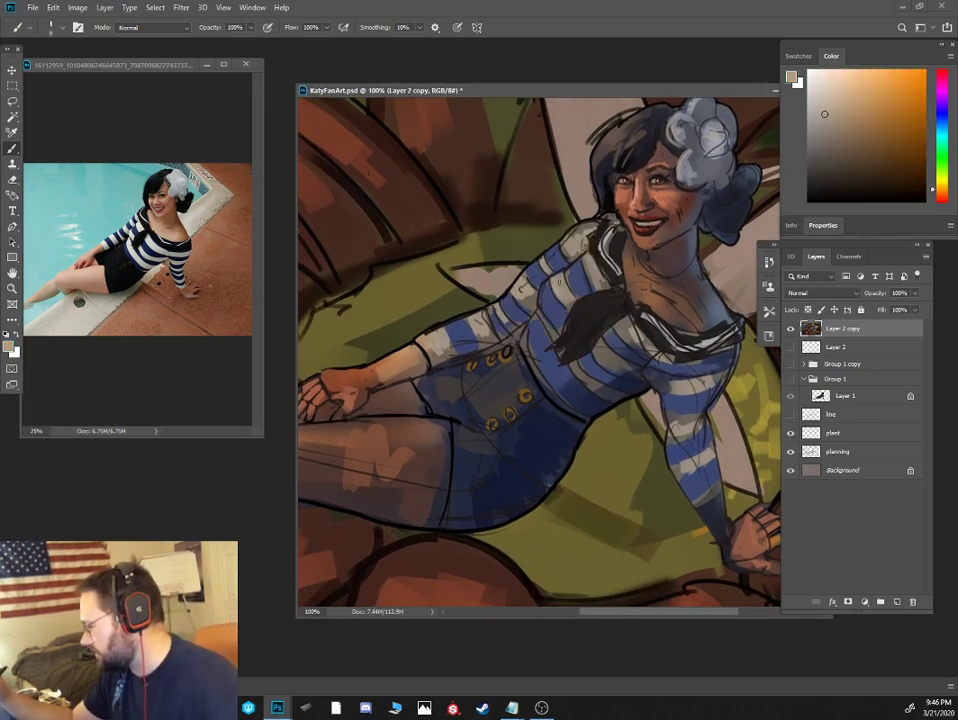
left_click(112, 204, "alt")
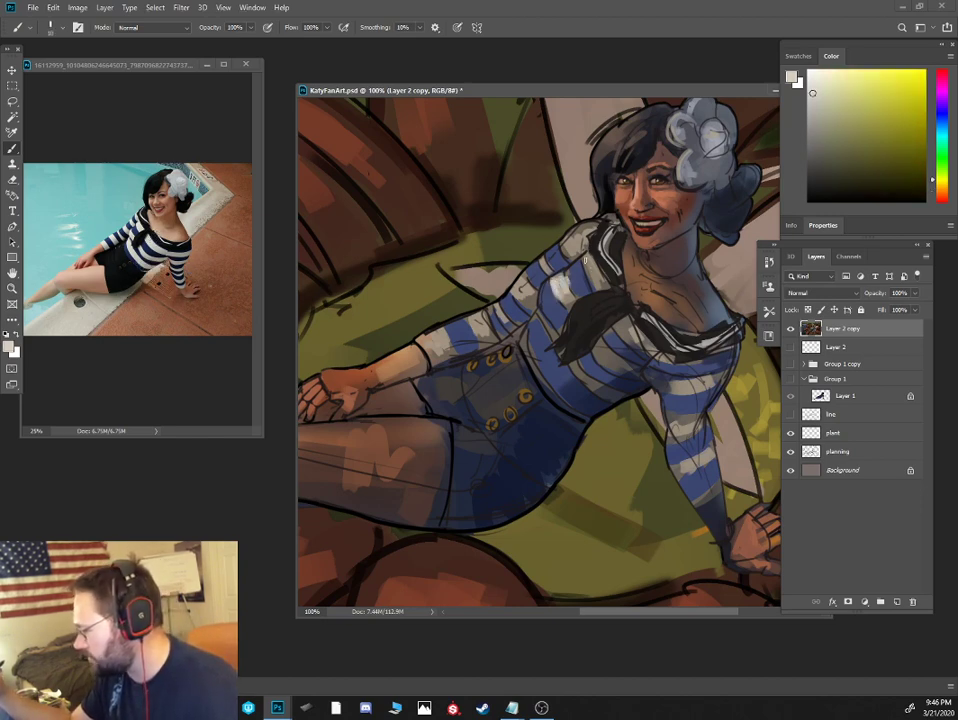
left_click(155, 243, "alt")
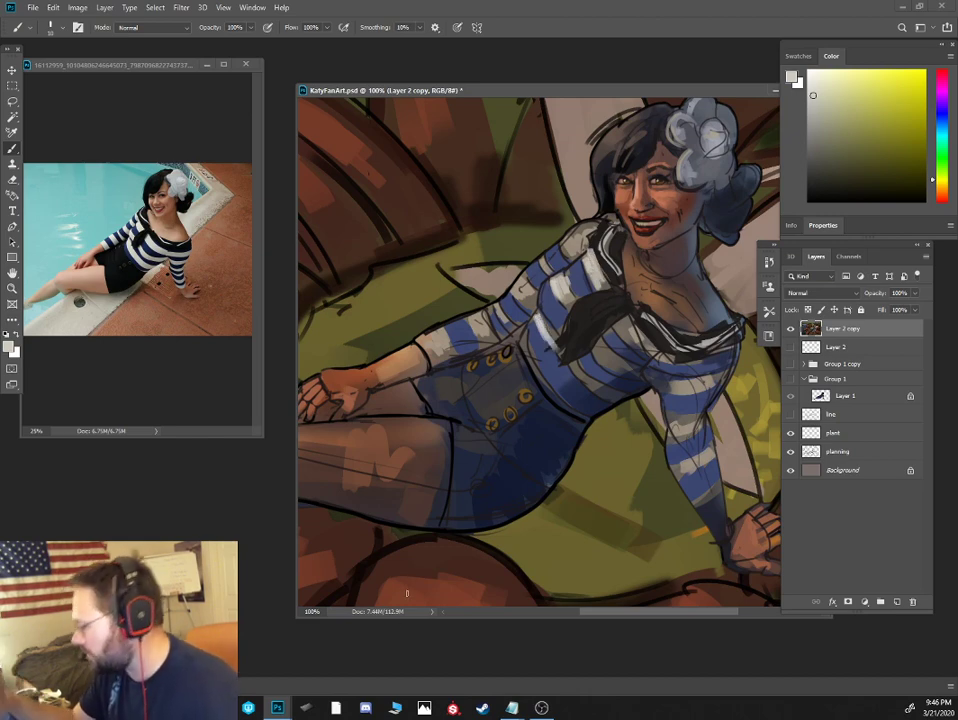
Repaint the neck bow in its sampled near-black and darken the leg edge of the shorts with sampled dark tones
key("alt")
left_click(579, 327, "alt")
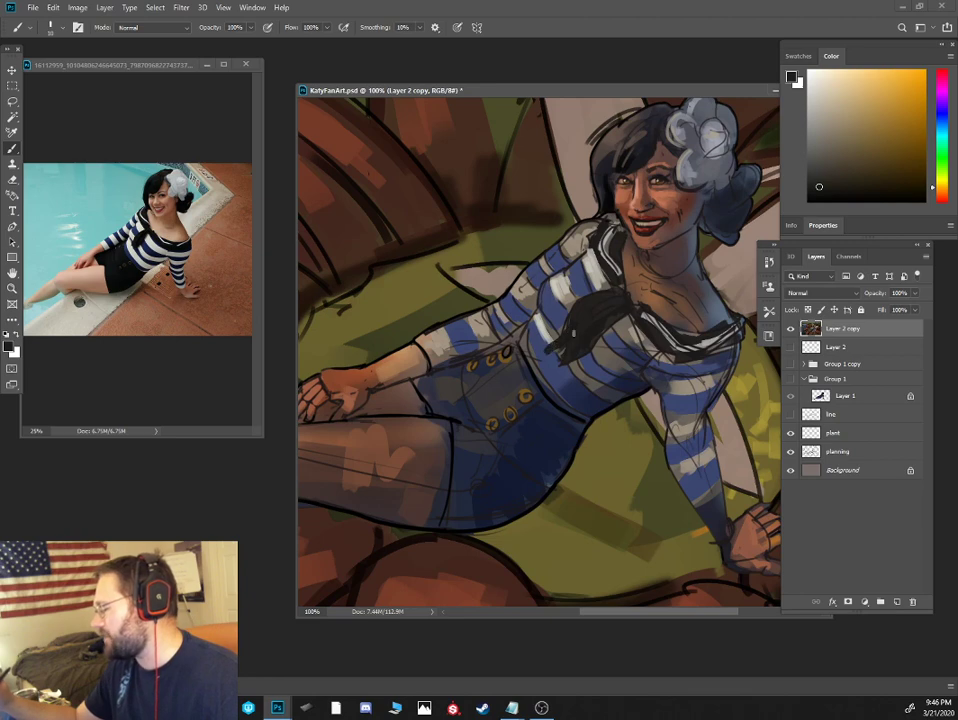
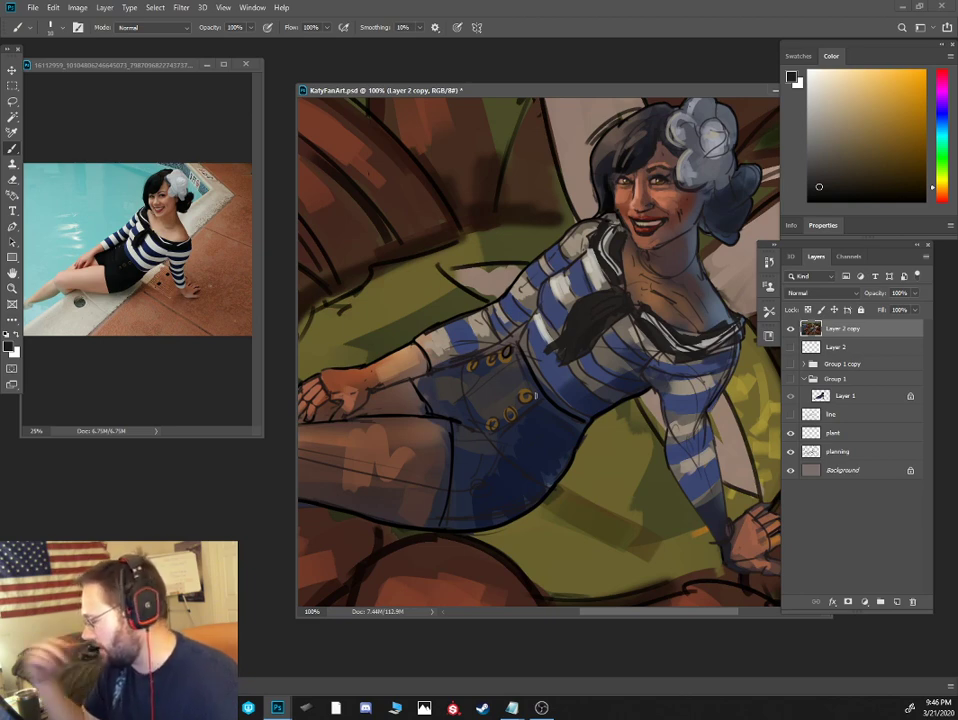
left_click(450, 428, "alt")
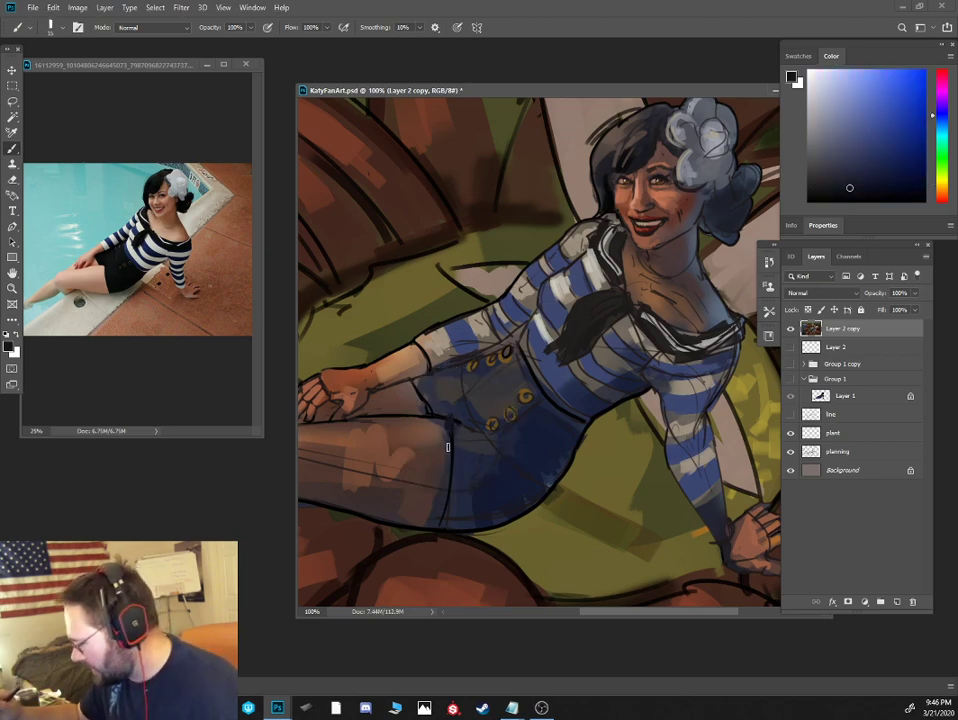
left_click(436, 487, "alt")
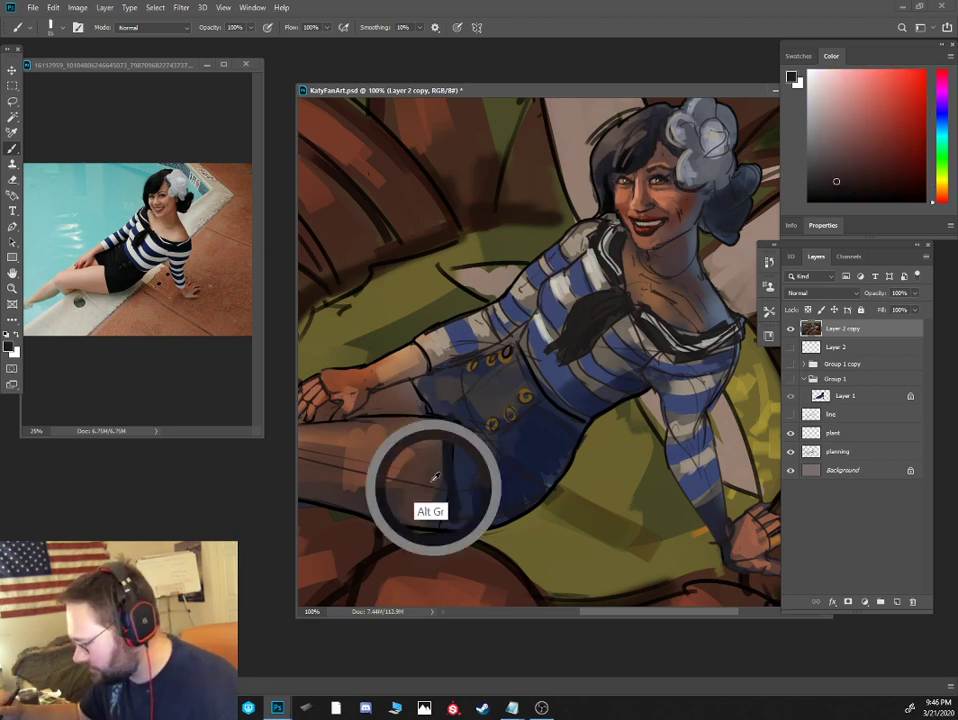
Frame the legs in the painting at 100% and enlarge the reference photo to 66.67% around the thigh and hand
scroll(446, 520, "down", 2)
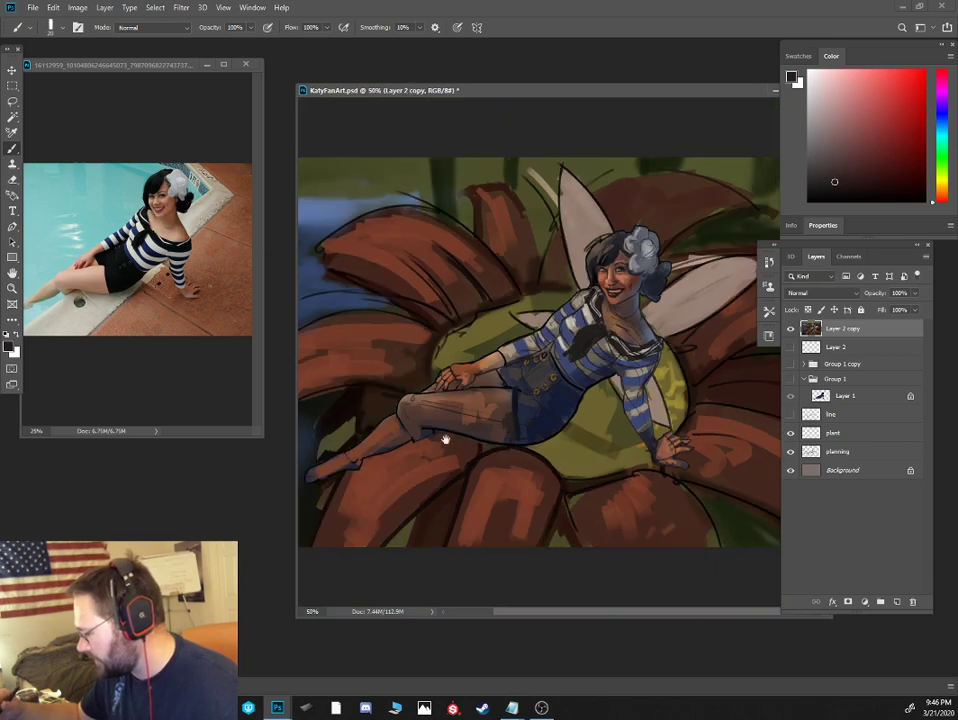
scroll(410, 452, "up", 2)
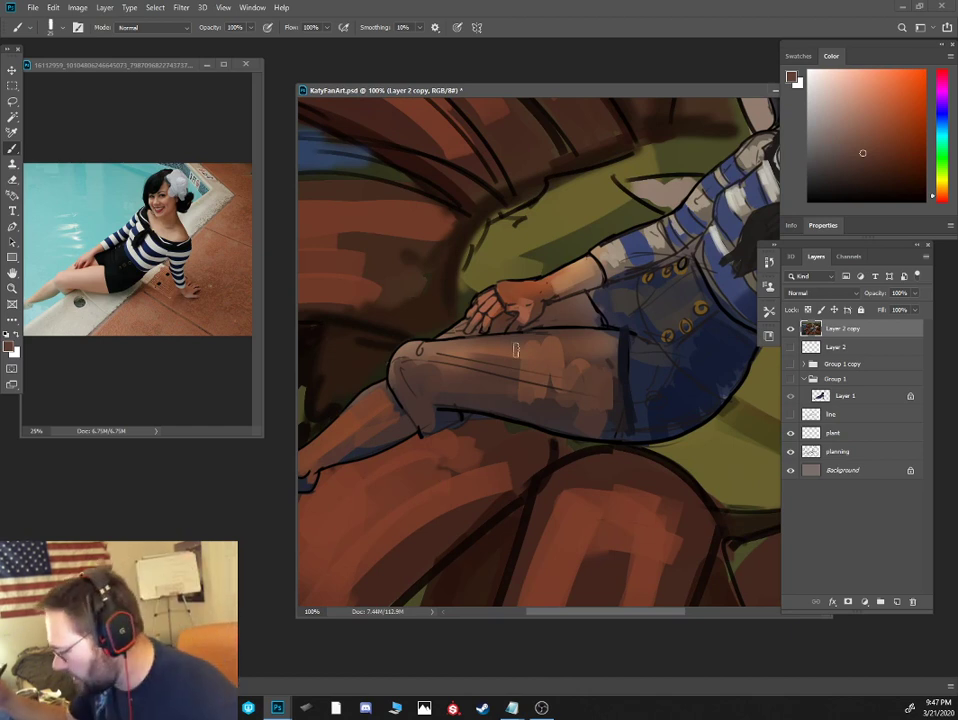
left_click(207, 88)
key("ctrl+plus")
key("ctrl+plus")
left_click_drag(140, 313, 282, 276)
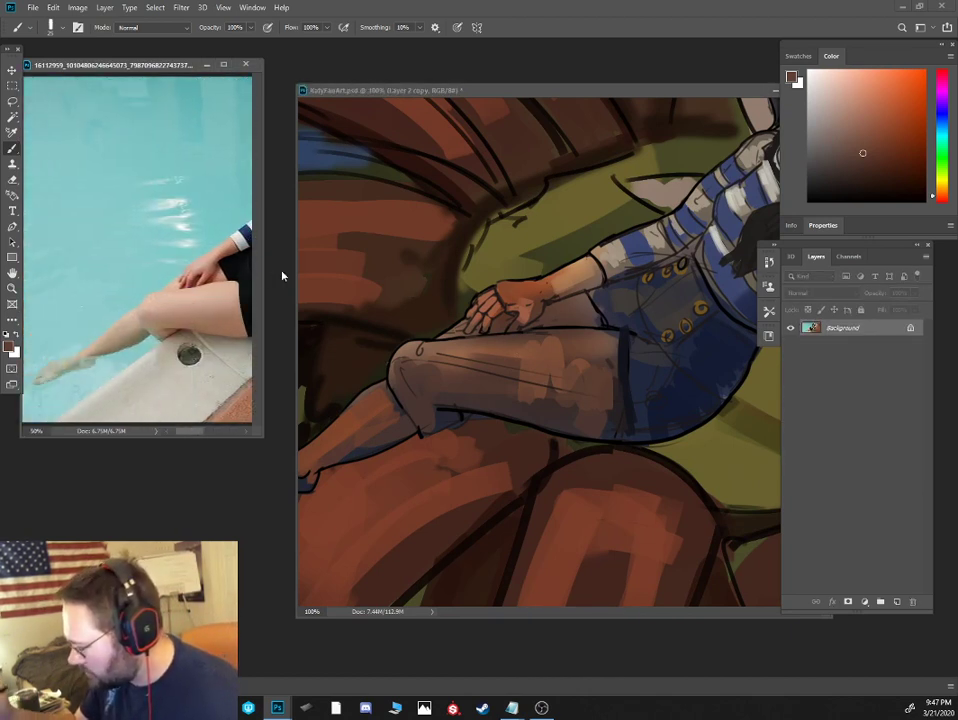
key("ctrl+plus")
left_click_drag(226, 336, 130, 300)
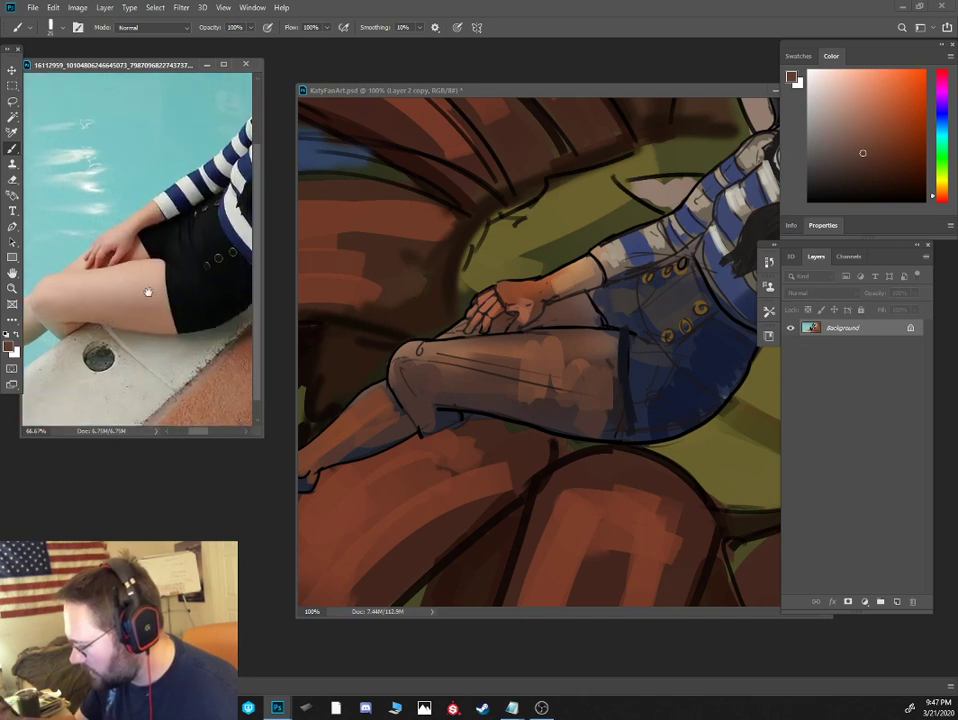
Cover the sketch lines on the thigh with sampled skin tones and paint a lighter tan highlight along its upper side
left_click(540, 385, "alt")
mouse_move(489, 369)
left_mouse_down()
mouse_move(546, 359)
mouse_move(435, 358)
mouse_move(530, 359)
left_mouse_up()
left_click(421, 353, "alt")
left_click_drag(443, 357, 519, 357)
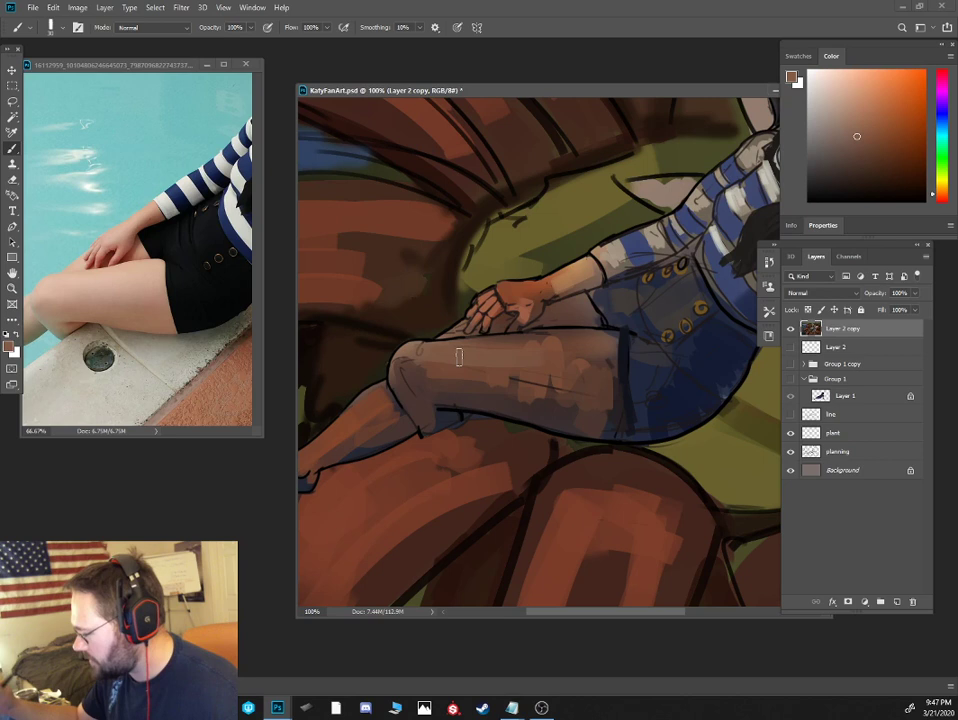
left_click(857, 110)
mouse_move(450, 345)
left_mouse_down()
mouse_move(523, 349)
mouse_move(438, 349)
mouse_move(580, 339)
mouse_move(497, 352)
mouse_move(563, 350)
left_mouse_up()
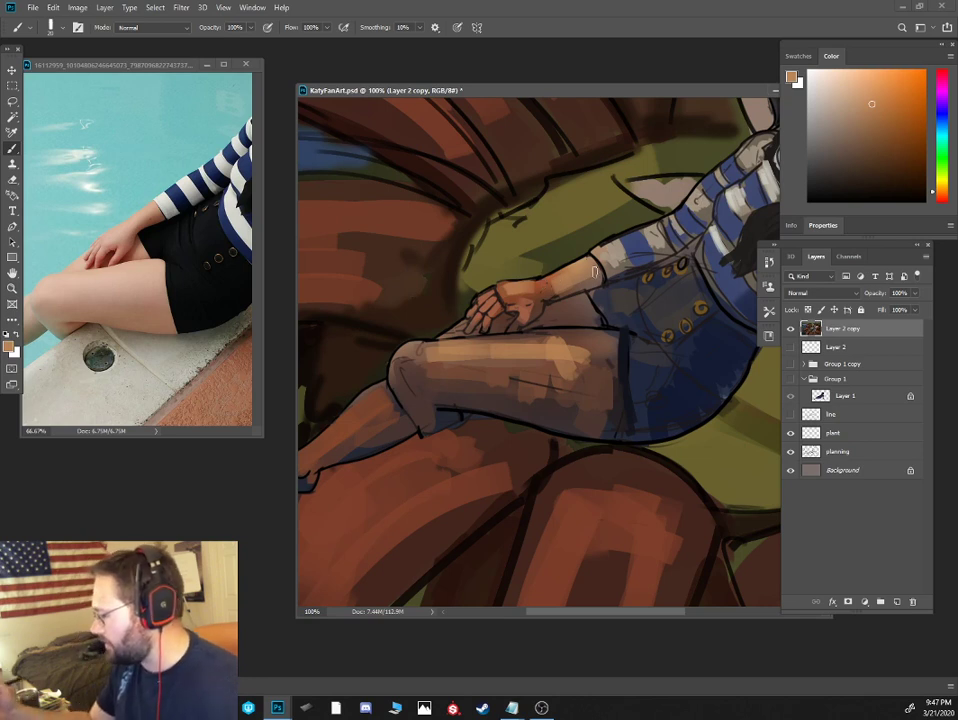
Paint light orange and reddish skin tones over the forearm and the back of the hand resting on the thigh
left_click_drag(497, 289, 541, 283)
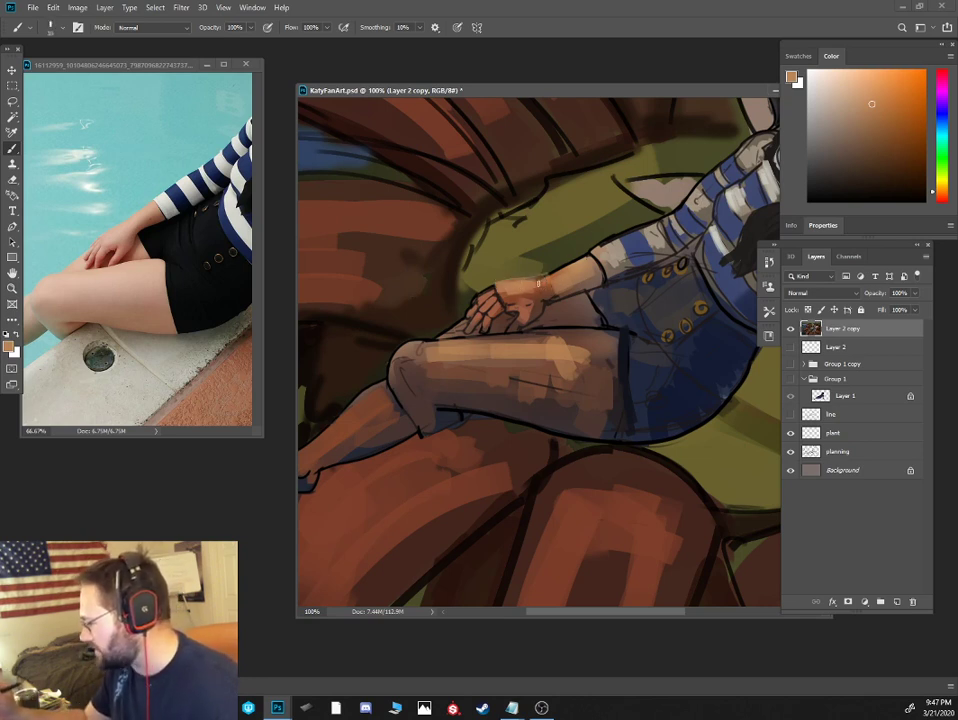
left_click(934, 199)
left_click(864, 118)
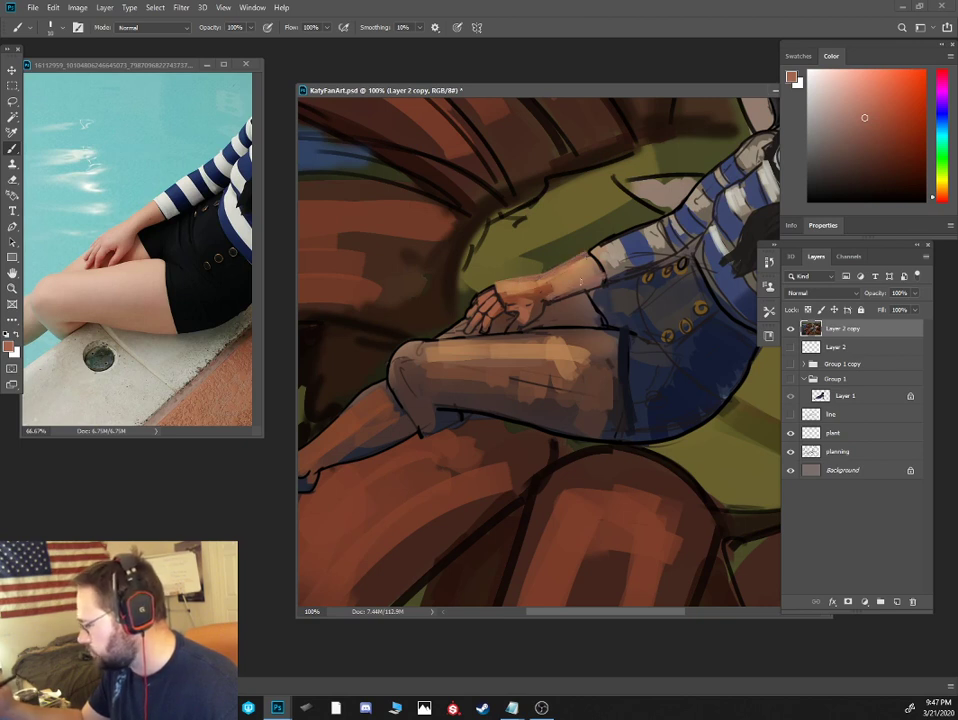
Fill the area of the shorts beneath the forearm with the dark navy sampled from the shorts' leg edge
left_click(570, 297, "alt")
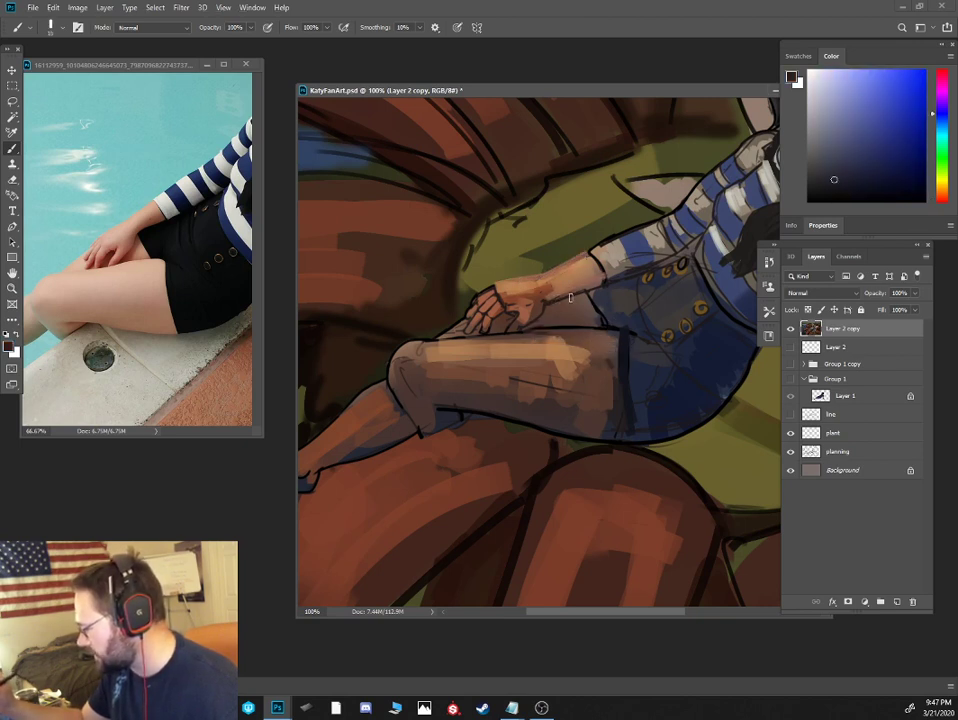
left_click(628, 343, "alt")
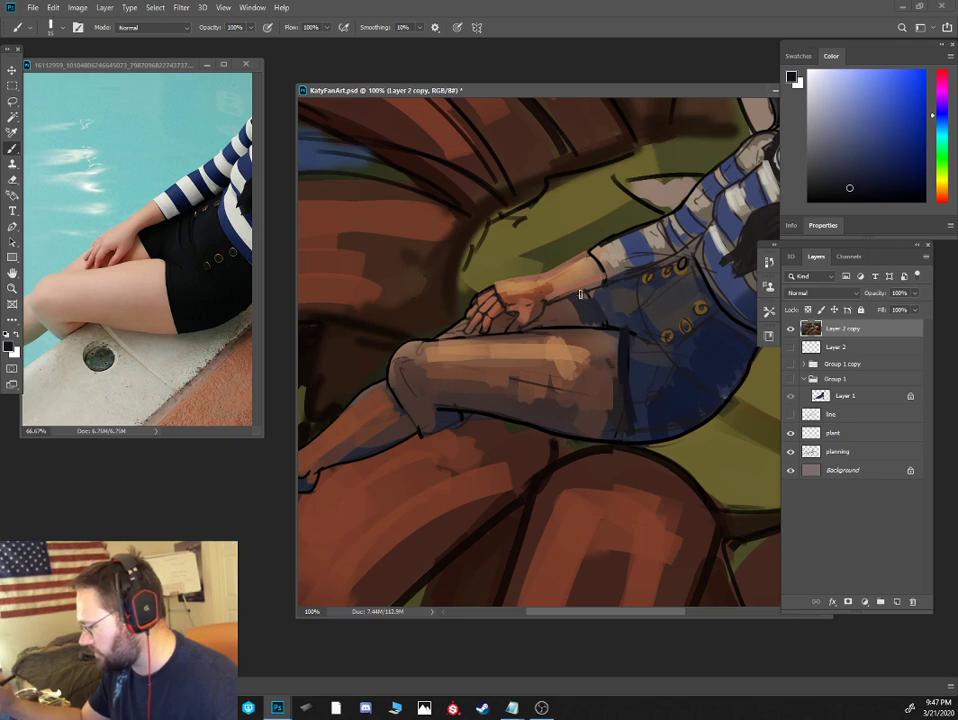
mouse_move(572, 297)
left_mouse_down()
mouse_move(588, 327)
mouse_move(615, 326)
mouse_move(602, 293)
mouse_move(627, 287)
mouse_move(632, 320)
left_mouse_up()
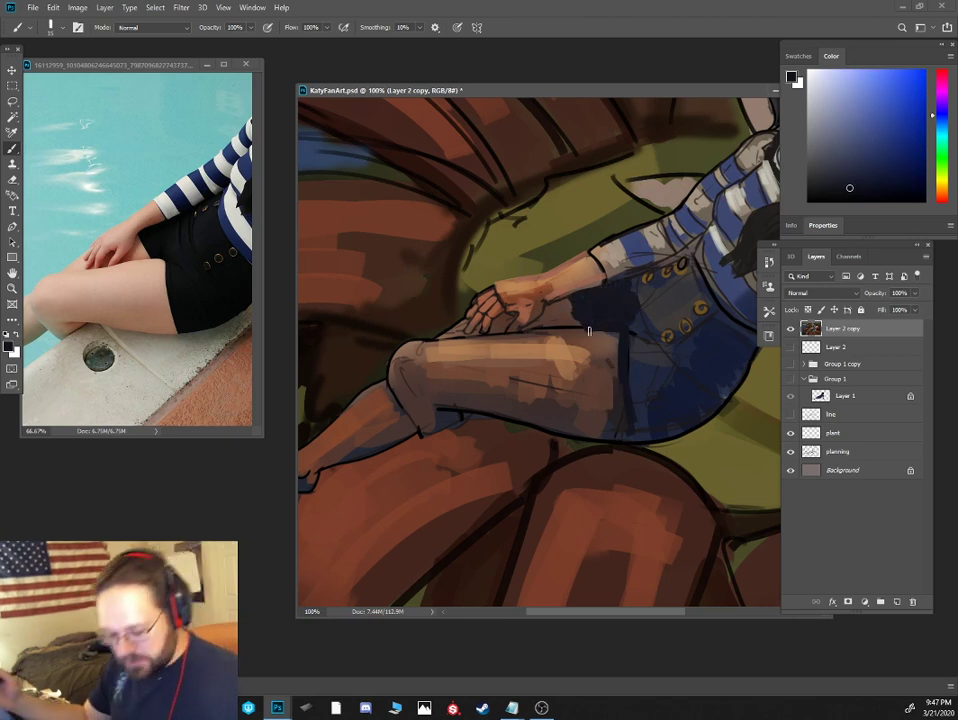
Select the hand on the thigh with the Lasso and move a copy of it up the forearm toward the sleeve
key("l")
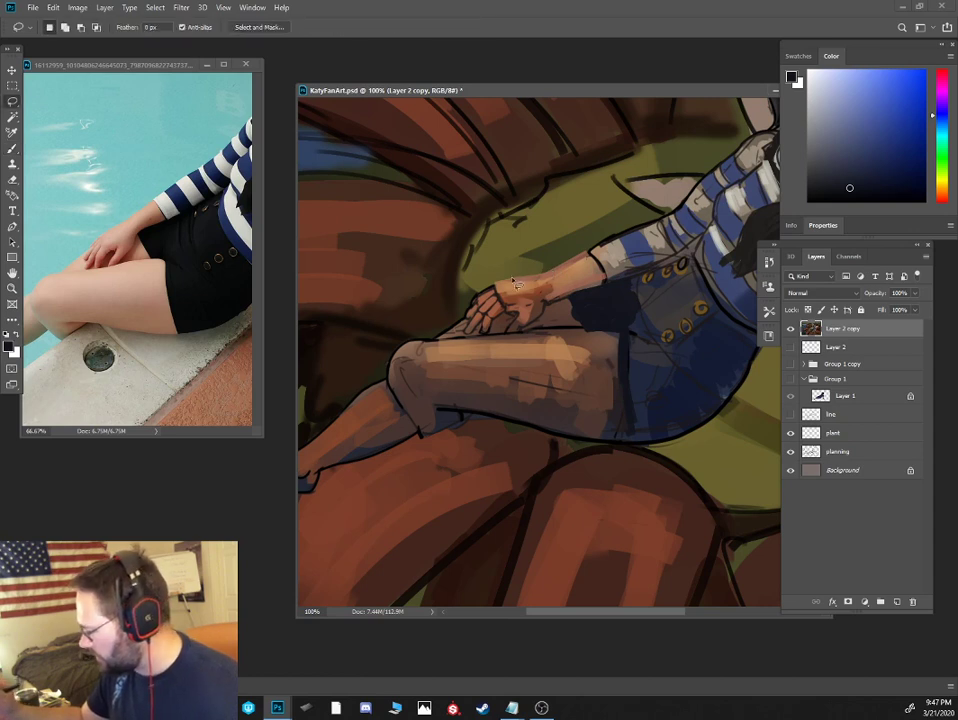
mouse_move(560, 258)
left_mouse_down()
mouse_move(477, 289)
mouse_move(461, 331)
mouse_move(548, 331)
left_mouse_up()
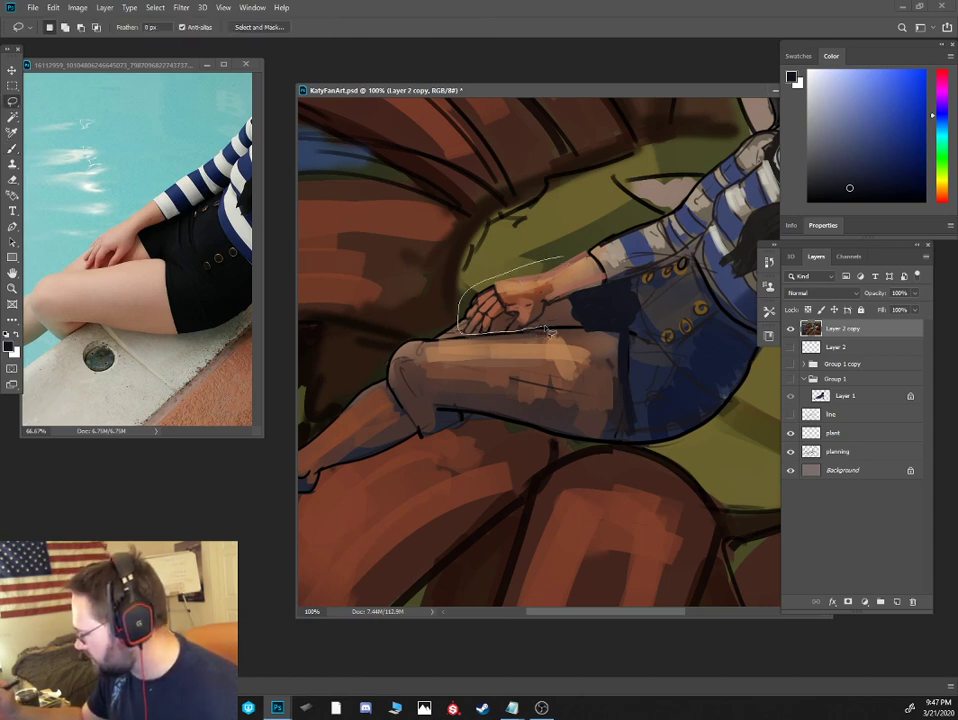
left_click_drag(558, 287, 553, 262)
key("v")
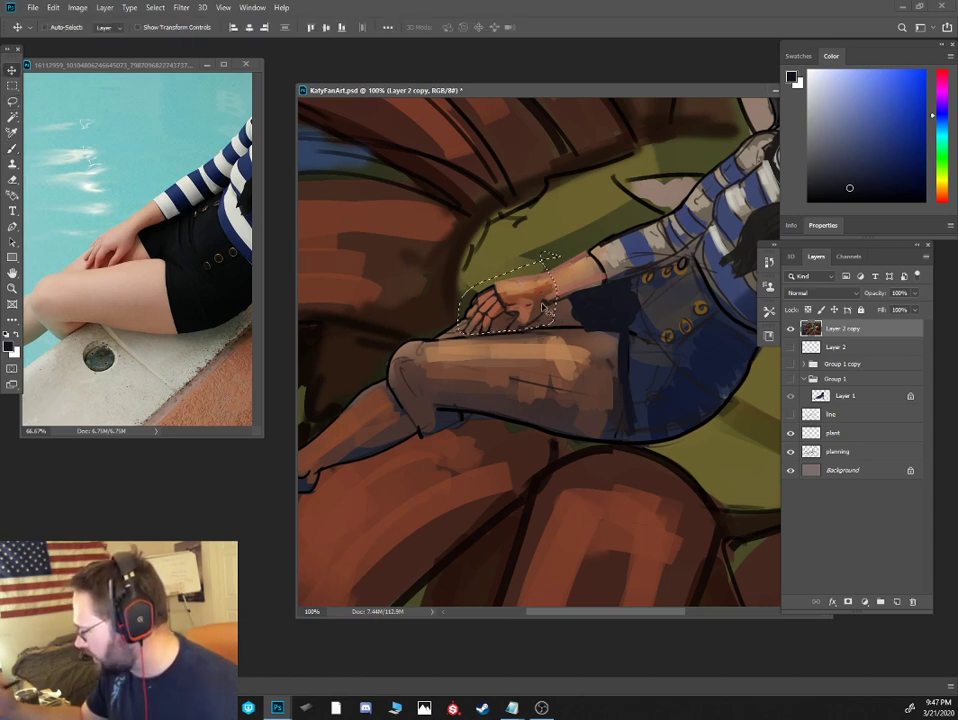
key("alt")
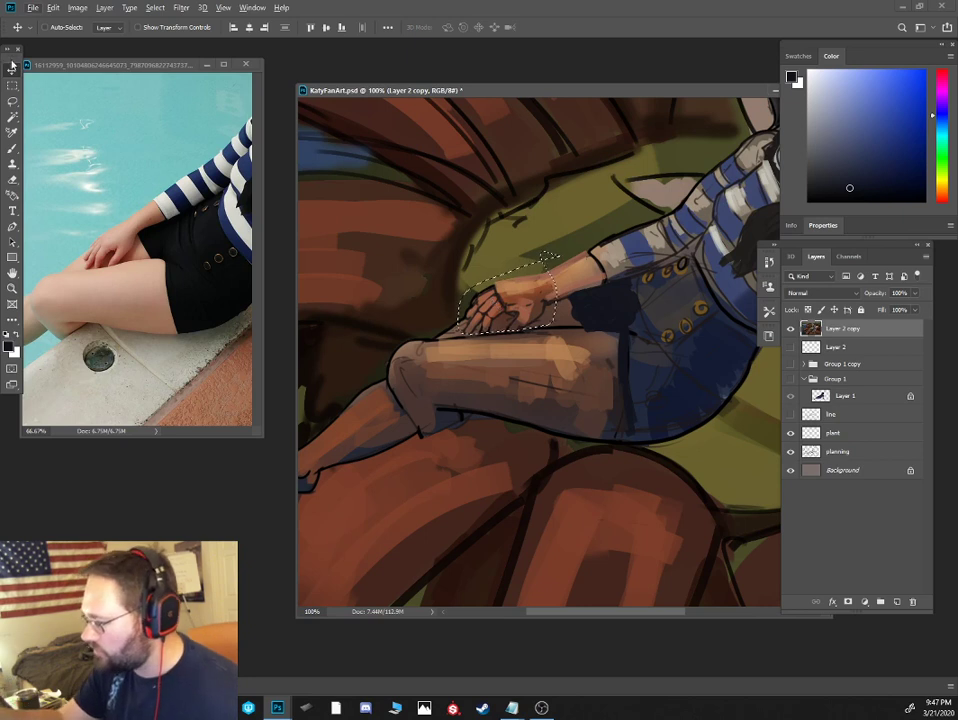
key("alt")
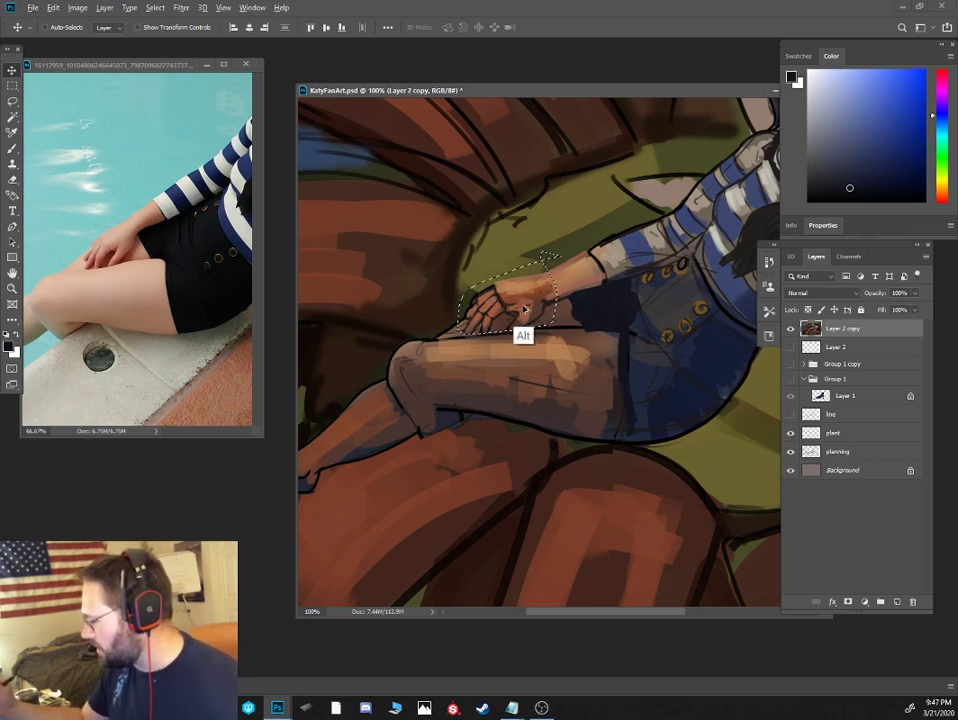
mouse_move(529, 303)
left_mouse_down()
mouse_move(573, 285)
mouse_move(559, 290)
left_mouse_up()
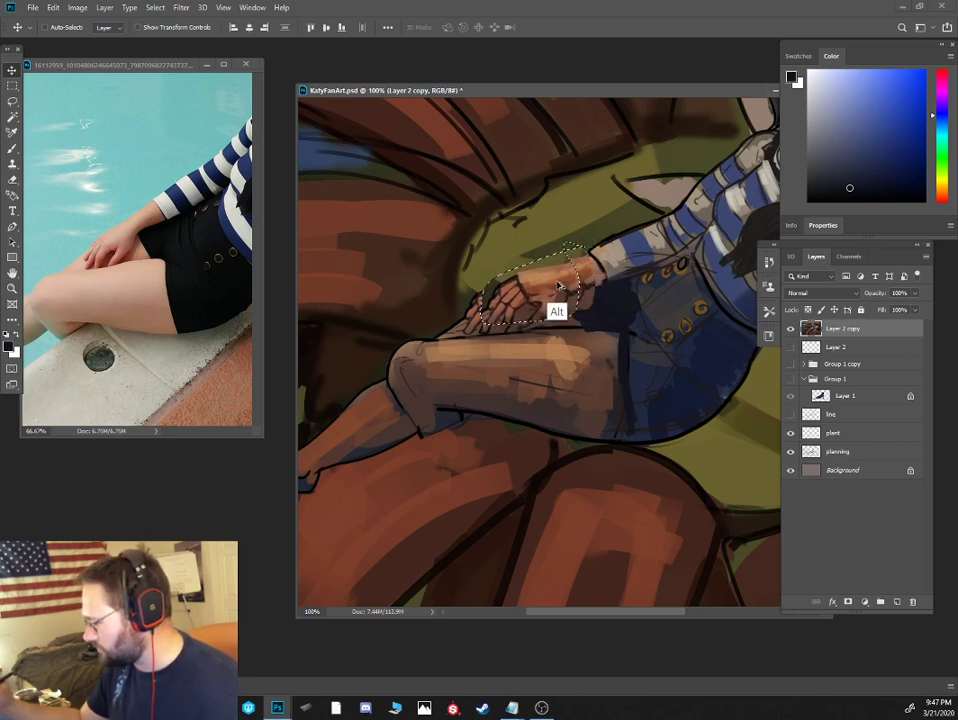
Rotate the copied hand about 8.3° counter-clockwise and deselect it
key("ctrl+t")
left_click_drag(574, 197, 562, 188)
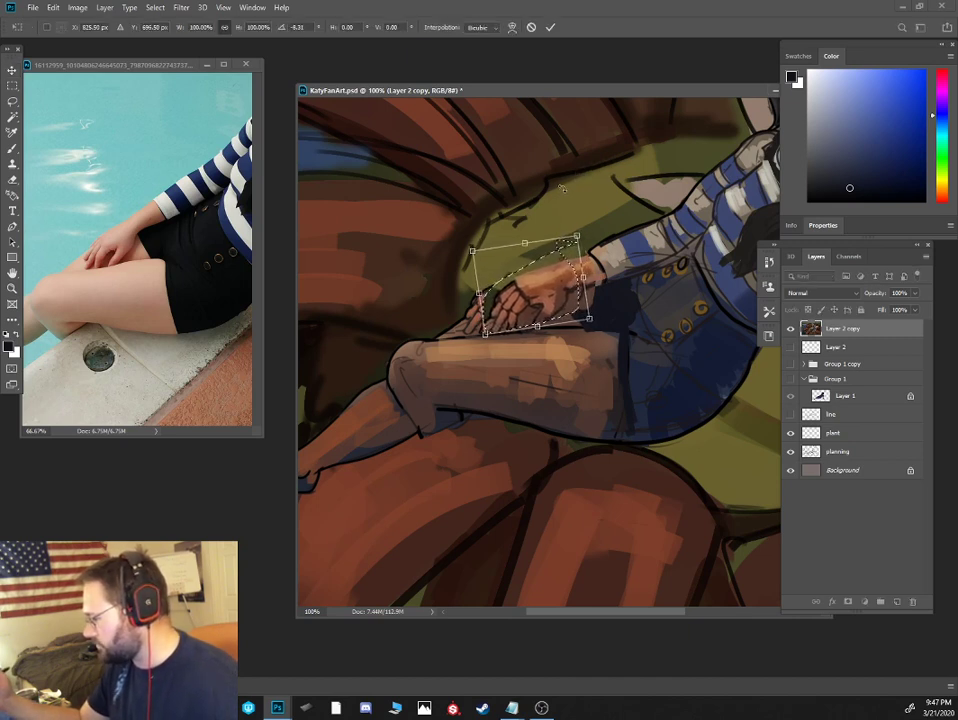
key("Return")
key("ctrl+d")
Paint over the leftover fingers of the original hand with the sampled dark green background and the thigh's skin tone
key("b")
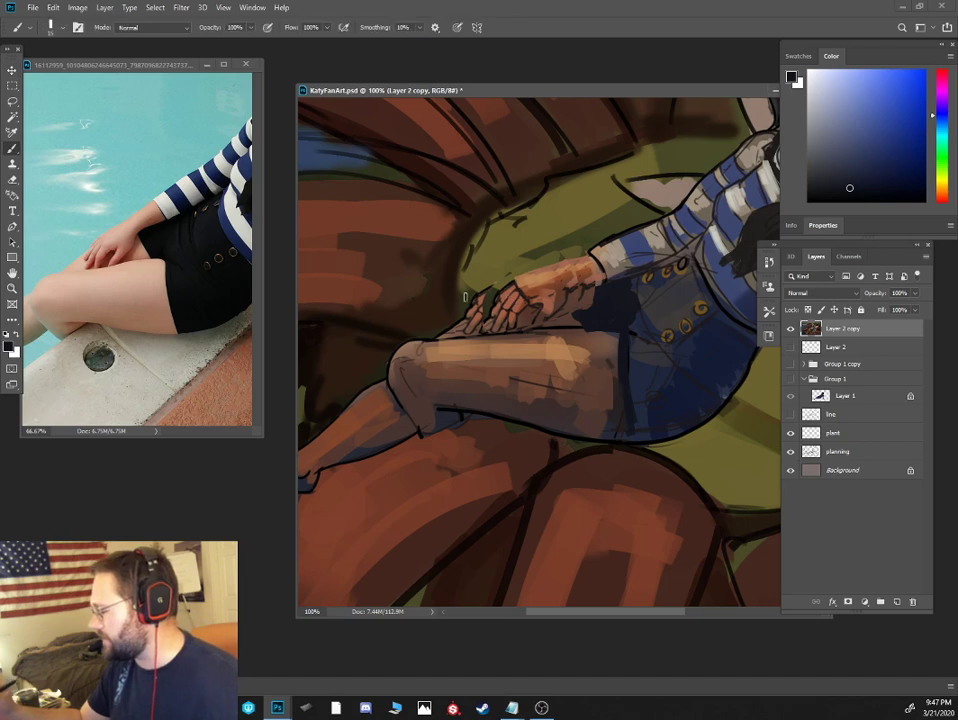
left_click(466, 294, "alt")
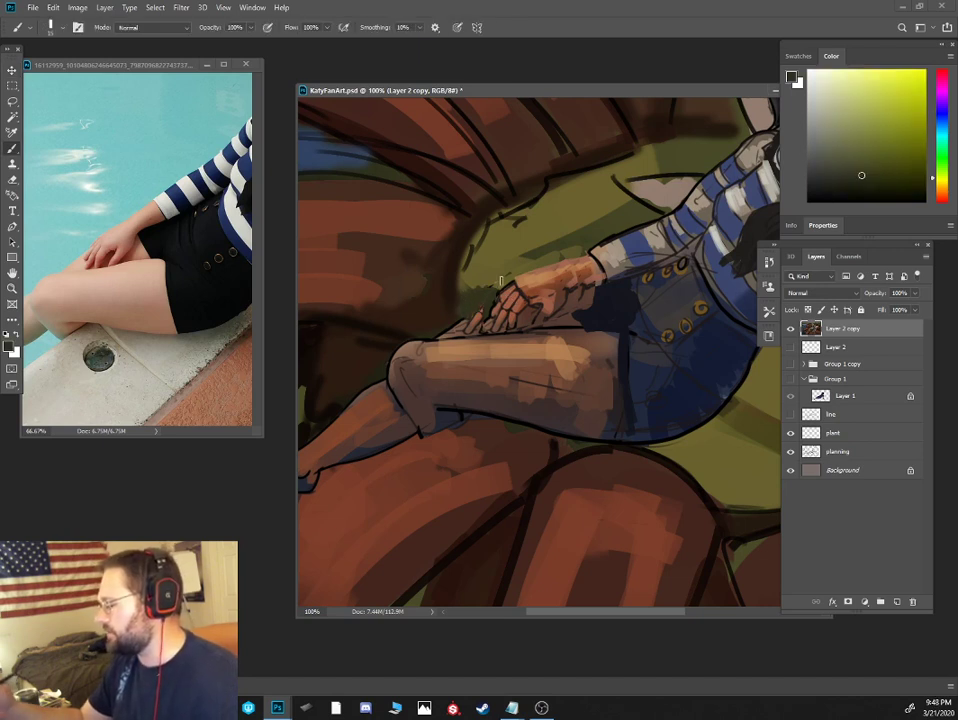
left_click(483, 347, "alt")
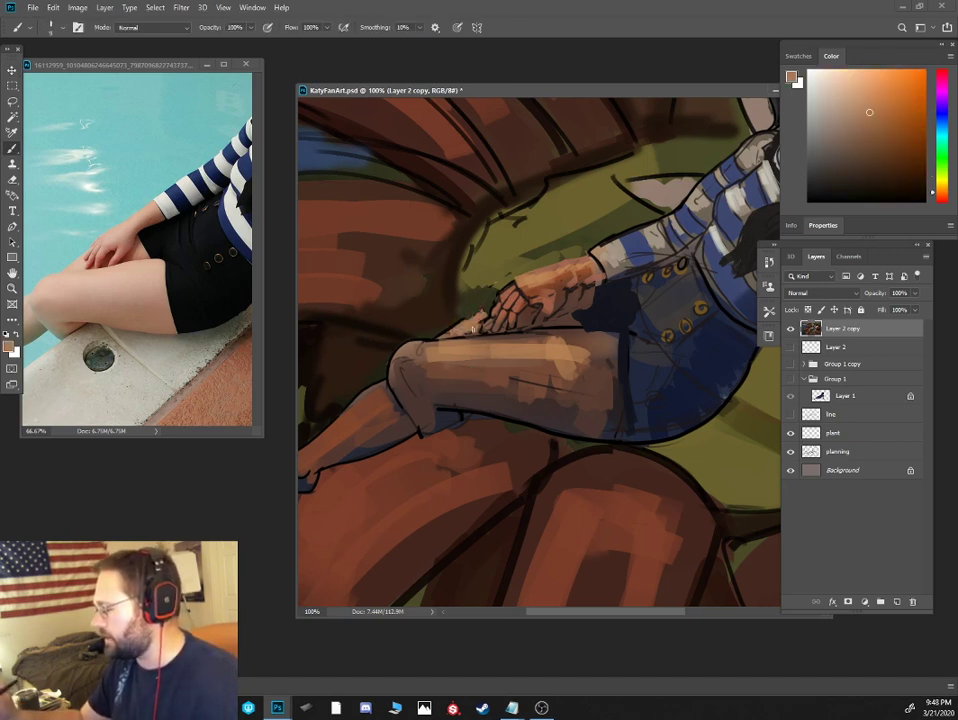
Paint over the knuckles and back of the hand on the thigh with sampled orange-brown skin tones
left_click(505, 291, "alt")
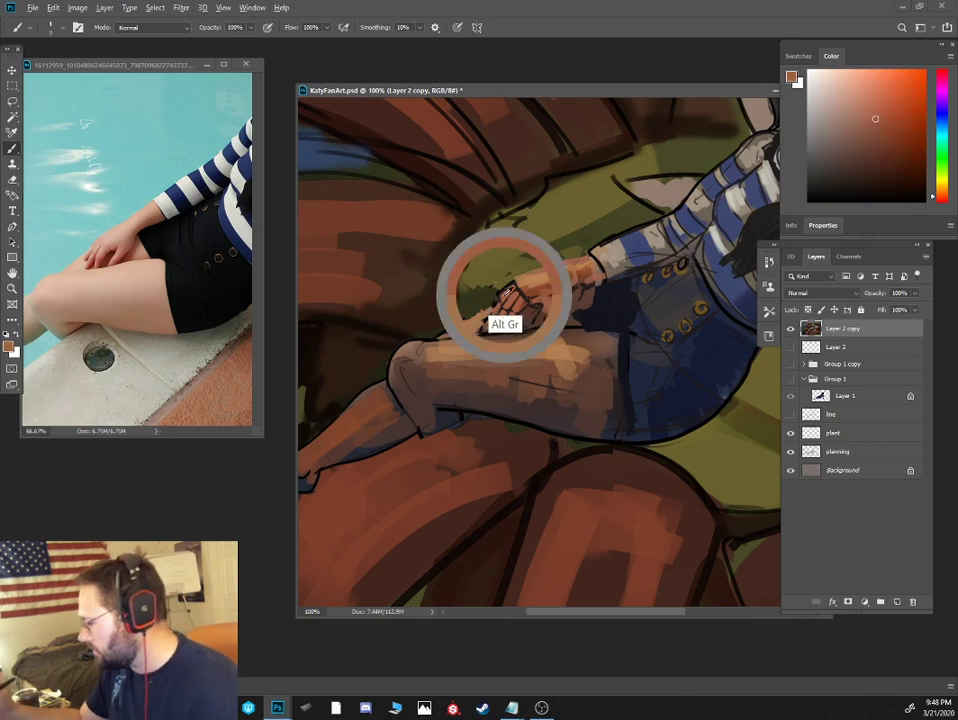
left_click(522, 282, "alt")
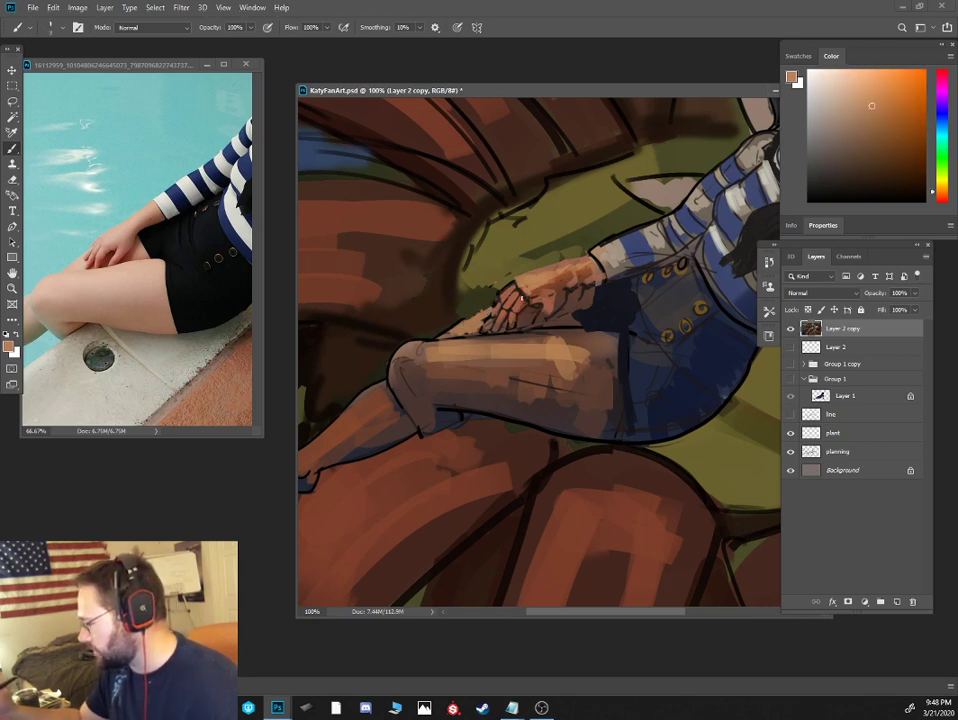
left_click(531, 286, "alt")
left_click_drag(524, 296, 548, 282)
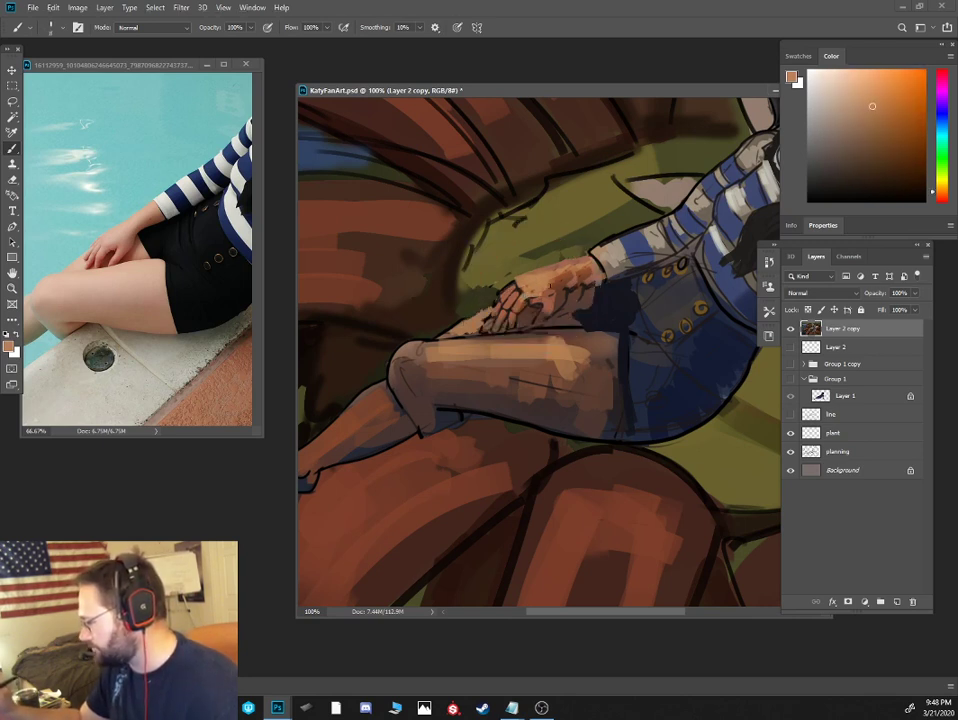
left_click(879, 111)
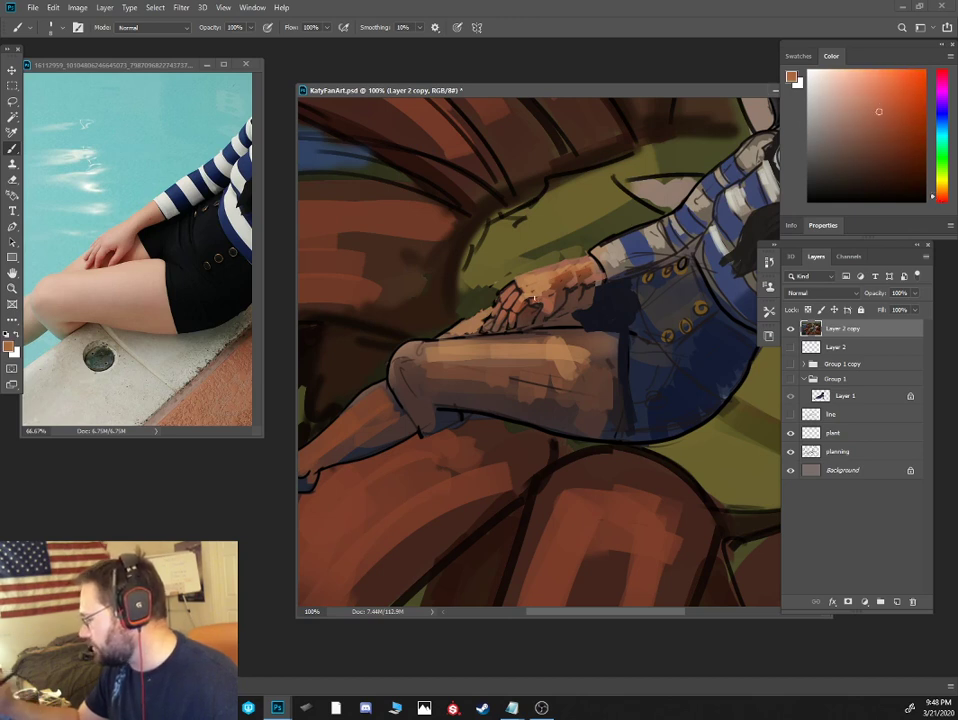
left_click(537, 288, "alt")
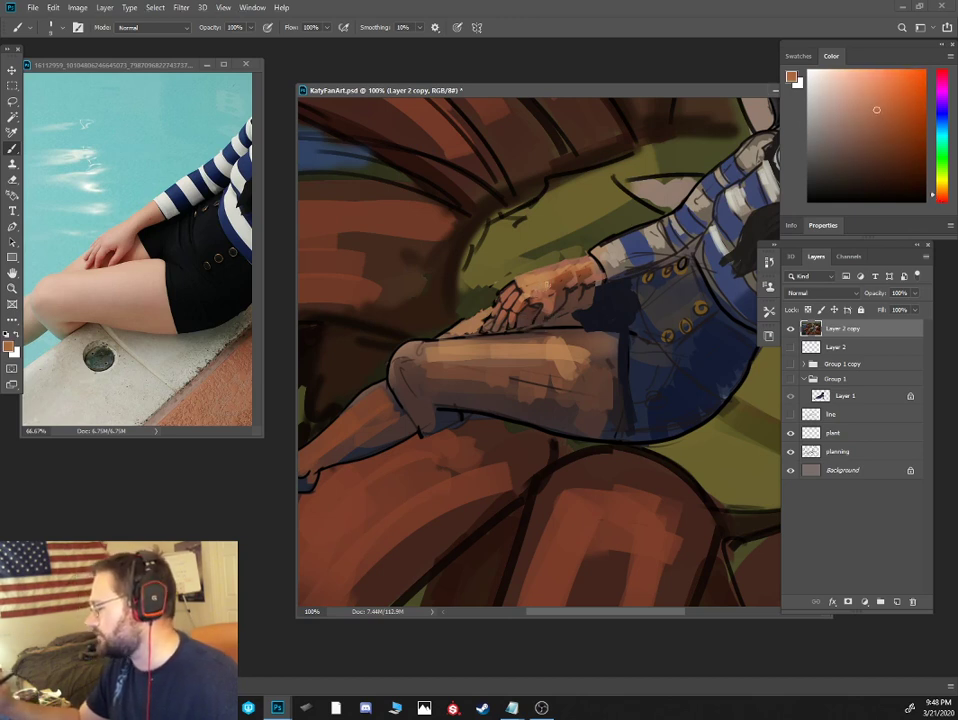
left_click(548, 284, "alt")
Refine the wrist and forearm using sampled skin and dark brown tones, and touch up the sleeve cuff with sampled light grey
left_click(554, 298, "alt")
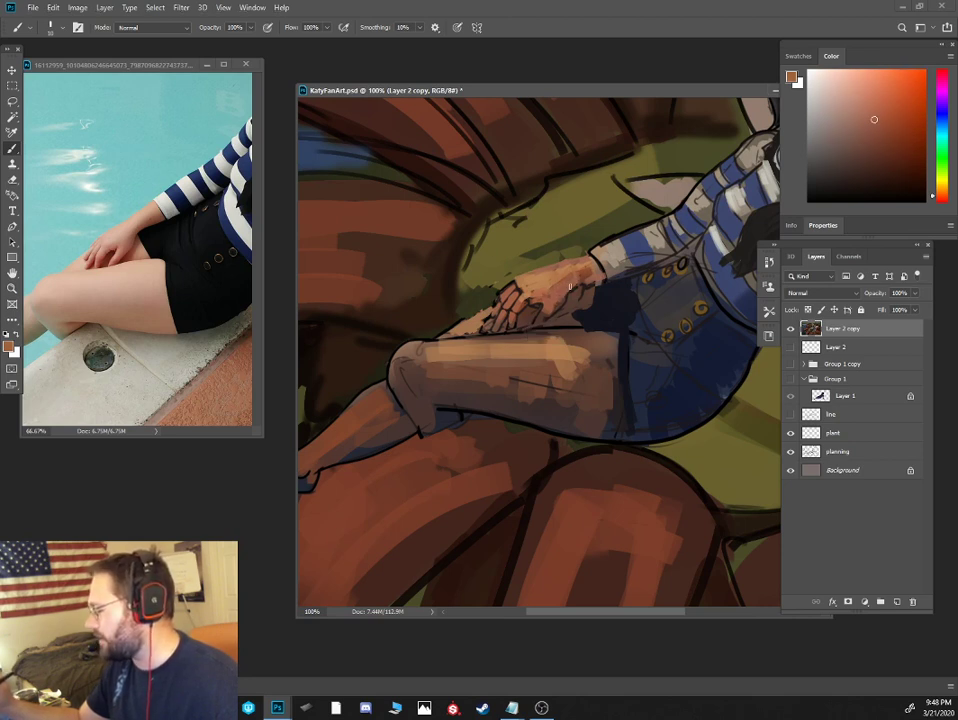
left_click(554, 309, "alt")
left_click(556, 311, "alt")
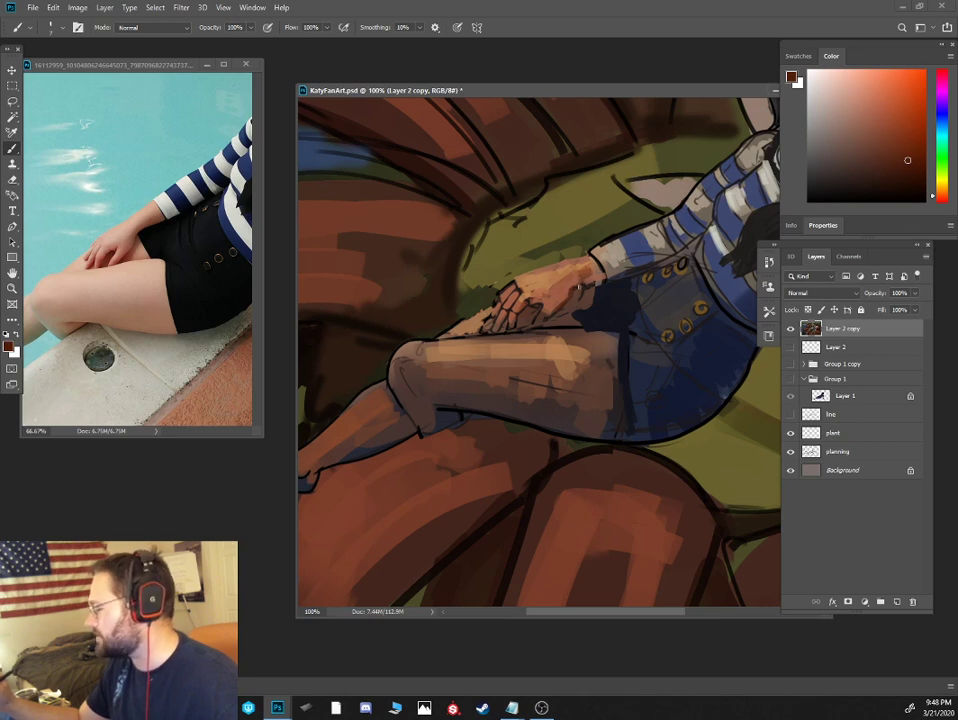
left_click(588, 265, "alt")
left_click(590, 261, "alt")
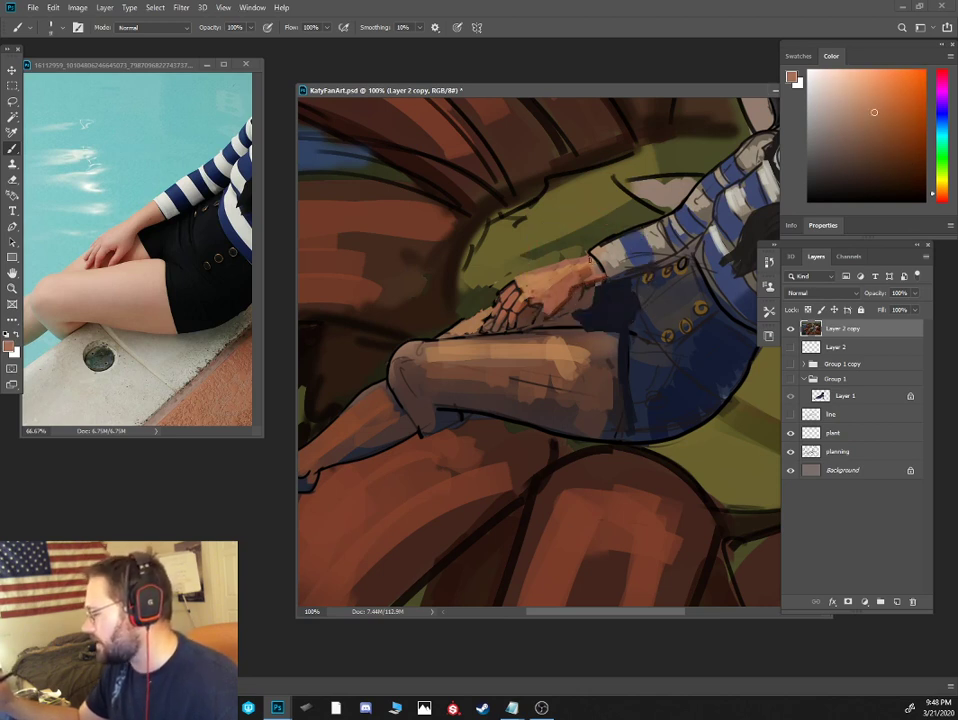
left_click(597, 252, "alt")
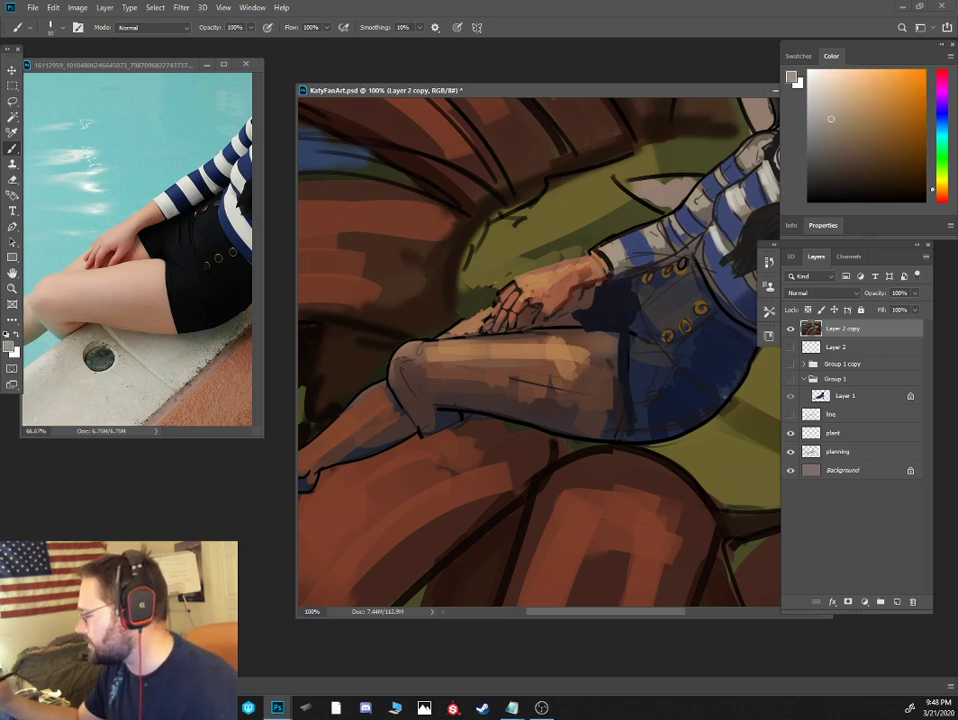
Paint the striped shirt's cuff and lower waist with sampled navy, pale grey and near-black tones
left_click(638, 268, "alt")
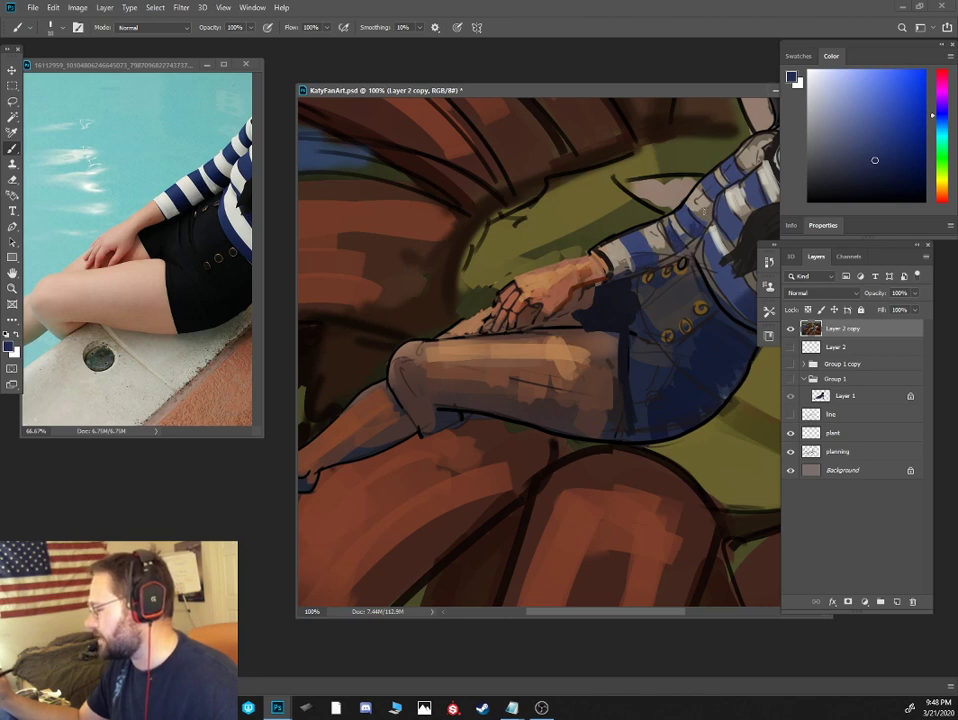
left_click_drag(717, 190, 604, 250)
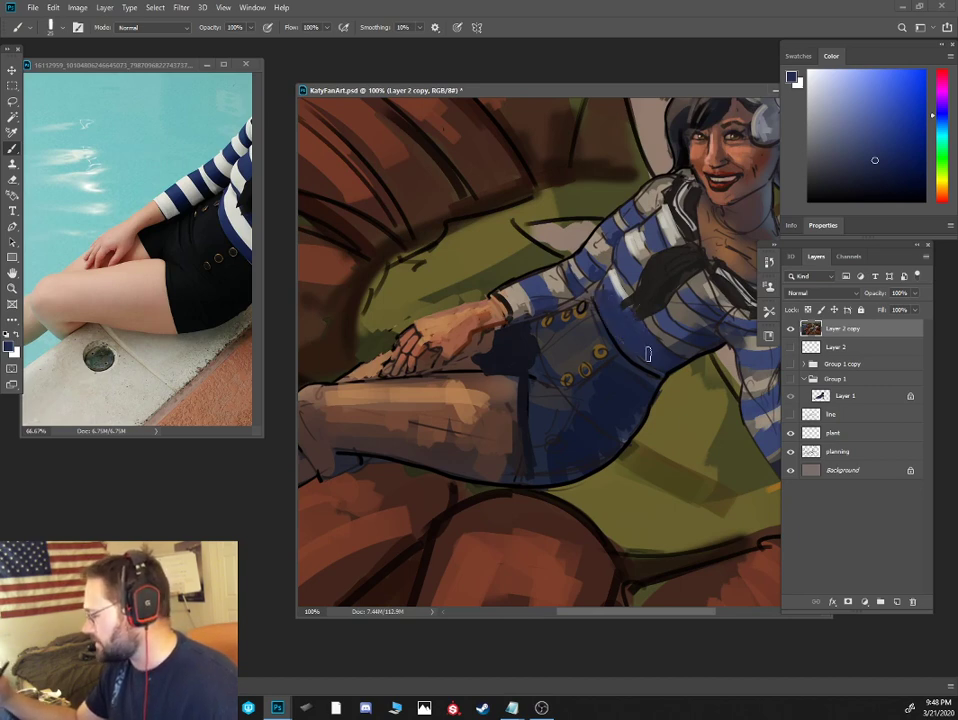
left_click(845, 138)
left_click(833, 130)
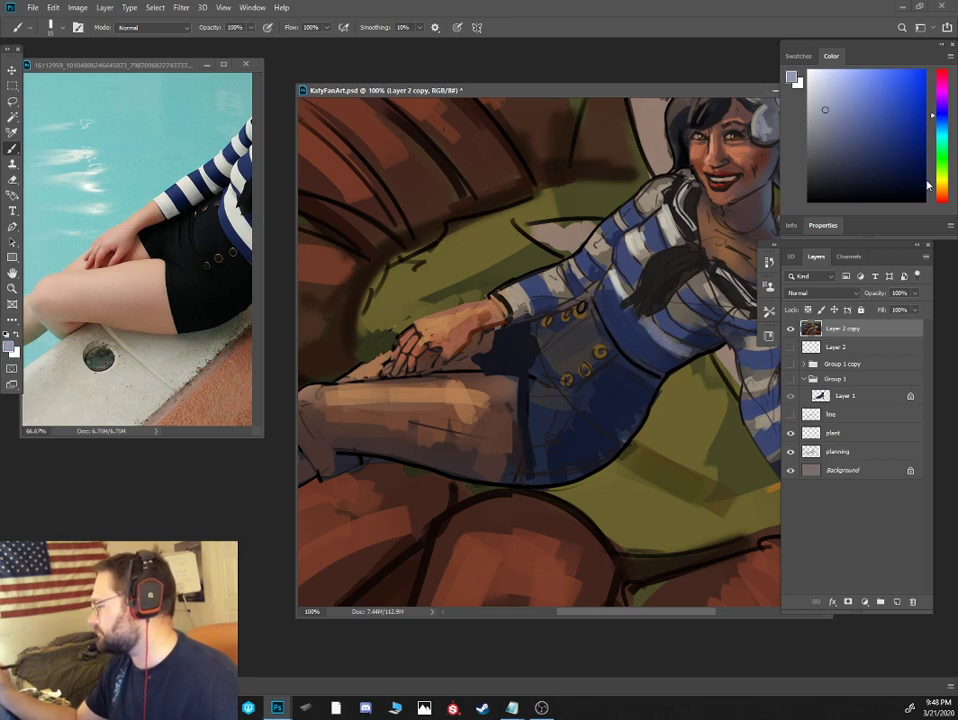
left_click(658, 98, "alt")
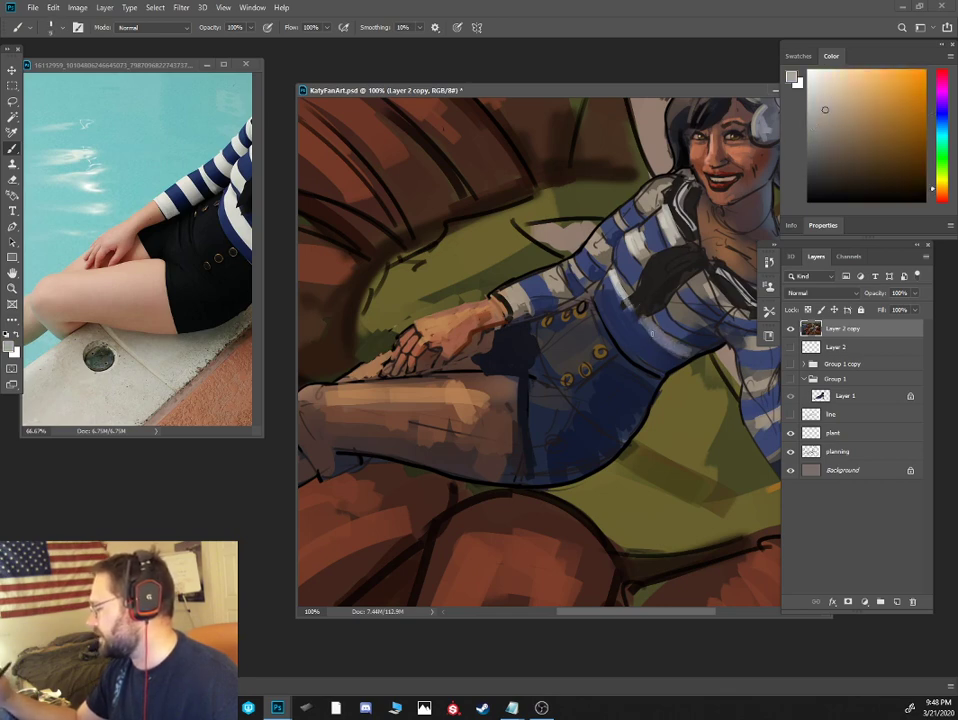
left_click(640, 300, "alt")
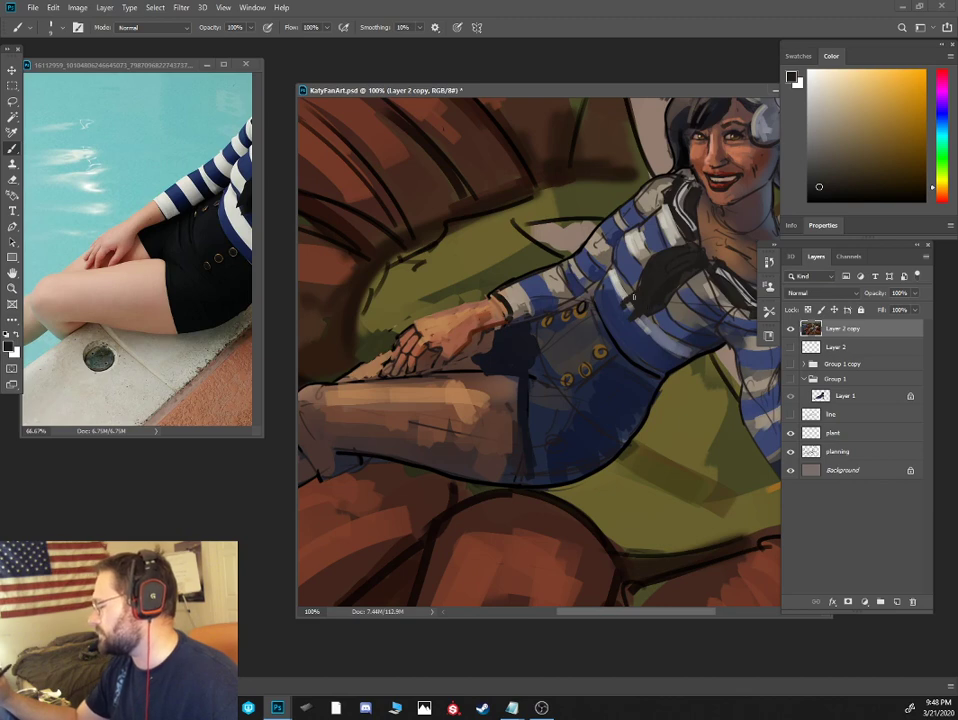
Paint dark fold lines and shading across the front of the shorts with sampled dark navy and grey tones
left_click(529, 406, "alt")
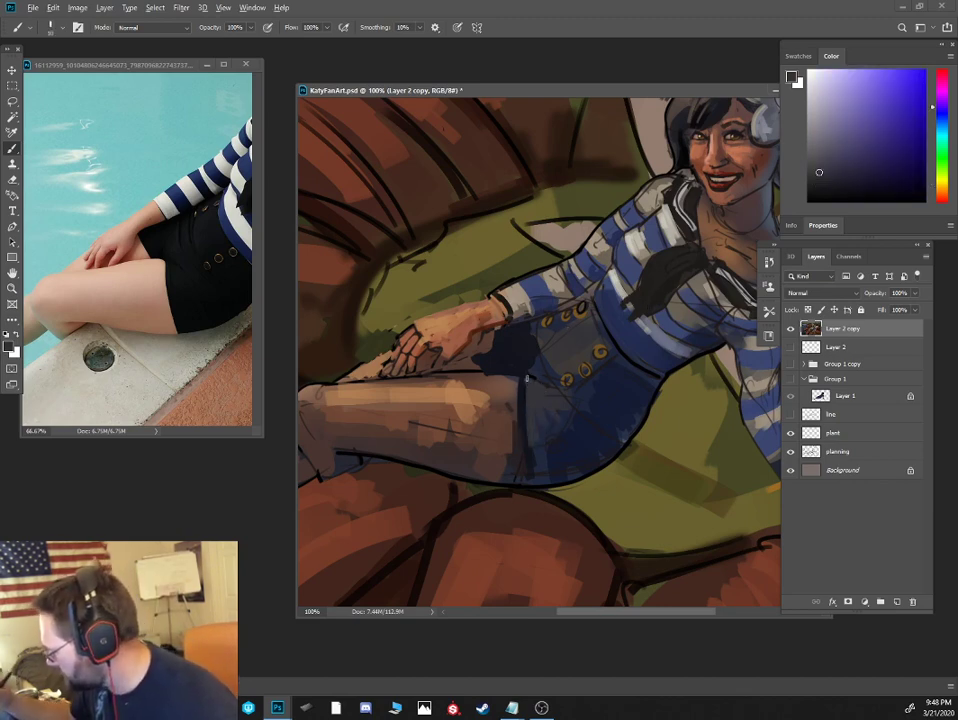
left_click(573, 433, "alt")
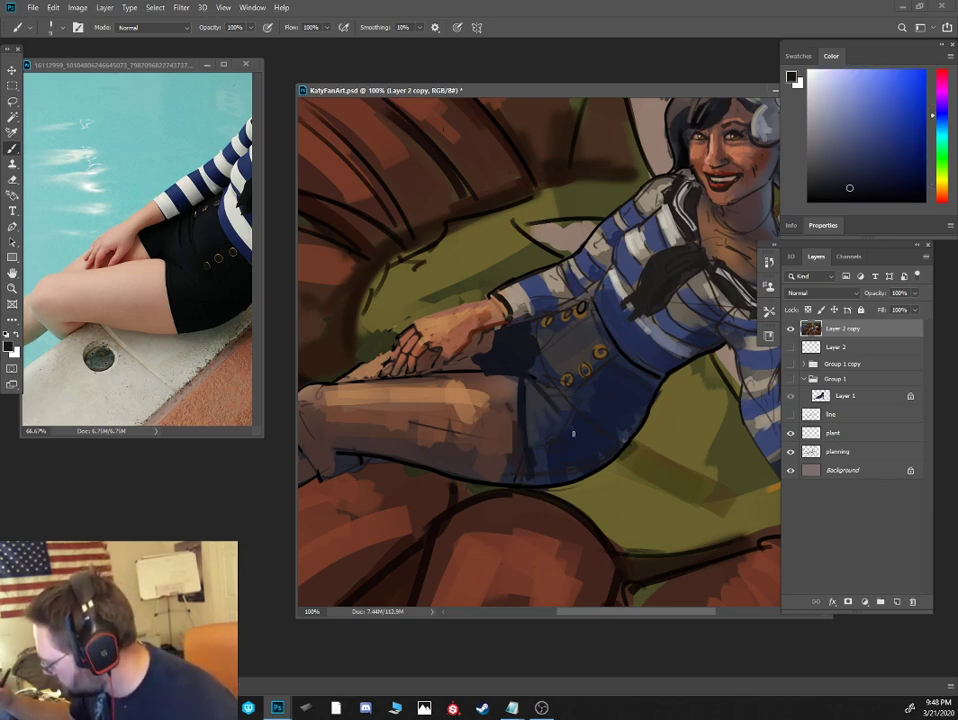
left_click(545, 358, "alt")
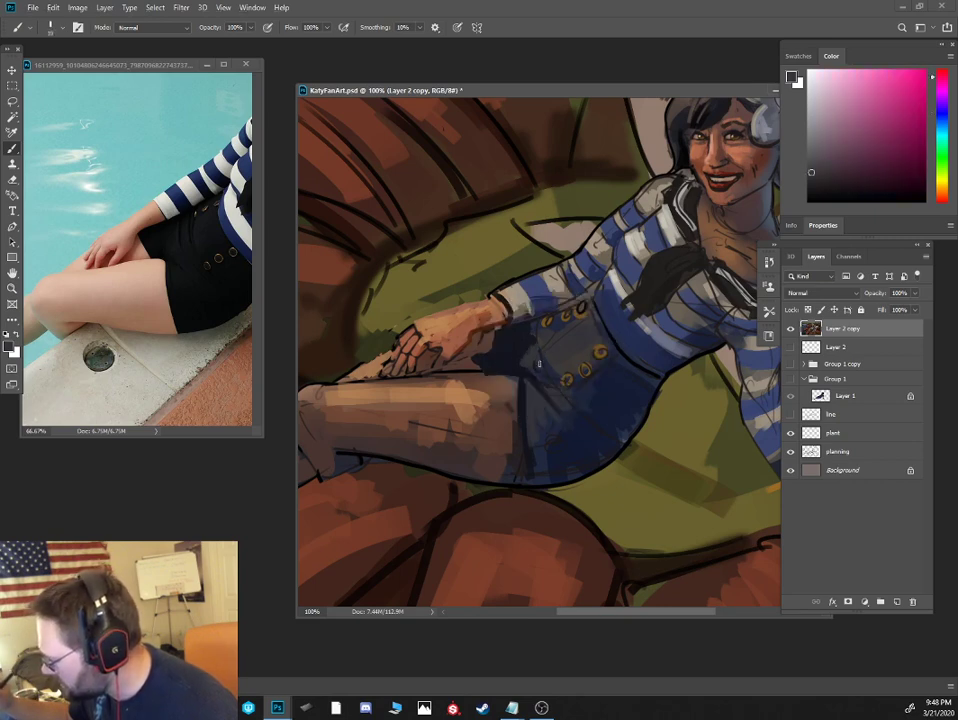
left_click(533, 341, "alt")
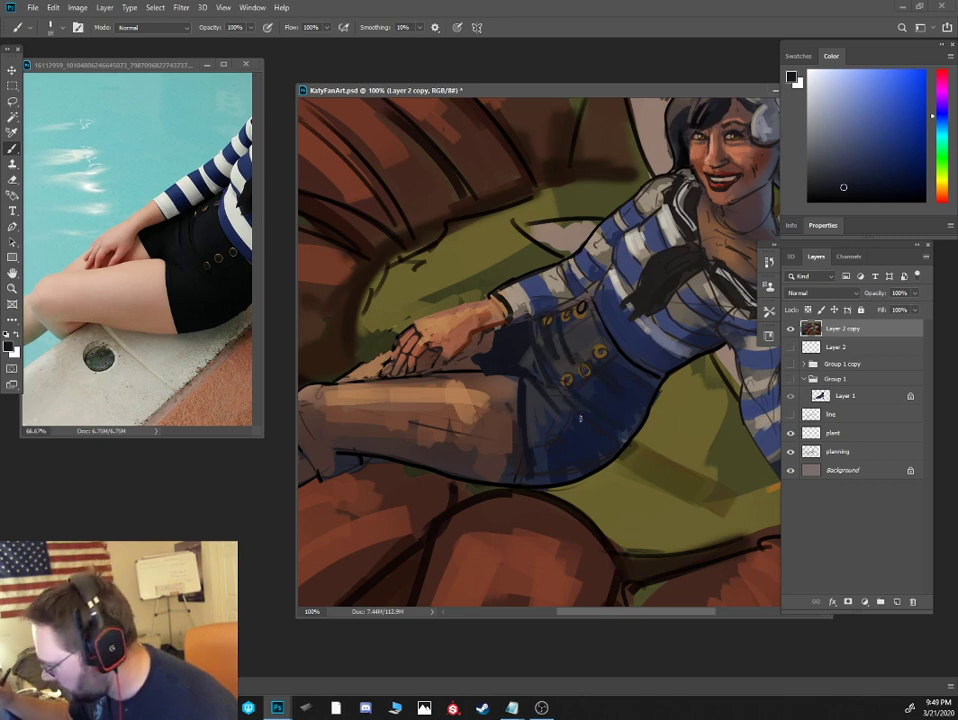
Rework the shorts' leg edge with sampled dark tones and cover the thigh's upper outline with its light tan
left_click(525, 408, "alt")
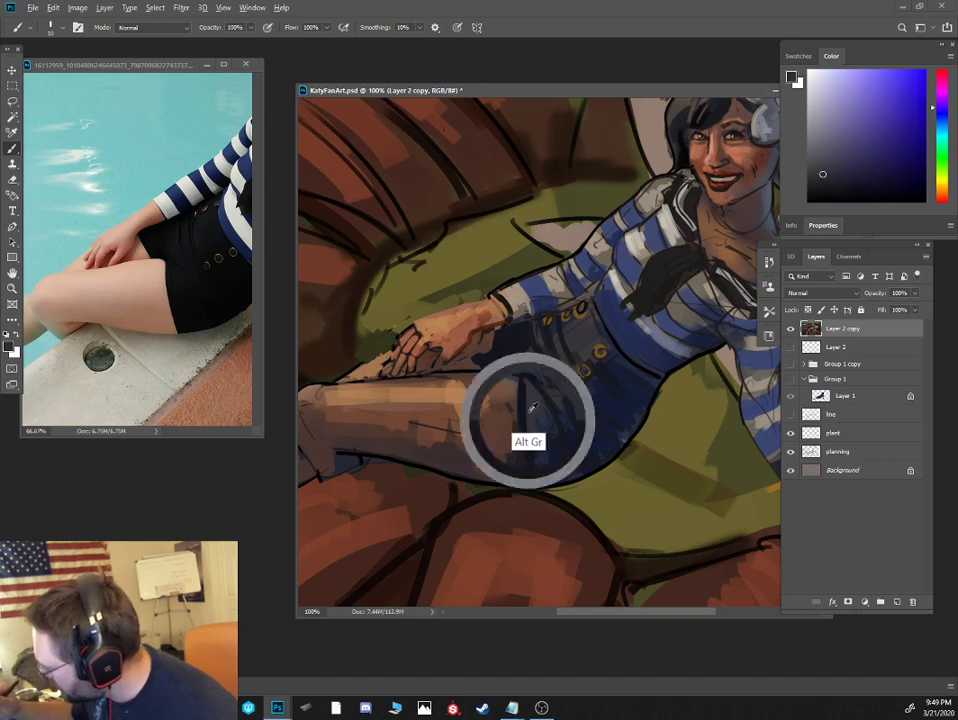
left_click(511, 418, "alt")
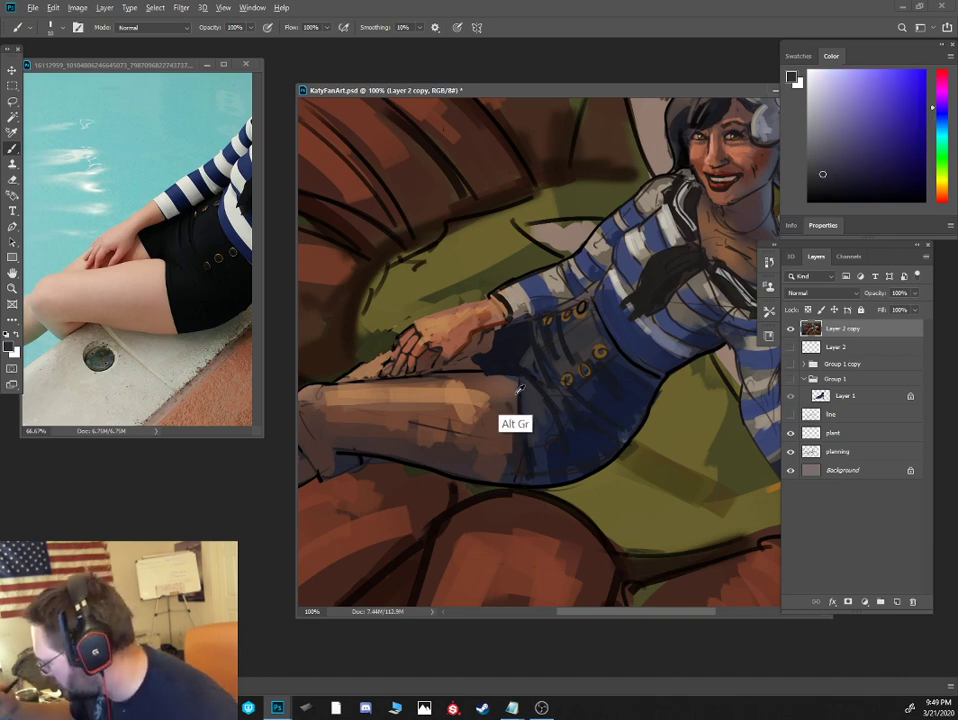
left_click(485, 365, "alt")
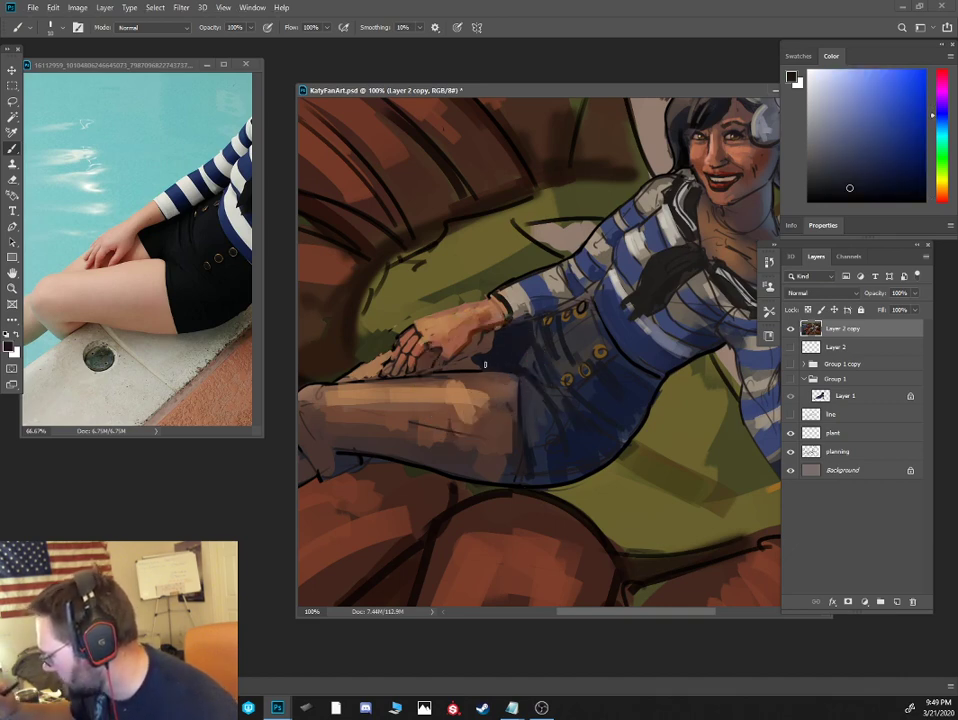
left_click(461, 389, "alt")
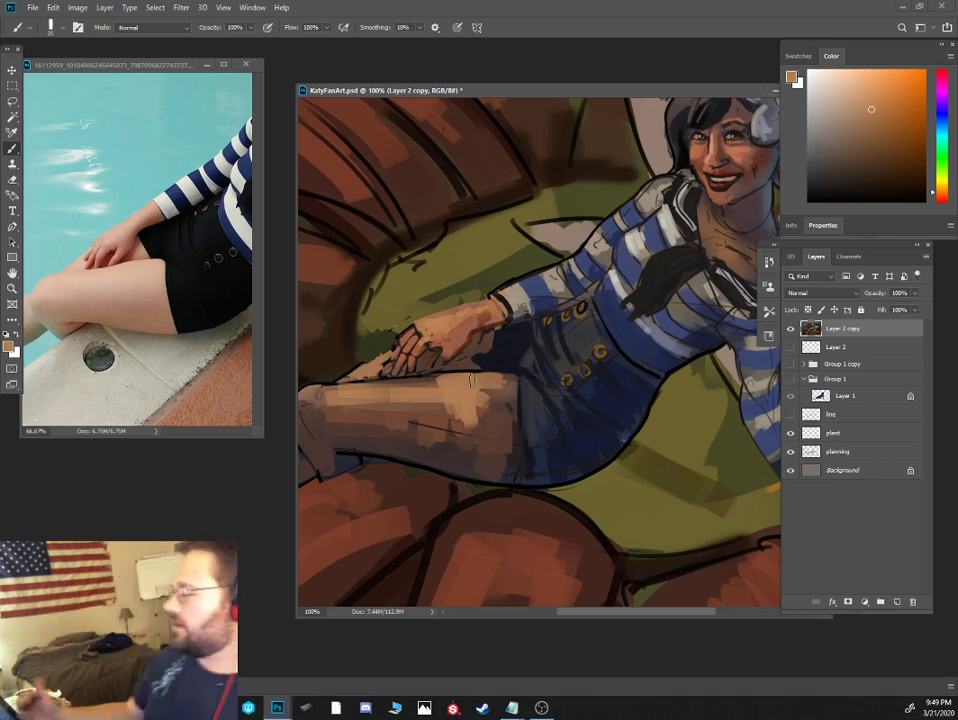
Paint sampled brown and olive shadow strokes on the green flower centre beneath the shorts
left_click(641, 455, "alt")
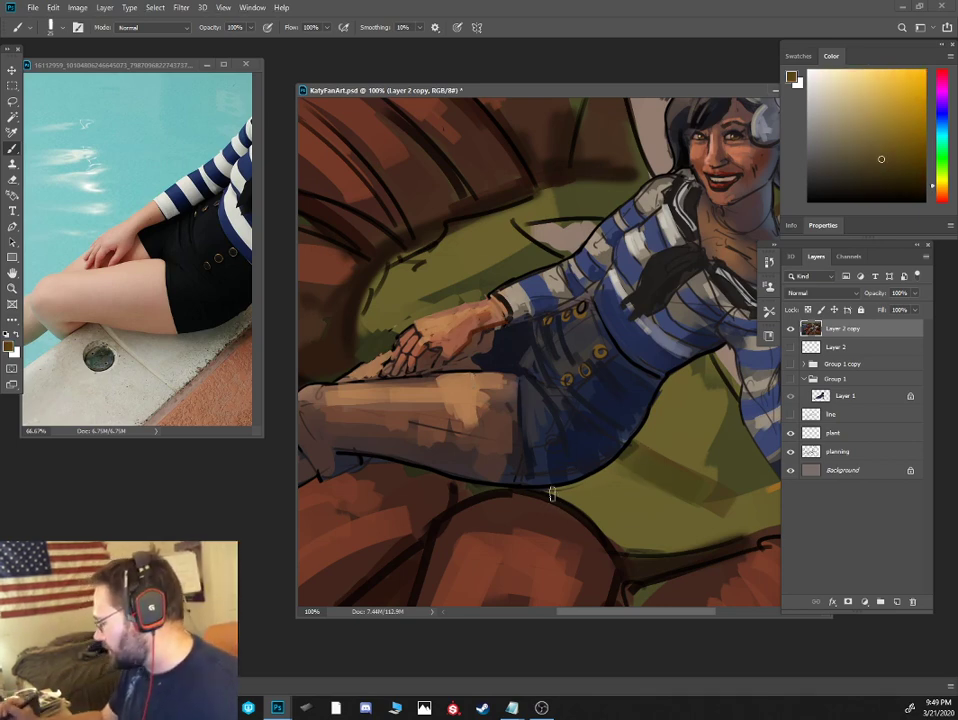
left_click_drag(589, 488, 641, 449)
left_click(643, 428, "alt")
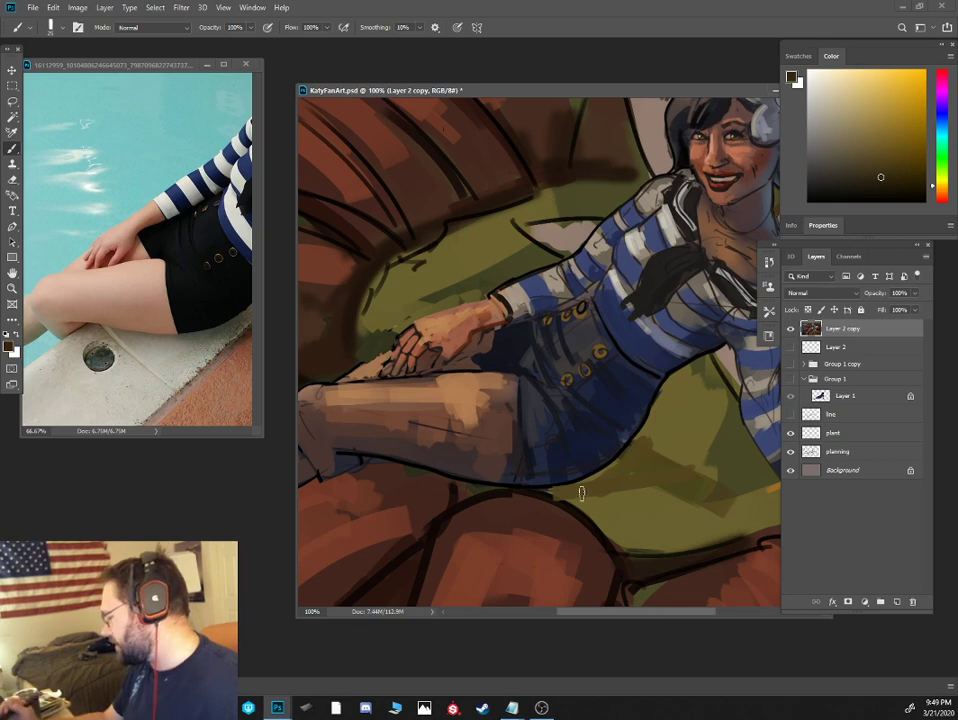
mouse_move(582, 492)
left_mouse_down()
mouse_move(628, 465)
mouse_move(654, 422)
left_mouse_up()
left_click_drag(634, 466, 678, 425)
left_click(699, 410, "alt")
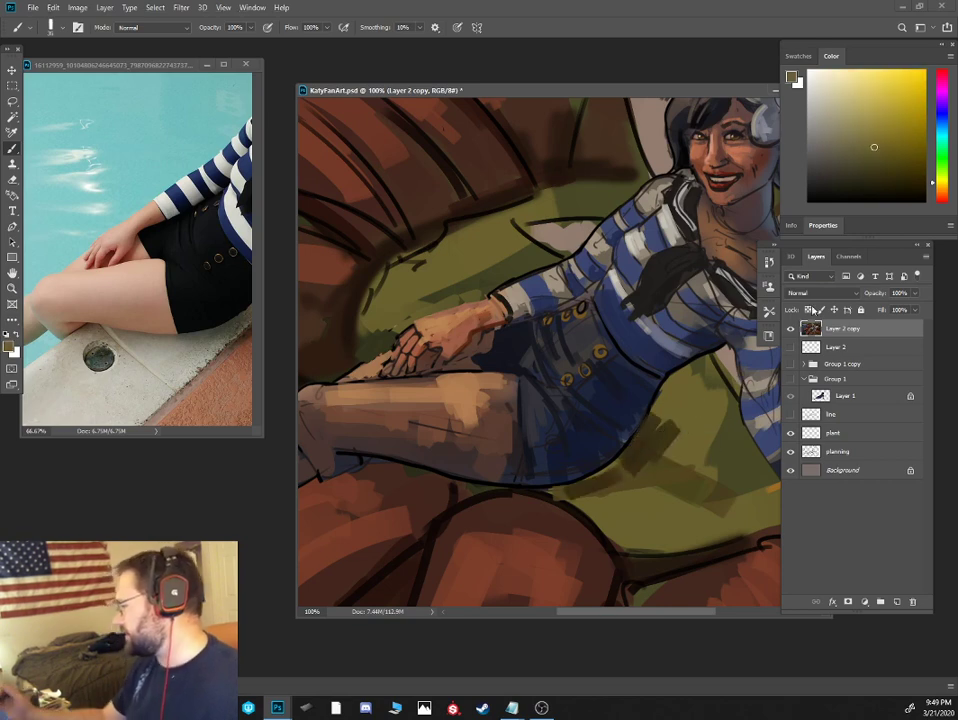
Mix a dark olive green and deepen the shadow on the flower centre between the shorts and the supporting arm
left_click_drag(874, 149, 882, 169)
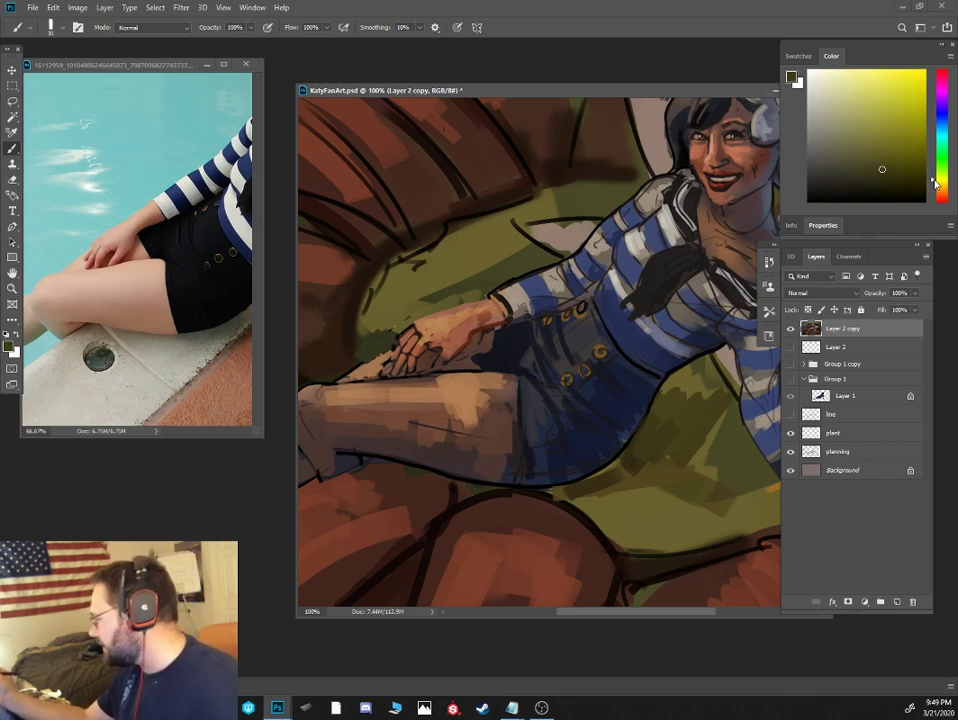
left_click_drag(890, 173, 885, 171)
mouse_move(714, 436)
left_mouse_down()
mouse_move(706, 457)
mouse_move(728, 439)
left_mouse_up()
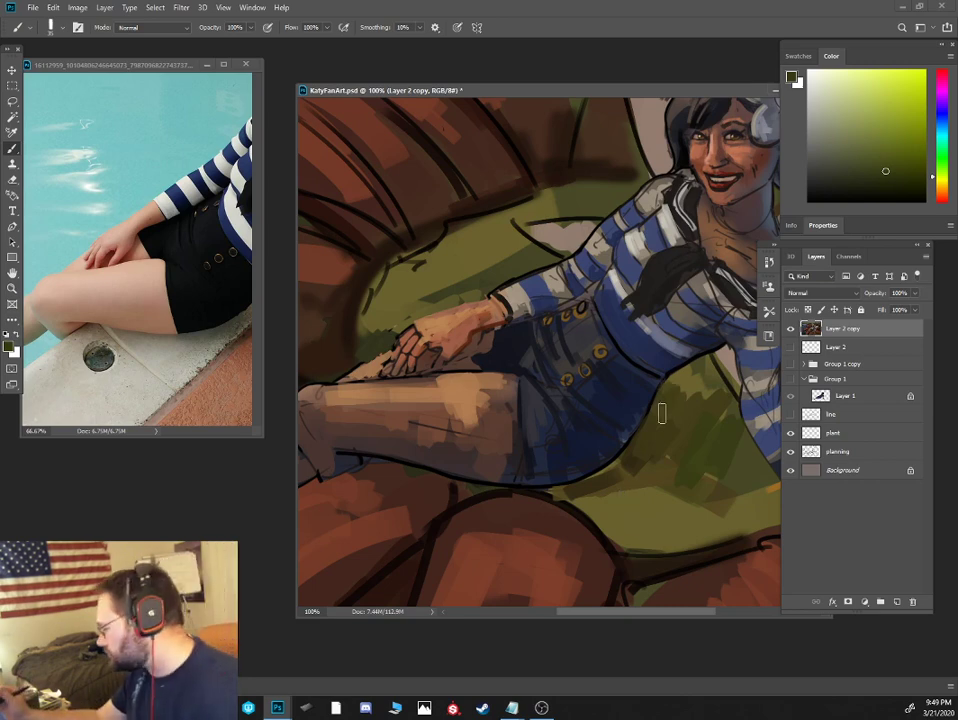
Choose a muted yellow and add short highlight strokes along the flower centre's far edge behind the figure
key("ctrl+minus")
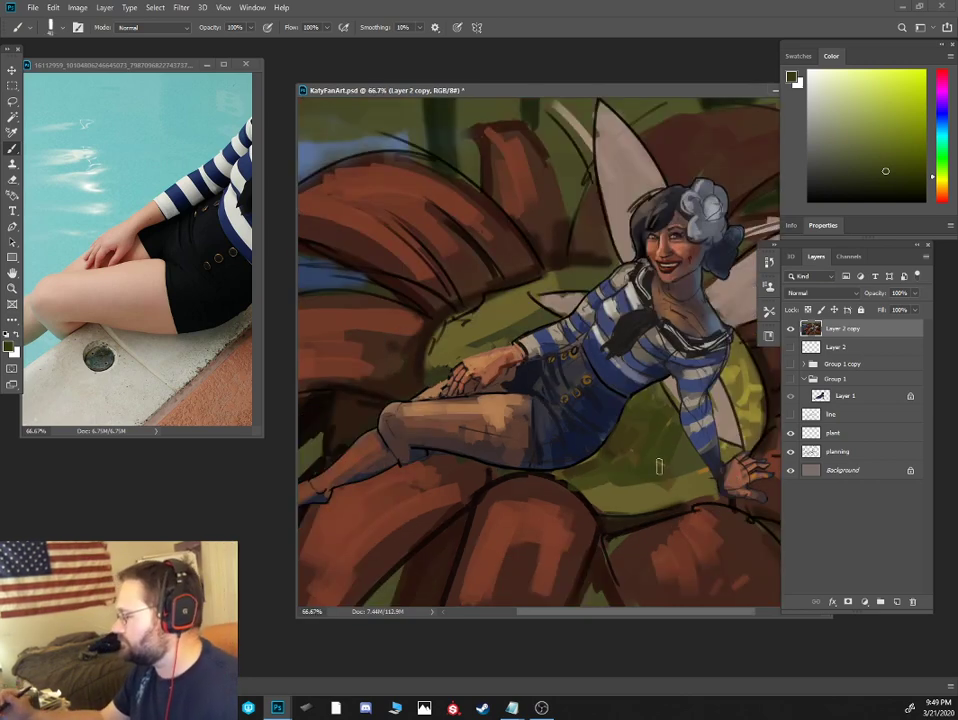
left_click(937, 183)
left_click(887, 114)
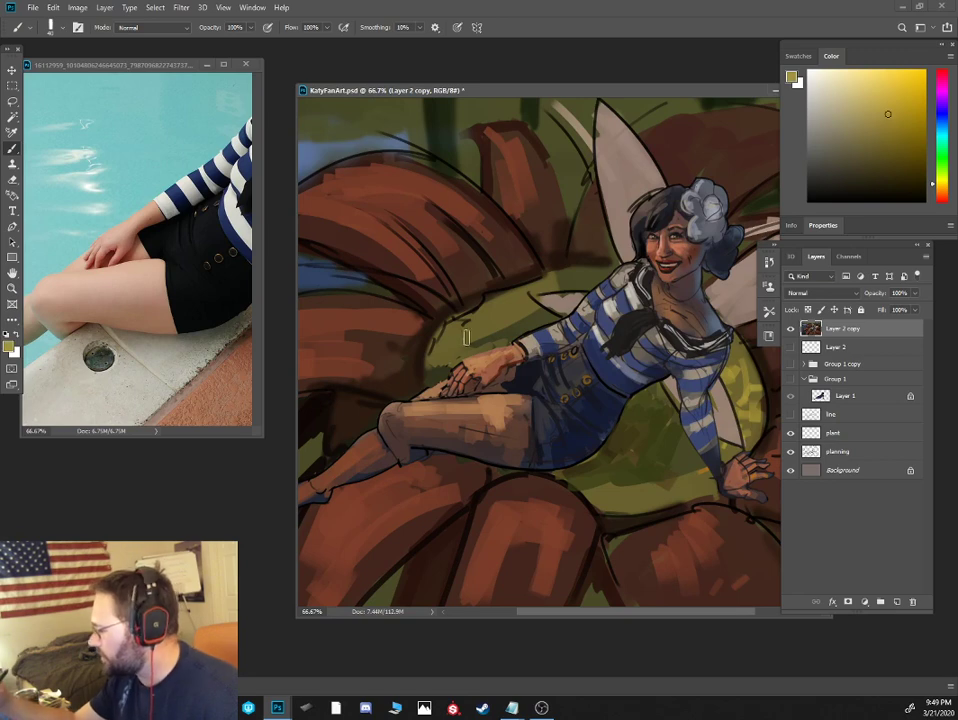
mouse_move(463, 330)
left_mouse_down()
mouse_move(493, 280)
mouse_move(508, 276)
mouse_move(522, 289)
mouse_move(470, 327)
mouse_move(454, 308)
mouse_move(491, 331)
mouse_move(539, 265)
left_mouse_up()
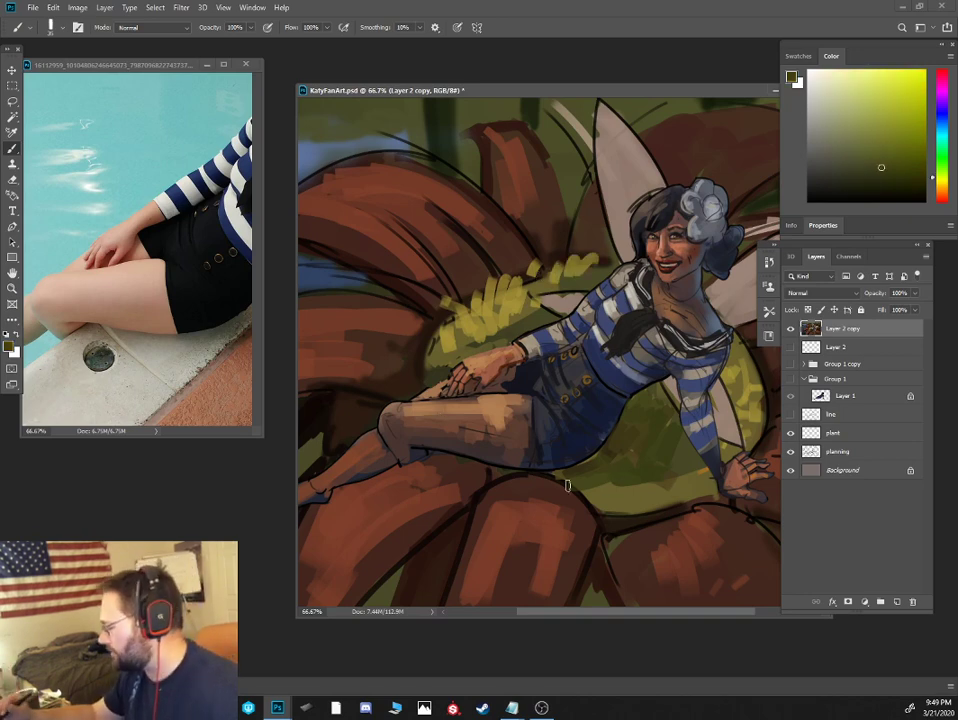
Switch to the Soft Round Pressure Opacity brush and blend the thigh with sampled skin tones
left_click(478, 366, "alt")
right_click(481, 362)
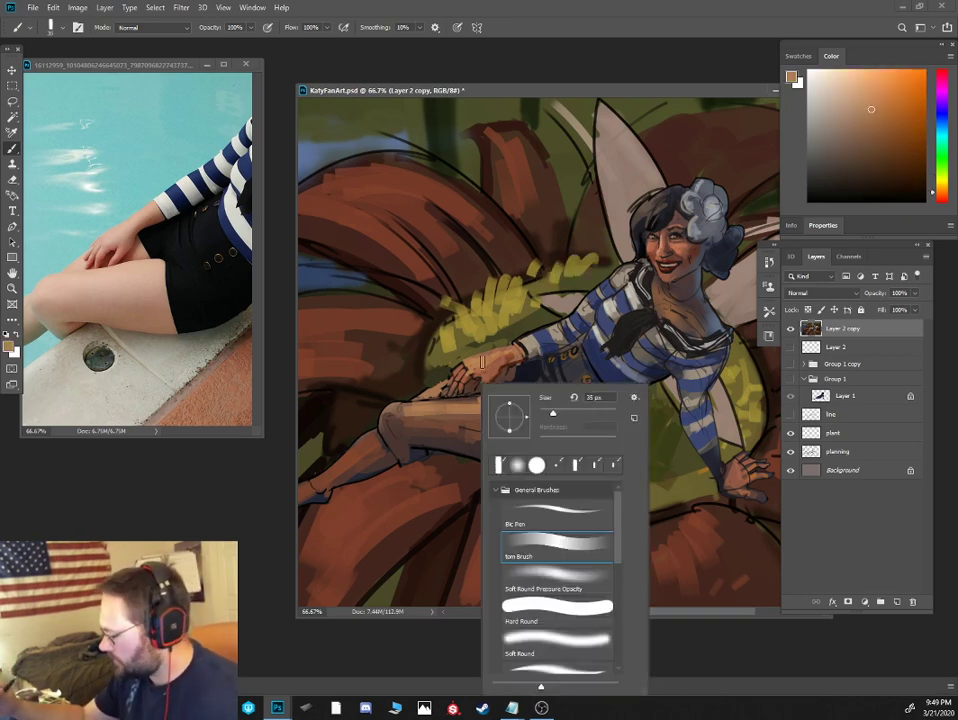
double_click(554, 582)
left_click(470, 401, "alt")
left_click(469, 408, "alt")
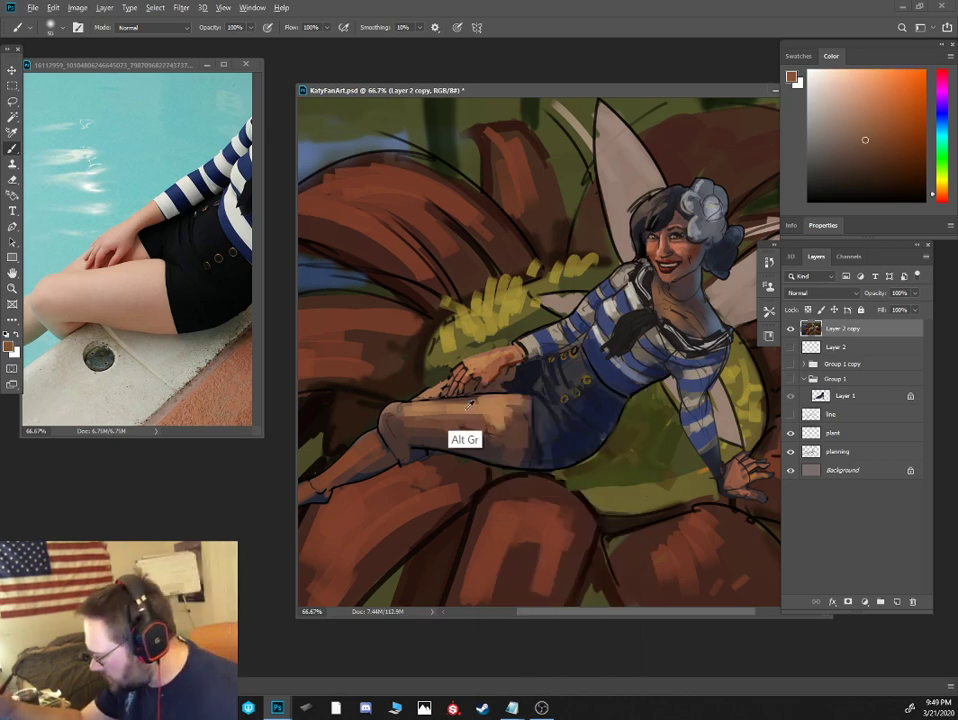
left_click(467, 407, "alt")
Smooth the shading around the bent knee using a smaller soft brush and sampled skin tones
mouse_move(406, 416)
left_mouse_down()
mouse_move(518, 429)
mouse_move(396, 428)
mouse_move(400, 407)
mouse_move(394, 437)
mouse_move(415, 442)
mouse_move(403, 408)
left_mouse_up()
key("bracketleft")
left_click(401, 438, "alt")
left_click(412, 415, "alt")
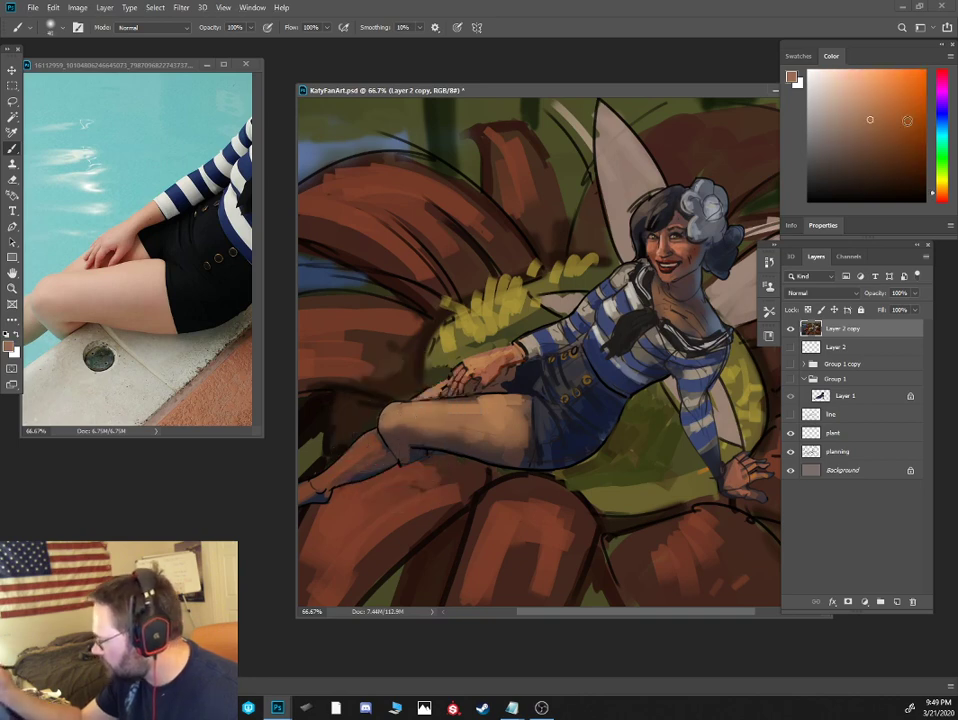
left_click(383, 425, "alt")
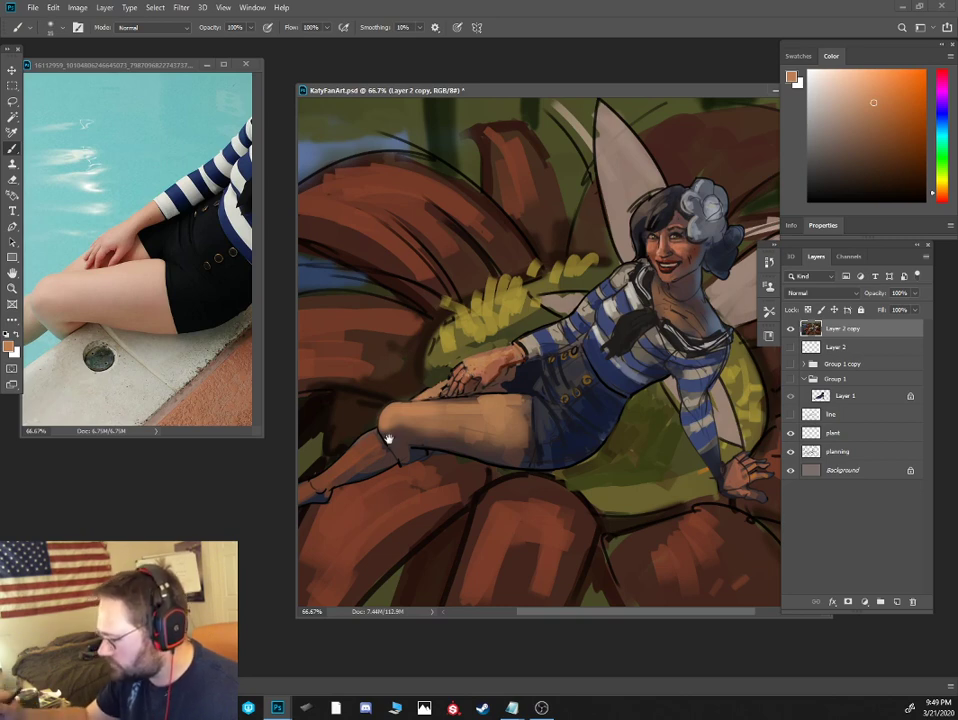
left_click_drag(388, 438, 538, 430)
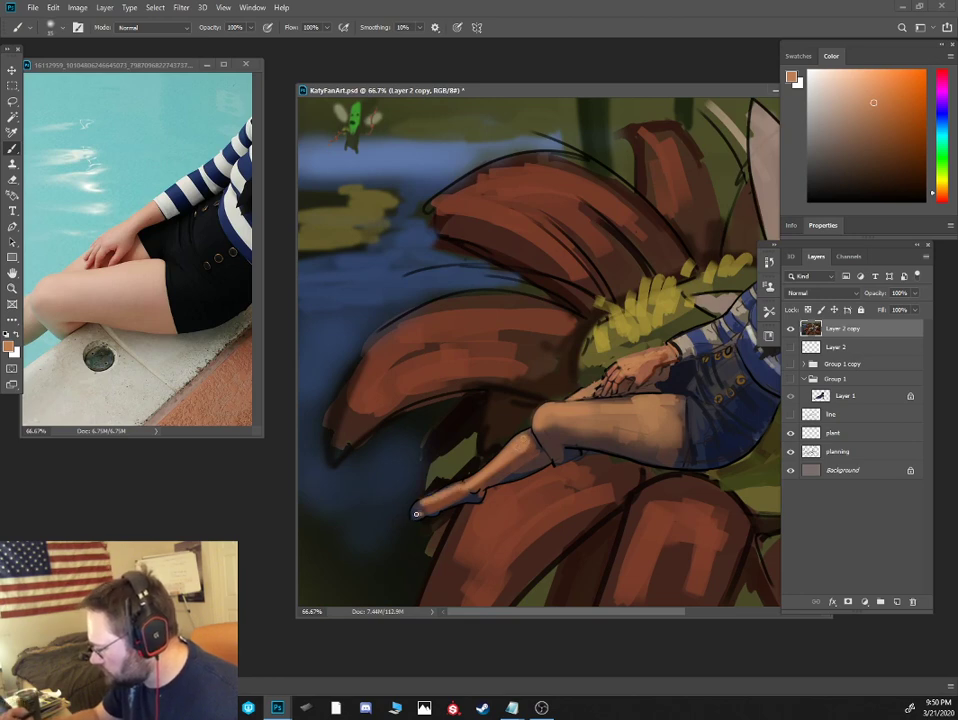
Refine the shirt's stripes around the dark neckerchief using a small soft brush and sampled light and grey tones
key("ctrl+minus")
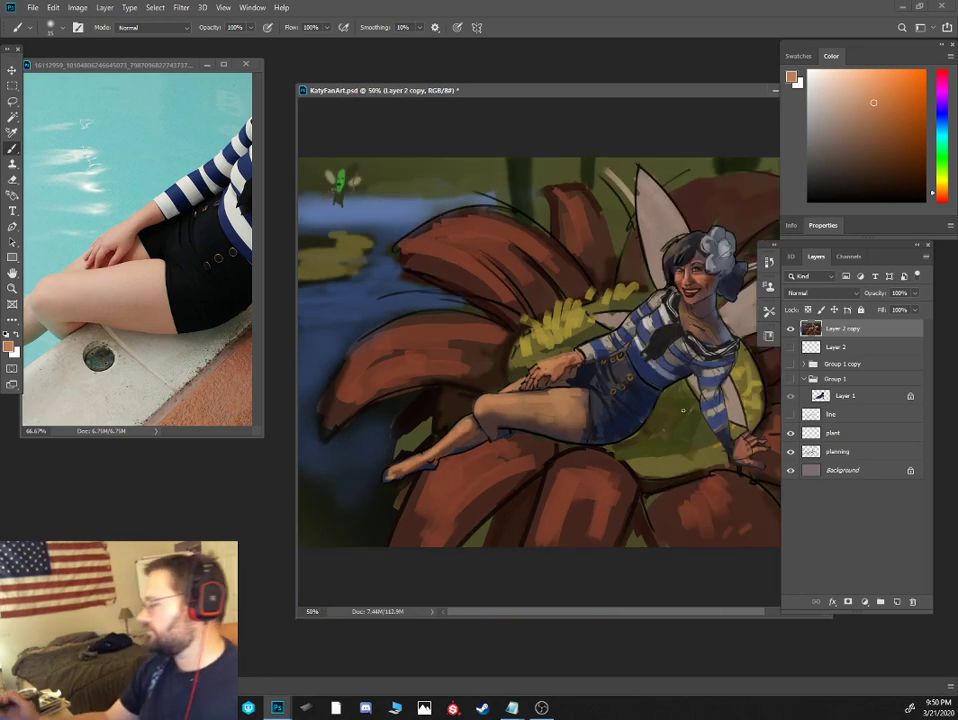
left_click_drag(511, 445, 428, 449)
key("ctrl+plus")
key("ctrl+plus")
left_click_drag(675, 270, 619, 283)
key("bracketright")
key("bracketright")
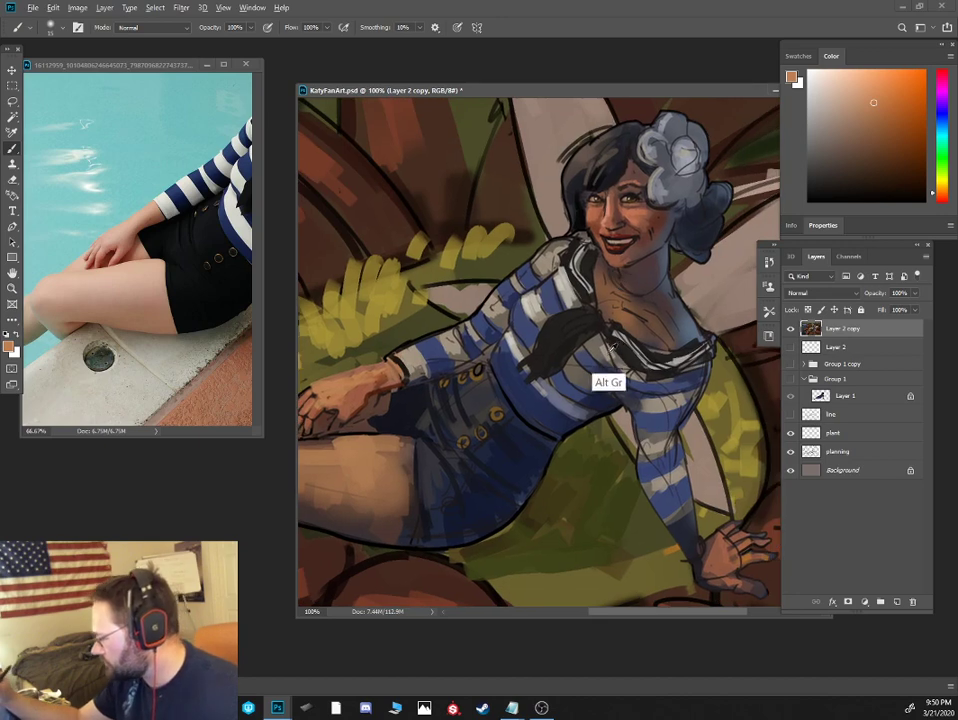
left_click(604, 354, "alt")
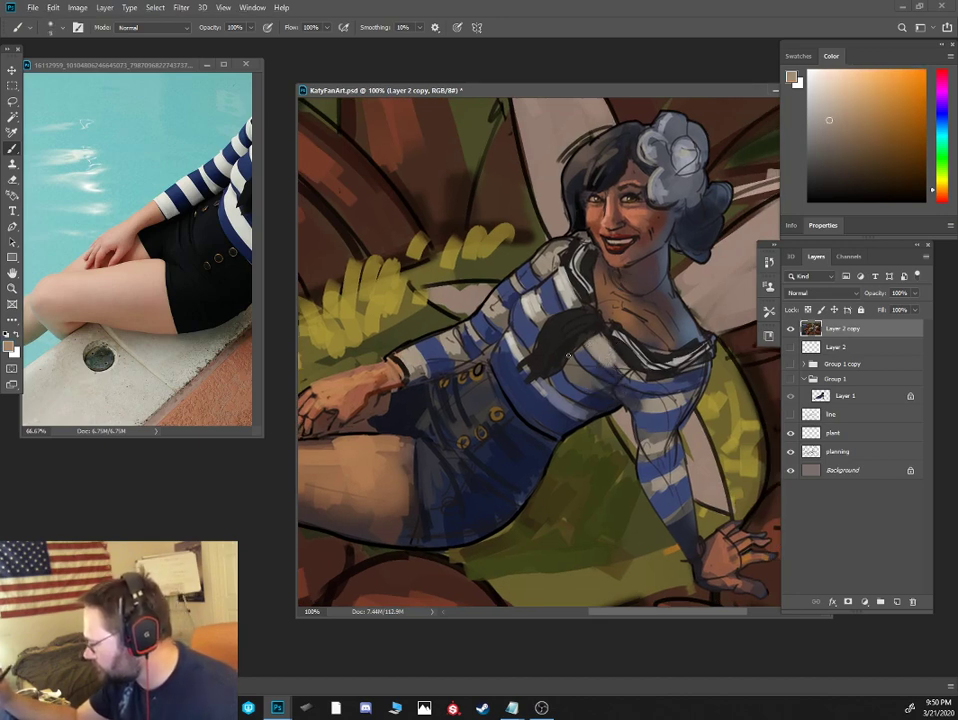
left_click(571, 360, "alt")
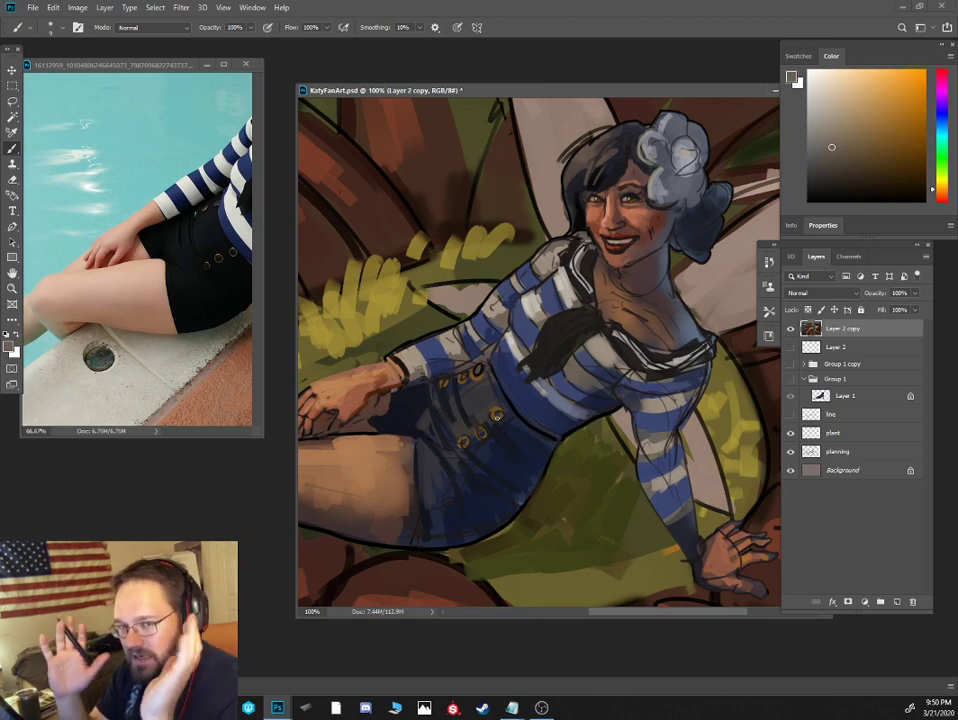
Switch to the tom Brush and touch up the shirt's far shoulder with a sampled light stripe tone
right_click(618, 298)
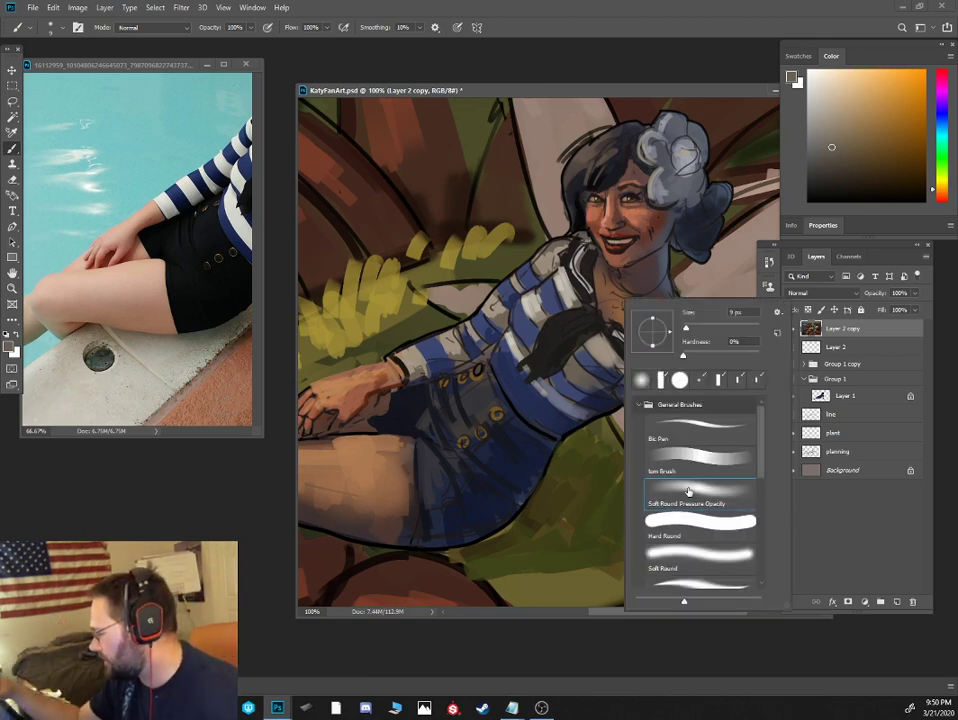
left_click(692, 460)
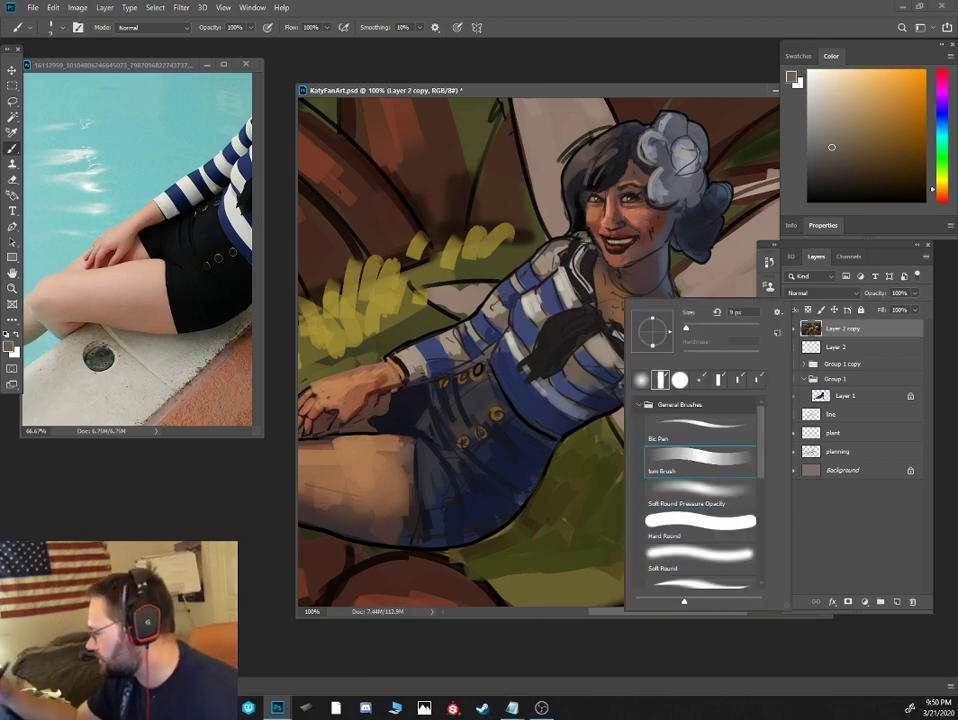
left_click(543, 268, "alt")
left_click_drag(546, 256, 538, 266)
Bring the head and torso of the reference photo into view, and darken the painted collar with a sampled near-black
left_click(212, 192)
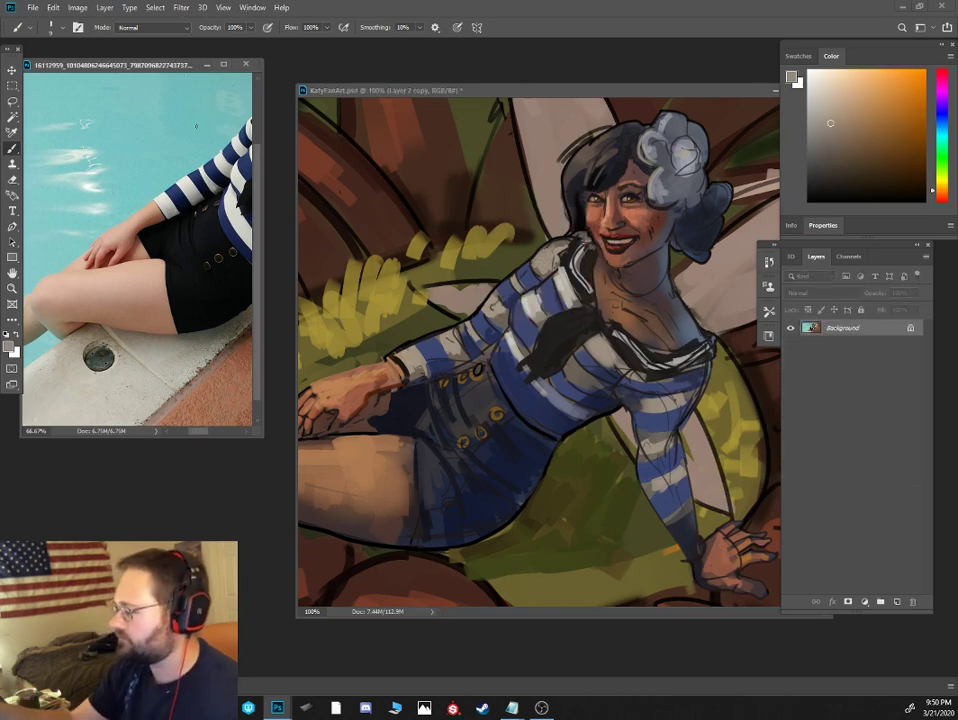
left_click_drag(210, 194, 72, 338)
left_click(587, 271, "alt")
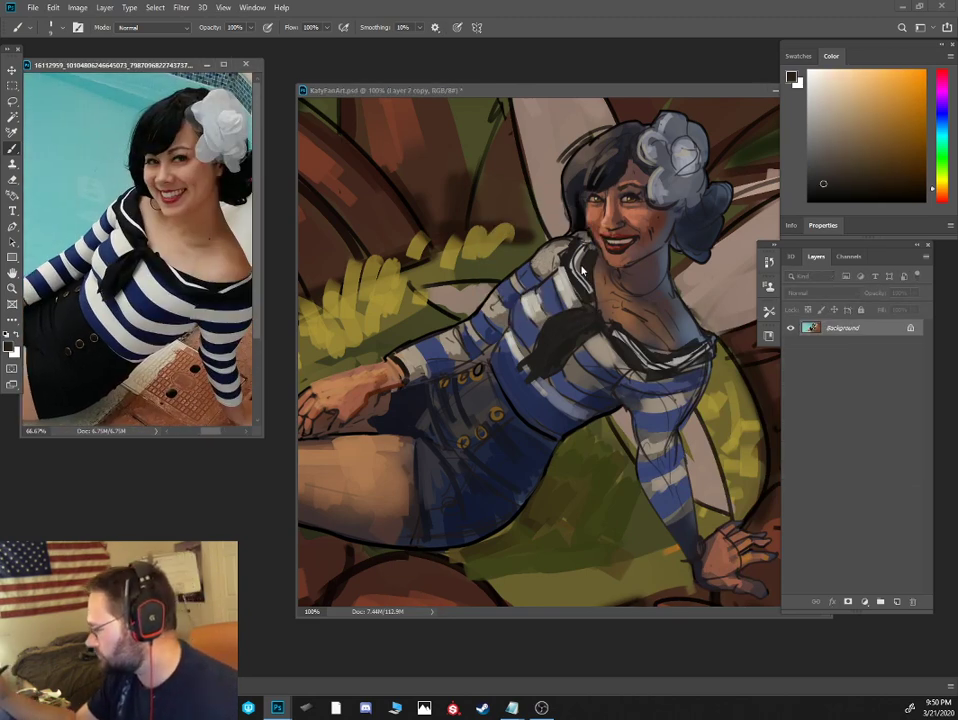
left_click(584, 267)
left_click(444, 211)
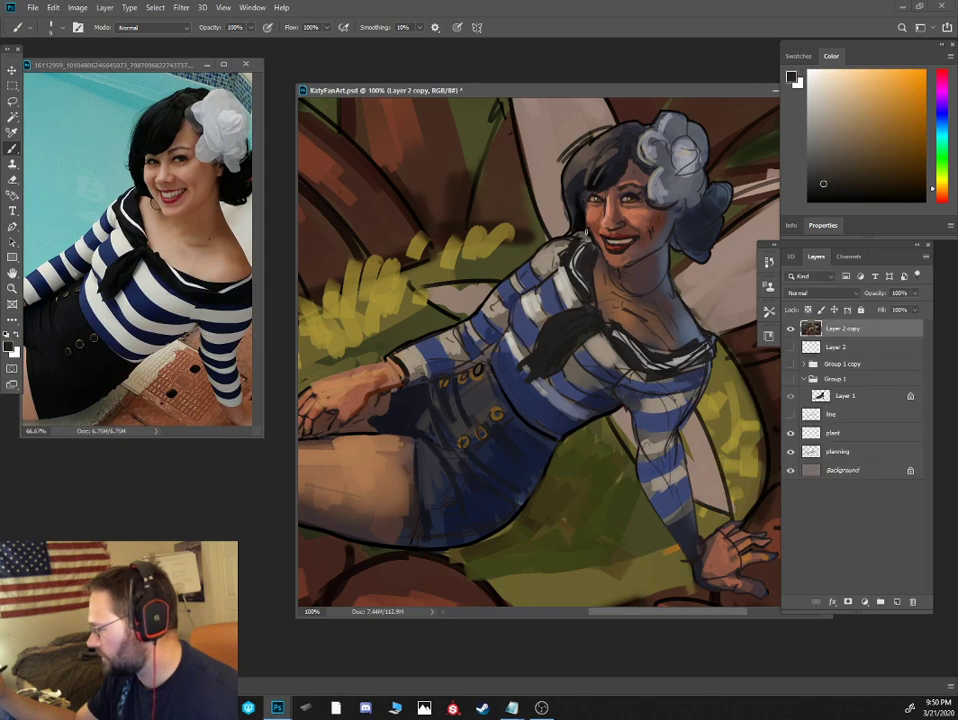
Refine the hair edge and the side of the face with a fine brush, alternating sampled dark and skin tones
left_click(586, 234, "alt")
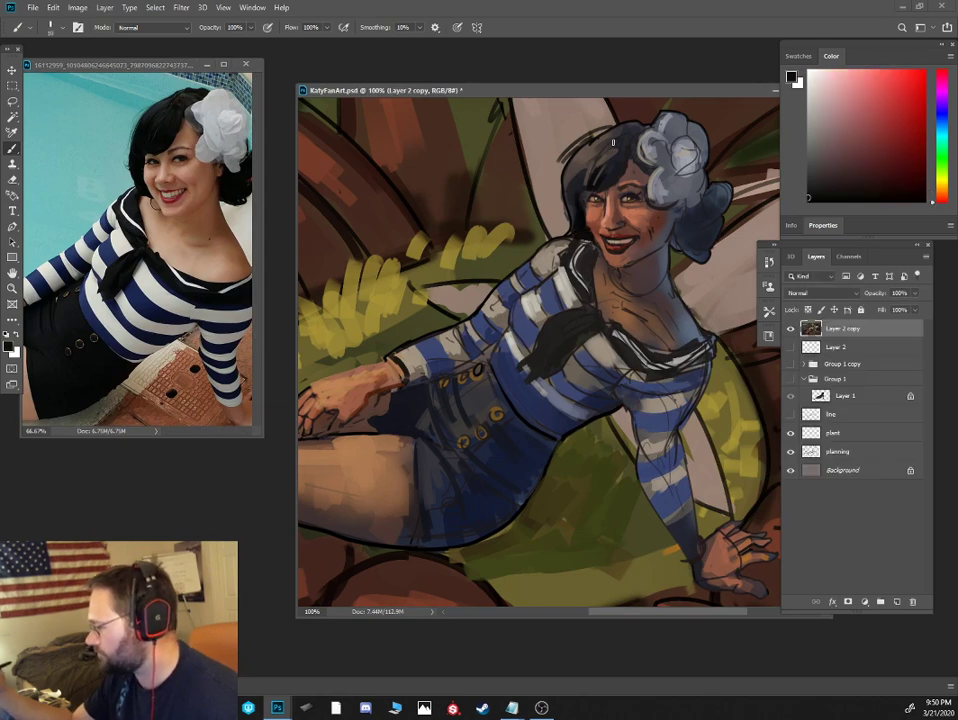
left_click(588, 225, "alt")
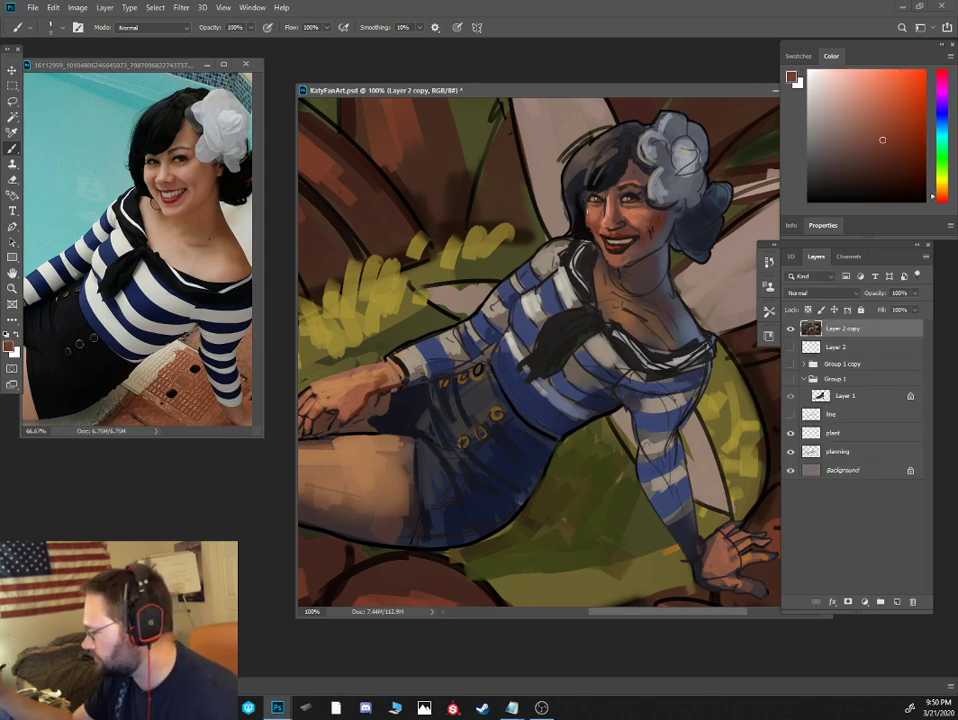
left_click(588, 213, "alt")
left_click(583, 213, "alt")
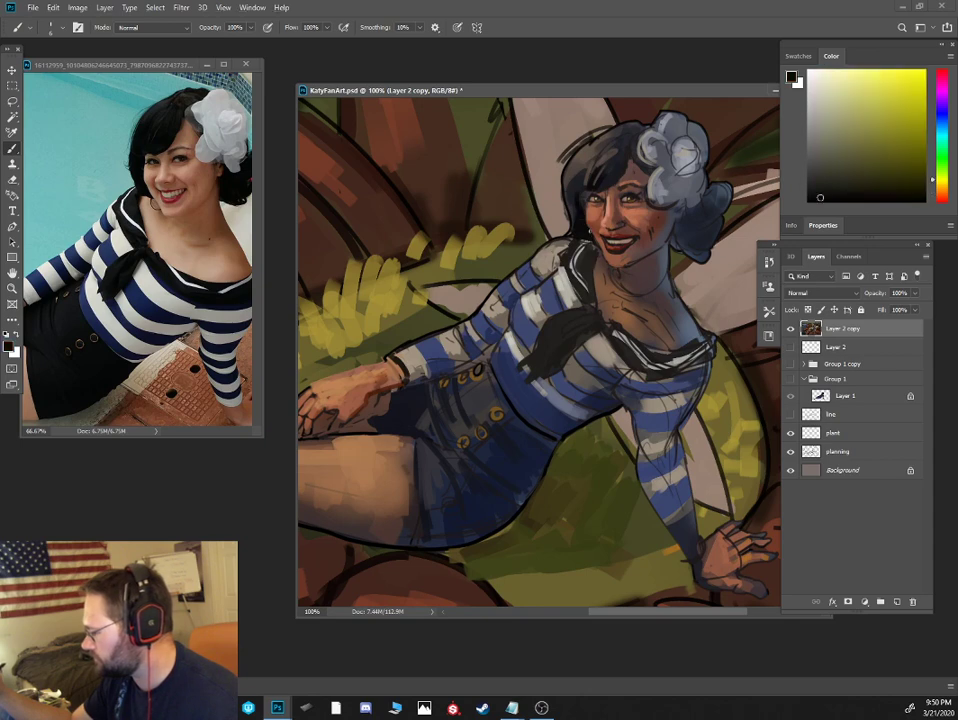
left_click(588, 238, "alt")
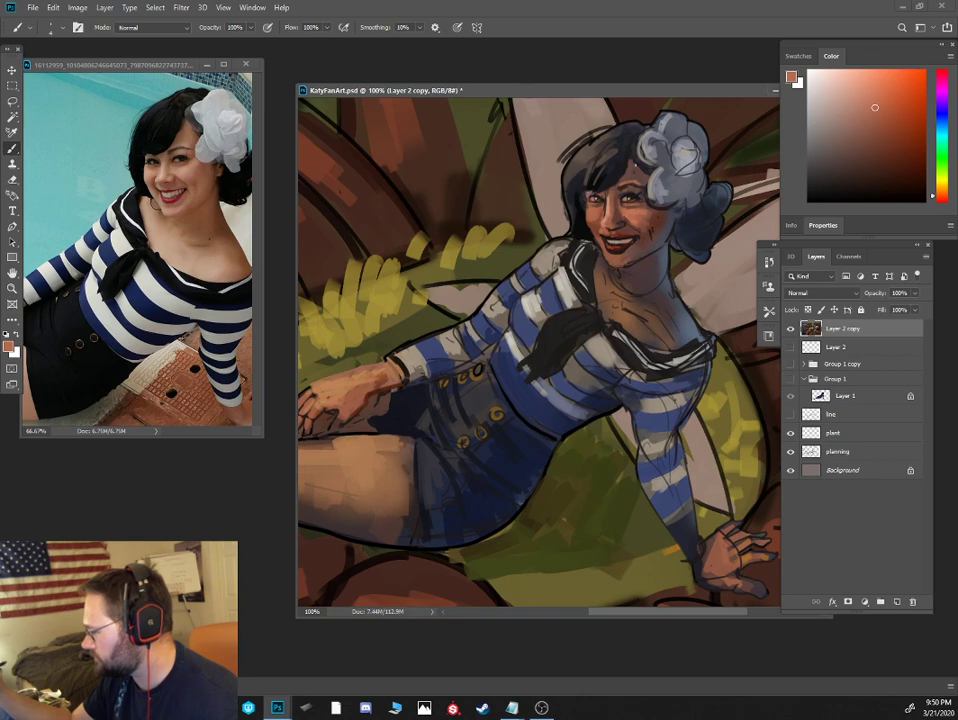
left_click(601, 211, "alt")
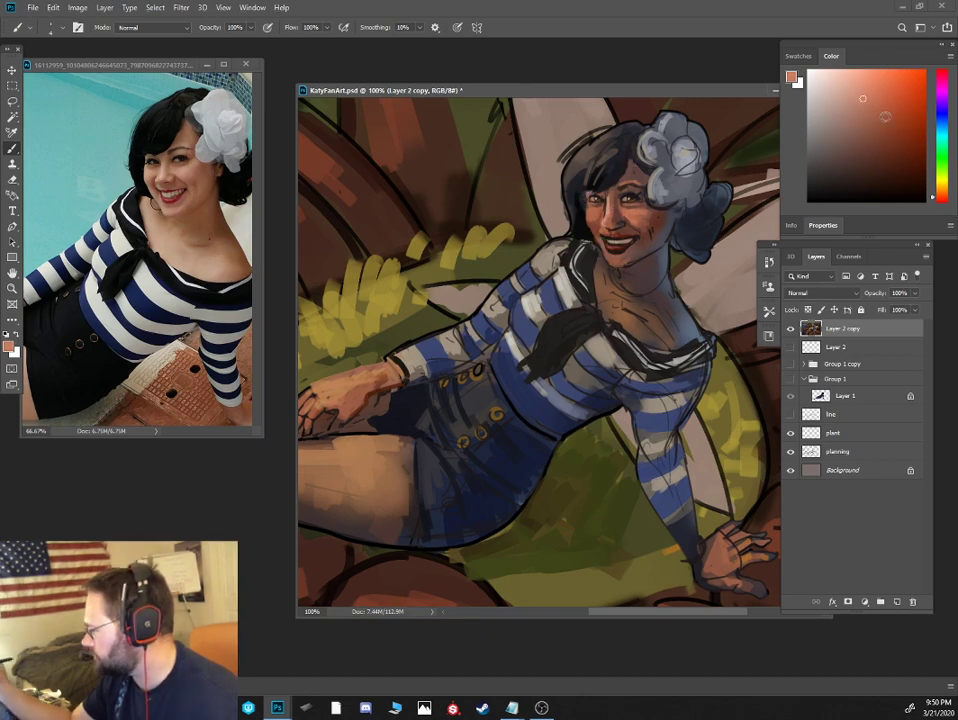
Set the brush's blend mode to Screen and choose a bright light orange as the painting colour
left_click(938, 195)
left_click(870, 91)
key("ctrl+minus")
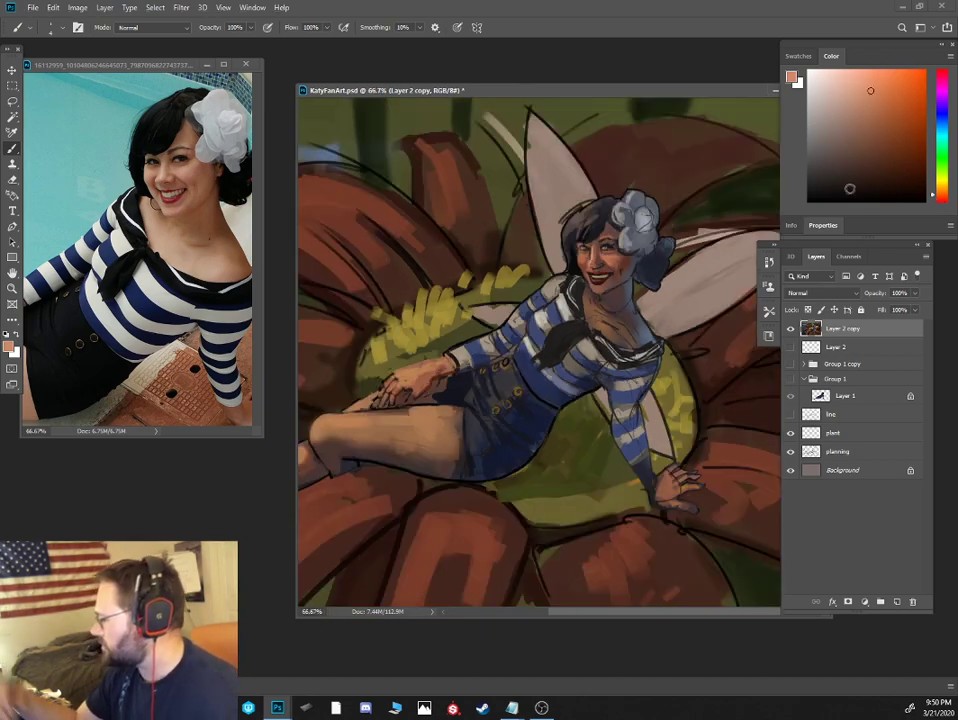
key("ctrl+minus")
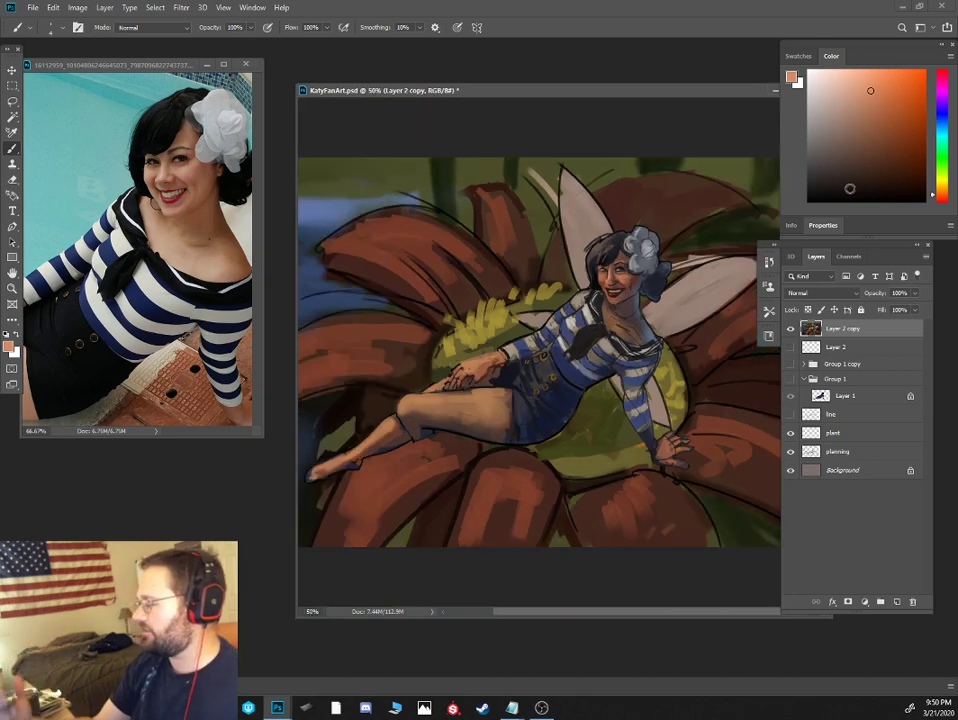
key("ctrl+plus")
key("ctrl+plus")
left_click(152, 27)
left_click(160, 135)
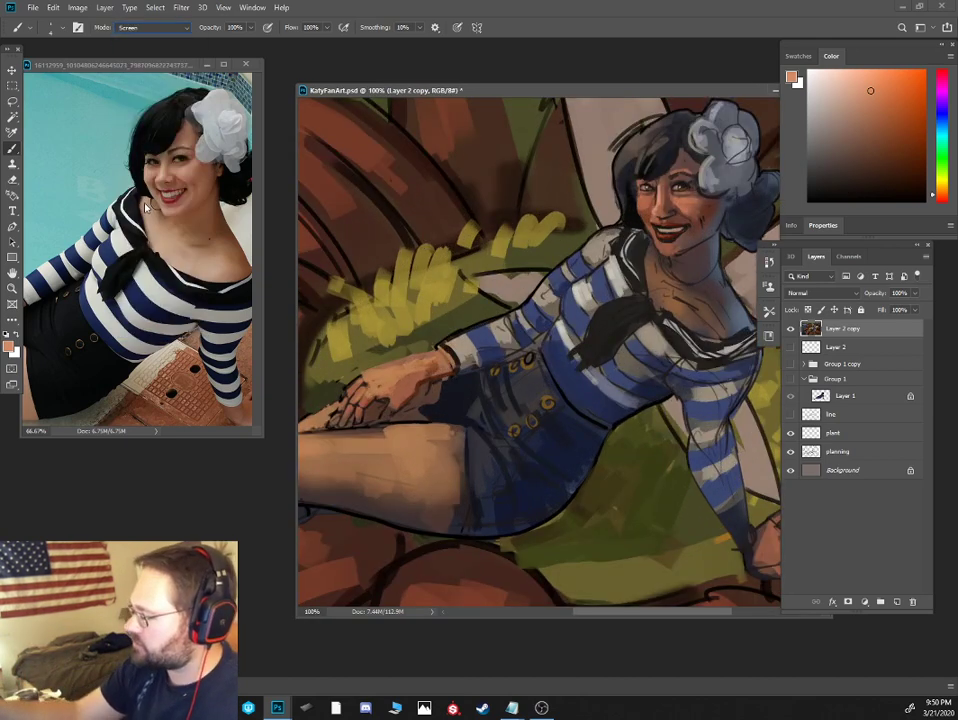
left_click(942, 190)
left_click(878, 71)
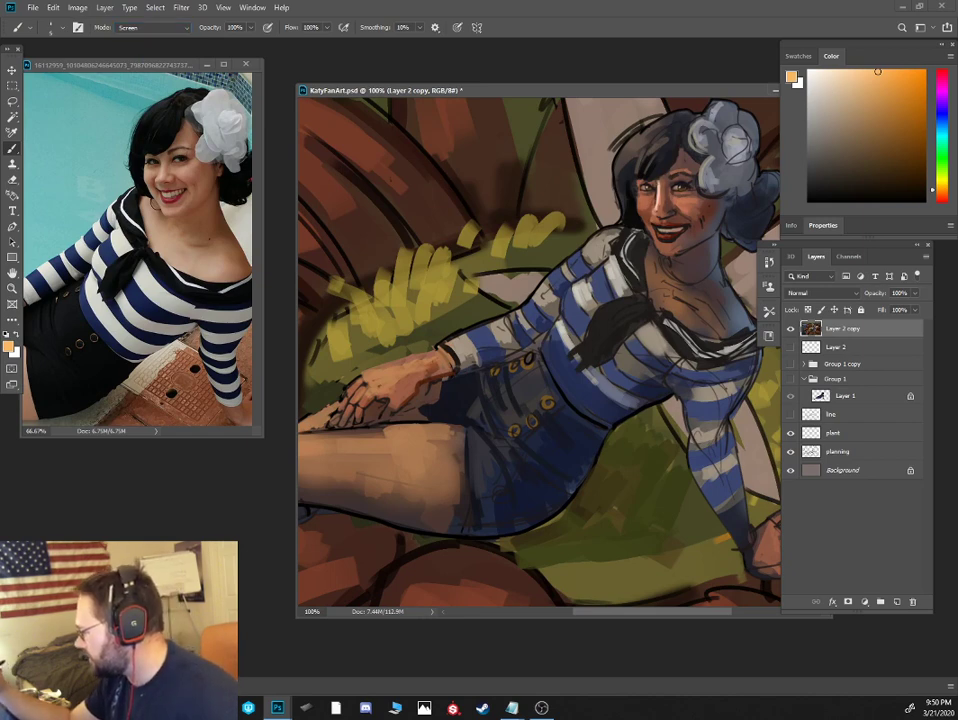
Add warm highlights to the face, hair and sleeve with the Soft Round Pressure Opacity brush, lowering its opacity to 30%
right_click(646, 200)
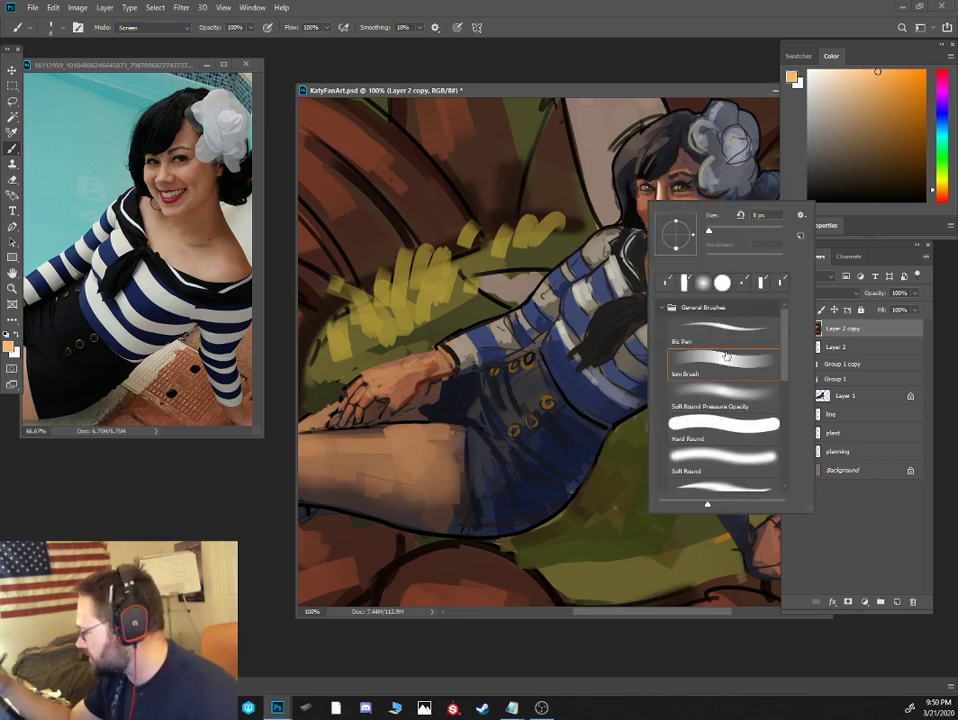
double_click(710, 394)
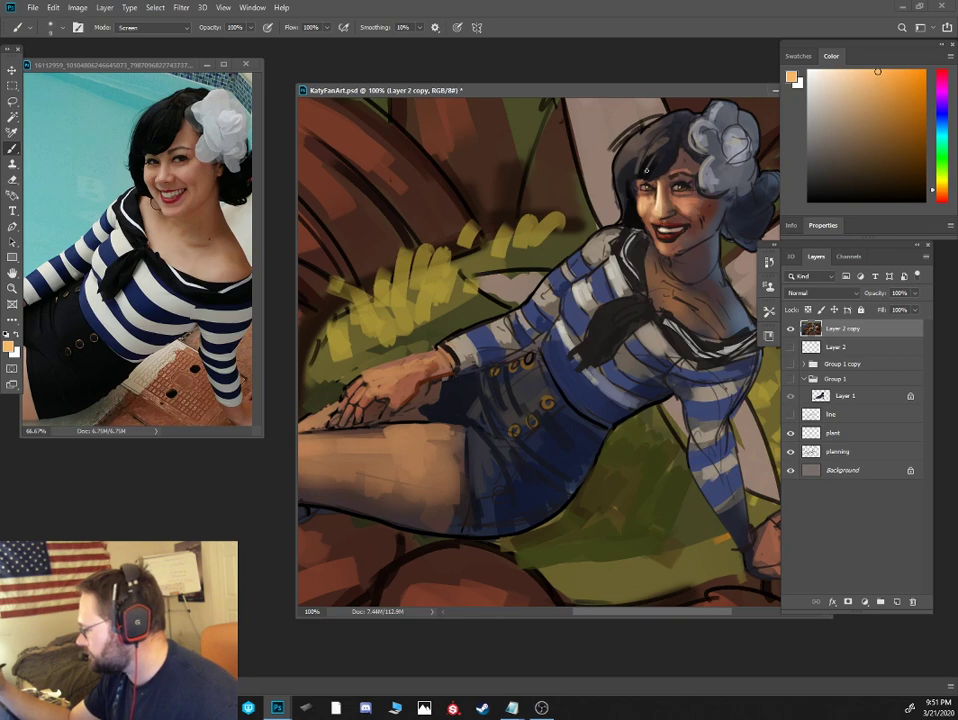
mouse_move(639, 170)
left_mouse_down()
mouse_move(671, 117)
mouse_move(669, 142)
left_mouse_up()
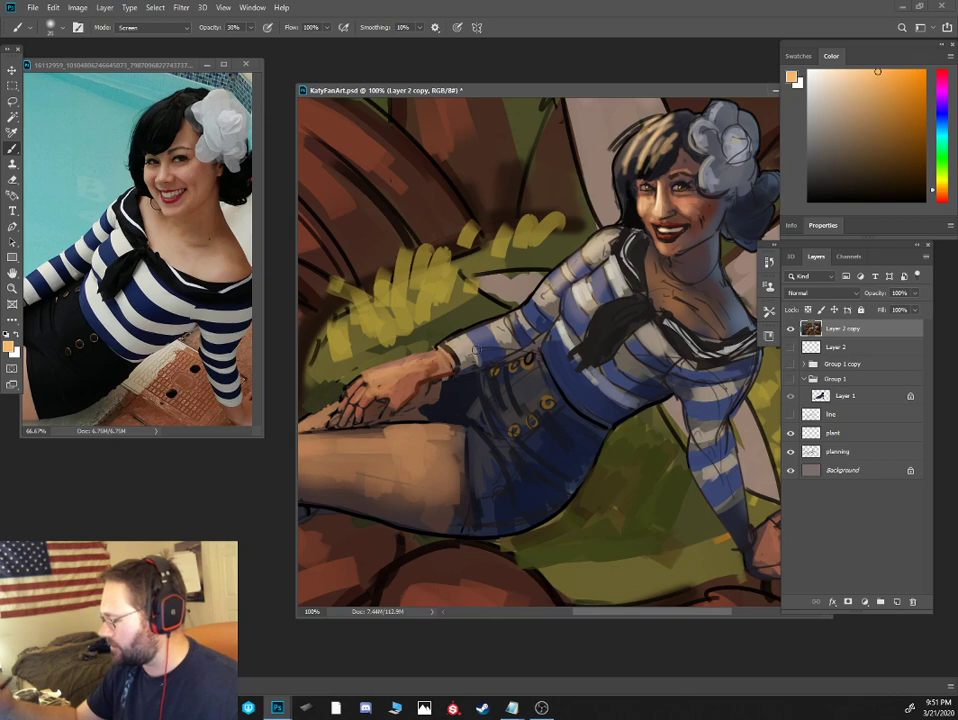
Build up a warm light glow in the canvas's upper-left corner around the small green fairy, enlarging the brush to about 1000 px
key("ctrl+minus")
key("ctrl+minus")
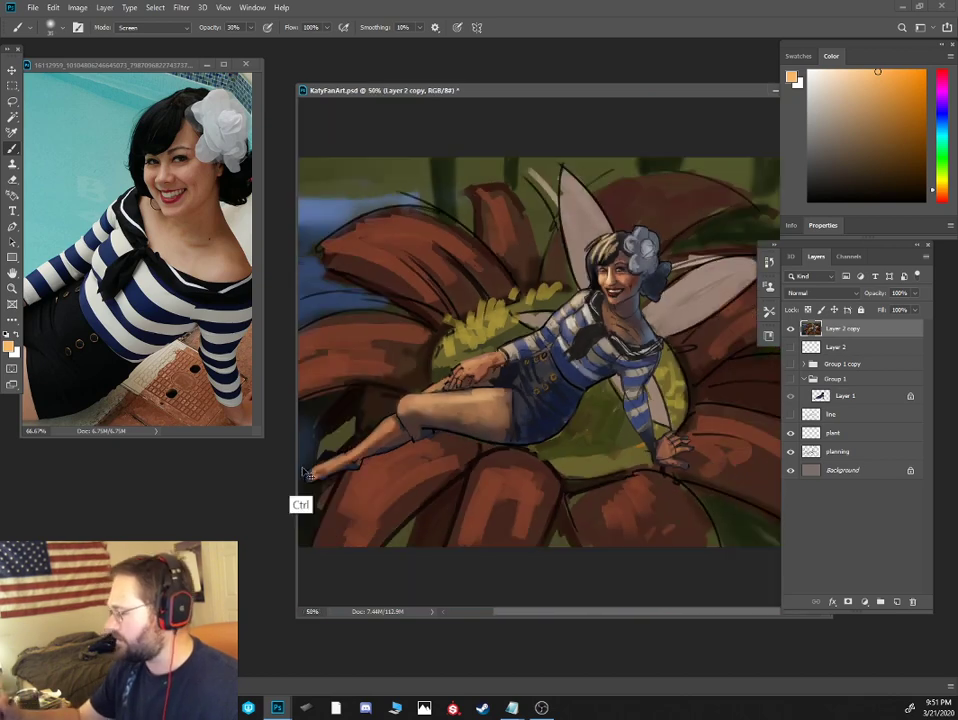
key("ctrl+minus")
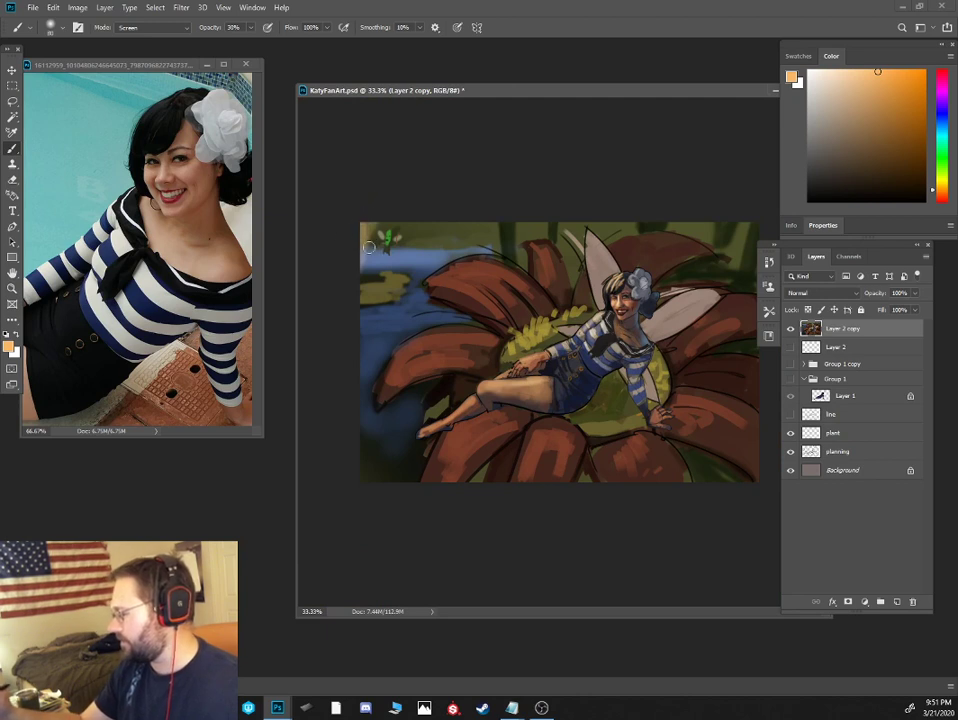
key("bracketright")
key("bracketright")
key("bracketright")
key("bracketright")
key("bracketright")
left_click(358, 228)
left_click(358, 226)
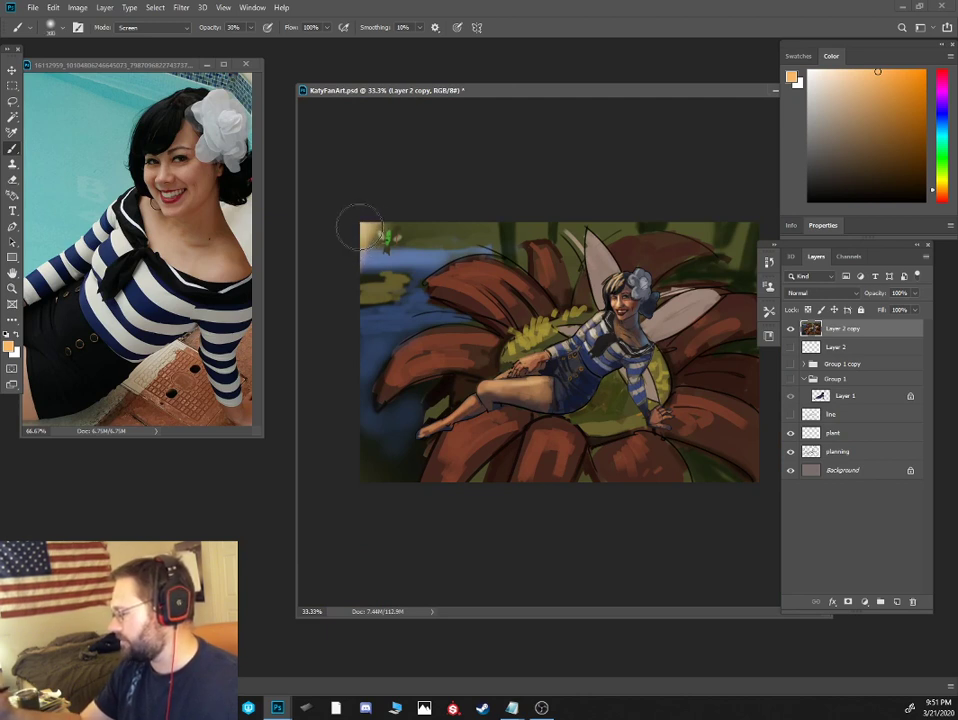
left_click(360, 225)
key("bracketright")
key("bracketright")
key("bracketright")
key("bracketright")
key("bracketright")
key("bracketright")
key("bracketright")
key("bracketright")
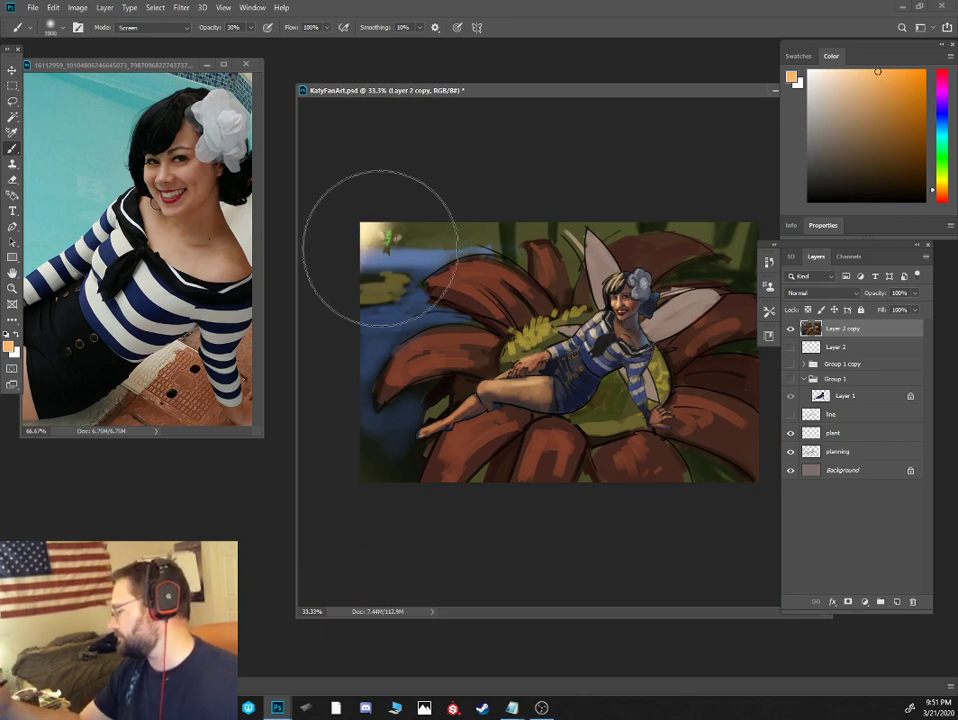
Reduce the brush size and brush light orange glow onto the petals beside the water
key("bracketleft")
key("bracketleft")
key("bracketleft")
key("bracketleft")
key("bracketleft")
key("bracketleft")
key("bracketleft")
key("bracketleft")
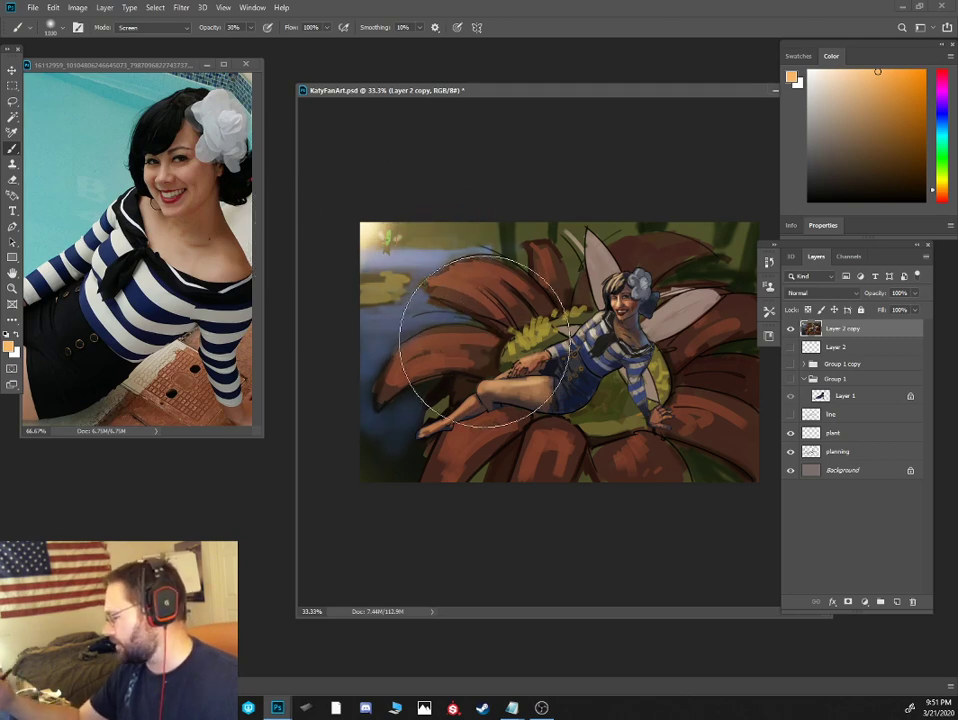
key("bracketleft")
key("bracketleft")
key("bracketleft")
key("bracketleft")
key("bracketleft")
mouse_move(428, 353)
left_mouse_down()
mouse_move(413, 370)
mouse_move(418, 356)
left_mouse_up()
left_click_drag(462, 283, 513, 266)
Warm the lower petals with light and burnt orange using a smaller brush, and lighten the wings with pale pink
key("bracketleft")
key("bracketleft")
key("bracketleft")
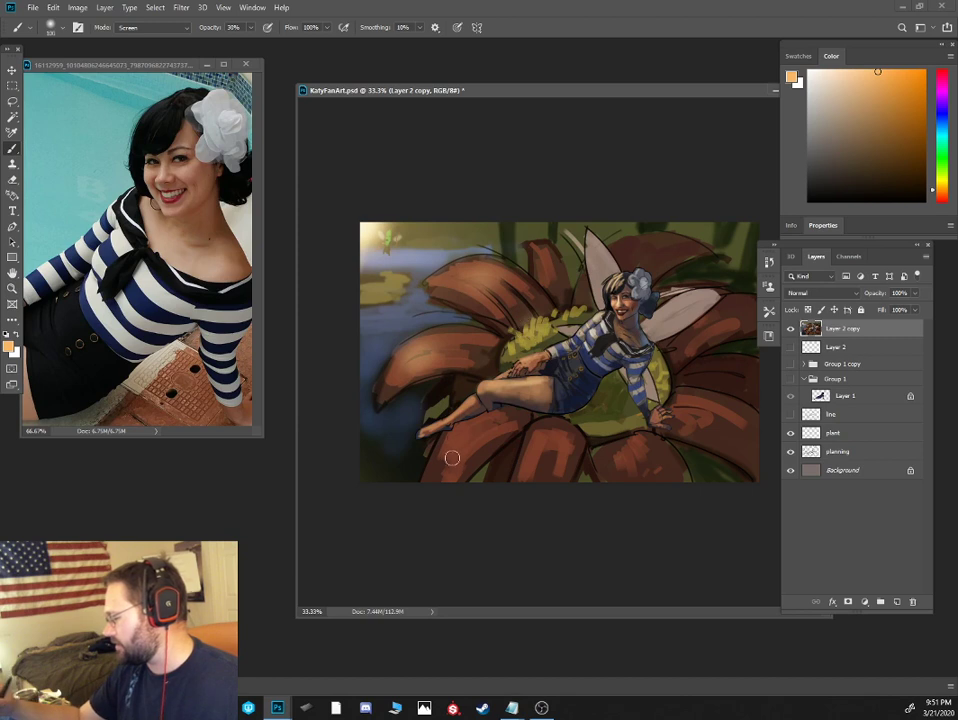
left_click_drag(451, 457, 492, 426)
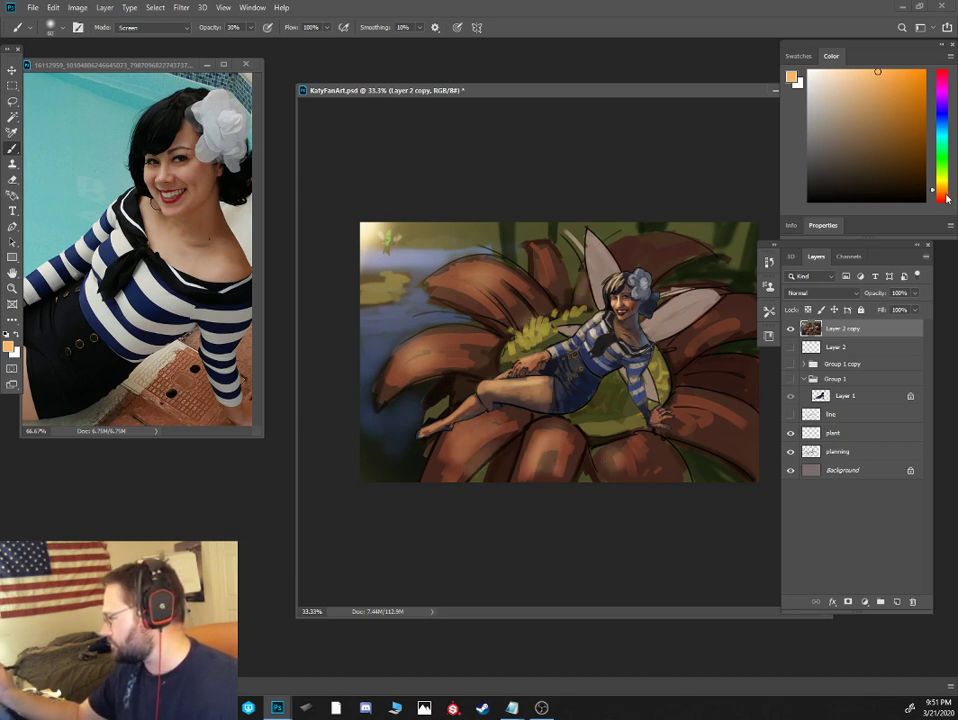
left_click(892, 115)
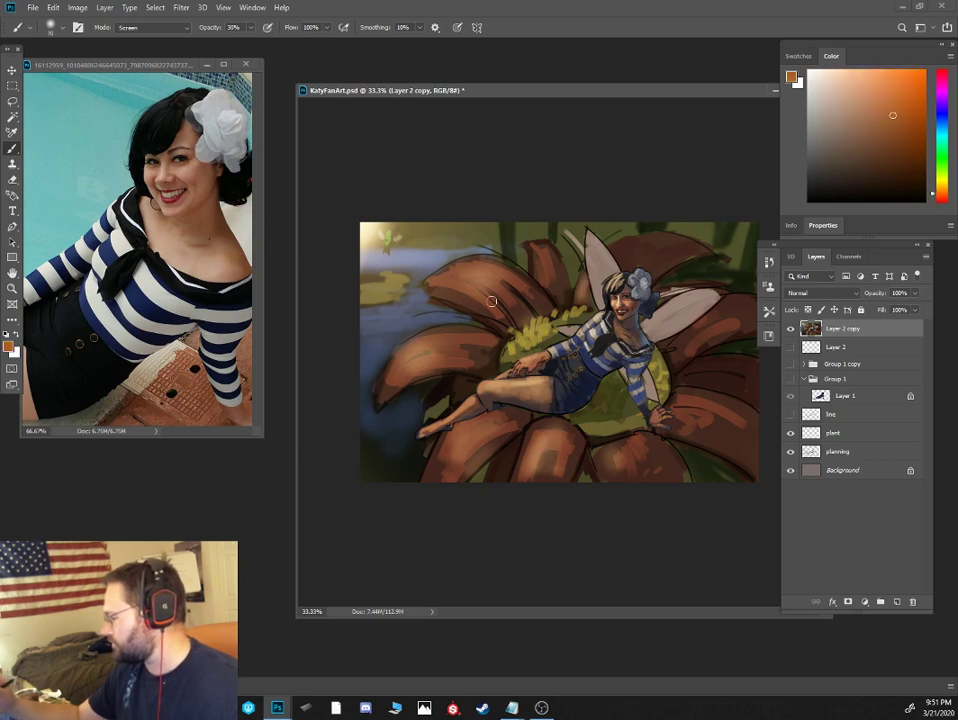
left_click(807, 90)
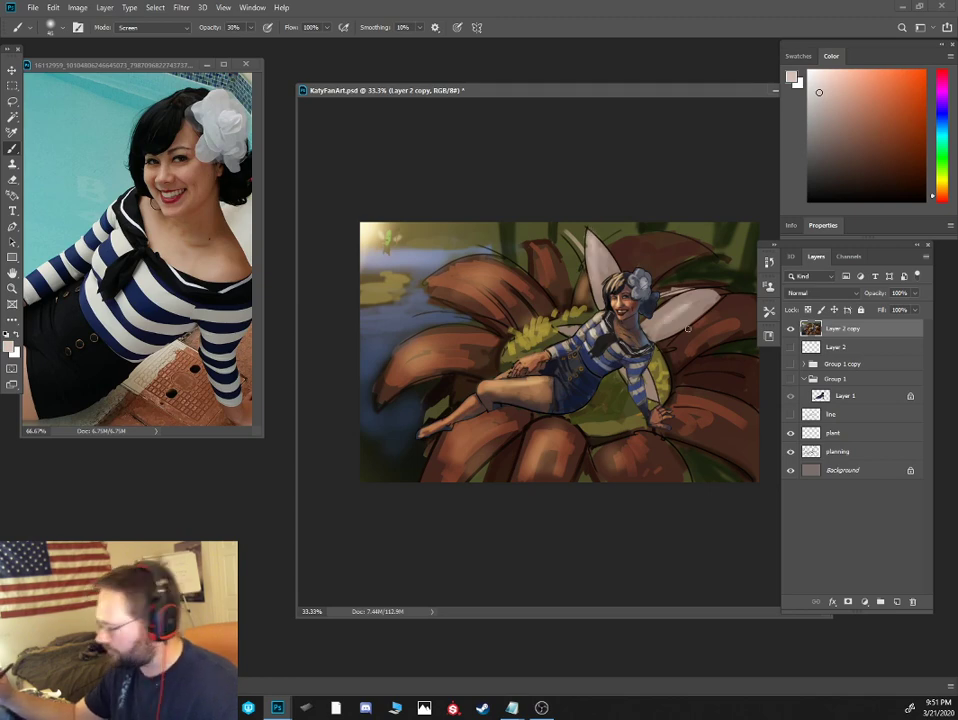
Switch to the hard, flat rectangular brush in Normal mode at 100% opacity for detailing the face
key("ctrl+plus")
key("ctrl+plus")
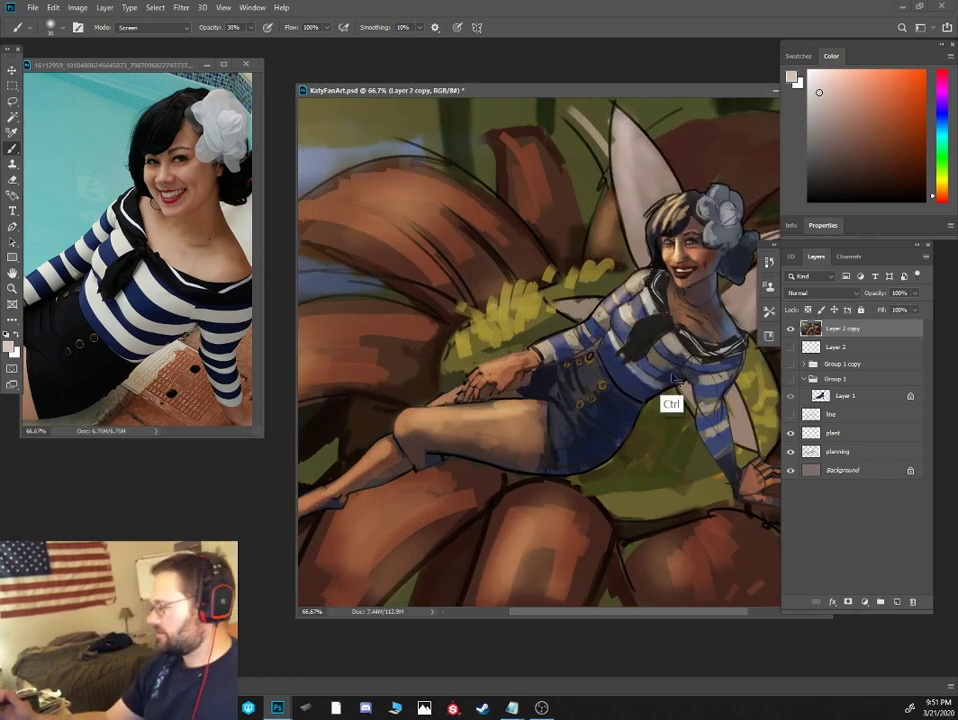
left_click_drag(667, 376, 537, 388)
key("ctrl+plus")
key("ctrl+plus")
mouse_move(572, 256)
left_mouse_down()
mouse_move(561, 271)
mouse_move(594, 469)
left_mouse_up()
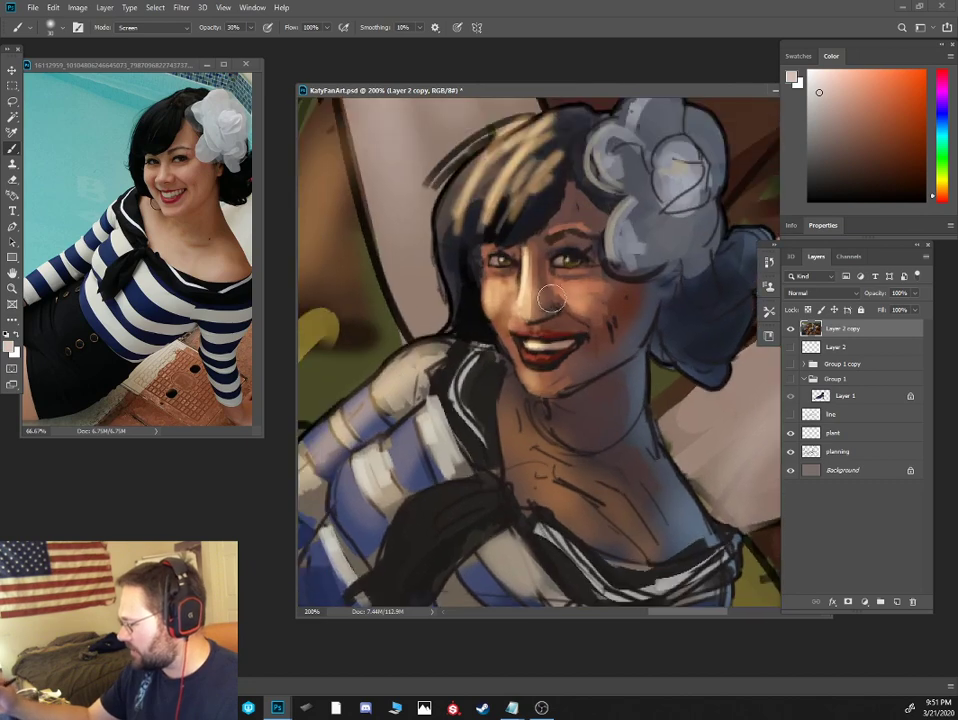
right_click(556, 301)
double_click(633, 461)
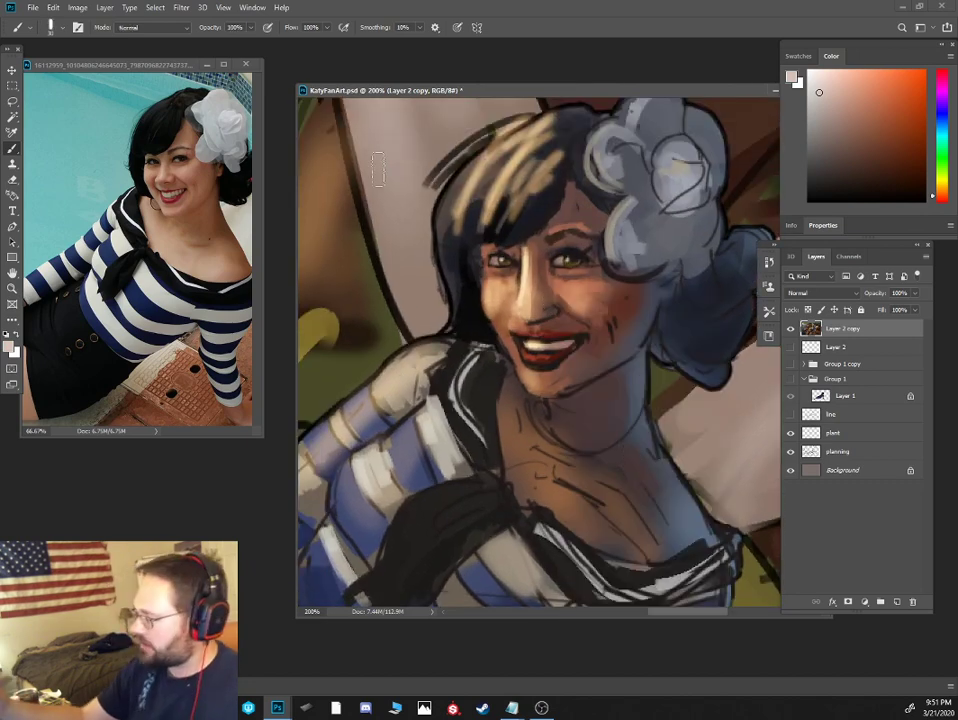
left_click(141, 28)
left_click(137, 40)
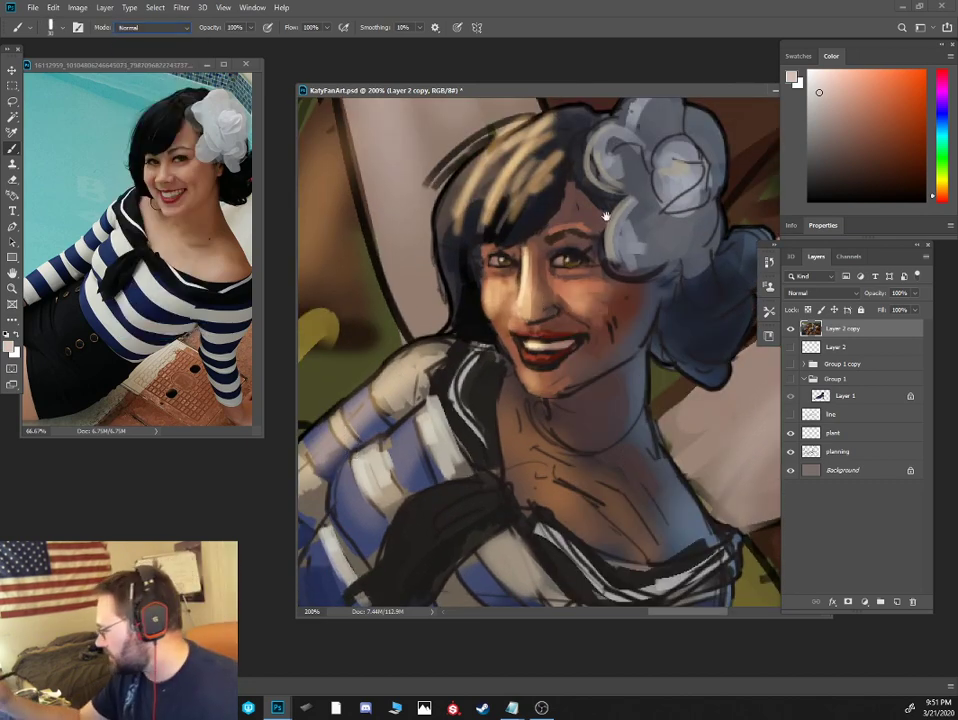
Refine the nose with a small brush, using skin tones sampled from the face and a darker brown, following the reference photo's face
left_click_drag(591, 226, 583, 269)
left_click(512, 312, "alt")
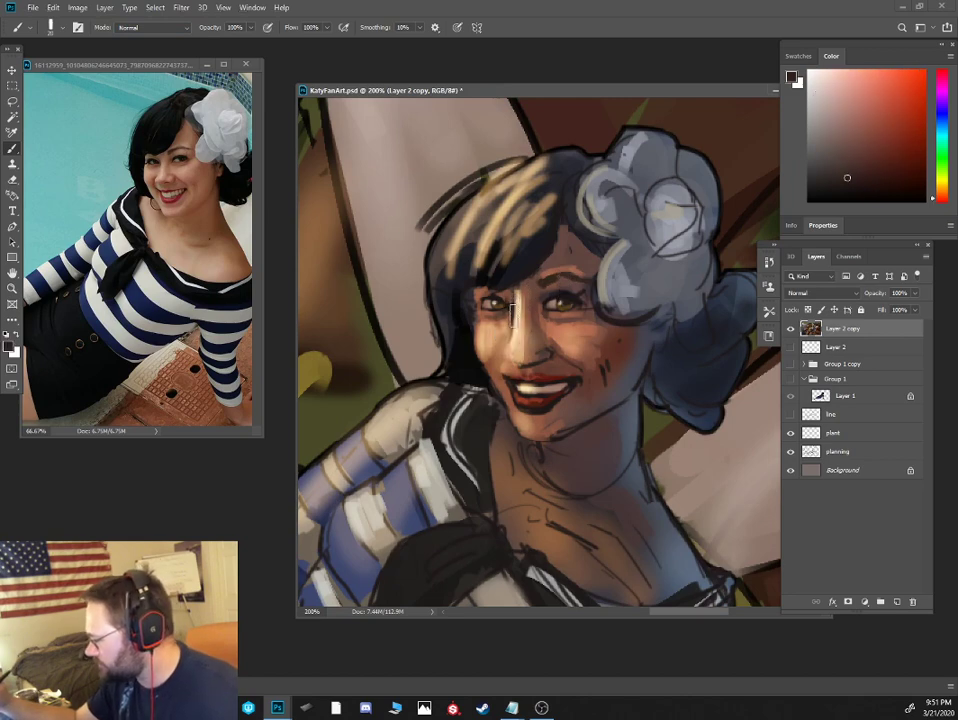
left_click(509, 318, "alt")
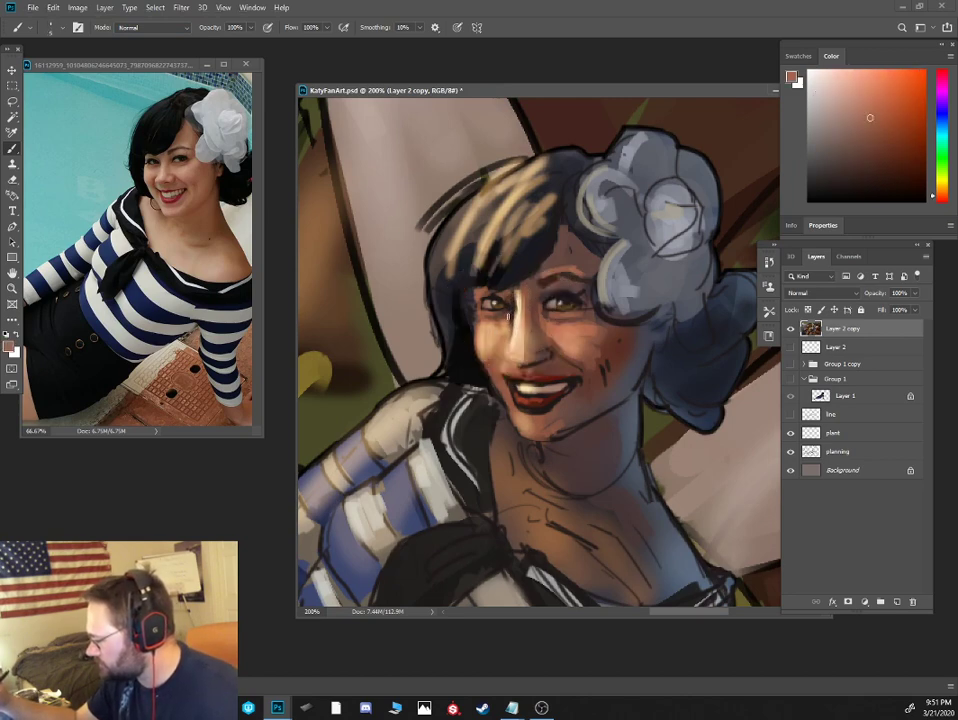
key("ctrl+plus")
left_click(161, 67)
key("ctrl+plus")
key("ctrl+plus")
mouse_move(155, 228)
left_mouse_down()
mouse_move(122, 286)
mouse_move(54, 480)
left_mouse_up()
left_click(526, 322, "alt")
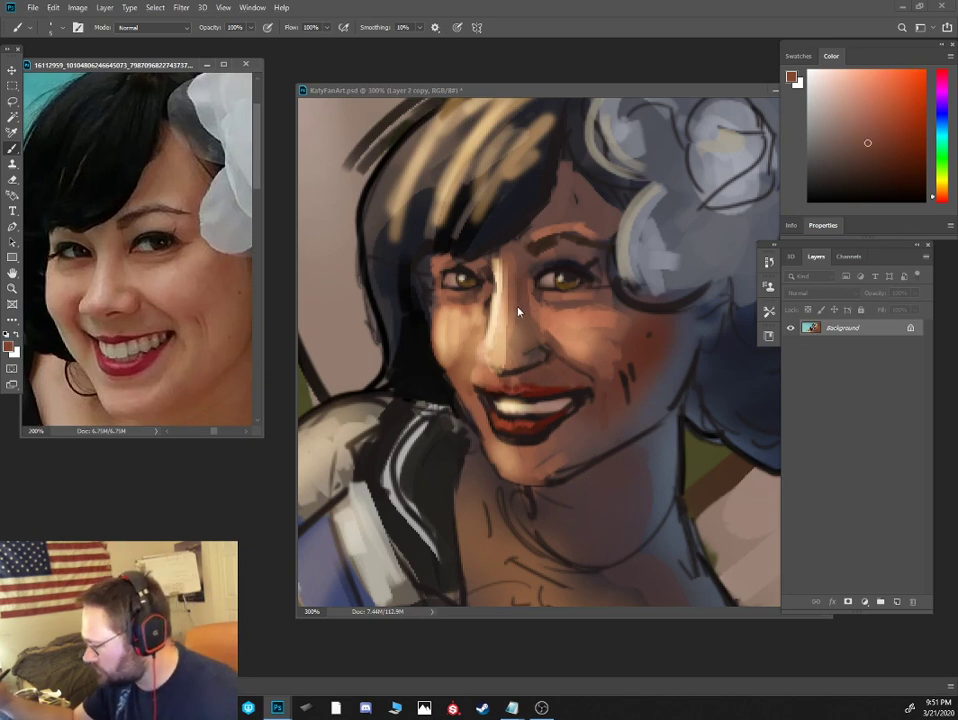
left_click(512, 340, "alt")
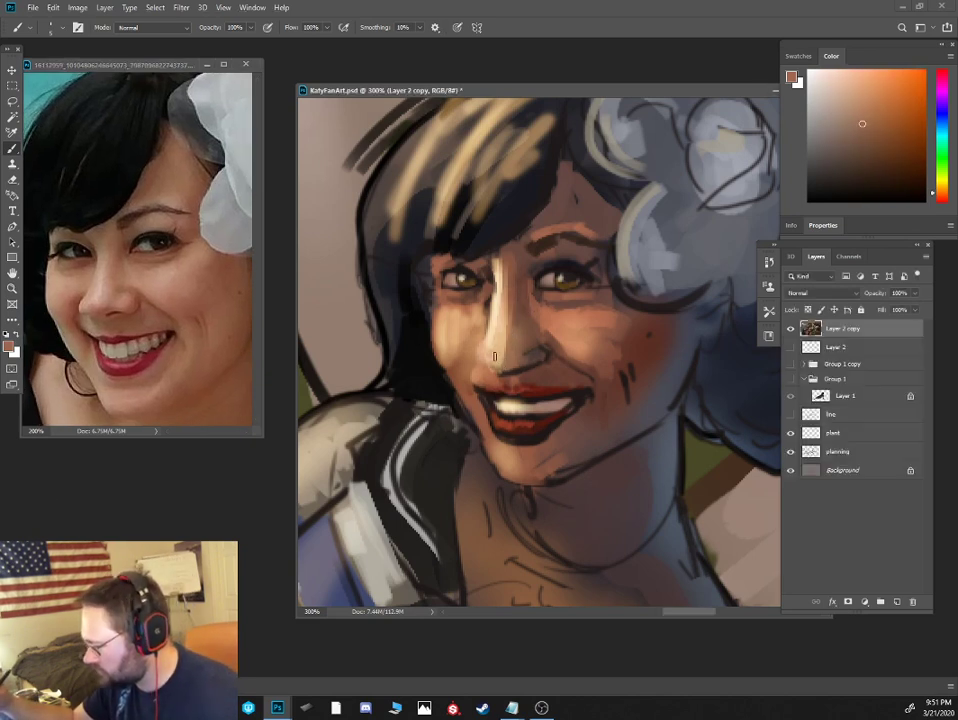
left_click(942, 197)
left_click(876, 140)
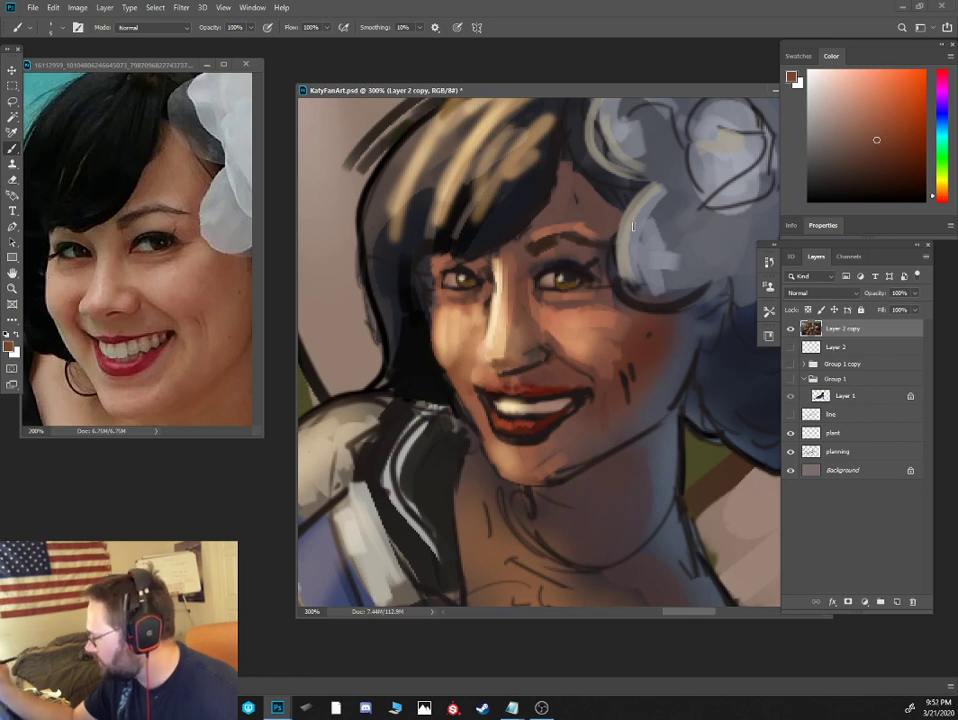
Shade the side of the nose and the cheek with dark red-brown at 30% brush opacity
left_click(883, 151)
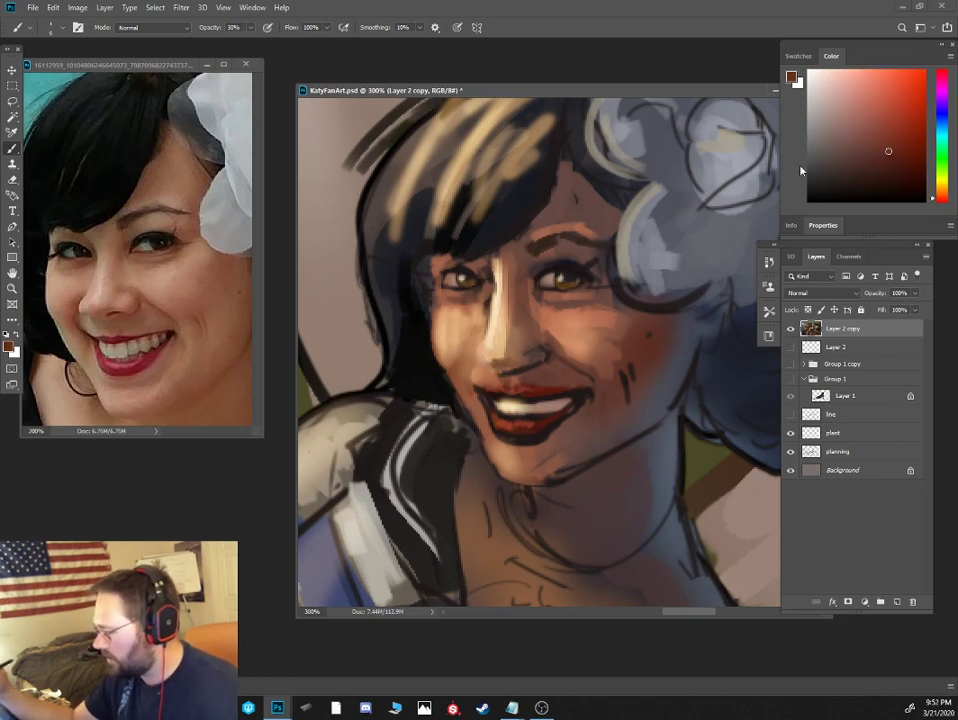
key("bracketright")
key("bracketright")
key("bracketright")
key("bracketright")
key("bracketright")
key("bracketright")
key("bracketright")
key("bracketright")
key("bracketright")
key("bracketright")
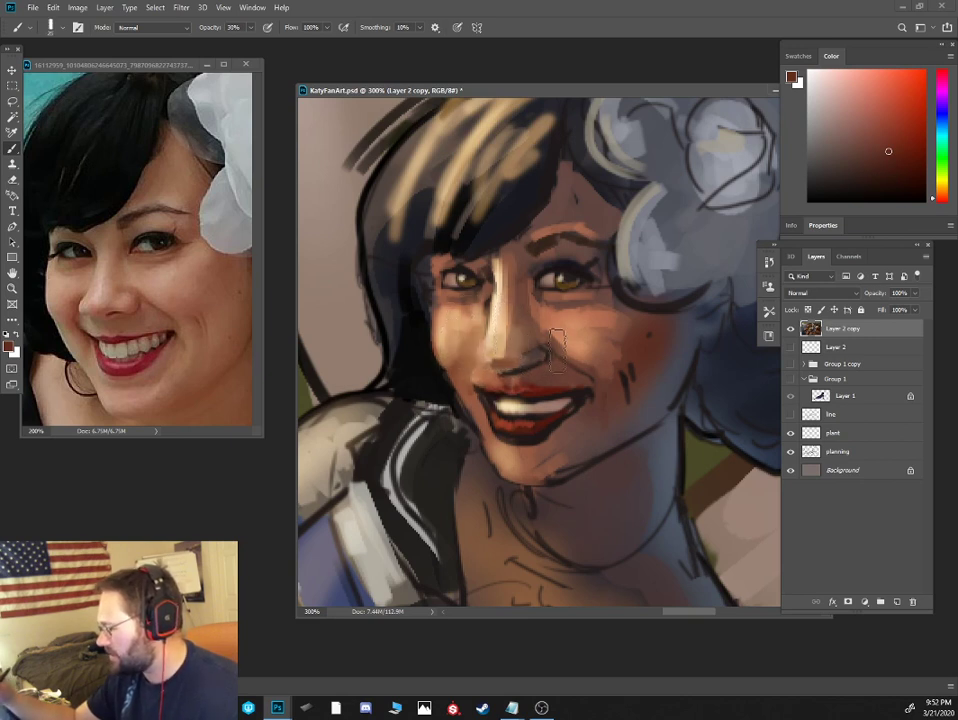
left_click(910, 167)
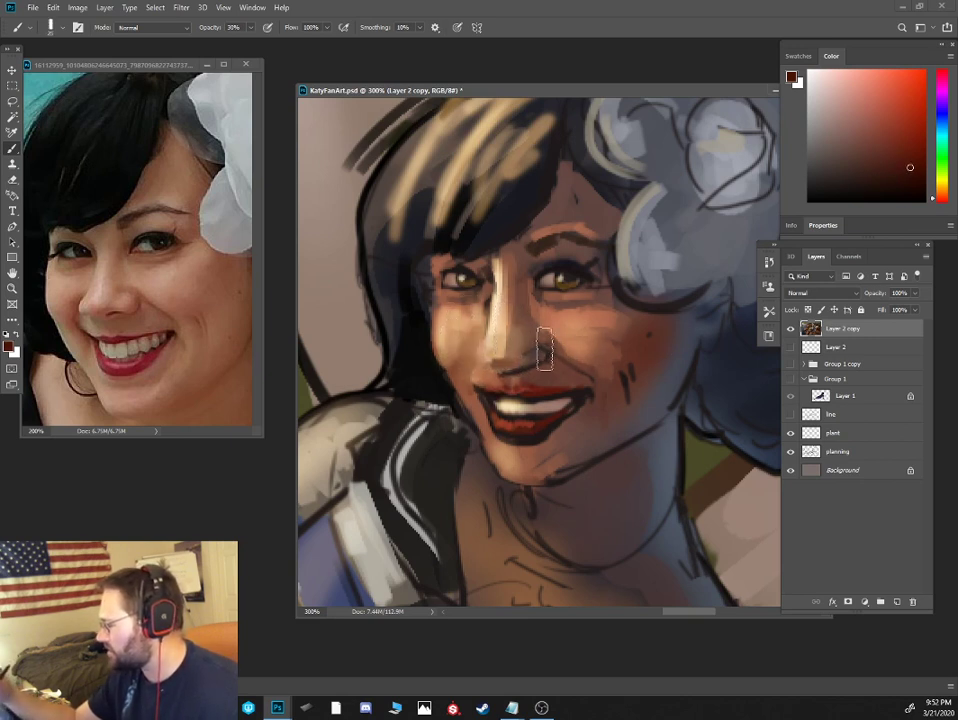
key("bracketleft")
left_click_drag(551, 351, 601, 350)
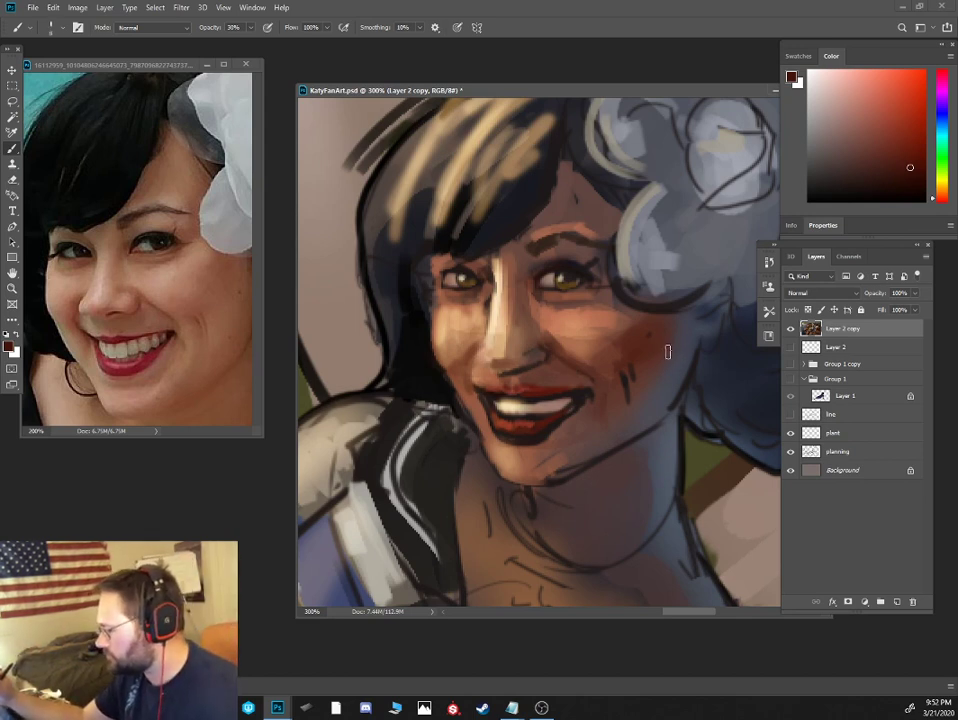
Repaint the nostril and the wing of the nose with sampled skin tones, raising the brush opacity to 90%
left_click(564, 341, "alt")
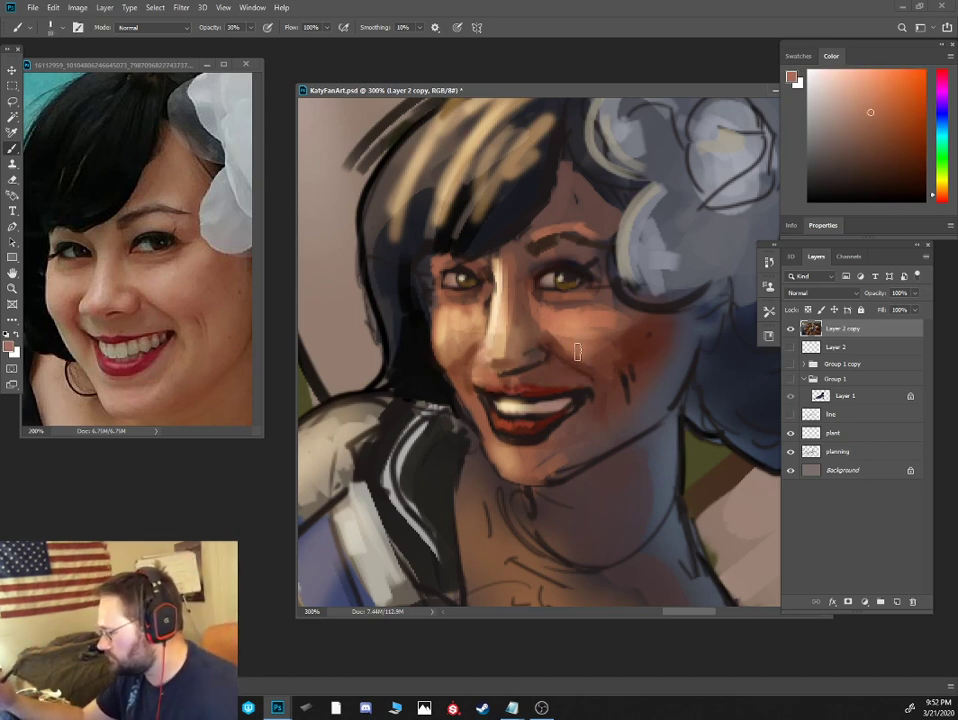
left_click(534, 338, "alt")
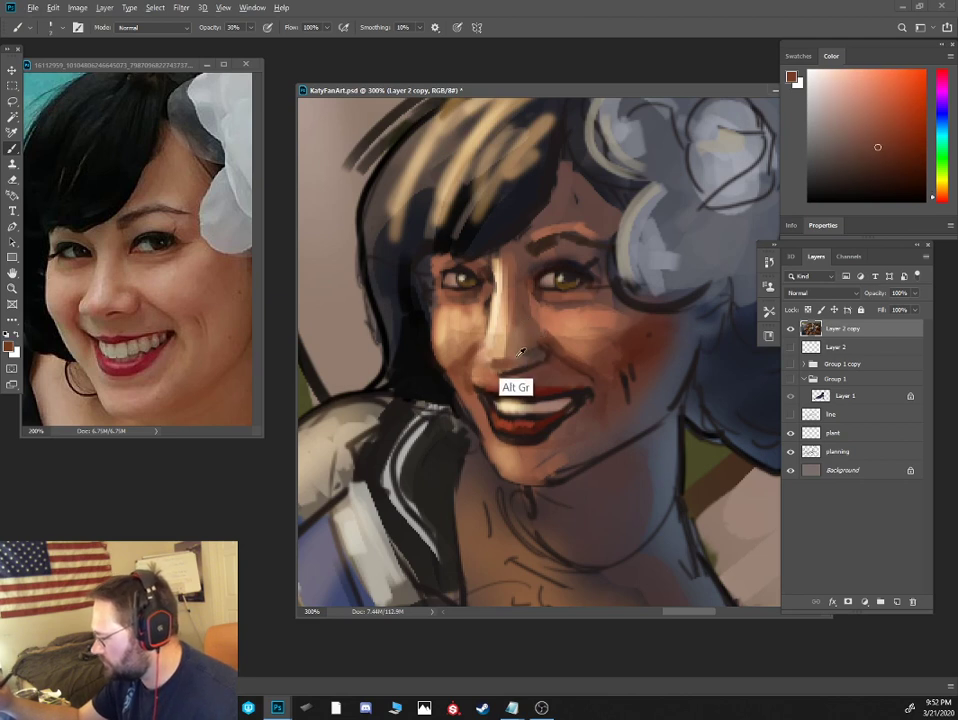
left_click(516, 355, "alt")
key("0")
key("3")
left_click(530, 333, "alt")
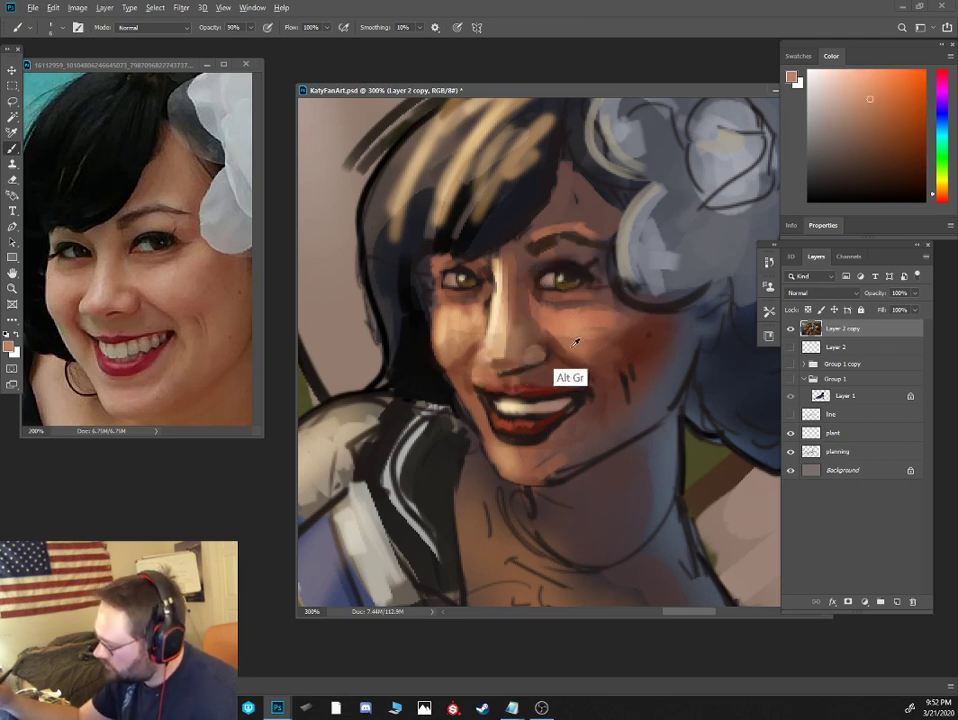
Soften the shadow under the nose and define the upper lip with sampled reddish browns and near-black
left_click(552, 352, "alt")
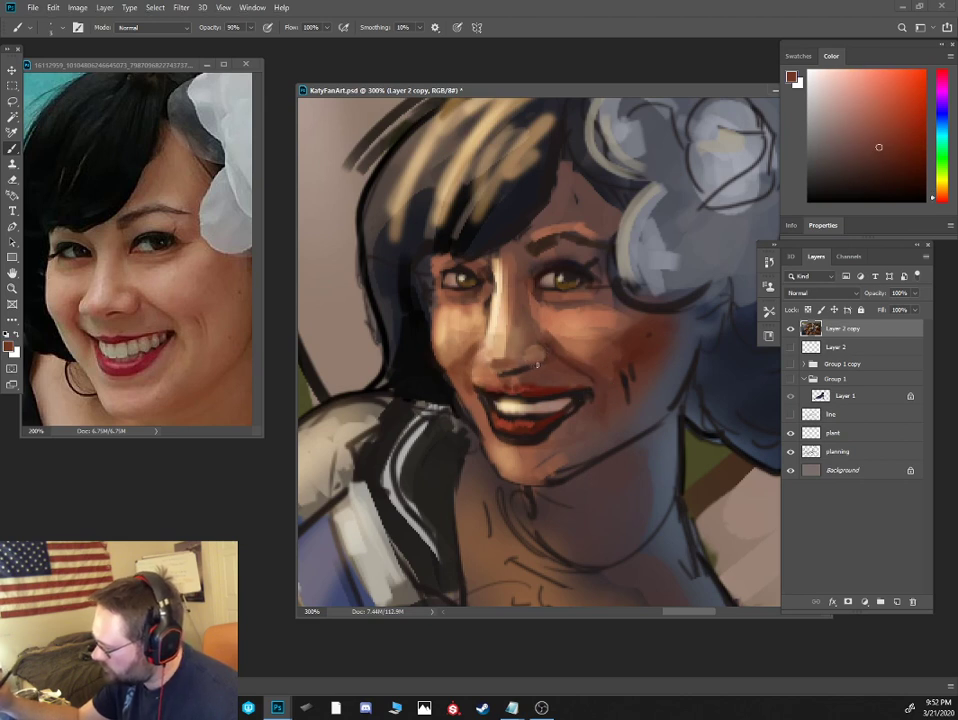
left_click(519, 348, "alt")
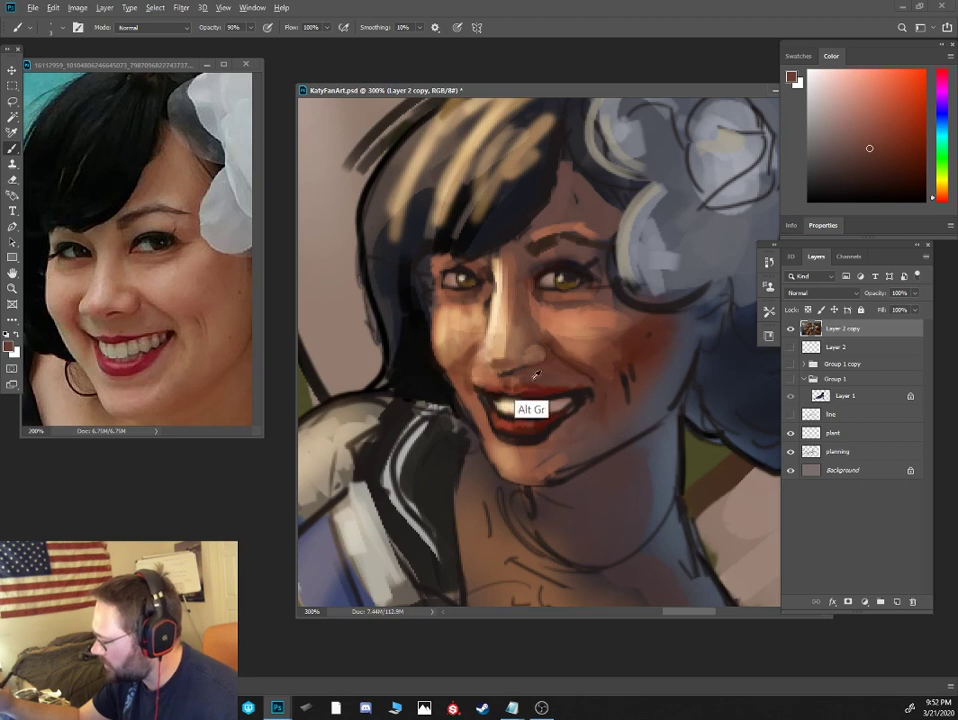
left_click(535, 392, "alt")
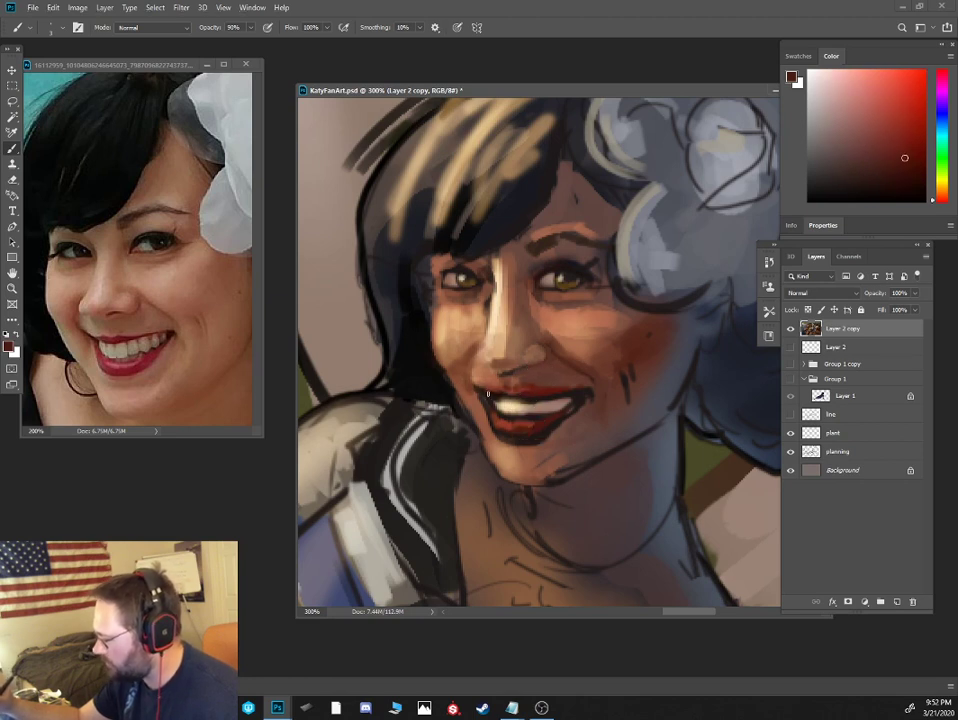
left_click(920, 187)
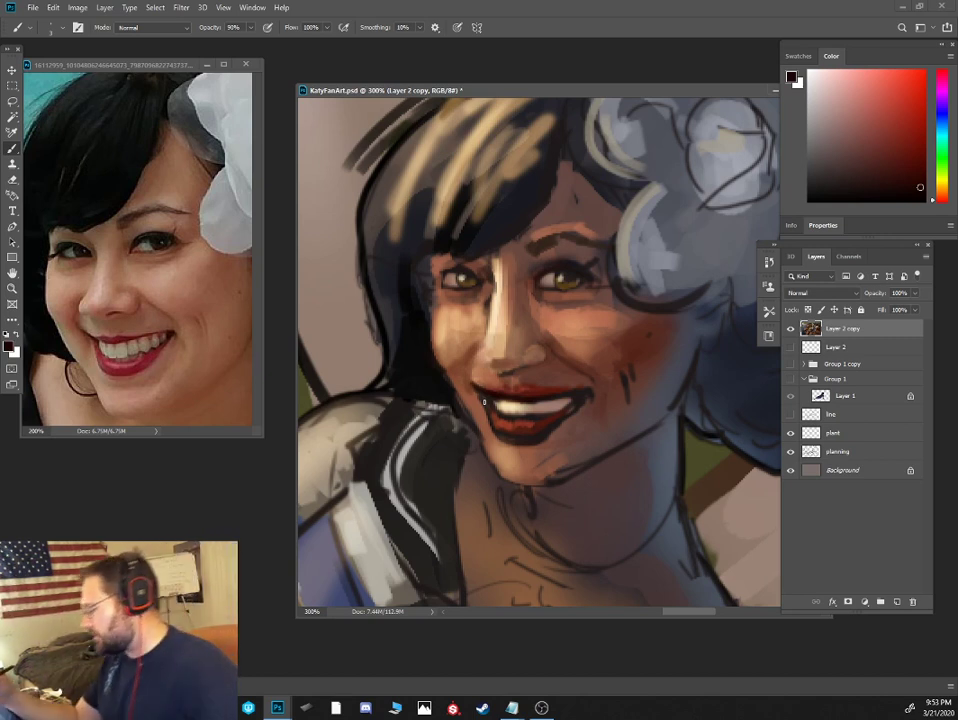
Narrow the pale highlight along the bridge of the nose with warm skin tones sampled from the cheek
left_click(556, 334, "alt")
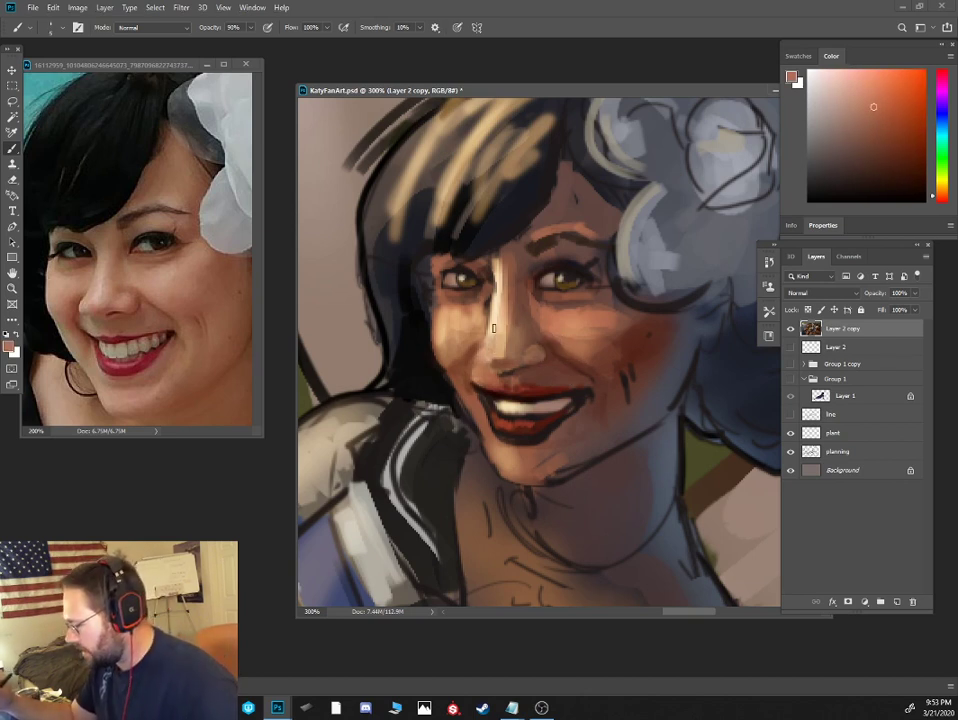
left_click(558, 314, "alt")
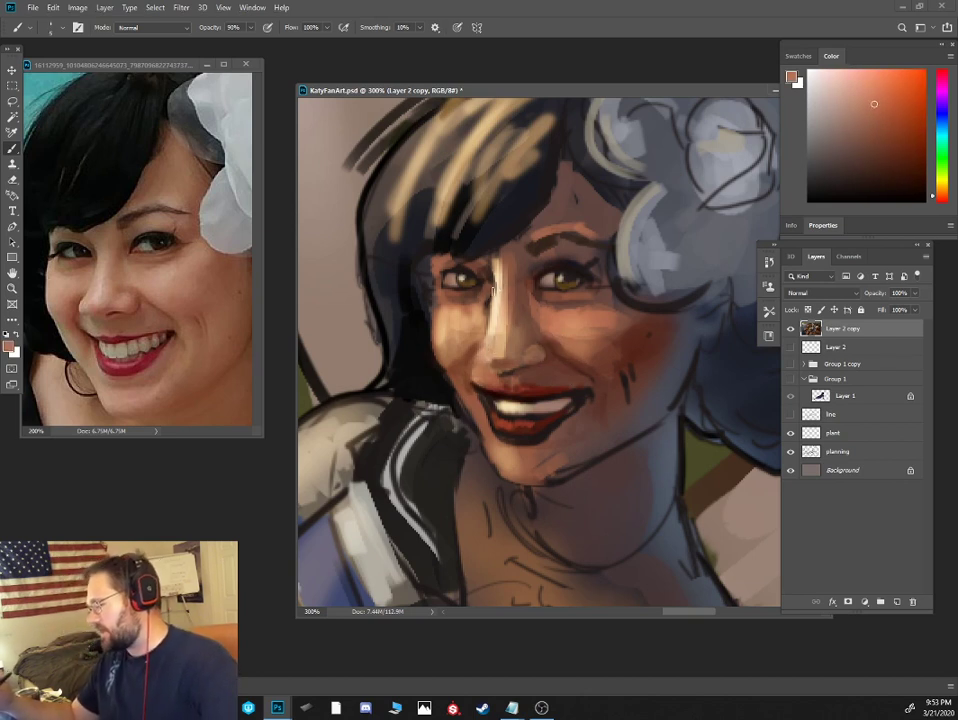
left_click_drag(499, 262, 488, 356)
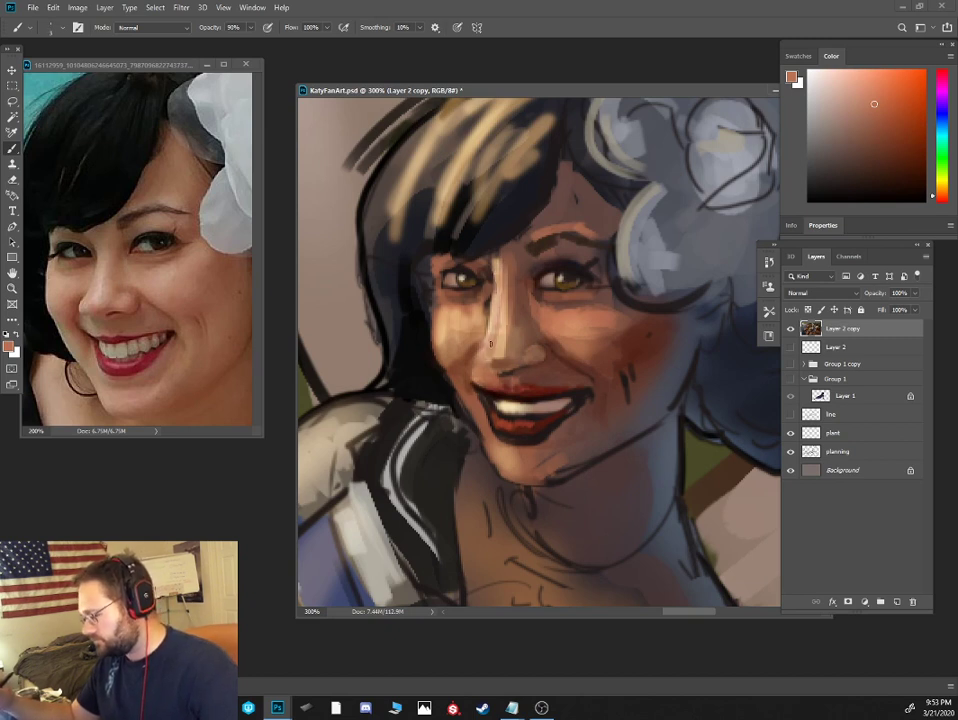
left_click(478, 346, "alt")
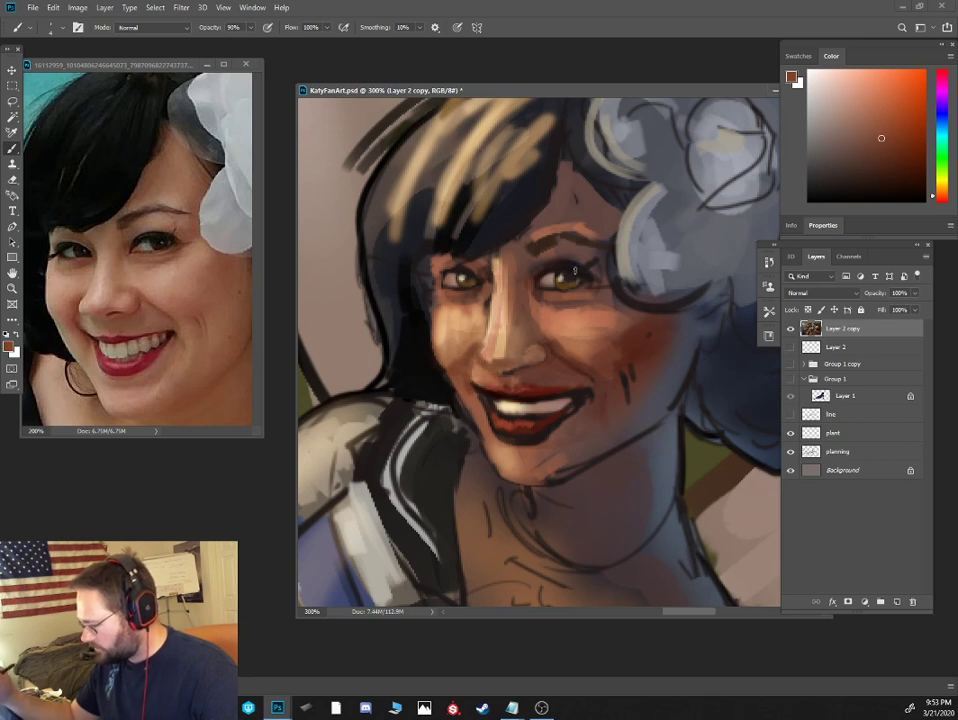
Refine the corner of the mouth with dark brown and repaint the lower lip's black outline in dark red
left_click(532, 347, "alt")
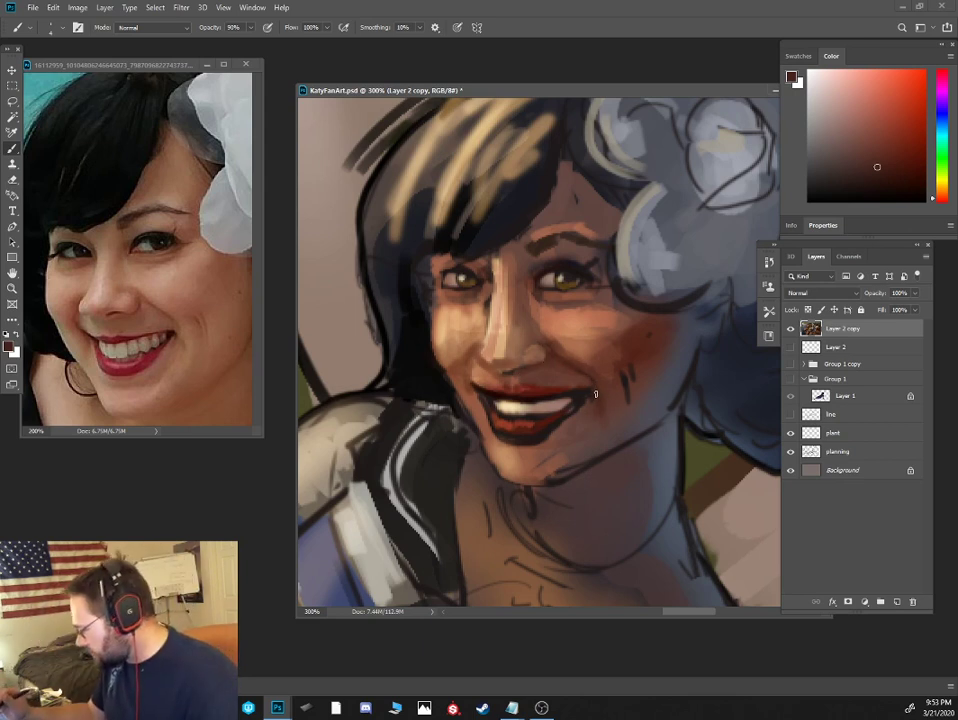
left_click(545, 445, "alt")
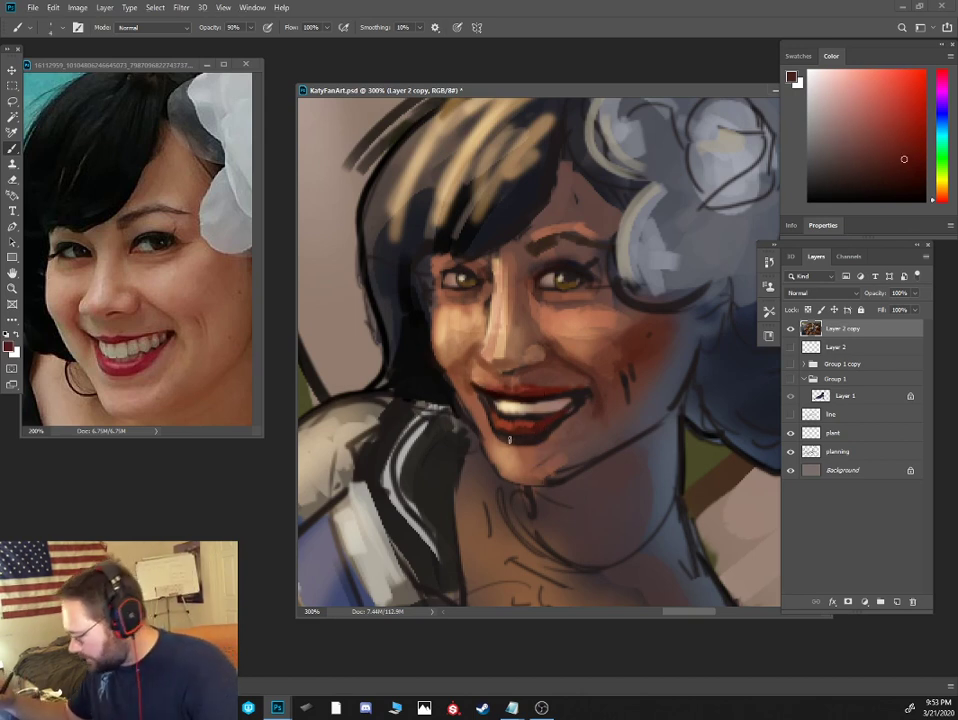
left_click(910, 177)
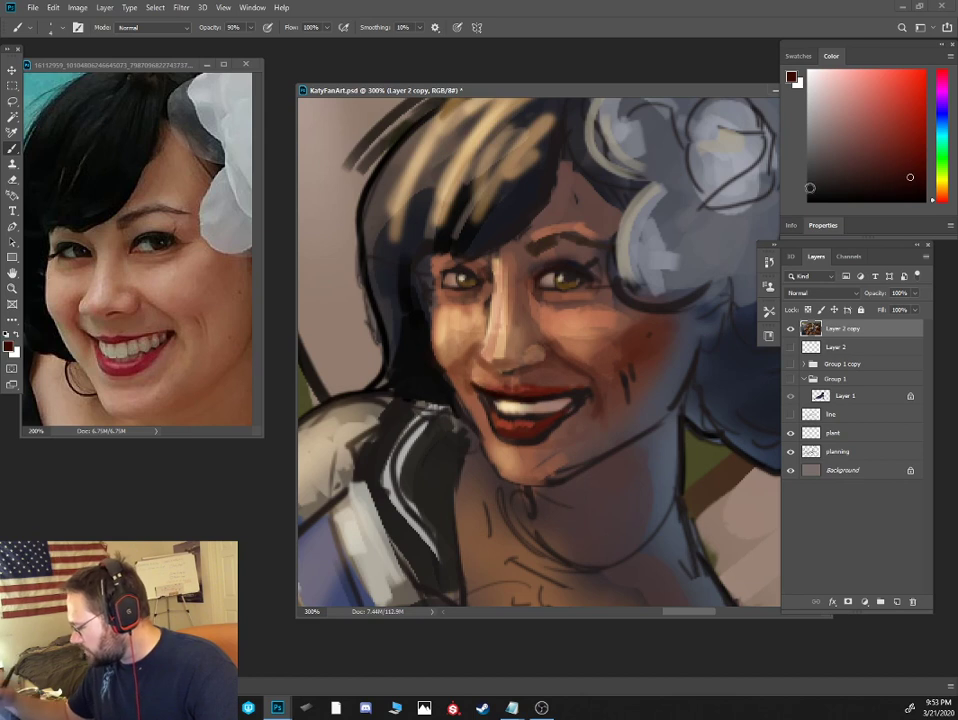
left_click(502, 434, "alt")
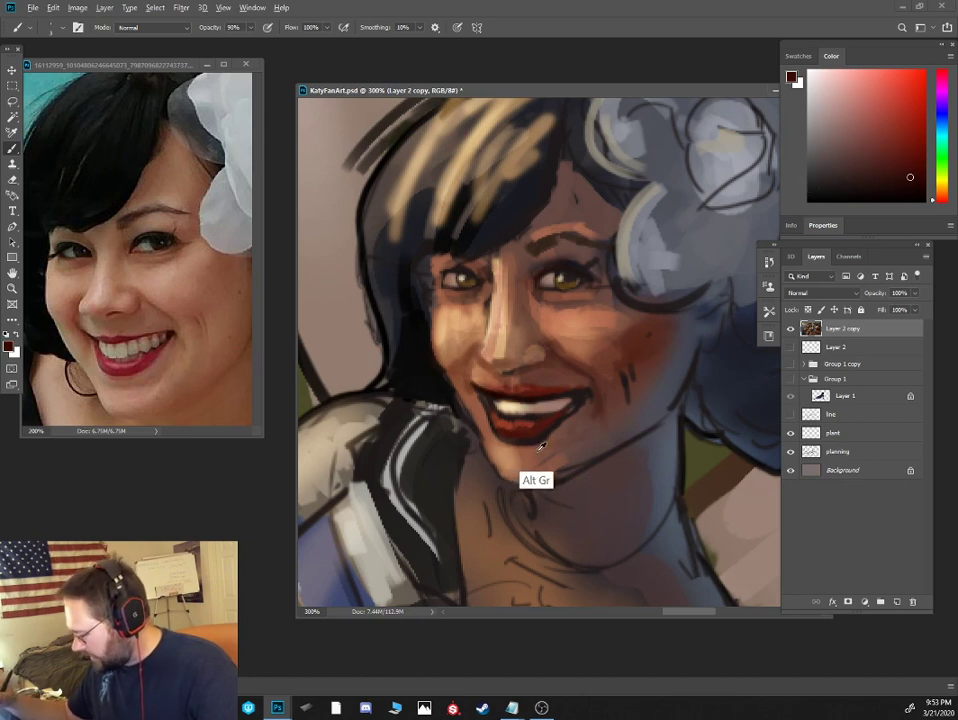
Clean up the jaw and cheek edge beside the dark hair with sampled skin tones and red-brown
left_click(481, 437, "alt")
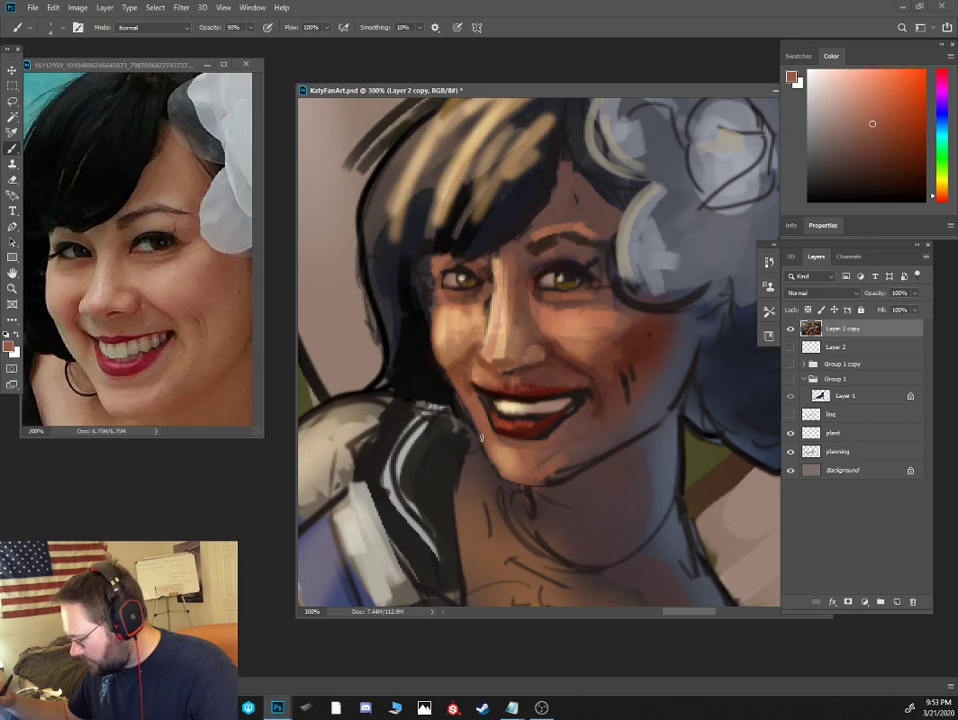
left_click(451, 390, "alt")
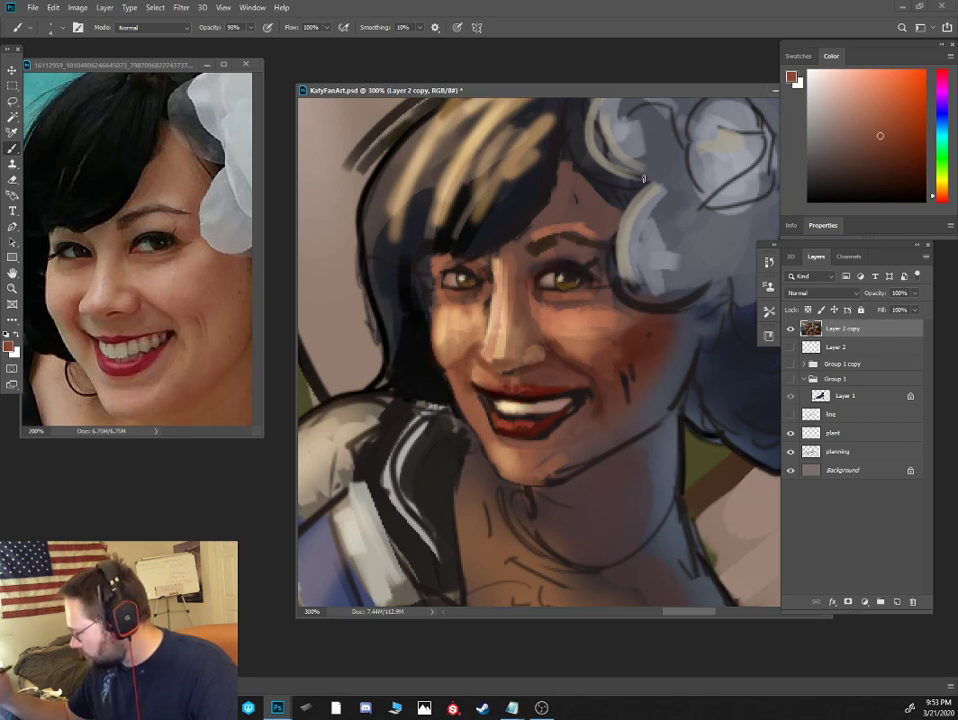
left_click(897, 149)
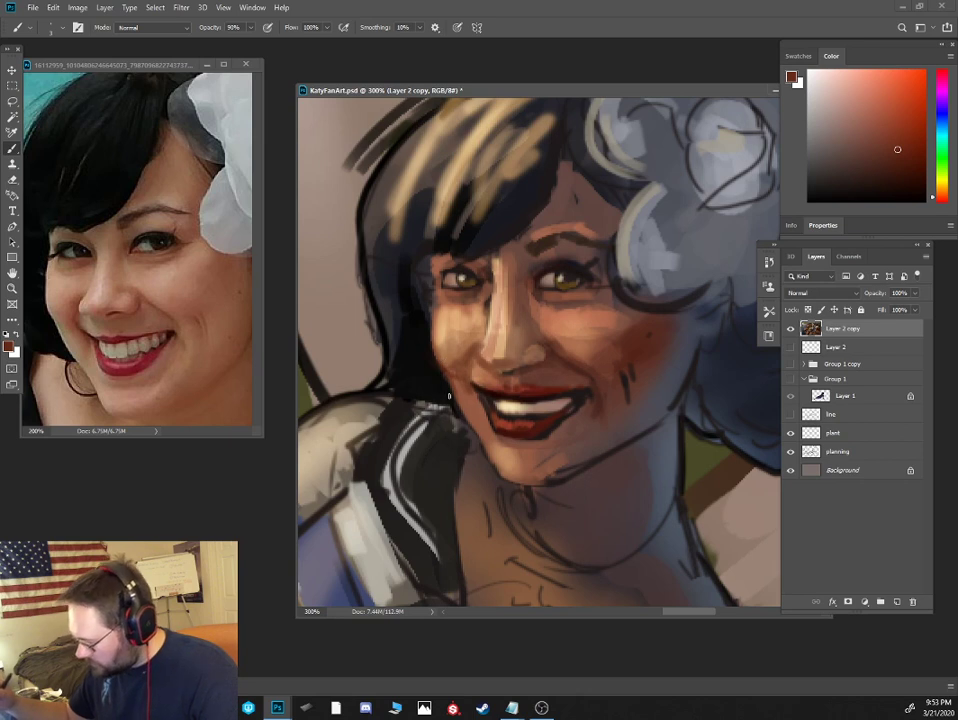
Darken the eyelashes and eyebrow with near-black, and soften the black cheek creases with sampled reddish browns
left_click(408, 413, "alt")
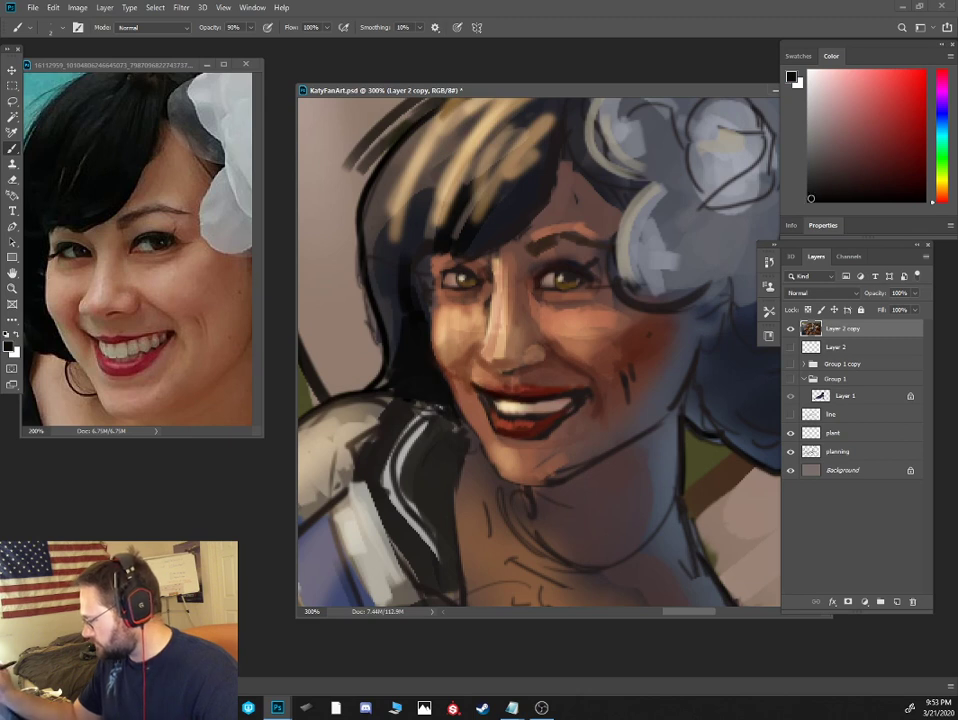
left_click(821, 193)
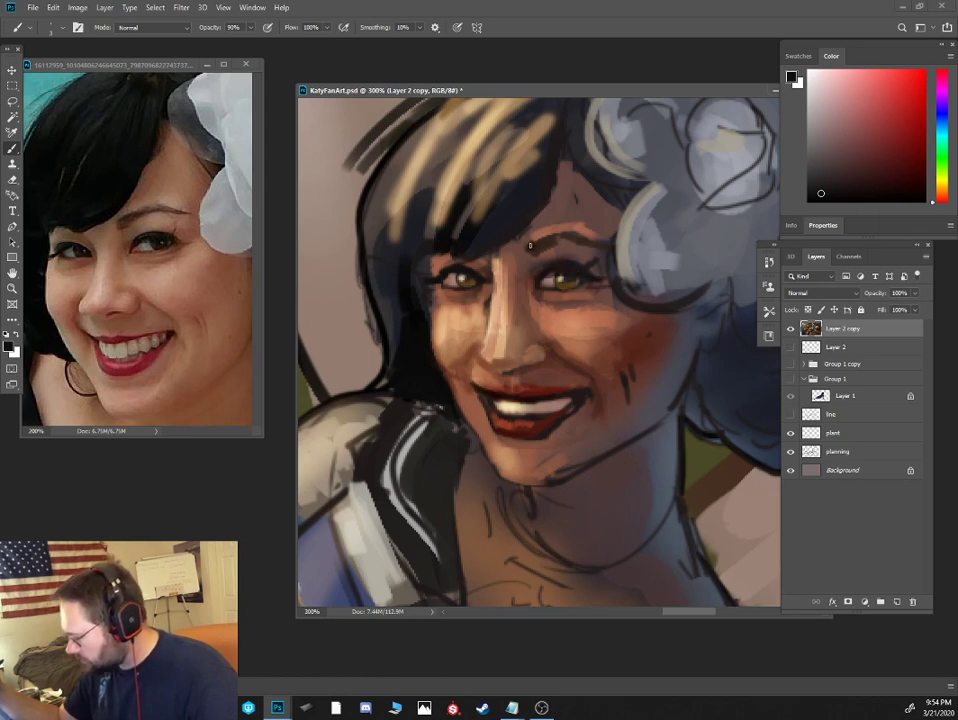
left_click(620, 368, "alt")
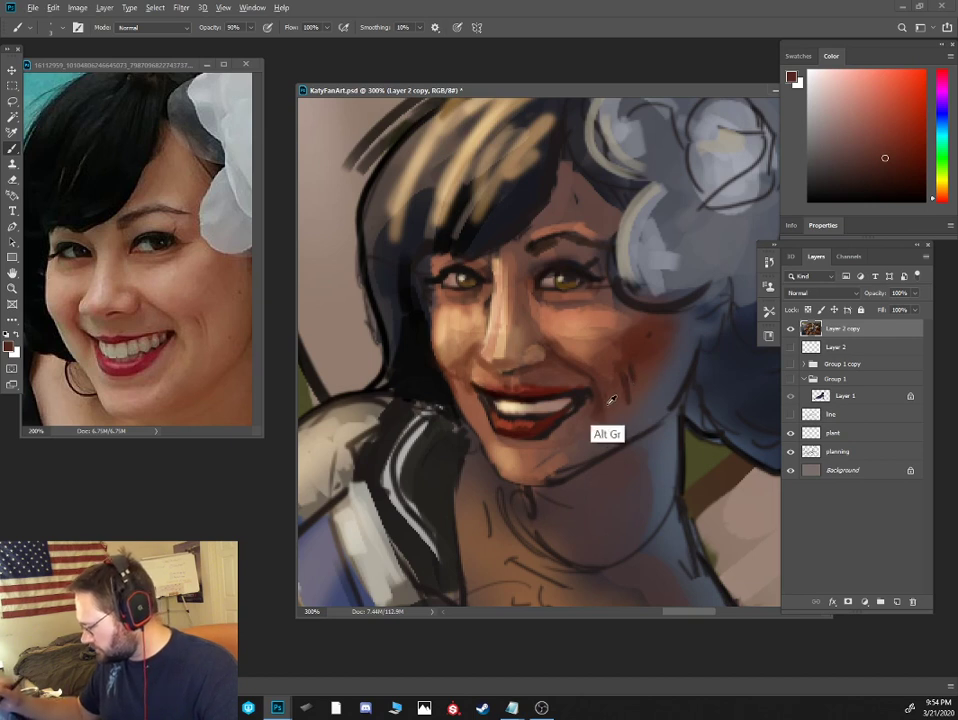
left_click(597, 454, "alt")
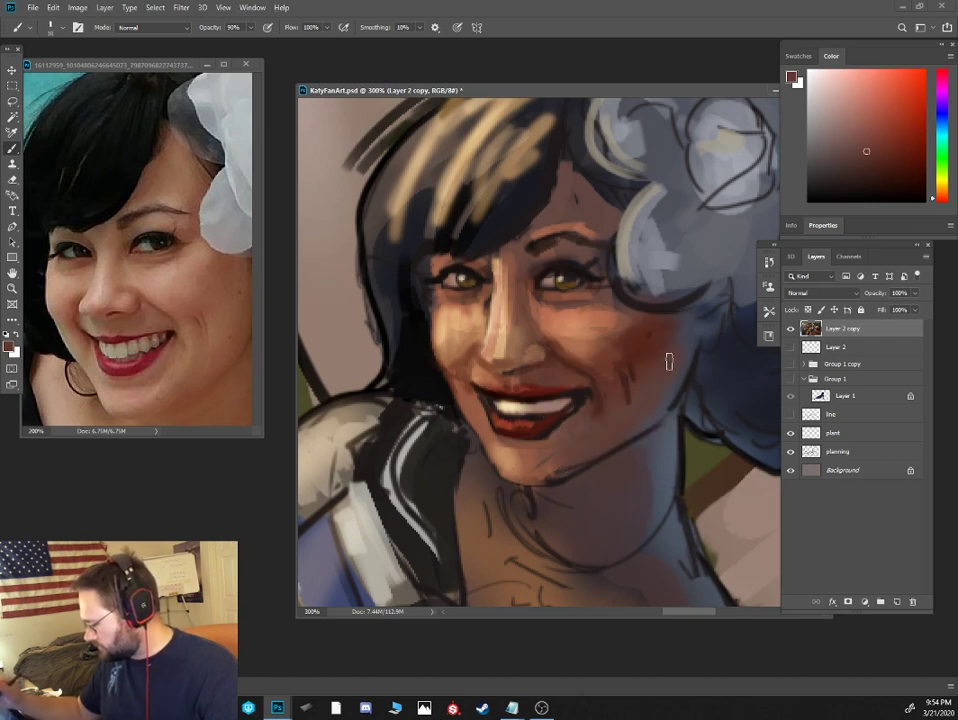
Soften the black jawline under the chin by painting over it with sampled dark browns and muted skin tones
left_click(557, 490, "alt")
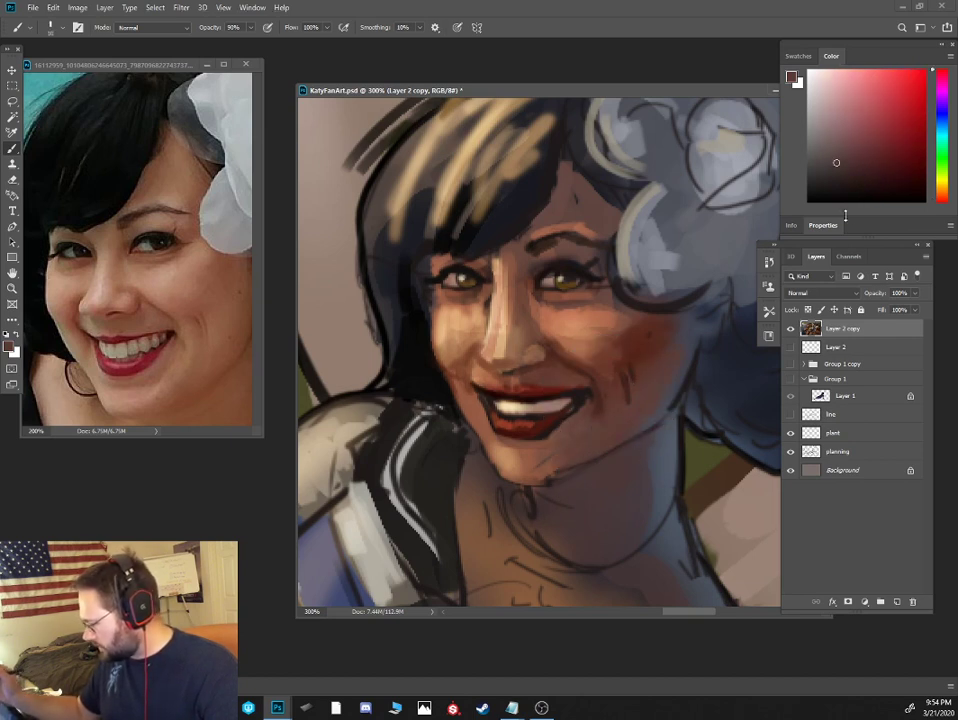
left_click(563, 487, "alt")
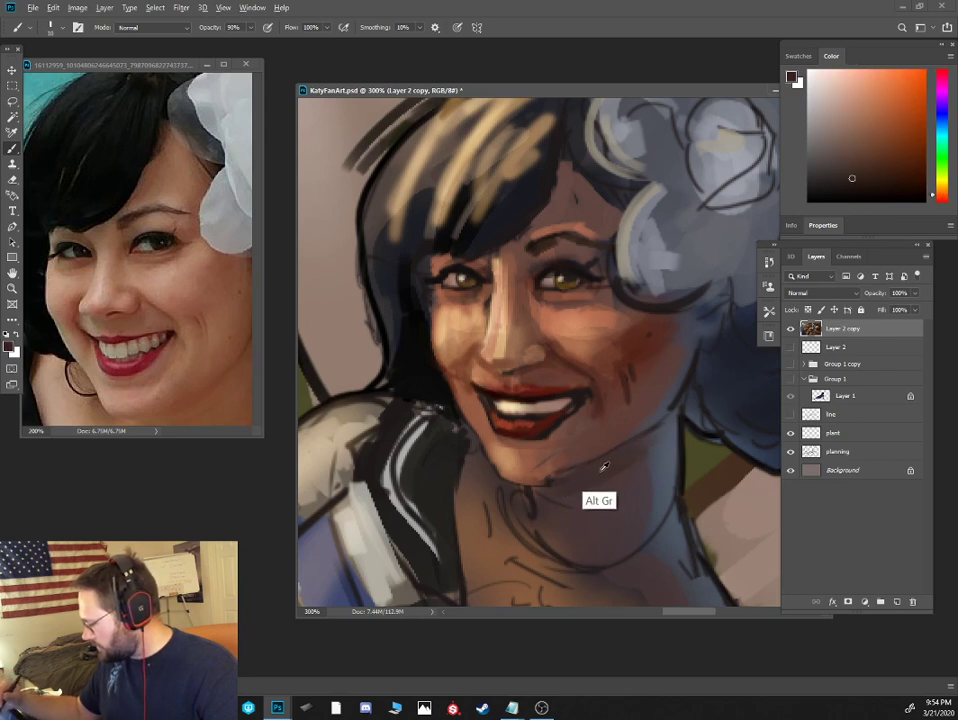
left_click(652, 441, "alt")
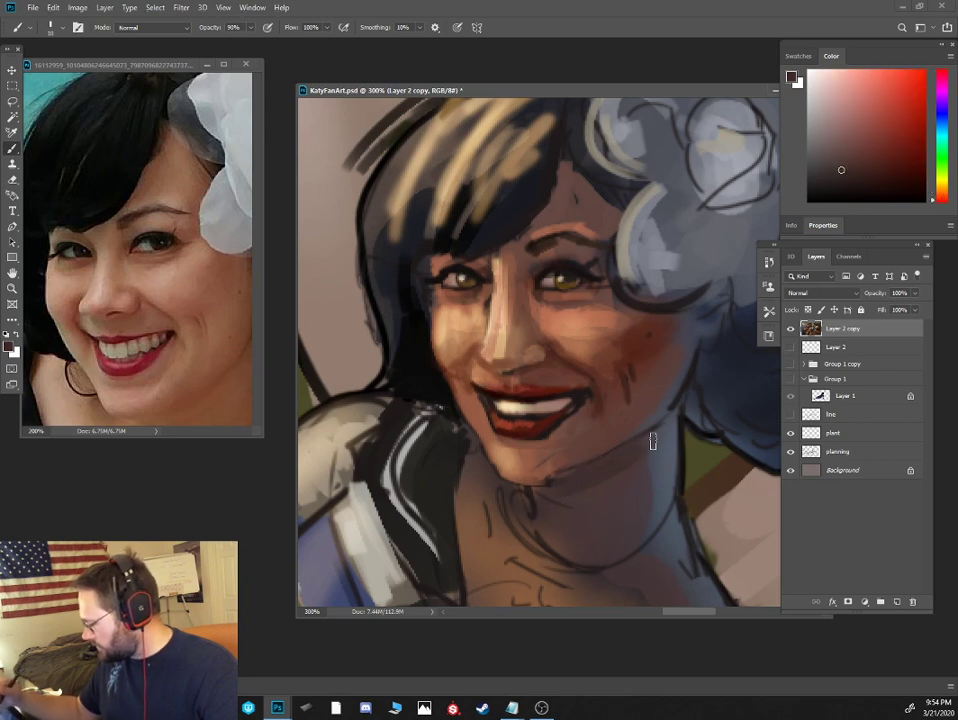
left_click(592, 448, "alt")
left_click_drag(545, 479, 616, 436)
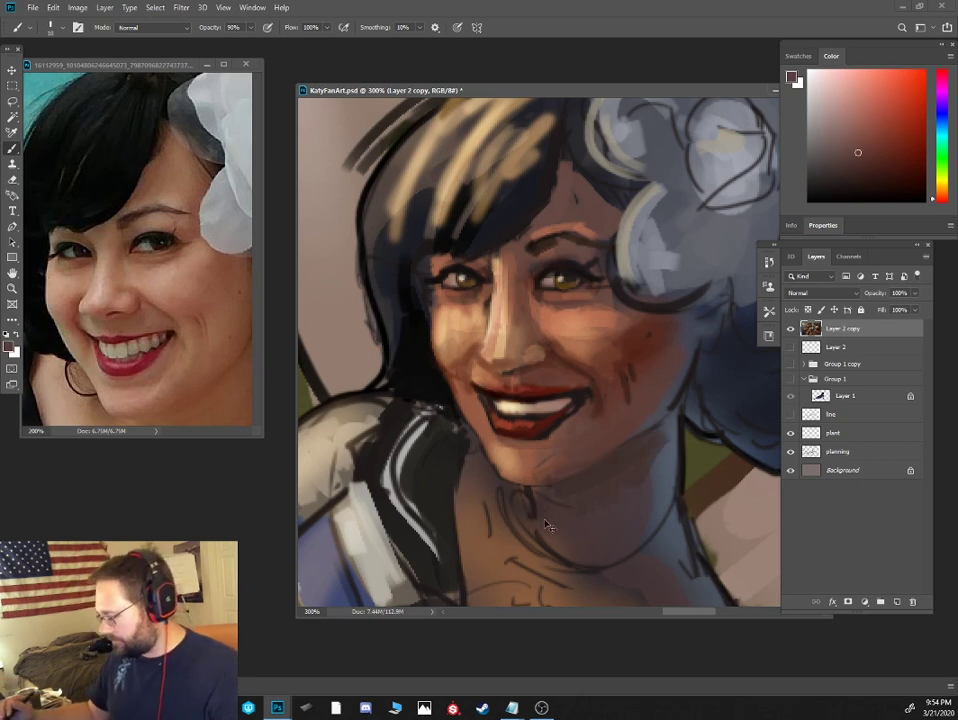
Touch up the lit side of the face beside the dark hair with sampled pinkish and light tan skin tones
key("ctrl+minus")
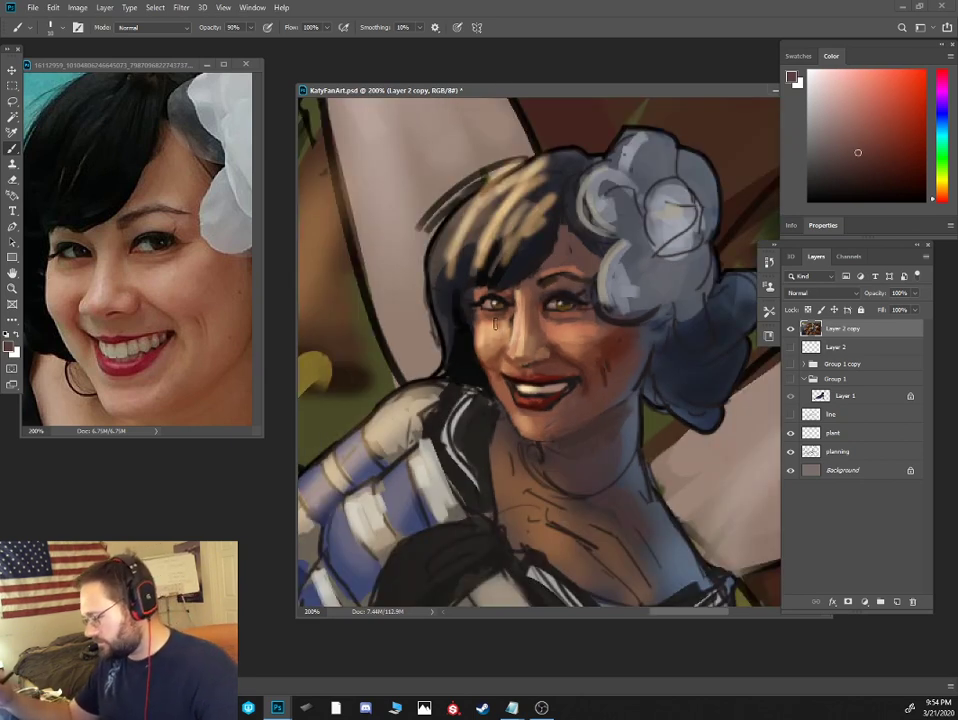
left_click(501, 380, "alt")
left_click(500, 379, "alt")
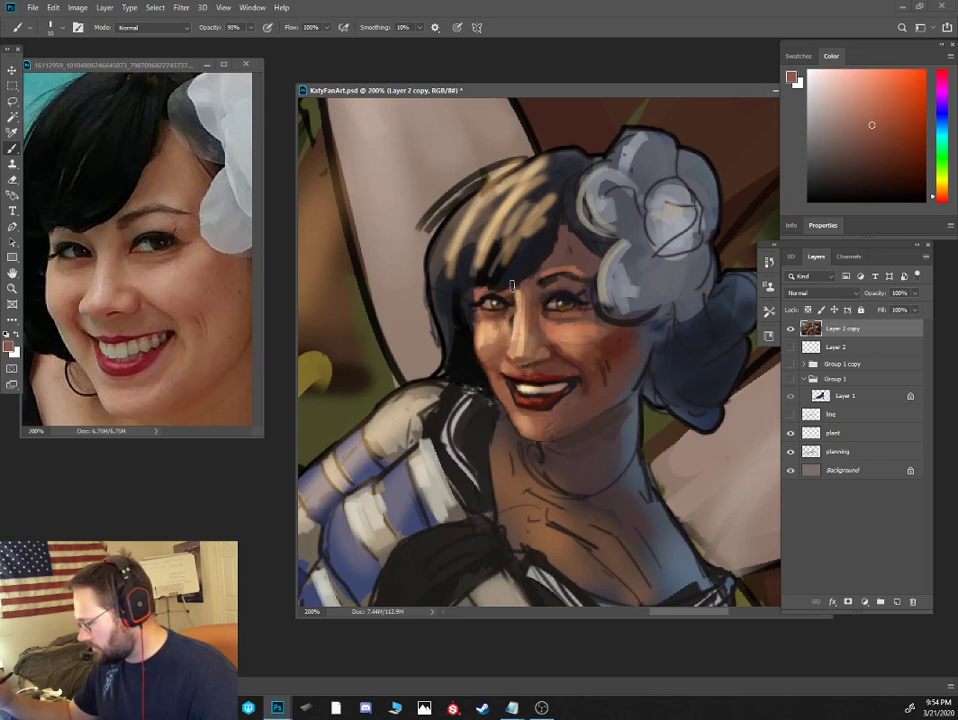
left_click(480, 320, "alt")
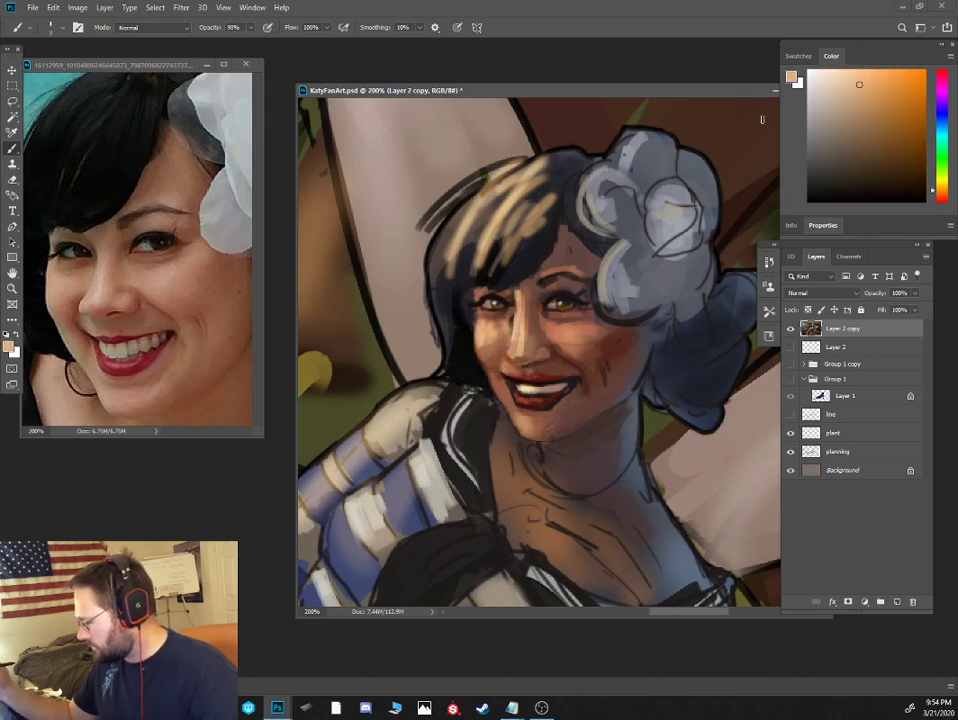
Paint near-black strands over the blonde bangs, with the reference photo's window widened and shifted to show the hair
left_click(481, 268, "alt")
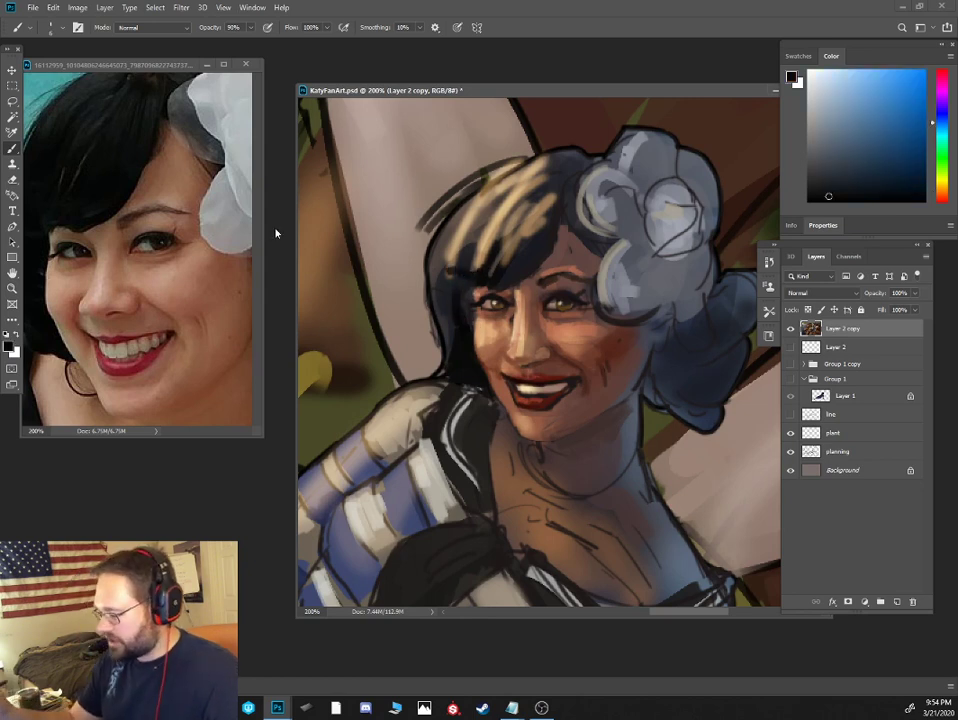
left_click_drag(263, 236, 325, 233)
mouse_move(240, 183)
left_mouse_down()
mouse_move(209, 247)
mouse_move(229, 289)
left_mouse_up()
left_click(506, 268)
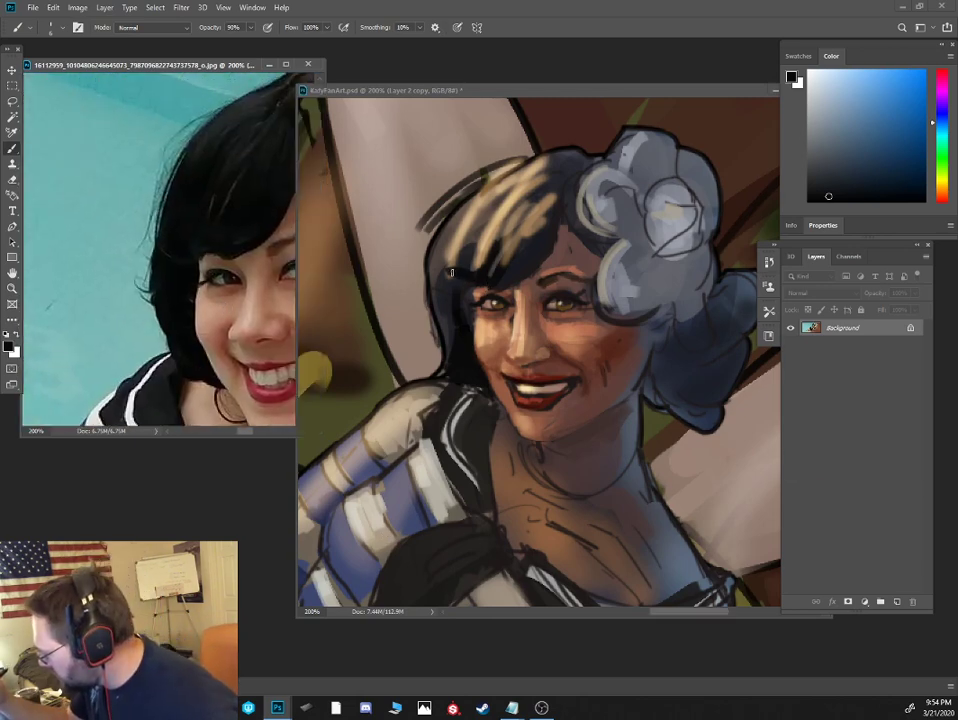
mouse_move(471, 252)
left_mouse_down()
mouse_move(545, 171)
mouse_move(462, 254)
mouse_move(521, 159)
left_mouse_up()
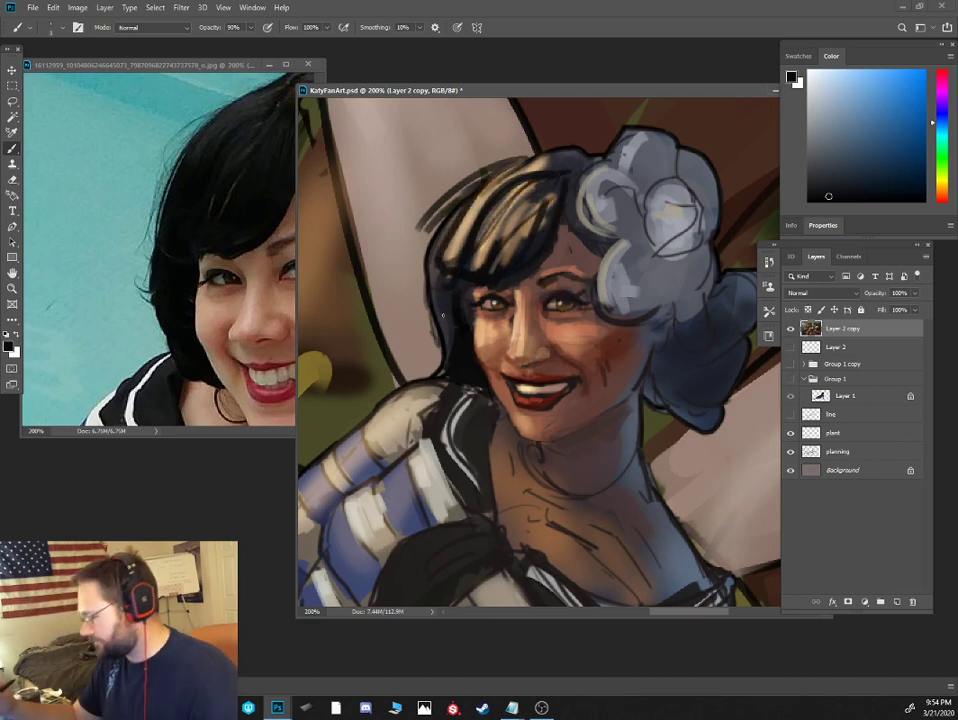
Paint near-black strands into the hair bun and darken the inner edge of the collar, with the reference at 100%
left_click(220, 65)
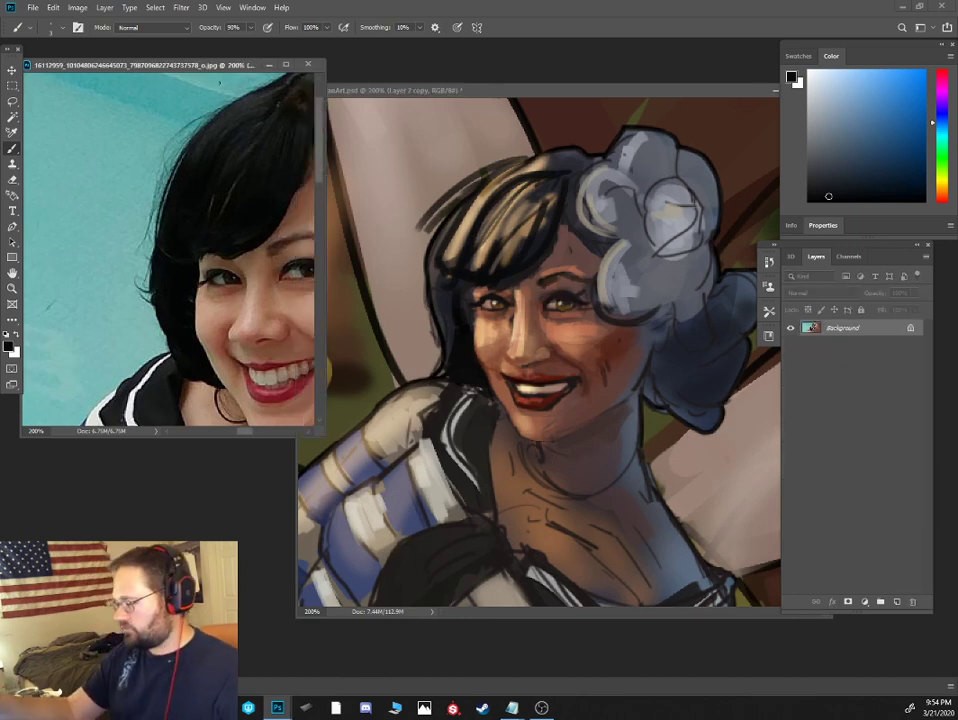
key("ctrl+minus")
left_click(669, 386)
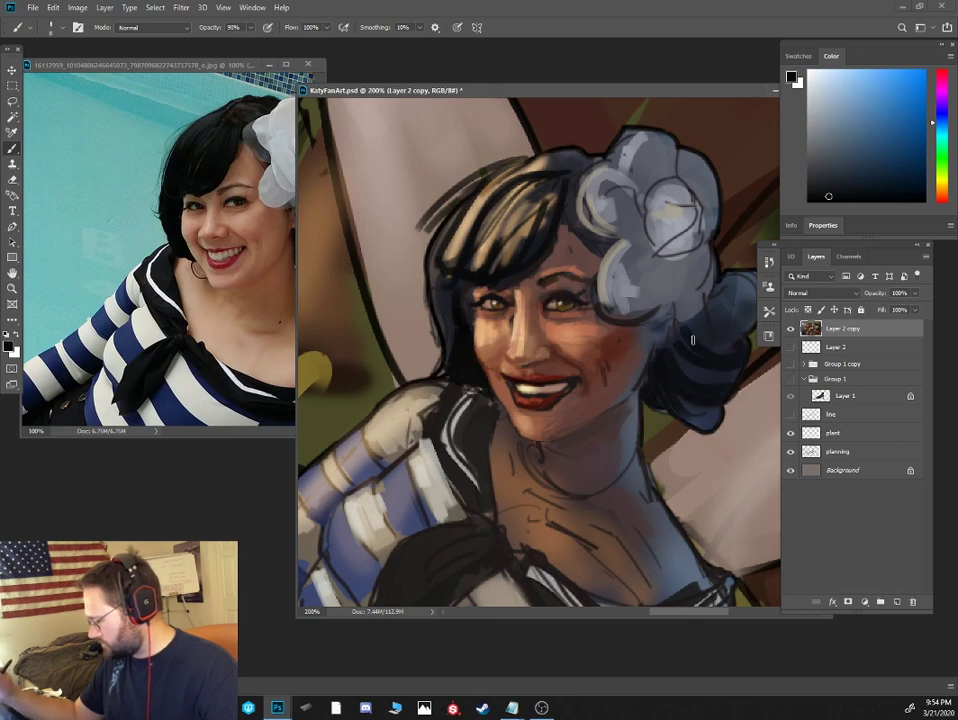
left_click_drag(572, 415, 486, 369)
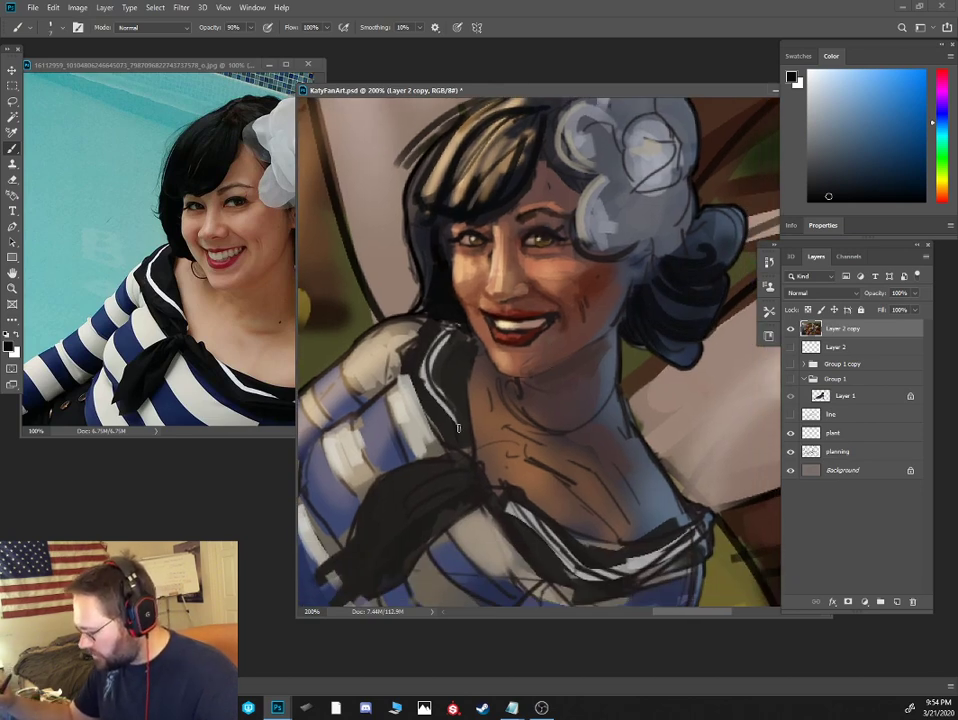
mouse_move(470, 450)
left_mouse_down()
mouse_move(451, 374)
mouse_move(469, 336)
left_mouse_up()
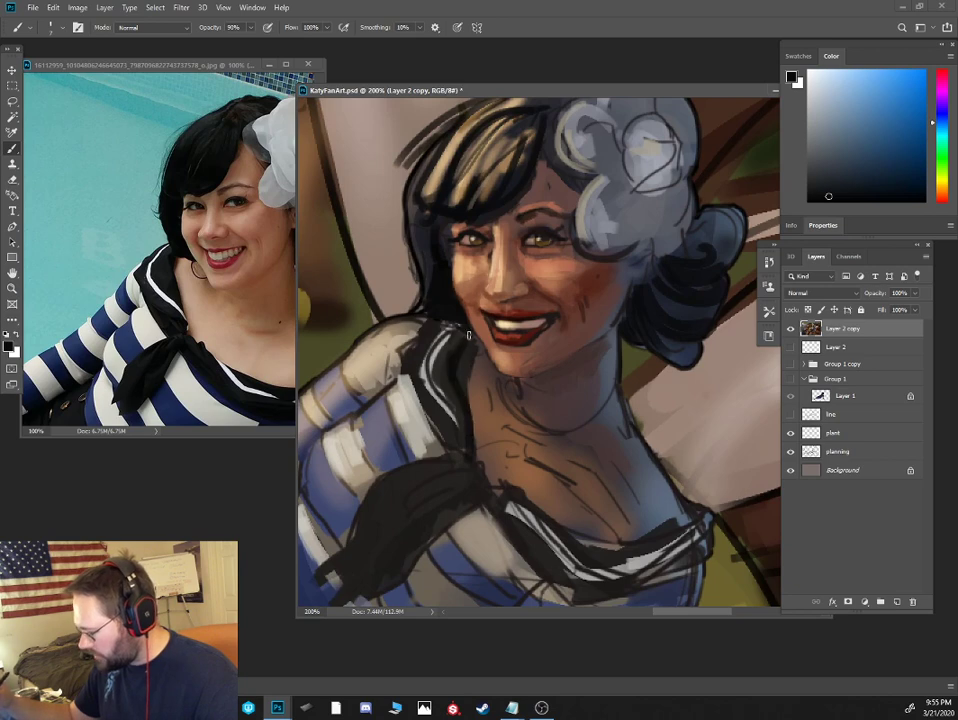
Clean up the neck edge beside the collar with sampled browns and sample a dark brown for the collarbone lines
left_click(480, 400, "alt")
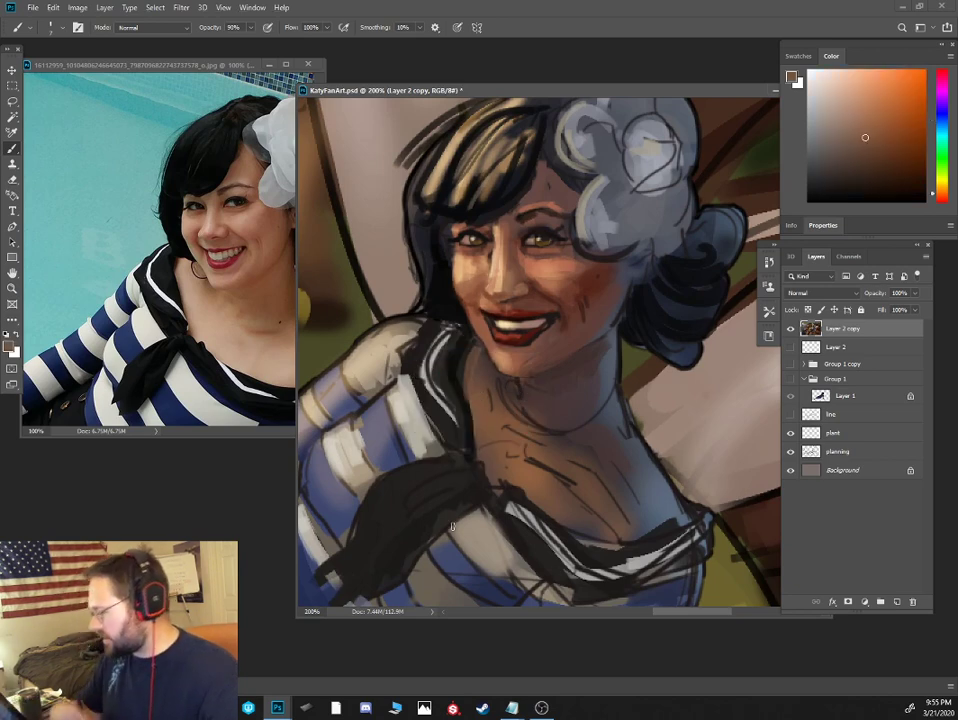
left_click(489, 398, "alt")
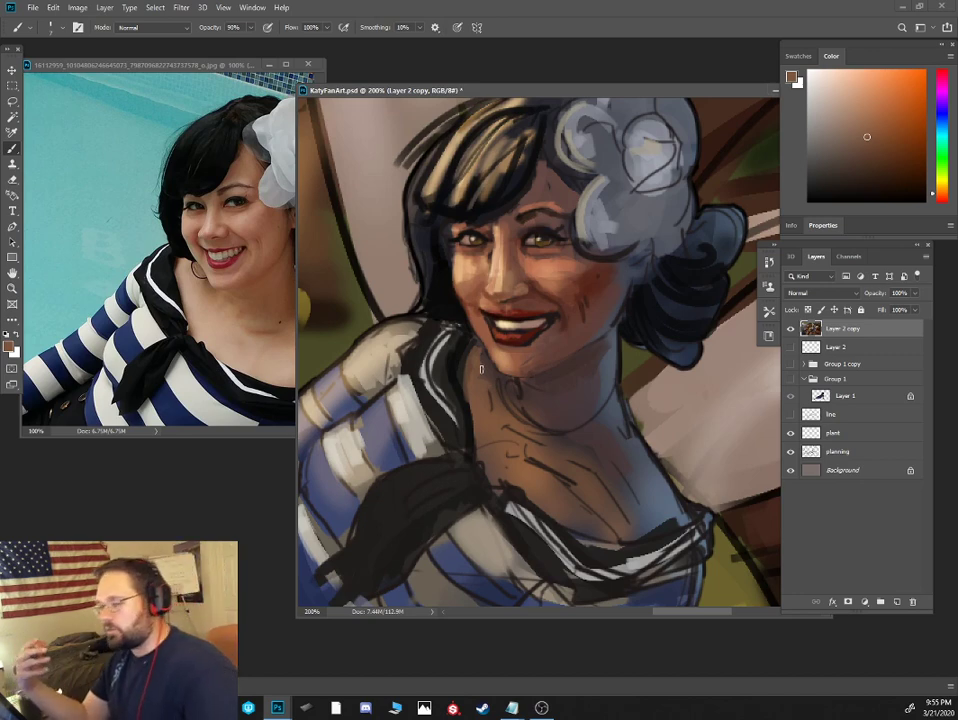
left_click(582, 462, "alt")
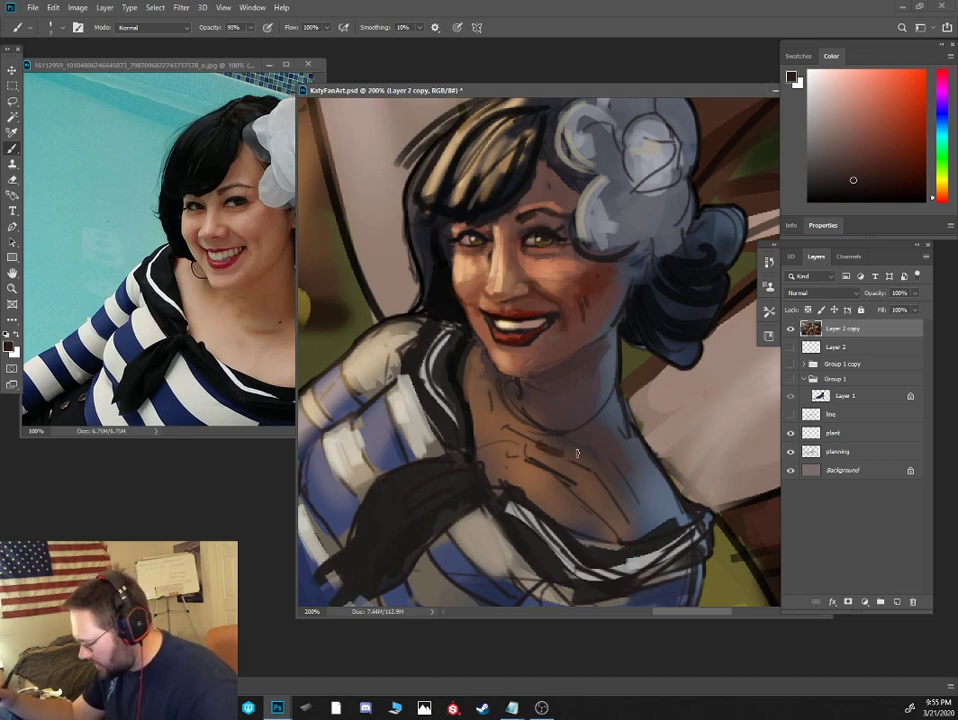
Lay warm orange-tan strokes over the neck and upper chest with the tom Brush, starting from a sampled cheek highlight
left_click(476, 276, "alt")
right_click(555, 292)
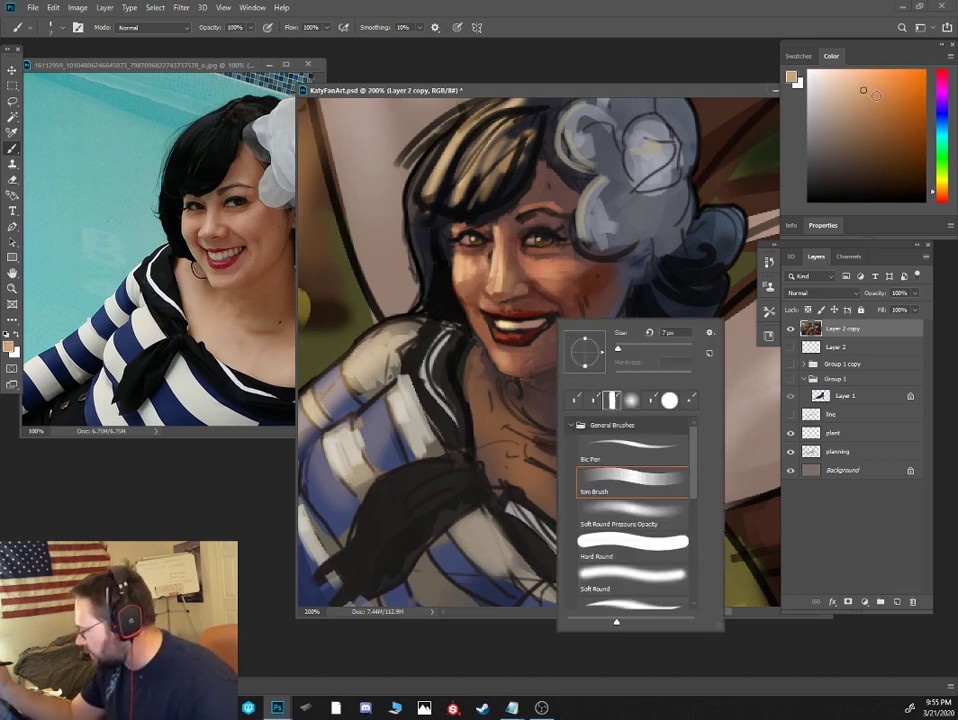
left_click(871, 94)
left_click_drag(485, 412, 516, 457)
left_click(883, 105)
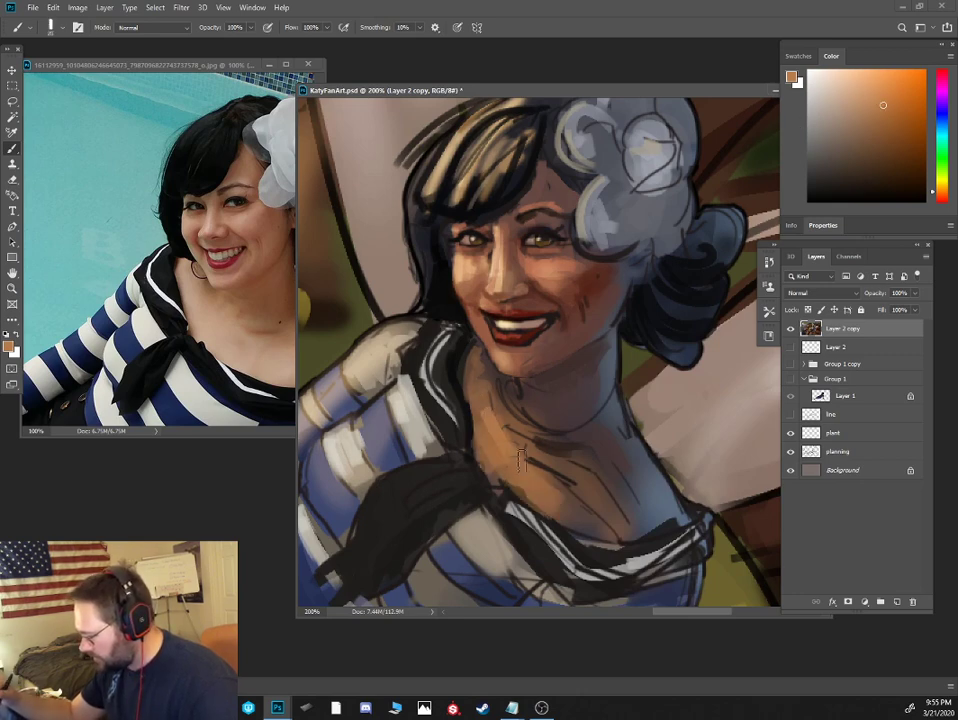
key("[")
key("[")
key("[")
key("[")
left_click_drag(530, 458, 582, 502)
left_click_drag(515, 443, 592, 489)
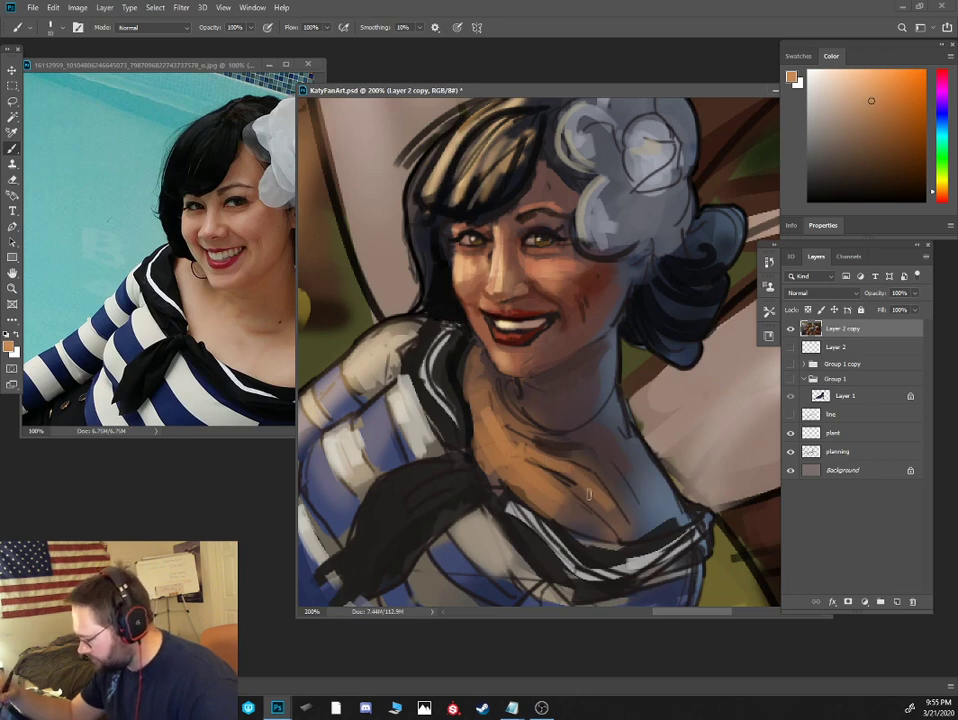
Switch to a soft round brush and blend the orange-tan light across the chest above the neckline
right_click(569, 473)
double_click(650, 575)
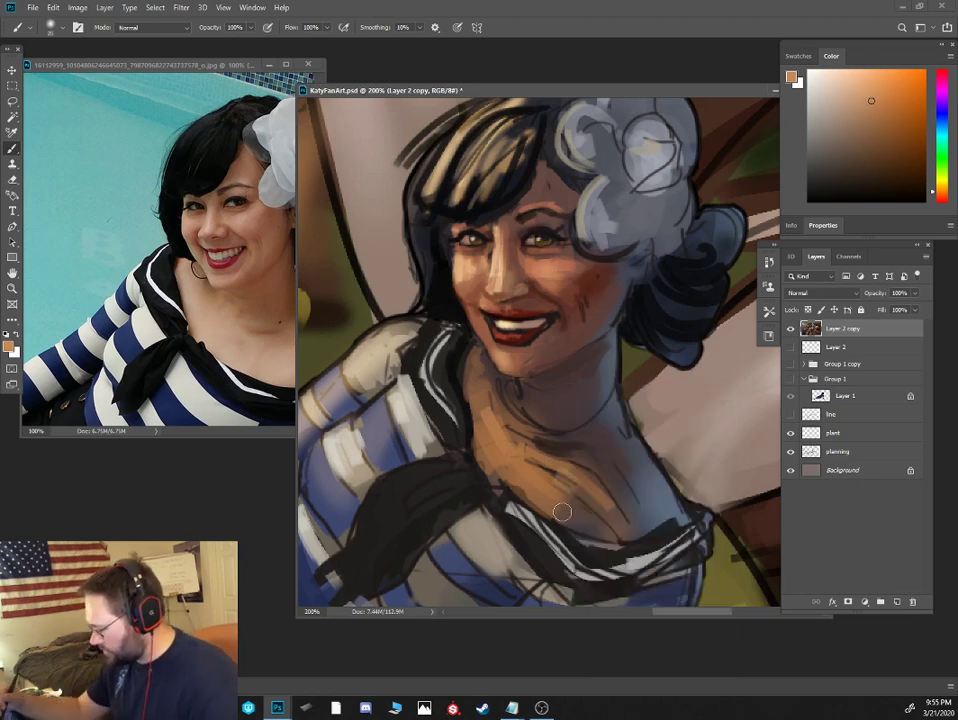
mouse_move(541, 493)
left_mouse_down()
mouse_move(581, 514)
mouse_move(606, 513)
mouse_move(651, 547)
mouse_move(622, 505)
mouse_move(614, 476)
left_mouse_up()
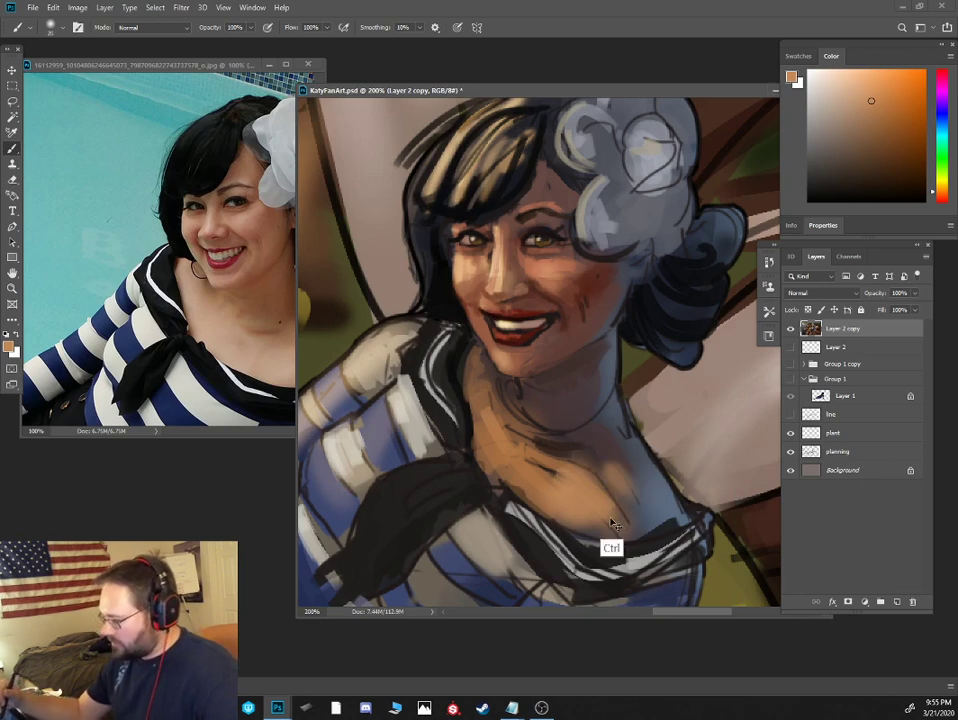
Soften the chest and shoulder shading with sampled and adjusted red-browns, comparing against the reference photo at 66.67%
key("ctrl+minus")
left_click(246, 66)
key("ctrl+minus")
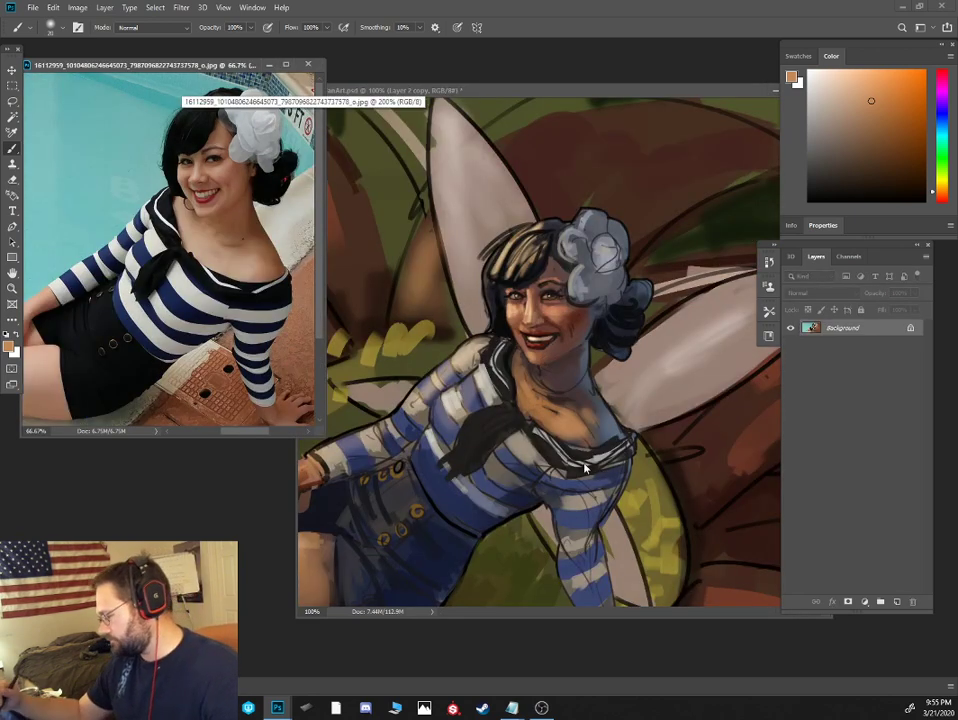
key("ctrl+Tab")
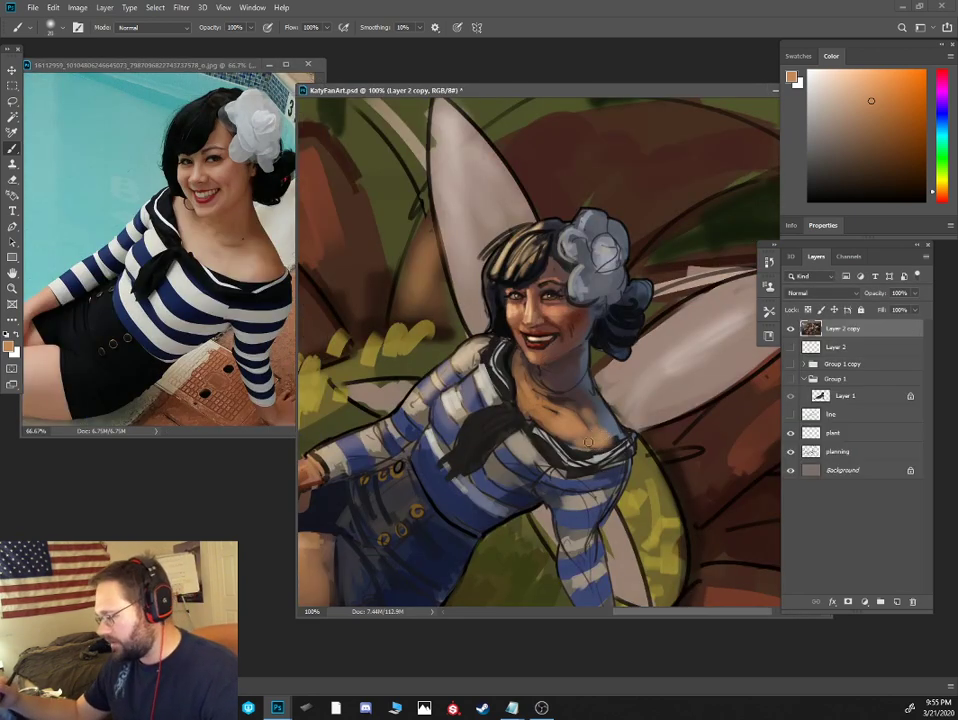
left_click(578, 414, "alt")
key("[")
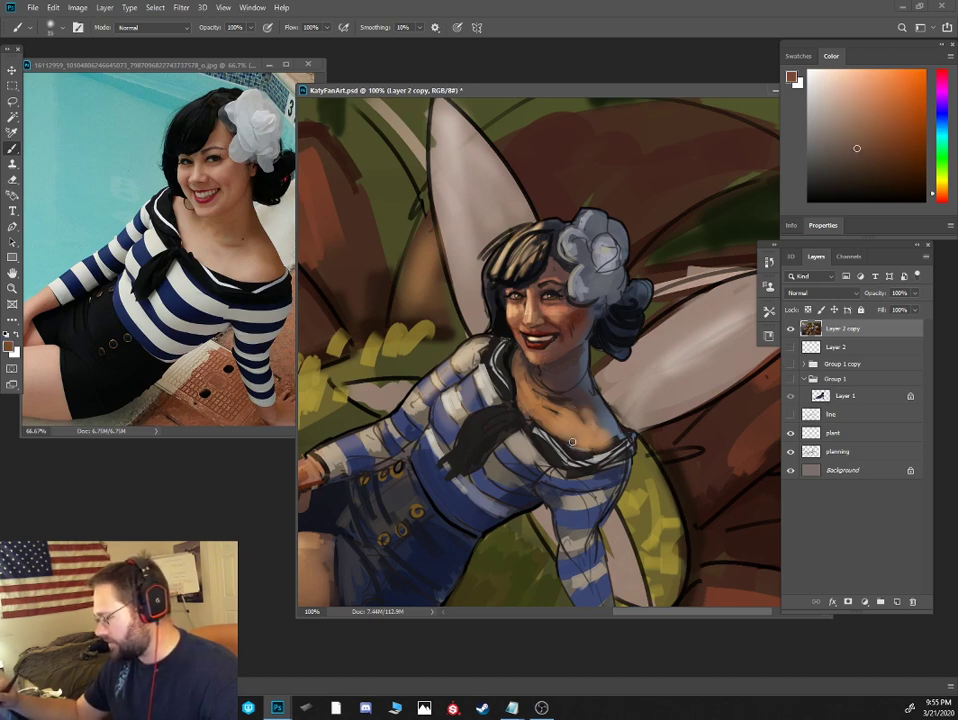
left_click(570, 431, "alt")
left_click(943, 196)
left_click(866, 141)
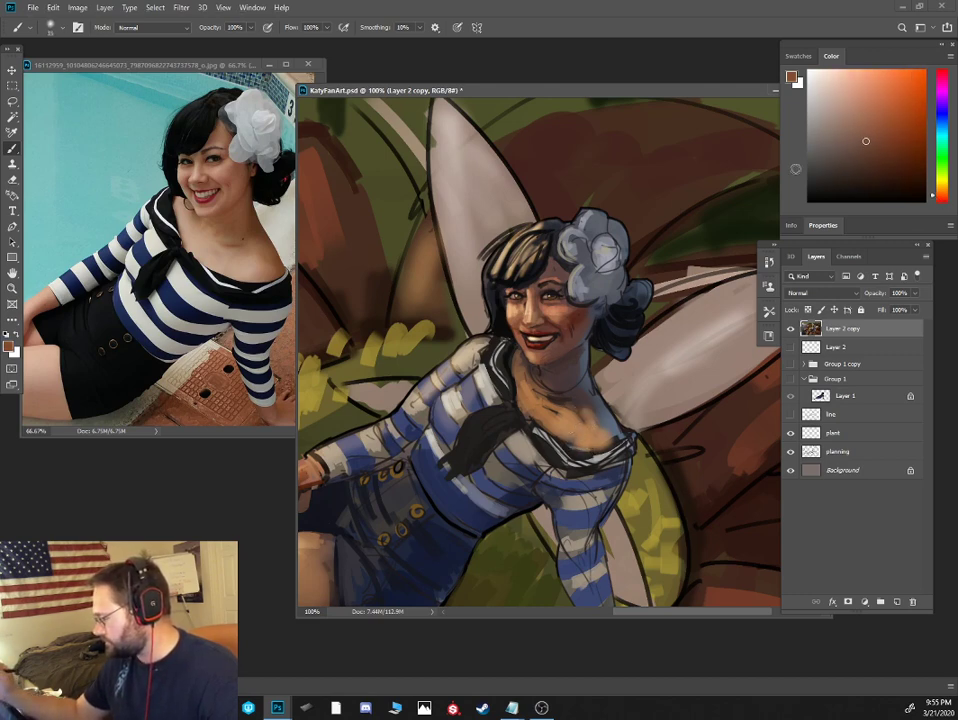
key("ctrl+plus")
left_click(562, 428, "alt")
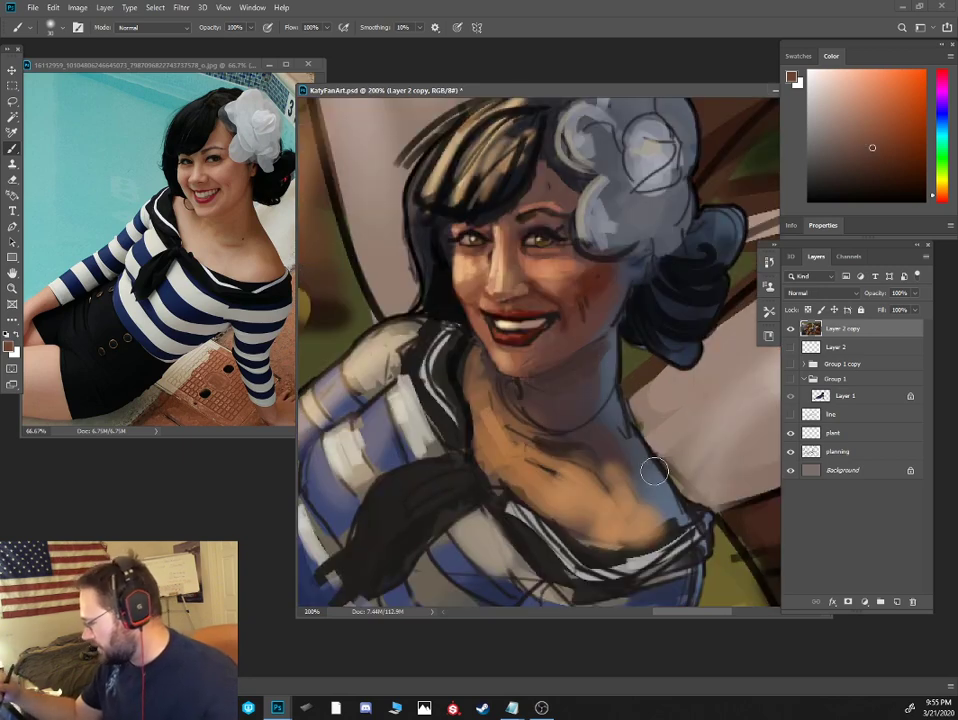
Draw thin brown collarbone and breastbone lines across the upper chest with a 3 px brush
key("ctrl+plus")
scroll(626, 477, "down", 3)
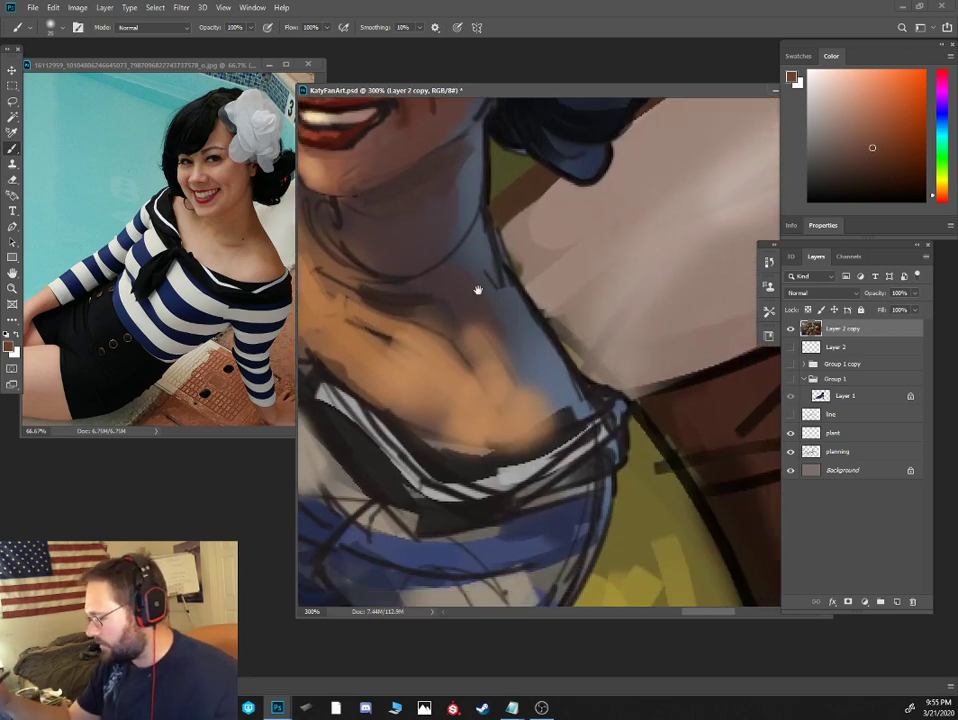
key("bracketleft")
key("bracketleft")
key("bracketleft")
key("bracketleft")
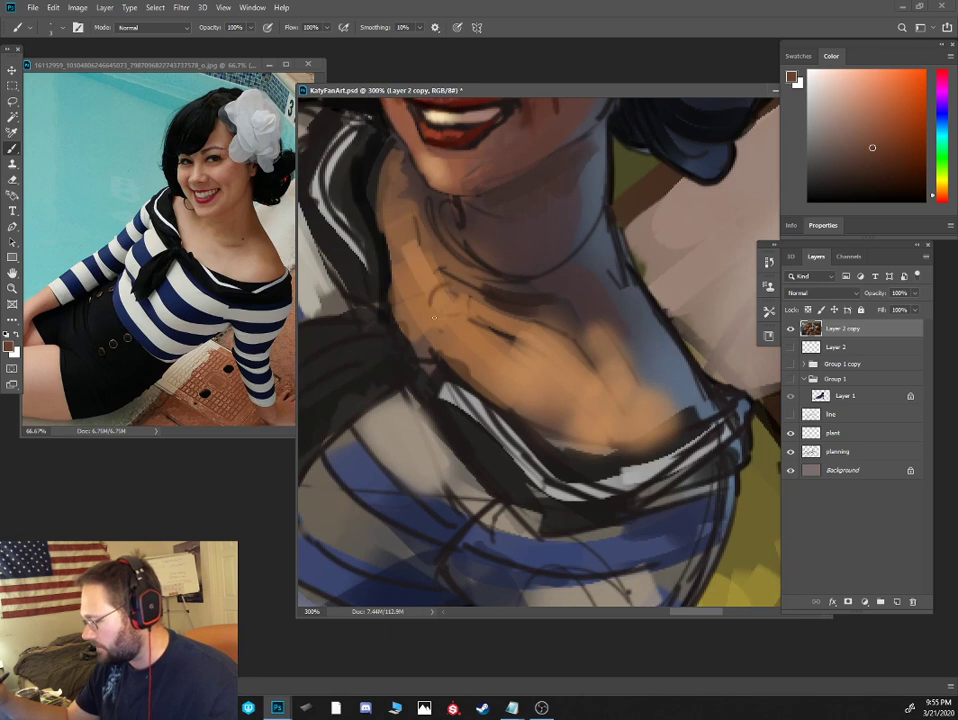
left_click_drag(442, 306, 547, 344)
left_click_drag(462, 288, 594, 348)
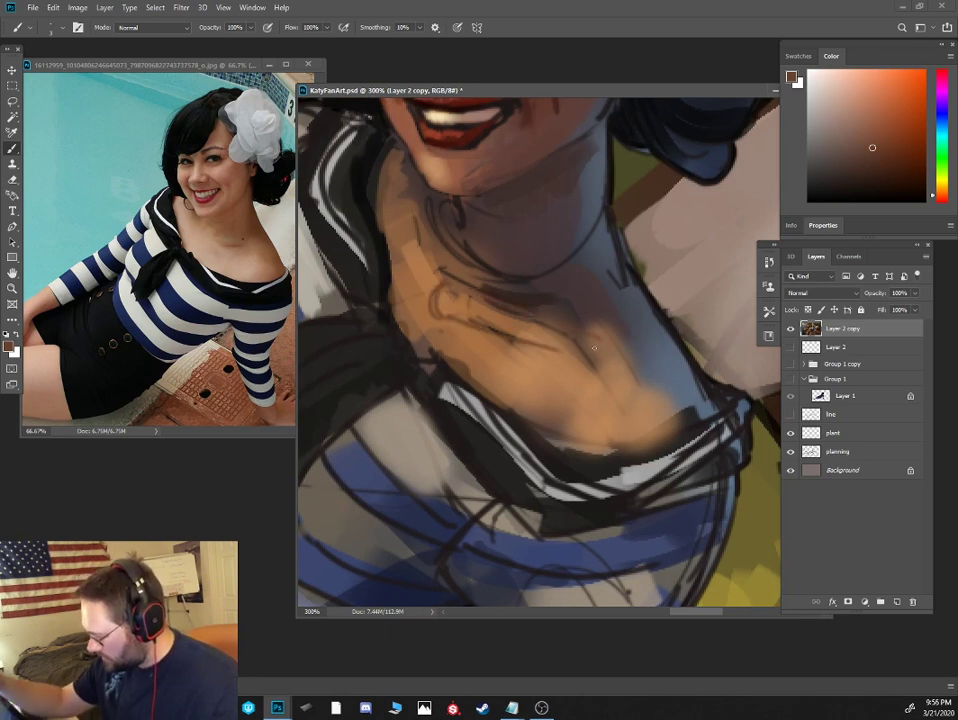
left_click_drag(409, 260, 471, 333)
left_click_drag(436, 248, 492, 331)
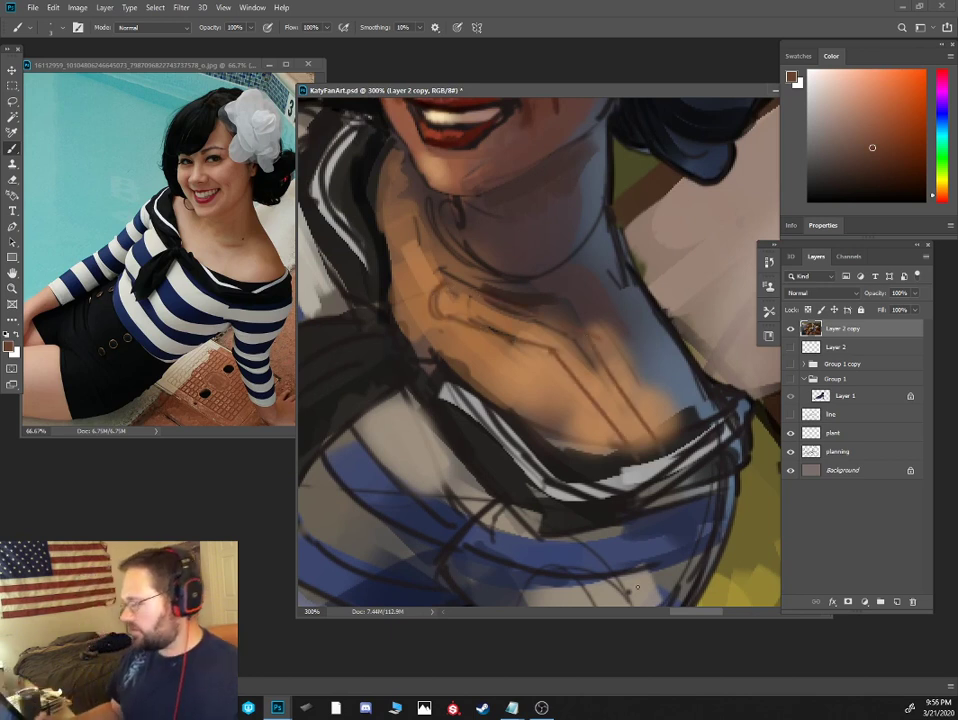
Sketch a rounded brown arc for the shoulder over the neckline and fan contour lines down through it
mouse_move(584, 388)
left_mouse_down()
mouse_move(578, 474)
mouse_move(591, 525)
left_mouse_up()
mouse_move(583, 410)
left_mouse_down()
mouse_move(622, 375)
mouse_move(735, 419)
left_mouse_up()
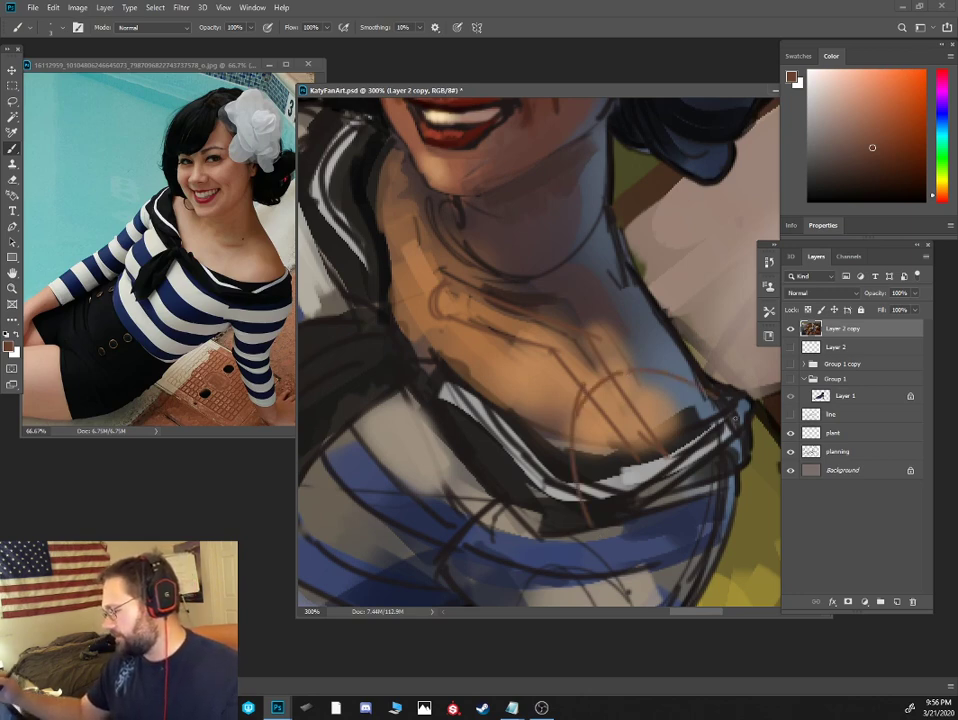
mouse_move(595, 392)
left_mouse_down()
mouse_move(593, 478)
mouse_move(611, 481)
left_mouse_up()
left_click_drag(616, 404, 623, 487)
left_click_drag(625, 422, 634, 487)
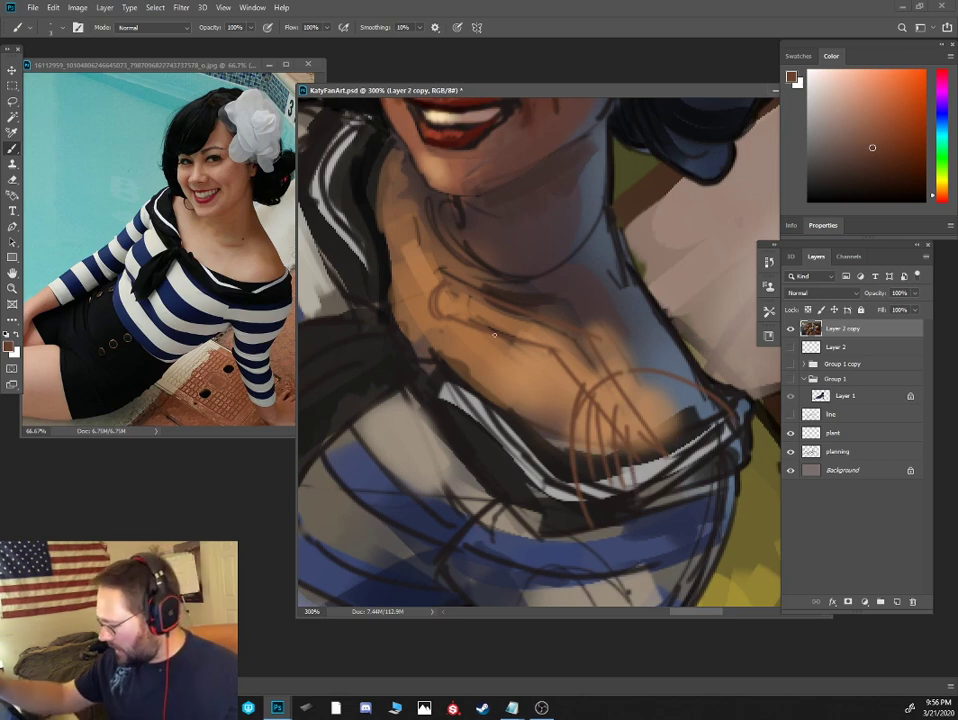
Hatch brown contour lines down the chest from the collarbone toward the neckline
left_click_drag(549, 362, 571, 416)
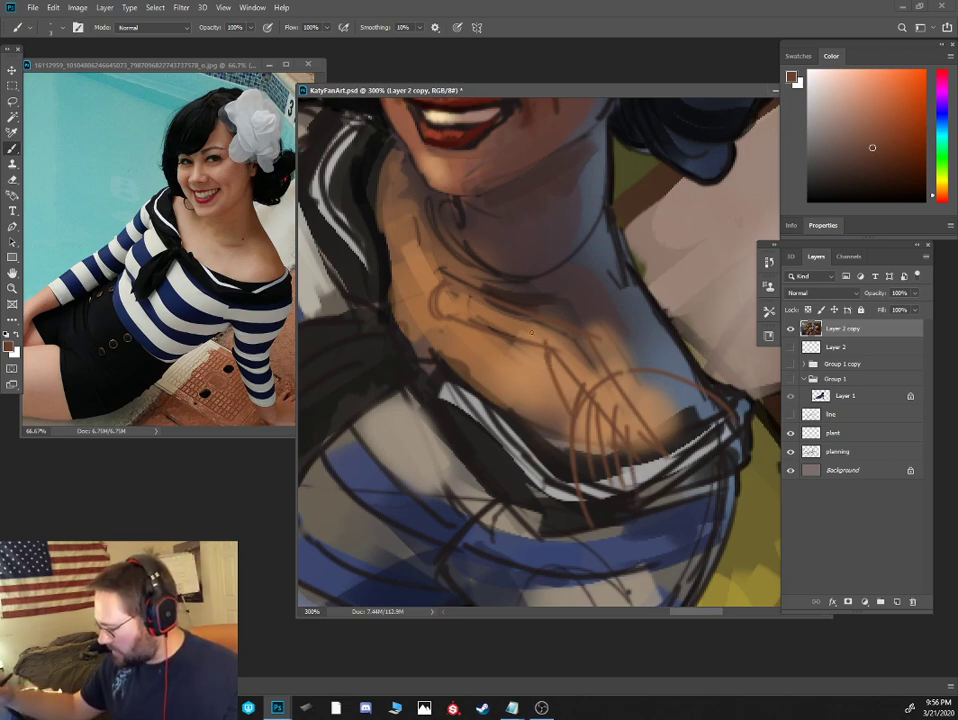
mouse_move(530, 331)
left_mouse_down()
mouse_move(556, 422)
mouse_move(541, 418)
left_mouse_up()
left_click_drag(490, 326, 520, 410)
left_click_drag(458, 315, 486, 386)
left_click_drag(446, 310, 459, 360)
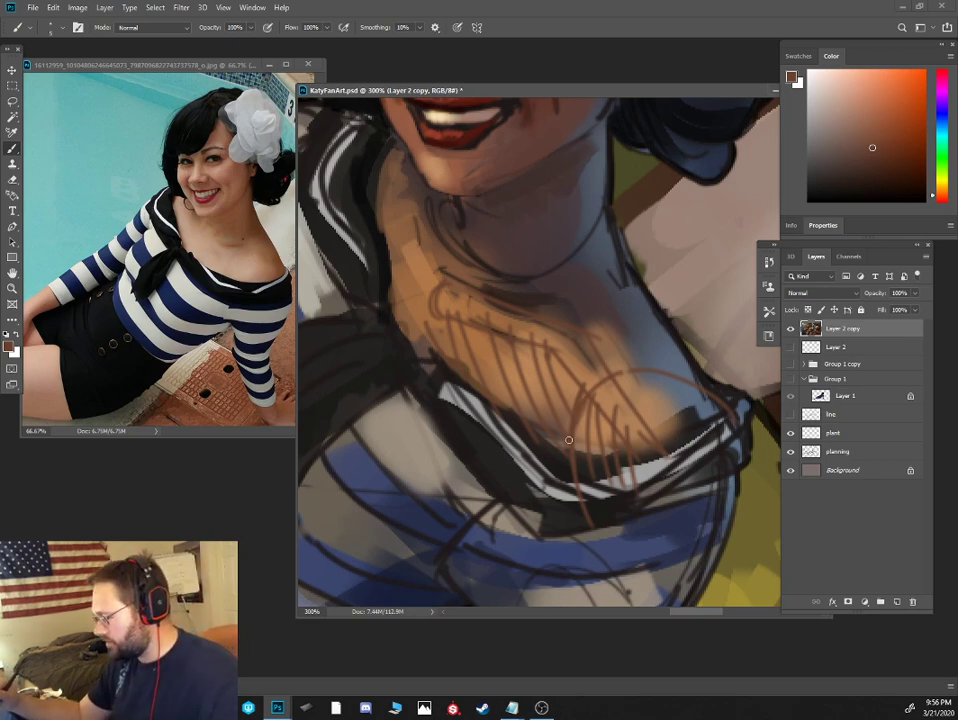
Paint over the hatched contour lines on the chest with sampled skin tans using the Soft Round Pressure Opacity brush
right_click(604, 300)
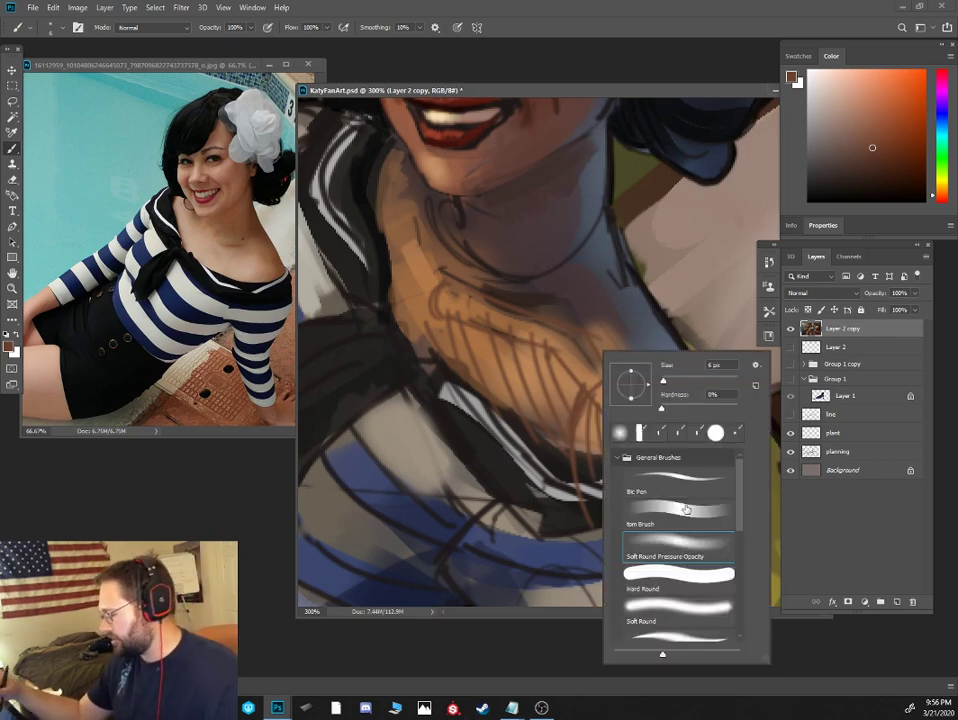
double_click(686, 548)
left_click(576, 381, "alt")
left_click_drag(542, 355, 529, 372)
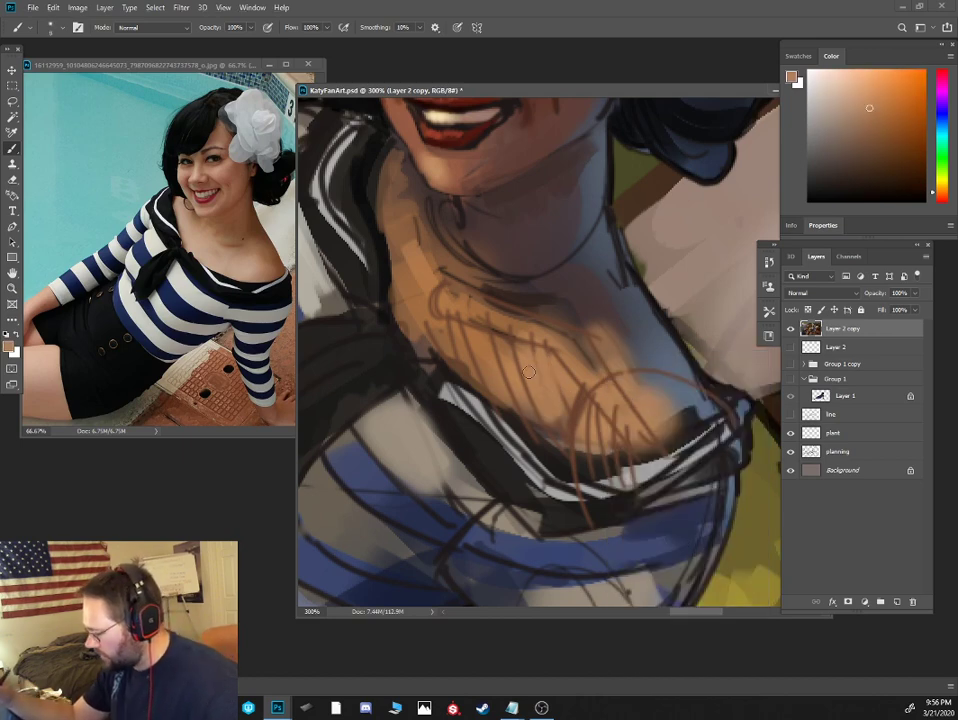
left_click(560, 400, "alt")
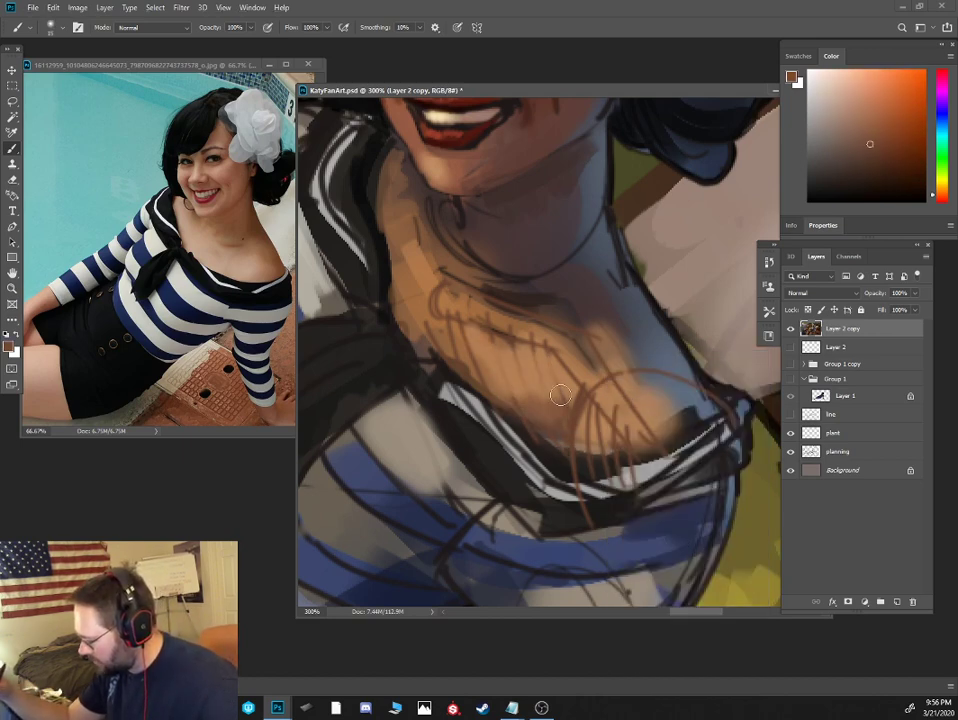
left_click(498, 360, "alt")
mouse_move(450, 326)
left_mouse_down()
mouse_move(473, 370)
mouse_move(488, 368)
left_mouse_up()
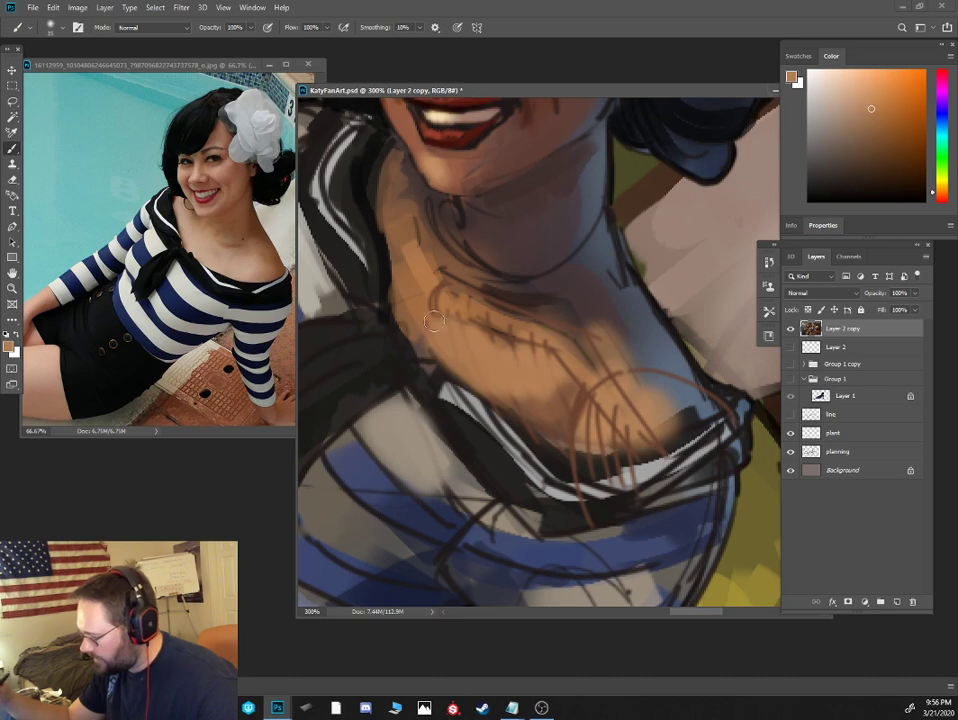
Highlight the collarbone and upper chest with lighter orange, and blend the lower chest with sampled tan
left_click(881, 94)
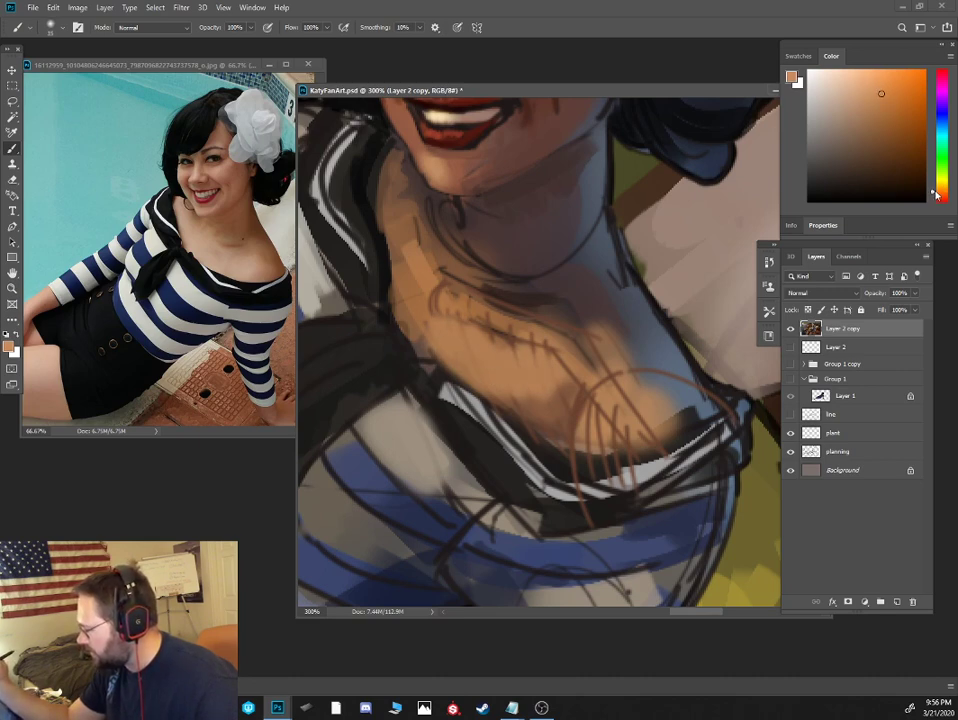
left_click(427, 319, "alt")
mouse_move(427, 319)
left_mouse_down()
mouse_move(440, 302)
mouse_move(462, 308)
left_mouse_up()
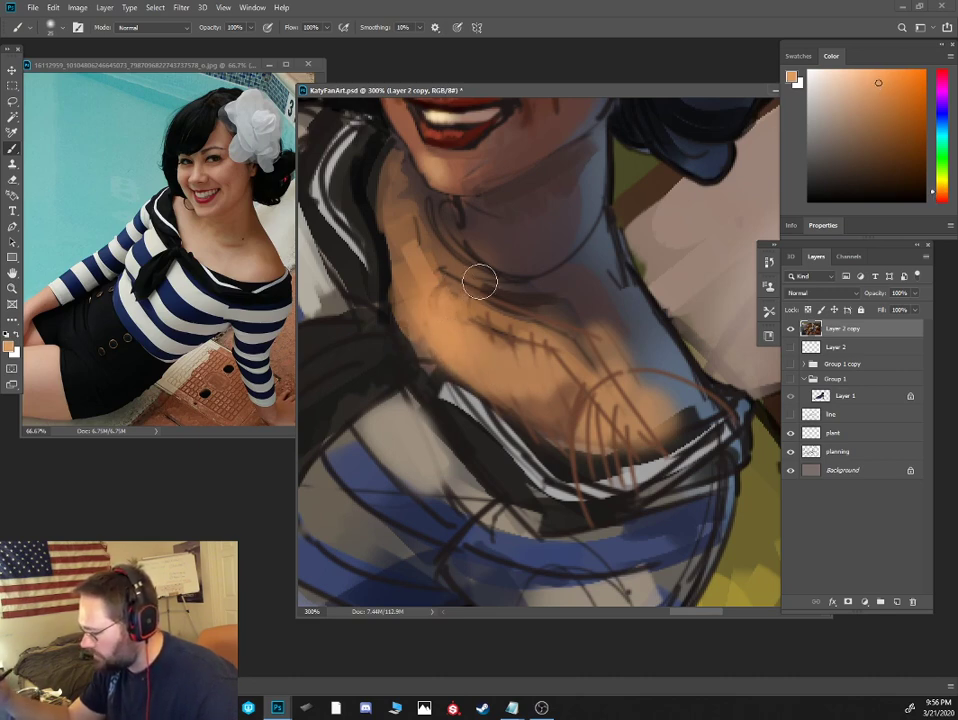
left_click(553, 371, "alt")
left_click_drag(555, 366, 572, 376)
left_click(538, 374, "alt")
key("bracketright")
key("bracketright")
mouse_move(515, 368)
left_mouse_down()
mouse_move(556, 361)
mouse_move(504, 338)
mouse_move(536, 410)
left_mouse_up()
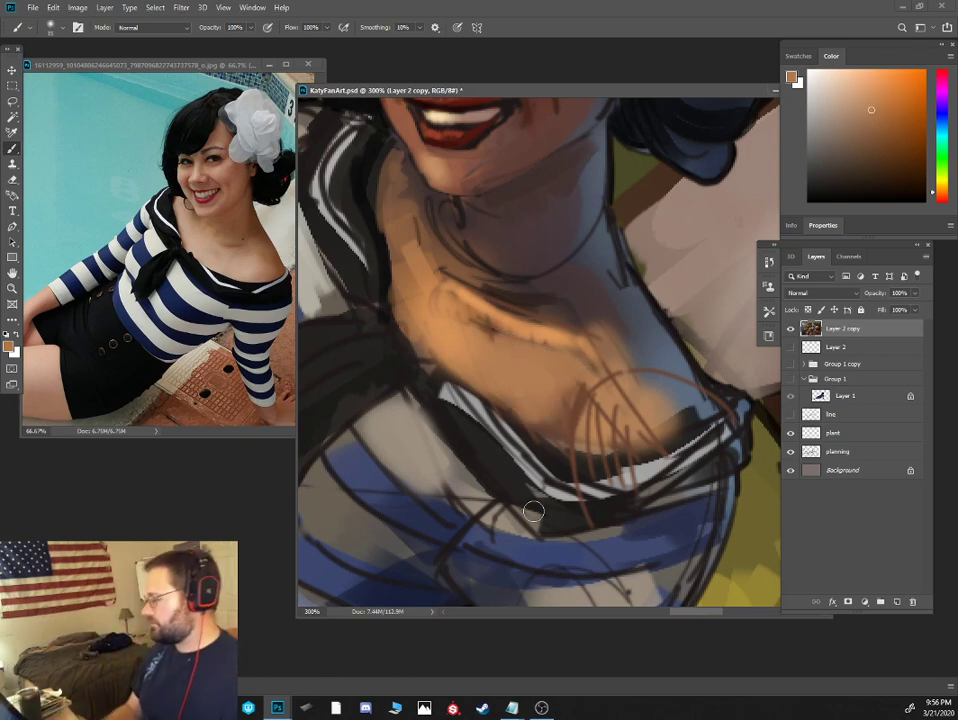
Cover the looping sketch lines at the base of the neck with sampled browns and oranges
left_click(510, 295, "alt")
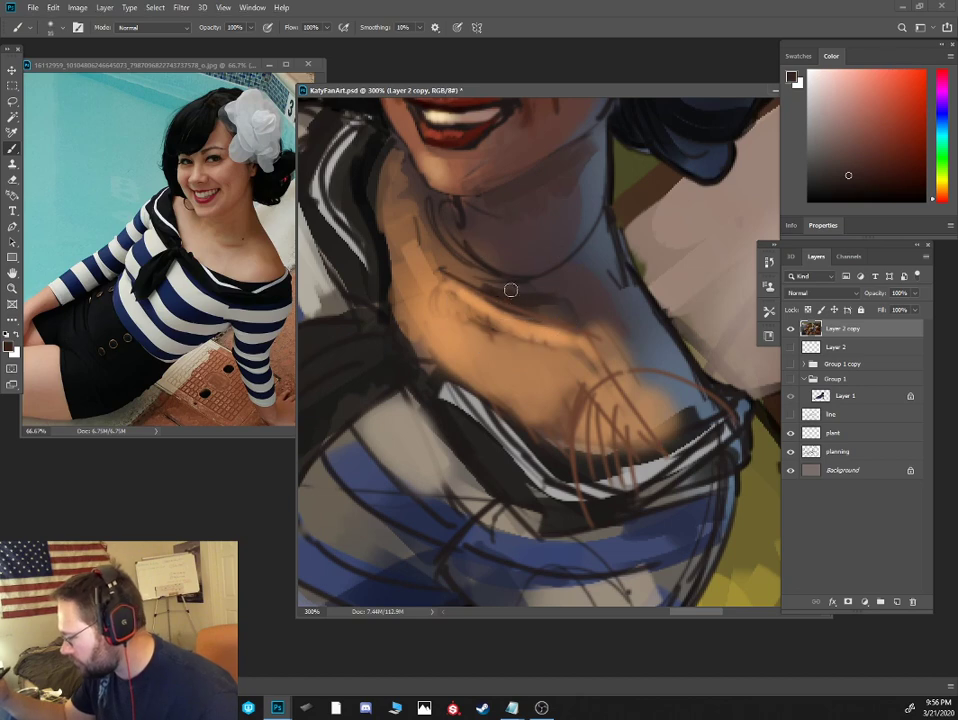
left_click(466, 288, "alt")
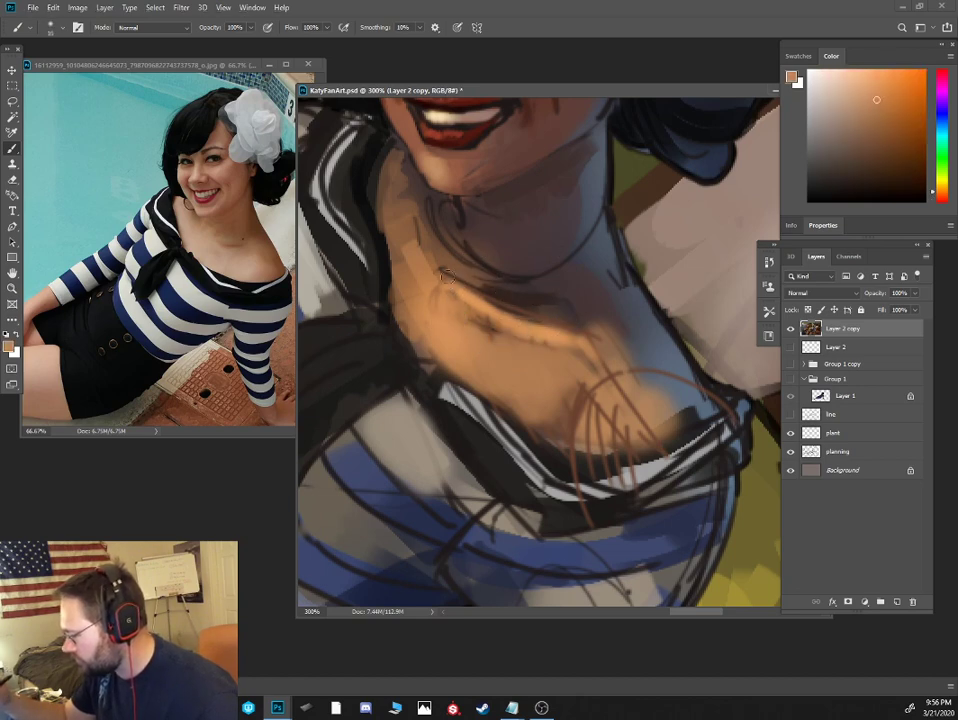
left_click(471, 224, "alt")
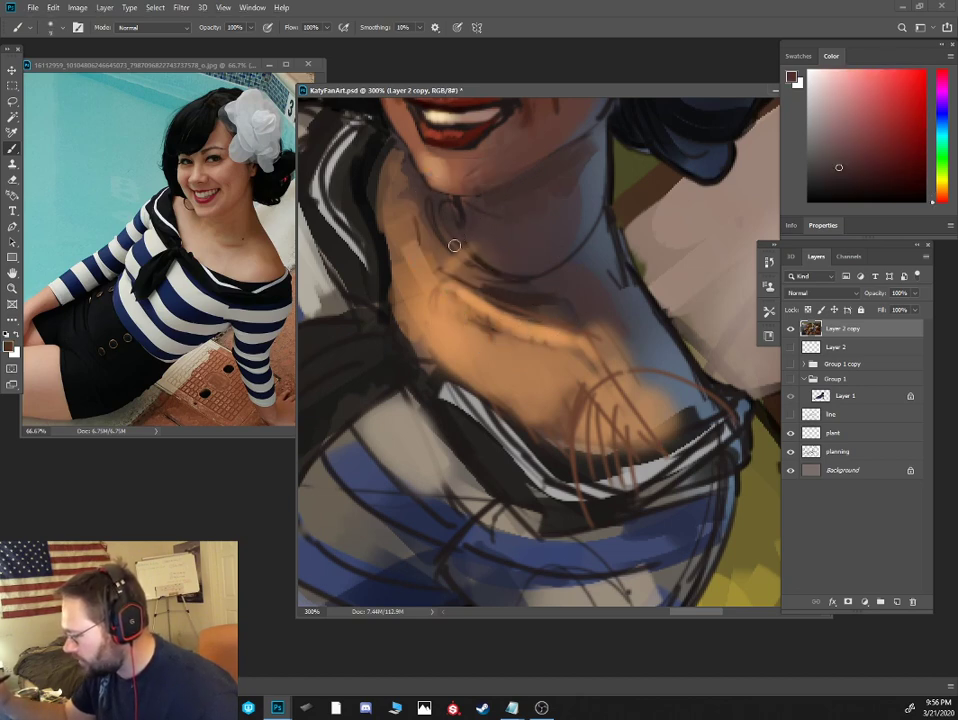
left_click(439, 242, "alt")
left_click_drag(436, 242, 456, 238)
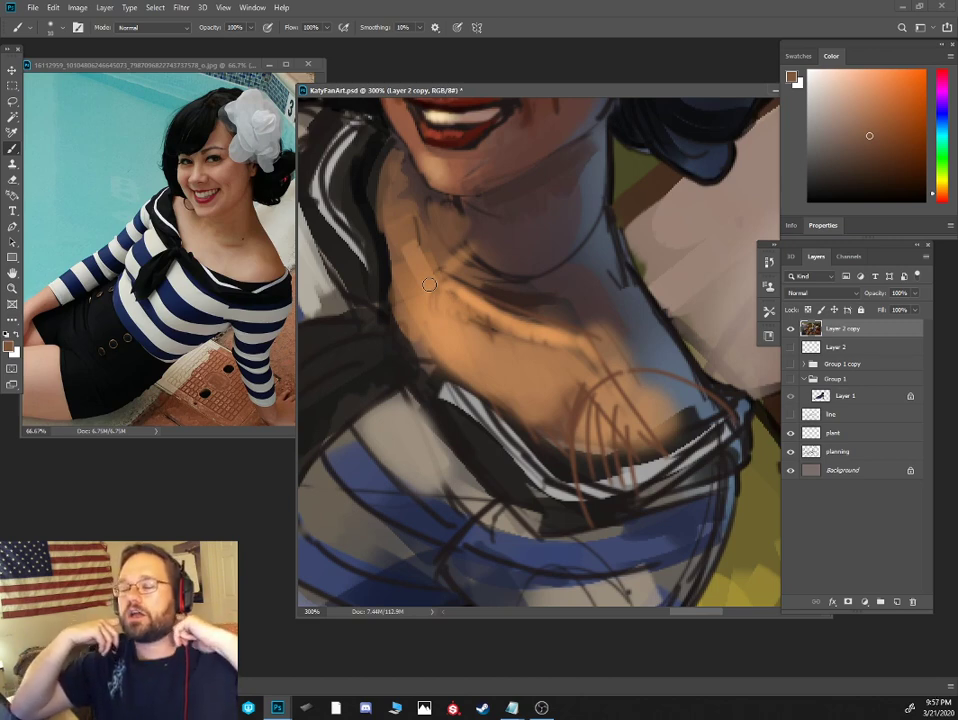
left_click_drag(429, 285, 487, 235)
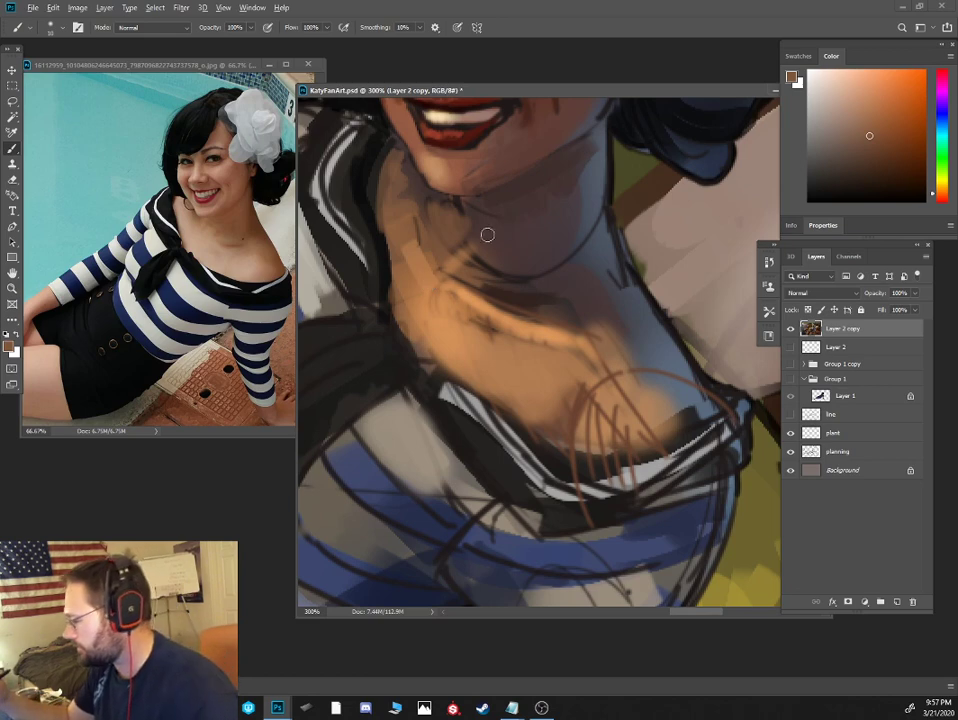
Glaze the front of the neck with a darker reddish brown, adjusting the brush size between strokes
left_click(472, 258, "alt")
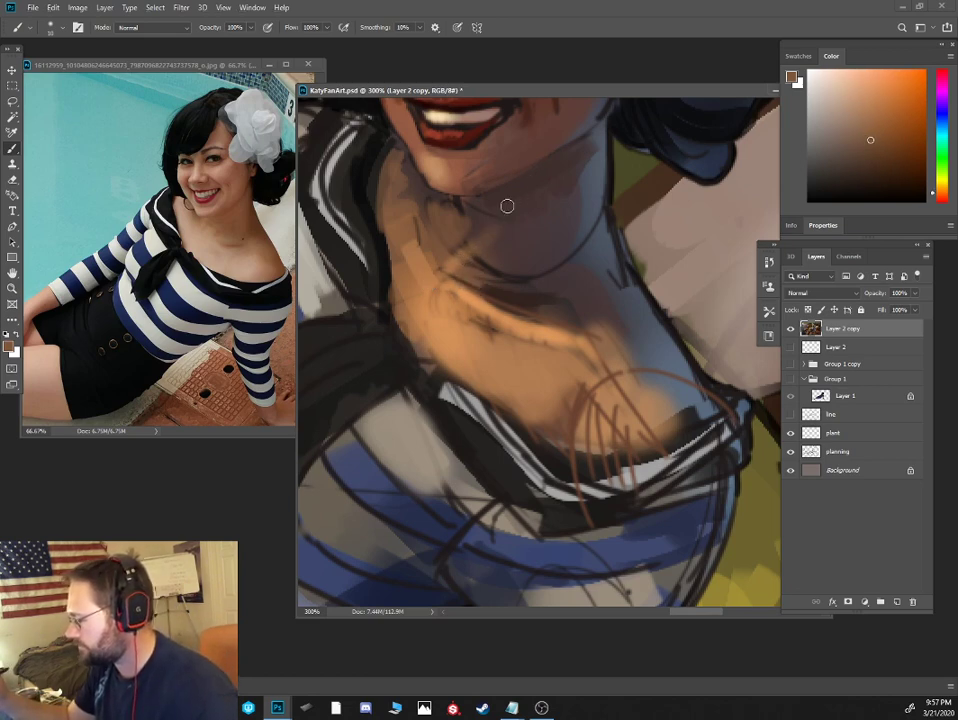
left_click(490, 236, "alt")
key("]")
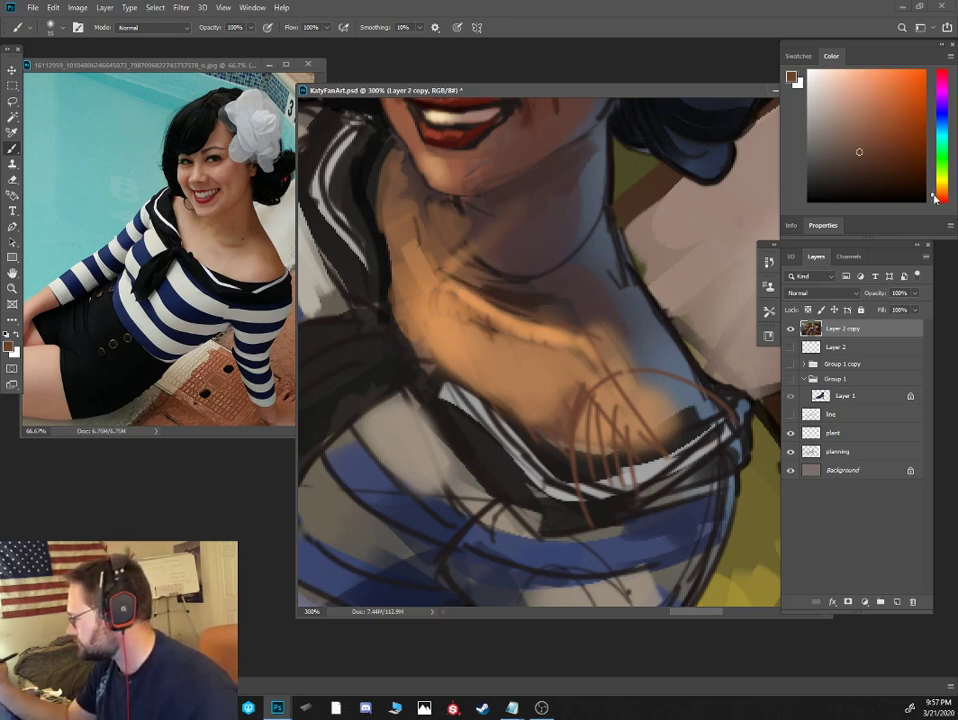
left_click(877, 165)
key("]")
left_click_drag(484, 274, 496, 225)
key("[")
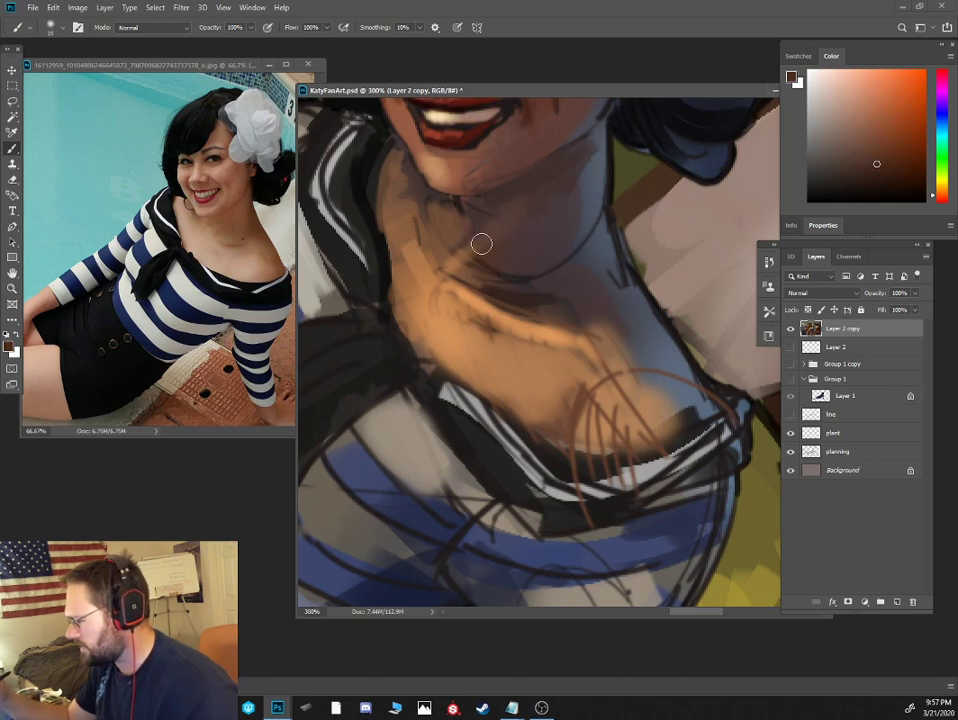
key("[")
Blend away the curved construction line across the neck with sampled shadow browns and cool blue-grey
left_click(470, 270, "alt")
left_click(492, 252, "alt")
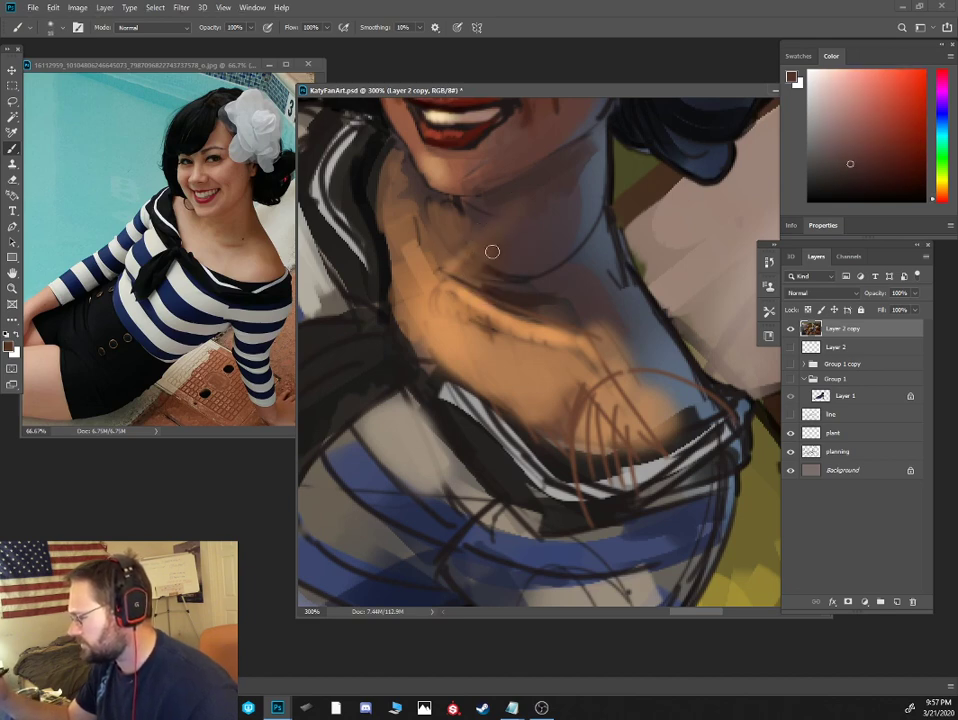
left_click(517, 214, "alt")
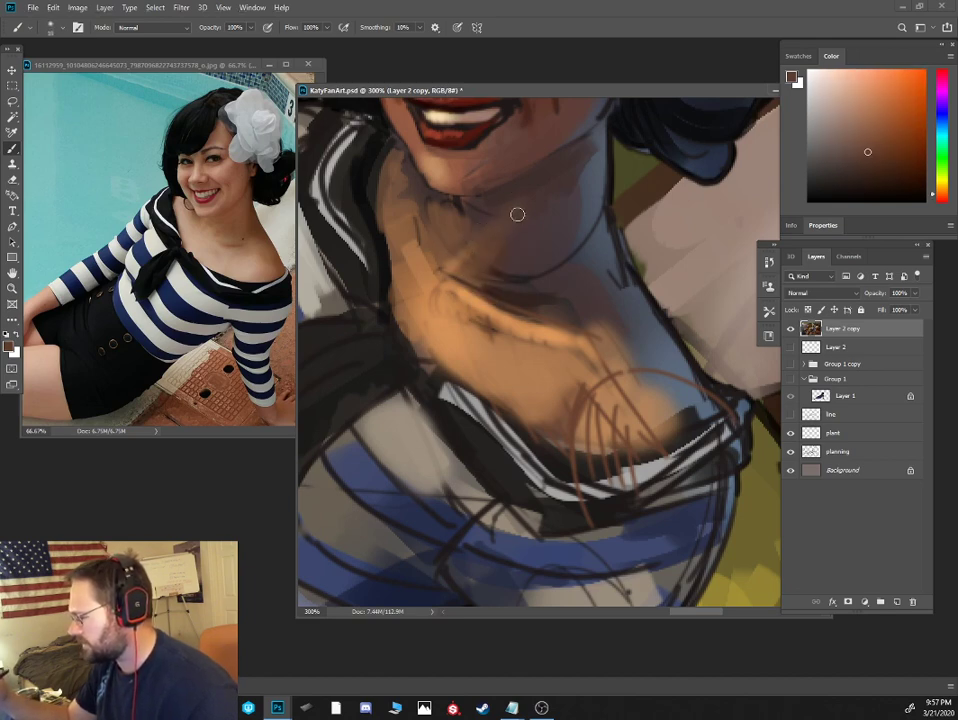
left_click(513, 275, "alt")
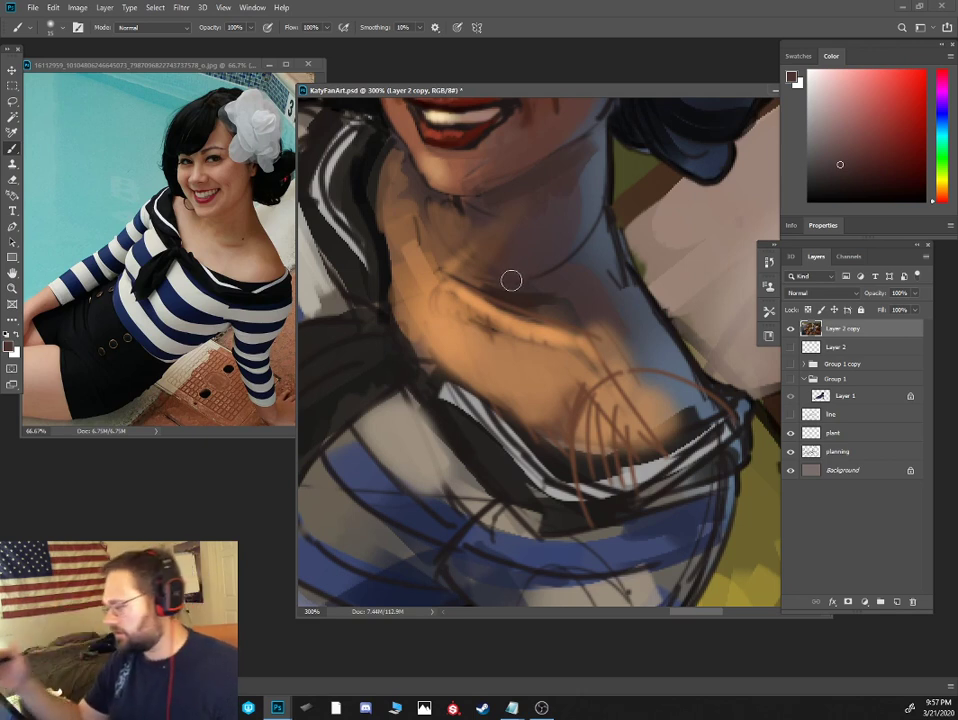
left_click(556, 246, "alt")
left_click(597, 177, "alt")
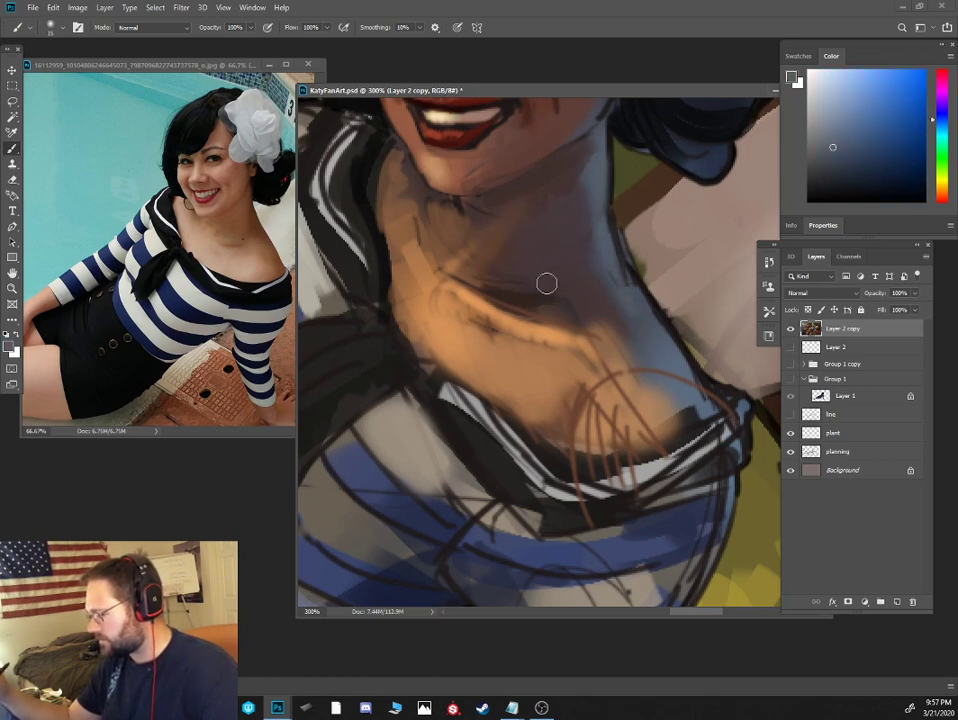
Deepen the shadow above the collarbone with sampled dark brown and glaze warm orange over the middle of the neck
left_click(524, 299, "alt")
left_click(482, 281, "alt")
key("]")
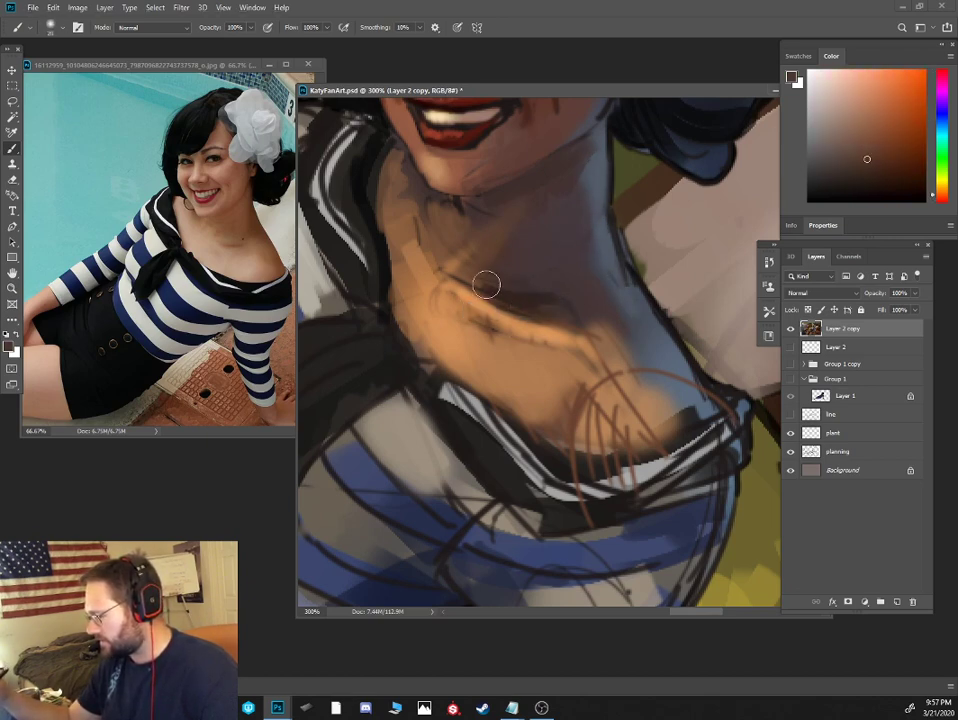
left_click_drag(485, 284, 586, 296)
left_click(463, 323, "alt")
key("]")
mouse_move(484, 247)
left_mouse_down()
mouse_move(530, 252)
mouse_move(516, 269)
mouse_move(493, 224)
left_mouse_up()
left_click(500, 241, "alt")
key("[")
mouse_move(575, 305)
left_mouse_down()
mouse_move(532, 257)
mouse_move(575, 285)
left_mouse_up()
Paint over the fan of contour lines above the neckline with sampled tan and a lighter orange
left_click(572, 382, "alt")
key("[")
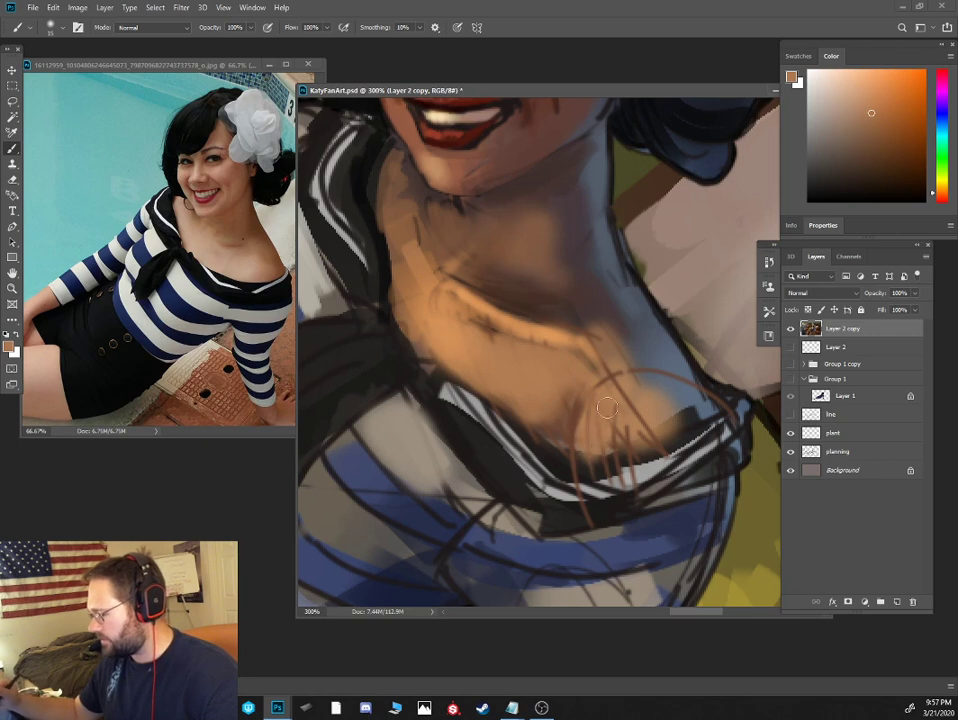
left_click(875, 103)
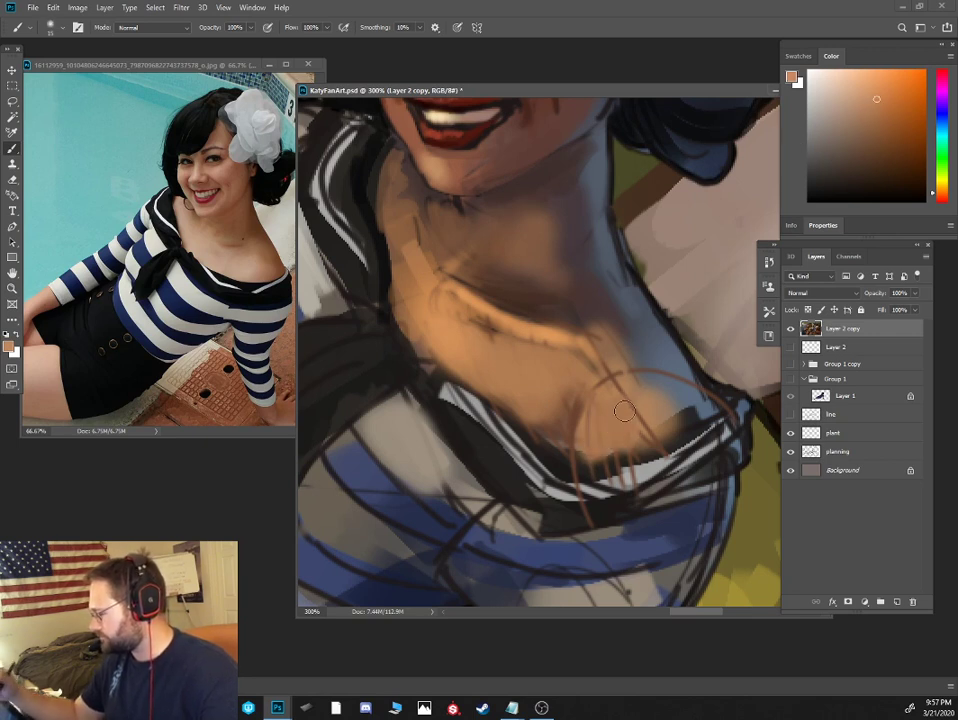
Warm the bluish shaded side of the shoulder with reddish brown and smooth the rounded form above the neckline with sampled tan
left_click(620, 349, "alt")
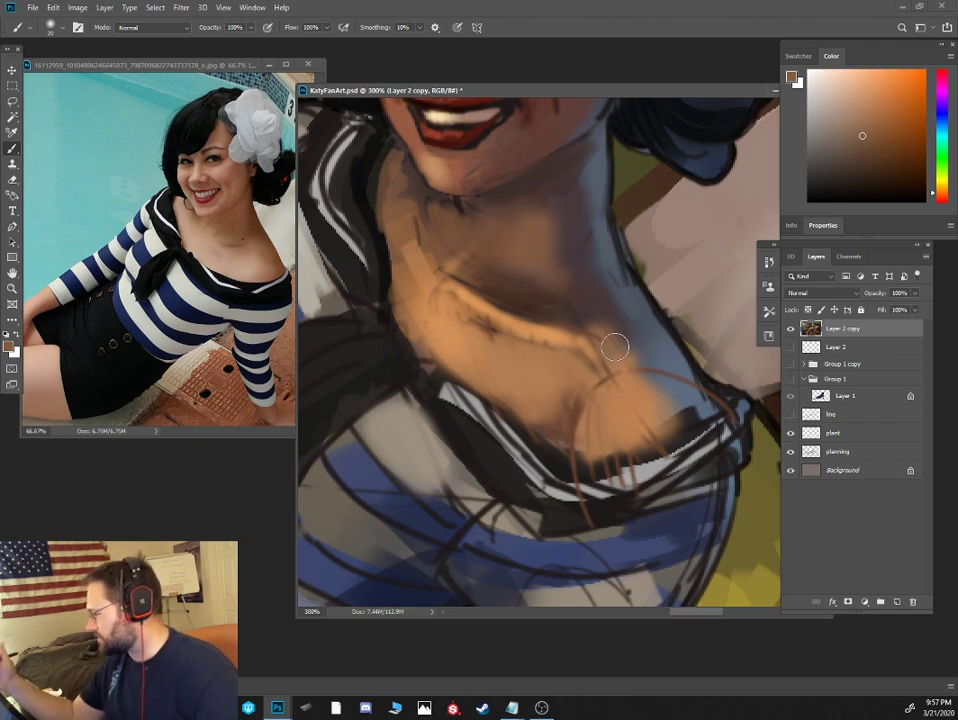
left_click(942, 195)
left_click(884, 136)
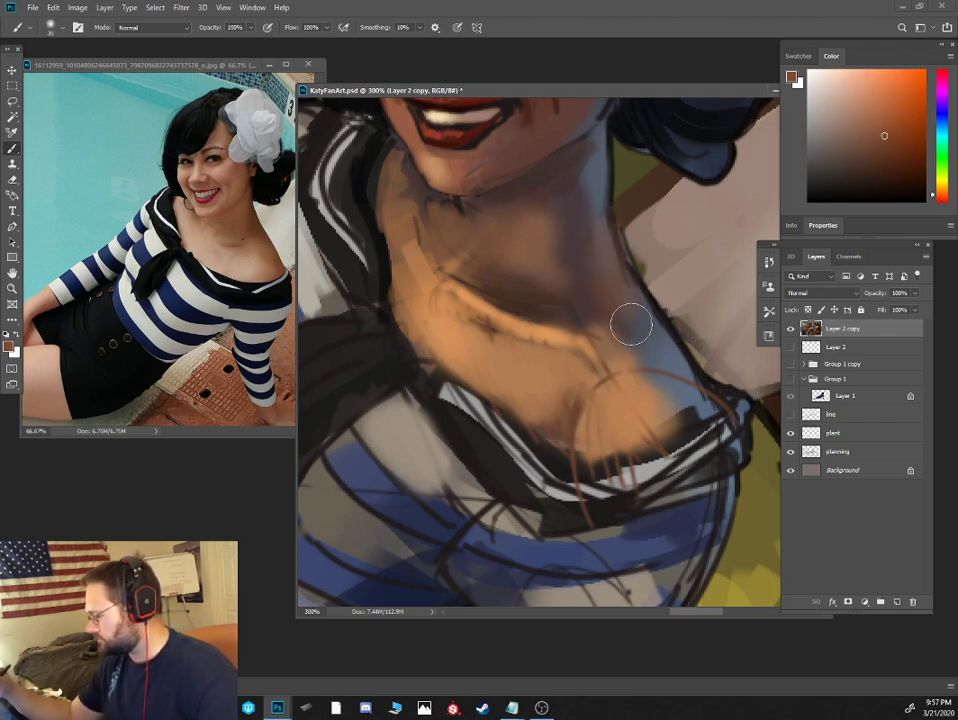
left_click(599, 413, "alt")
left_click_drag(600, 452, 640, 445)
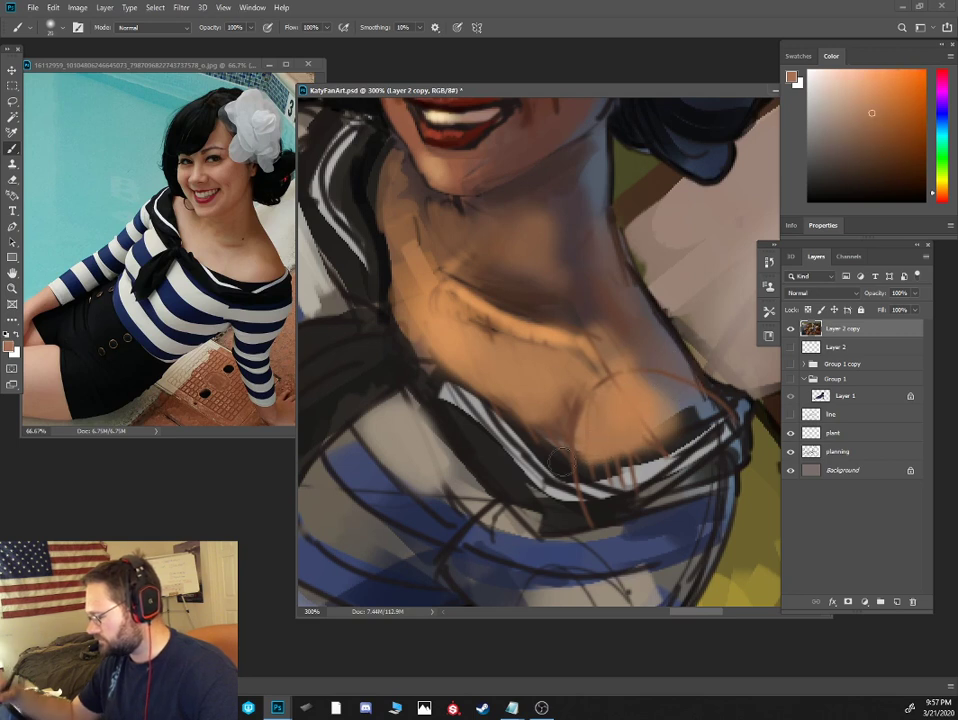
Redefine the edge between the chest and the dark collar with a small brush, using sampled dark and skin tones
left_click(563, 473, "alt")
key("bracketleft")
key("bracketleft")
key("bracketleft")
key("bracketleft")
mouse_move(517, 416)
left_mouse_down()
mouse_move(535, 442)
mouse_move(669, 453)
mouse_move(510, 428)
mouse_move(475, 394)
mouse_move(431, 375)
mouse_move(478, 394)
mouse_move(428, 368)
left_mouse_up()
key("bracketleft")
left_click(331, 257, "alt")
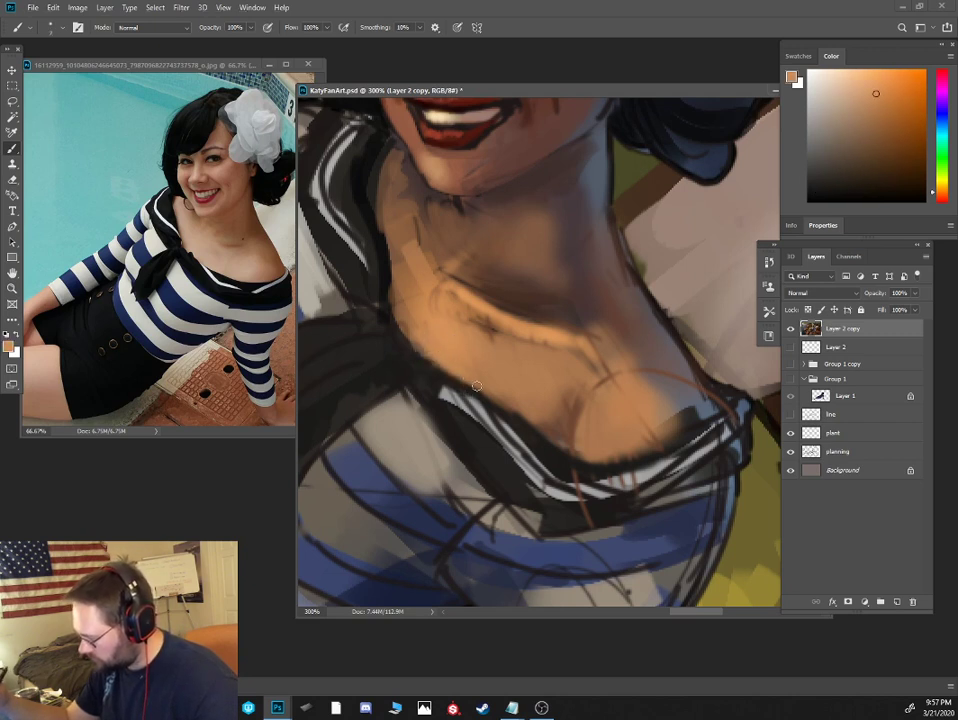
mouse_move(512, 428)
left_mouse_down()
mouse_move(513, 415)
mouse_move(425, 356)
left_mouse_up()
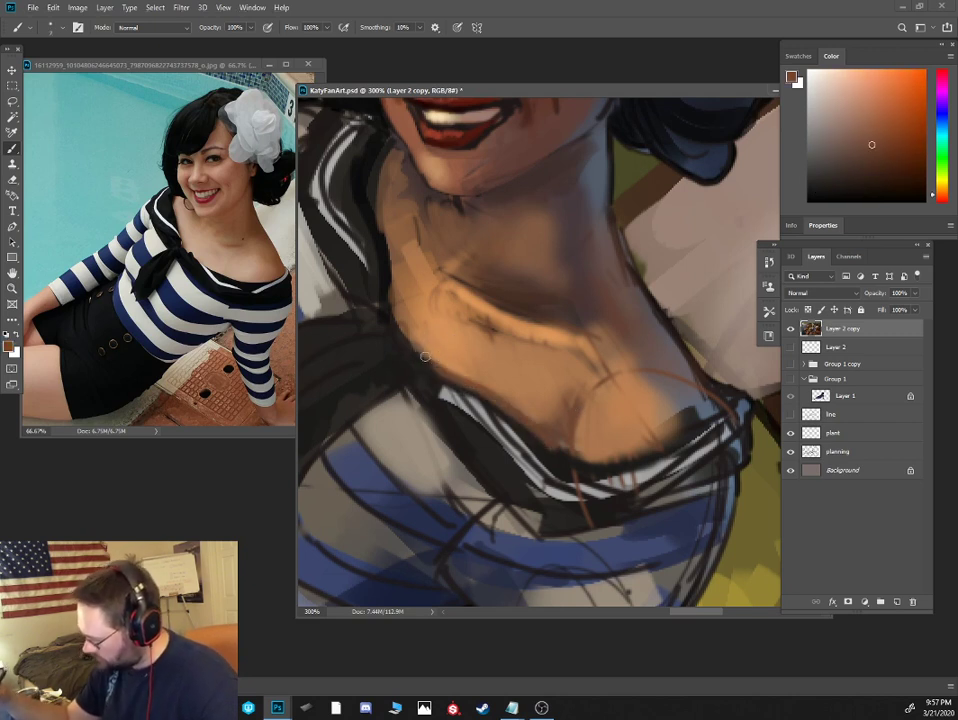
Repaint the collar's light stripe in sampled pale grey and clean its borders with sampled dark tones
left_click(453, 413, "alt")
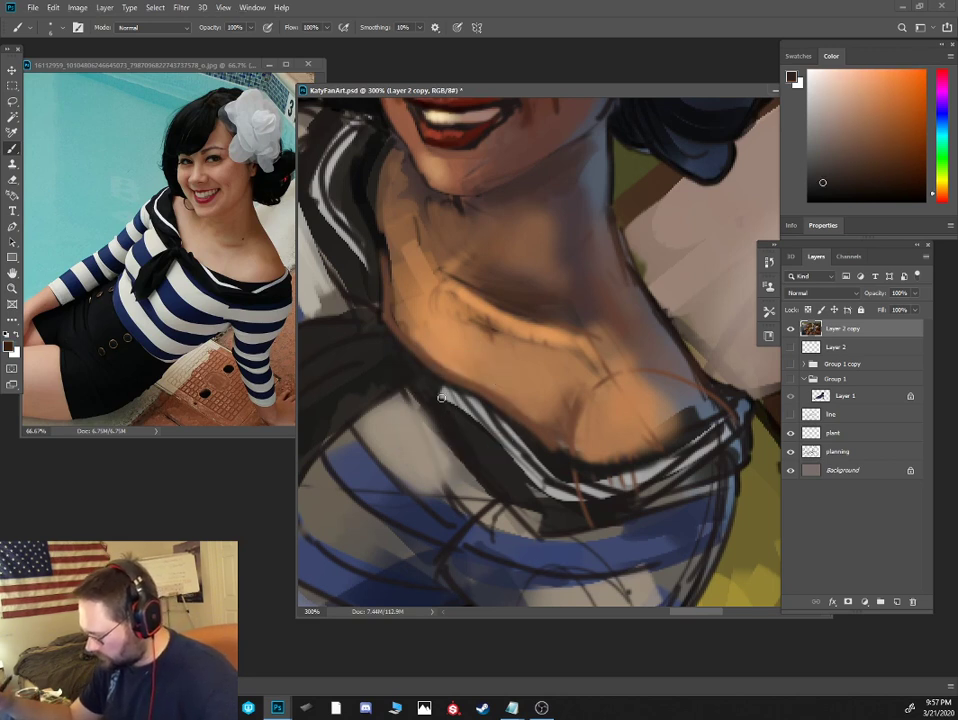
left_click(478, 408, "alt")
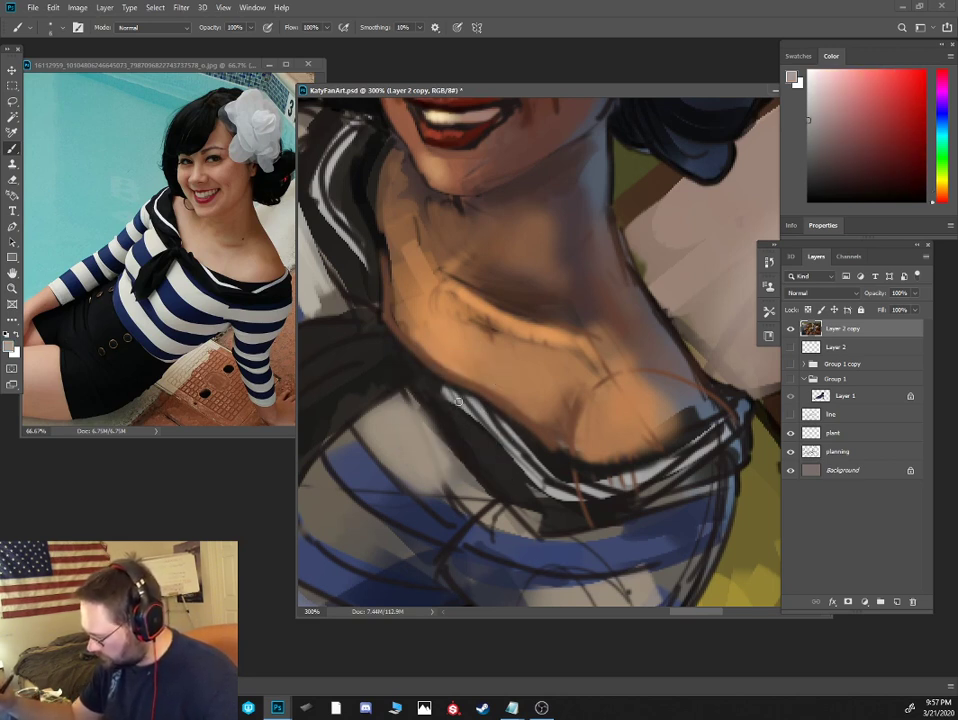
mouse_move(450, 393)
left_mouse_down()
mouse_move(557, 481)
mouse_move(541, 470)
mouse_move(611, 496)
left_mouse_up()
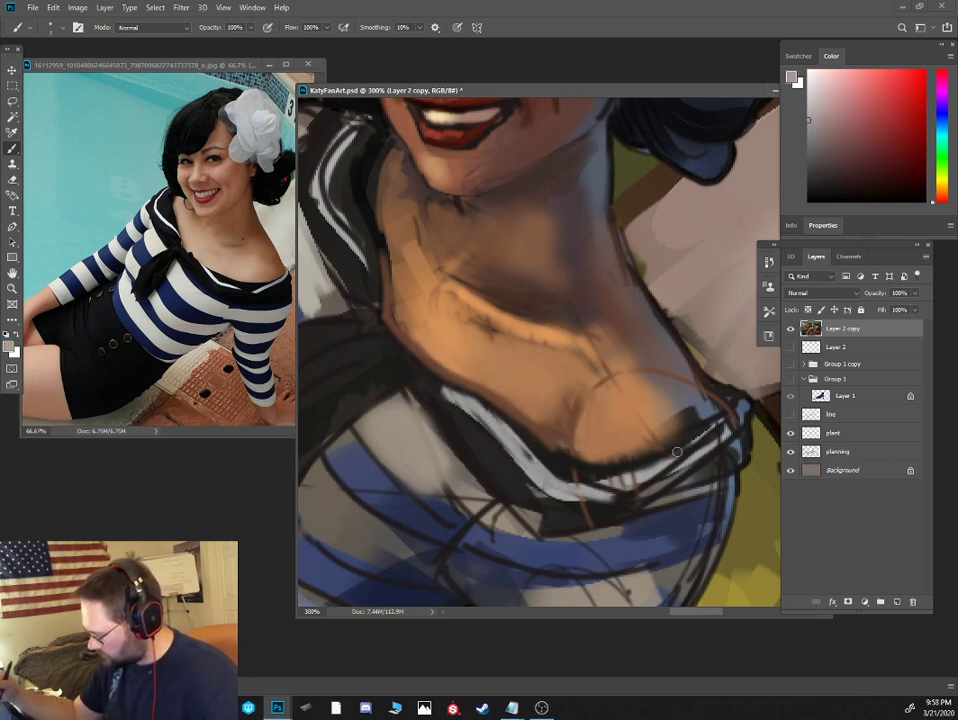
left_click(572, 500, "alt")
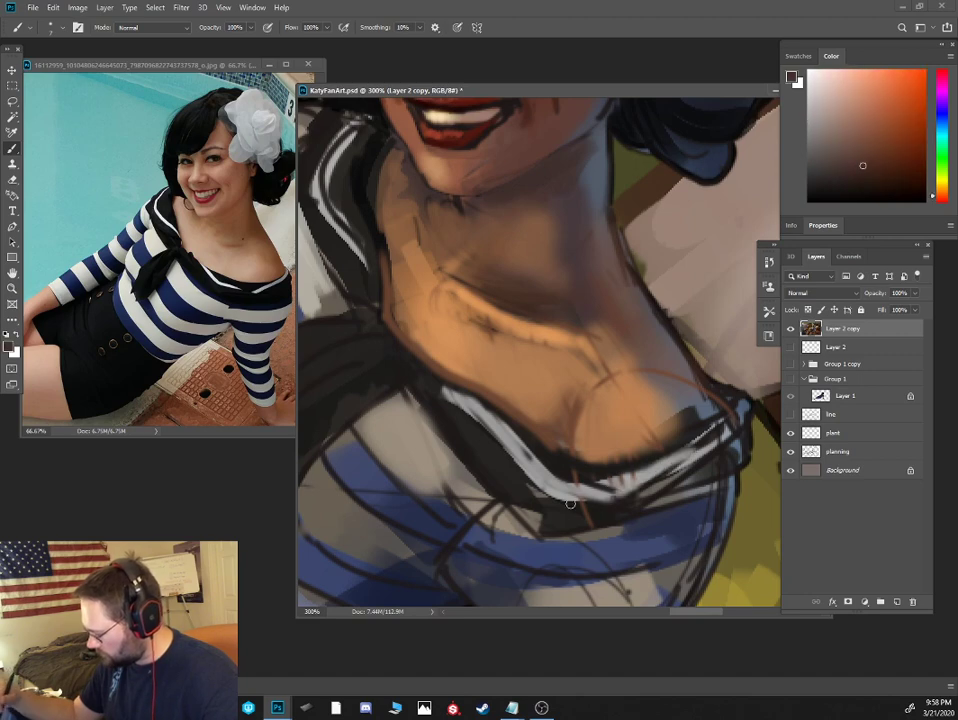
left_click(572, 461, "alt")
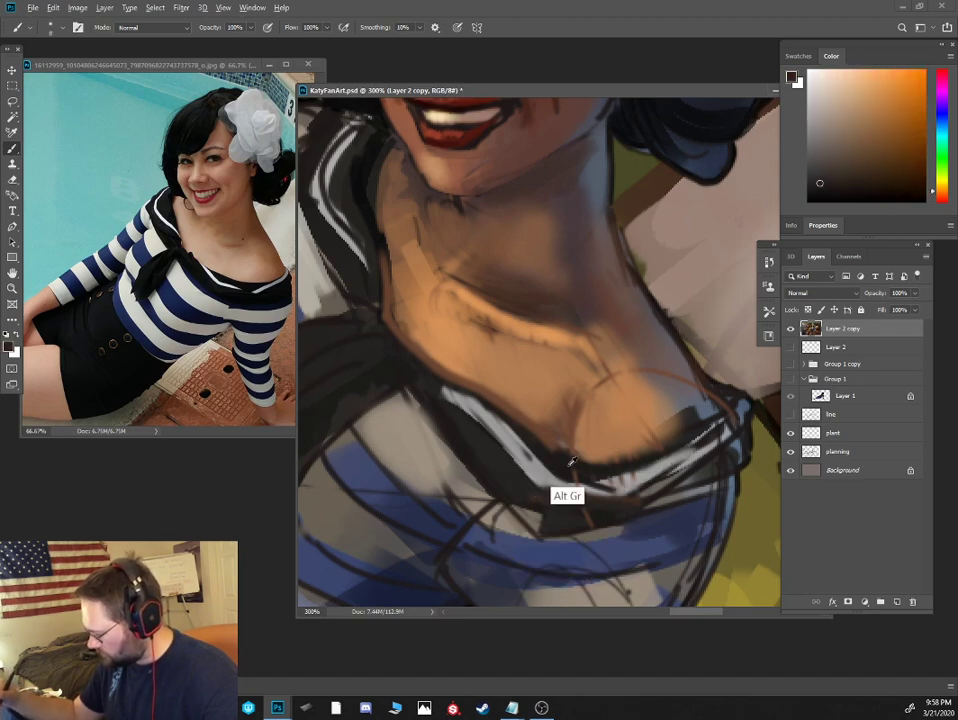
Choose a medium pink and glaze it with a soft brush over the lit areas of the two large left petals
key("ctrl+0")
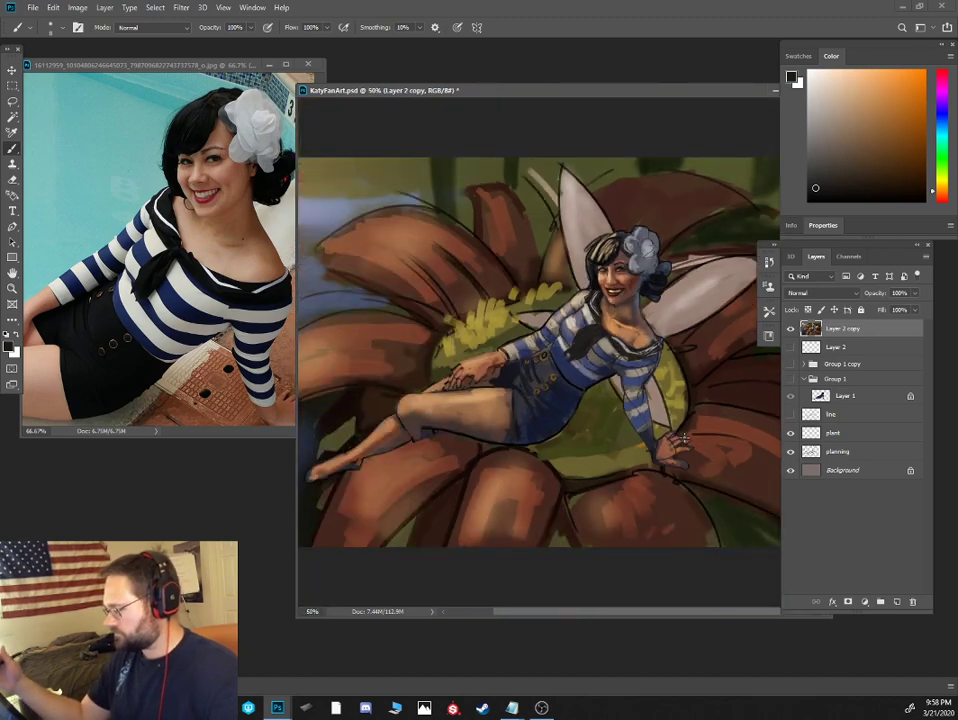
left_click(439, 239, "alt")
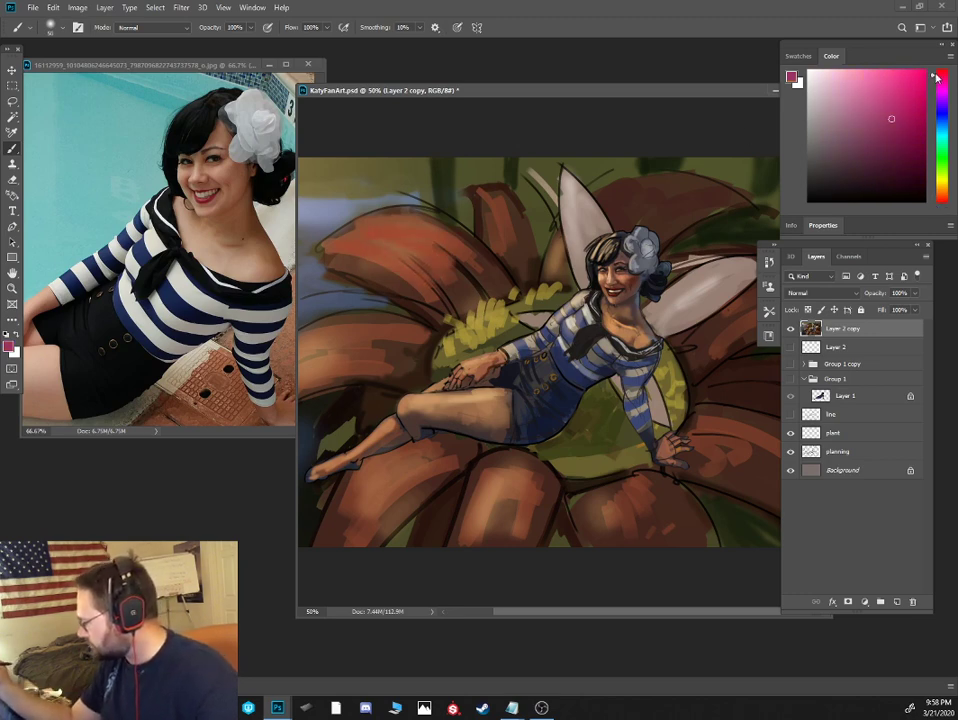
left_click(865, 112)
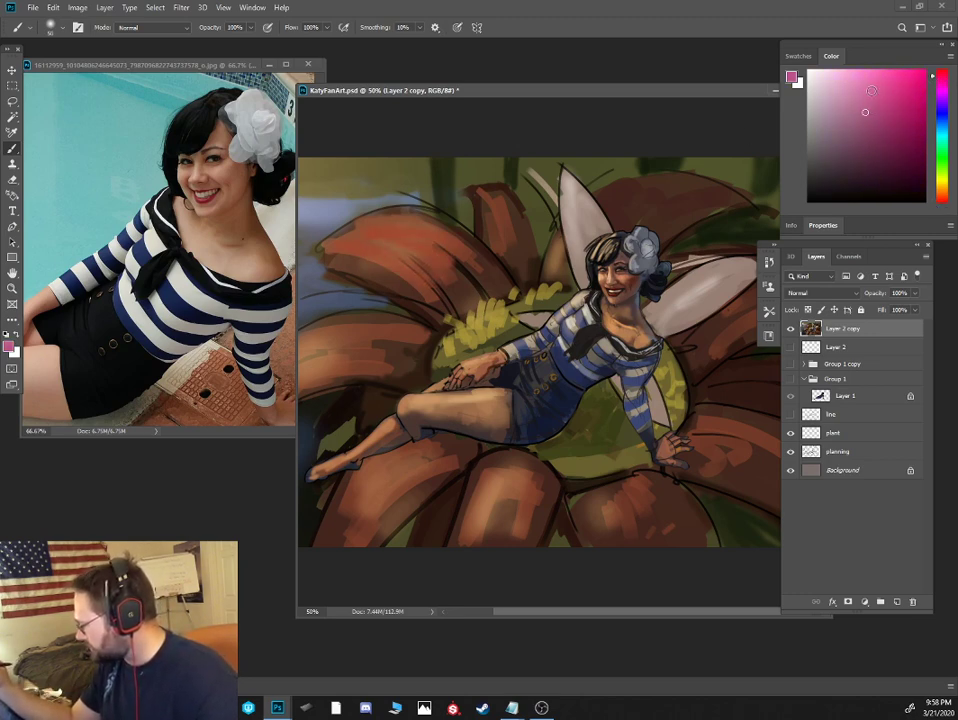
left_click(881, 90)
left_click(880, 109)
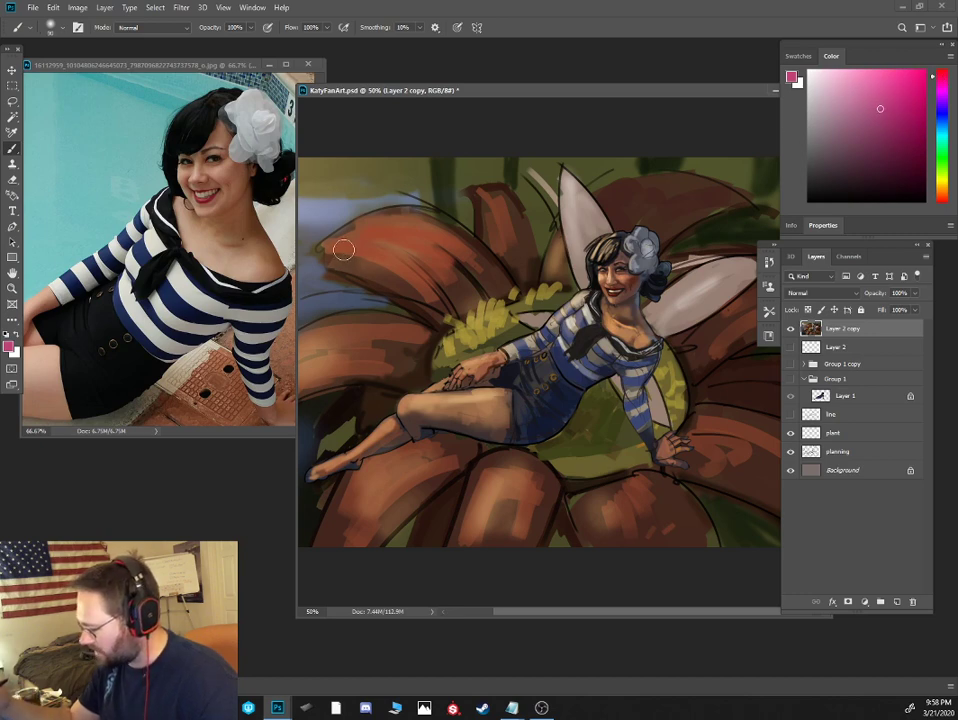
left_click_drag(357, 239, 431, 240)
left_click_drag(361, 330, 391, 329)
mouse_move(322, 338)
left_mouse_down()
mouse_move(332, 376)
mouse_move(368, 373)
left_mouse_up()
Brush the same soft pink over the lit areas of the front petals below the fairy
left_click_drag(487, 479, 473, 548)
left_click_drag(498, 500, 510, 542)
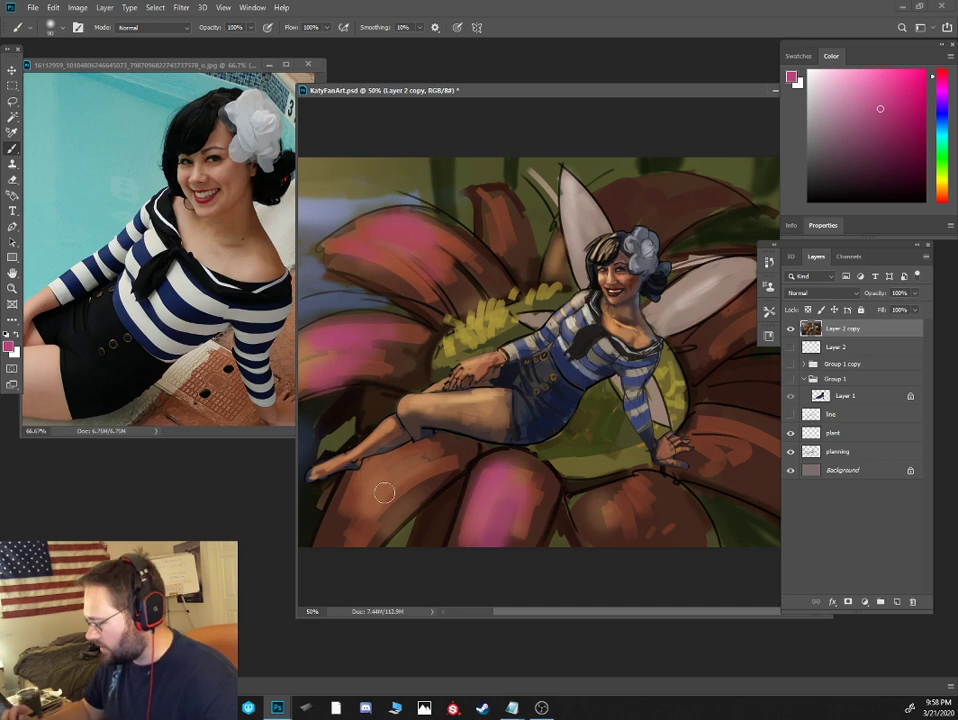
left_click_drag(432, 464, 352, 560)
mouse_move(393, 480)
left_mouse_down()
mouse_move(360, 508)
mouse_move(346, 585)
left_mouse_up()
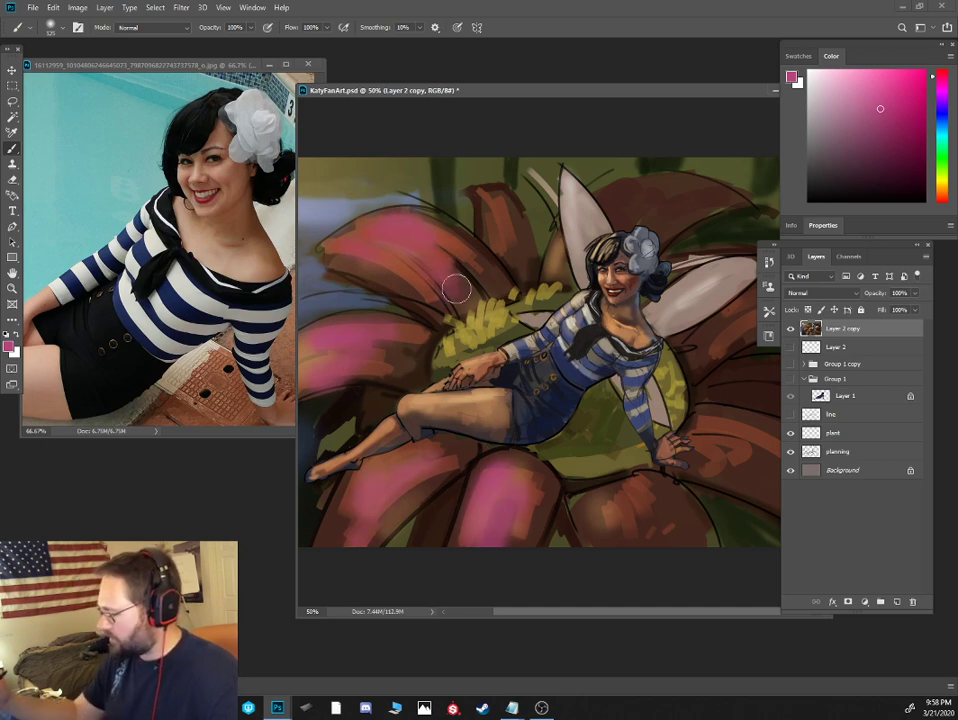
key("ctrl+minus")
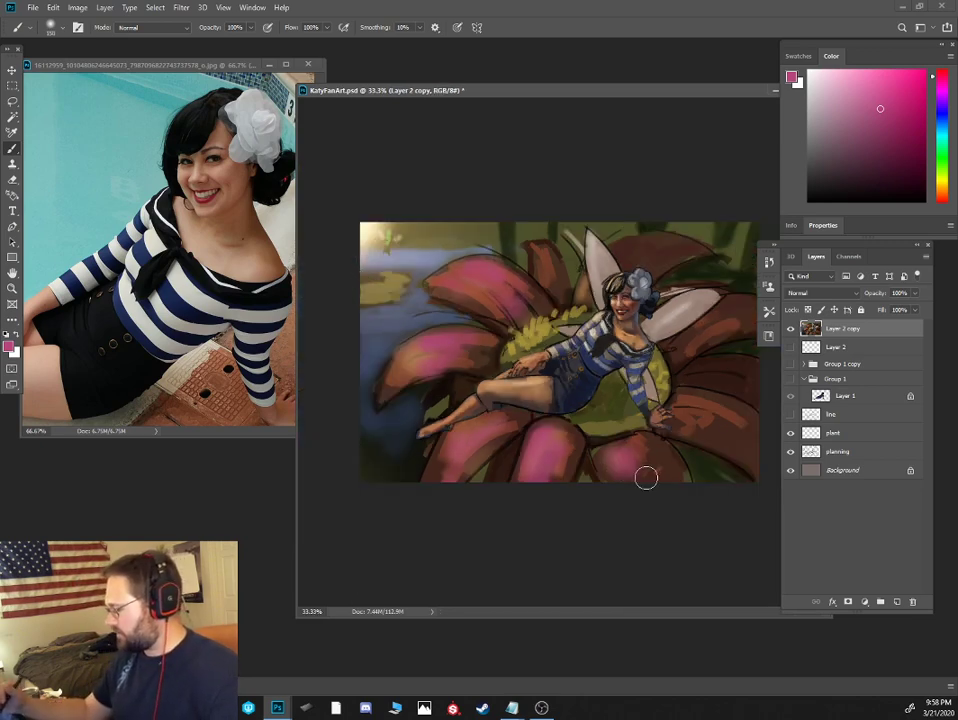
Switch to the tom Brush and rework the petals' brown areas with darker crimson and sampled reddish pinks
right_click(464, 335)
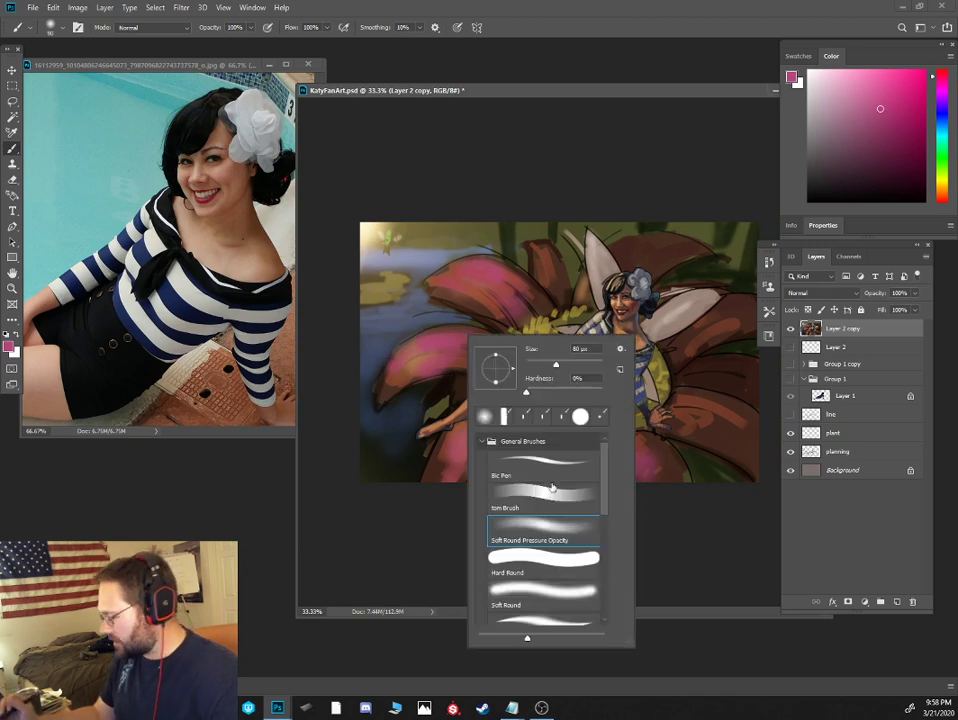
double_click(547, 482)
left_click(888, 133)
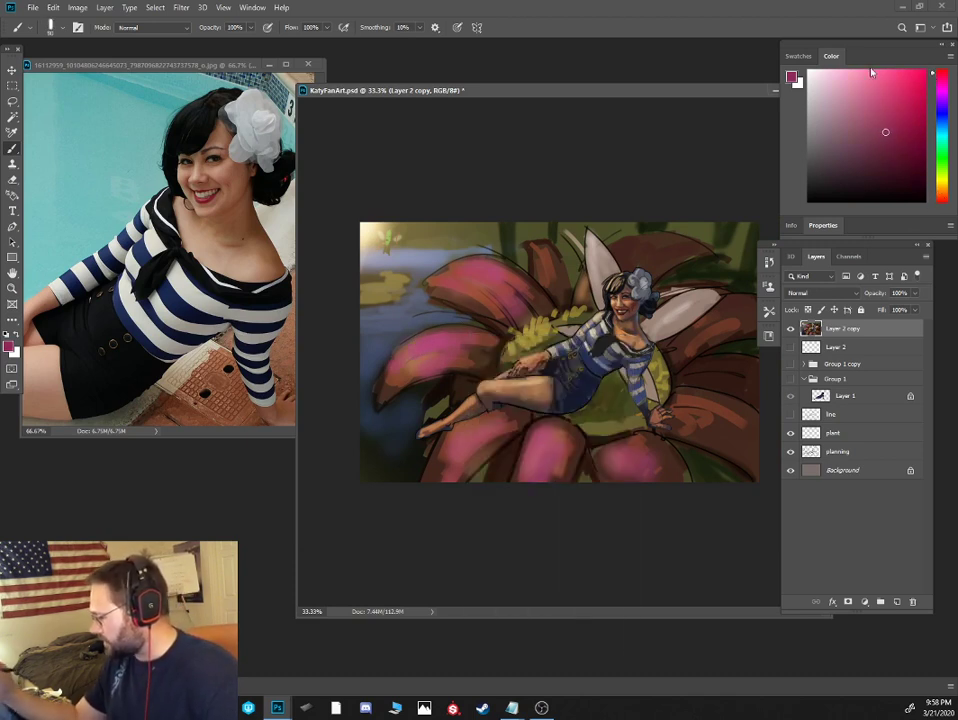
left_click(887, 138)
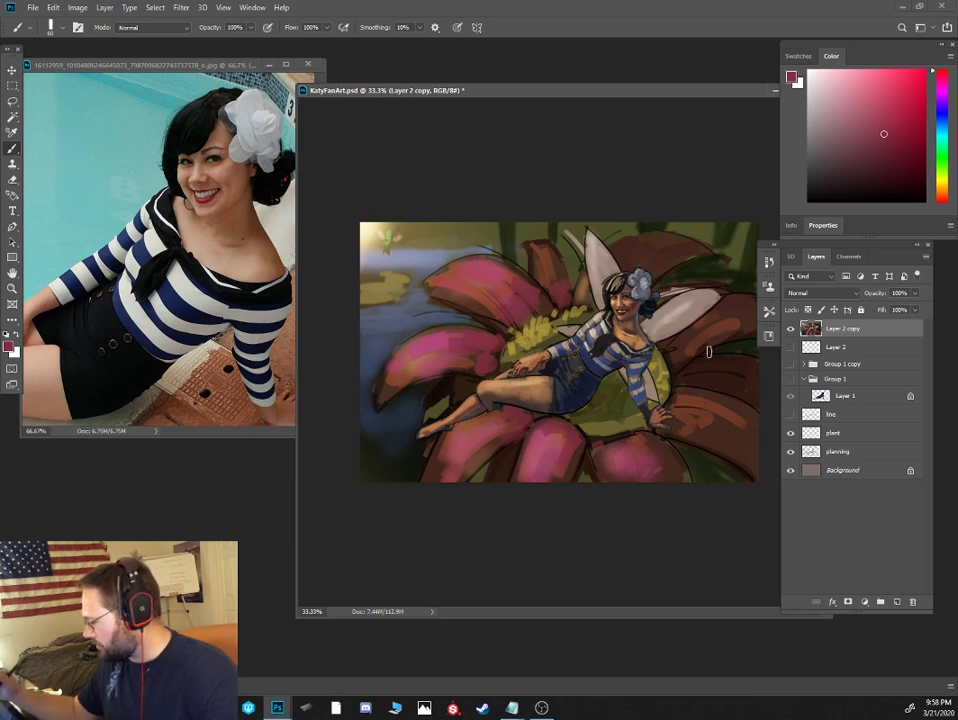
left_click(682, 368, "alt")
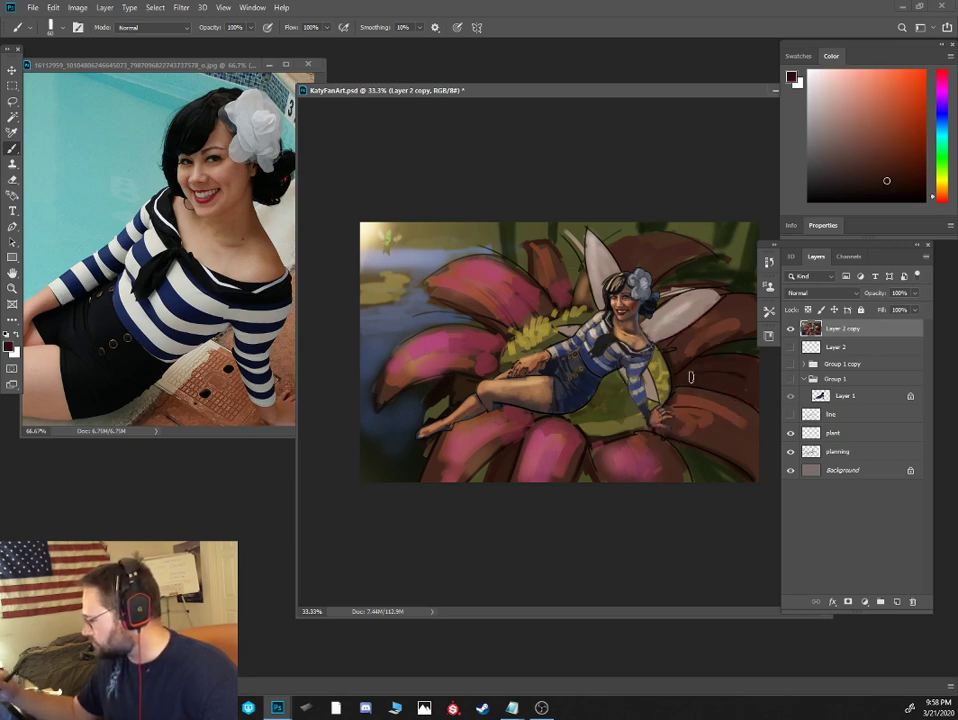
left_click(476, 345, "alt")
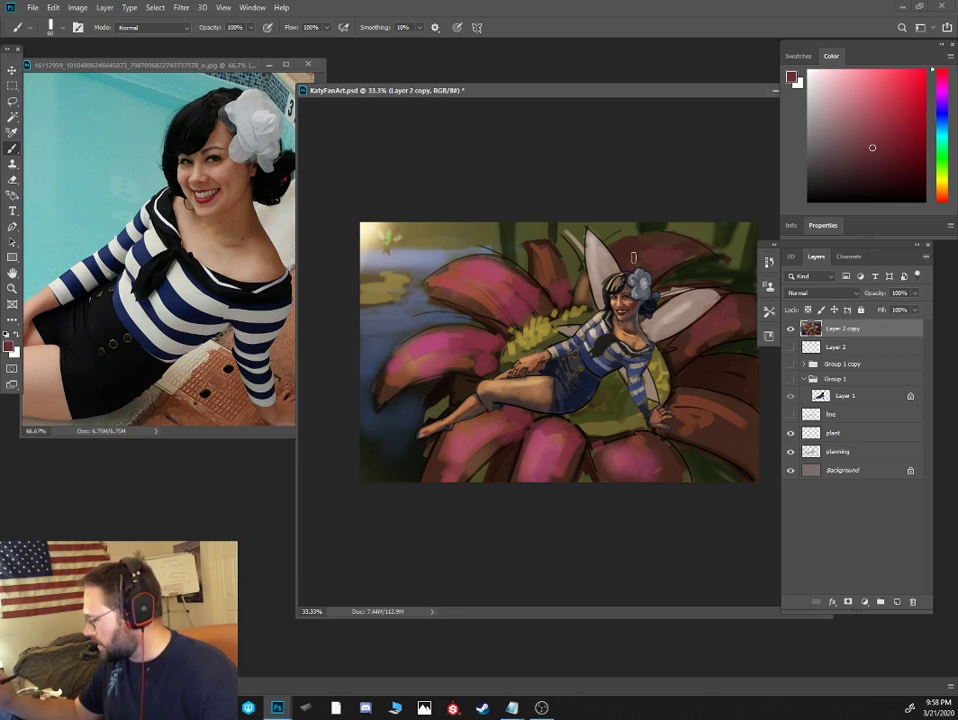
left_click(628, 455, "alt")
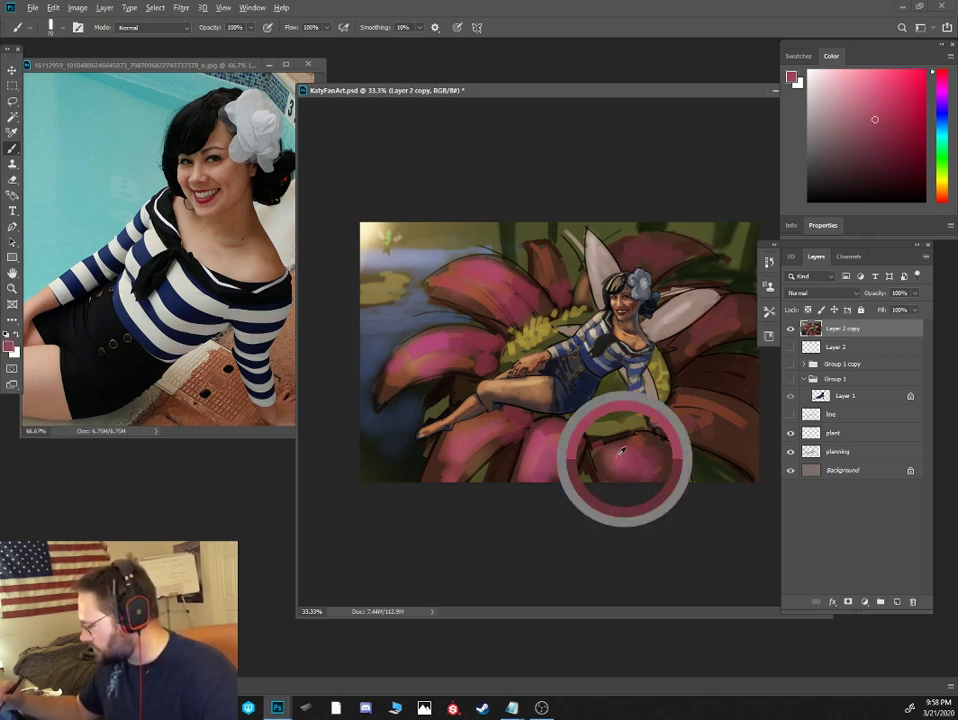
Fill in the front petals below the fairy with sampled pinks, using a smaller brush
mouse_move(566, 438)
left_mouse_down()
mouse_move(562, 476)
mouse_move(564, 426)
left_mouse_up()
left_click(553, 440, "alt")
key("[")
key("[")
key("[")
left_click(535, 447, "alt")
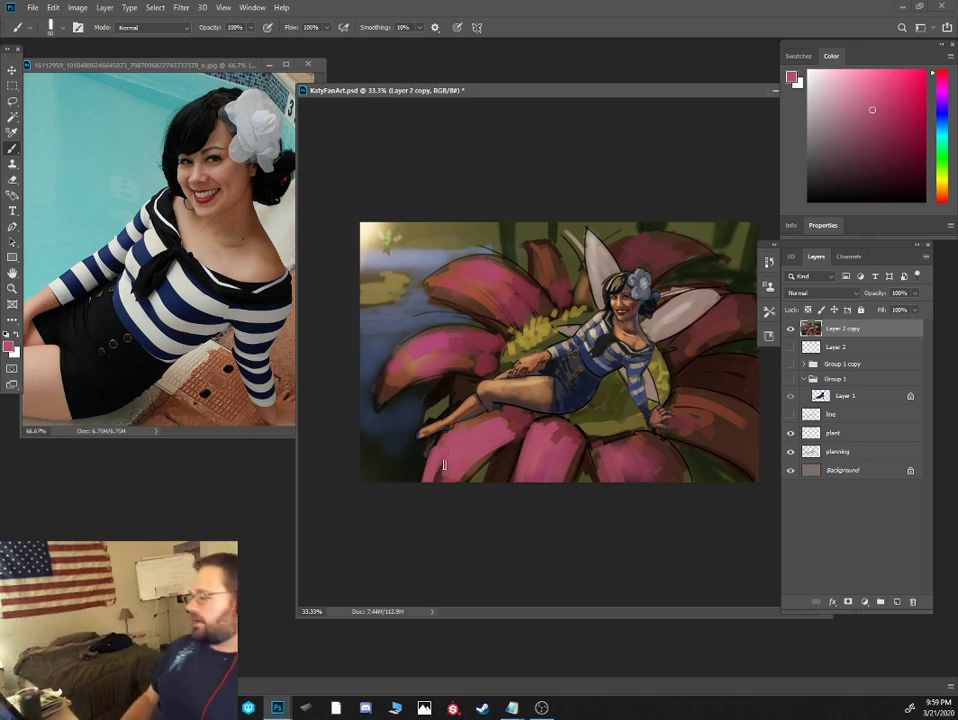
Cover the remaining brown on the petal beneath the fairy's legs with sampled pink and crimson tones, defining its upper edge
key("ctrl+plus")
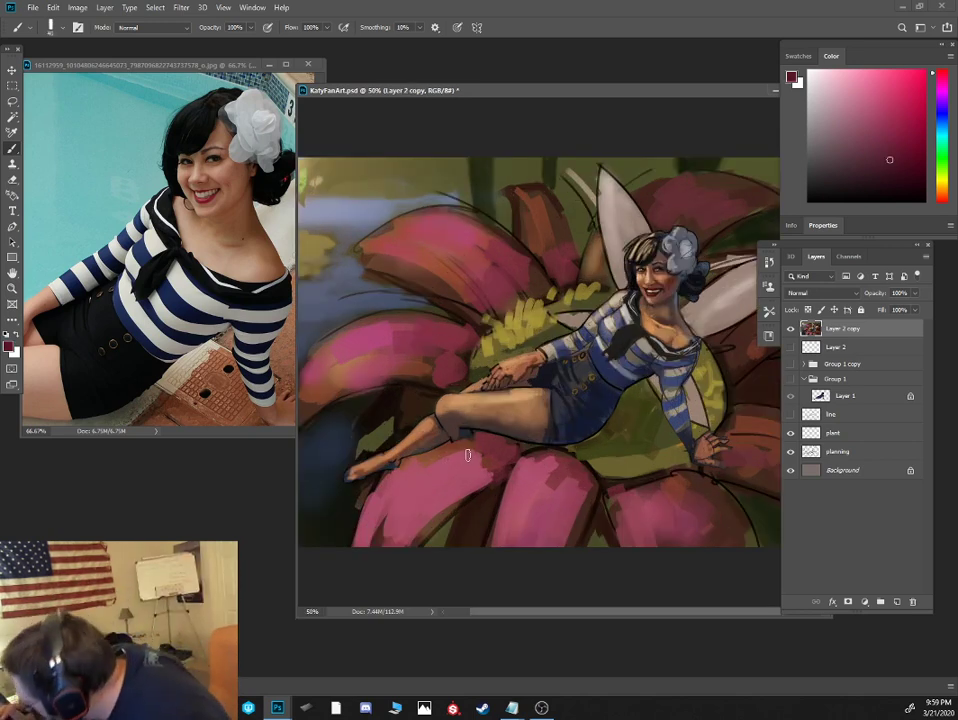
left_click(476, 447, "alt")
left_click(474, 457, "alt")
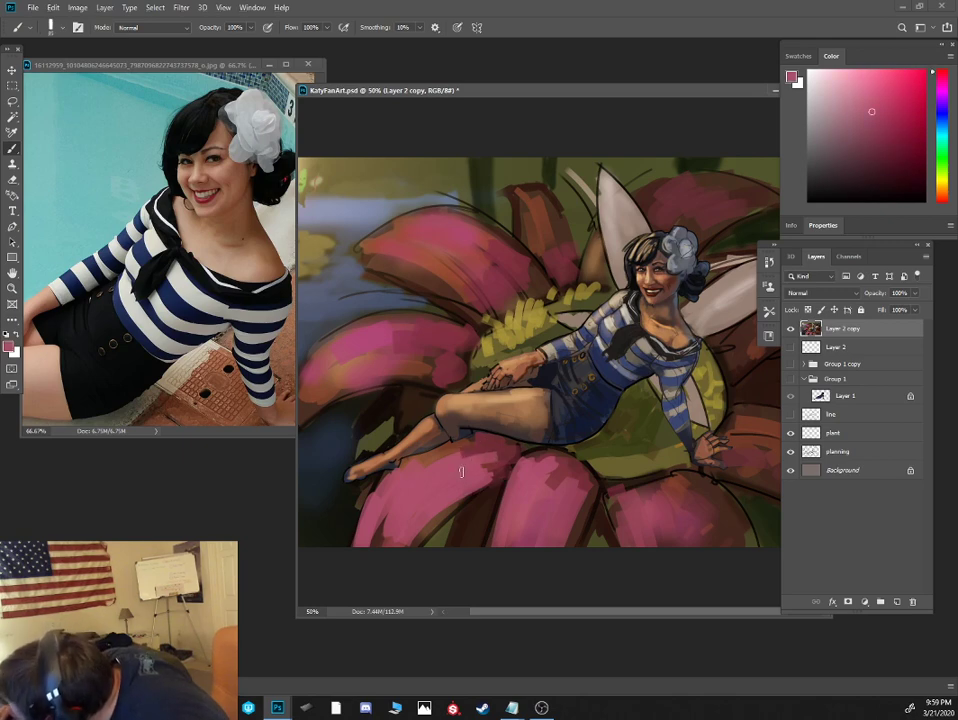
left_click(487, 456, "alt")
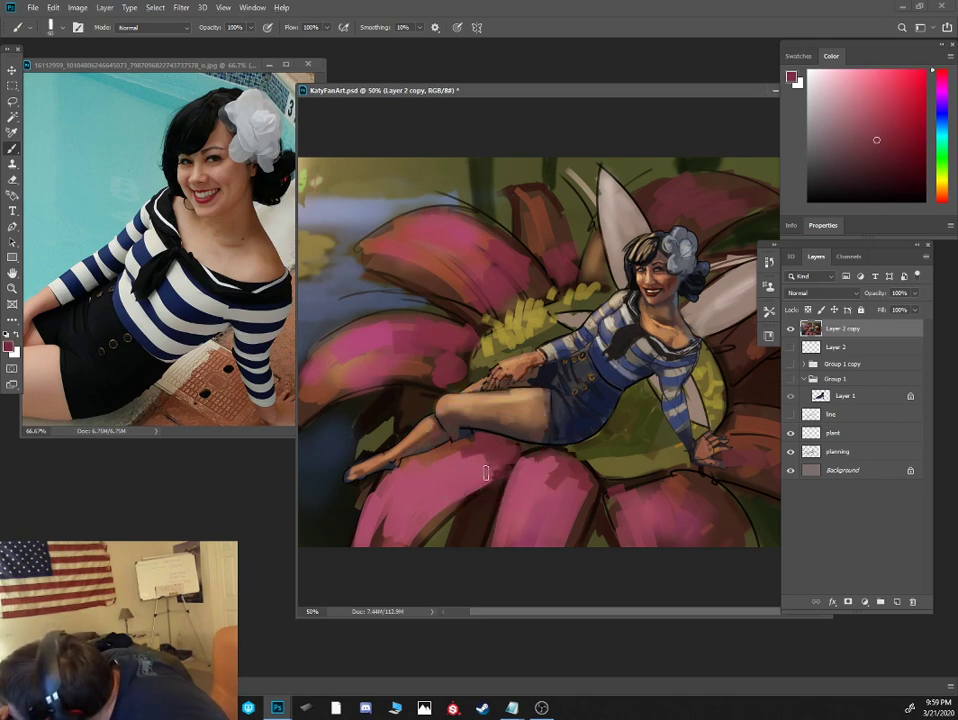
left_click_drag(486, 473, 503, 469)
left_click(461, 457, "alt")
left_click(471, 452, "alt")
left_click_drag(430, 466, 461, 453)
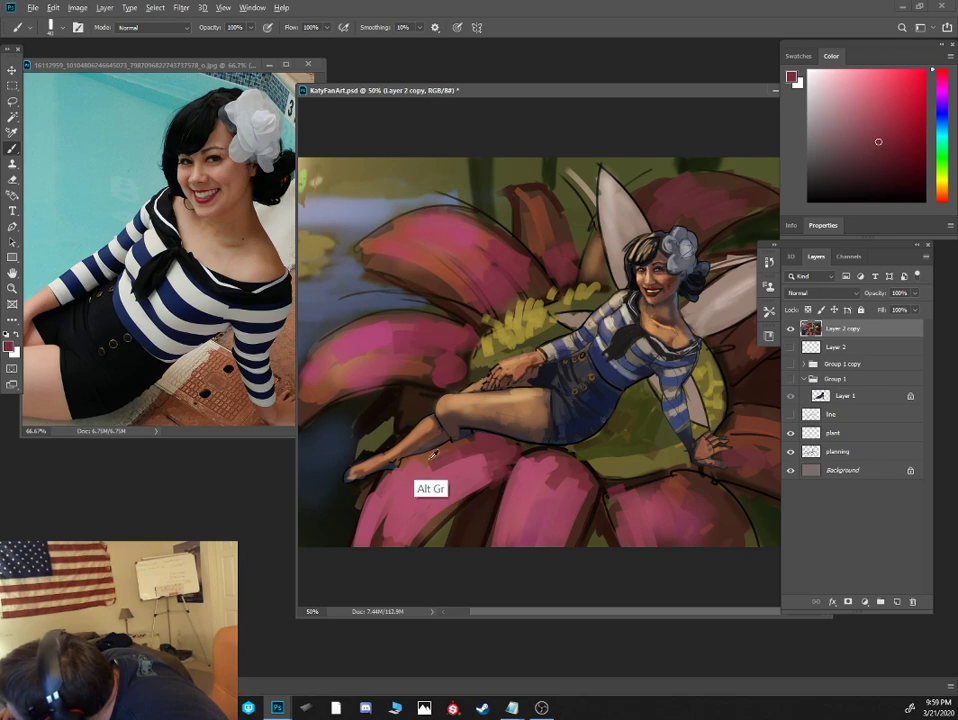
left_click(412, 463, "alt")
left_click_drag(387, 514, 361, 605)
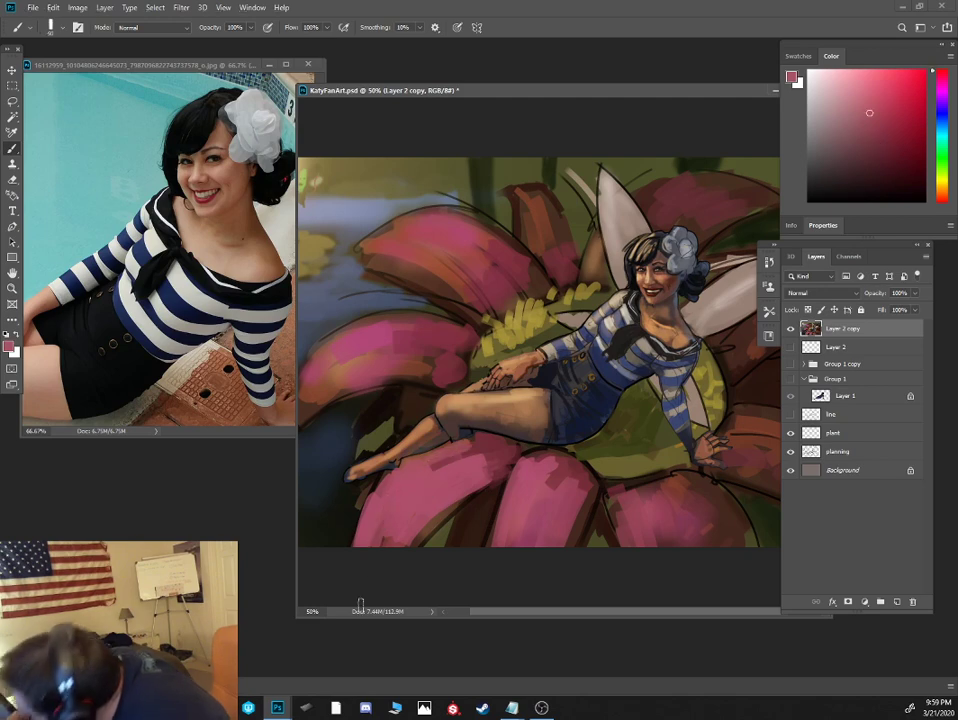
Blend the middle left petal with sampled pinks and cover its orange-brown underside with crimson
key("bracketright")
key("bracketright")
key("bracketright")
left_click(392, 340, "alt")
left_click_drag(378, 334, 398, 331)
left_click(419, 340, "alt")
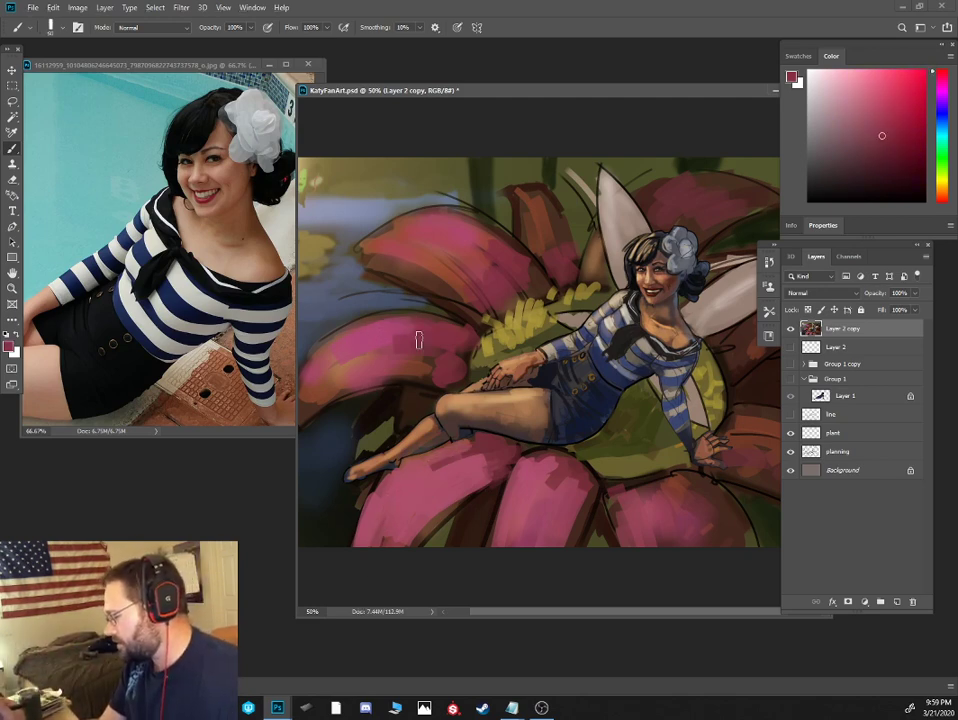
left_click(436, 336, "alt")
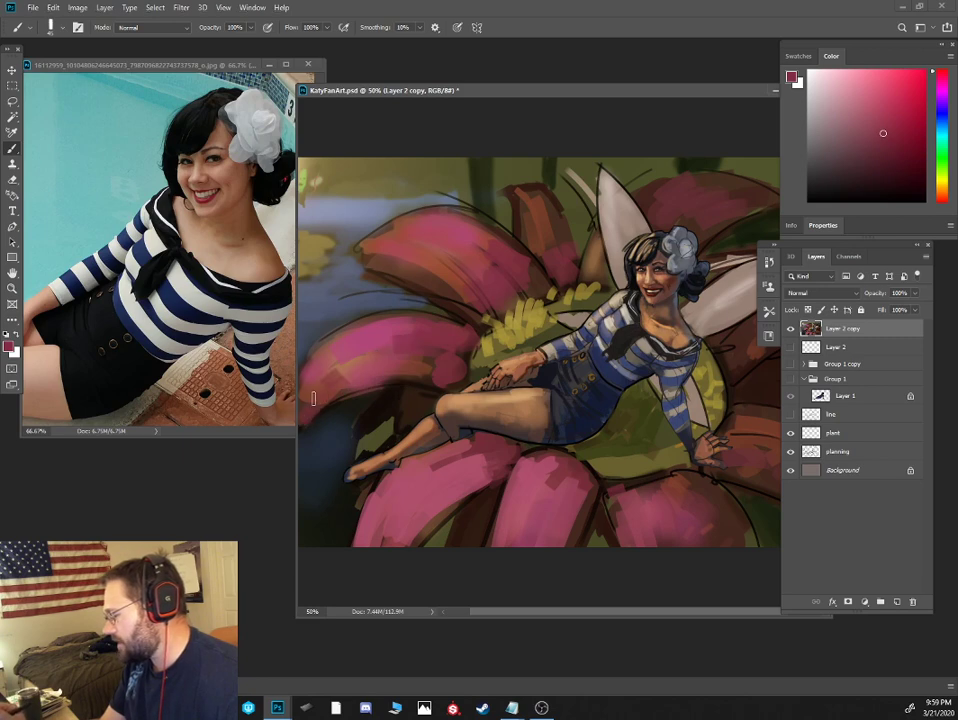
left_click_drag(308, 382, 414, 381)
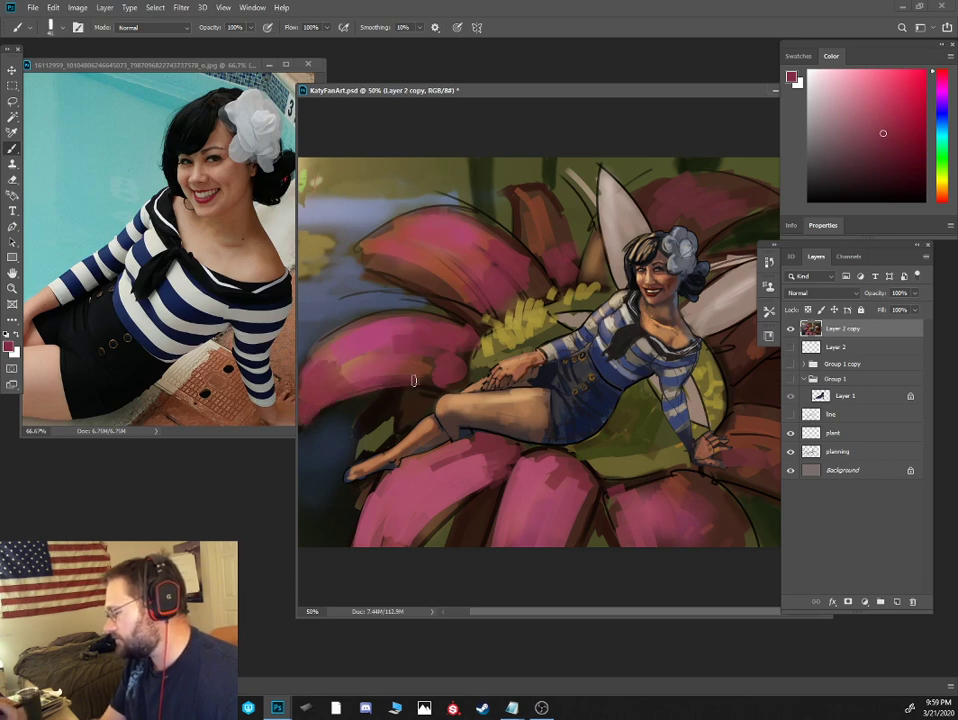
Cover the stray sketch lines by the left petals with sampled blue-grey and repaint the two narrow shaded petals in dark crimson
left_click(368, 276, "alt")
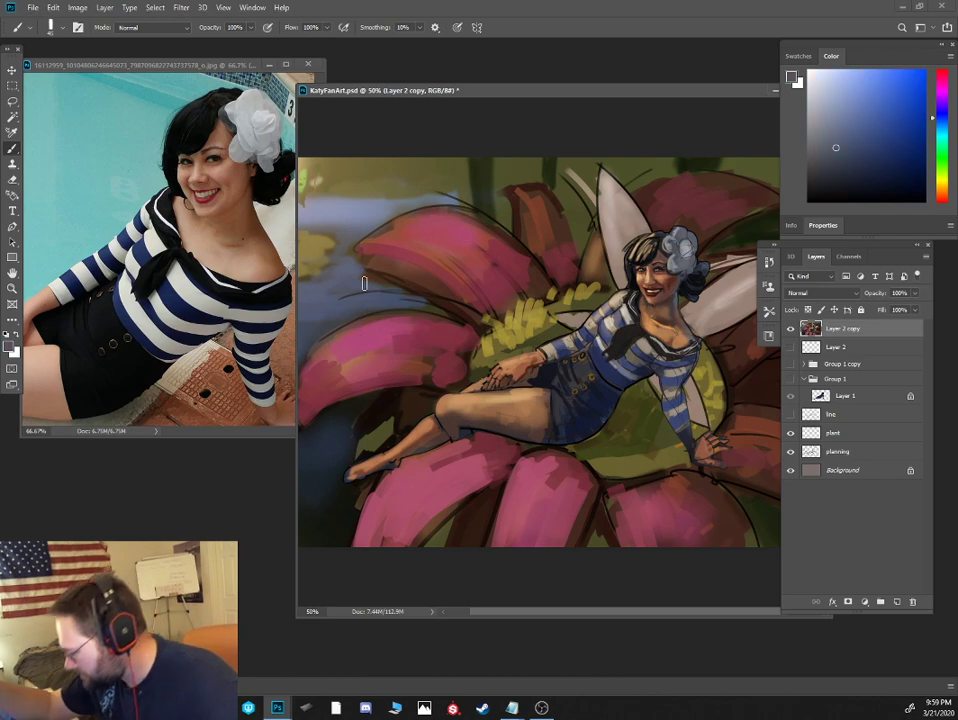
left_click(438, 313, "alt")
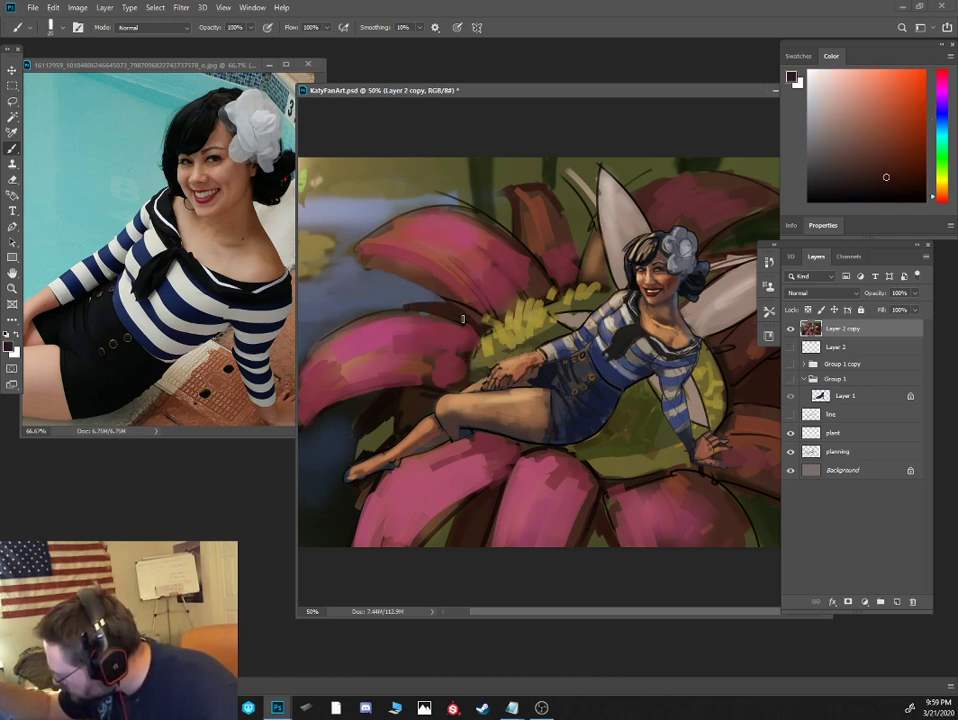
left_click(369, 236, "alt")
left_click(414, 307, "alt")
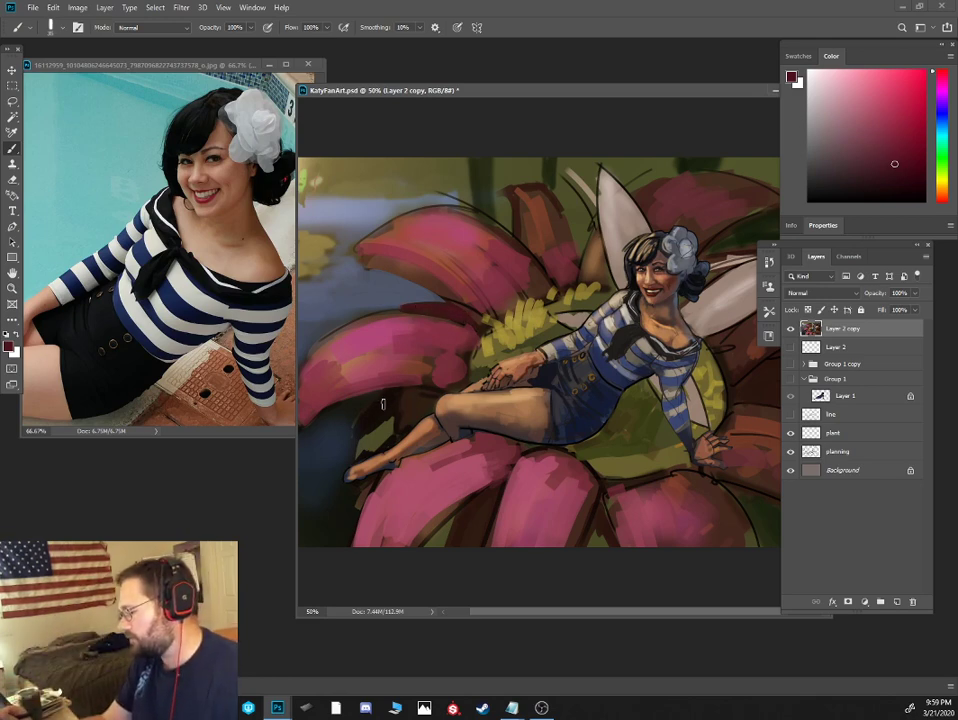
mouse_move(383, 404)
left_mouse_down()
mouse_move(392, 403)
mouse_move(360, 448)
mouse_move(377, 432)
left_mouse_up()
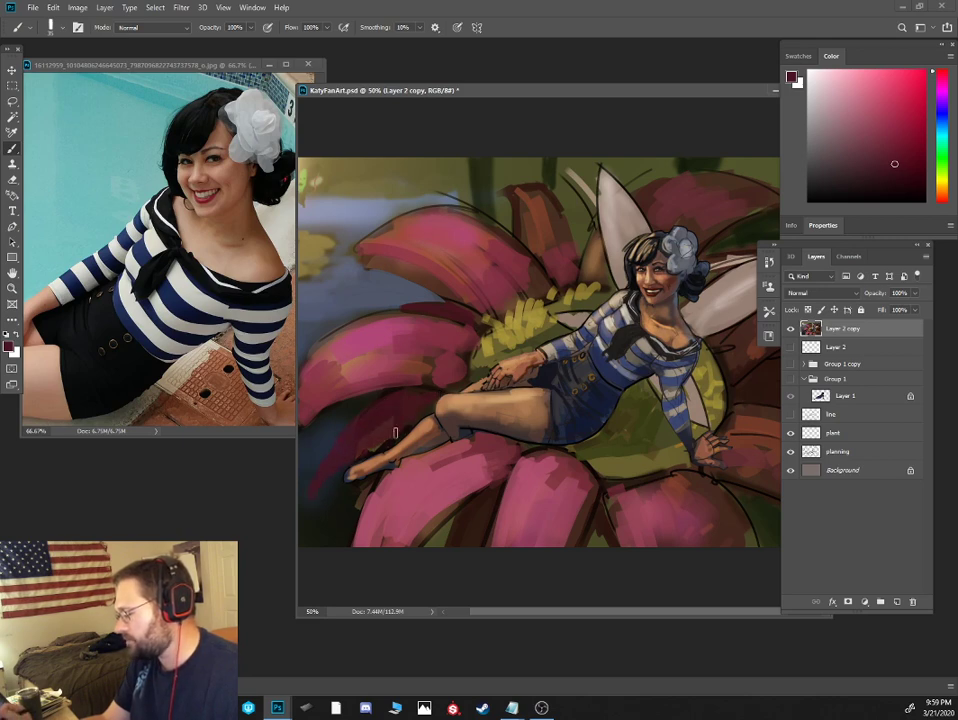
left_click(891, 181)
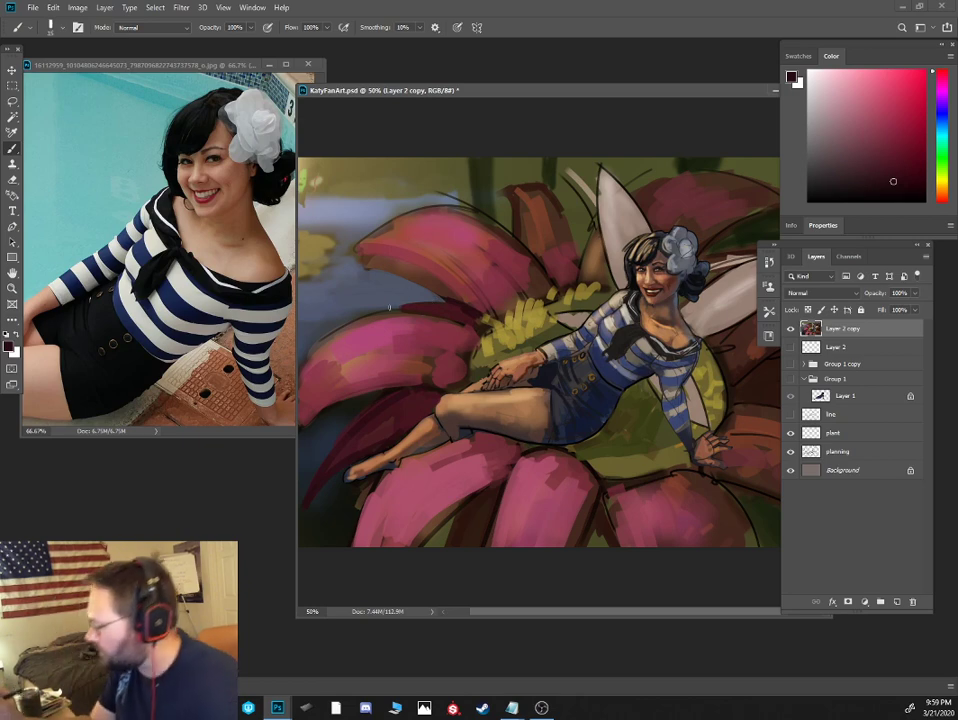
Extend the upper left petal's tip in pink, shade its edges dark crimson, and repaint the small upright petal behind it
left_click(388, 352, "alt")
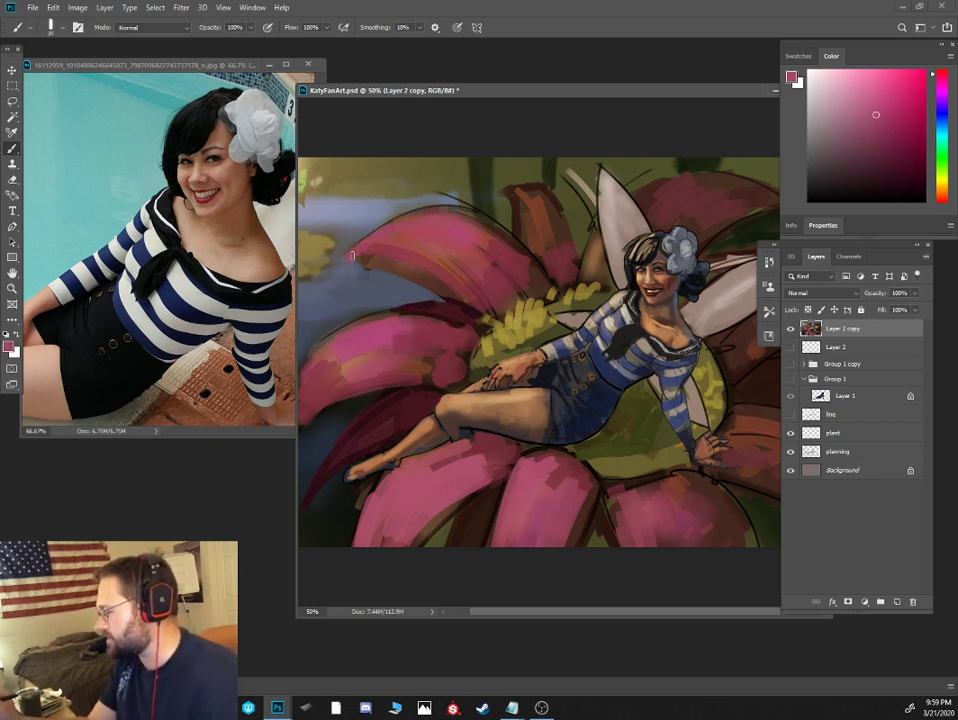
left_click(387, 380, "alt")
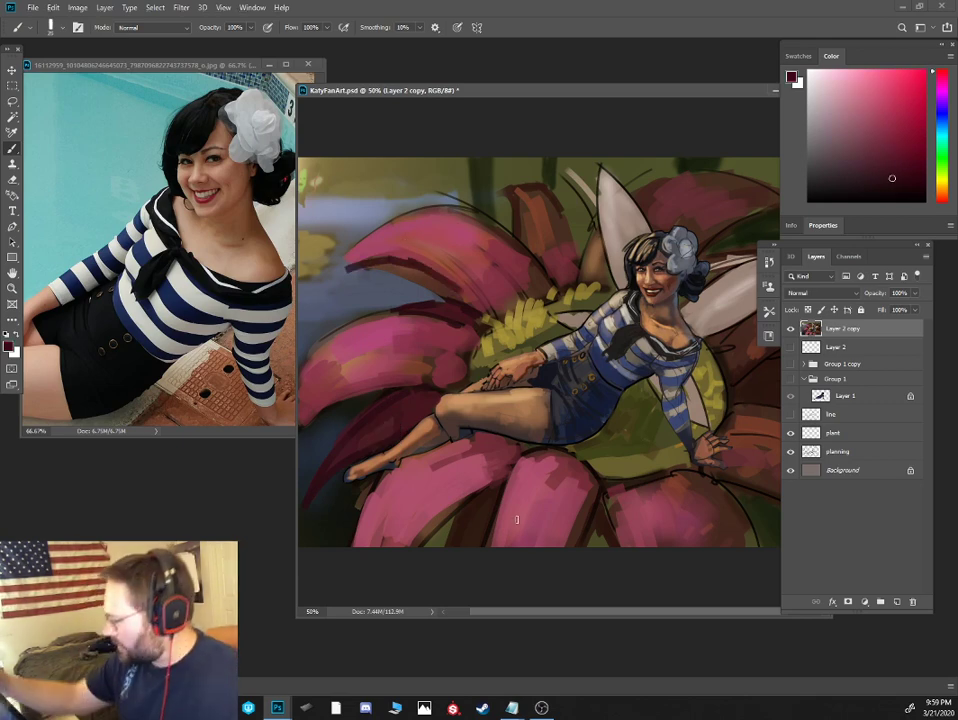
left_click(540, 226, "alt")
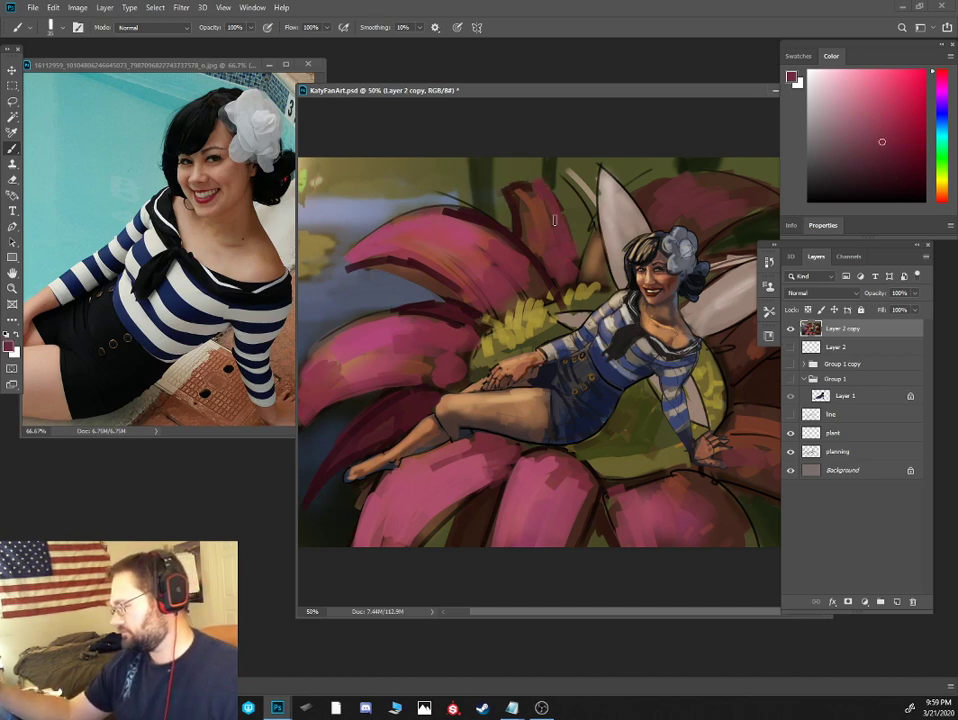
Dab sampled ochre yellow onto the green flower centre around the fairy
left_click(560, 295, "alt")
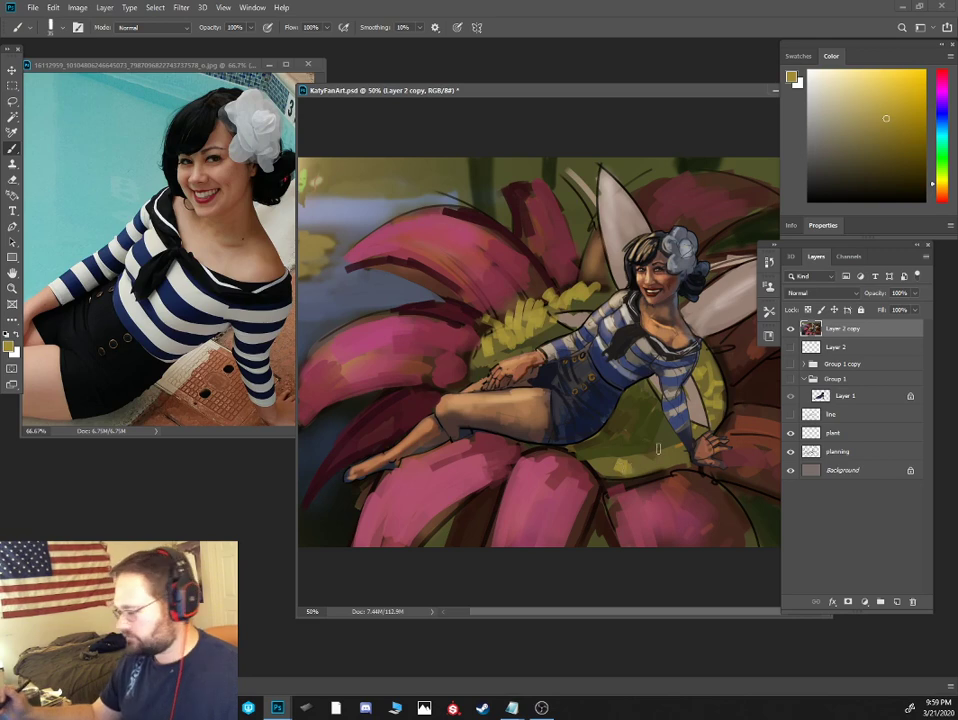
key("ctrl+minus")
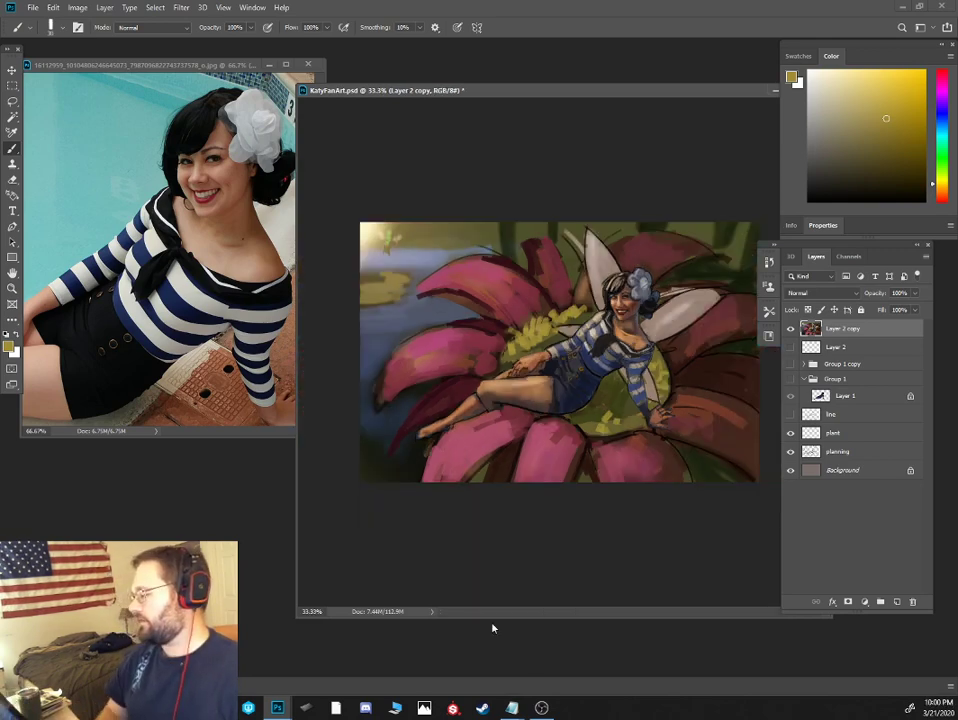
Move the painting's window partly over the reference photo and enlarge it so the whole flower fits
left_click_drag(560, 94, 426, 92)
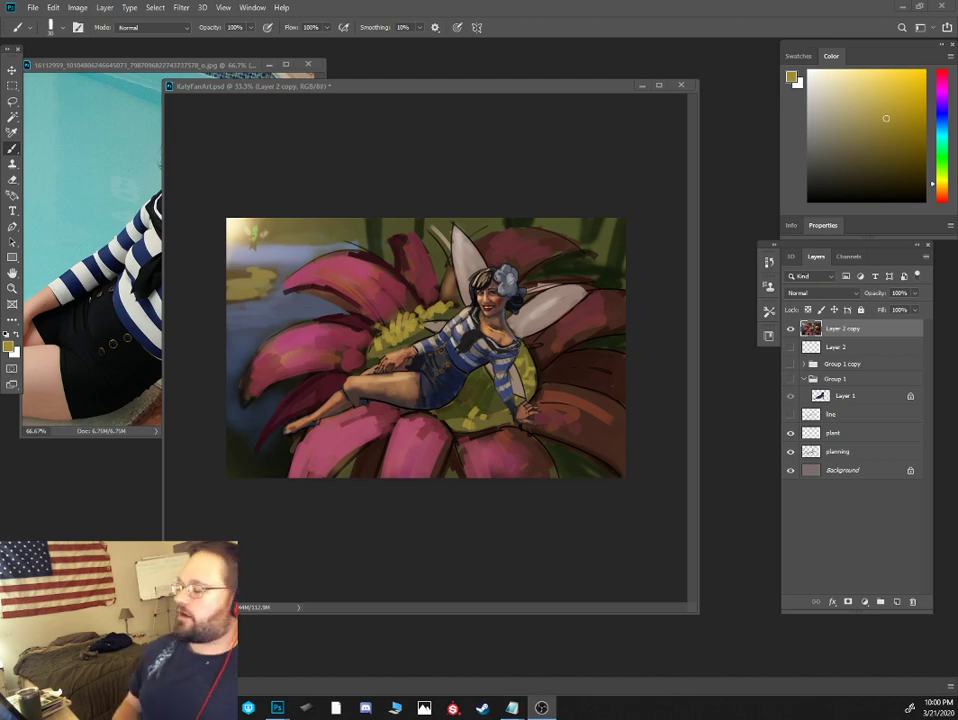
left_click(515, 84)
key("ctrl+plus")
key("ctrl+minus")
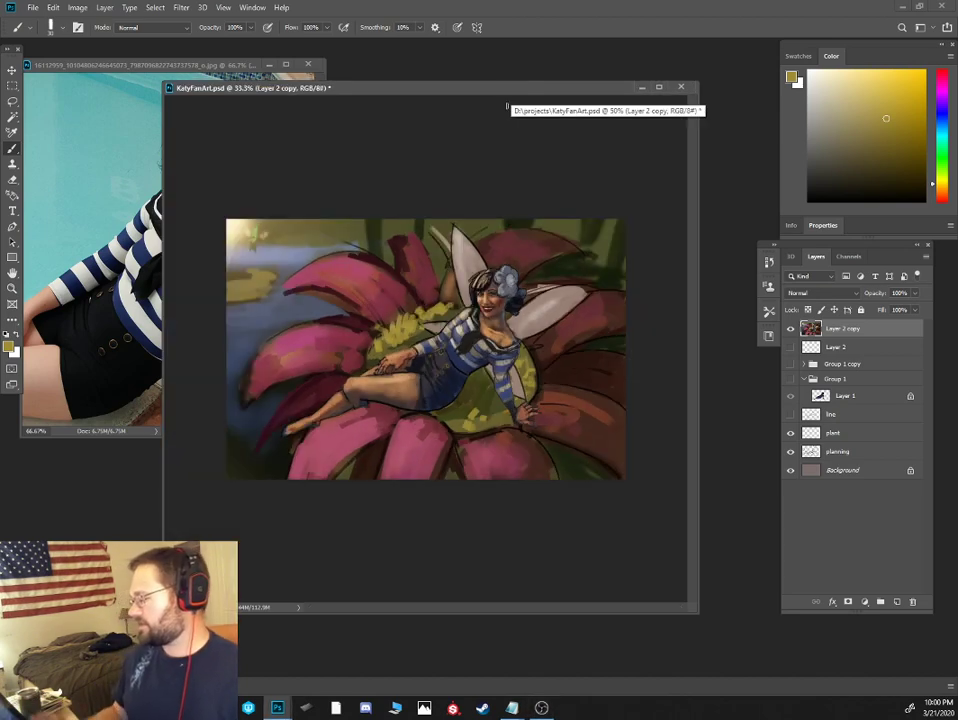
left_click_drag(700, 614, 734, 652)
key("ctrl+plus")
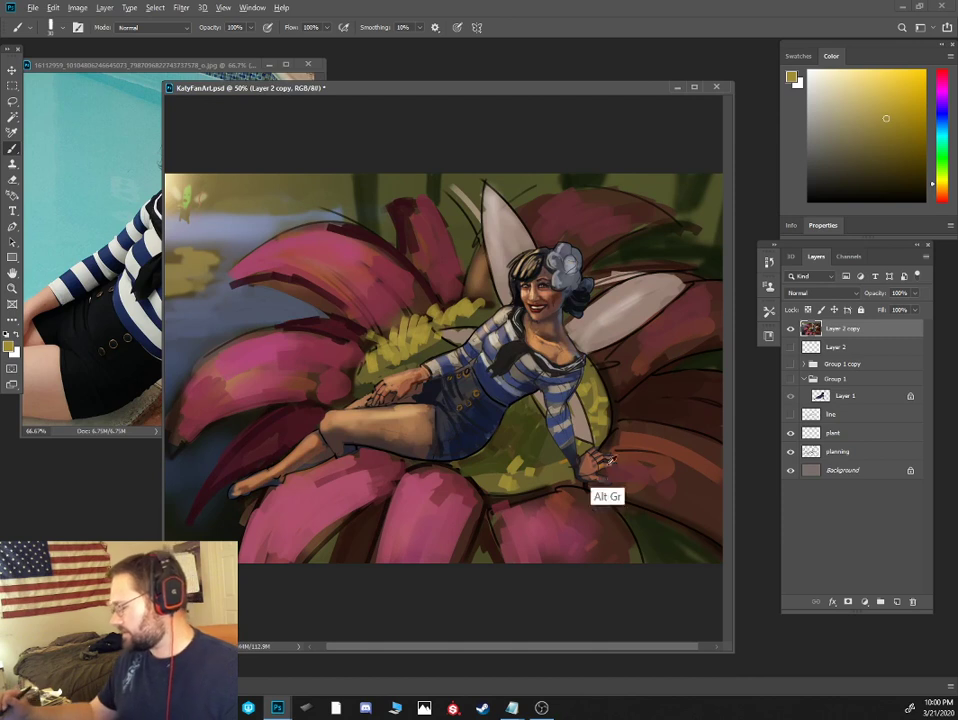
Touch up the fingers of the fairy's propping hand on the petal with sampled black and reddish skin brown
left_click(585, 488, "alt")
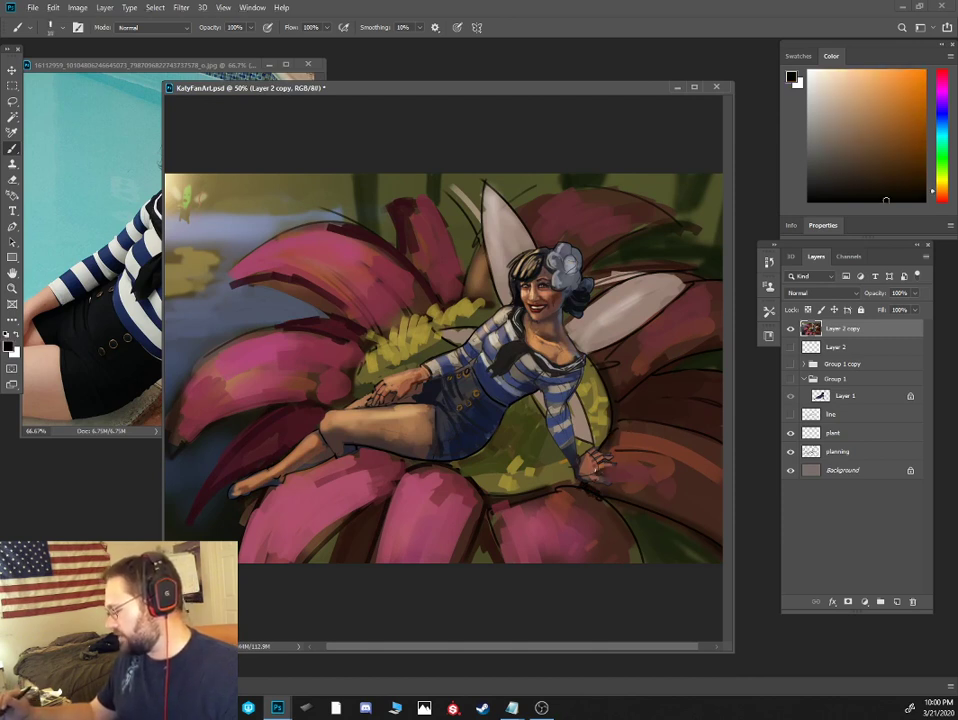
left_click(598, 466, "alt")
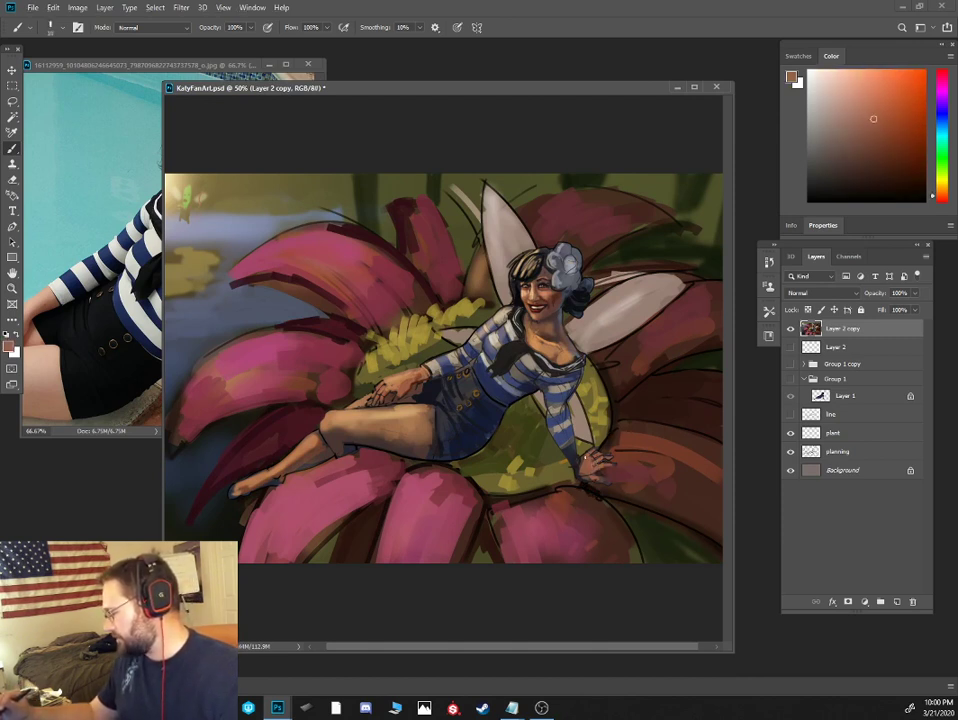
Refine the fairy's mouth with a smaller brush in sampled dark red, and soften the hair flower's dark lines with sampled blue-grey
key("ctrl+plus")
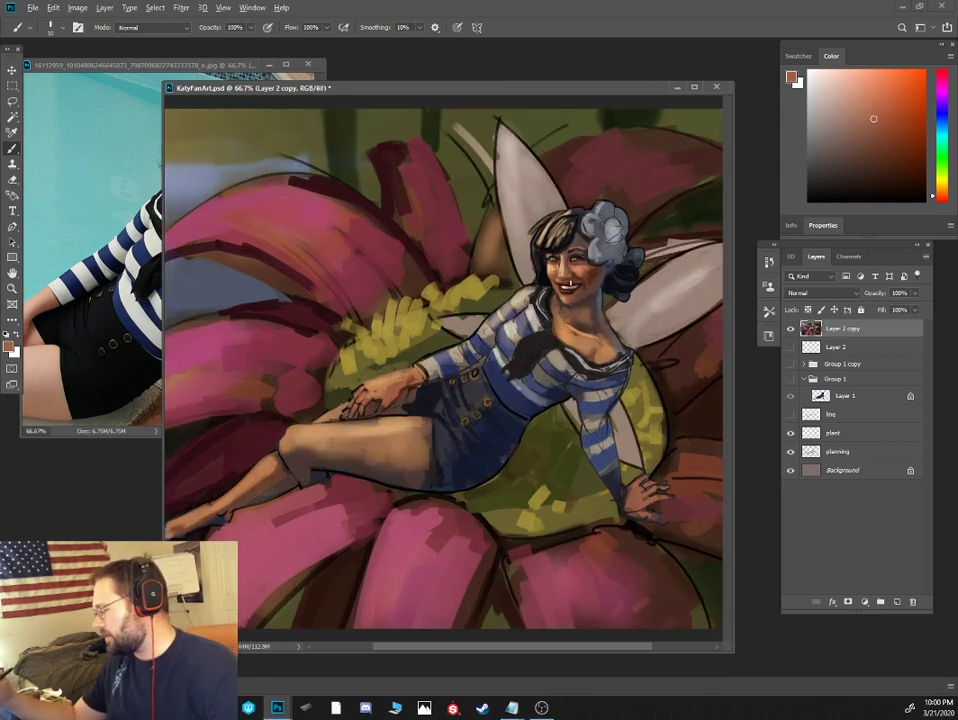
left_click(576, 277, "alt")
key("bracketleft")
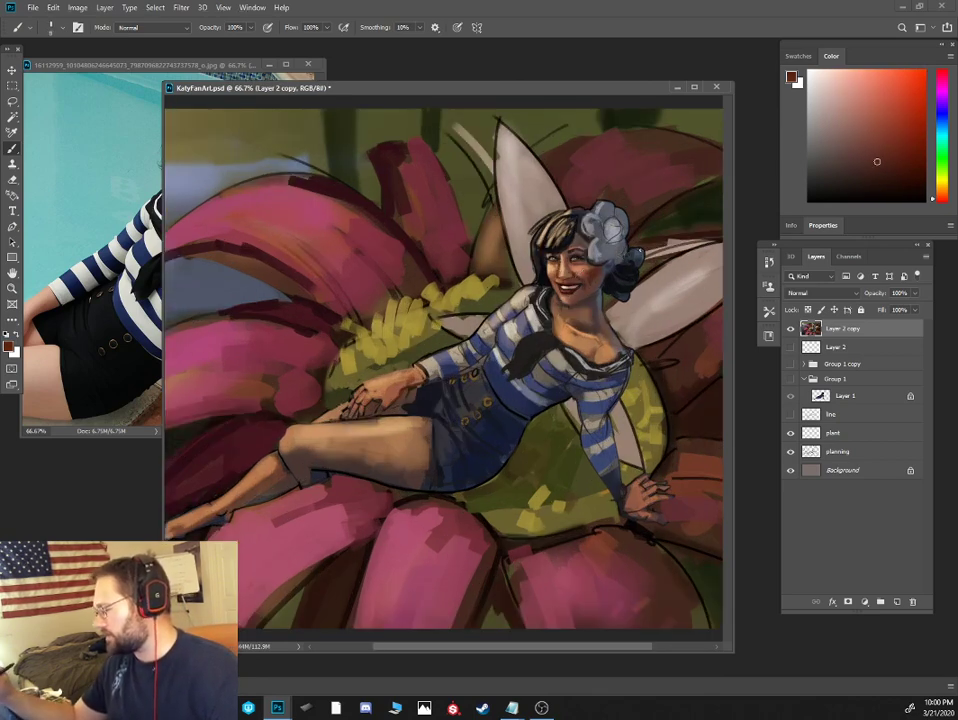
left_click(608, 270, "alt")
left_click(598, 252, "alt")
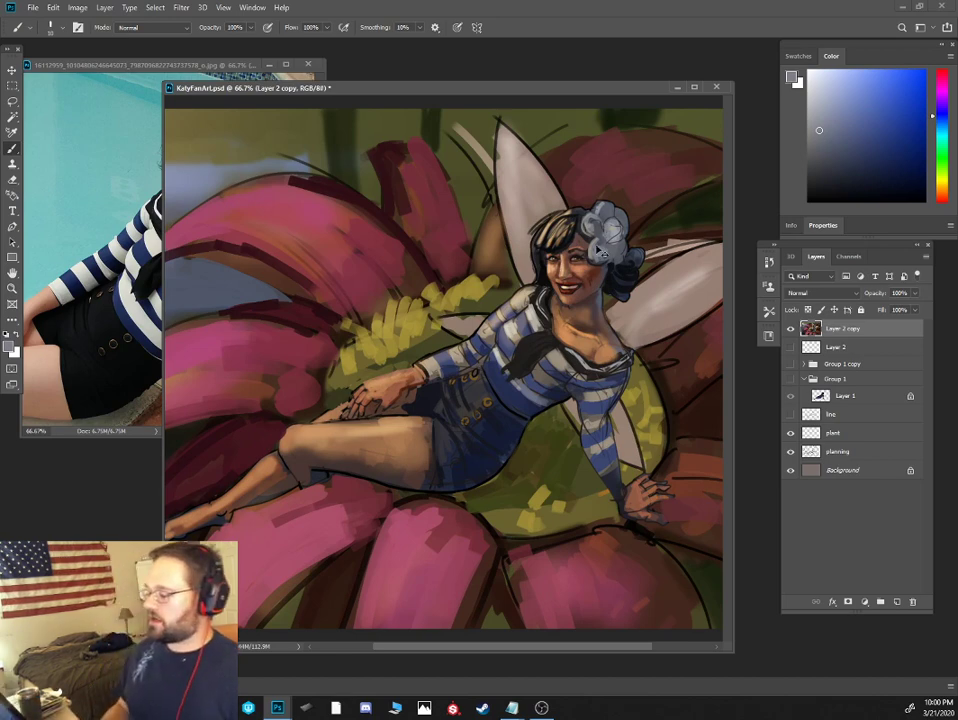
Examine the face and striped top in the reference photo at 100%, and review the whole painting at 33.3%
key("ctrl+minus")
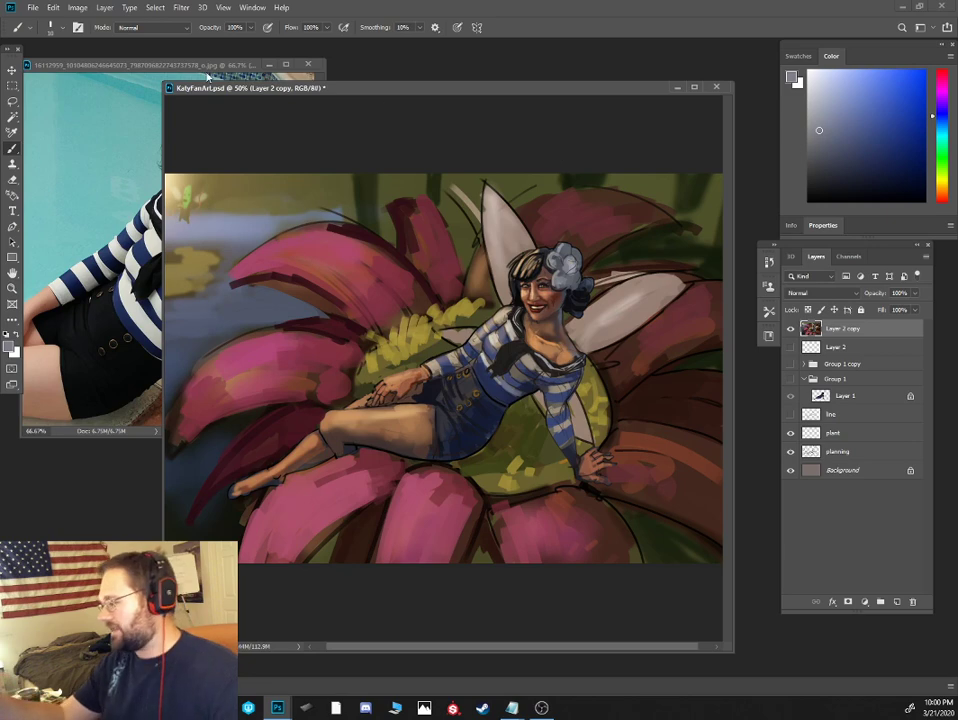
left_click(155, 63)
key("ctrl+plus")
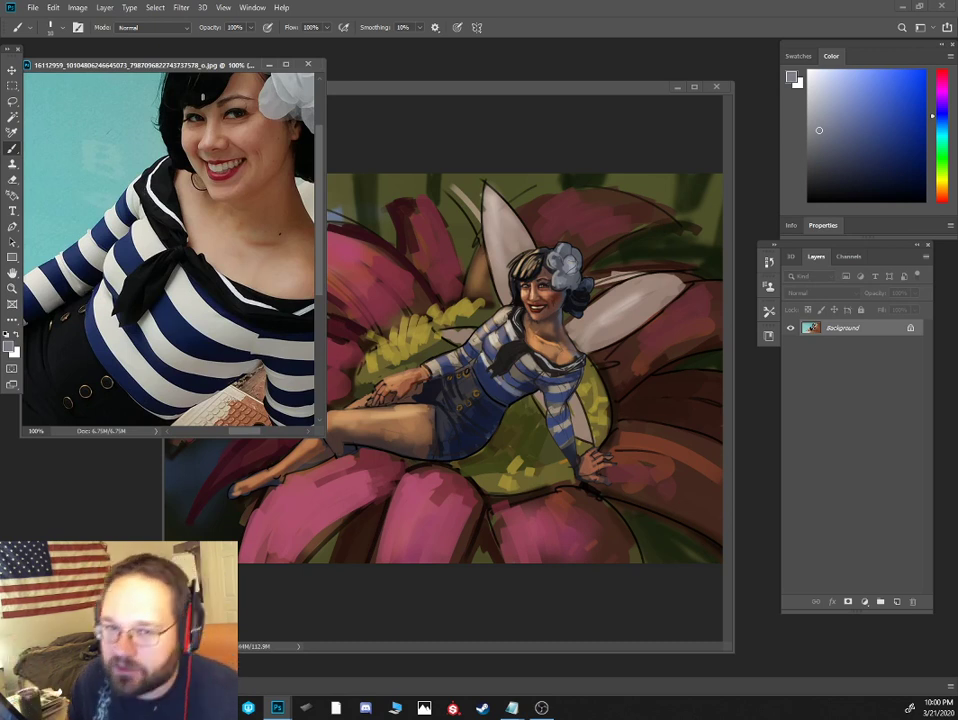
left_click(493, 82)
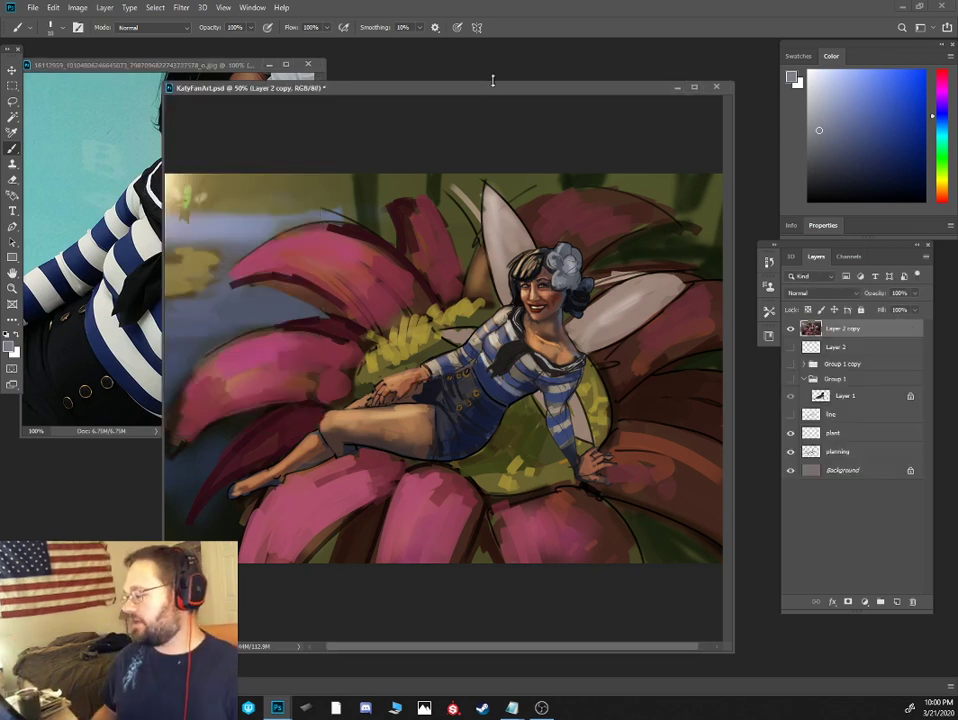
key("ctrl+minus")
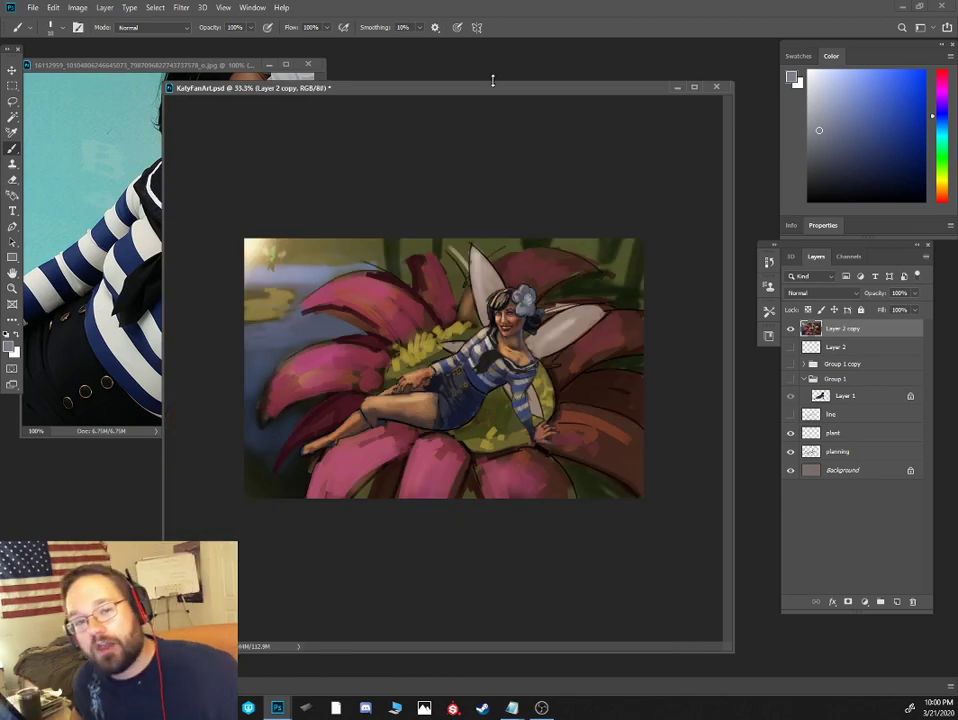